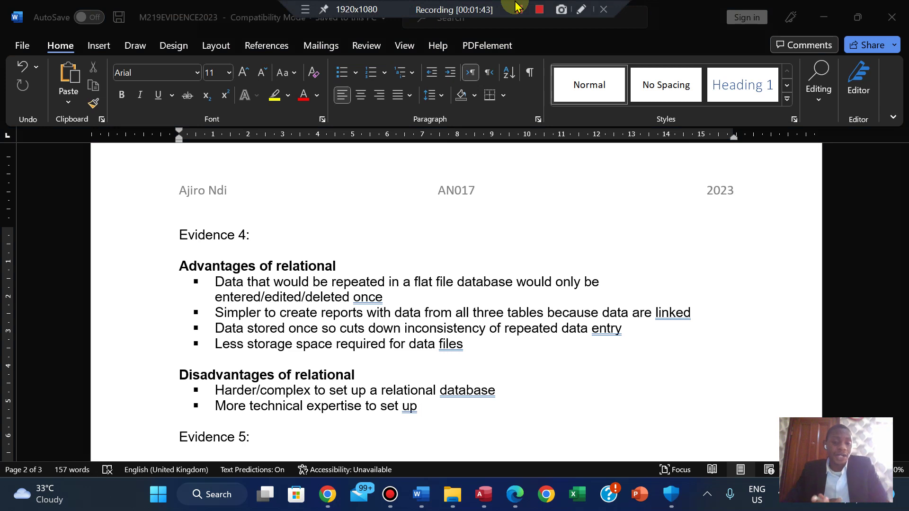
Switch to the exam paper PDF in Edge and highlight question 18 and the EVIDENCE 4 box text in green.
left_click(568, 208)
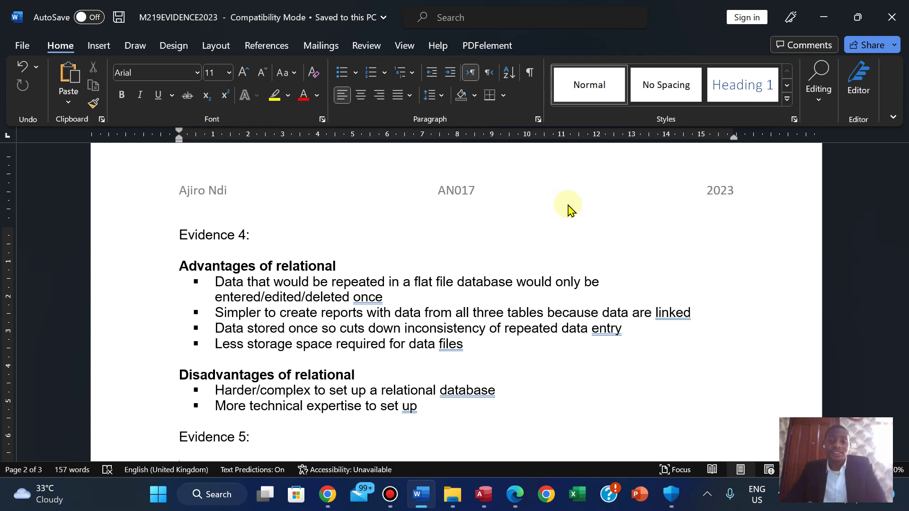
left_click(509, 497)
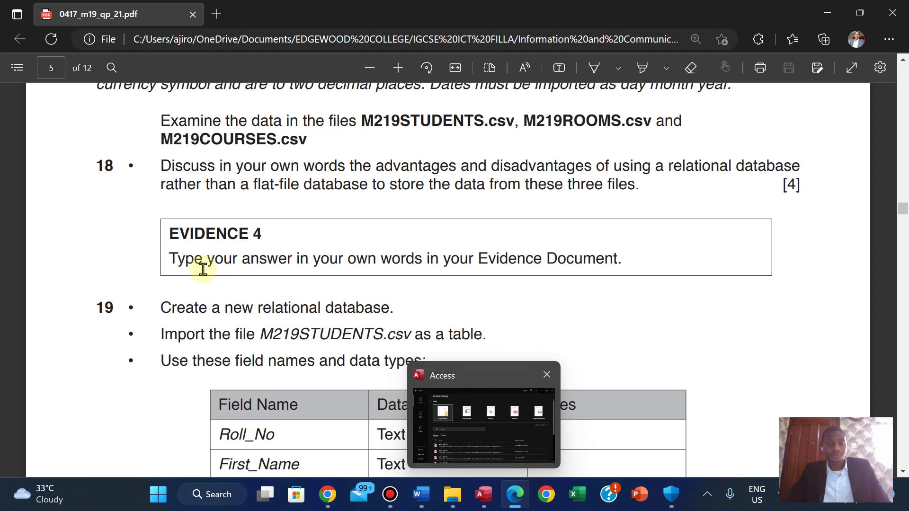
left_click_drag(162, 166, 641, 263)
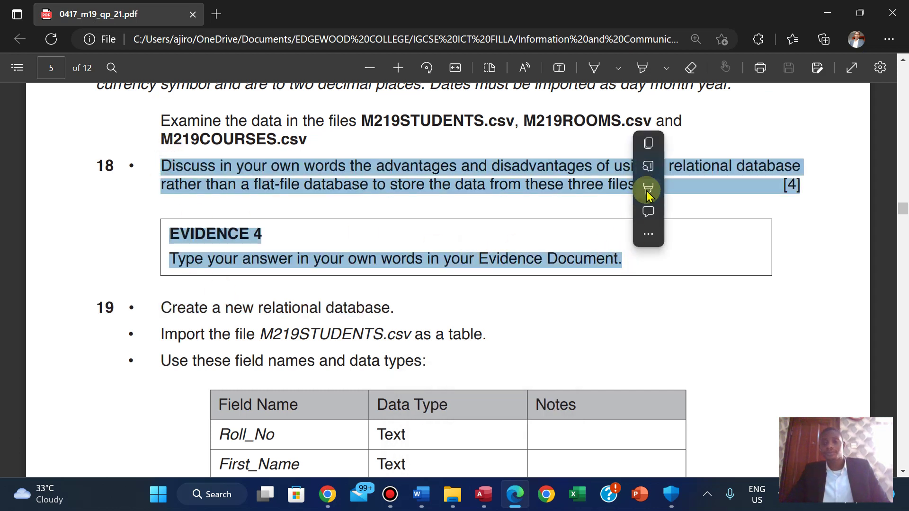
mouse_move(638, 199)
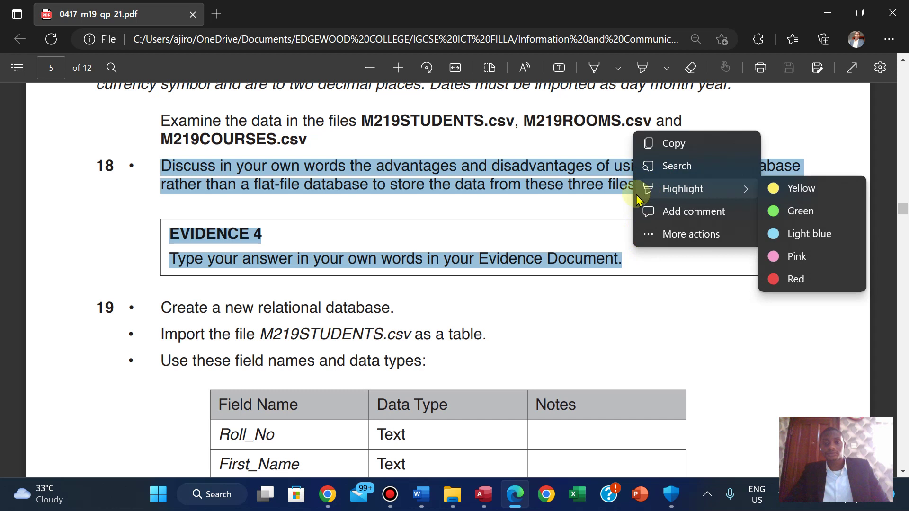
left_click(777, 211)
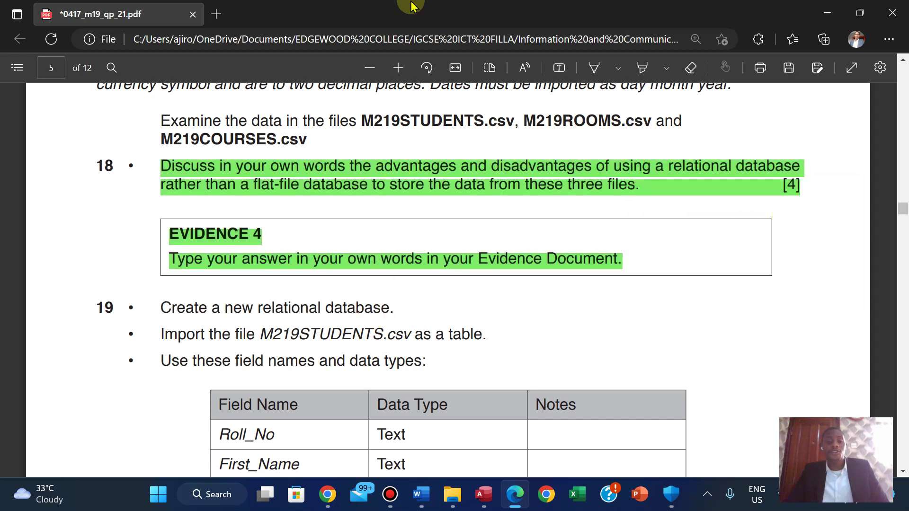
mouse_move(514, 11)
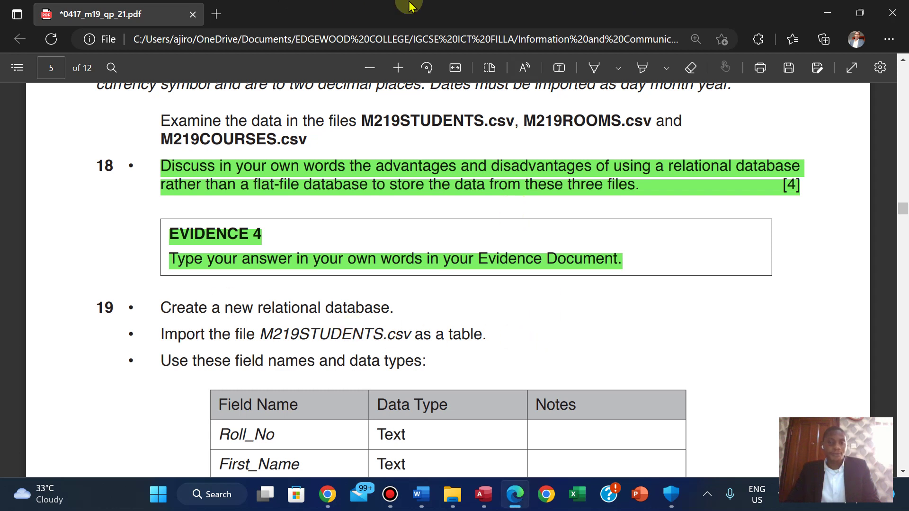
mouse_move(410, 5)
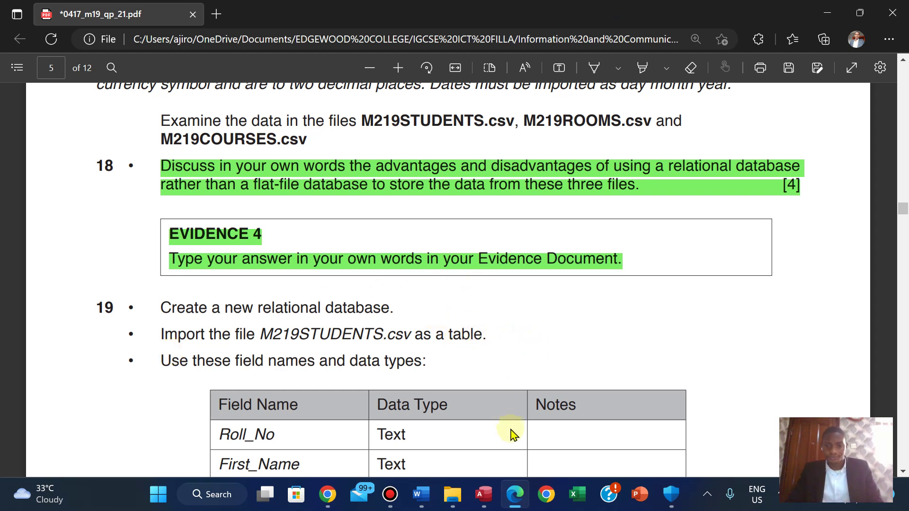
Switch to Access and browse the recent folder 03_0417_21_Confidential Source Files 2019 for a file to open, showing all file types.
left_click(484, 427)
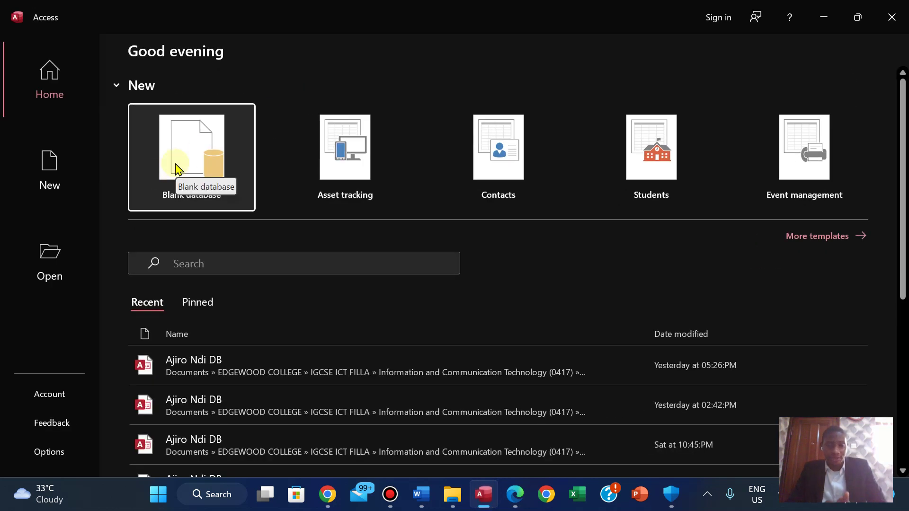
left_click(58, 260)
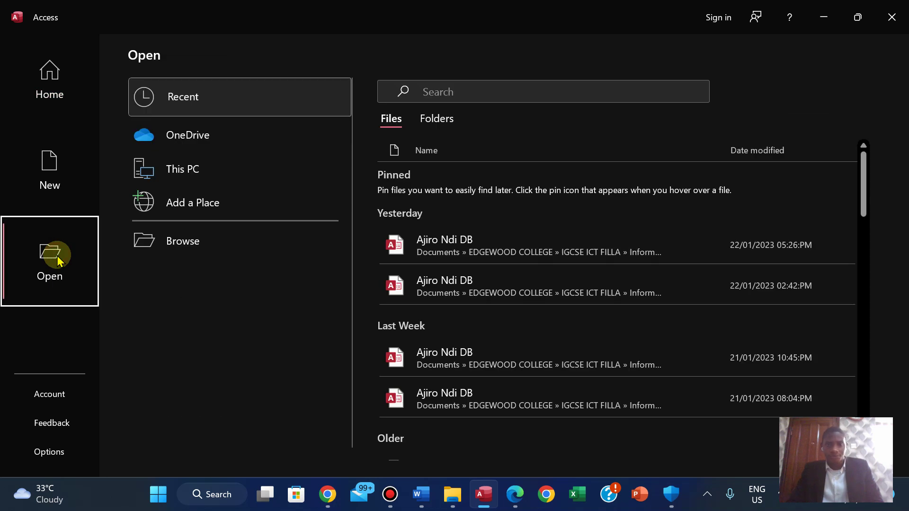
left_click(199, 249)
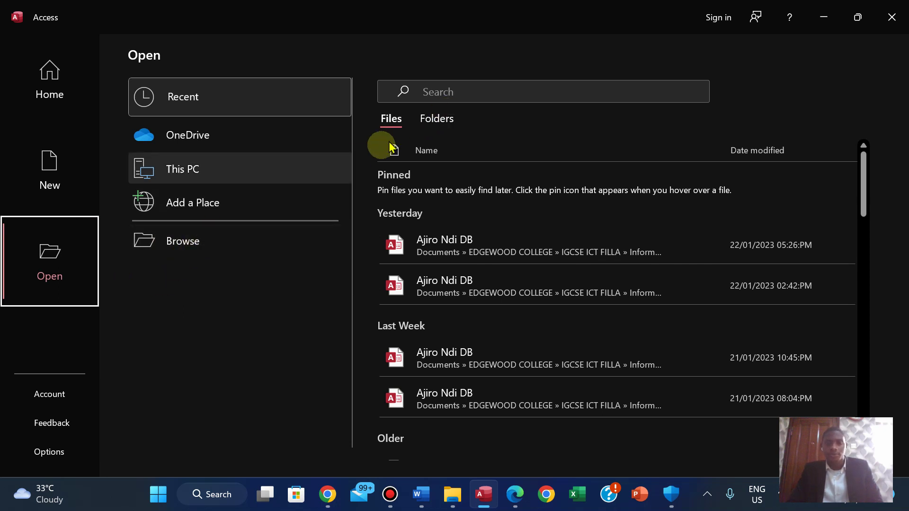
left_click(424, 119)
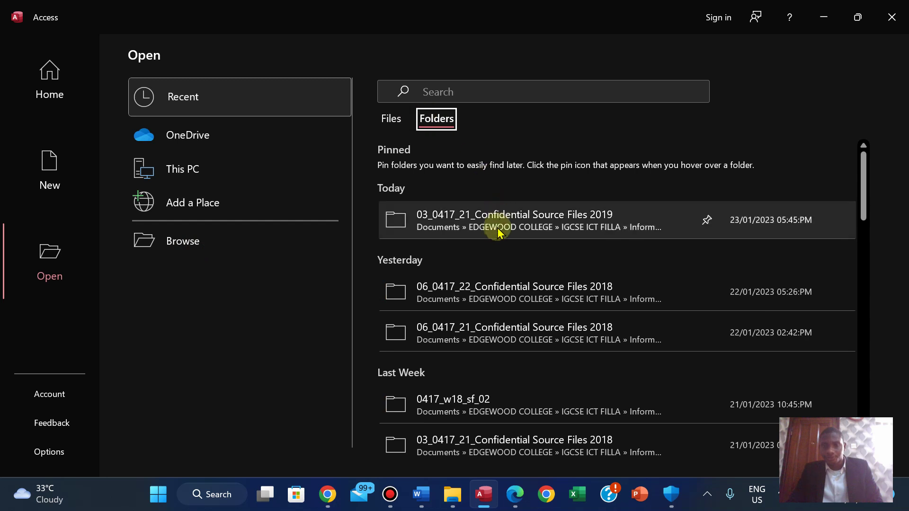
left_click(497, 232)
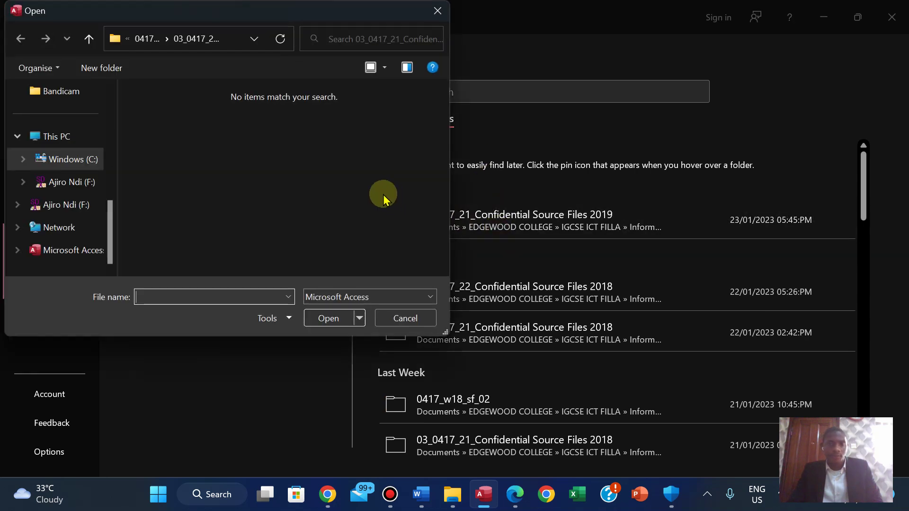
left_click(309, 297)
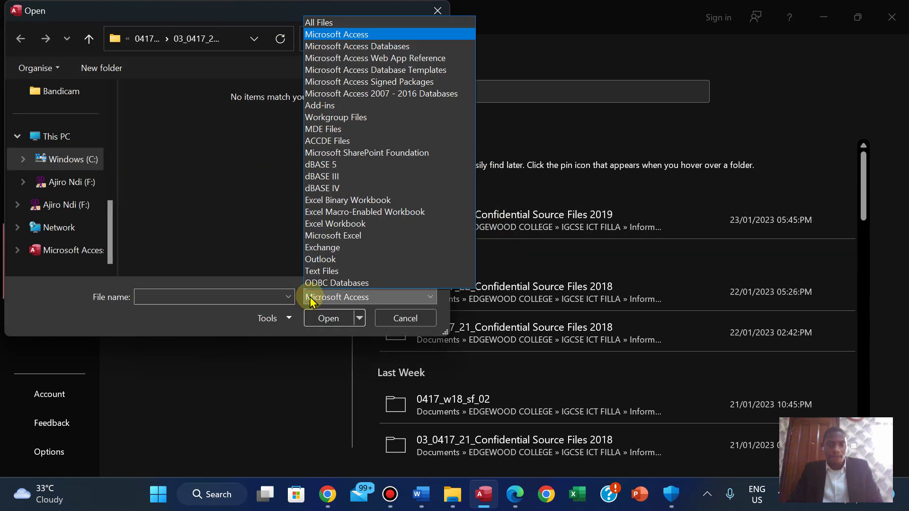
left_click(336, 22)
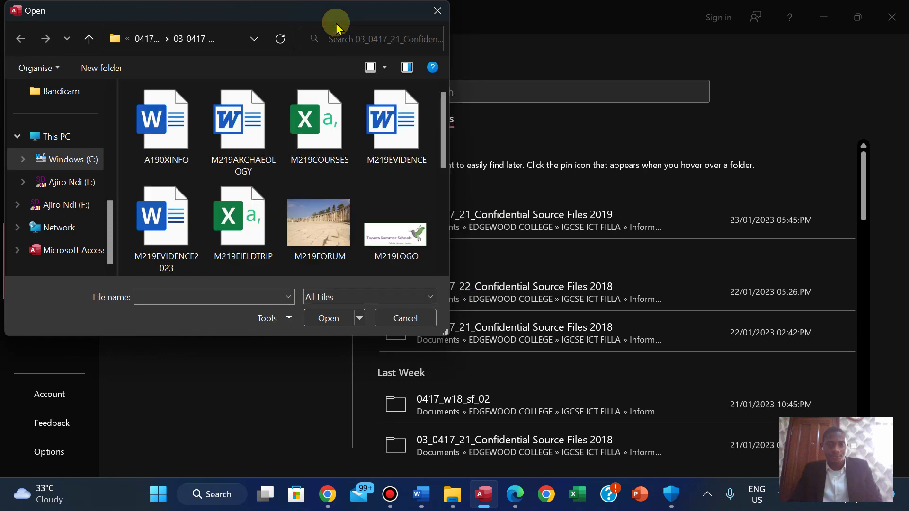
Check the exam paper for the required file and open M219STUDENTS from the source files folder.
scroll(445, 208, "down", 2)
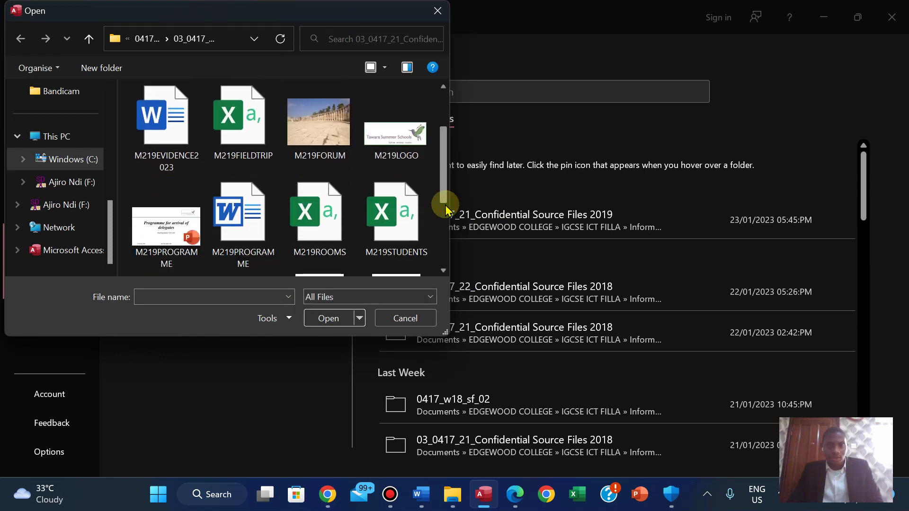
left_click(516, 493)
left_click(516, 493)
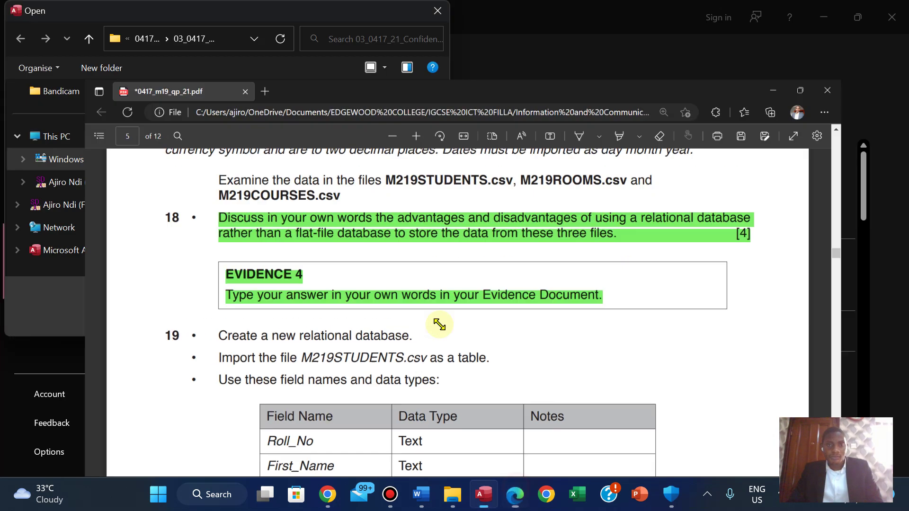
left_click(396, 215)
left_click(328, 319)
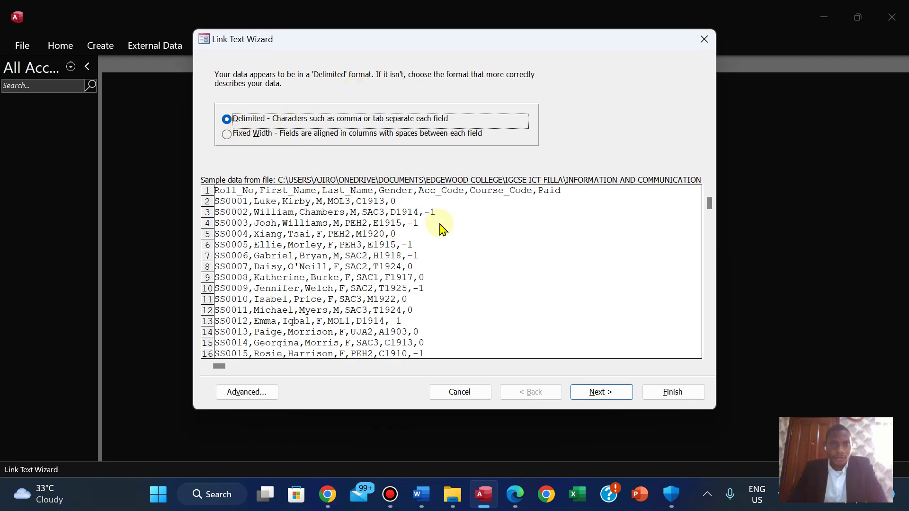
Accept the delimited format with comma separators and treat the first row as field names.
left_click(593, 393)
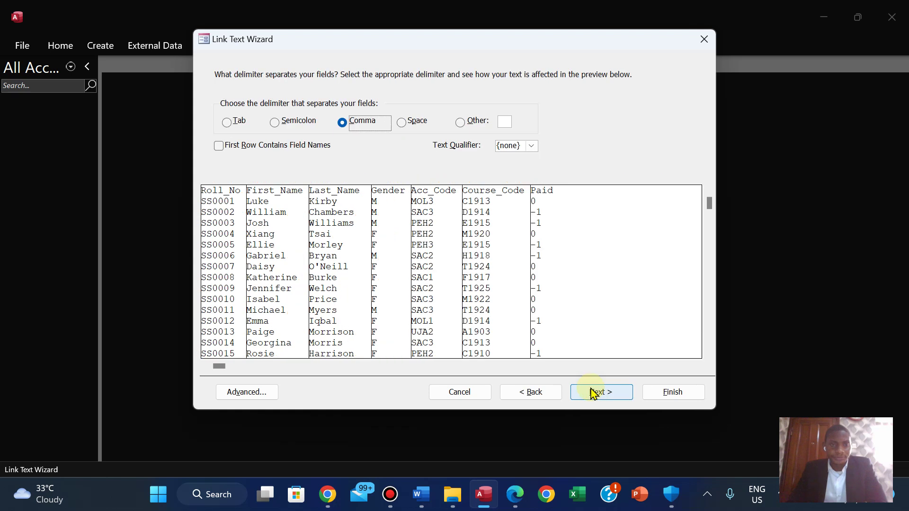
left_click(220, 147)
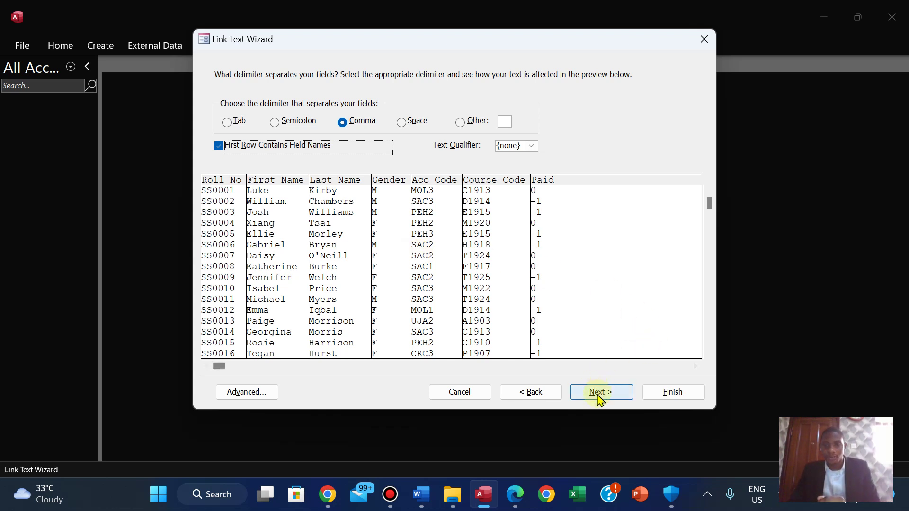
Compare the advanced link specification with the exam paper's field table and set the Paid field's data type to Yes/No.
left_click(253, 393)
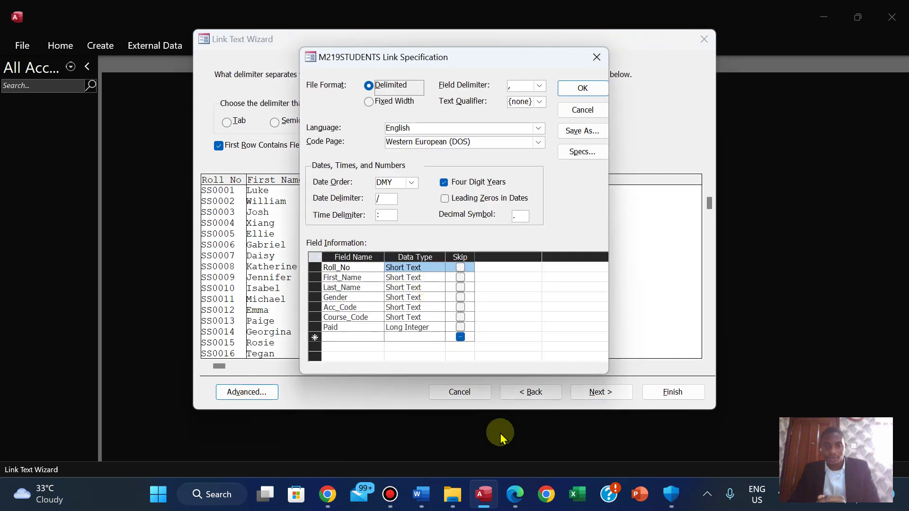
left_click(516, 495)
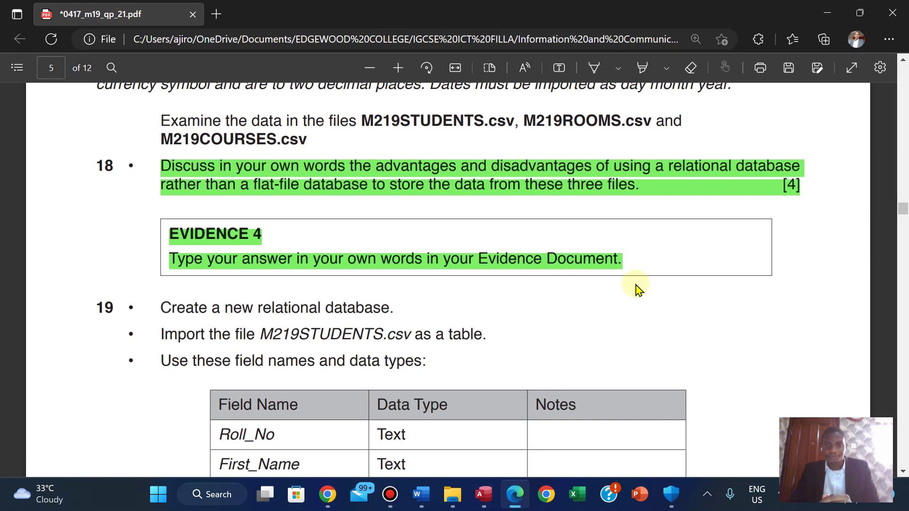
scroll(636, 289, "down", 7)
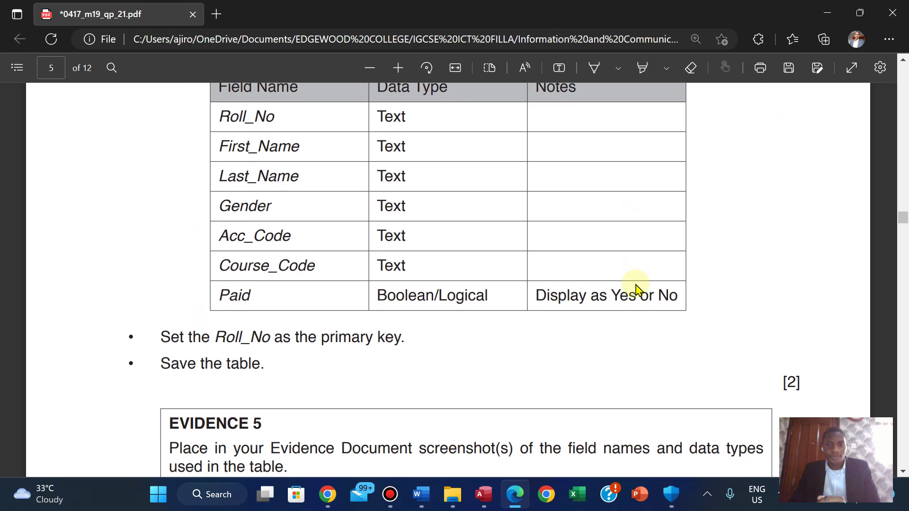
scroll(637, 289, "up", 1)
left_click(487, 495)
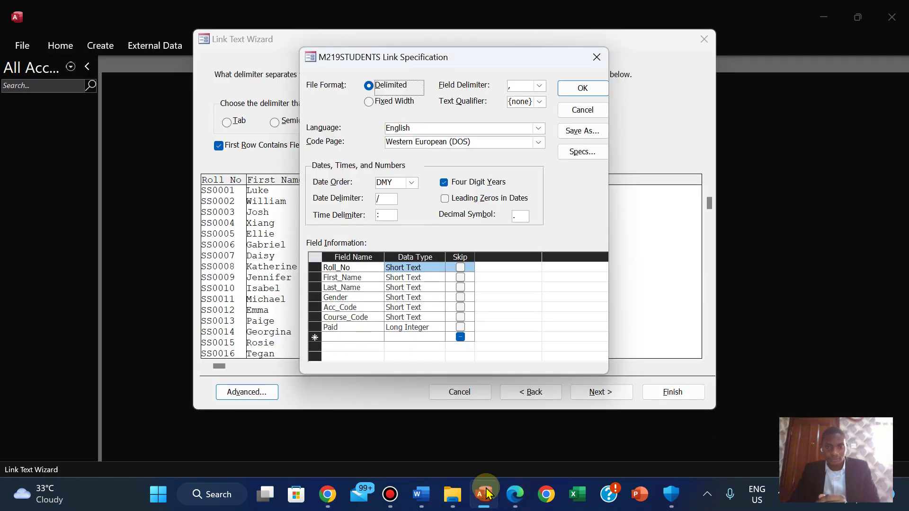
left_click(518, 498)
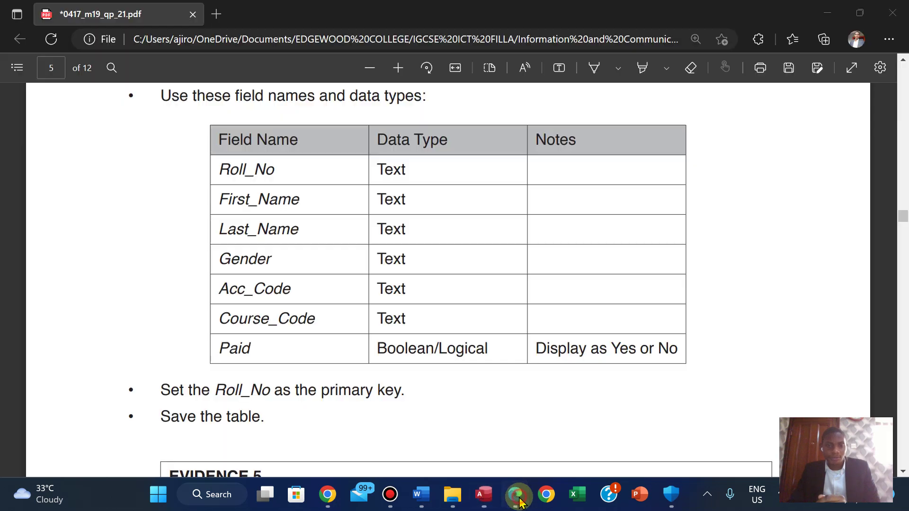
left_click(483, 495)
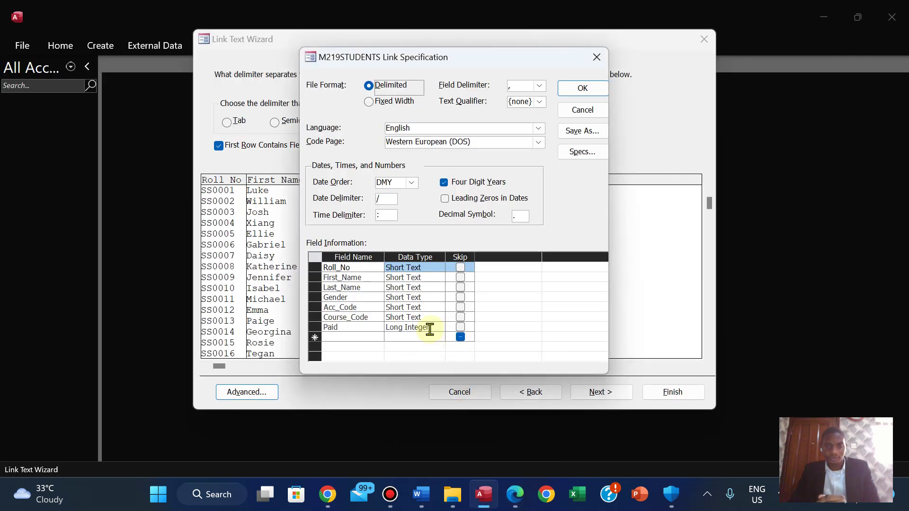
left_click(429, 328)
left_click(439, 328)
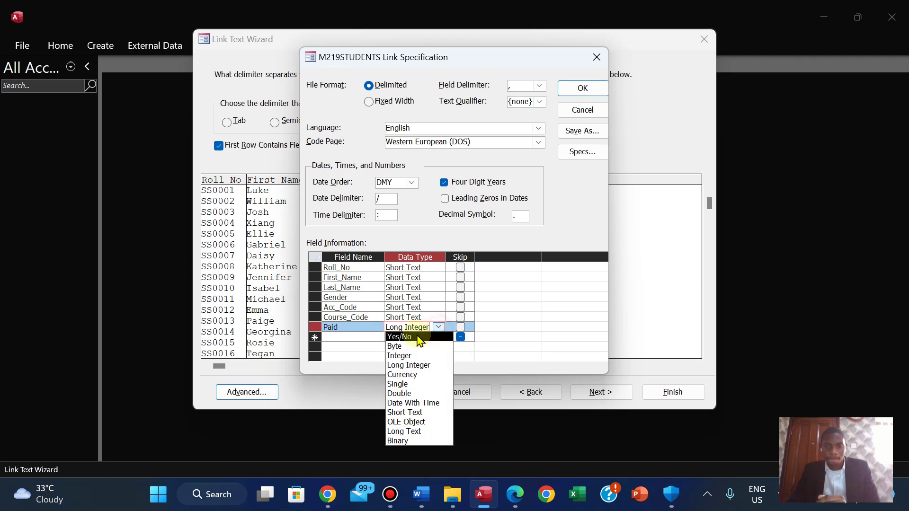
left_click(407, 337)
left_click(573, 90)
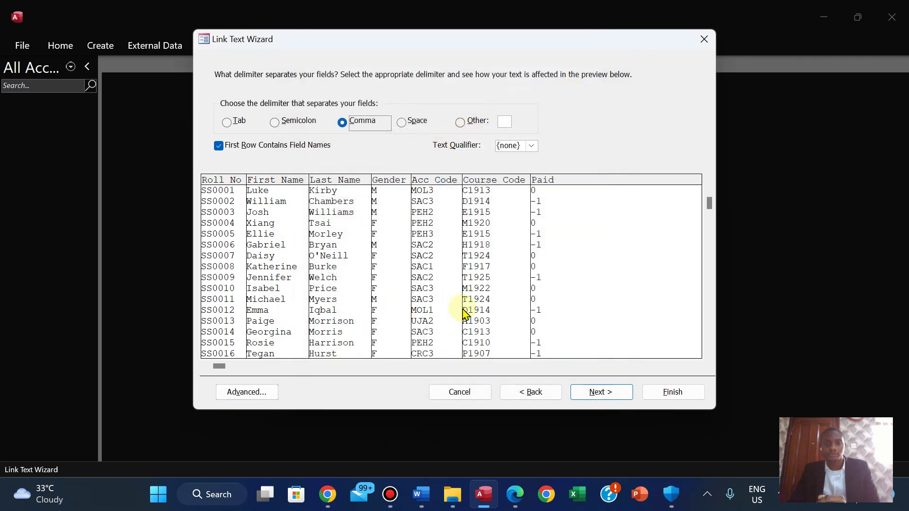
Review the wizard's field options, linked table name and advanced link specification, and return to the file format page.
left_click(592, 393)
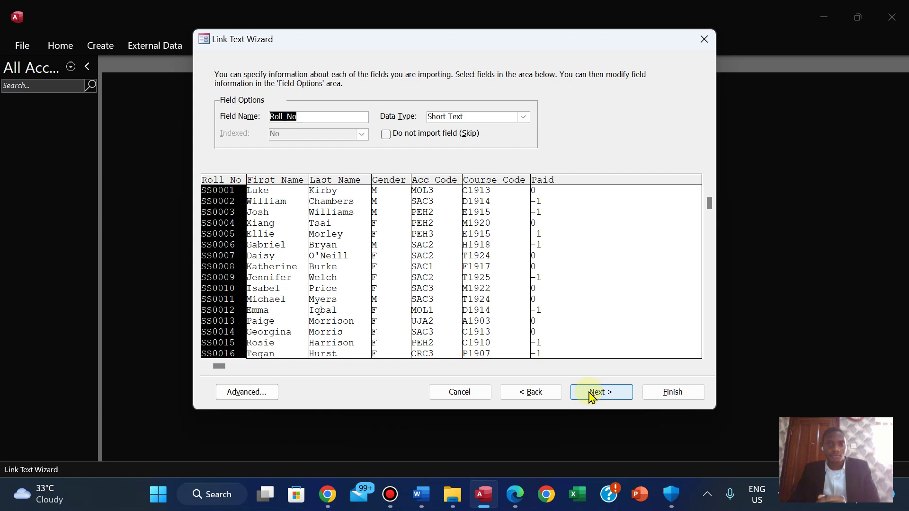
left_click(592, 393)
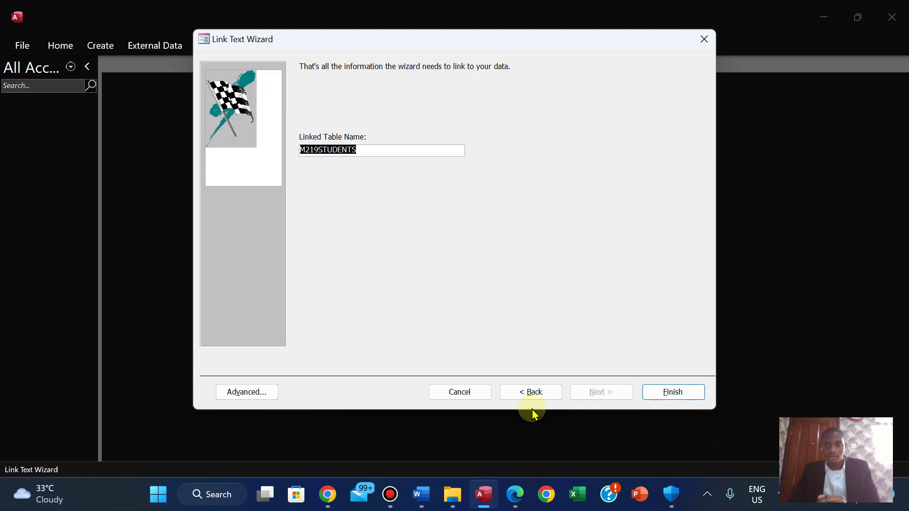
left_click(527, 394)
left_click(525, 393)
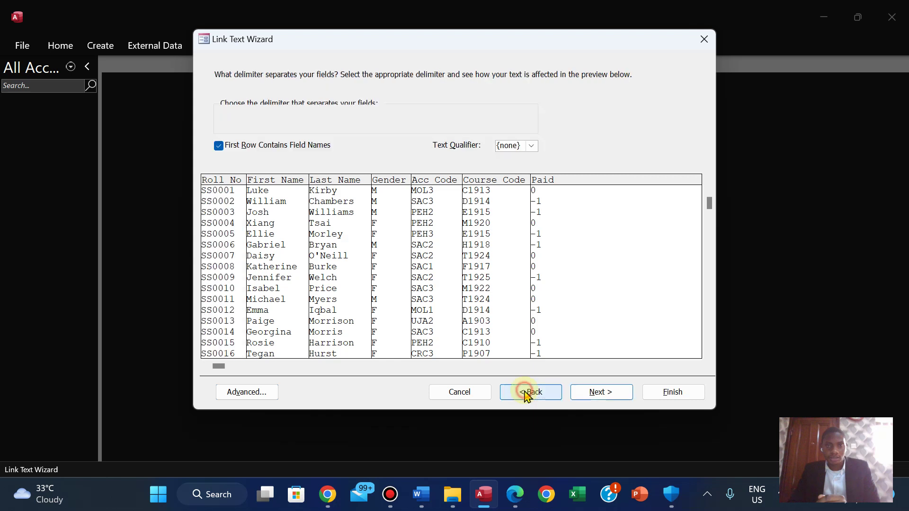
left_click(586, 392)
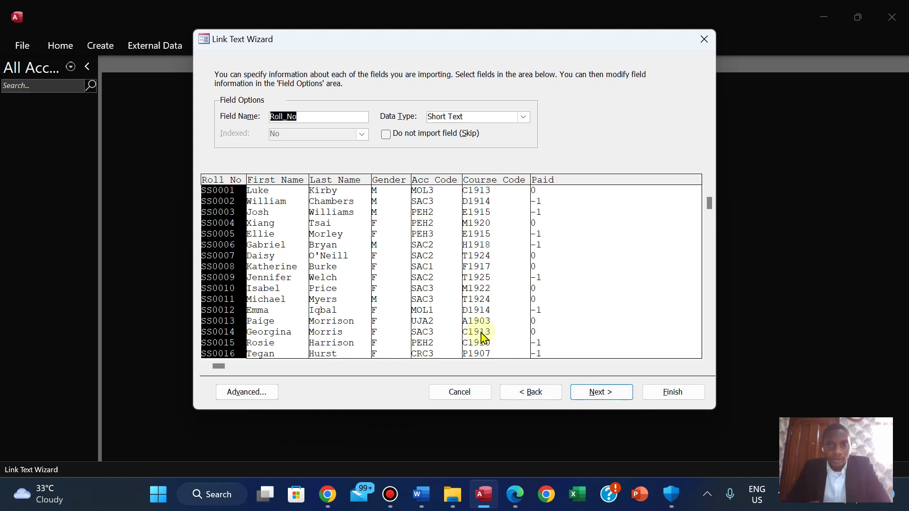
left_click(240, 391)
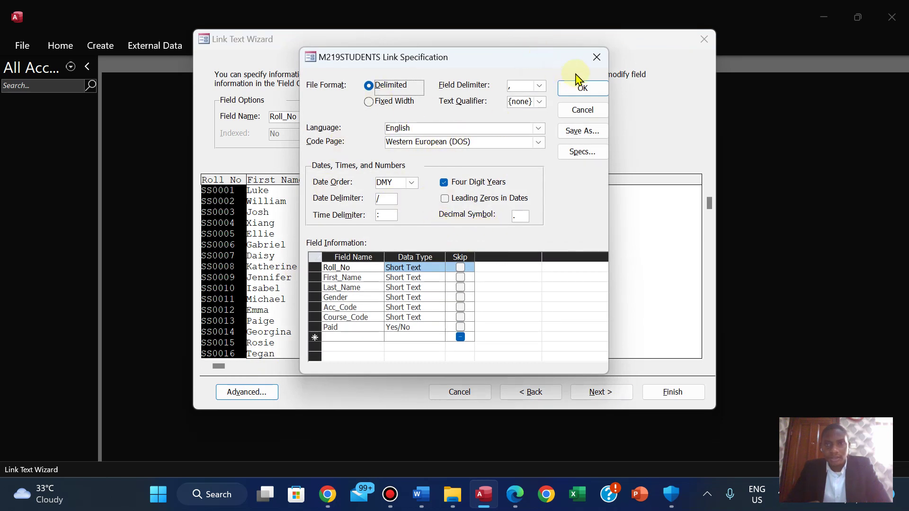
left_click(596, 58)
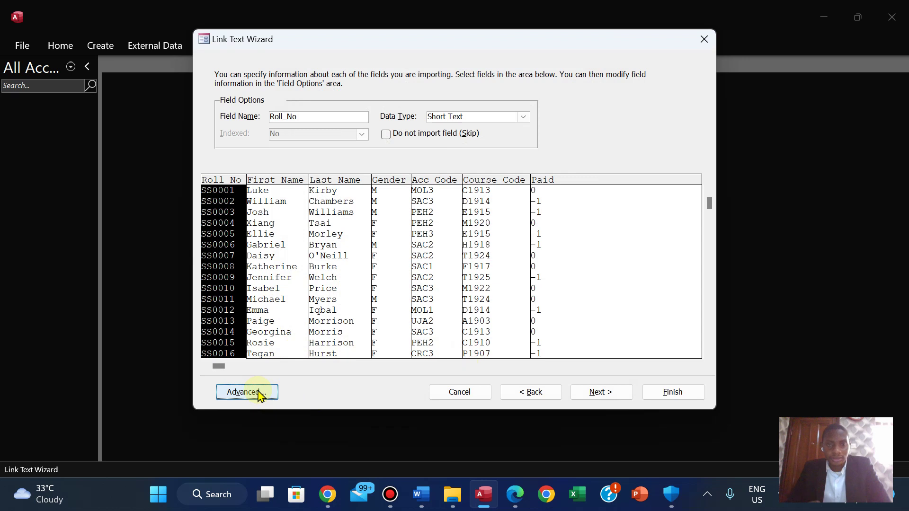
left_click(529, 393)
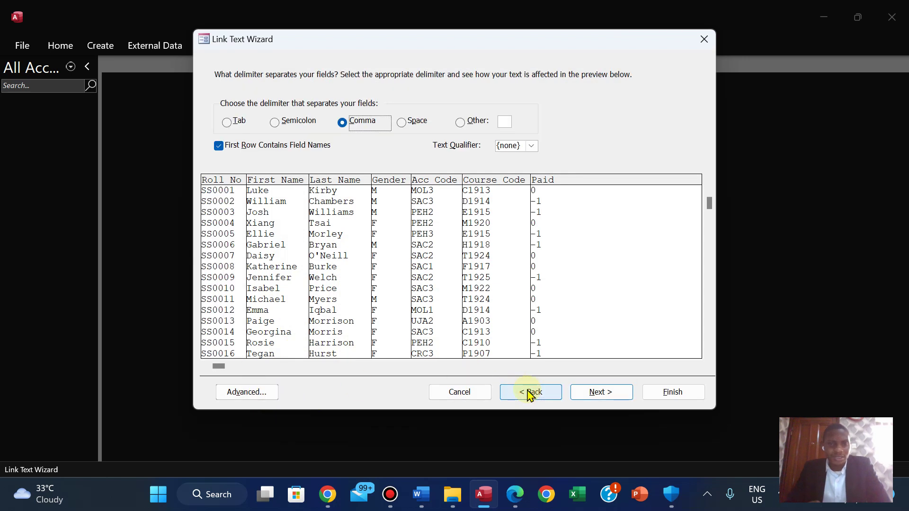
left_click(529, 394)
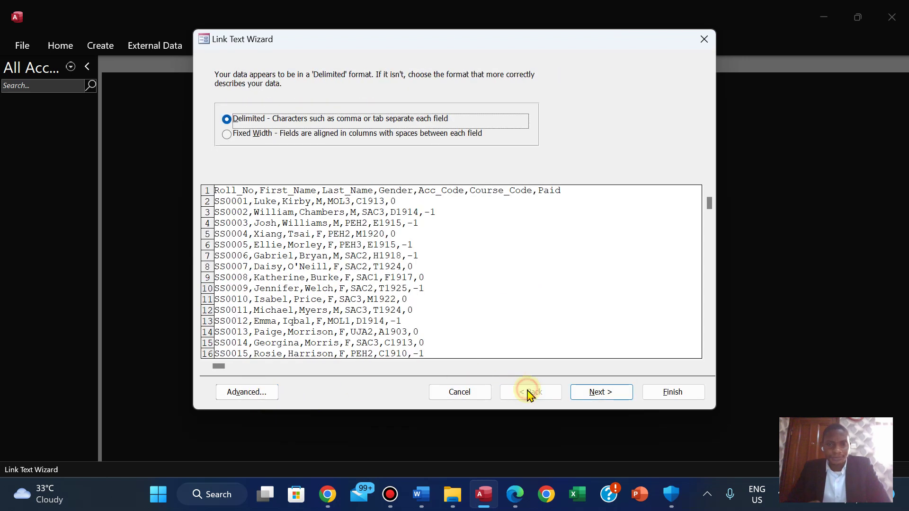
Finish the link wizard with comma separators and first-row field names, linking the file as table M219STUDENTS.
left_click(608, 401)
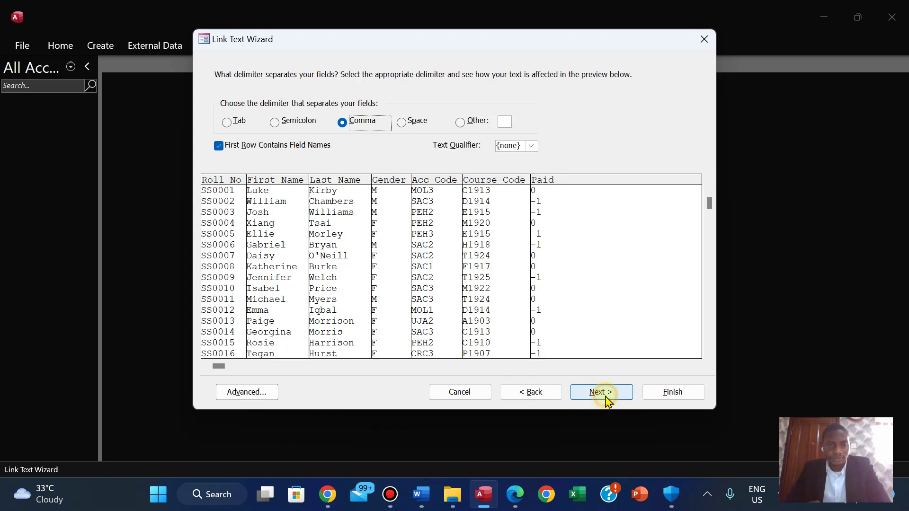
left_click(556, 397)
left_click(589, 393)
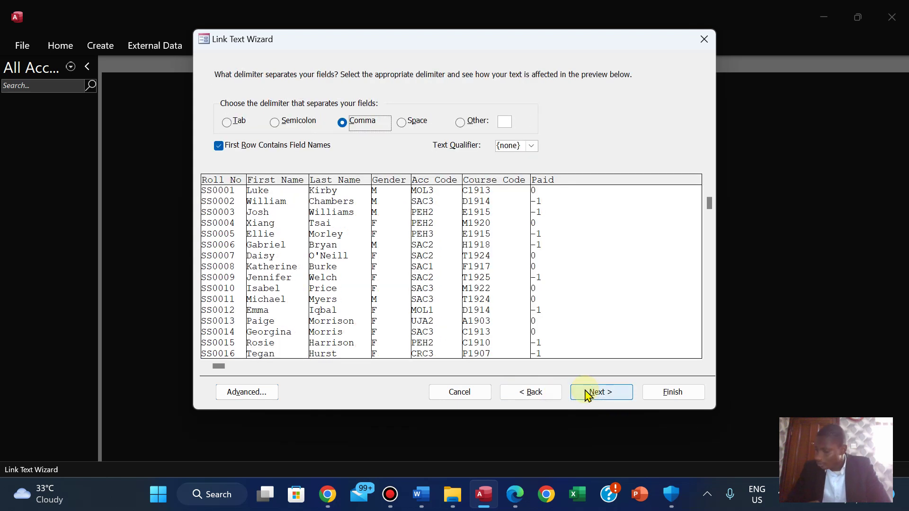
left_click(588, 393)
left_click(587, 393)
left_click(657, 392)
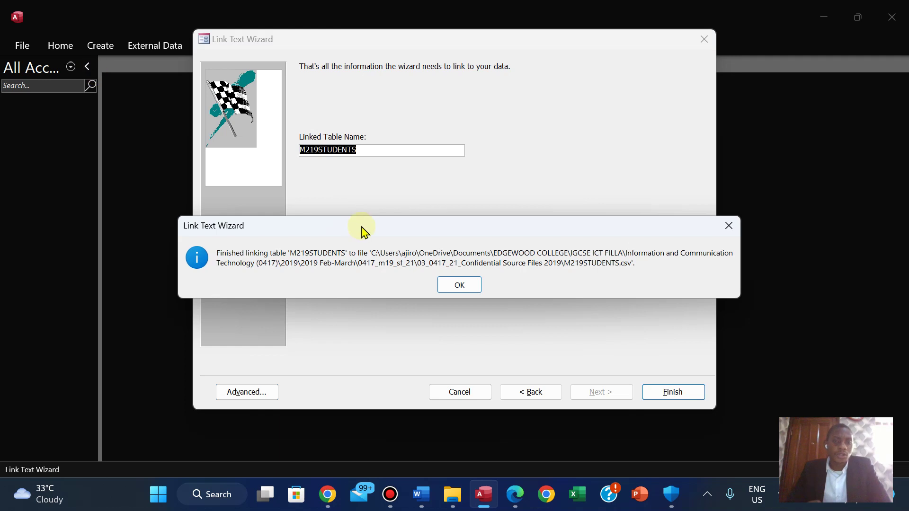
left_click(467, 286)
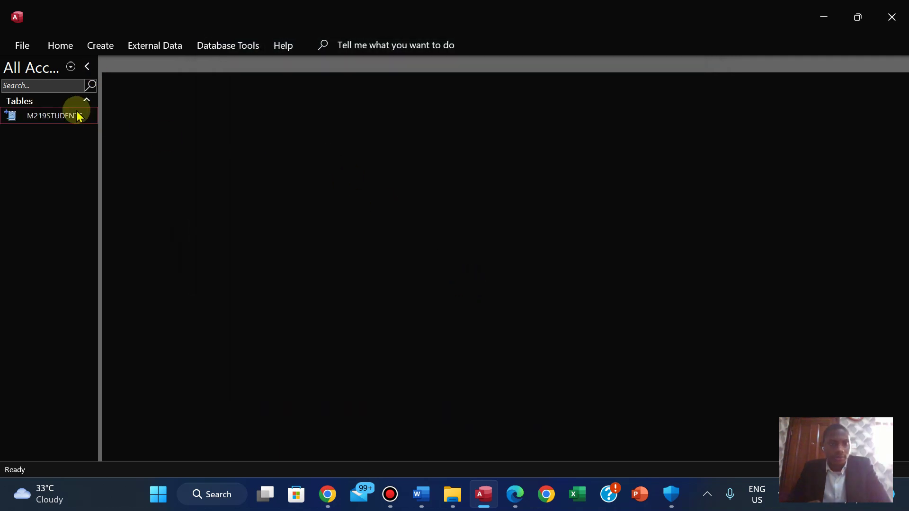
Examine the linked M219STUDENTS table's records and its field data types in Design View, and close the table.
double_click(70, 114)
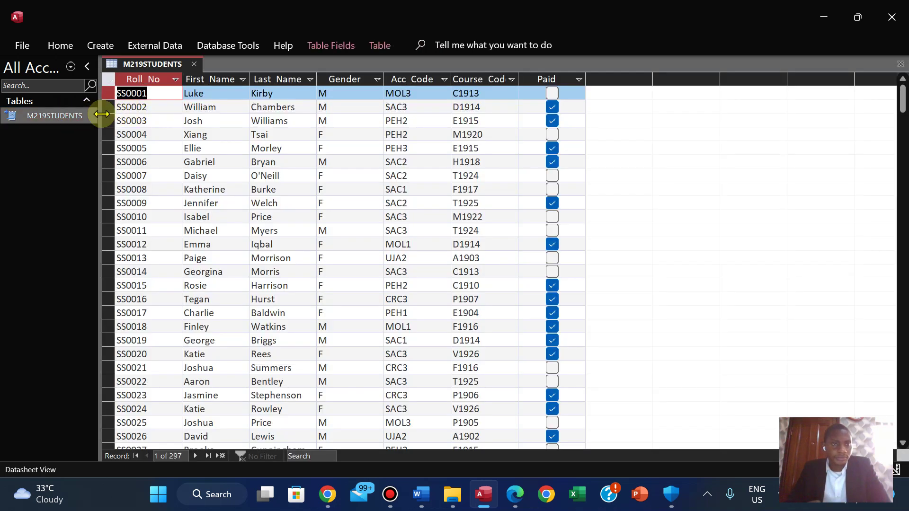
right_click(53, 115)
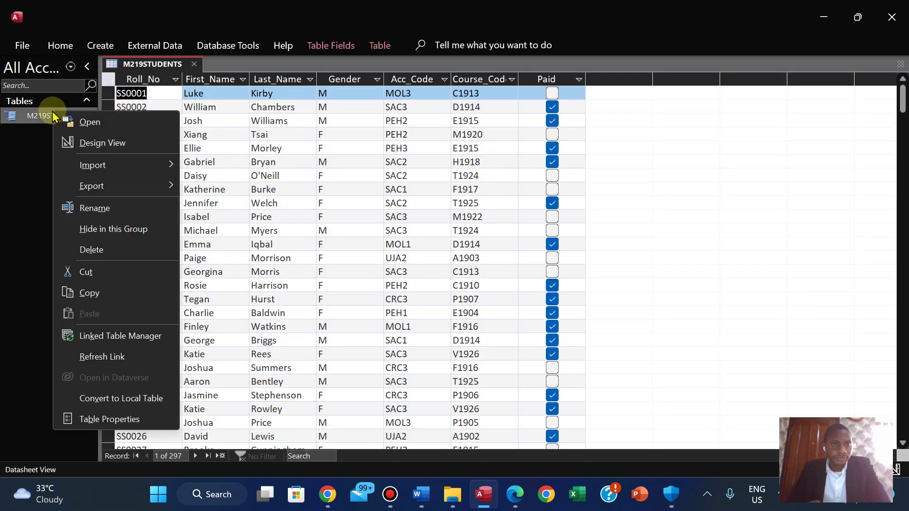
left_click(77, 144)
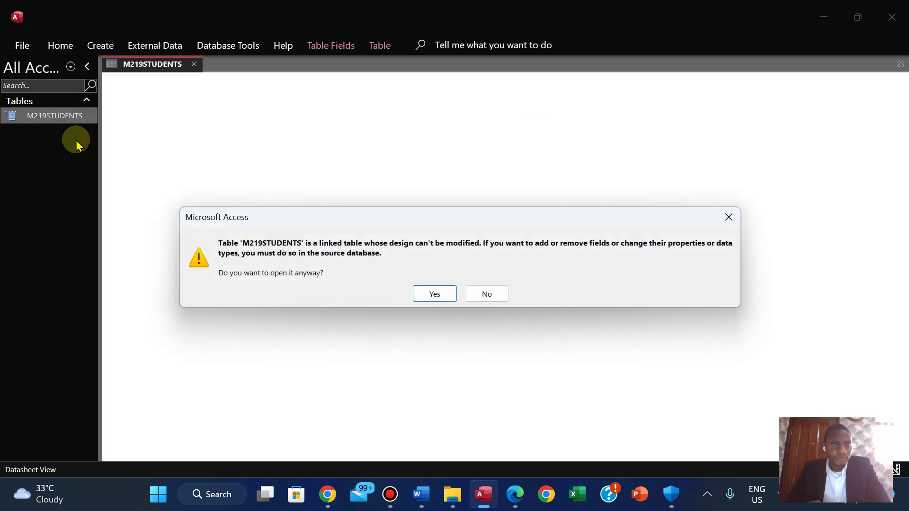
left_click(436, 295)
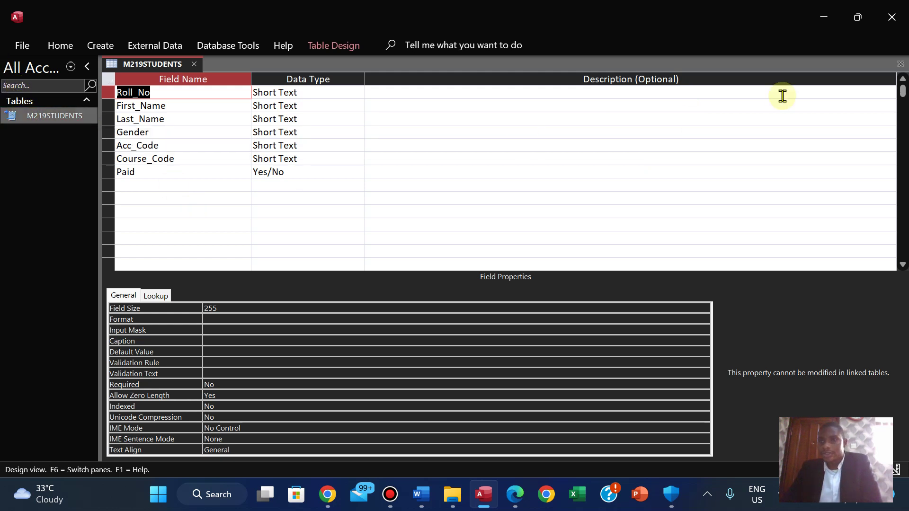
right_click(154, 64)
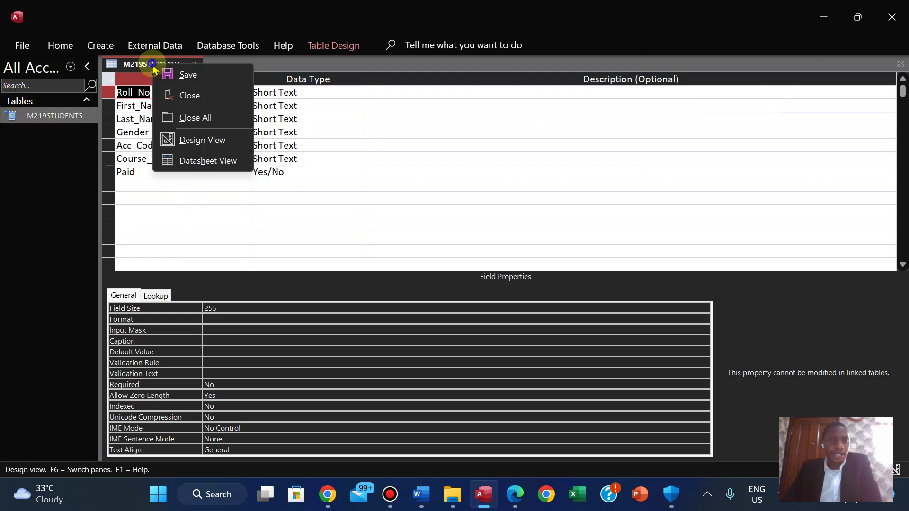
left_click(174, 96)
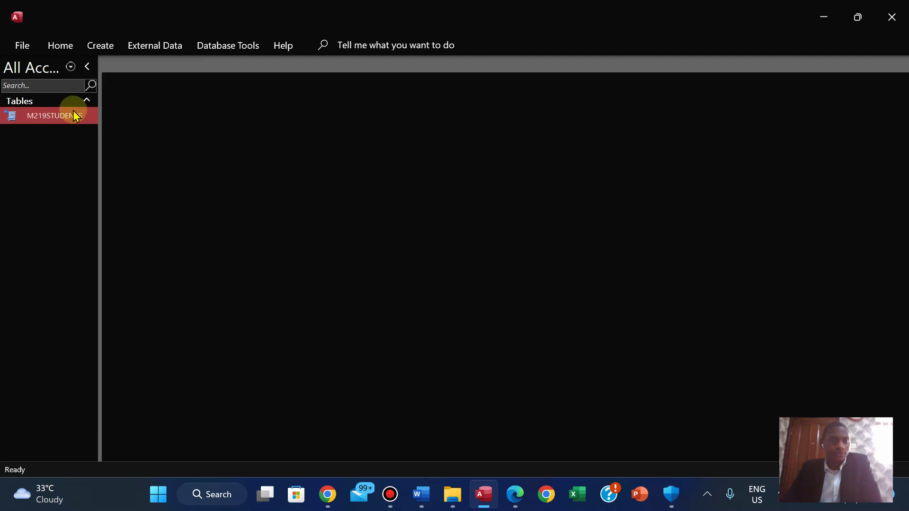
Delete the linked table M219STUDENTS from the database.
right_click(73, 115)
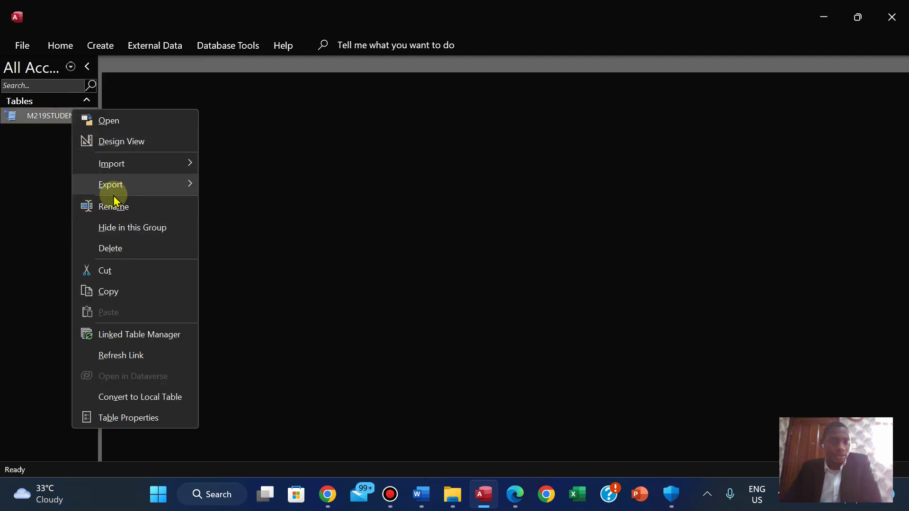
left_click(110, 249)
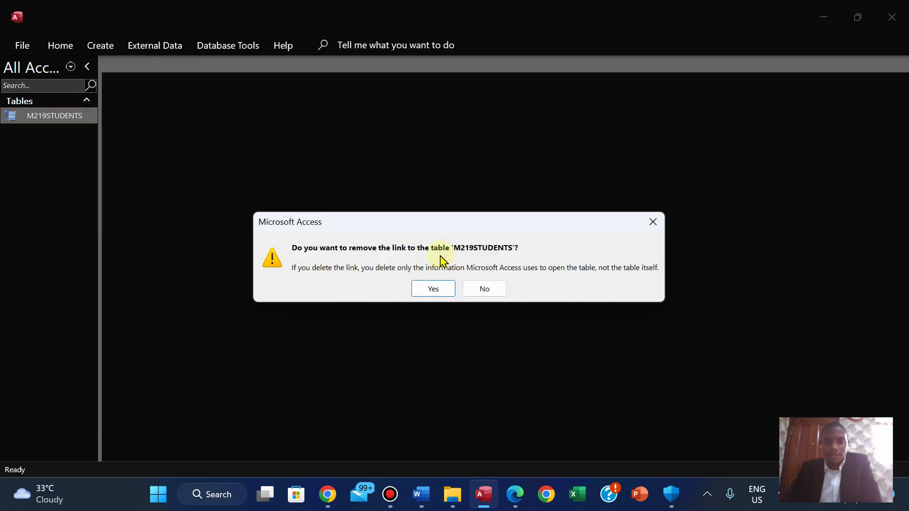
left_click(440, 292)
Start bringing in external data from a text file and browse for the source file.
left_click(100, 45)
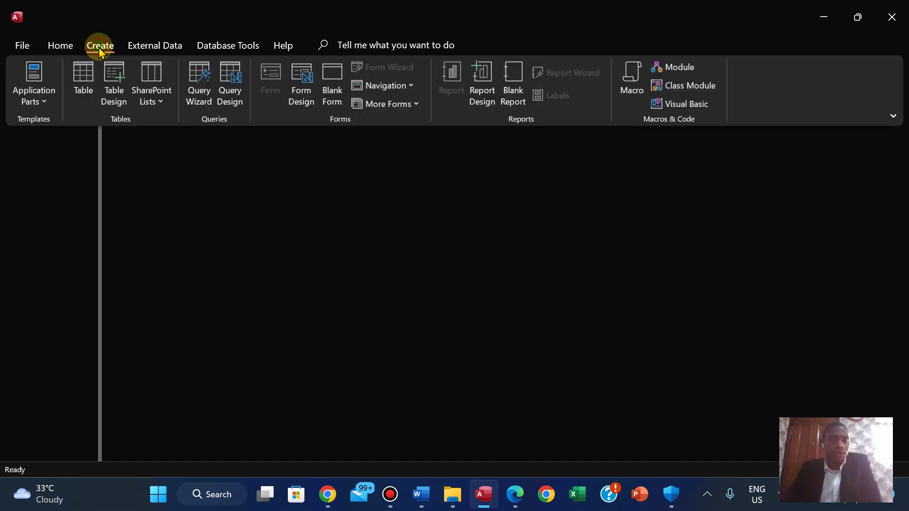
left_click(155, 46)
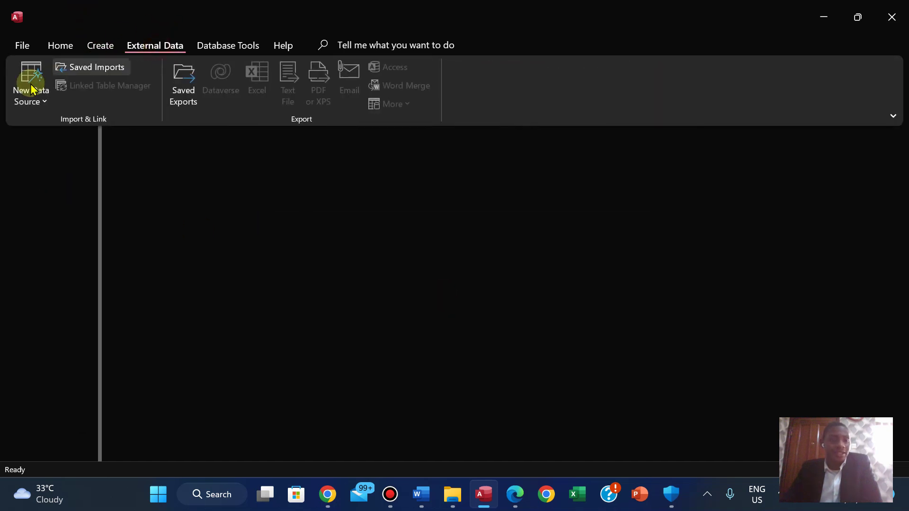
left_click(27, 105)
mouse_move(83, 138)
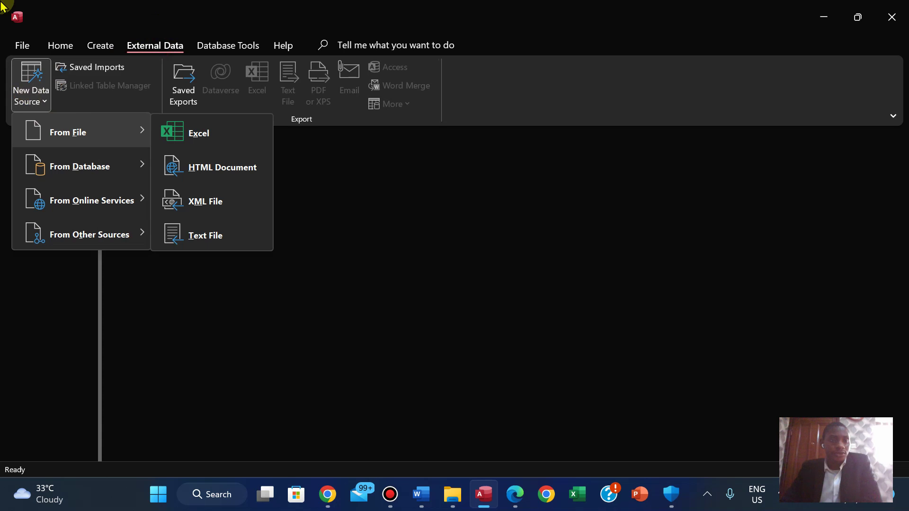
left_click(199, 235)
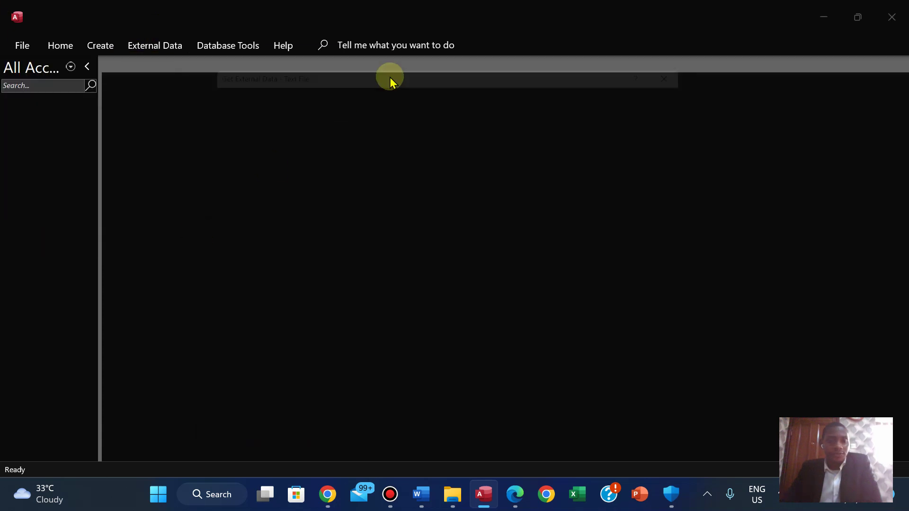
left_click(677, 148)
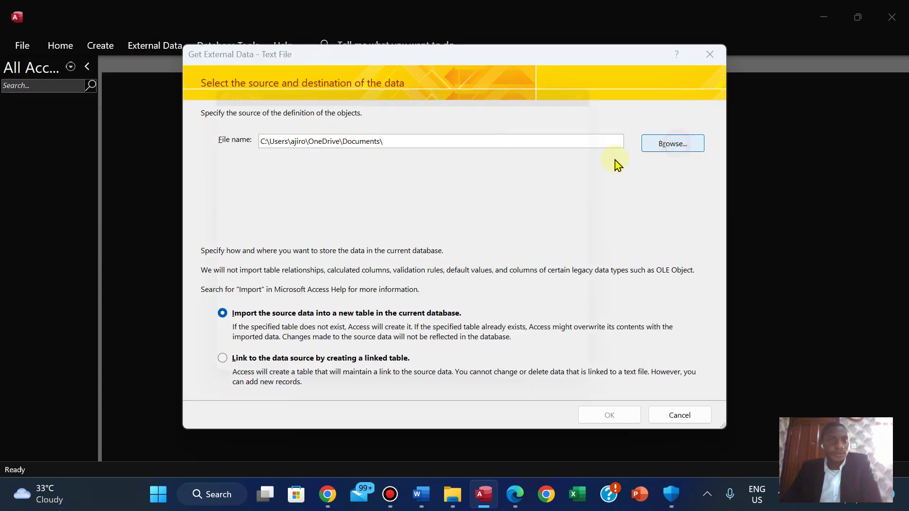
Select M219STUDENTS from the 2019 Feb-March confidential source files folder and import it into a new table in the current database.
double_click(577, 295)
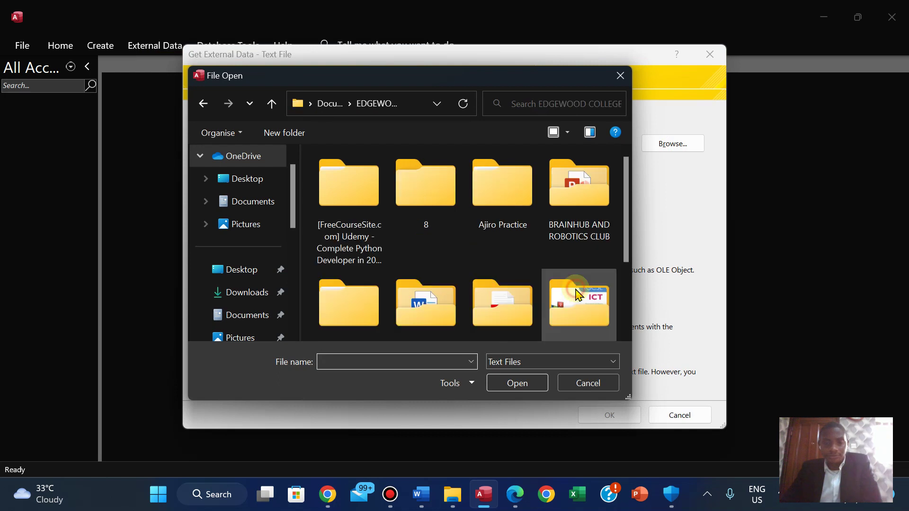
double_click(596, 311)
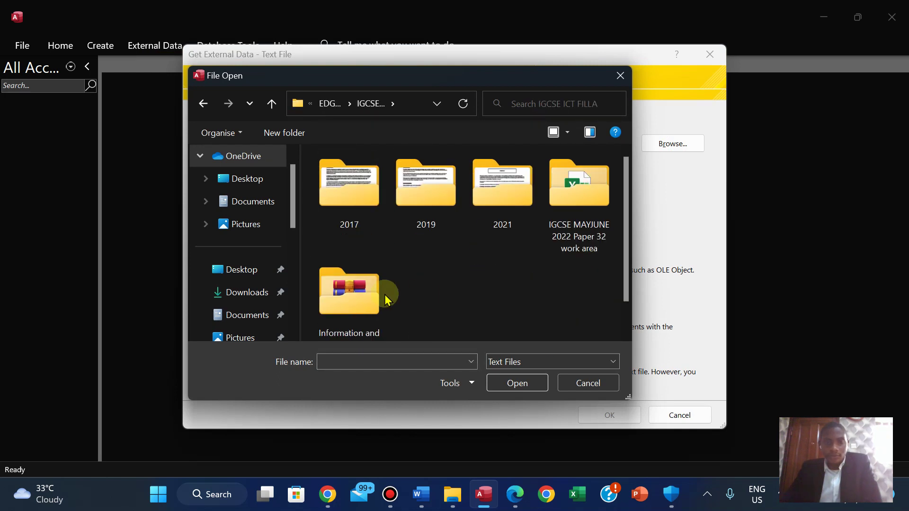
double_click(367, 292)
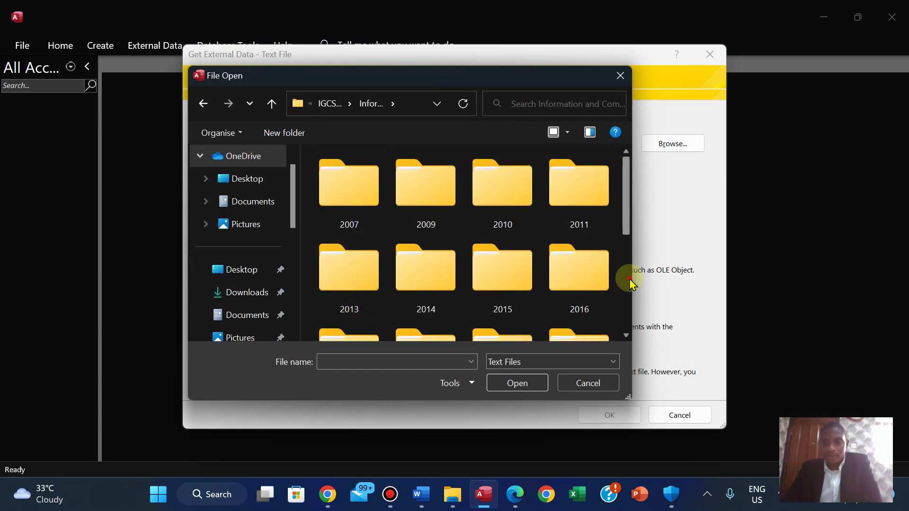
scroll(630, 280, "down", 3)
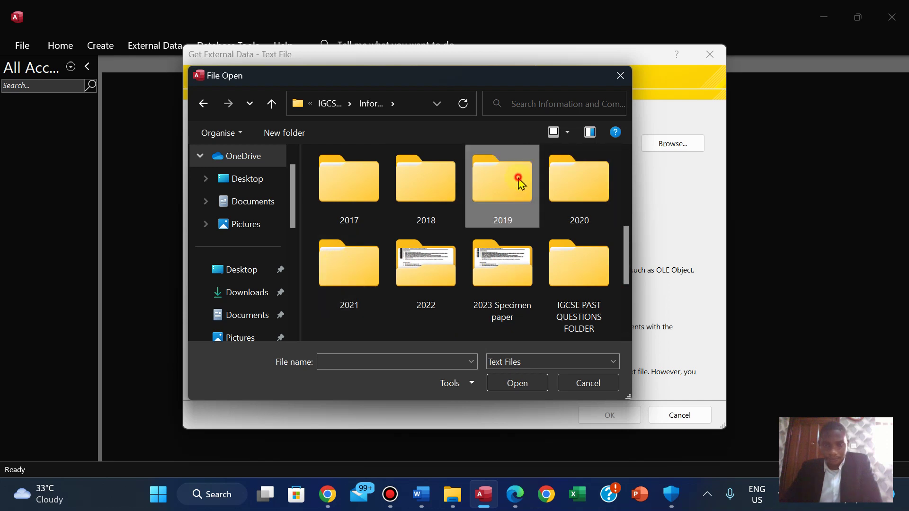
double_click(521, 183)
double_click(332, 191)
double_click(332, 191)
double_click(331, 191)
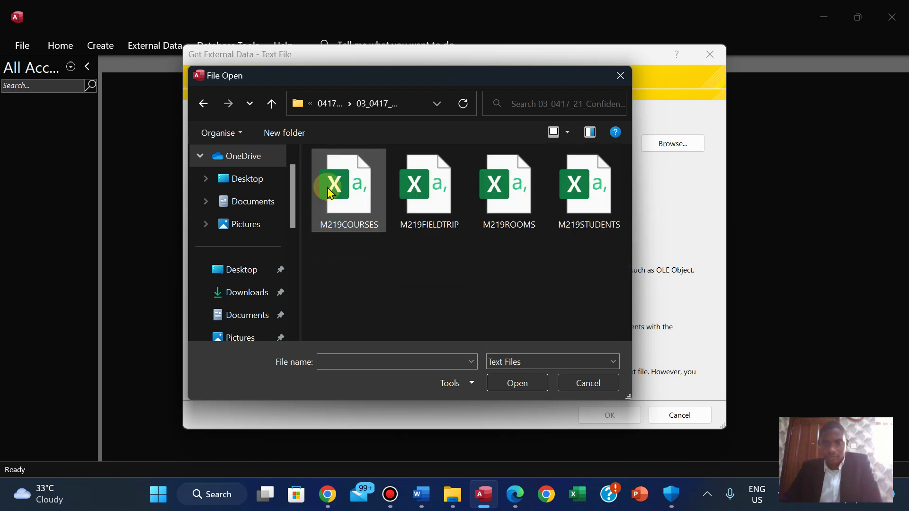
left_click(560, 196)
left_click(516, 383)
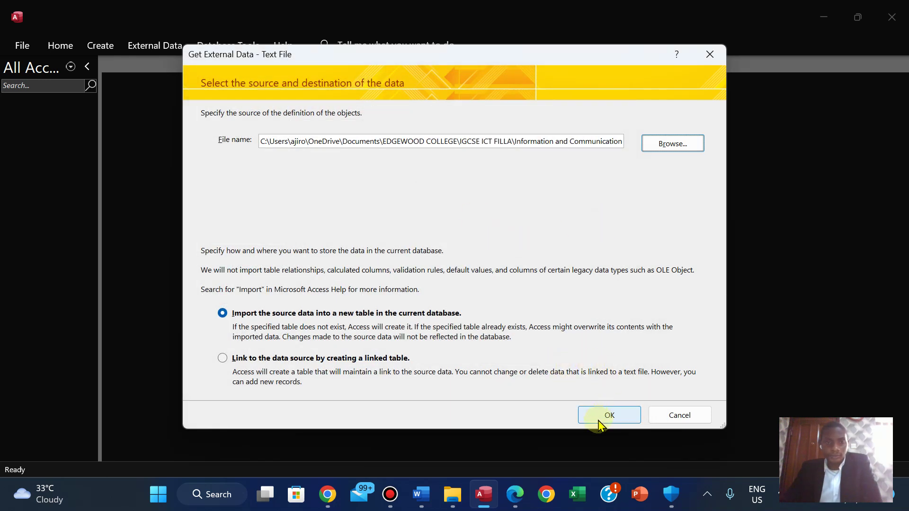
left_click(599, 421)
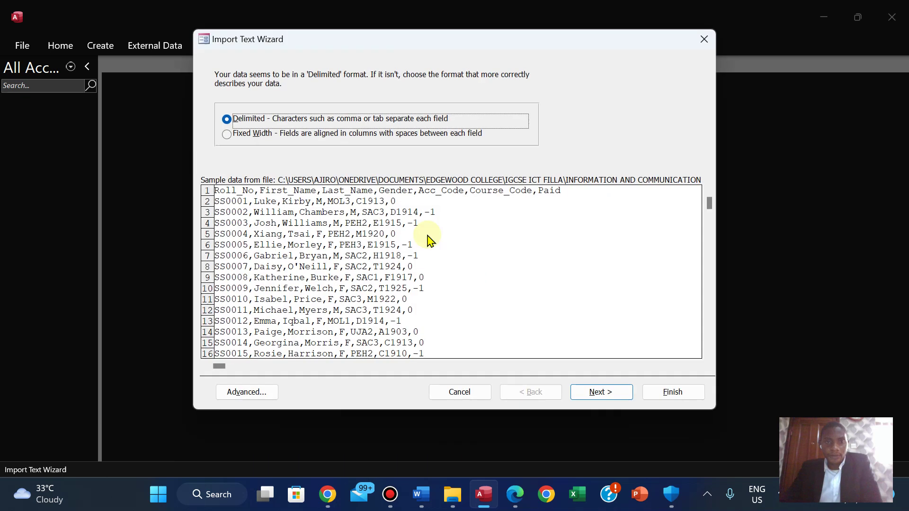
Treat the first row of the comma-delimited file as field names and set the Paid field's data type to Yes/No.
left_click(586, 392)
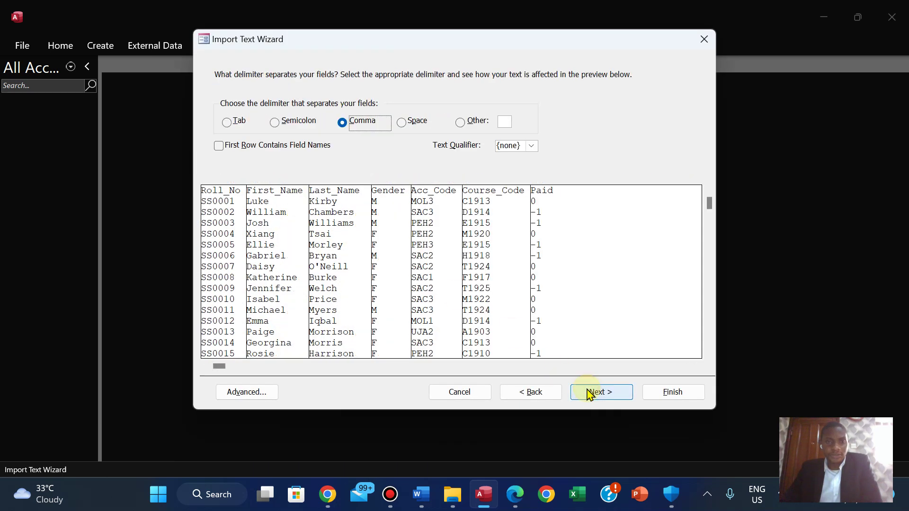
left_click(218, 148)
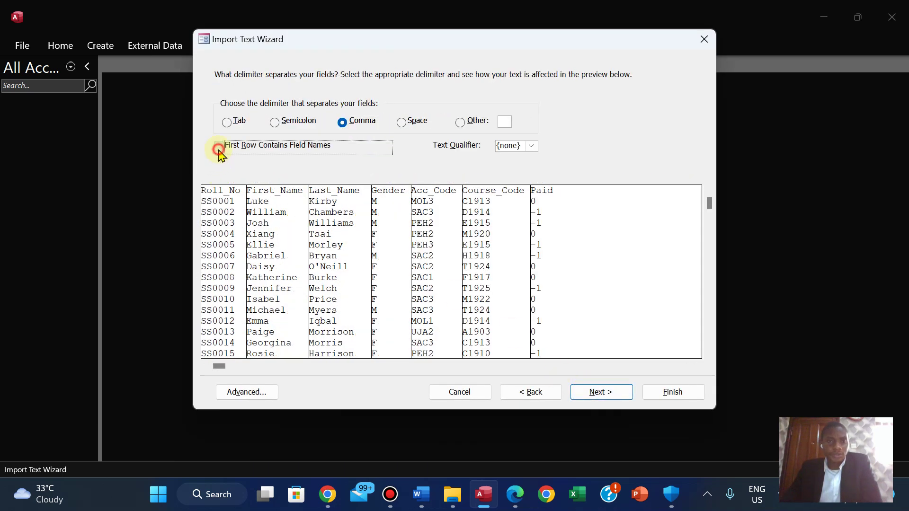
left_click(250, 393)
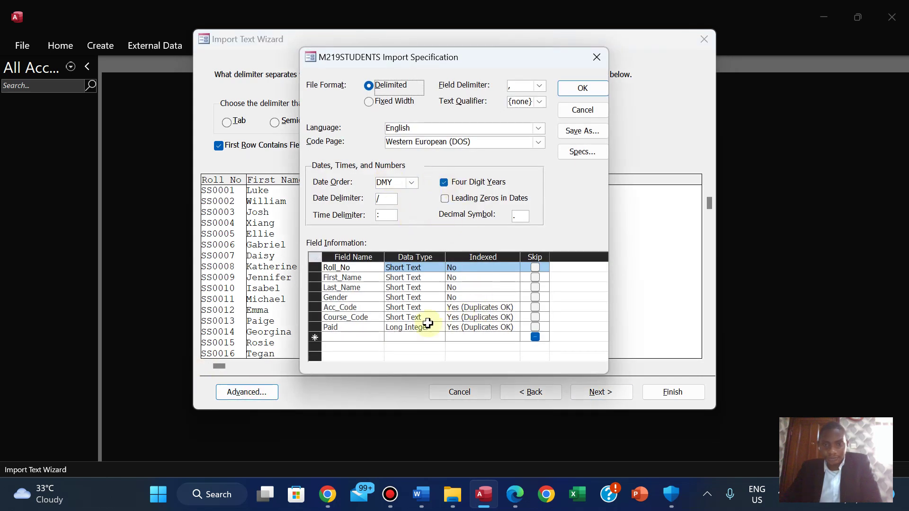
left_click(423, 326)
left_click(438, 330)
scroll(420, 348, "up", 1)
left_click(415, 337)
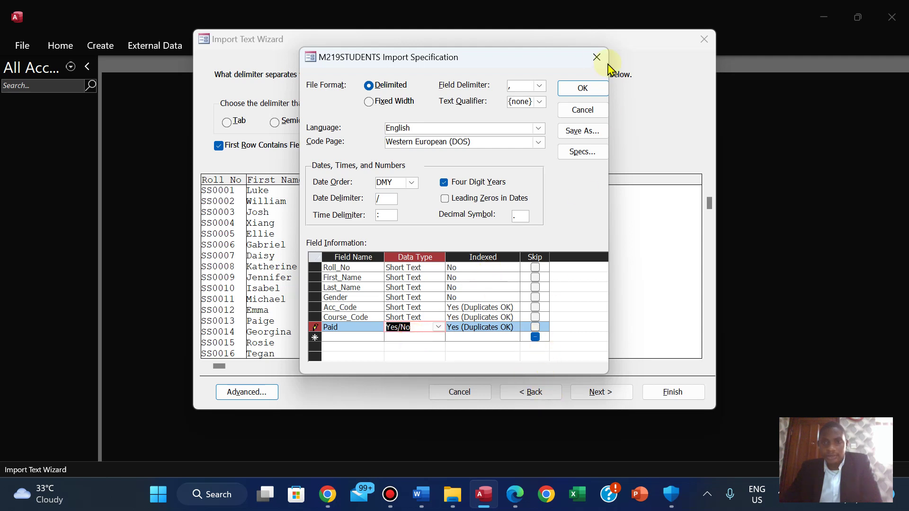
left_click(583, 90)
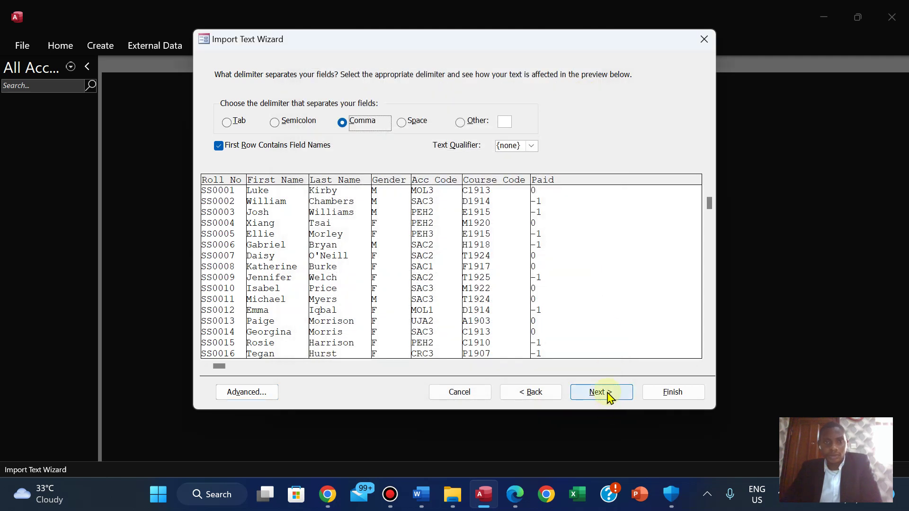
Choose Roll_No as the primary key, check it against the exam paper, and finish importing to table M219STUDENTS.
left_click(608, 393)
left_click(607, 394)
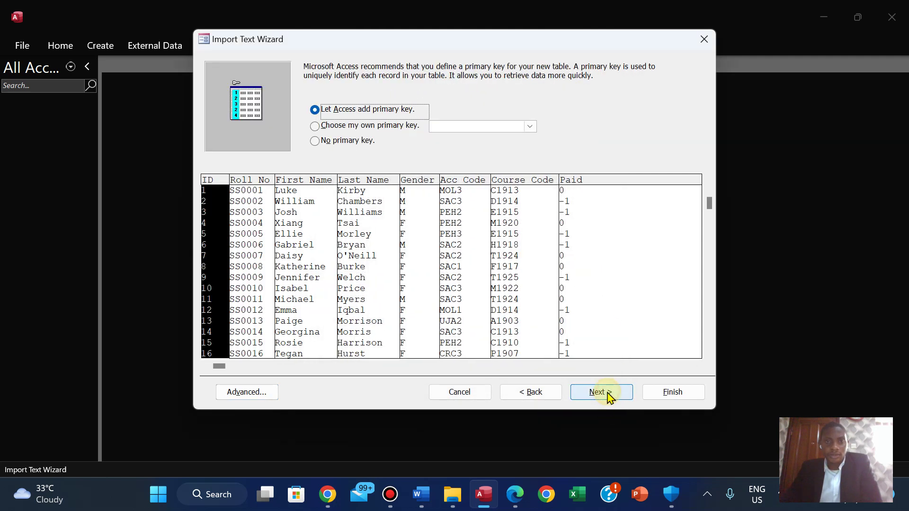
left_click(312, 126)
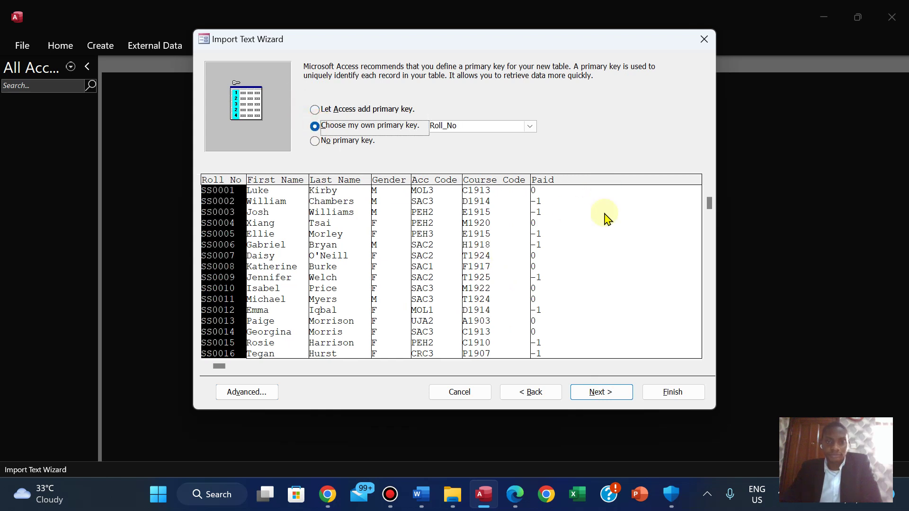
left_click(514, 497)
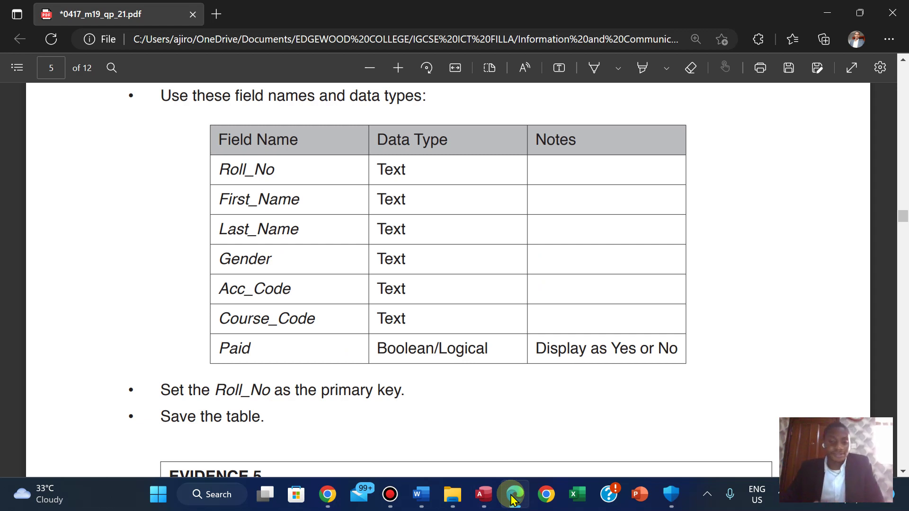
left_click(513, 499)
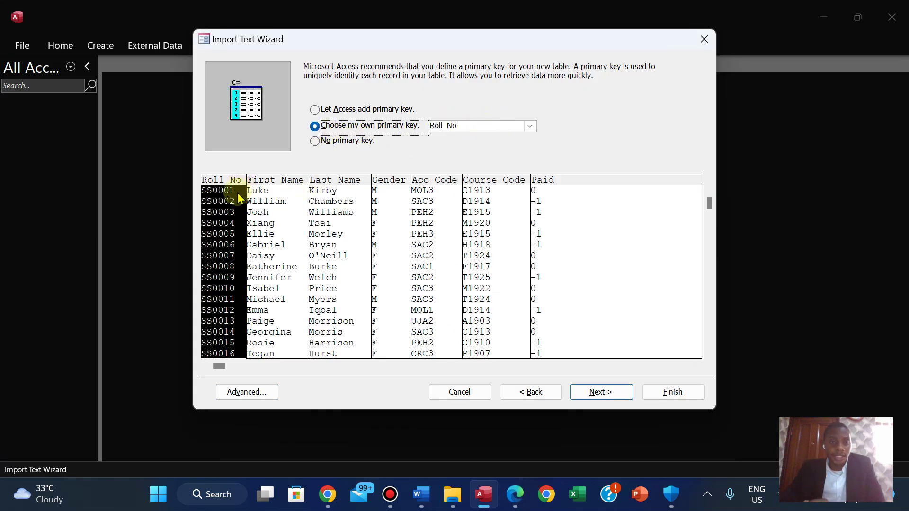
left_click(515, 494)
left_click(515, 494)
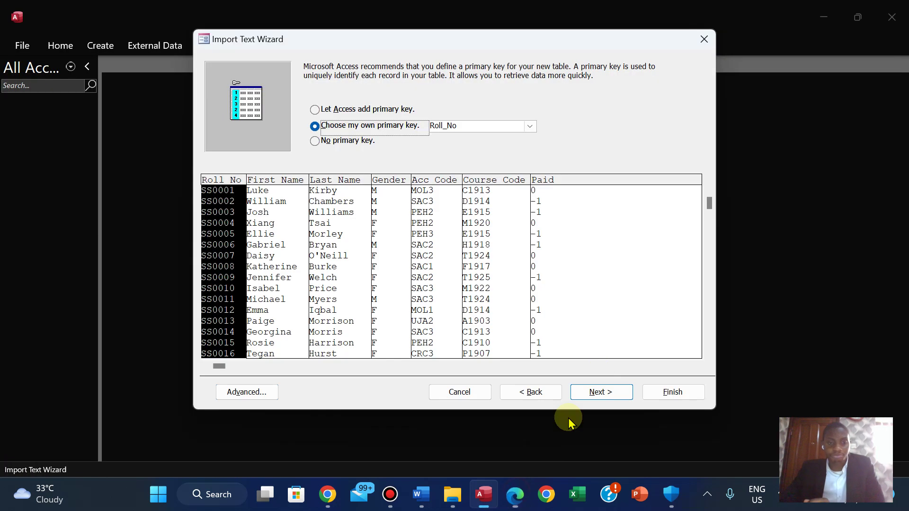
left_click(599, 392)
left_click(654, 393)
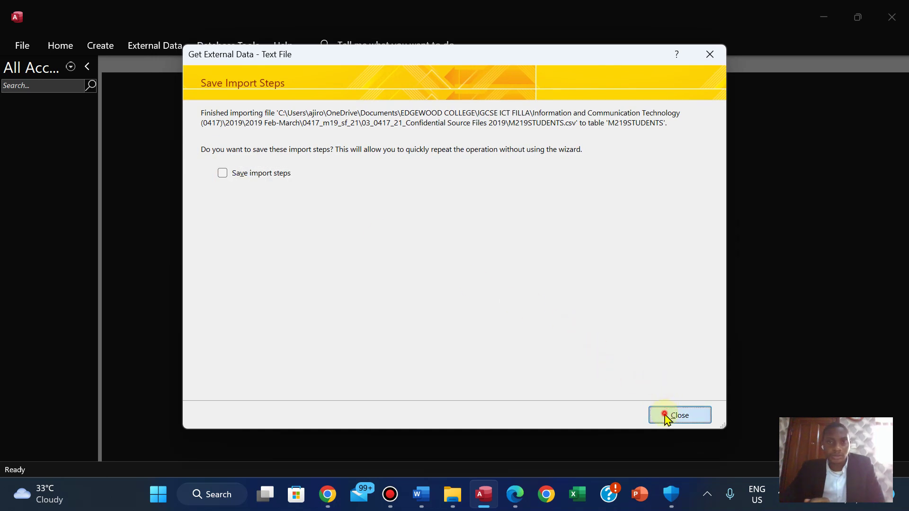
Close the import wizard without saving the import steps and open the M219STUDENTS table in Design View.
left_click(680, 416)
double_click(55, 116)
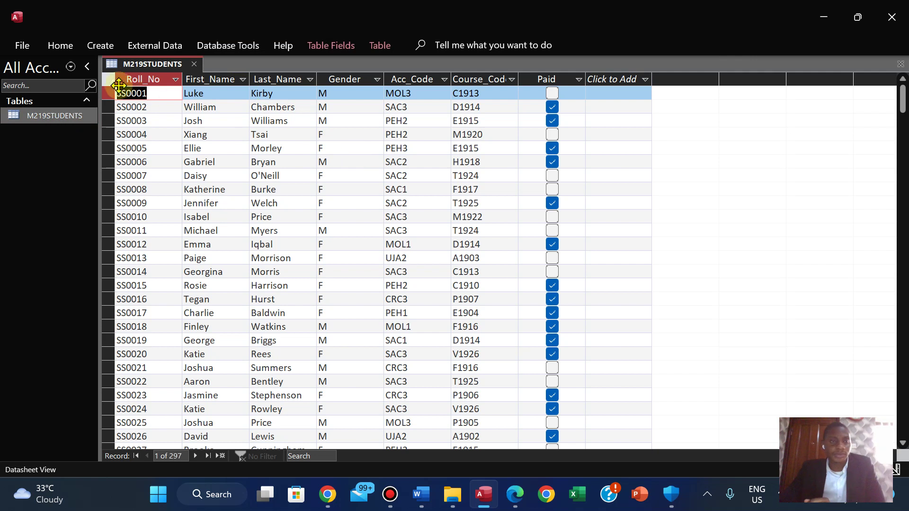
left_click(61, 46)
left_click(64, 105)
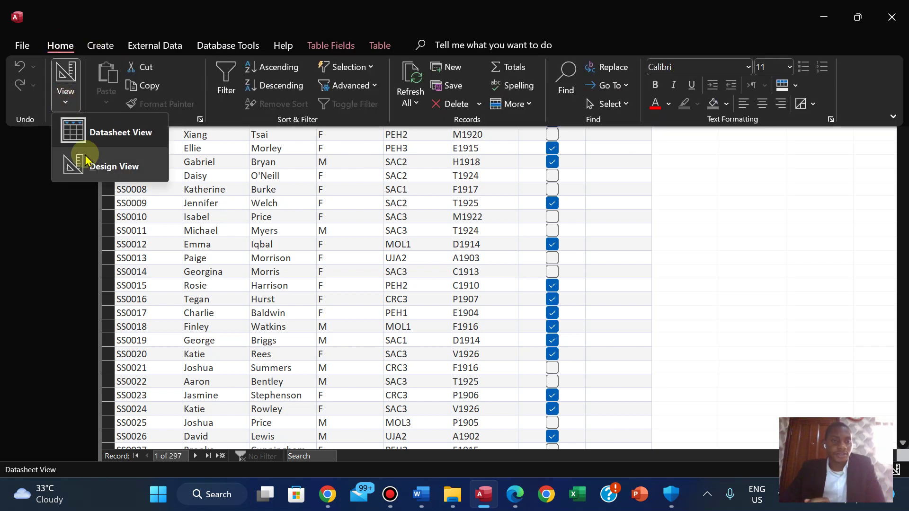
left_click(82, 161)
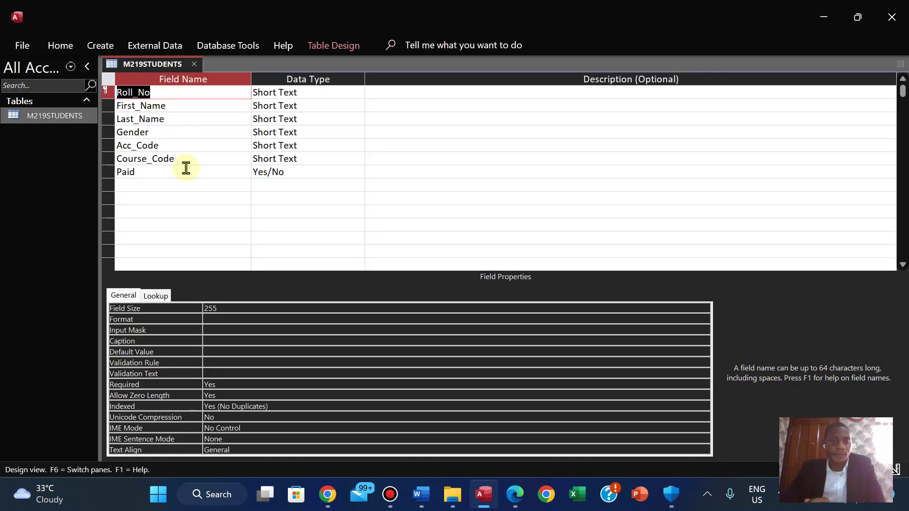
Set the Paid field's lookup Display Control to Text Box and save the table.
left_click(263, 172)
left_click(156, 296)
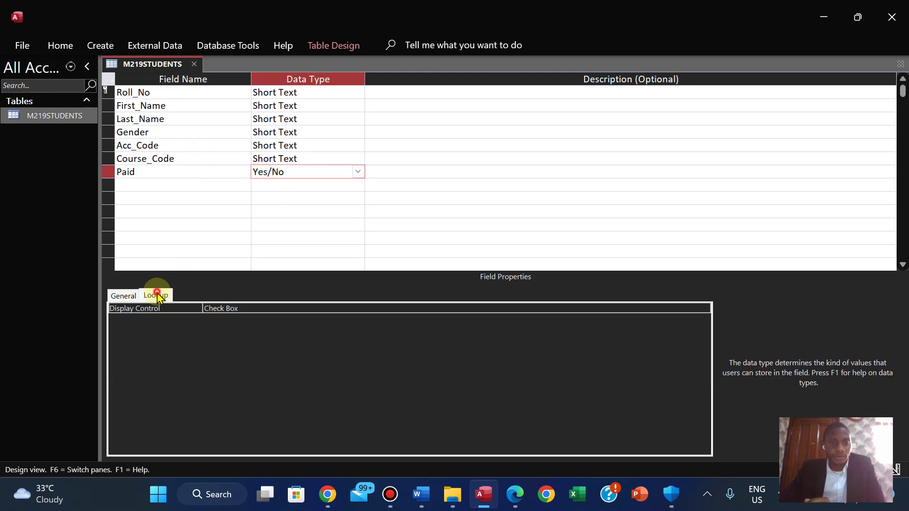
left_click(592, 308)
left_click(704, 308)
left_click(463, 329)
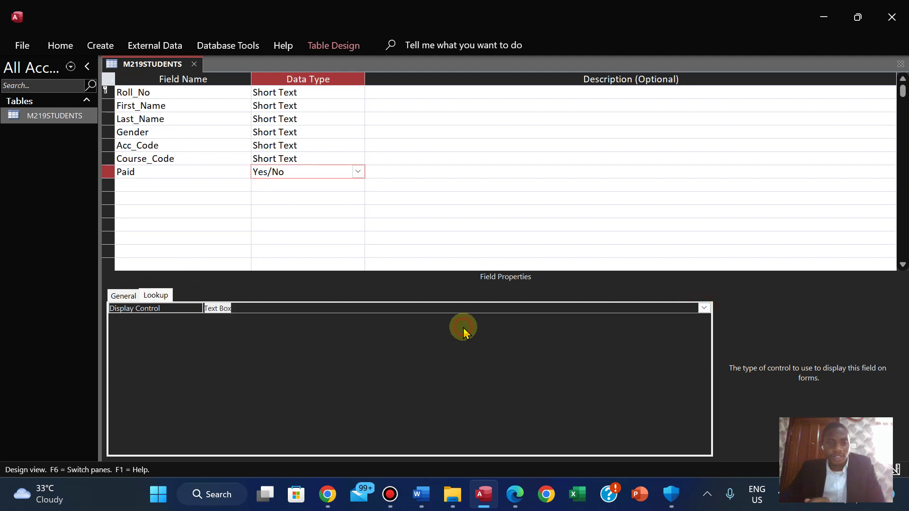
right_click(140, 62)
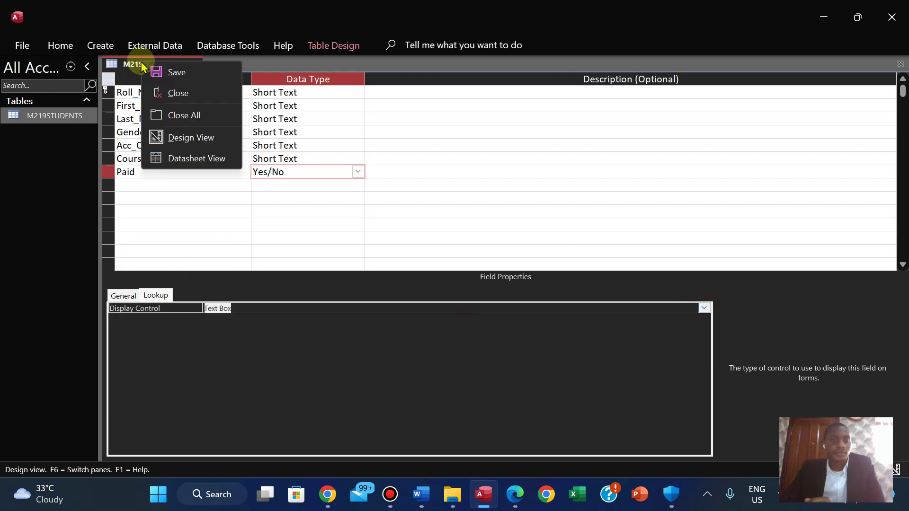
left_click(159, 71)
Return to Datasheet View and narrow the Roll_No, First_Name, Last_Name, Gender, Acc_Code and Paid columns to fit their contents.
left_click(60, 50)
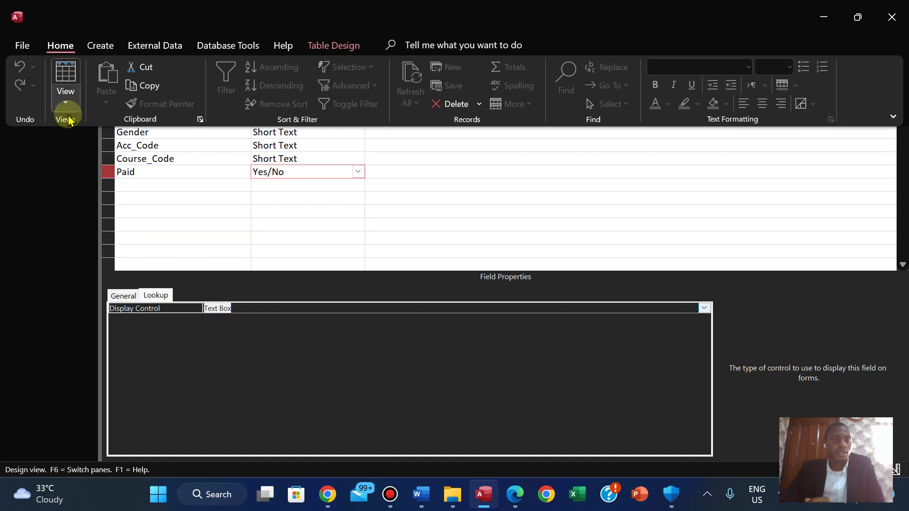
left_click(65, 101)
left_click(95, 129)
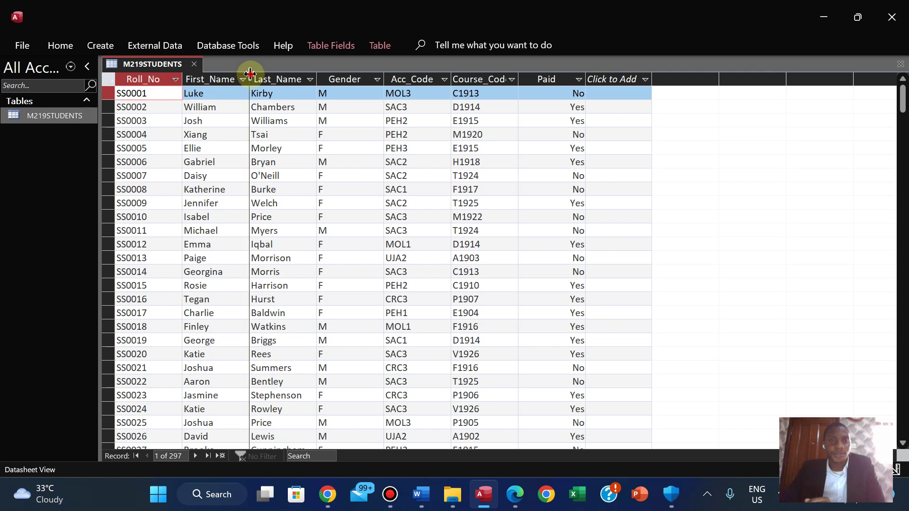
left_click_drag(183, 79, 165, 79)
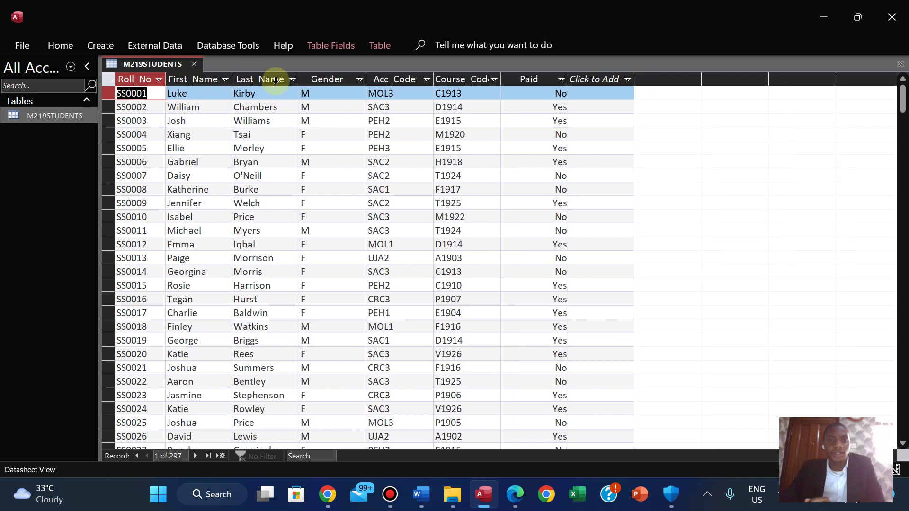
left_click_drag(299, 77, 297, 77)
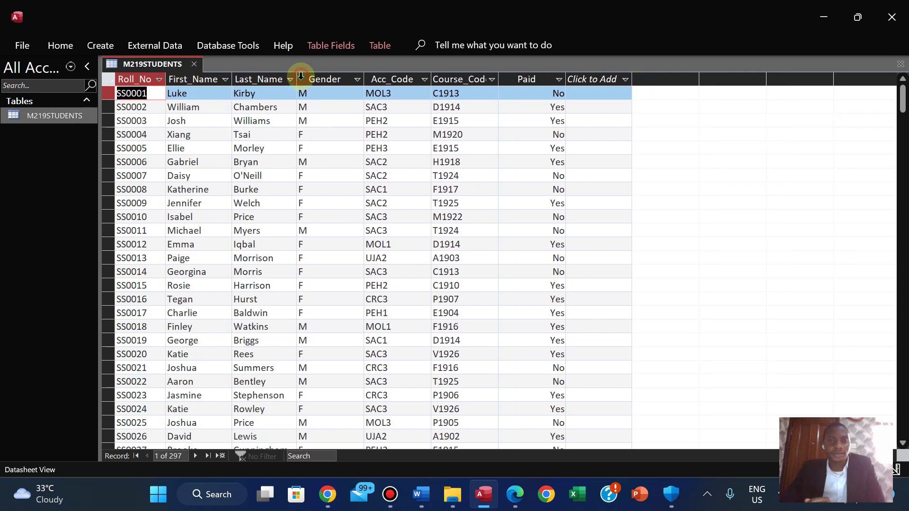
double_click(364, 79)
double_click(413, 78)
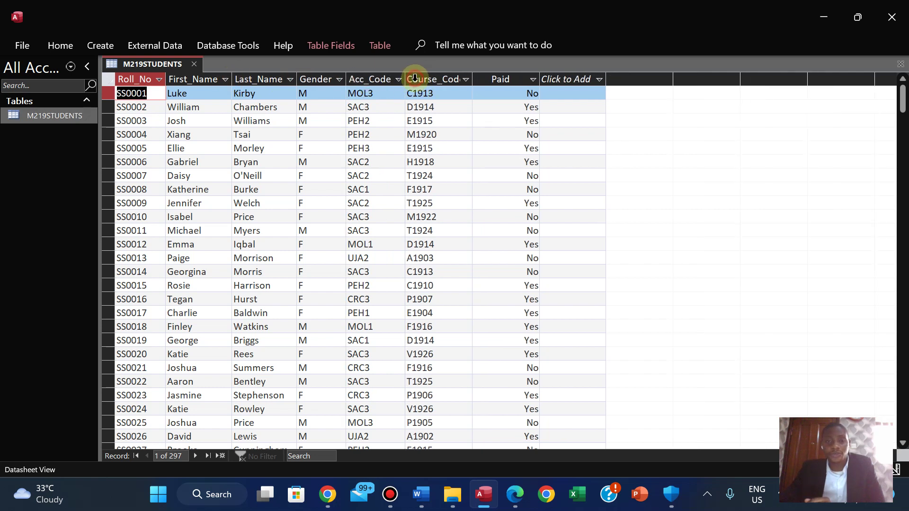
double_click(540, 76)
left_click(538, 77)
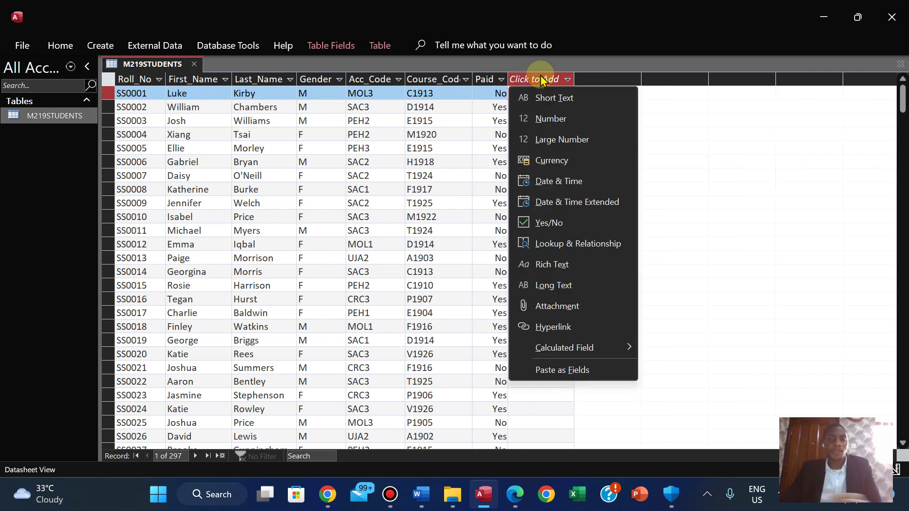
left_click(722, 165)
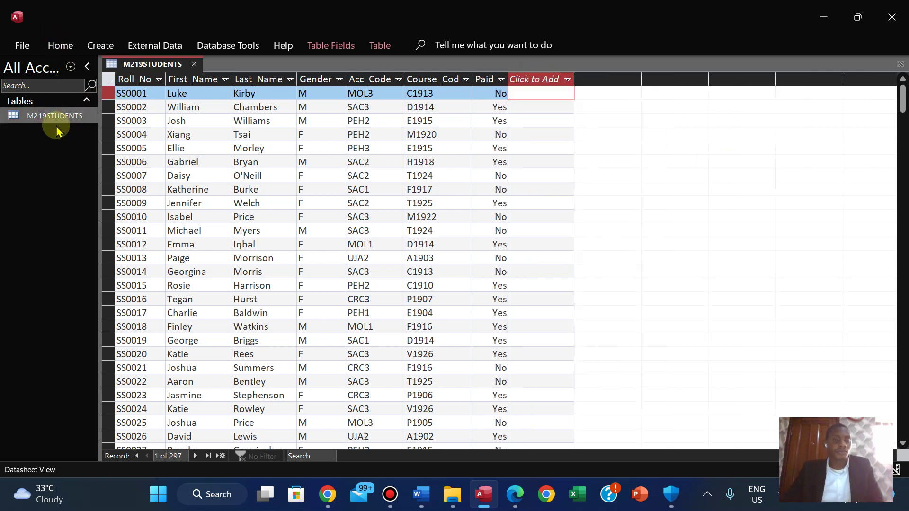
Reopen the table in Design View and review the data types and general properties of the Paid, Acc_Code, Gender and Last_Name fields.
left_click(67, 49)
left_click(66, 93)
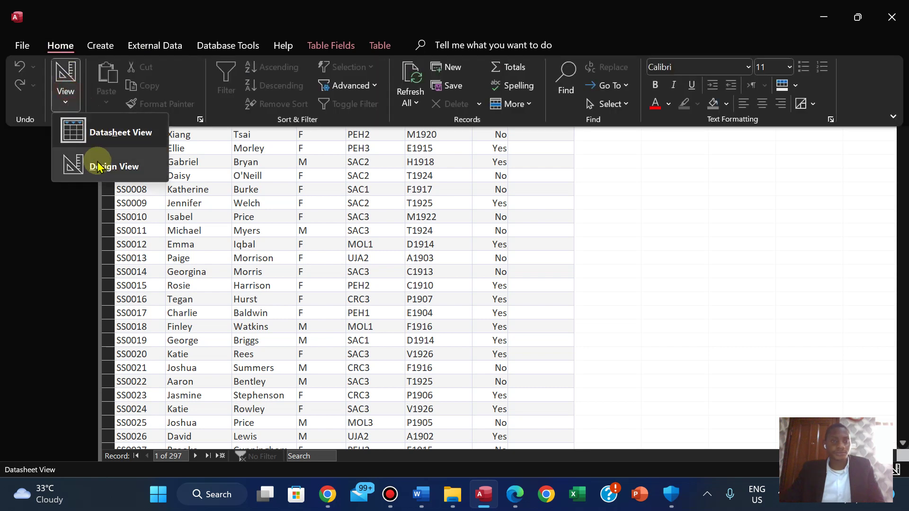
left_click(97, 167)
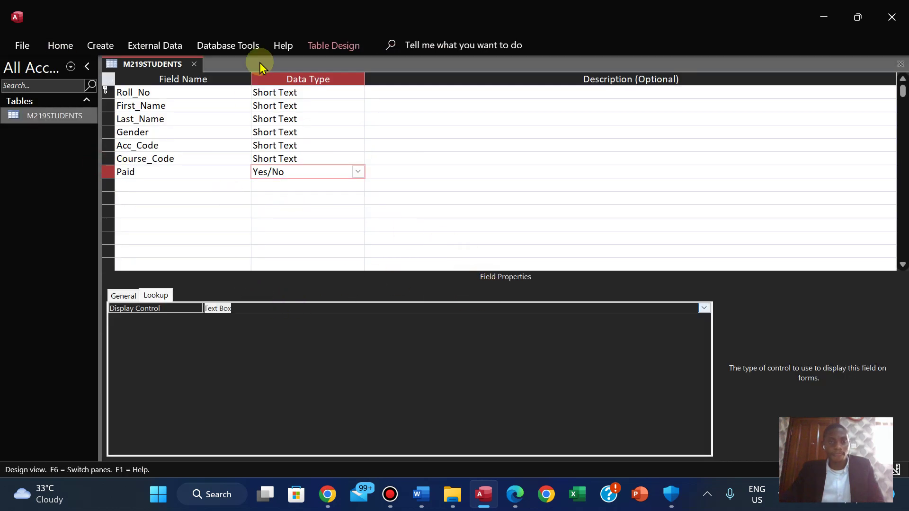
left_click(122, 295)
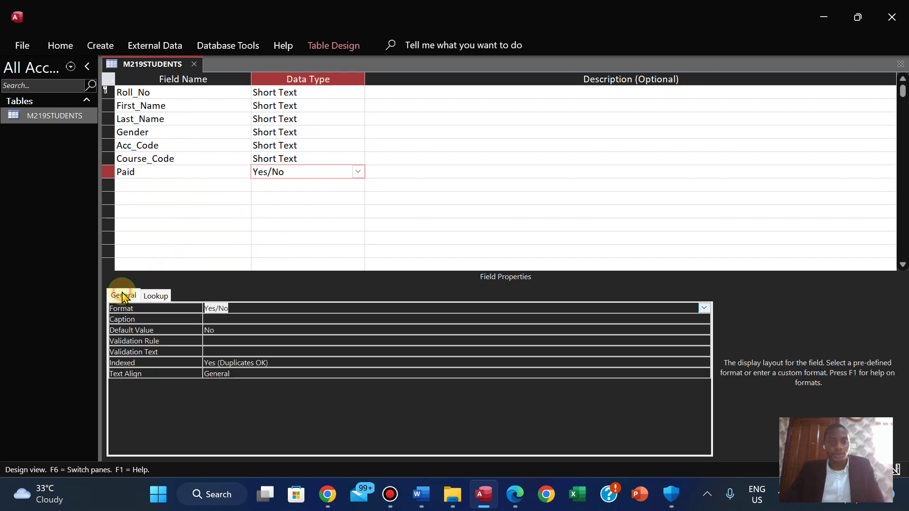
left_click(291, 145)
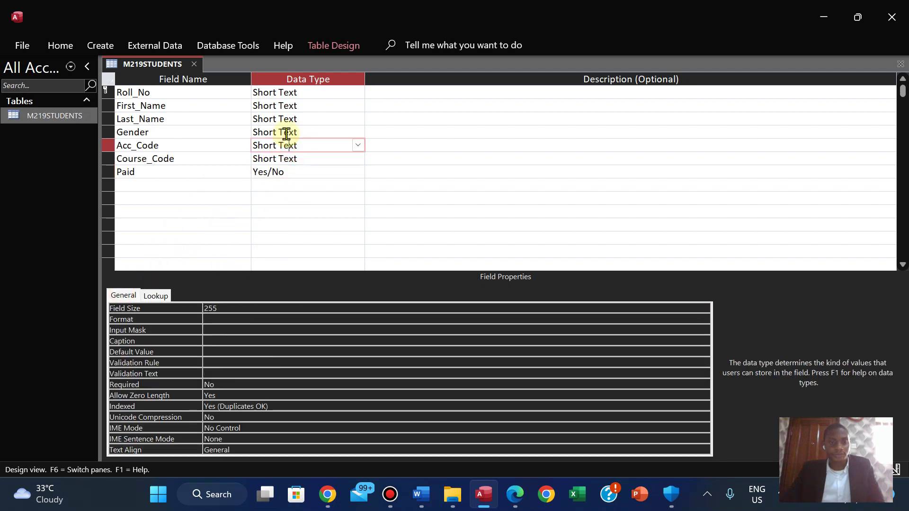
left_click(287, 133)
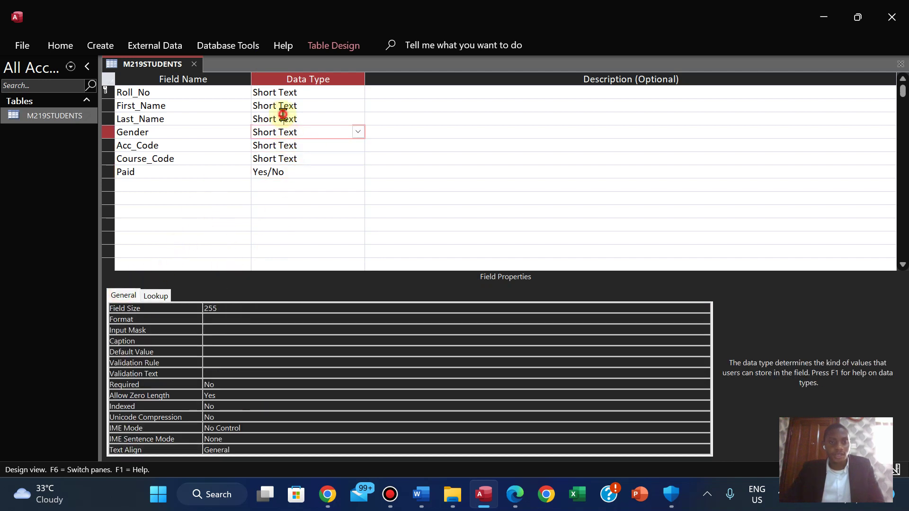
left_click(283, 115)
left_click(278, 172)
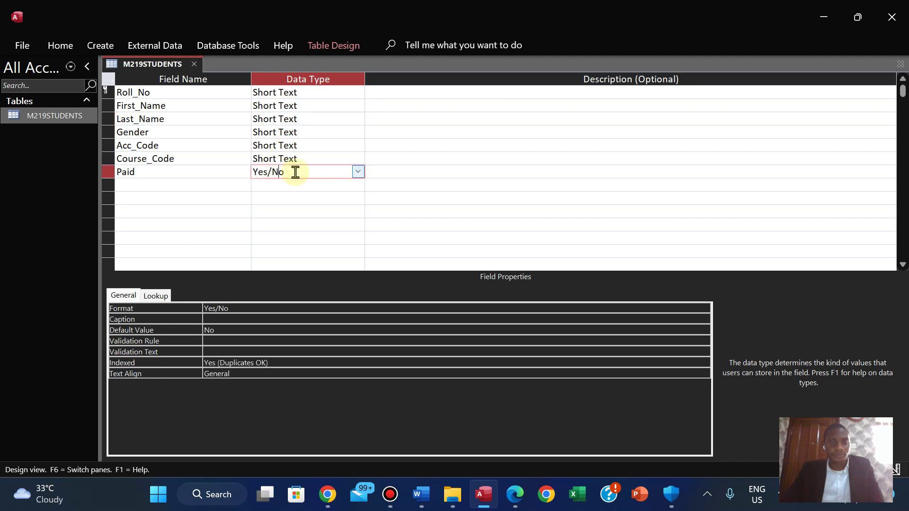
left_click(343, 218)
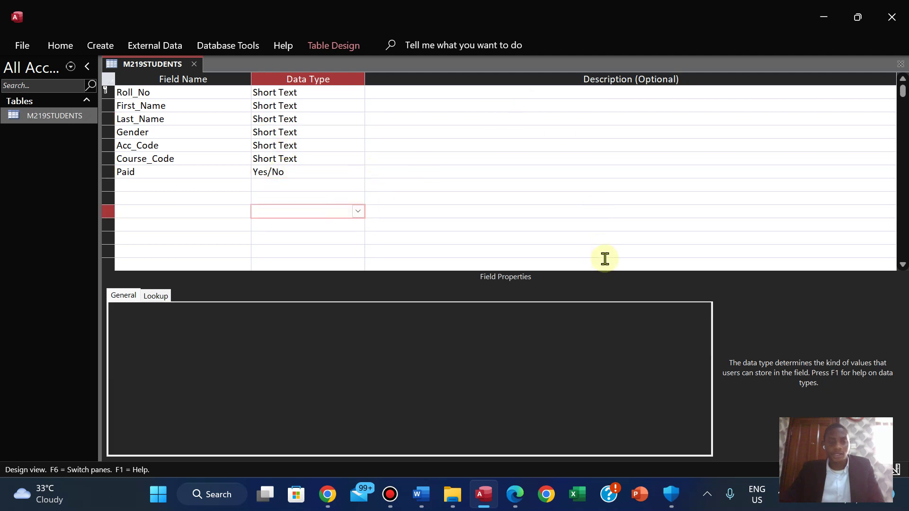
Check the exam paper PDF in Edge for the save and Evidence 5 instructions, and return to Access.
left_click(513, 490)
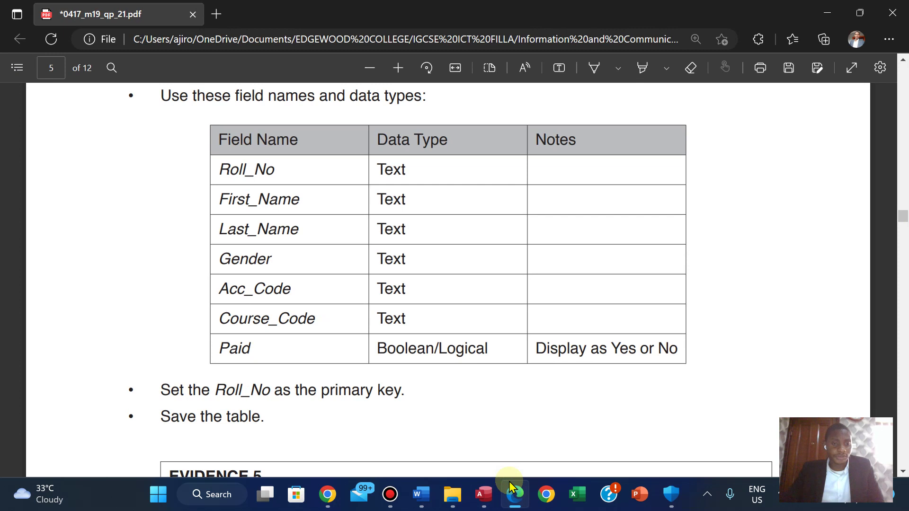
scroll(518, 402, "down", 5)
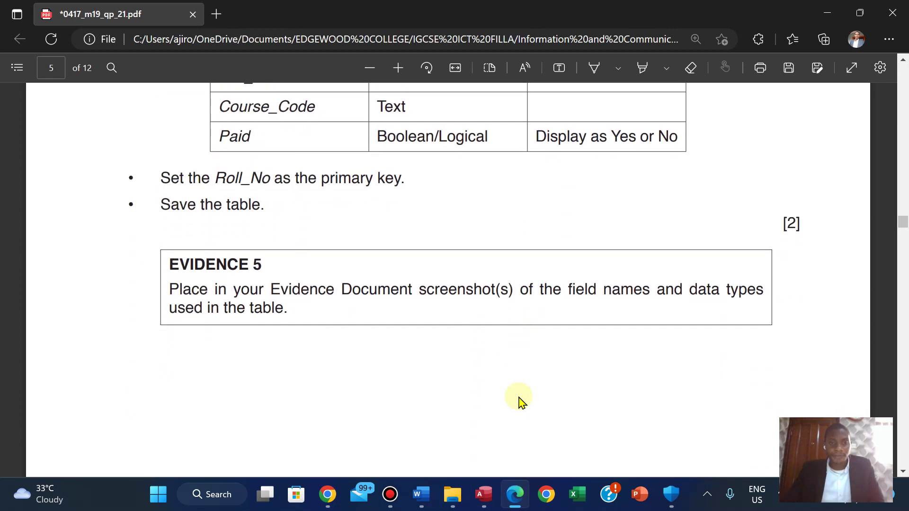
scroll(519, 402, "up", 1)
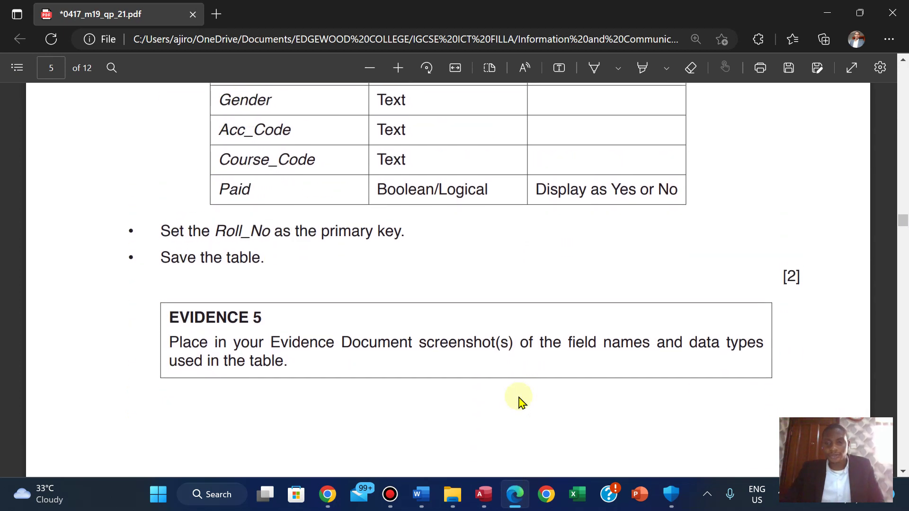
scroll(542, 335, "up", 3)
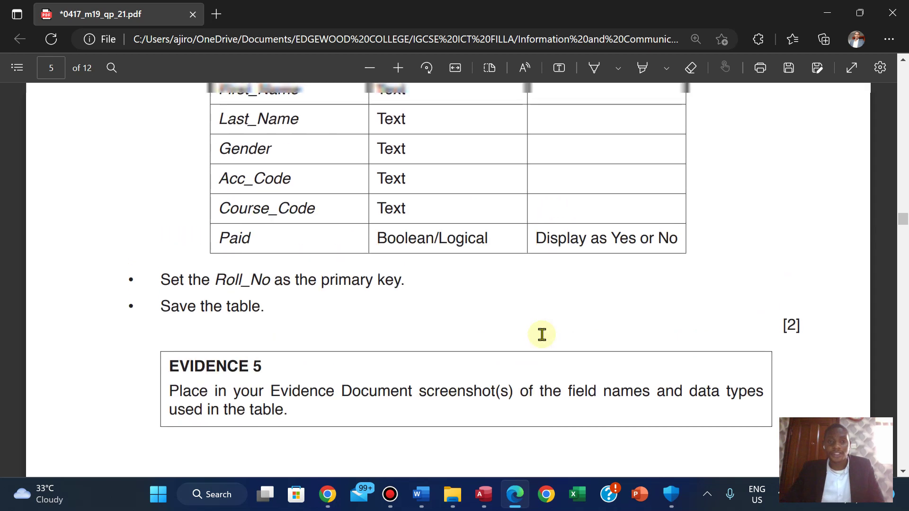
scroll(542, 334, "down", 2)
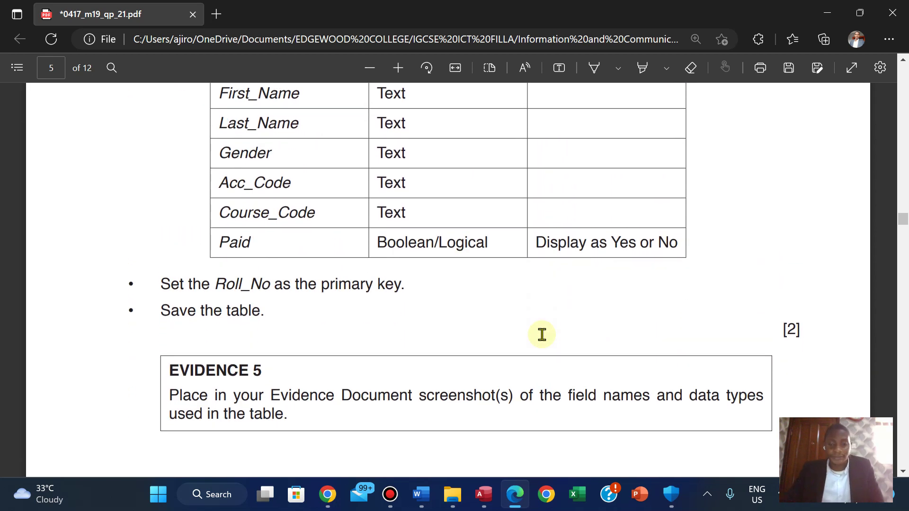
left_click(484, 494)
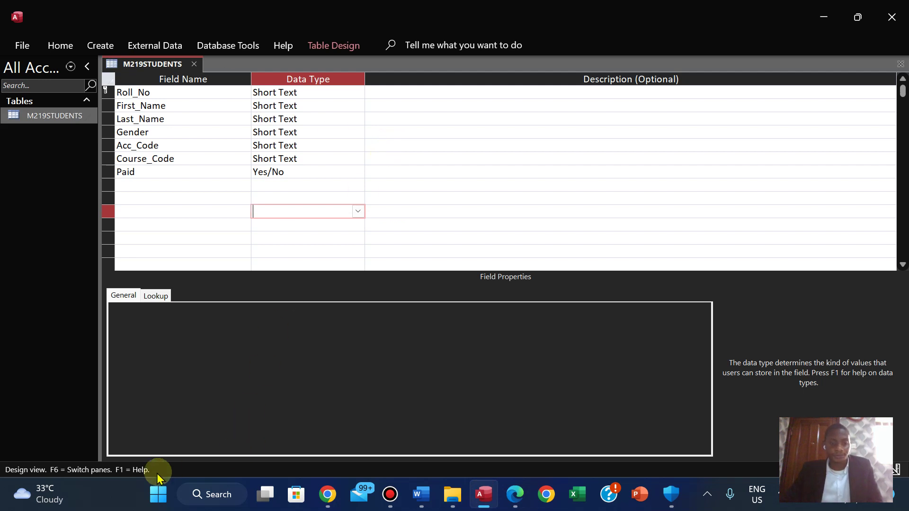
Use Snipping Tool to capture the M219STUDENTS field names and data types, from the table tab to just below the Paid row.
left_click(151, 499)
type("snipping Tool")
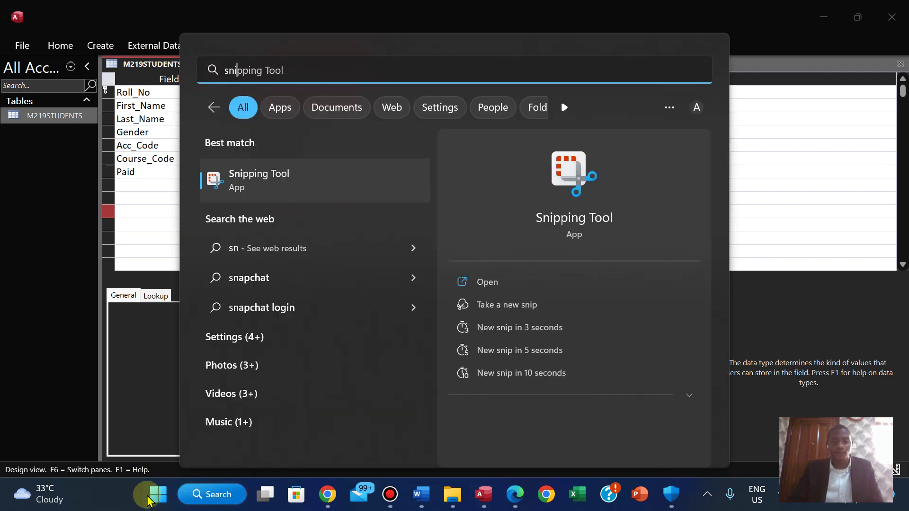
left_click(488, 283)
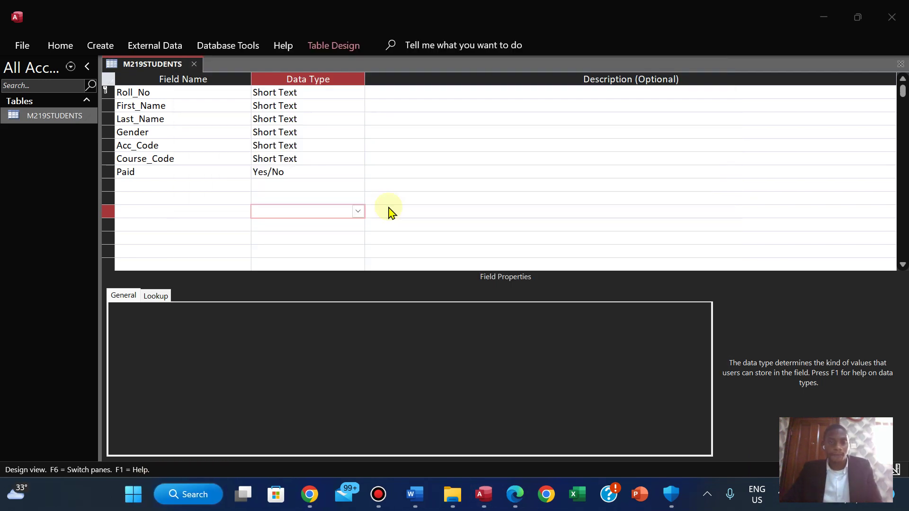
left_click(318, 158)
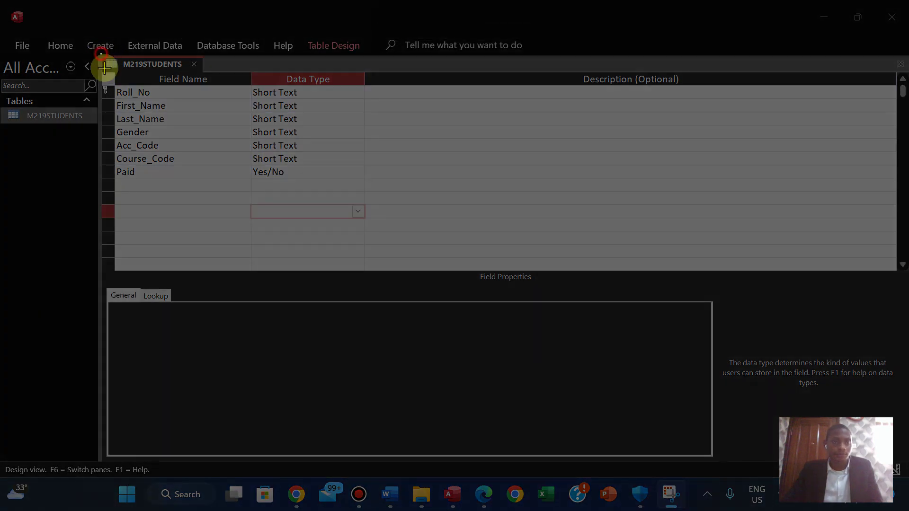
left_click_drag(101, 55, 365, 194)
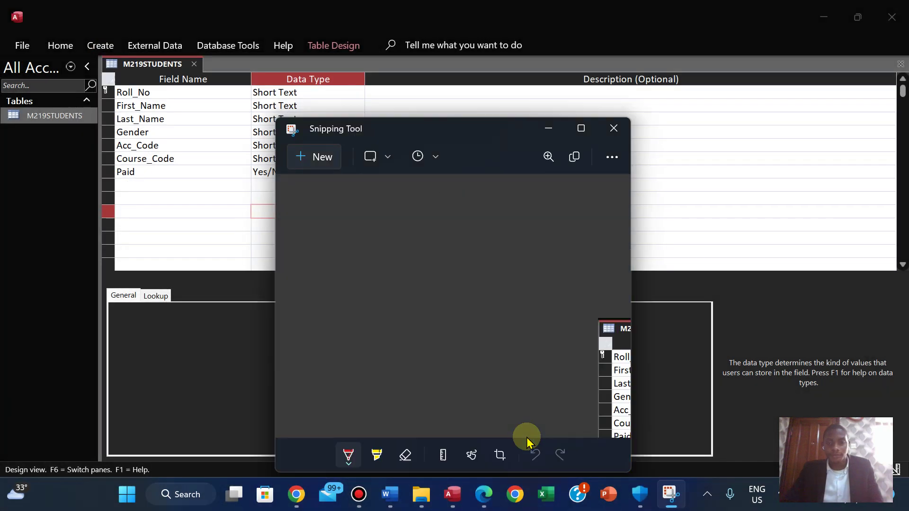
Switch to the M219EVIDENCE2023 document in Word and paste the table design screenshot under Evidence 5.
left_click(492, 494)
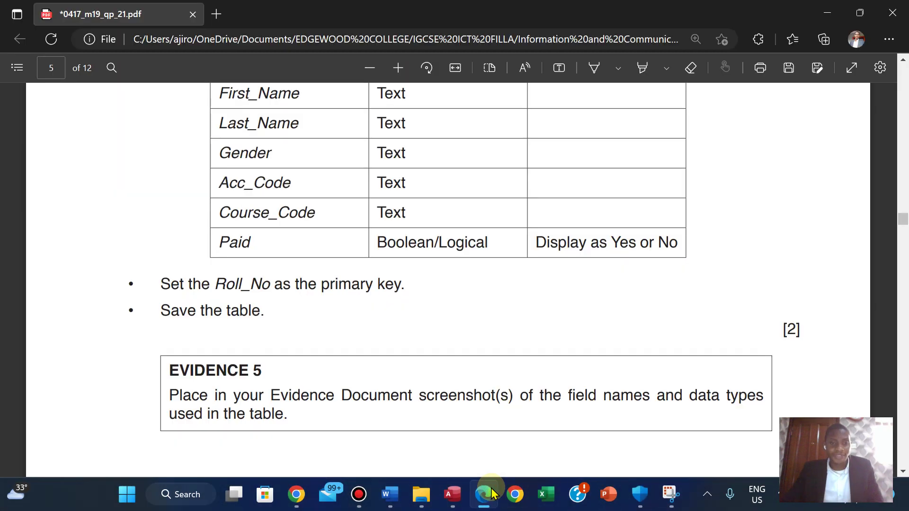
mouse_move(387, 495)
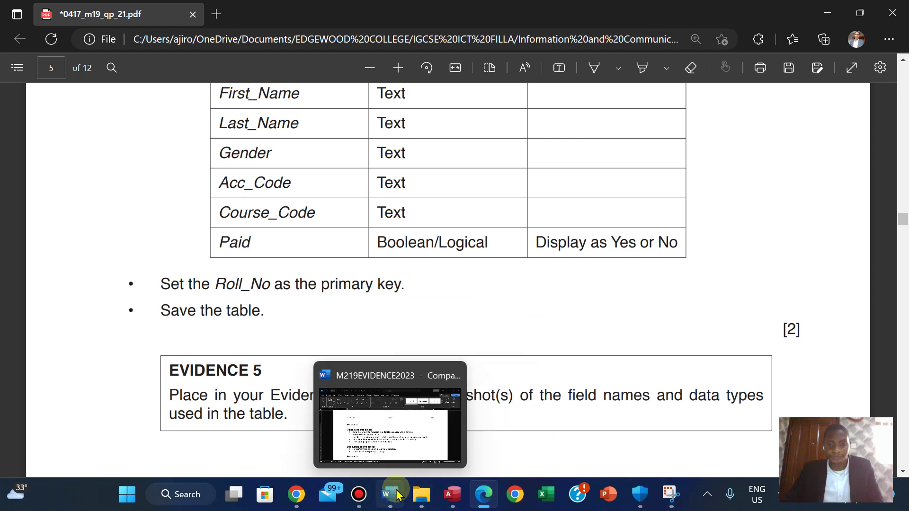
left_click(380, 435)
scroll(380, 435, "down", 2)
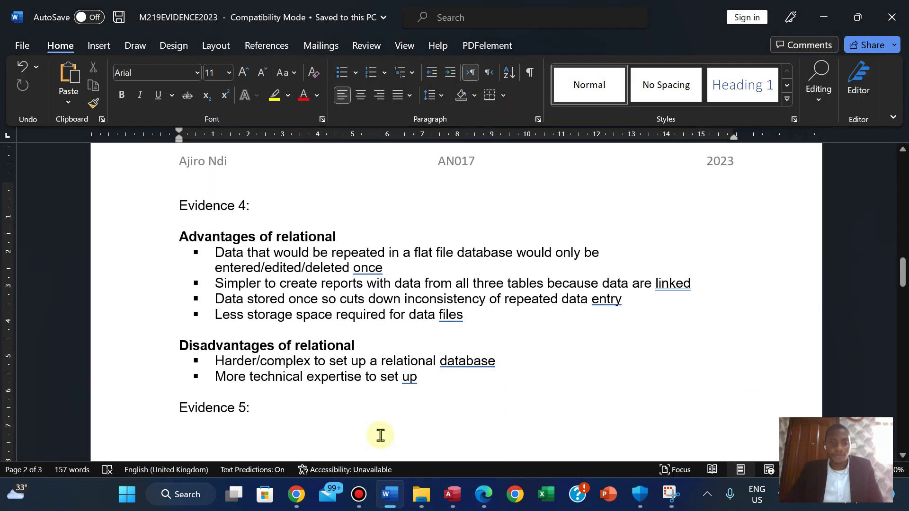
key("ctrl+v")
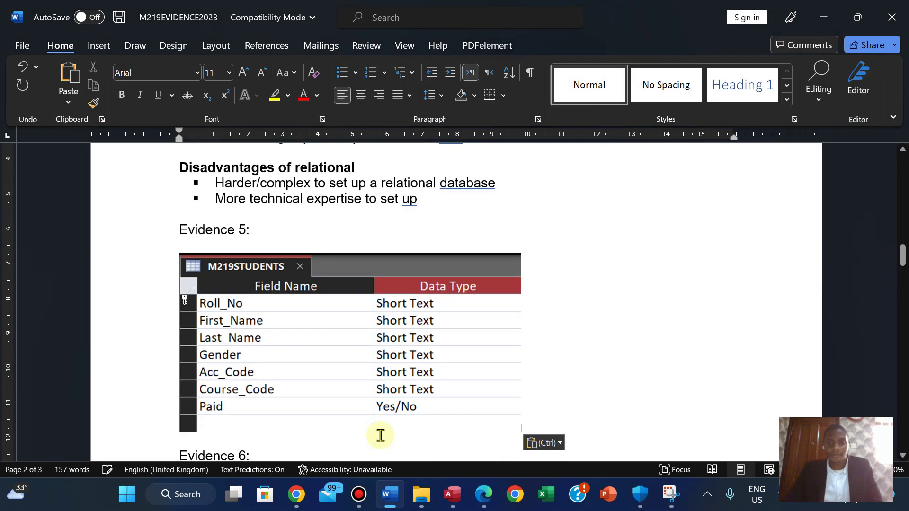
mouse_move(484, 494)
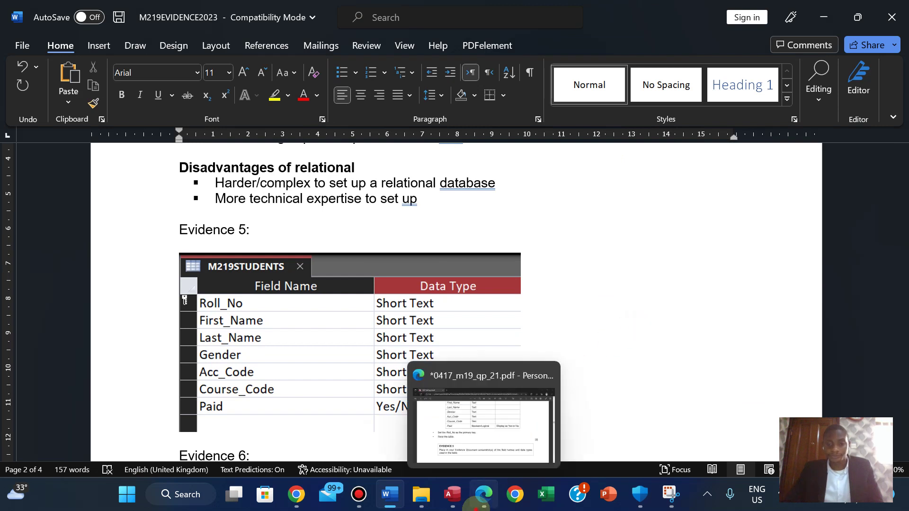
Switch to the exam paper PDF in Edge and highlight the Roll_No primary key, save table and Evidence 5 instructions in green.
left_click(486, 424)
left_click_drag(161, 283, 300, 421)
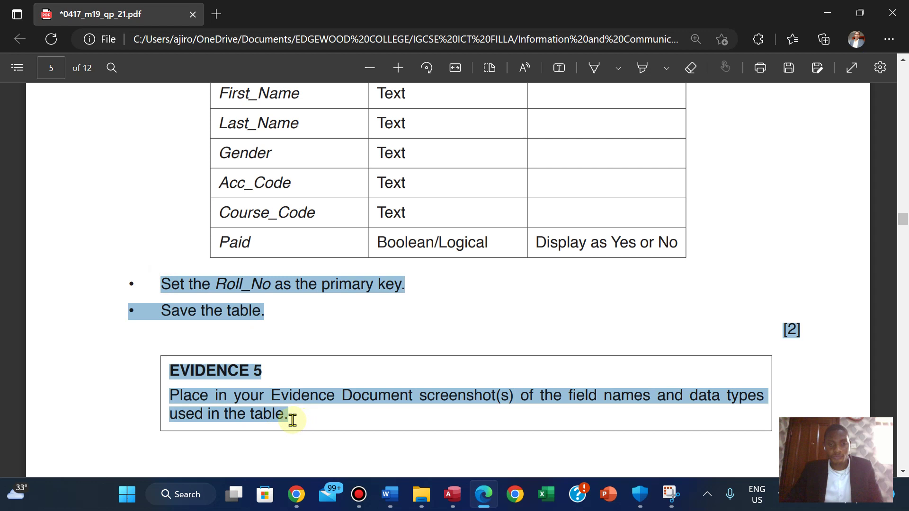
mouse_move(316, 348)
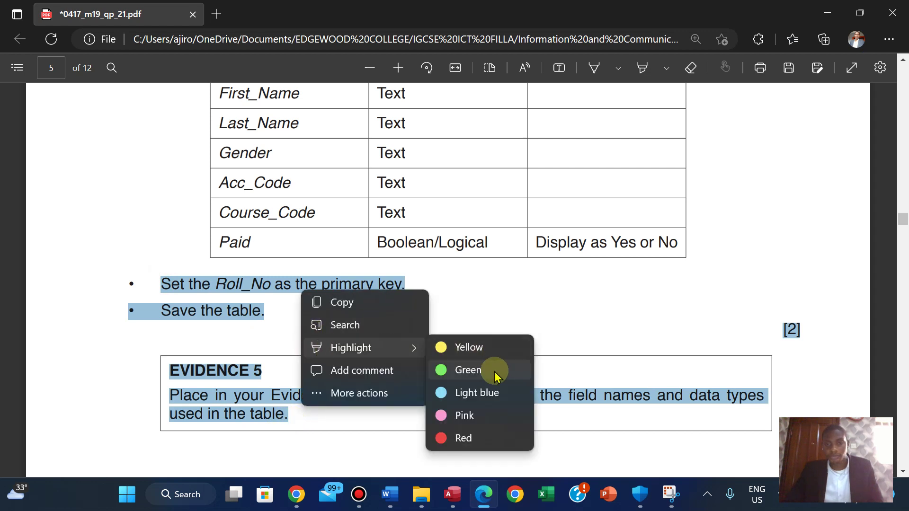
left_click(495, 371)
Read question 20 on page 6 of the exam paper and examine the Gender field properties in Examples A and B.
scroll(495, 376, "down", 4)
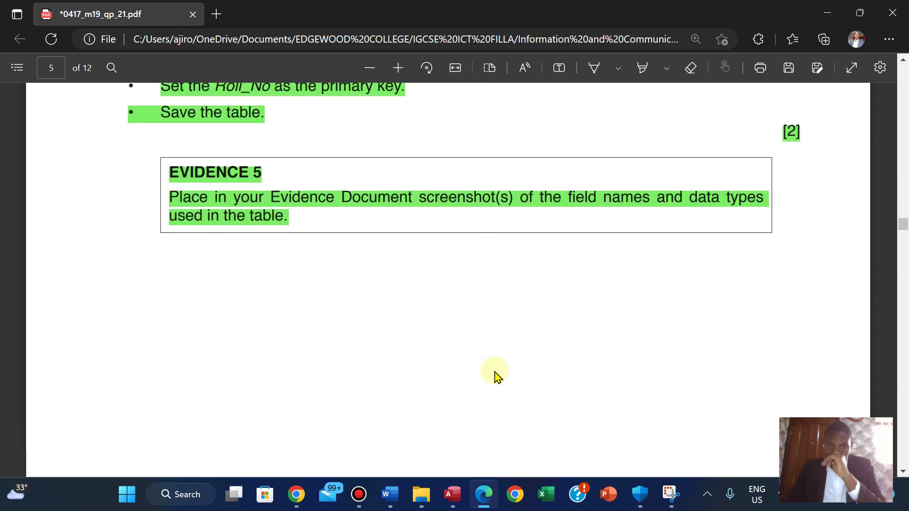
scroll(495, 376, "down", 10)
scroll(495, 375, "up", 1)
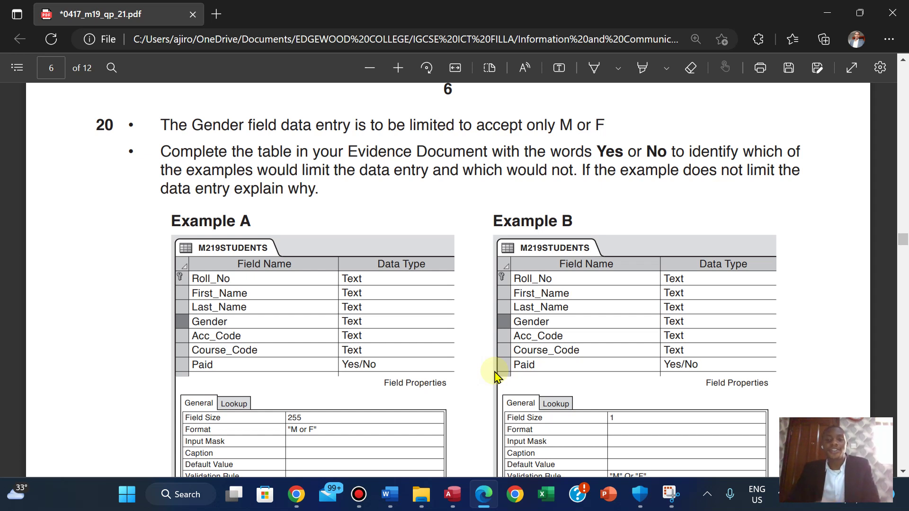
scroll(495, 377, "down", 1)
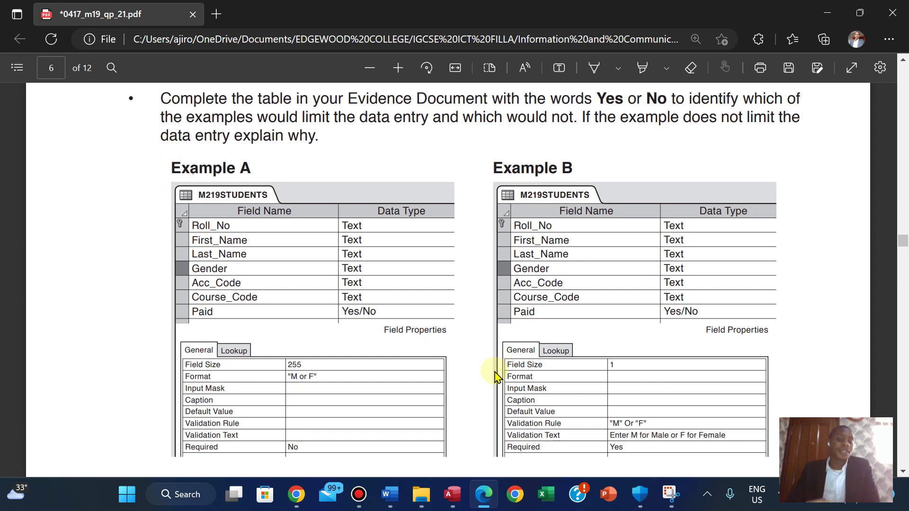
scroll(495, 377, "down", 1)
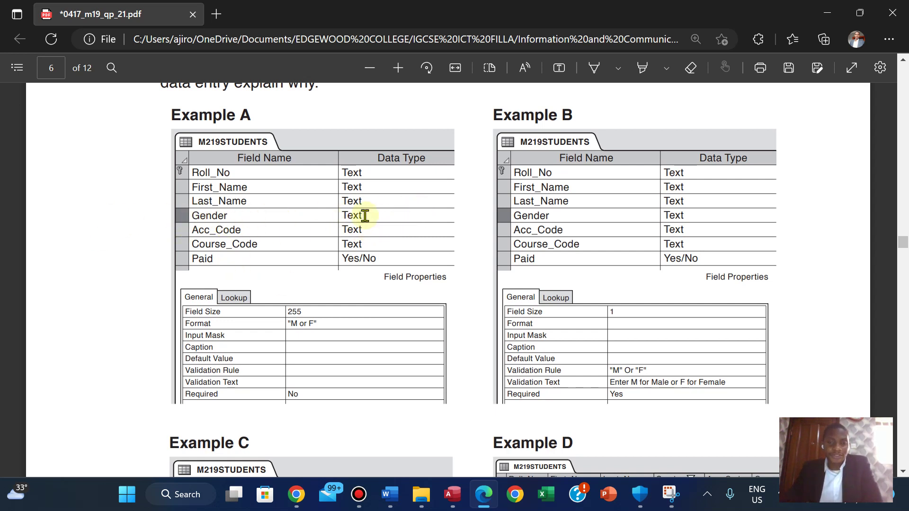
scroll(365, 215, "up", 1)
scroll(365, 216, "down", 1)
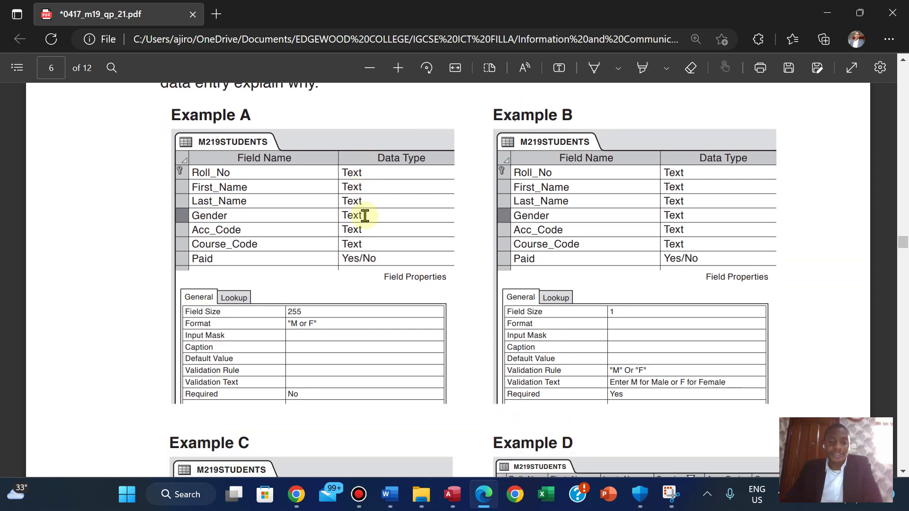
Compare the Evidence 6 table's answers for Examples A and B in the Word document with the exam paper in Edge.
mouse_move(389, 494)
left_click(386, 452)
scroll(382, 442, "down", 3)
scroll(383, 446, "down", 1)
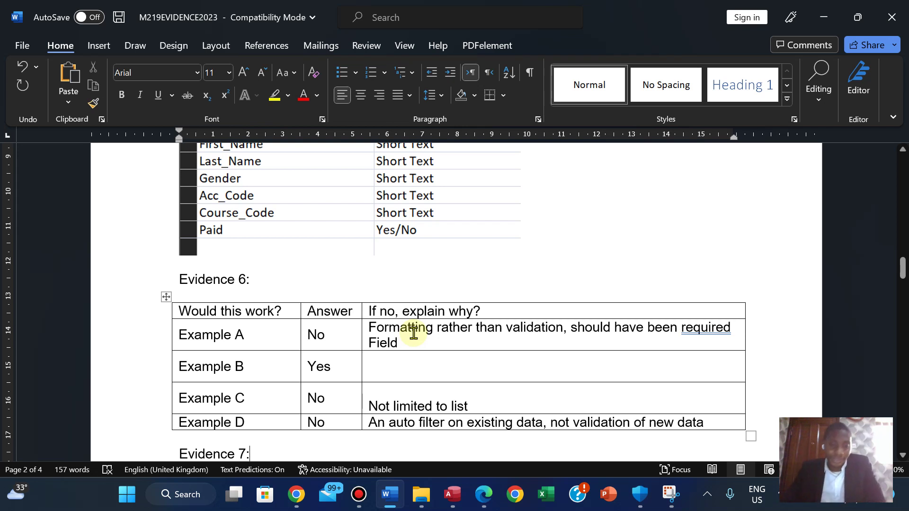
left_click(484, 495)
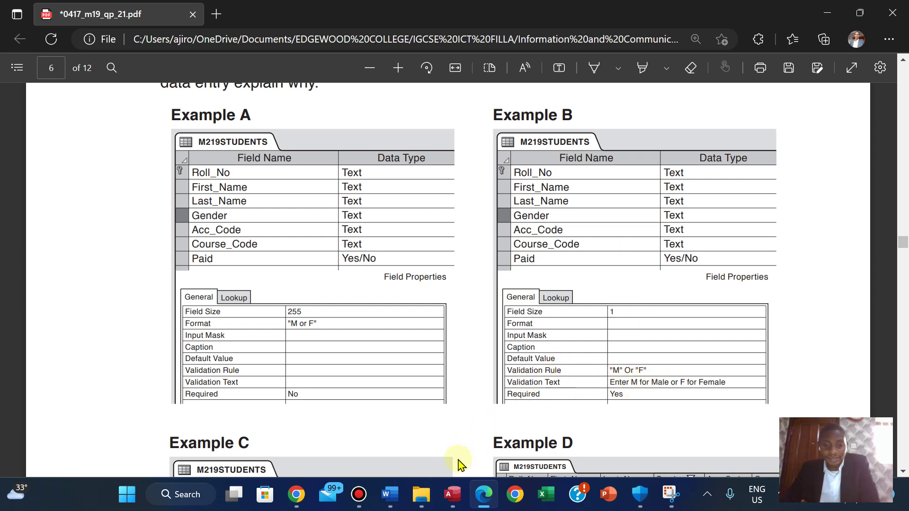
mouse_move(449, 495)
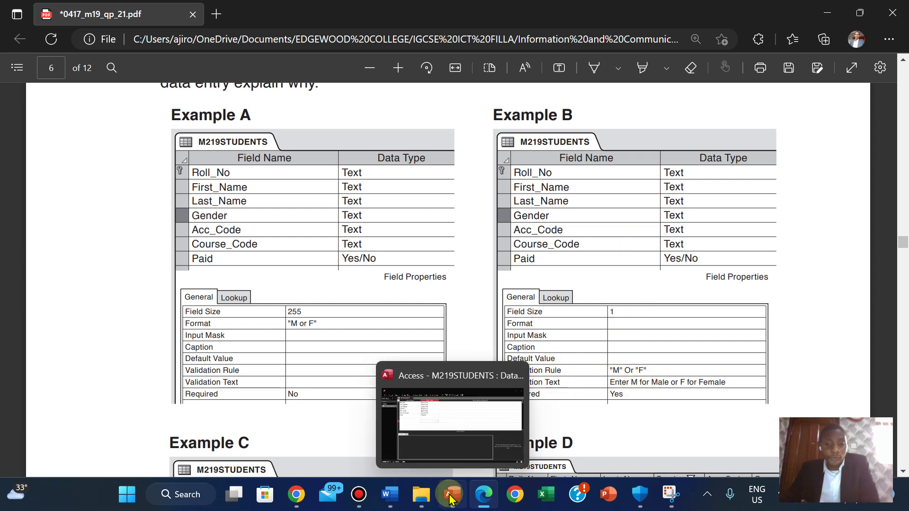
left_click(387, 496)
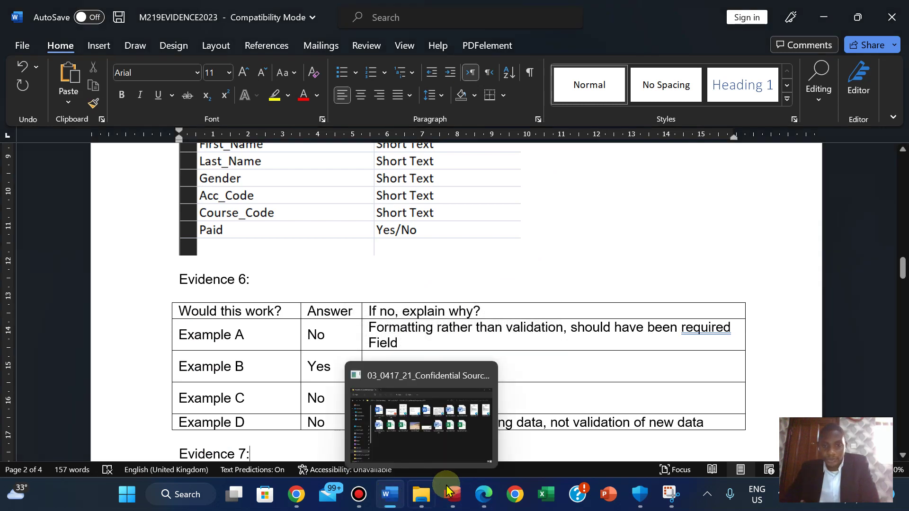
left_click(483, 498)
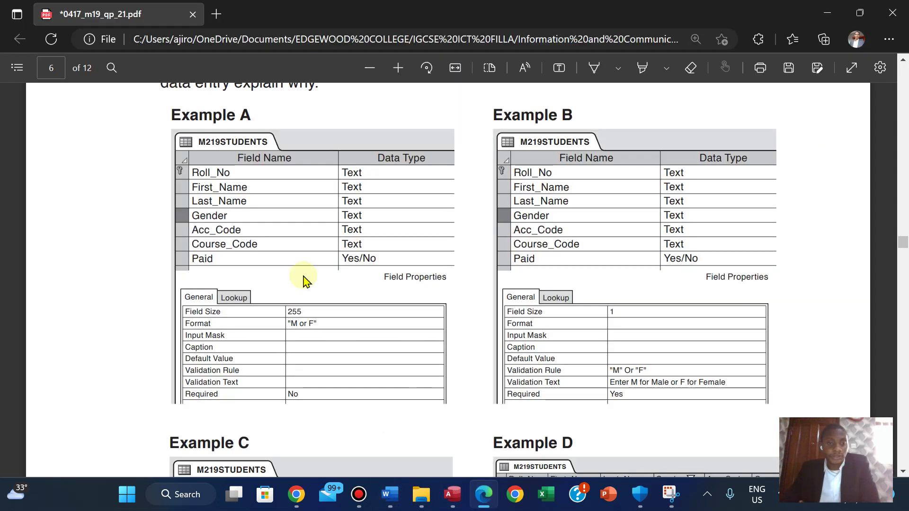
View Examples C and D in the exam paper, check the Evidence 6 table in Word, and switch to Access.
scroll(303, 281, "down", 8)
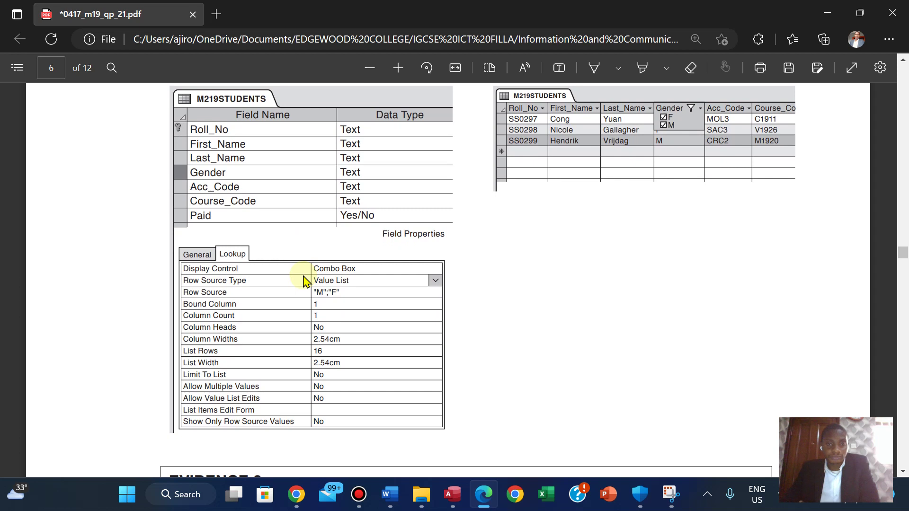
scroll(303, 281, "up", 1)
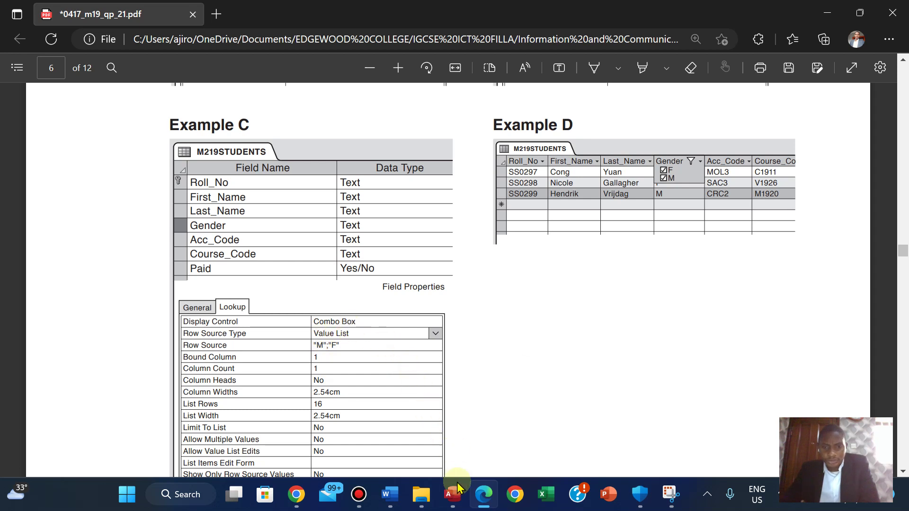
mouse_move(392, 499)
left_click(386, 450)
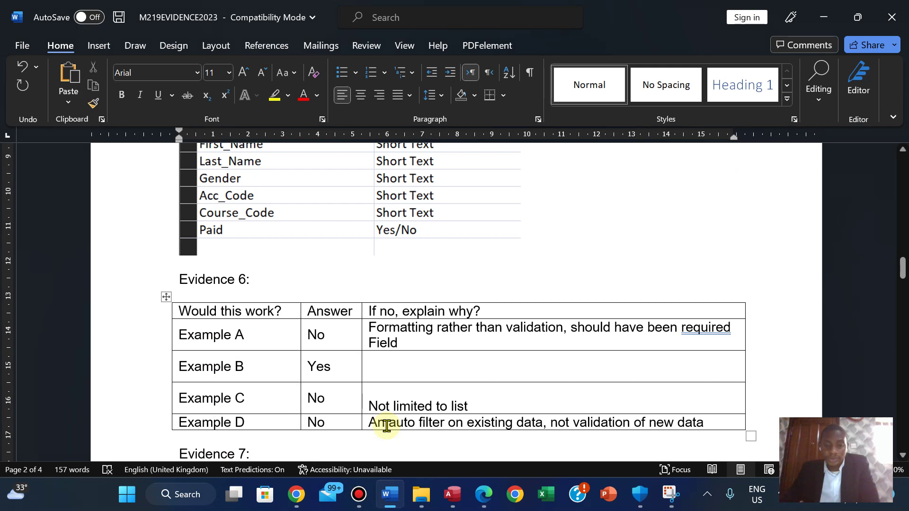
mouse_move(452, 495)
left_click(416, 407)
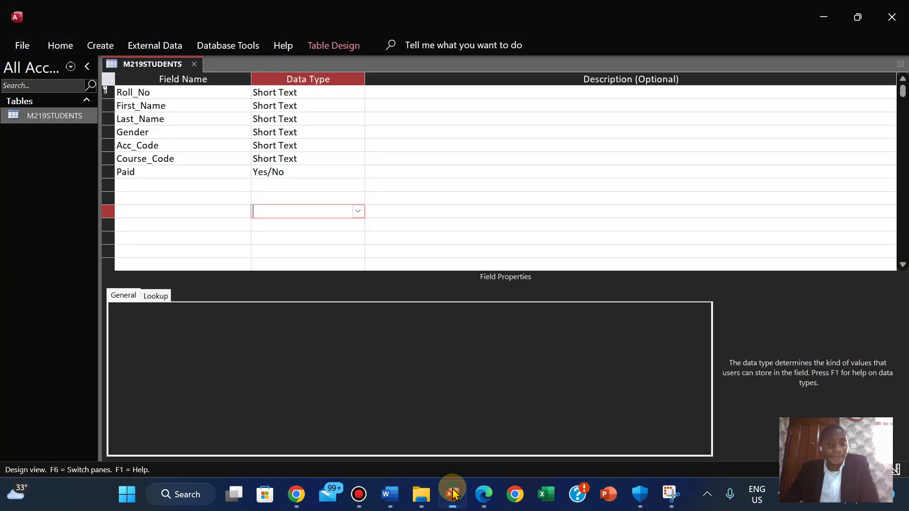
Examine Example C's lookup properties in the exam paper in Edge and compare them with its Evidence 6 answer in Word.
mouse_move(480, 494)
left_click(469, 416)
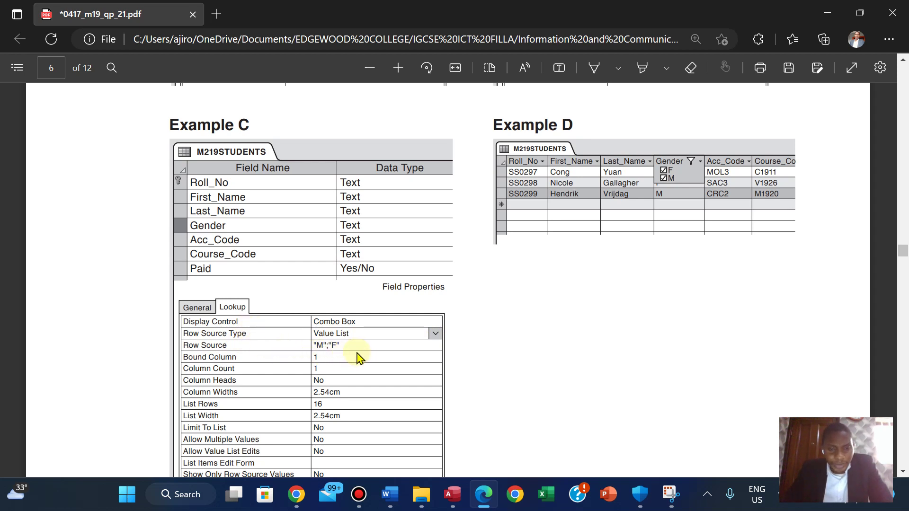
scroll(404, 359, "down", 1)
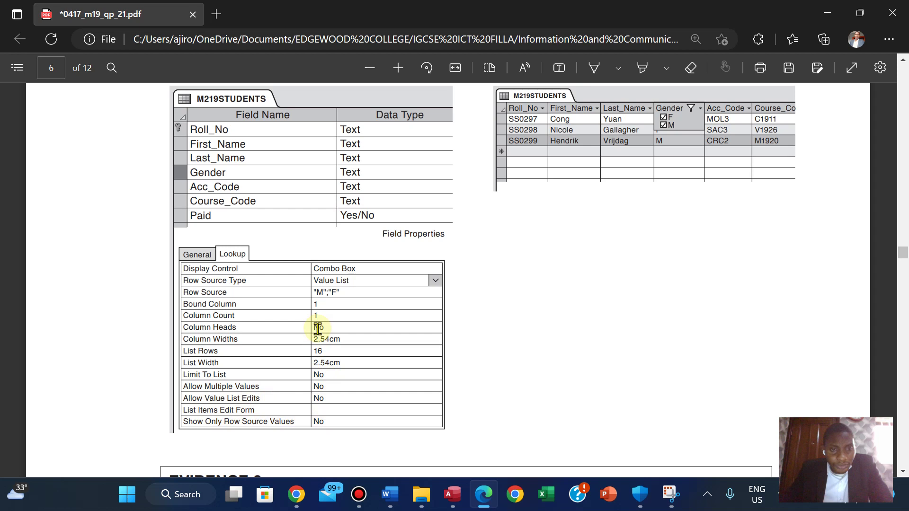
scroll(346, 284, "up", 2)
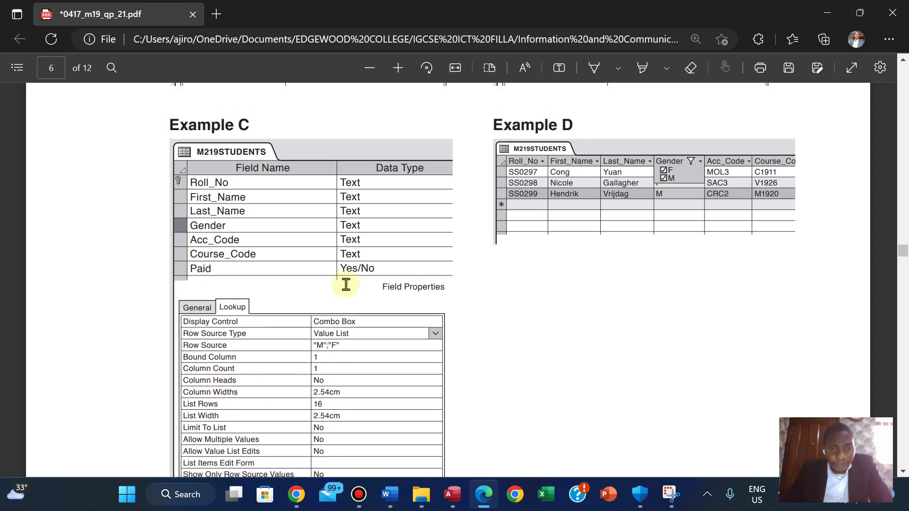
left_click(395, 490)
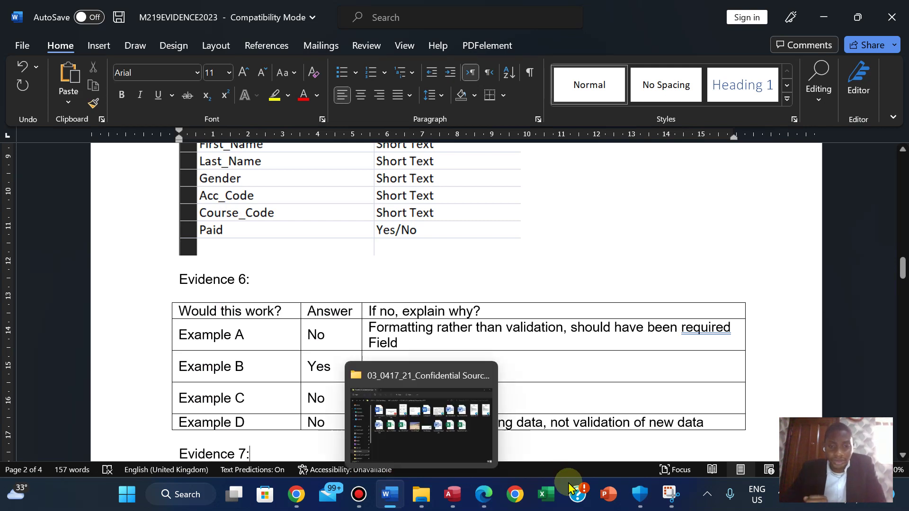
left_click(478, 502)
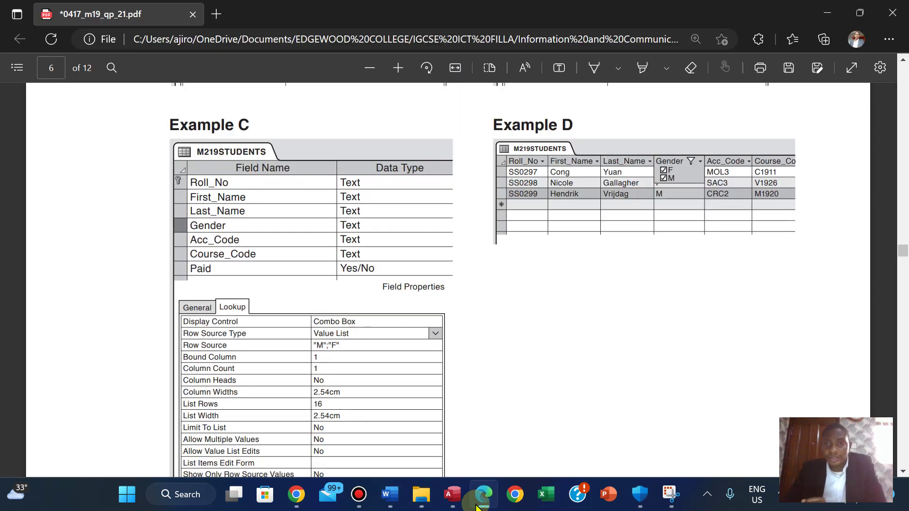
Examine Example D's Gender filter in the exam paper and check it against its Evidence 6 explanation in the Word document.
scroll(478, 506, "up", 1)
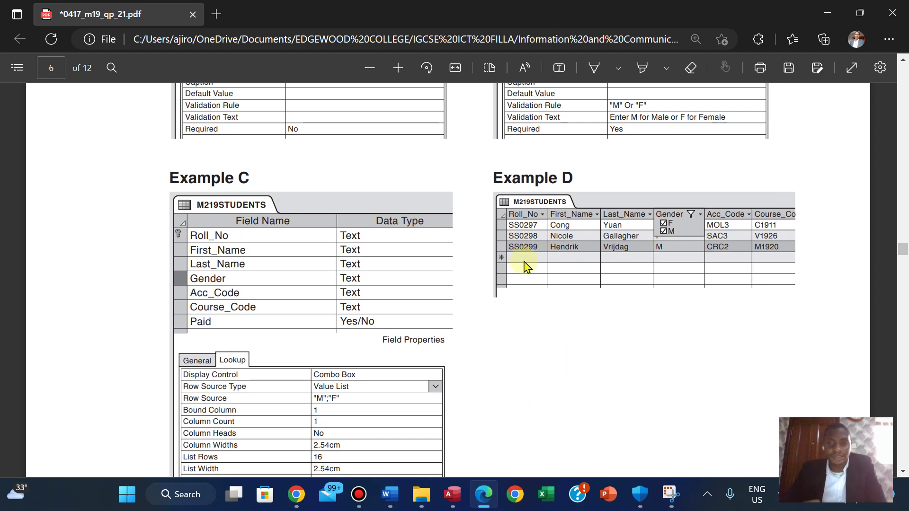
left_click(392, 501)
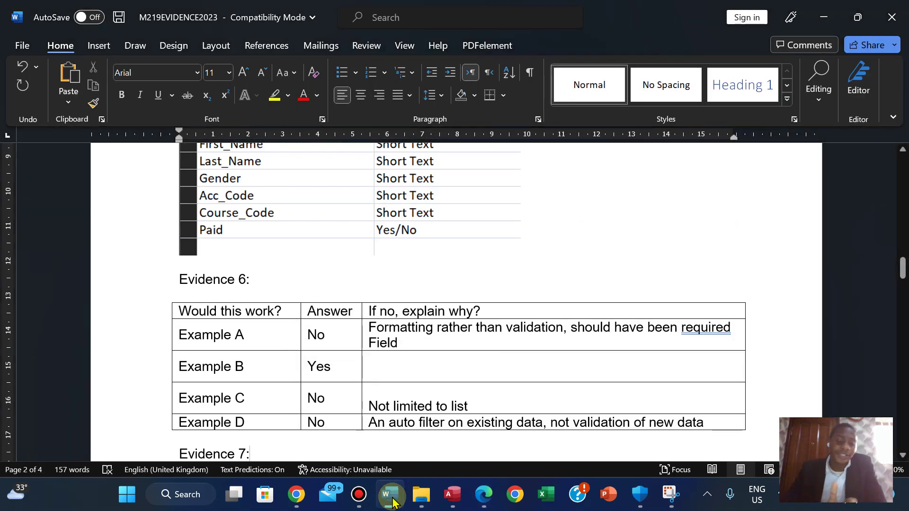
left_click(484, 494)
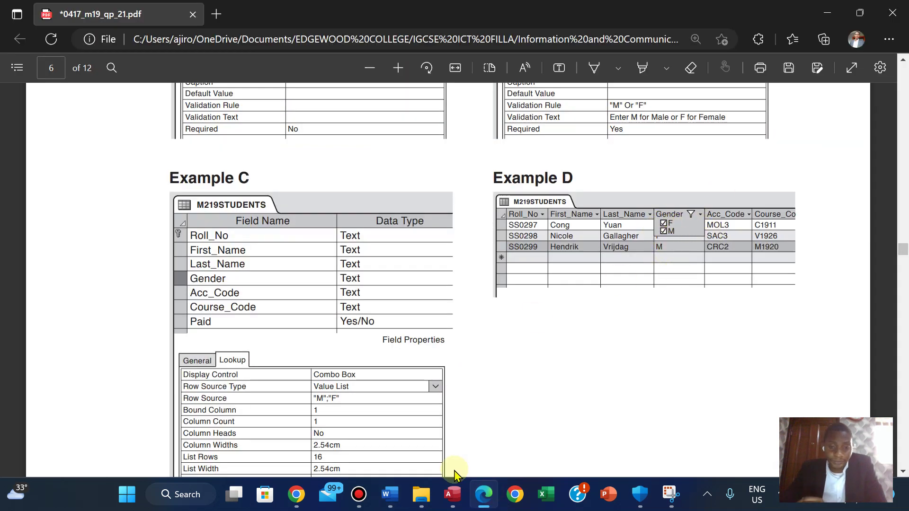
left_click(453, 494)
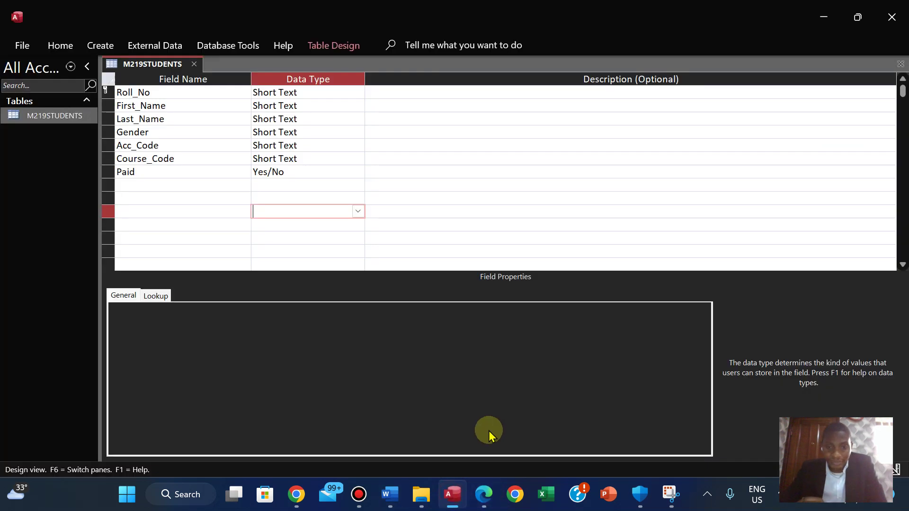
left_click(402, 493)
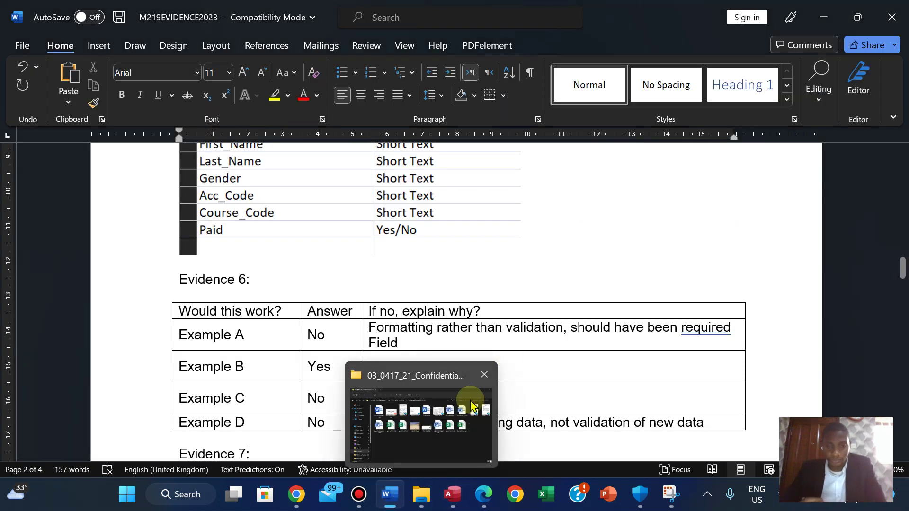
left_click(485, 503)
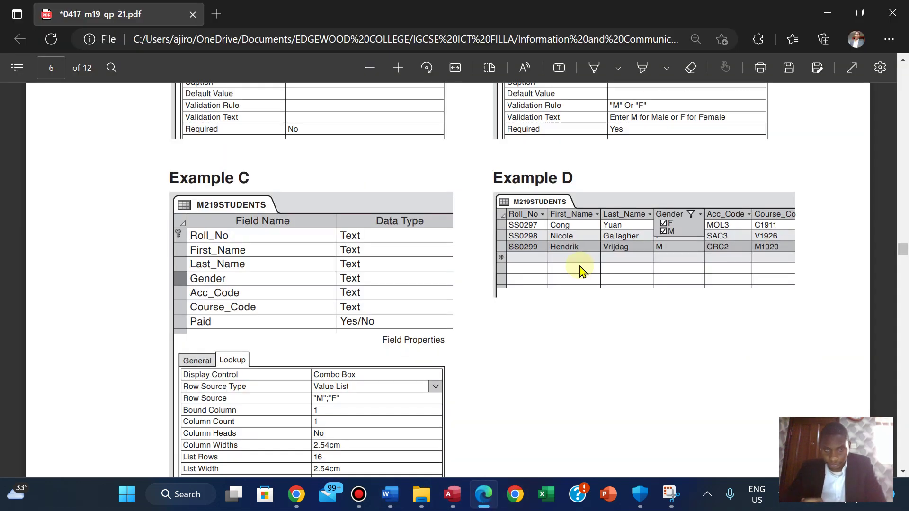
Read the Evidence 6 instruction and question 21's field, data type and primary key requirements for importing M219COURSES.csv.
scroll(579, 269, "down", 5)
scroll(582, 272, "down", 8)
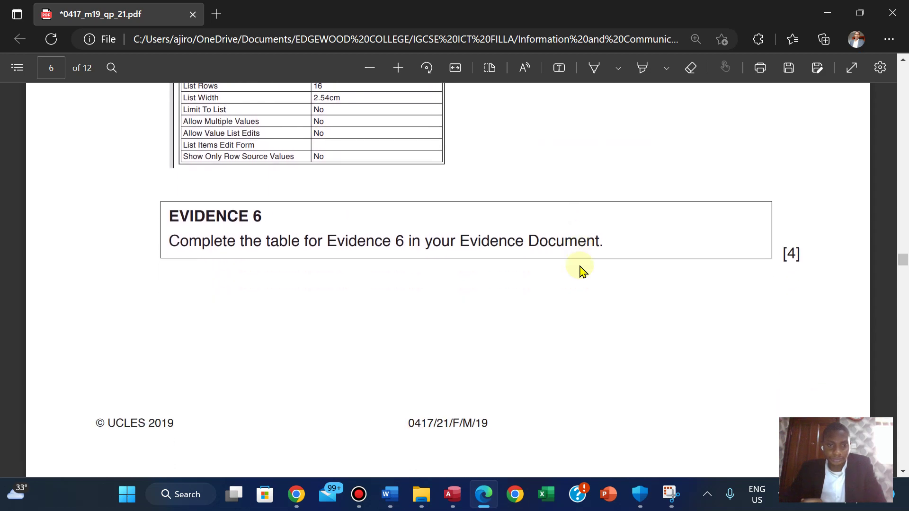
scroll(583, 272, "down", 4)
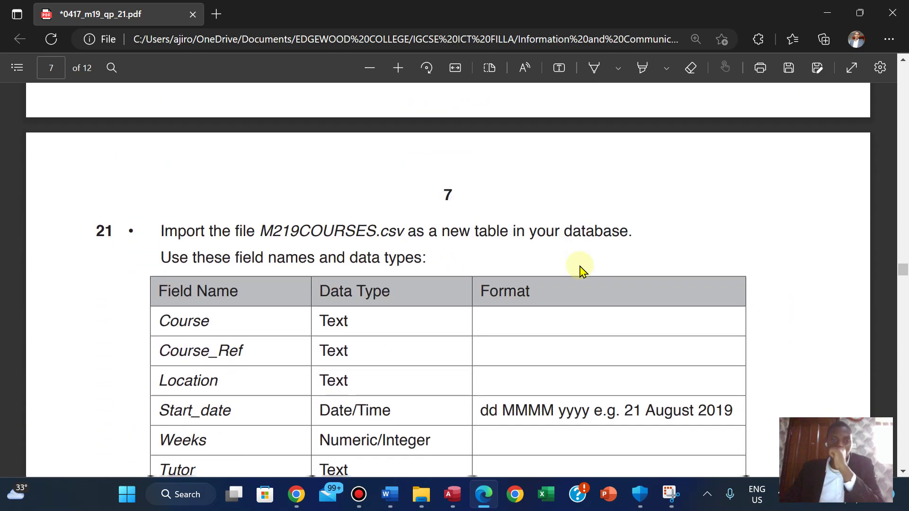
scroll(583, 272, "up", 6)
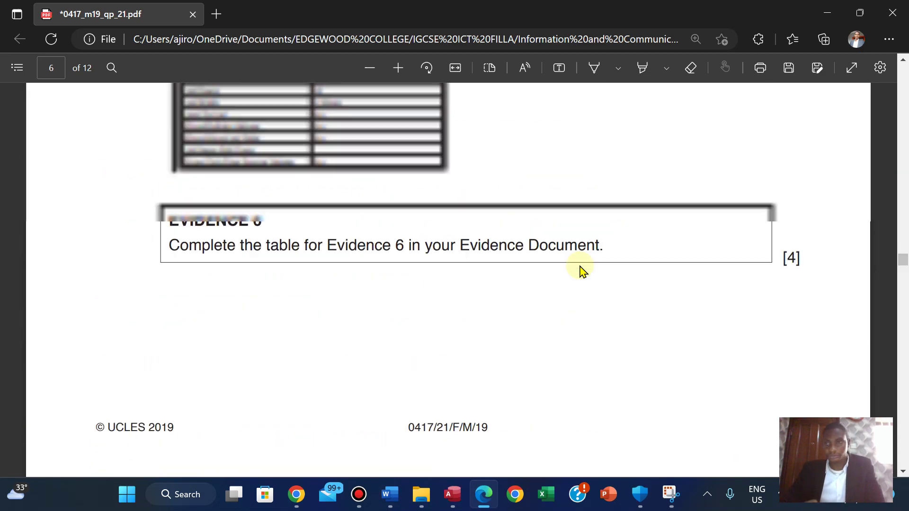
scroll(582, 272, "down", 6)
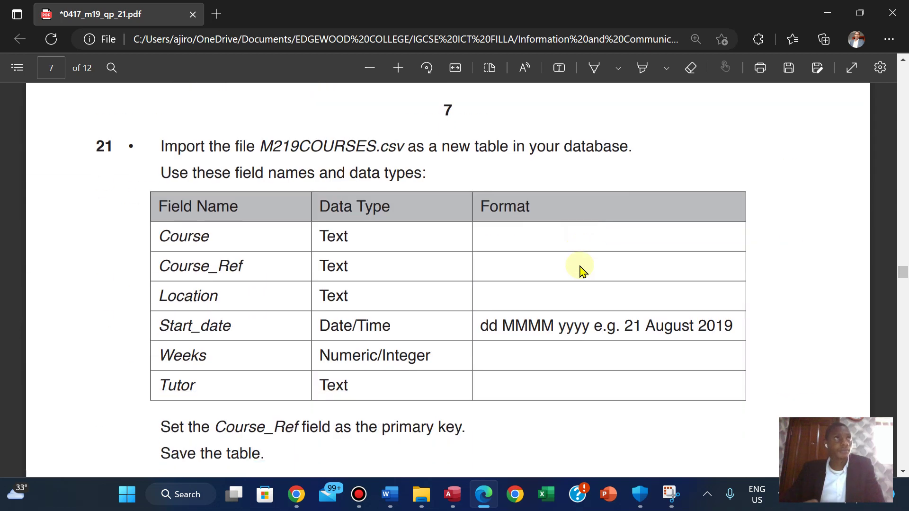
left_click(512, 7)
left_click(432, 122)
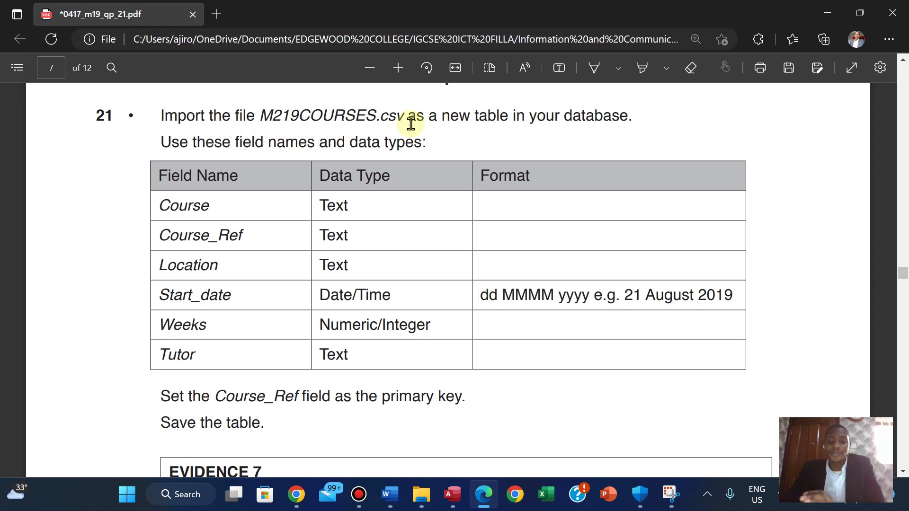
Switch to Access, save the M219STUDENTS table design and show the table in Datasheet View.
left_click(452, 493)
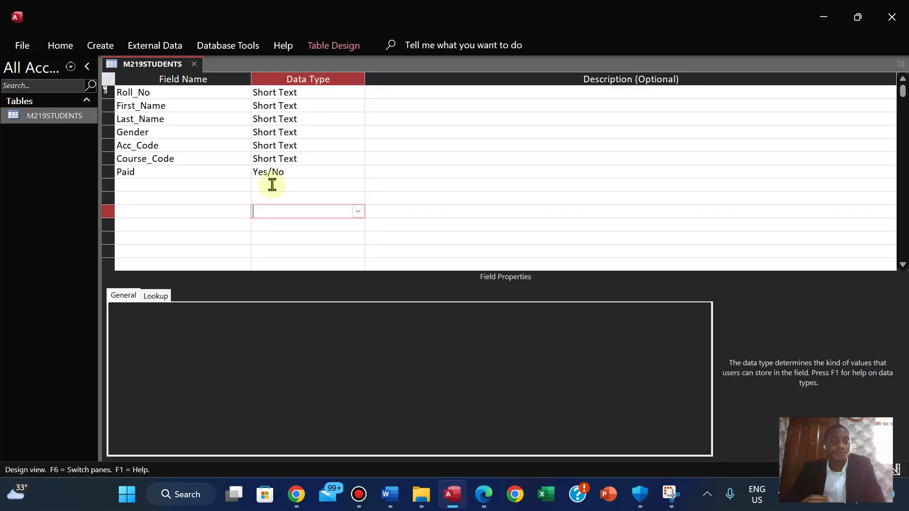
right_click(147, 63)
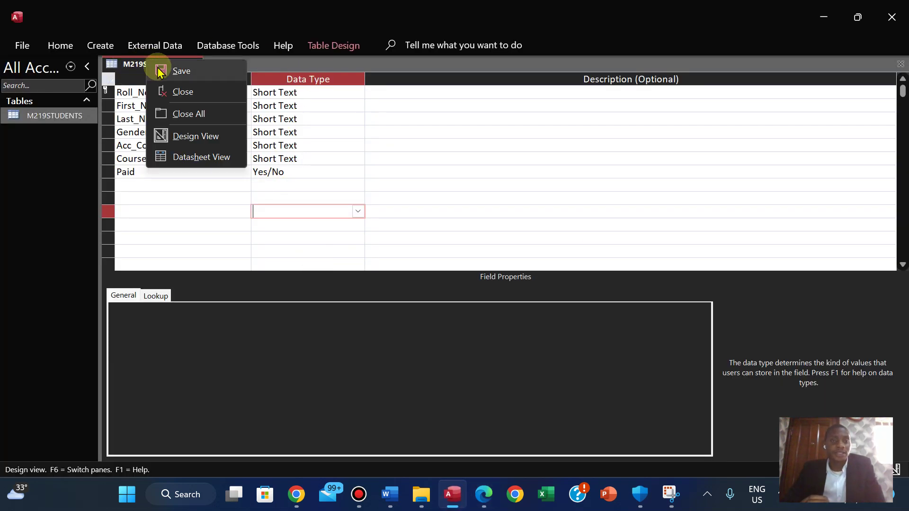
left_click(161, 73)
right_click(159, 66)
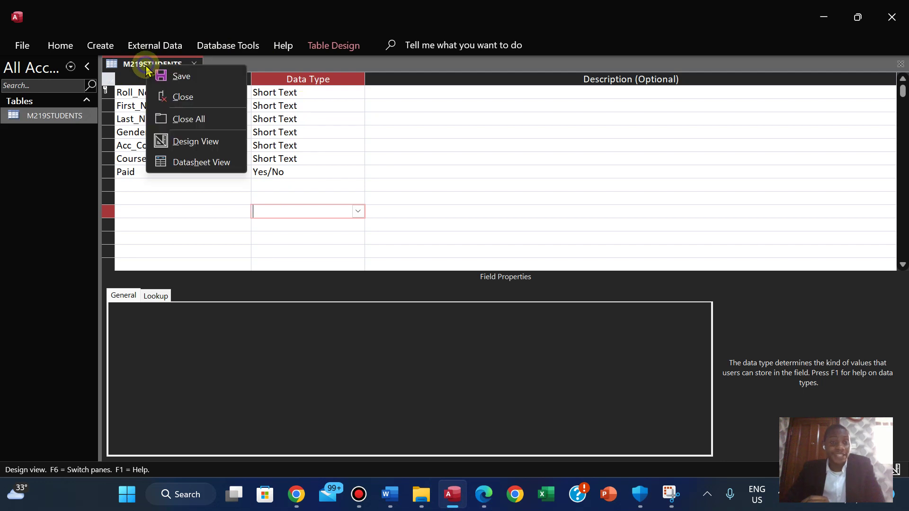
left_click(186, 166)
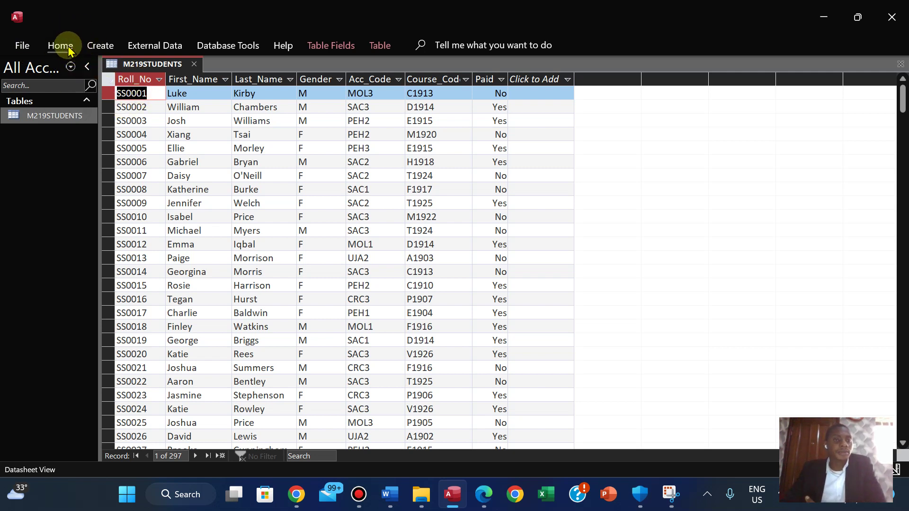
Start a text file import into a new table using M219COURSES.csv as the source, checking the file name in the exam paper.
left_click(160, 47)
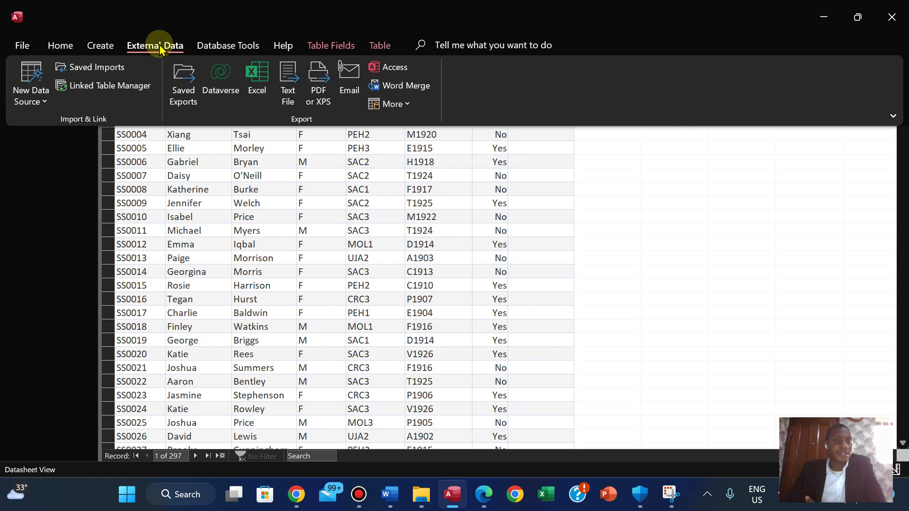
left_click(40, 100)
mouse_move(64, 130)
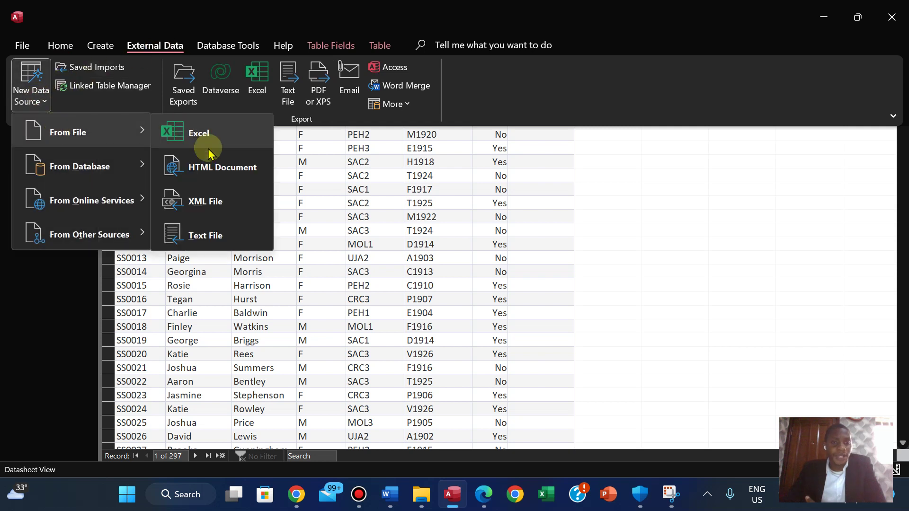
left_click(207, 236)
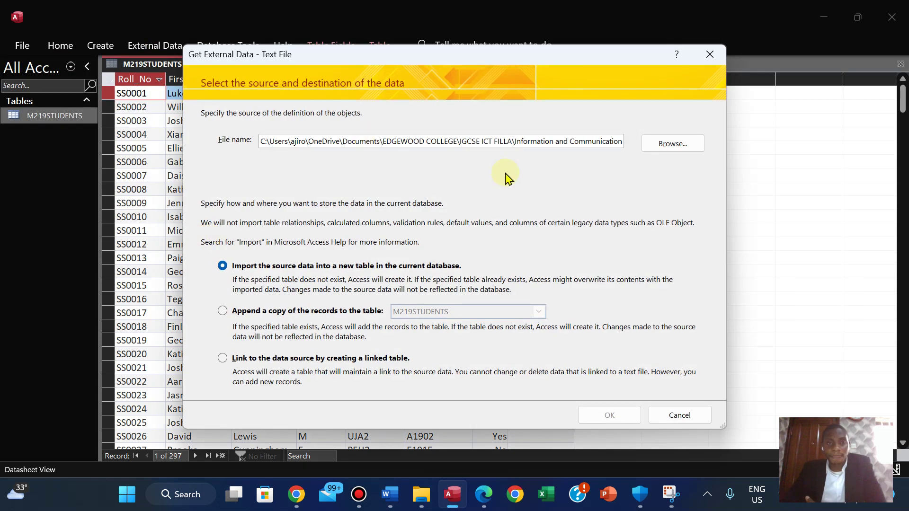
left_click(673, 143)
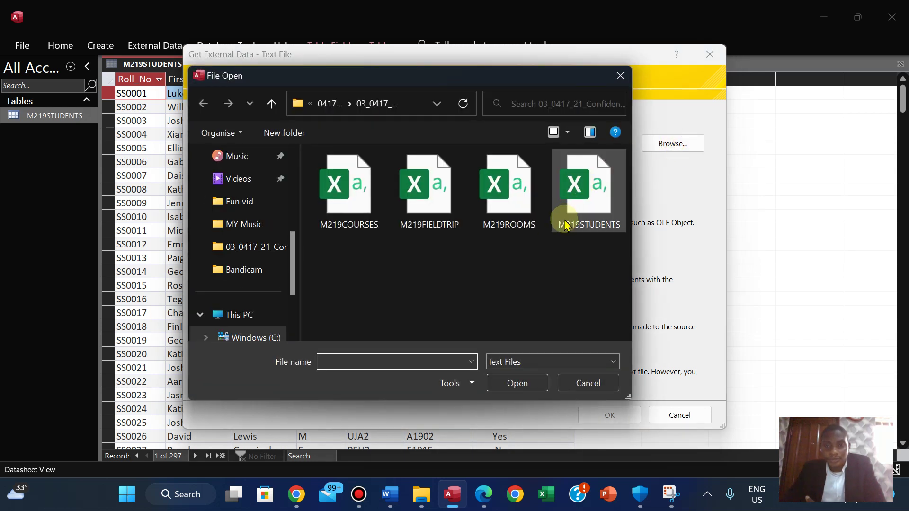
left_click(480, 504)
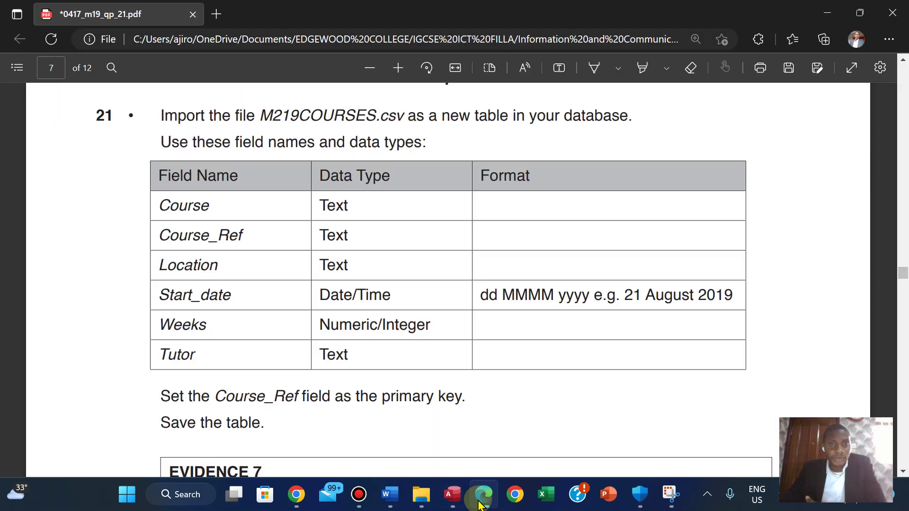
left_click(480, 504)
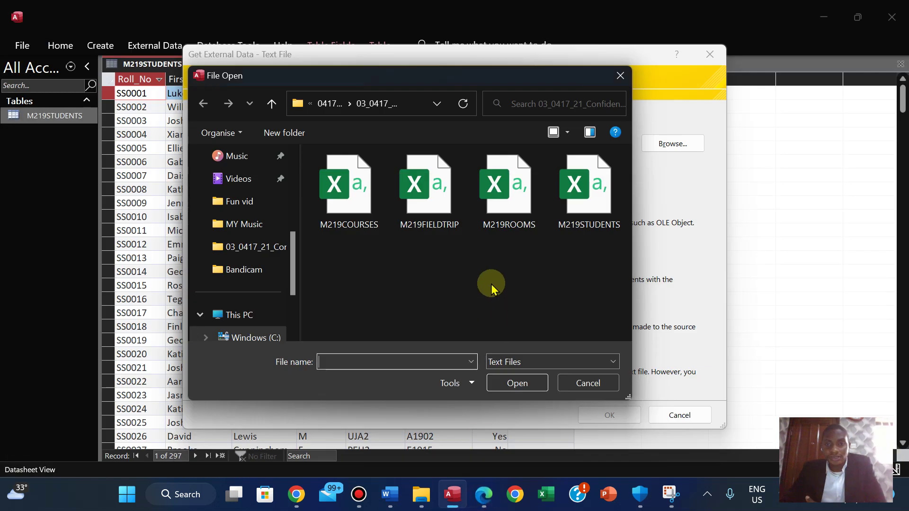
left_click(363, 192)
left_click(518, 383)
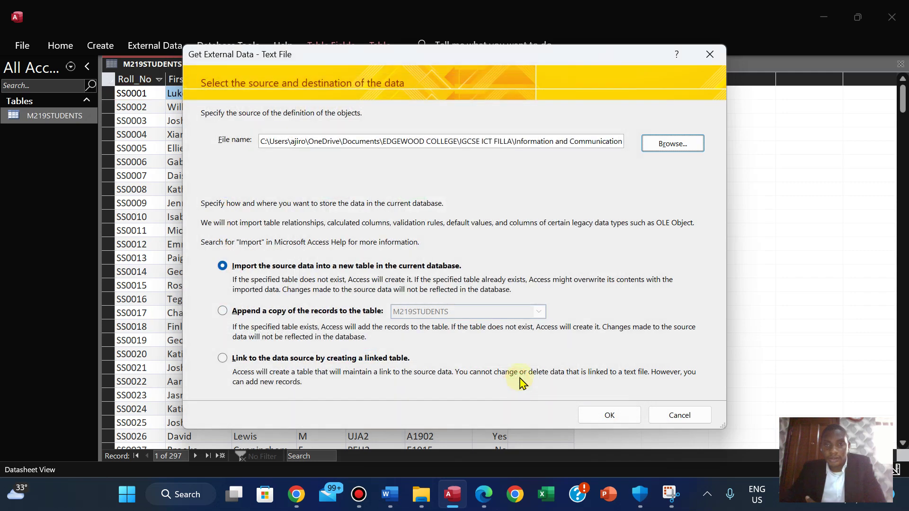
left_click(609, 412)
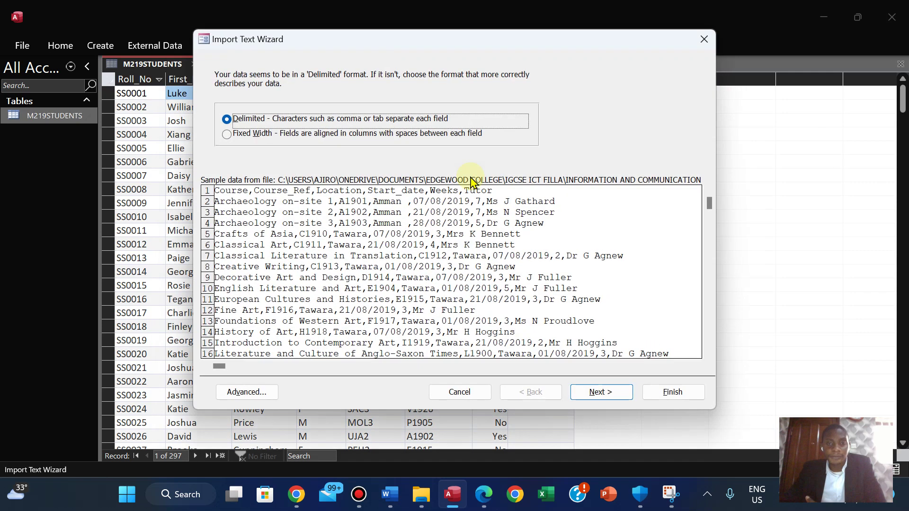
Keep the comma-delimited format for the import and treat the first row as field names.
left_click(608, 397)
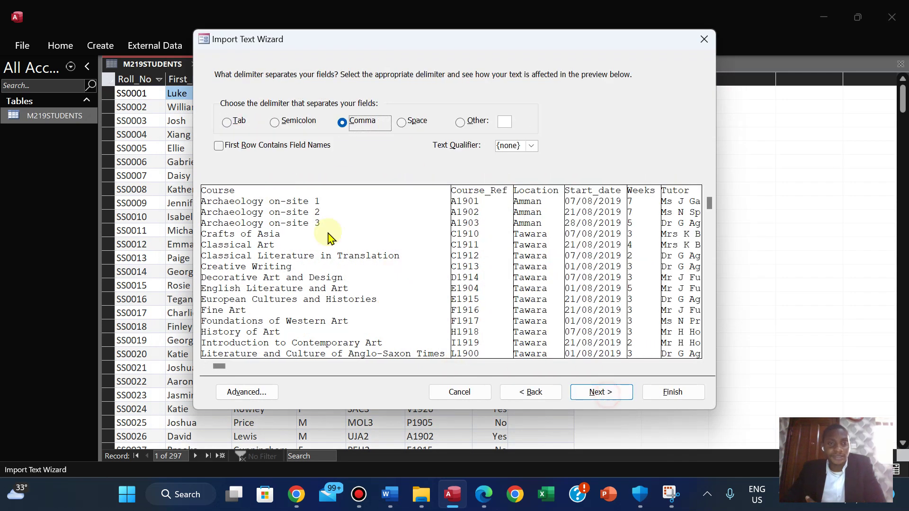
left_click(219, 147)
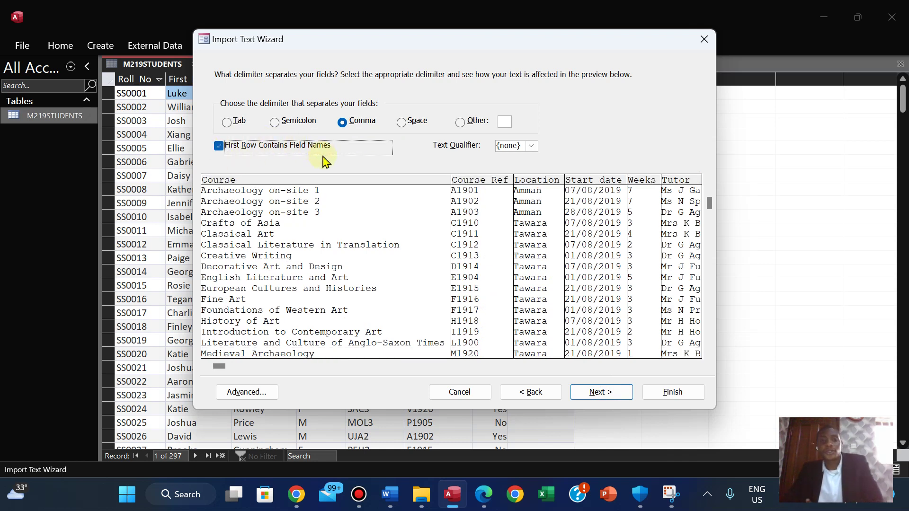
left_click(601, 392)
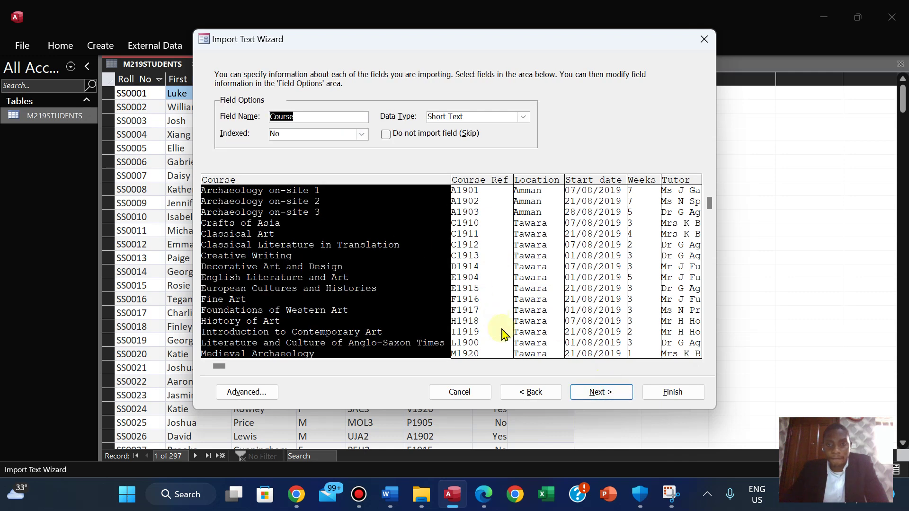
Open the advanced M219COURSES import specification and compare its field names and data types with question 21's table in the exam paper.
left_click(484, 494)
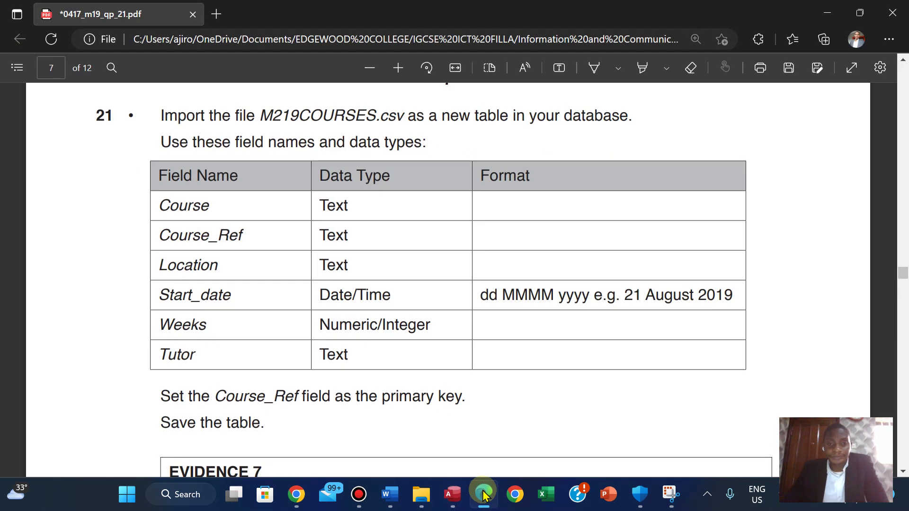
left_click(452, 495)
left_click(248, 392)
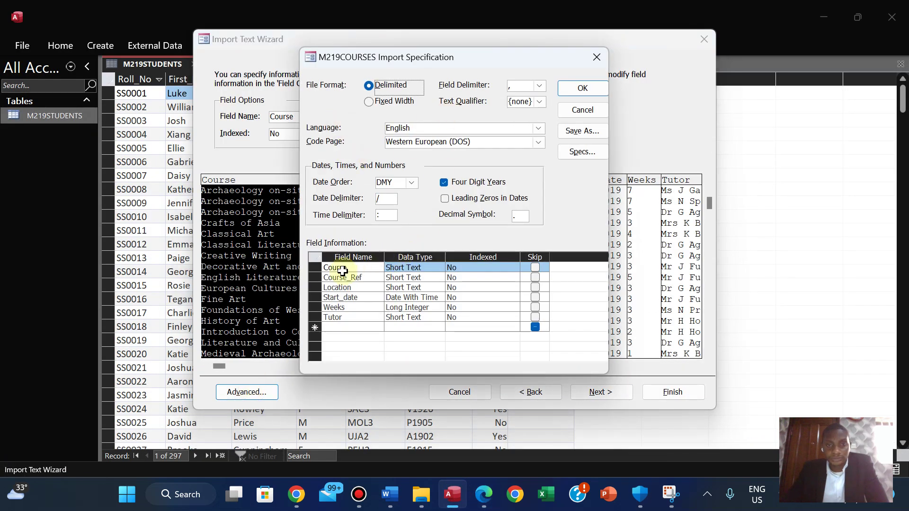
left_click(485, 494)
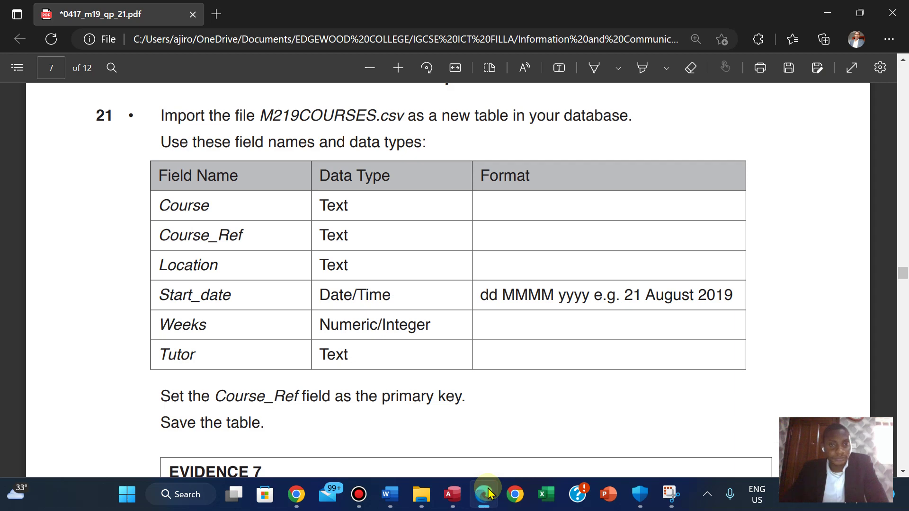
left_click(486, 493)
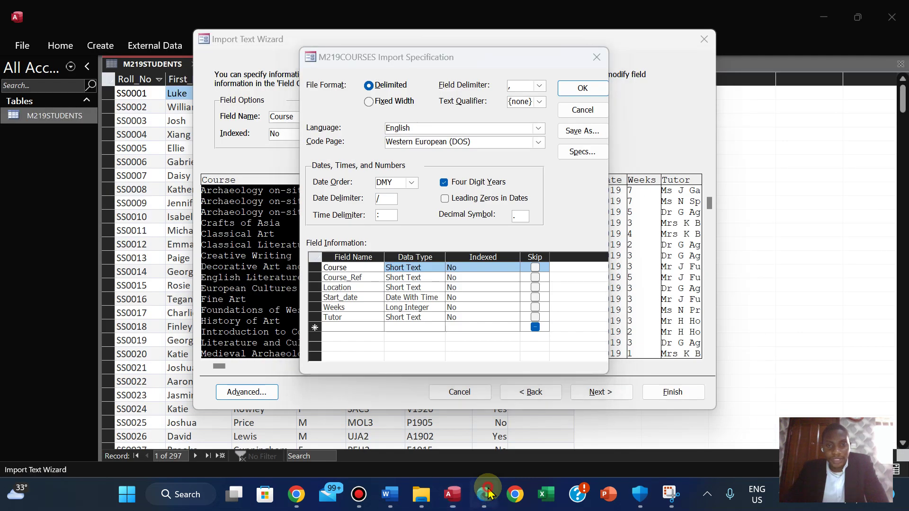
left_click(486, 494)
left_click(486, 494)
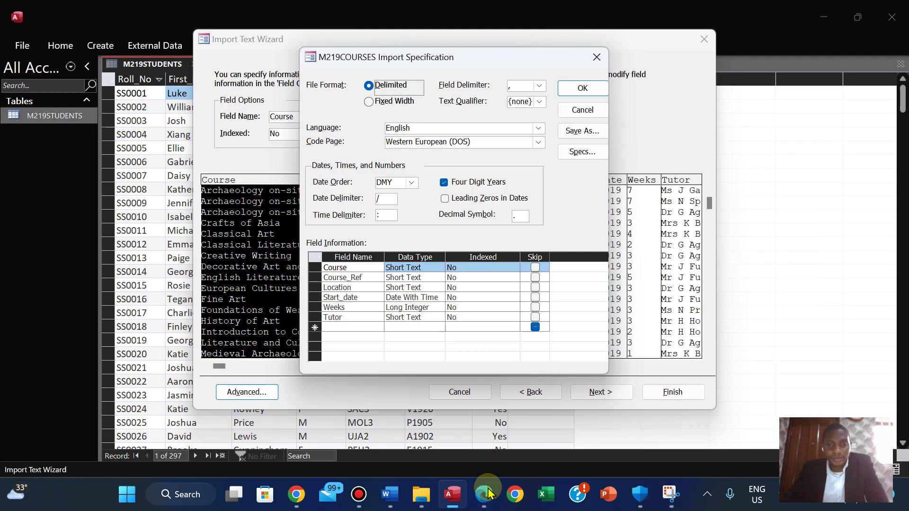
left_click(486, 494)
left_click(486, 494)
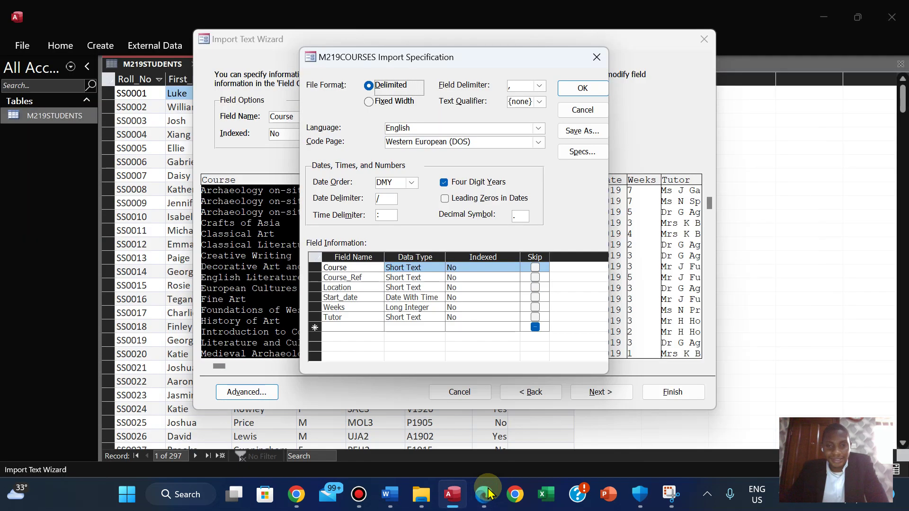
left_click(486, 494)
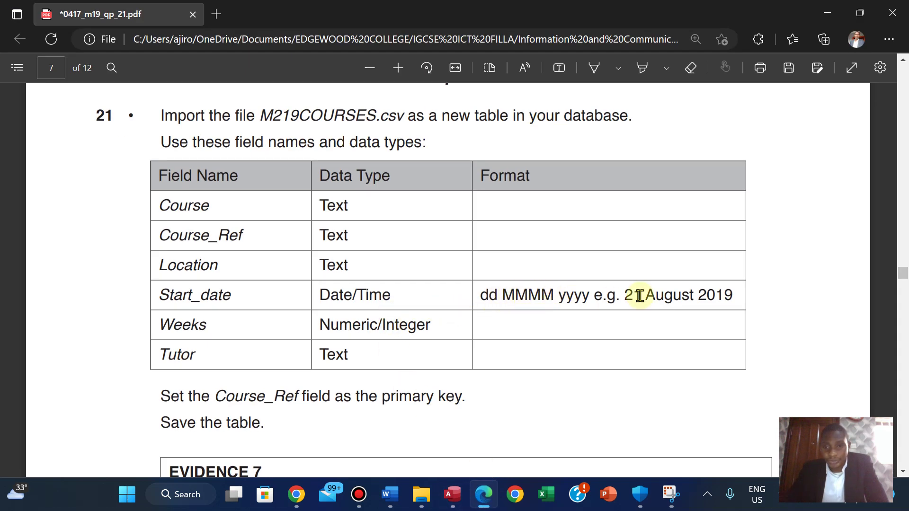
left_click(481, 502)
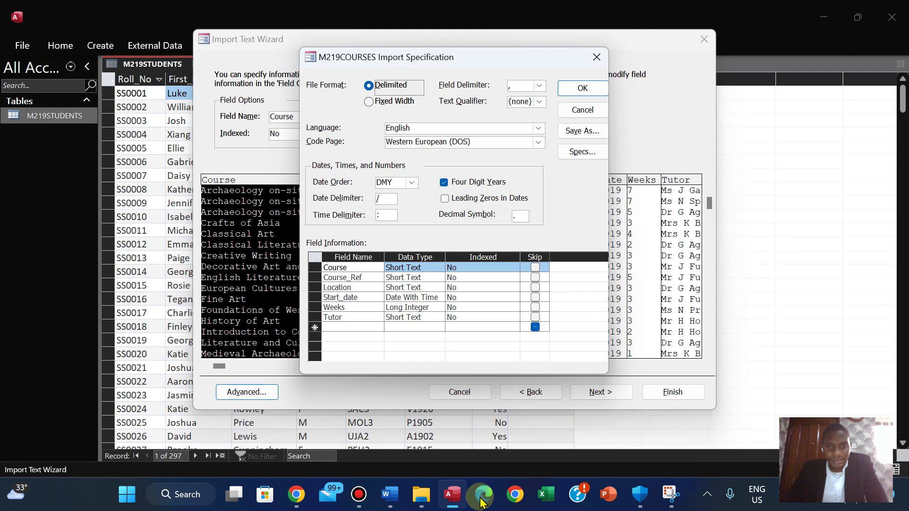
left_click(481, 501)
left_click(481, 502)
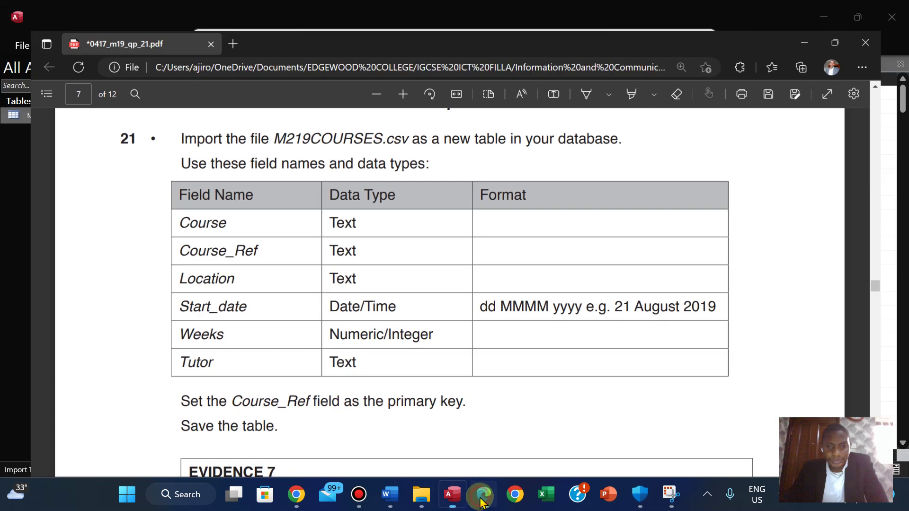
Set the Weeks field's data type to Integer, check it against question 21, and accept the import specification.
left_click(431, 309)
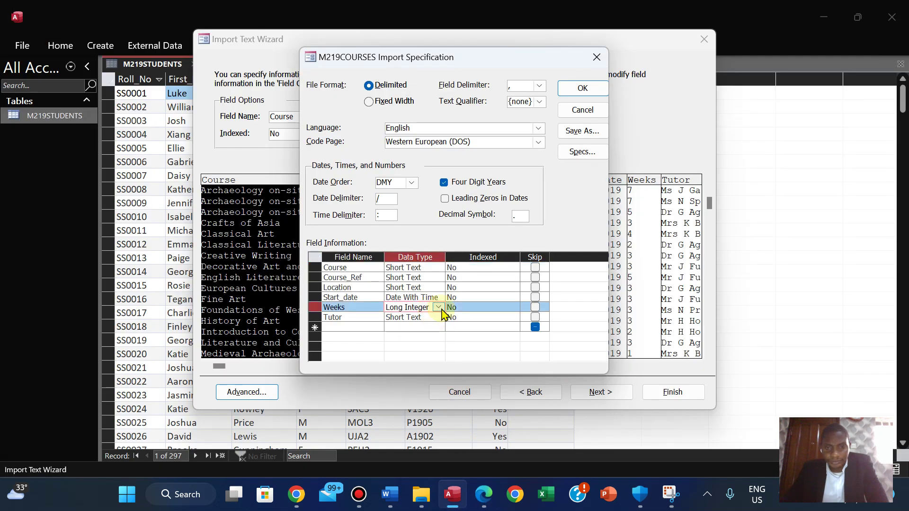
left_click(439, 307)
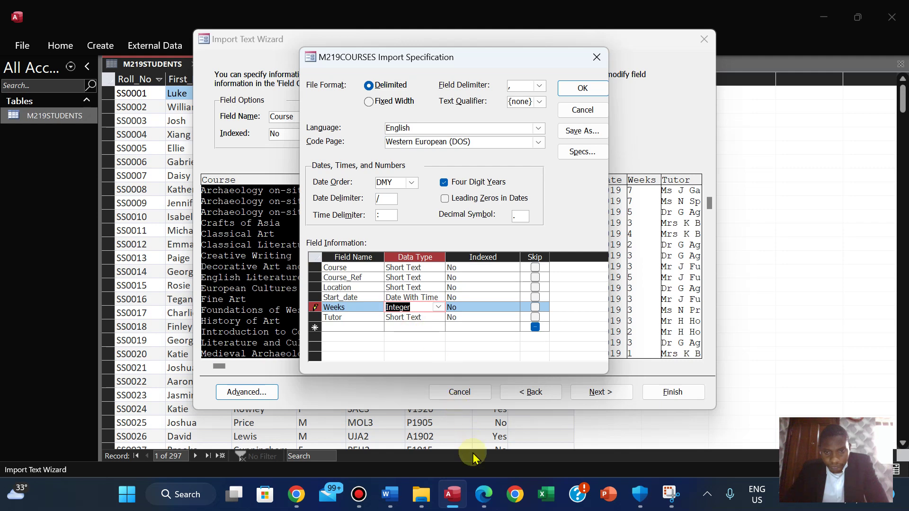
left_click(484, 496)
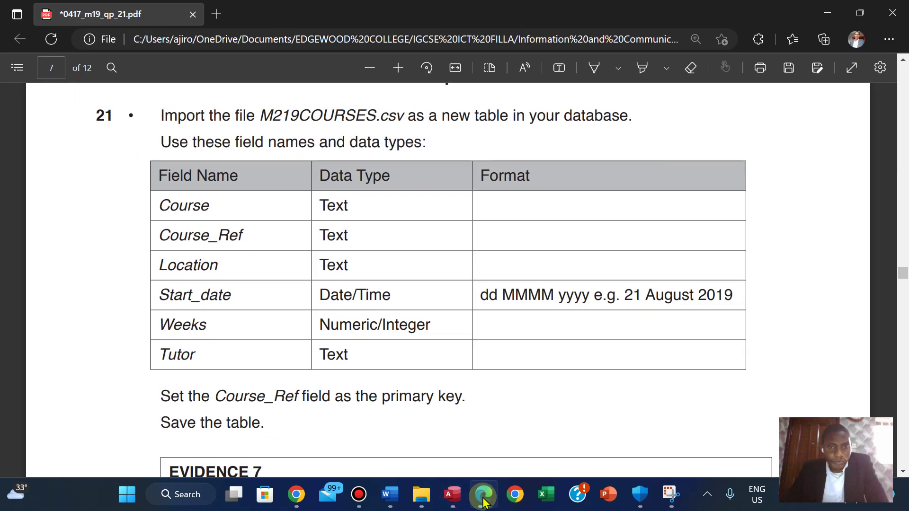
left_click(483, 498)
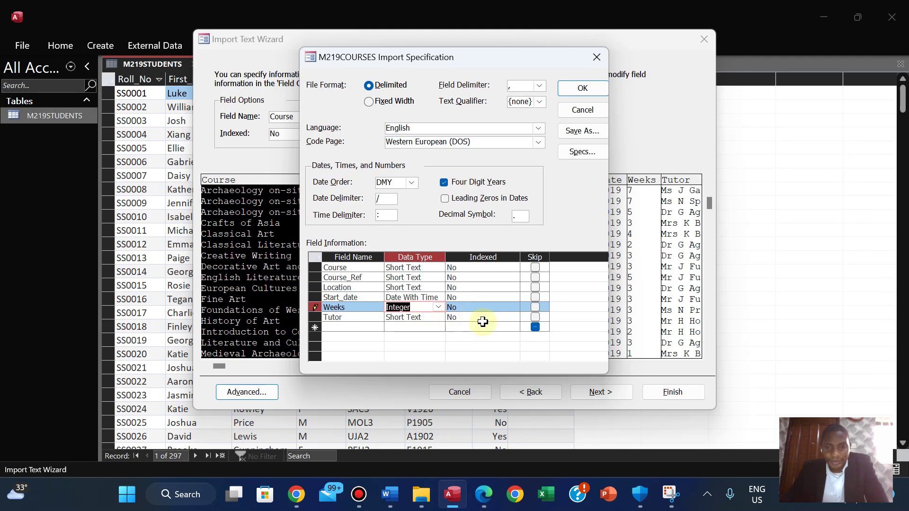
left_click(572, 90)
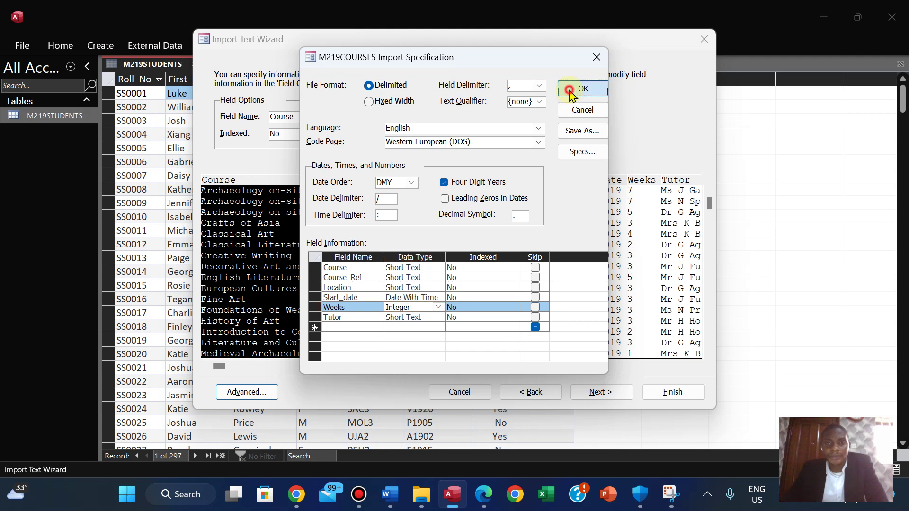
Choose Course_Ref as the imported table's own primary key and check the choice against question 21 in the exam paper.
left_click(589, 396)
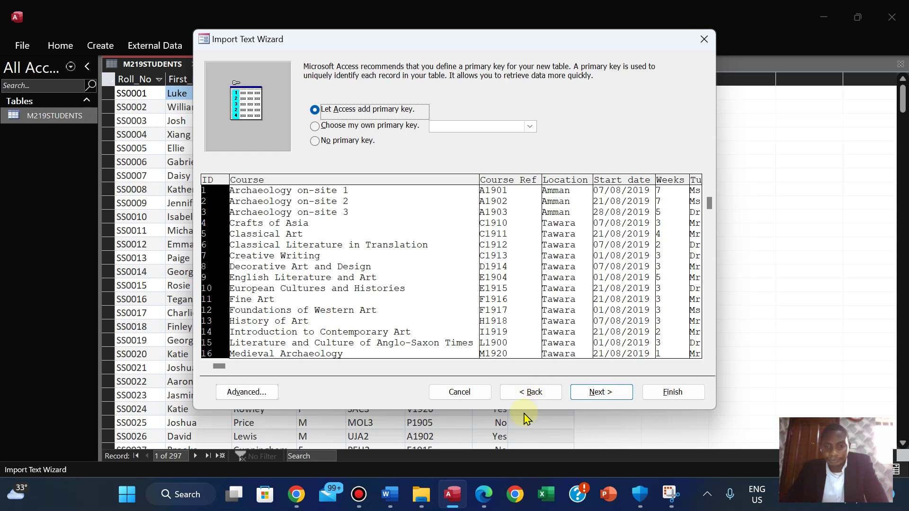
left_click(482, 503)
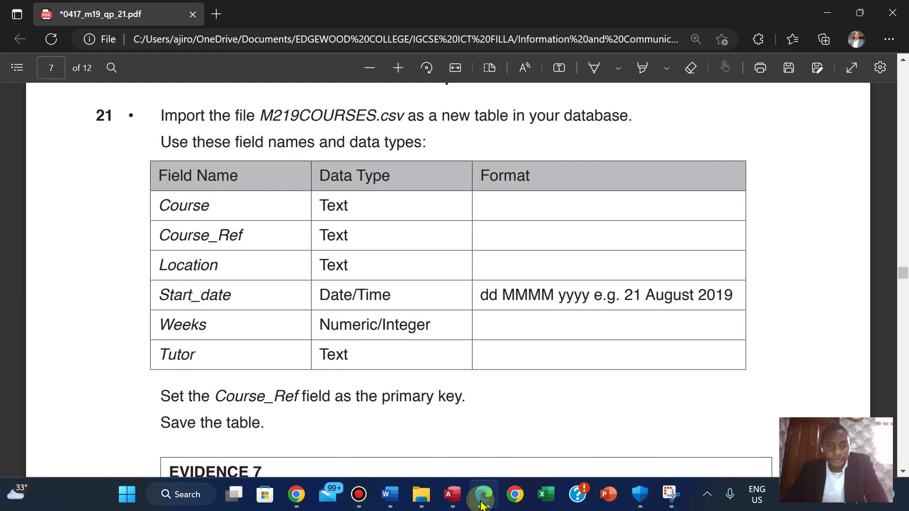
left_click(482, 503)
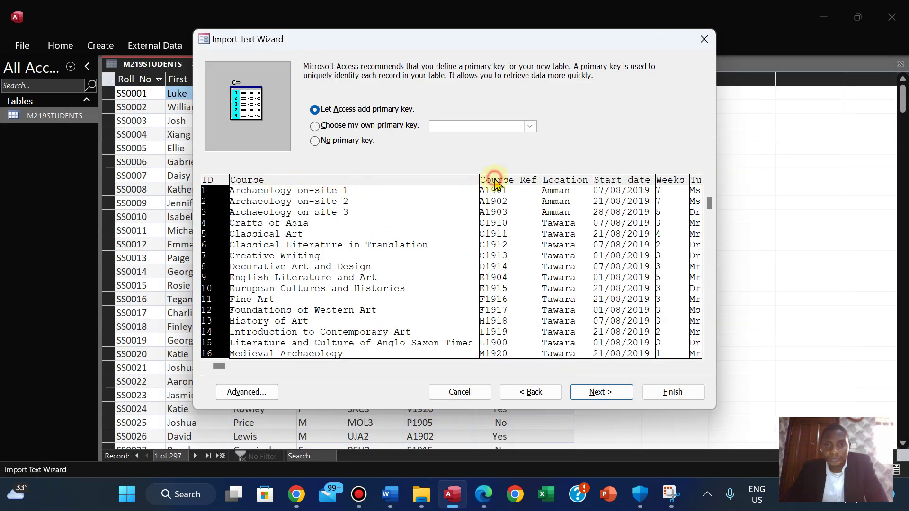
left_click(319, 127)
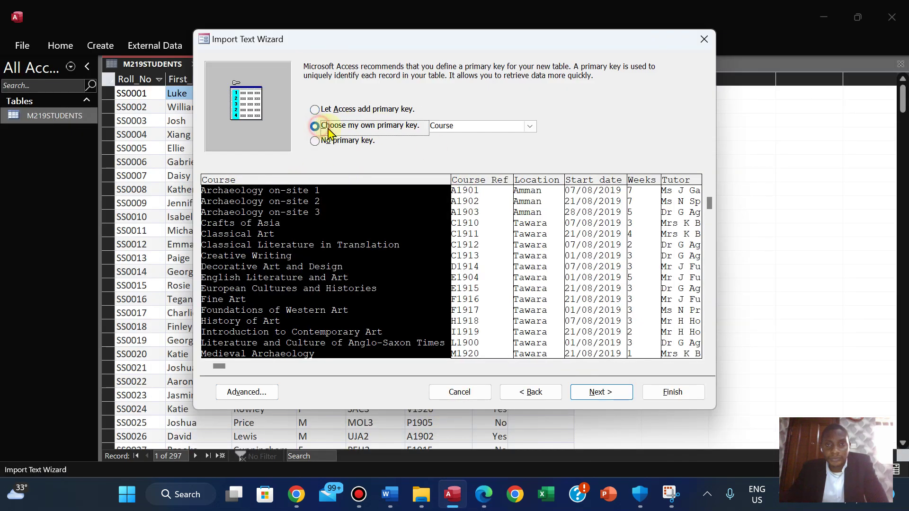
left_click(486, 191)
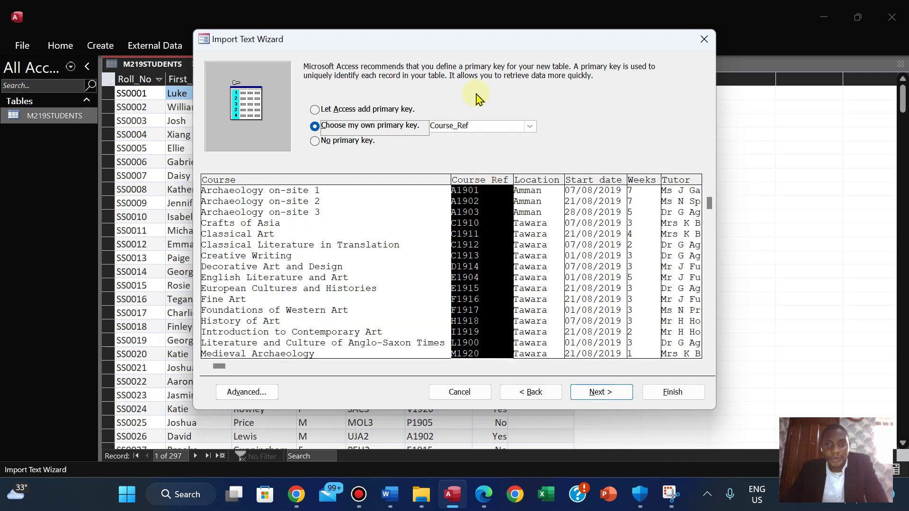
left_click(482, 497)
left_click(481, 496)
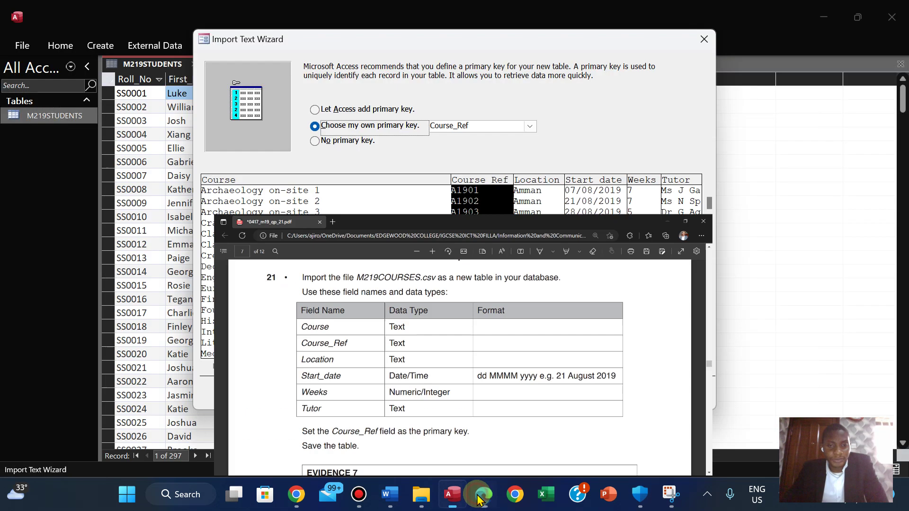
Finish importing the courses data into a table named M219COURSES without saving the import steps.
left_click(481, 496)
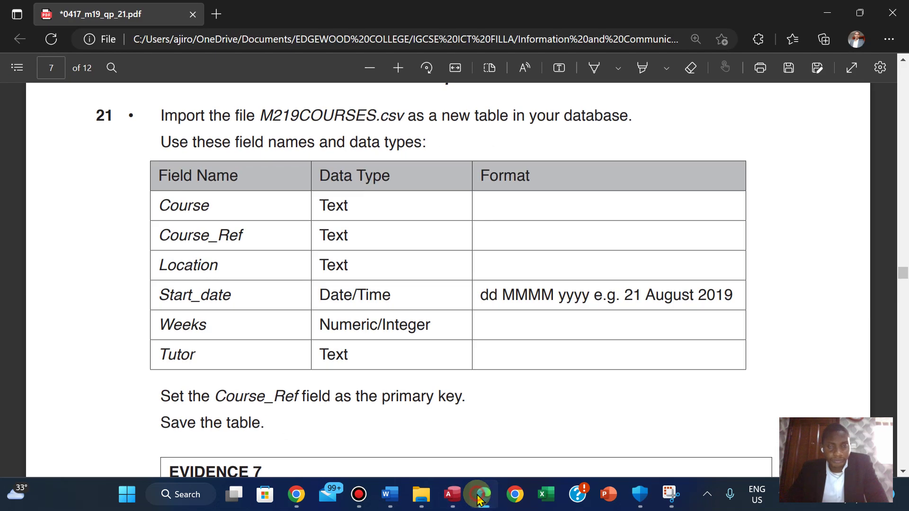
left_click(479, 497)
left_click(592, 392)
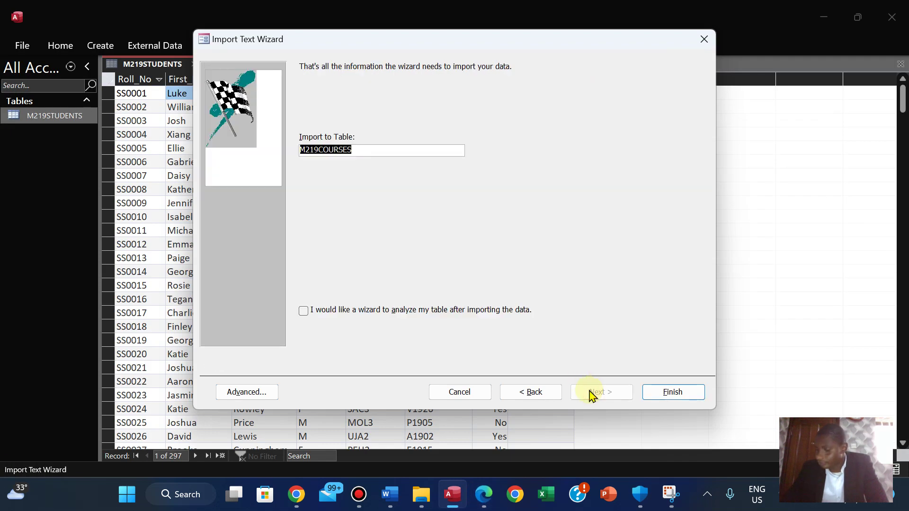
left_click(663, 391)
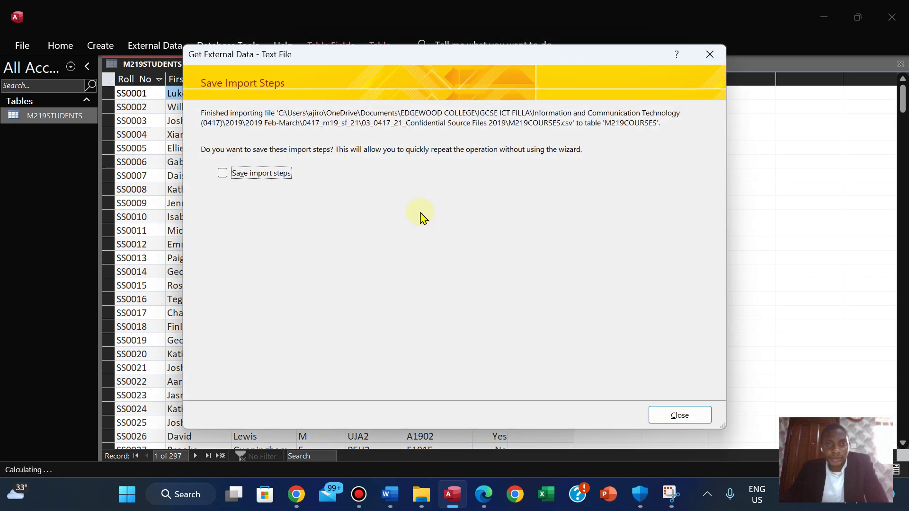
left_click(659, 415)
Close the M219STUDENTS table and open the imported M219COURSES table.
right_click(159, 65)
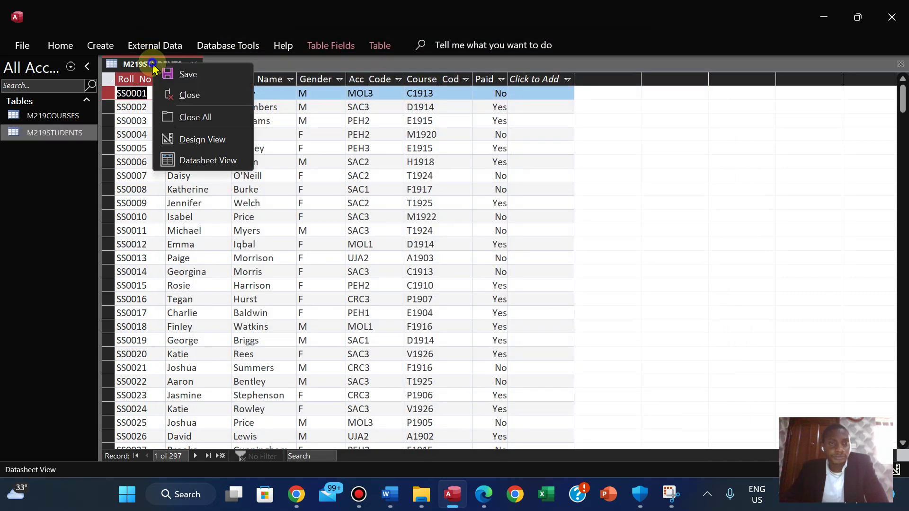
left_click(174, 94)
double_click(56, 115)
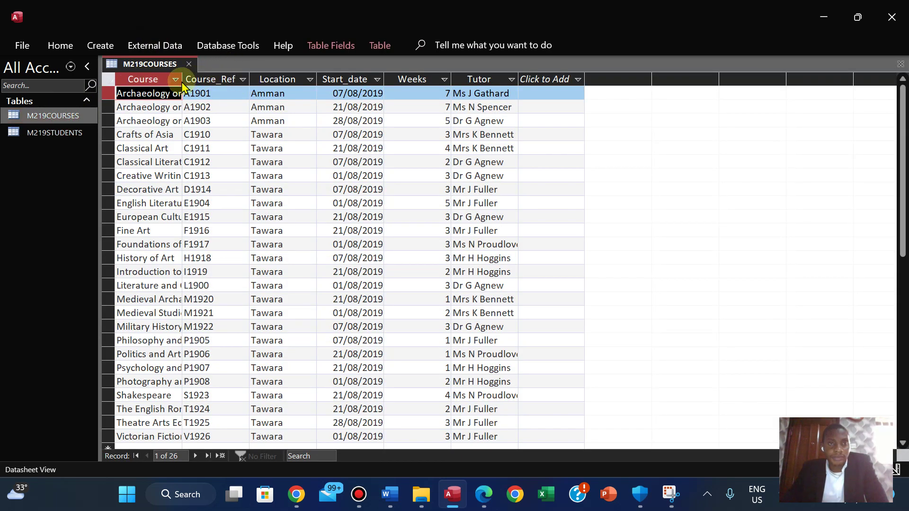
Fit the Course, Location, Start_date, Weeks and Tutor columns to their contents and save the M219COURSES table.
double_click(183, 78)
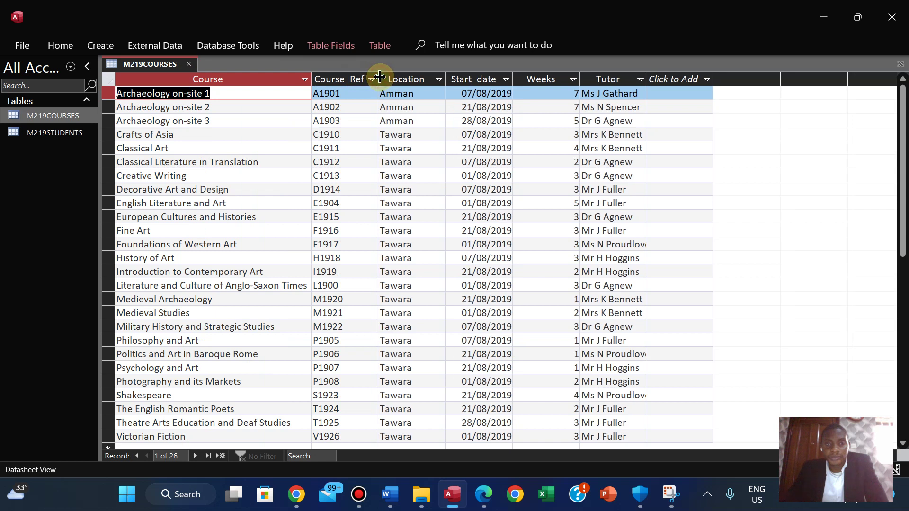
double_click(446, 78)
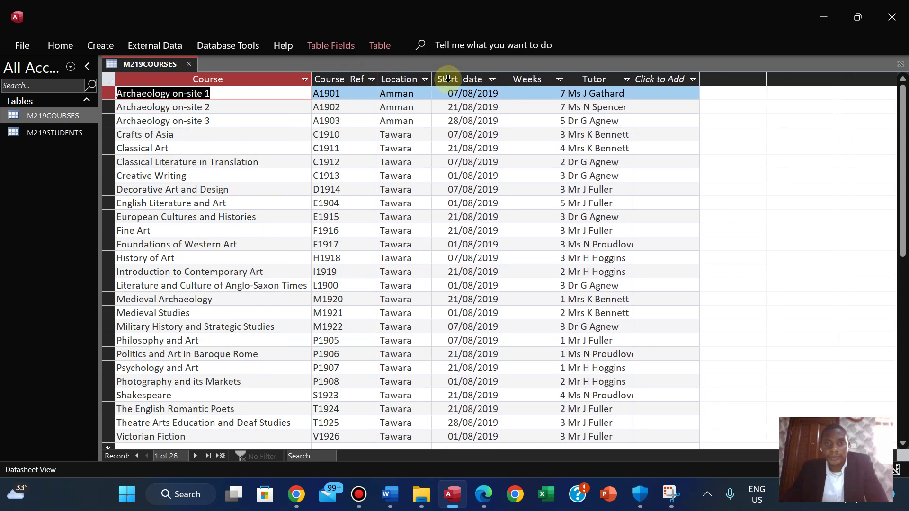
double_click(502, 75)
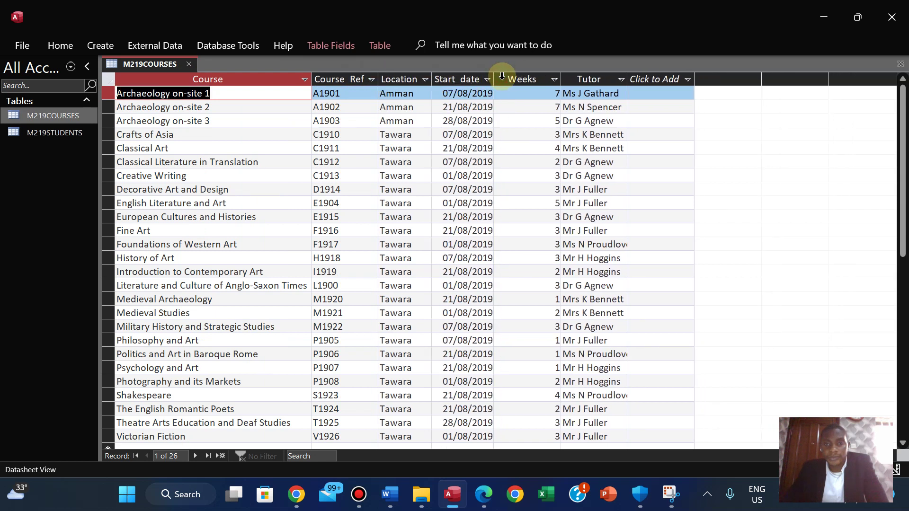
double_click(563, 76)
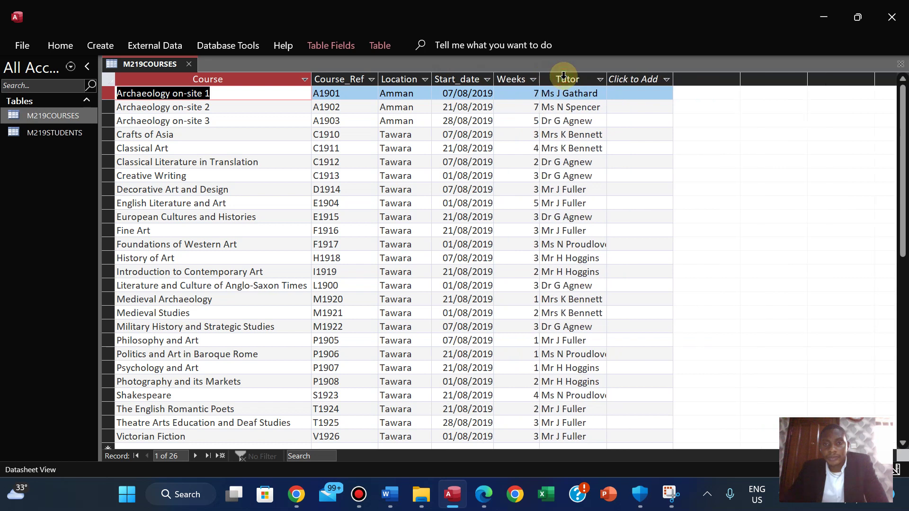
double_click(607, 76)
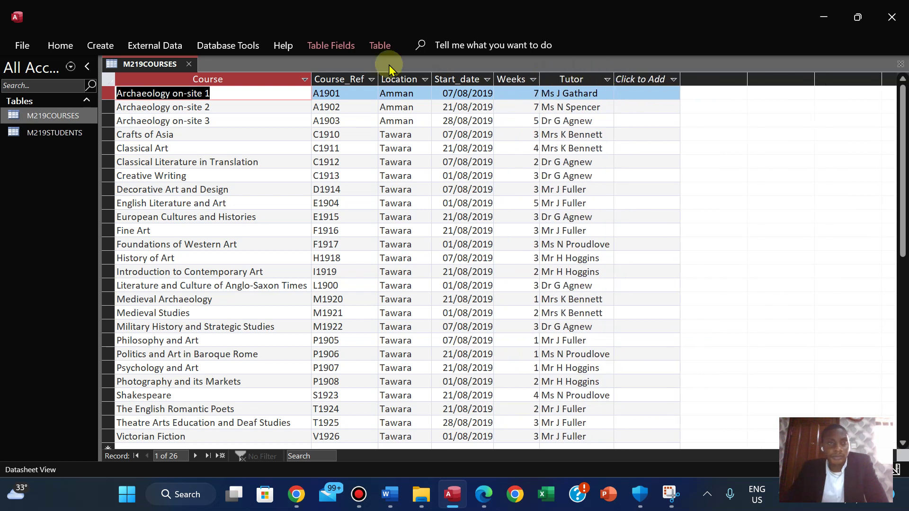
right_click(135, 70)
left_click(139, 75)
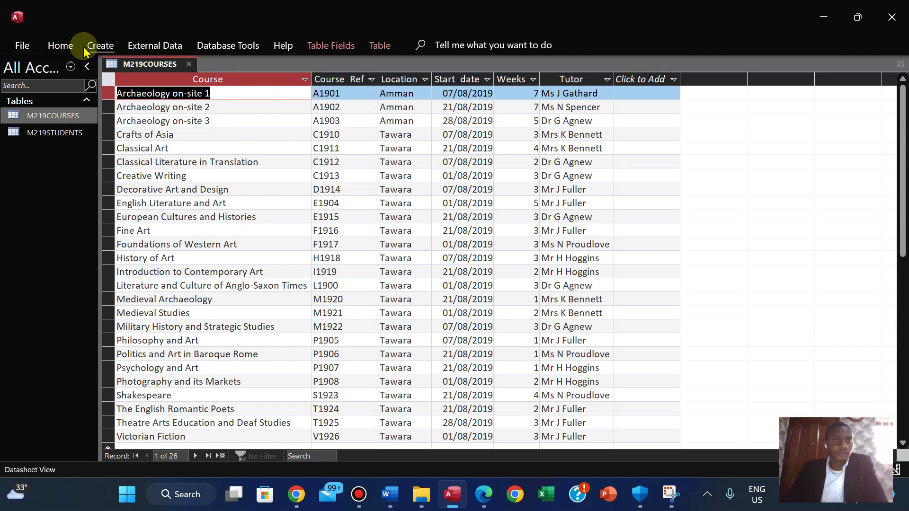
Open M219COURSES in Design view and review question 21's field formats and Evidence 7 requirements in the exam paper.
left_click(69, 48)
left_click(65, 90)
left_click(86, 156)
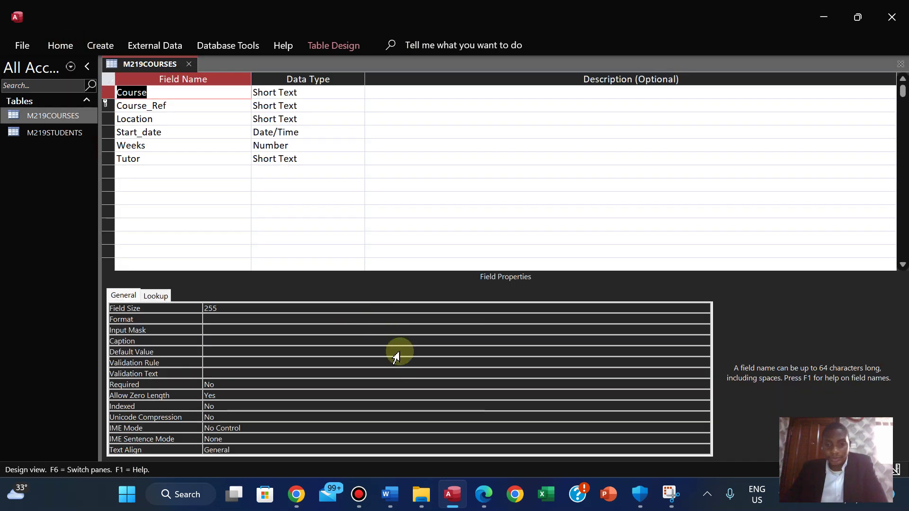
left_click(483, 495)
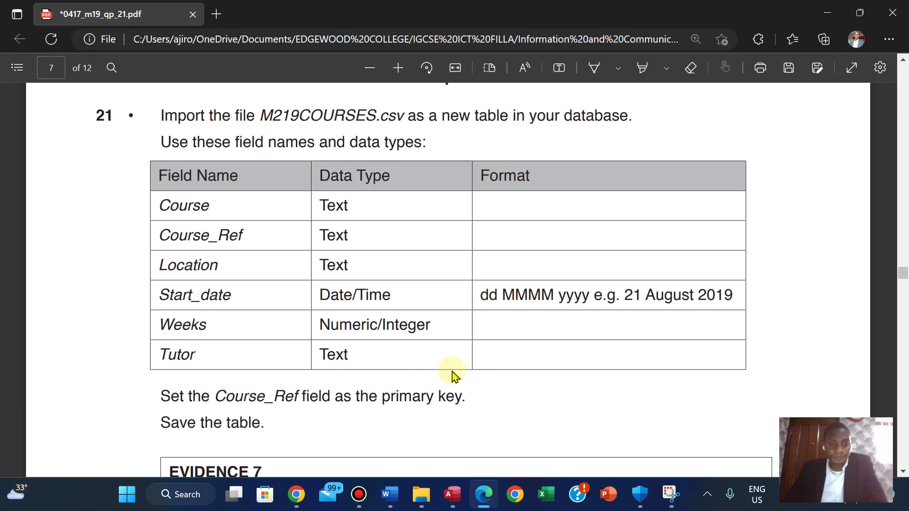
scroll(453, 375, "down", 3)
scroll(452, 376, "up", 1)
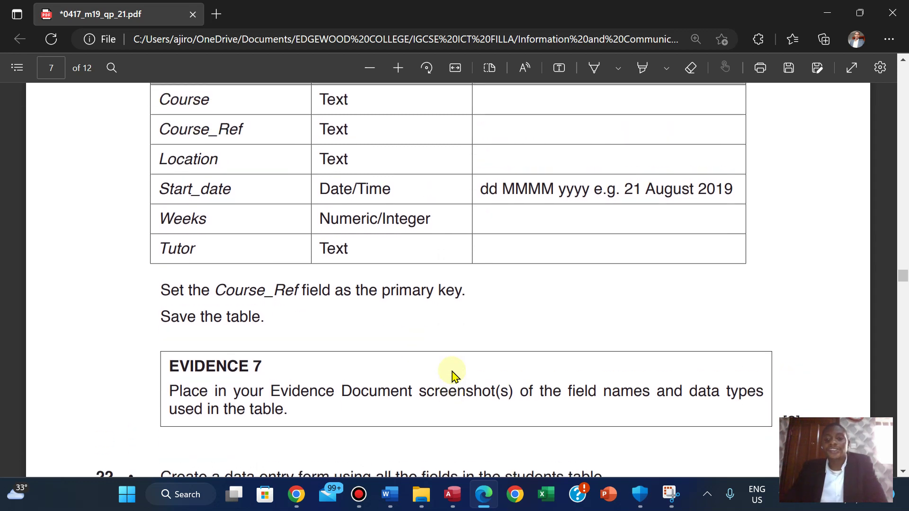
scroll(452, 376, "up", 1)
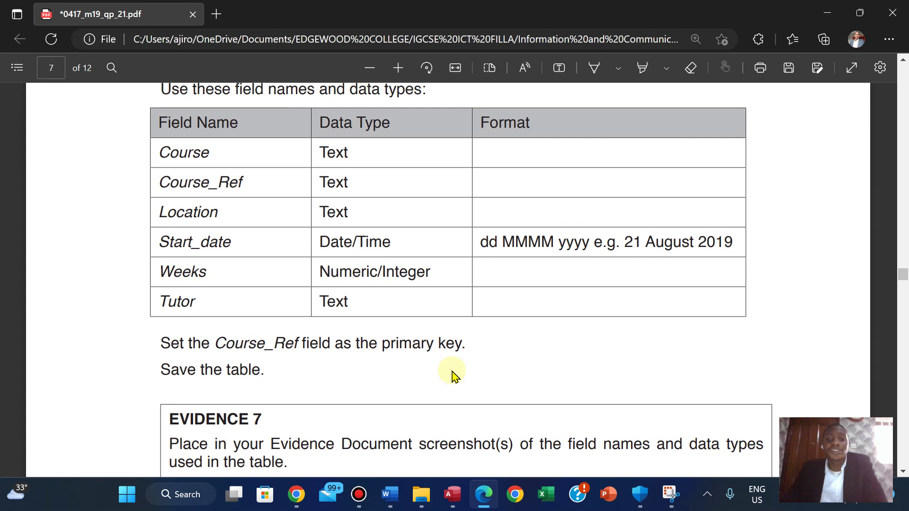
Set the Start_date field's format to Long Date in Access and compare it with question 21's required format.
left_click(453, 494)
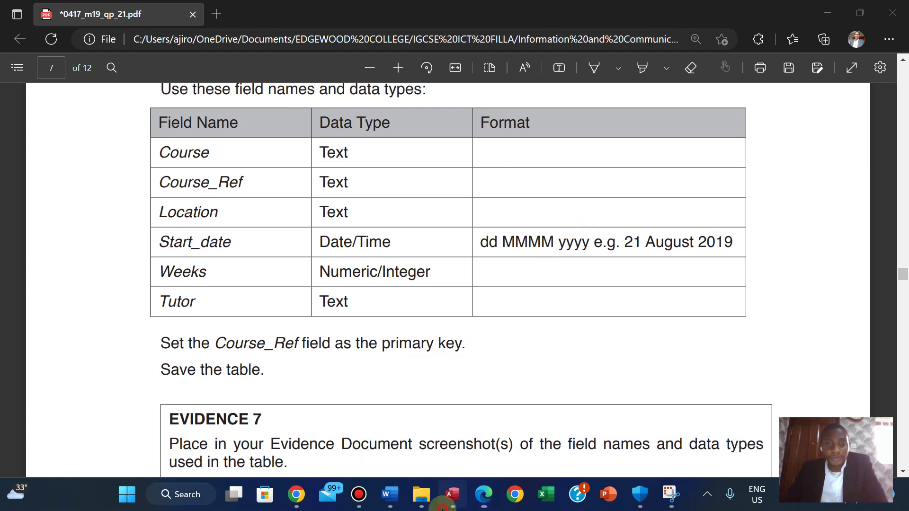
left_click(279, 132)
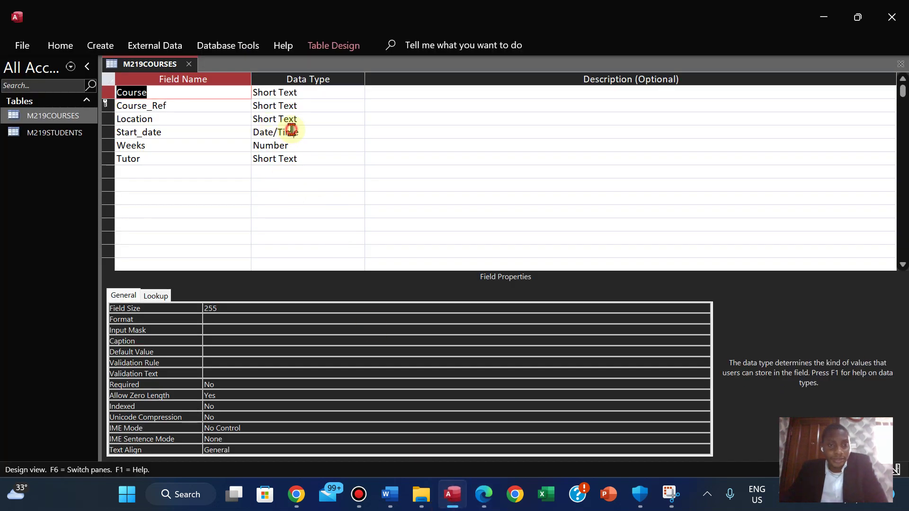
left_click(235, 307)
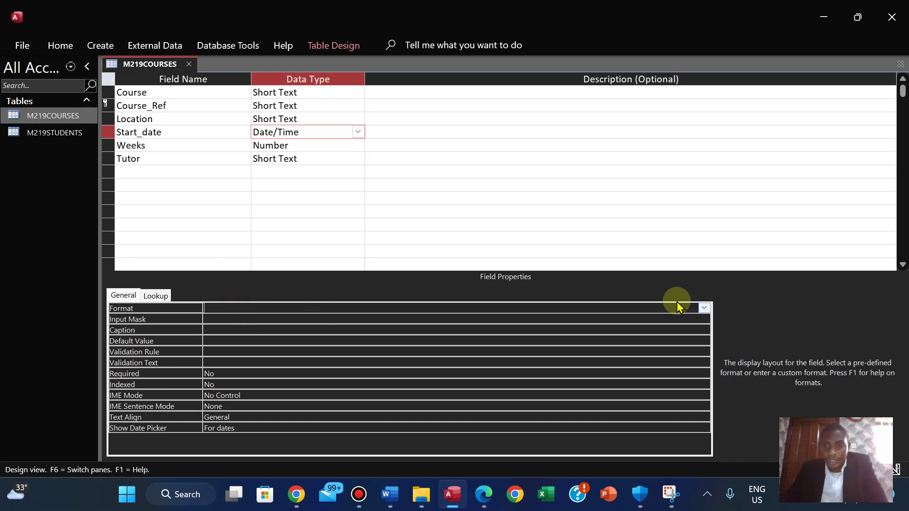
left_click(705, 308)
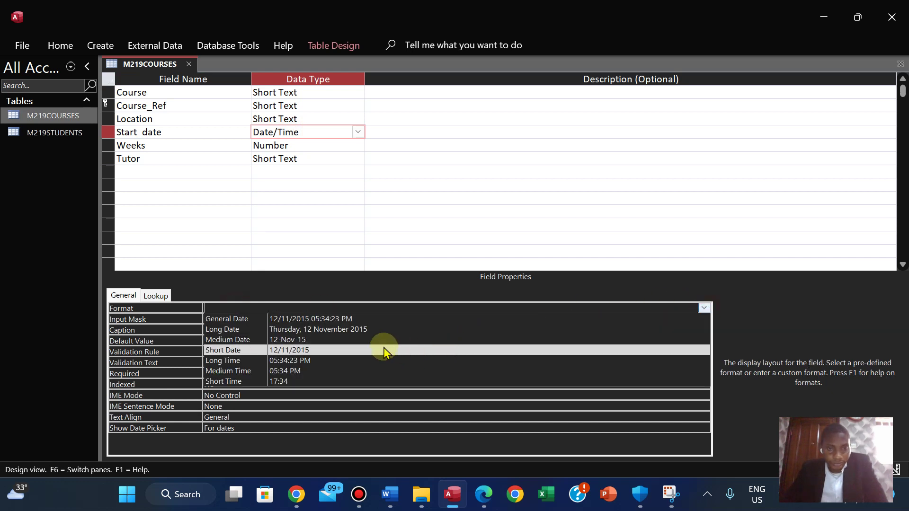
left_click(346, 330)
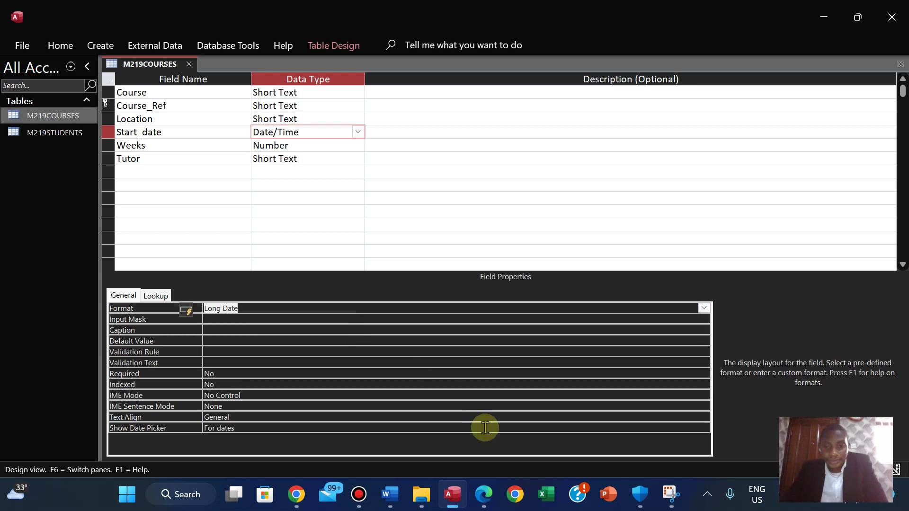
left_click(475, 493)
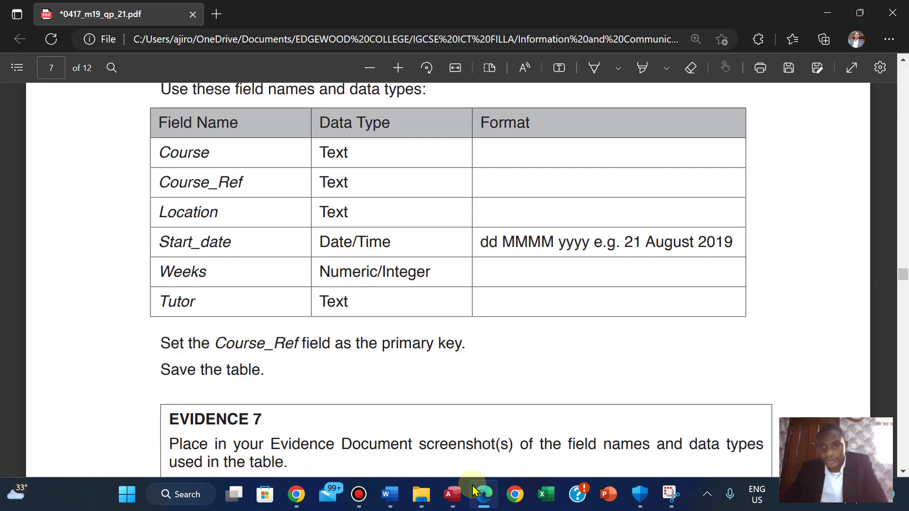
left_click(473, 492)
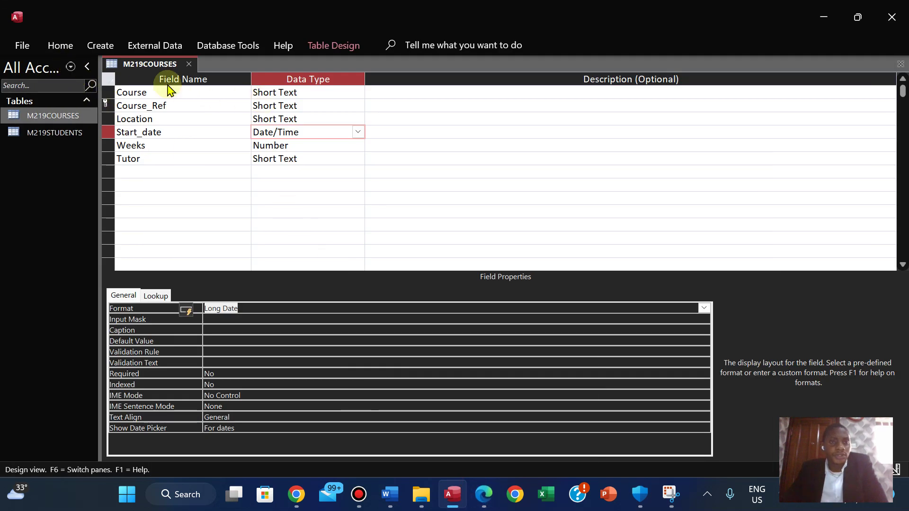
Save M219COURSES, switch it to Datasheet view and widen the Start_date column to fit its dates.
right_click(149, 68)
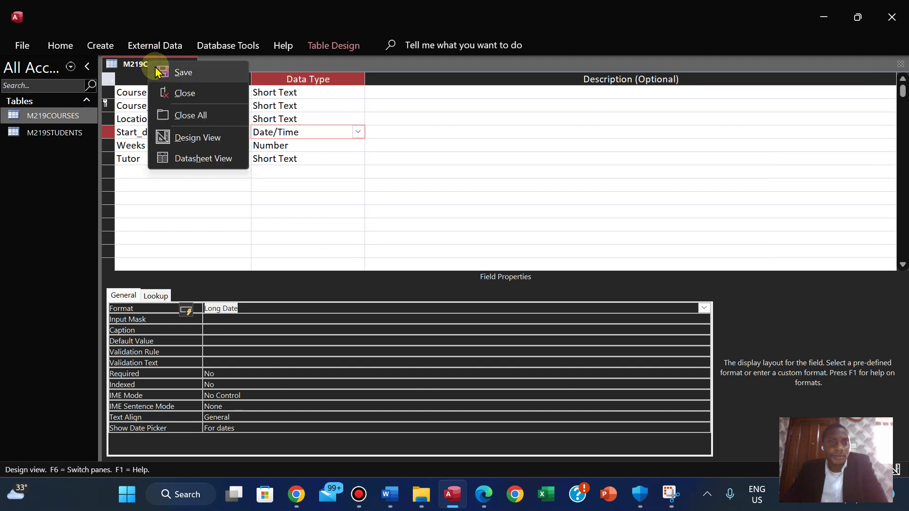
left_click(183, 72)
left_click(59, 44)
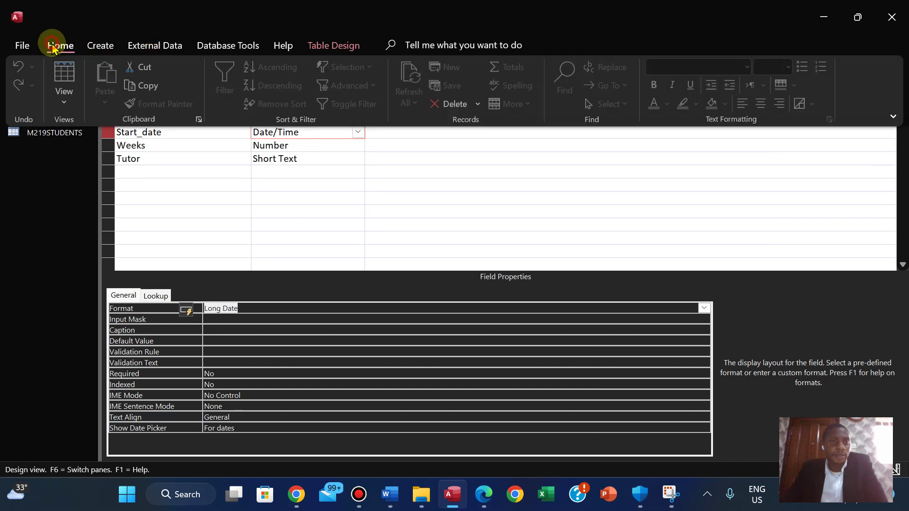
left_click(65, 100)
left_click(97, 142)
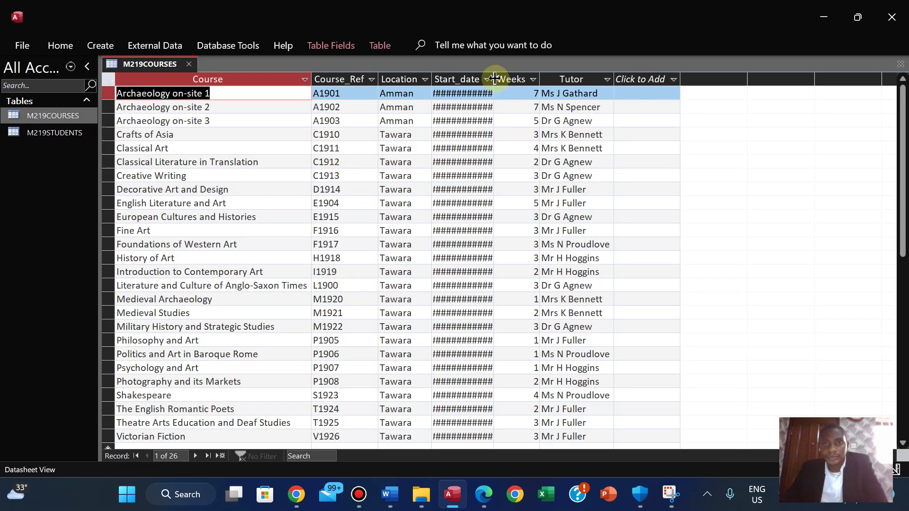
double_click(494, 78)
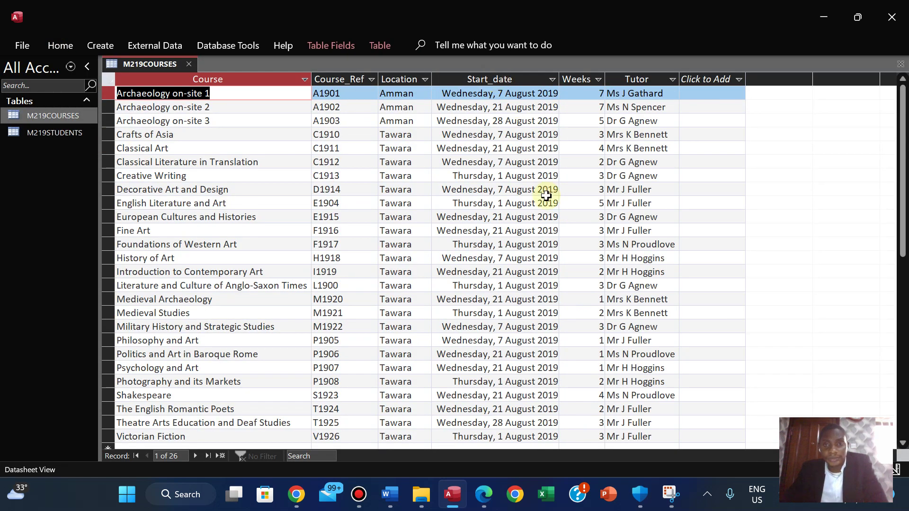
Return M219COURSES to Design view and replace Start_date's format with dd MMMM yyyy, copied from question 21 in the exam paper.
left_click(58, 51)
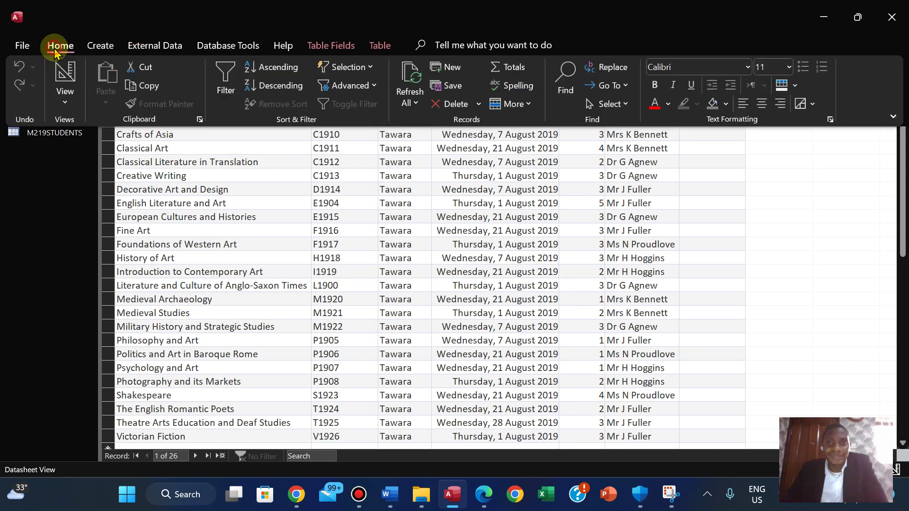
left_click(70, 99)
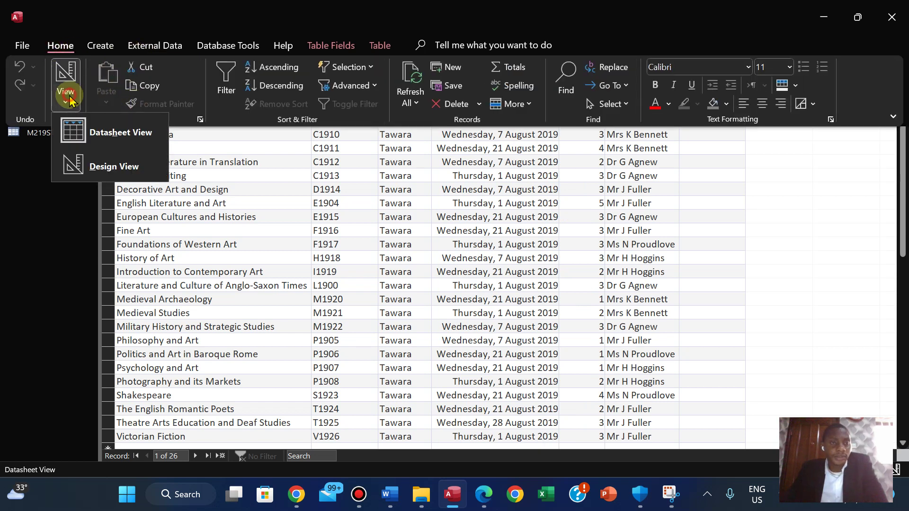
left_click(98, 169)
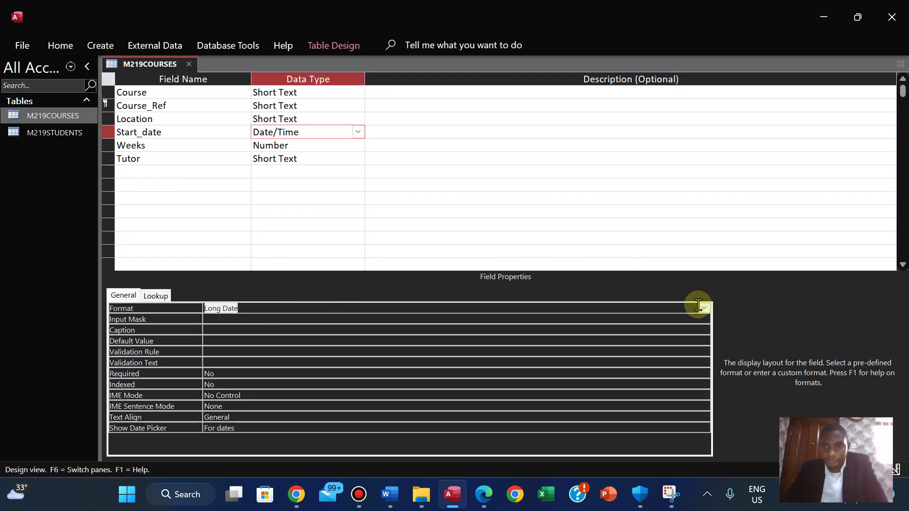
left_click(704, 308)
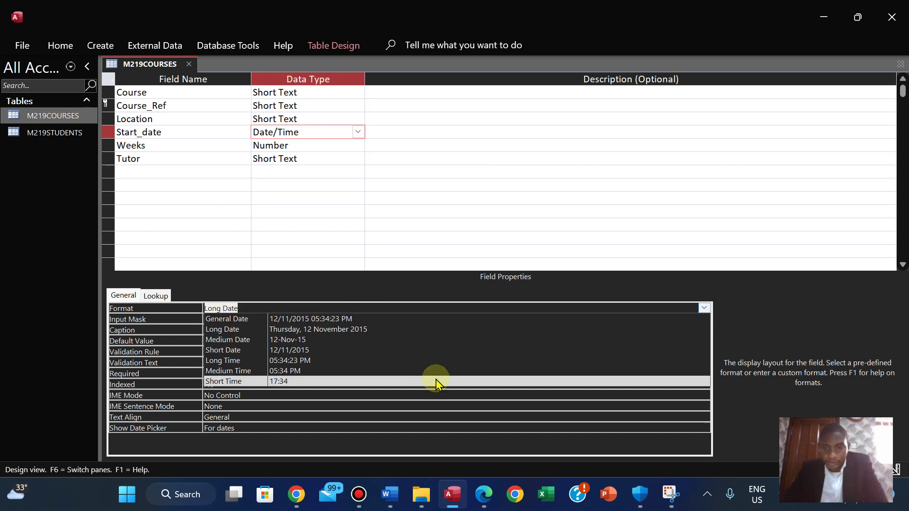
left_click(484, 493)
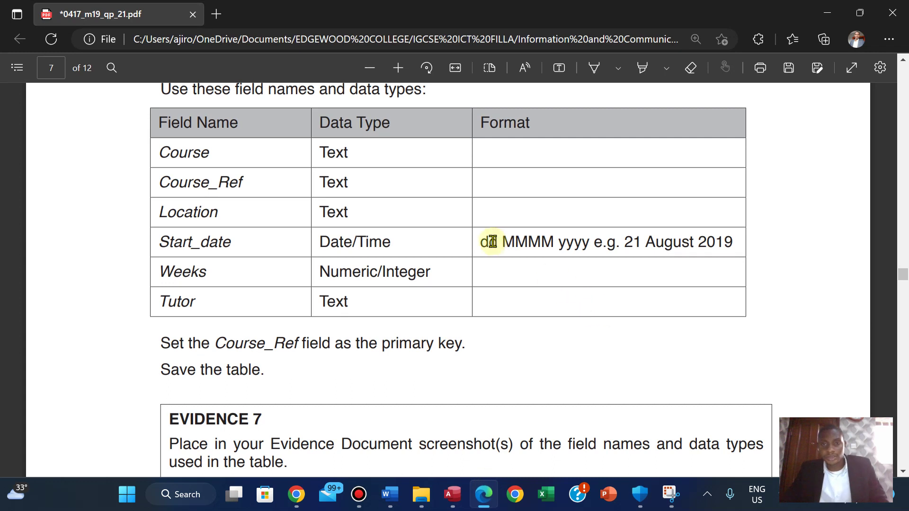
left_click_drag(485, 242, 592, 258)
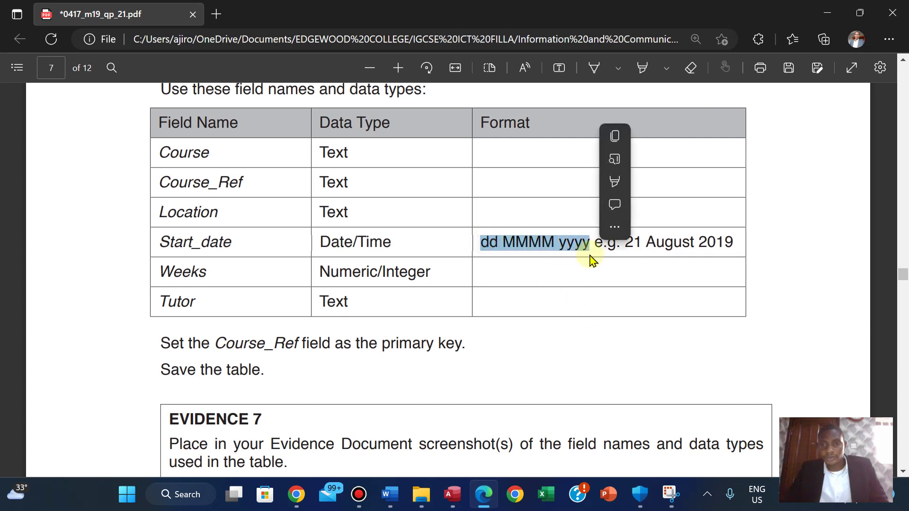
left_click(615, 137)
left_click(462, 488)
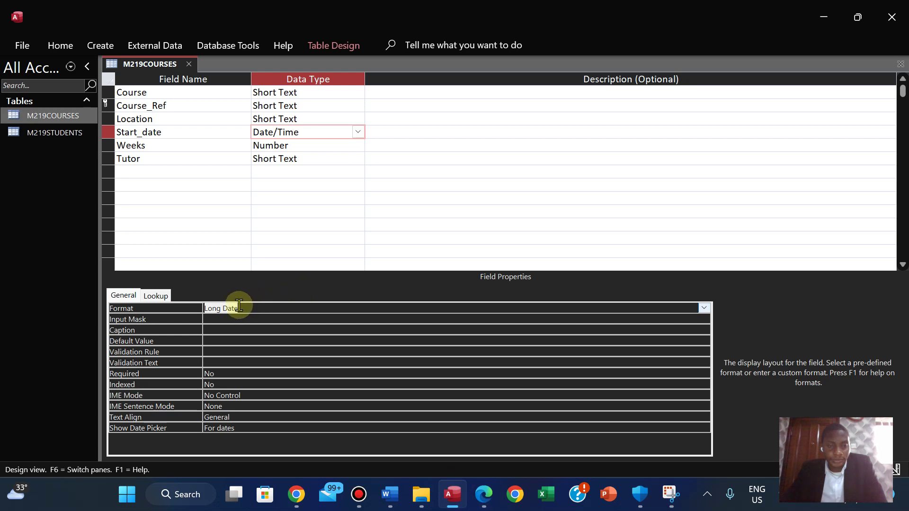
triple_click(238, 306)
key("BackSpace")
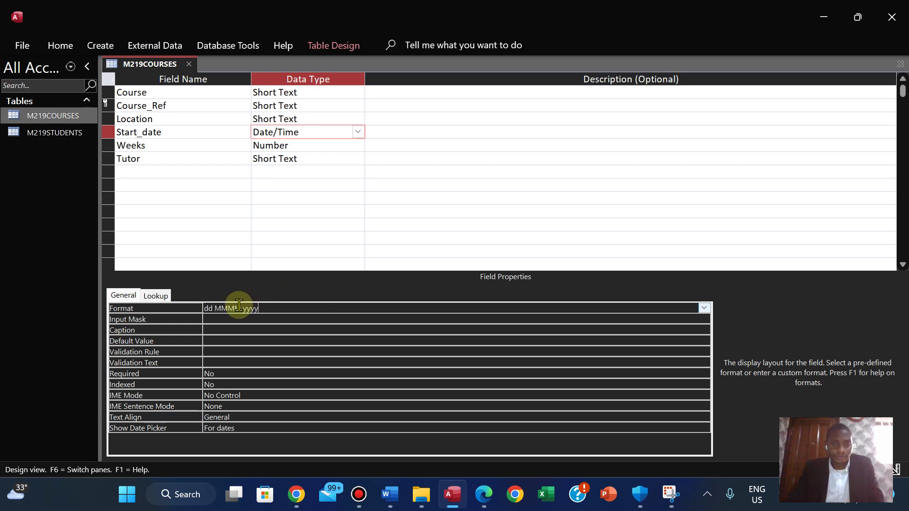
Save M219COURSES and fit the Start_date column's width to its reformatted dates in Datasheet view.
left_click(62, 46)
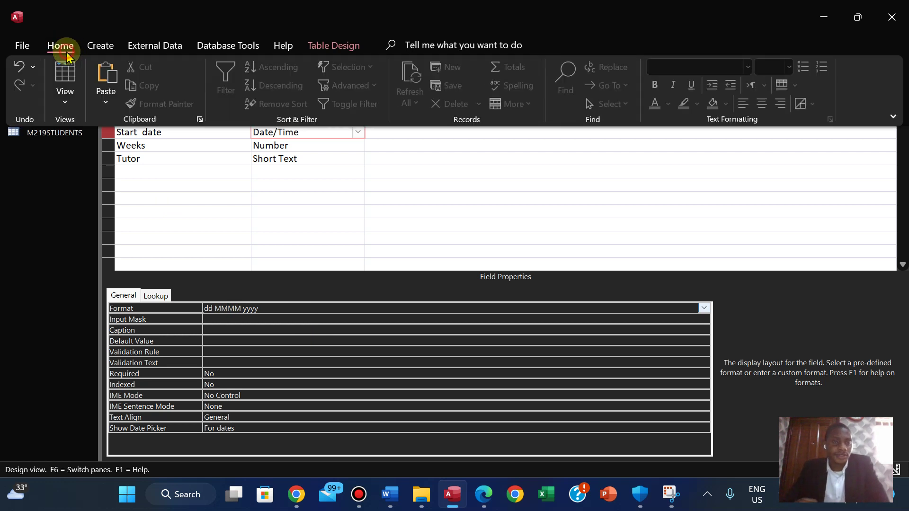
left_click(166, 221)
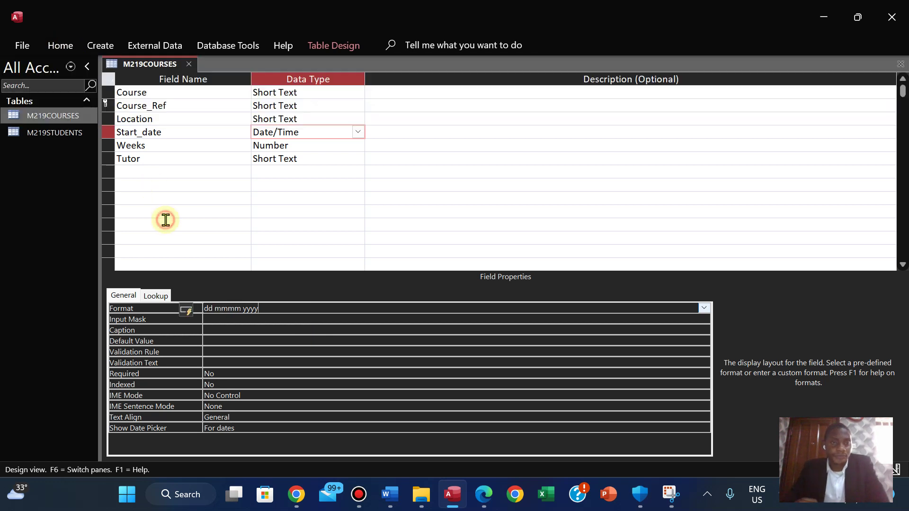
right_click(143, 66)
left_click(157, 72)
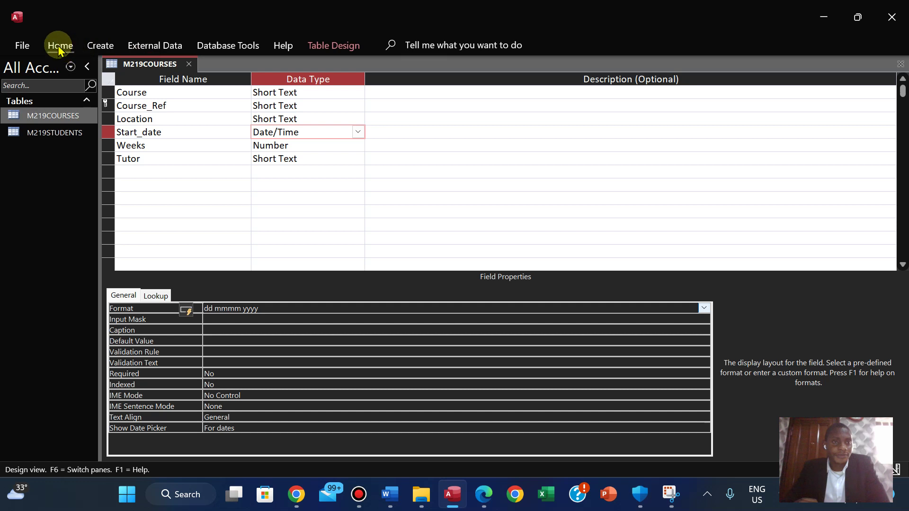
left_click(60, 45)
left_click(65, 99)
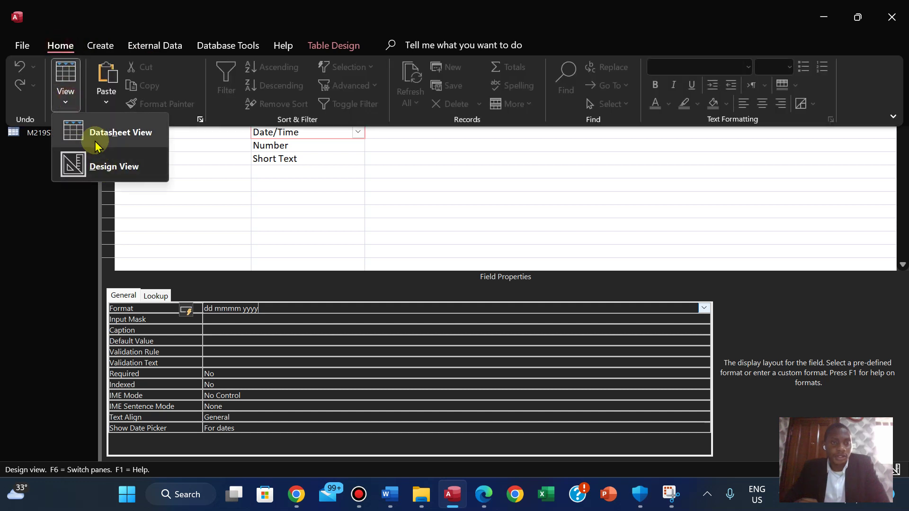
left_click(96, 141)
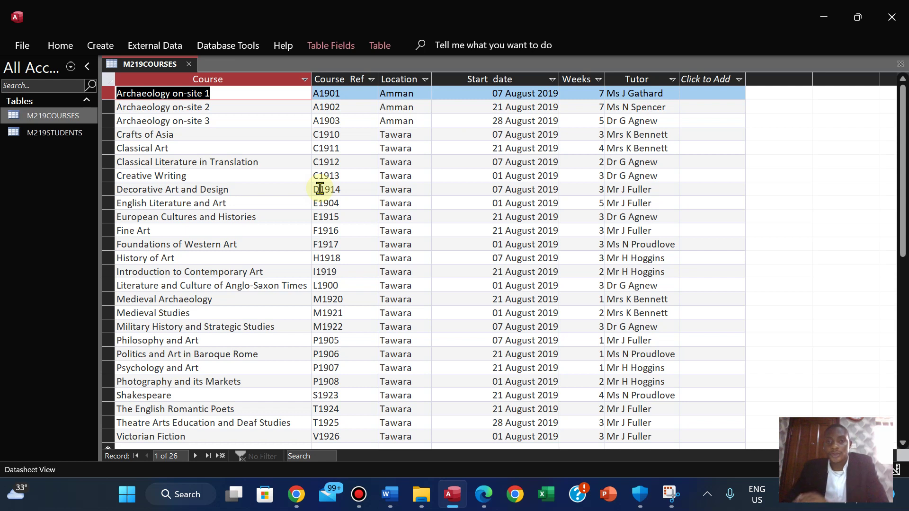
double_click(559, 75)
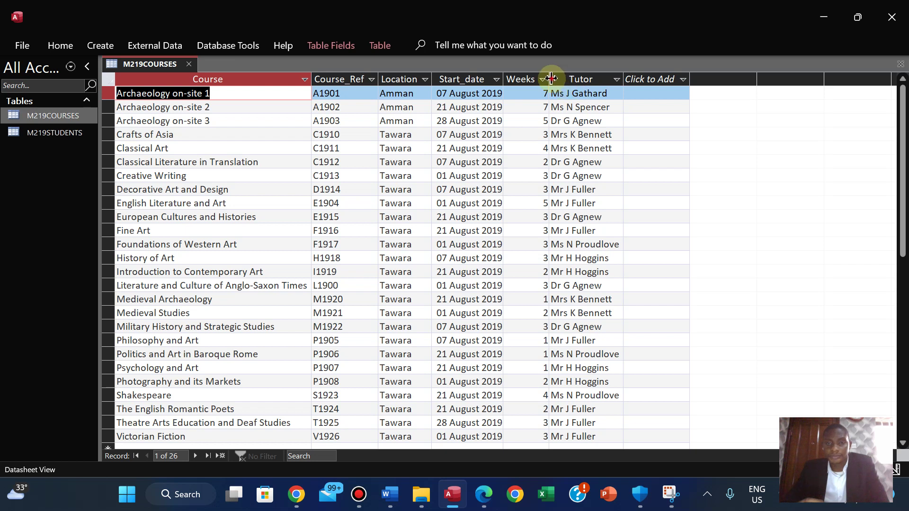
Compare the Start_date values in M219COURSES with question 21's dd MMMM yyyy example in the exam paper.
left_click(482, 495)
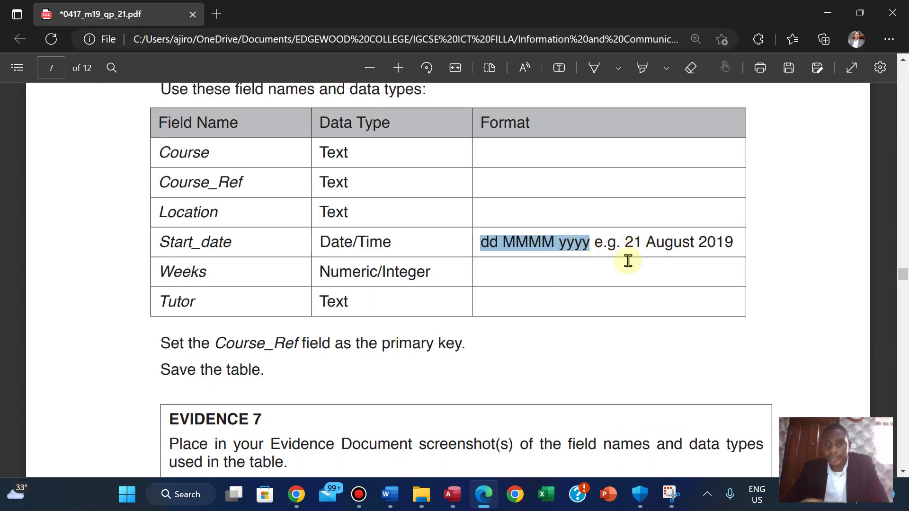
left_click(452, 494)
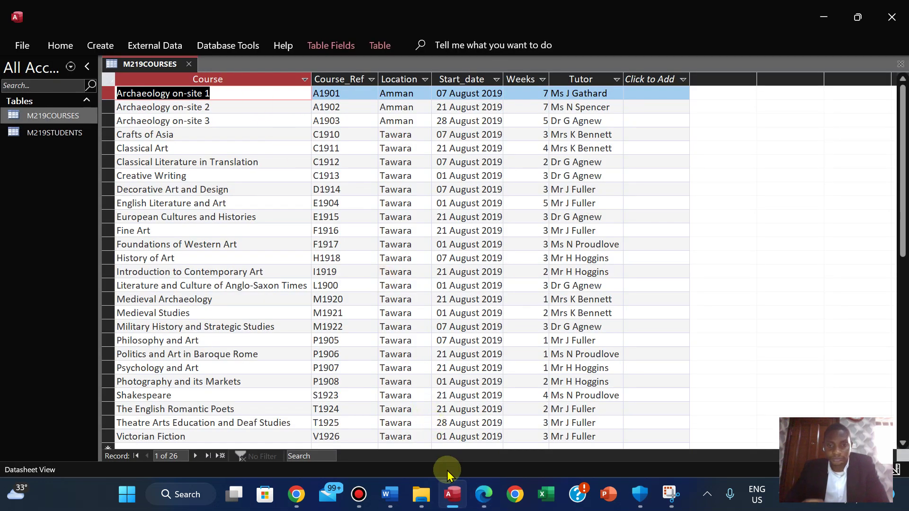
left_click(482, 494)
left_click(482, 495)
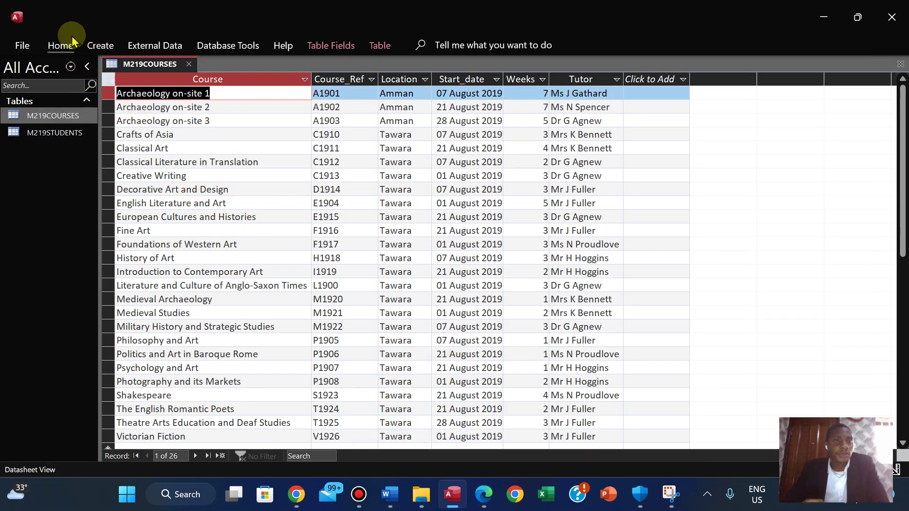
Return M219COURSES to Design view and display the Start_date field's properties.
left_click(63, 48)
left_click(66, 95)
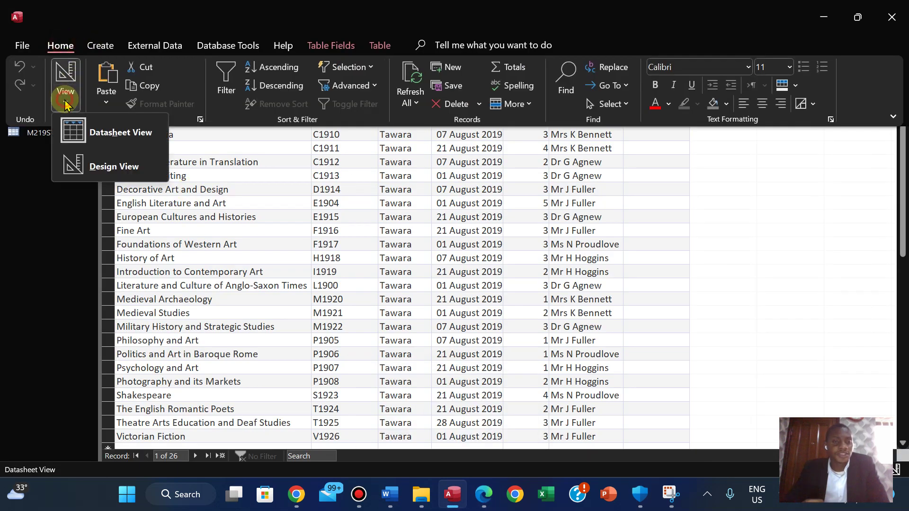
left_click(87, 167)
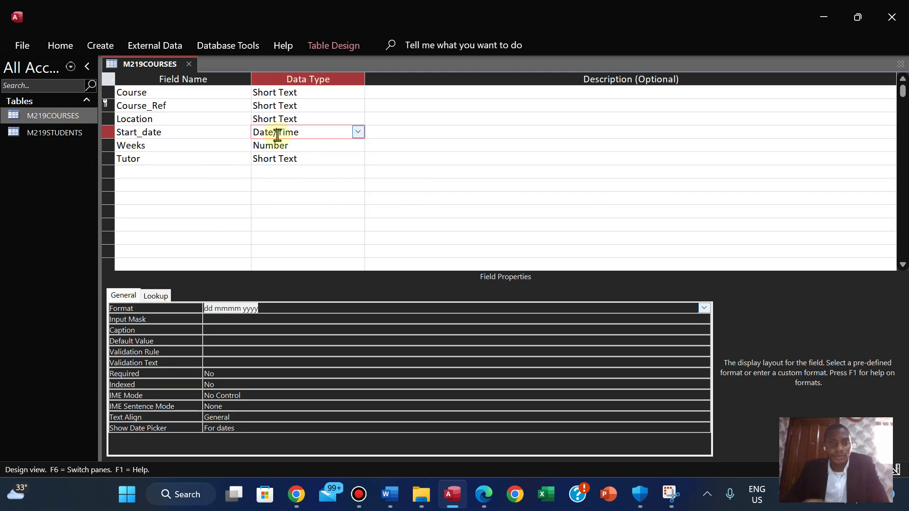
left_click(435, 144)
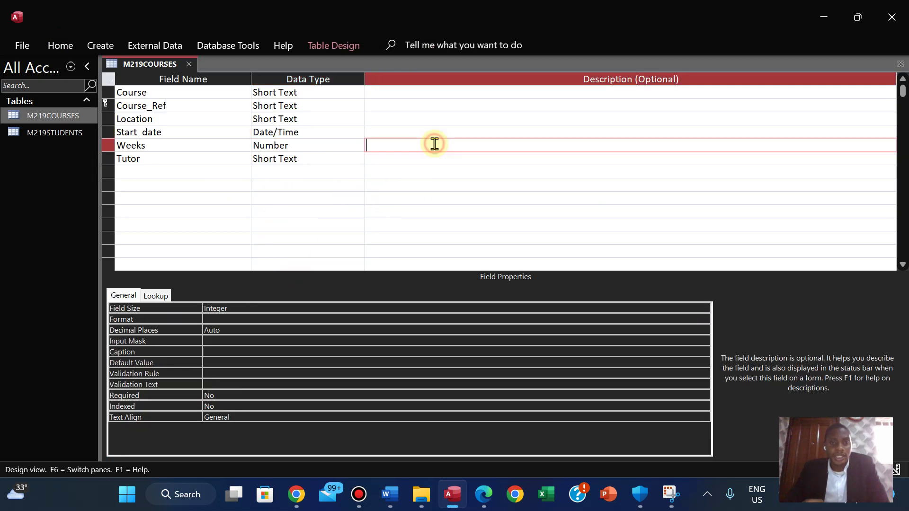
left_click(284, 132)
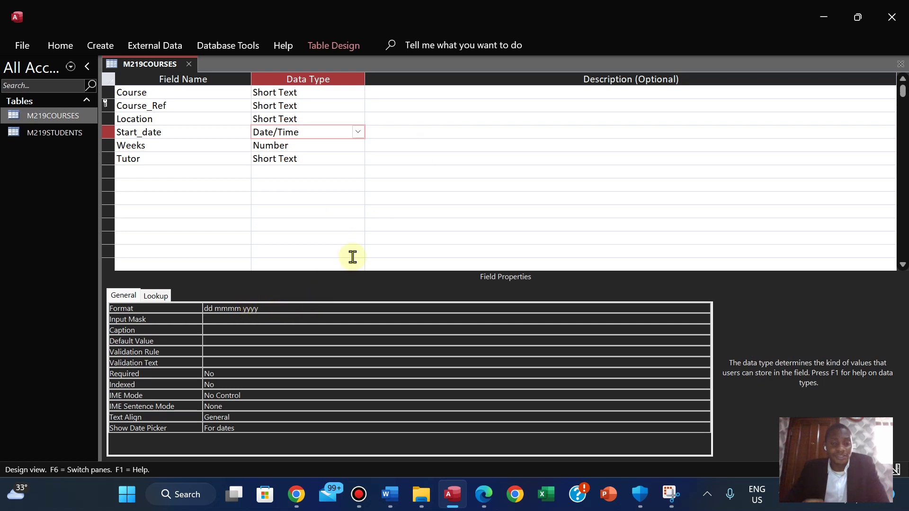
Capture a rectangular snip of M219COURSES's field names, data types and the Start_date format.
left_click(670, 493)
left_click(322, 161)
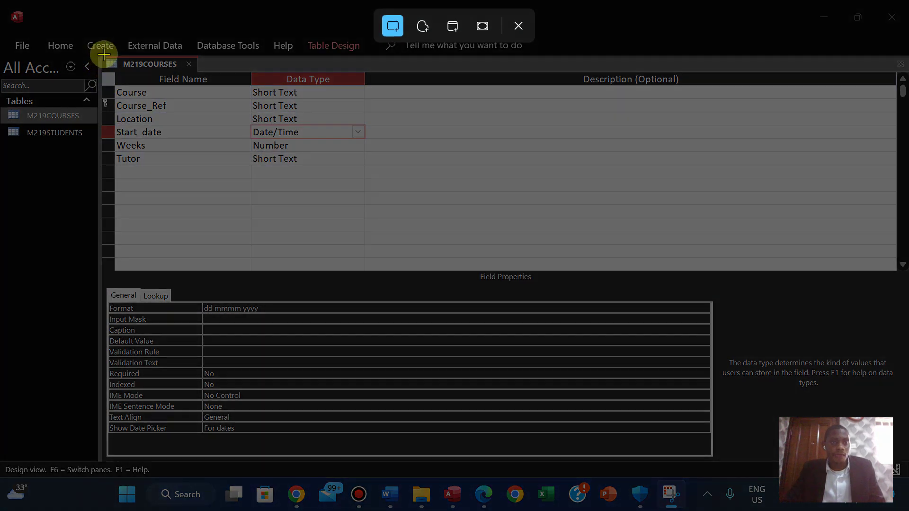
left_click_drag(102, 56, 365, 326)
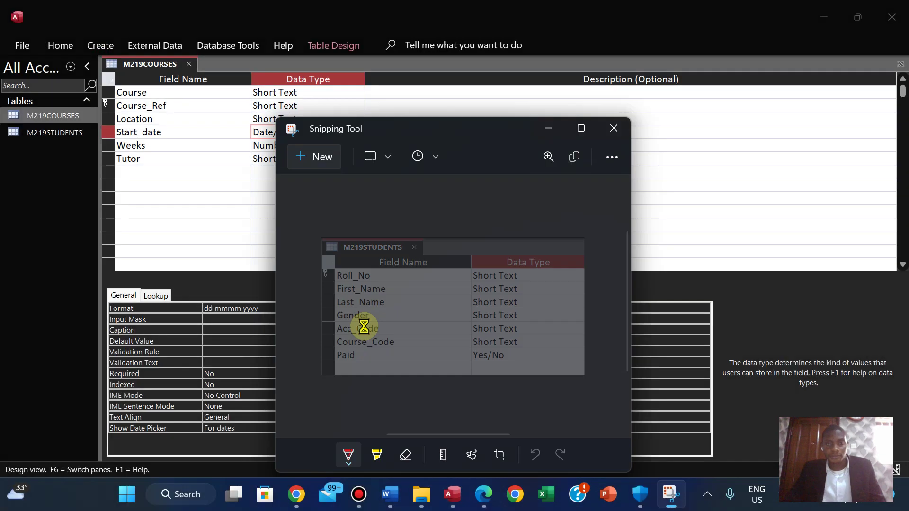
Switch to M219EVIDENCE2023 in Word and paste the captured screenshot on a new line under Evidence 7.
left_click(486, 507)
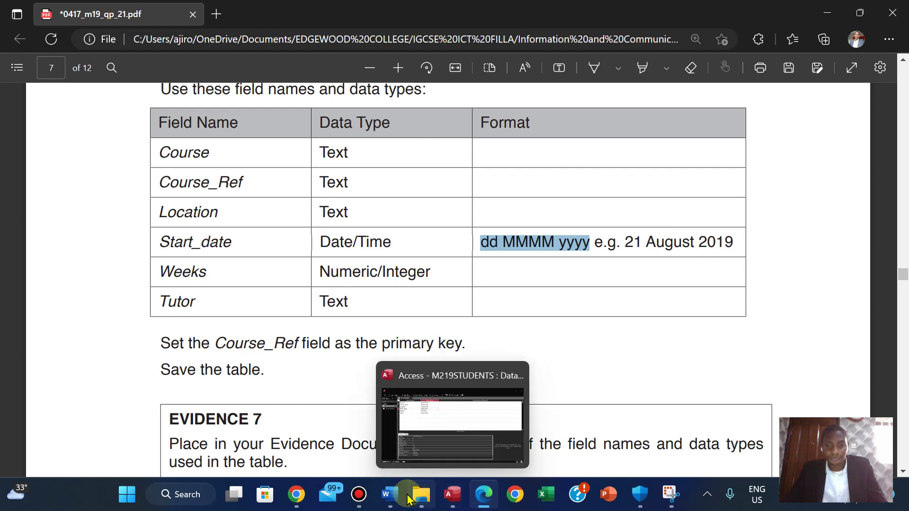
mouse_move(390, 494)
left_click(390, 462)
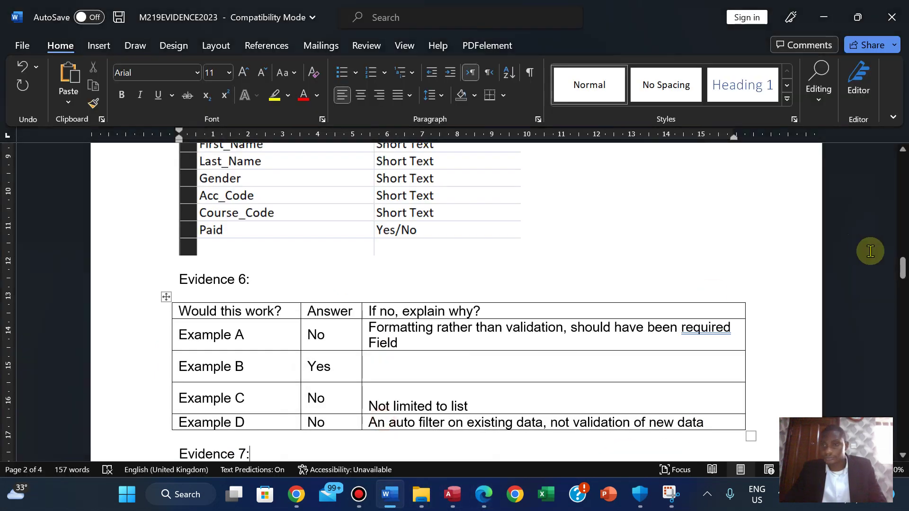
left_click_drag(900, 266, 901, 294)
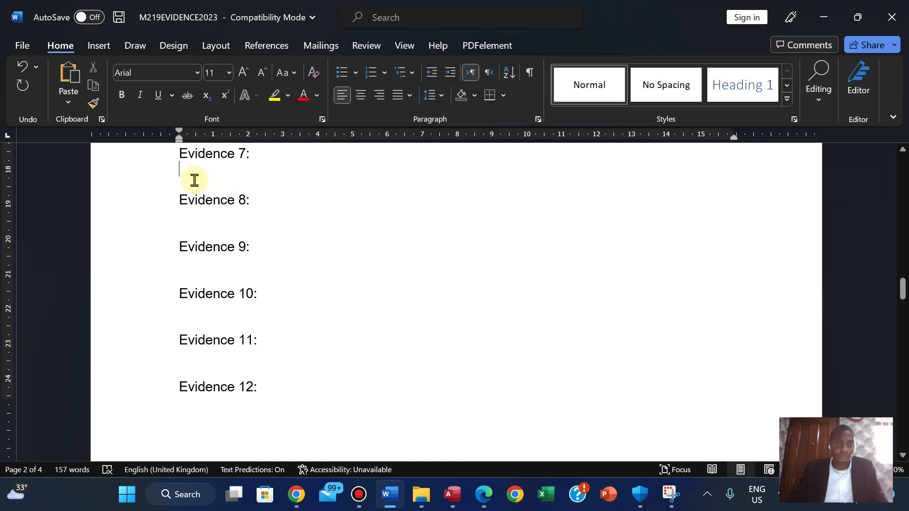
key("Return")
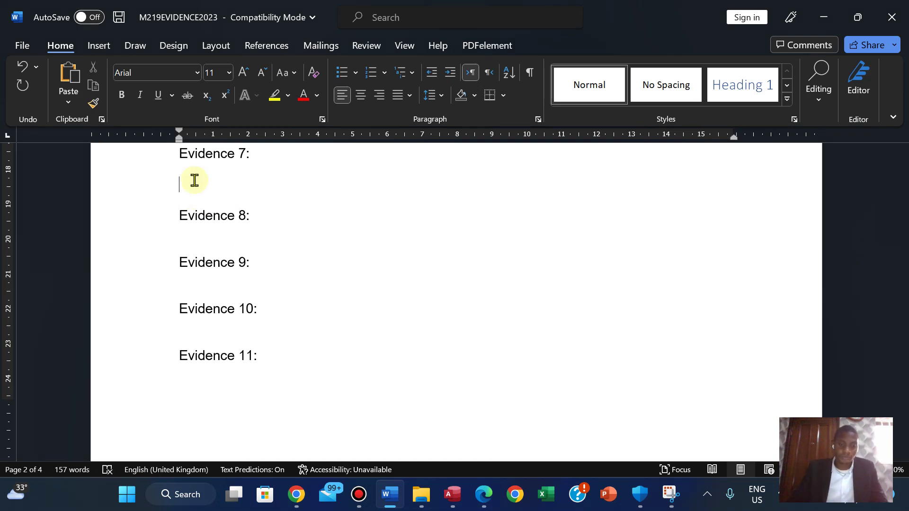
key("ctrl+v")
left_click(483, 286)
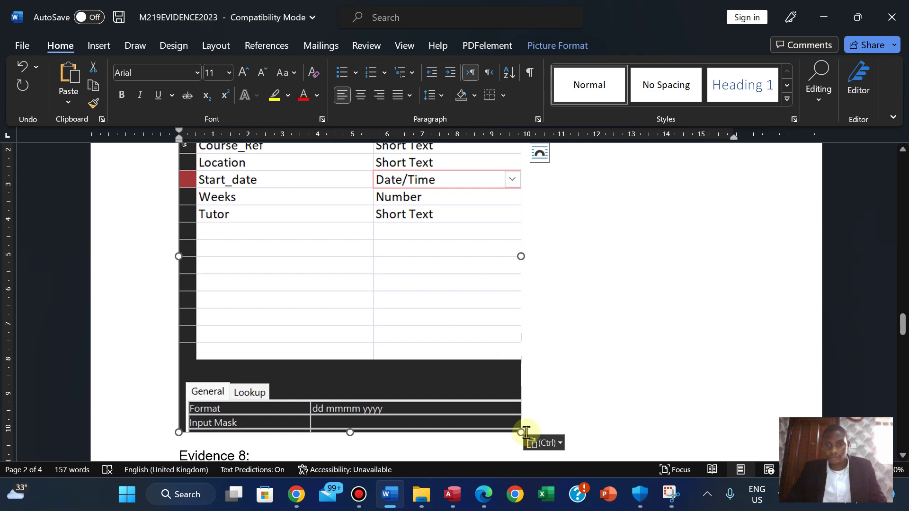
Shrink the Evidence 7 screenshot to about 7.3 cm wide and insert a page break before the Evidence 7 heading.
left_click_drag(521, 432, 426, 332)
left_click_drag(903, 327, 900, 306)
left_click_drag(891, 286, 887, 279)
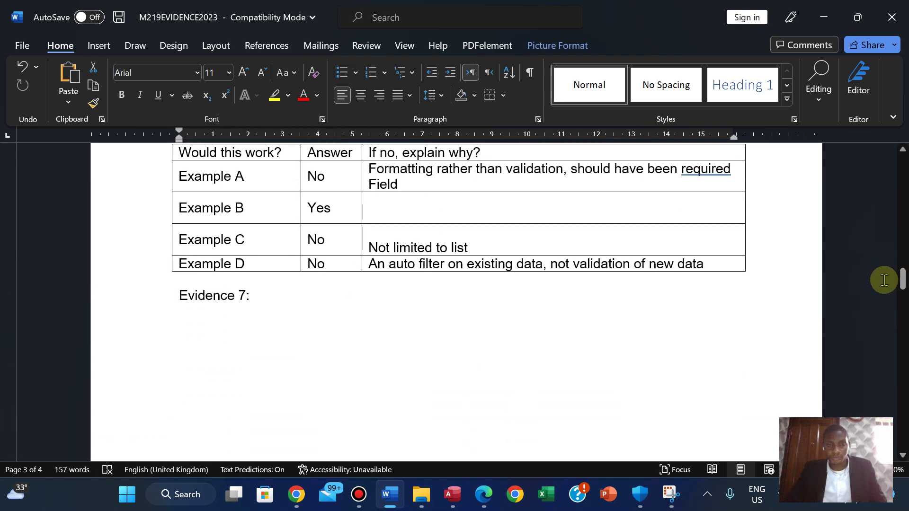
left_click(181, 294)
key("ctrl+Return")
left_click_drag(905, 303, 897, 330)
left_click(373, 308)
mouse_move(425, 364)
left_mouse_down()
mouse_move(440, 377)
mouse_move(435, 371)
left_mouse_up()
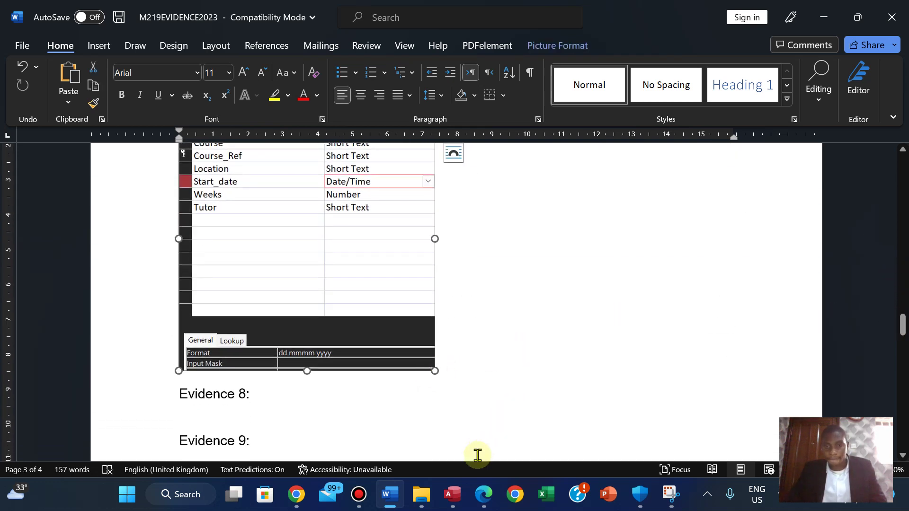
In the exam paper, highlight question 21's primary key, save and Evidence 7 instructions in green.
left_click(484, 495)
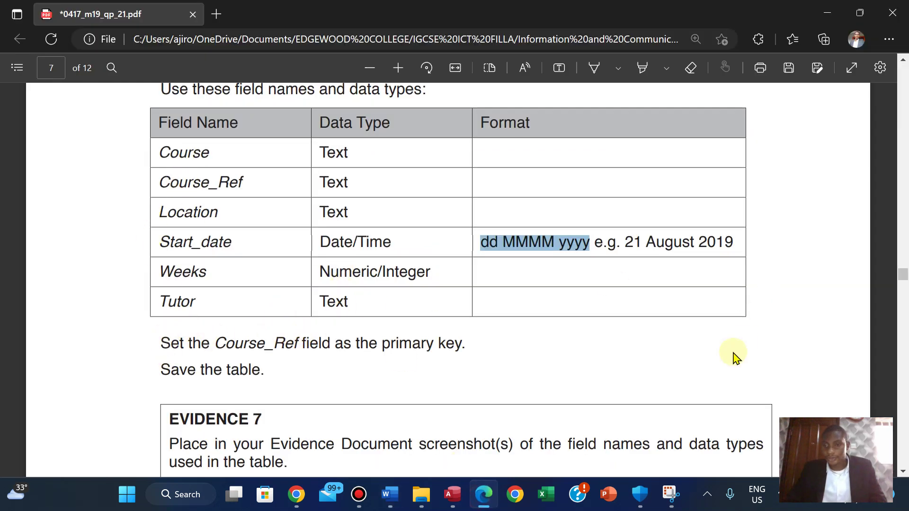
scroll(733, 358, "down", 3)
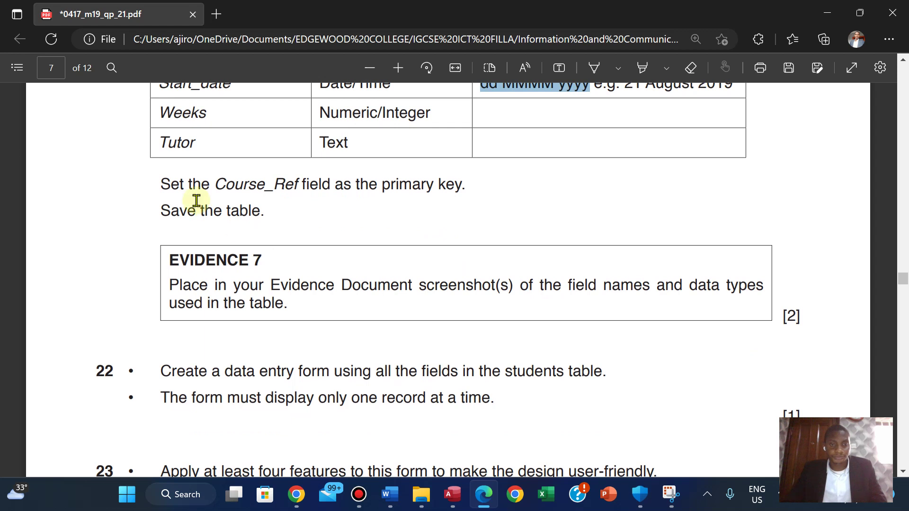
left_click_drag(159, 183, 799, 317)
mouse_move(829, 241)
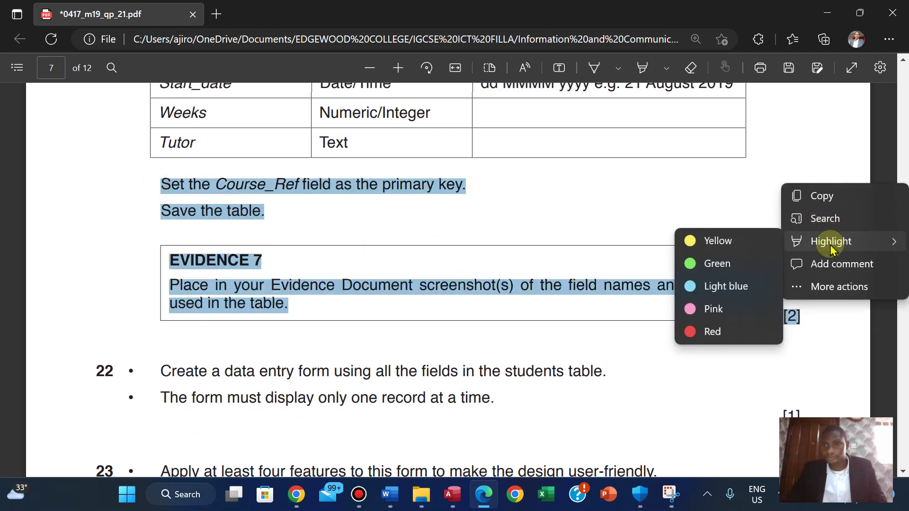
left_click(700, 264)
Read questions 22 to 24 for the data entry form's fields, design requirements and new record data.
scroll(700, 272, "down", 2)
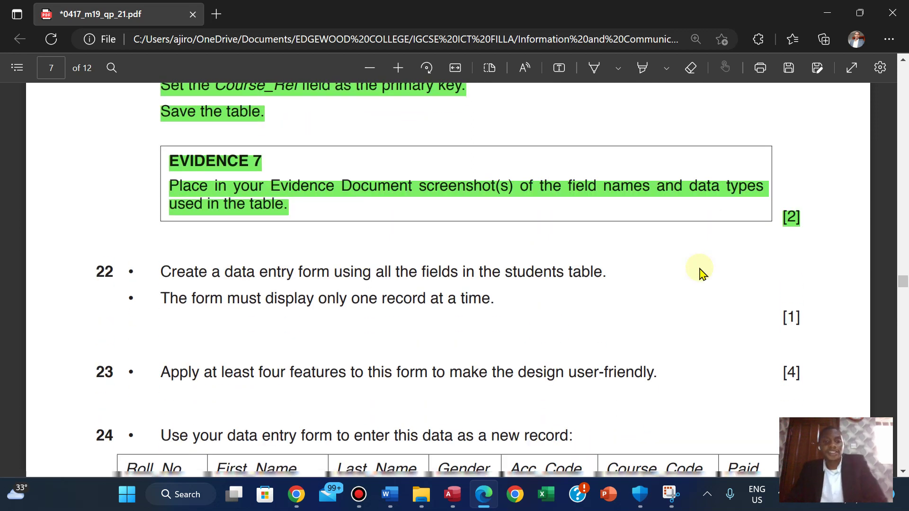
scroll(701, 273, "up", 1)
scroll(701, 274, "down", 1)
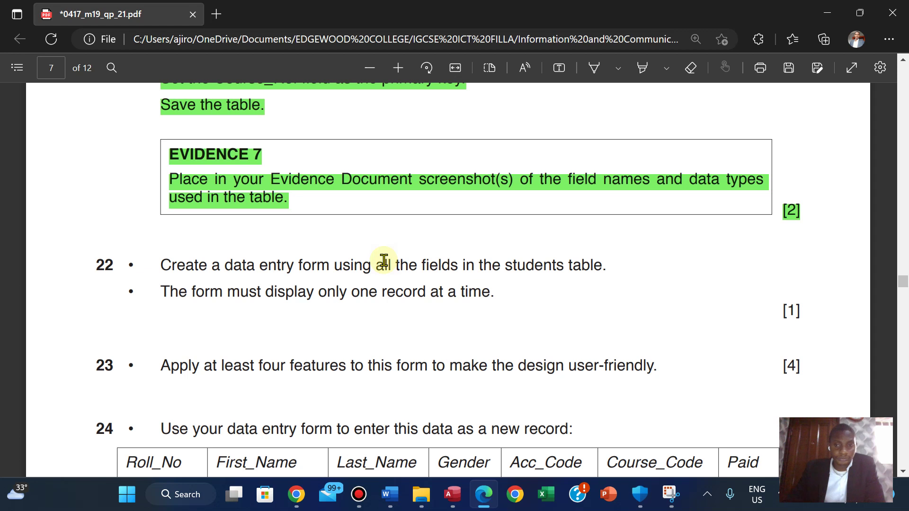
scroll(384, 260, "down", 1)
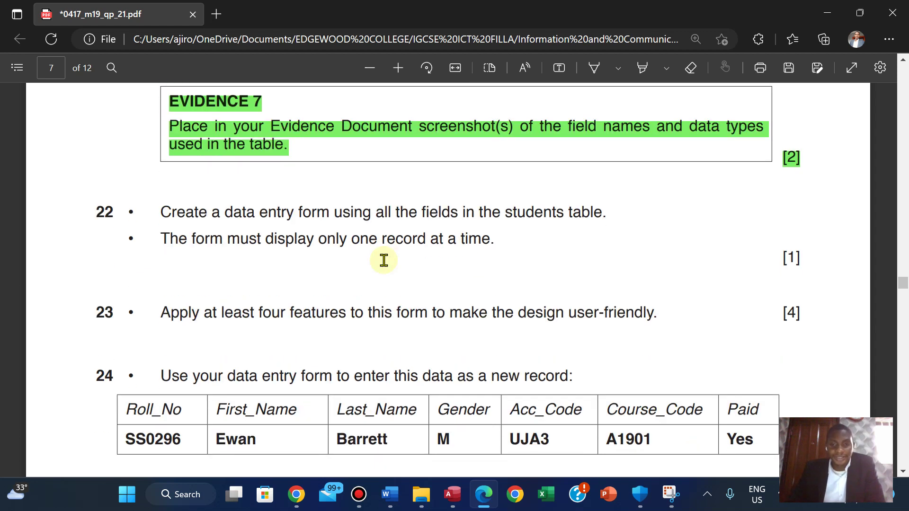
scroll(384, 261, "down", 1)
scroll(384, 261, "up", 2)
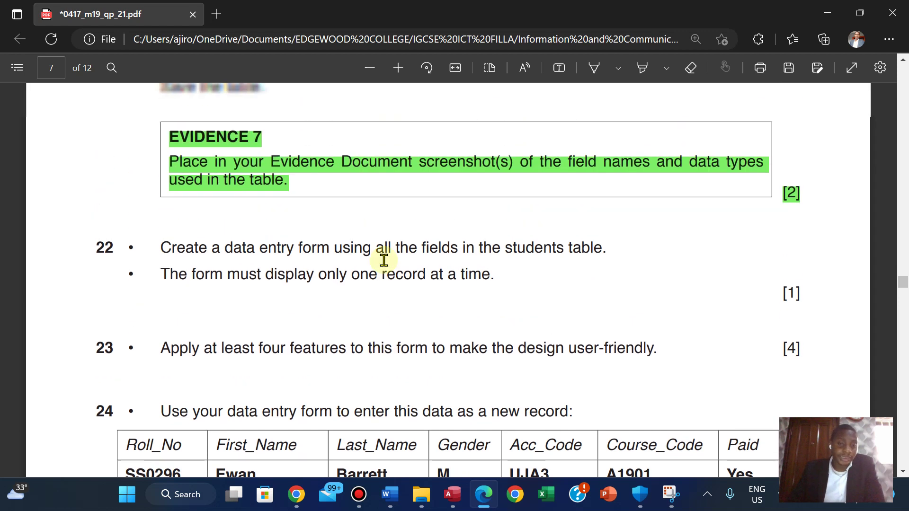
scroll(384, 261, "down", 1)
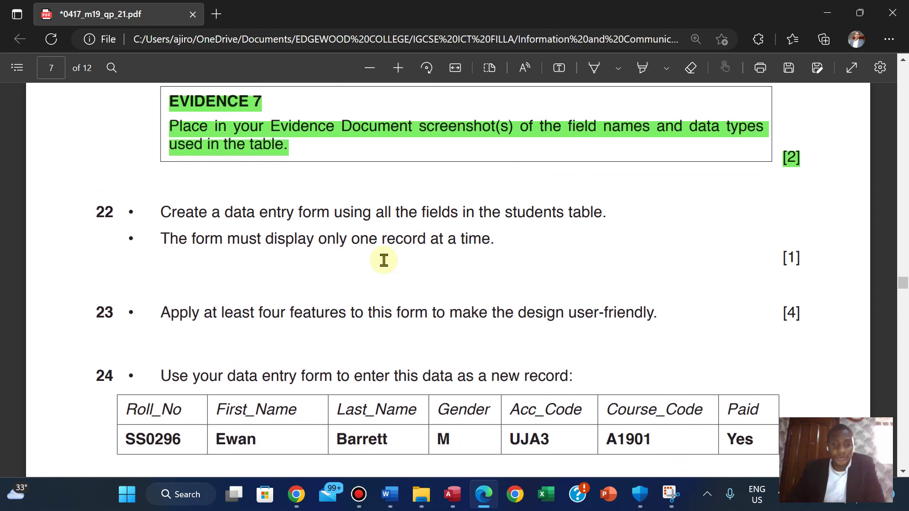
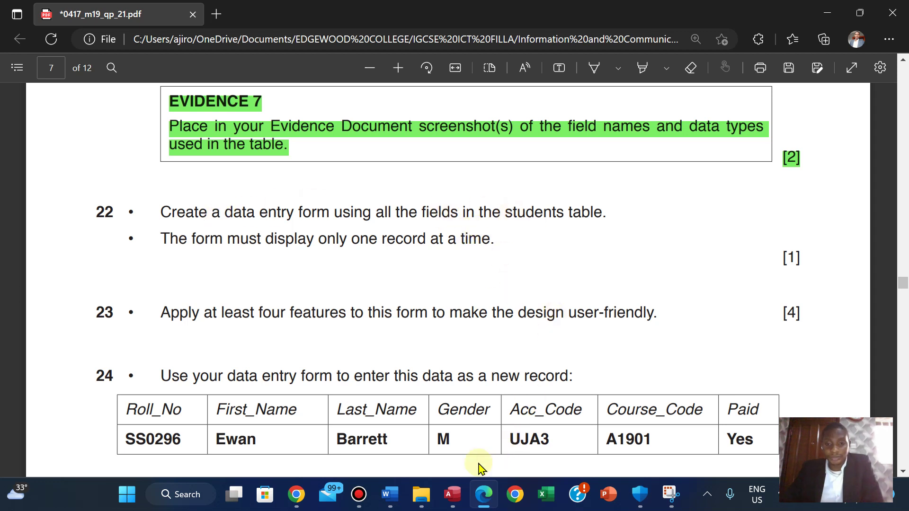
Switch to Access, close M219COURSES saving its layout changes, and reopen the table in Datasheet view.
left_click(452, 495)
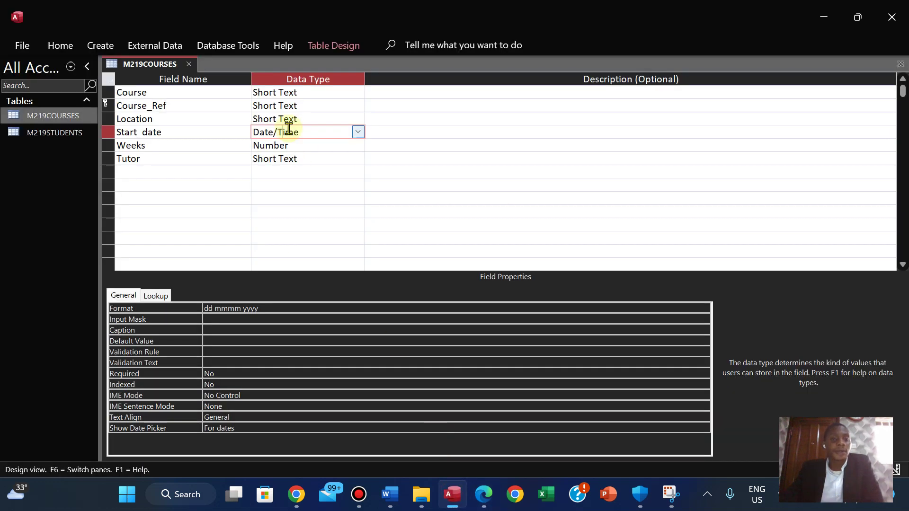
right_click(150, 65)
left_click(179, 100)
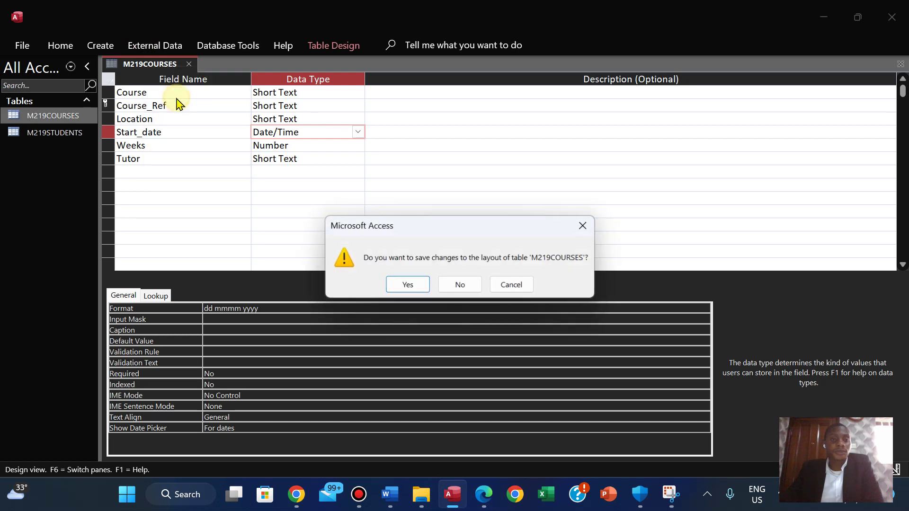
left_click(402, 286)
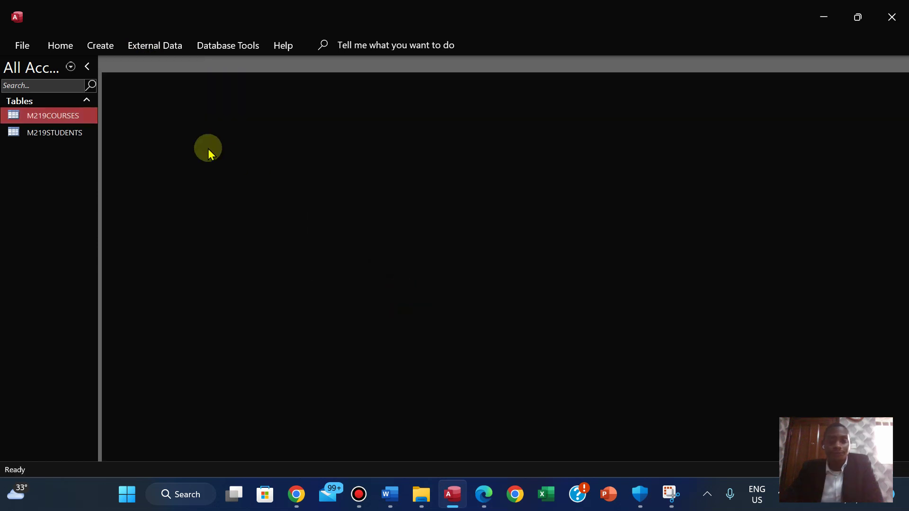
double_click(55, 116)
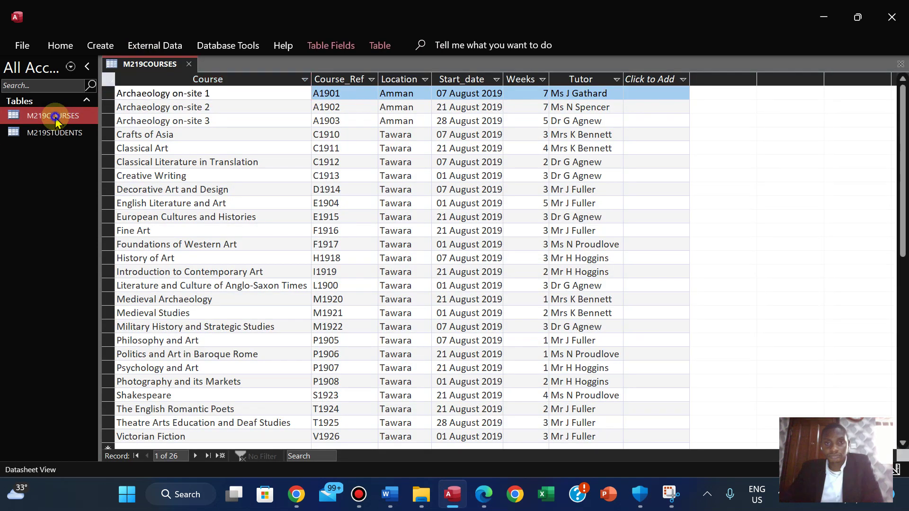
Close the M219COURSES table.
right_click(56, 117)
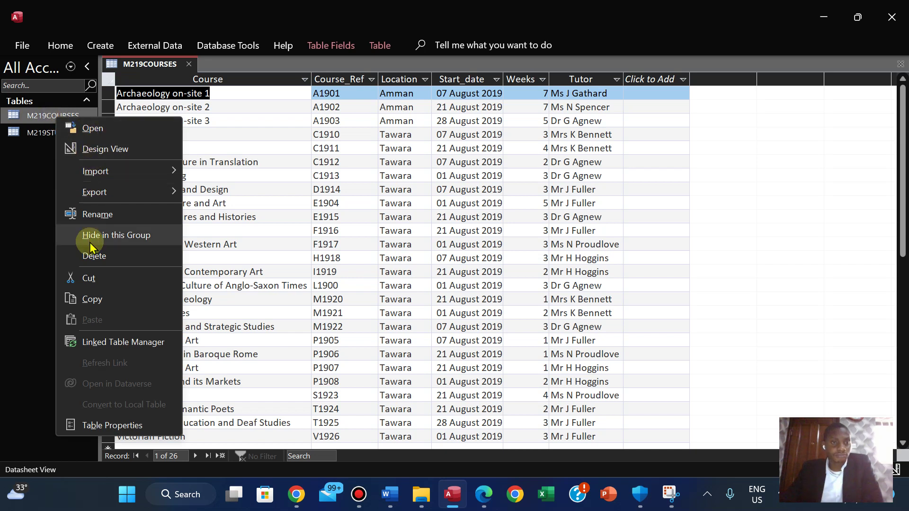
left_click(144, 70)
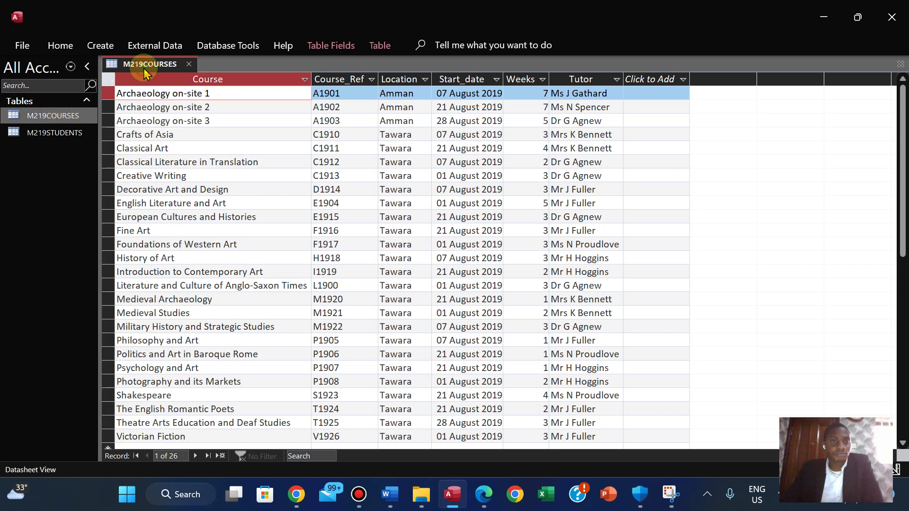
right_click(144, 72)
left_click(176, 101)
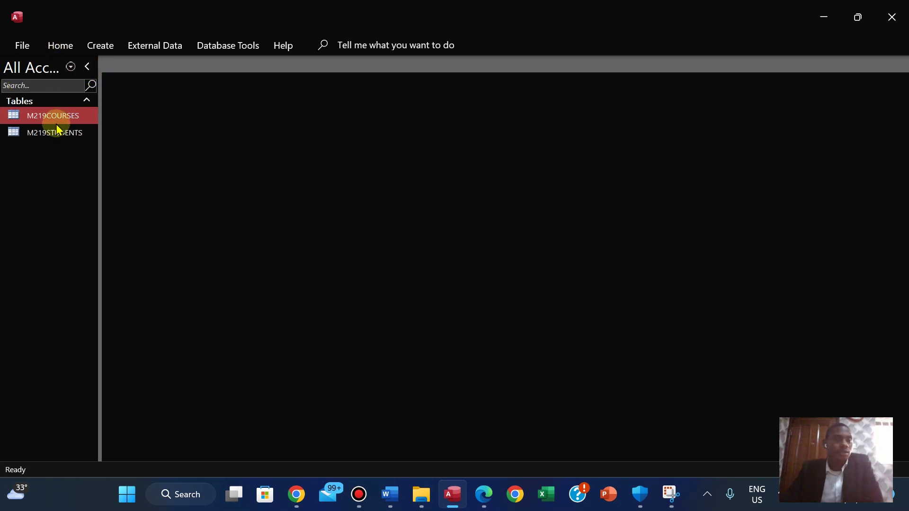
Start a form with the Form Wizard based on the M219STUDENTS table, including all of its fields.
left_click(100, 46)
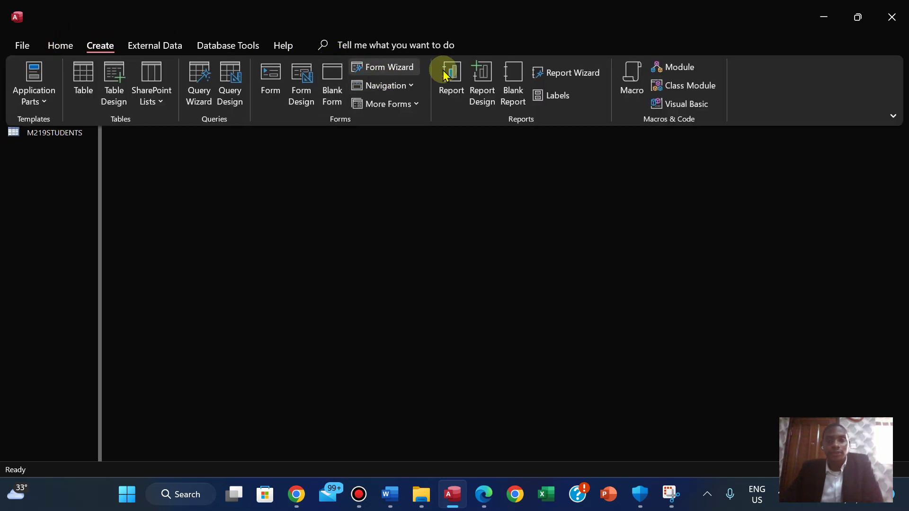
left_click(383, 67)
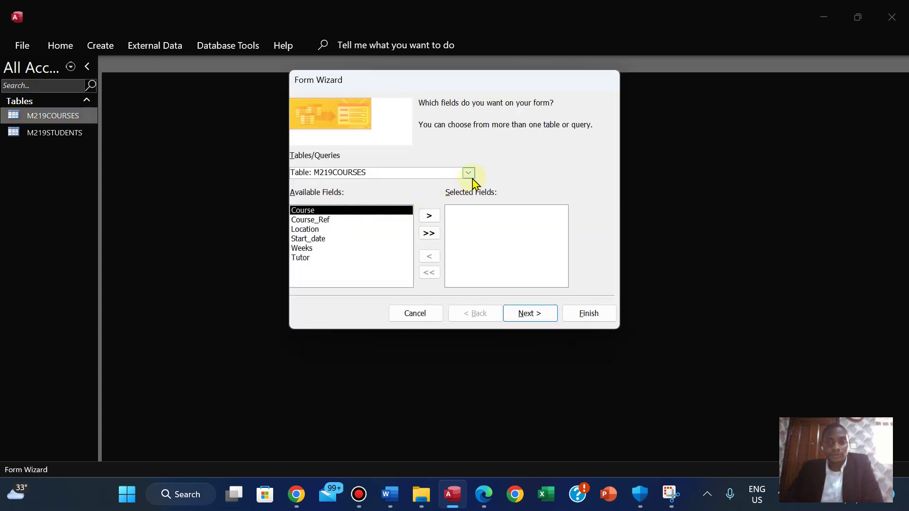
left_click(469, 174)
left_click(445, 194)
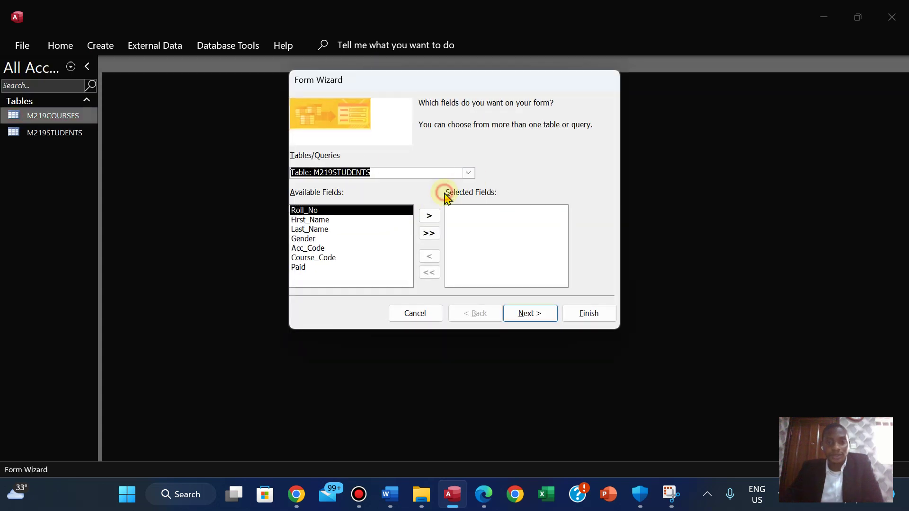
left_click(429, 234)
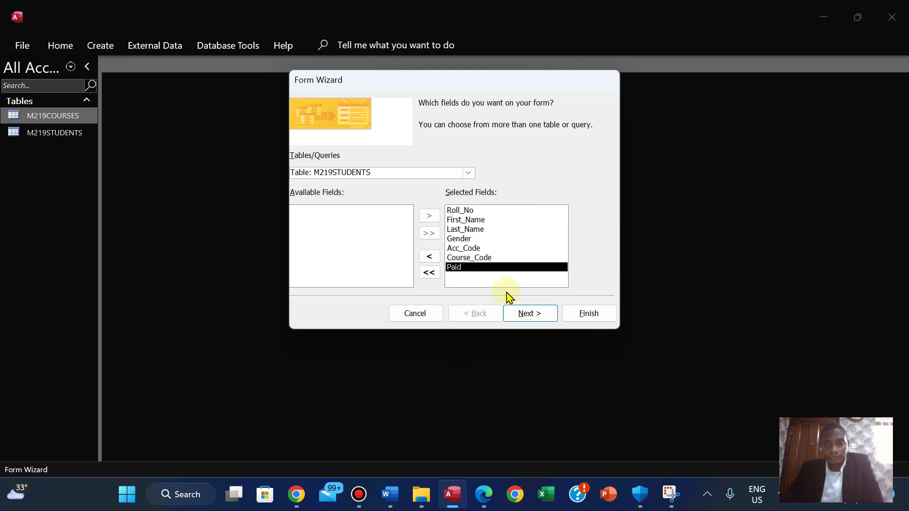
left_click(529, 317)
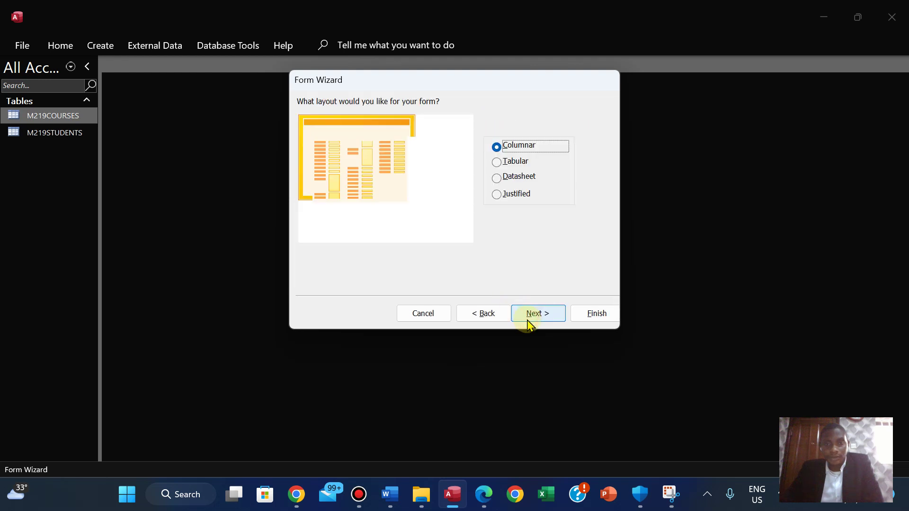
Check question 22's form requirements in the exam paper and accept the Columnar layout in the Form Wizard.
left_click(484, 500)
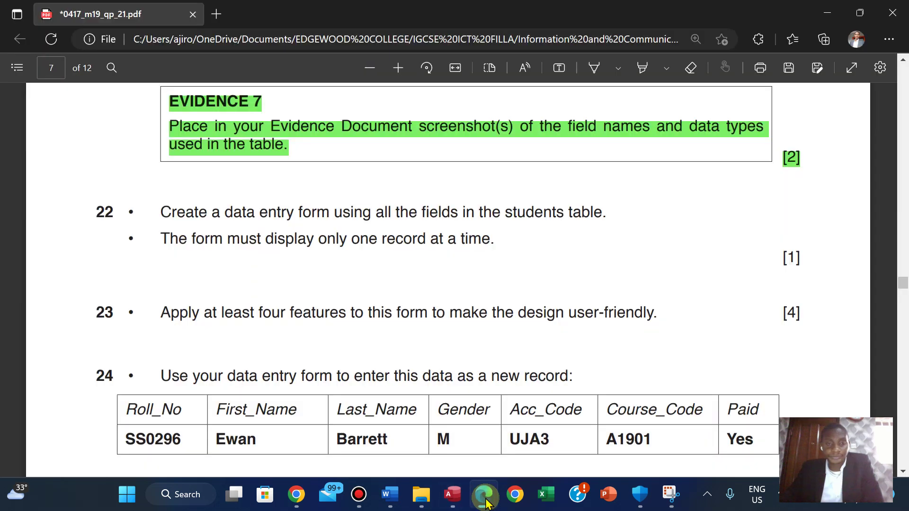
left_click(484, 500)
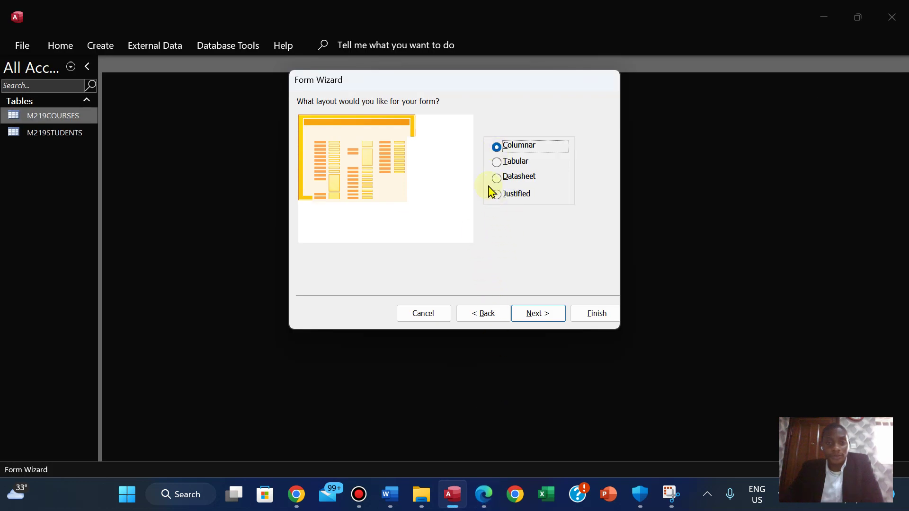
left_click(534, 317)
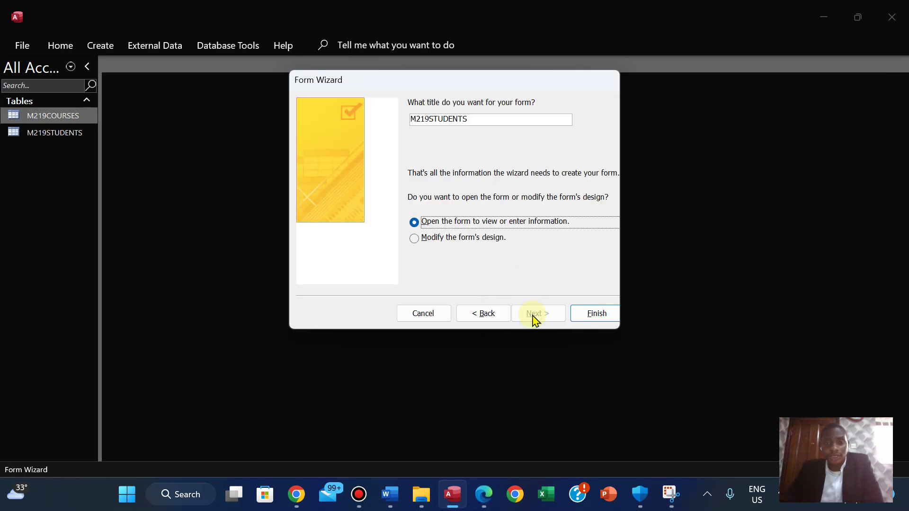
Recheck the exam paper's form instructions, title the form STUDENT DATA ENTRY FORM and finish the wizard so it opens for viewing.
left_click(483, 493)
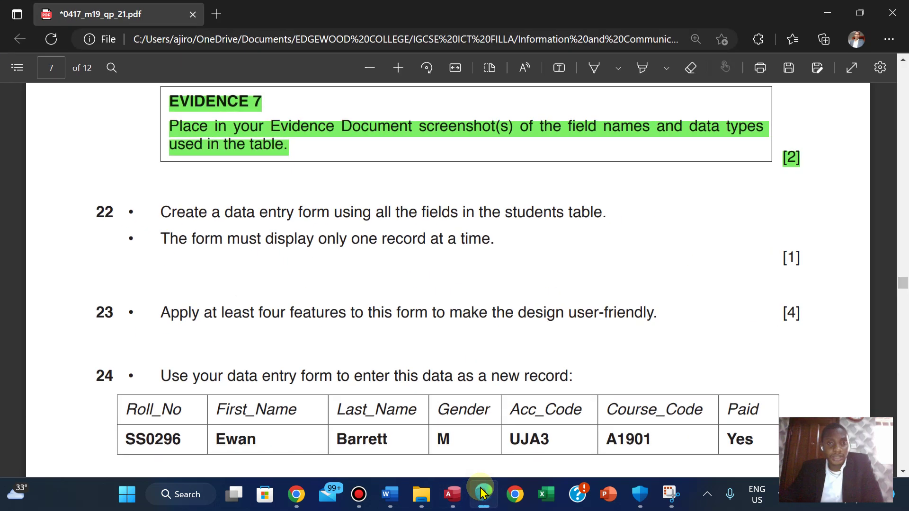
left_click(482, 494)
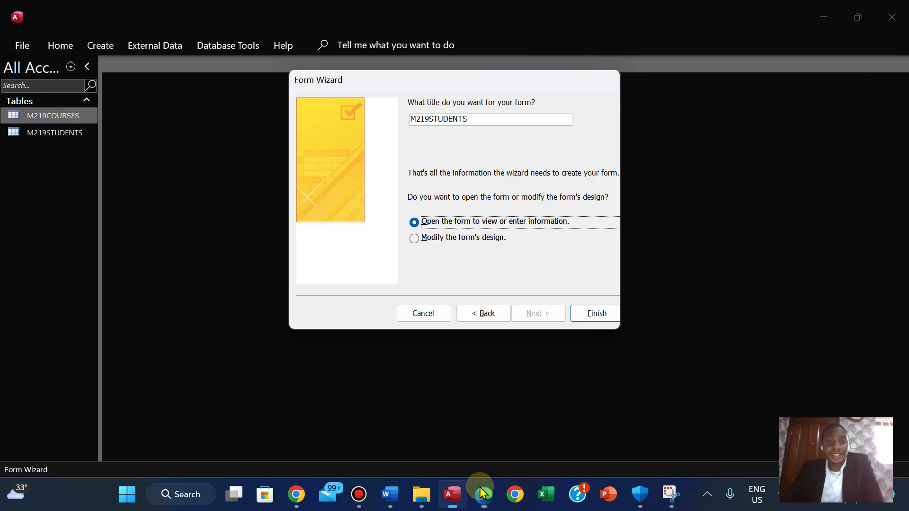
left_click_drag(469, 117, 391, 113)
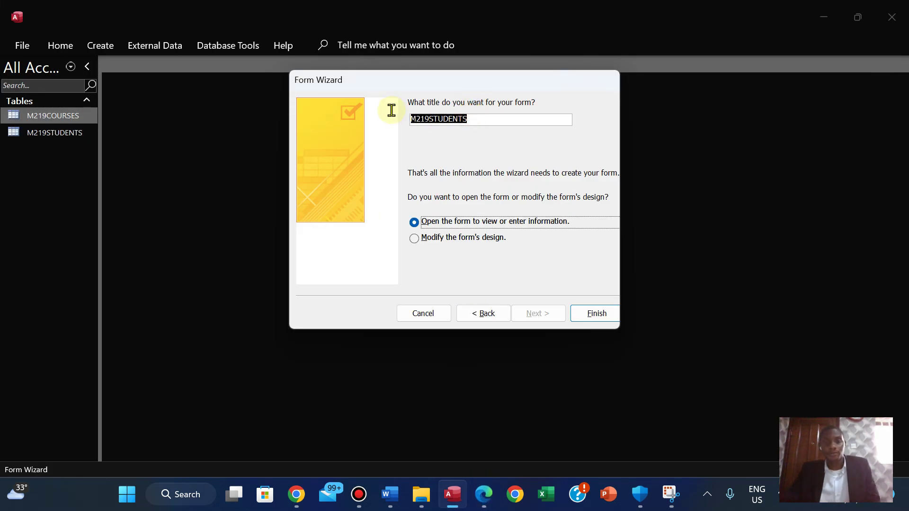
type("ST")
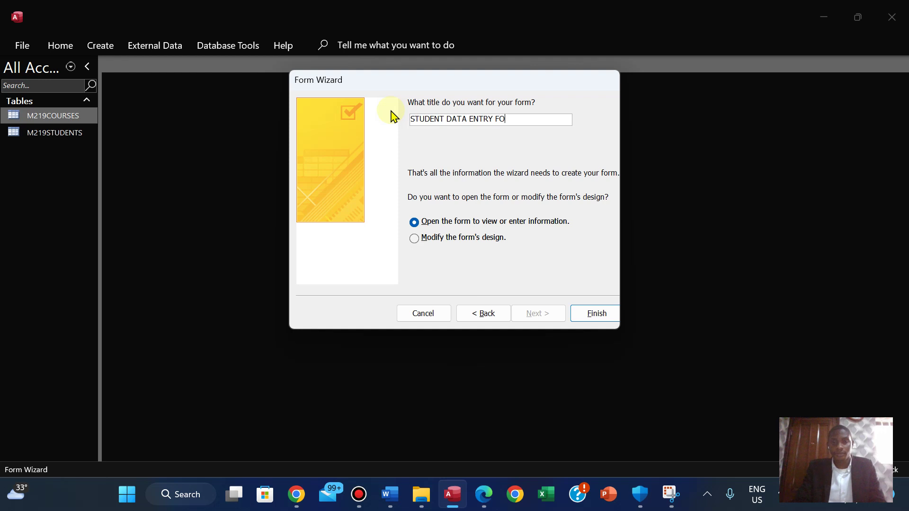
left_click(586, 314)
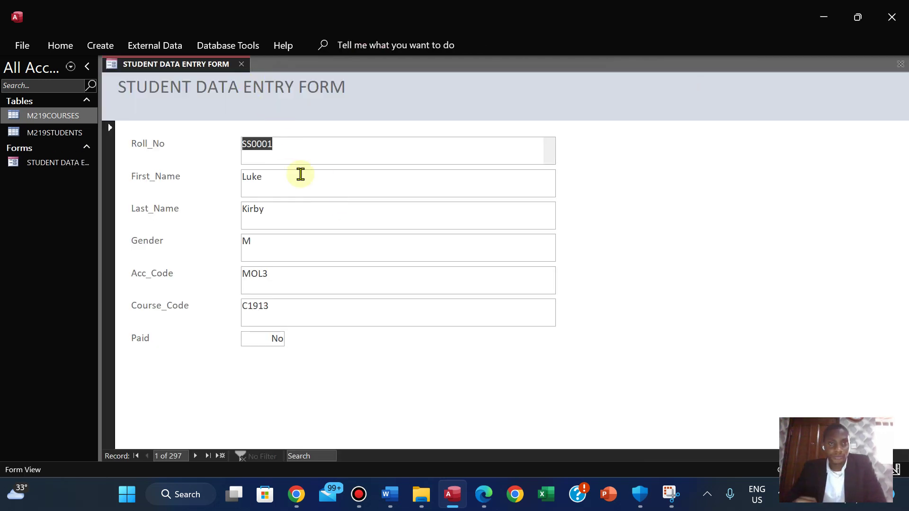
Switch to the exam paper in Edge and highlight question 22's instructions and mark in green.
left_click(484, 495)
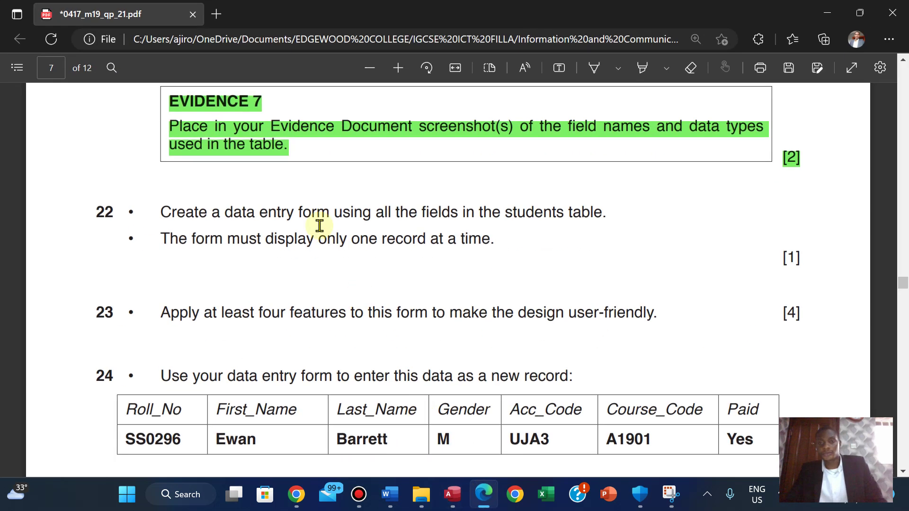
left_click_drag(157, 213, 799, 256)
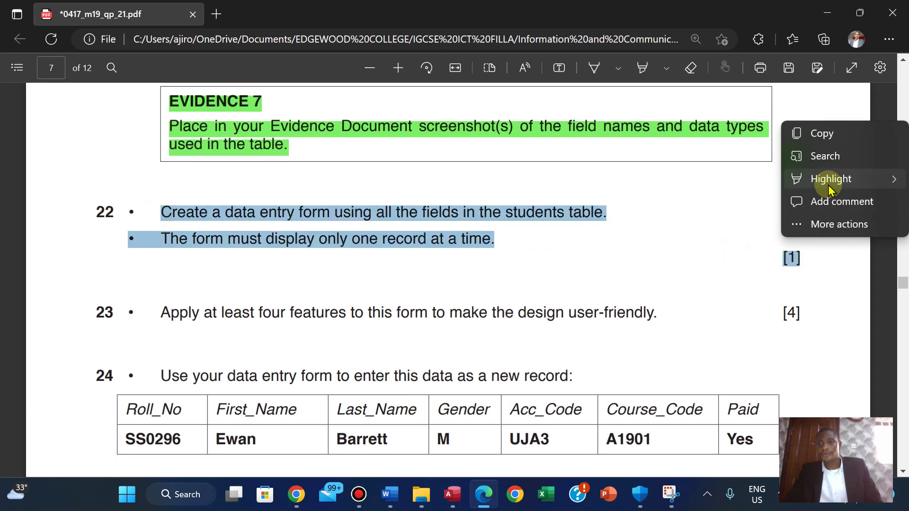
mouse_move(782, 178)
left_click(740, 204)
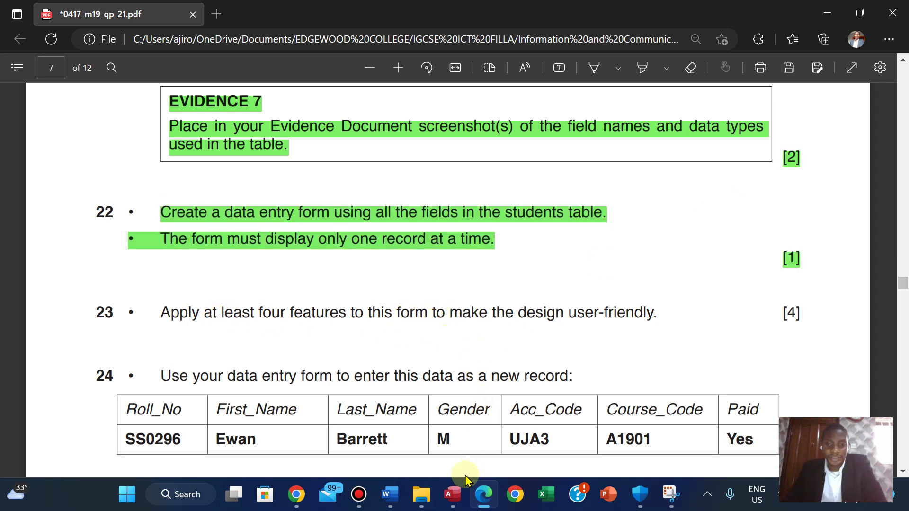
Switch to Access and open STUDENT DATA ENTRY FORM in Design View.
left_click(451, 495)
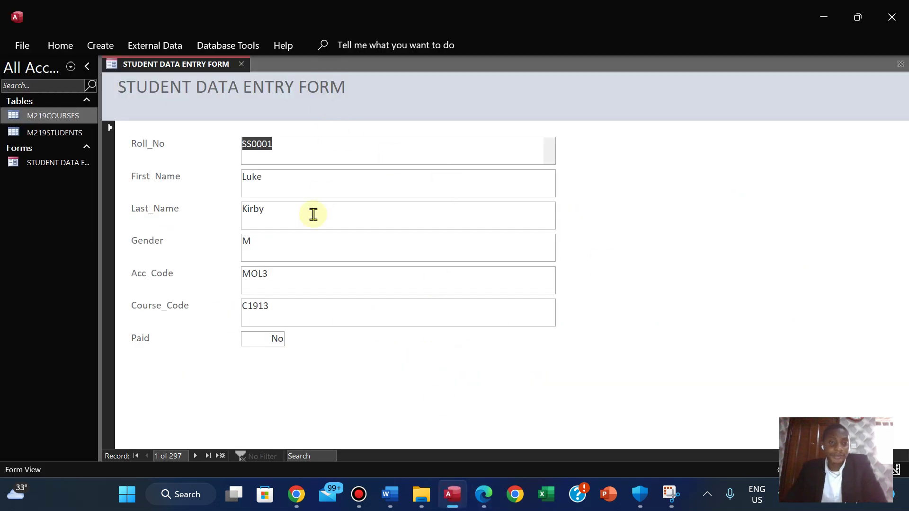
left_click(60, 46)
left_click(67, 97)
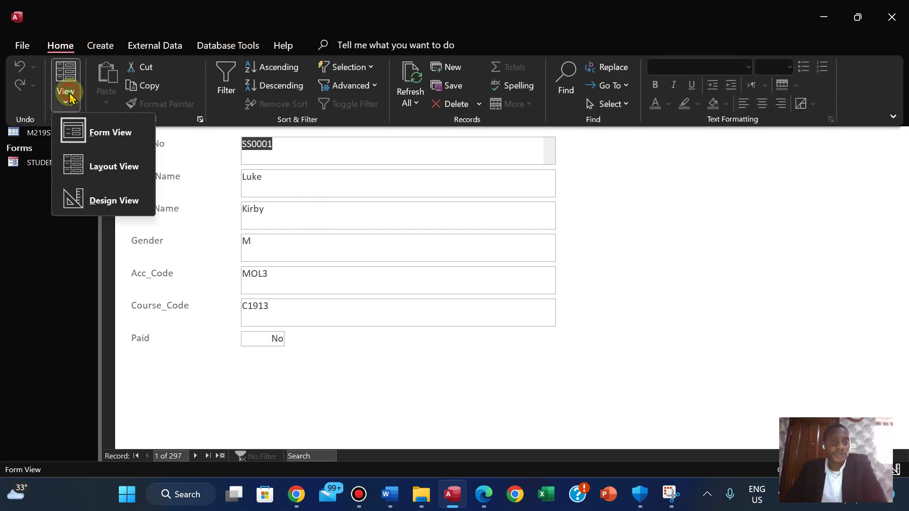
left_click(106, 204)
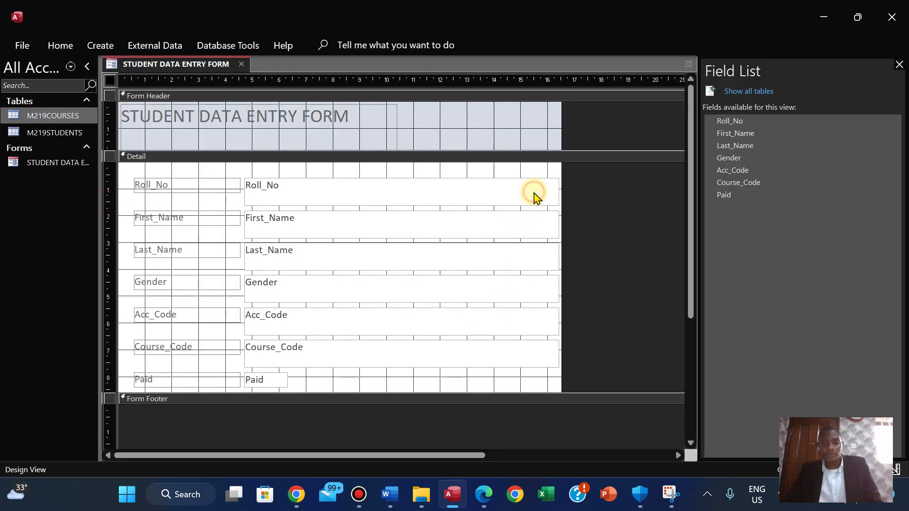
Narrow the Roll_No to Course_Code text boxes together, leaving out Paid, so their right edges sit at about 10 cm on the ruler.
left_click(457, 200)
left_click(475, 220)
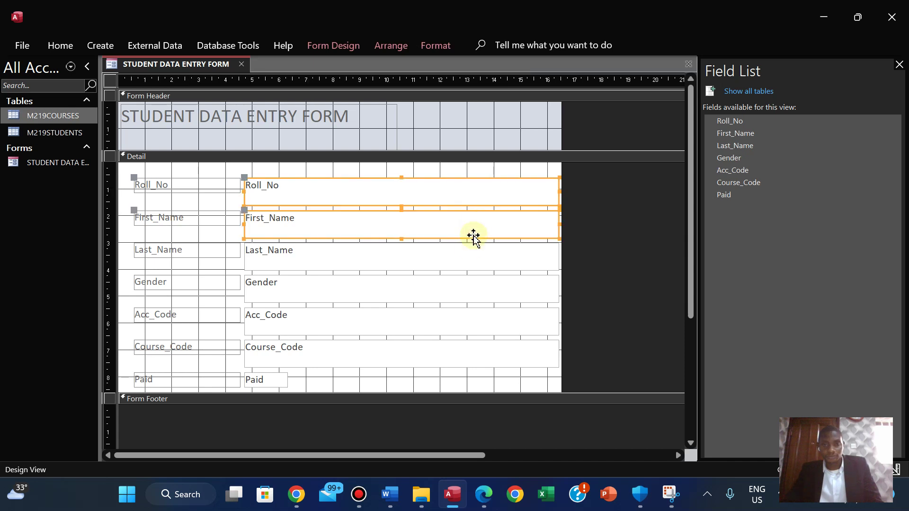
left_click(469, 258)
left_click(459, 284, "shift")
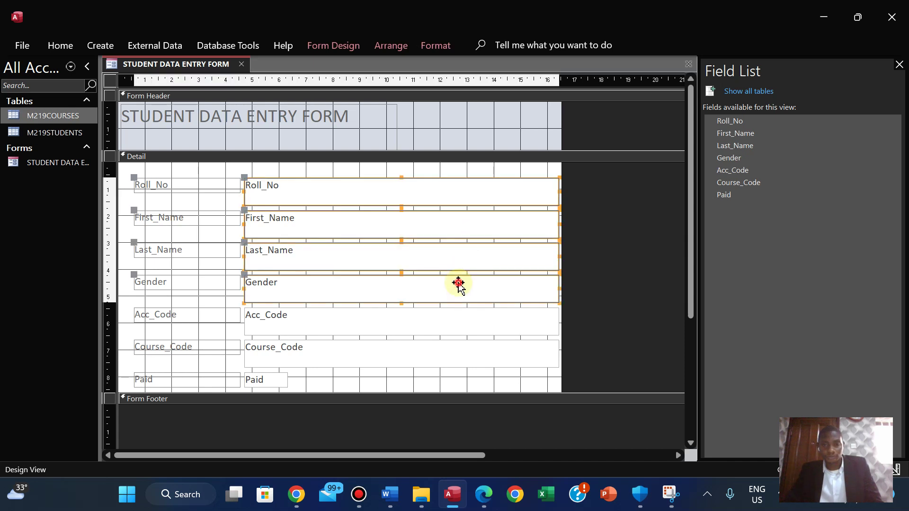
left_click(447, 316, "shift")
left_click(435, 349, "shift")
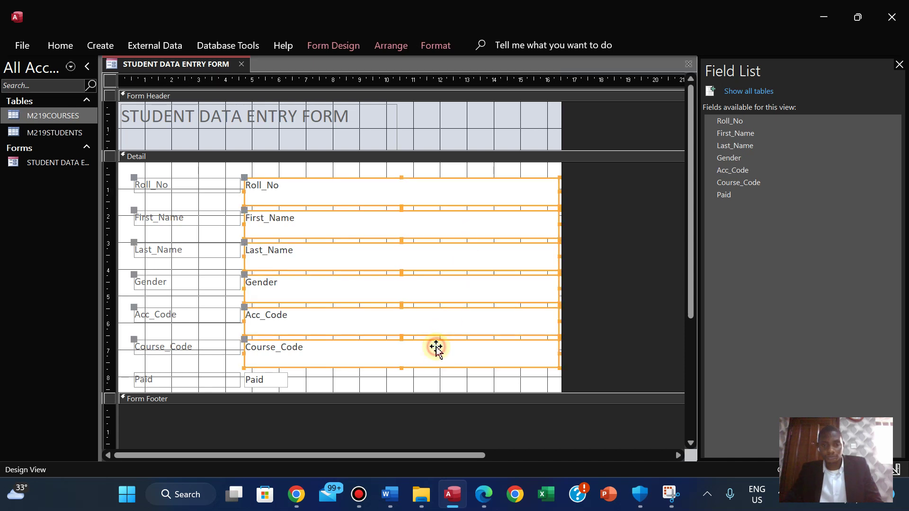
left_click(274, 384, "shift")
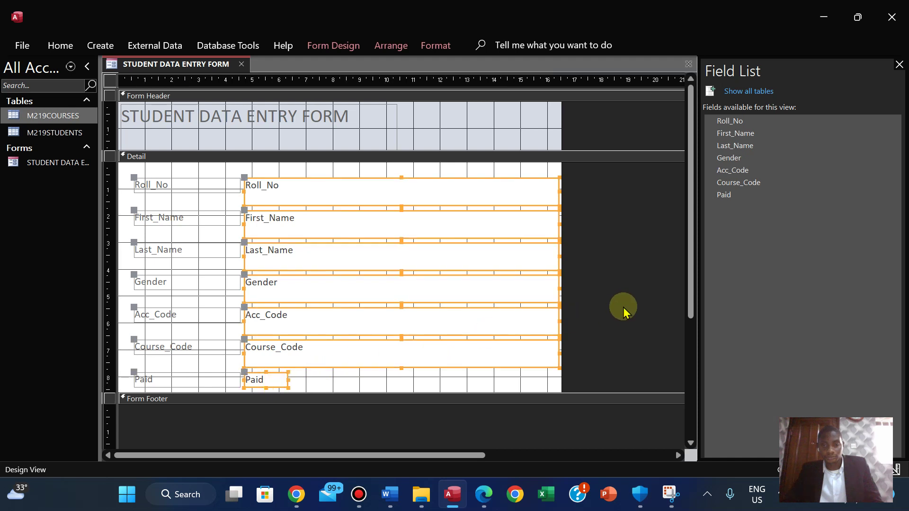
left_click_drag(691, 272, 695, 341)
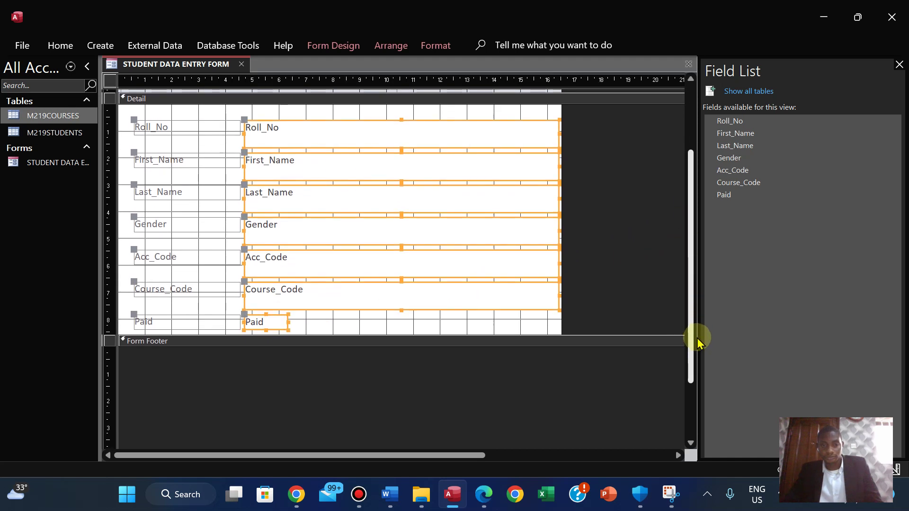
left_click(278, 325, "shift")
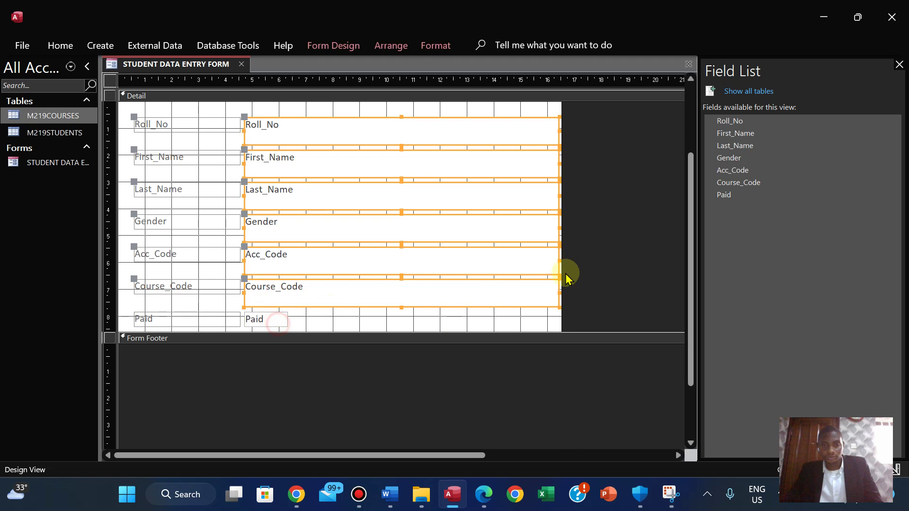
left_click_drag(560, 291, 388, 276)
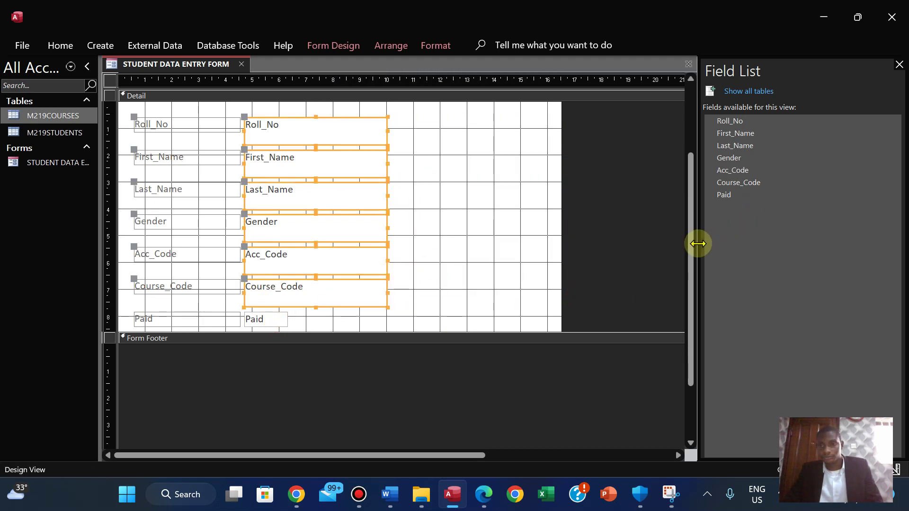
Fill the Form Header section's background with black.
left_click_drag(689, 251, 686, 172)
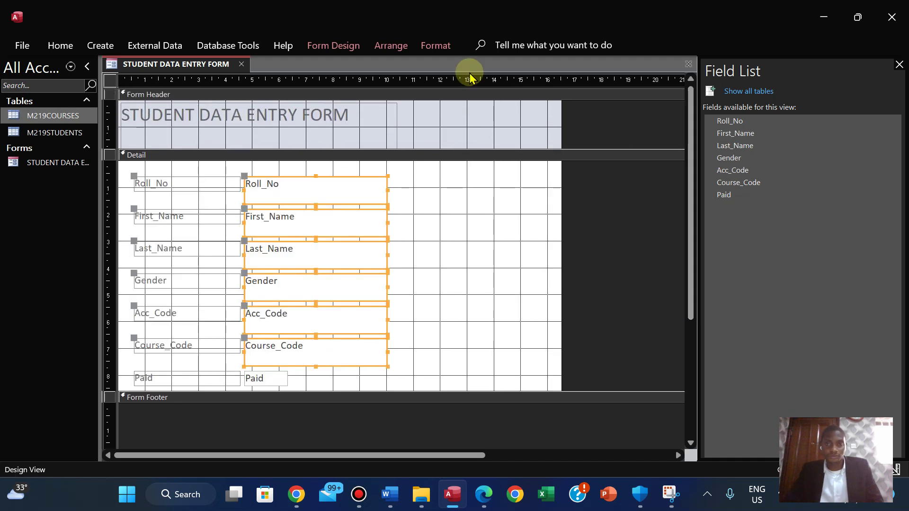
left_click(497, 120)
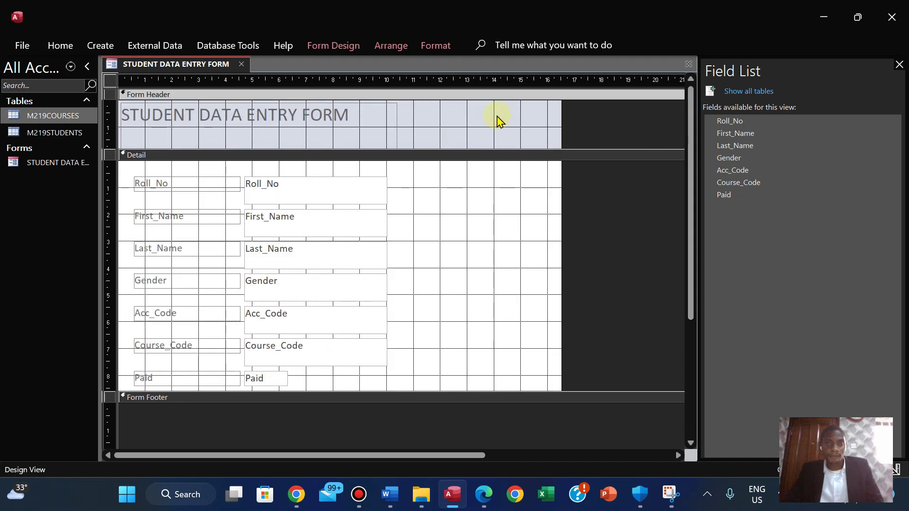
left_click(423, 47)
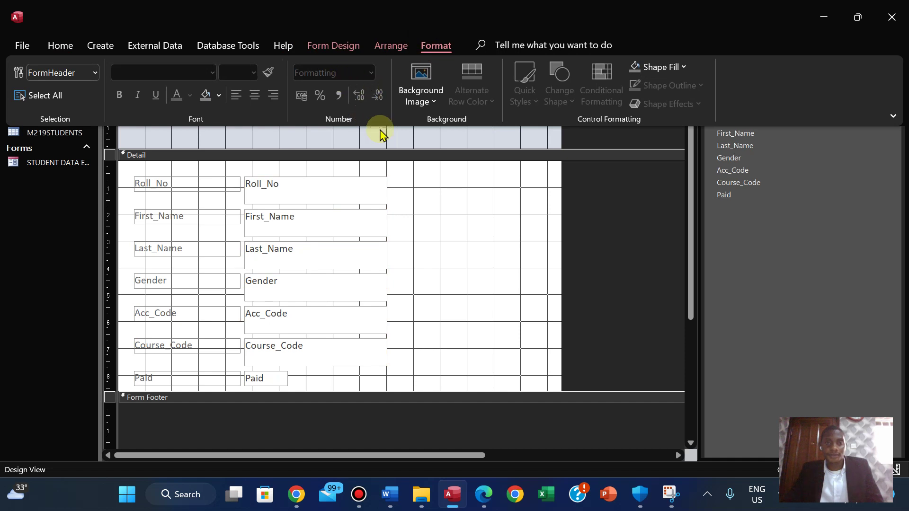
left_click(417, 137)
left_click(342, 44)
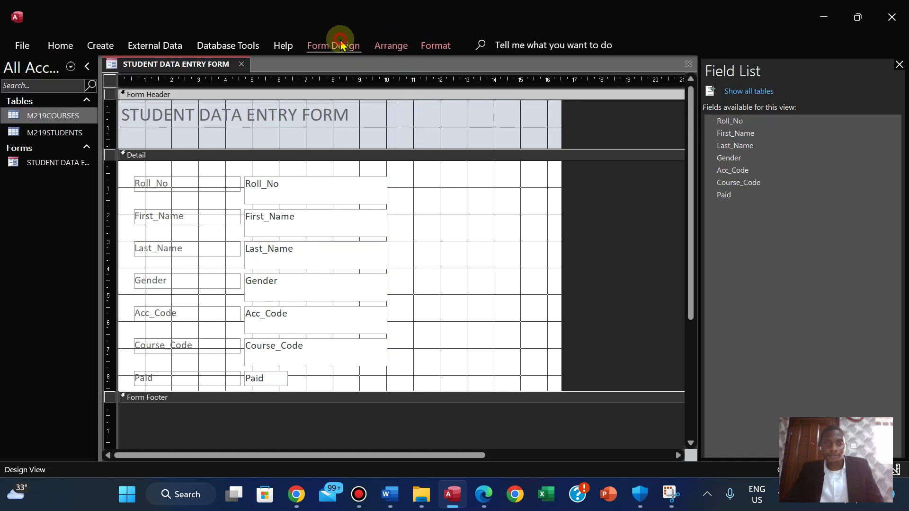
left_click(430, 49)
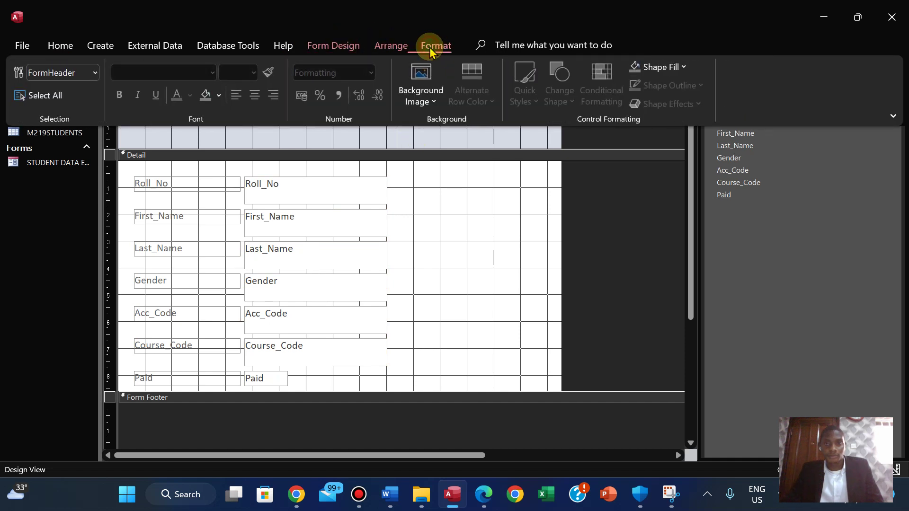
left_click(520, 139)
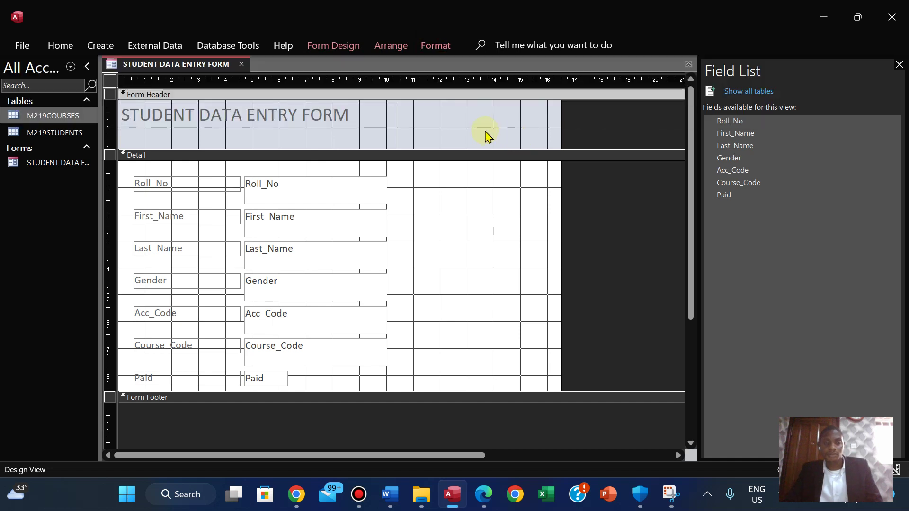
left_click(438, 46)
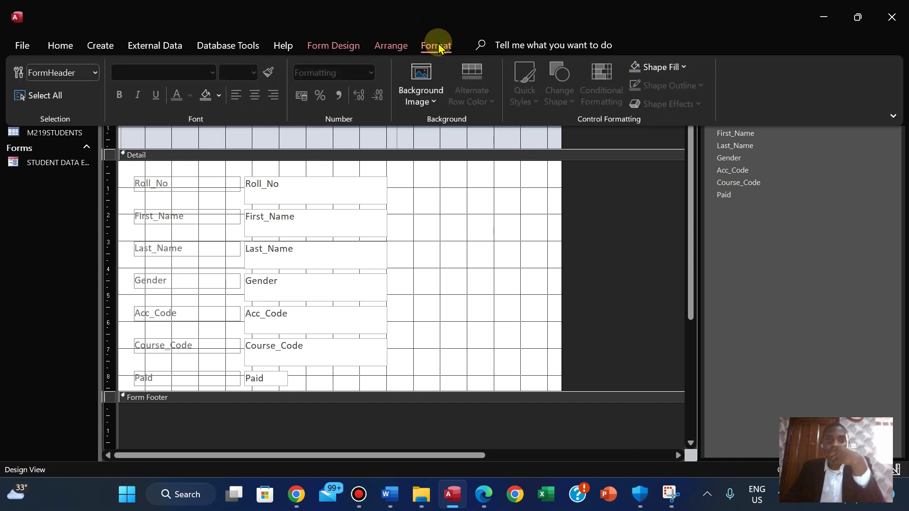
left_click(218, 95)
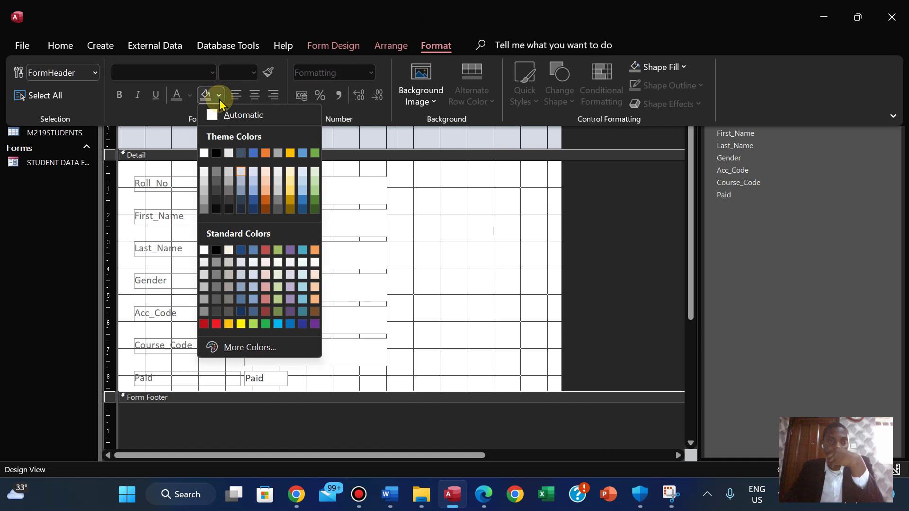
left_click(216, 153)
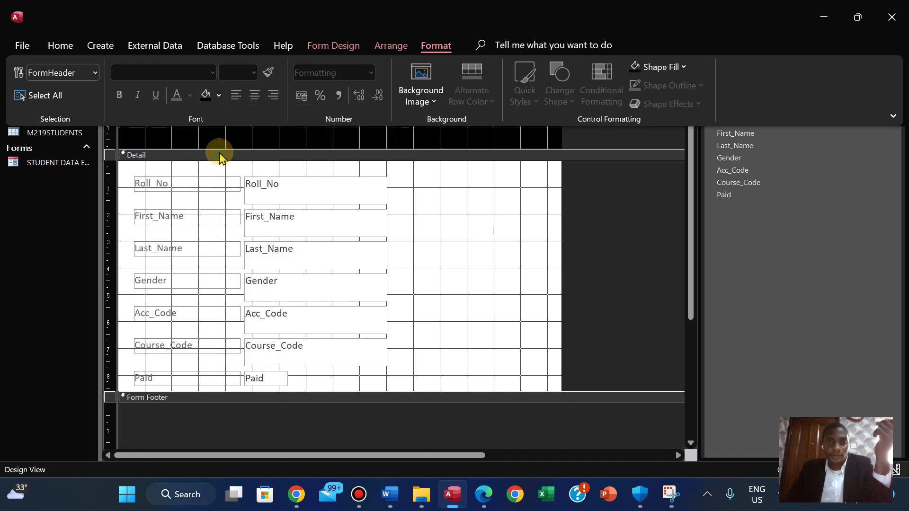
left_click(689, 166)
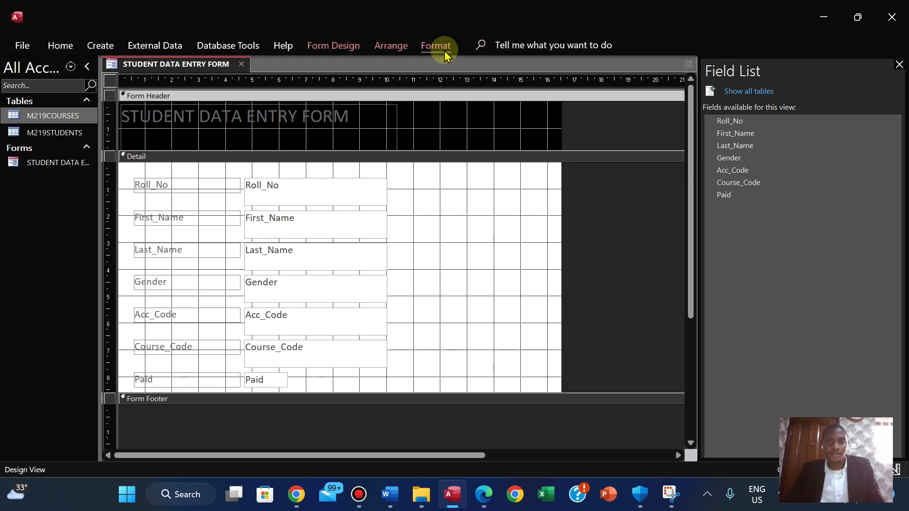
Format the STUDENT DATA ENTRY FORM title label in the header as white, bold, 28 pt text.
left_click(315, 119)
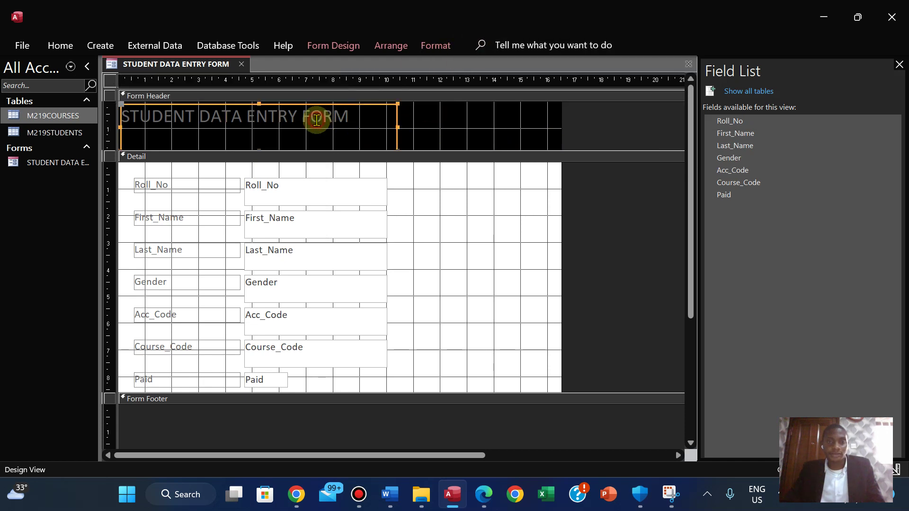
left_click(433, 45)
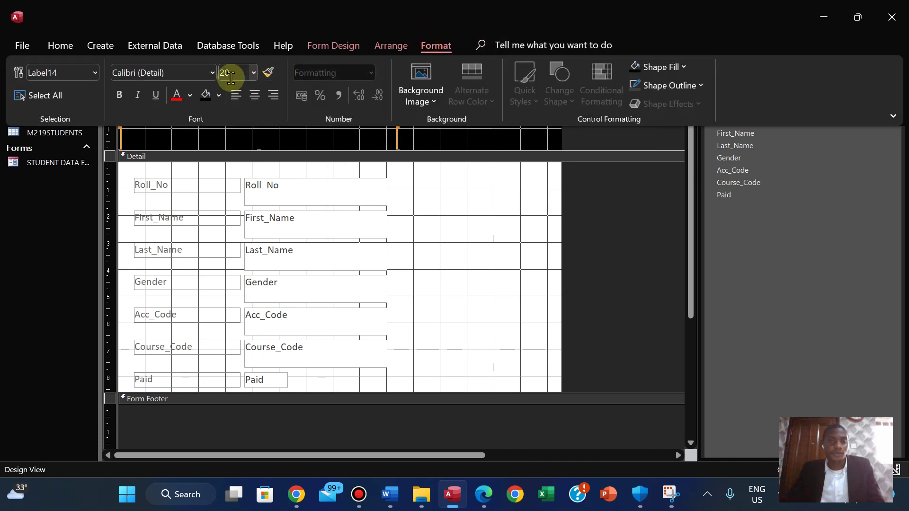
left_click(189, 96)
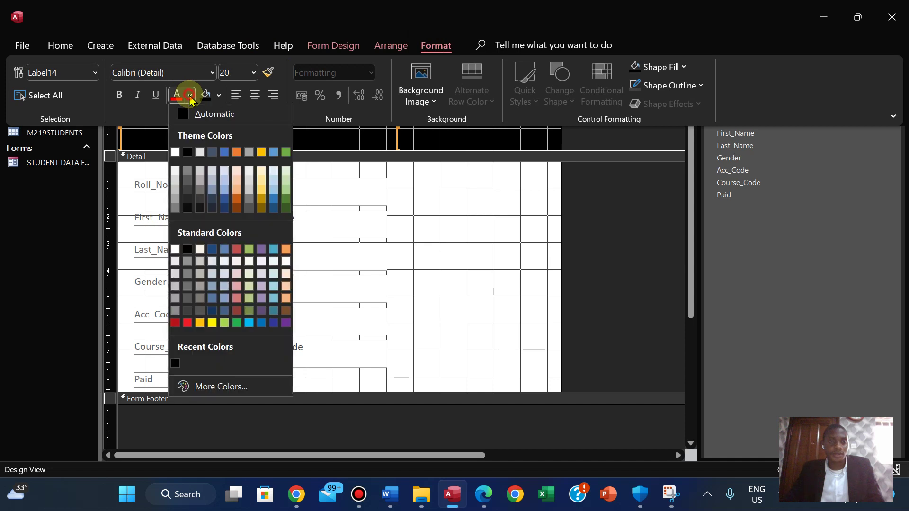
left_click(175, 153)
left_click(119, 95)
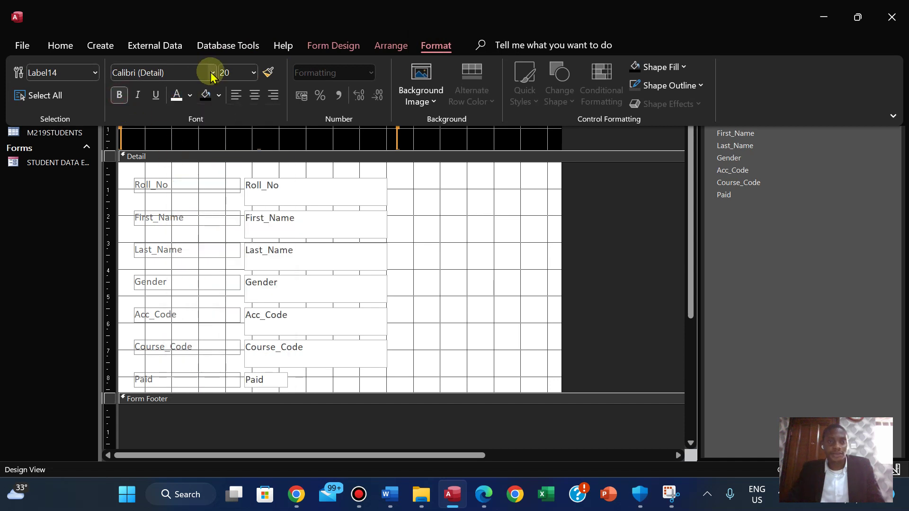
left_click(253, 73)
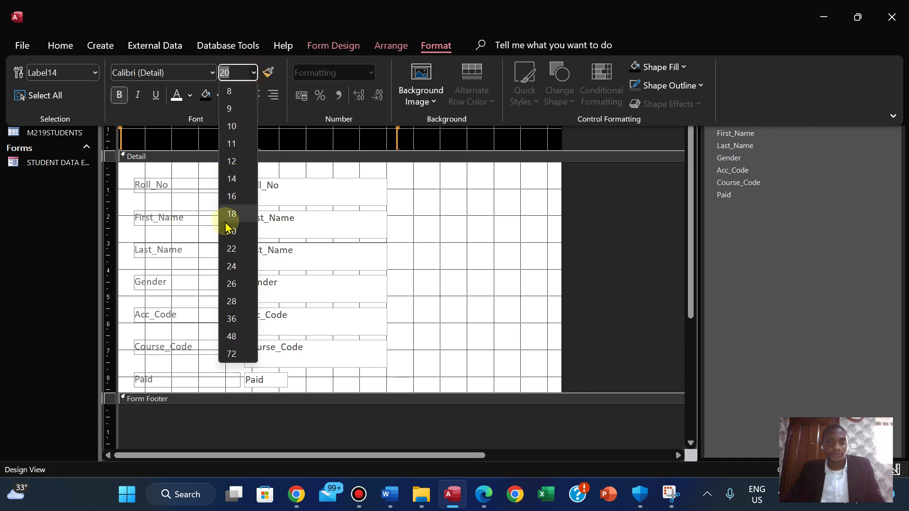
left_click(227, 306)
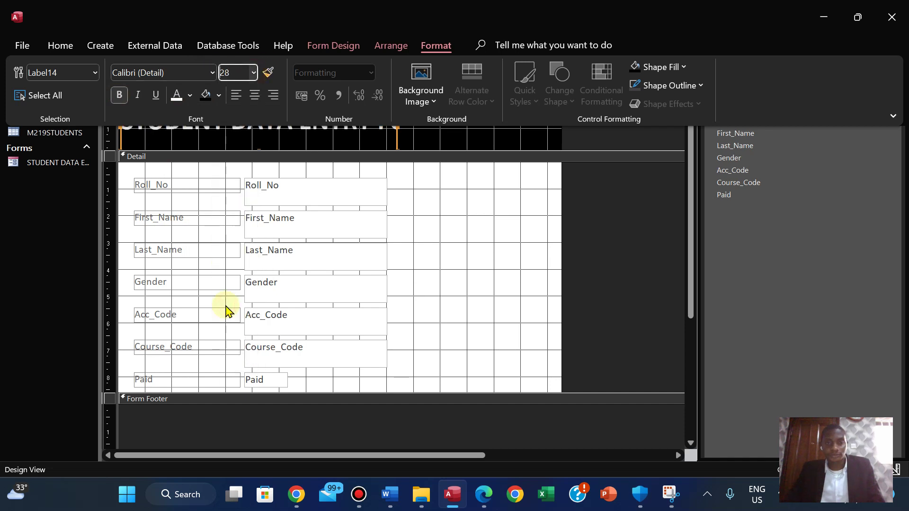
Widen the title label so the full title fits, with its right edge at about 12.5 cm on the ruler.
left_click(686, 194)
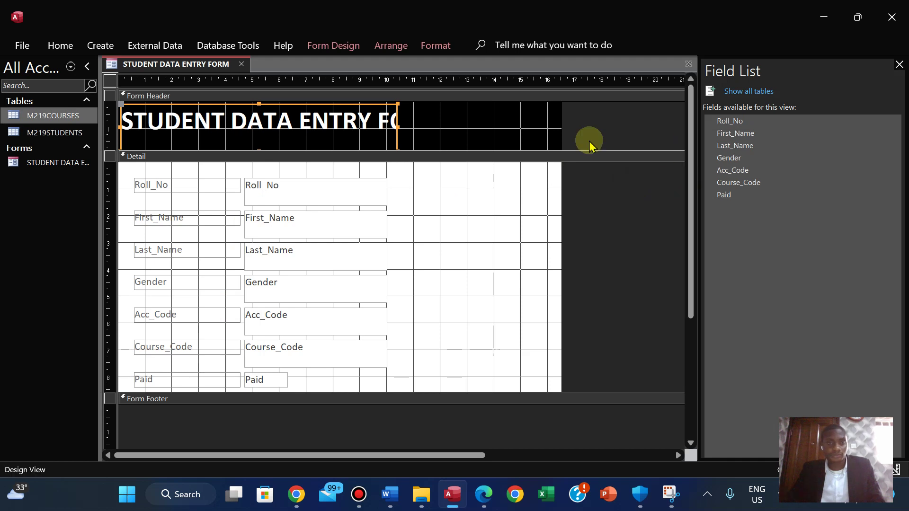
left_click_drag(398, 128, 457, 130)
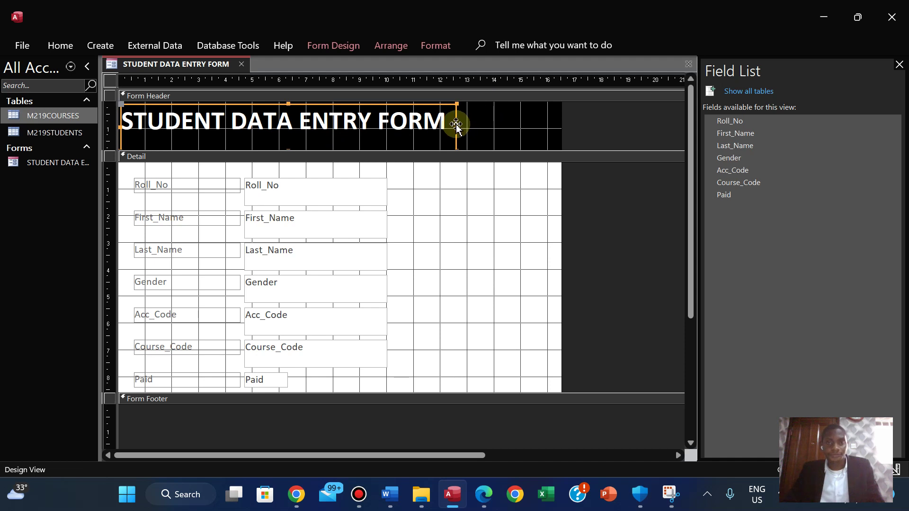
left_click_drag(456, 124, 452, 124)
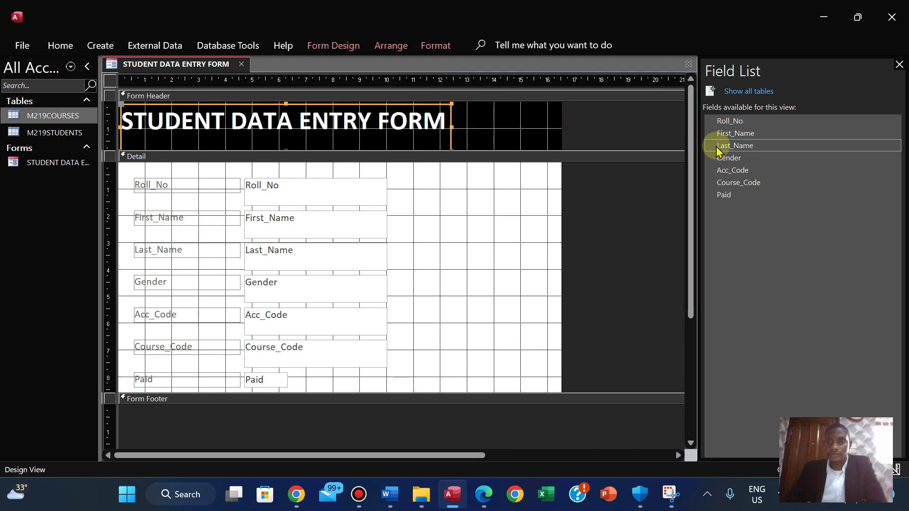
Add a command button about 2 cm wide beside the First_Name box, using the Add New Record operation and the text Add Record.
mouse_move(692, 180)
left_mouse_down()
mouse_move(687, 198)
mouse_move(686, 190)
left_mouse_up()
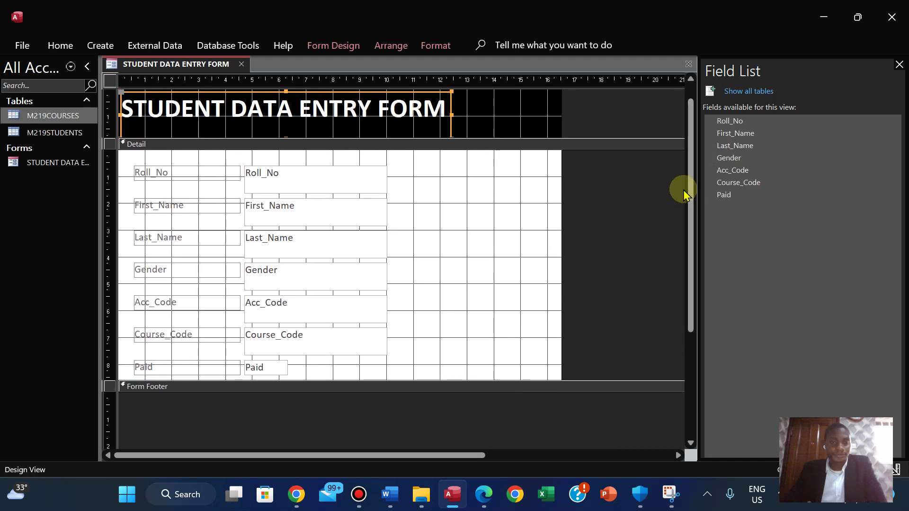
left_click_drag(690, 138, 690, 131)
left_click(334, 46)
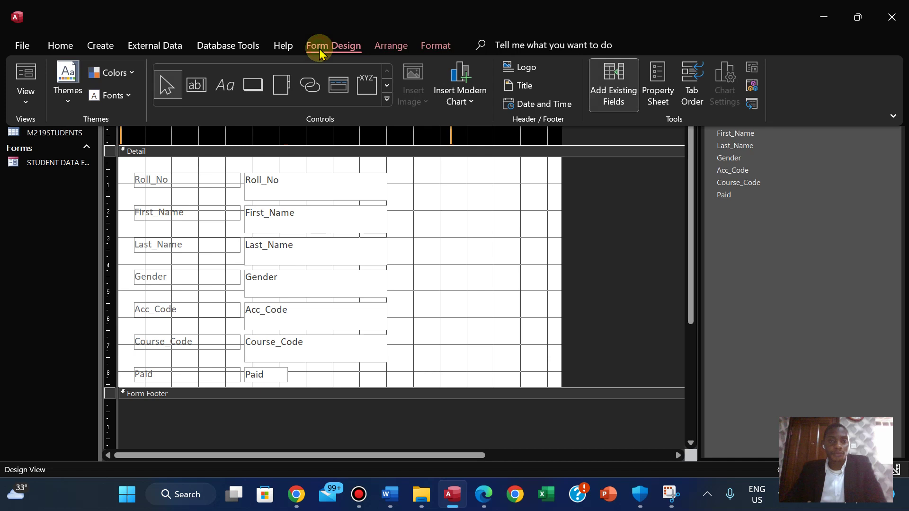
left_click(253, 100)
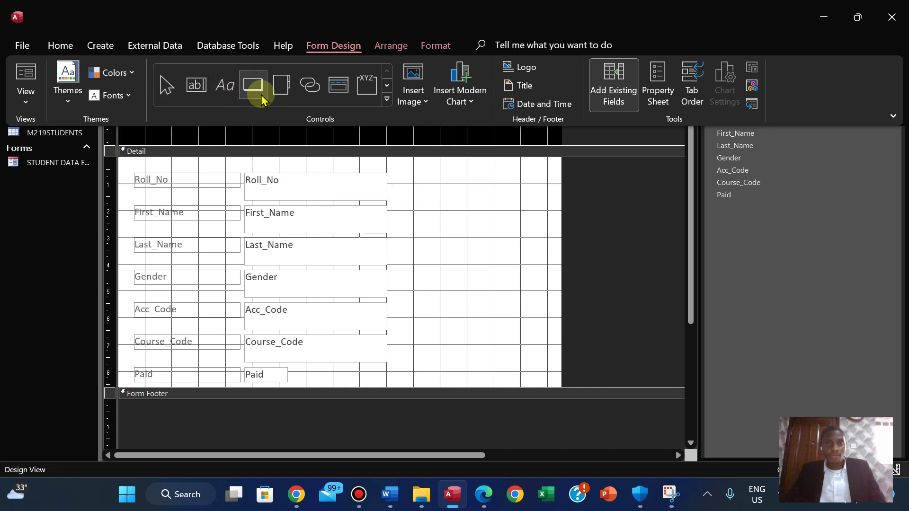
left_click(412, 200)
mouse_move(420, 202)
left_mouse_down()
mouse_move(482, 222)
mouse_move(471, 223)
left_mouse_up()
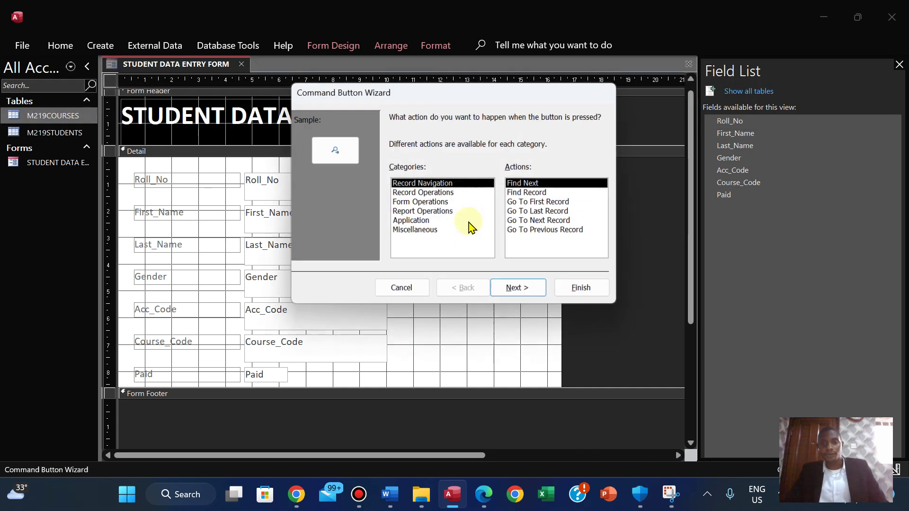
left_click(430, 194)
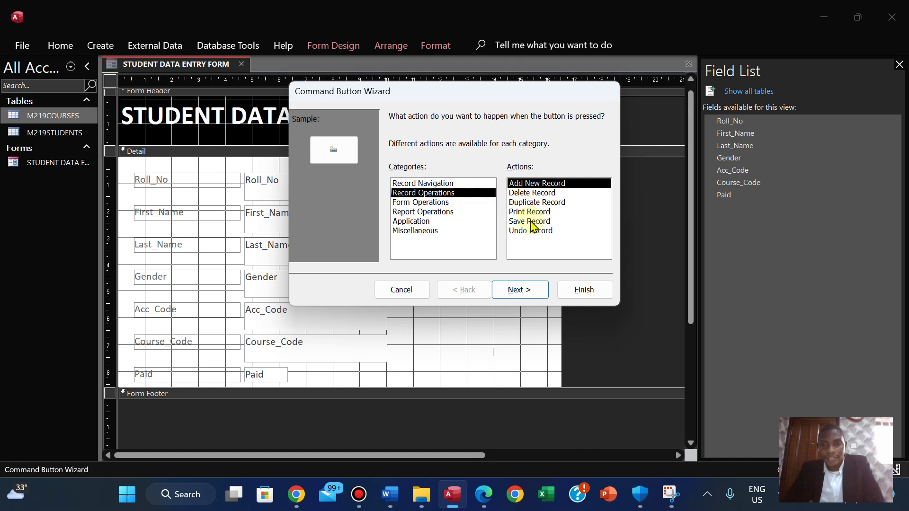
left_click(520, 289)
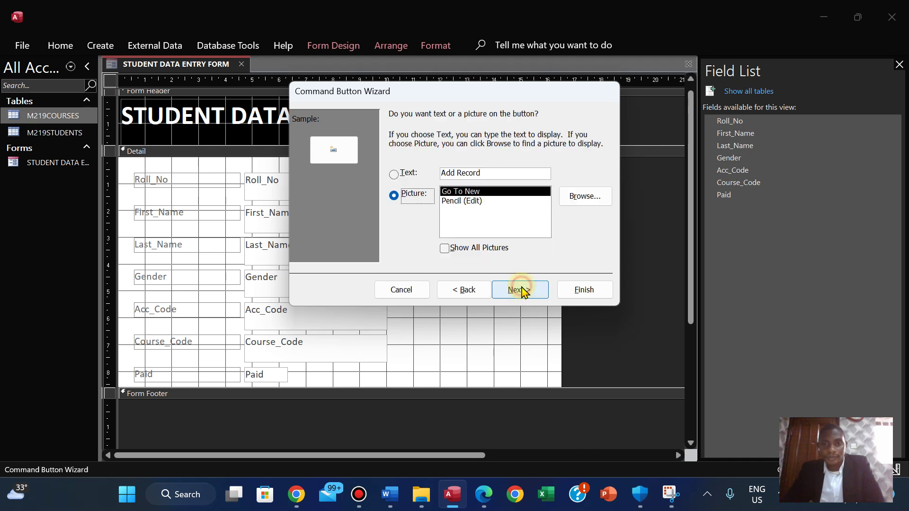
left_click(392, 174)
left_click(526, 291)
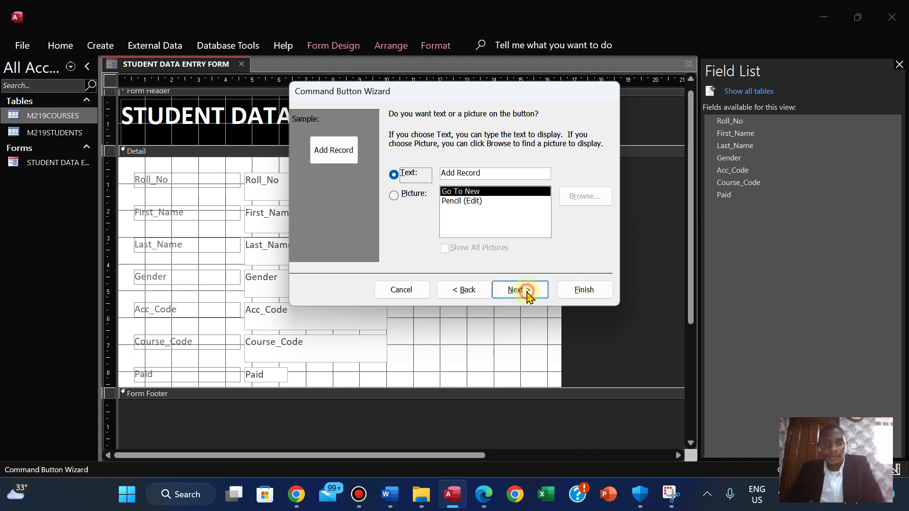
left_click(578, 291)
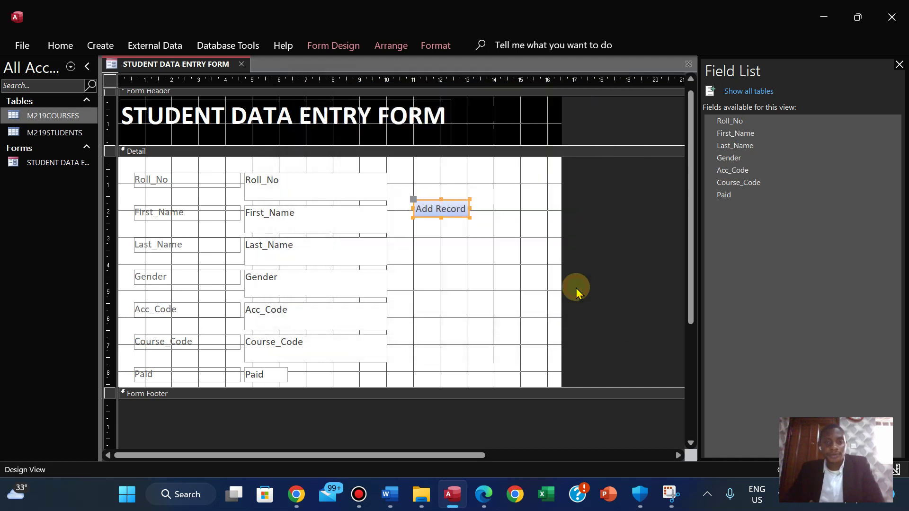
Give the Add Record button a rounded rectangle shape and a red fill.
left_click(434, 46)
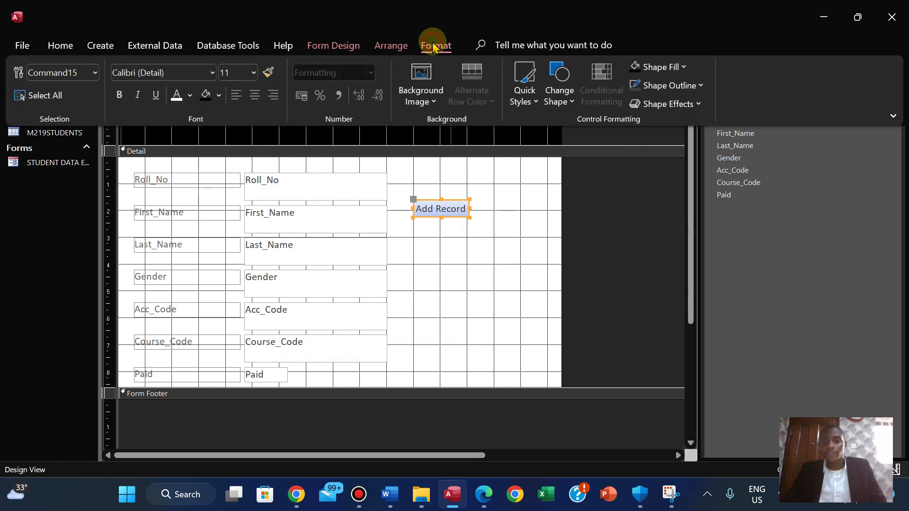
left_click(571, 102)
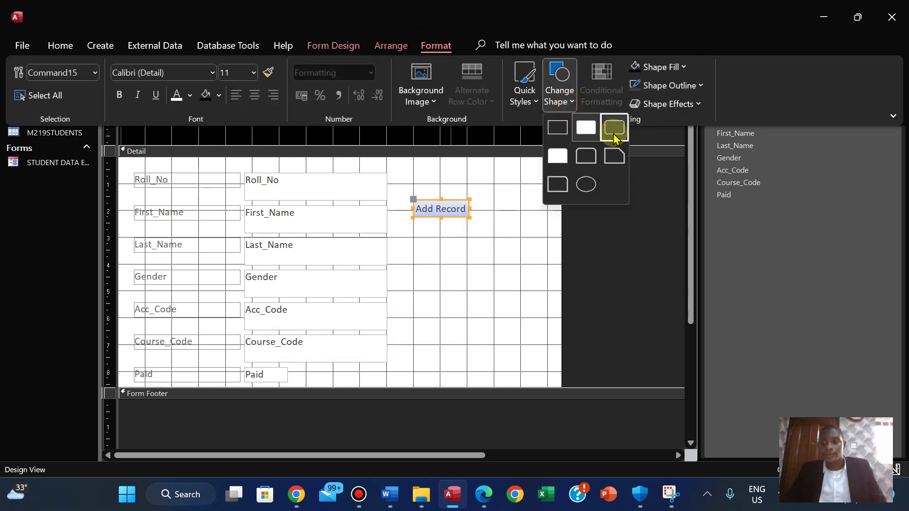
left_click(616, 127)
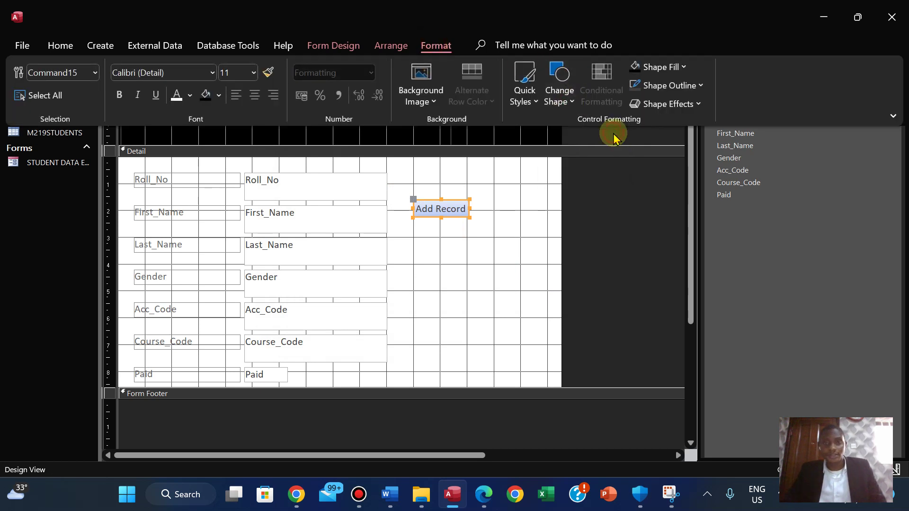
left_click(219, 96)
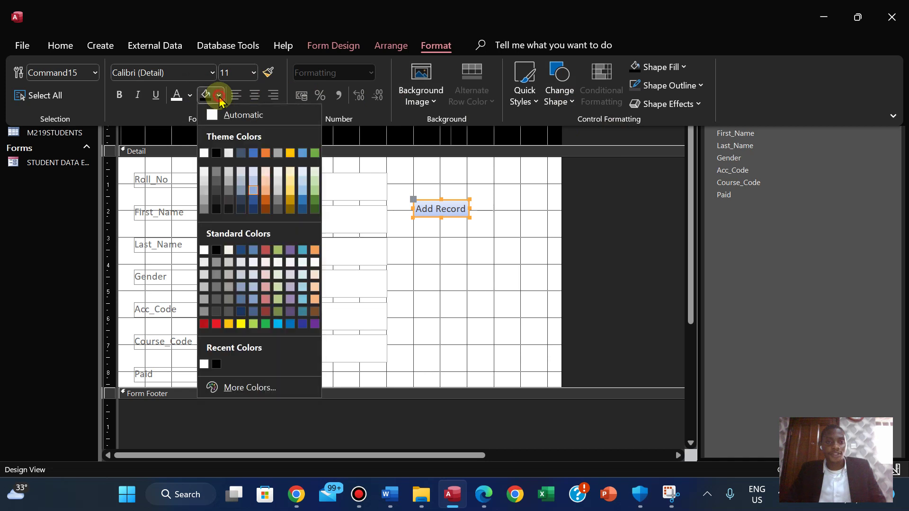
left_click(216, 324)
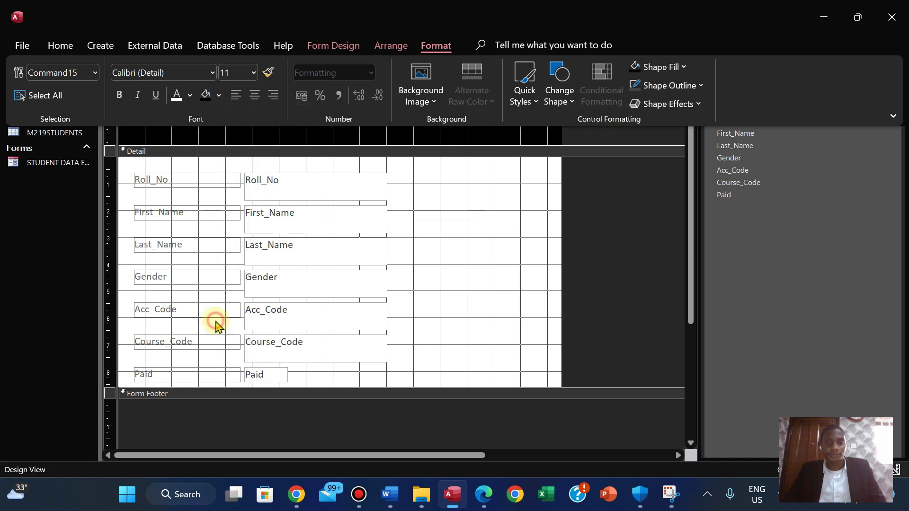
Make the Add Record button's text white, bold and 14 pt.
left_click(178, 97)
left_click(121, 96)
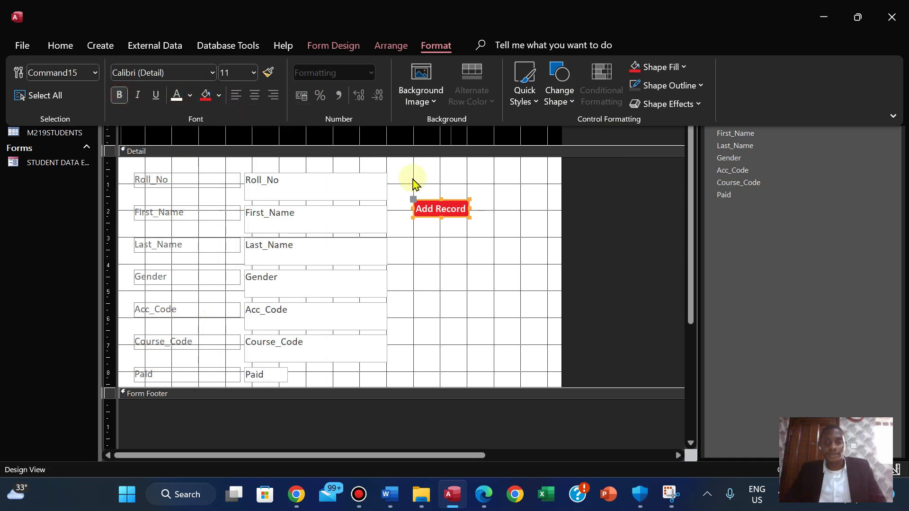
left_click(255, 74)
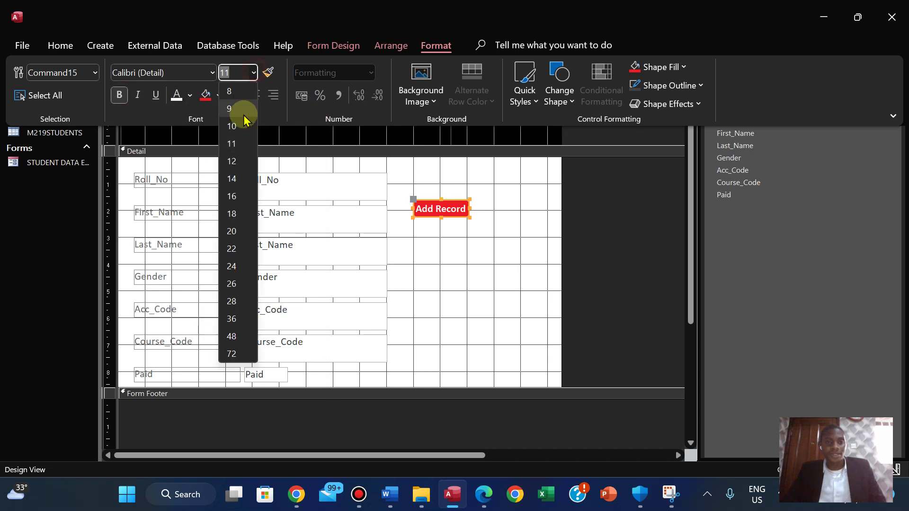
left_click(229, 179)
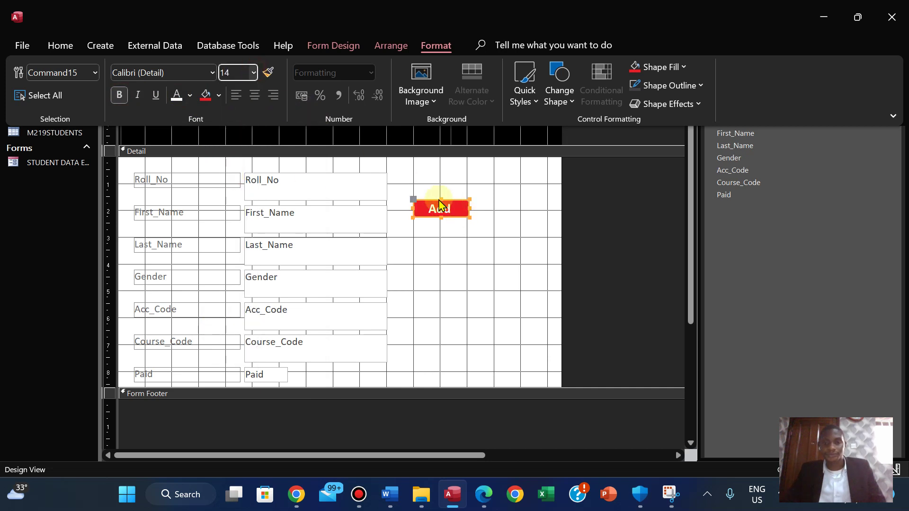
Move the Add Record button up slightly and widen it to about 2.5 cm so its full text fits.
left_click(448, 199)
left_click_drag(449, 197, 482, 195)
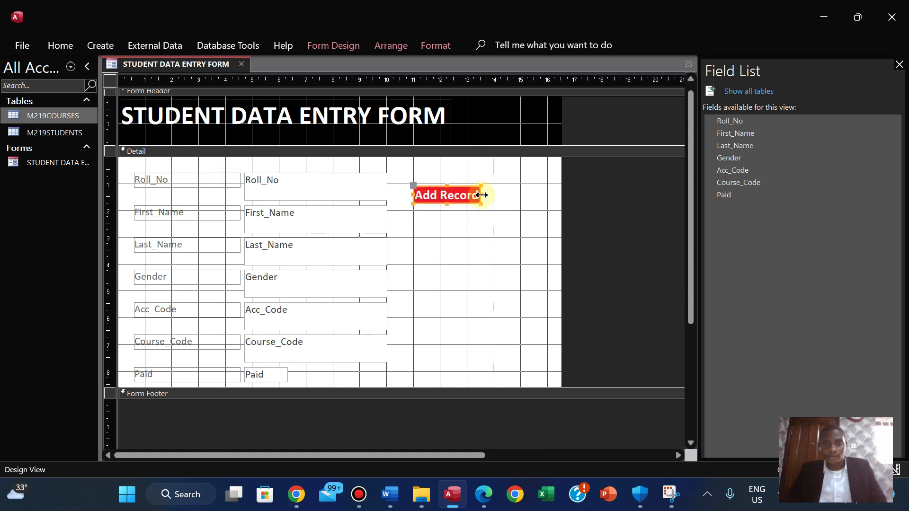
left_click(447, 219)
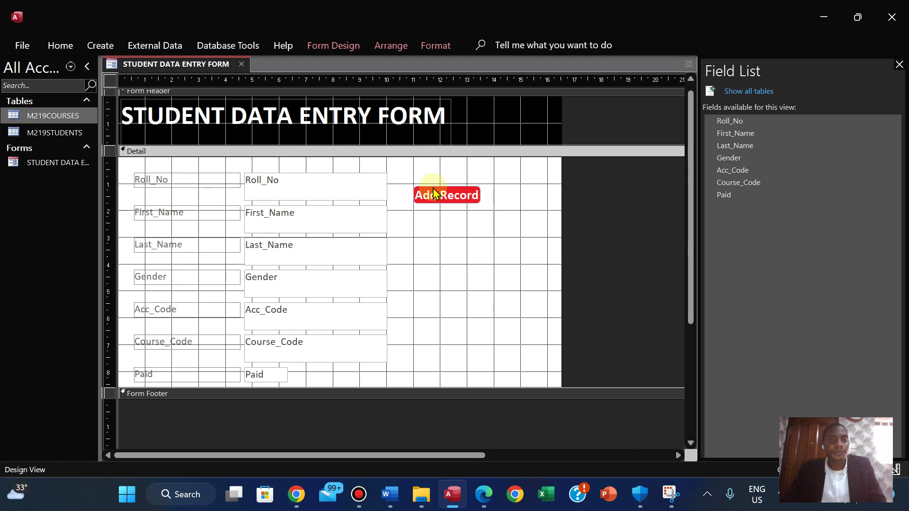
Add a command button about 2.5 cm wide below Add Record, using the Delete Record operation and the text Delete Record.
left_click(346, 46)
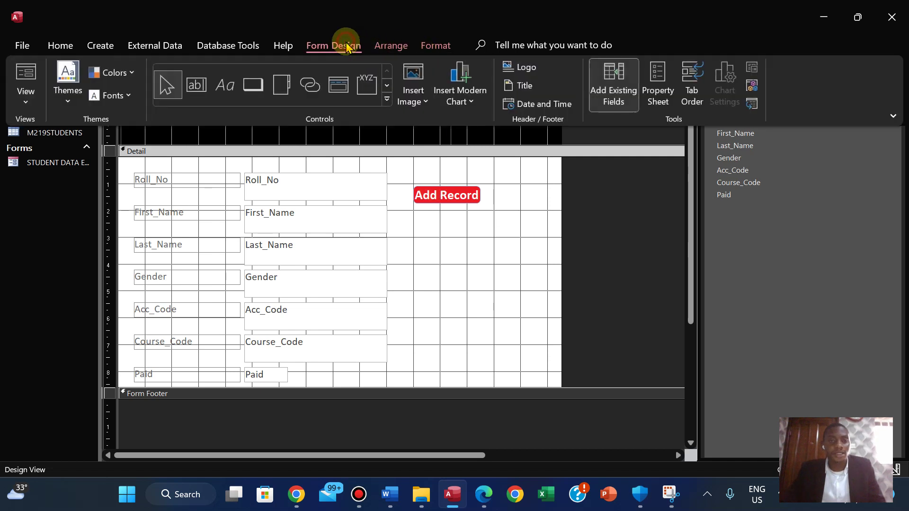
left_click(253, 85)
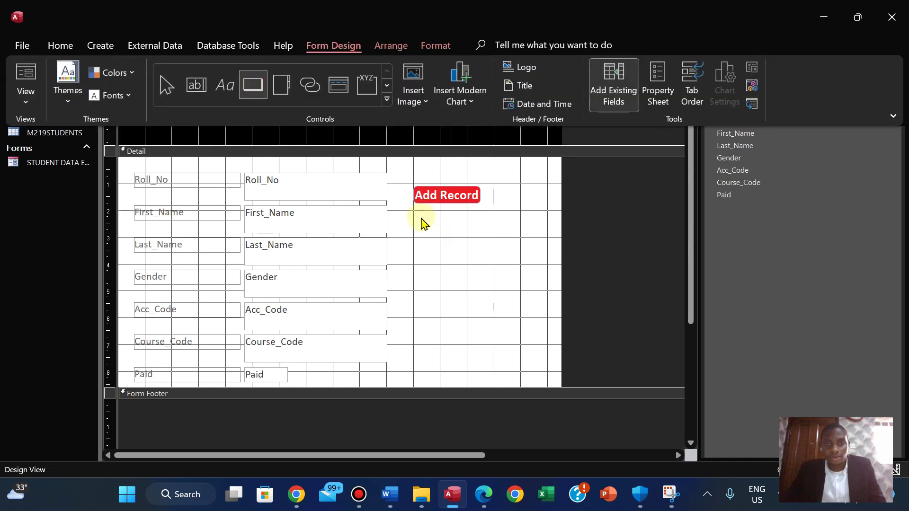
left_click_drag(421, 220, 482, 239)
left_click(447, 193)
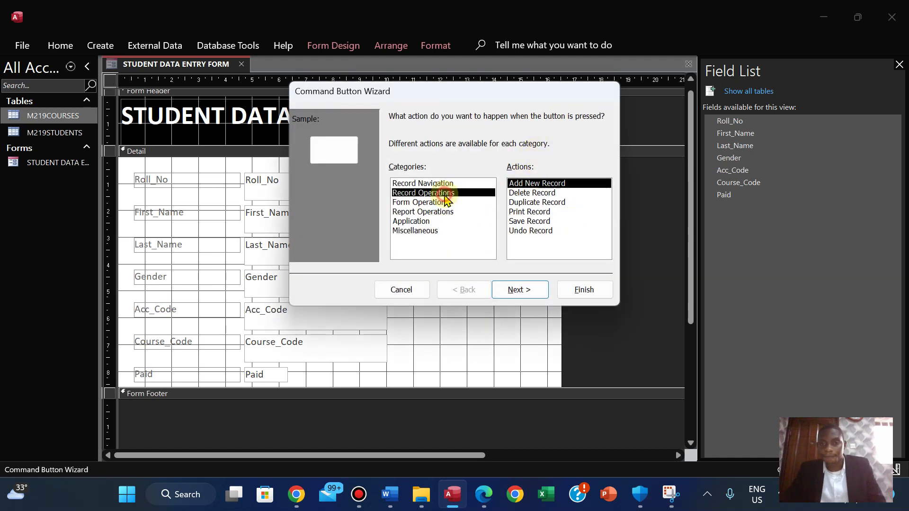
left_click(545, 194)
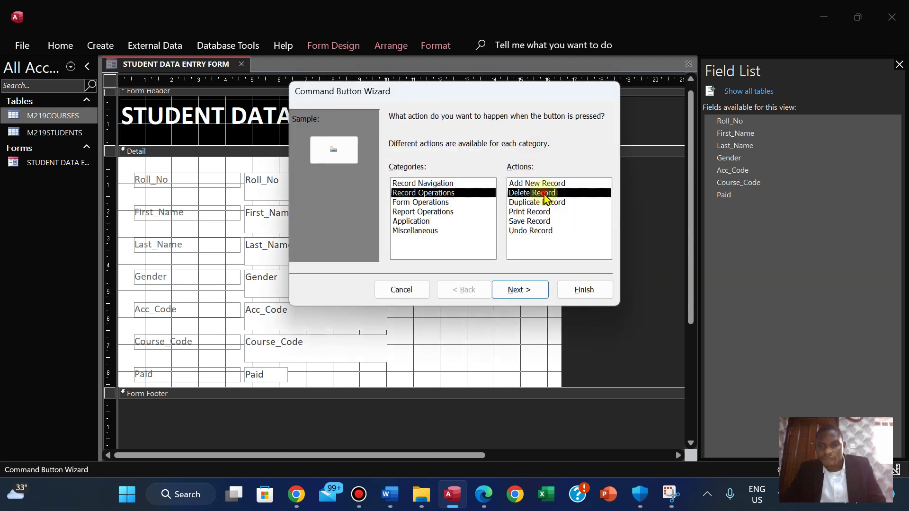
left_click(540, 290)
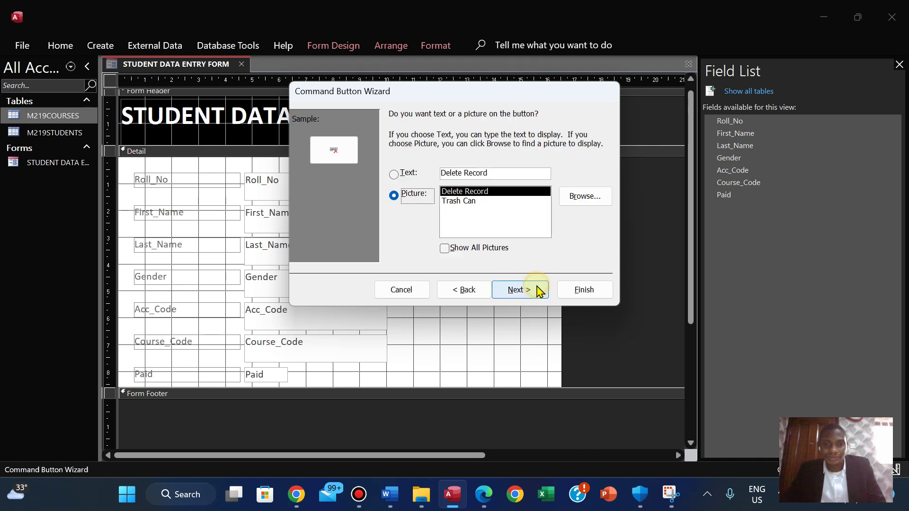
left_click(394, 175)
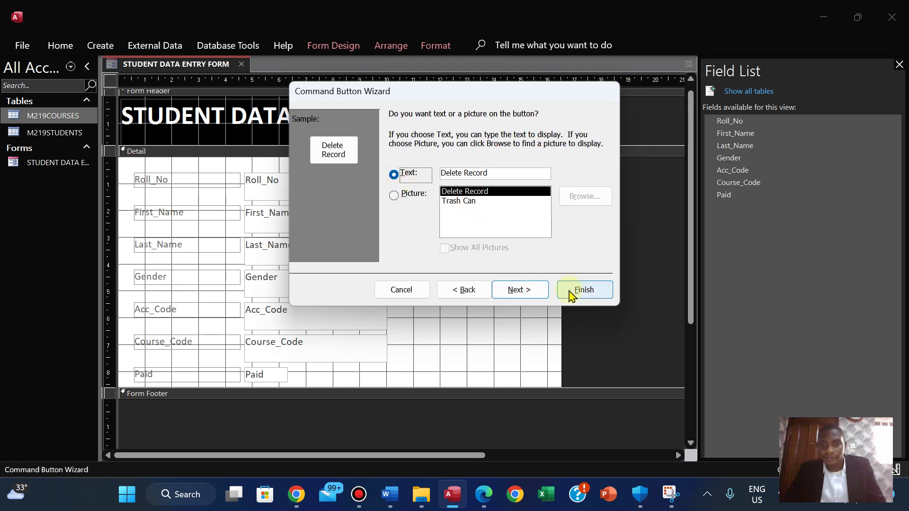
left_click(584, 290)
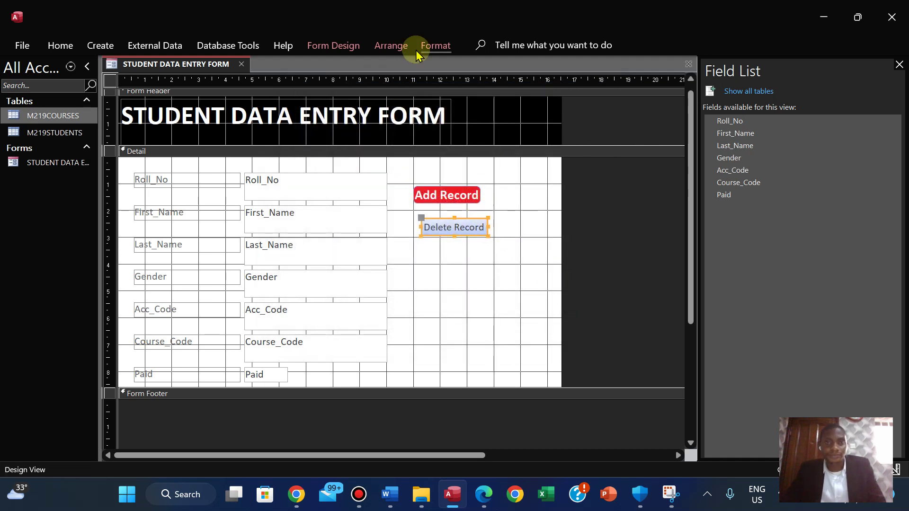
Give the Delete Record button a red fill, white bold text and a rounded rectangle shape.
left_click(435, 45)
left_click(205, 96)
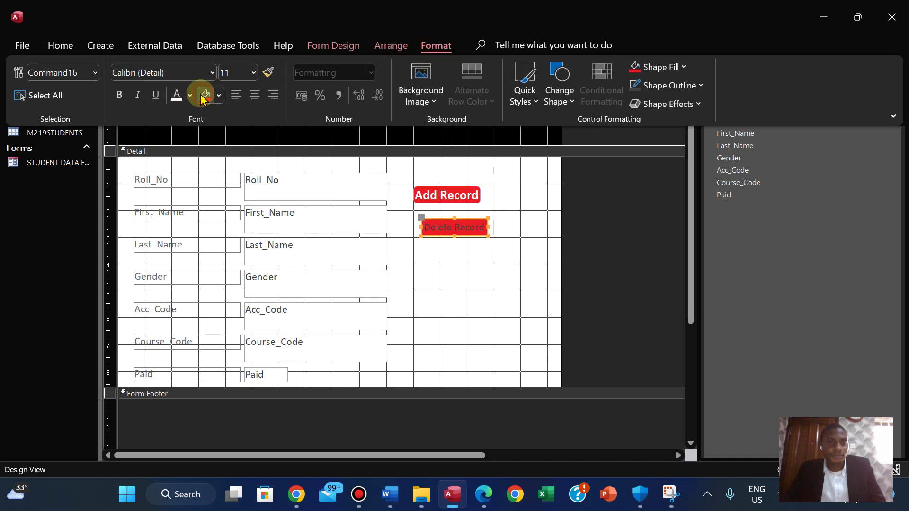
left_click(177, 94)
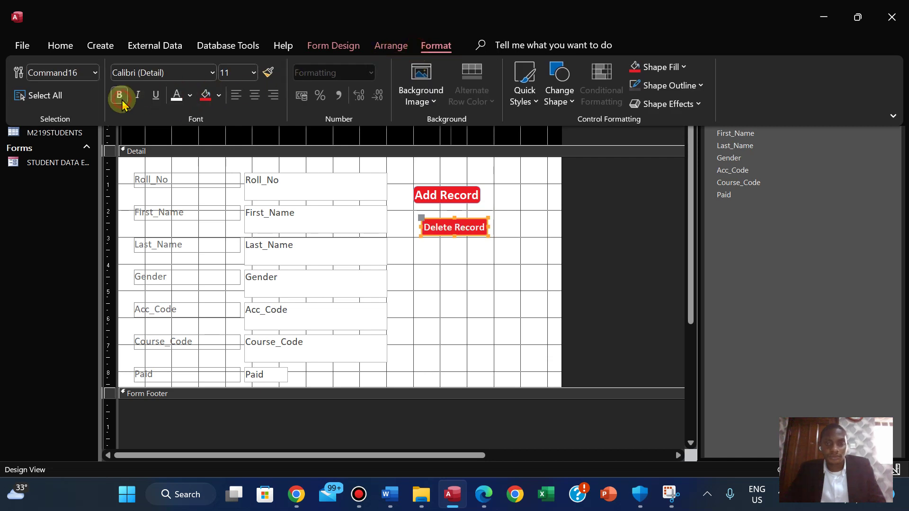
left_click(465, 219)
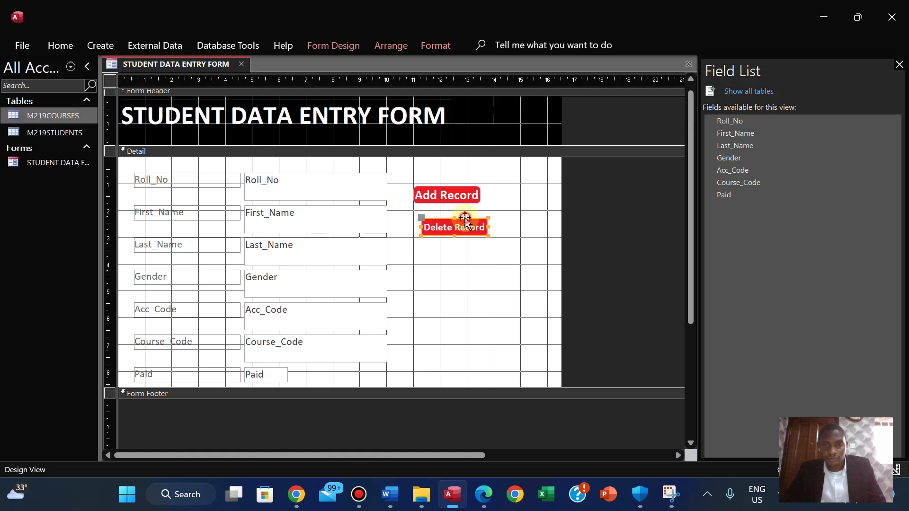
left_click(438, 44)
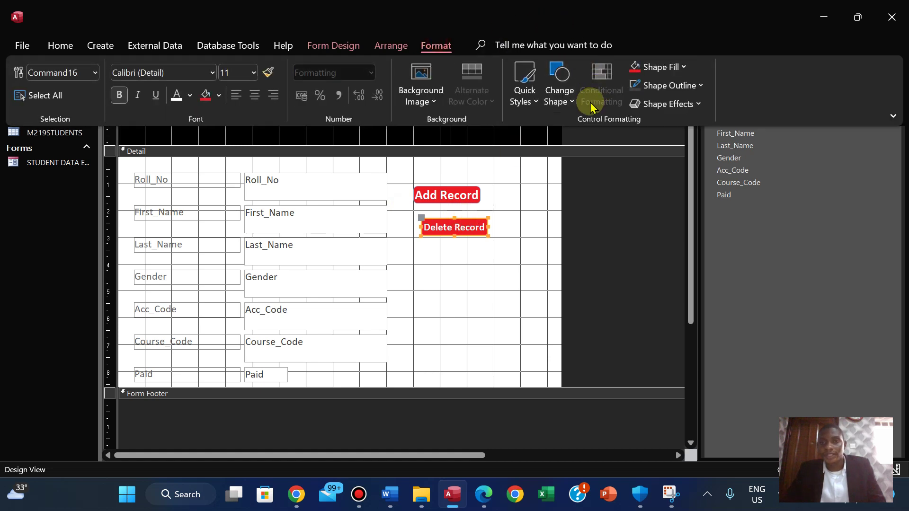
left_click(558, 92)
left_click(615, 137)
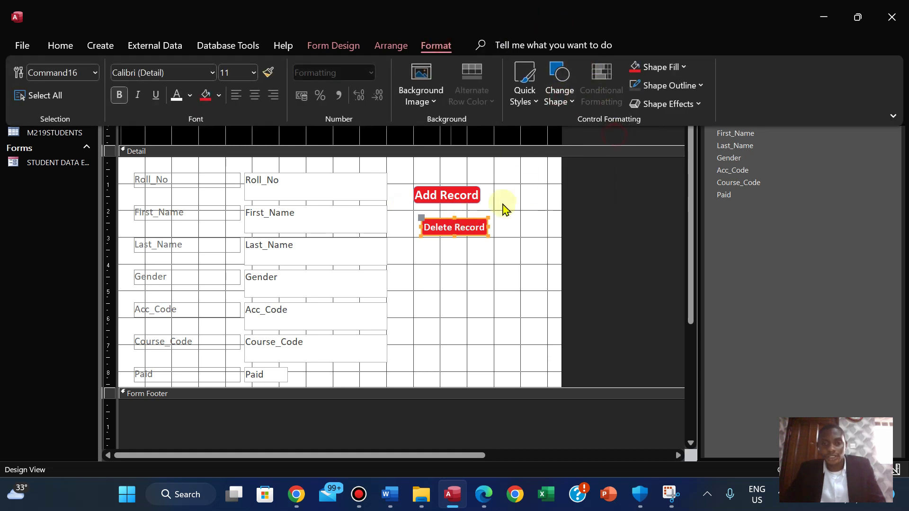
Move the Delete Record button up and left so its left edge lines up with the Add Record button.
left_click(468, 219)
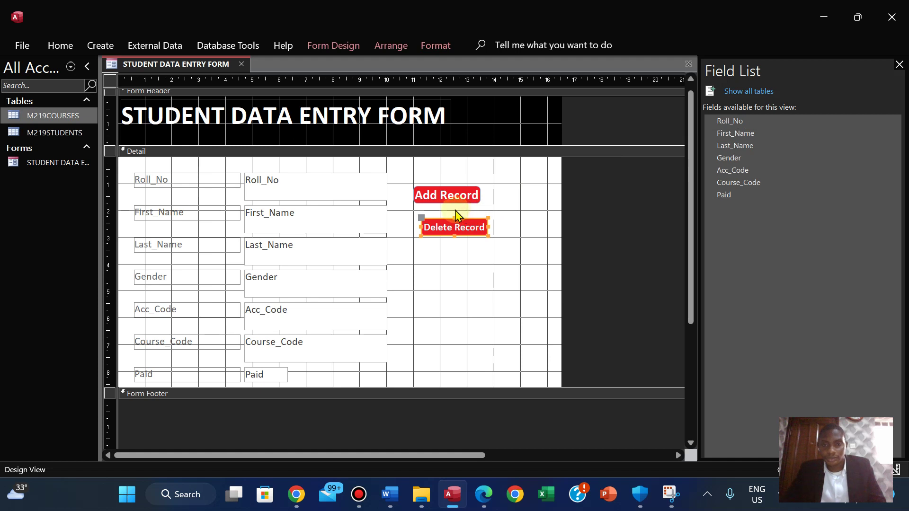
key("Up")
key("Up")
key("Up")
key("Left")
key("Left")
key("Left")
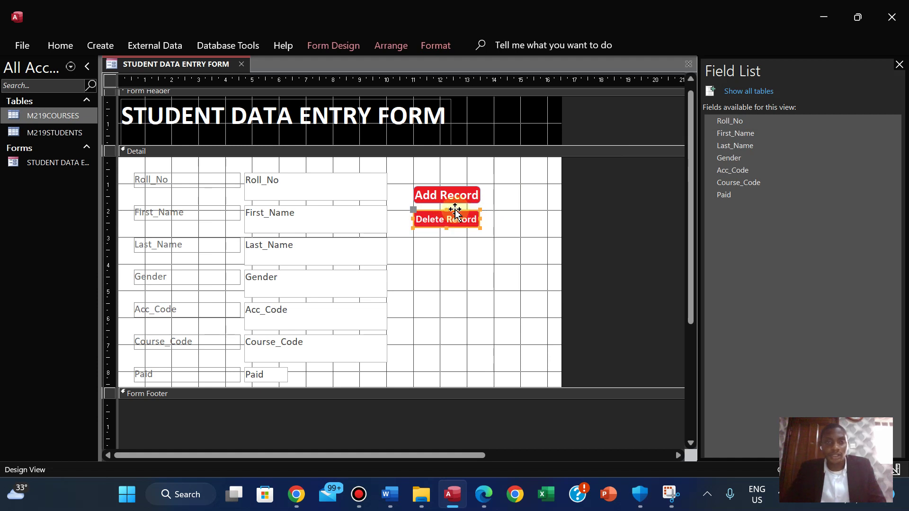
Add a command button about 2.2 cm wide below Delete Record, using the Save Record operation and the text Save Record.
left_click(435, 45)
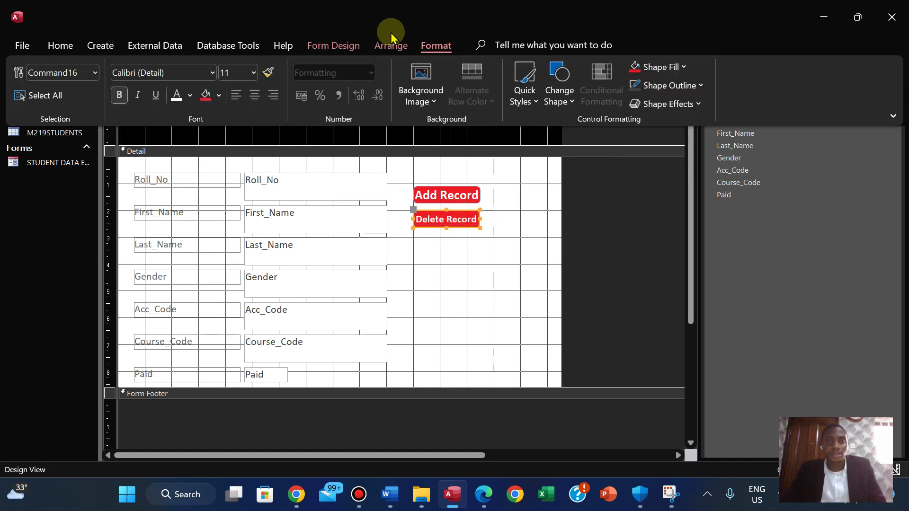
left_click(334, 46)
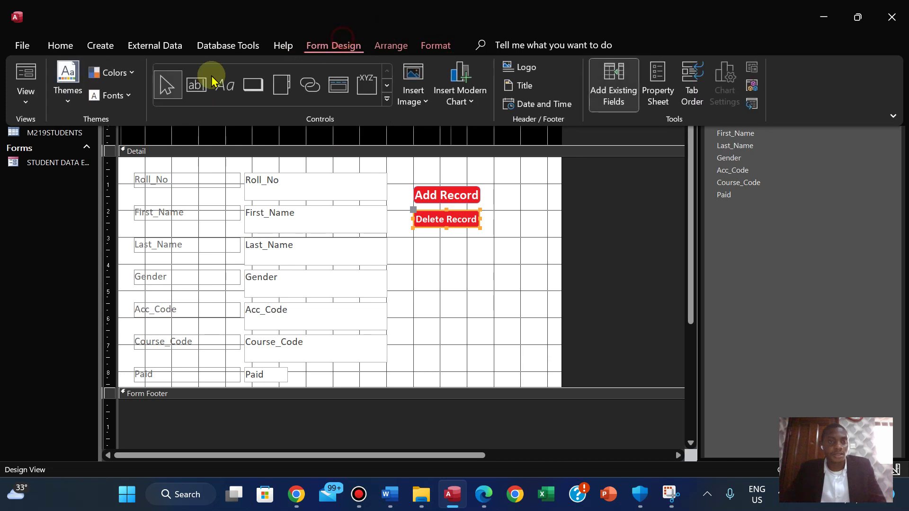
left_click(250, 87)
left_click_drag(417, 237, 474, 250)
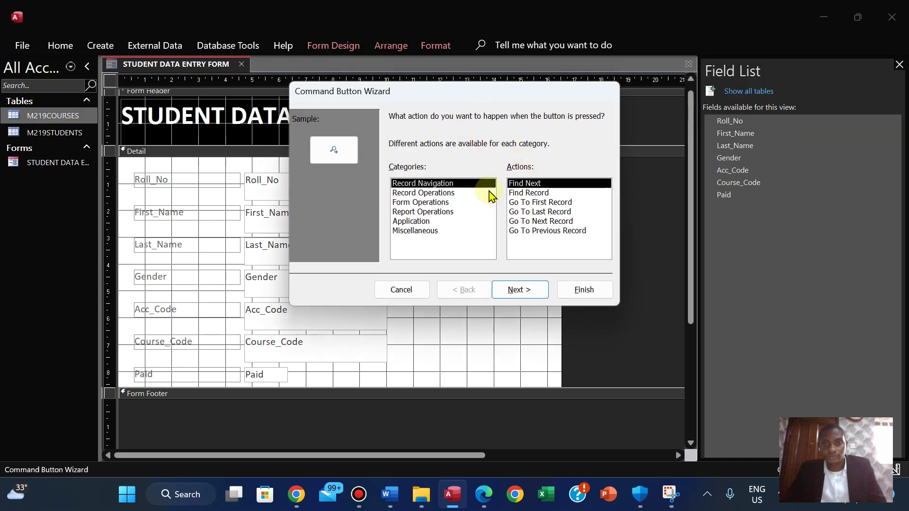
left_click(456, 193)
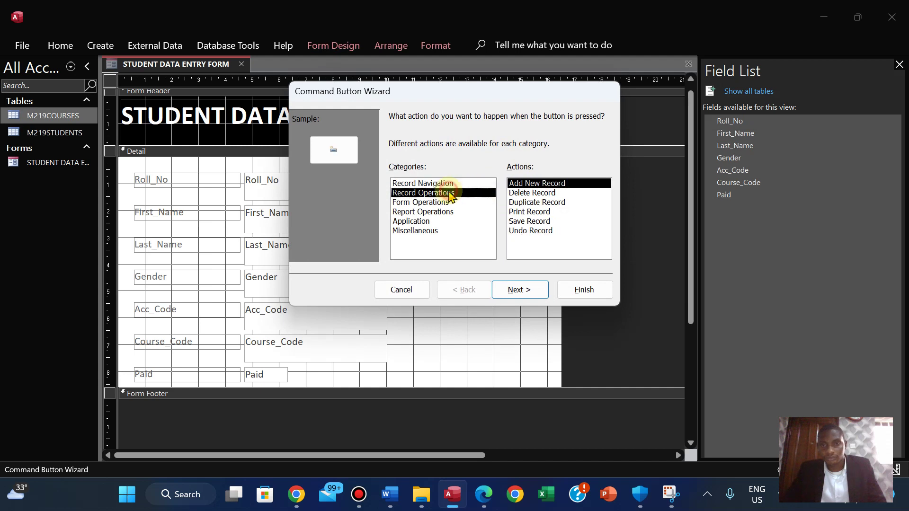
left_click(536, 222)
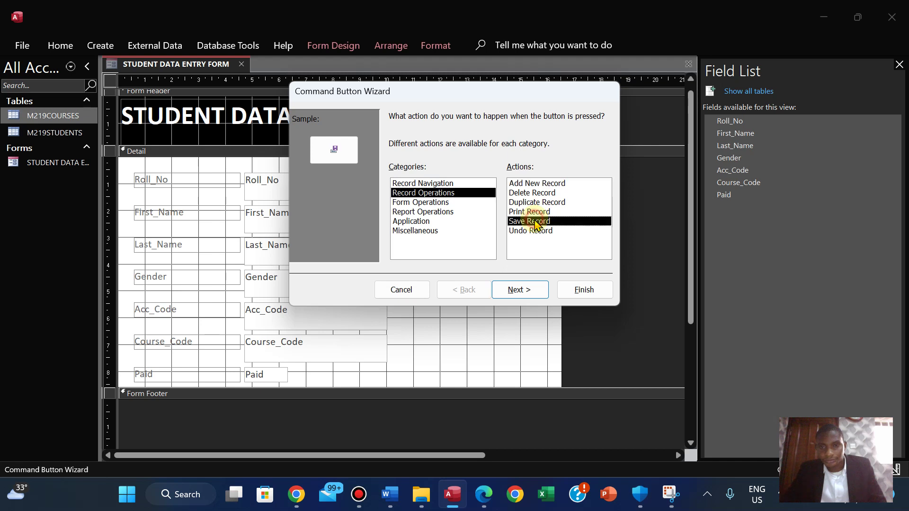
left_click(515, 289)
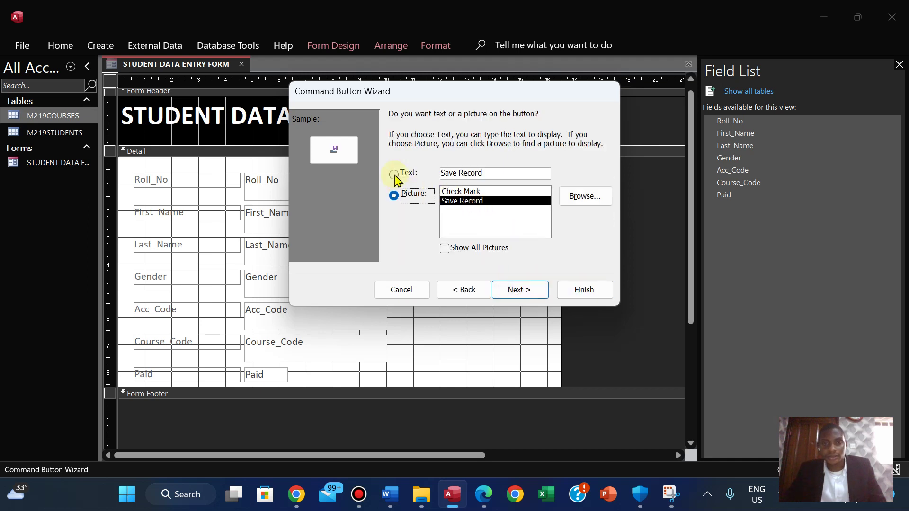
left_click(395, 175)
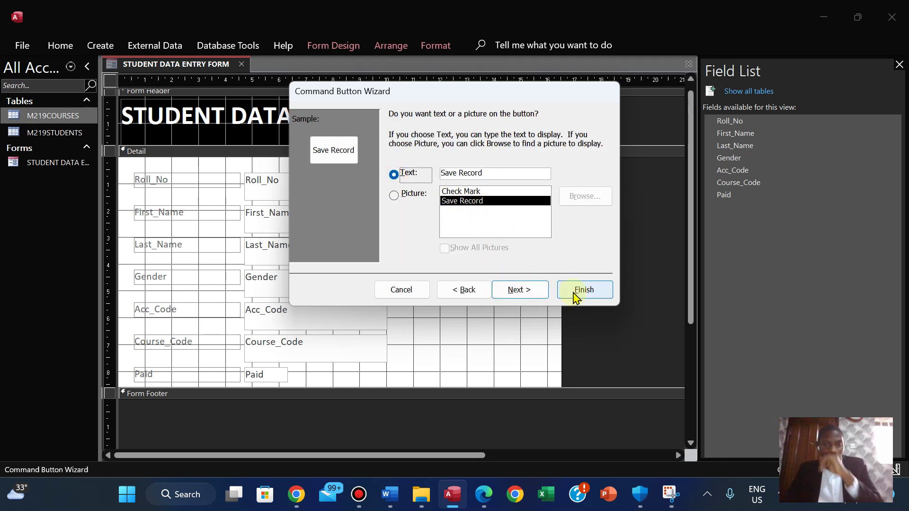
left_click(574, 293)
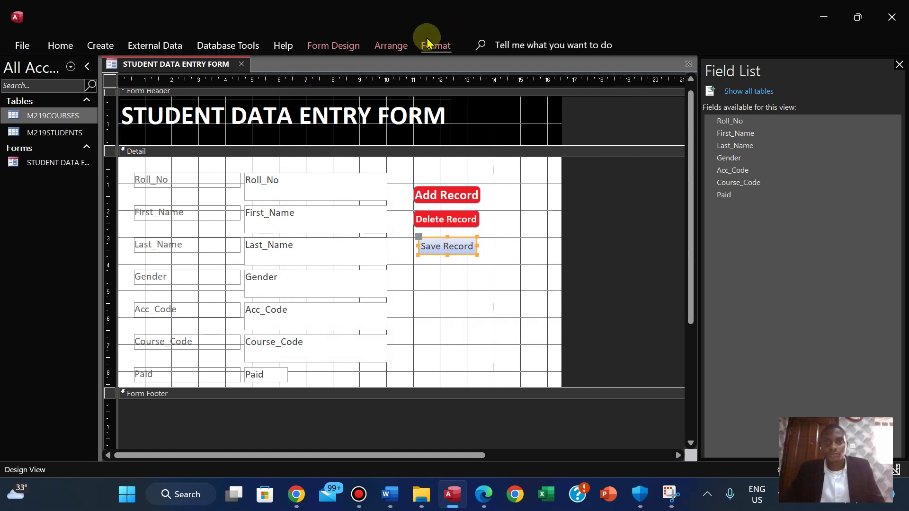
Format the Save Record button as a rounded rectangle with a red fill and white, bold, 14 pt text.
left_click(428, 42)
left_click(559, 83)
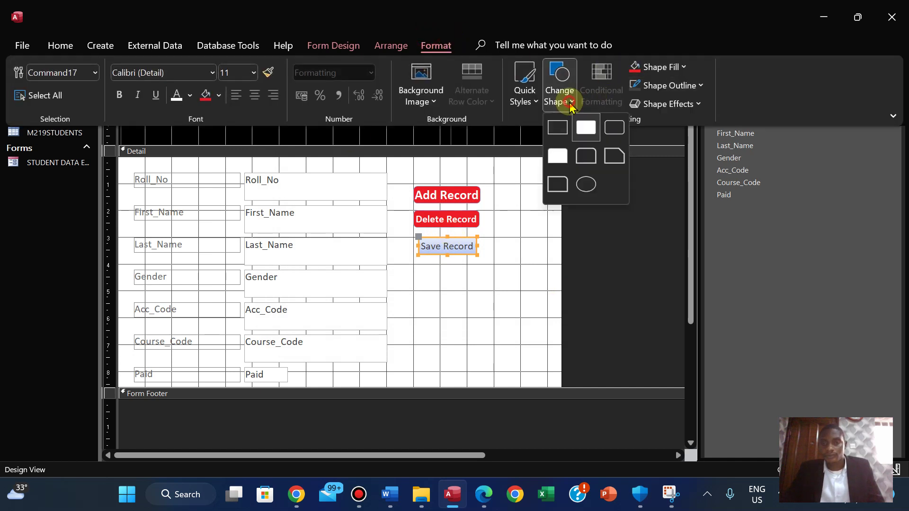
left_click(615, 126)
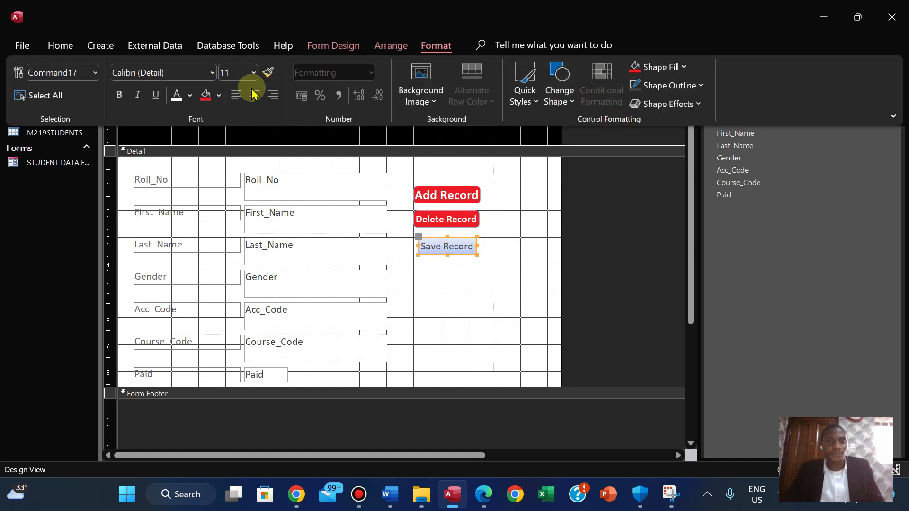
left_click(205, 98)
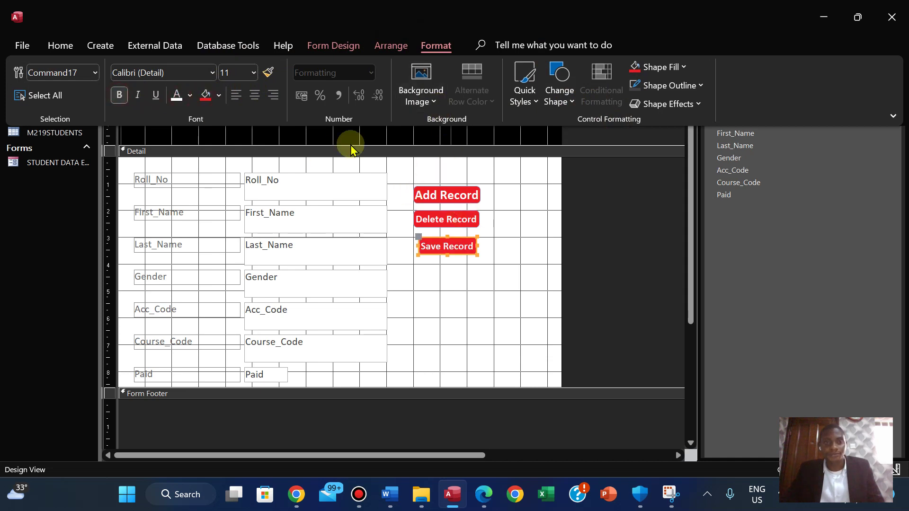
left_click(255, 75)
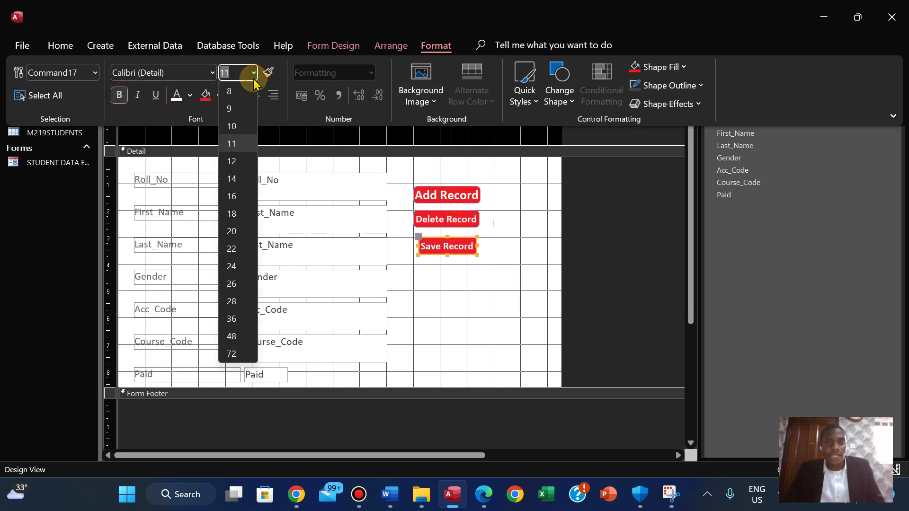
left_click(231, 180)
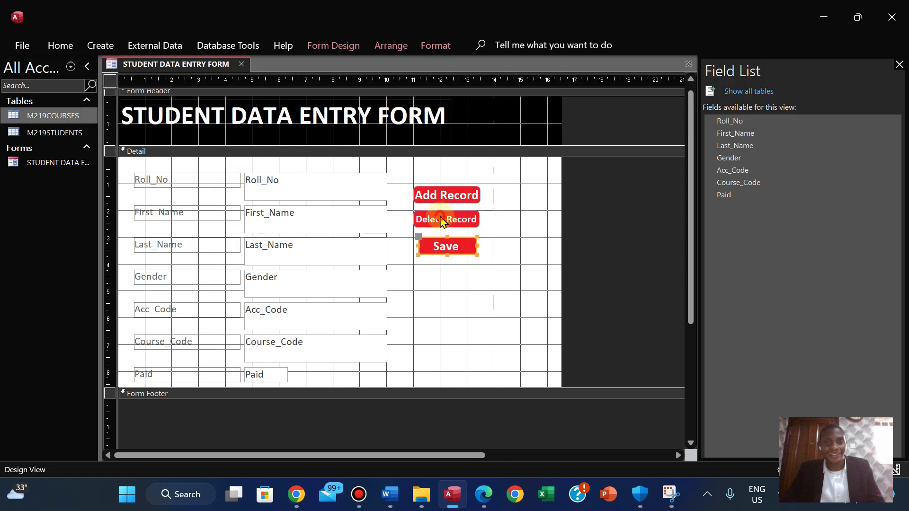
Set the Delete Record button's text to 14 pt and widen the button to about 3.2 cm so the text fits.
left_click(443, 222)
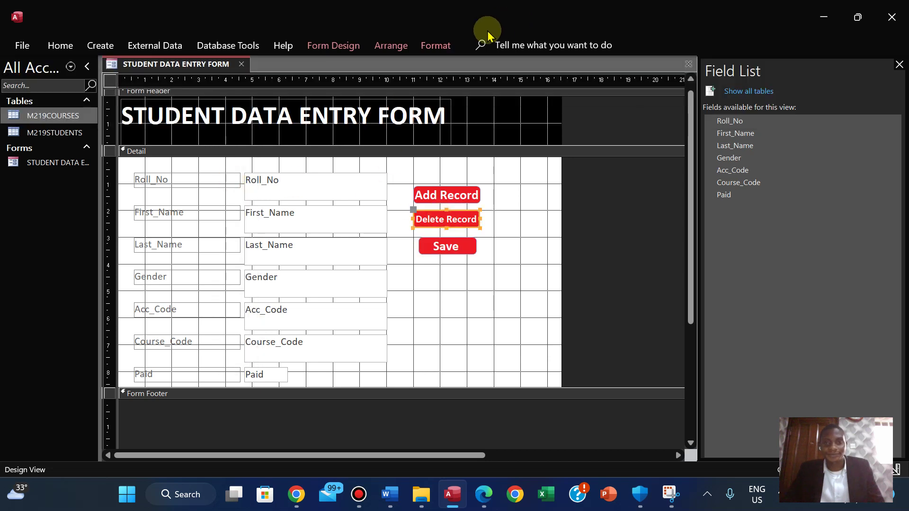
left_click(436, 45)
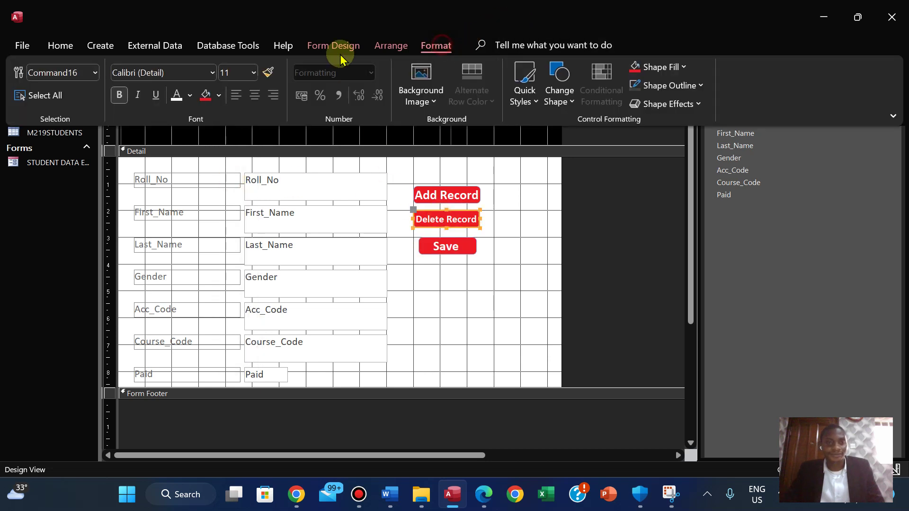
left_click(254, 73)
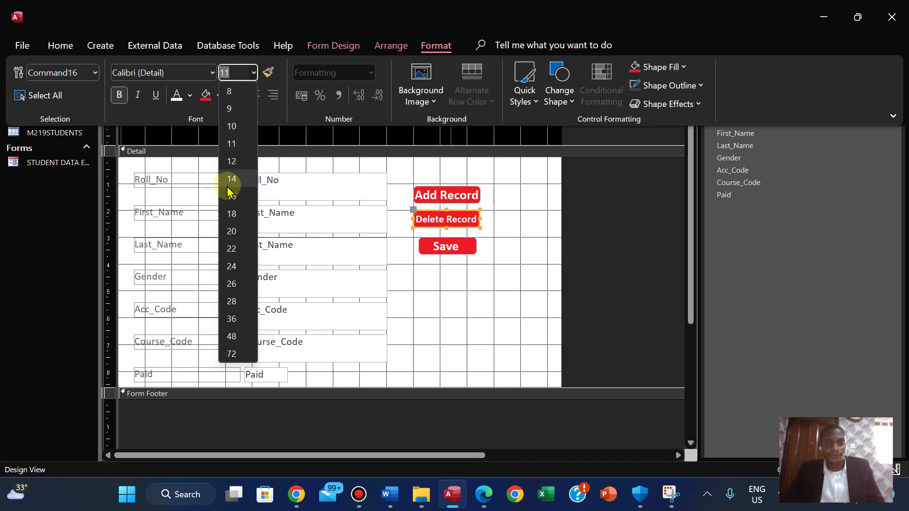
left_click(231, 181)
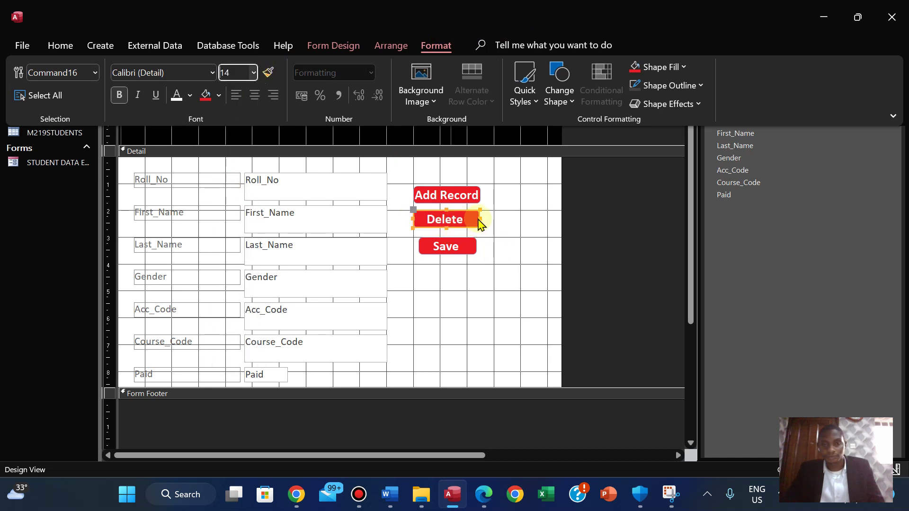
left_click_drag(480, 221, 497, 218)
Widen the Save Record button to about 3.1 cm, with its left edge in line with the Delete Record button.
left_click(510, 256)
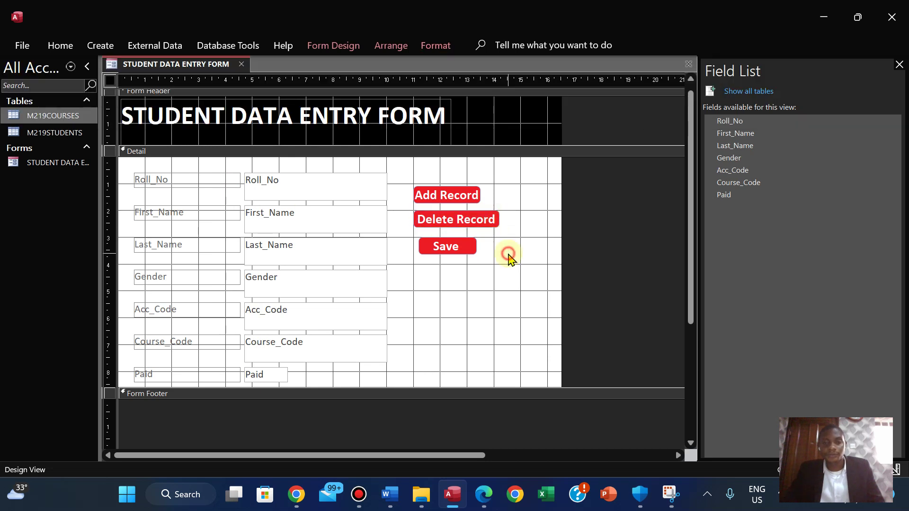
left_click(473, 247)
mouse_move(477, 245)
left_mouse_down()
mouse_move(502, 245)
mouse_move(473, 252)
left_mouse_up()
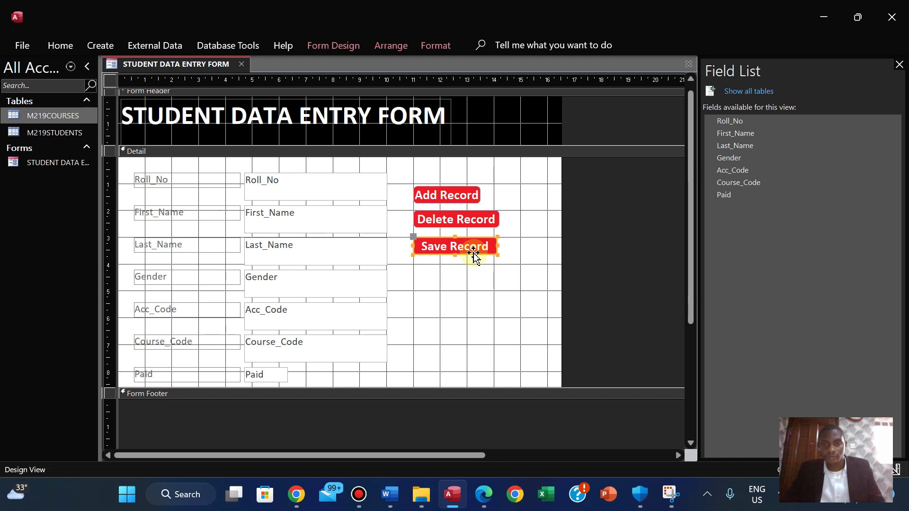
Add a command button, drawn about 3 cm wide below Save Record, using the Go To Next Record action and the text Next Record.
left_click(457, 285)
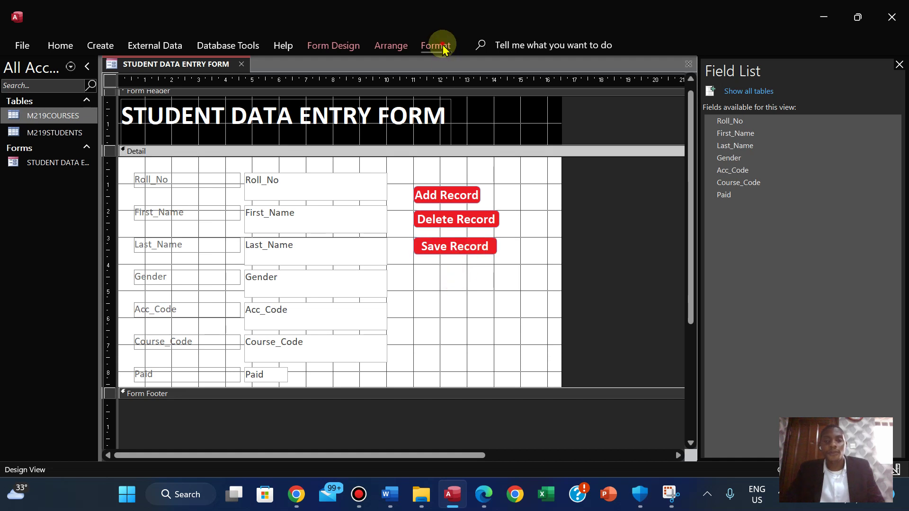
left_click(440, 47)
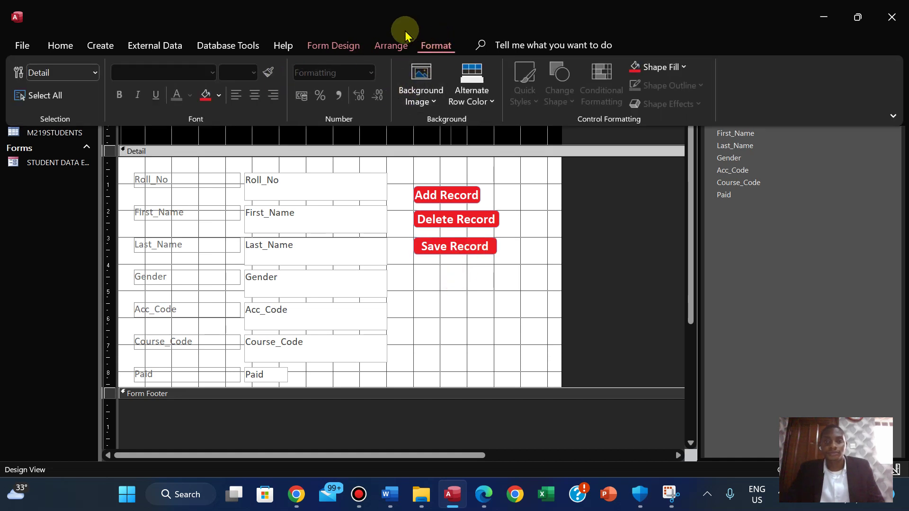
left_click(339, 44)
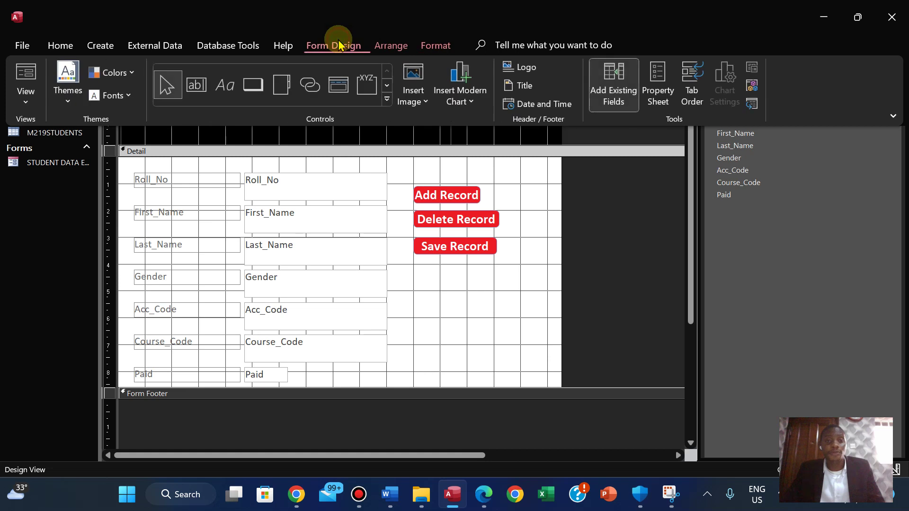
left_click(255, 86)
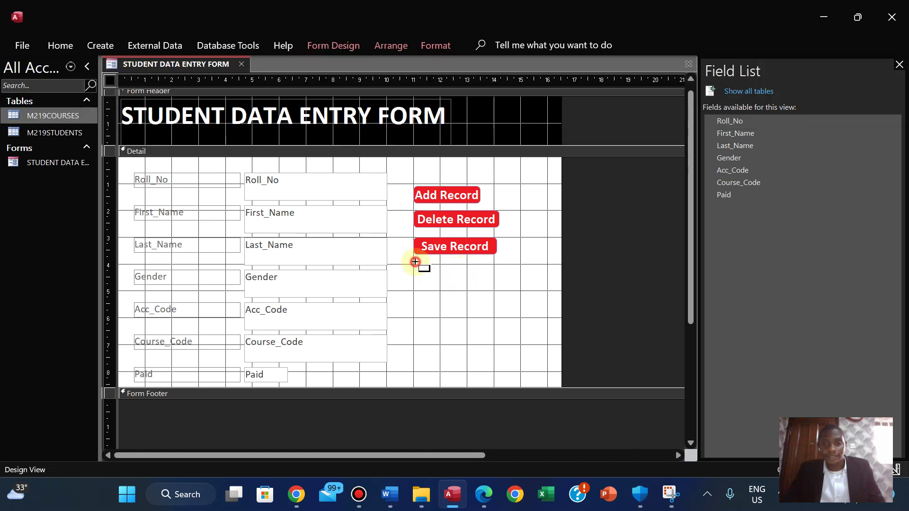
left_click_drag(415, 262, 496, 284)
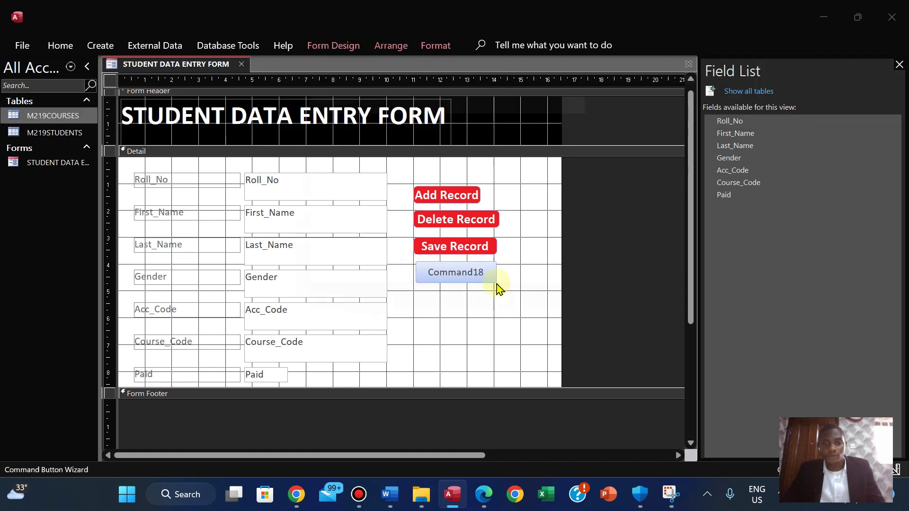
left_click(415, 193)
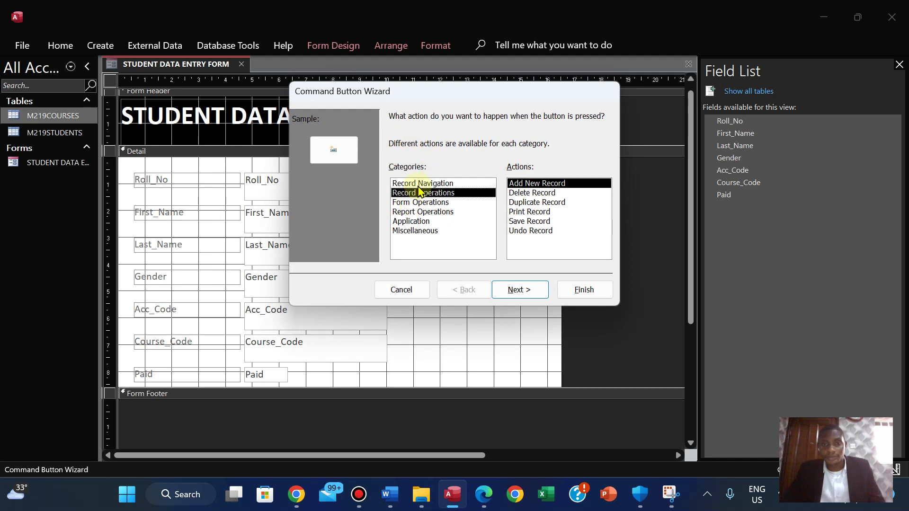
left_click(421, 183)
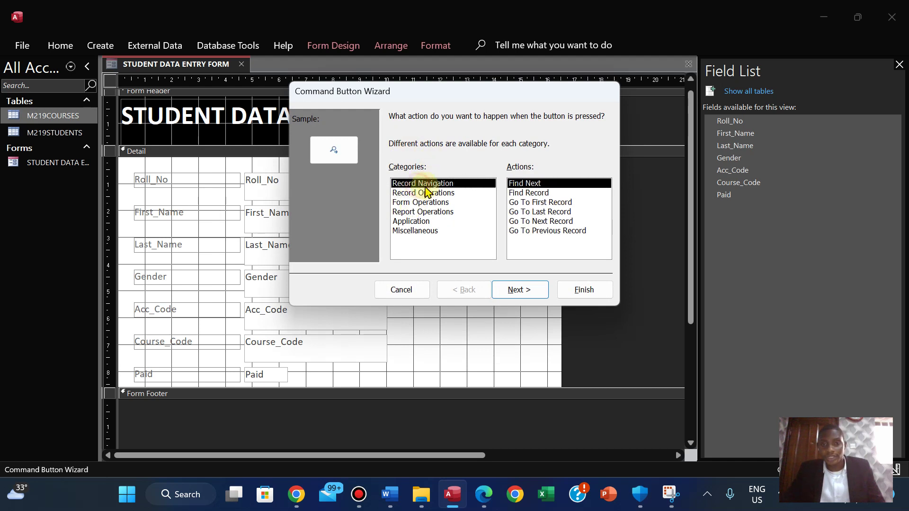
left_click(541, 222)
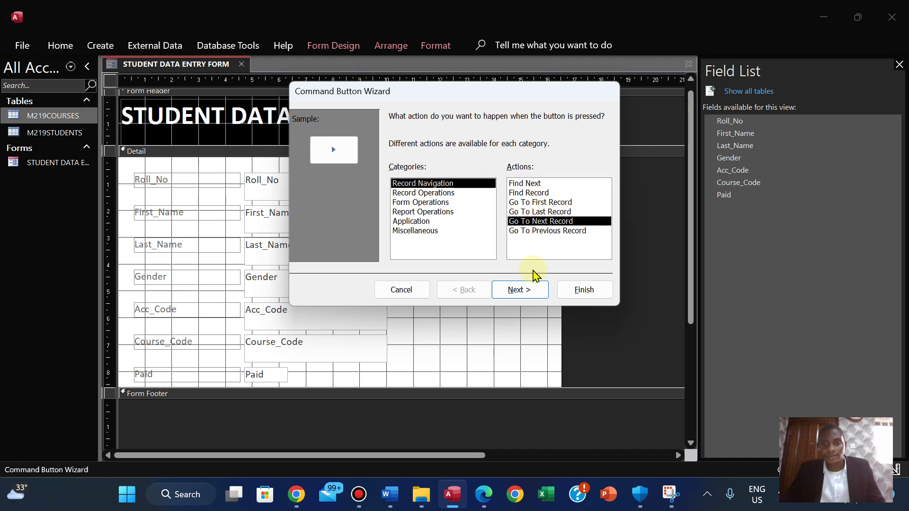
left_click(513, 287)
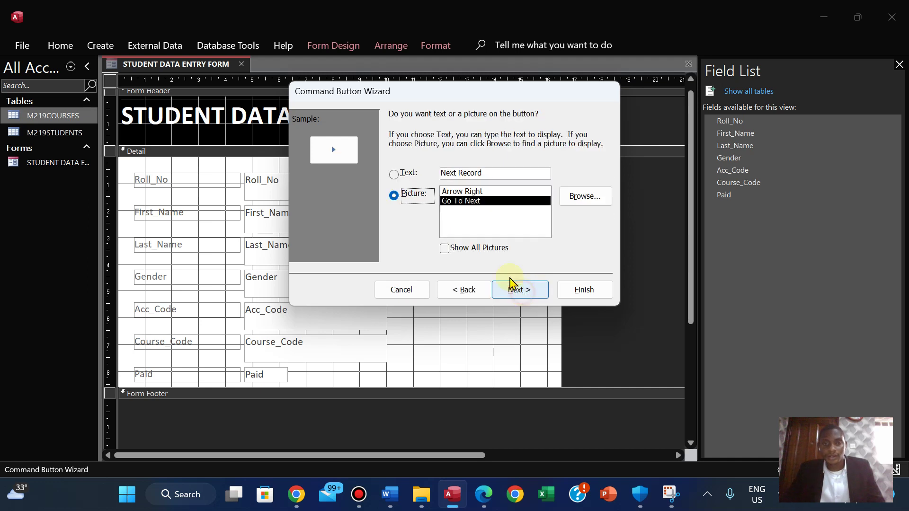
left_click(394, 174)
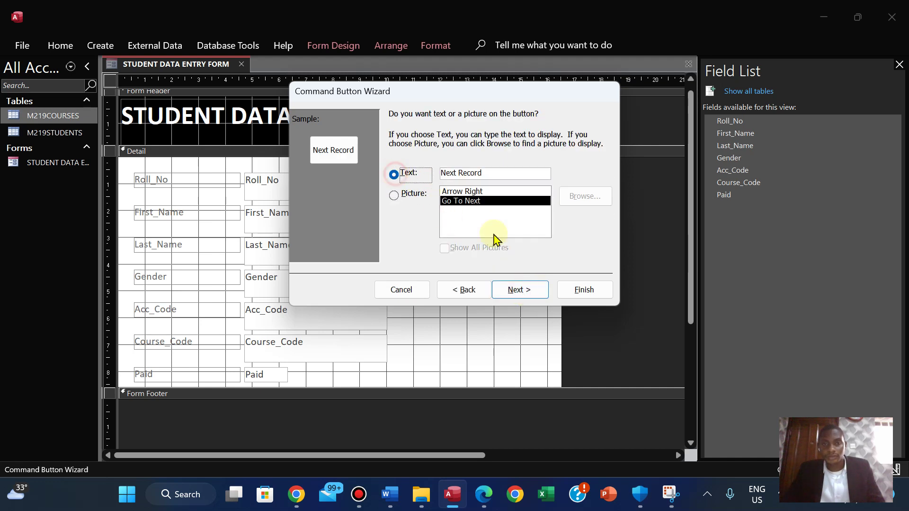
left_click(571, 290)
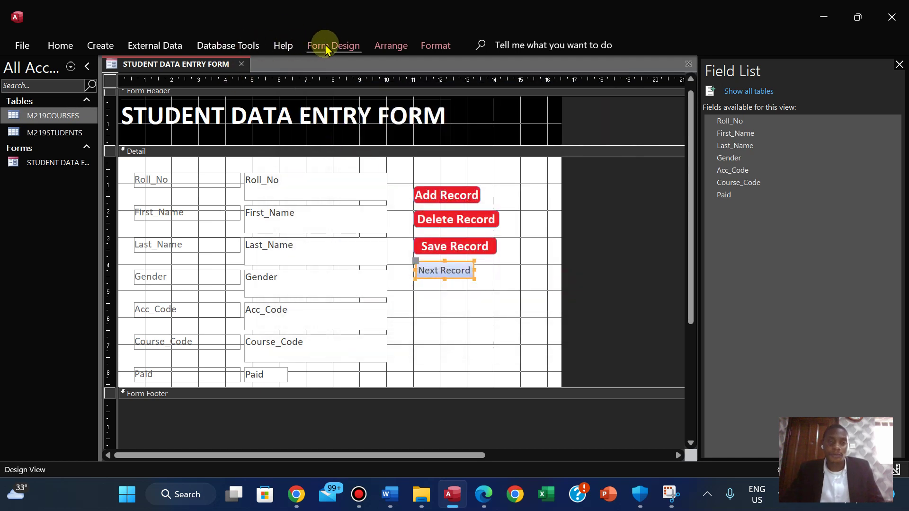
Format the Next Record button with a red fill and white, bold, 14 pt text.
left_click(326, 48)
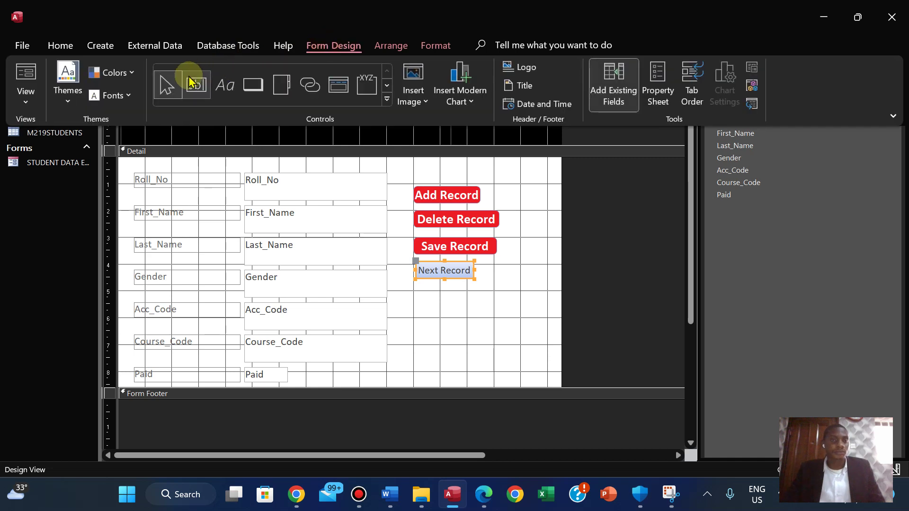
left_click(432, 45)
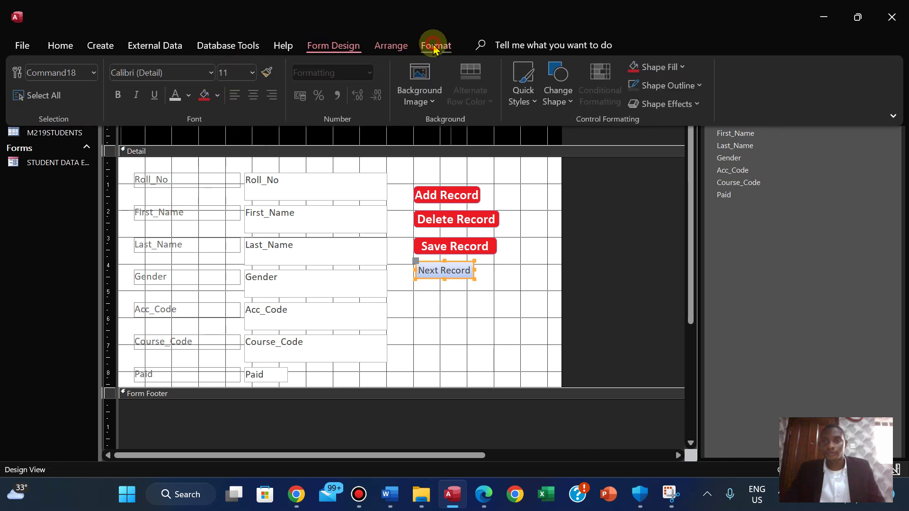
left_click(212, 97)
left_click(177, 97)
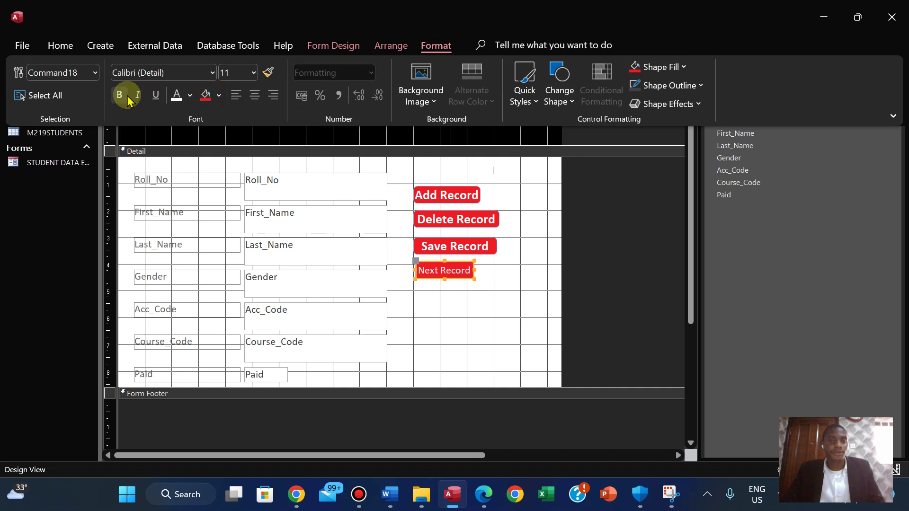
left_click(120, 95)
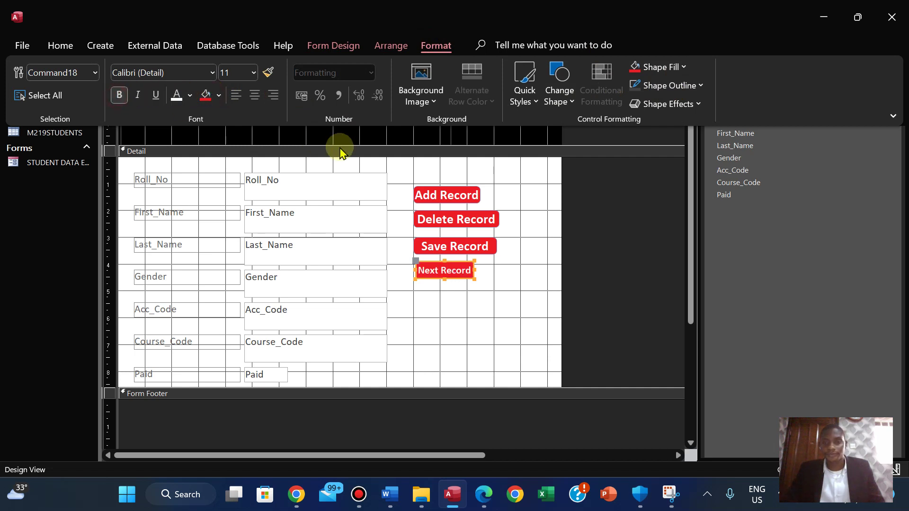
left_click(254, 72)
left_click(232, 179)
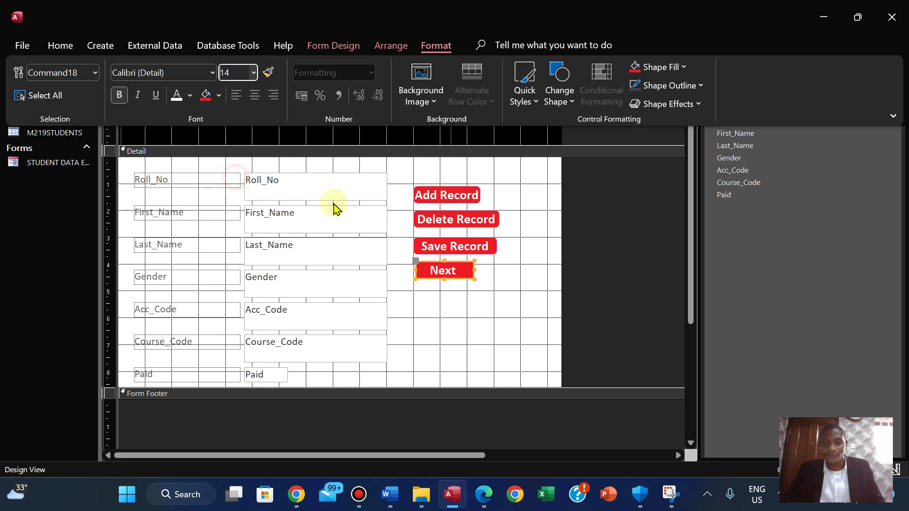
Widen the Next Record button to about 3 cm and change its shape to a rounded rectangle.
left_click_drag(474, 275, 500, 273)
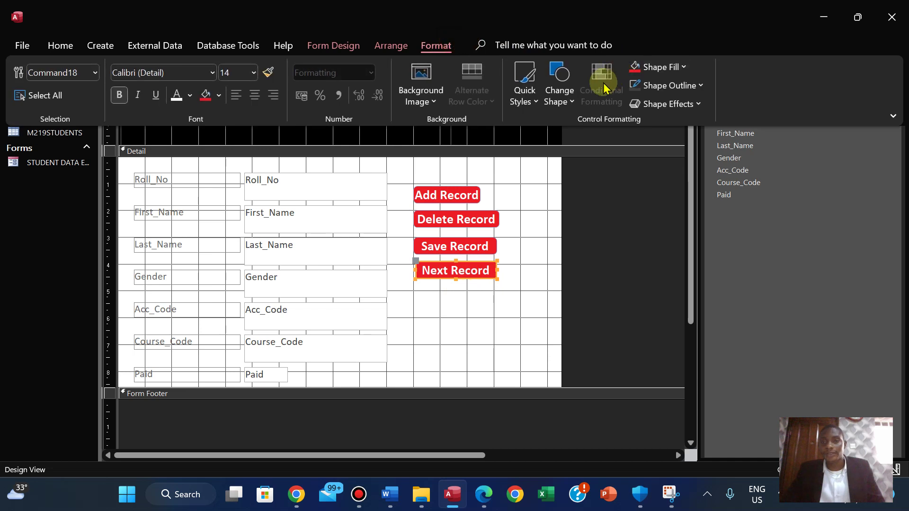
left_click(558, 92)
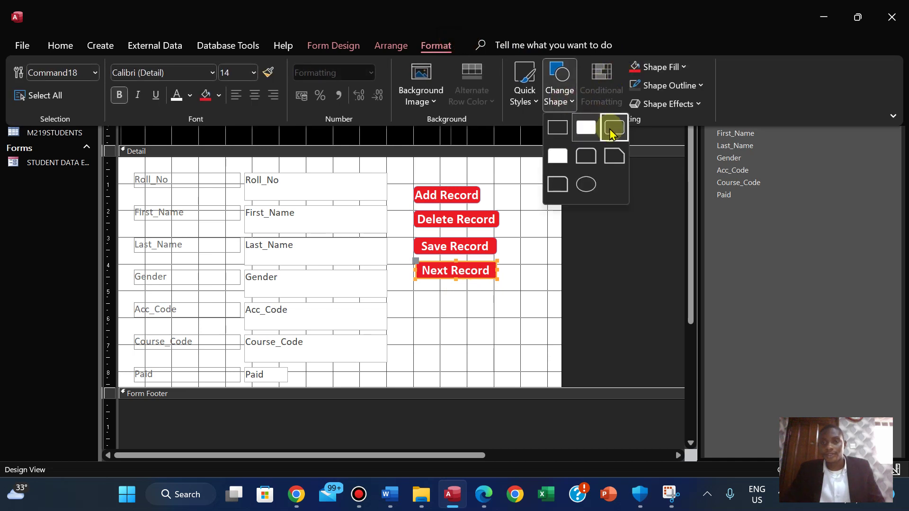
left_click(614, 128)
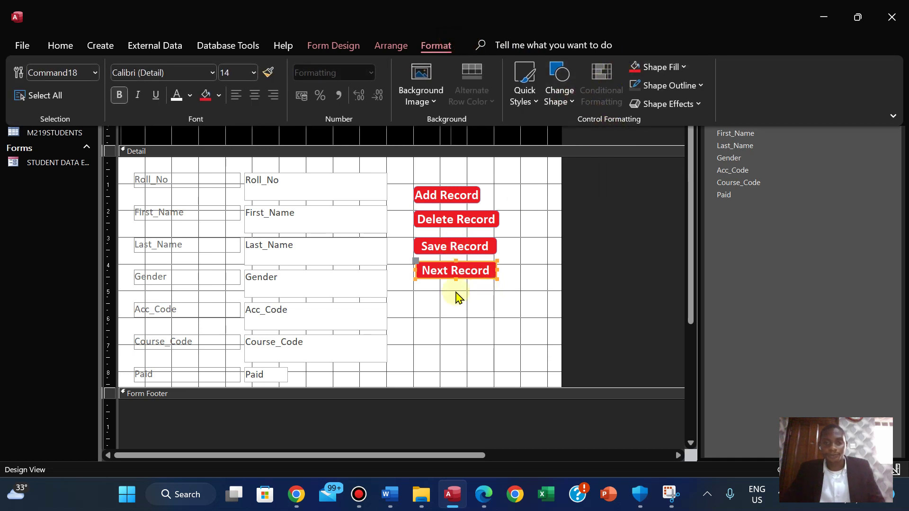
Add a command button, drawn about 2.4 cm wide below Next Record, using the Go To Previous Record action and the text Previous Record.
left_click(336, 45)
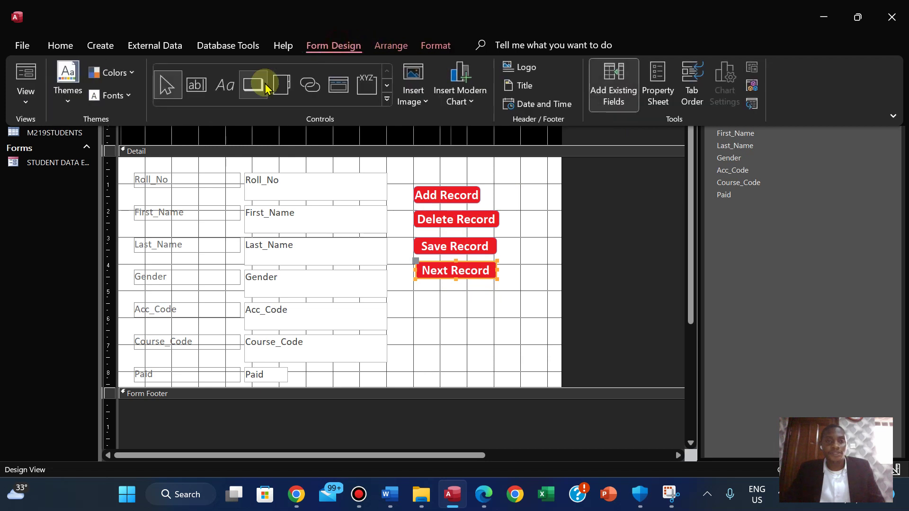
left_click(252, 86)
left_click_drag(420, 295, 483, 312)
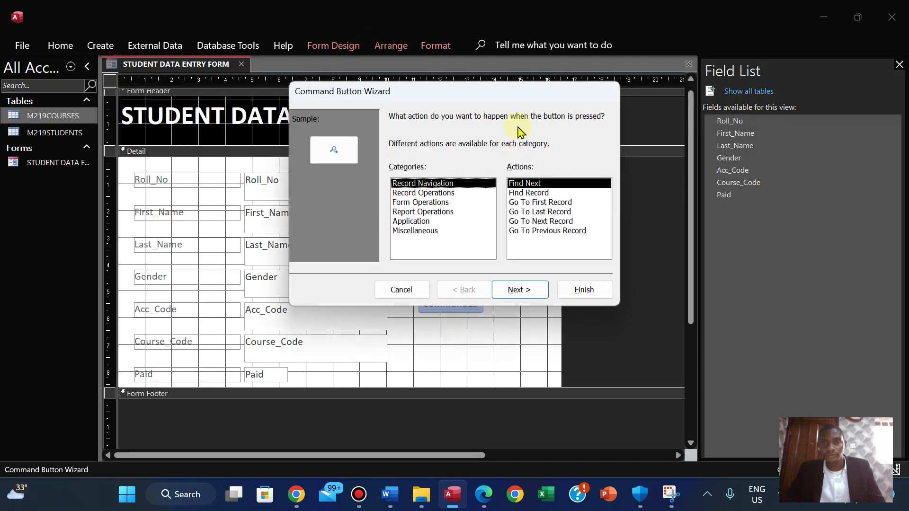
left_click(545, 231)
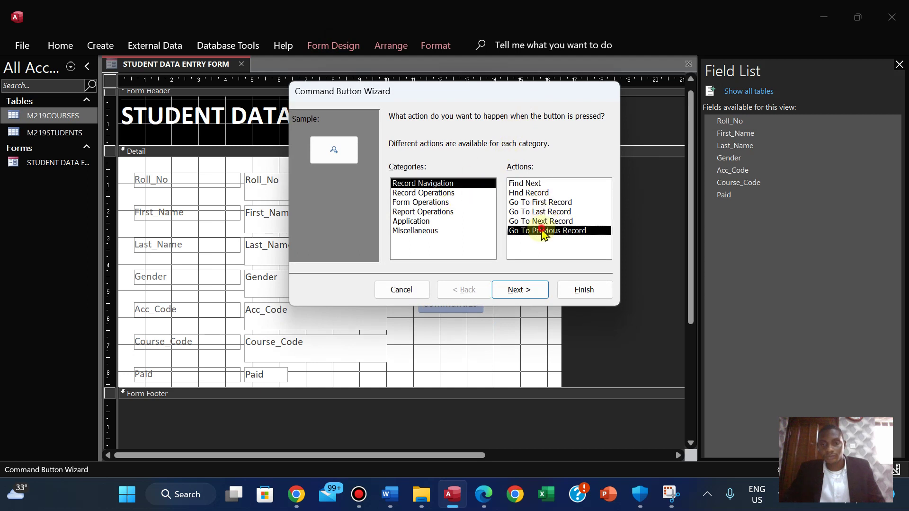
left_click(513, 291)
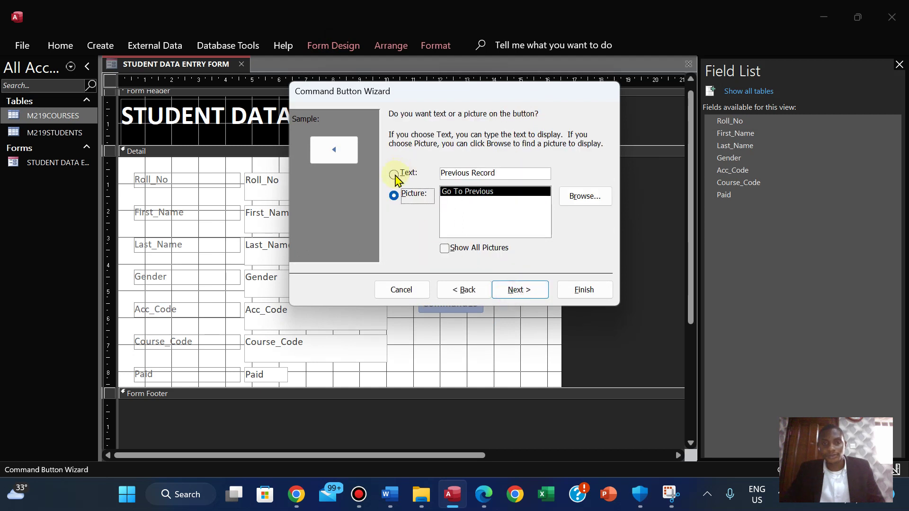
left_click(395, 176)
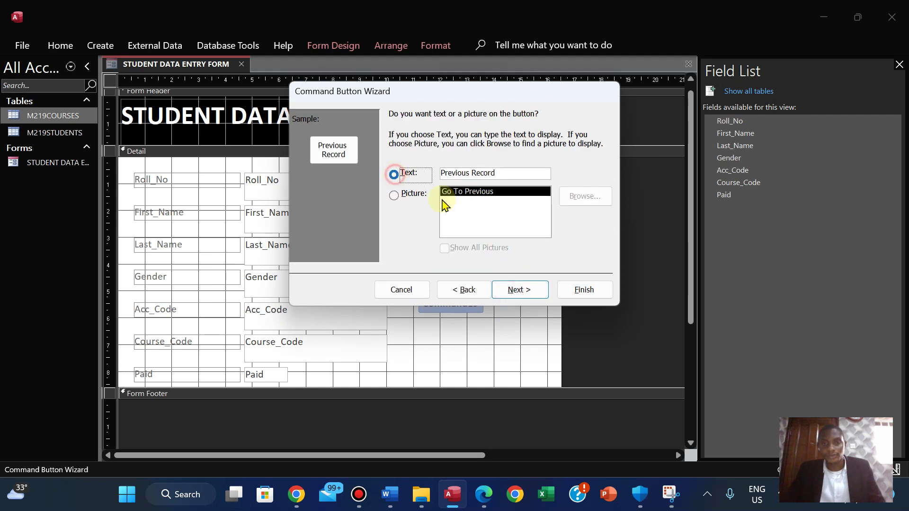
left_click(546, 291)
left_click(586, 290)
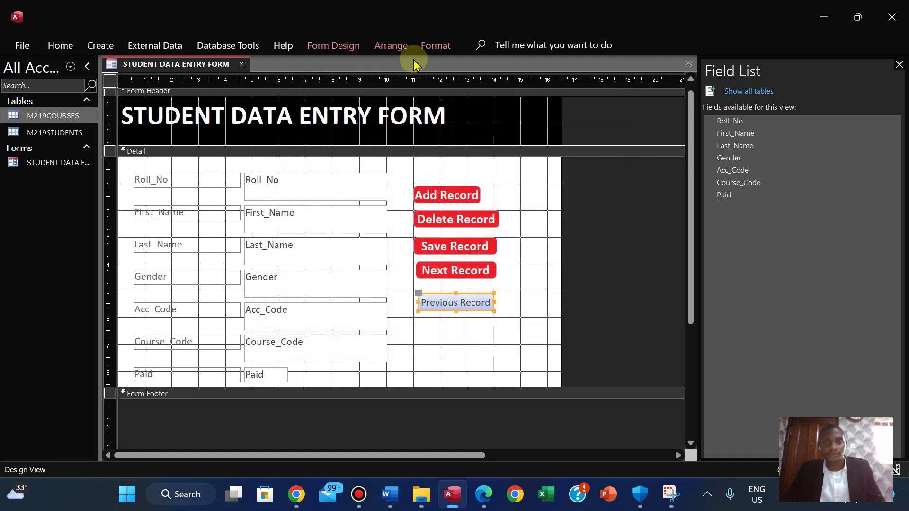
Format the Previous Record button as a rounded rectangle with a red fill and white, bold, 14 pt text.
left_click(425, 47)
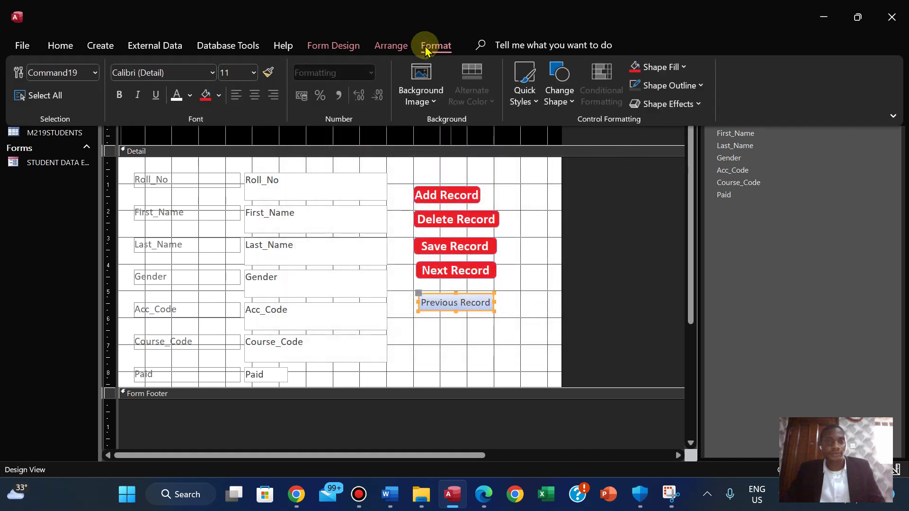
left_click(204, 96)
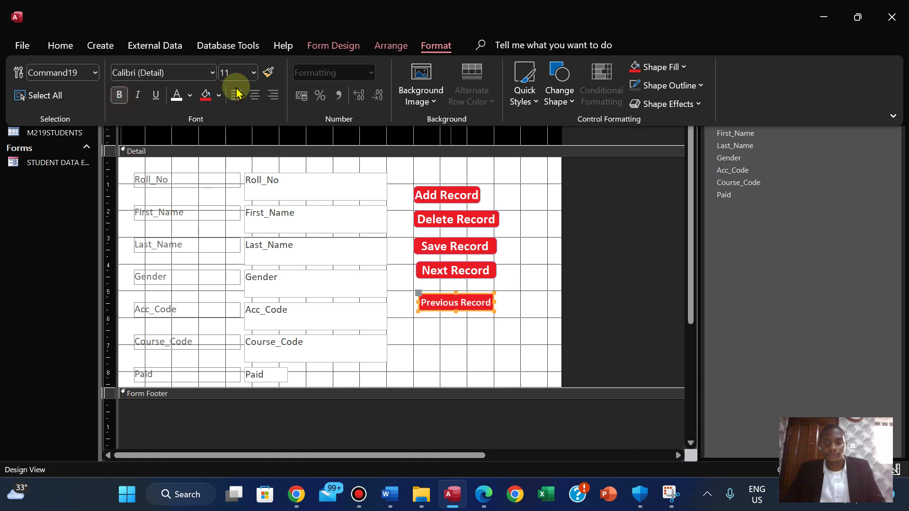
left_click(559, 94)
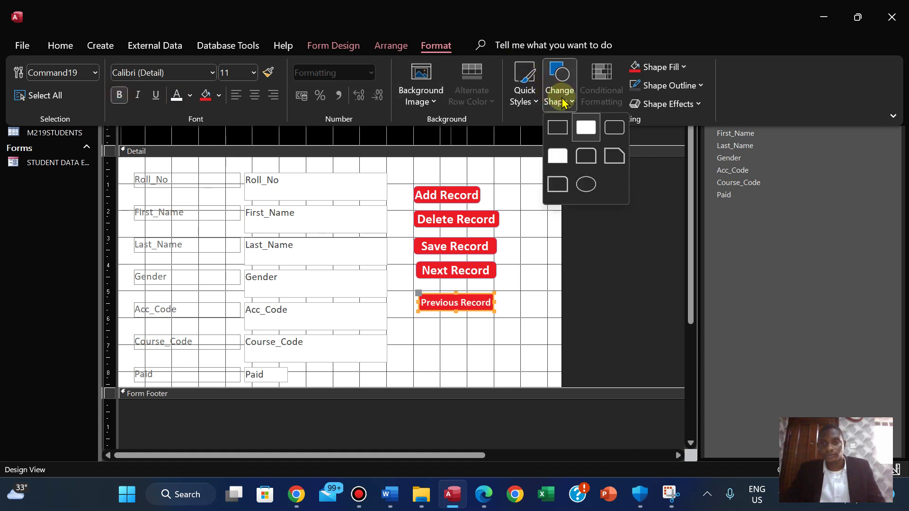
left_click(608, 134)
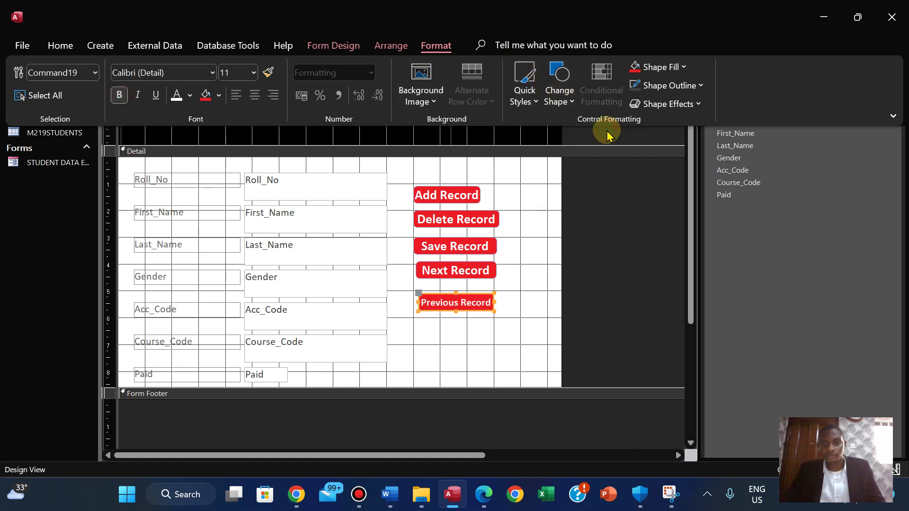
left_click(253, 72)
left_click(229, 182)
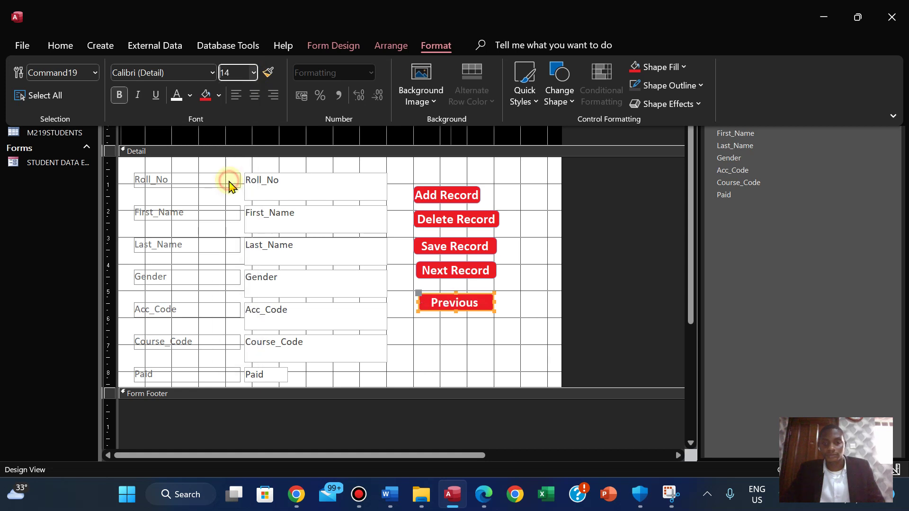
Widen Previous Record to about 3.8 cm, move it up close to Next Record, and align both buttons' left edges with the buttons above.
left_click(493, 303)
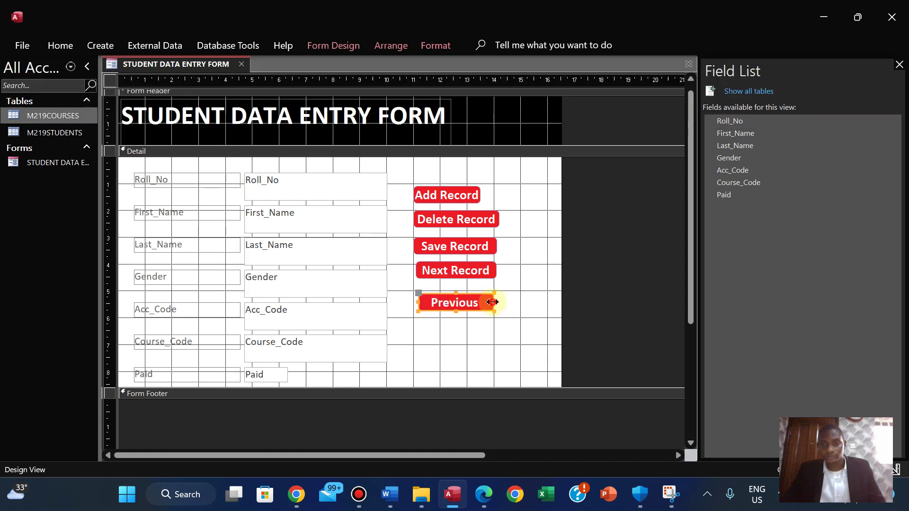
left_click_drag(493, 303, 471, 272)
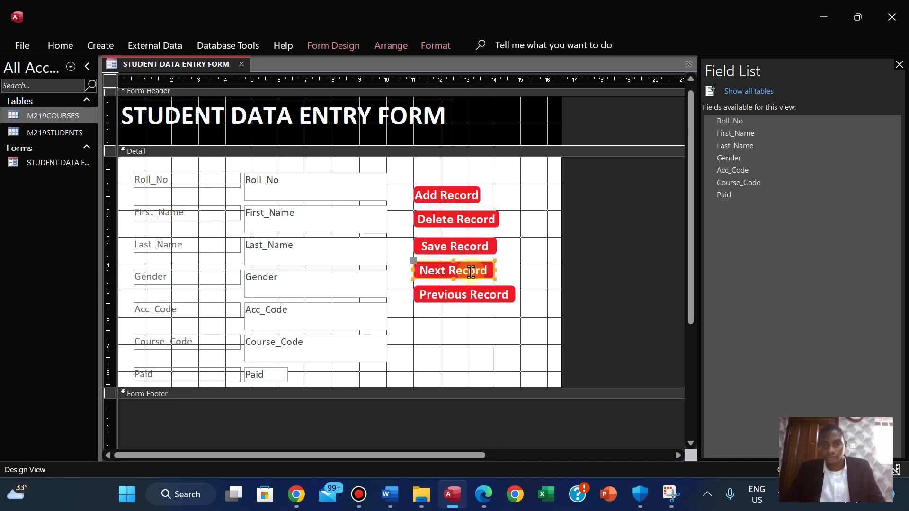
left_click(450, 350)
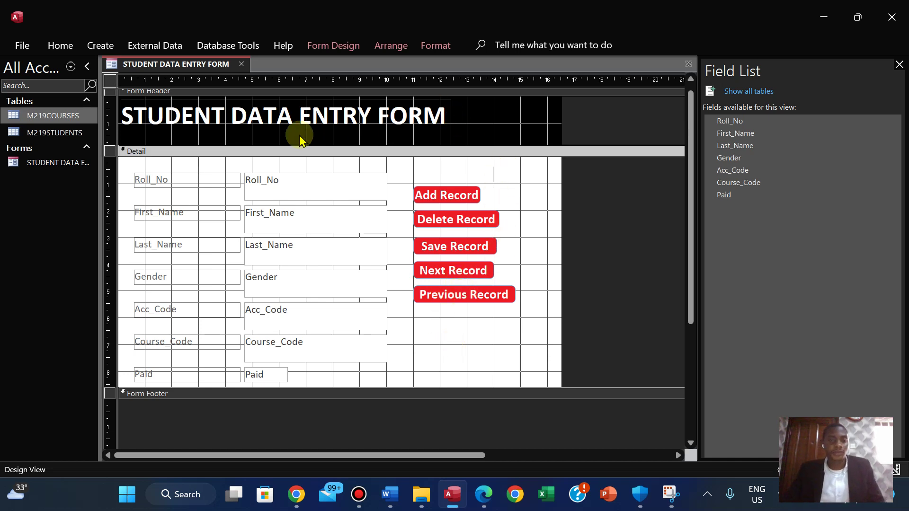
Select all seven field boxes from Roll_No to Paid and open their shape outline options.
left_click(290, 180)
left_click(294, 215, "shift")
left_click(274, 244, "shift")
left_click(264, 281, "shift")
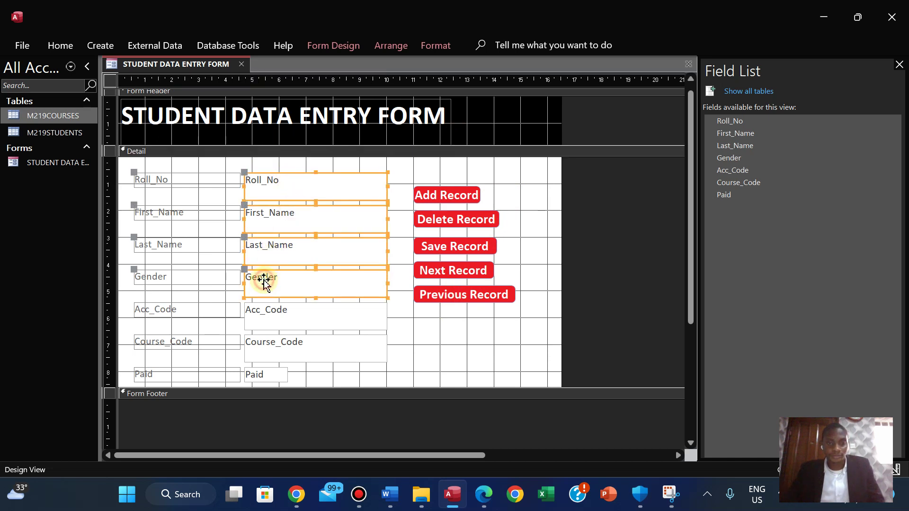
left_click(261, 317, "shift")
left_click(259, 344, "shift")
left_click(257, 372, "shift")
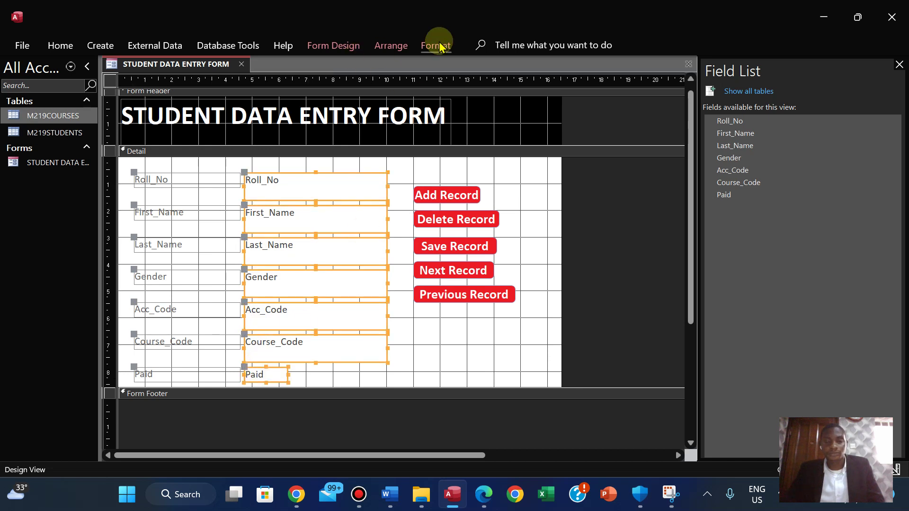
left_click(438, 45)
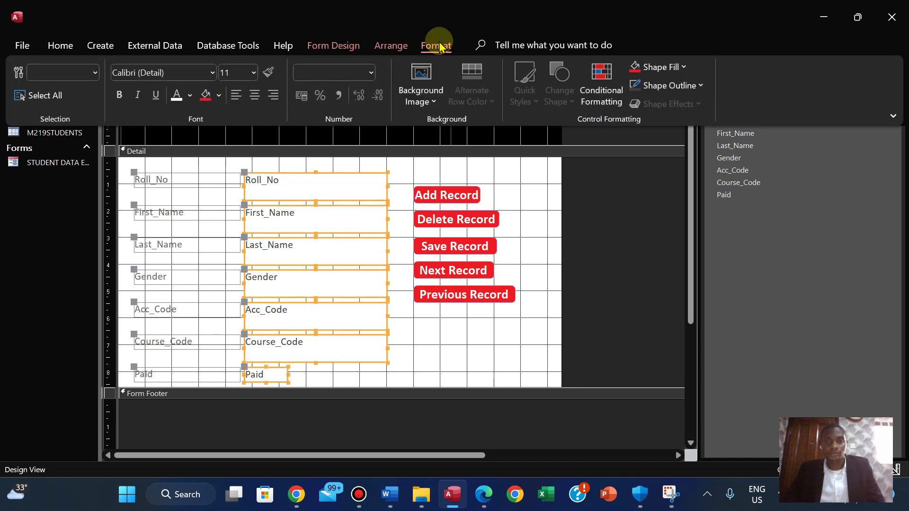
left_click(343, 46)
left_click(432, 46)
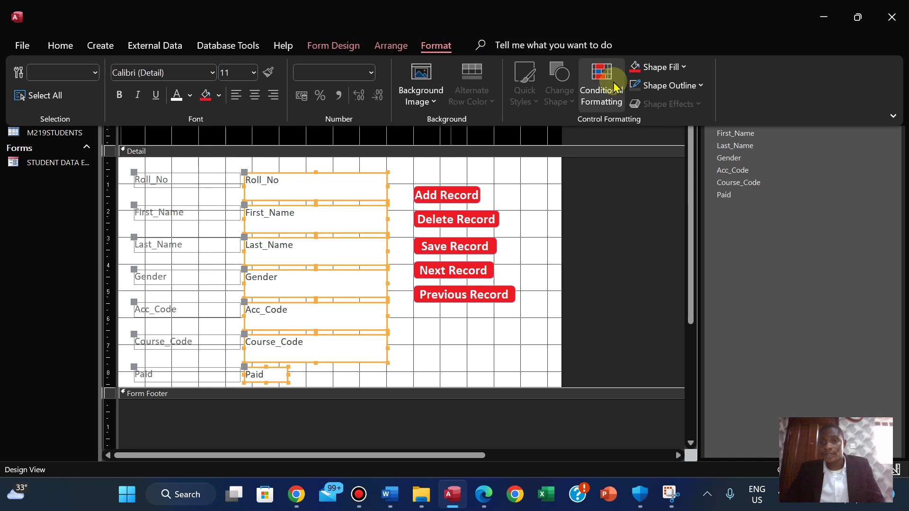
left_click(674, 85)
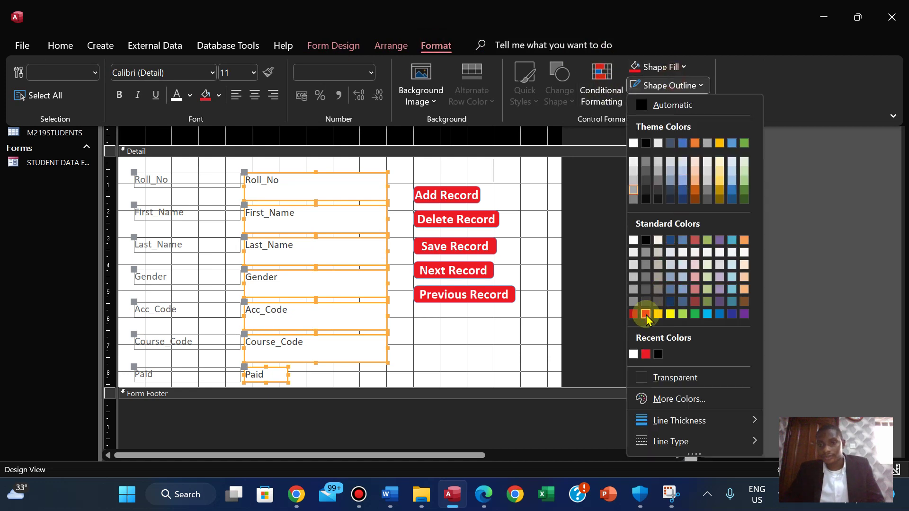
Give the seven field text boxes in the form's Detail section a standard red outline with a thicker line.
left_click(646, 311)
left_click(678, 93)
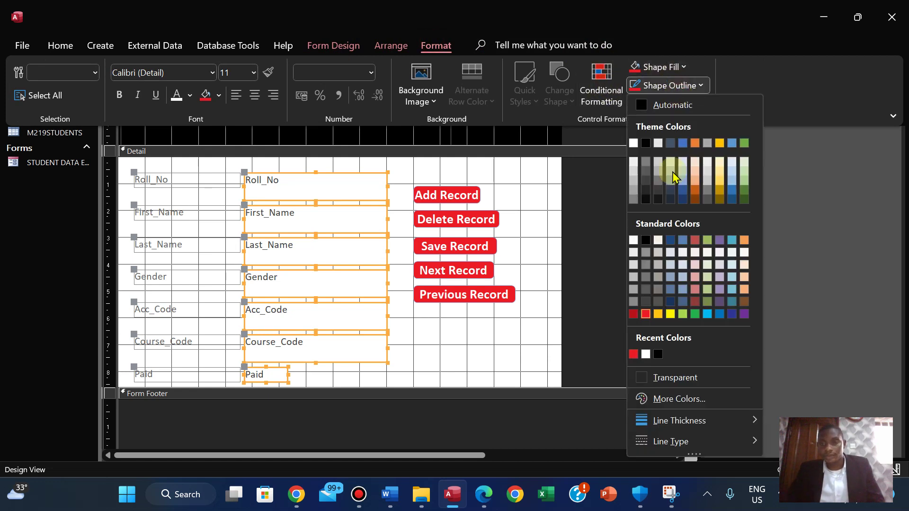
mouse_move(666, 425)
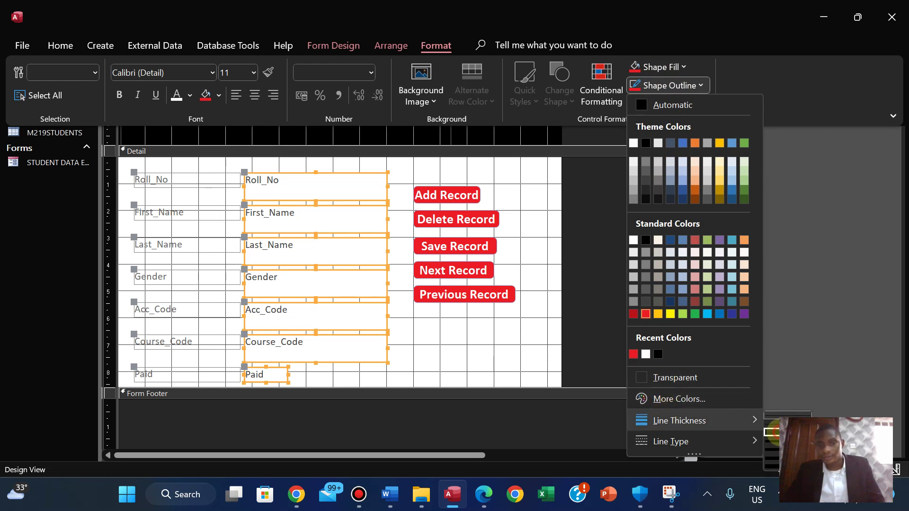
left_click(772, 431)
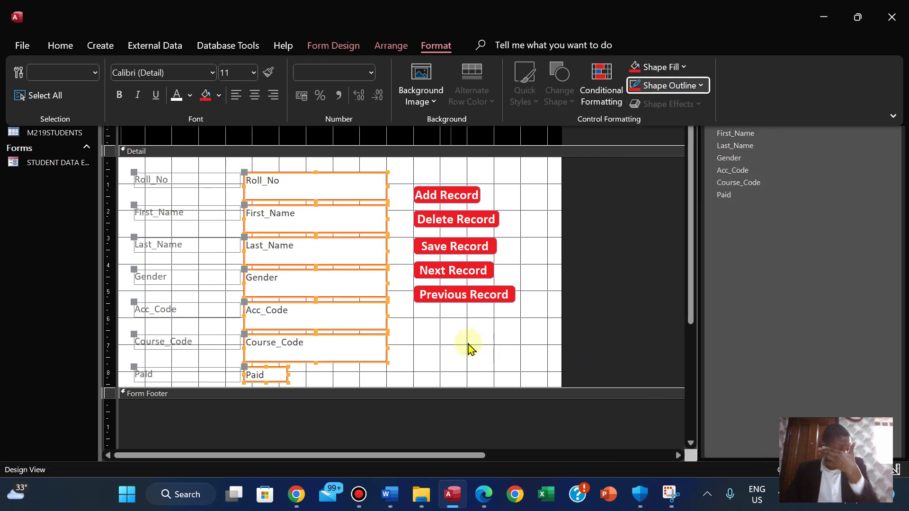
Fill all seven field labels, from Roll_No down to Paid, with standard red.
left_click(190, 181)
left_click(187, 182)
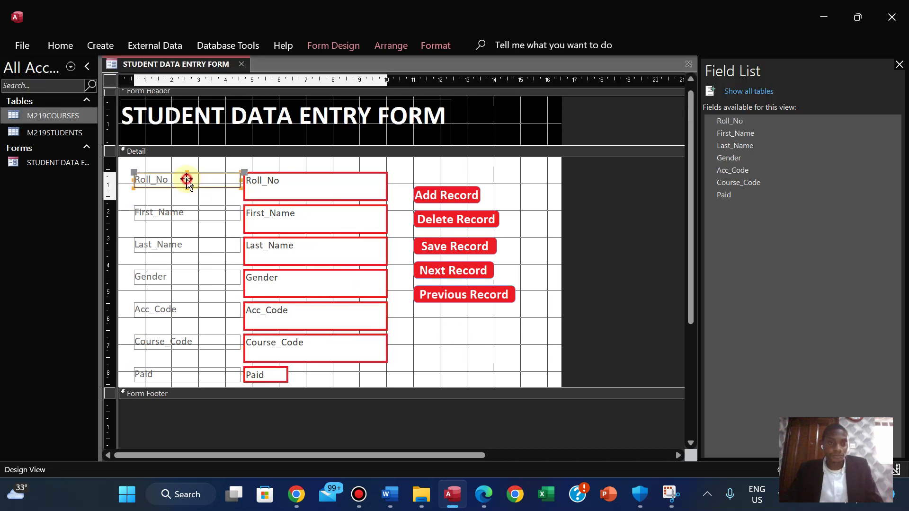
left_click(177, 211, "shift")
left_click(161, 239, "shift")
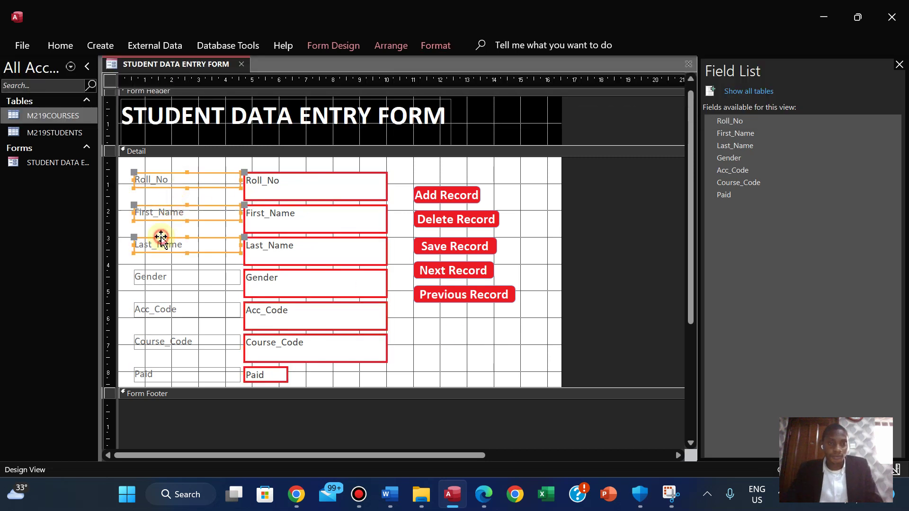
left_click(155, 281, "shift")
left_click(148, 313, "shift")
left_click(144, 343, "shift")
left_click(145, 379, "shift")
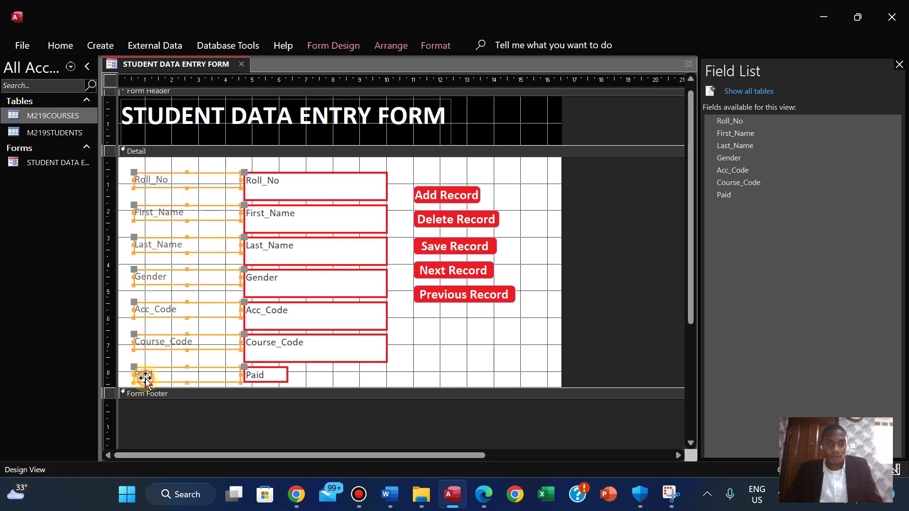
left_click(431, 50)
left_click(678, 67)
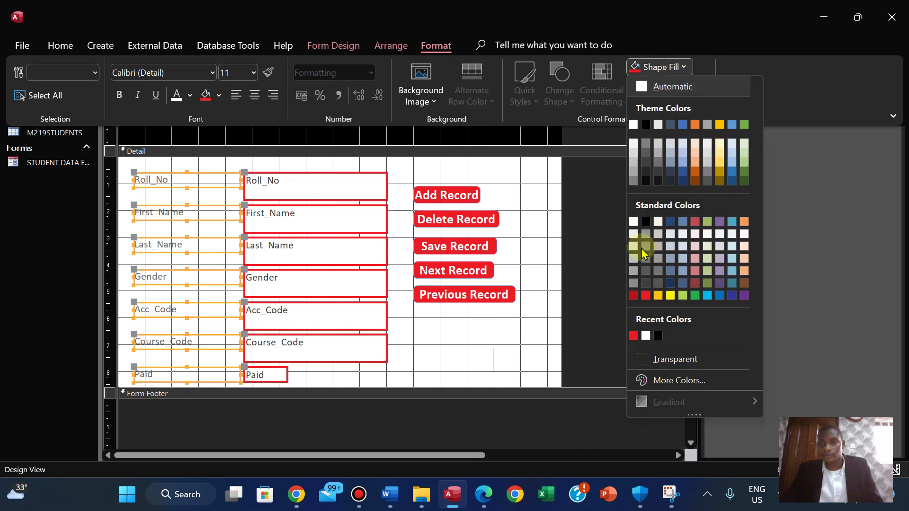
left_click(645, 296)
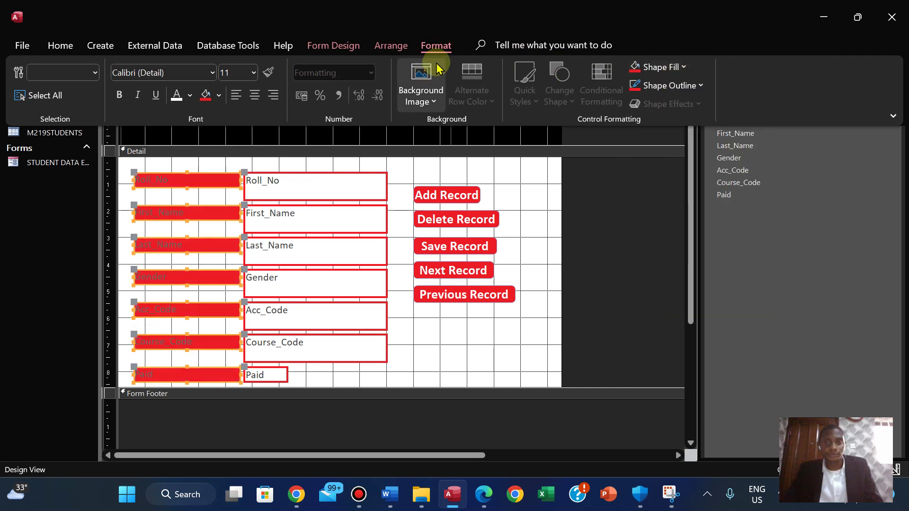
Make the text of the seven field labels white and bold, and deselect the labels.
left_click(177, 99)
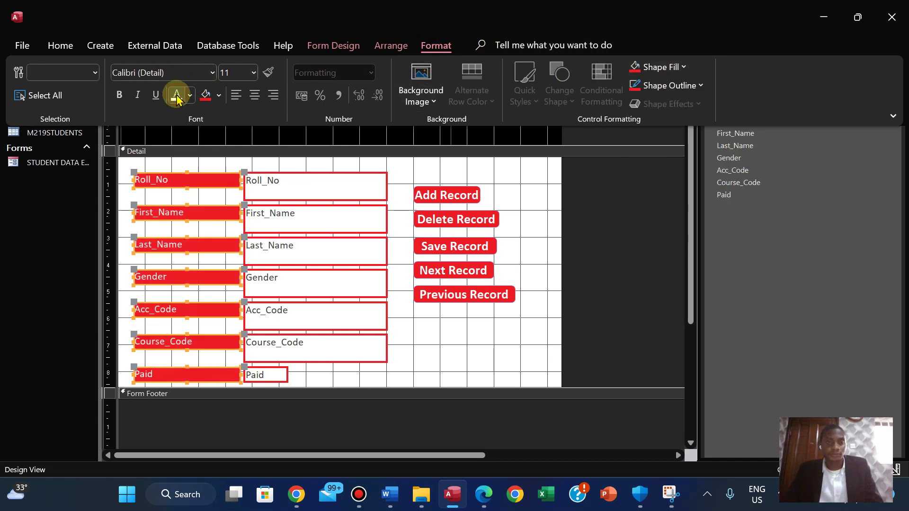
left_click(118, 94)
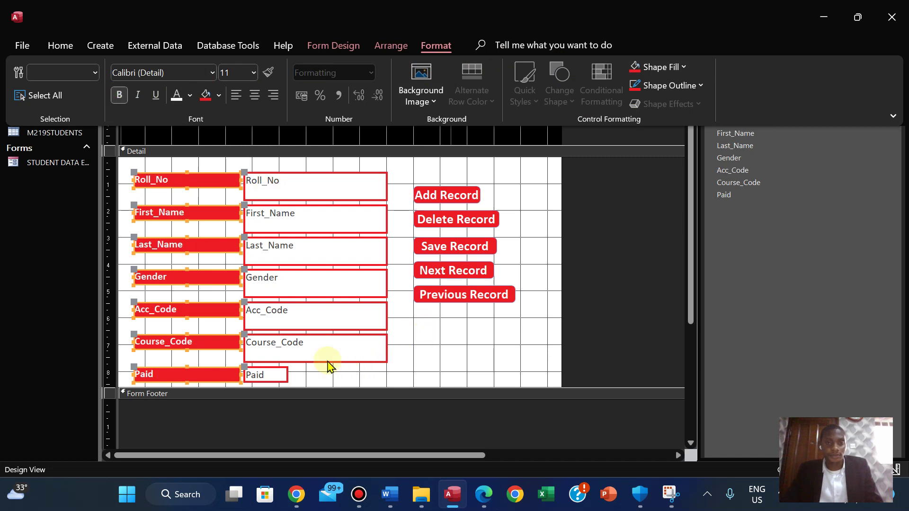
left_click(219, 96)
left_click(220, 96)
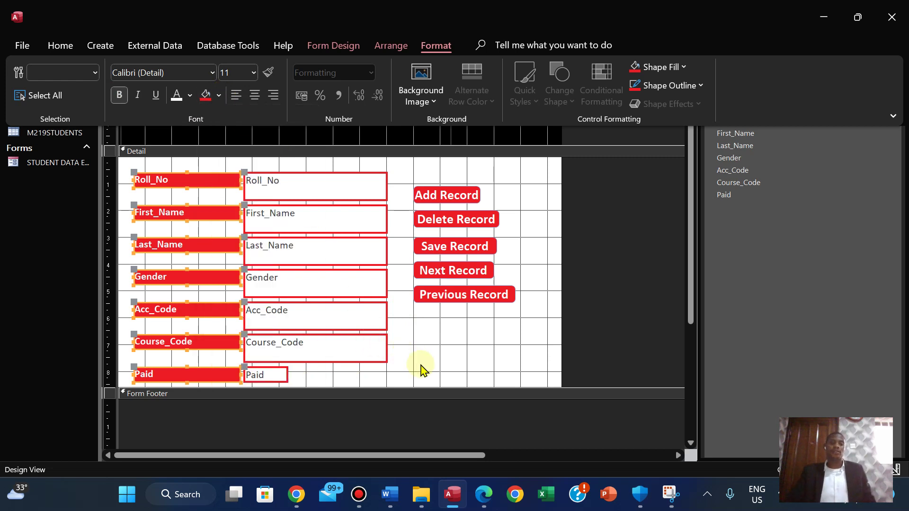
key("Escape")
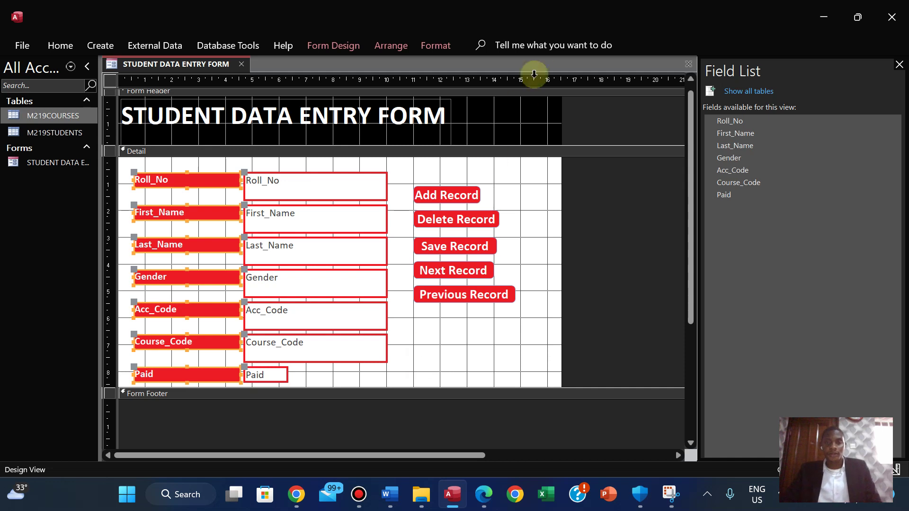
left_click(467, 118)
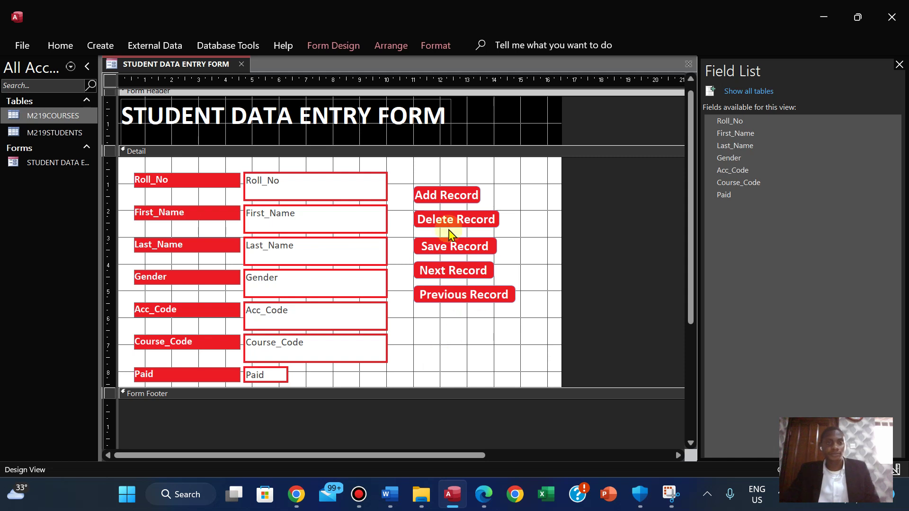
Preview the student data entry form in Layout View and review its record buttons.
left_click(59, 47)
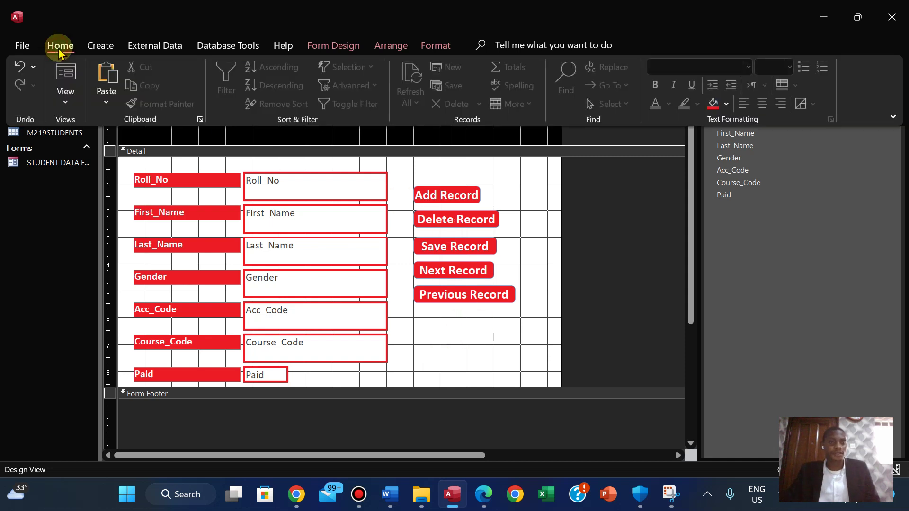
left_click(65, 97)
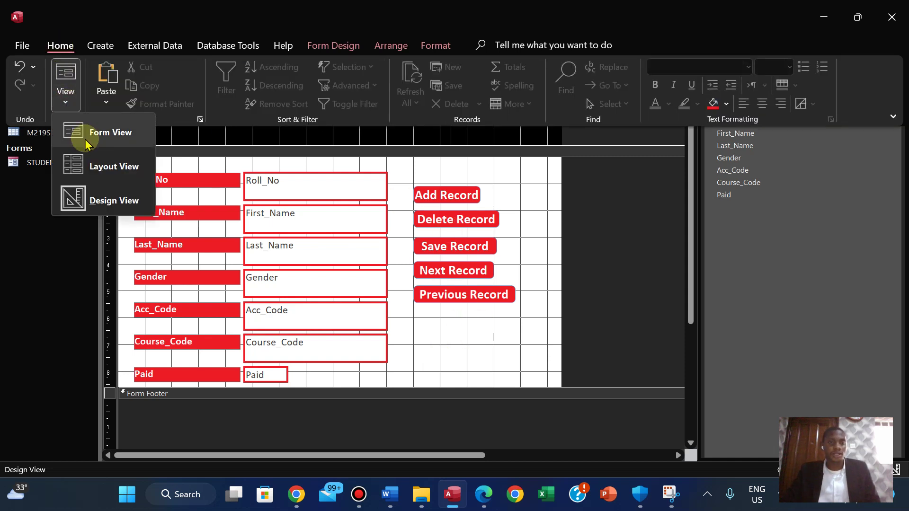
left_click(91, 166)
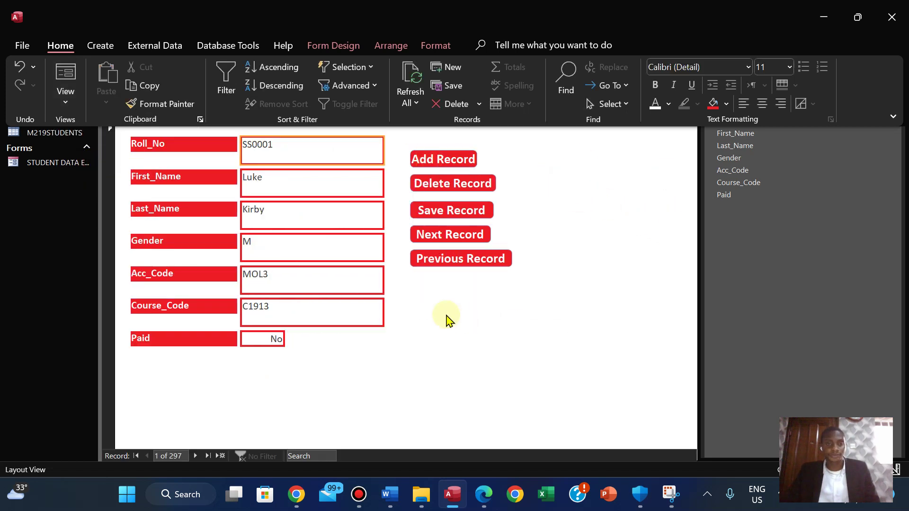
left_click(448, 342)
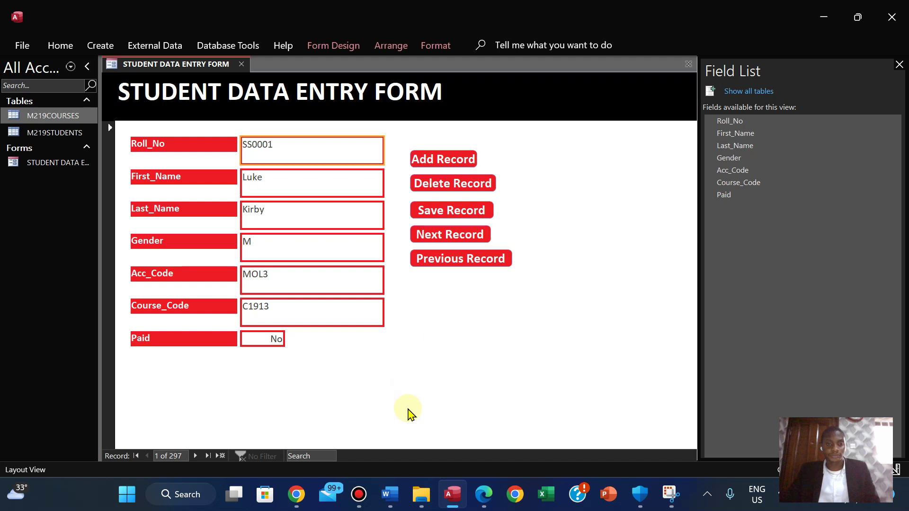
left_click_drag(445, 160, 463, 258)
left_click(454, 235)
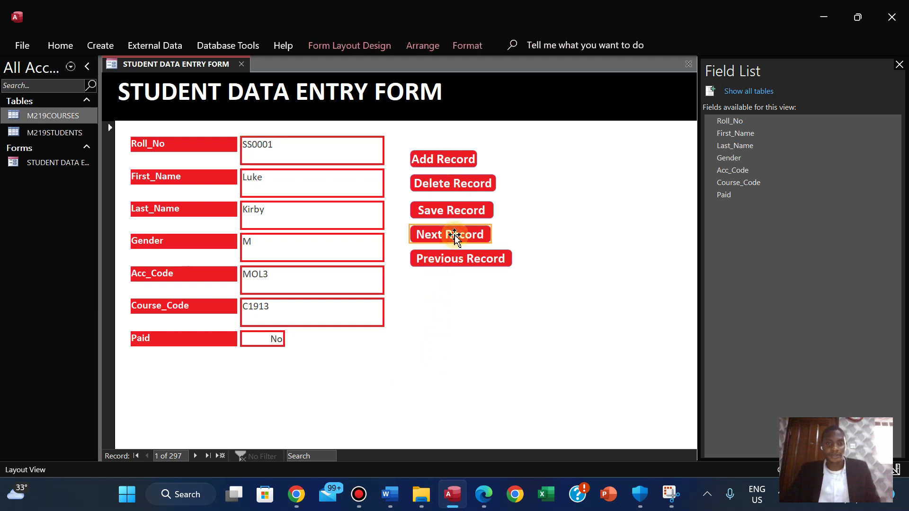
left_click(440, 266)
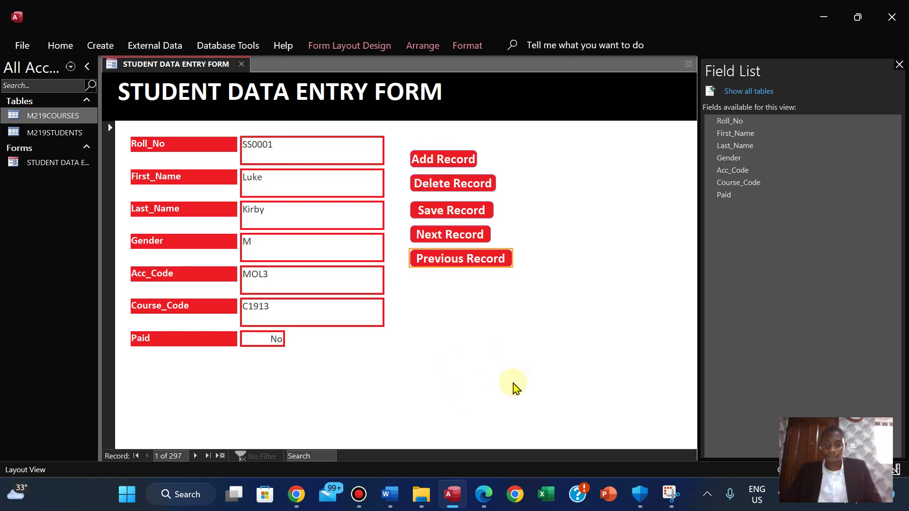
Check task 23 in the exam paper PDF in Edge, and return to Access to show the form in Design View.
left_click(483, 493)
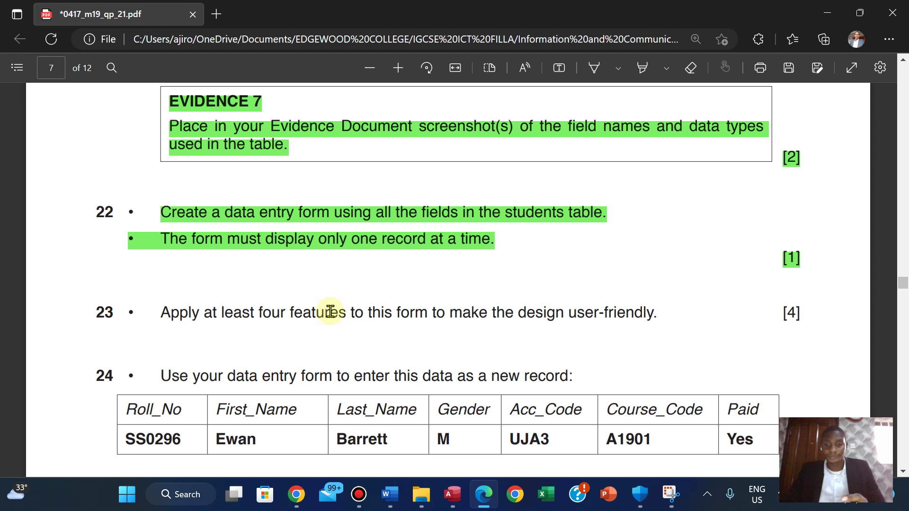
left_click(454, 495)
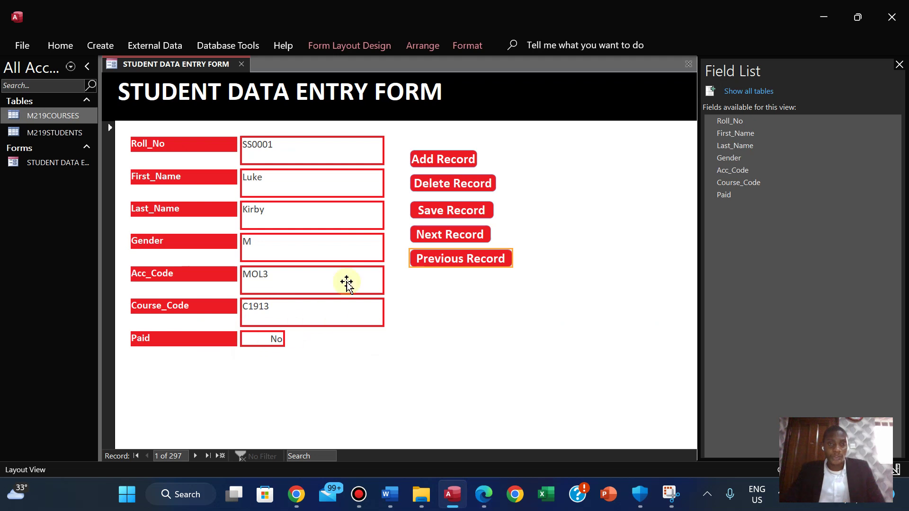
left_click(73, 48)
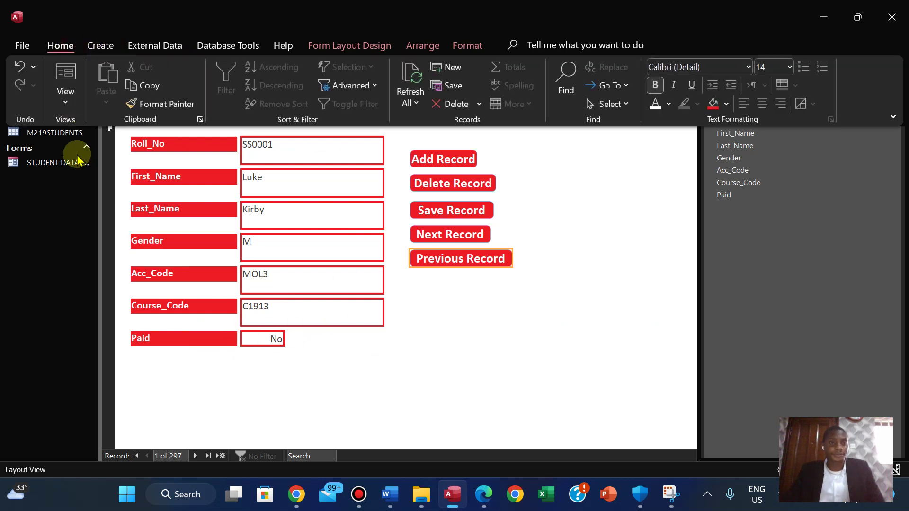
left_click(65, 94)
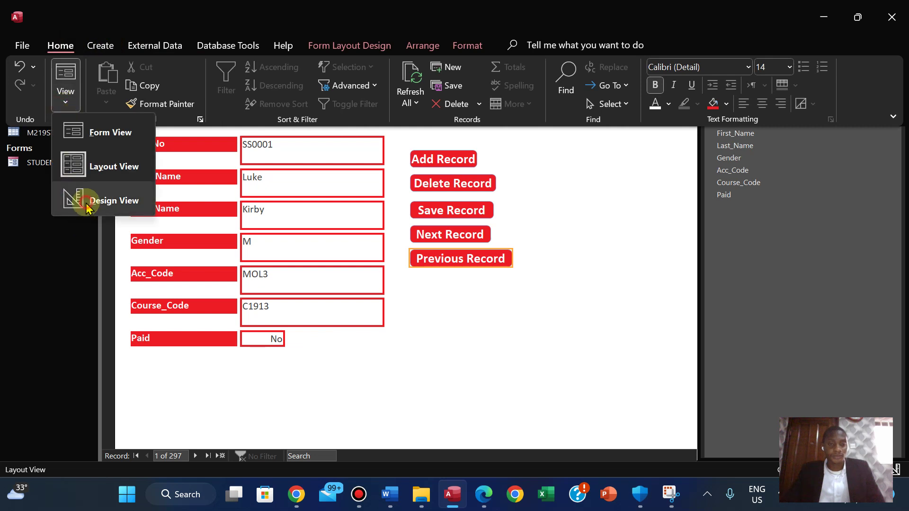
left_click(88, 201)
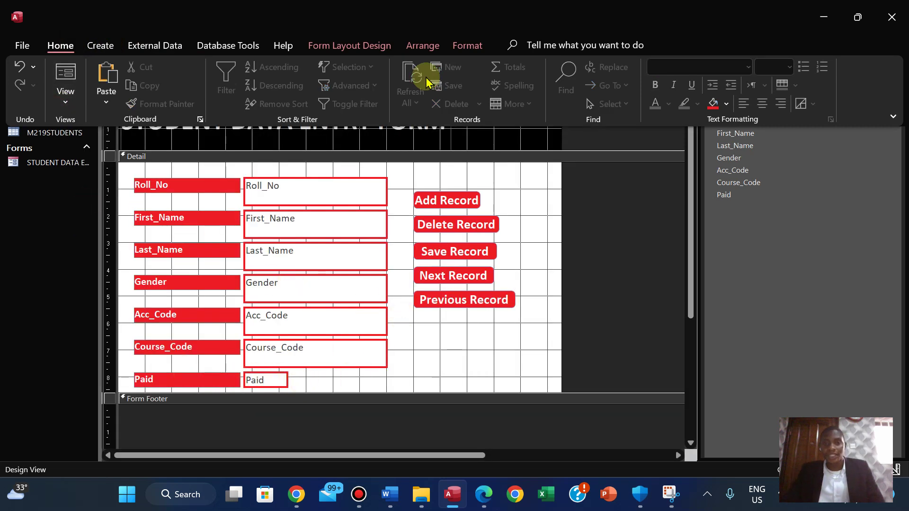
left_click(305, 385)
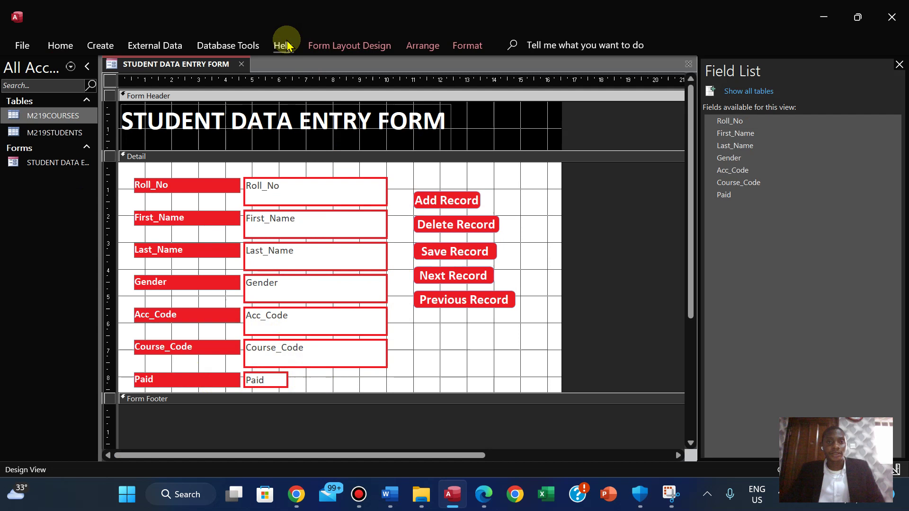
left_click(346, 46)
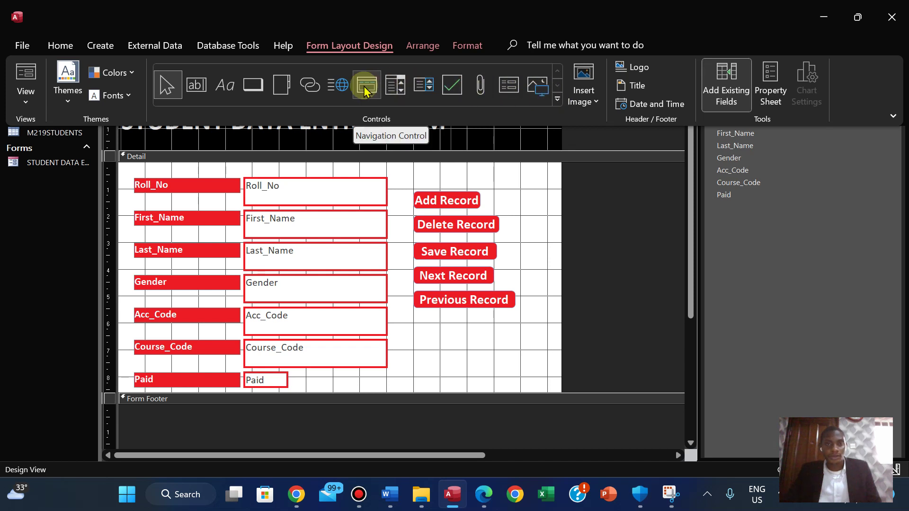
left_click(557, 100)
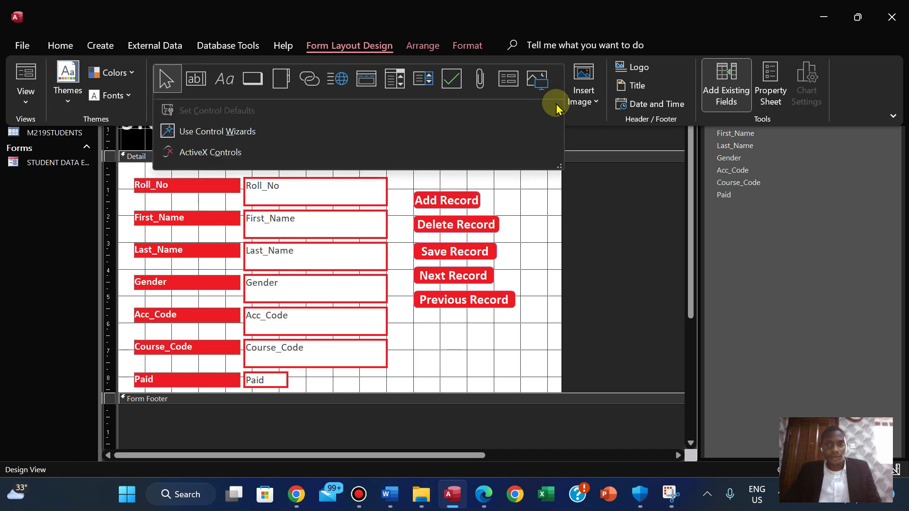
left_click(583, 100)
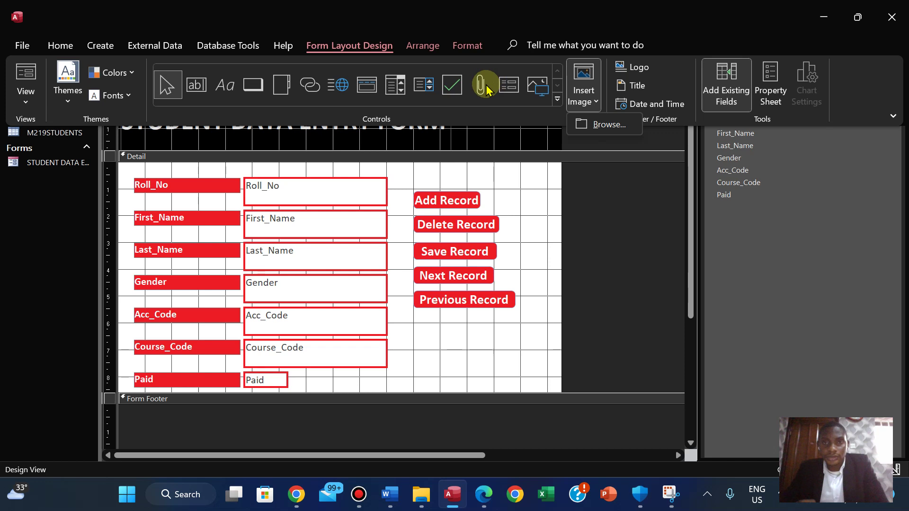
left_click(423, 88)
left_click(424, 88)
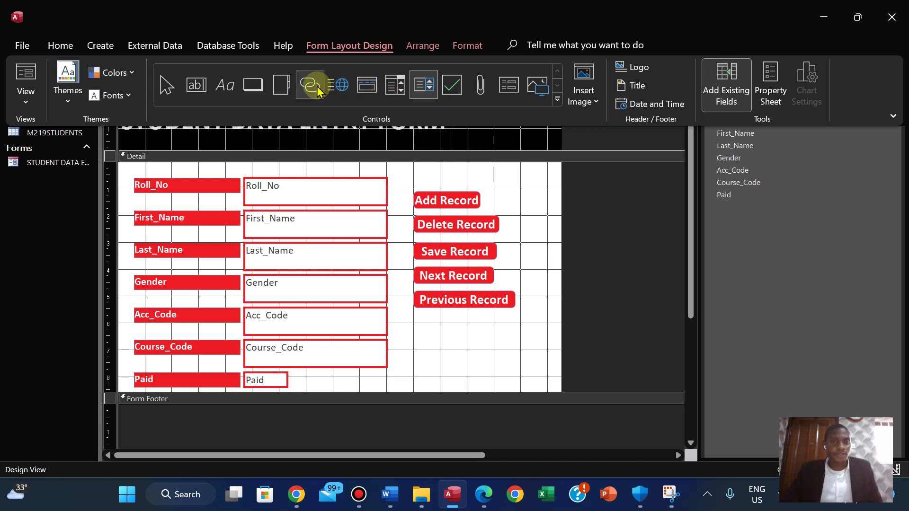
left_click(399, 89)
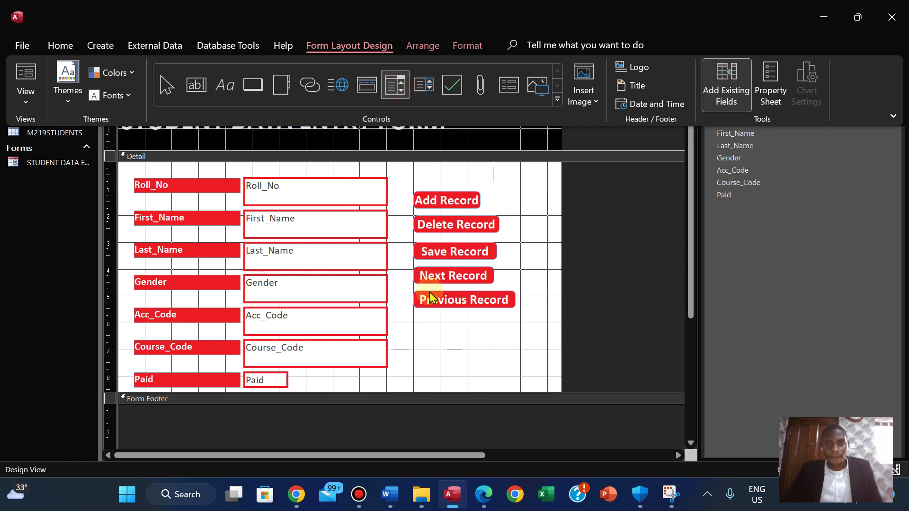
left_click_drag(410, 324, 470, 360)
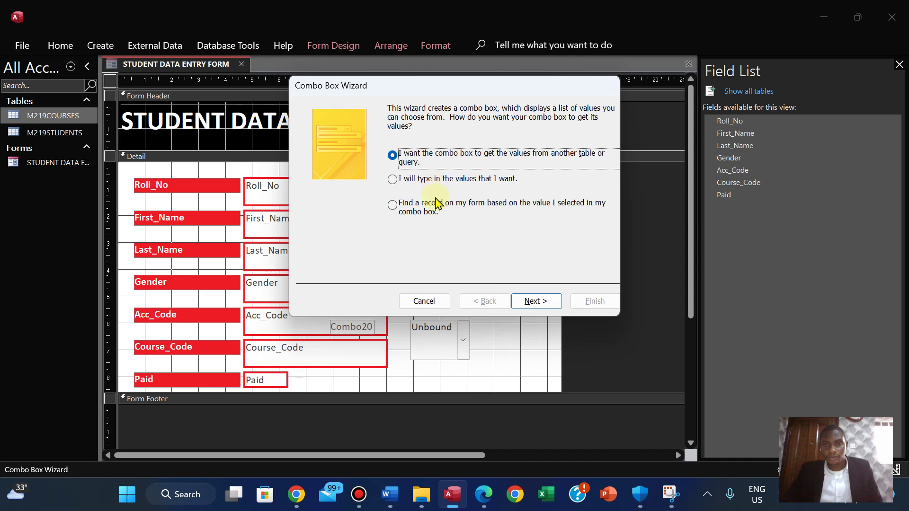
left_click(526, 300)
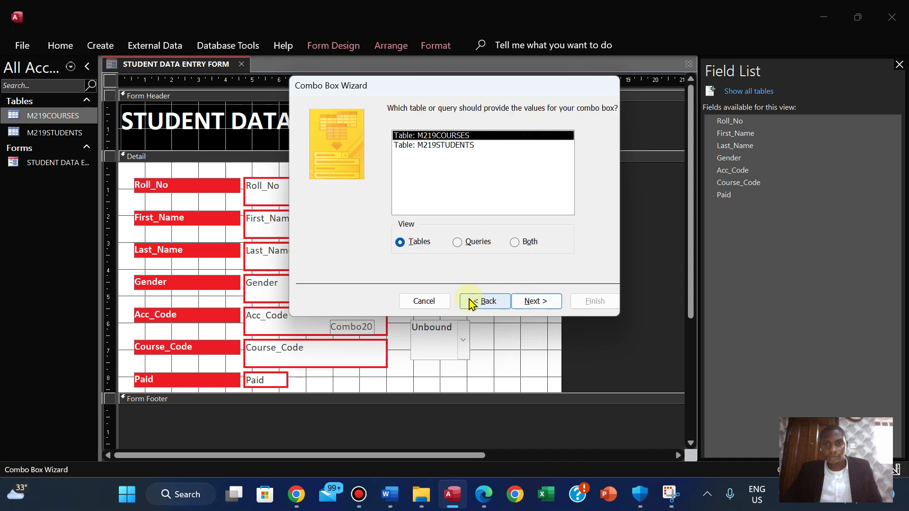
left_click(424, 301)
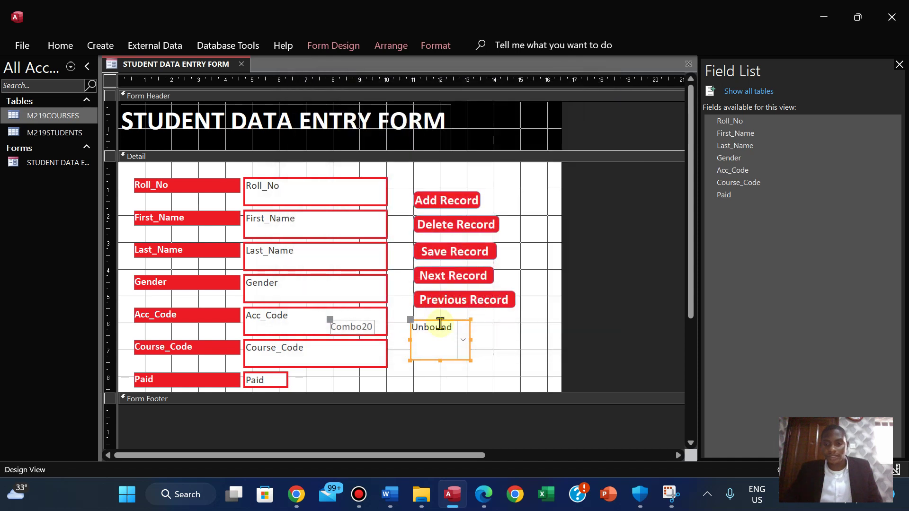
key("Delete")
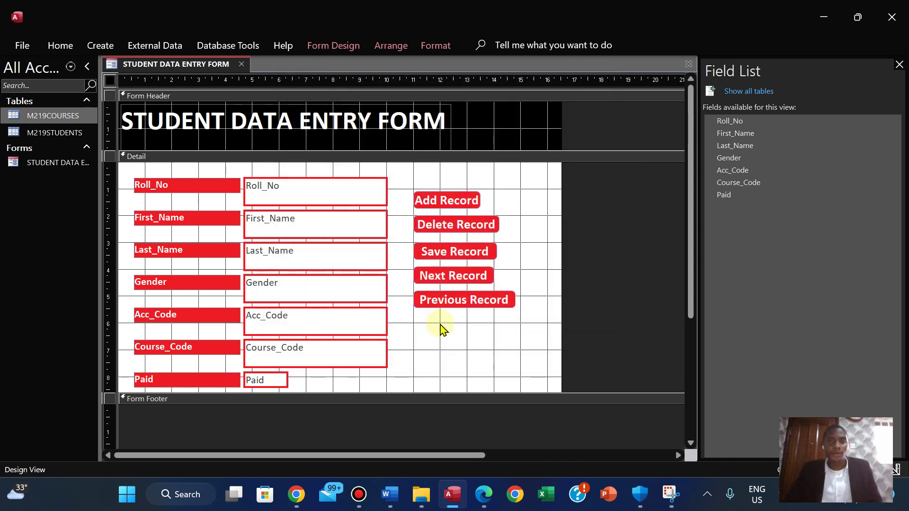
Draw an option group below the Previous Record button and label its options Yes and No.
left_click(339, 45)
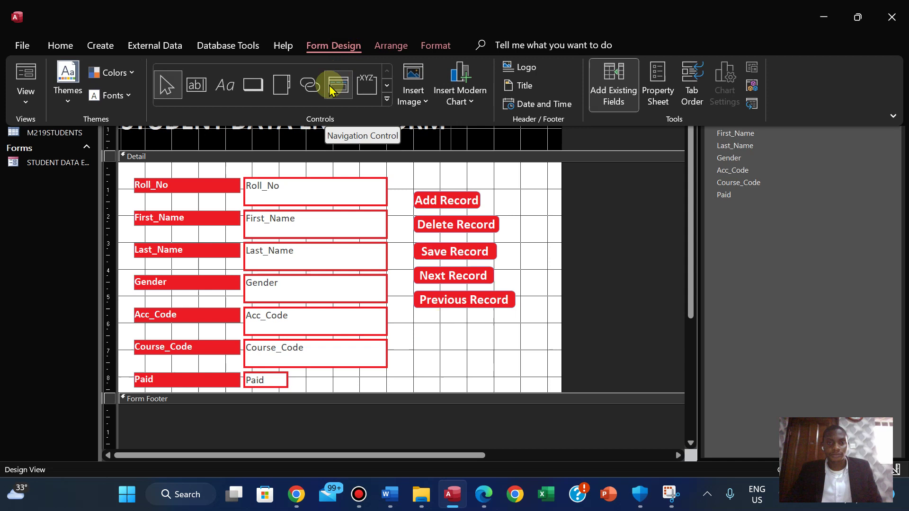
left_click(361, 86)
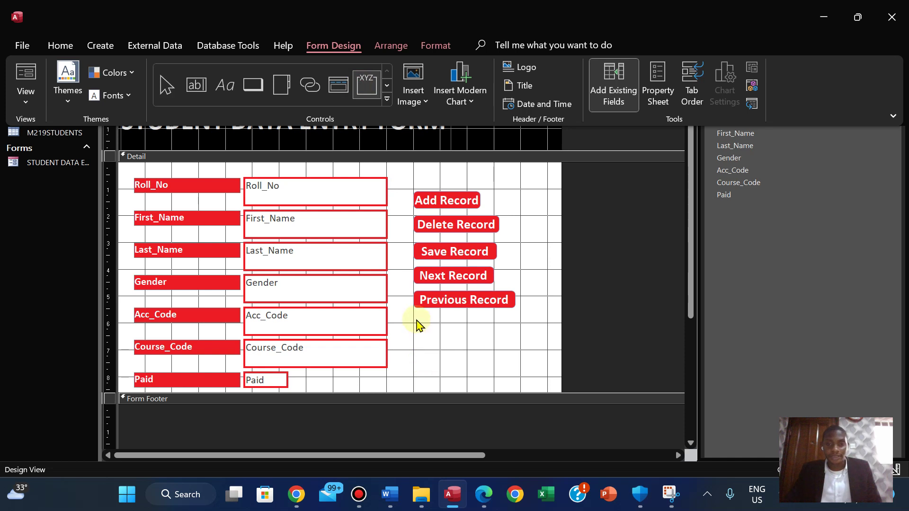
left_click_drag(410, 323, 464, 358)
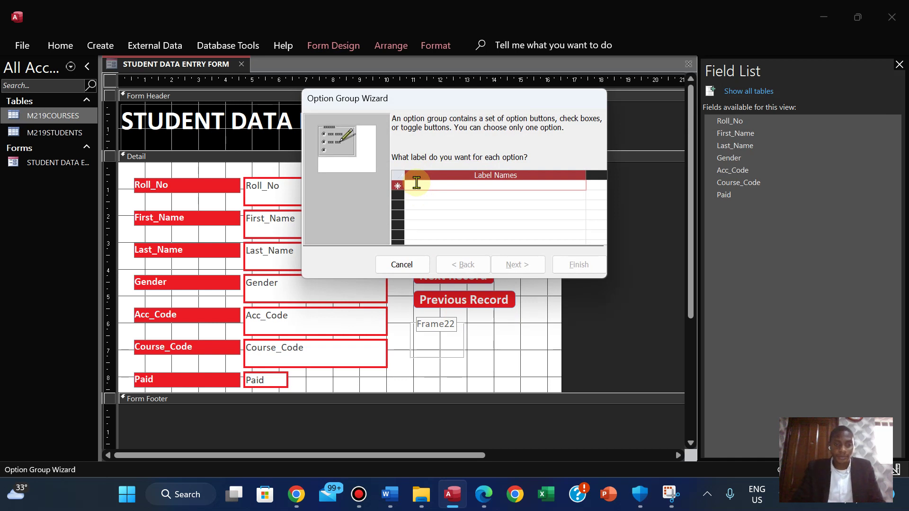
type("y")
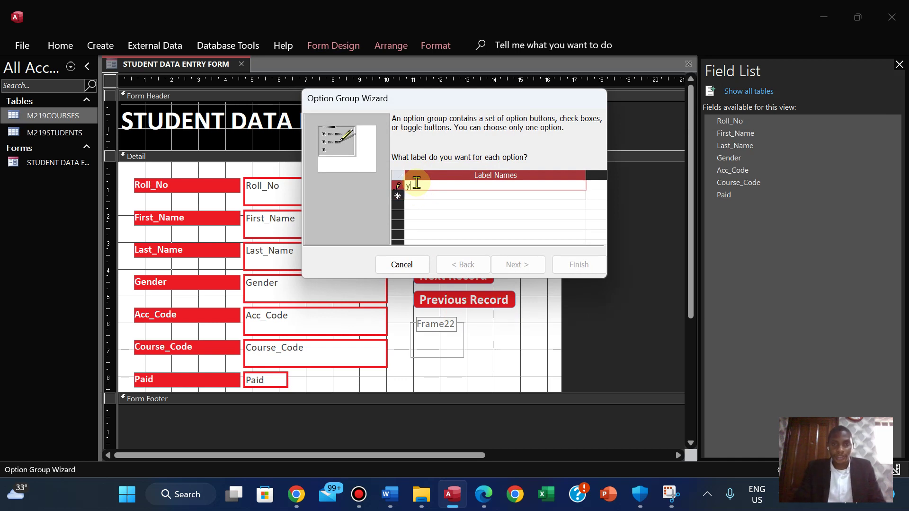
type("e")
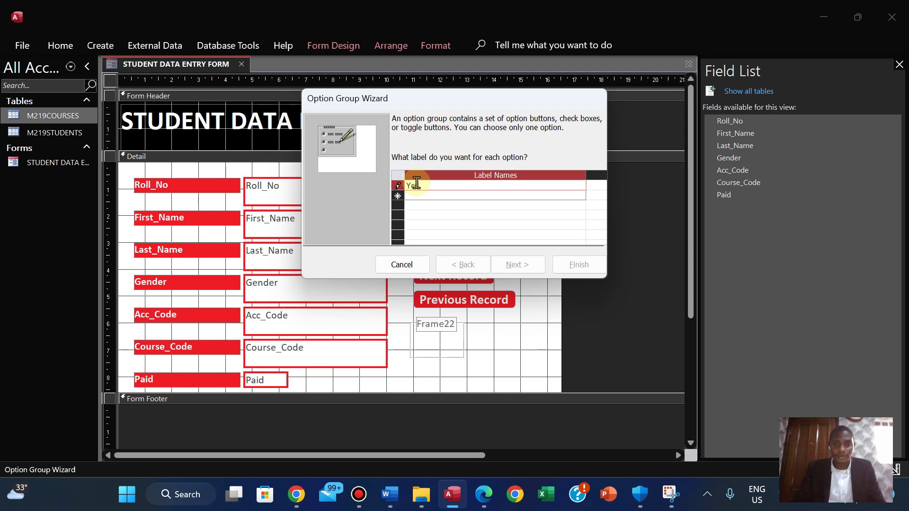
type("s")
left_click(411, 198)
type("No")
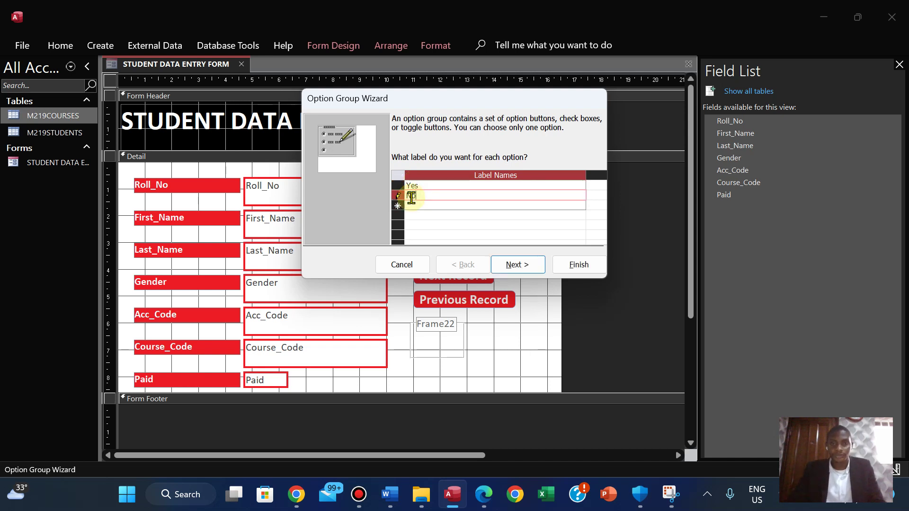
Set the option group to have no default choice, keeping the values 1 for Yes and 2 for No.
left_click(513, 264)
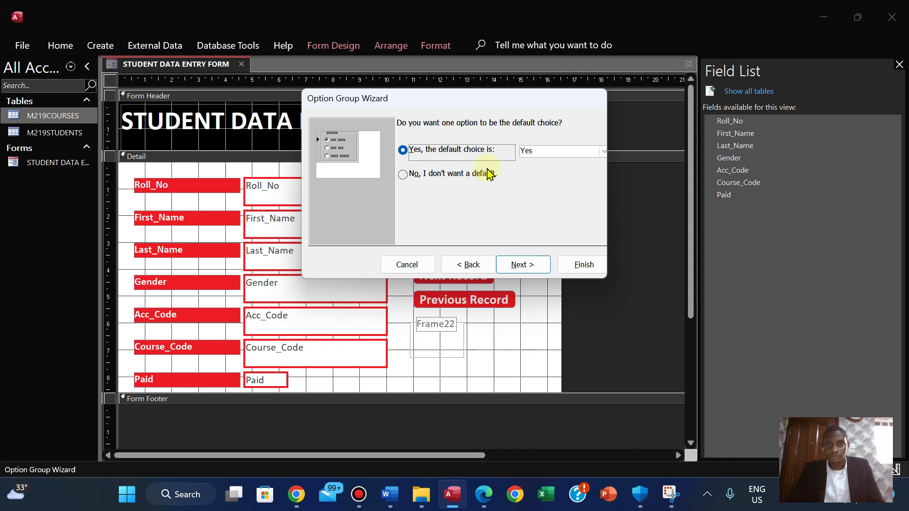
left_click(404, 175)
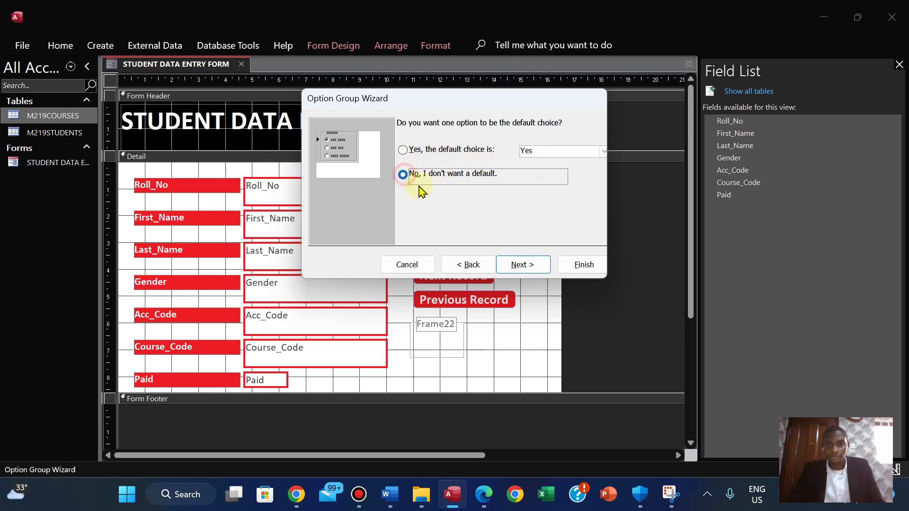
left_click(515, 266)
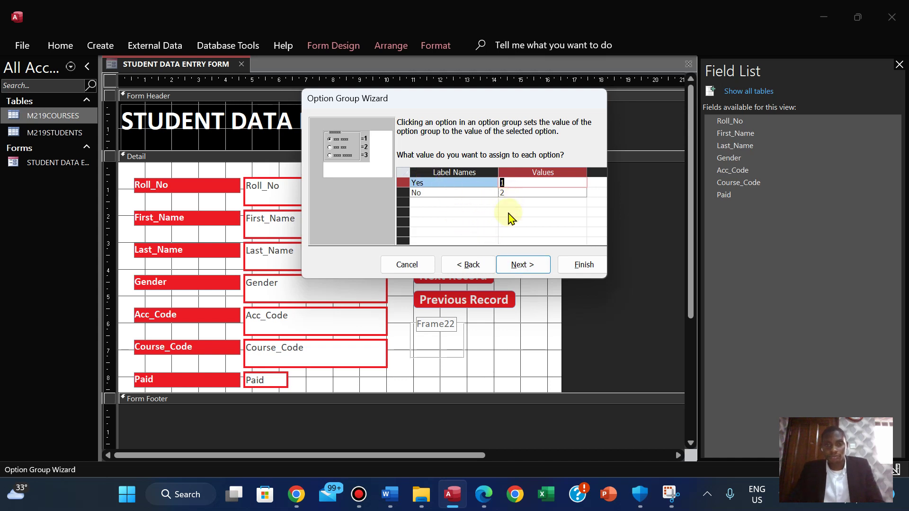
left_click(517, 264)
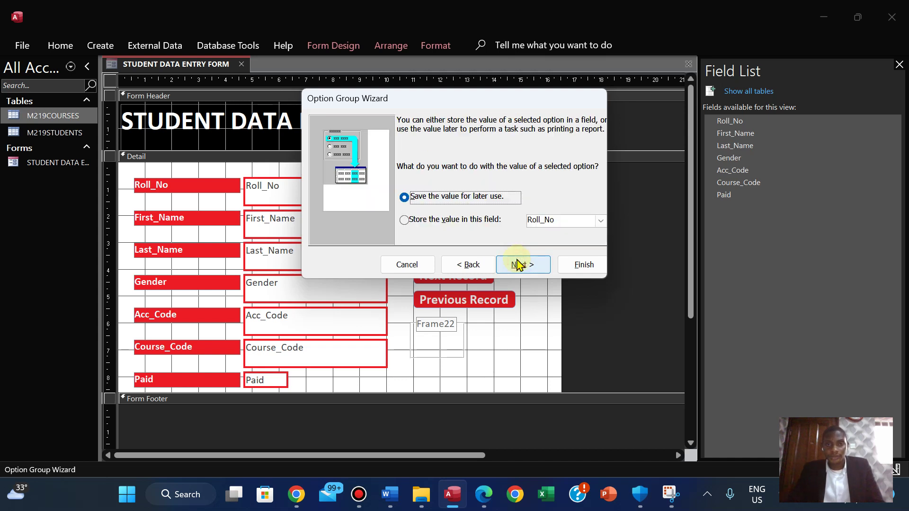
Store the option group's selected value in the Paid field.
left_click(404, 221)
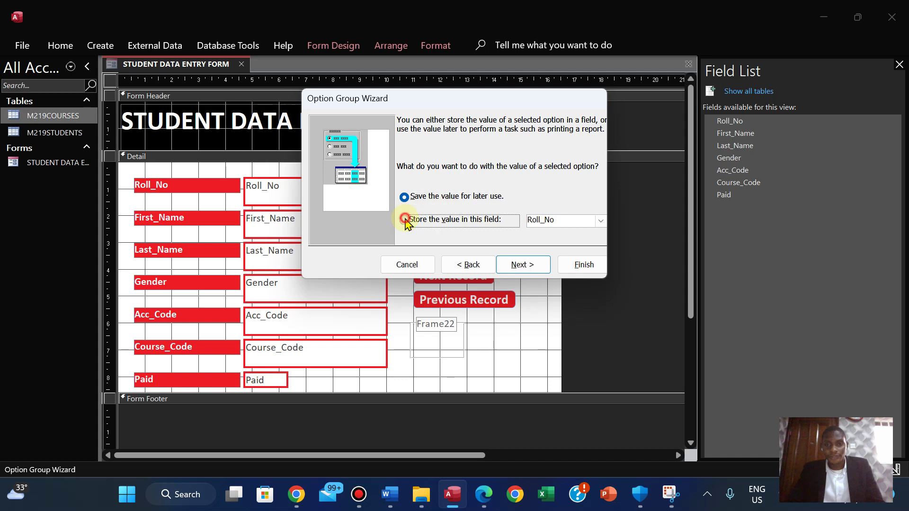
left_click(589, 220)
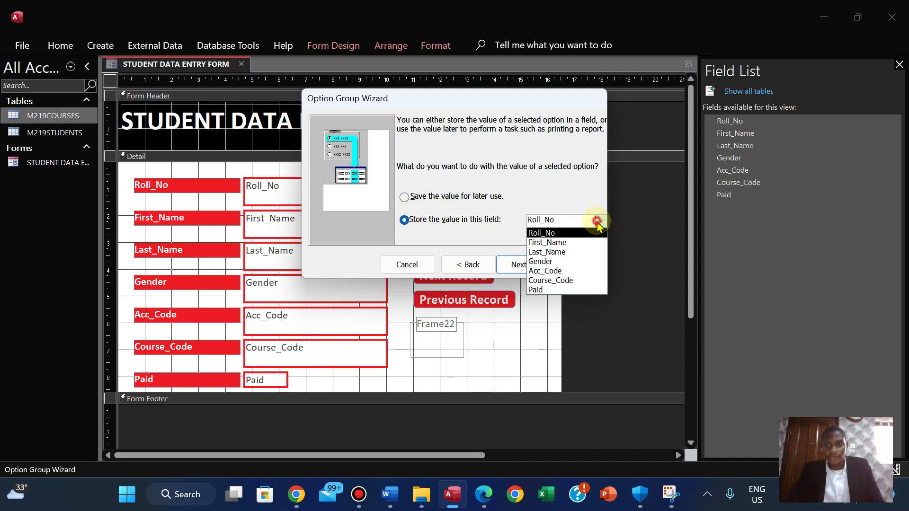
left_click(540, 291)
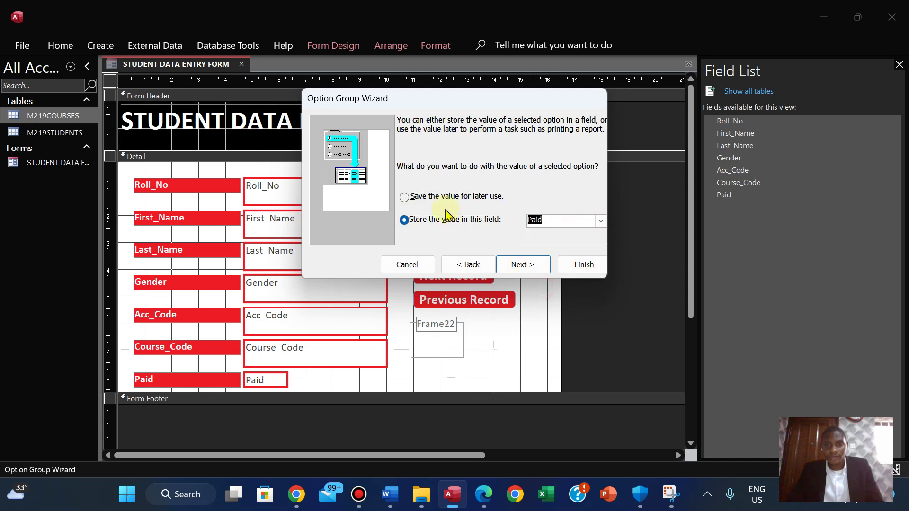
left_click(520, 269)
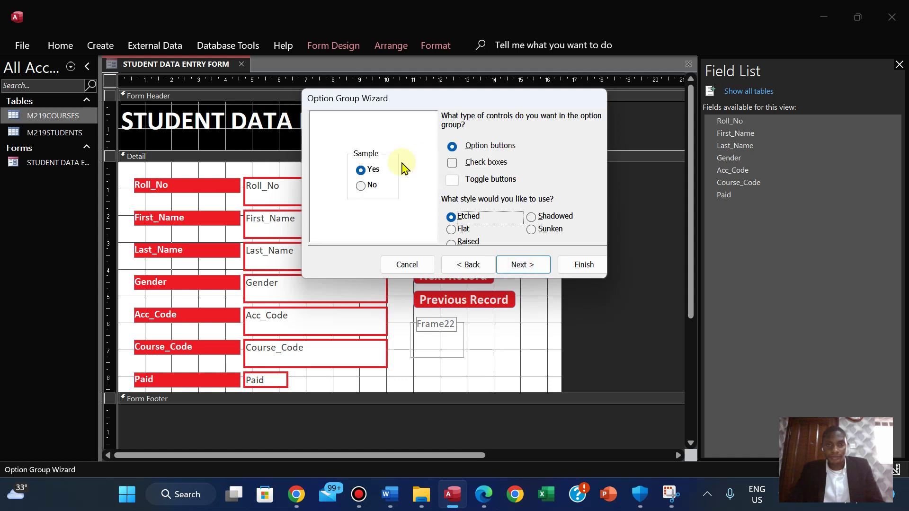
Try other frame styles plus check boxes and toggle buttons for the option group, returning to etched option buttons.
left_click(453, 230)
left_click(532, 231)
left_click(532, 218)
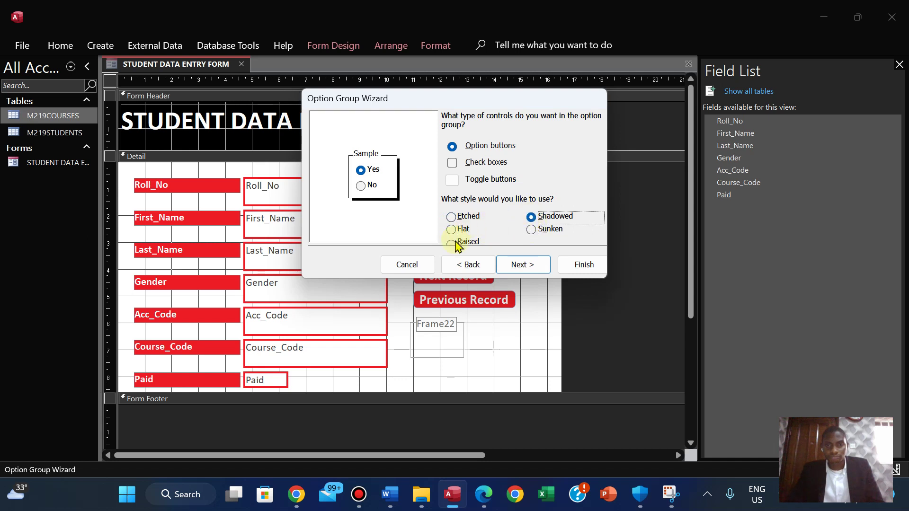
left_click(452, 218)
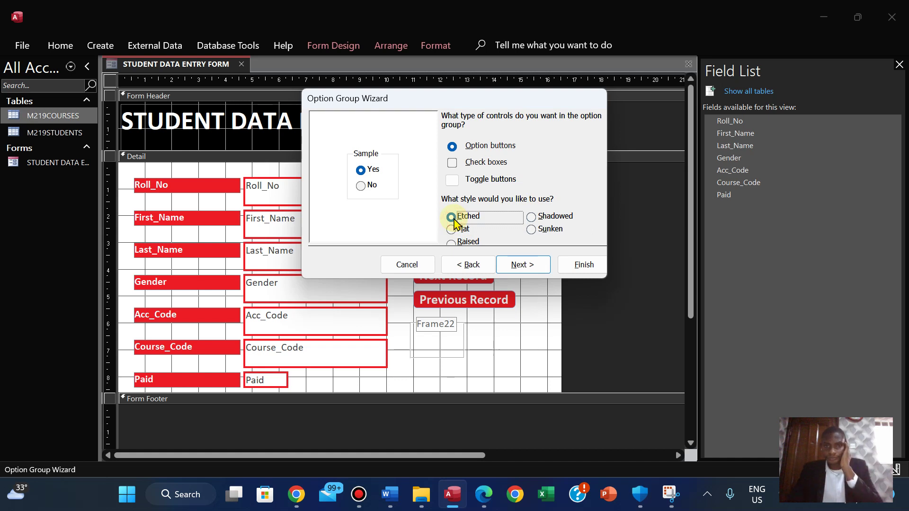
left_click(453, 164)
left_click(452, 180)
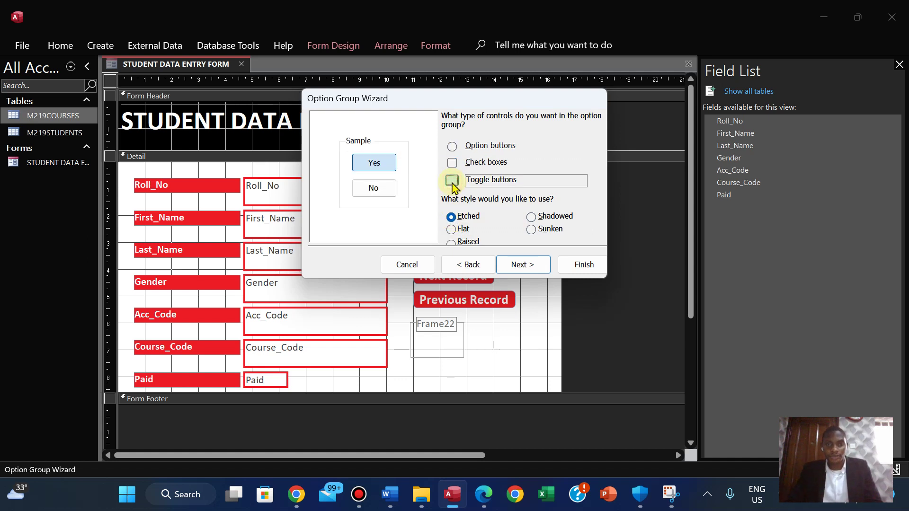
left_click(453, 147)
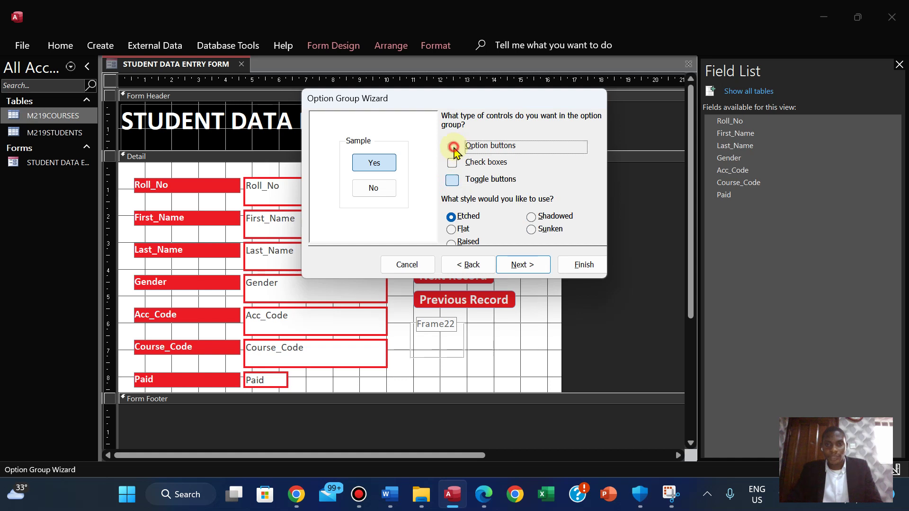
Finish the option group with the caption Paid and move it slightly away from the Previous Record button.
left_click(514, 266)
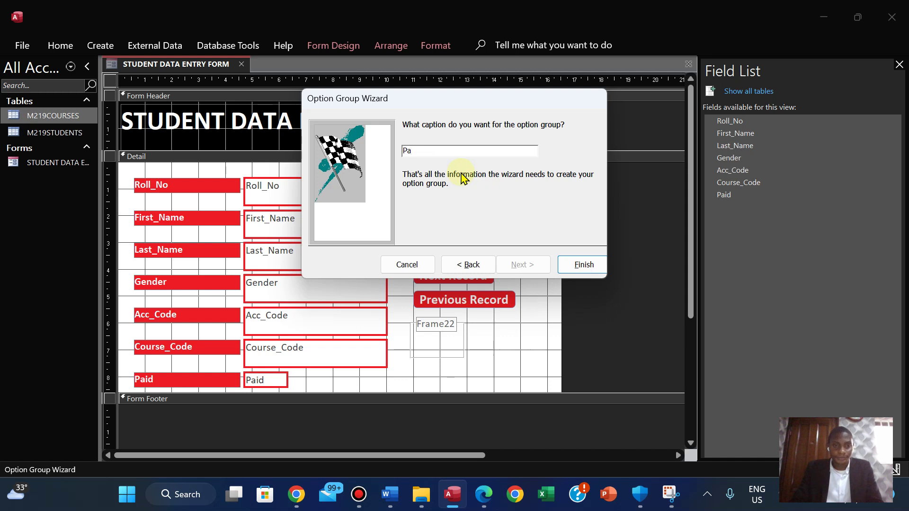
type("d")
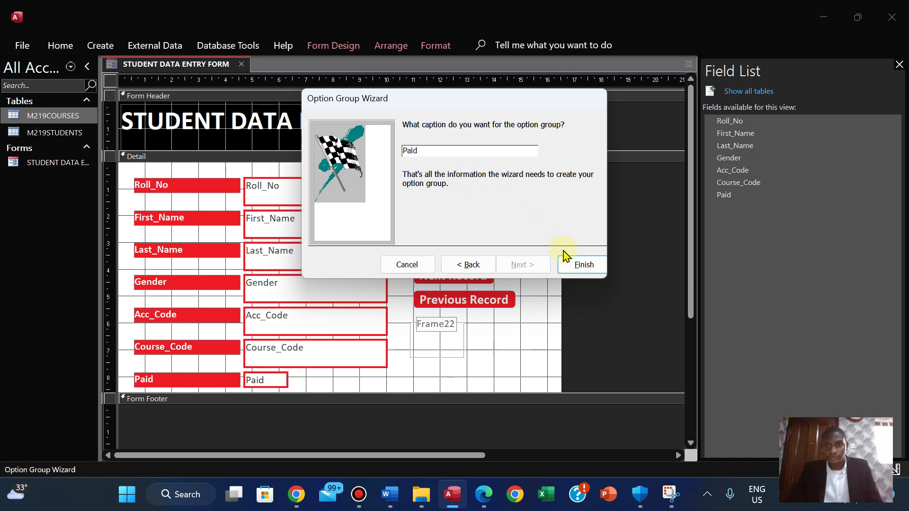
left_click(576, 265)
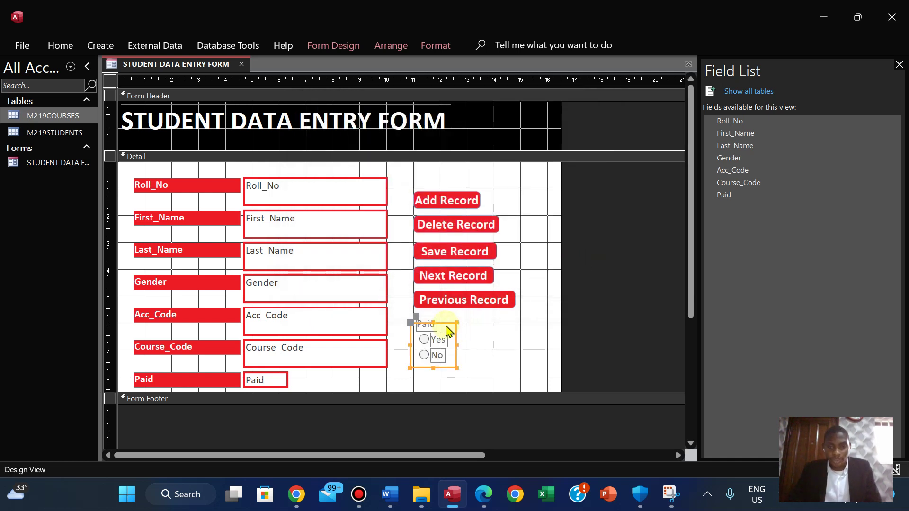
left_click_drag(444, 324, 453, 334)
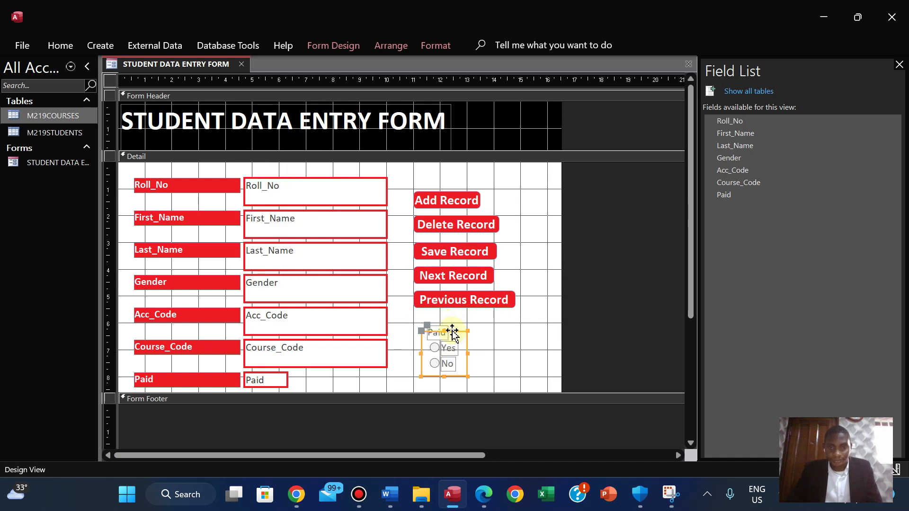
Give the Paid option group's frame a solid red outline.
left_click(436, 45)
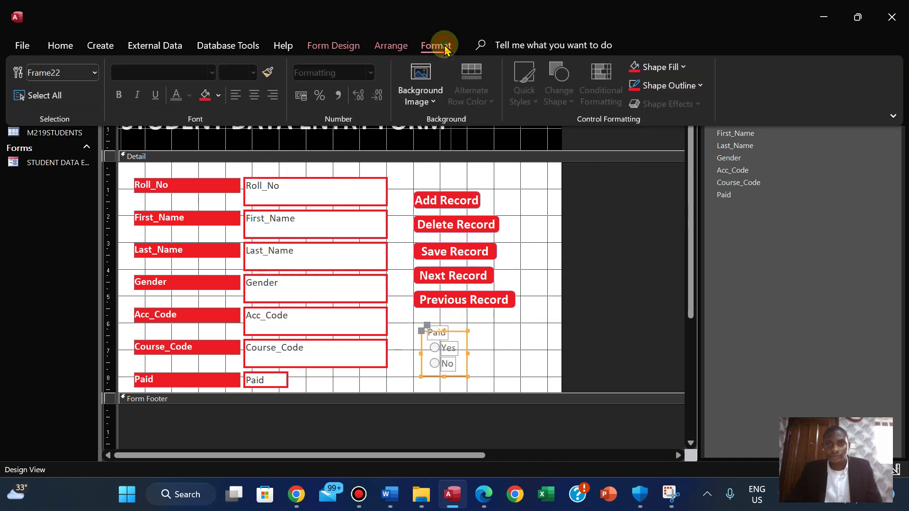
left_click(673, 85)
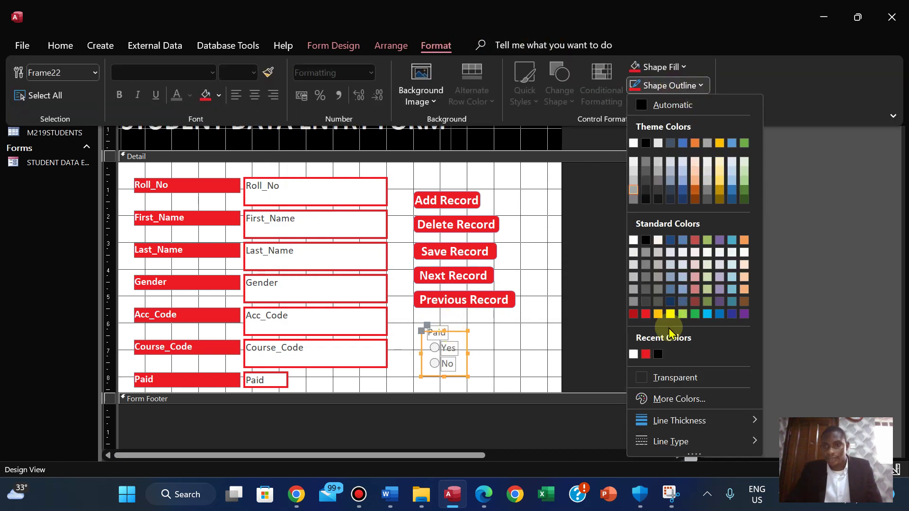
left_click(646, 354)
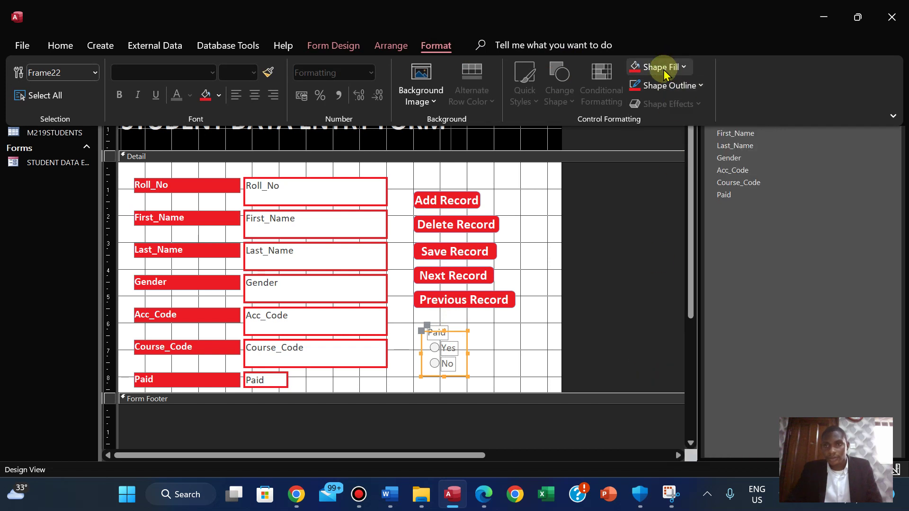
left_click(679, 85)
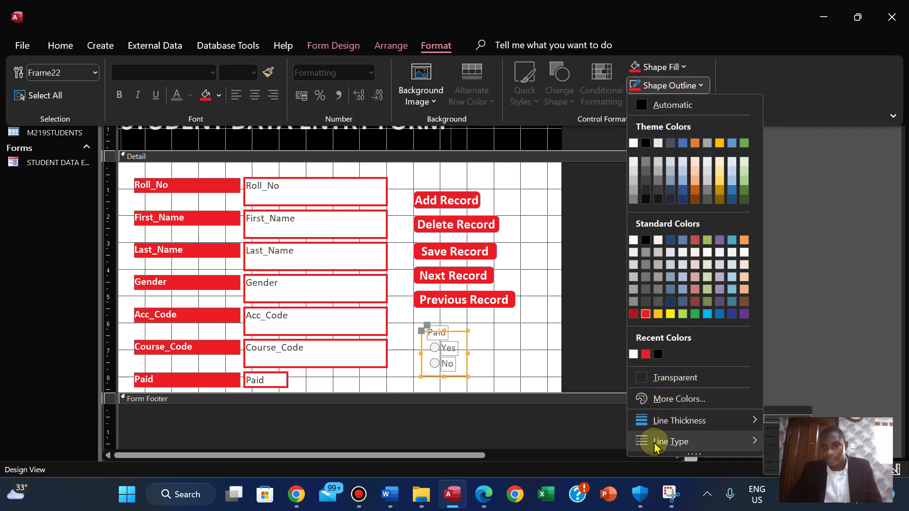
left_click(773, 434)
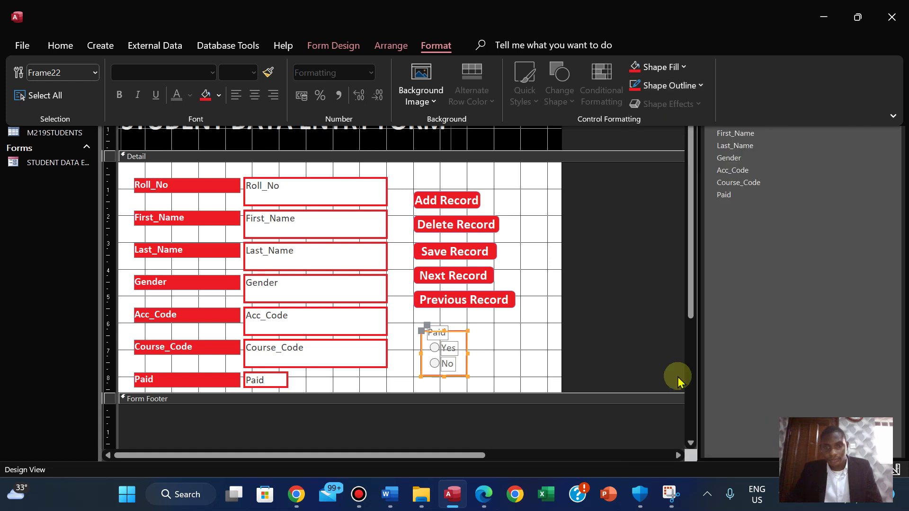
Fill the option group's Paid caption with red and make its text white and bold.
left_click(443, 341)
left_click(438, 333)
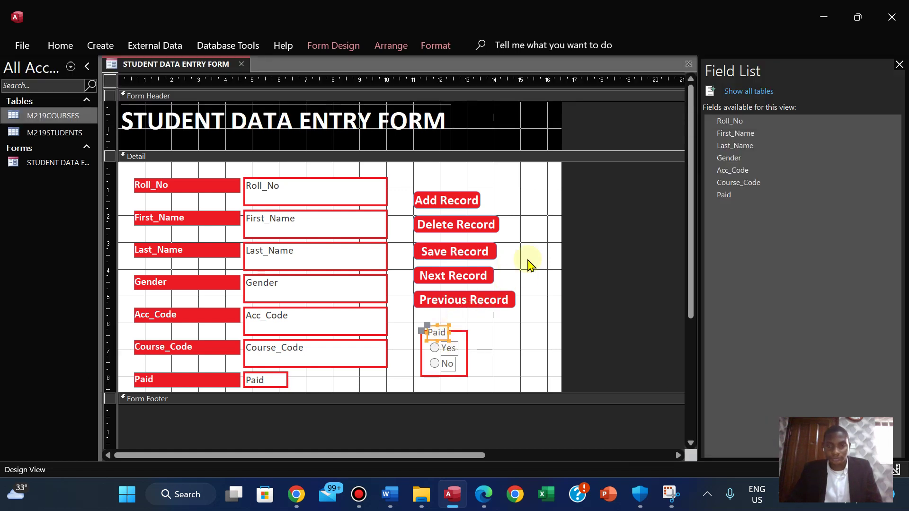
left_click(435, 46)
left_click(204, 95)
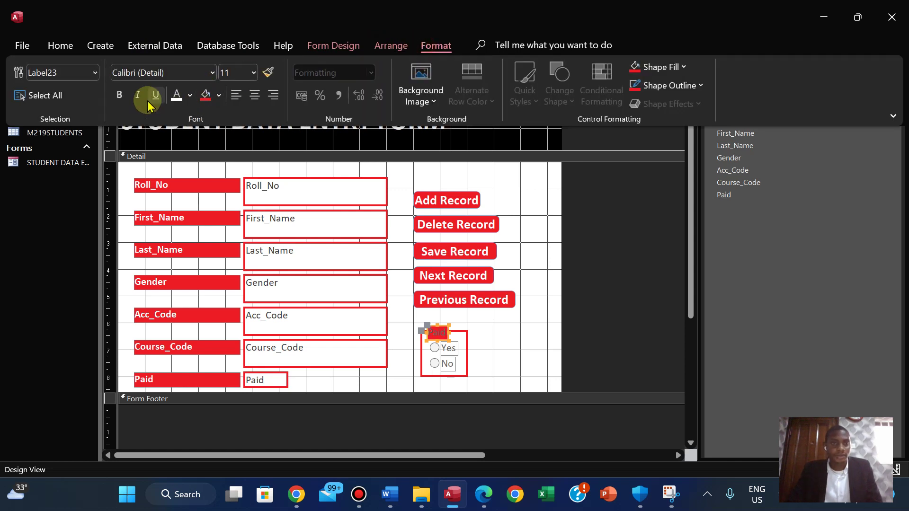
left_click(120, 97)
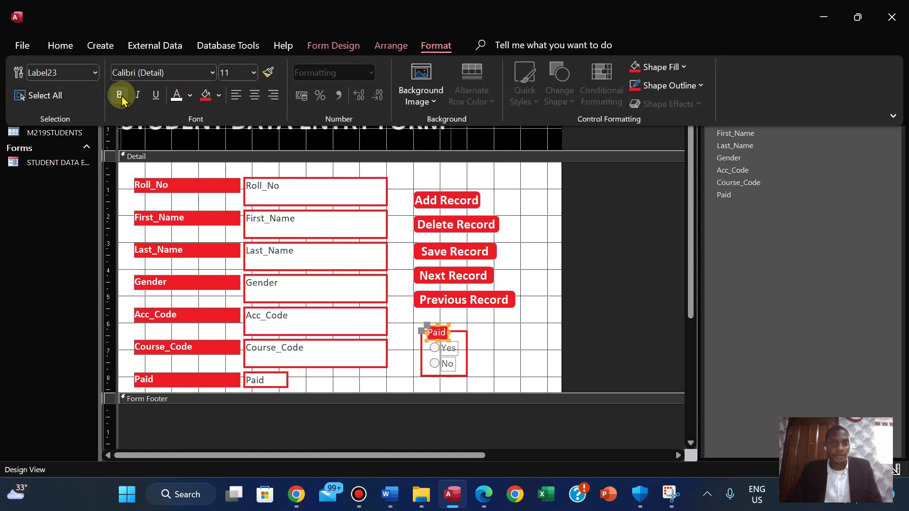
left_click(458, 335)
Try deleting the Paid field's label below Course_Code, and undo the deletion.
left_click(218, 379)
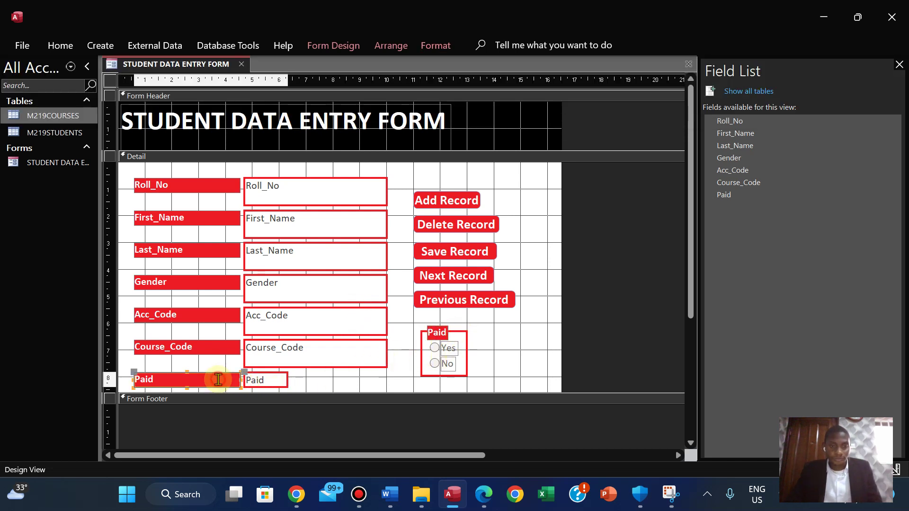
key("Delete")
left_click(262, 382)
key("ctrl+z")
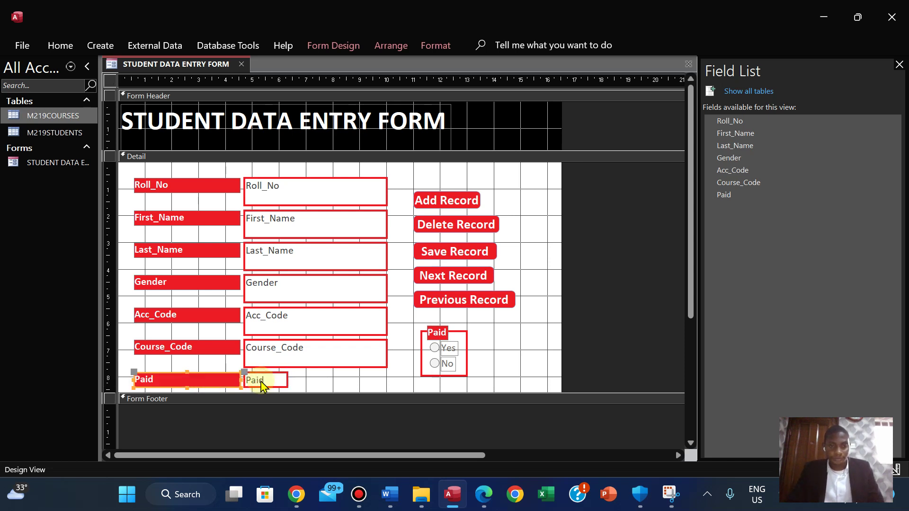
left_click(299, 381)
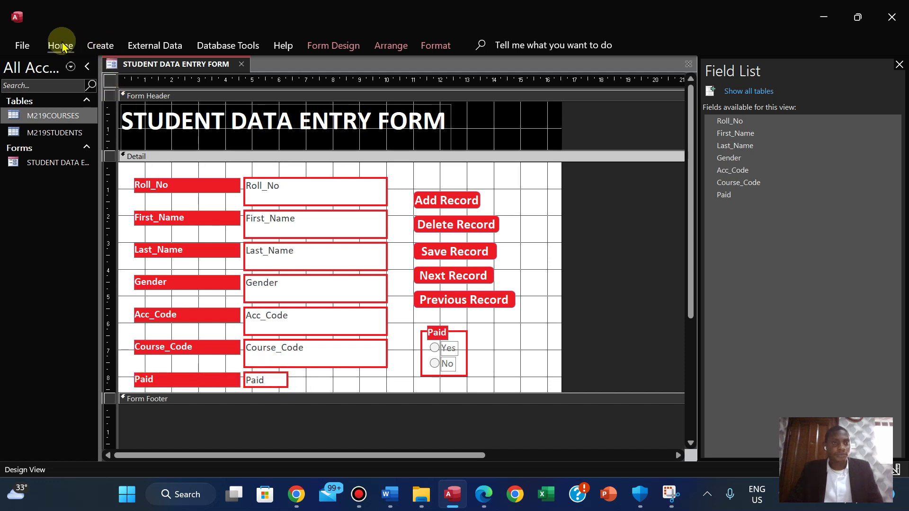
Move the Paid field and its label together to just below the Previous Record button.
left_click(249, 380)
left_click(228, 383, "shift")
left_click_drag(228, 383, 472, 321)
Move the Paid option group with its Yes and No options beneath the Course_Code label.
left_click(466, 339)
left_click(458, 333)
left_click_drag(460, 334, 204, 360)
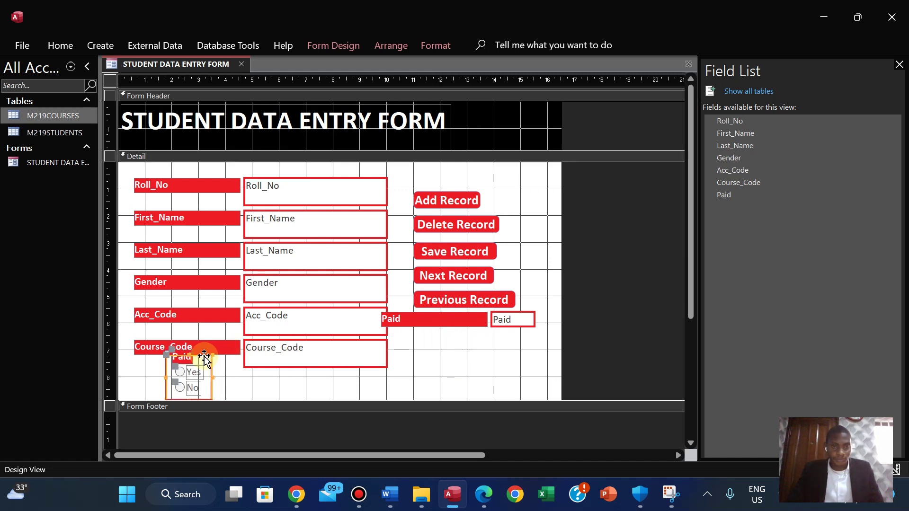
left_click(250, 379)
left_click(203, 185)
left_click(258, 190, "shift")
left_click(156, 173)
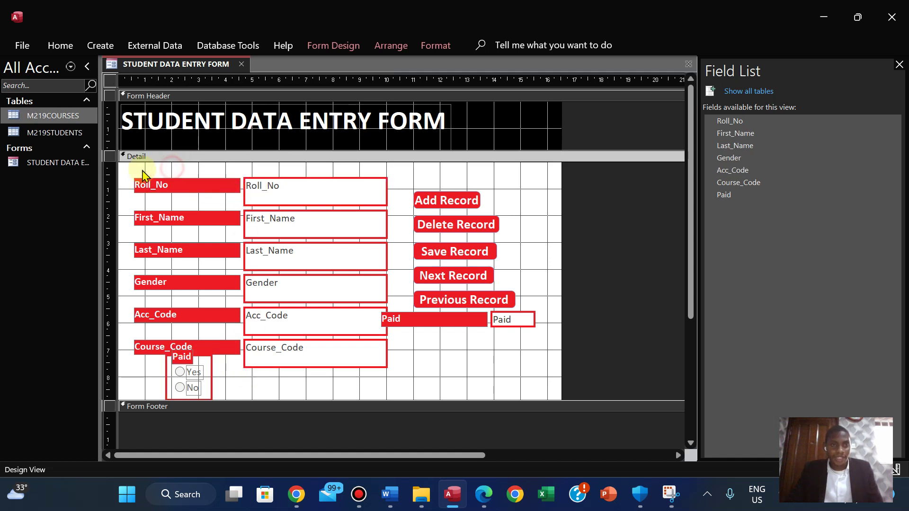
Shift all the field labels, their text boxes and the Paid option group up together toward the top of the Detail section.
left_click_drag(122, 172, 380, 367)
key("Up")
key("Up")
key("Up")
key("Up")
key("Up")
key("Up")
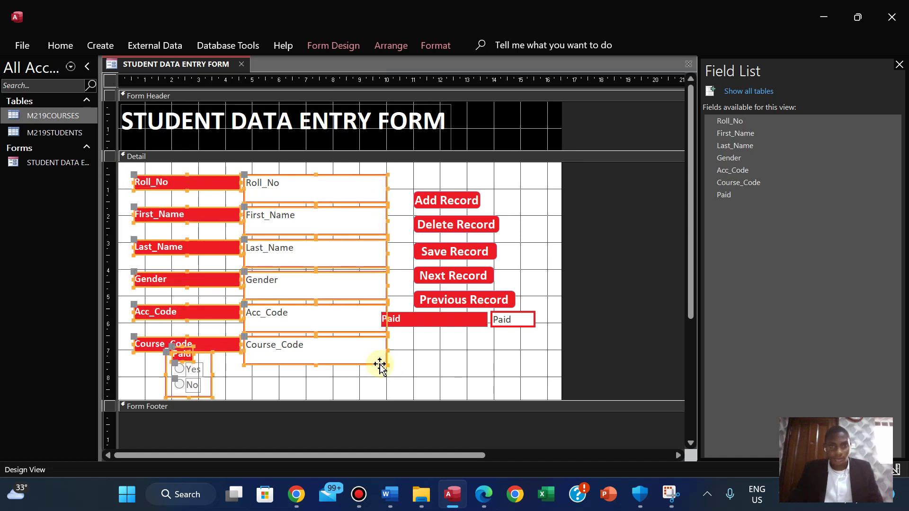
left_click(284, 379)
Reposition the Paid option group slightly lower and further left so it clears the Course_Code label.
left_click(200, 375)
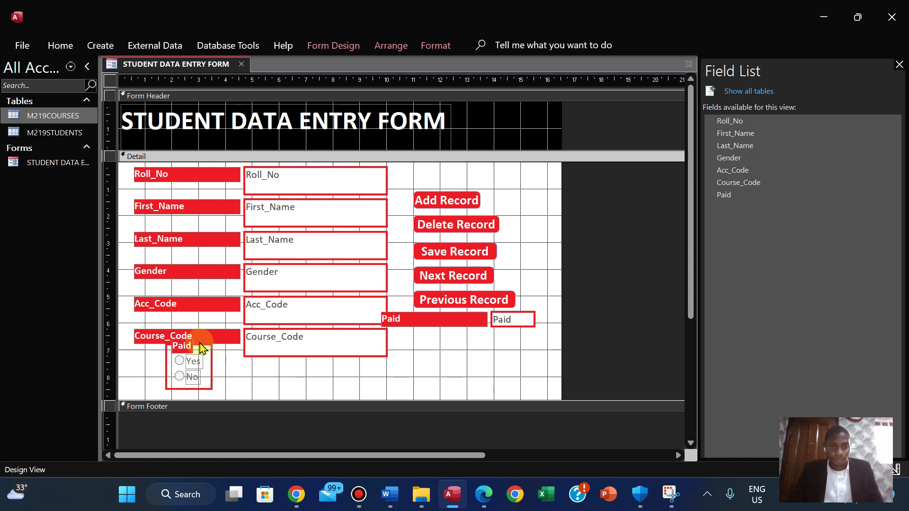
left_click(199, 341)
left_click(206, 352)
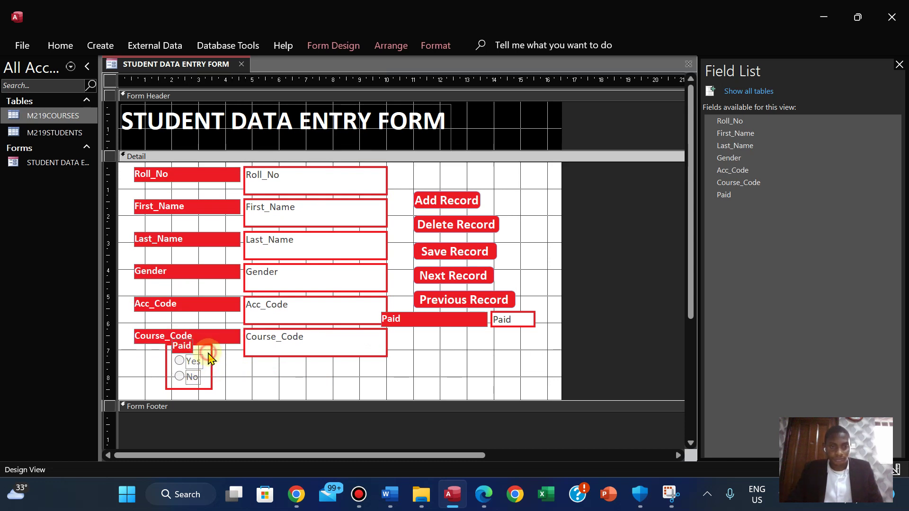
left_click(190, 351)
left_click(204, 345)
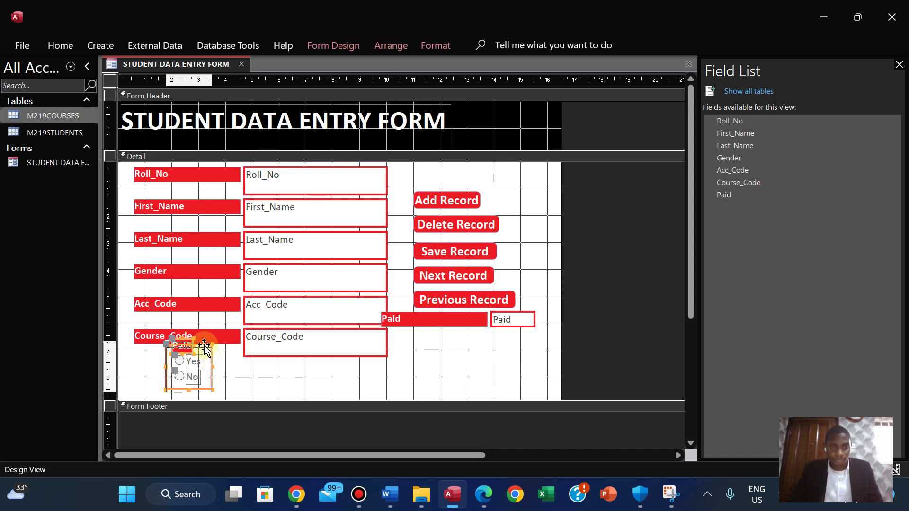
key("Down")
key("Down")
key("Down")
key("Up")
key("Left")
key("Left")
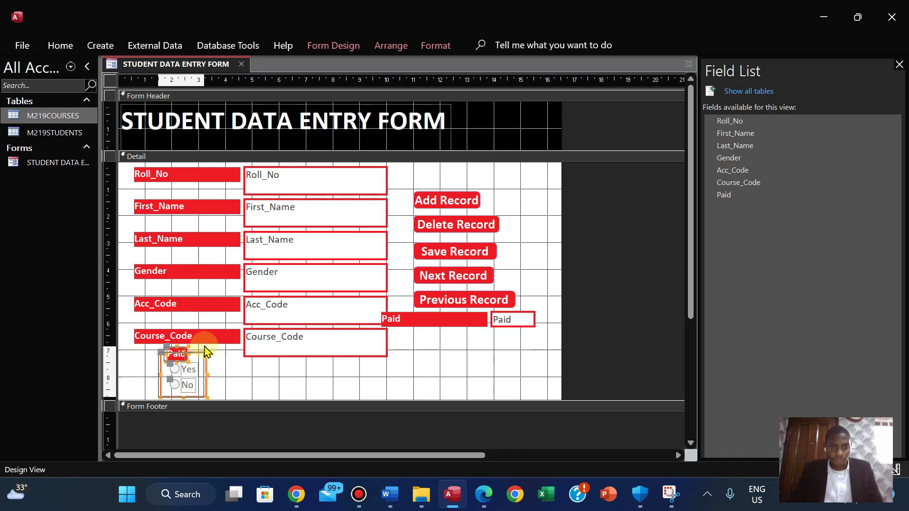
key("Left")
key("Left")
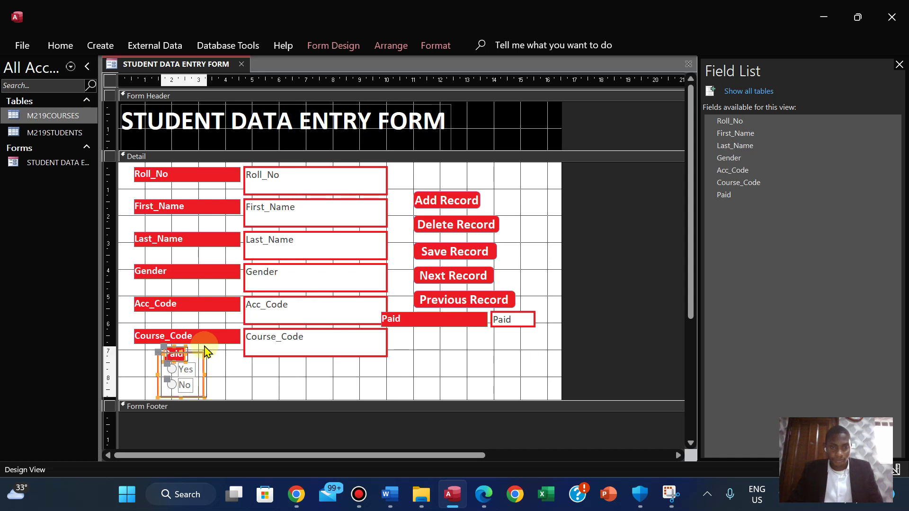
key("Left")
key("Left")
key("Left")
key("Left")
key("Left")
key("Left")
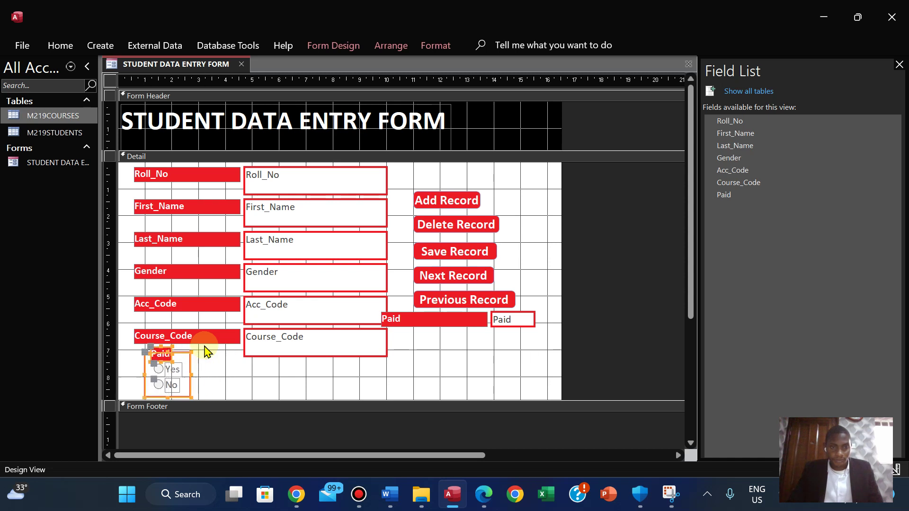
left_click(223, 380)
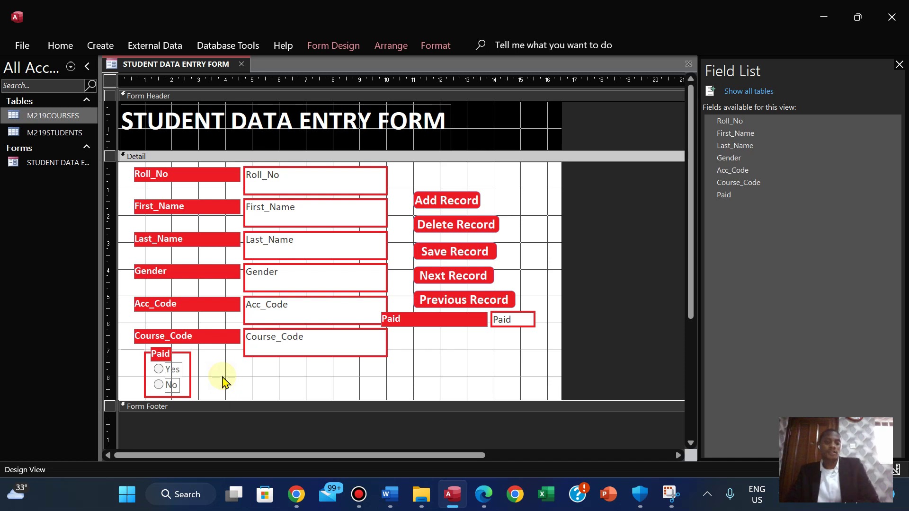
Display the form in Form View and browse the first three records to compare the Paid field with the option group.
left_click(58, 44)
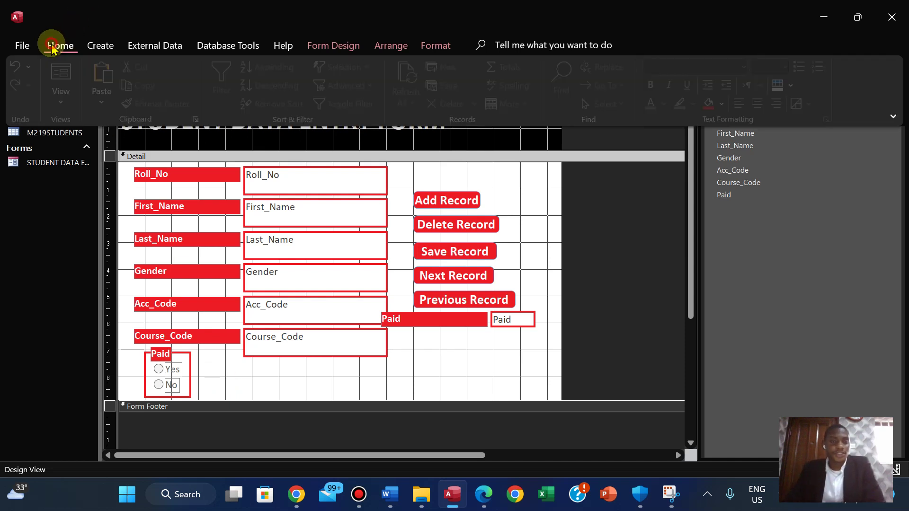
left_click(65, 106)
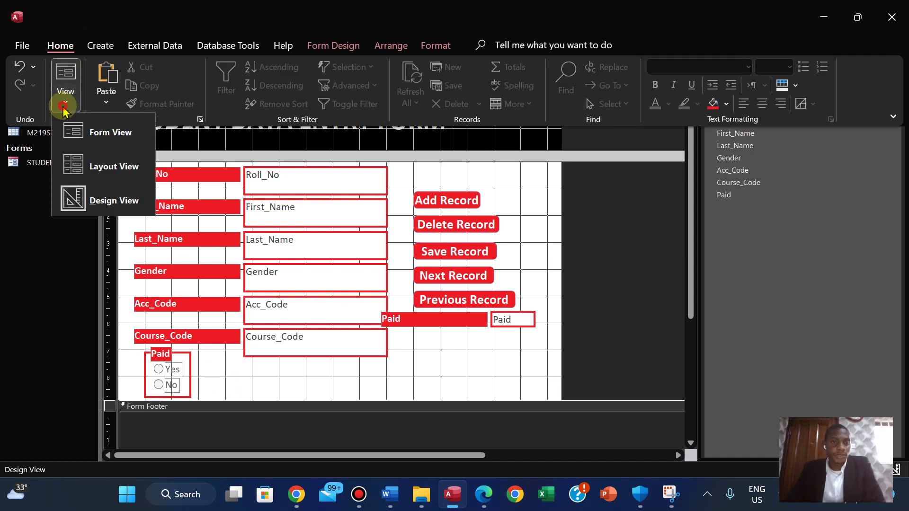
left_click(98, 140)
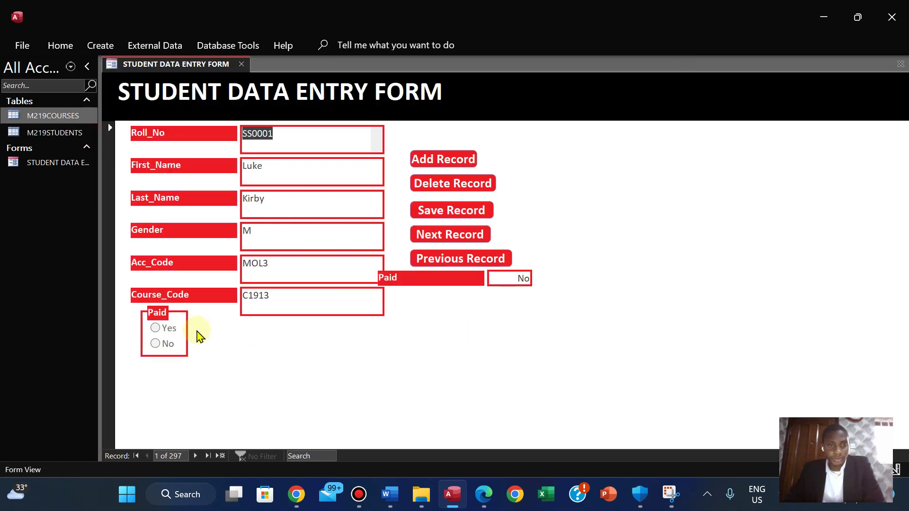
left_click(195, 457)
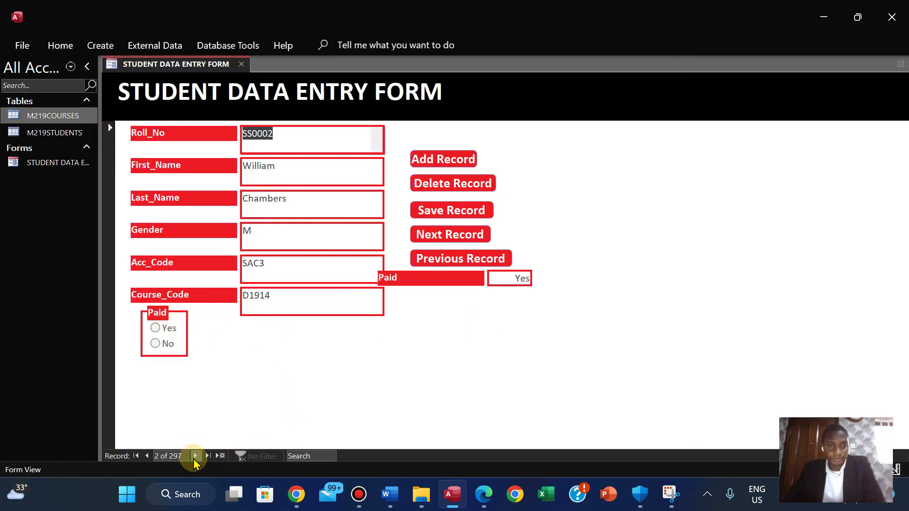
left_click(147, 456)
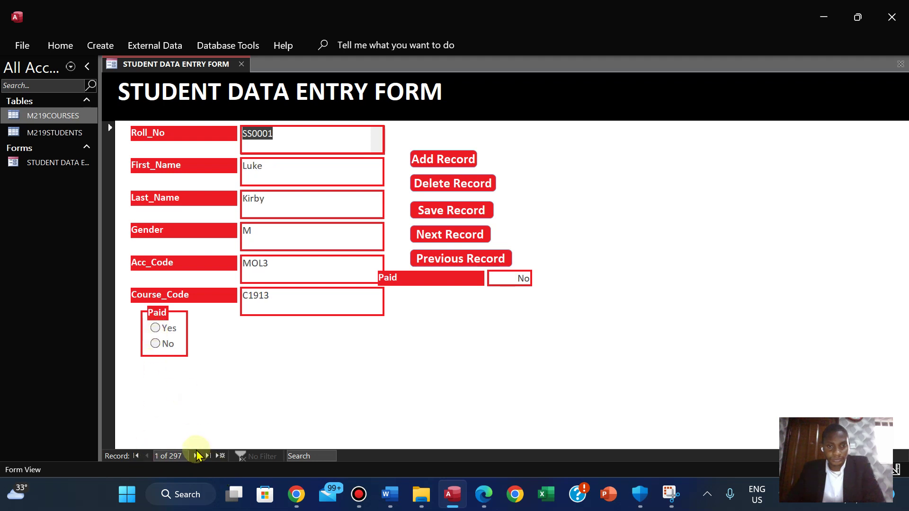
left_click(196, 456)
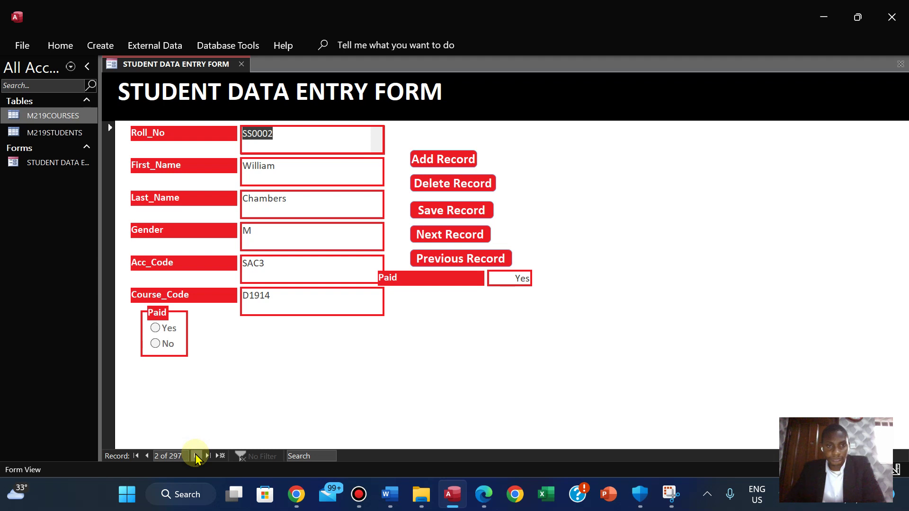
left_click(196, 457)
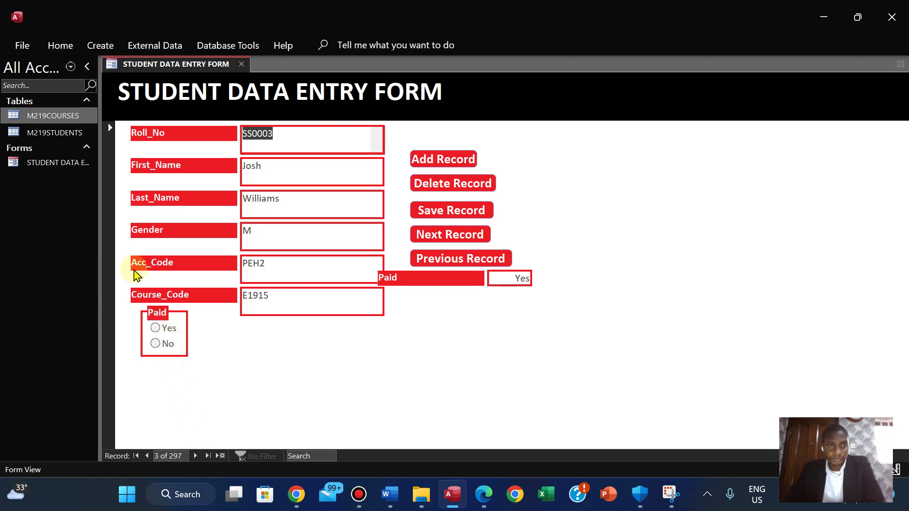
Return to Design View and delete the Paid text box with its label below the Previous Record button.
left_click(60, 45)
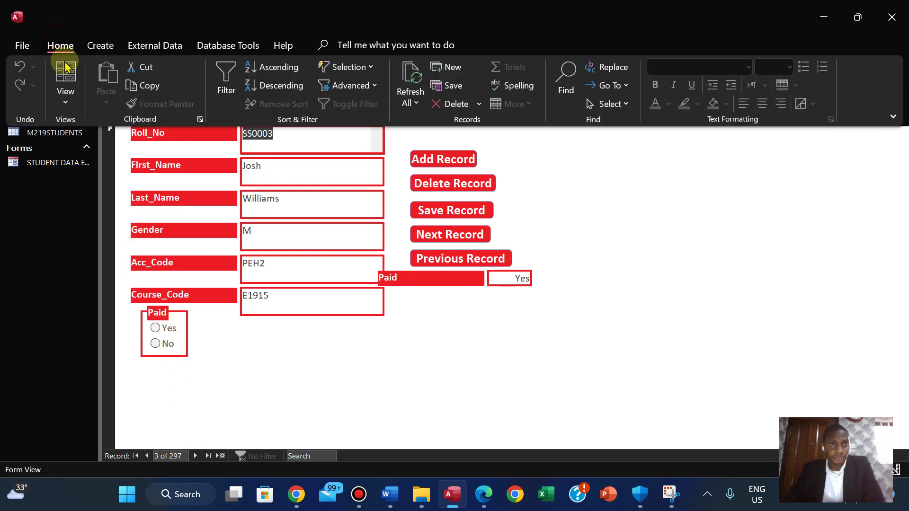
left_click(67, 100)
left_click(100, 200)
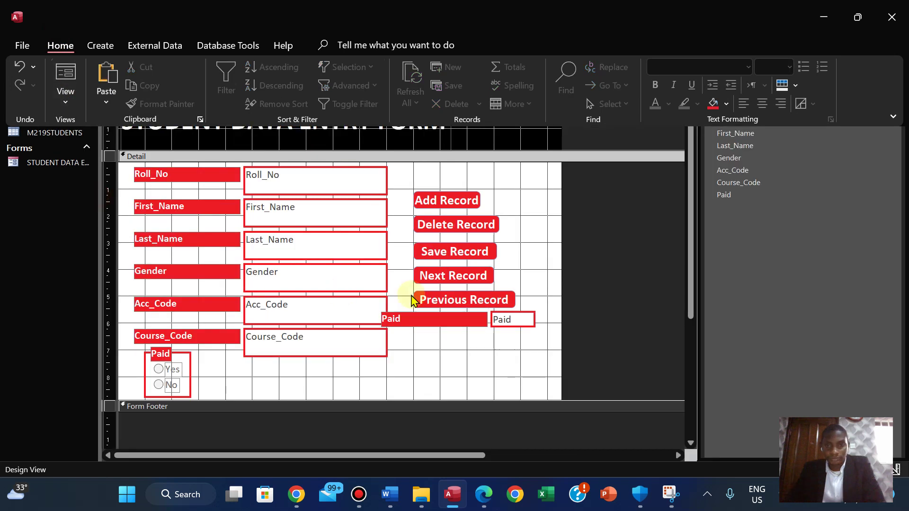
left_click(498, 321)
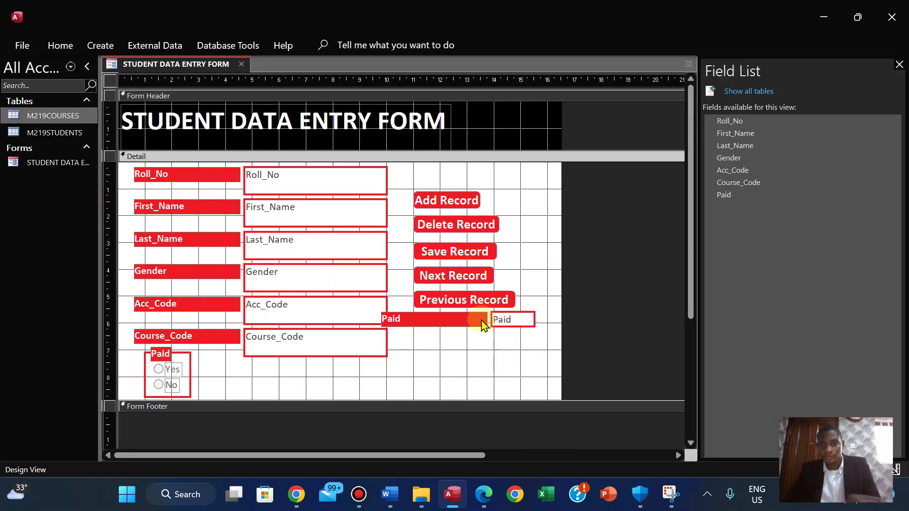
left_click(457, 318)
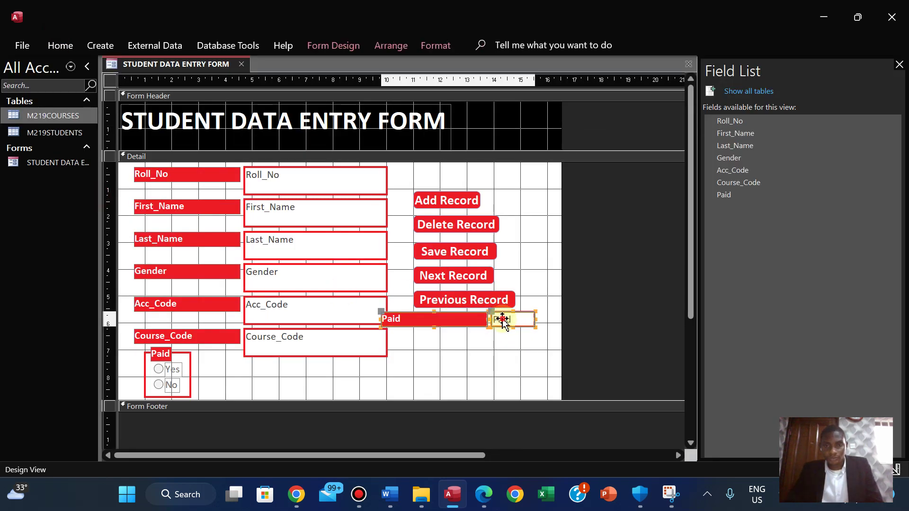
key("Delete")
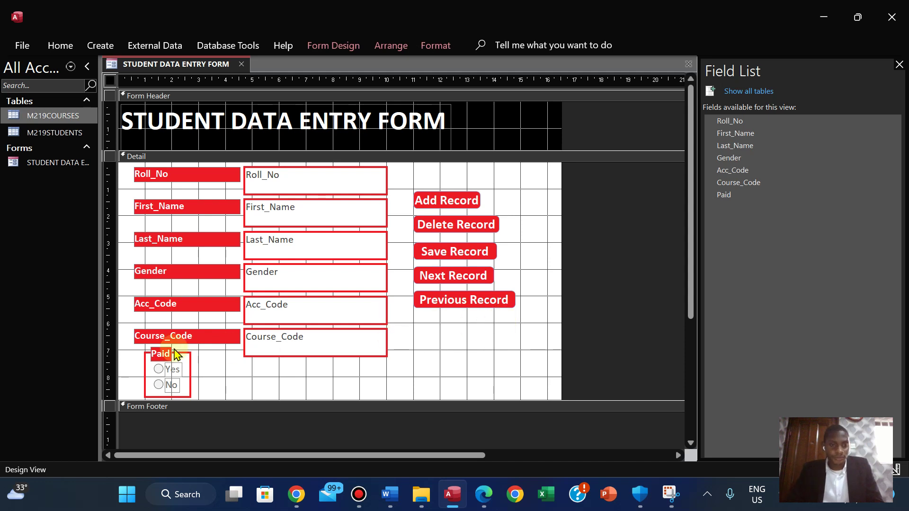
left_click(234, 380)
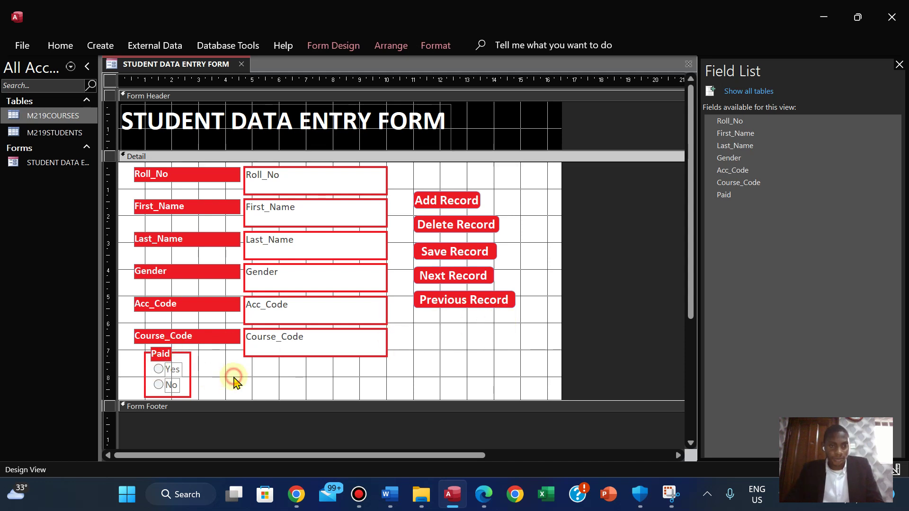
Display the form in Form View and browse back and forth through the records to check the Paid option group.
left_click(61, 45)
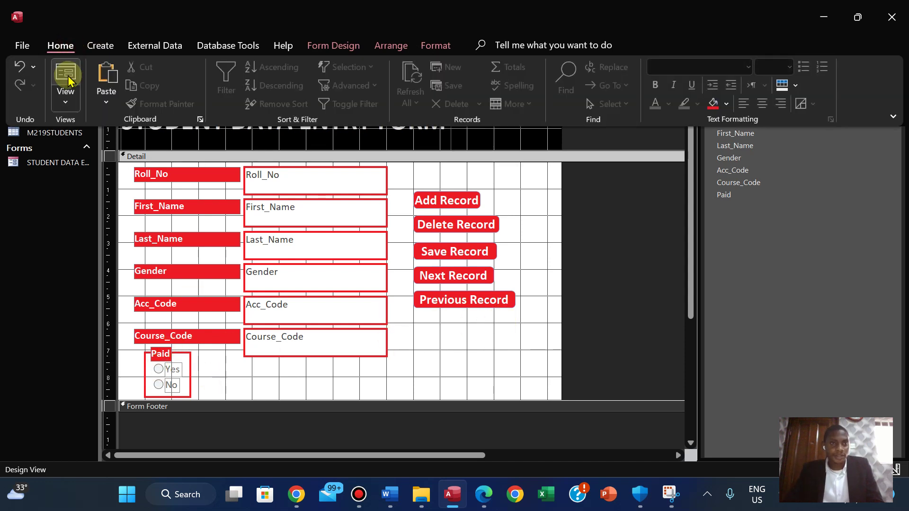
left_click(65, 102)
left_click(79, 135)
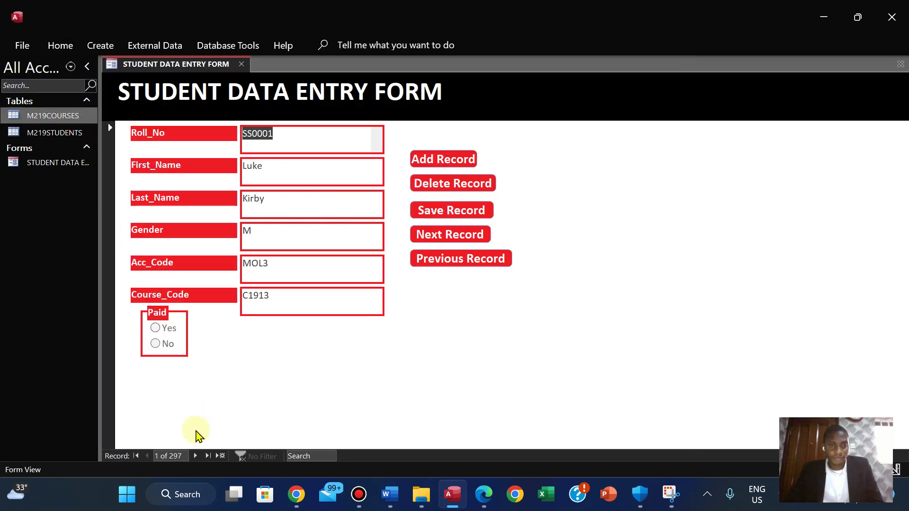
left_click(195, 456)
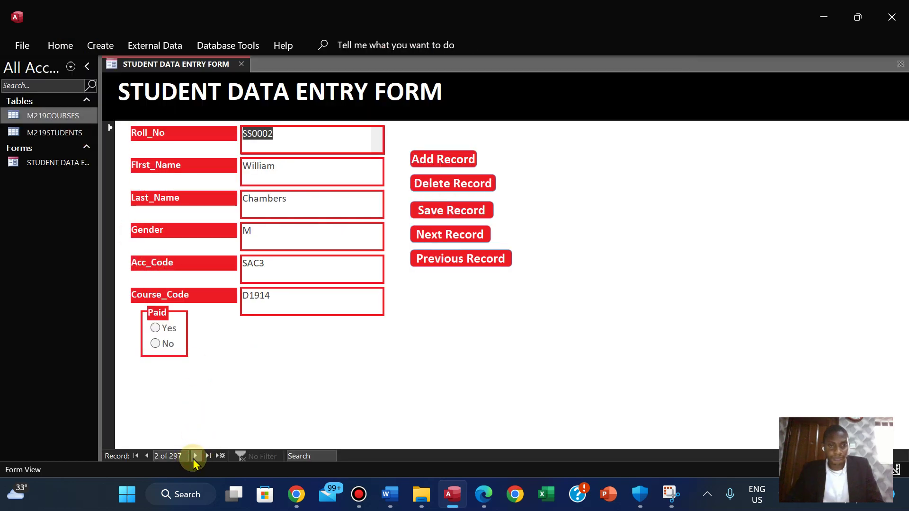
left_click(195, 456)
left_click(194, 457)
left_click(194, 456)
left_click(148, 456)
left_click(147, 456)
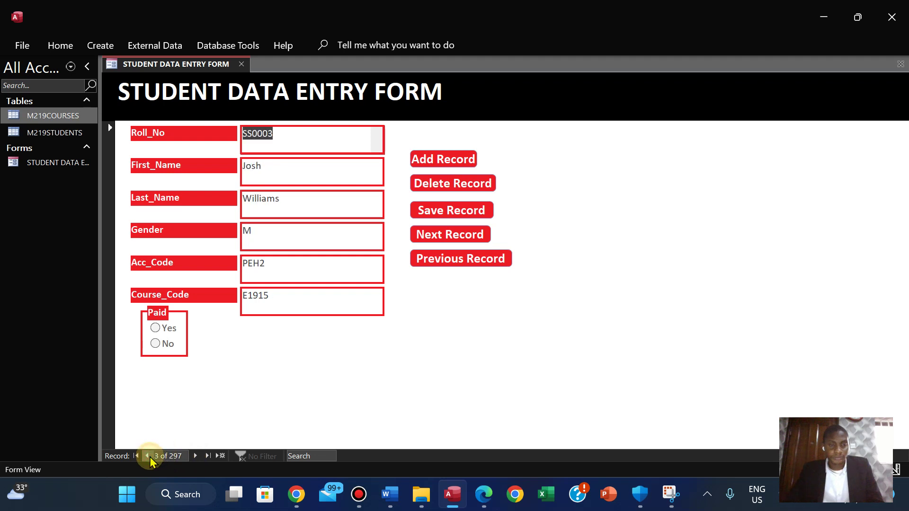
Return the form to Design View.
left_click(61, 45)
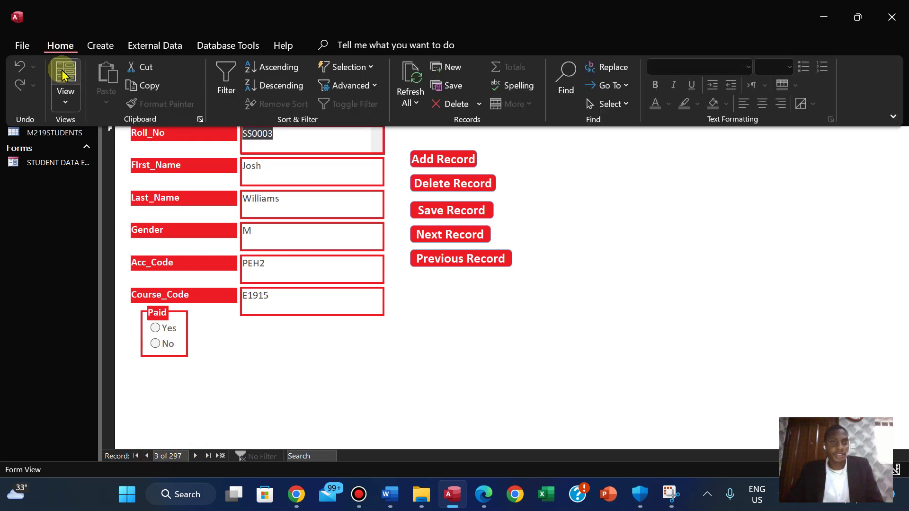
left_click(66, 101)
left_click(98, 207)
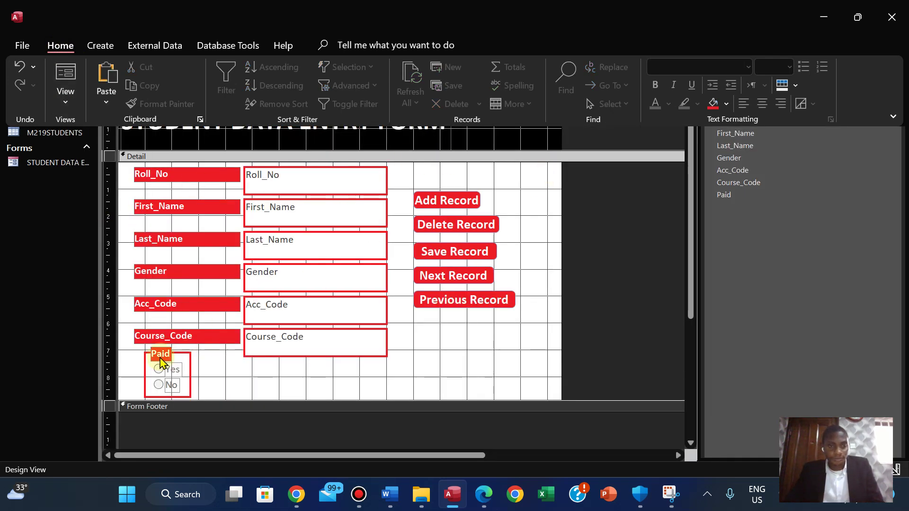
Open the Paid option group's properties and examine its Control Source choices and event settings.
left_click(170, 374)
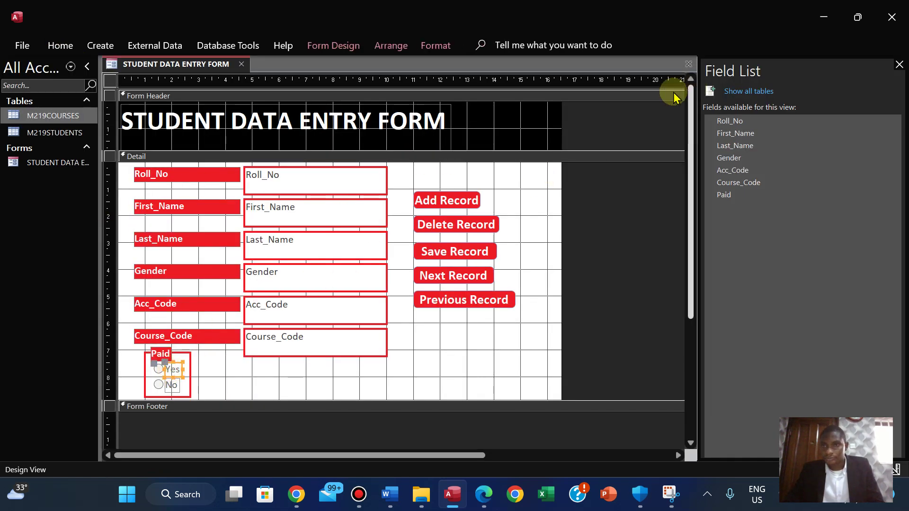
left_click(456, 47)
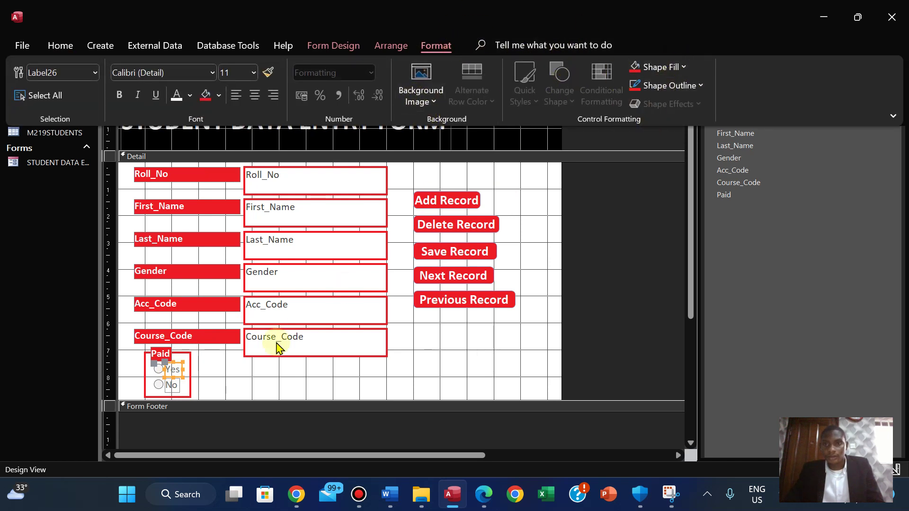
left_click(180, 352)
left_click(180, 354)
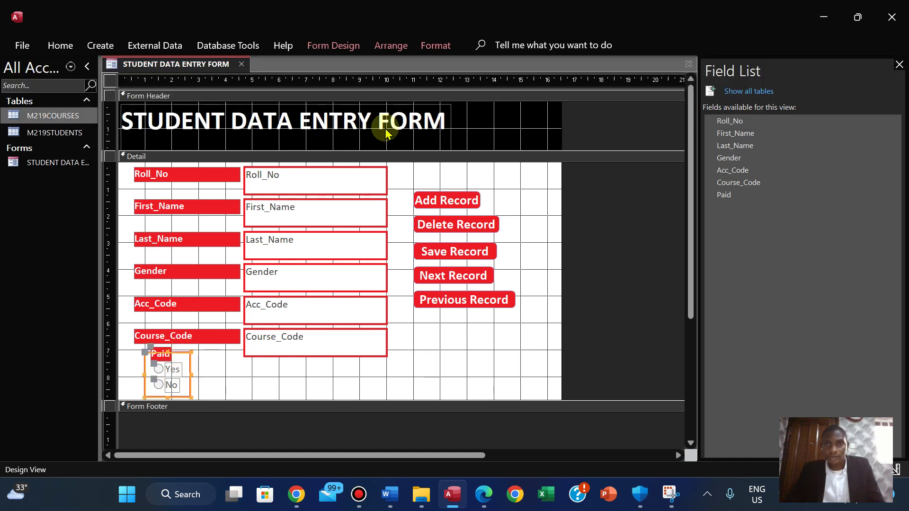
left_click(328, 45)
left_click(658, 90)
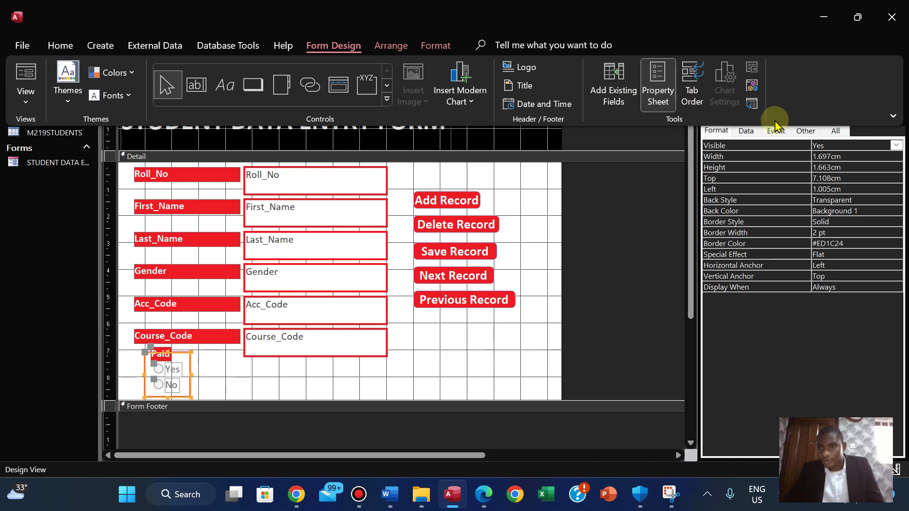
left_click(747, 132)
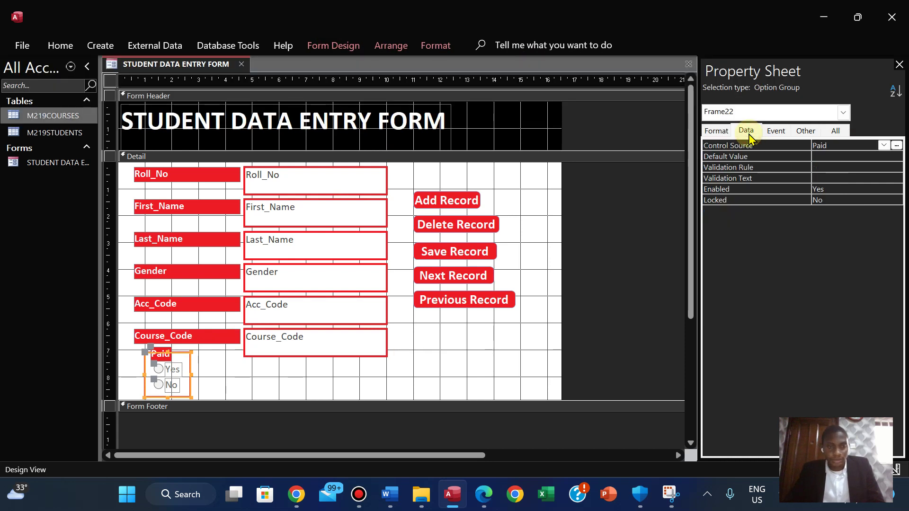
left_click(884, 146)
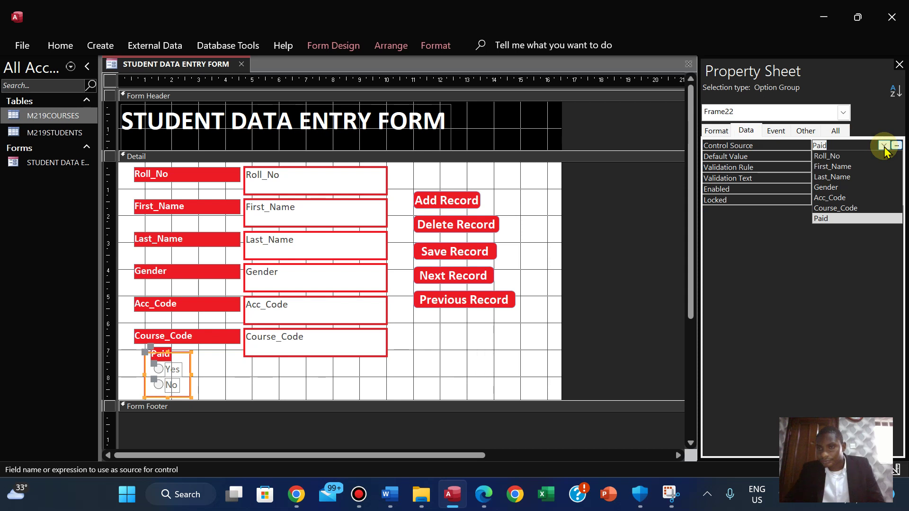
left_click(884, 146)
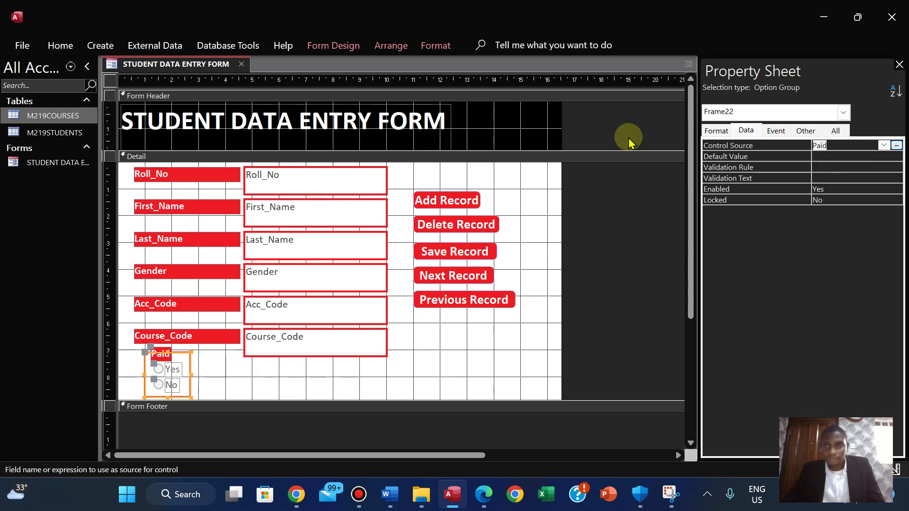
left_click(775, 133)
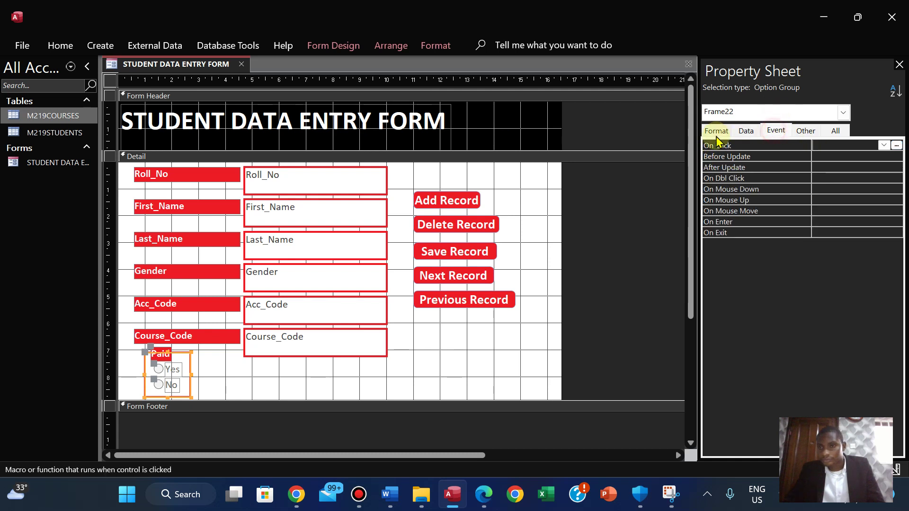
Examine the Paid option group's format, visibility, data, event and other properties, ending with the complete property list.
left_click(715, 134)
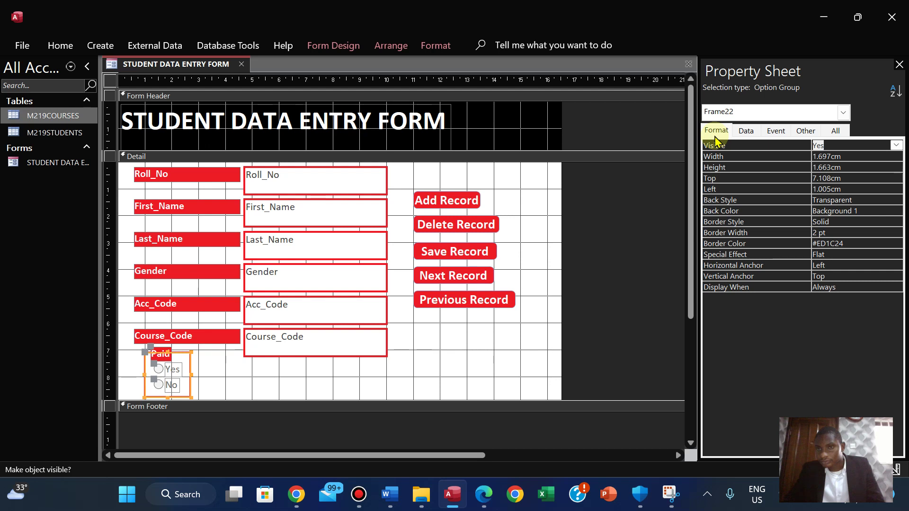
left_click(897, 145)
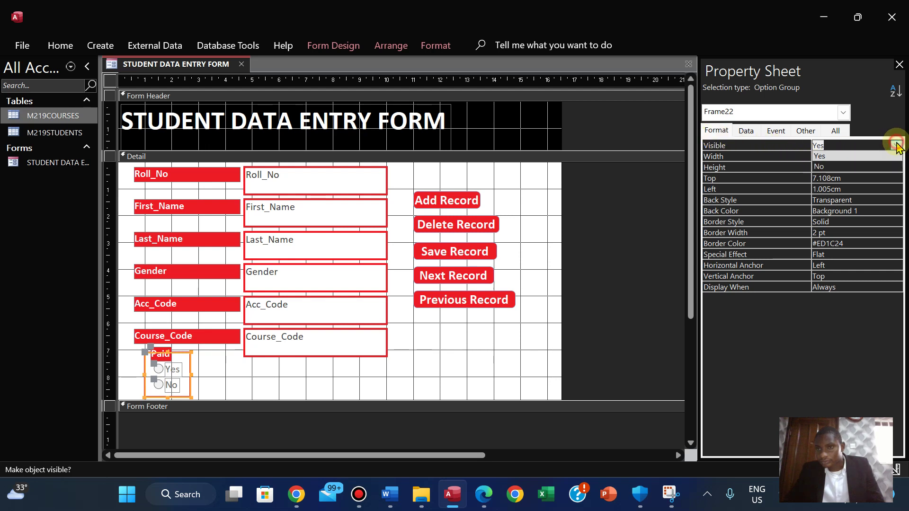
left_click(896, 146)
left_click(896, 146)
left_click(897, 146)
left_click(778, 132)
left_click(718, 131)
left_click(750, 132)
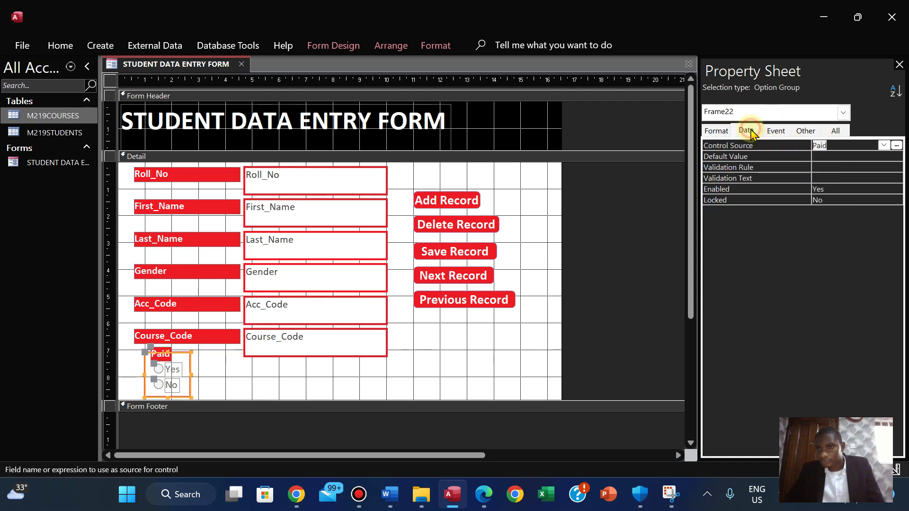
left_click(805, 131)
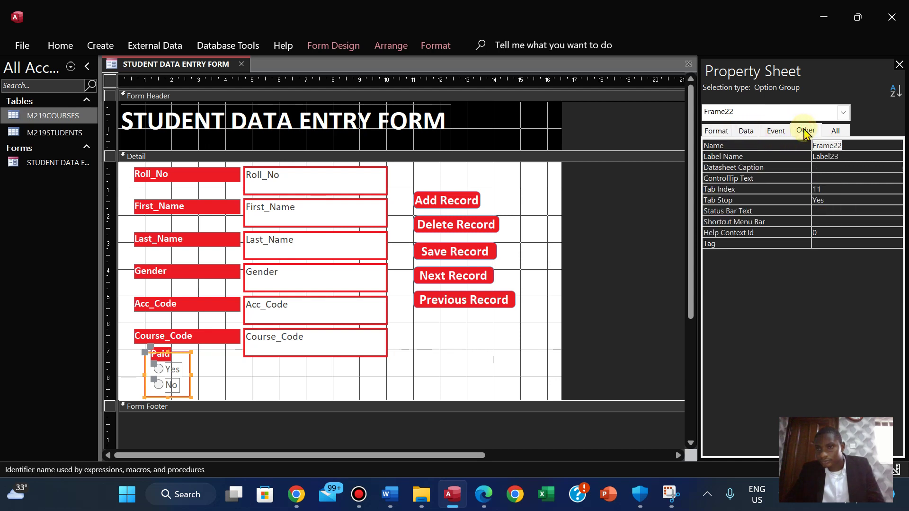
left_click(836, 134)
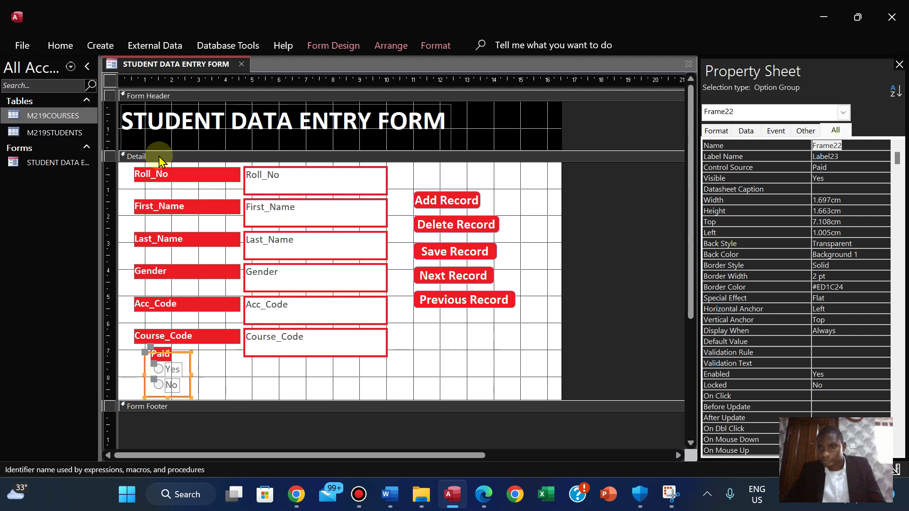
Examine the properties of the Yes and No labels and option buttons inside the Paid group, including each button's Option Value.
left_click(60, 46)
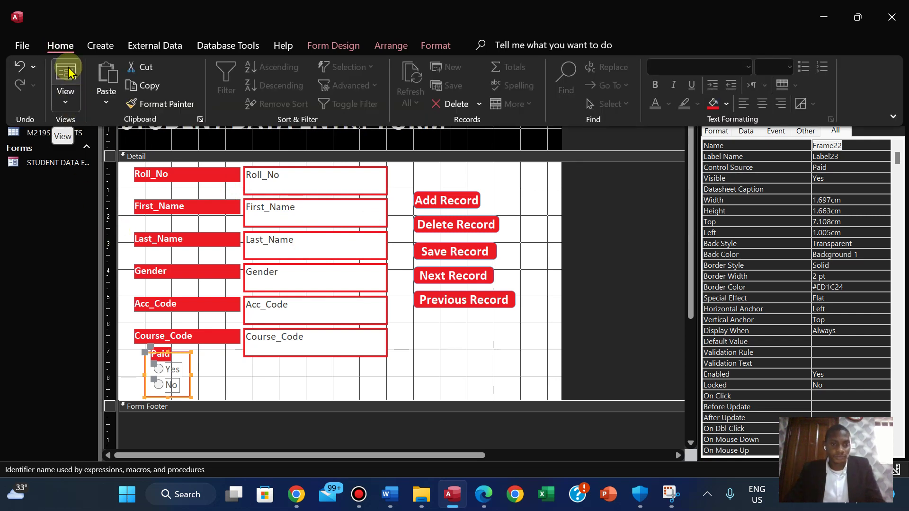
left_click(161, 372)
left_click(169, 369)
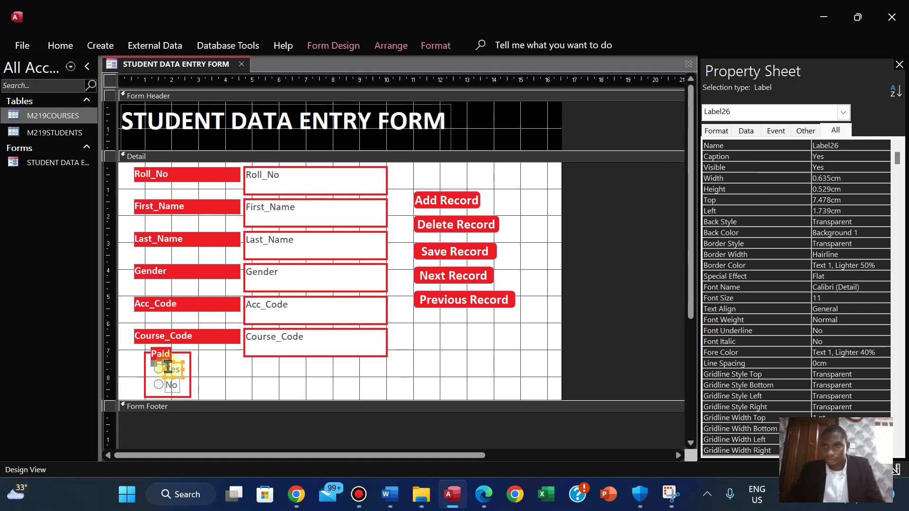
left_click(746, 130)
left_click(169, 382)
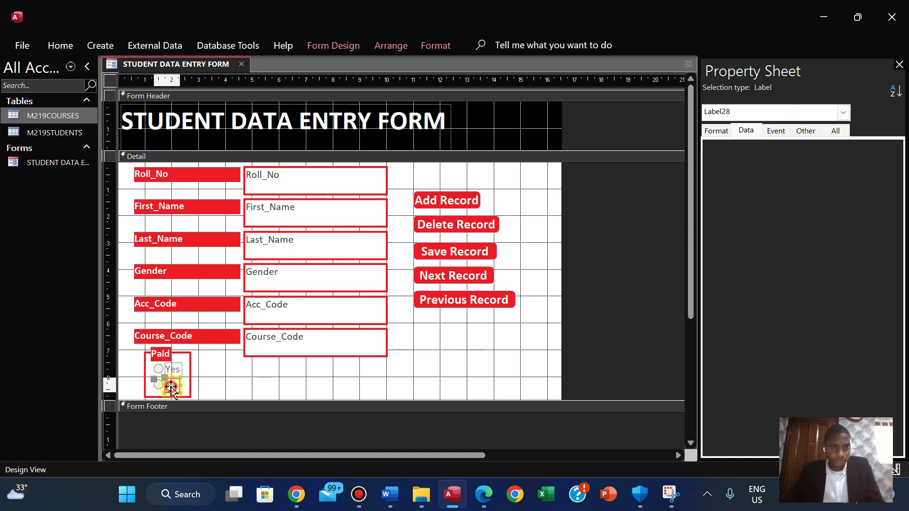
left_click(159, 371)
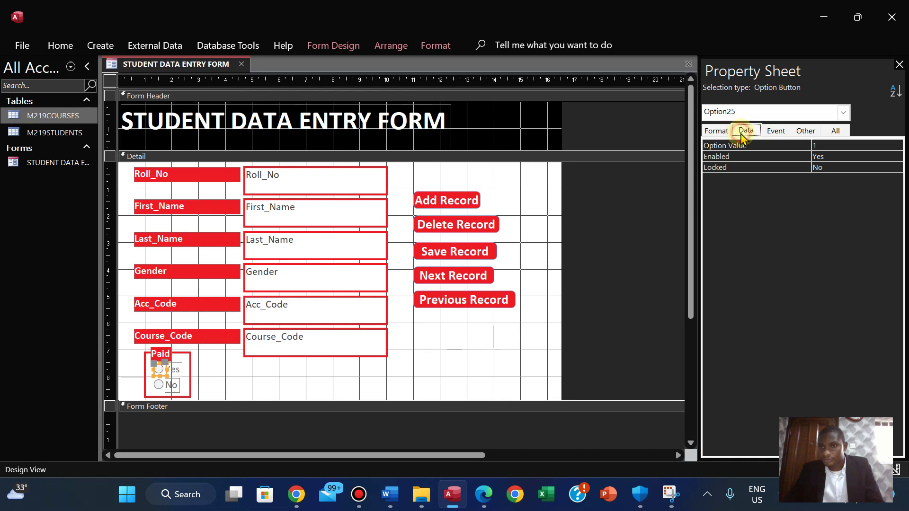
left_click(716, 130)
left_click(746, 130)
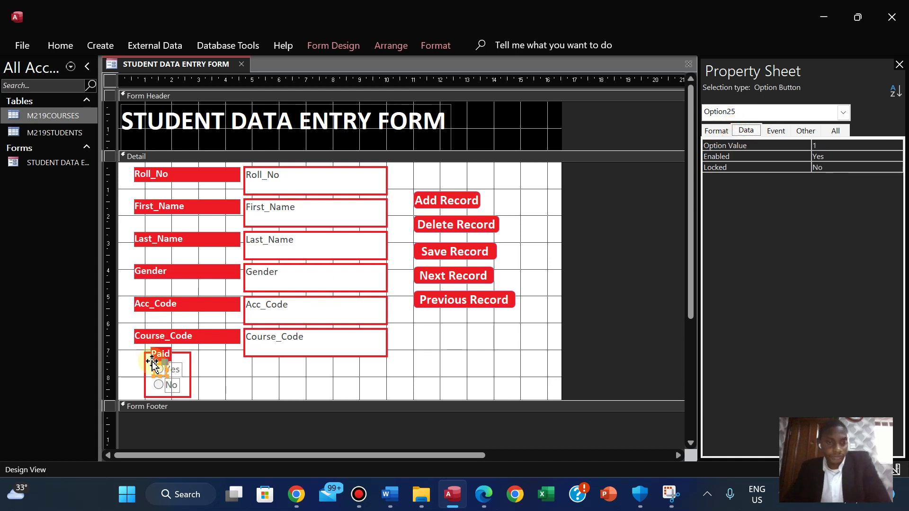
left_click(159, 386)
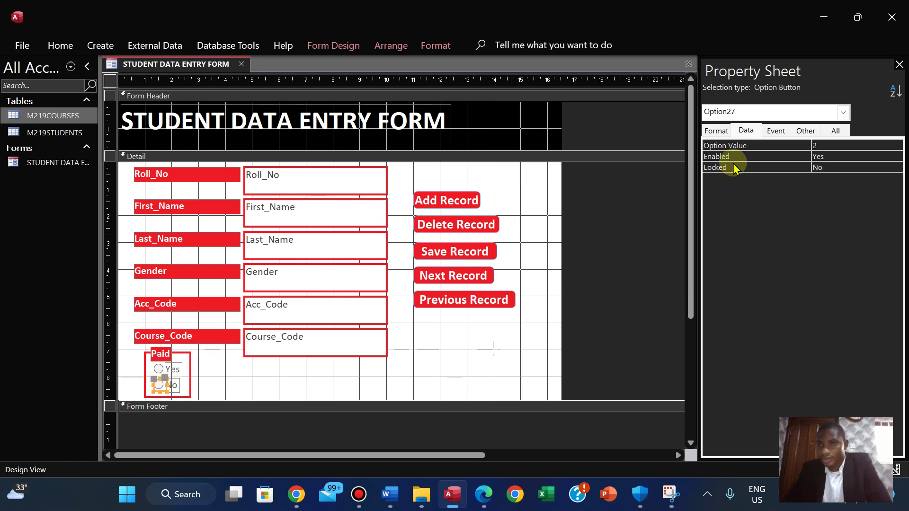
Display the form in Layout View and in Form View, and try to select Yes in the first record's Paid group.
left_click(71, 52)
left_click(65, 95)
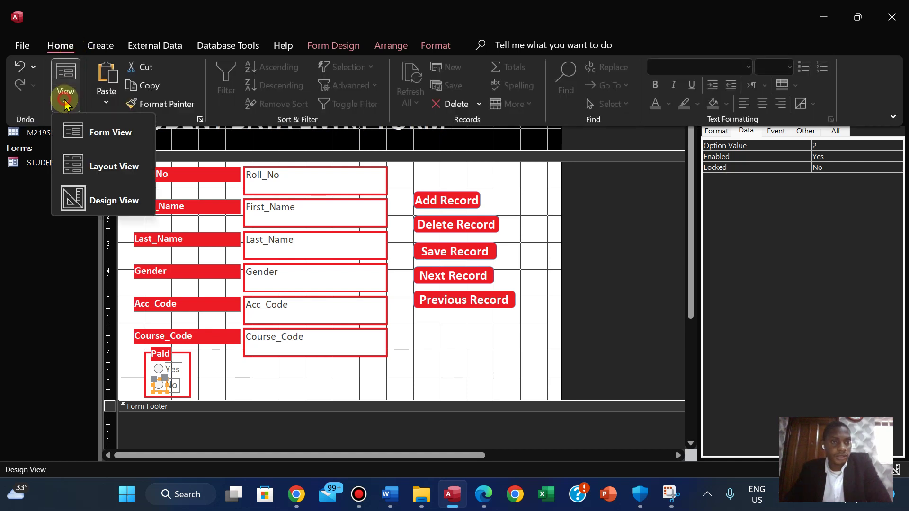
left_click(94, 168)
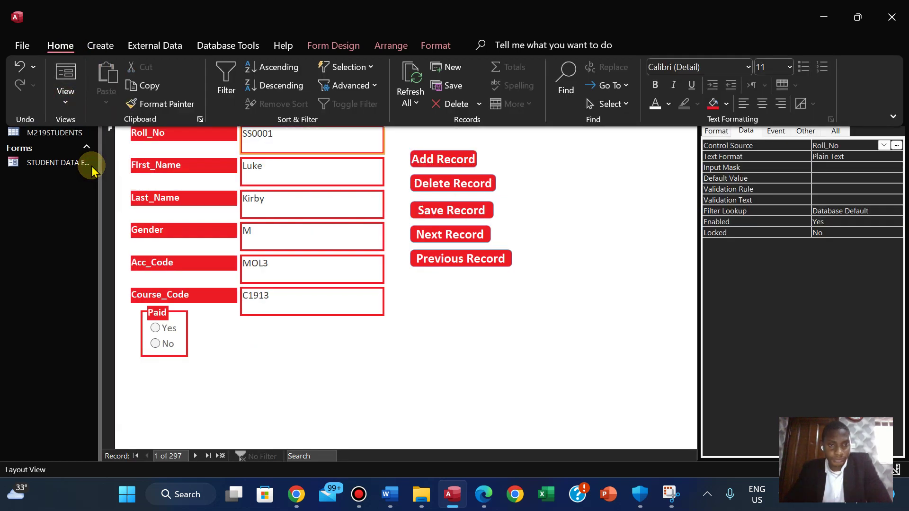
left_click(71, 98)
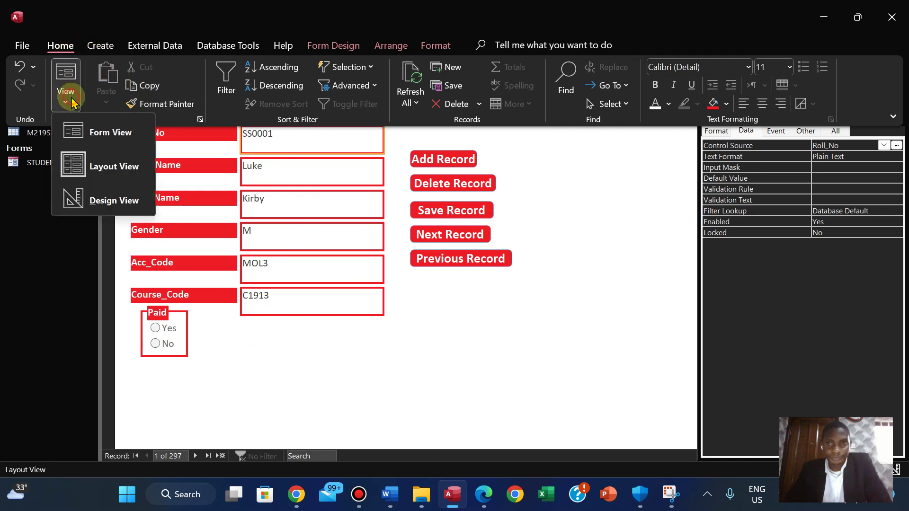
left_click(92, 133)
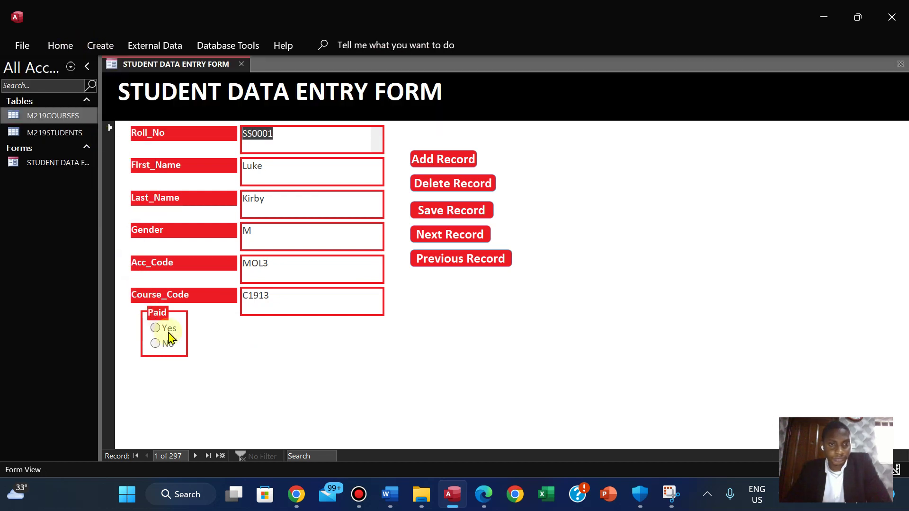
left_click(156, 332)
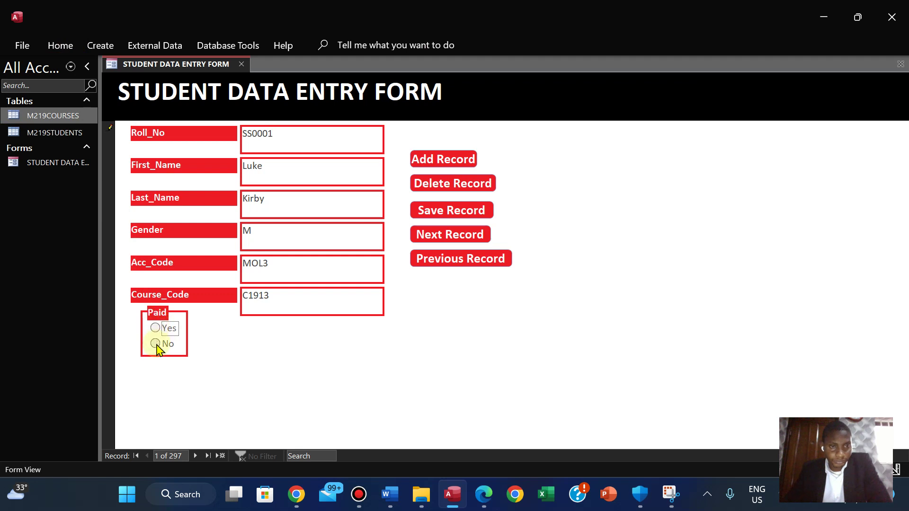
left_click(161, 329)
Browse forward through the records up to record 23 to check the Paid option group in each one.
left_click(195, 456)
left_click(196, 457)
left_click(196, 456)
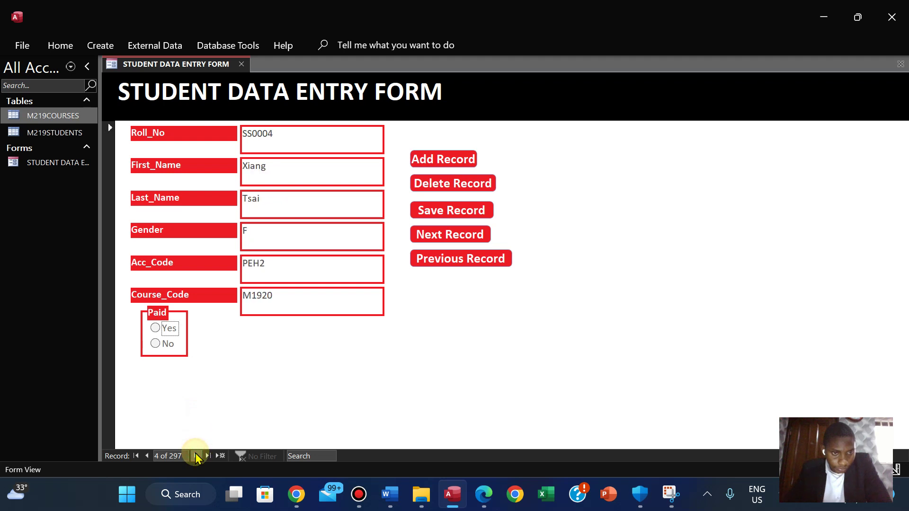
left_click(196, 457)
left_click(196, 456)
left_click(196, 456)
left_click(197, 457)
left_click(197, 456)
left_click(196, 457)
left_click(196, 456)
left_click(196, 456)
left_click(196, 456)
left_click(196, 457)
left_click(196, 457)
left_click(196, 457)
left_click(196, 456)
left_click(196, 456)
left_click(196, 457)
left_click(196, 456)
left_click(196, 456)
left_click(196, 457)
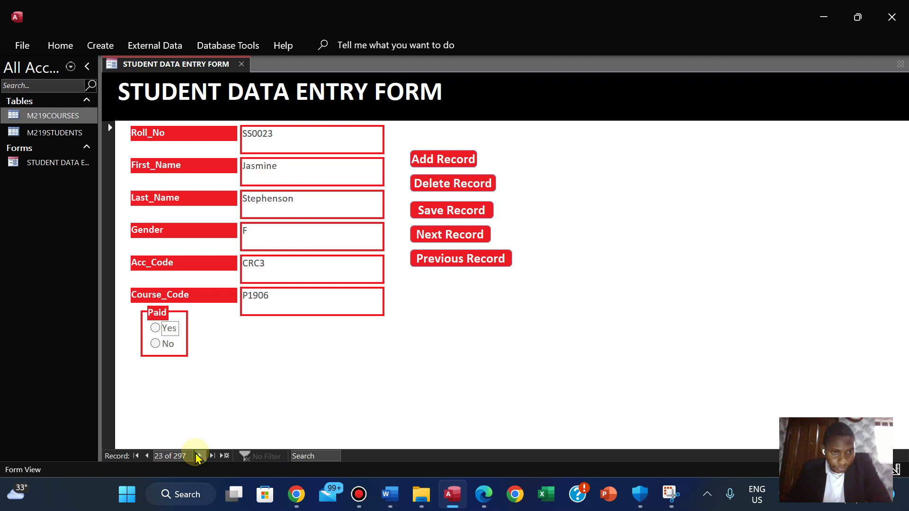
Return the form to Design View.
left_click(63, 45)
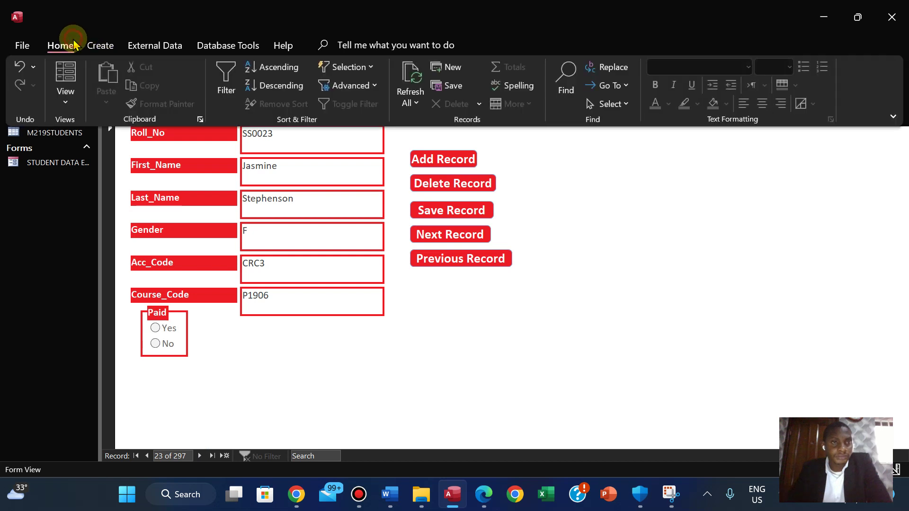
left_click(72, 106)
left_click(97, 200)
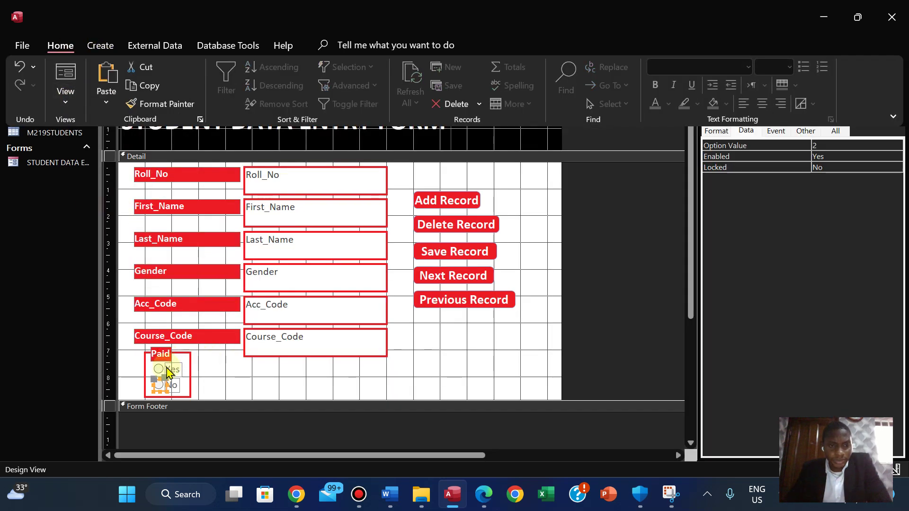
left_click(225, 377)
left_click(160, 373)
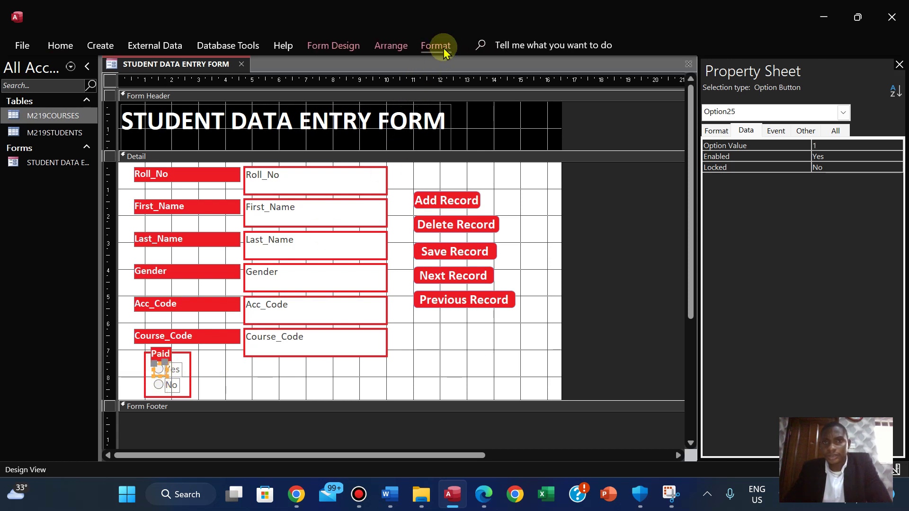
left_click(443, 46)
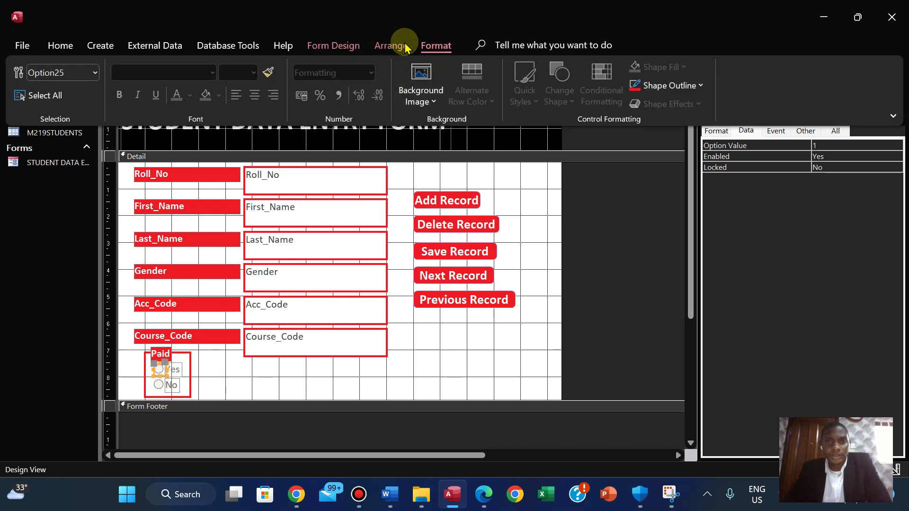
left_click(344, 47)
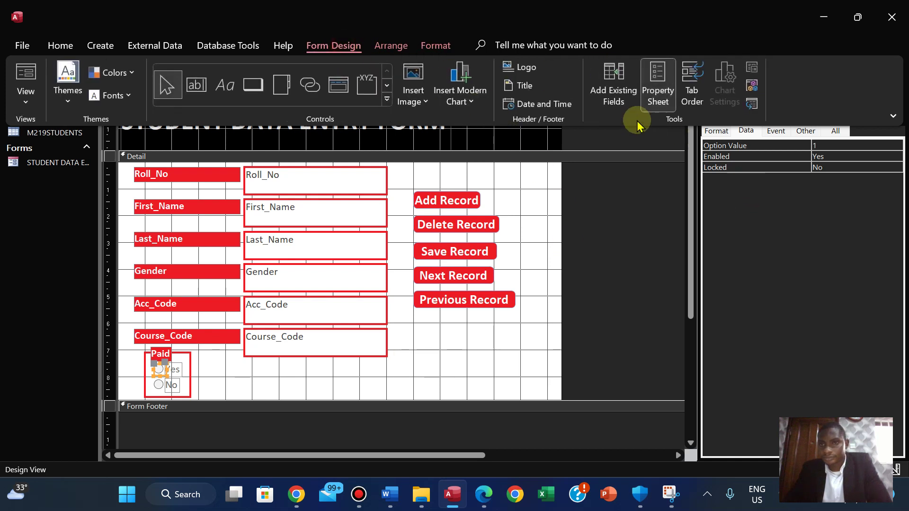
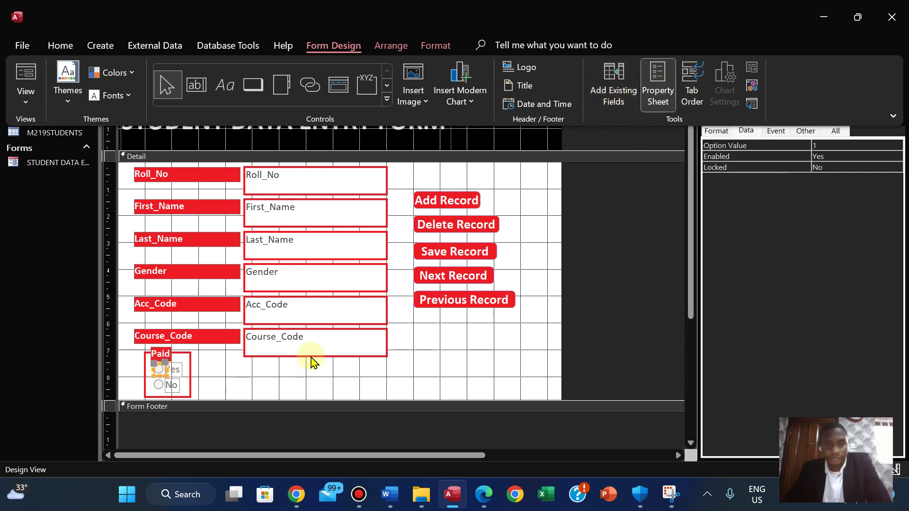
Draw a new option group about 1.9 cm wide and 1.8 cm high below the Previous Record button.
left_click(419, 338)
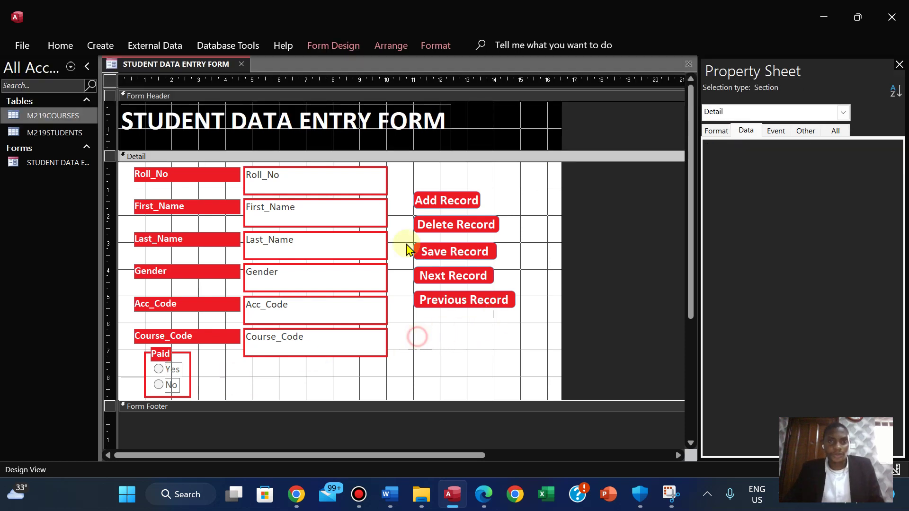
left_click(322, 44)
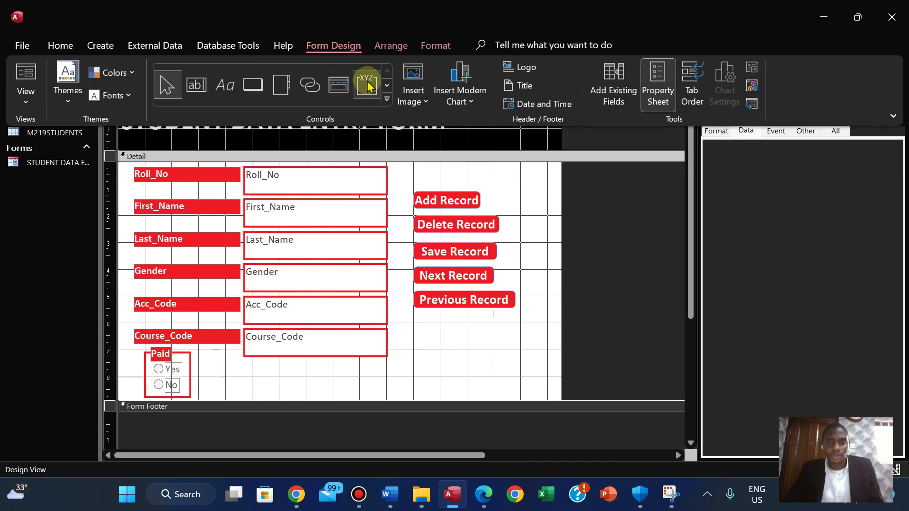
left_click(368, 83)
left_click_drag(418, 331, 469, 379)
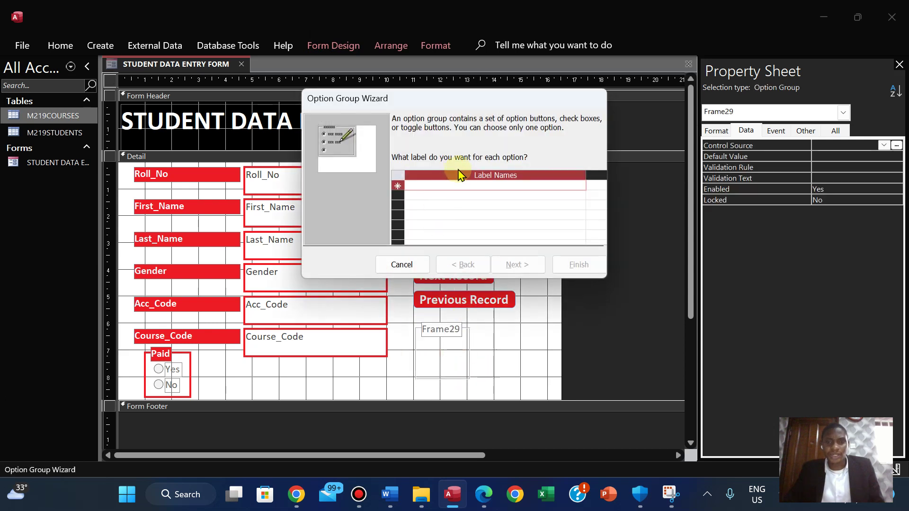
Give the new option group two option labels, Yes and No.
type("Ye")
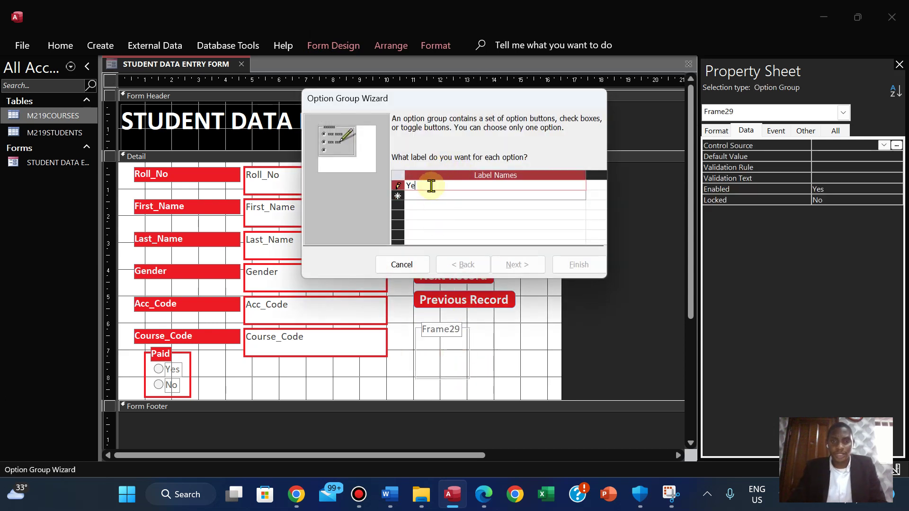
type("s")
key("Return")
type("No")
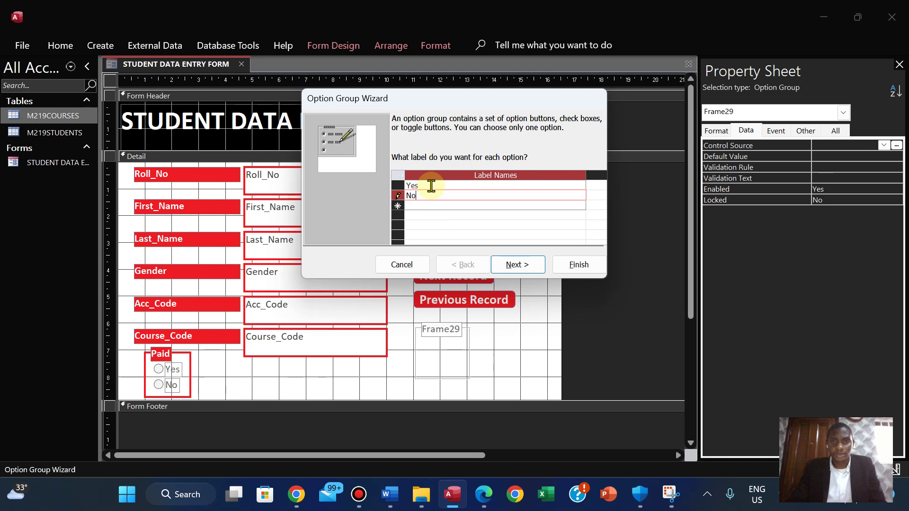
left_click(516, 265)
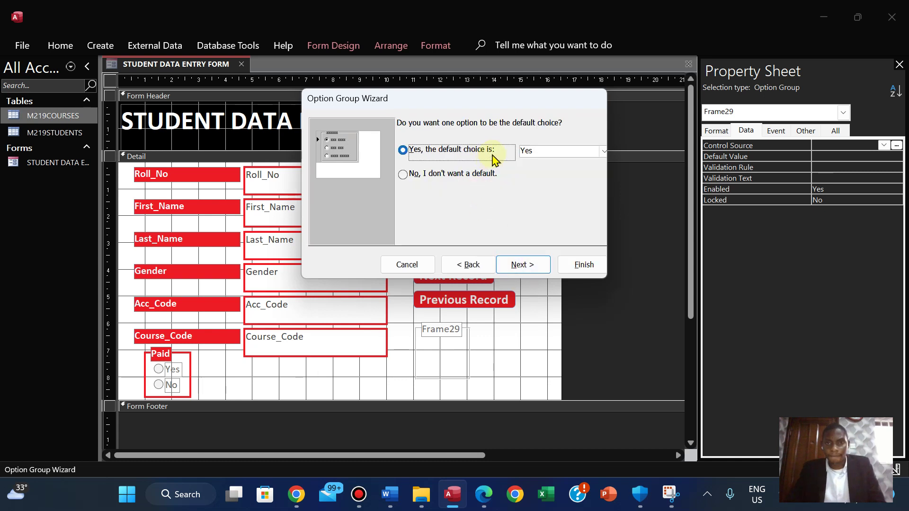
Keep Yes as the default choice with values 1 and 2 for the options, and store the selected value in the Paid field.
left_click(517, 263)
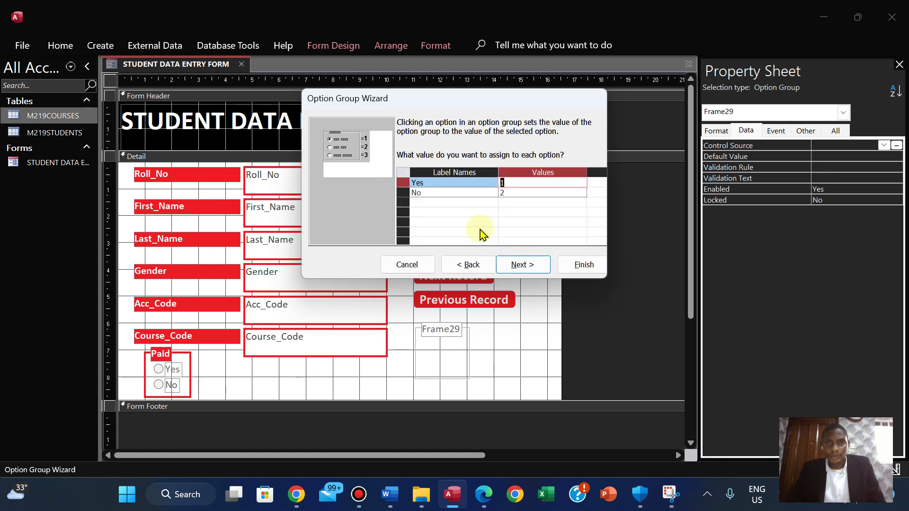
left_click(513, 267)
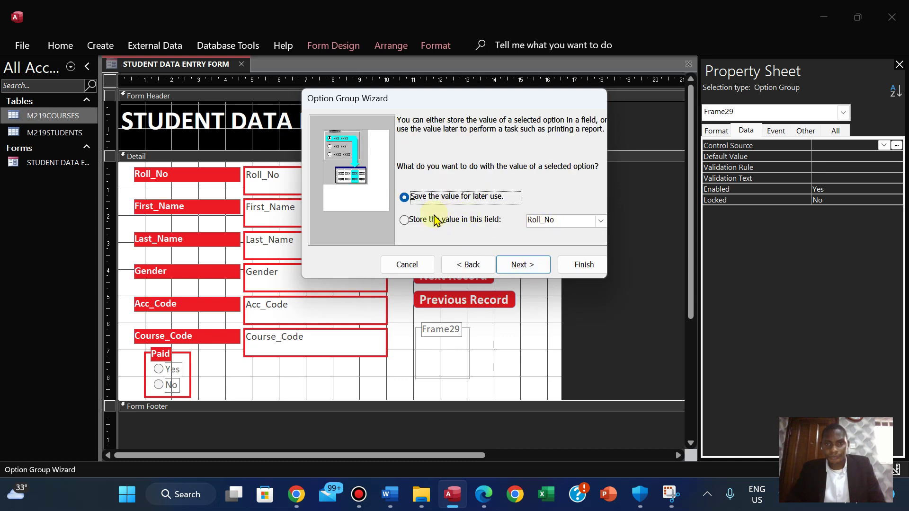
left_click(410, 223)
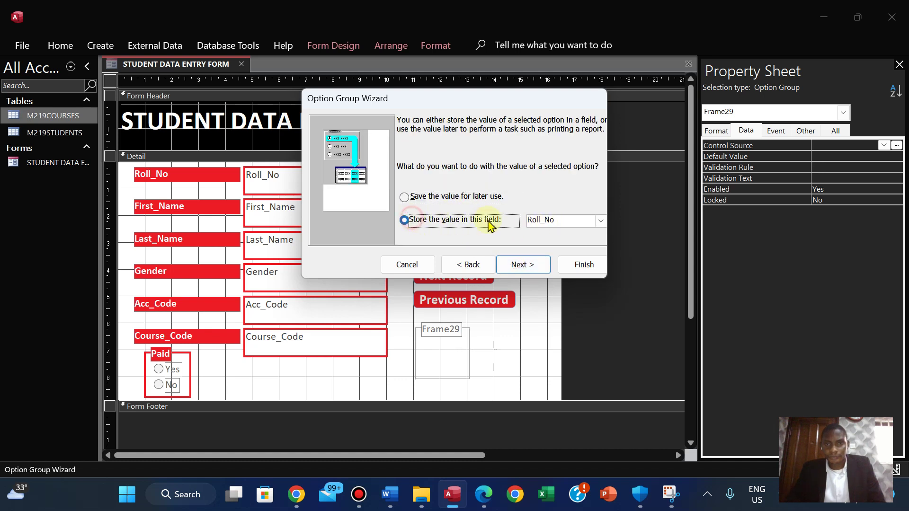
left_click(600, 222)
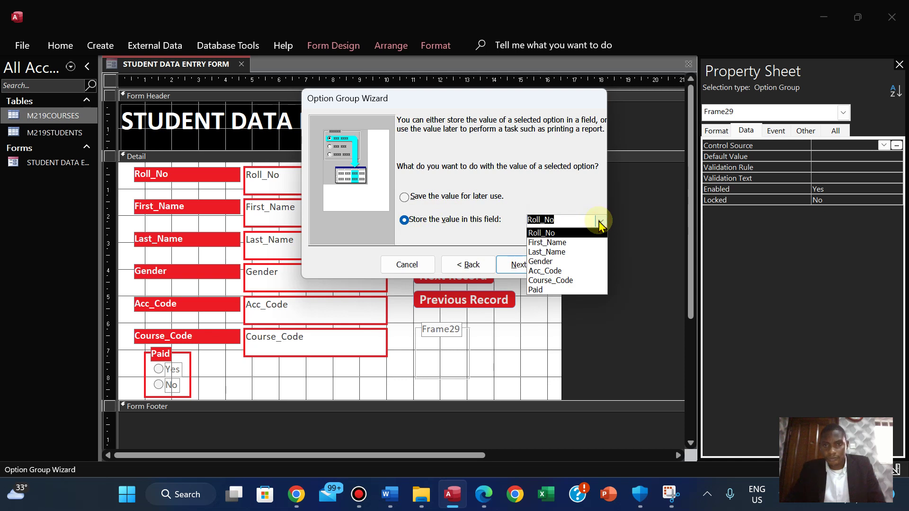
left_click(539, 290)
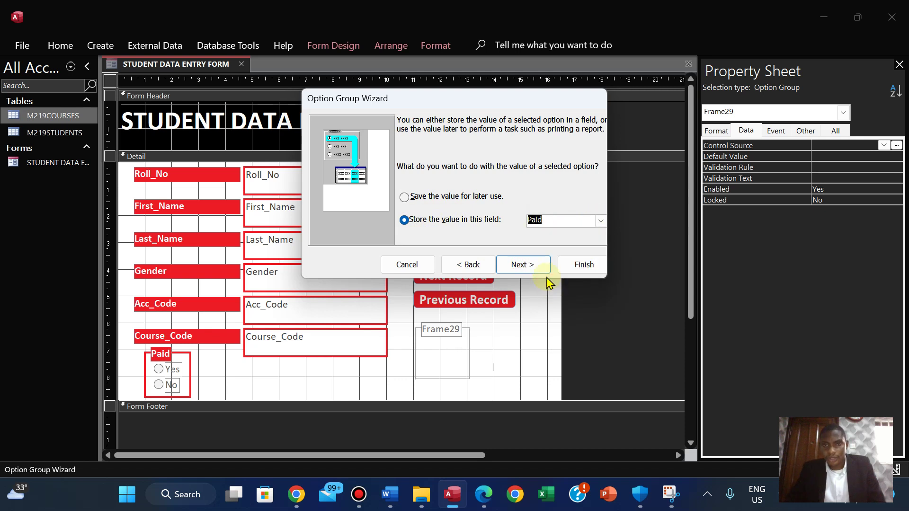
Finish the option group with etched option buttons and the caption Paid.
left_click(521, 266)
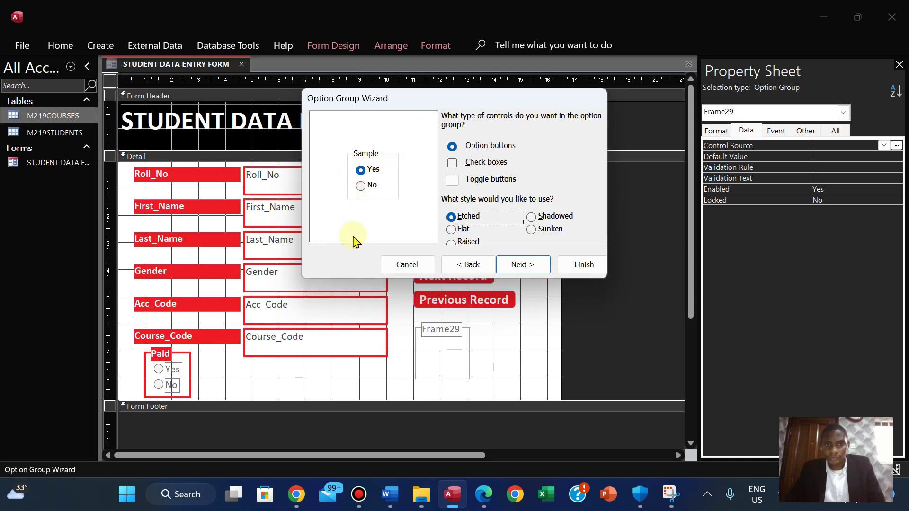
left_click(534, 266)
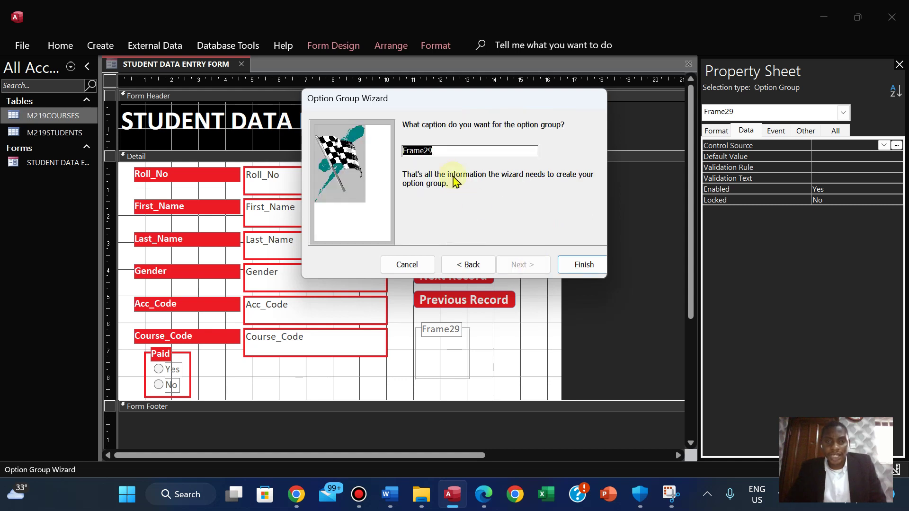
type("Paid")
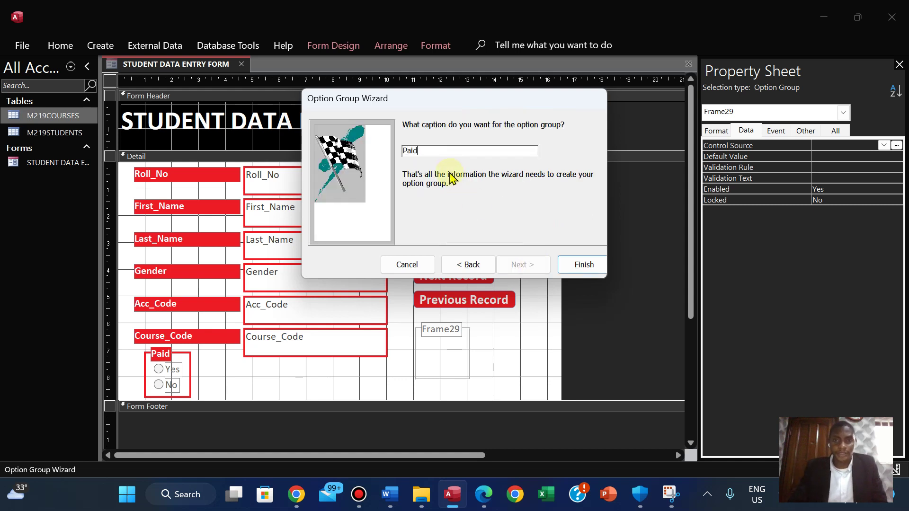
left_click(574, 265)
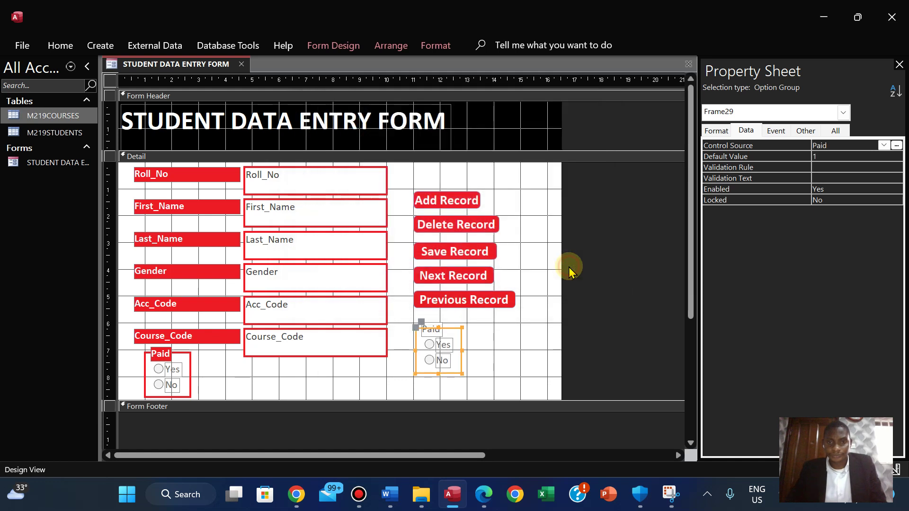
Show the form in Form View and go through the first records to check the Paid options.
left_click(62, 45)
left_click(66, 93)
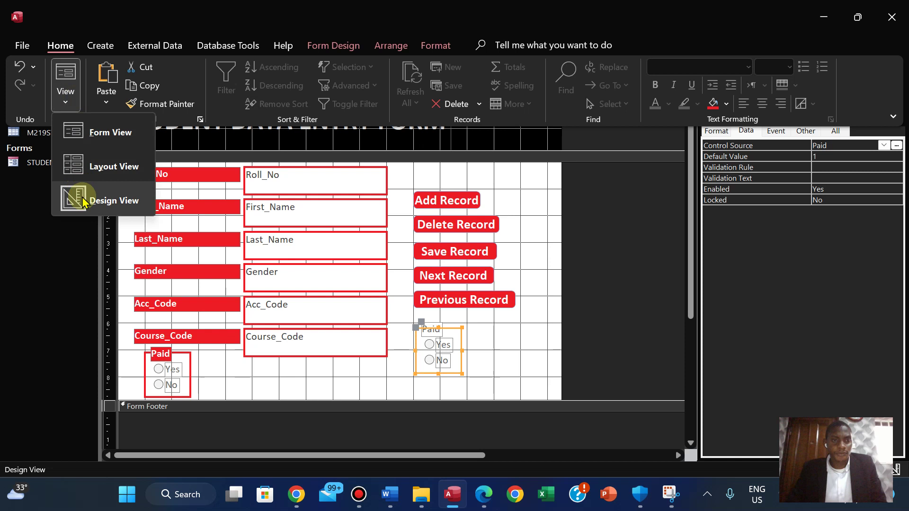
left_click(93, 130)
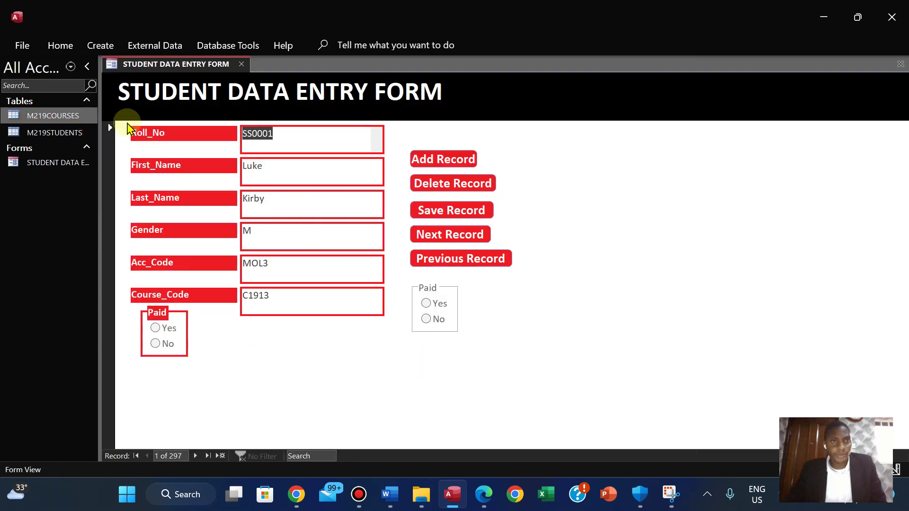
left_click(195, 456)
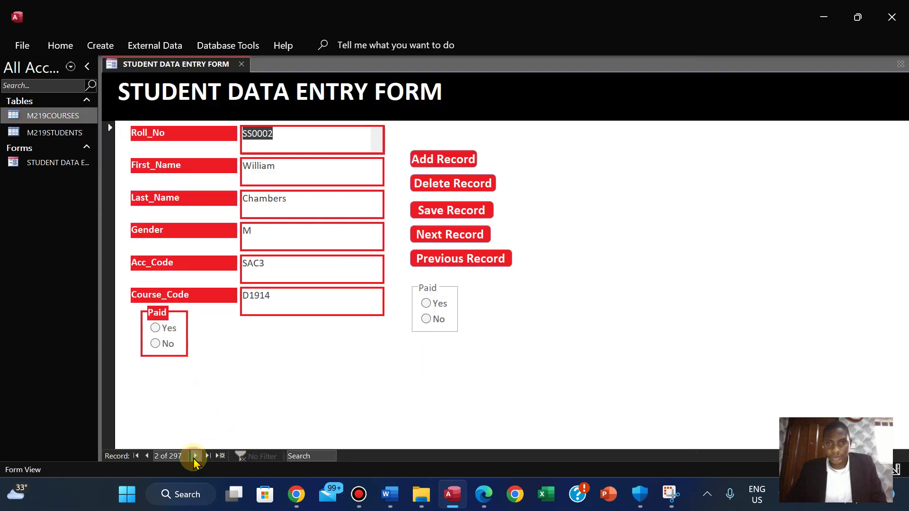
left_click(194, 457)
left_click(195, 457)
left_click(195, 457)
left_click(194, 457)
left_click(194, 456)
left_click(195, 456)
left_click(194, 457)
left_click(194, 457)
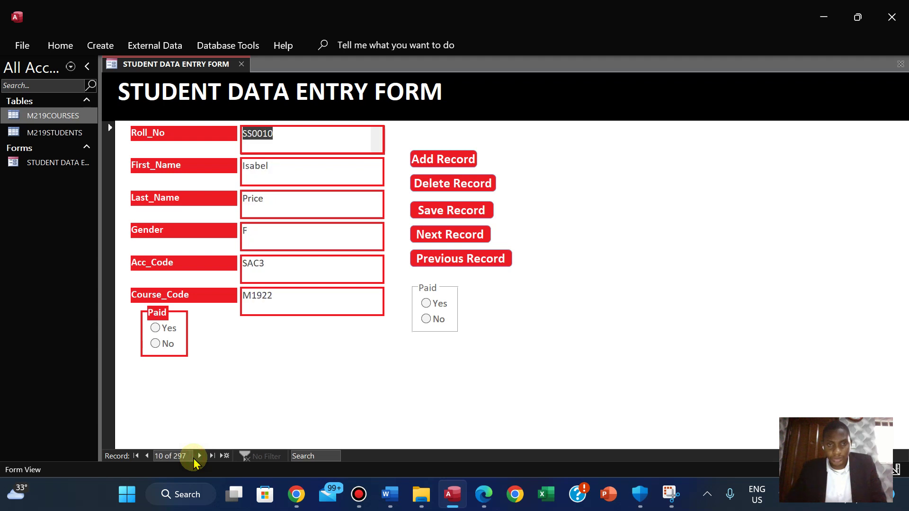
left_click(199, 456)
left_click(200, 456)
left_click(199, 456)
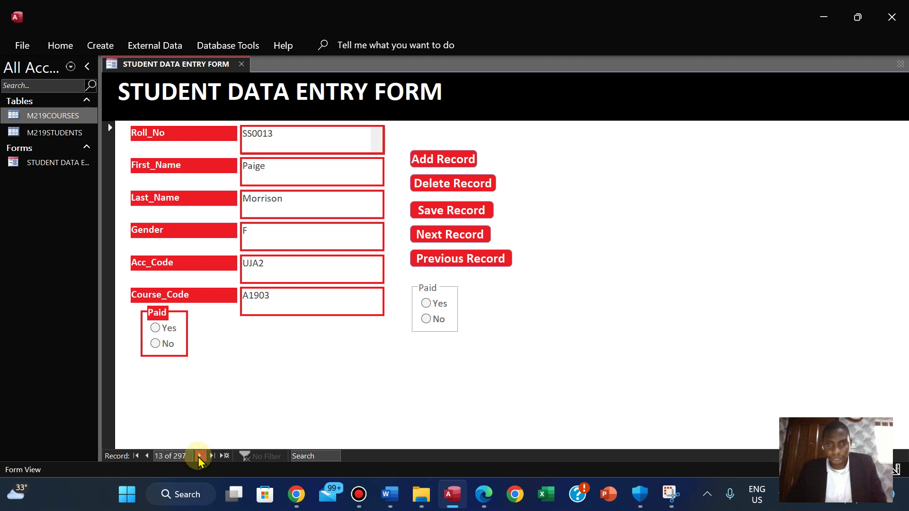
left_click(199, 457)
Return the form to Design View and delete both Paid option groups.
left_click(70, 46)
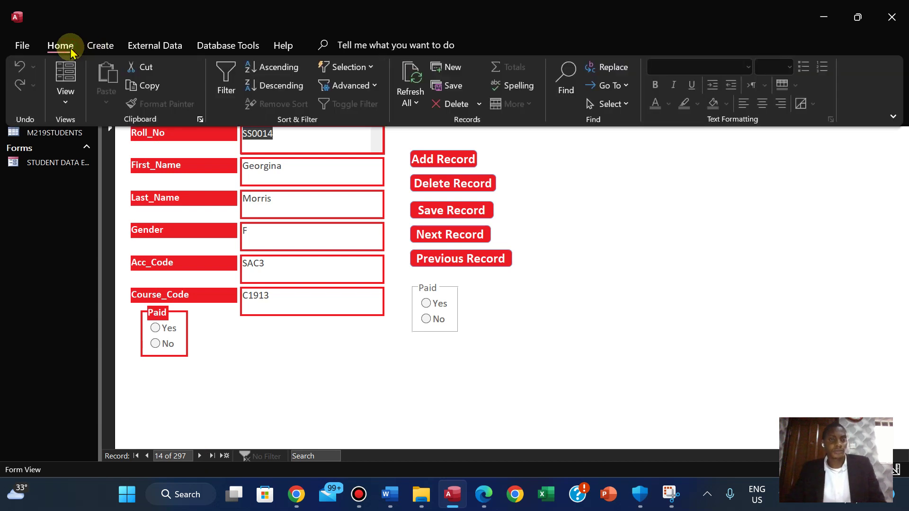
left_click(65, 104)
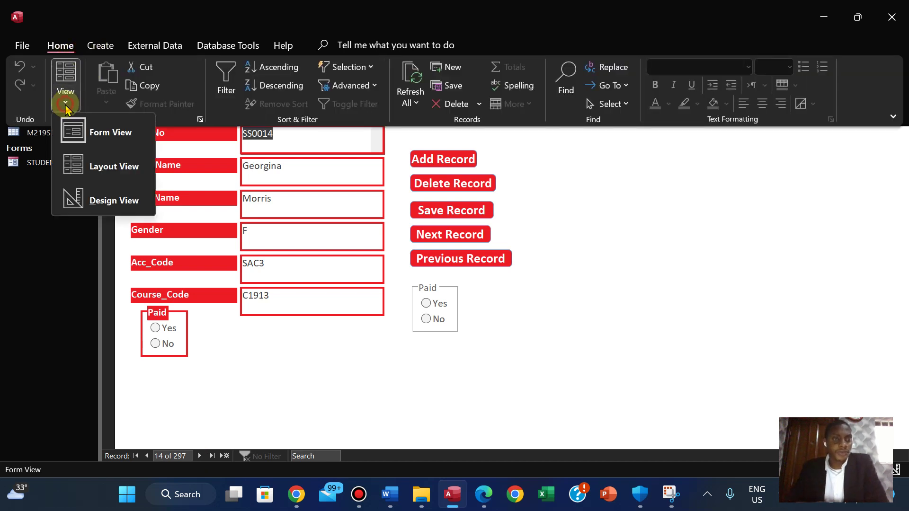
left_click(109, 201)
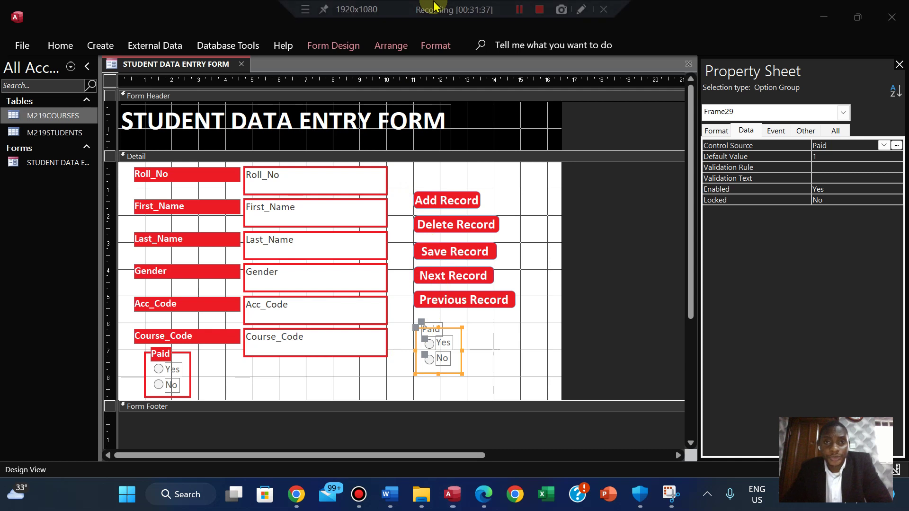
key("Delete")
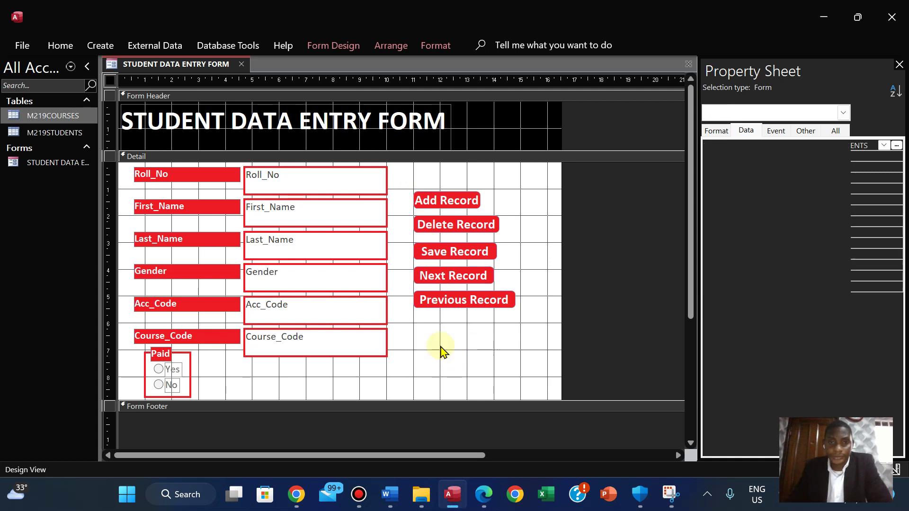
left_click(165, 356)
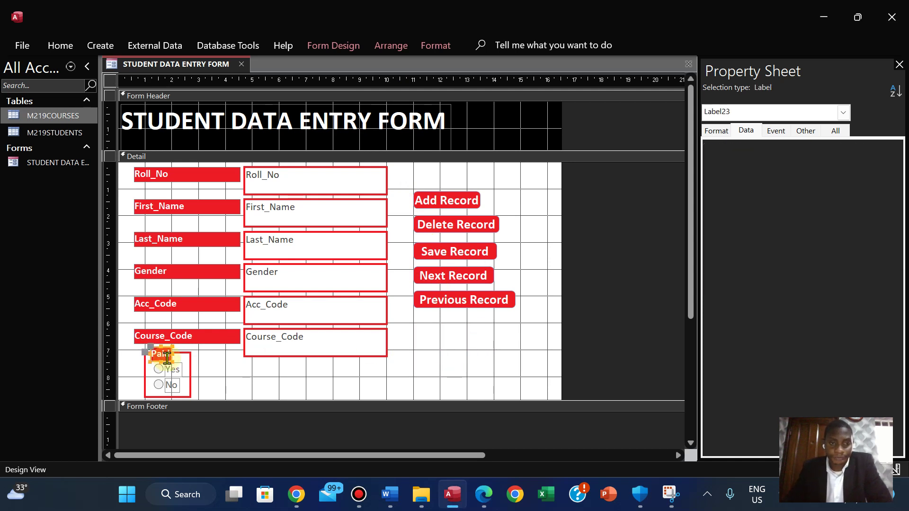
left_click(185, 359)
left_click(186, 363)
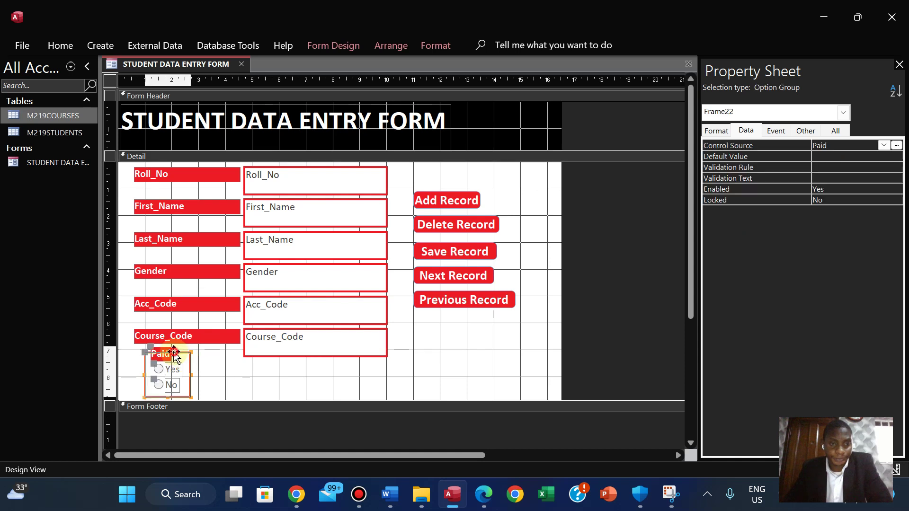
key("Delete")
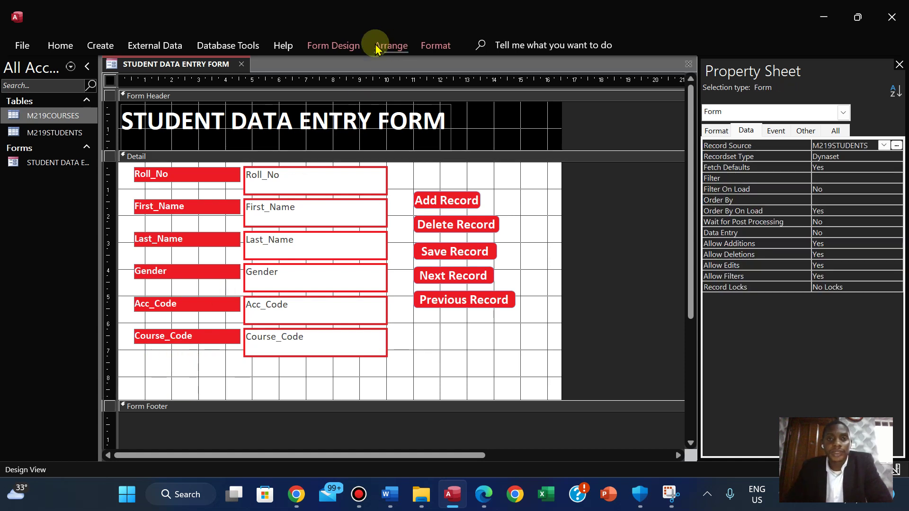
Draw an option group about 2.1 cm wide and 1.3 cm high below the Course_Code label, with option labels Yes and No.
left_click(330, 48)
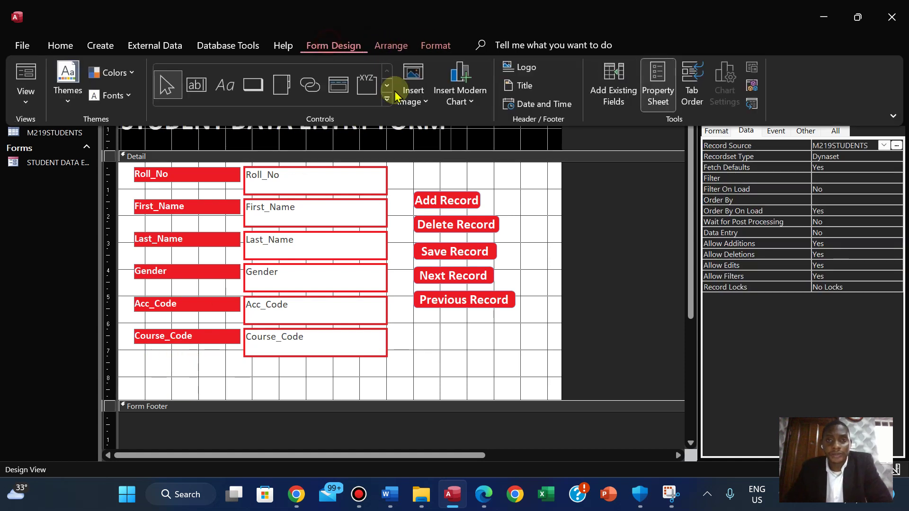
left_click(366, 84)
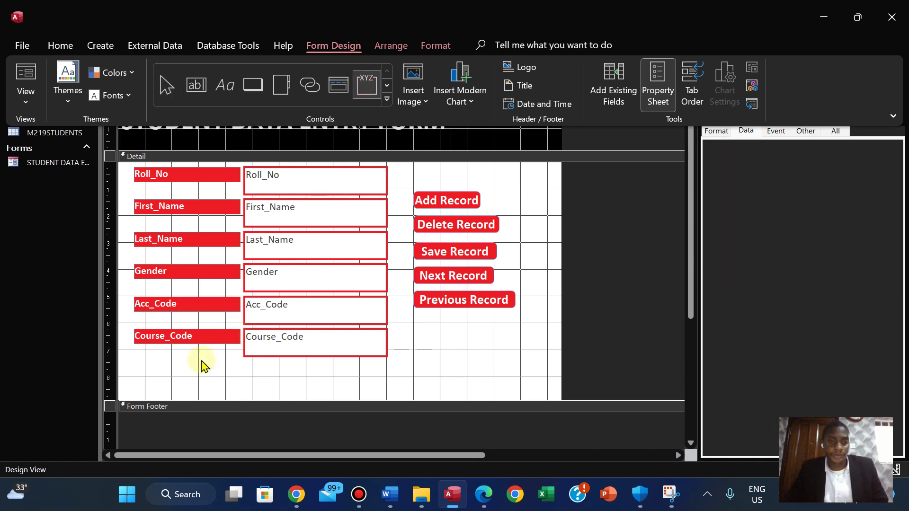
left_click_drag(182, 358, 238, 392)
type("Yes")
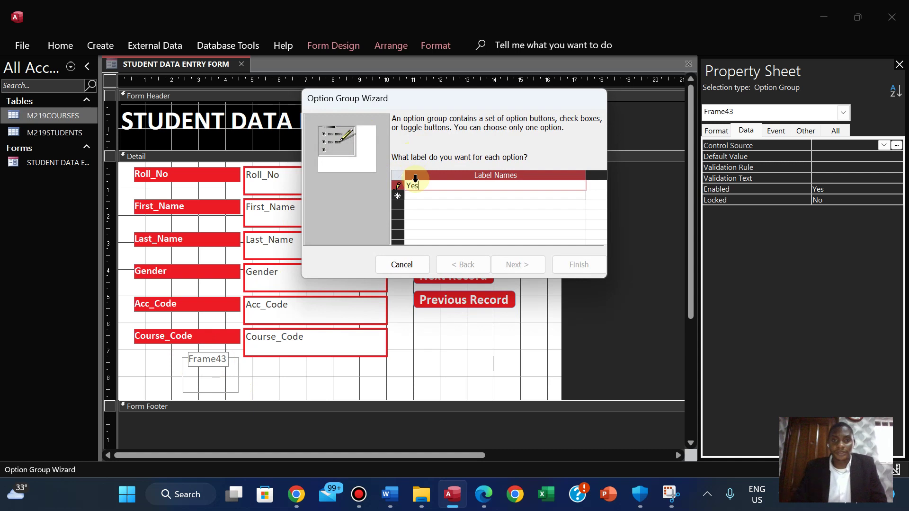
key("Return")
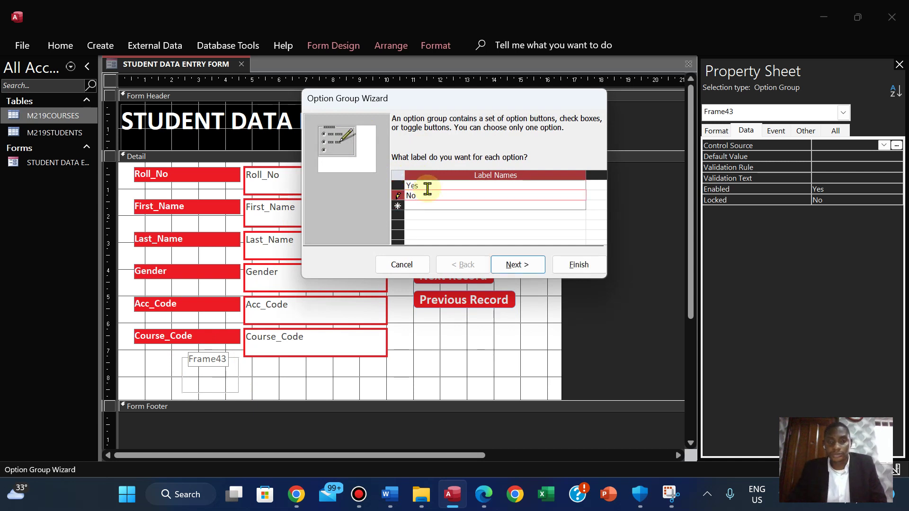
left_click(514, 264)
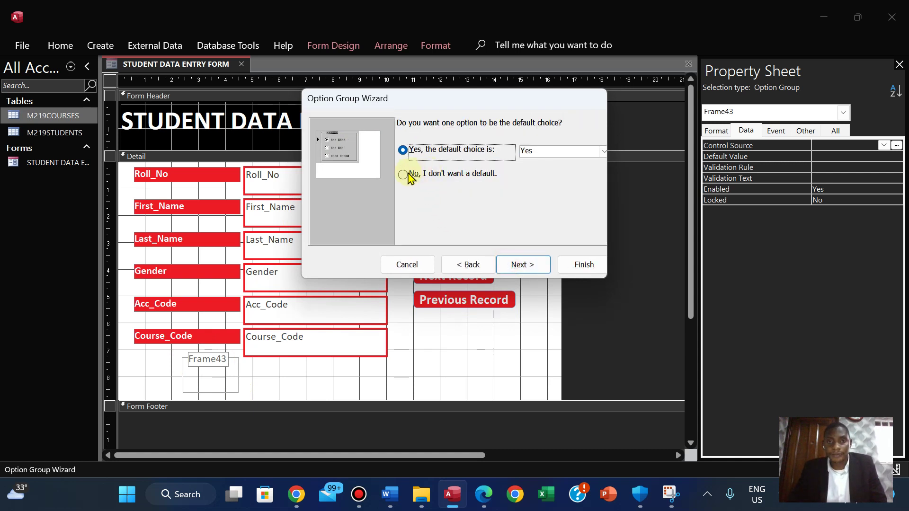
Choose no default option and assign the value -1 to Yes and 0 to No.
left_click(408, 174)
left_click(518, 265)
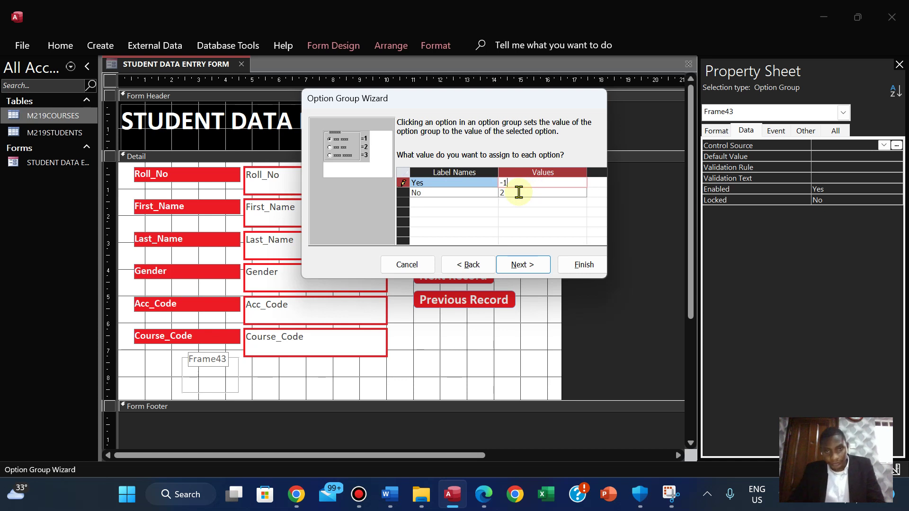
left_click(503, 195)
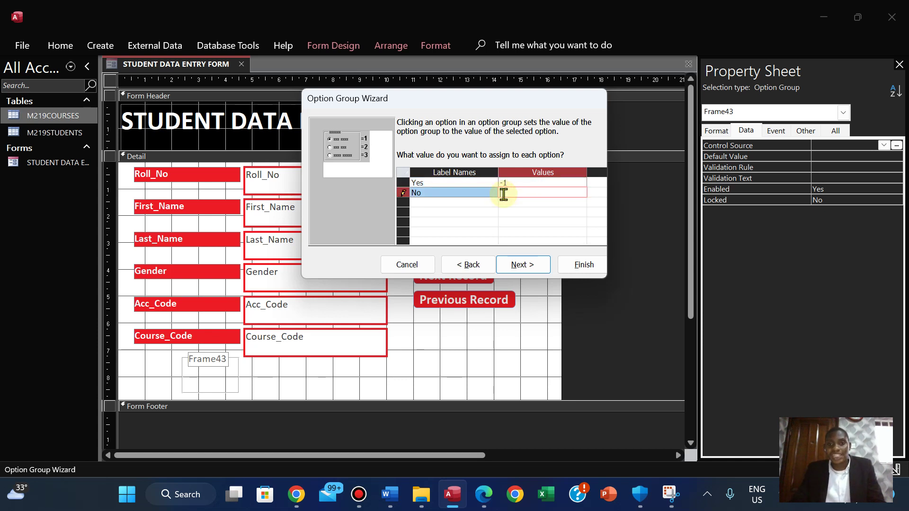
type("0")
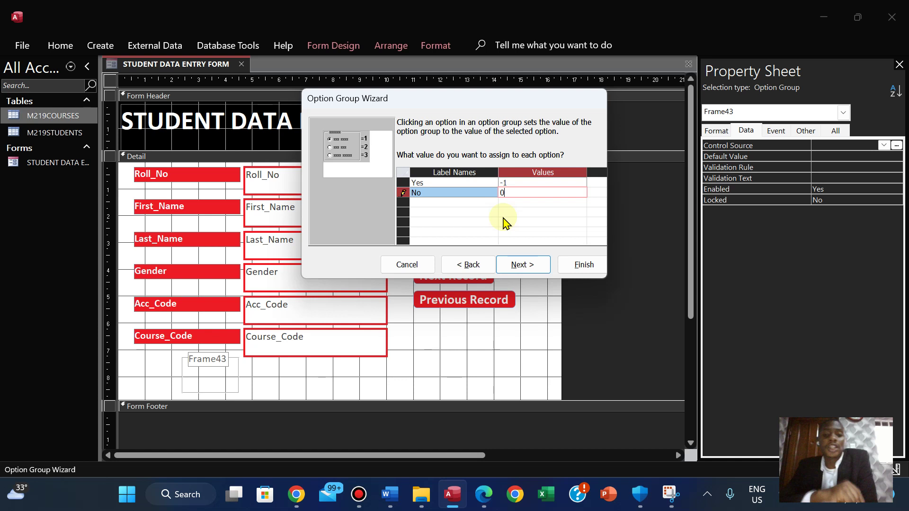
left_click(521, 264)
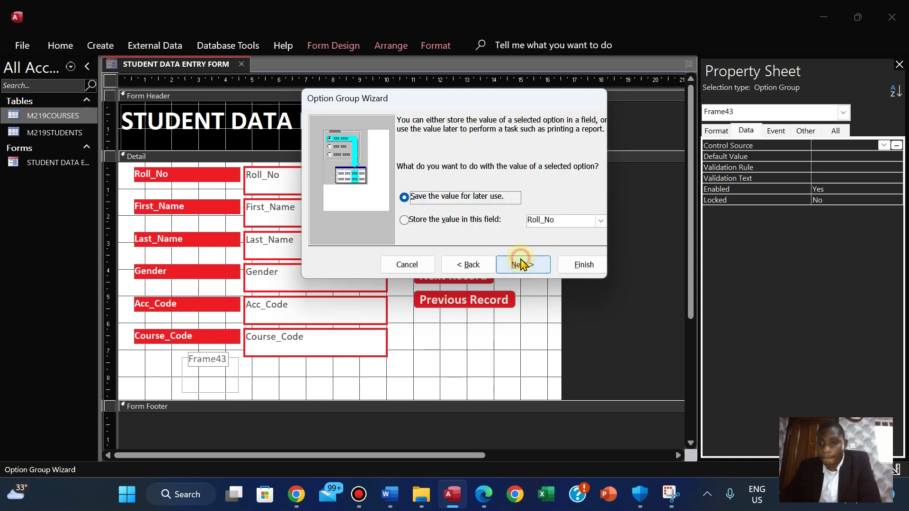
Store the selected value in the Paid field and finish the option group with etched option buttons and the caption Paid.
left_click(404, 221)
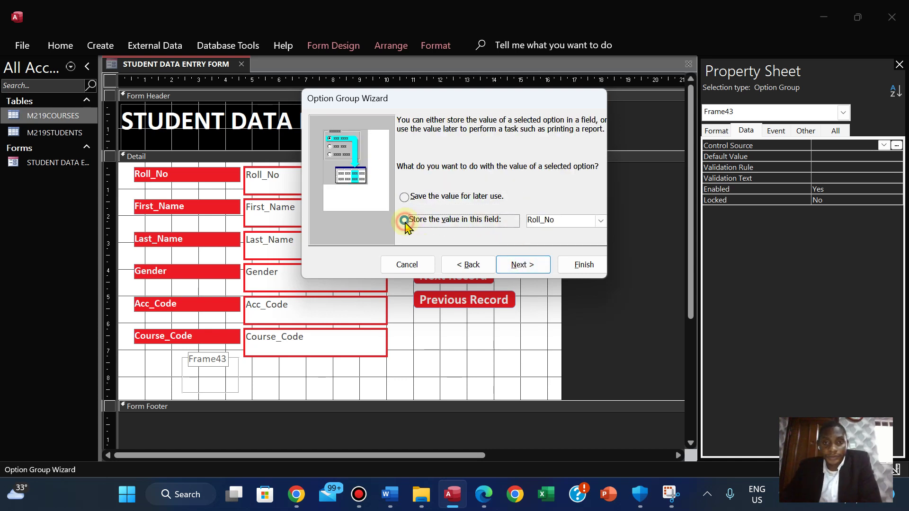
left_click(601, 221)
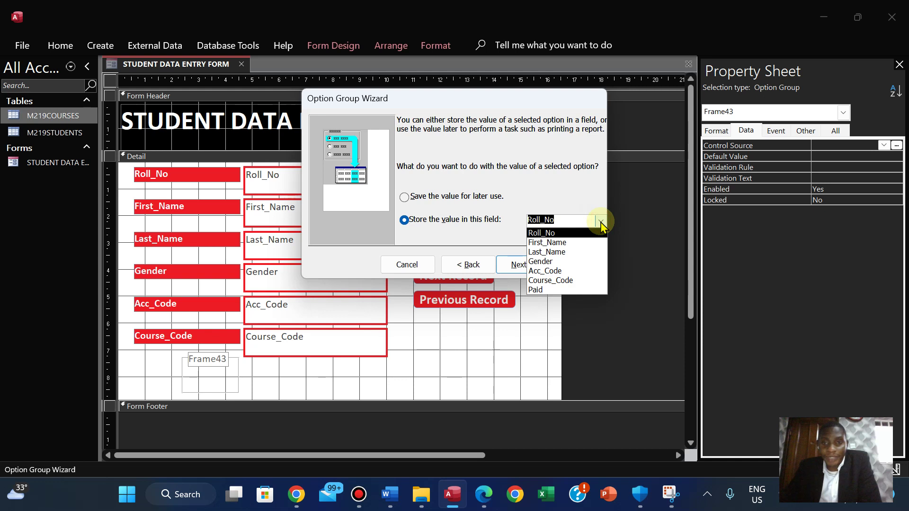
left_click(543, 289)
left_click(523, 265)
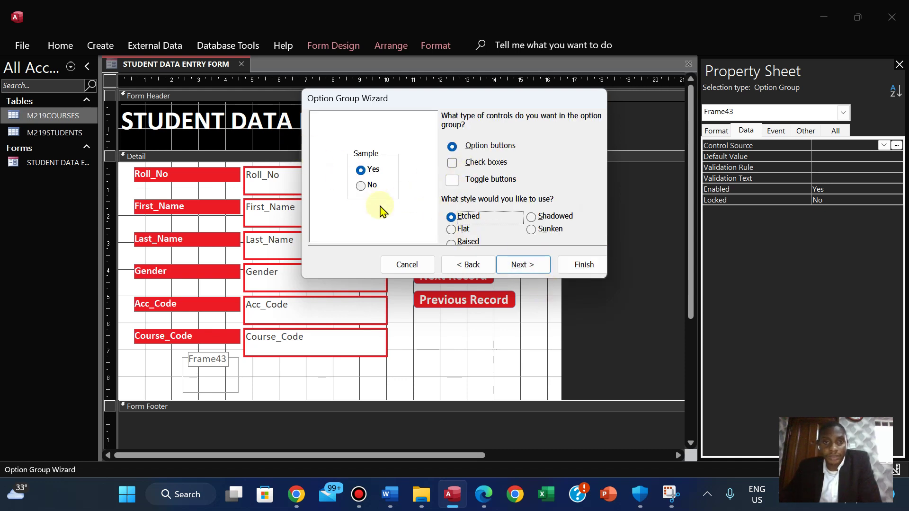
left_click(507, 266)
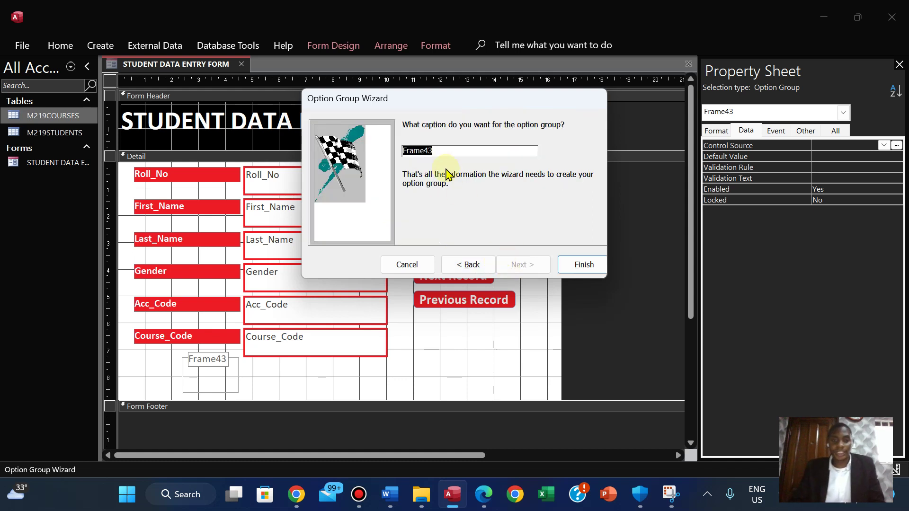
left_click(575, 270)
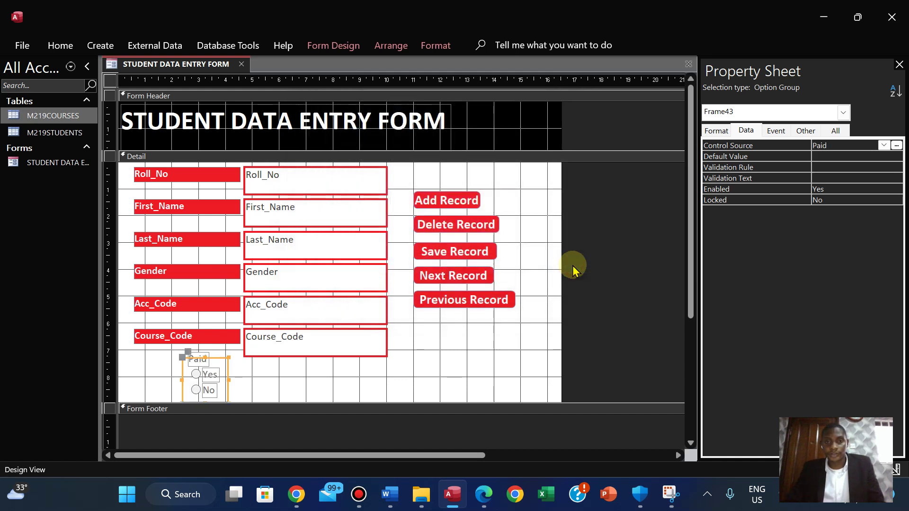
Give the new Paid option group's frame a red outline with a thicker line.
left_click(436, 45)
left_click(656, 85)
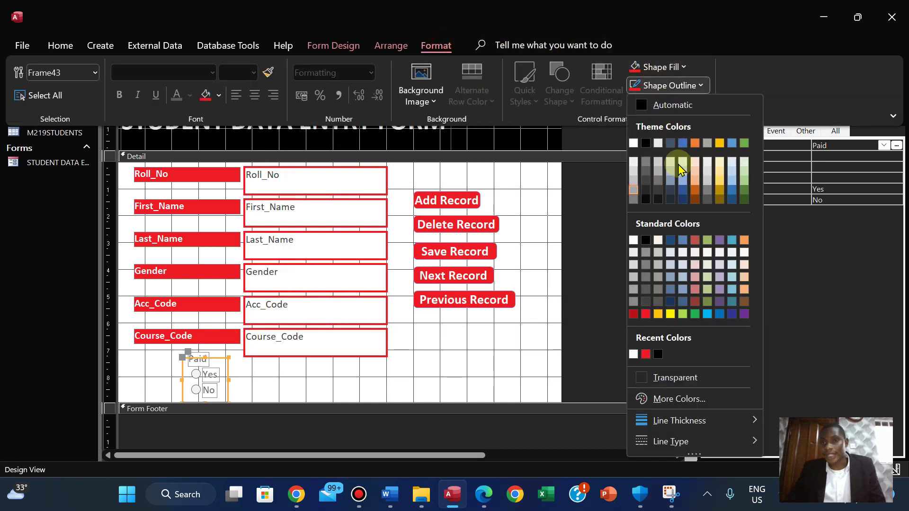
left_click(645, 313)
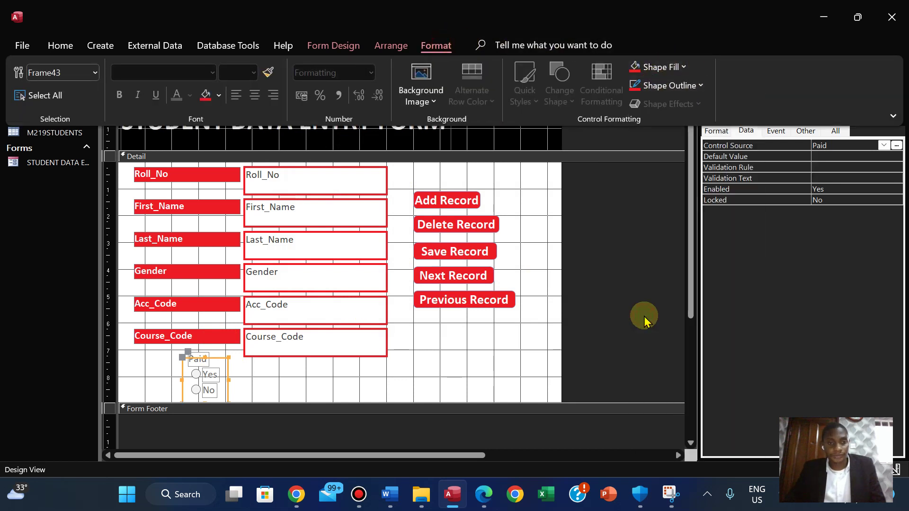
left_click(655, 85)
mouse_move(697, 420)
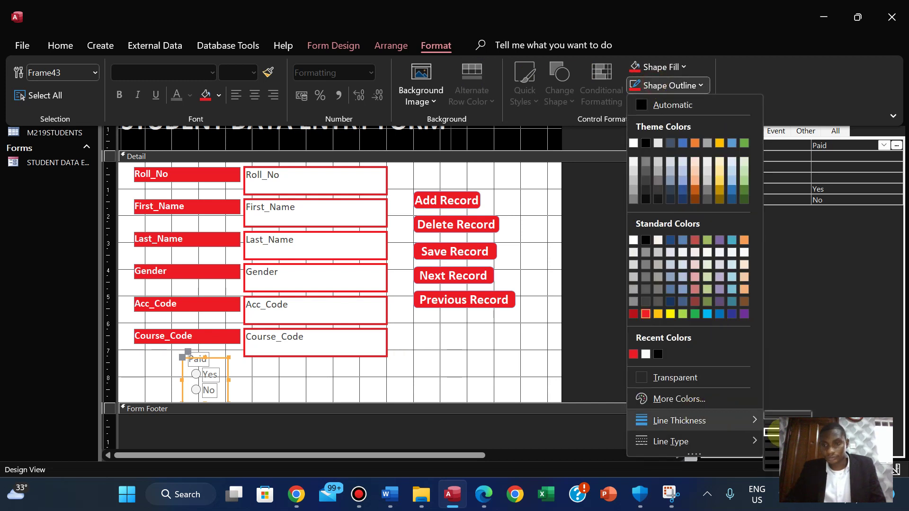
left_click(772, 431)
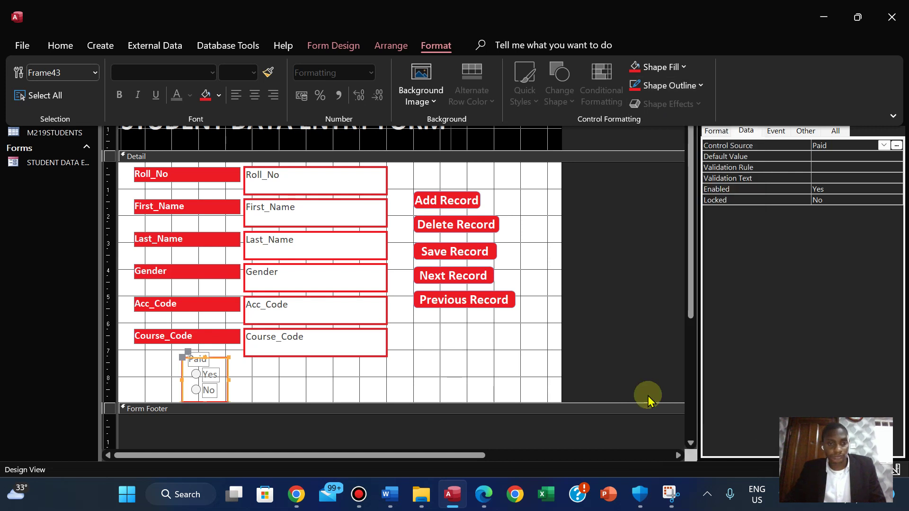
Format the Paid caption of the option group with a red fill and bold white text.
left_click(199, 359)
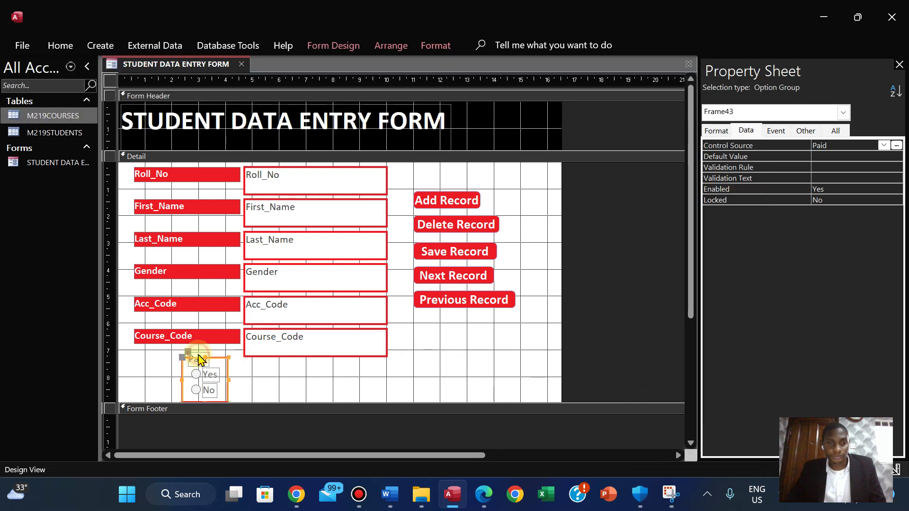
left_click(198, 360)
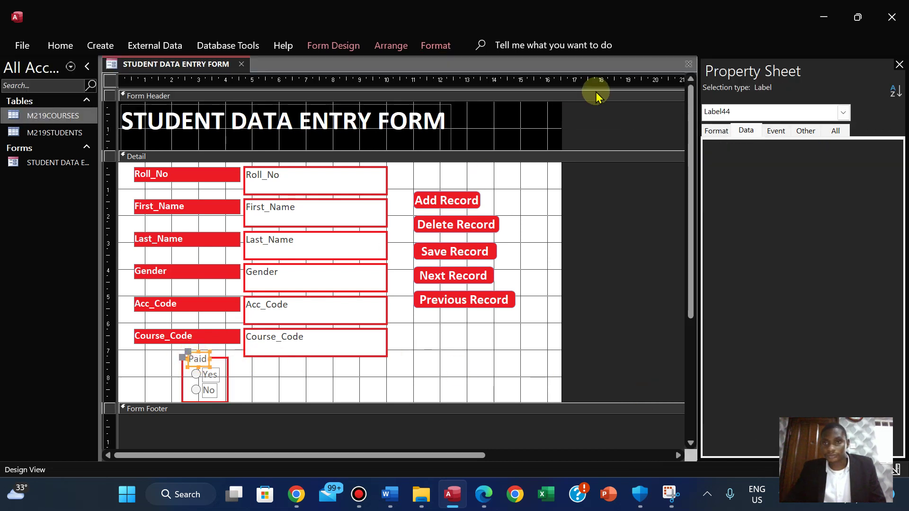
left_click(435, 43)
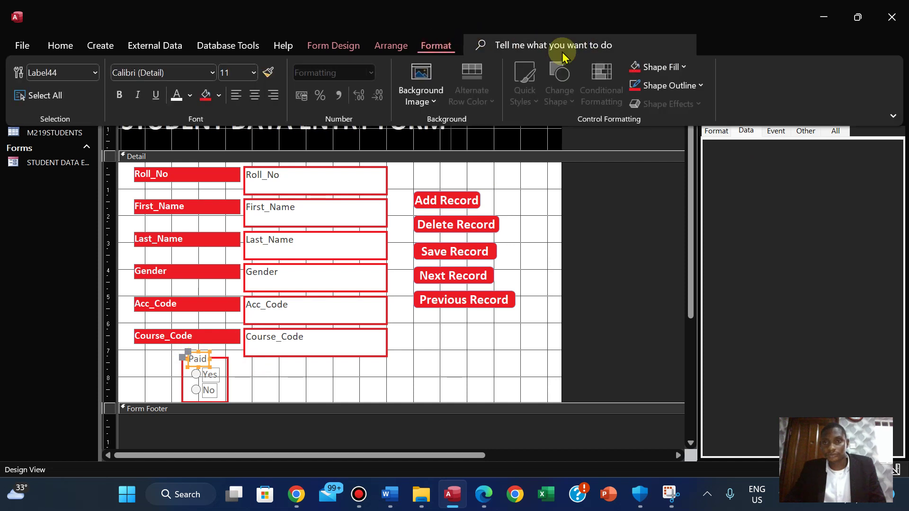
left_click(655, 70)
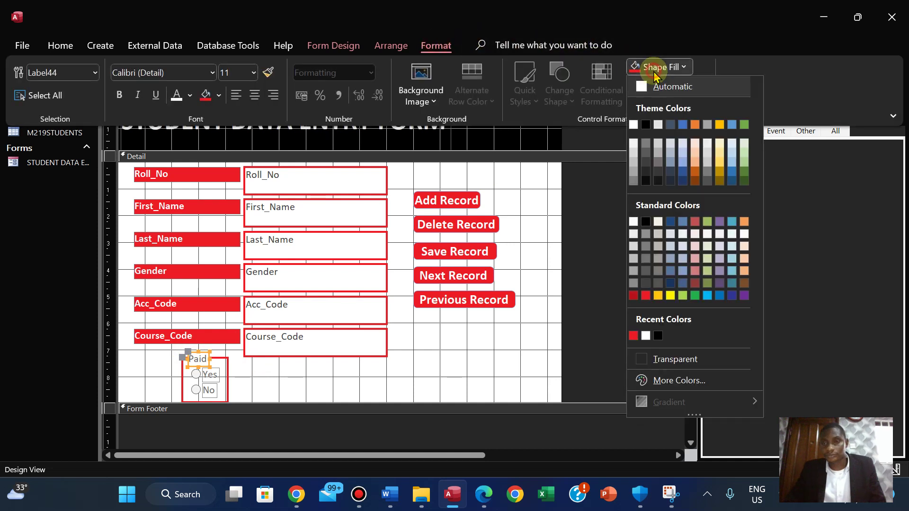
left_click(646, 295)
left_click(177, 96)
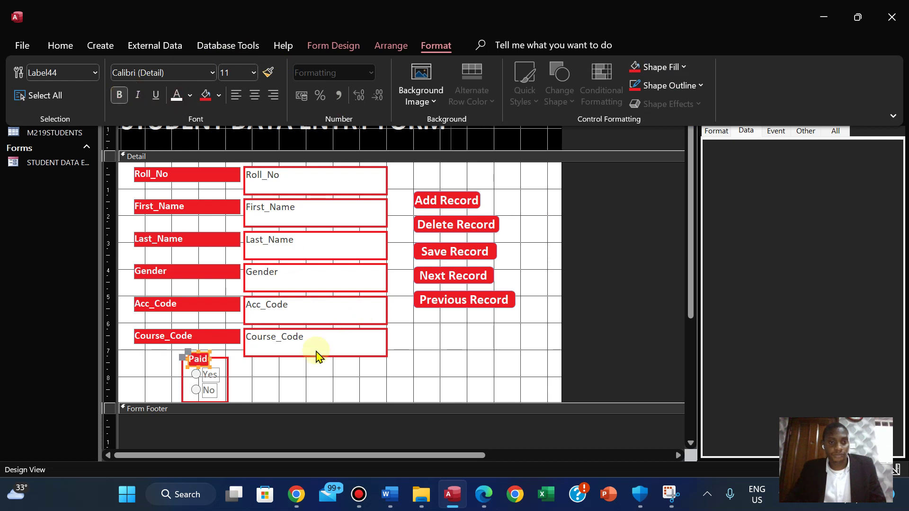
left_click(291, 372)
left_click(254, 375)
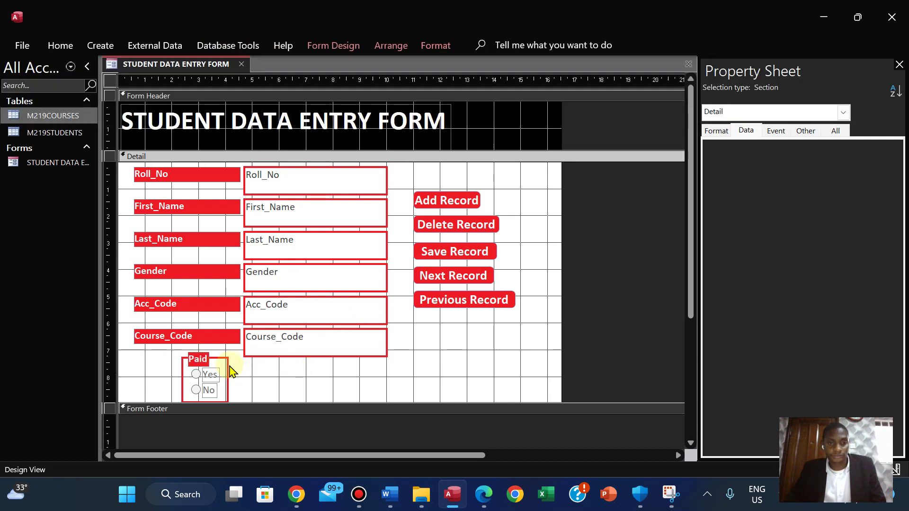
Move the Paid option group just beneath the Course_Code label, nearly aligned with that label's left edge.
left_click(227, 361)
key("Left")
key("Left")
key("Left")
key("Left")
key("Left")
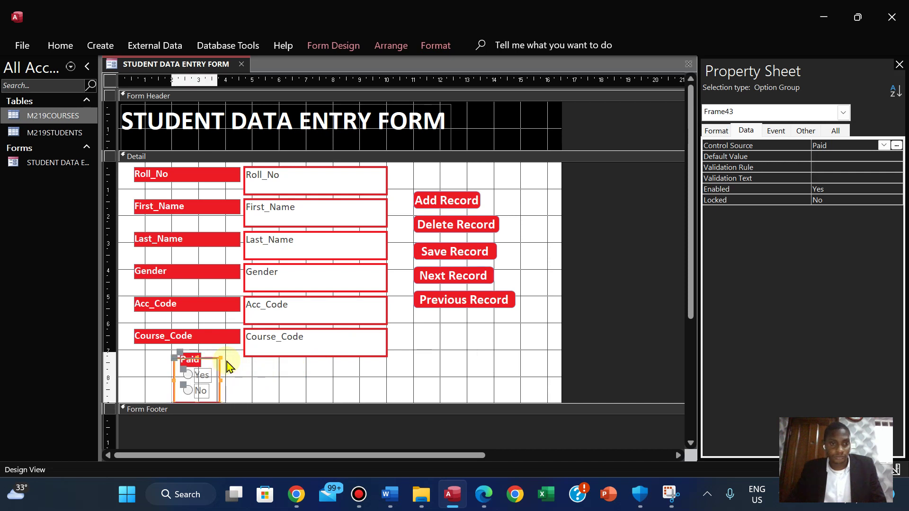
key("Left")
key("Left")
key("Left")
key("Left")
key("Left")
key("Left")
key("Left")
key("Left")
key("Left")
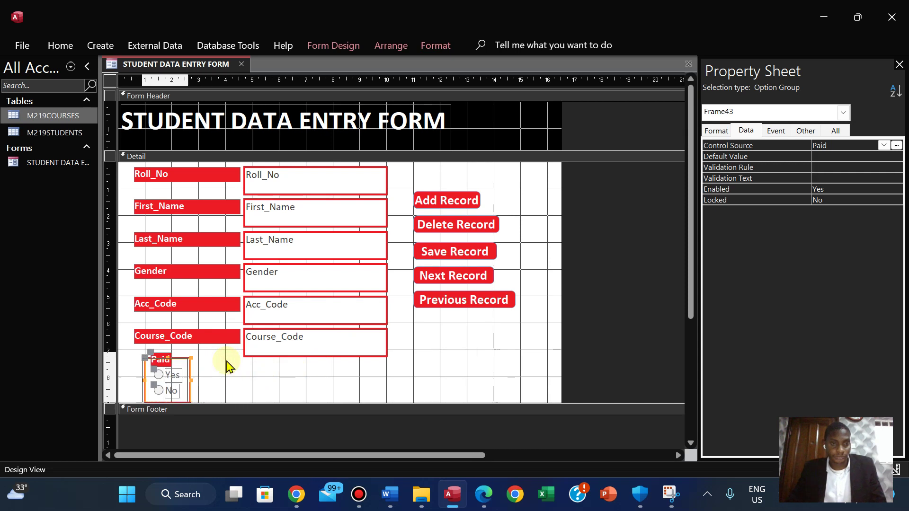
key("Up")
key("Left")
key("Right")
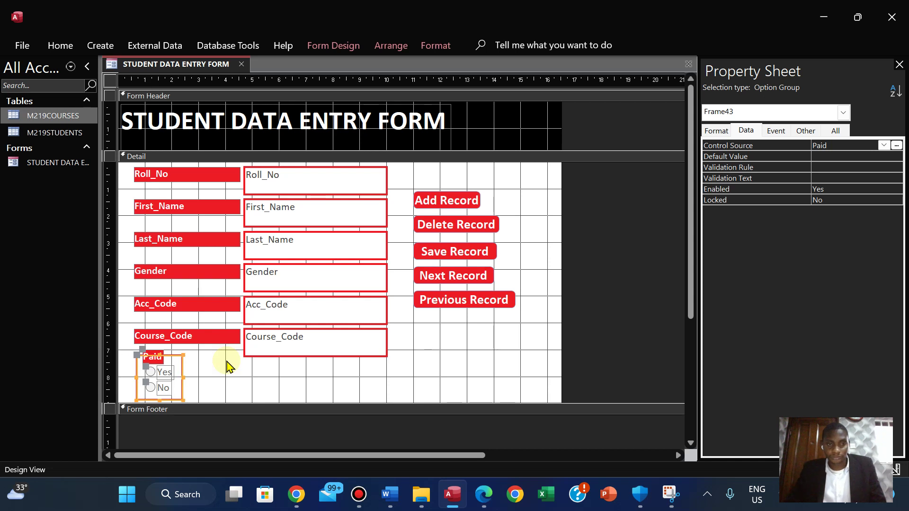
left_click(314, 386)
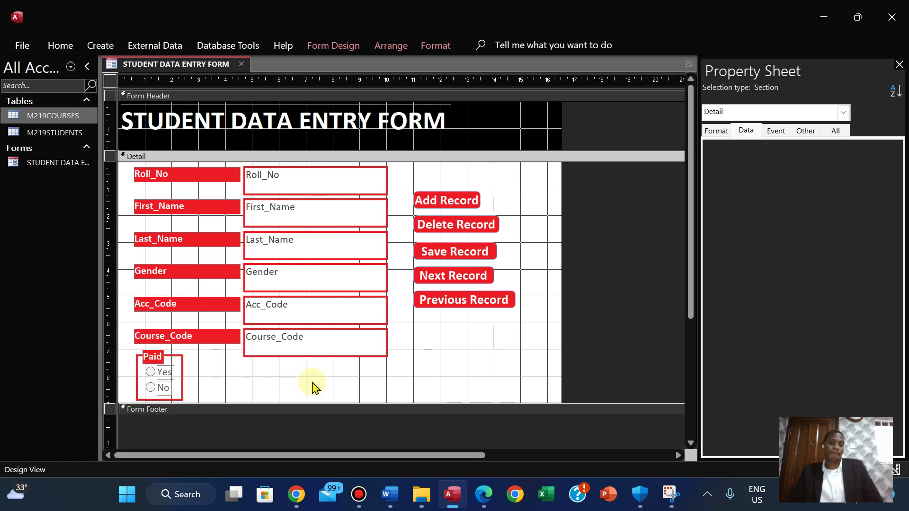
Format the Yes and No option labels with a red fill and bold white text.
left_click(165, 371)
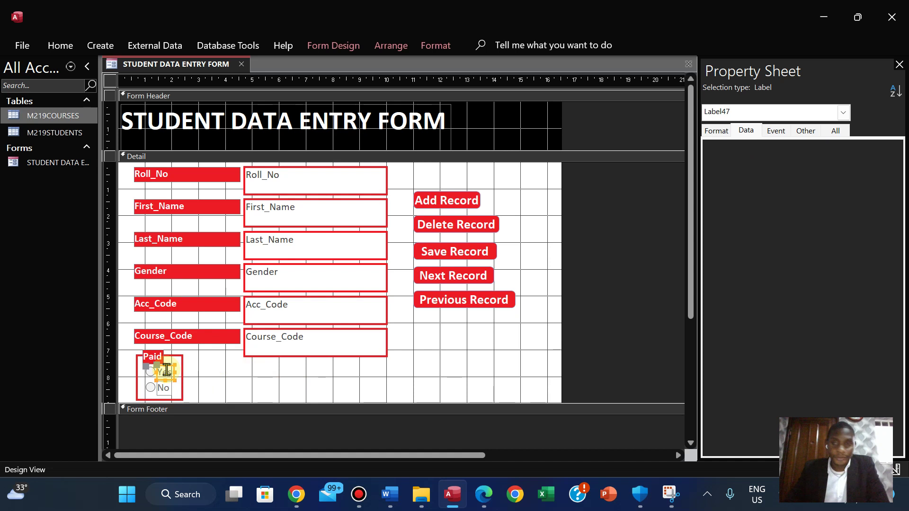
left_click(438, 49)
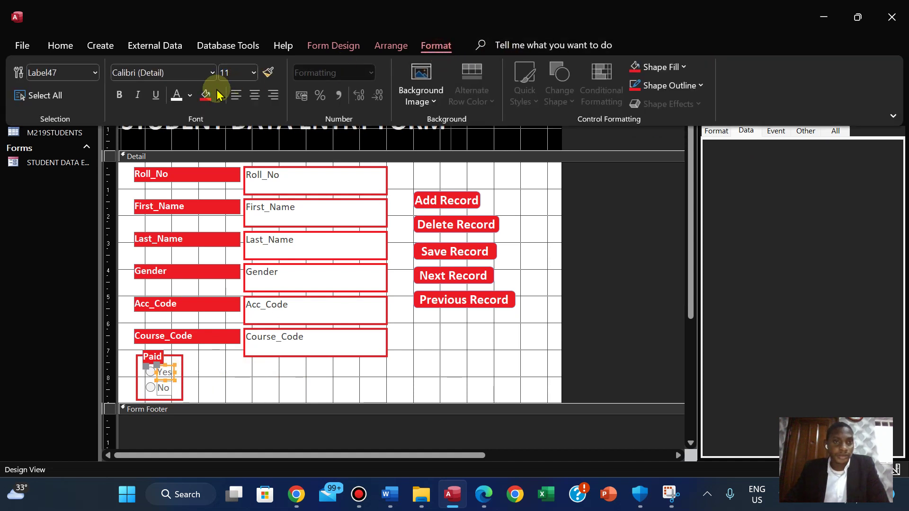
left_click(175, 96)
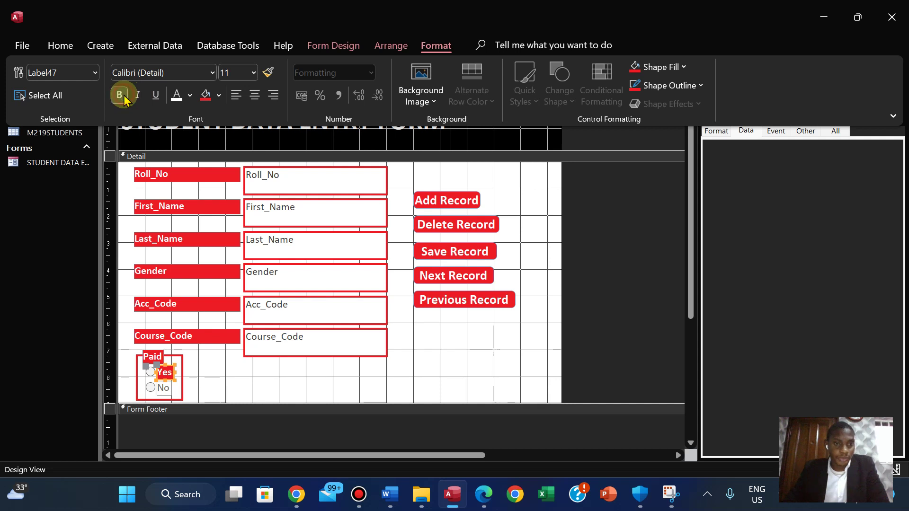
left_click(121, 96)
left_click(165, 392)
left_click(167, 388)
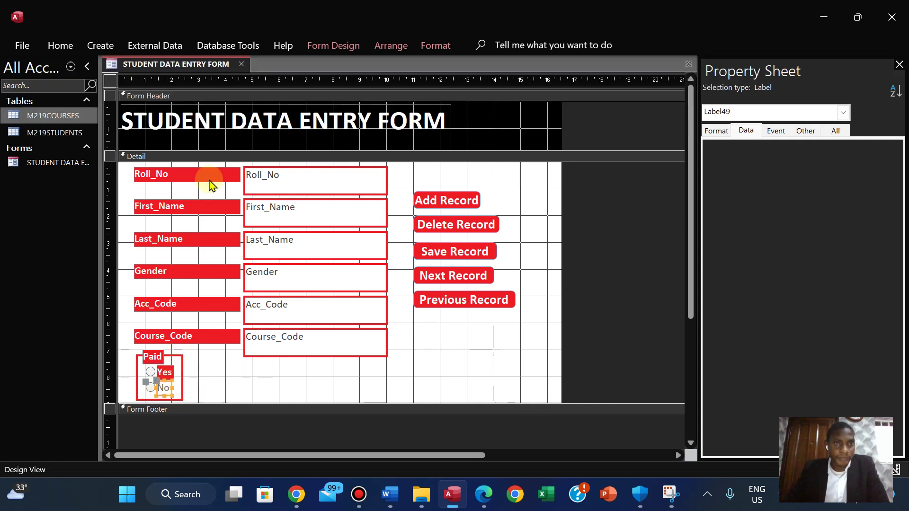
left_click(430, 45)
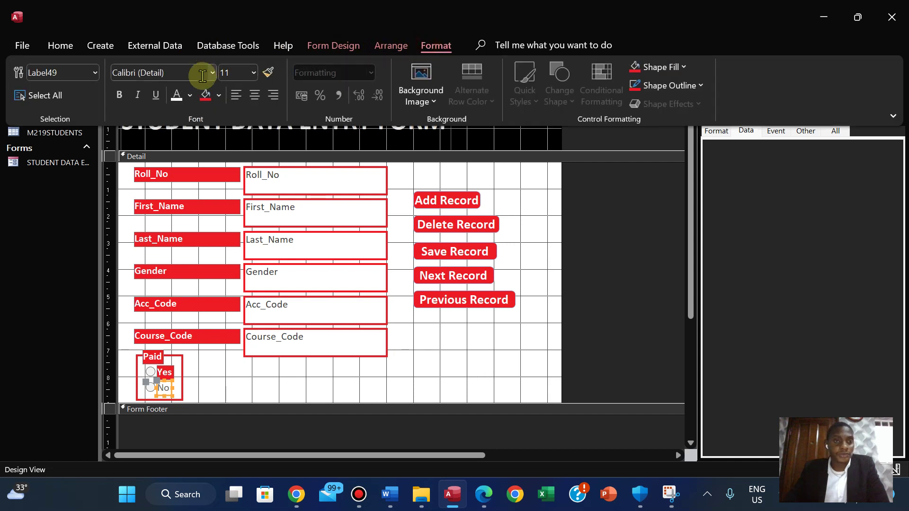
left_click(118, 97)
left_click(239, 366)
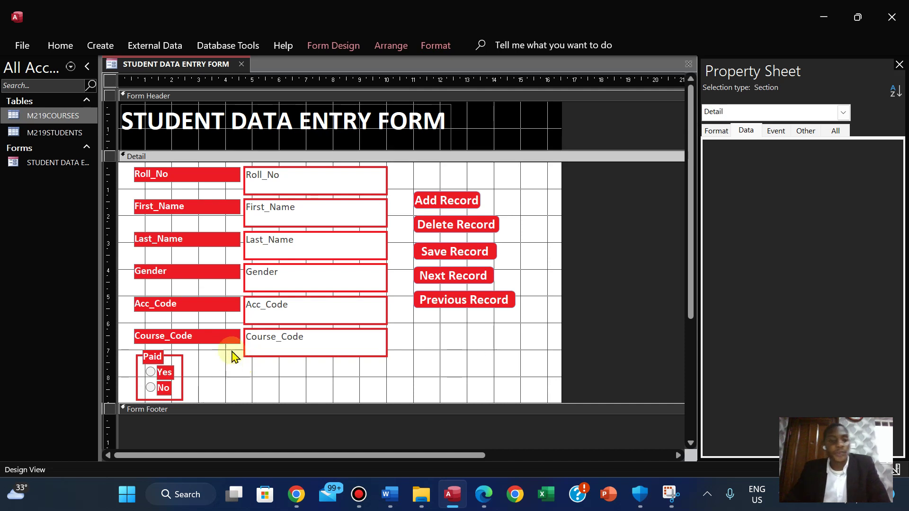
Show the form in Form View and step through the records to record 15, checking the Paid option.
left_click(60, 46)
left_click(66, 95)
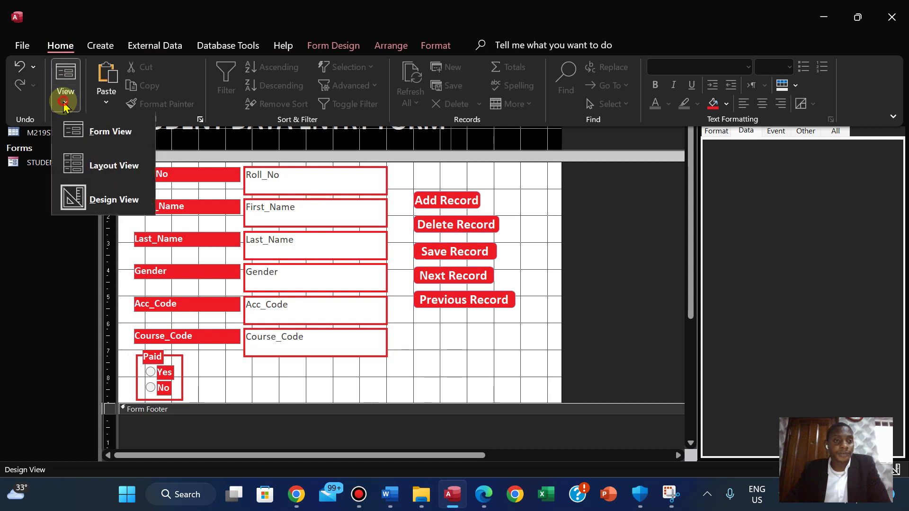
left_click(87, 134)
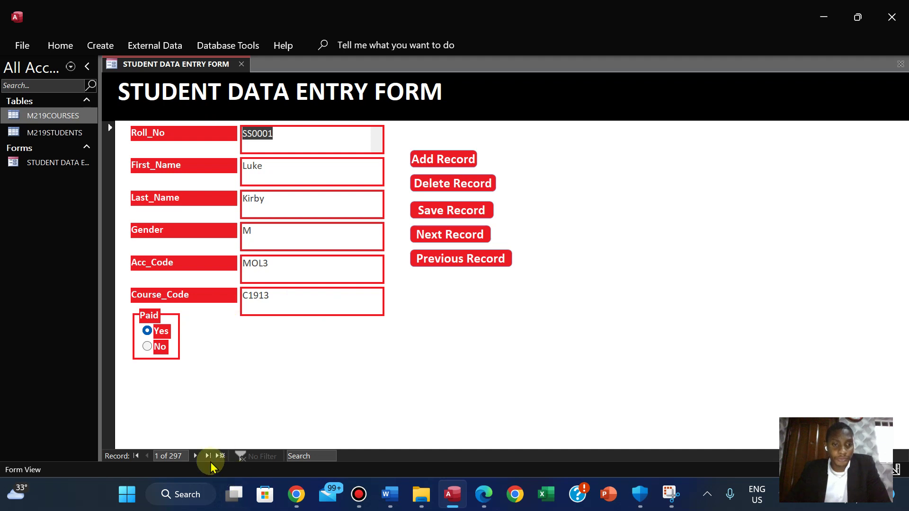
left_click_drag(196, 461, 196, 461)
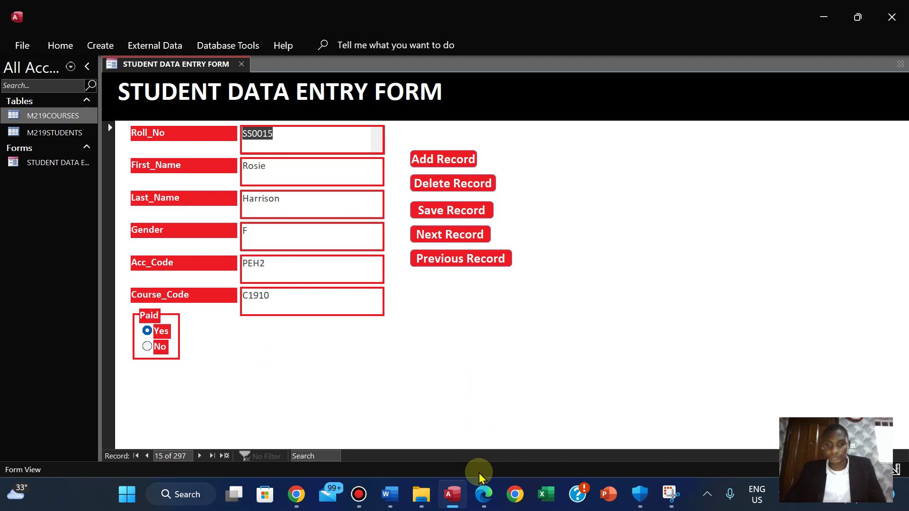
Switch to the exam paper PDF in Edge and highlight the question 23 text, including its mark, in green.
left_click(481, 497)
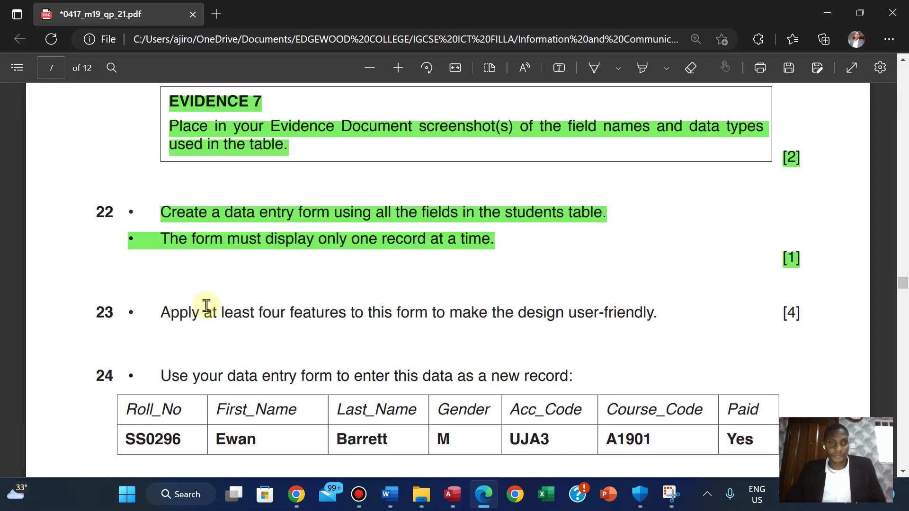
left_click_drag(162, 313, 794, 310)
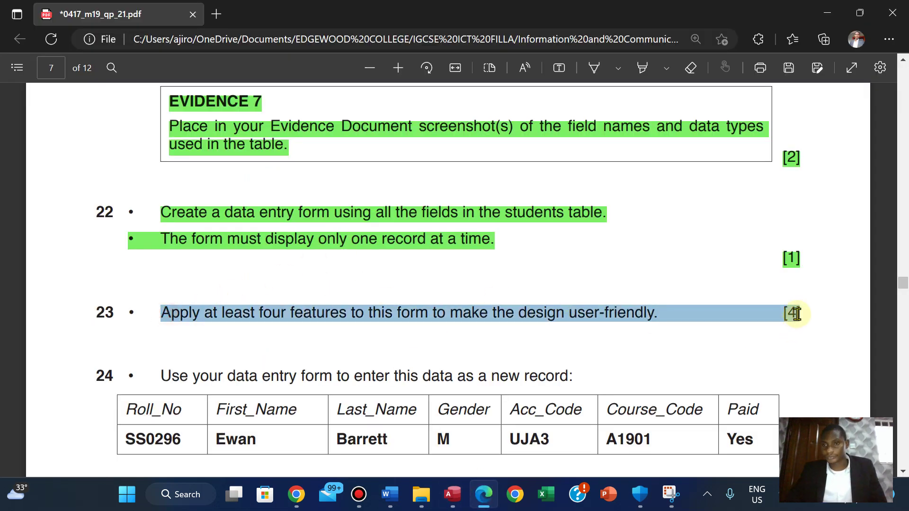
left_click(794, 311)
left_click_drag(164, 312, 804, 310)
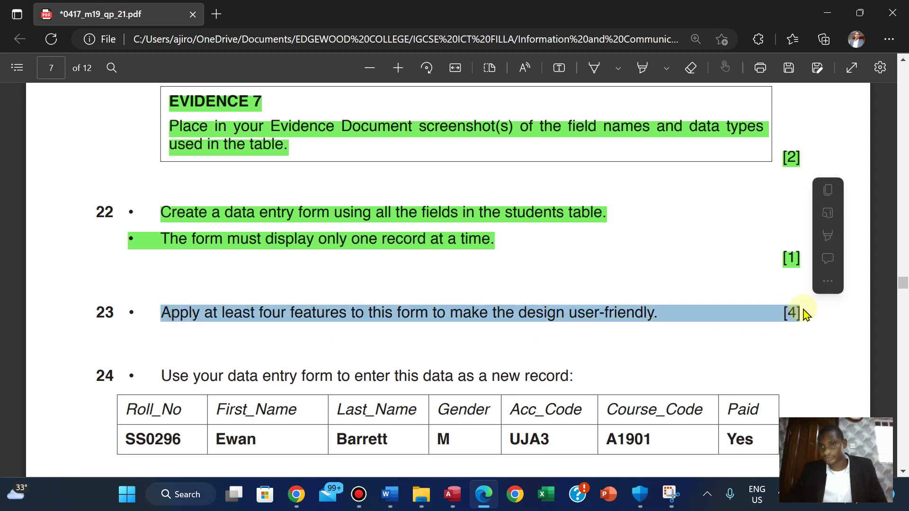
mouse_move(824, 235)
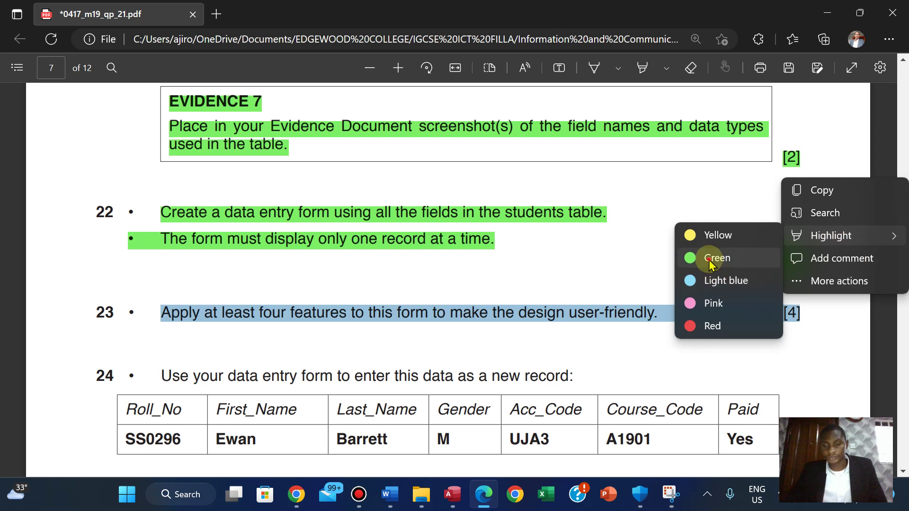
left_click(716, 258)
Switch back to Access and open the student data entry form in Design View.
left_click(452, 493)
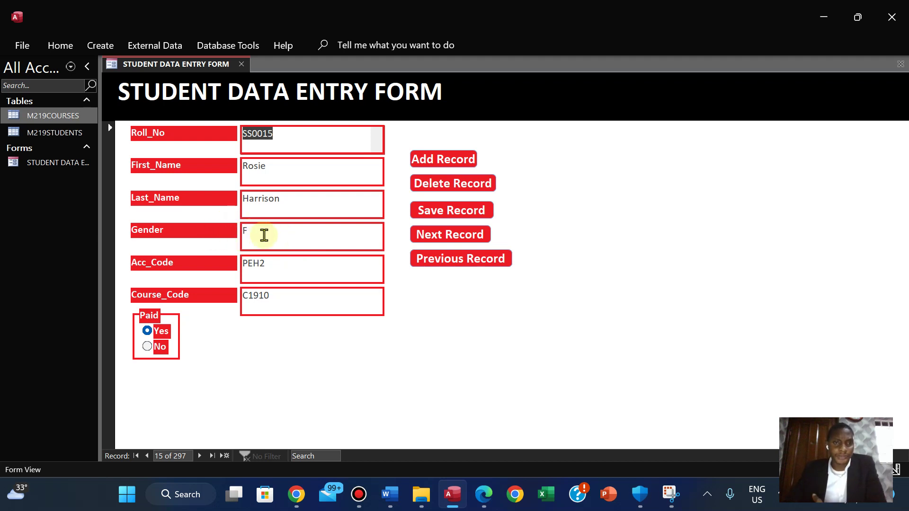
left_click(70, 49)
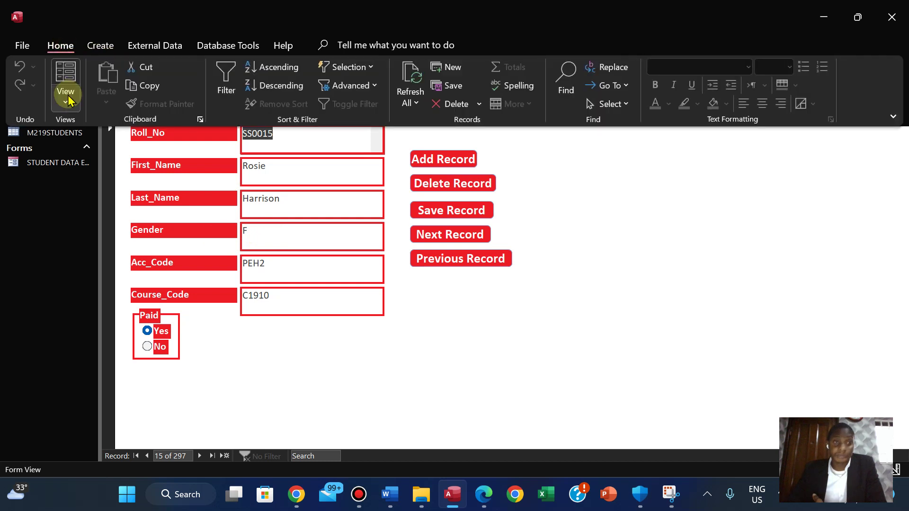
left_click(66, 85)
left_click(93, 196)
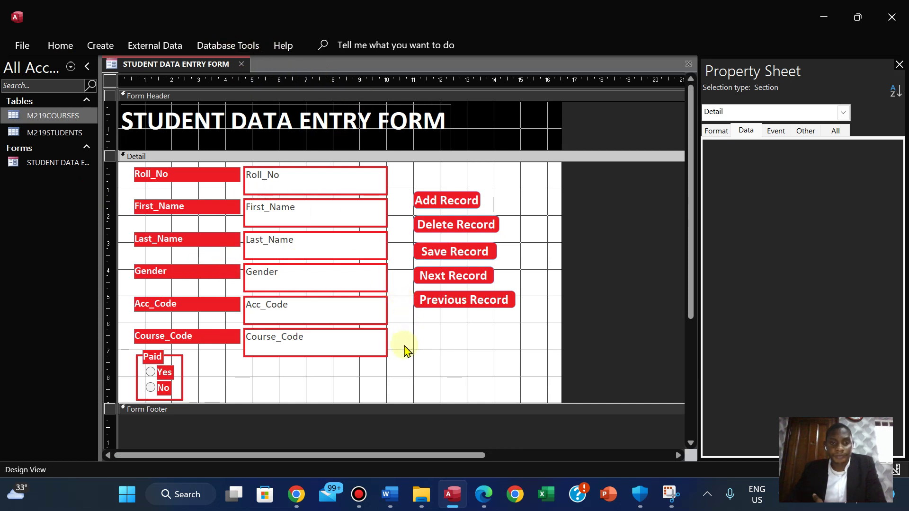
left_click(325, 44)
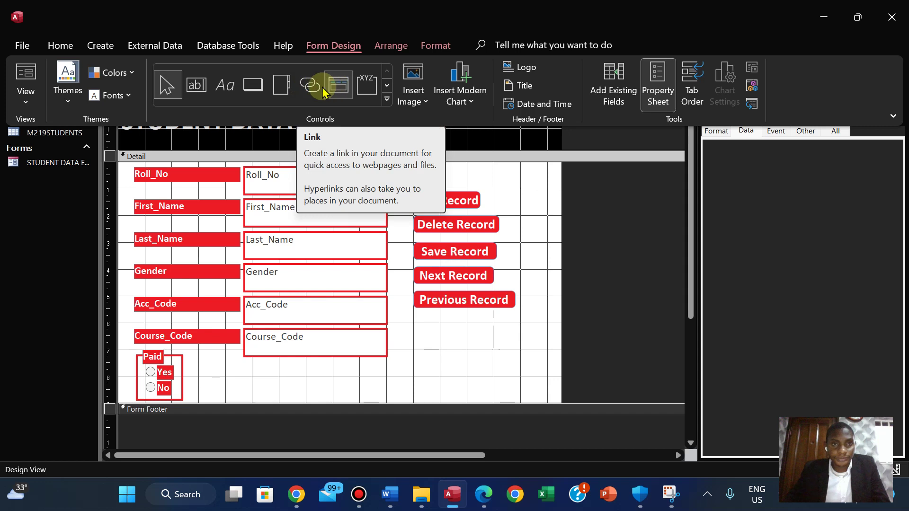
left_click(387, 102)
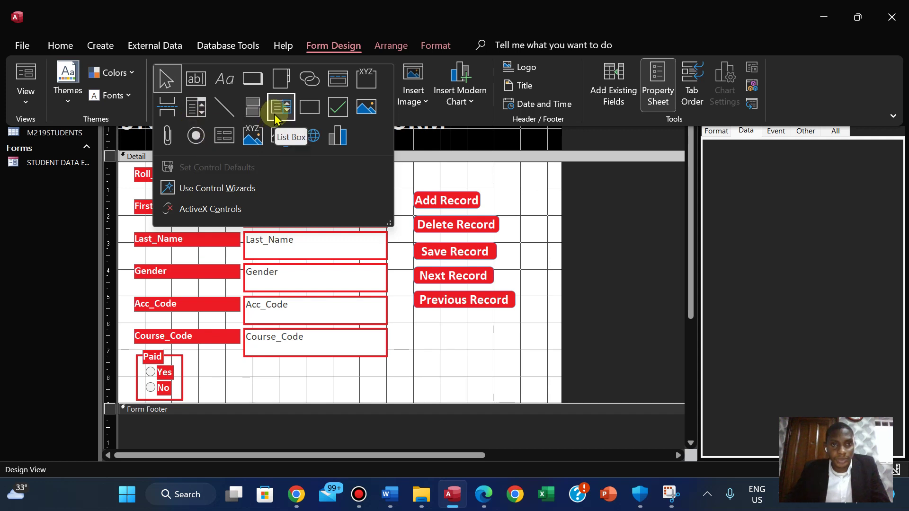
left_click(195, 136)
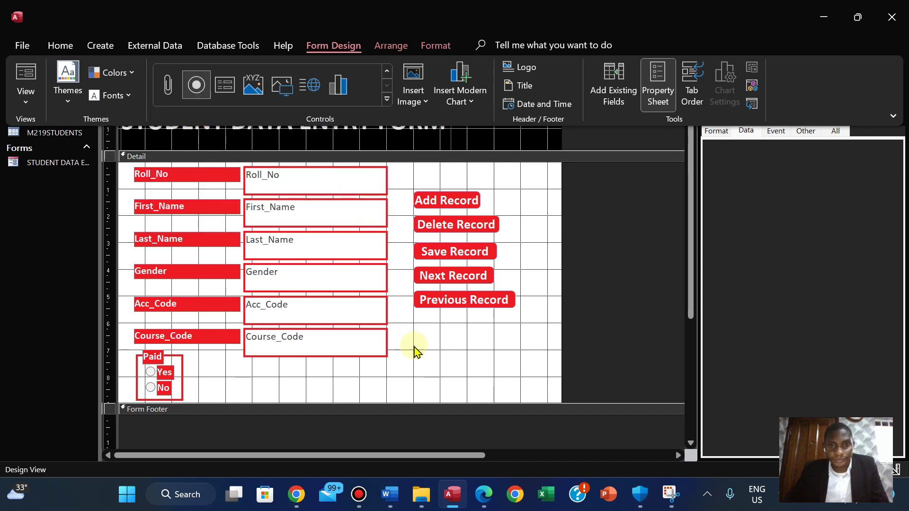
left_click_drag(406, 353, 466, 377)
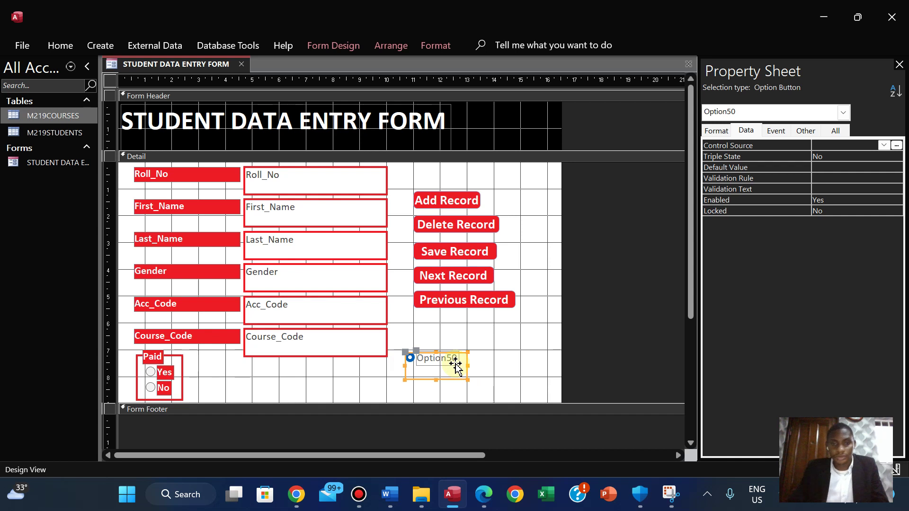
key("Delete")
Draw a combo box below the Previous Record button and set it to get its values from the M219STUDENTS table.
left_click(312, 45)
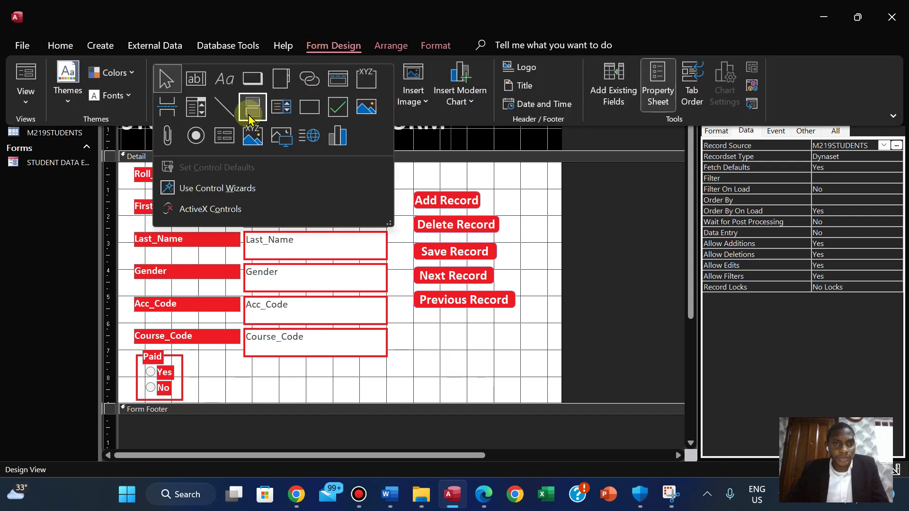
left_click(195, 109)
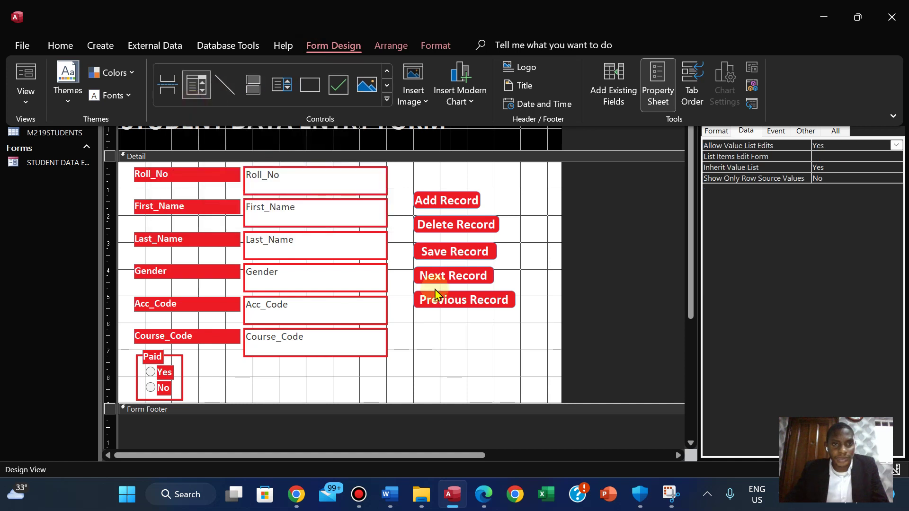
mouse_move(423, 335)
left_mouse_down()
mouse_move(483, 378)
mouse_move(476, 375)
left_mouse_up()
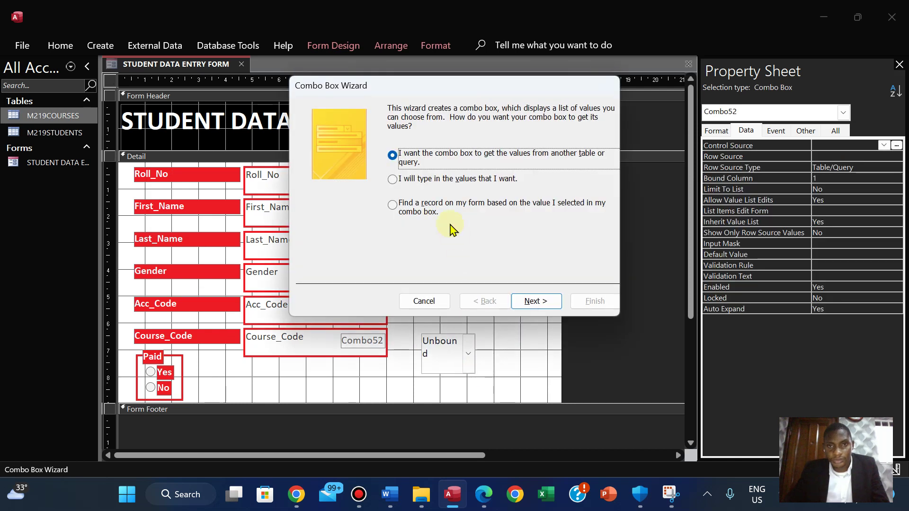
left_click(419, 180)
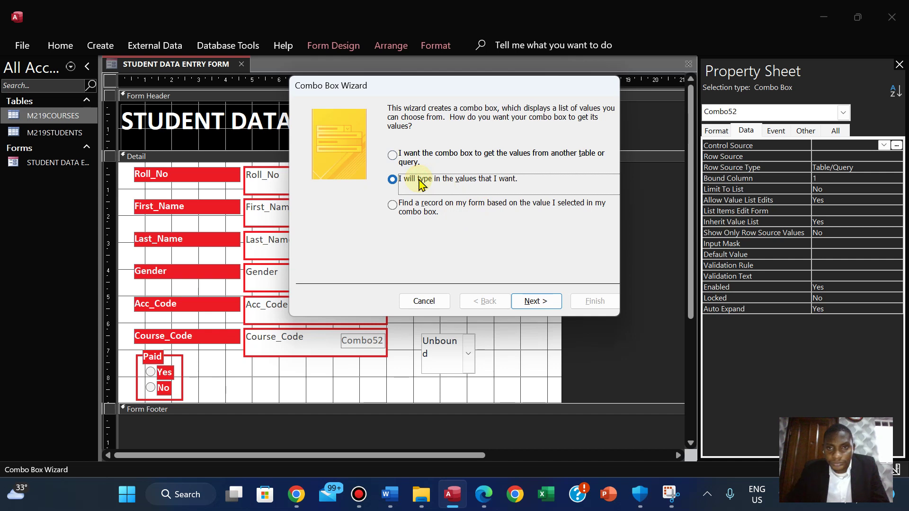
left_click(435, 161)
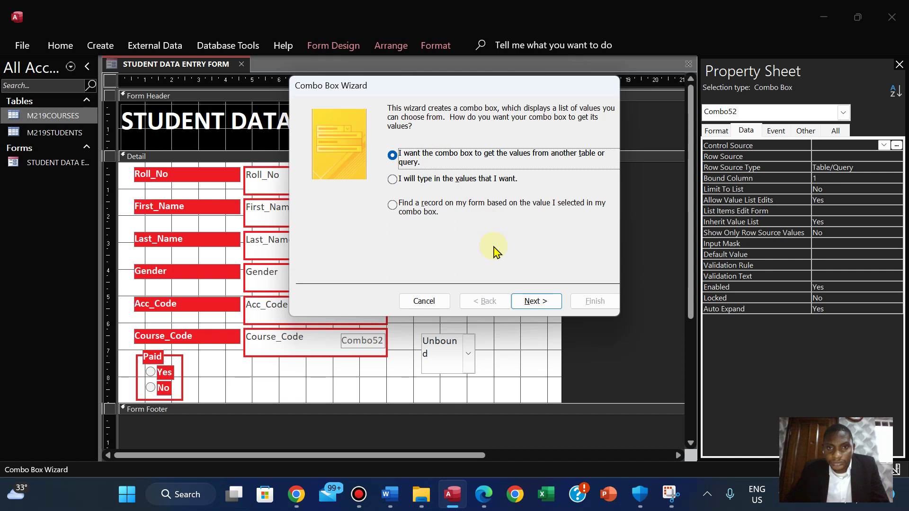
left_click(533, 303)
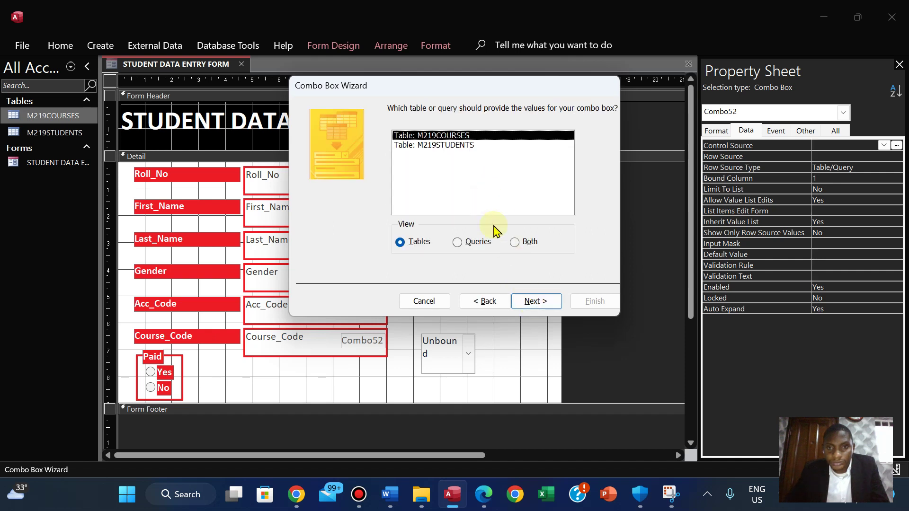
left_click(448, 148)
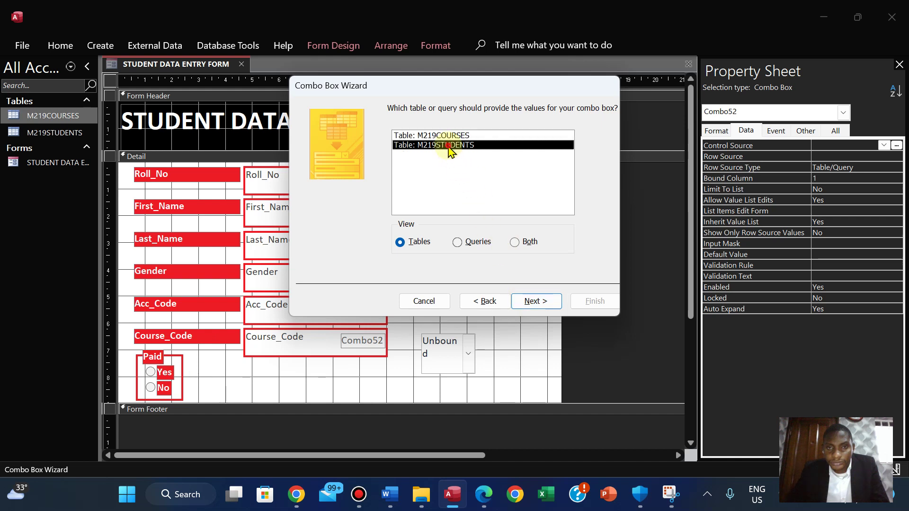
left_click(523, 305)
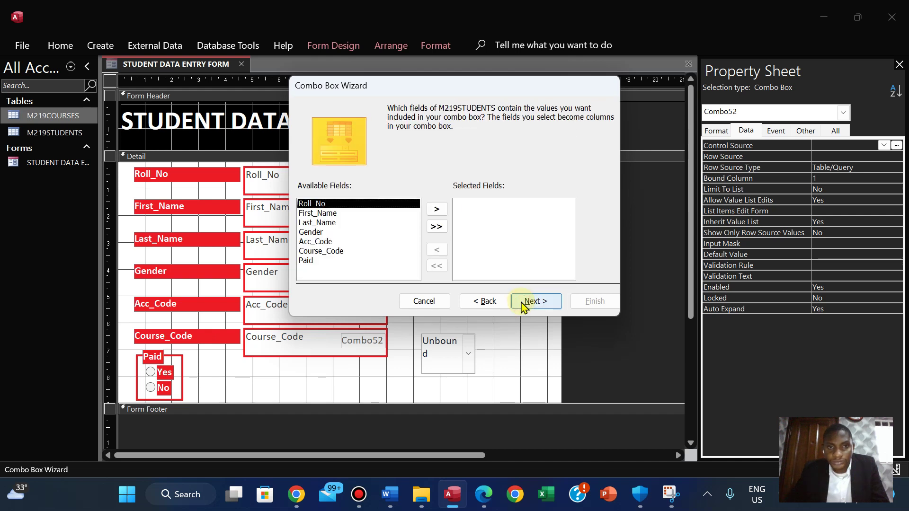
Use Gender as the combo box's only column, with no sort order and the key column hidden.
left_click(310, 233)
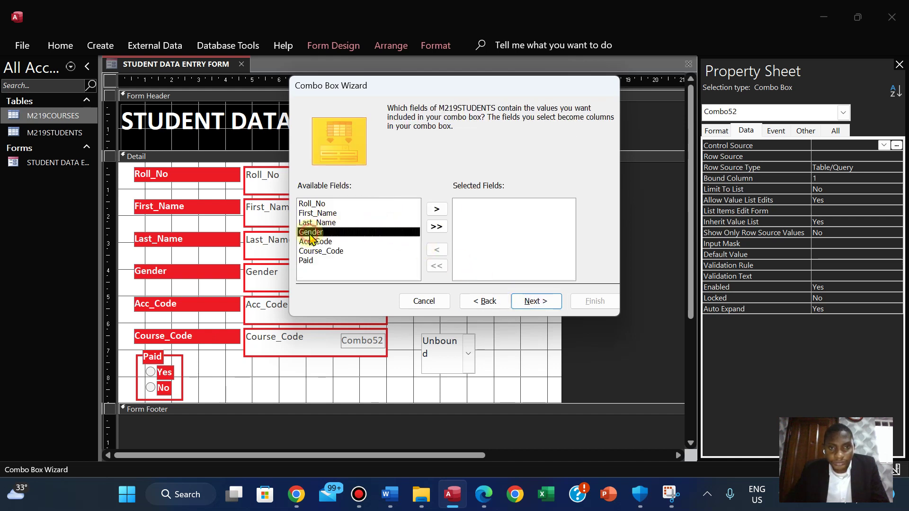
left_click(436, 209)
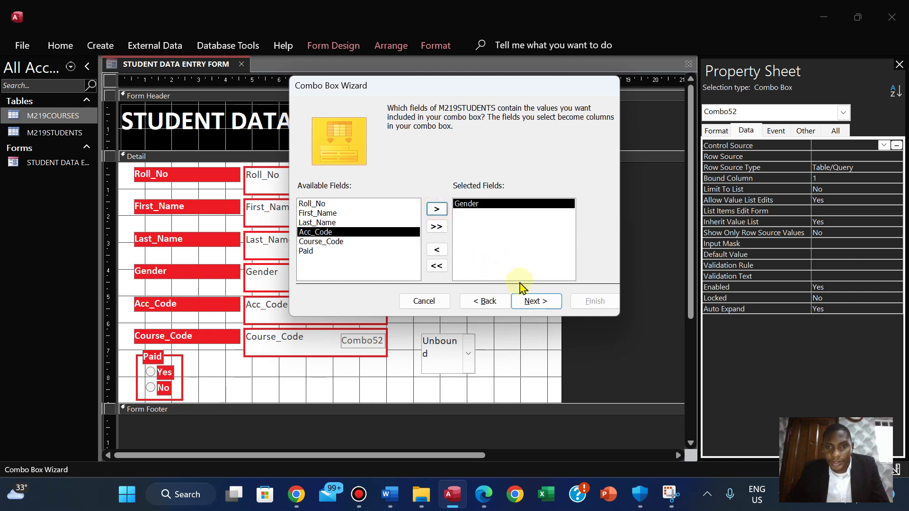
left_click(532, 307)
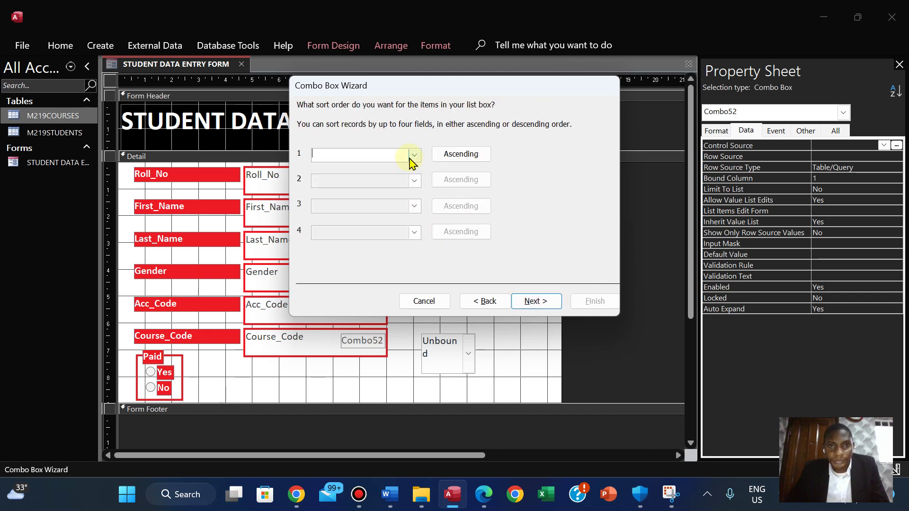
left_click(524, 301)
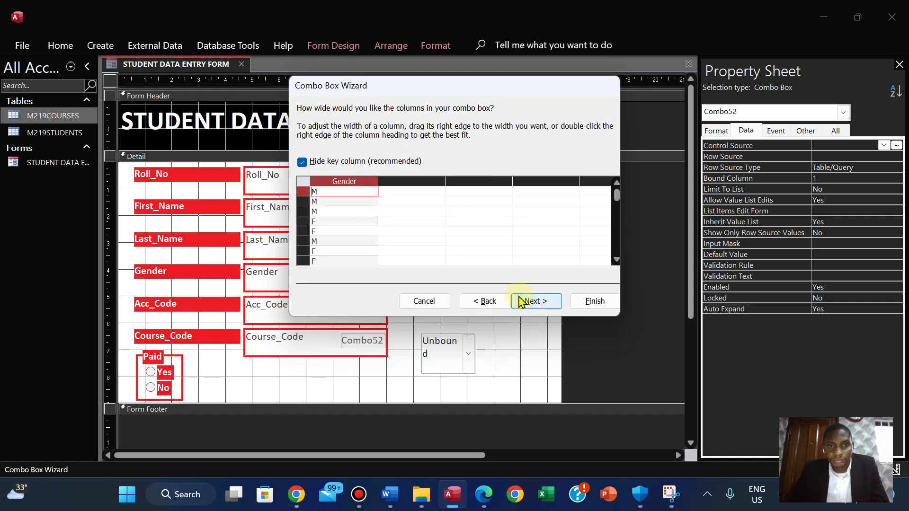
mouse_move(617, 195)
left_mouse_down()
mouse_move(615, 270)
mouse_move(605, 197)
left_mouse_up()
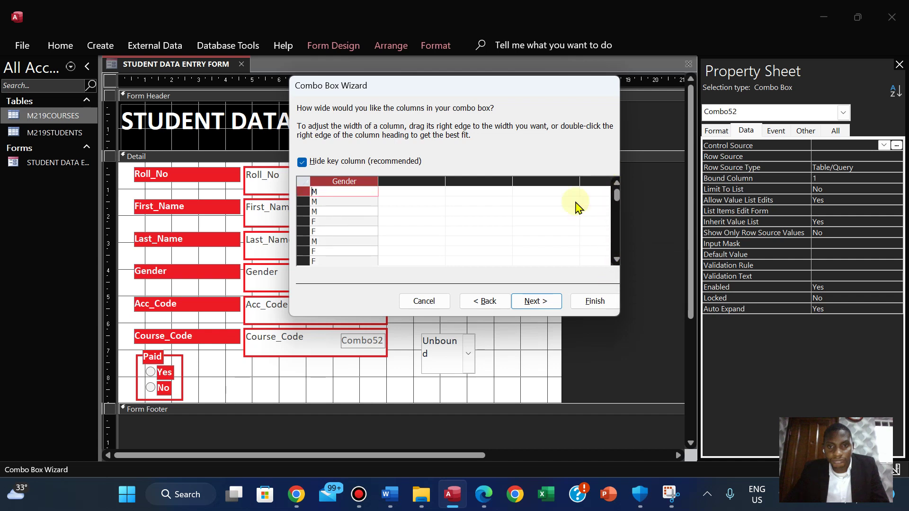
left_click(533, 305)
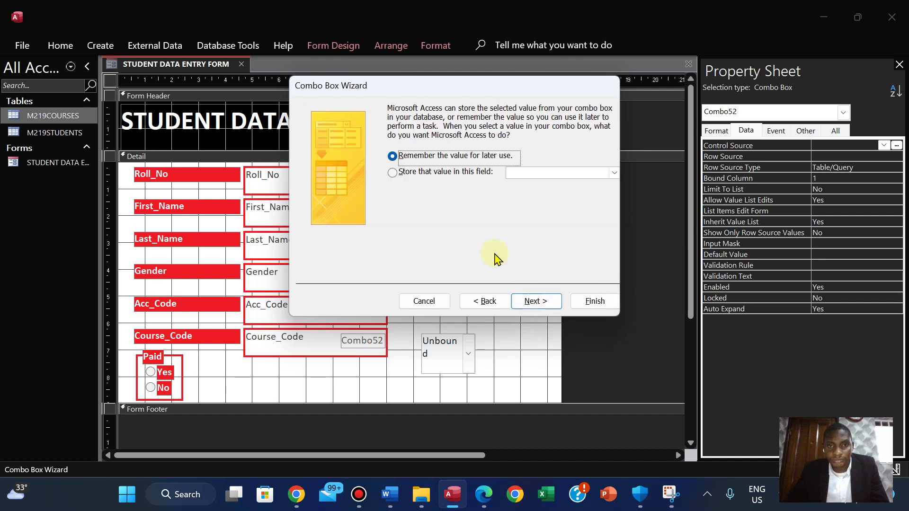
Store the combo box's value in the Gender field, label it Gender and finish the wizard.
left_click(398, 174)
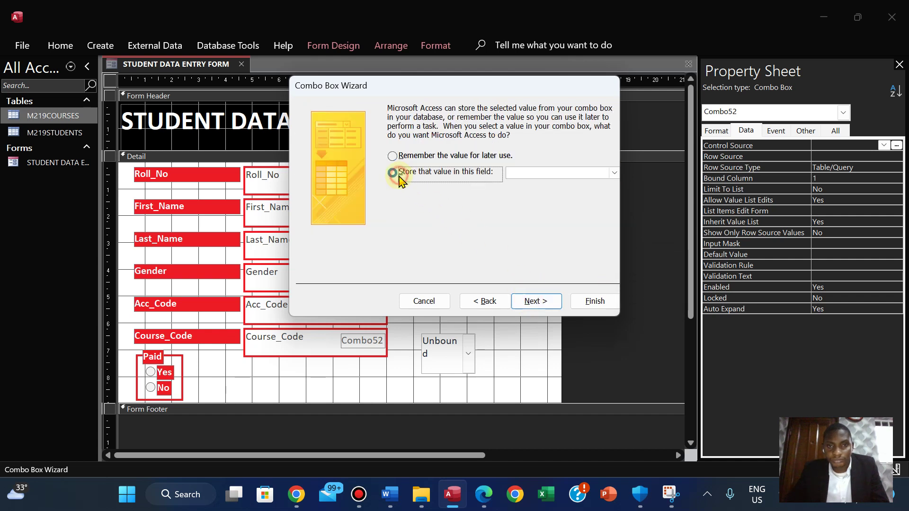
left_click(614, 172)
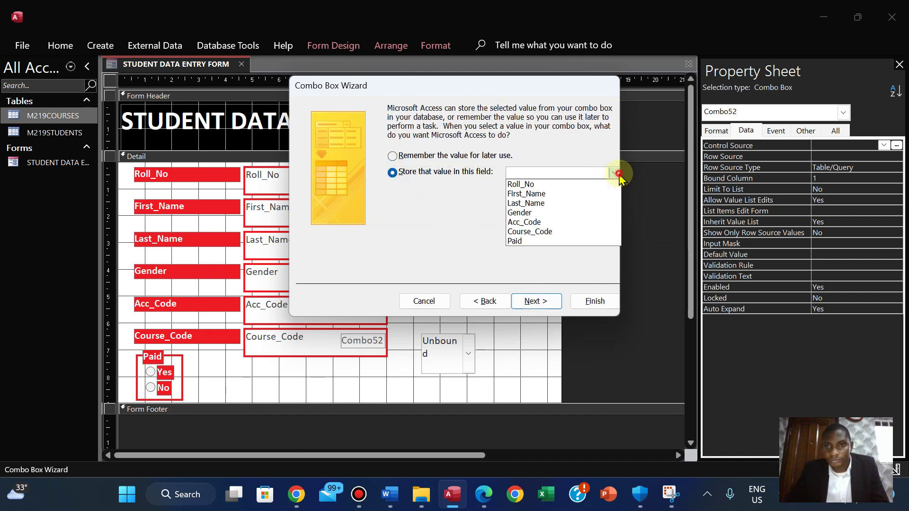
left_click(530, 212)
left_click(534, 300)
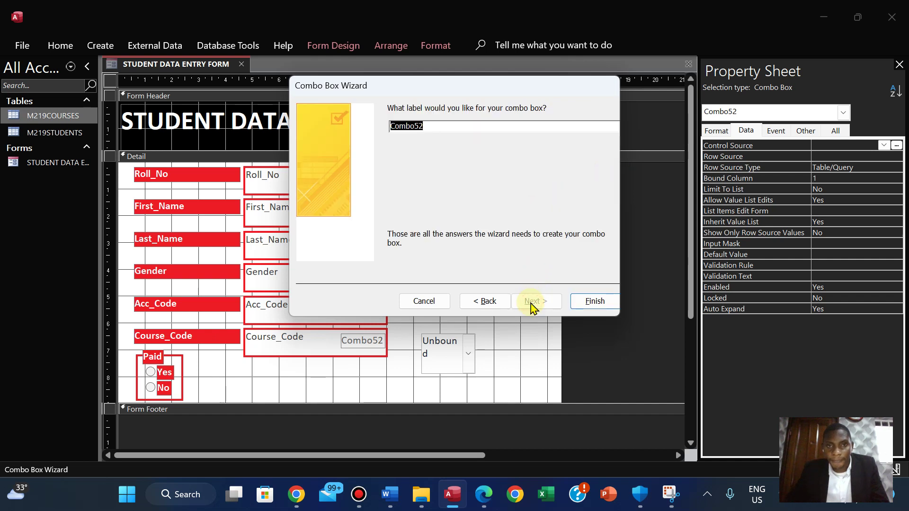
type("G")
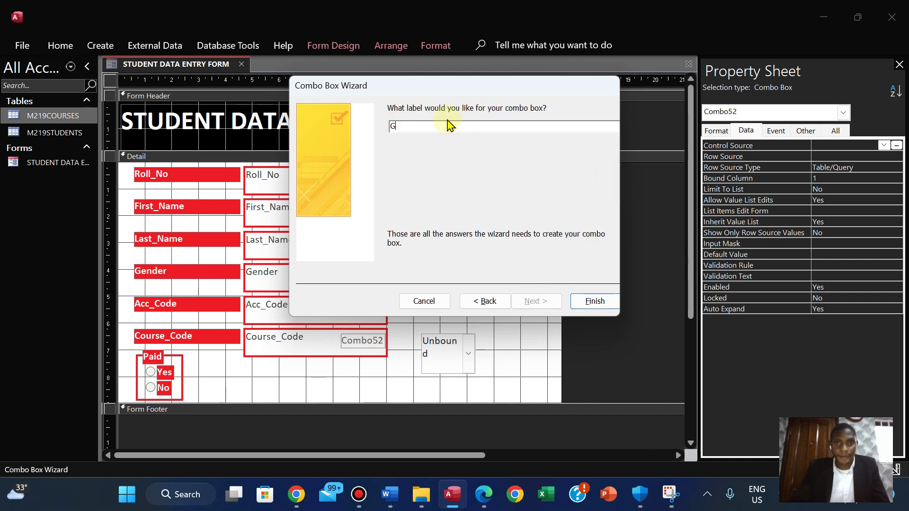
type("ender")
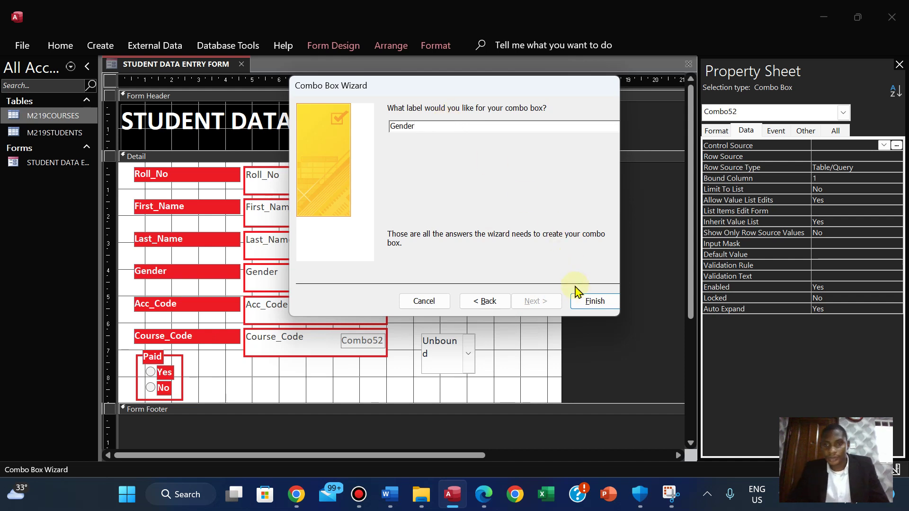
left_click(585, 301)
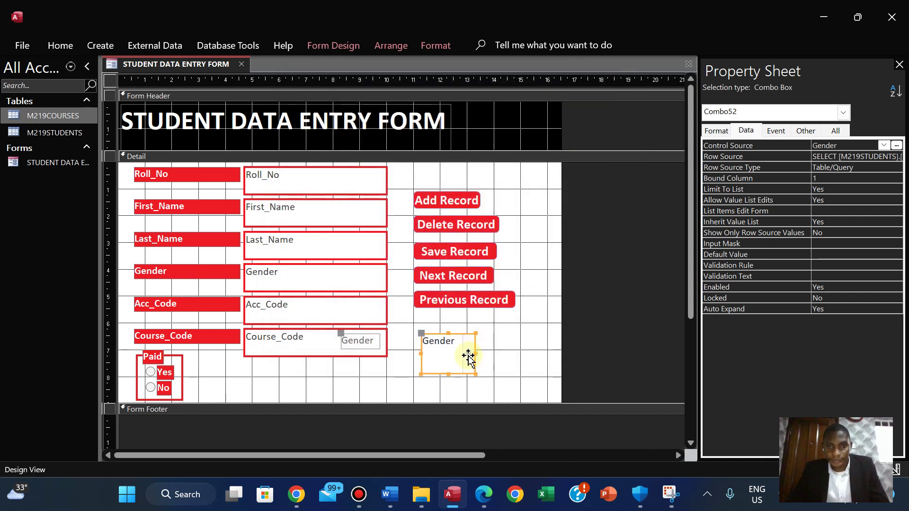
Show the form in Form View and look through the Gender combo box's list of values.
left_click(61, 46)
left_click(66, 86)
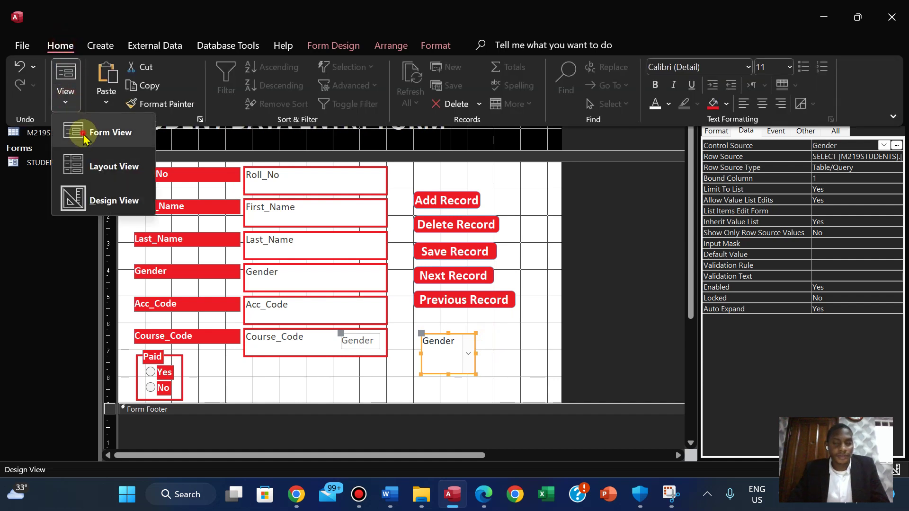
left_click(84, 137)
left_click(466, 314)
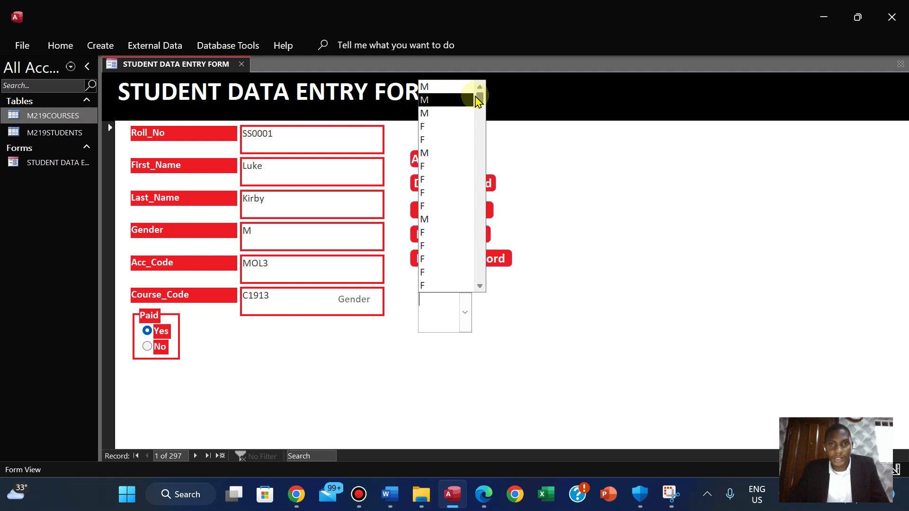
left_click_drag(480, 99, 480, 134)
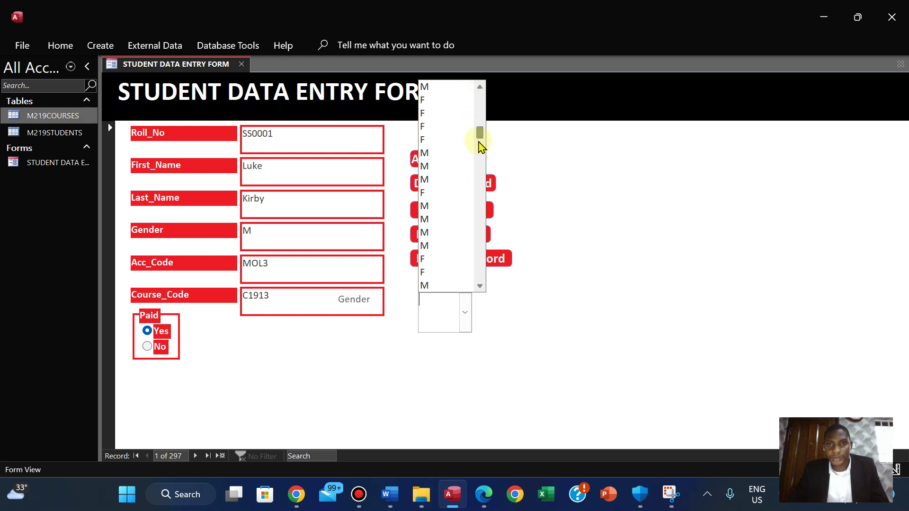
Return the form to Design View and delete the Gender combo box below the Previous Record button.
left_click(61, 46)
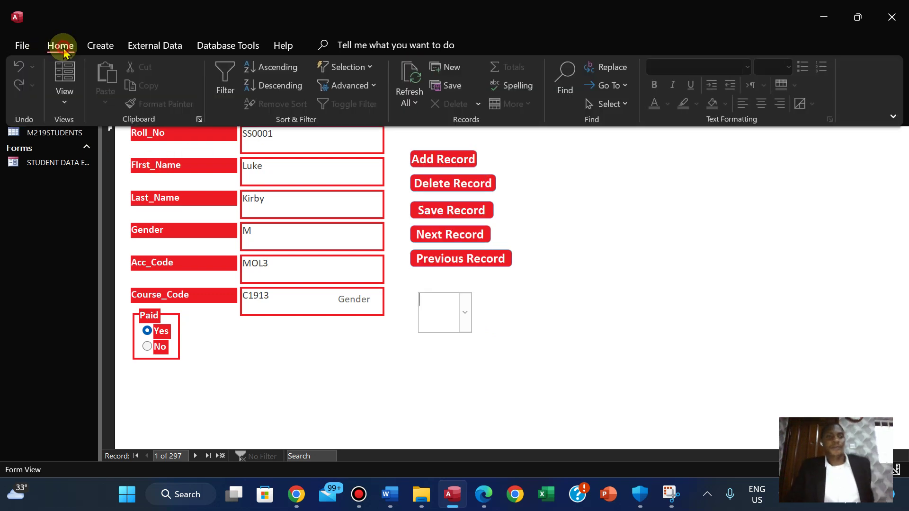
left_click(66, 95)
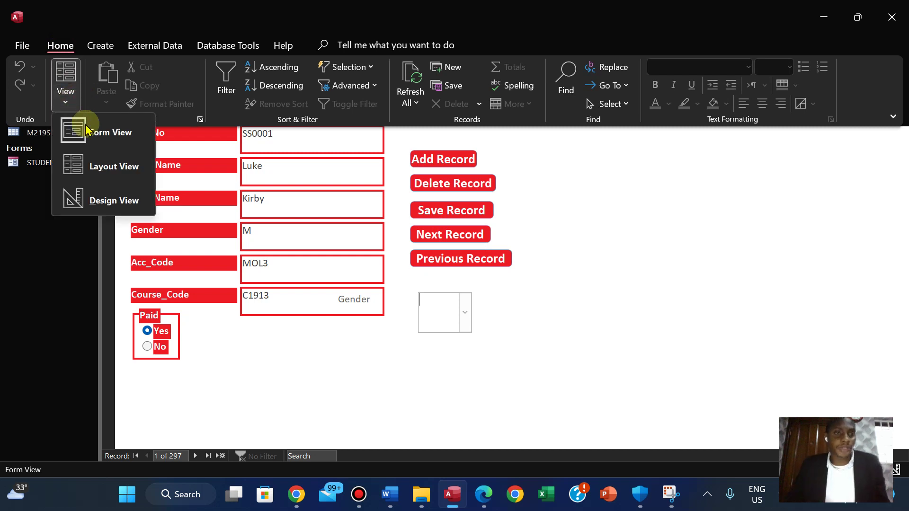
left_click(99, 195)
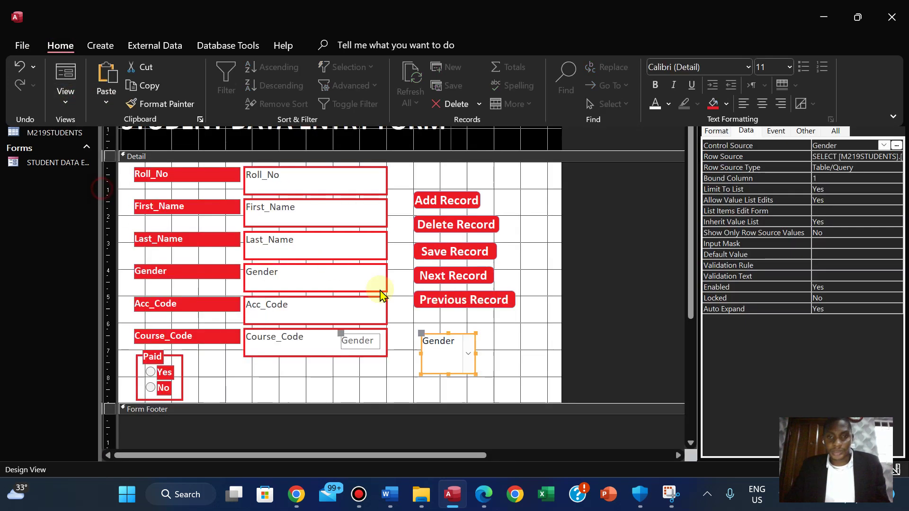
left_click(472, 352)
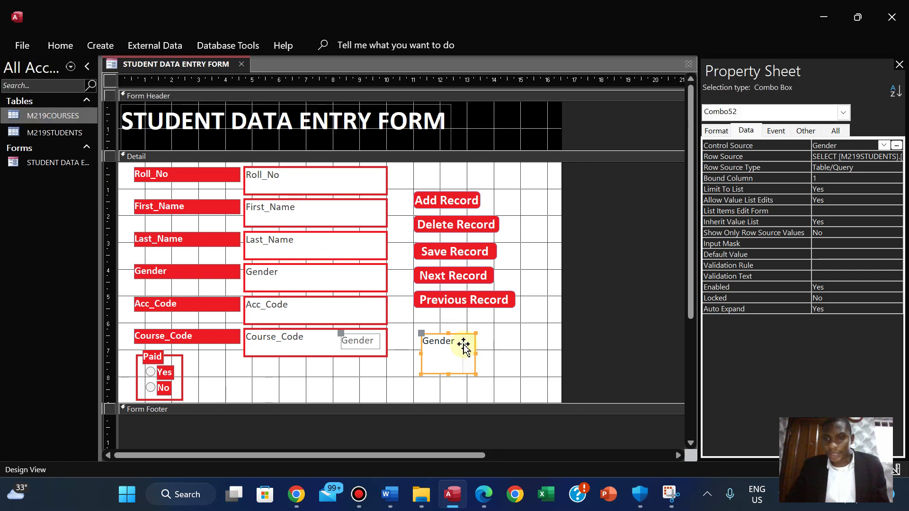
key("Delete")
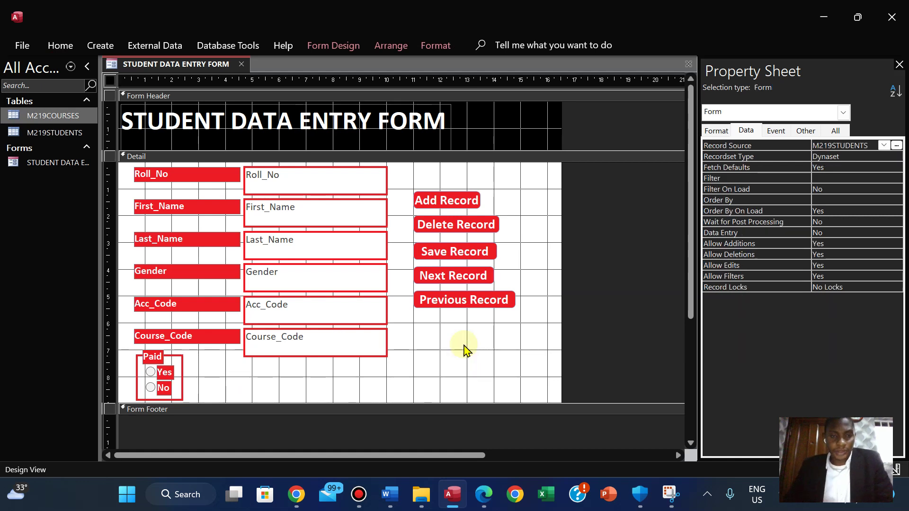
left_click(326, 239)
left_click(291, 279)
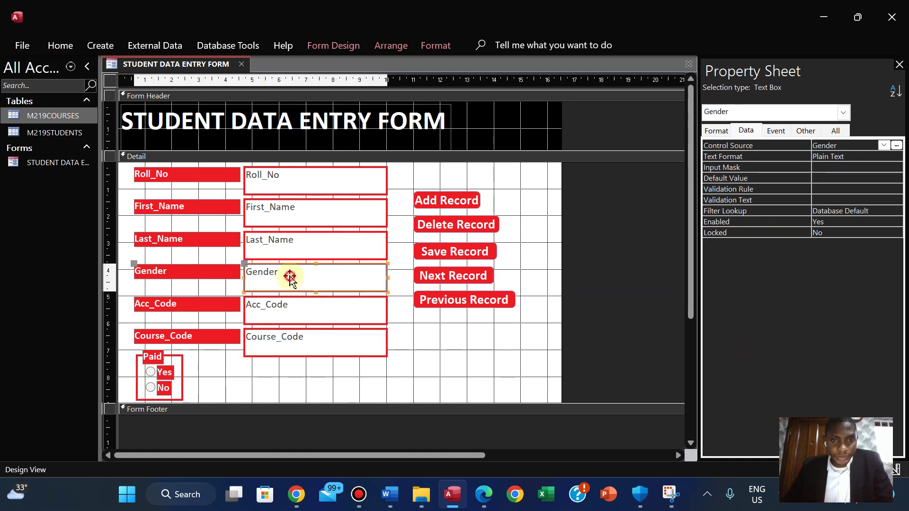
left_click(896, 146)
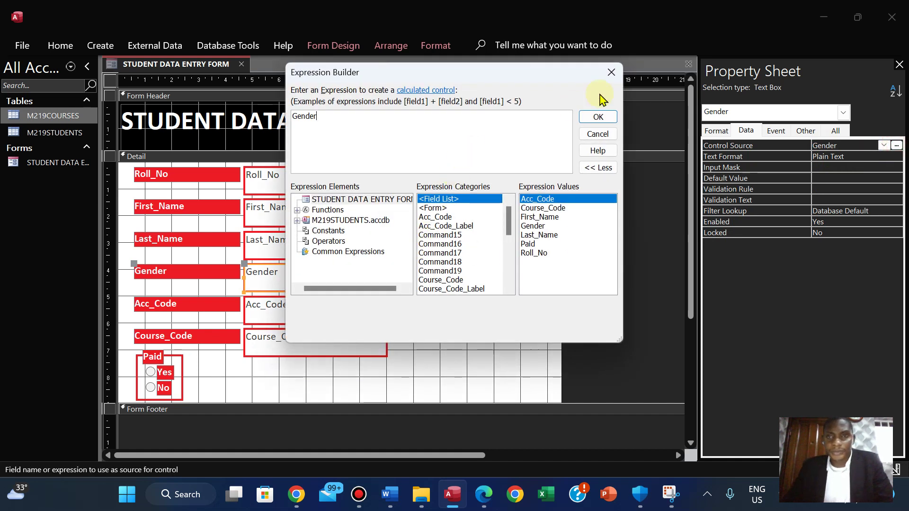
left_click(613, 72)
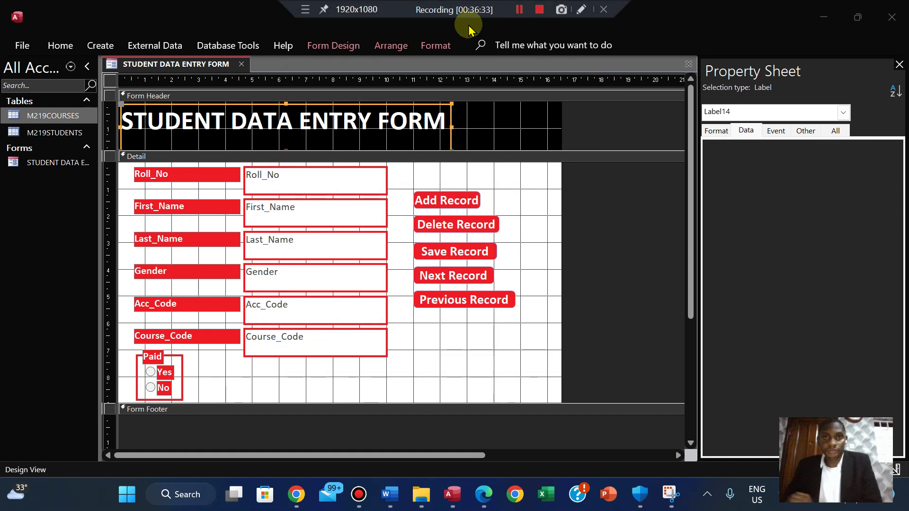
left_click(413, 5)
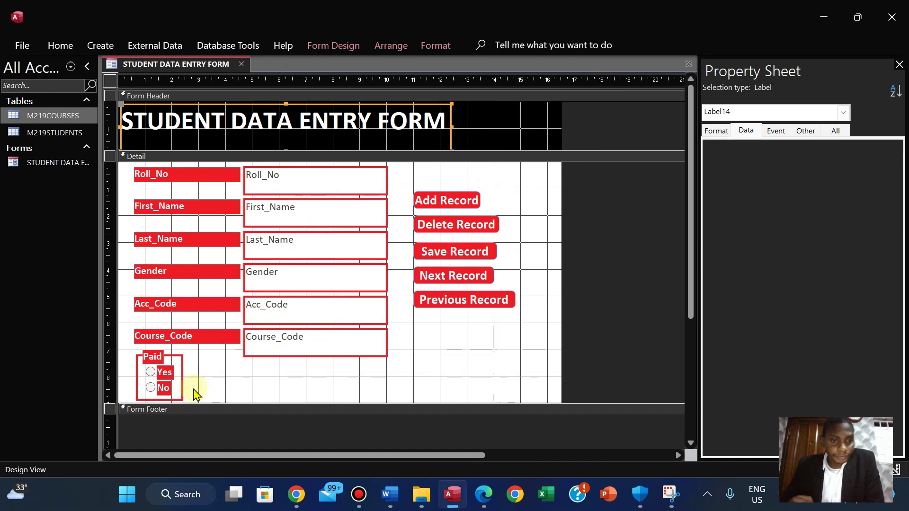
Delete the Gender text box and its label from the Detail section.
left_click(265, 286)
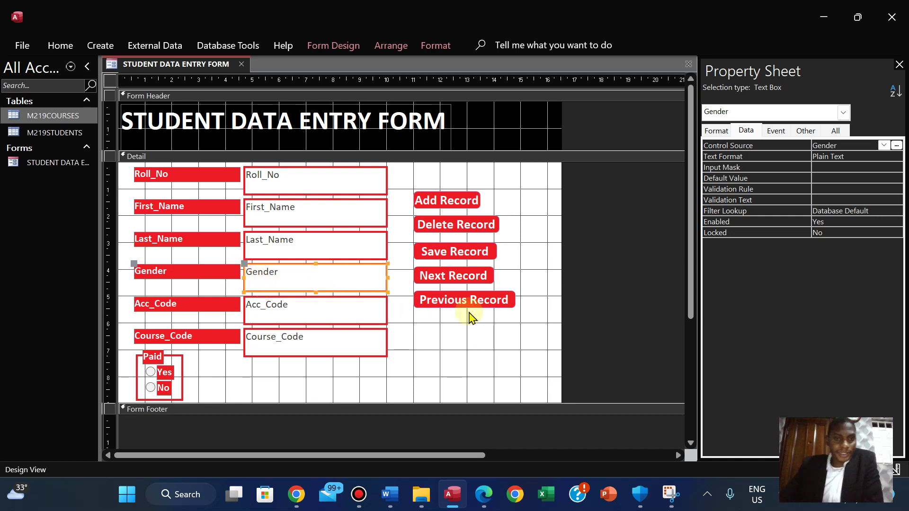
left_click(206, 271)
left_click(258, 277)
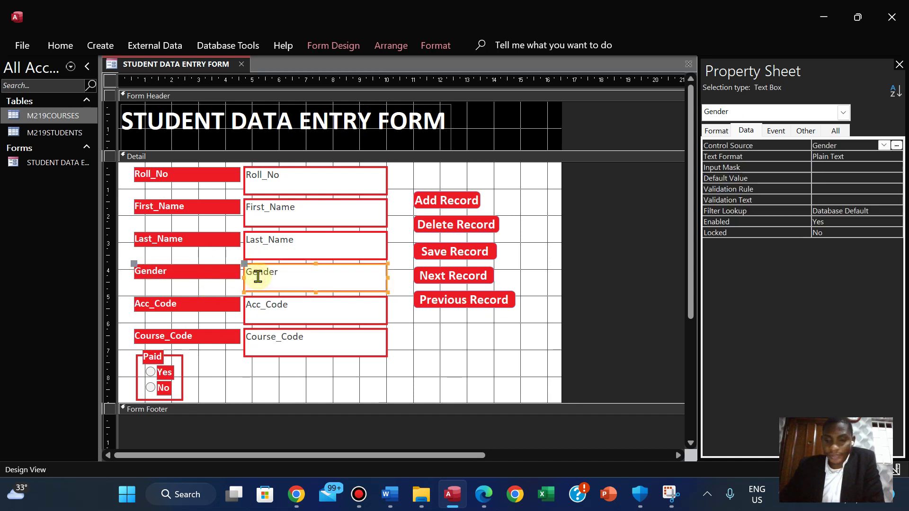
key("Delete")
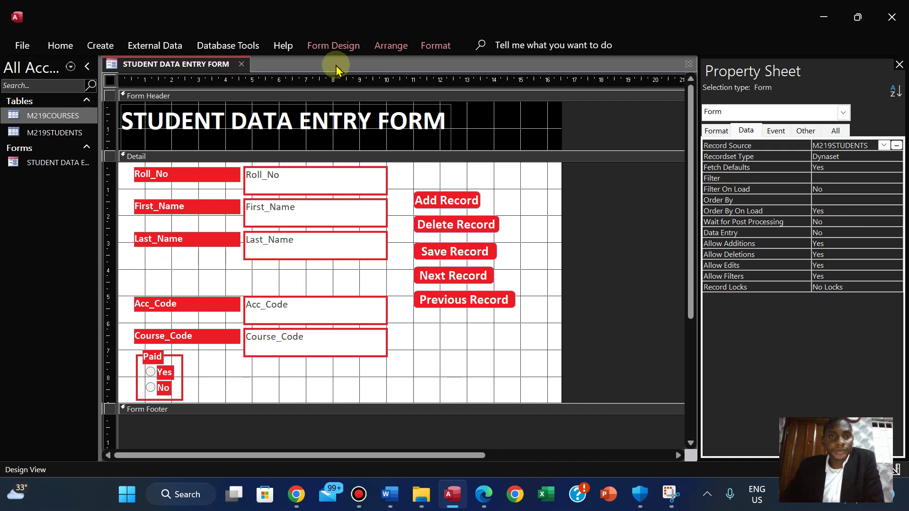
left_click(328, 44)
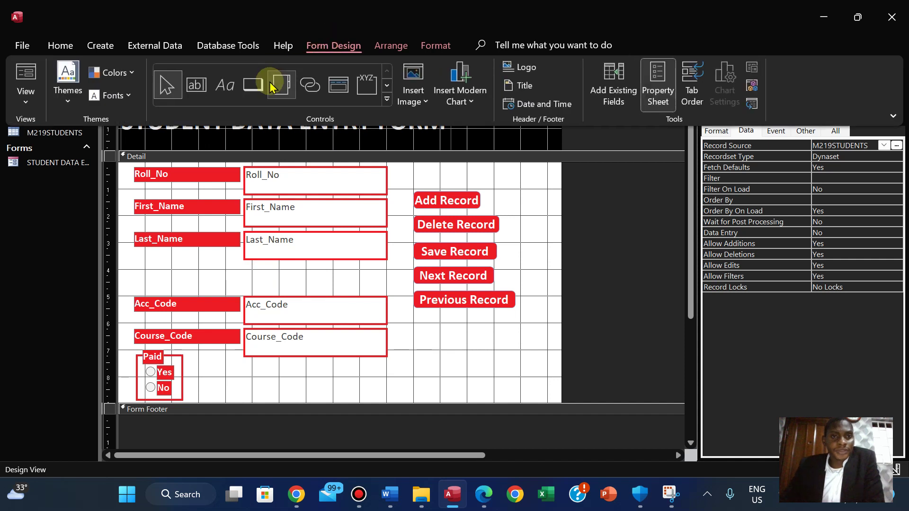
left_click(388, 100)
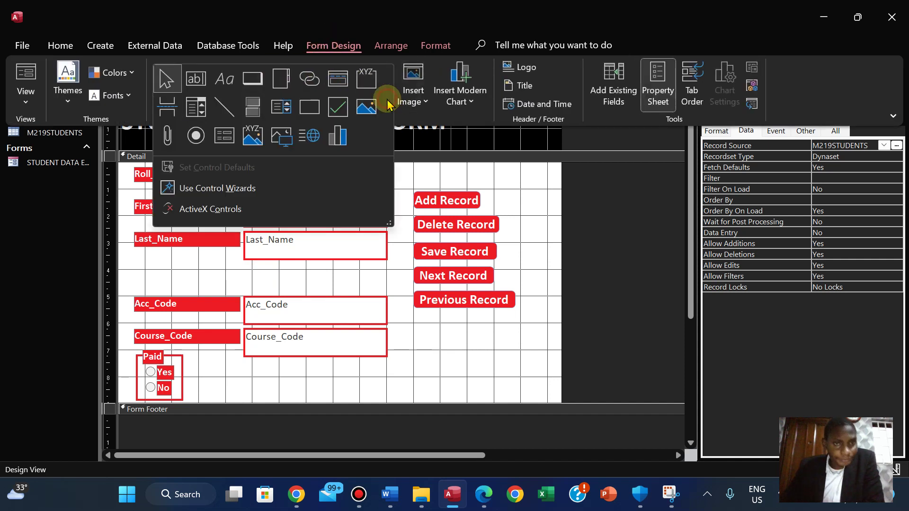
left_click(196, 112)
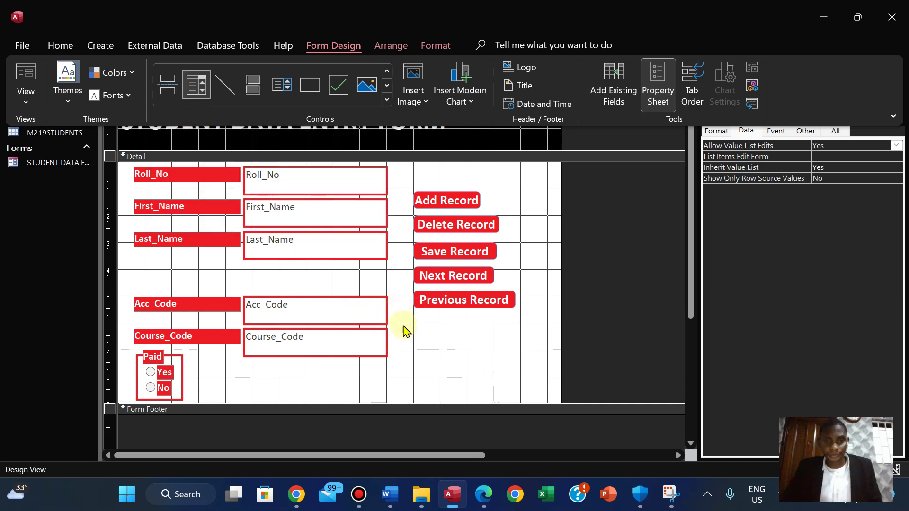
left_click(172, 277)
left_click_drag(158, 265, 285, 286)
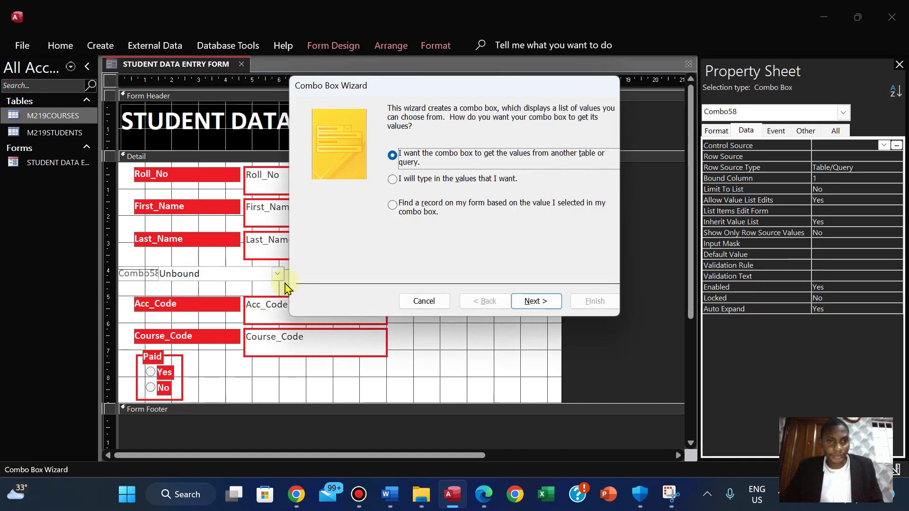
left_click(396, 184)
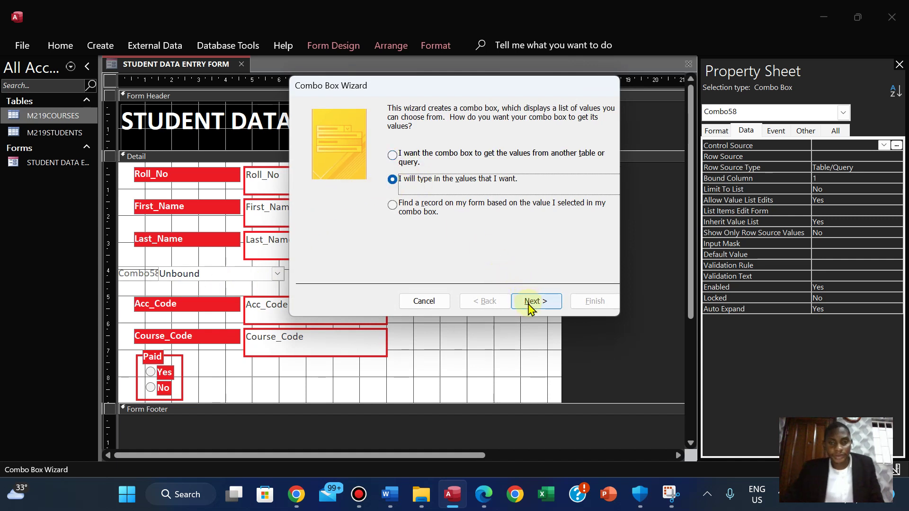
left_click(440, 305)
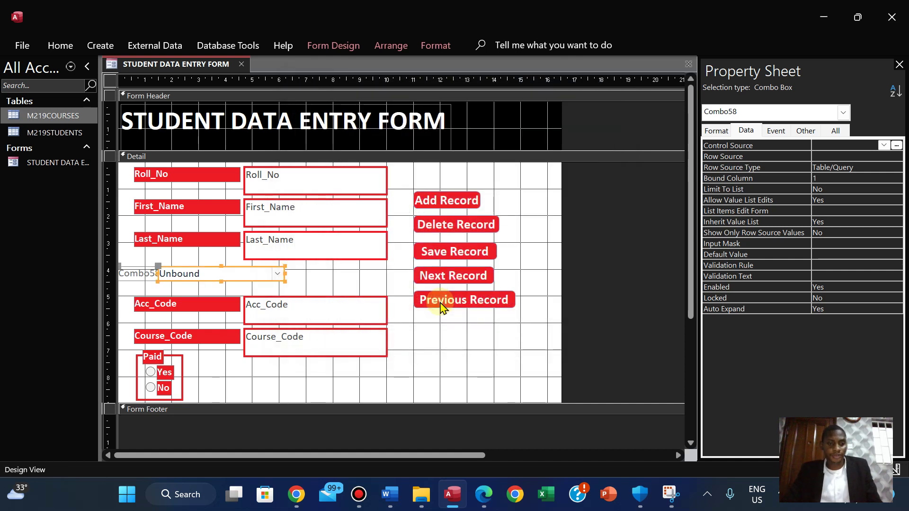
key("Delete")
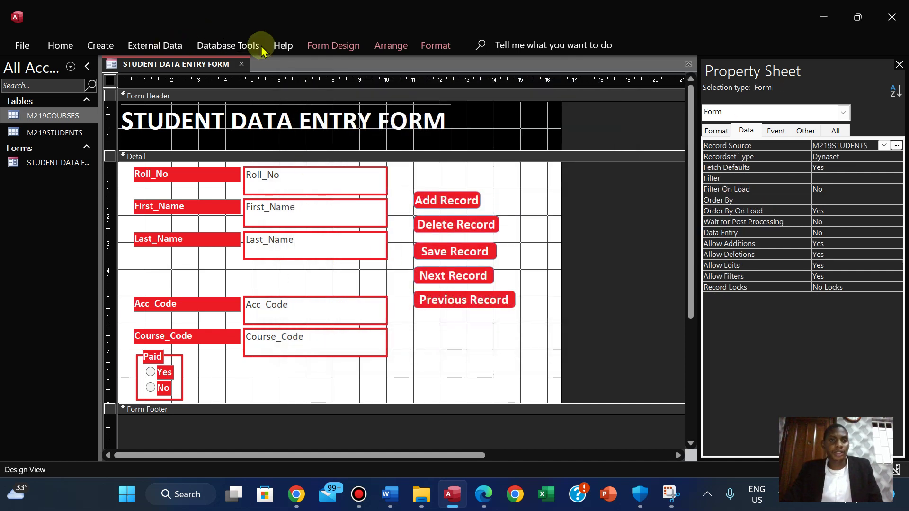
left_click(334, 44)
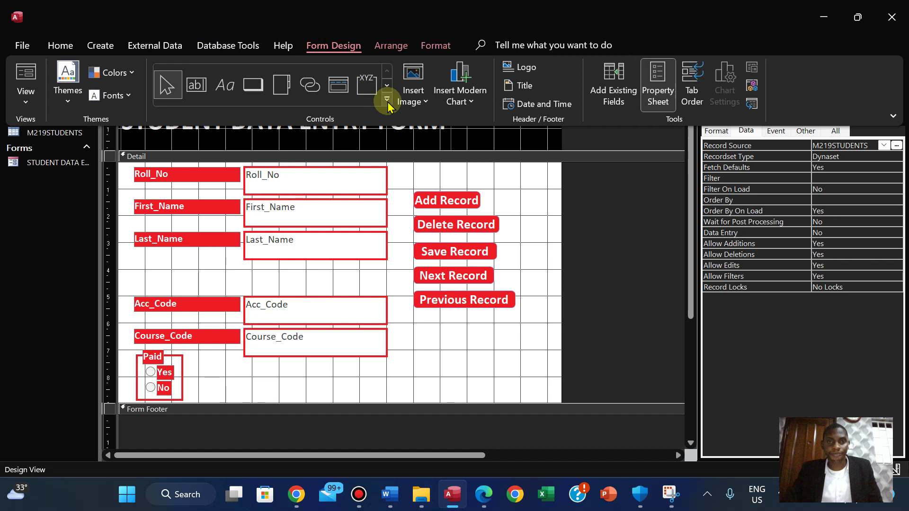
left_click(386, 99)
left_click(195, 107)
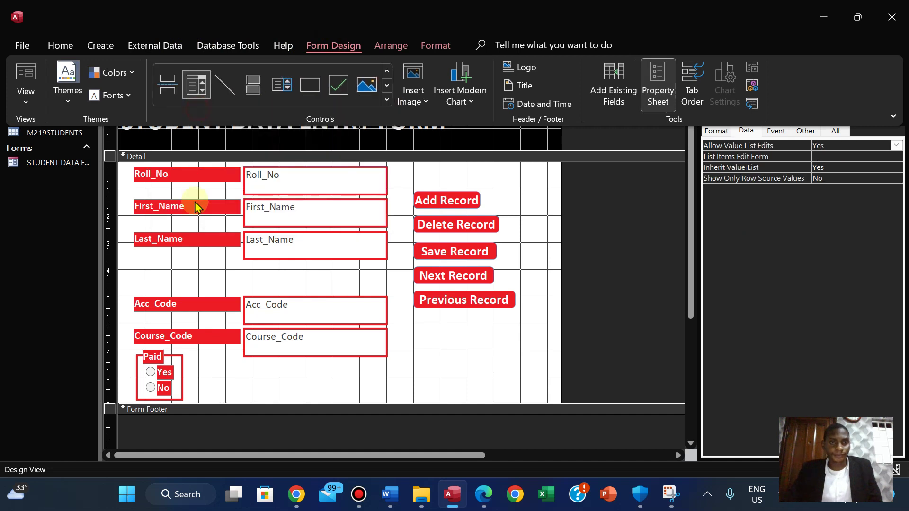
left_click_drag(164, 265, 245, 279)
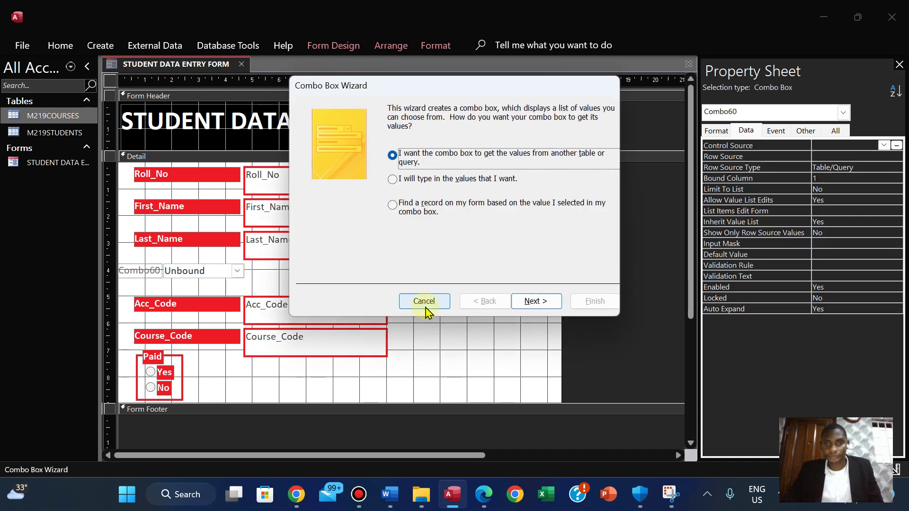
left_click(411, 305)
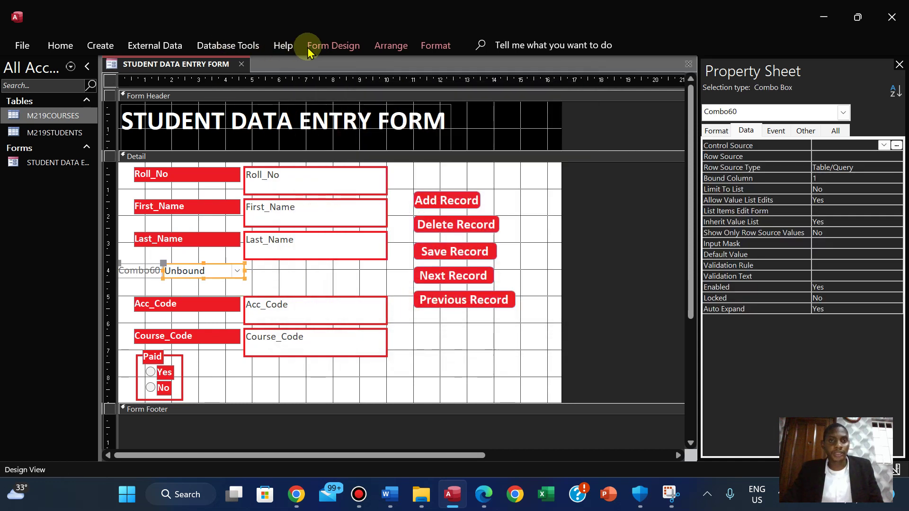
left_click(334, 45)
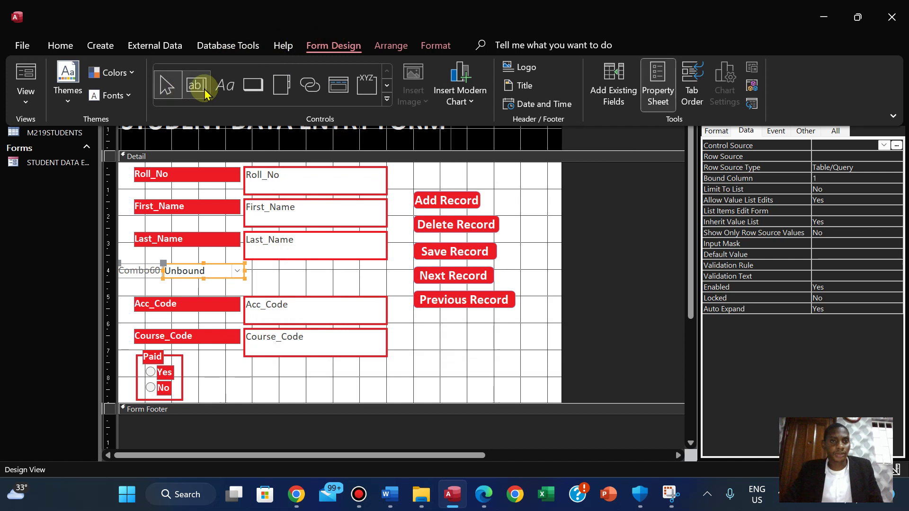
left_click(387, 99)
left_click(193, 119)
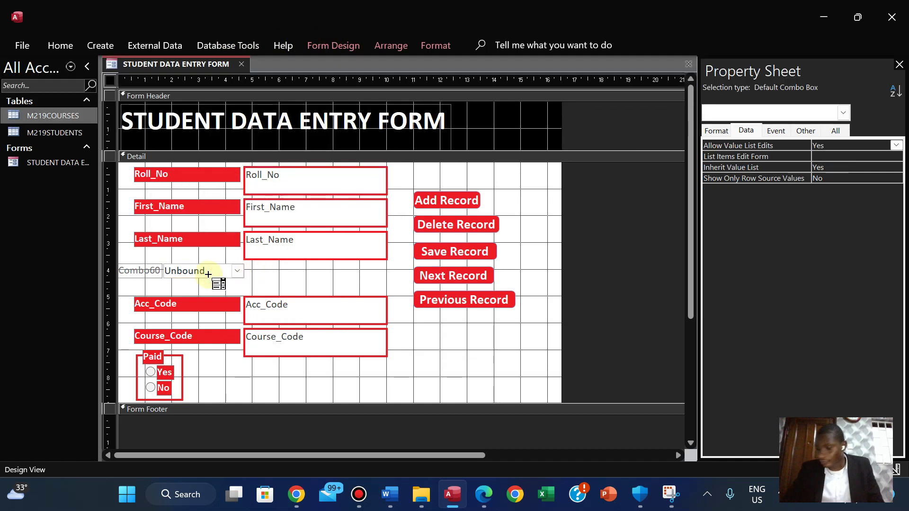
left_click_drag(271, 270, 334, 282)
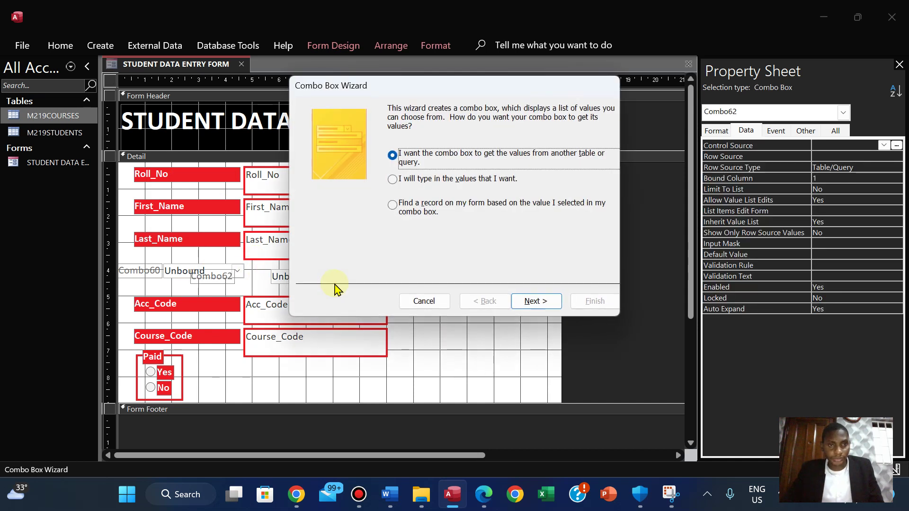
left_click(392, 179)
left_click(529, 303)
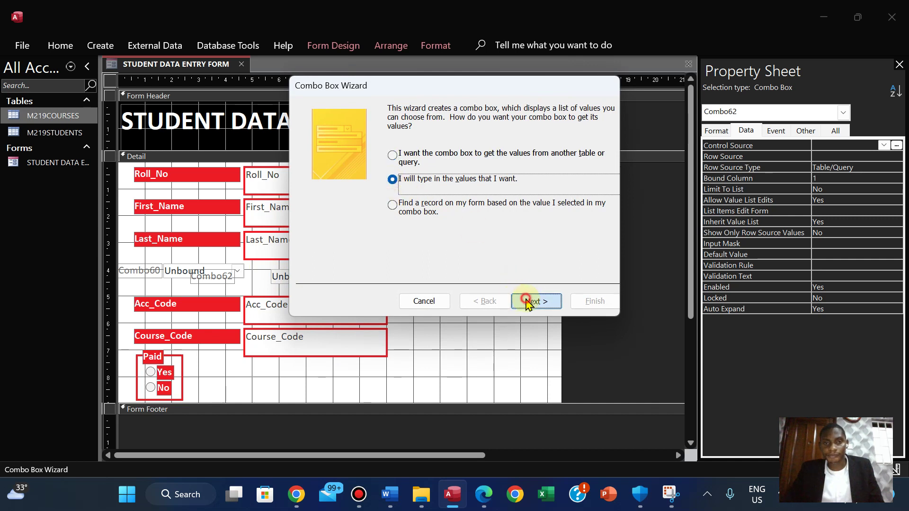
left_click(347, 191)
type("M")
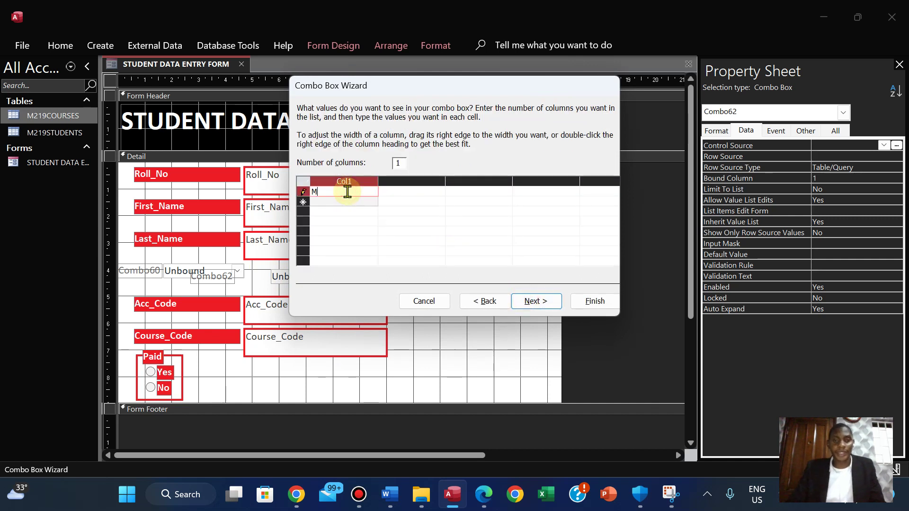
key("Return")
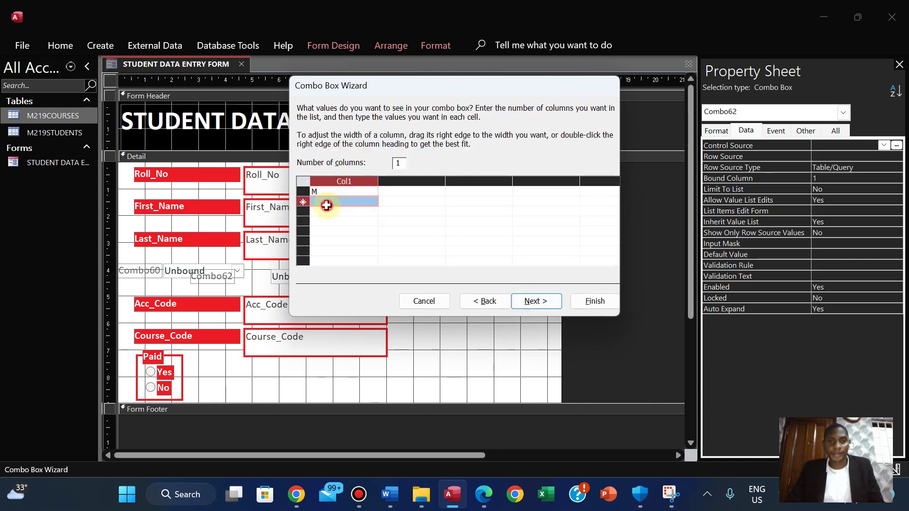
left_click(421, 302)
key("Delete")
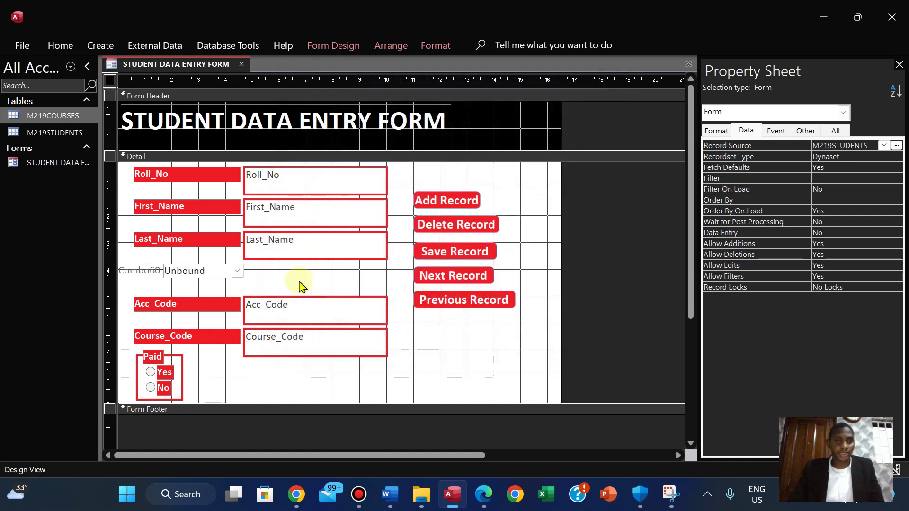
left_click(156, 272)
key("Delete")
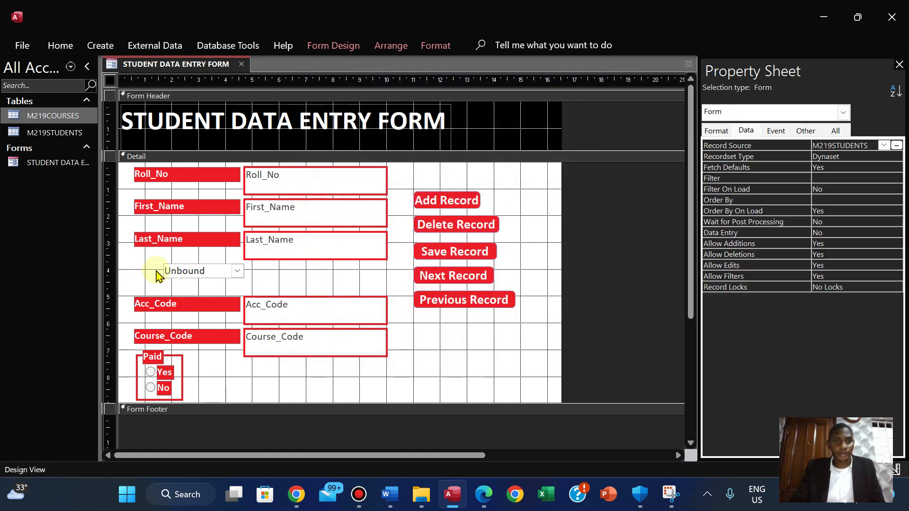
left_click(172, 274)
key("Delete")
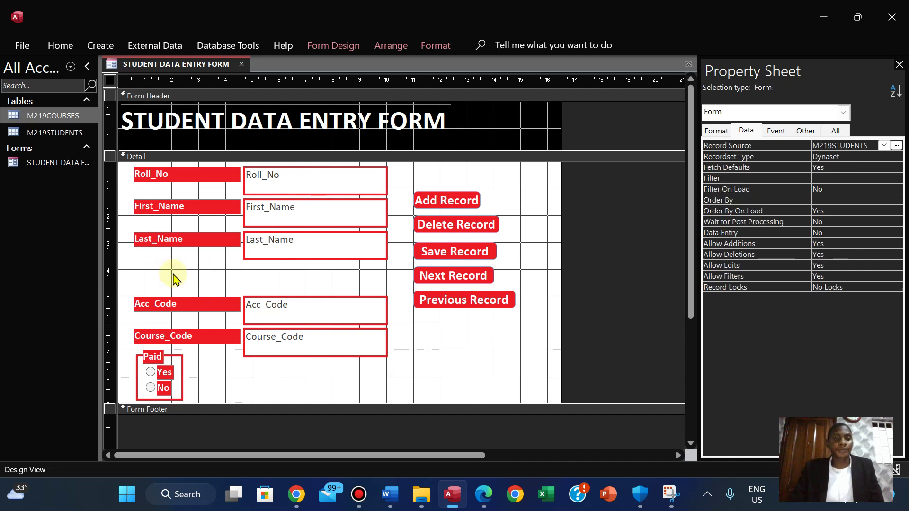
Draw a combo box in the gap between the Last_Name and Acc_Code rows and choose to type in its values.
left_click(333, 46)
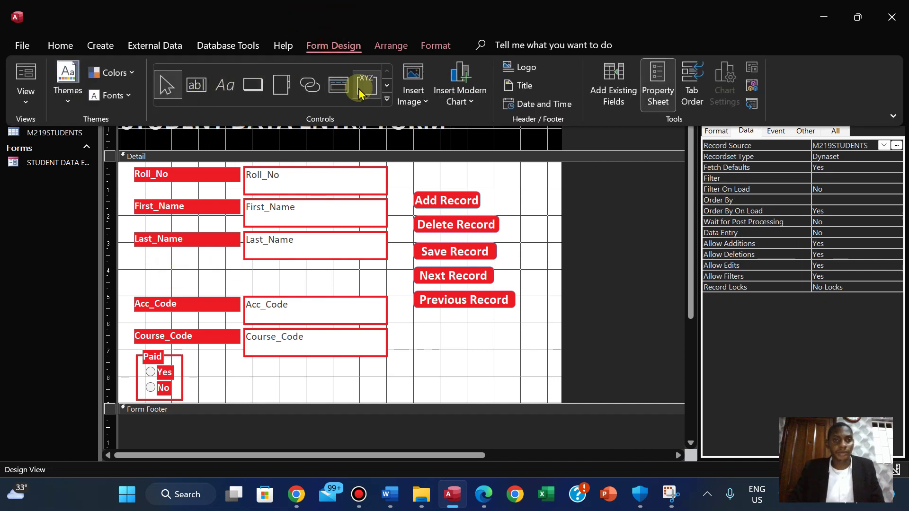
left_click(385, 104)
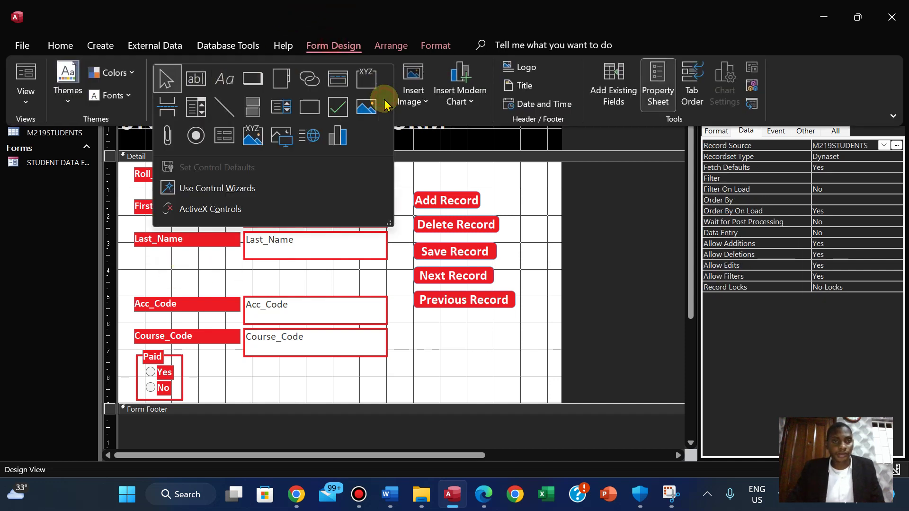
left_click(195, 107)
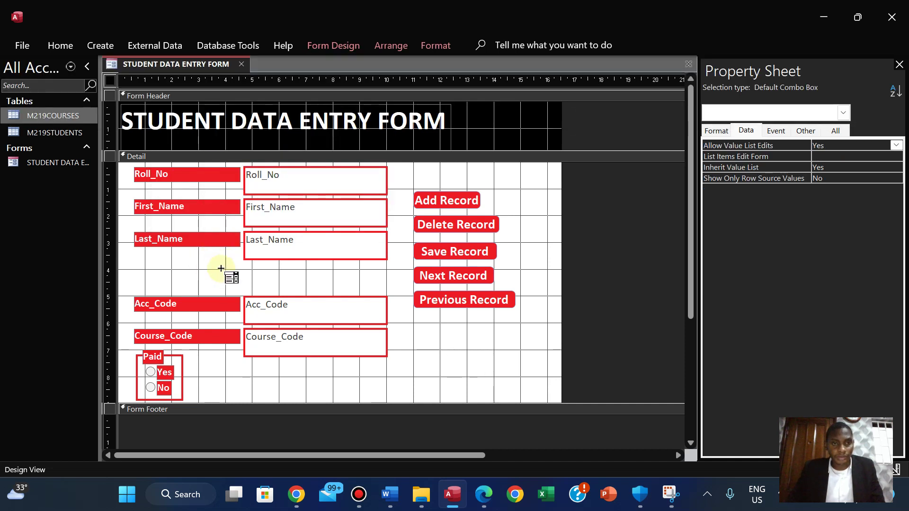
left_click_drag(233, 266, 306, 278)
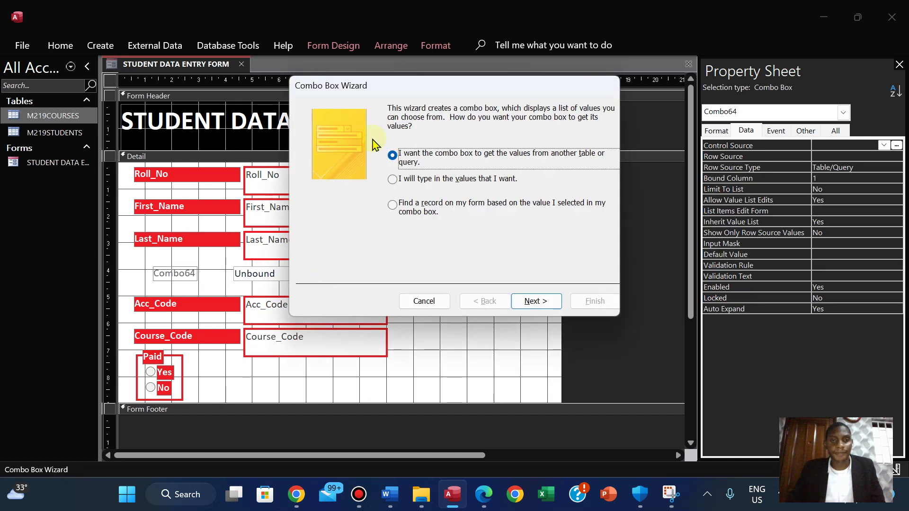
left_click(393, 182)
left_click(534, 301)
Enter M and F as the combo box's list values in a single column.
left_click(344, 192)
type("M")
key("Down")
type("F")
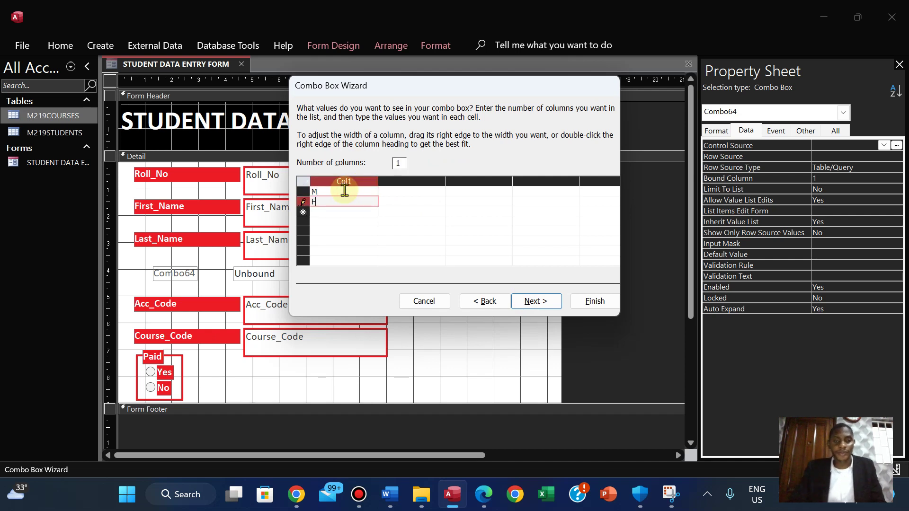
left_click(530, 303)
Store the selected value in the Gender field, keep Gender as the label and finish the combo box wizard.
left_click(393, 173)
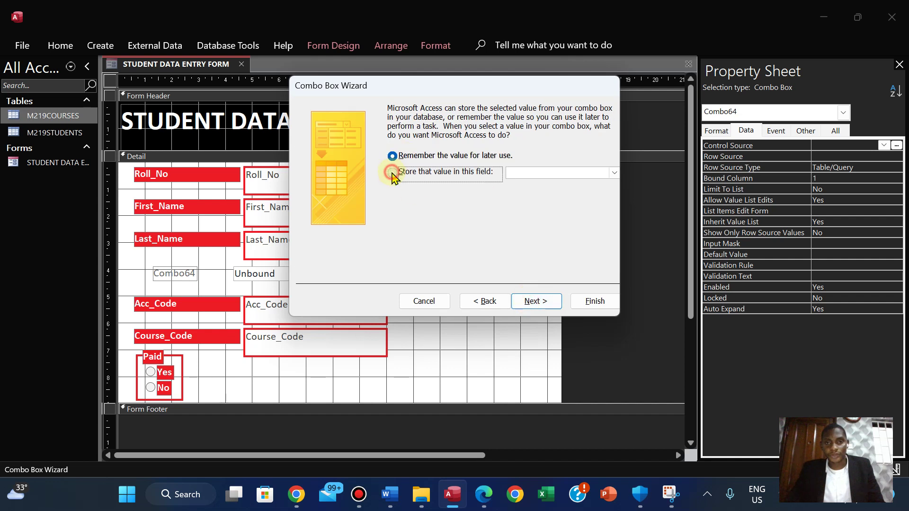
left_click(614, 173)
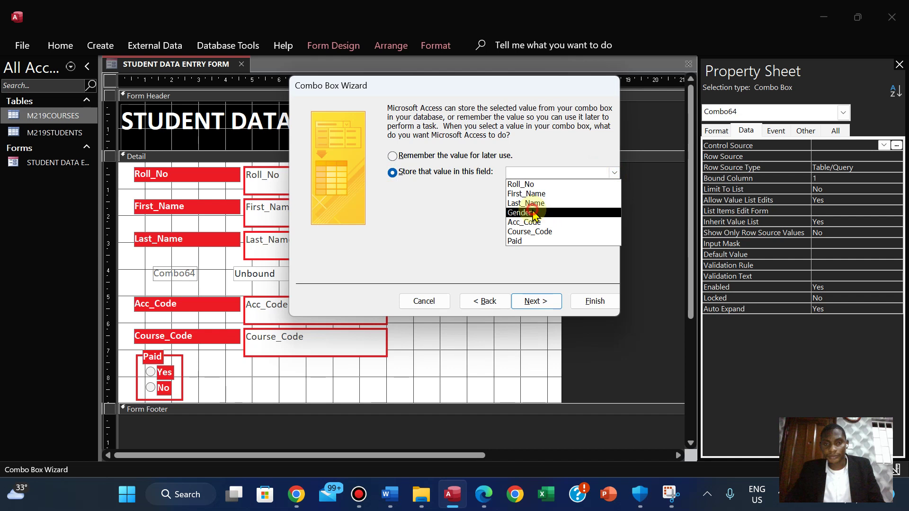
left_click(533, 214)
left_click(532, 301)
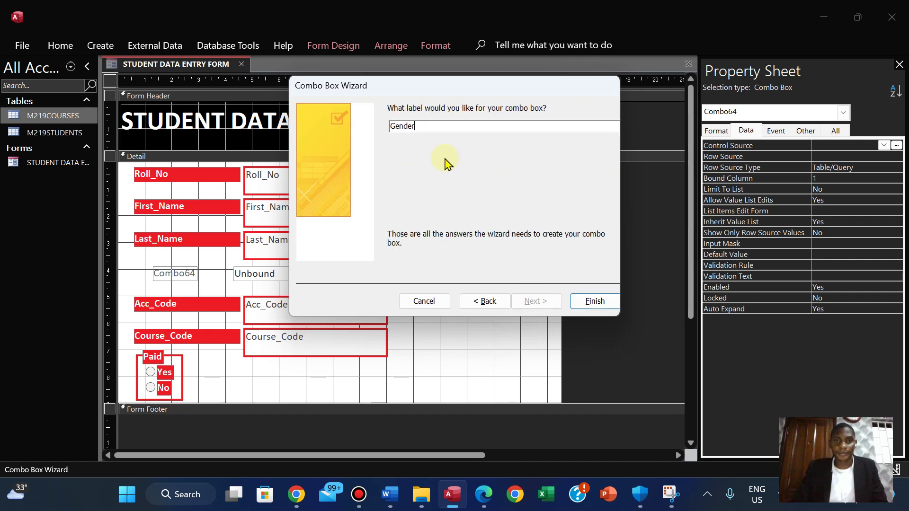
left_click(595, 302)
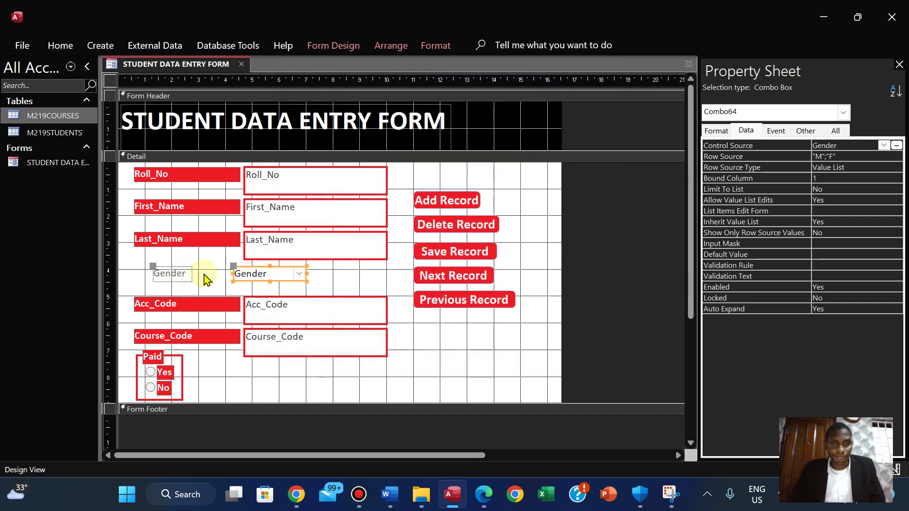
Align the Gender combo box with the text boxes and stretch its label to match the other labels' width and left edge.
left_click_drag(277, 282, 287, 284)
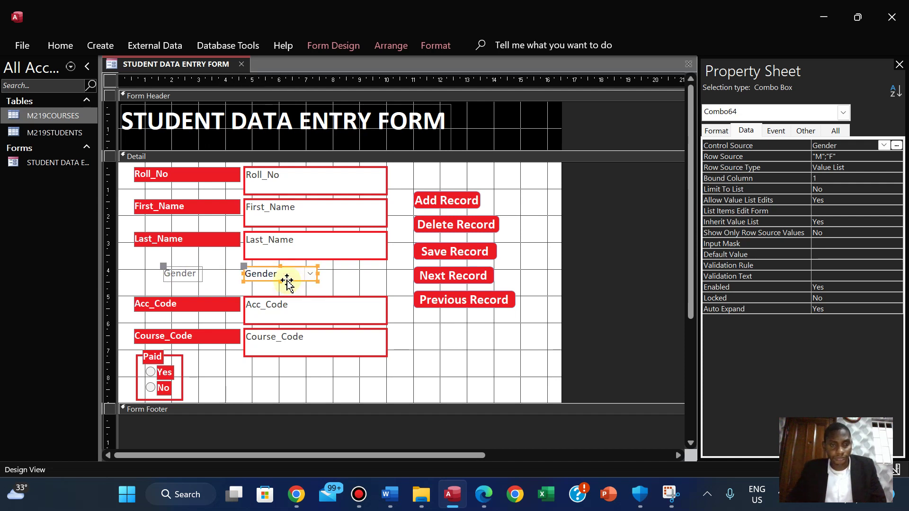
left_click(198, 273)
left_click_drag(201, 274, 237, 271)
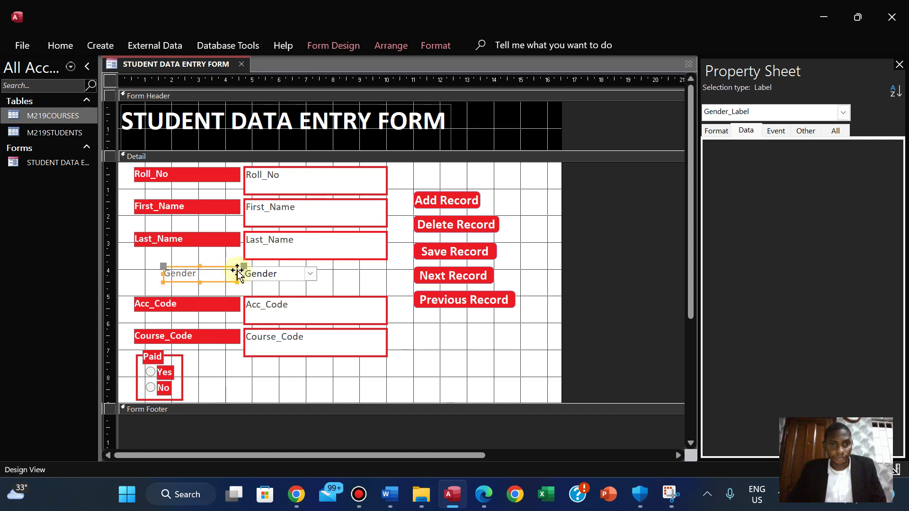
left_click_drag(163, 273, 133, 271)
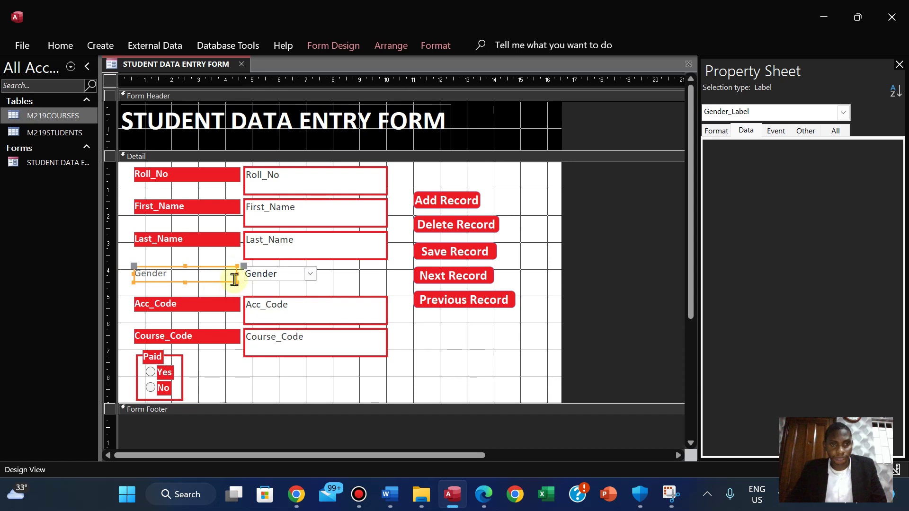
left_click(264, 278)
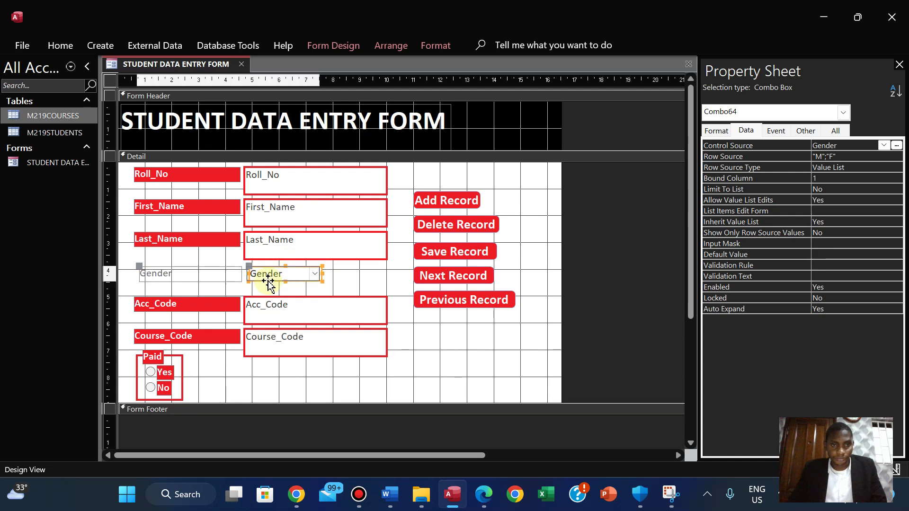
left_click(203, 253)
Format the Gender label with a red fill and white bold text like the other field labels.
left_click(196, 274)
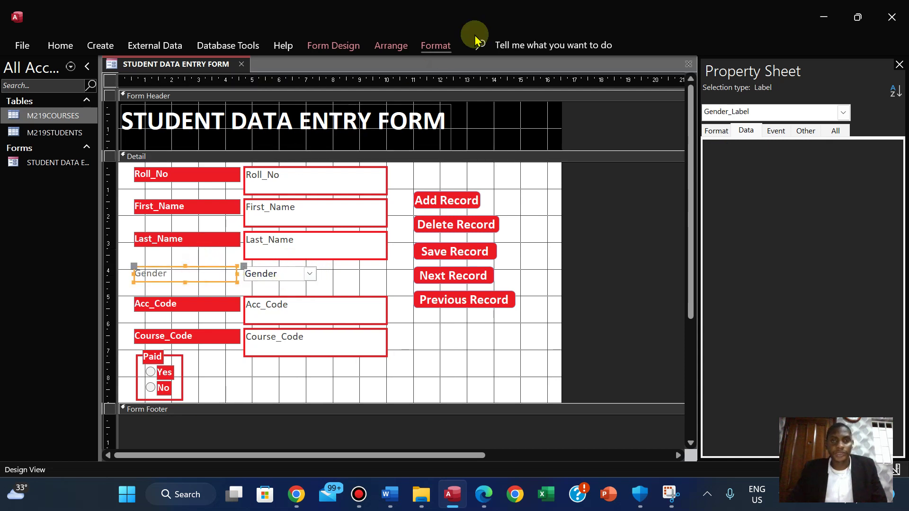
left_click(430, 45)
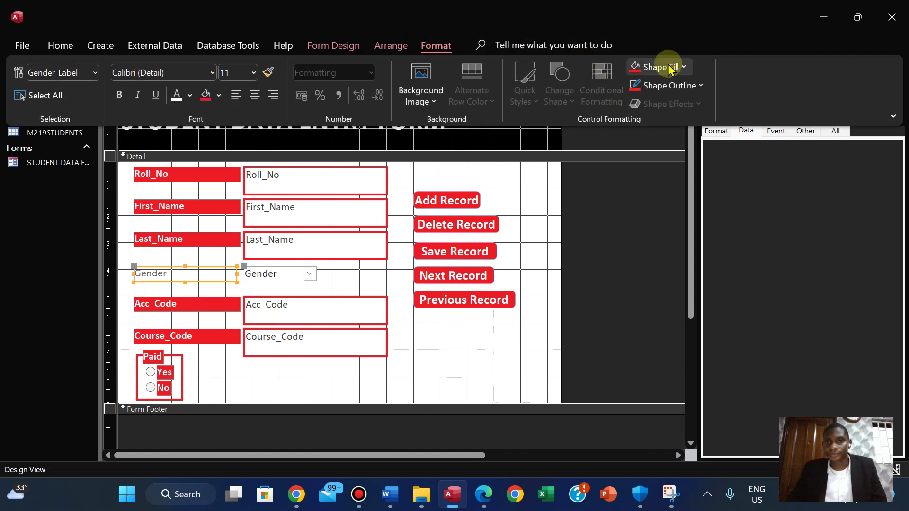
left_click(683, 67)
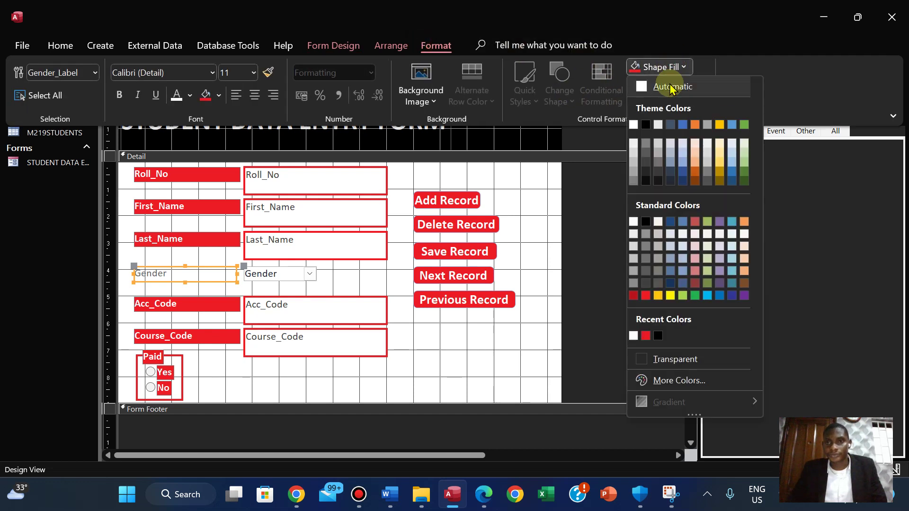
left_click(645, 295)
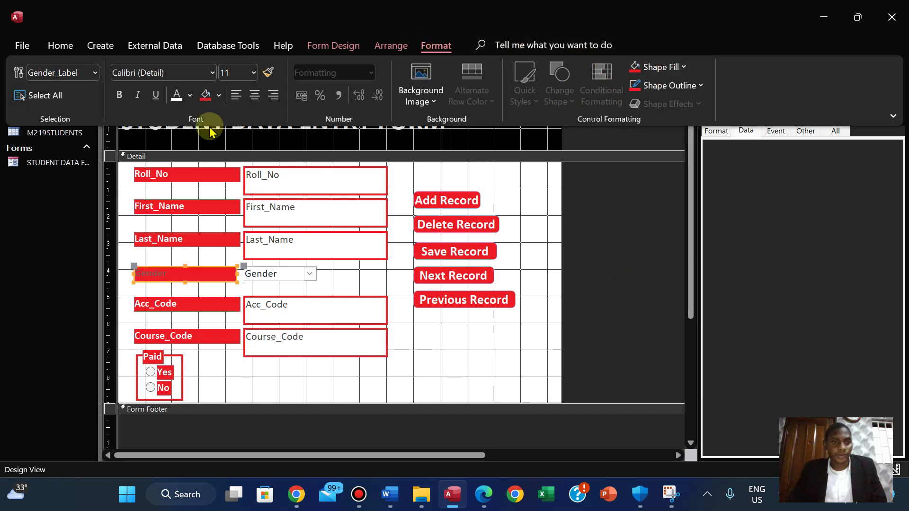
left_click(176, 95)
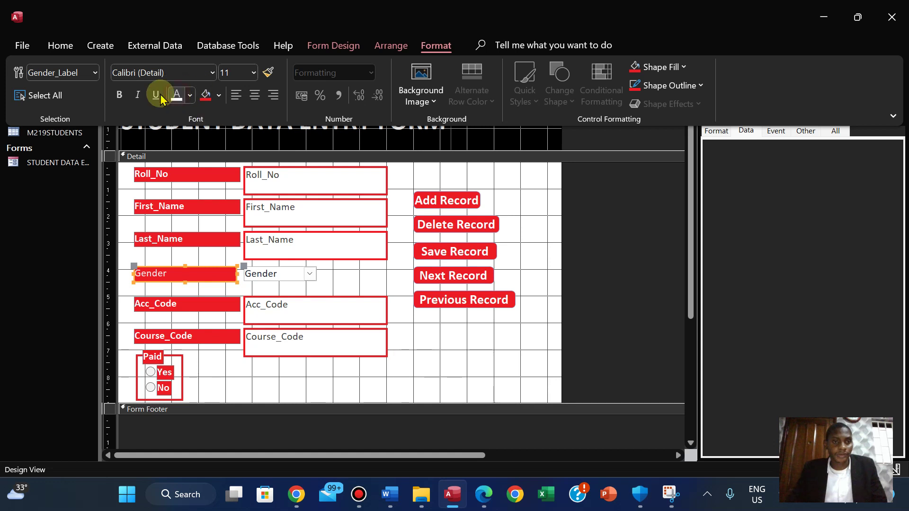
left_click(124, 95)
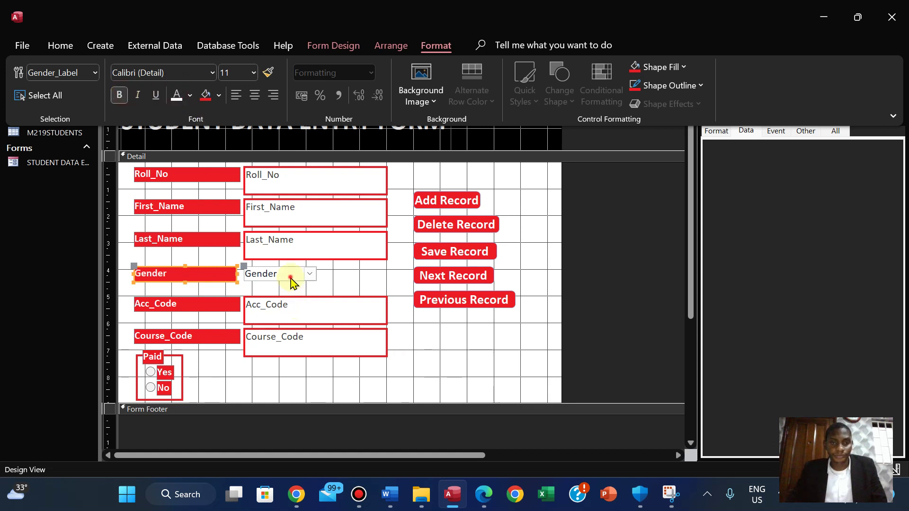
Give the Gender combo box a red outline and thicken its line to match the text boxes.
left_click(292, 282)
left_click(296, 278)
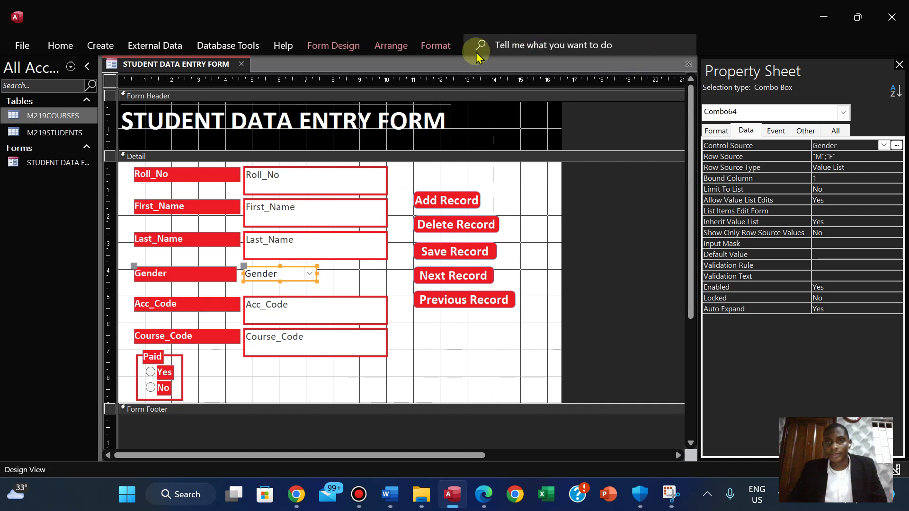
left_click(435, 46)
left_click(684, 85)
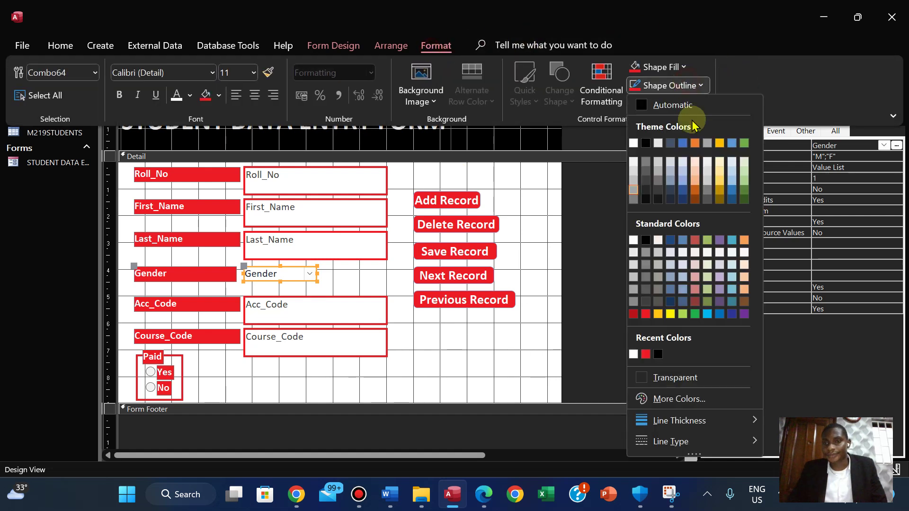
left_click(645, 315)
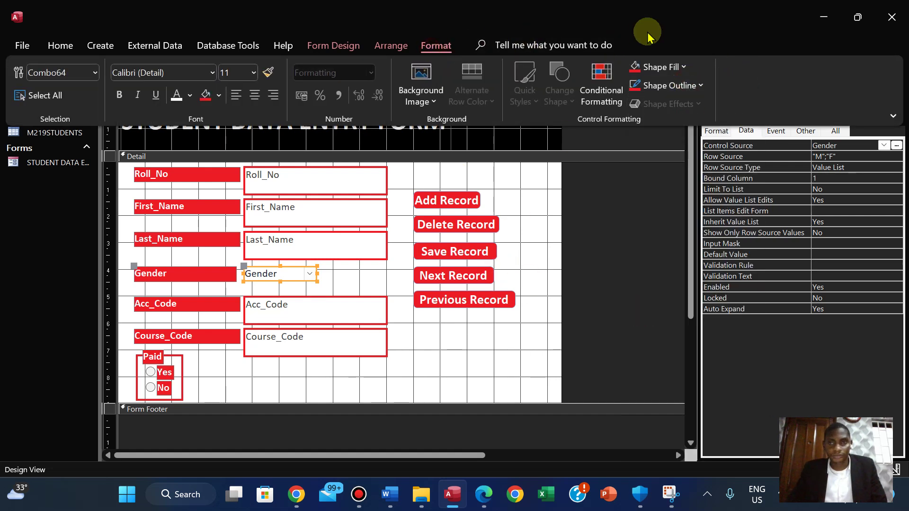
left_click(670, 81)
mouse_move(670, 419)
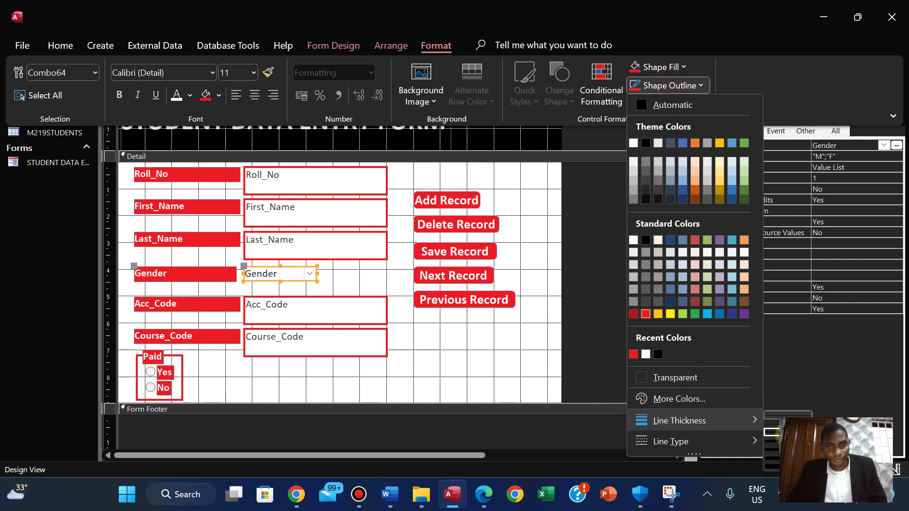
left_click(540, 376)
left_click(510, 371)
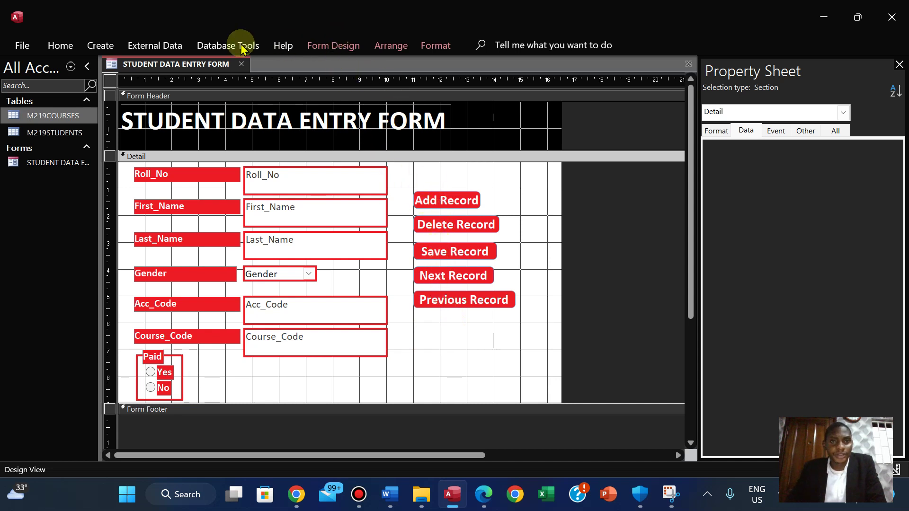
Draw a command button below Previous Record and assign it the Close Form action from the Form Operations category.
left_click(337, 45)
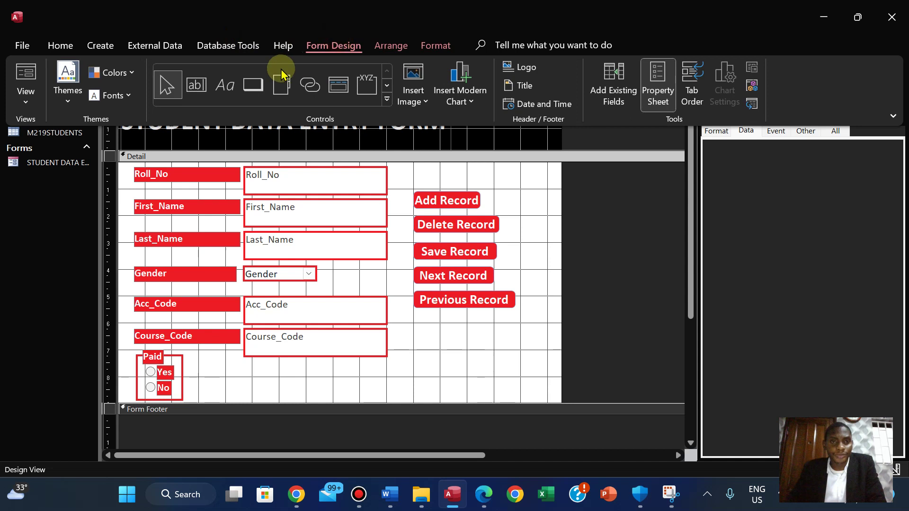
left_click(254, 86)
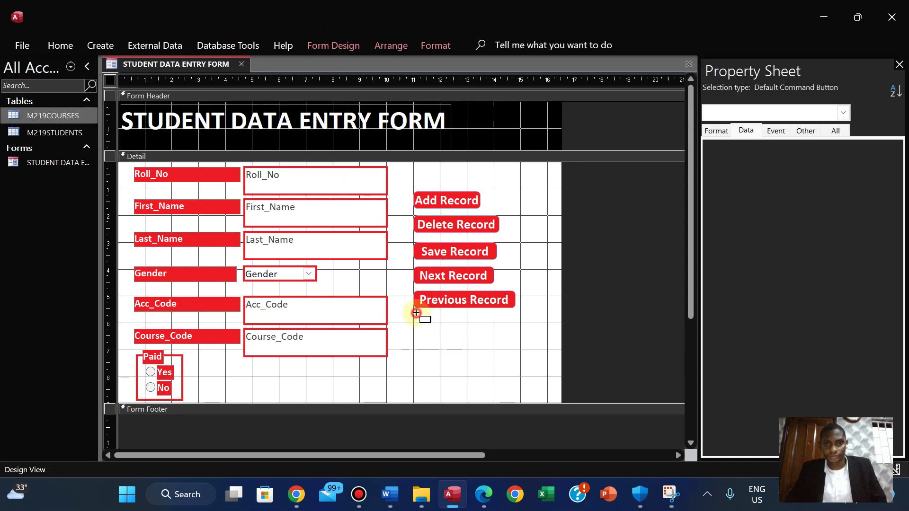
left_click_drag(415, 318, 496, 348)
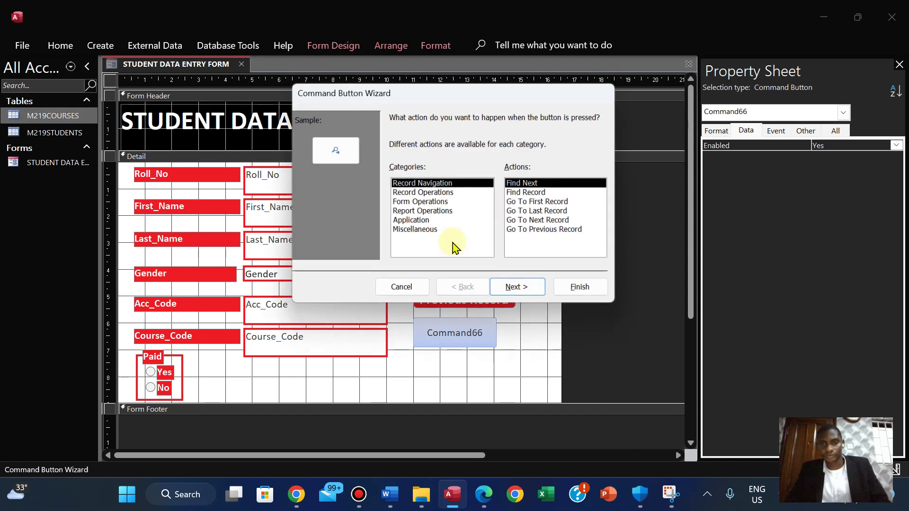
left_click(423, 203)
left_click(532, 193)
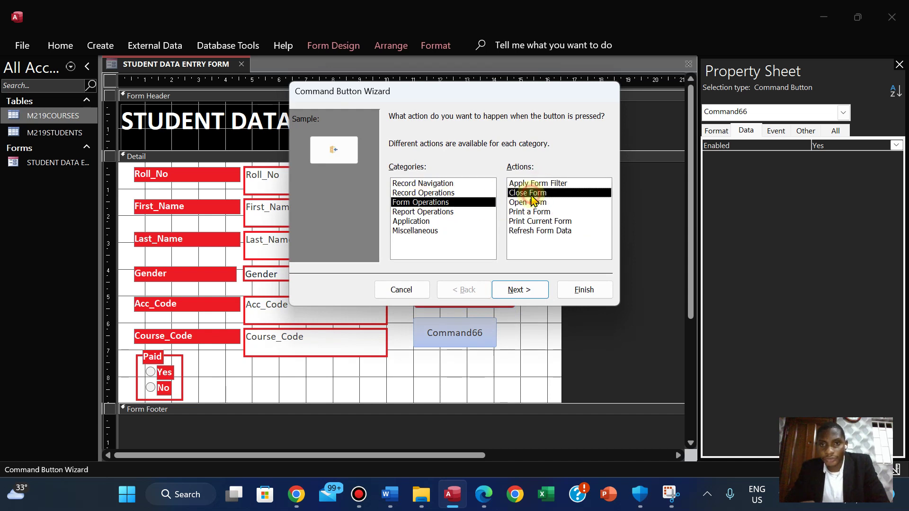
Show the text Close Form on the new button instead of a picture, keep the default name and finish the wizard.
left_click(520, 290)
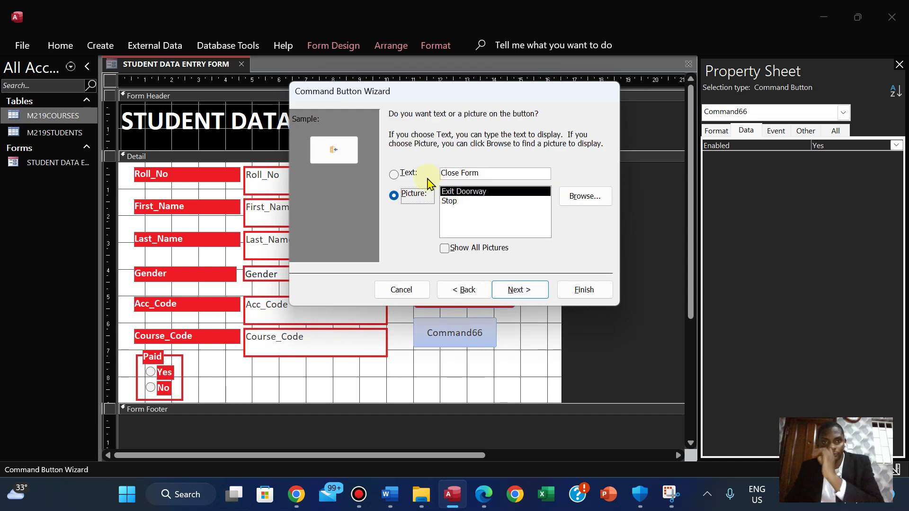
left_click(394, 174)
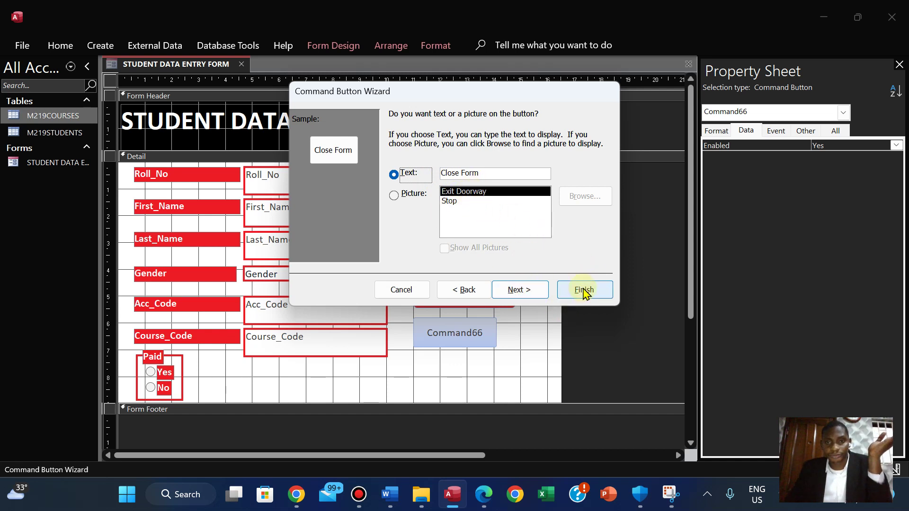
left_click(534, 291)
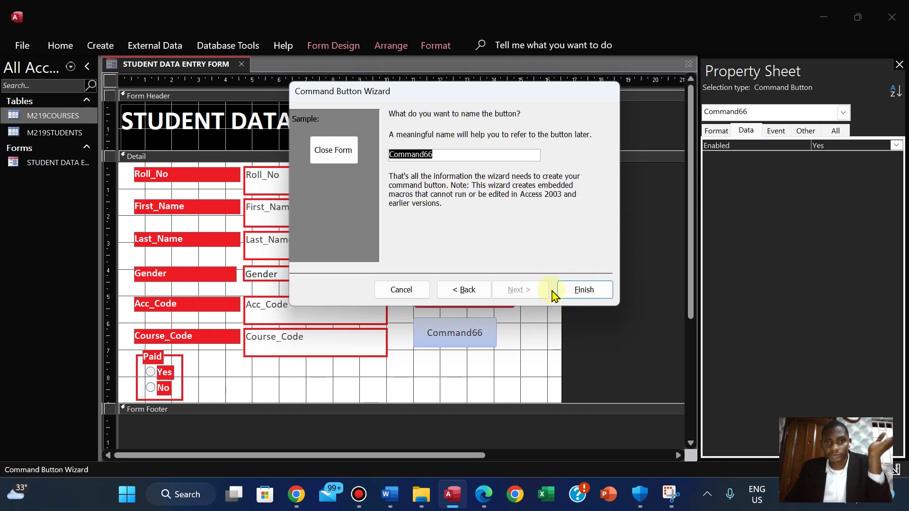
left_click(570, 290)
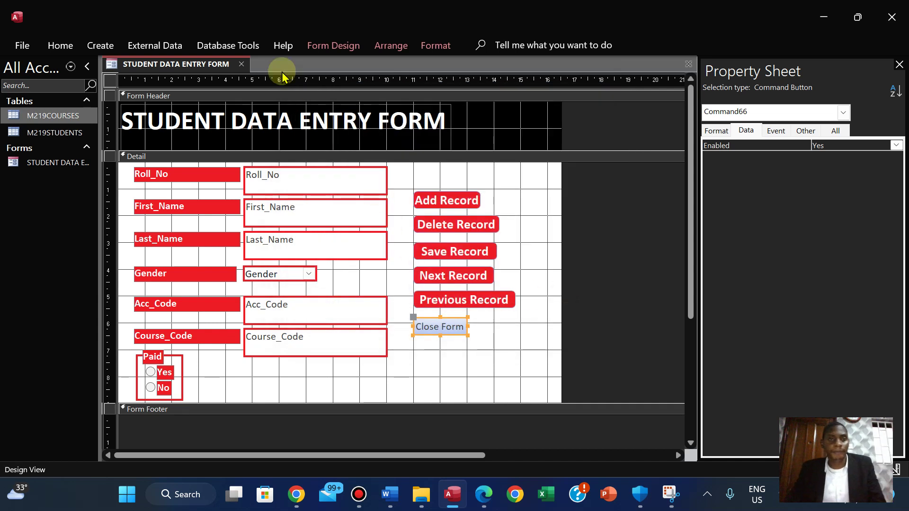
Format the Close Form button with a red fill and white bold text.
left_click(435, 45)
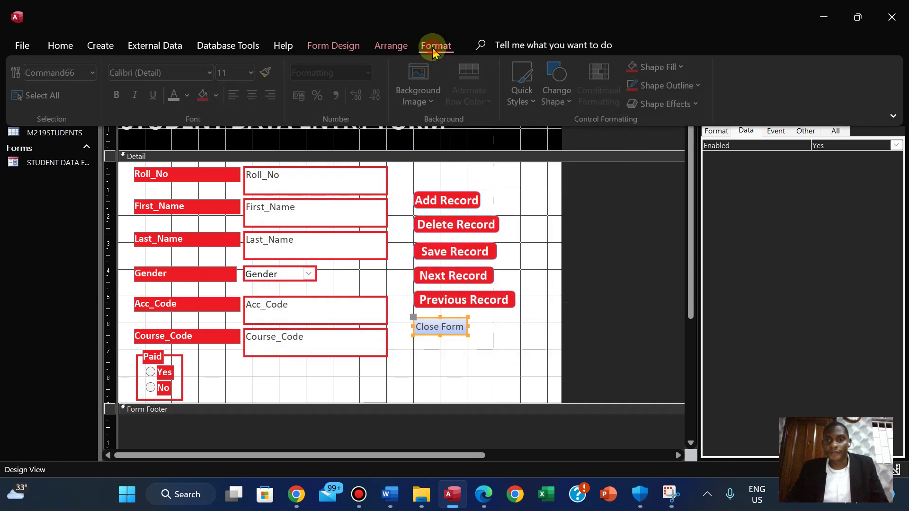
left_click(656, 67)
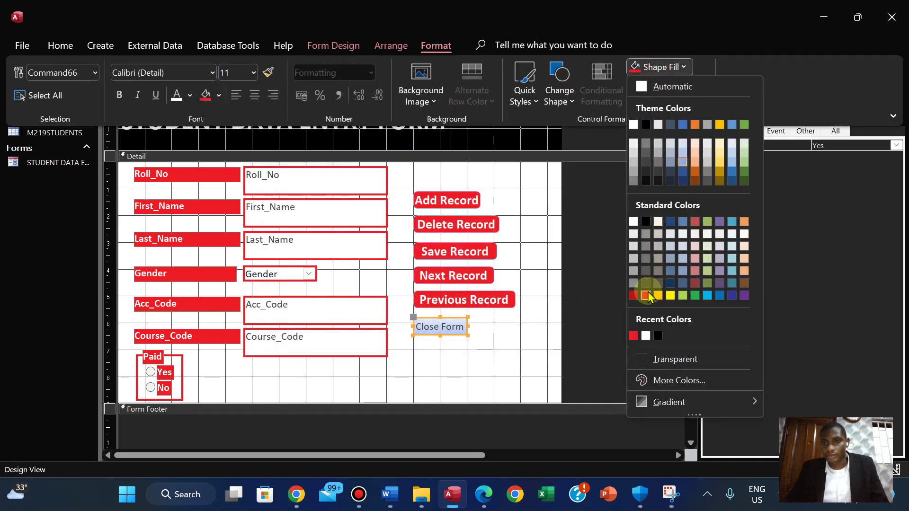
left_click(645, 295)
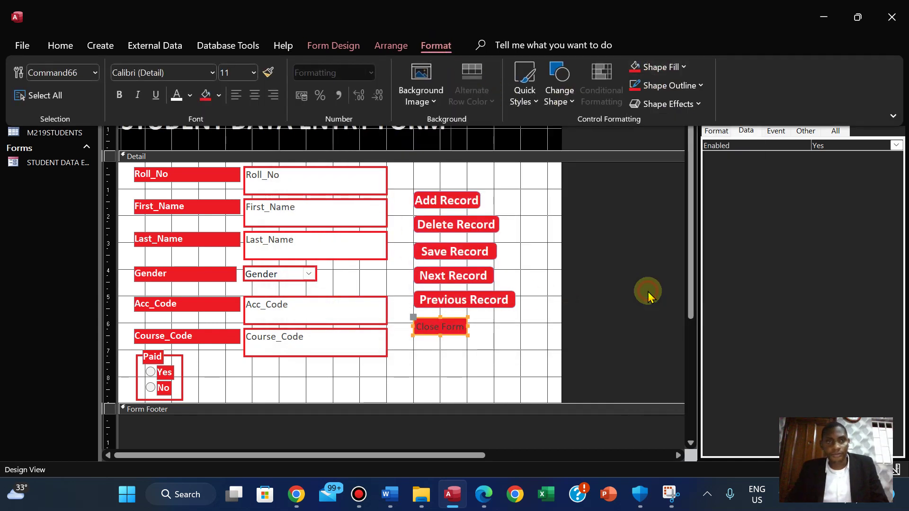
left_click(181, 100)
left_click(121, 96)
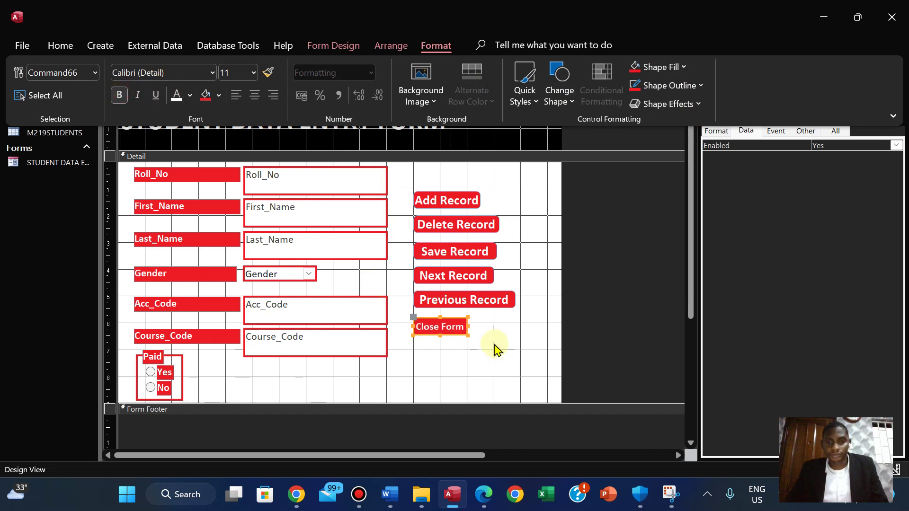
Set the Close Form button's font size to 14 and widen the button to fit its full caption.
left_click(254, 72)
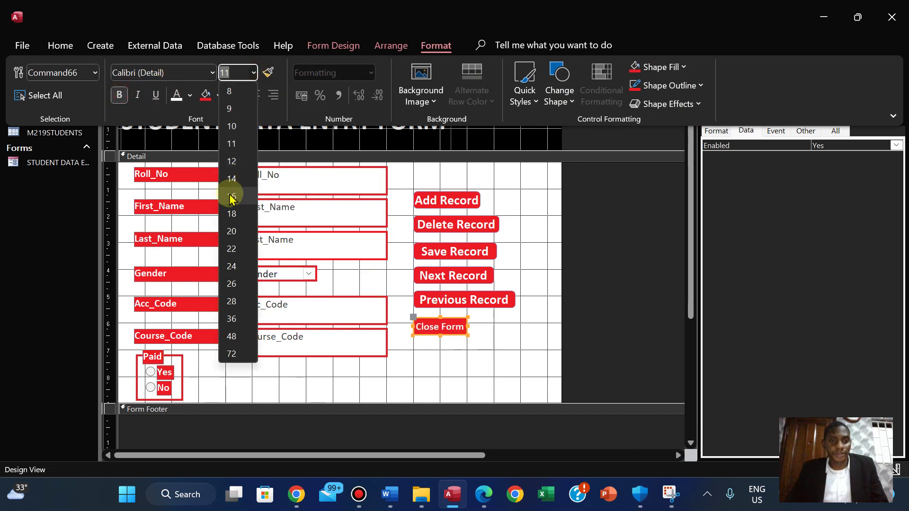
left_click(232, 179)
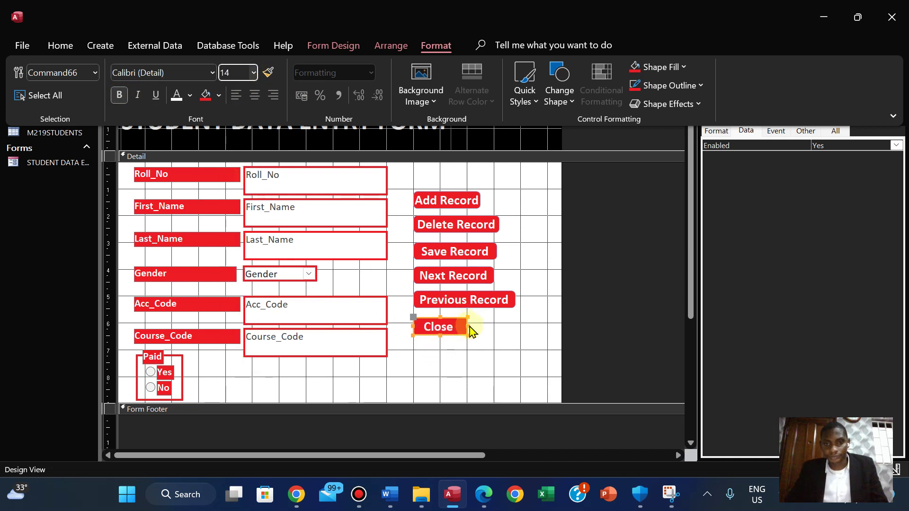
left_click_drag(468, 330, 498, 328)
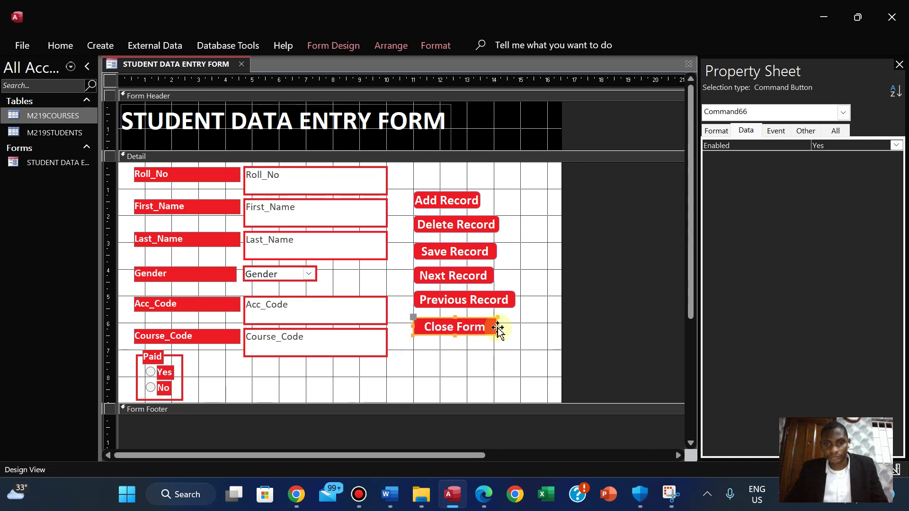
left_click(469, 349)
Give the Close Form button the rounded shape of the other buttons and move it up close beneath Previous Record.
left_click(462, 326)
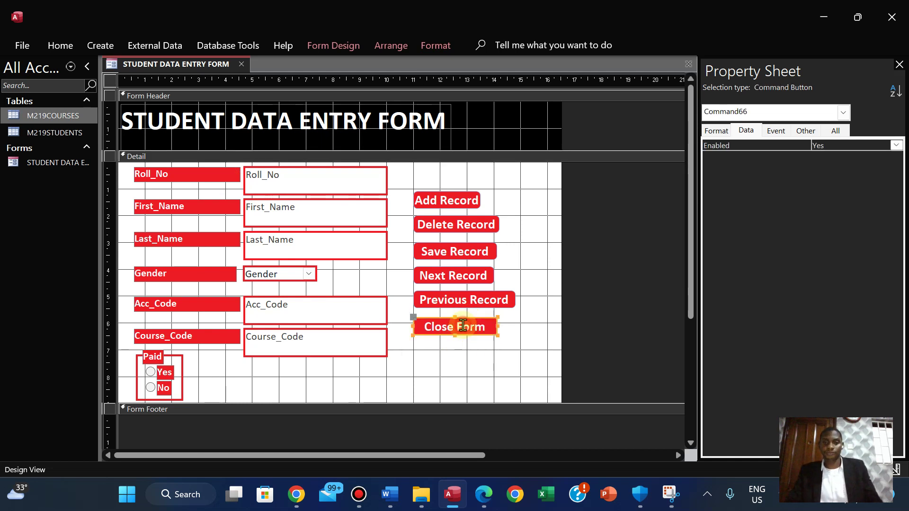
left_click(431, 45)
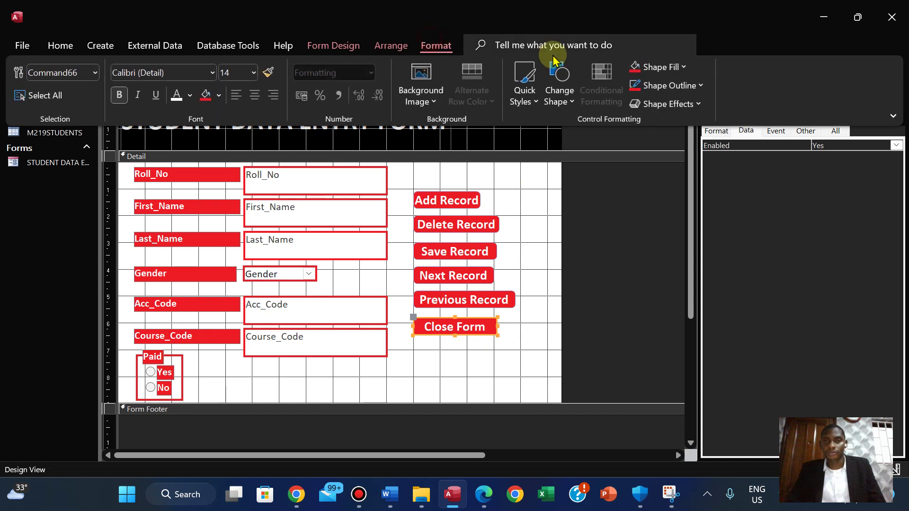
left_click(560, 83)
left_click(614, 129)
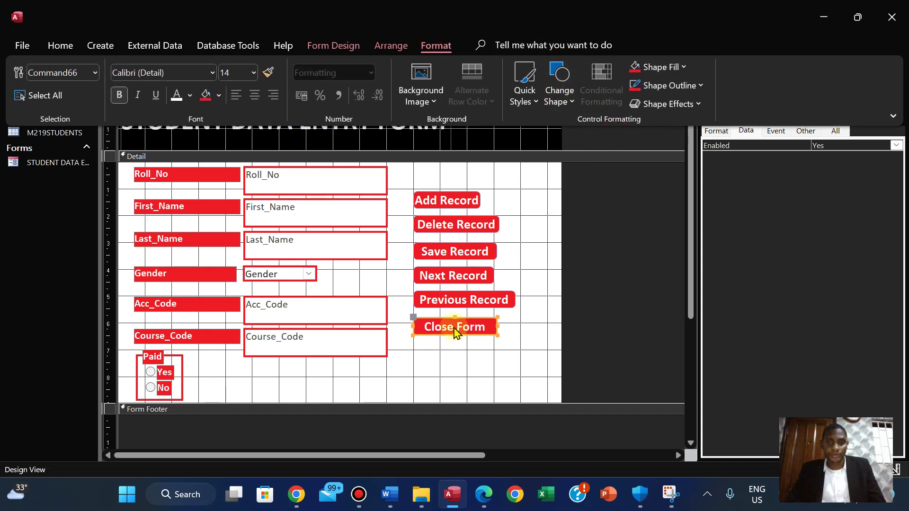
left_click(423, 352)
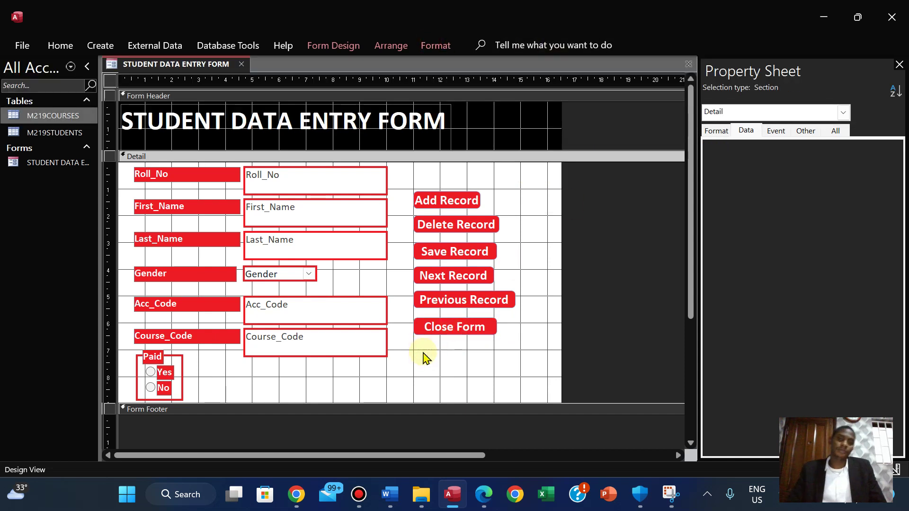
left_click_drag(446, 331, 448, 334)
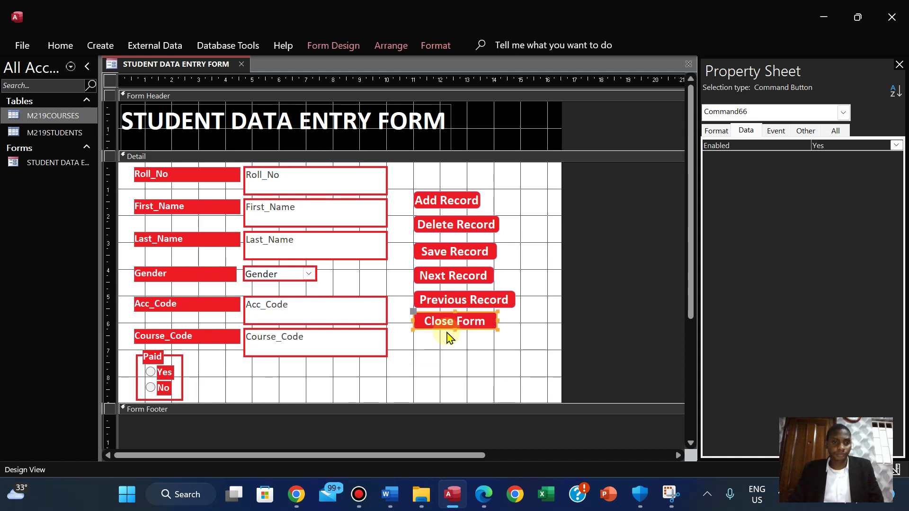
Open the form in Form View and page forward through the records to check the Gender and Paid controls.
left_click(59, 46)
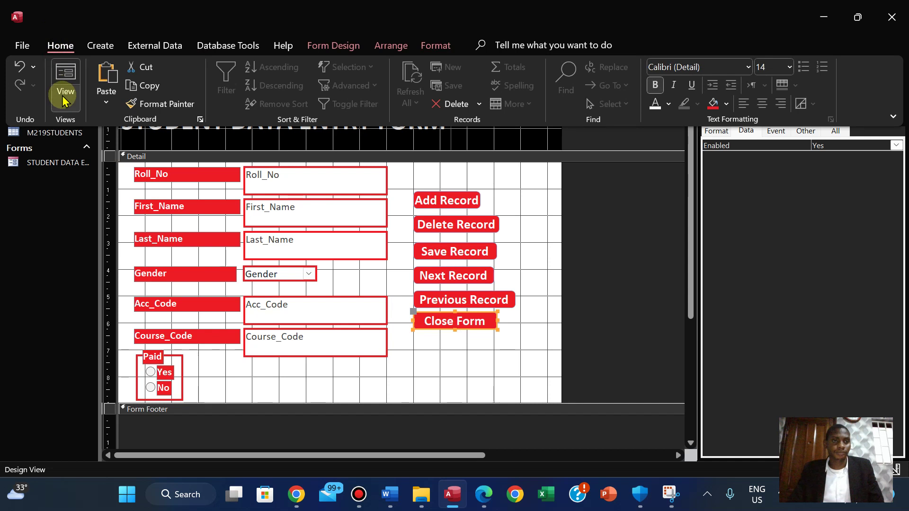
left_click(66, 101)
left_click(93, 137)
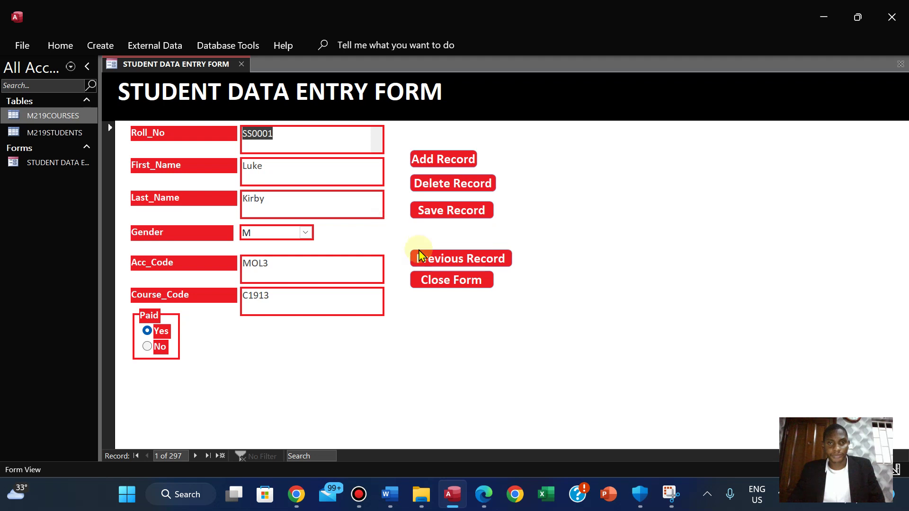
left_click(196, 457)
left_click(196, 457)
left_click(196, 456)
left_click(199, 457)
left_click(199, 457)
left_click(200, 457)
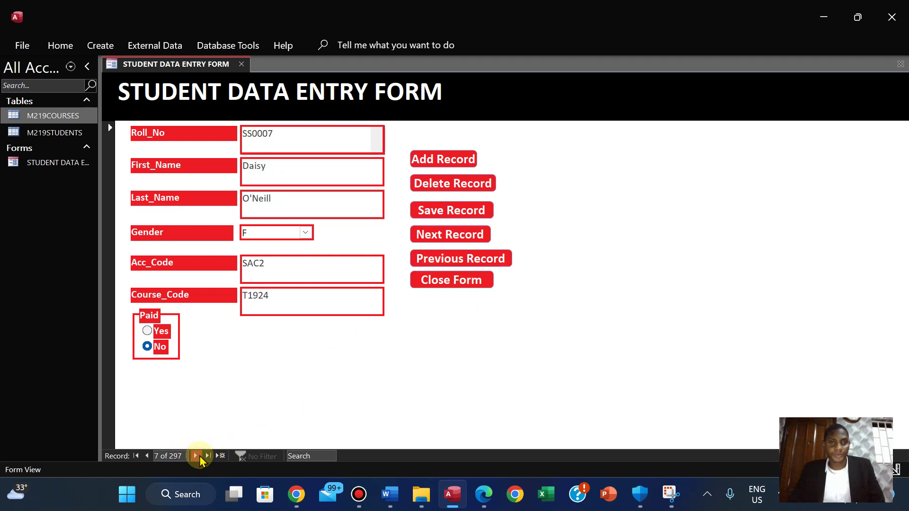
left_click(199, 457)
left_click(200, 458)
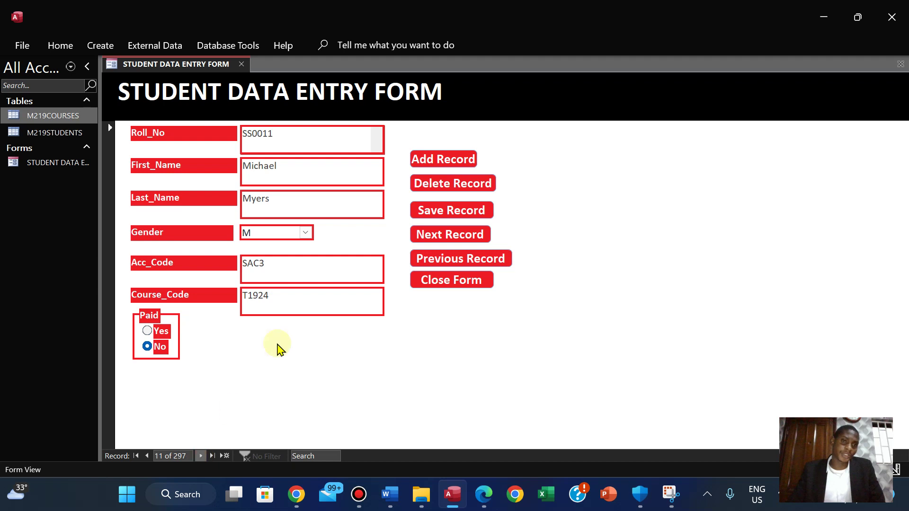
Read question 24 and Evidence 8 in the exam paper PDF, and add a new blank record in the Access student form.
left_click(307, 233)
left_click(307, 233)
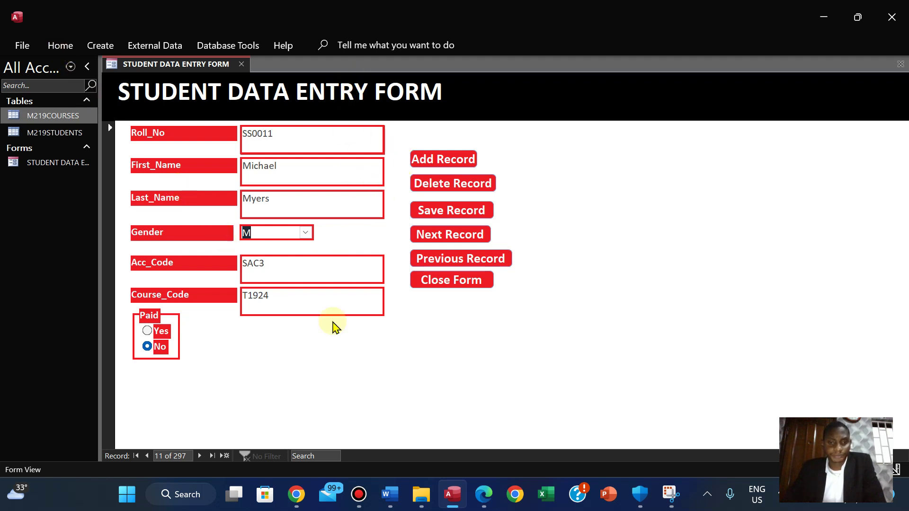
left_click(483, 494)
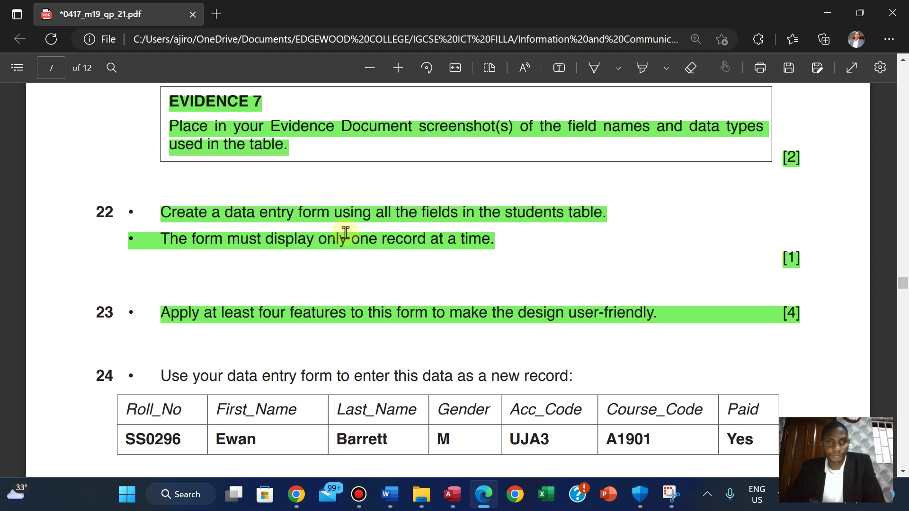
scroll(218, 306, "down", 5)
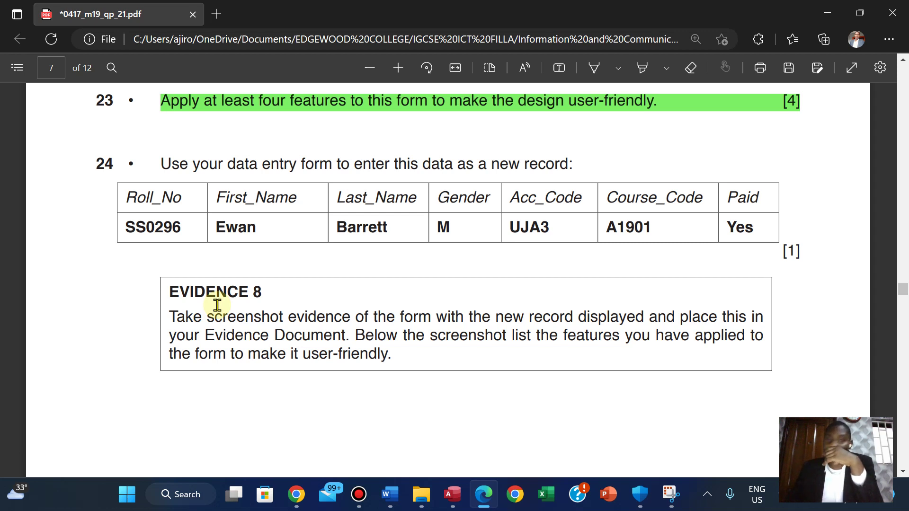
left_click(452, 494)
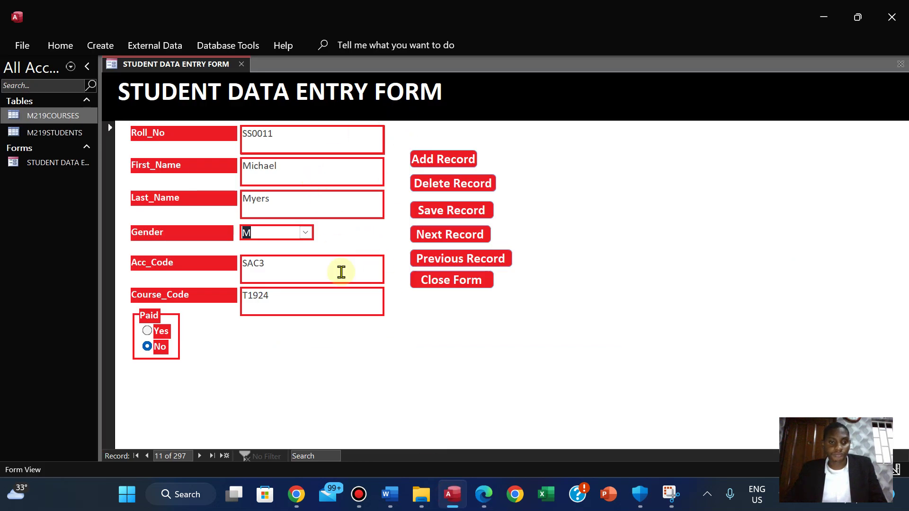
left_click(443, 162)
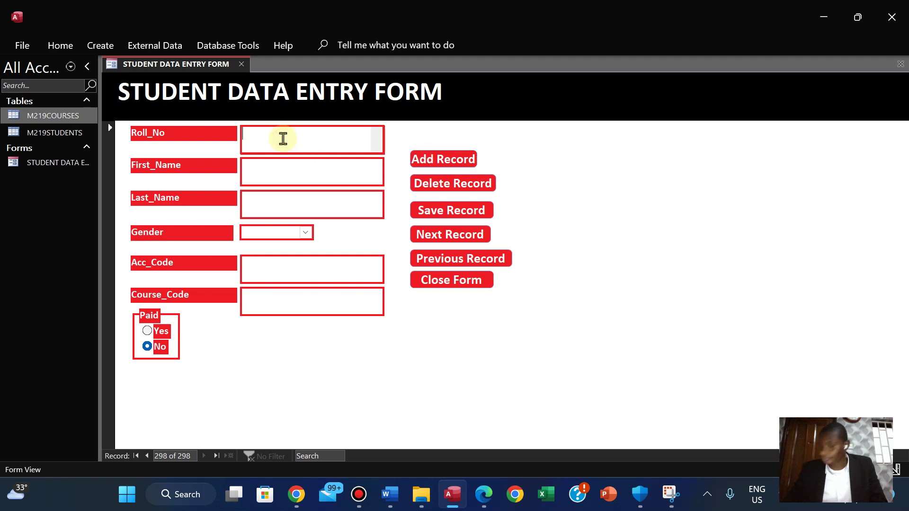
Copy the roll number from the question 24 table in the PDF into the new Access record's Roll_No field.
left_click(480, 503)
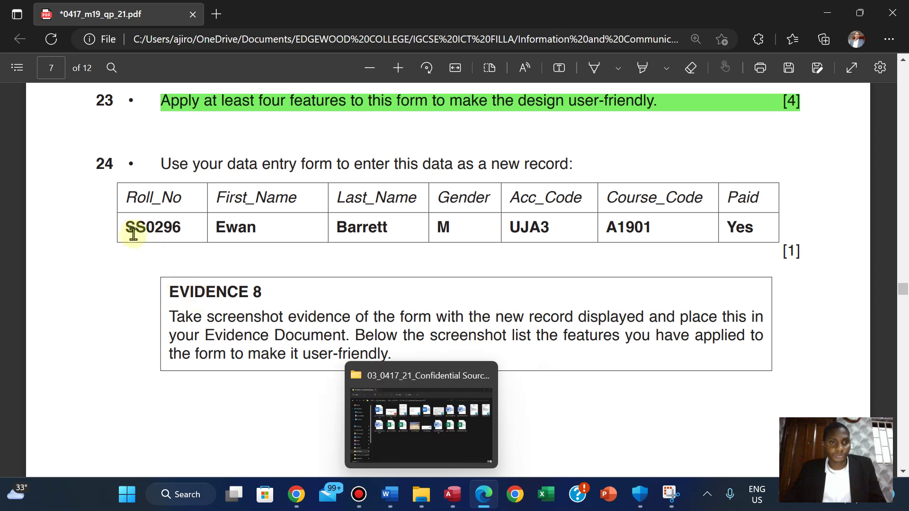
left_click_drag(124, 227, 174, 232)
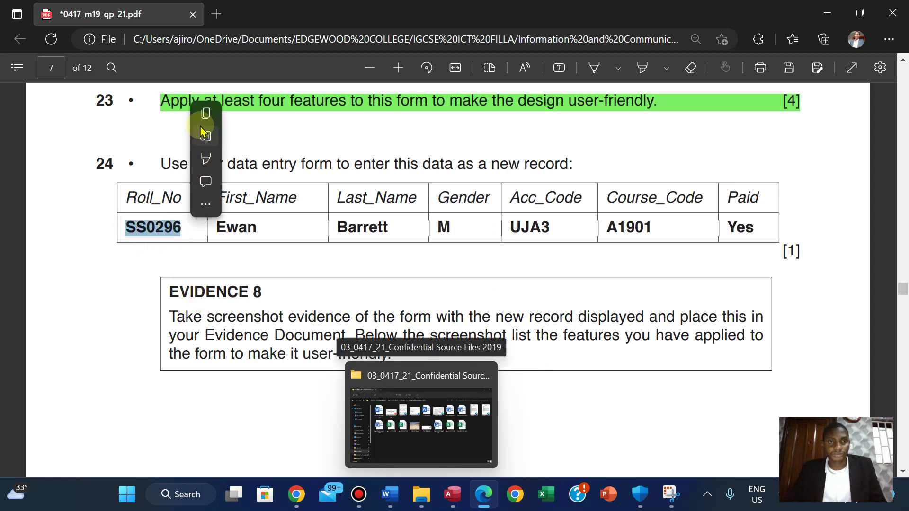
left_click(205, 114)
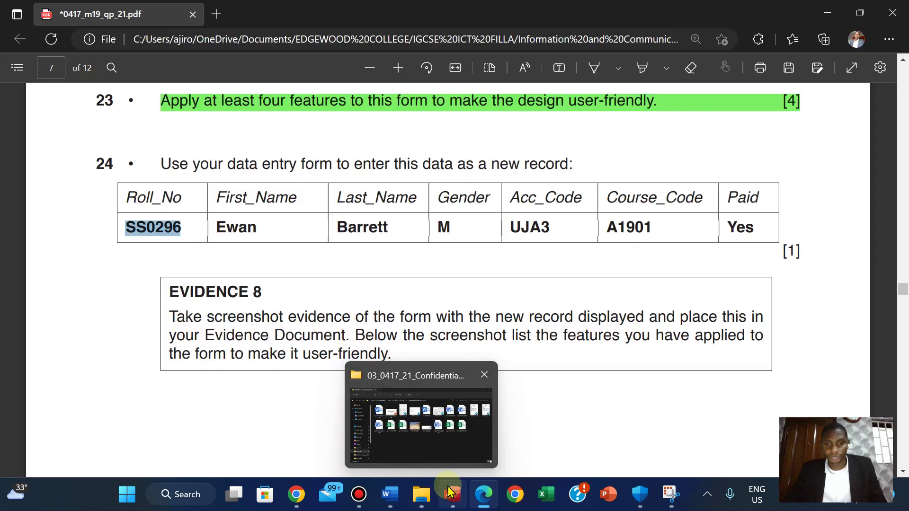
mouse_move(452, 493)
left_click(441, 452)
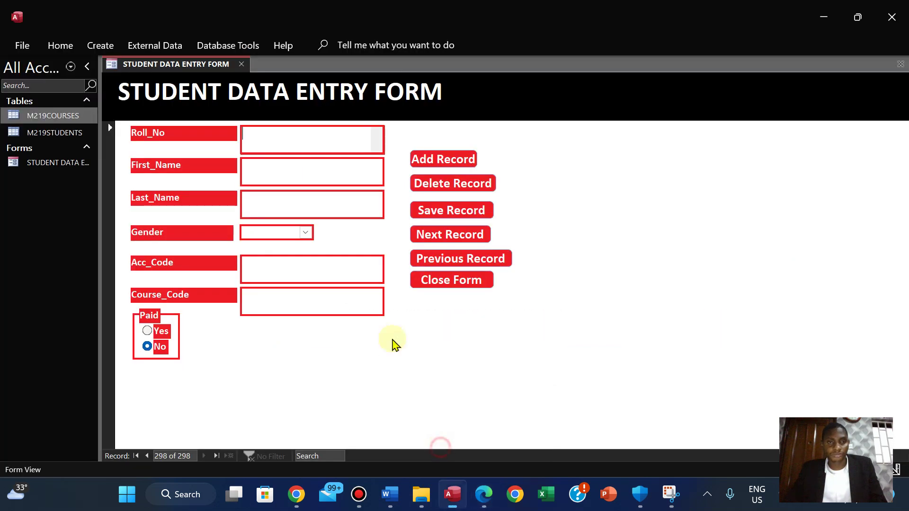
right_click(265, 136)
left_click(291, 185)
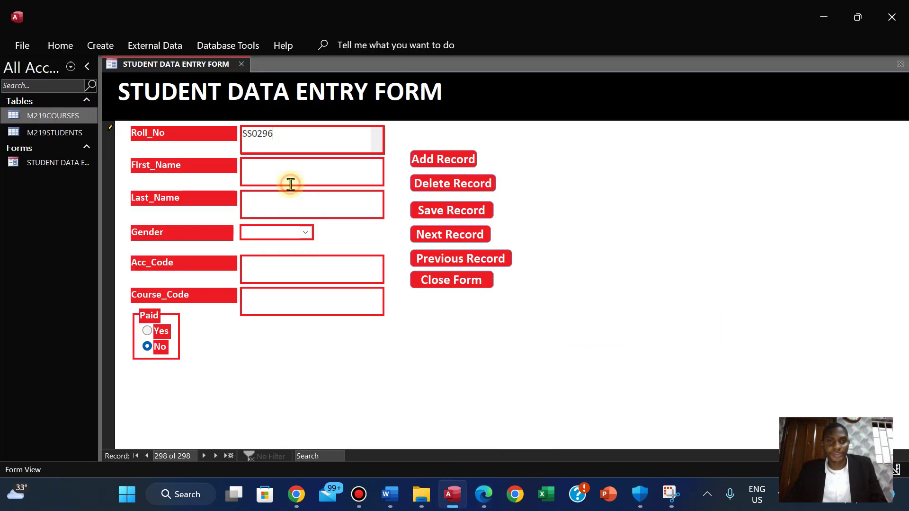
Copy the student's first name from the PDF table into the First_Name field of the new Access record.
left_click(488, 495)
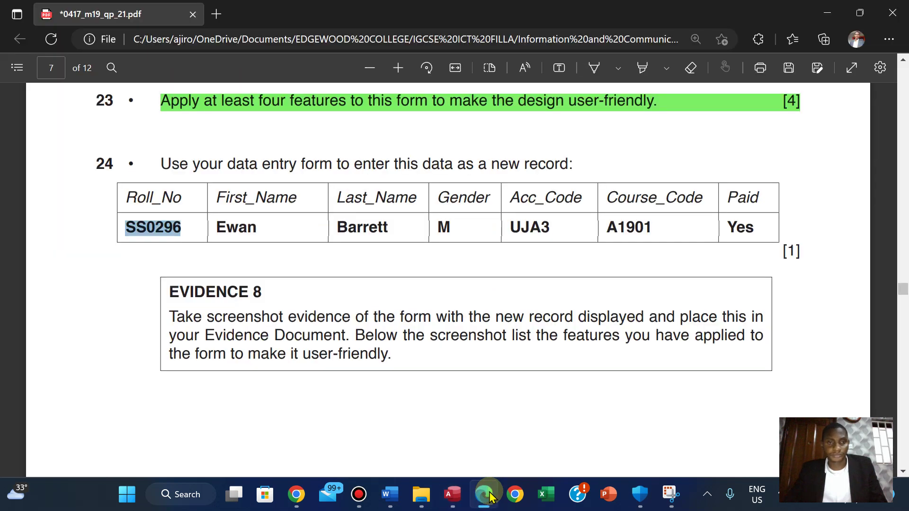
left_click_drag(217, 227, 259, 232)
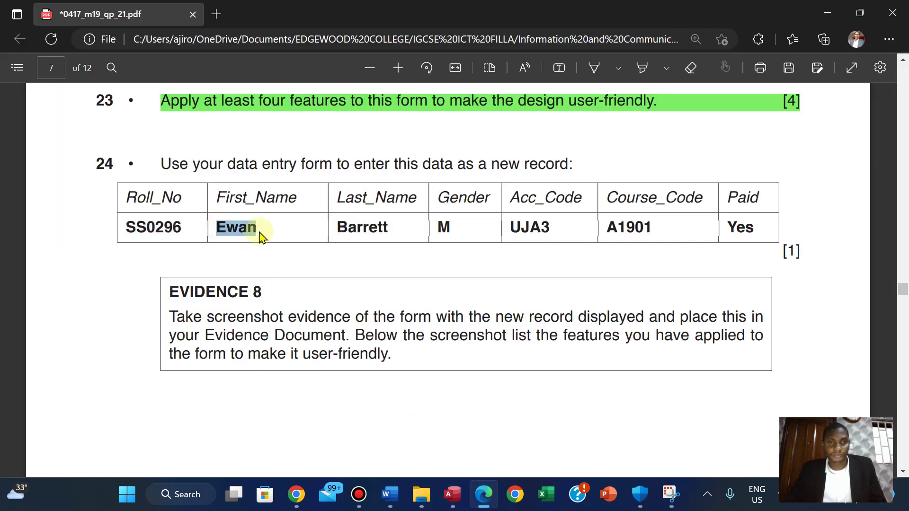
left_click(295, 114)
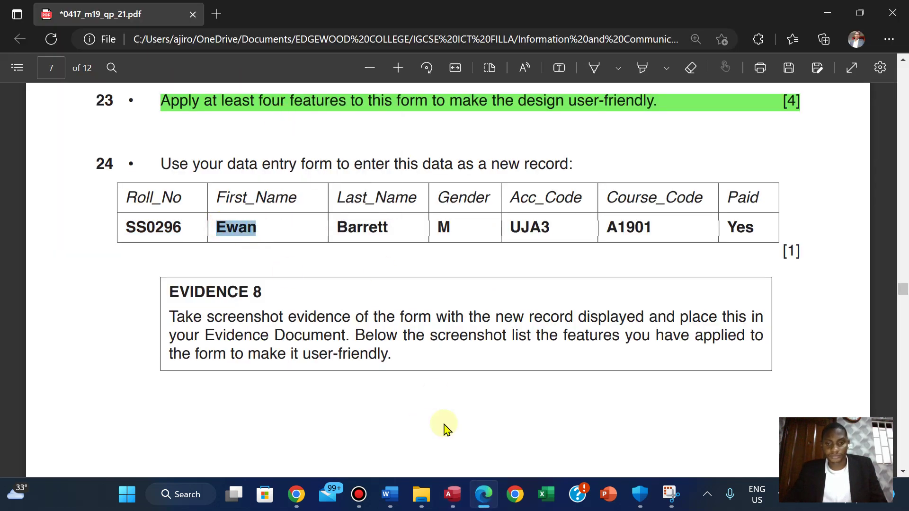
left_click(452, 492)
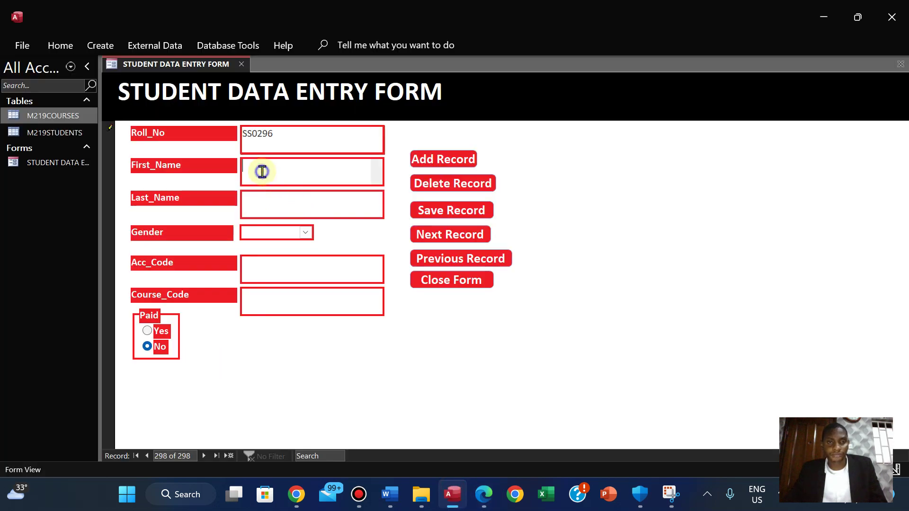
right_click(262, 172)
left_click(305, 224)
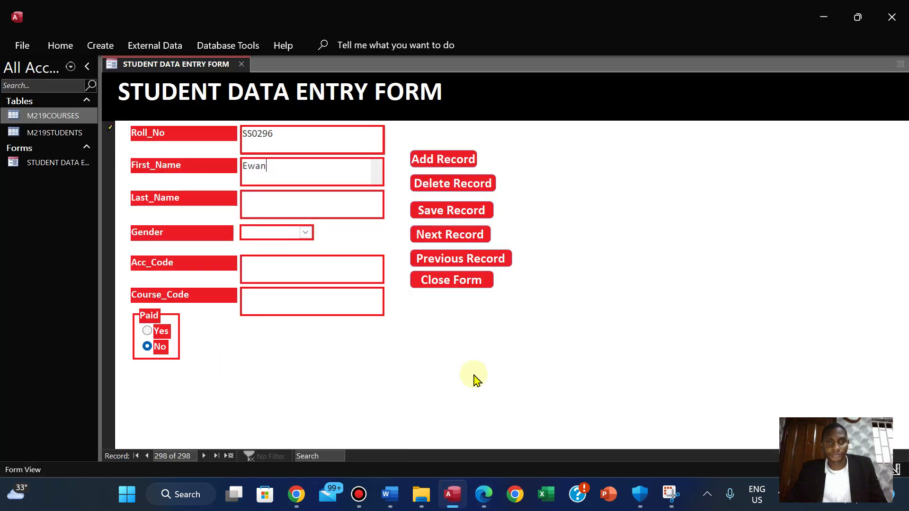
Copy the student's last name from the PDF table into the Last_Name field of the new Access record.
left_click(483, 494)
left_click_drag(340, 228, 389, 230)
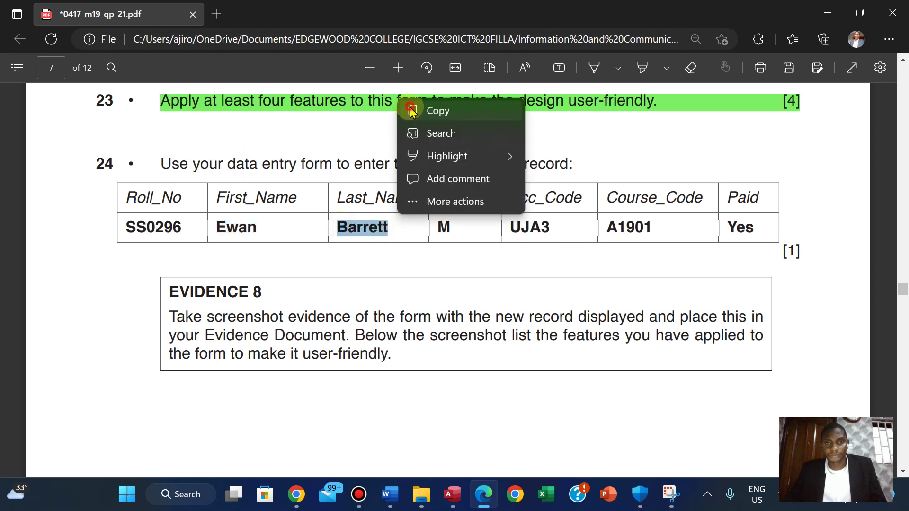
left_click(426, 110)
left_click(451, 500)
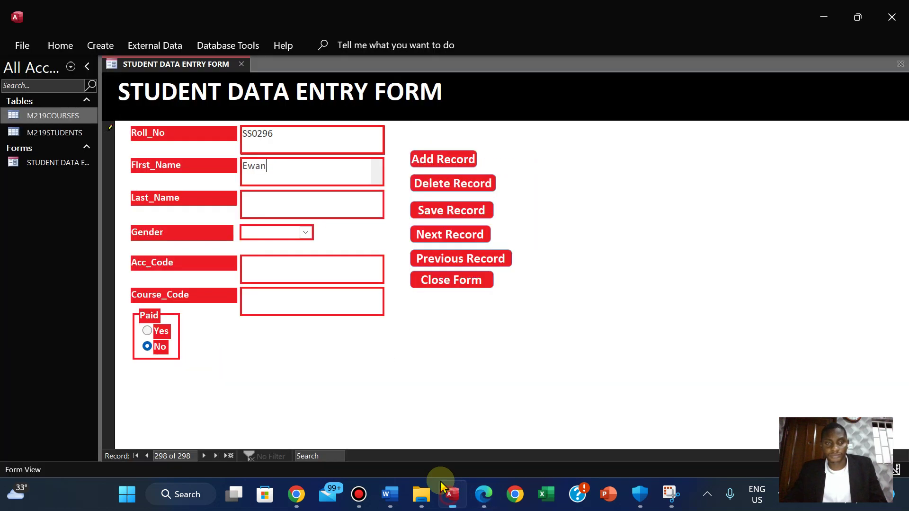
right_click(255, 200)
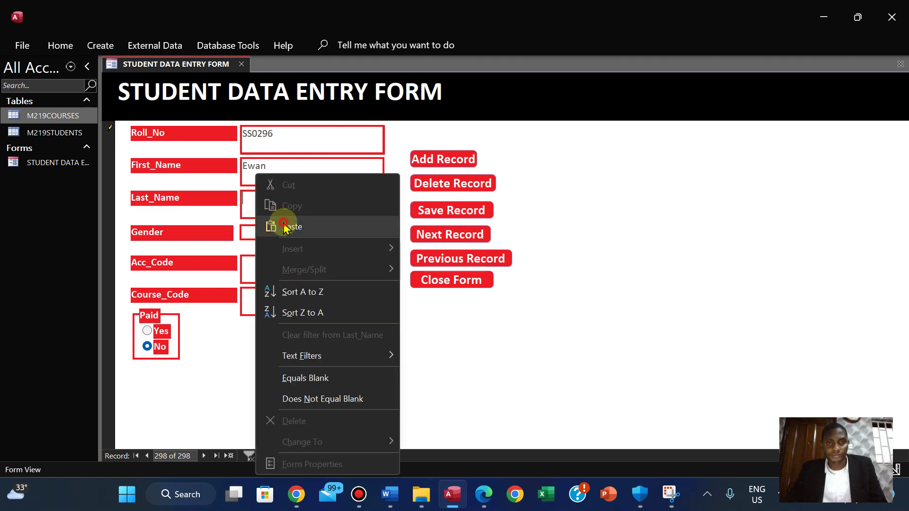
left_click(283, 223)
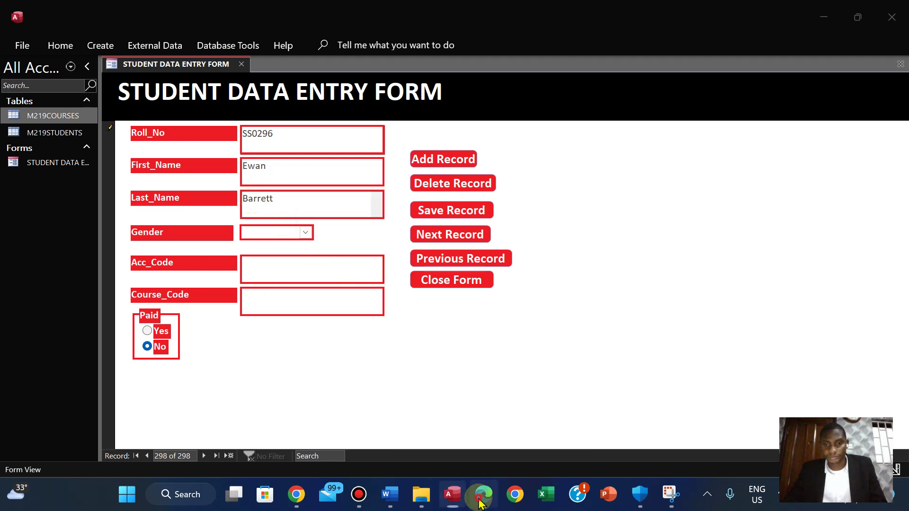
Check the PDF table for the gender and choose M as Gender for the new record in Access.
left_click(483, 496)
key("alt+Tab")
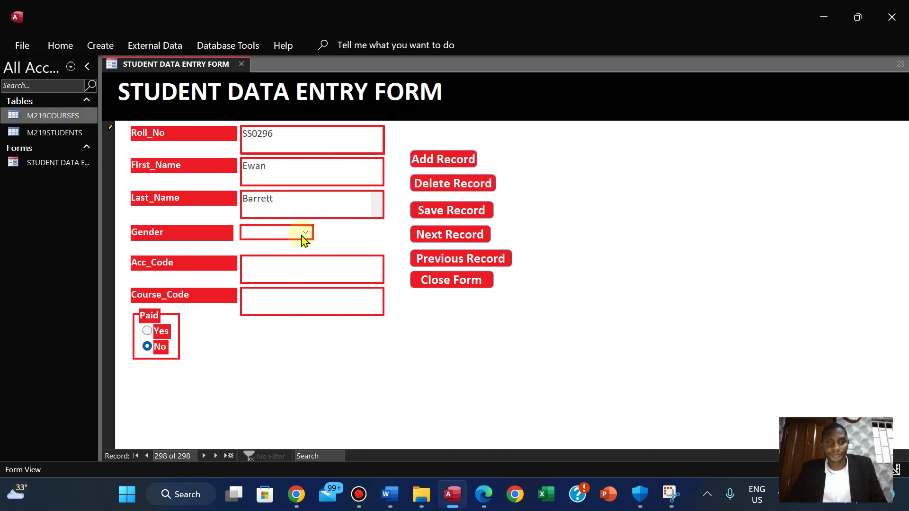
left_click(305, 233)
left_click(277, 249)
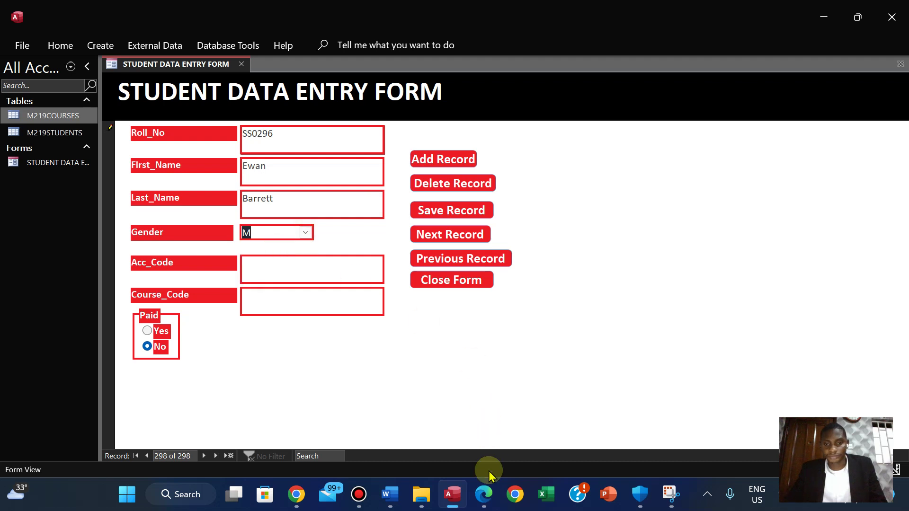
Copy the accommodation code UJA3 from the PDF table into the Acc_Code field of the new Access record.
left_click(488, 492)
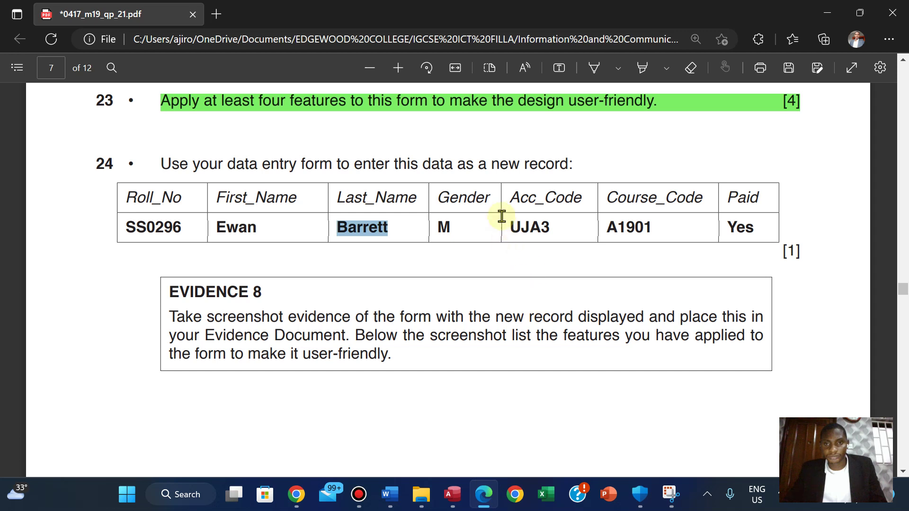
left_click_drag(510, 227, 550, 228)
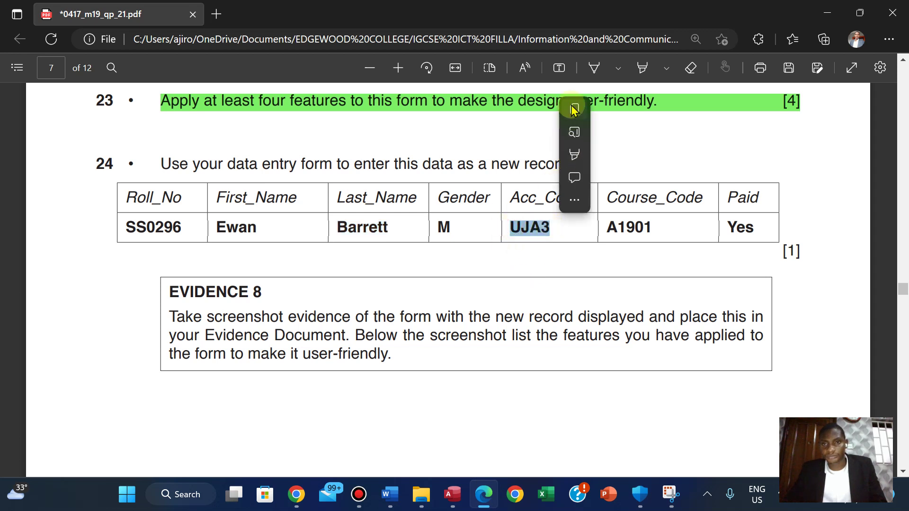
left_click(572, 109)
left_click(452, 494)
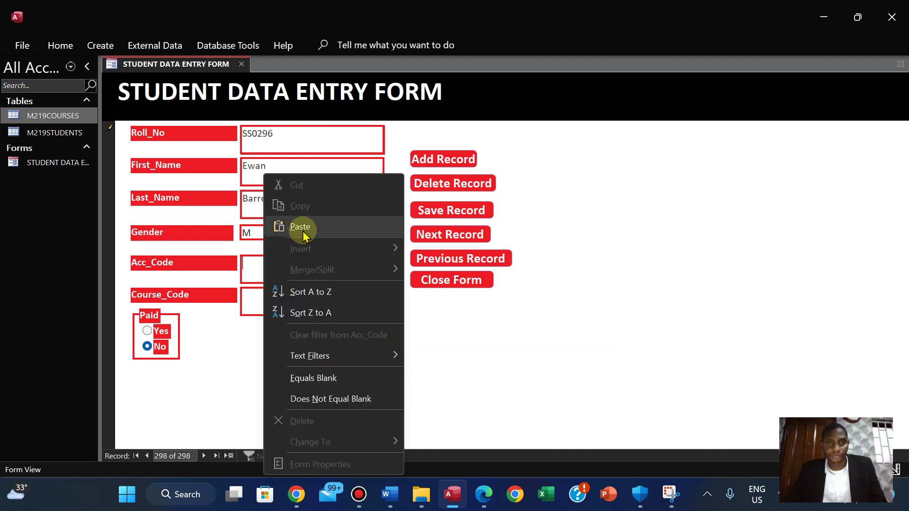
left_click(300, 227)
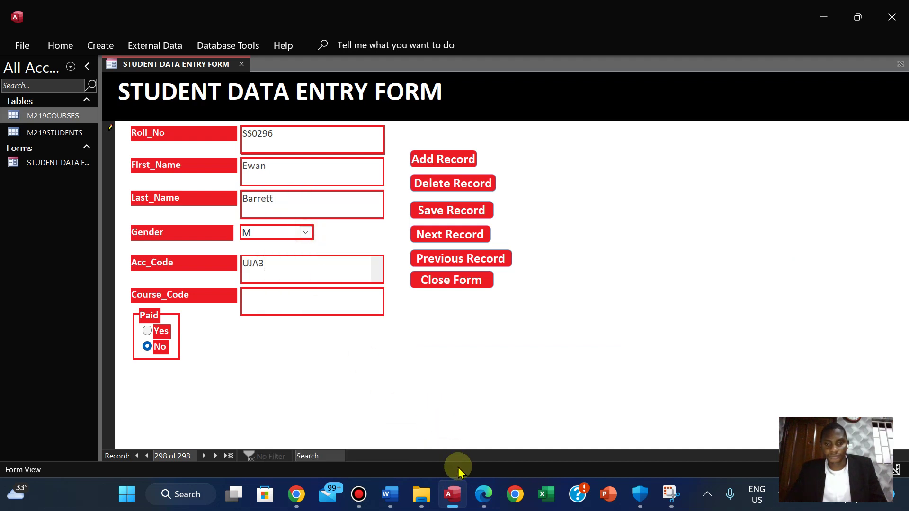
Copy the course code A1901 from the PDF table into the Access record's Course_Code field and set Paid to Yes.
left_click(479, 499)
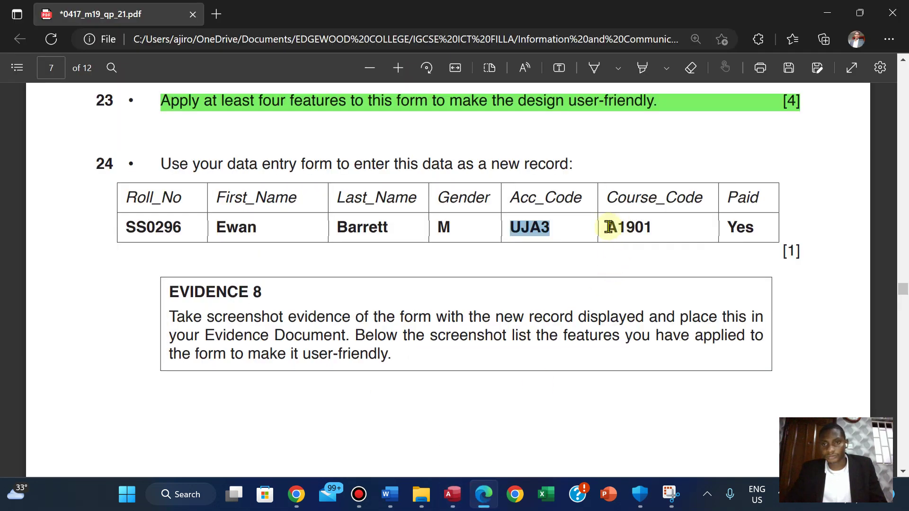
left_click_drag(608, 227, 651, 226)
left_click(678, 109)
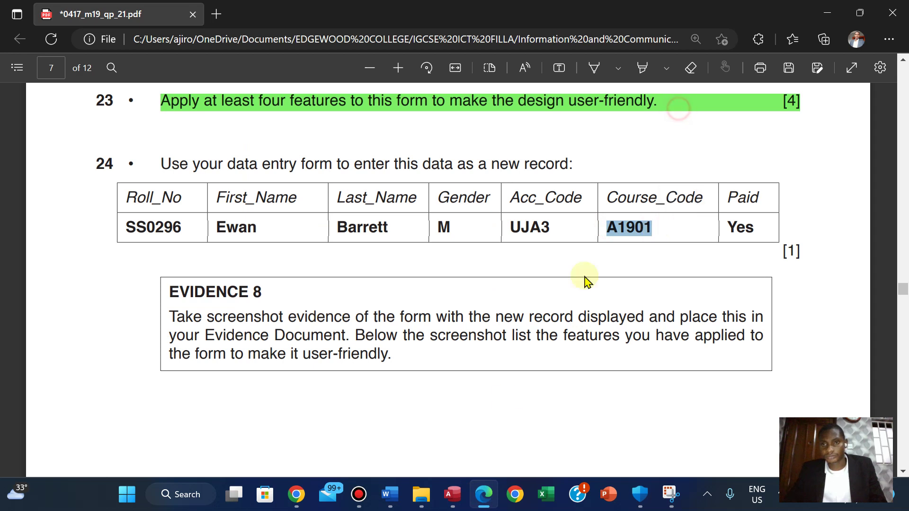
left_click(452, 494)
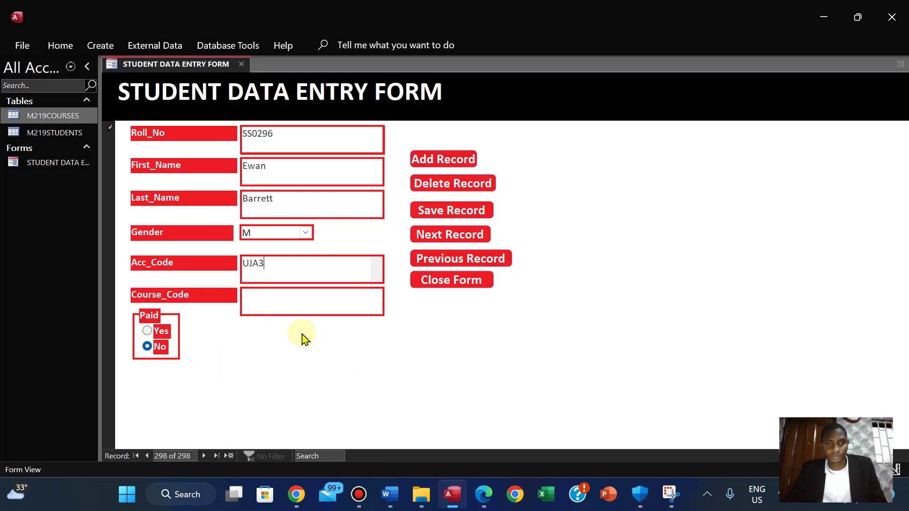
right_click(278, 301)
left_click(314, 227)
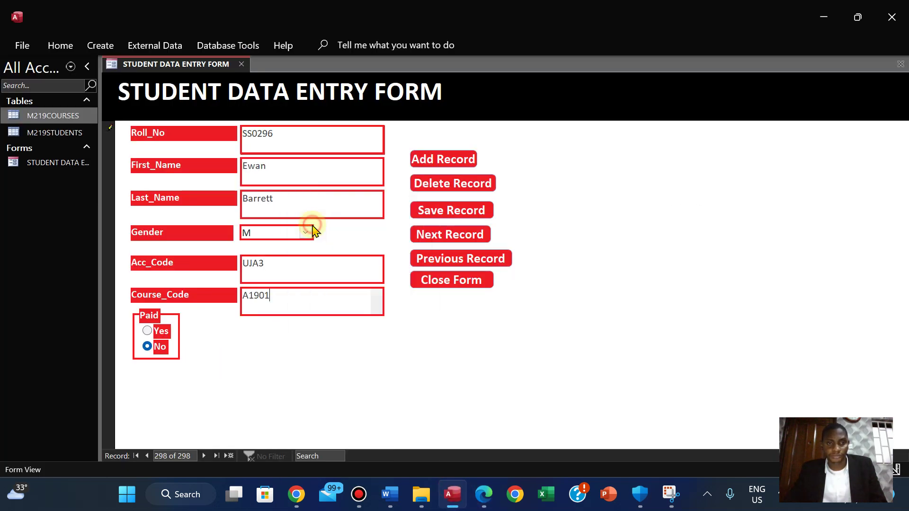
left_click(148, 331)
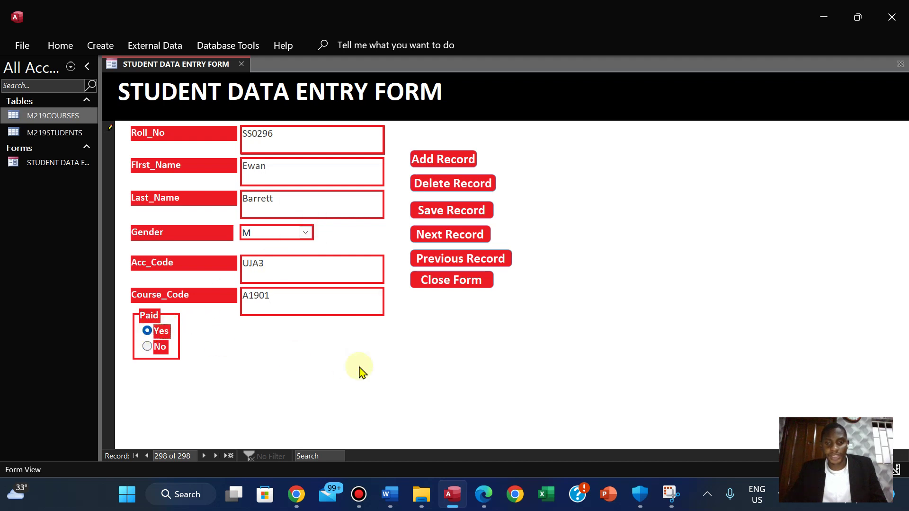
Check the Evidence 8 instructions in the PDF and capture a snip of the Access form showing the new record.
left_click(482, 503)
left_click(482, 504)
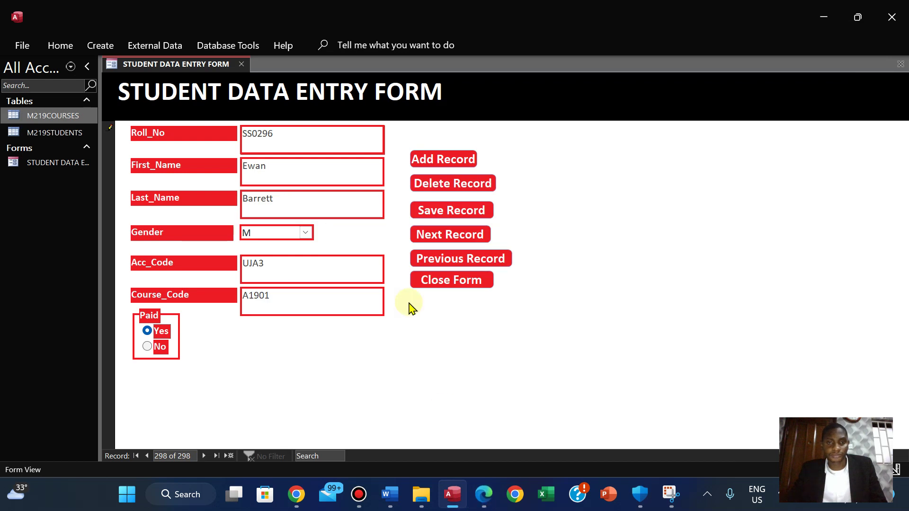
left_click(484, 497)
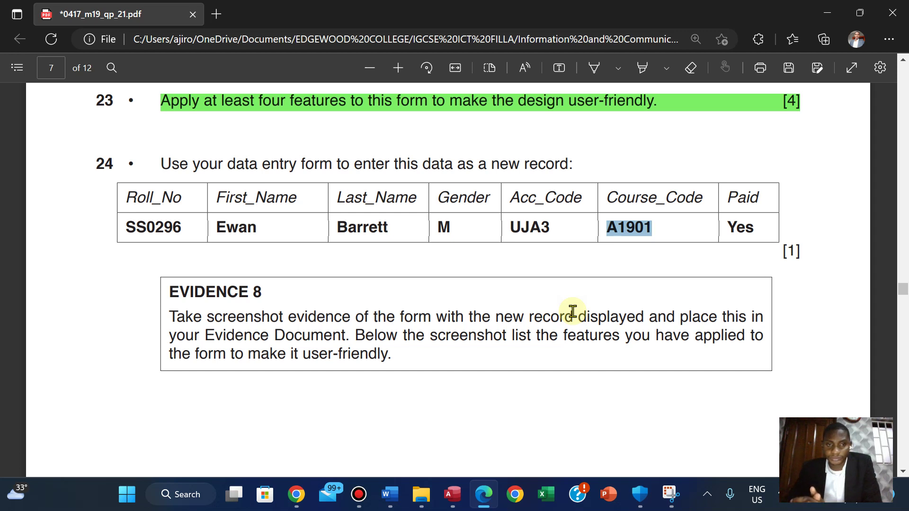
left_click(482, 494)
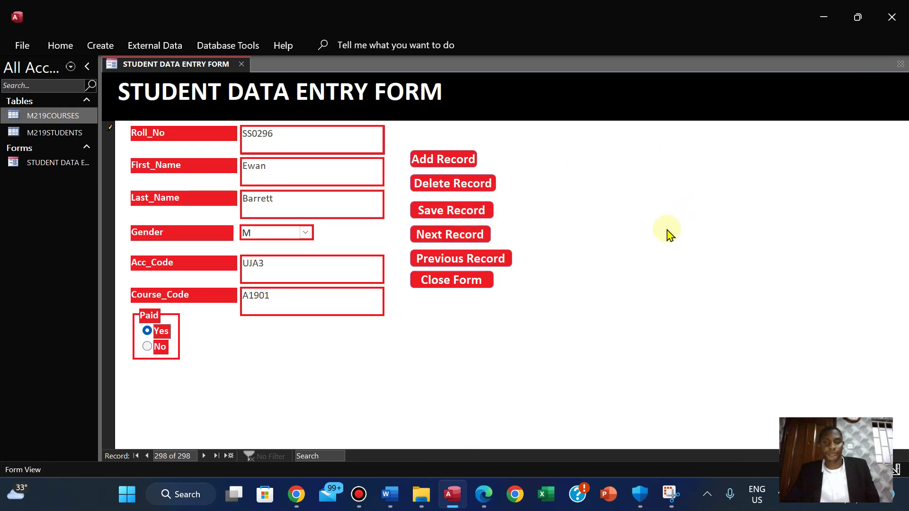
left_click(671, 505)
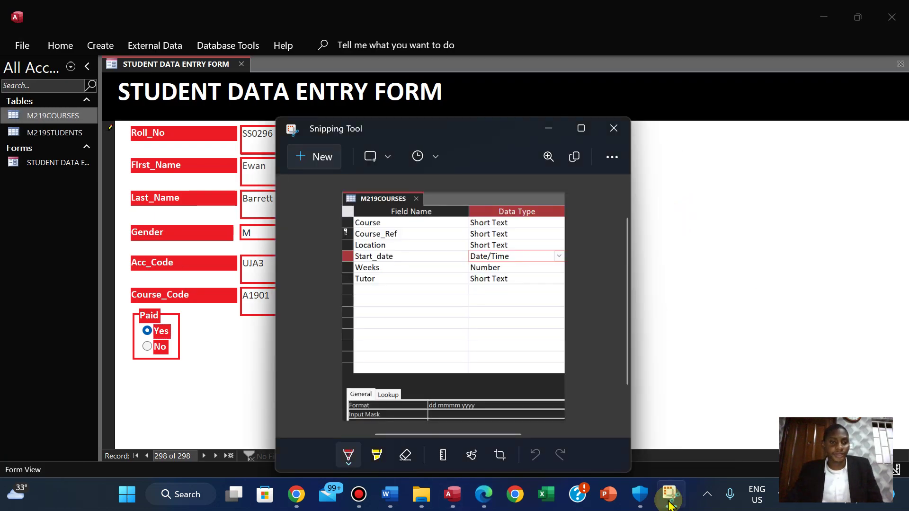
left_click(312, 154)
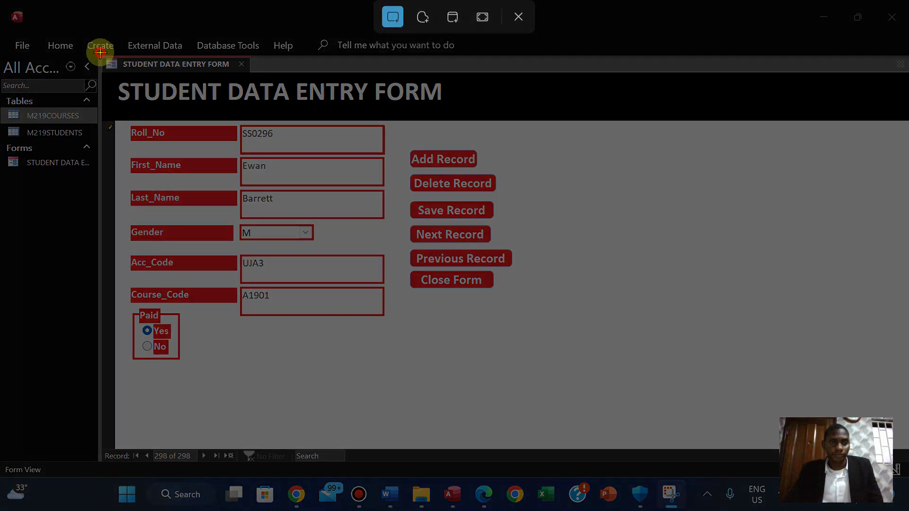
left_click_drag(100, 52, 528, 385)
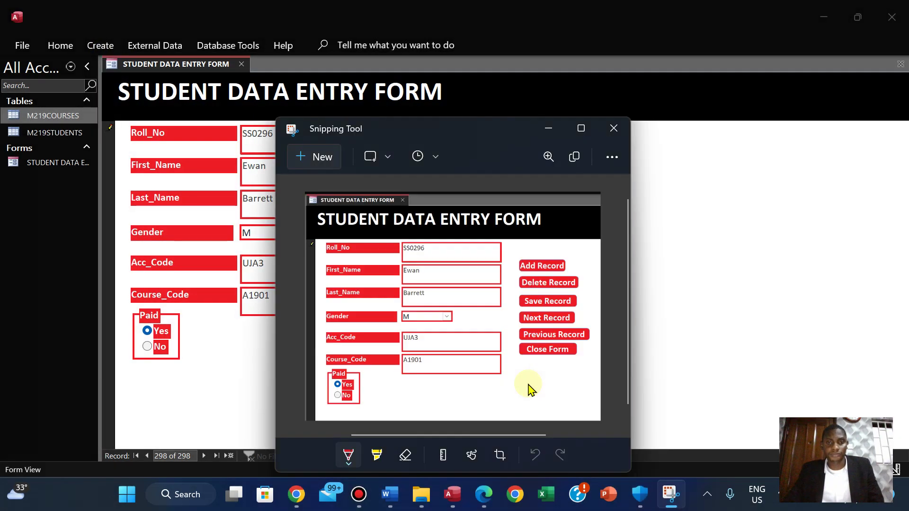
Switch to the M219EVIDENCE2023 document in Word and paste the form screenshot on a new line under Evidence 8.
left_click(486, 503)
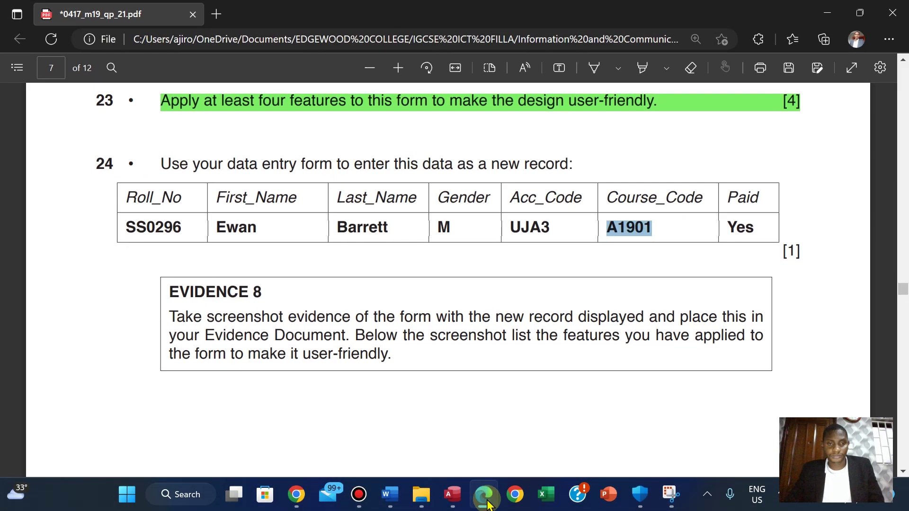
mouse_move(392, 496)
left_click(386, 419)
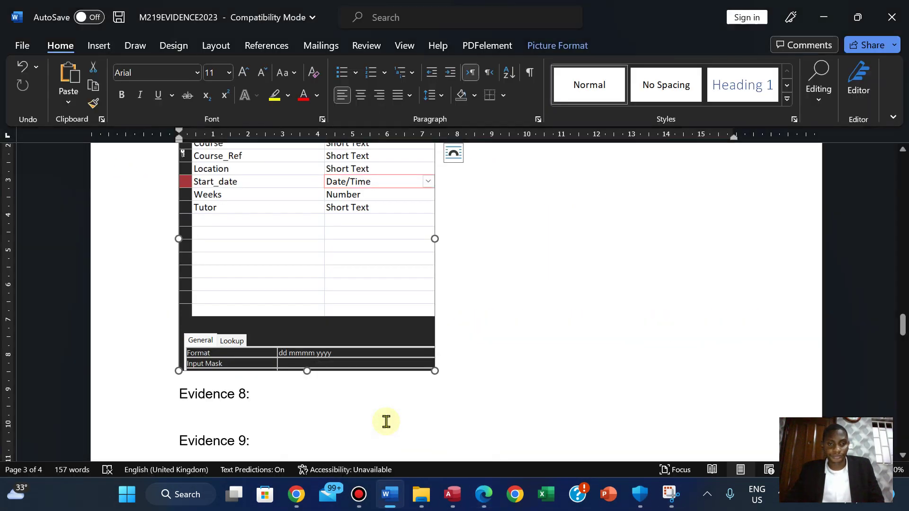
left_click(183, 415)
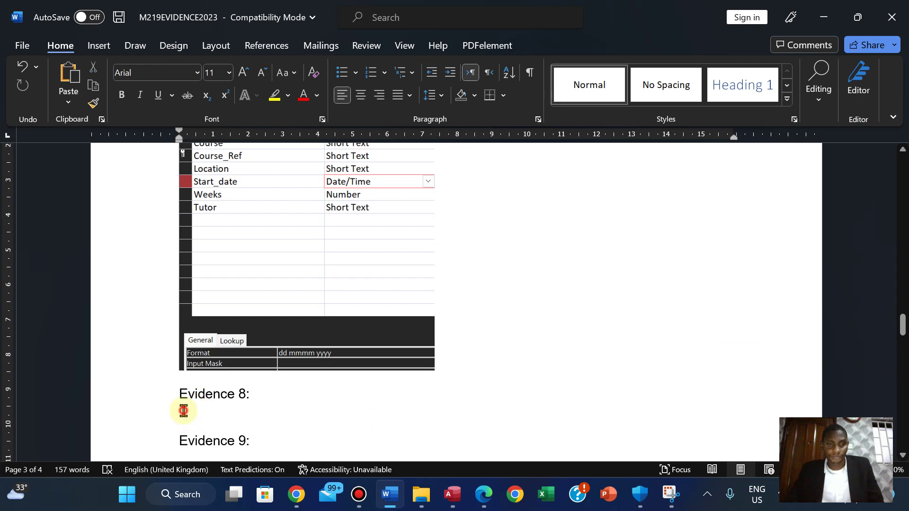
key("Return")
key("ctrl+v")
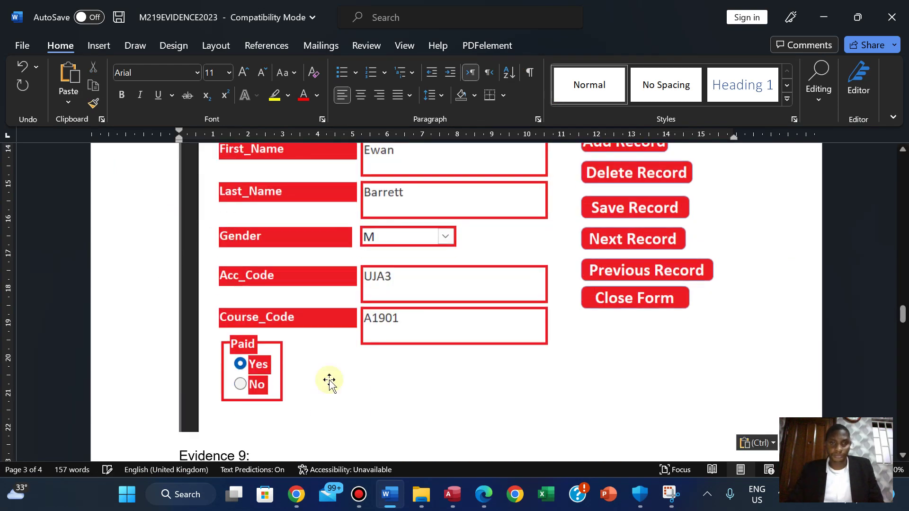
Shrink the pasted form screenshot proportionally to about 11 cm wide.
left_click(647, 361)
left_click_drag(732, 433, 604, 331)
scroll(605, 332, "up", 3)
mouse_move(903, 307)
left_mouse_down()
mouse_move(894, 293)
mouse_move(896, 320)
left_mouse_up()
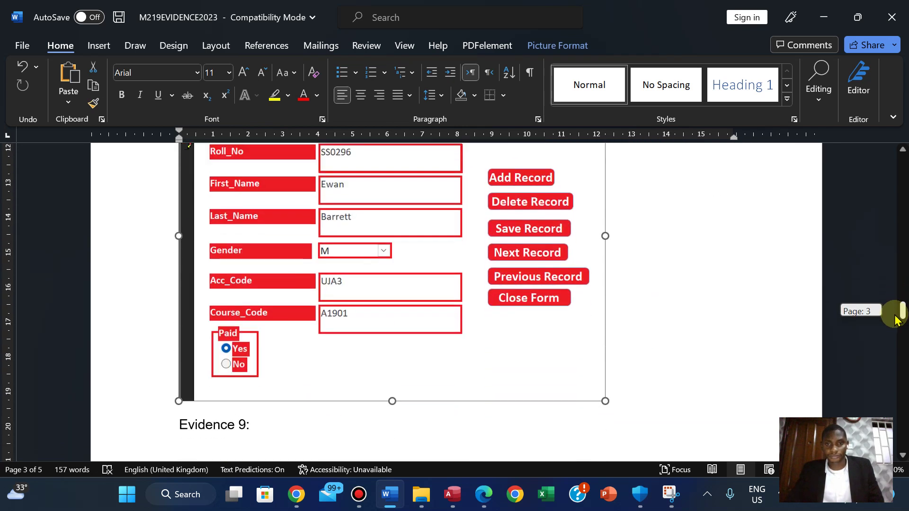
left_click_drag(605, 399, 560, 367)
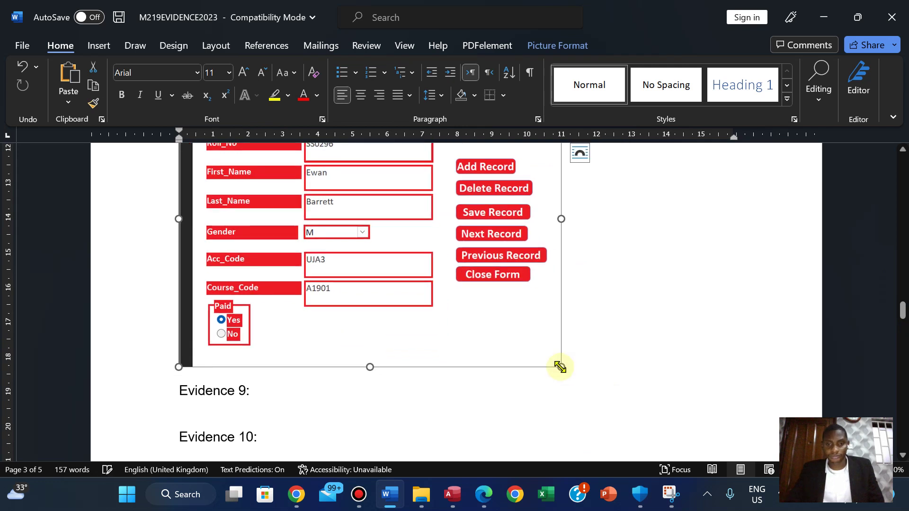
Highlight question 24 and the Evidence 8 instructions in green in the PDF, and read question 25 about importing M219ROOMS.csv.
left_click(483, 497)
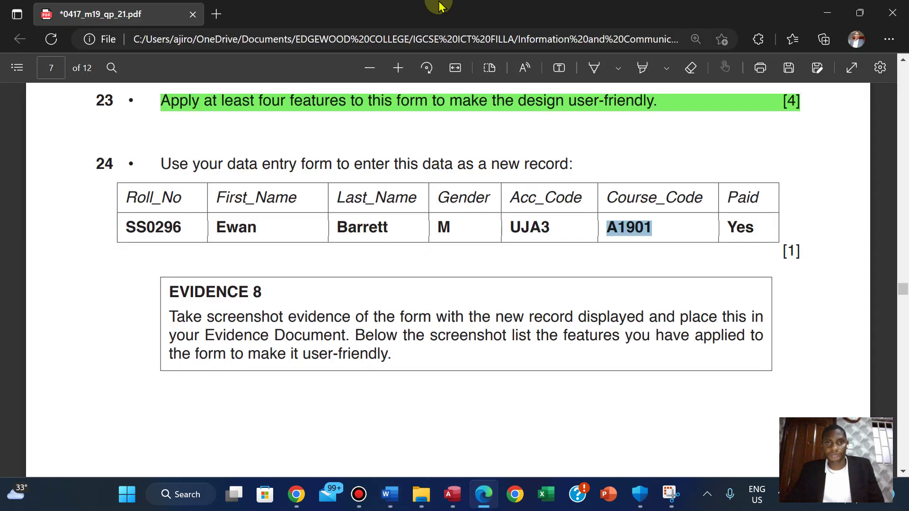
left_click(452, 495)
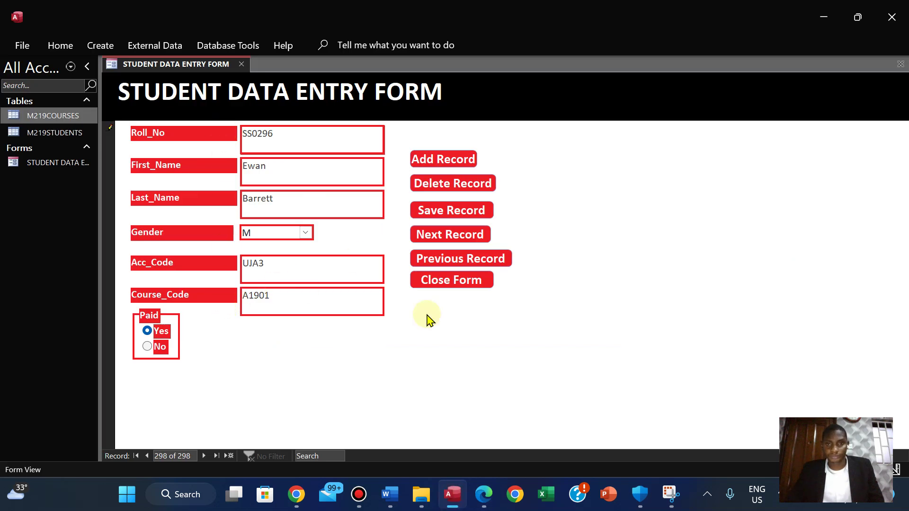
left_click(484, 494)
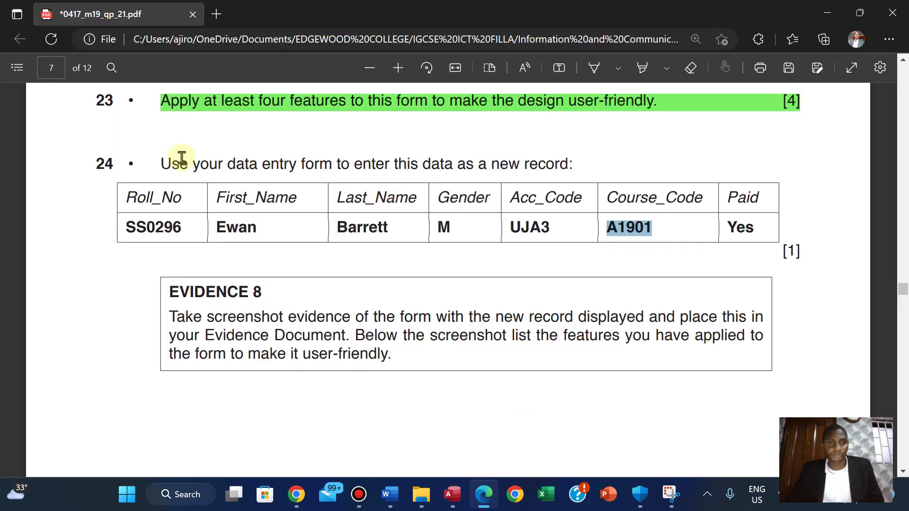
left_click_drag(158, 158, 404, 358)
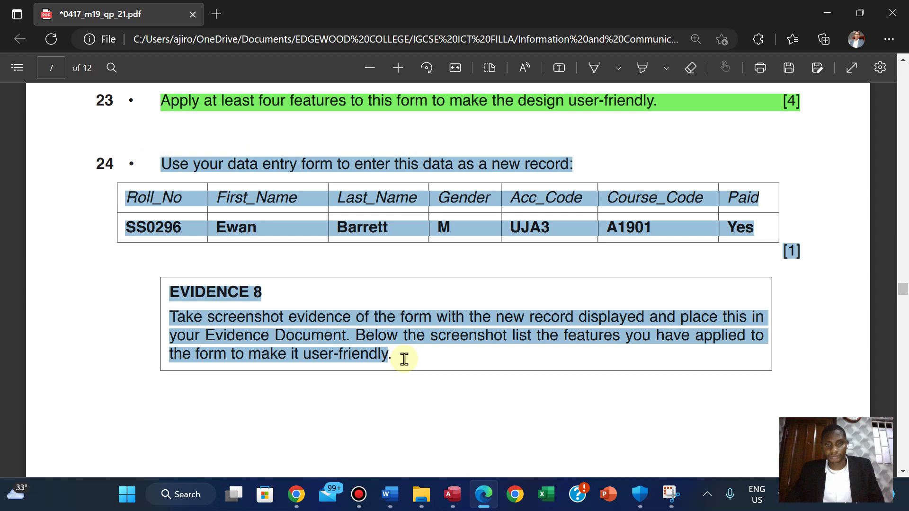
right_click(398, 363)
mouse_move(420, 288)
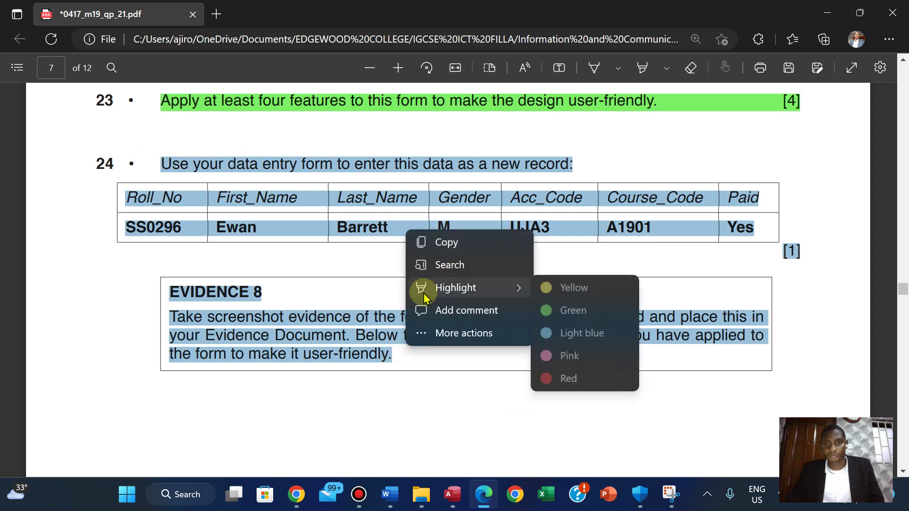
left_click(579, 311)
scroll(579, 308, "down", 5)
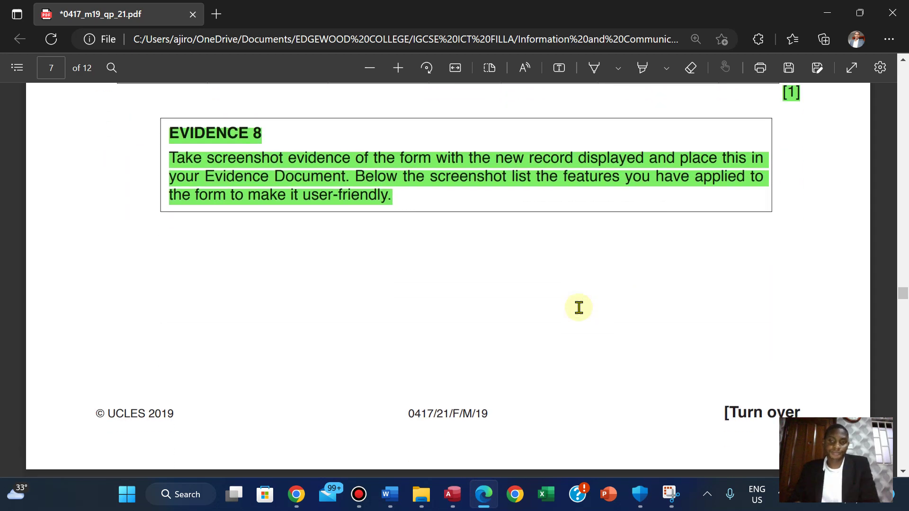
scroll(579, 308, "down", 6)
scroll(579, 308, "down", 1)
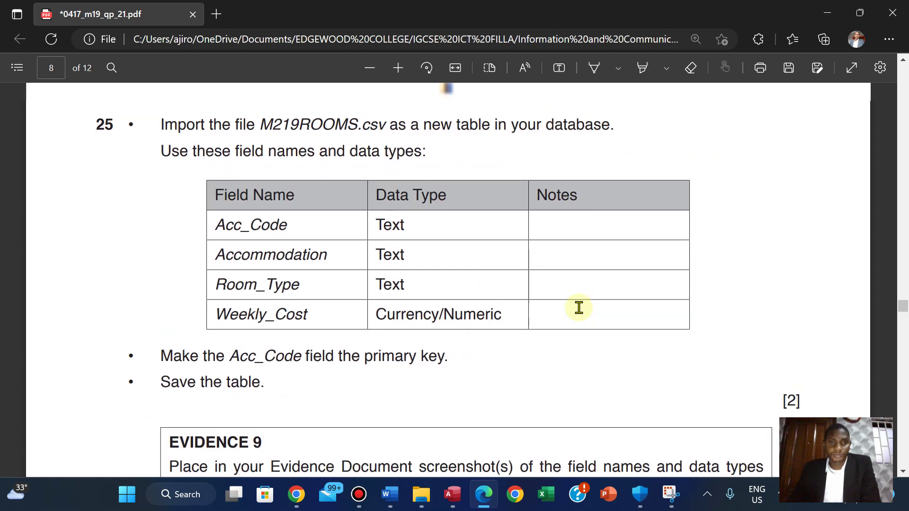
scroll(579, 308, "down", 1)
scroll(578, 307, "up", 2)
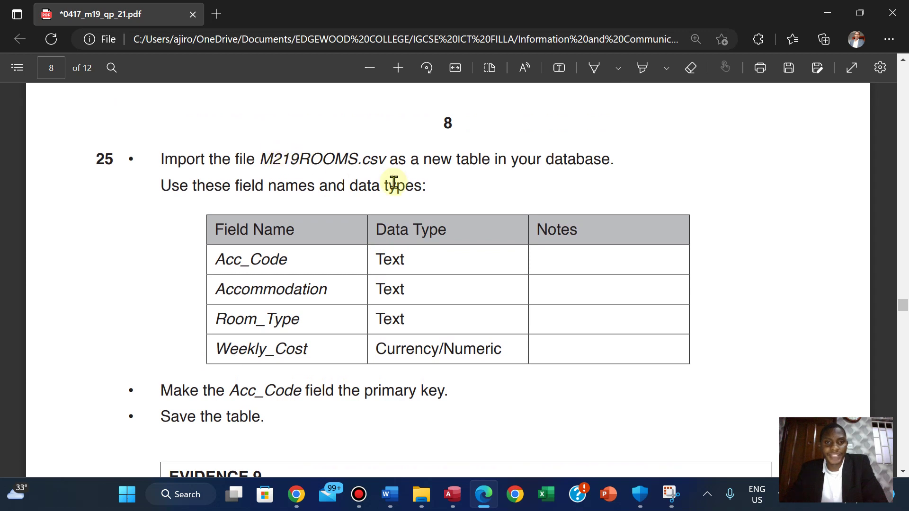
Save the new student record in Access and close the data entry form, saving its design changes.
mouse_move(452, 494)
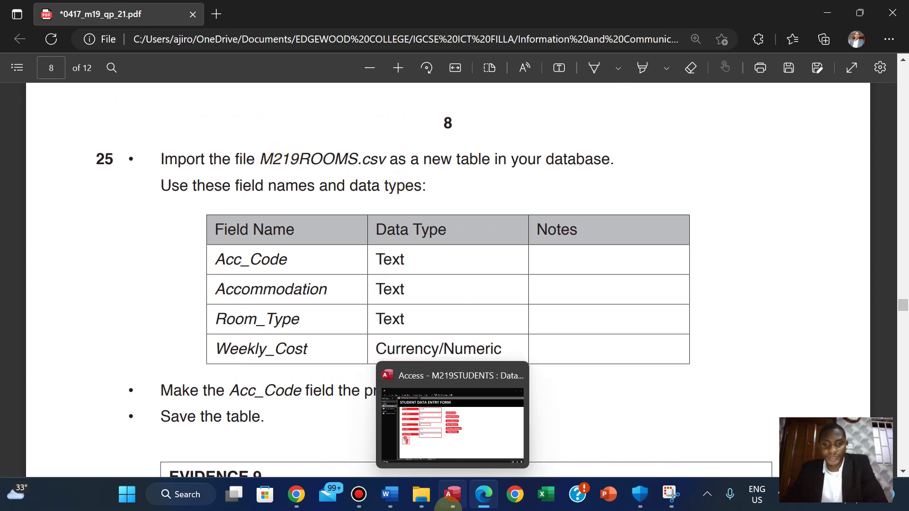
left_click(462, 422)
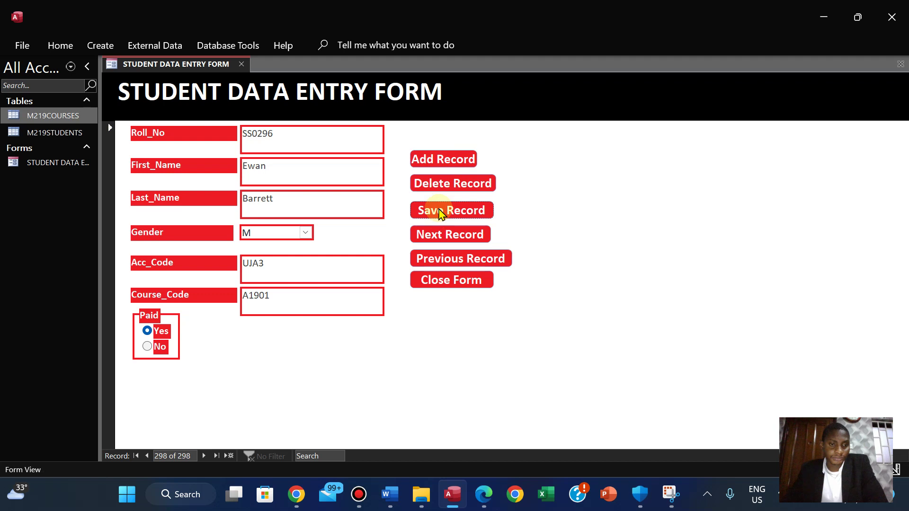
left_click(432, 162)
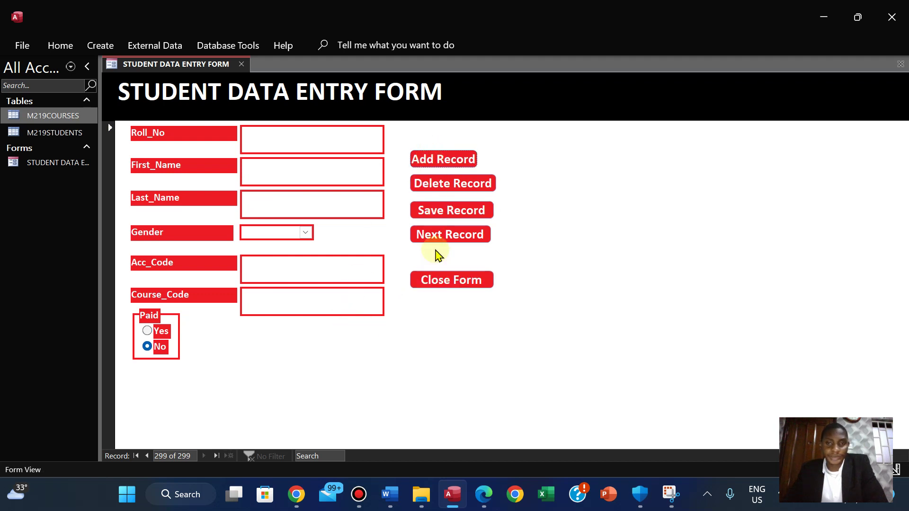
left_click(442, 283)
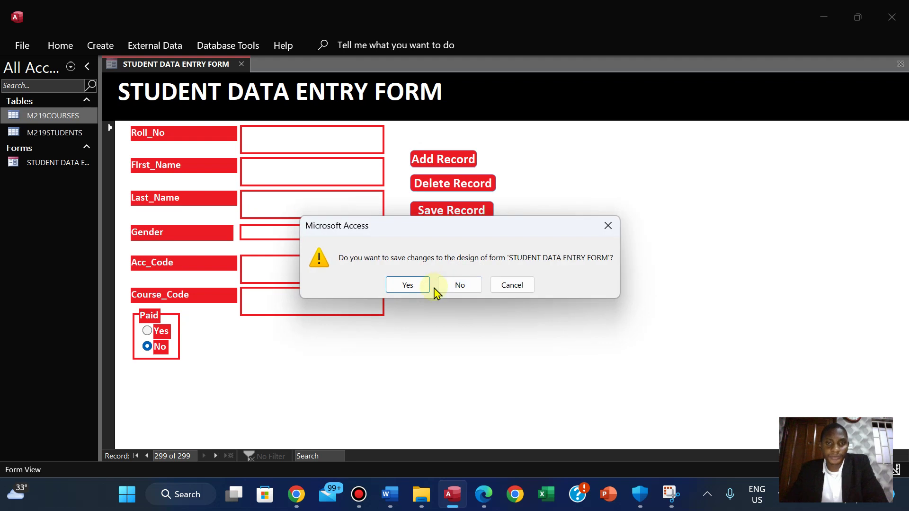
left_click(408, 285)
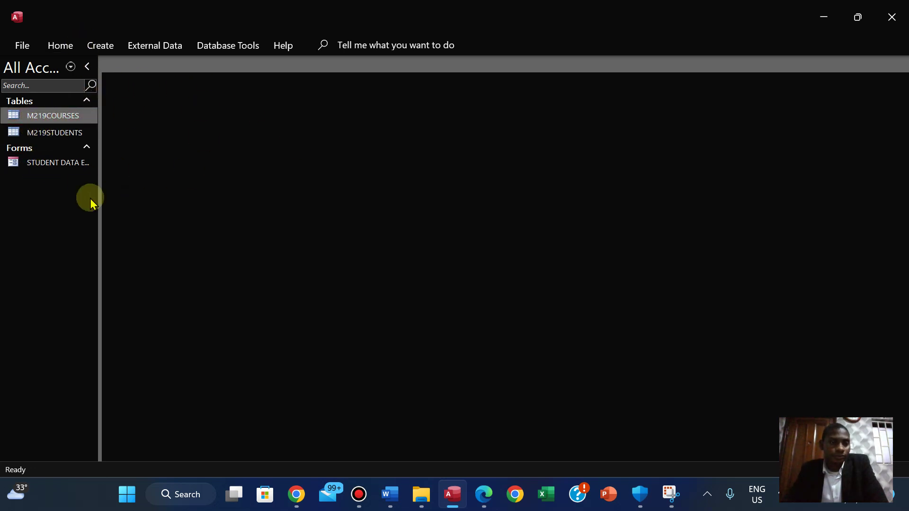
Start a text file import into the database and choose M219ROOMS as the source file, checking the file name against question 25.
left_click(151, 47)
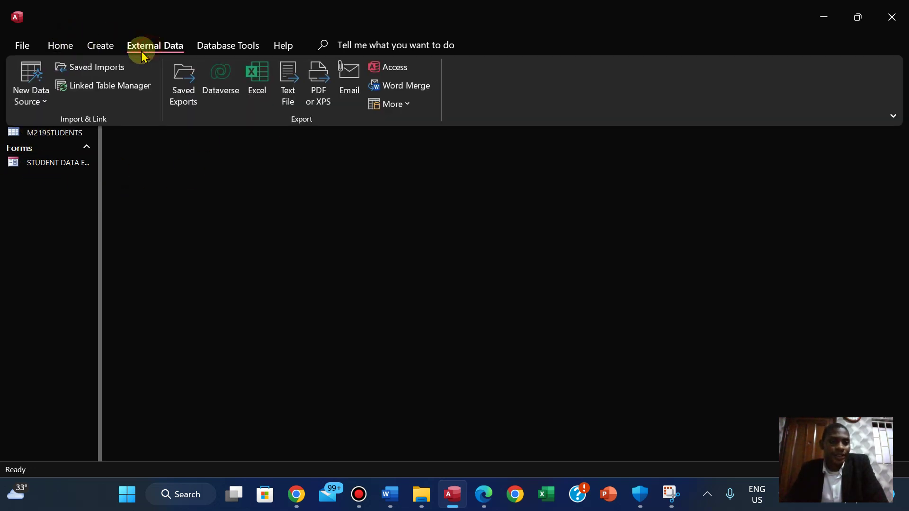
left_click(46, 103)
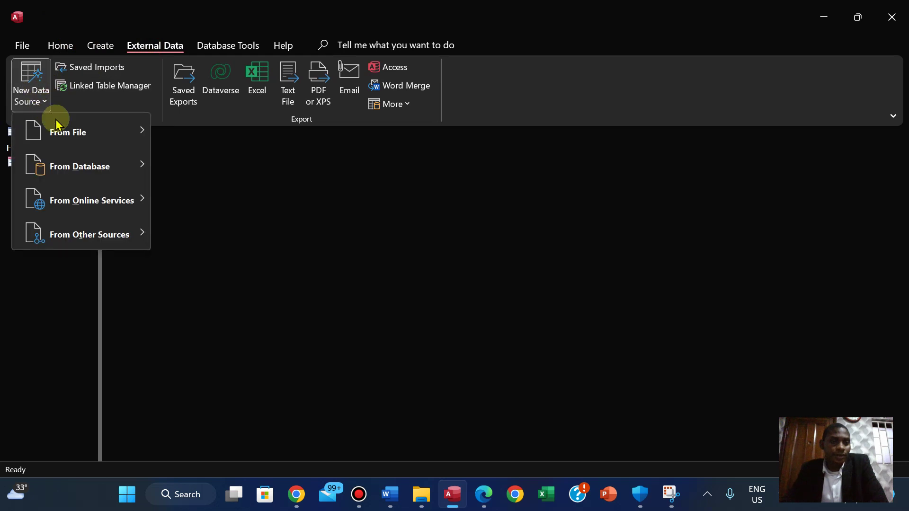
mouse_move(72, 132)
left_click(221, 234)
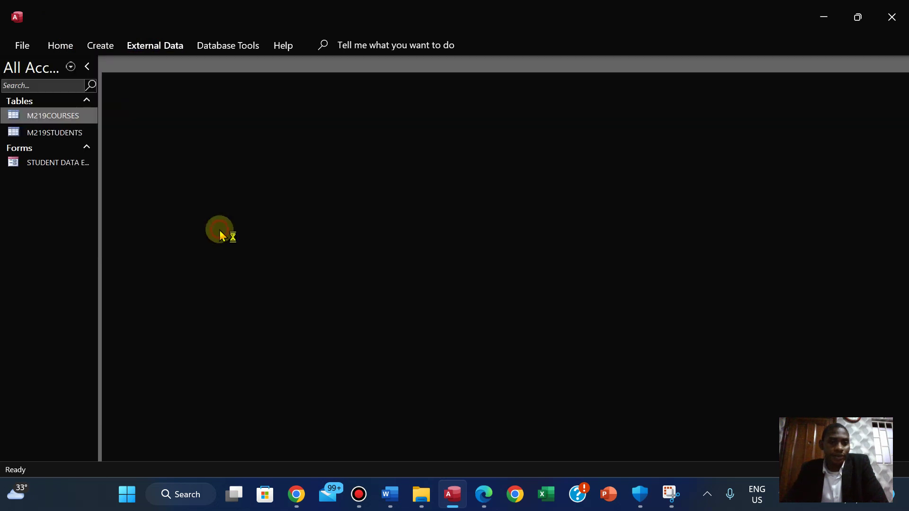
left_click(672, 143)
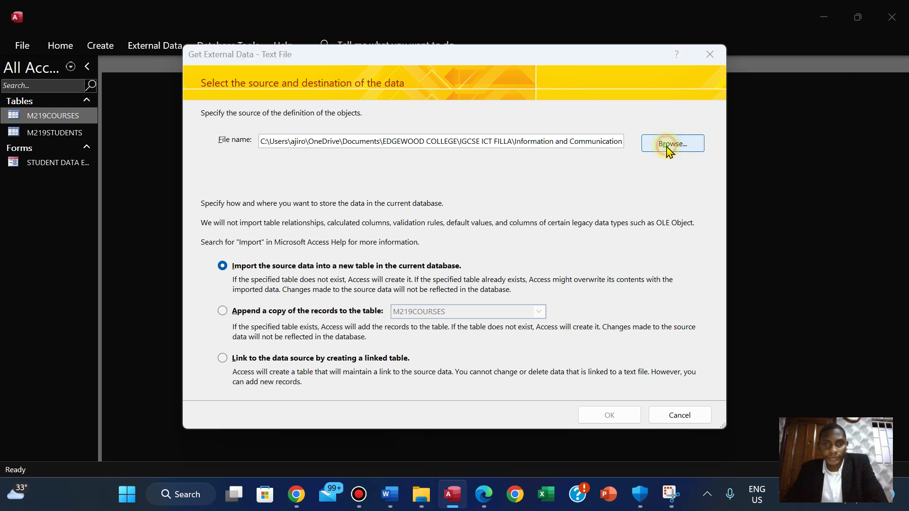
left_click(480, 507)
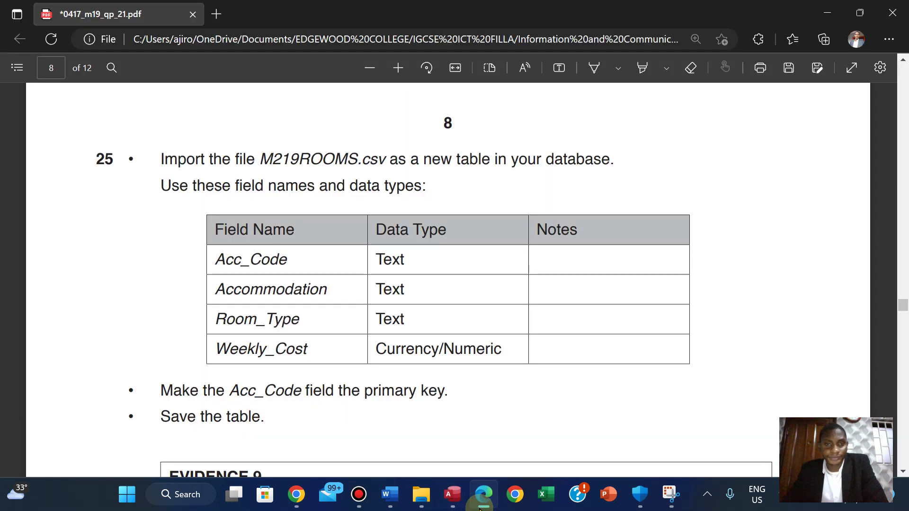
left_click(480, 507)
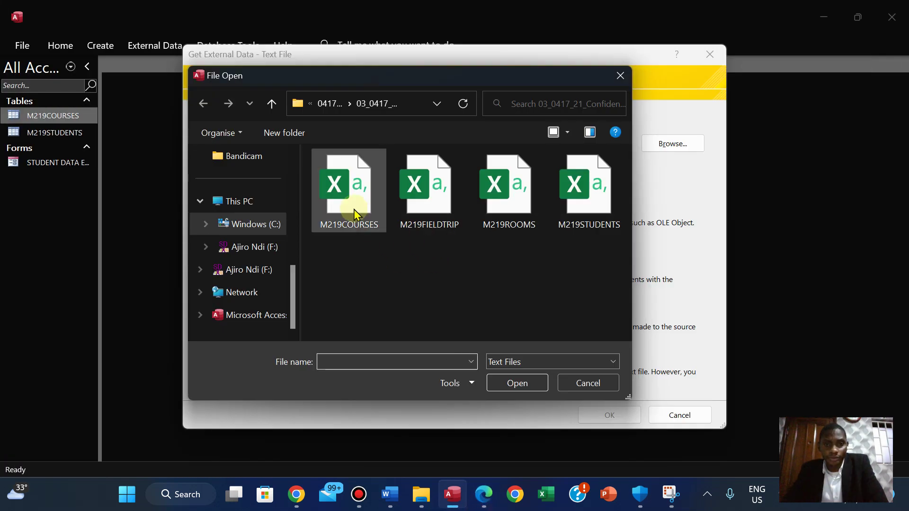
left_click(514, 194)
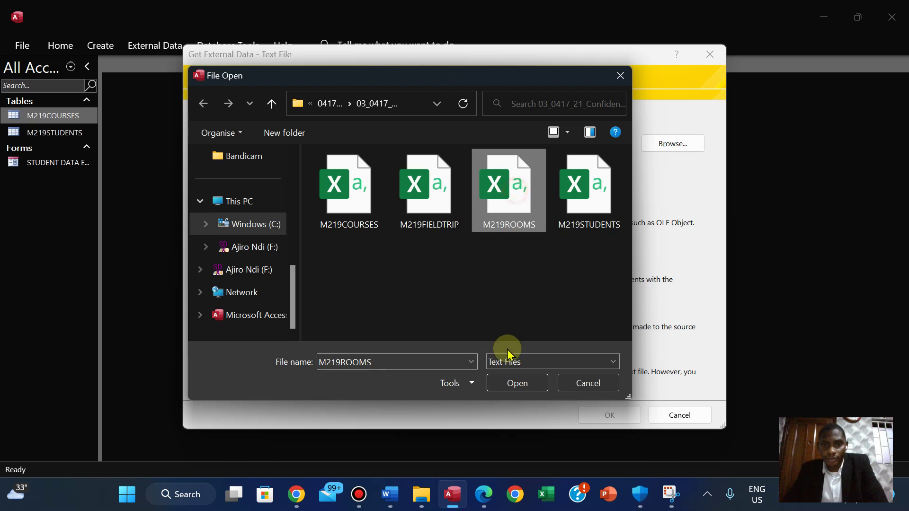
left_click(505, 384)
Load the chosen M219ROOMS file into the import wizard as comma-delimited text, with the first row used as field names.
left_click(482, 495)
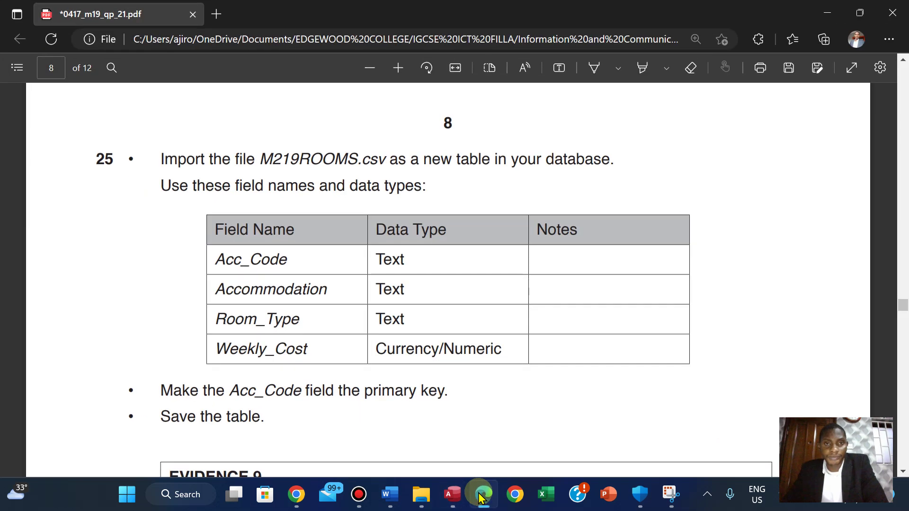
left_click(482, 495)
left_click(607, 413)
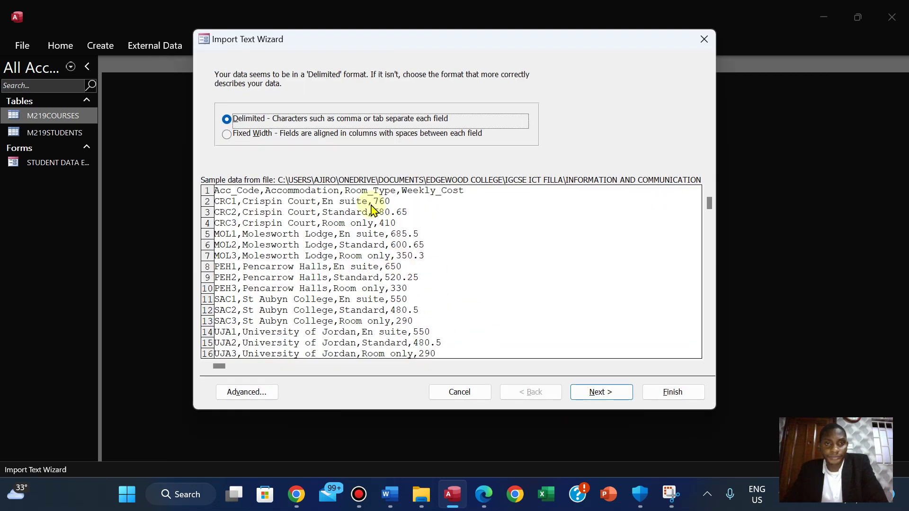
left_click(579, 393)
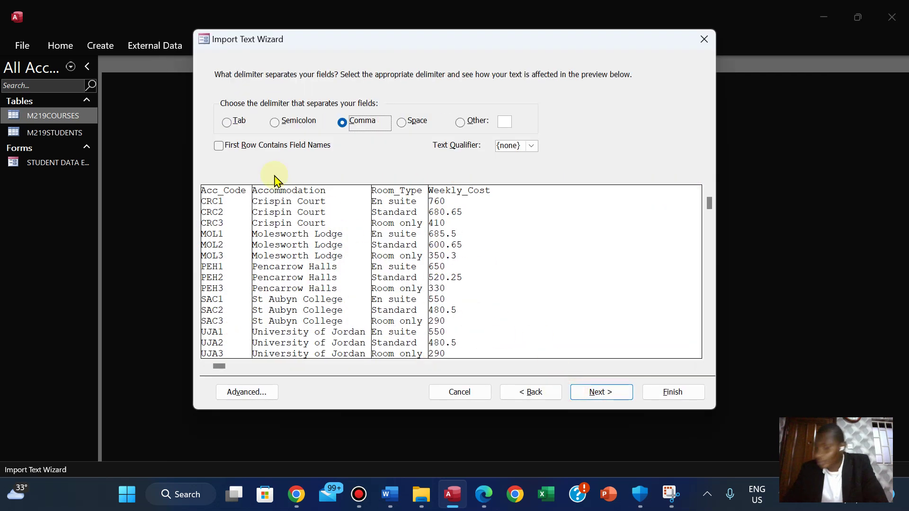
left_click(218, 145)
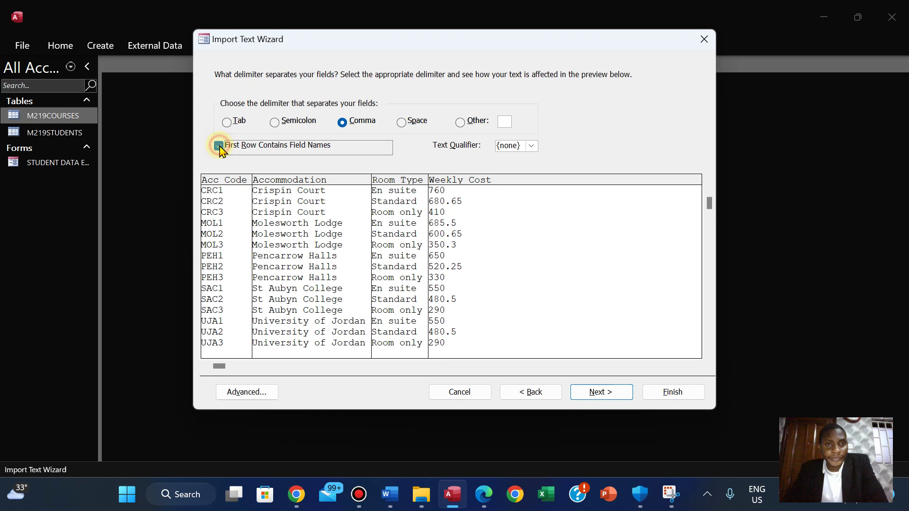
left_click(597, 394)
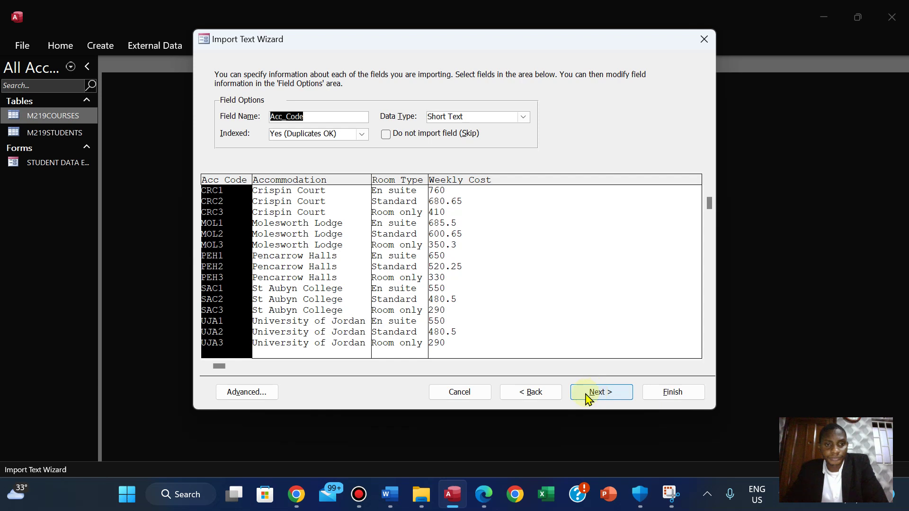
Open the advanced import specification for M219ROOMS and compare its field names and data types with the table in question 25.
left_click(247, 399)
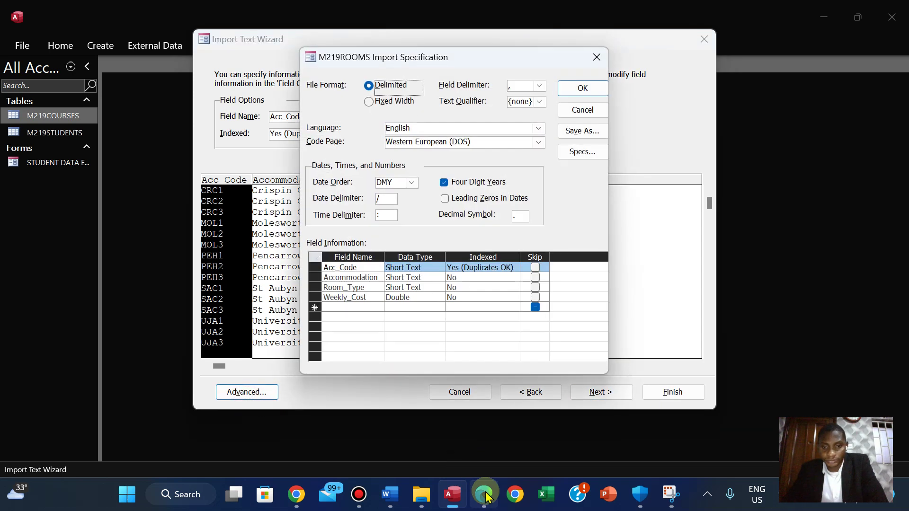
left_click(485, 495)
left_click(484, 495)
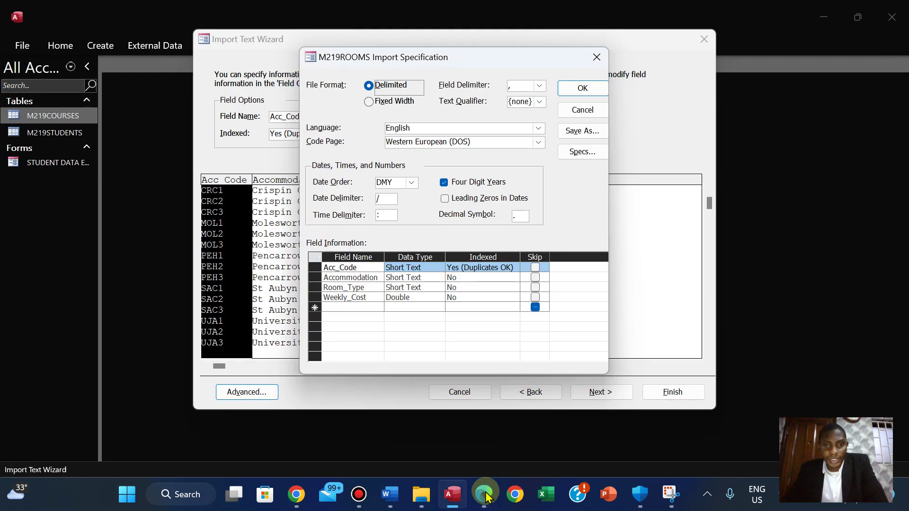
left_click(485, 496)
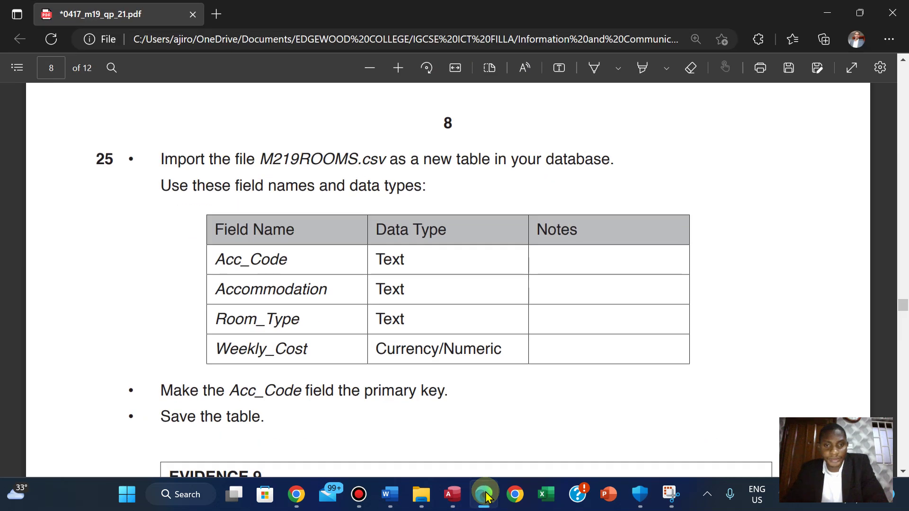
left_click(486, 497)
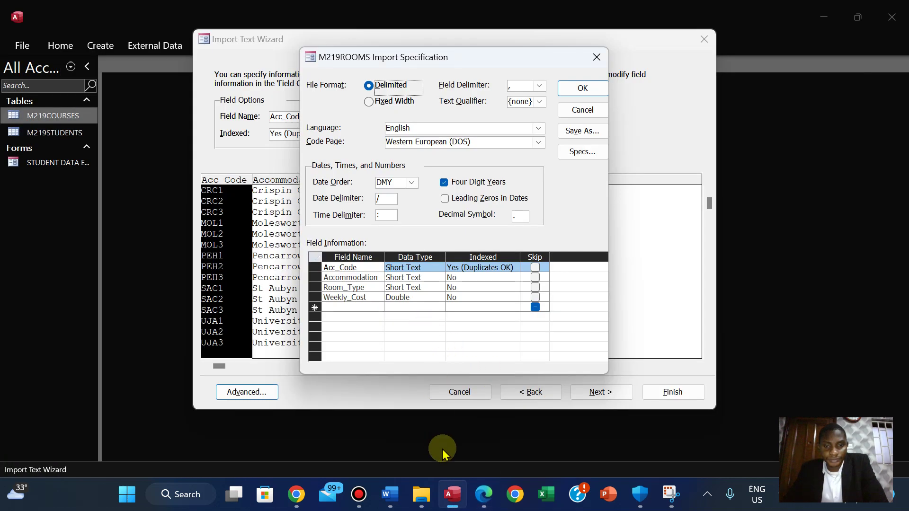
left_click(484, 495)
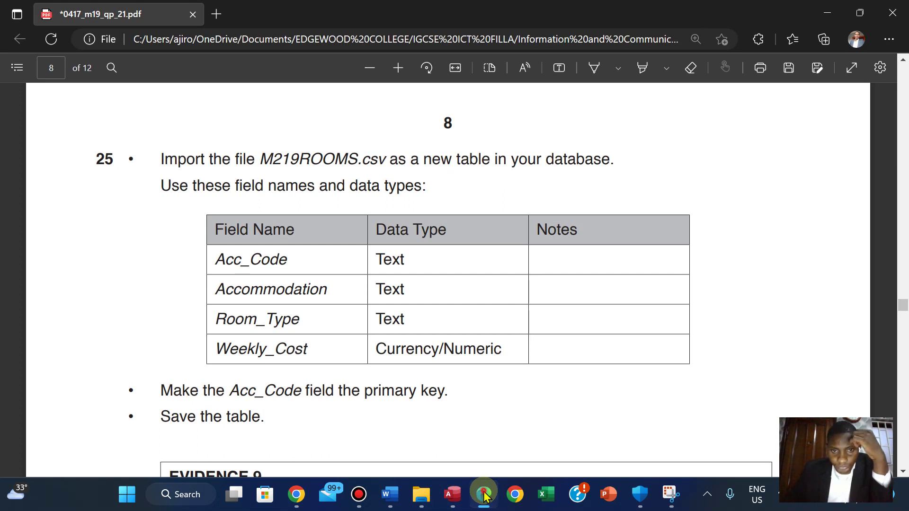
Set the Weekly_Cost field's data type to Currency in the M219ROOMS import specification, checking it against the exam paper, and accept the specification.
left_click(484, 496)
left_click(430, 299)
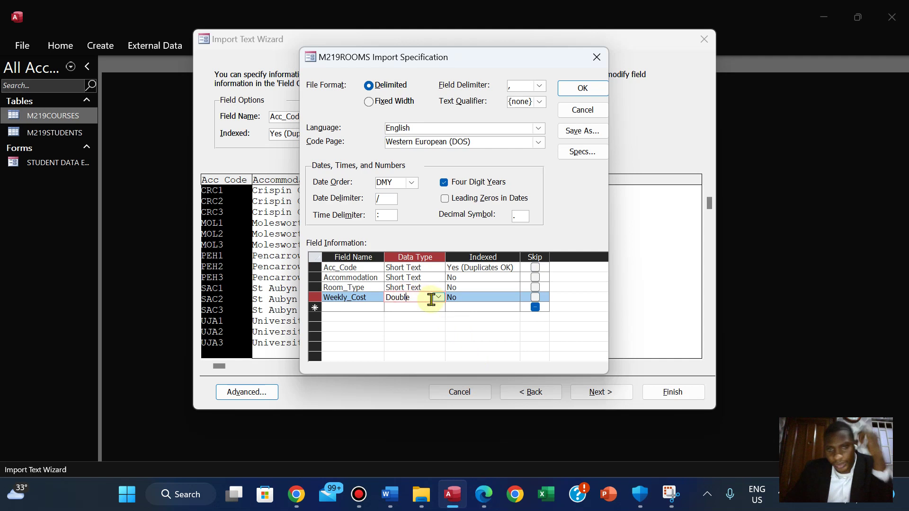
left_click(438, 298)
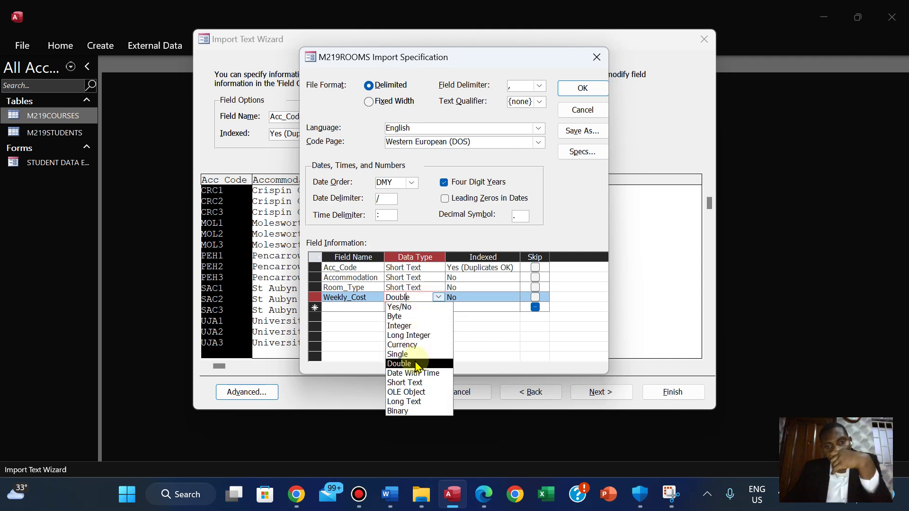
left_click(412, 345)
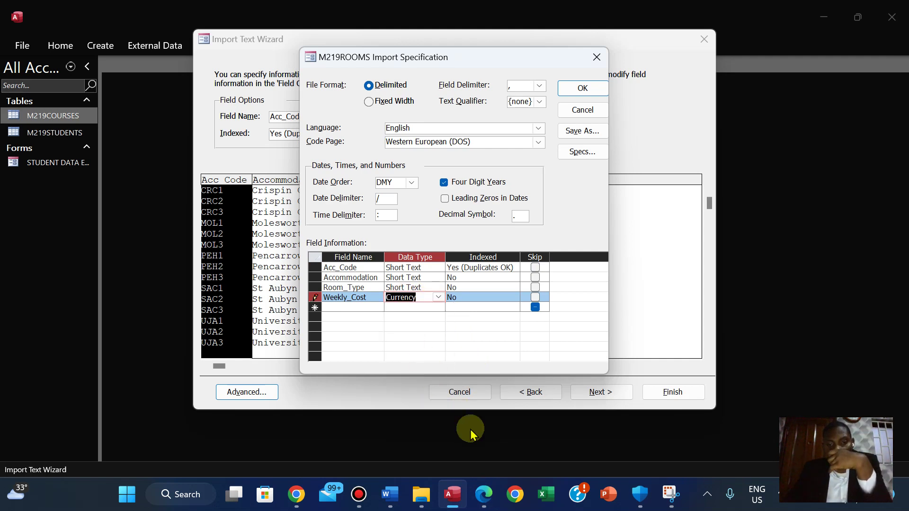
left_click(484, 493)
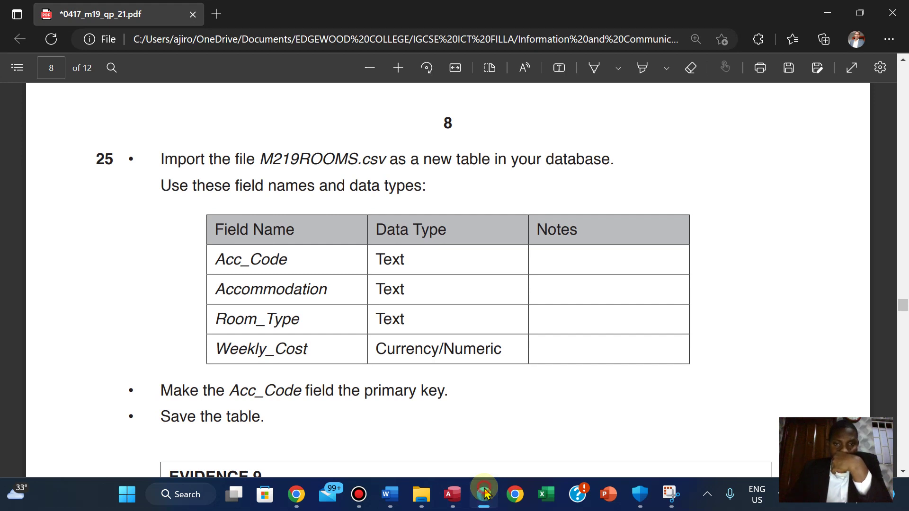
left_click(484, 494)
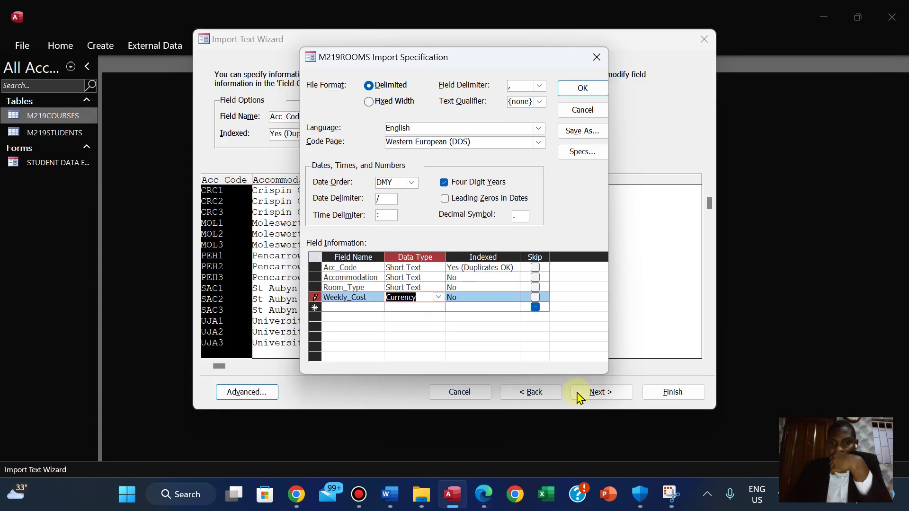
left_click(579, 86)
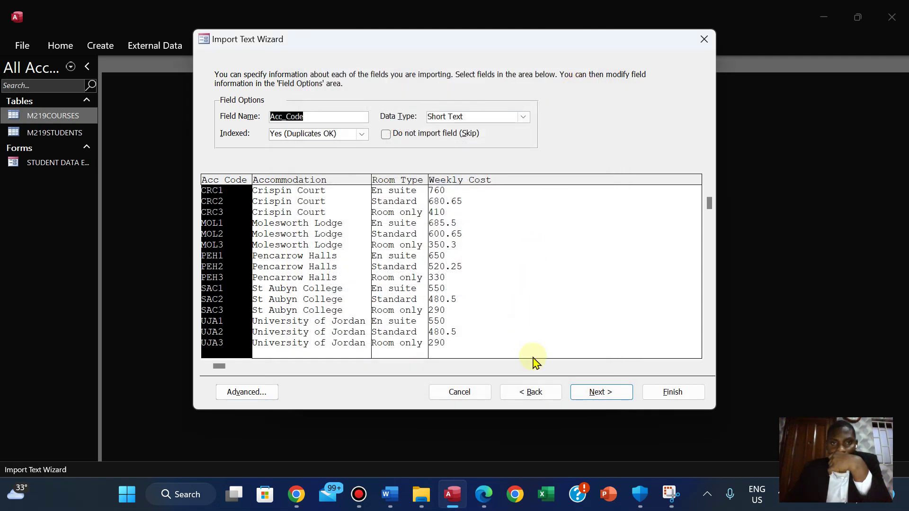
Choose Acc_Code as the new table's own primary key in the import wizard, checking the requirement in the exam paper.
left_click(587, 396)
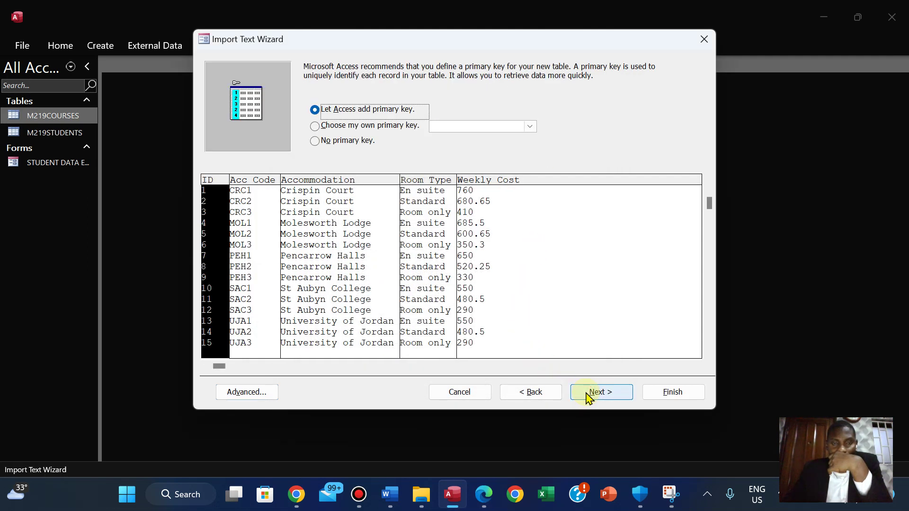
left_click(315, 126)
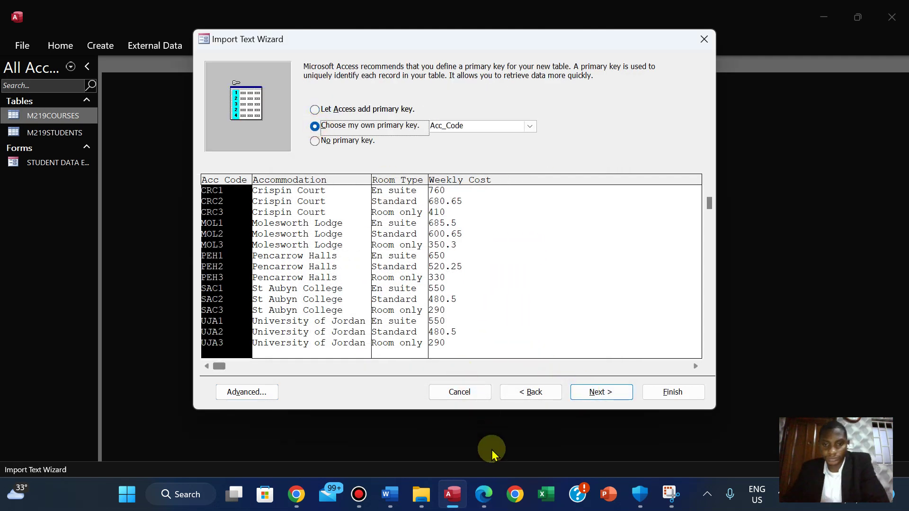
left_click(481, 502)
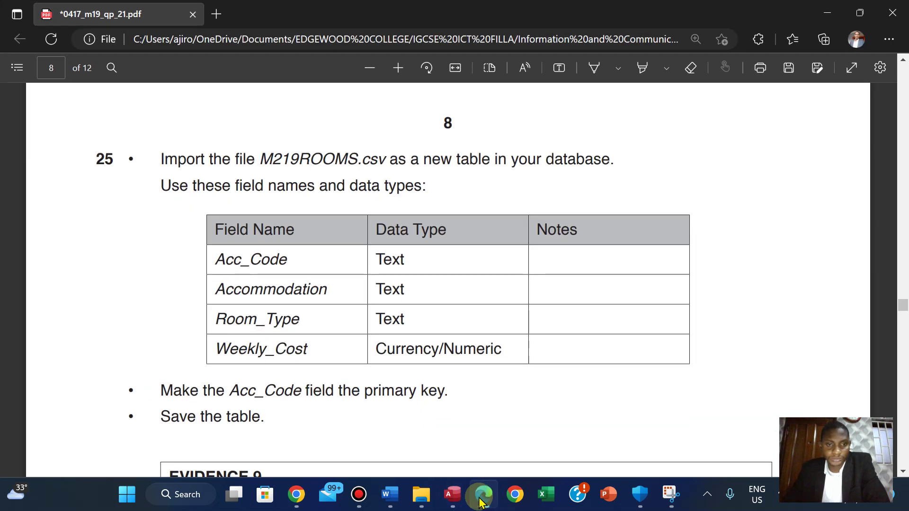
left_click(452, 495)
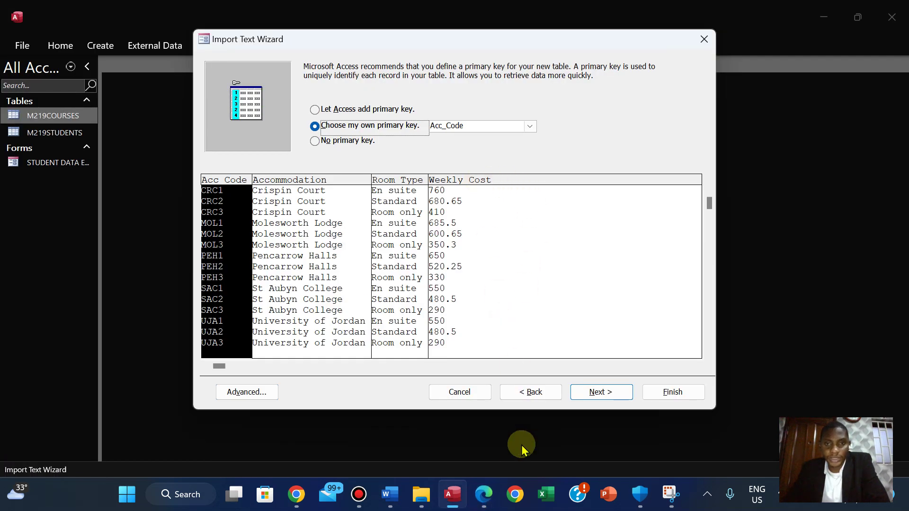
left_click(487, 498)
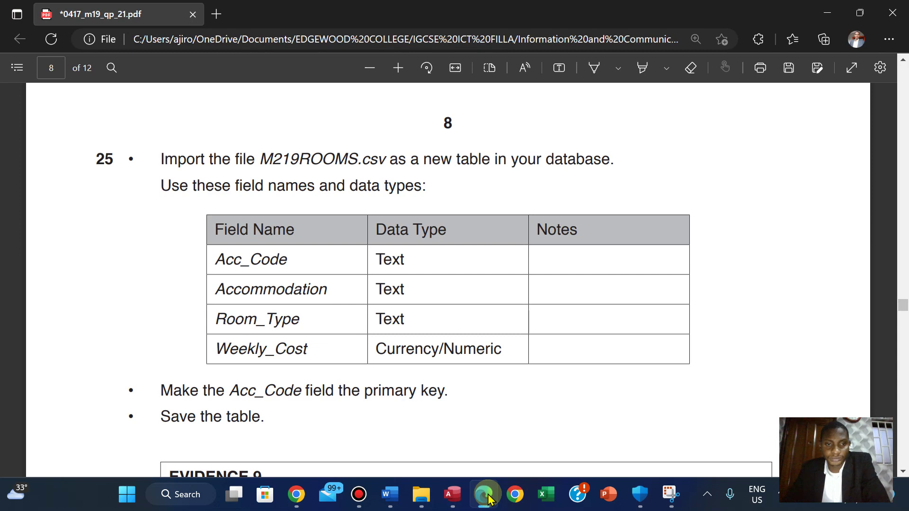
left_click(487, 498)
Finish importing the data into a table named M219ROOMS without saving the import steps.
left_click(589, 396)
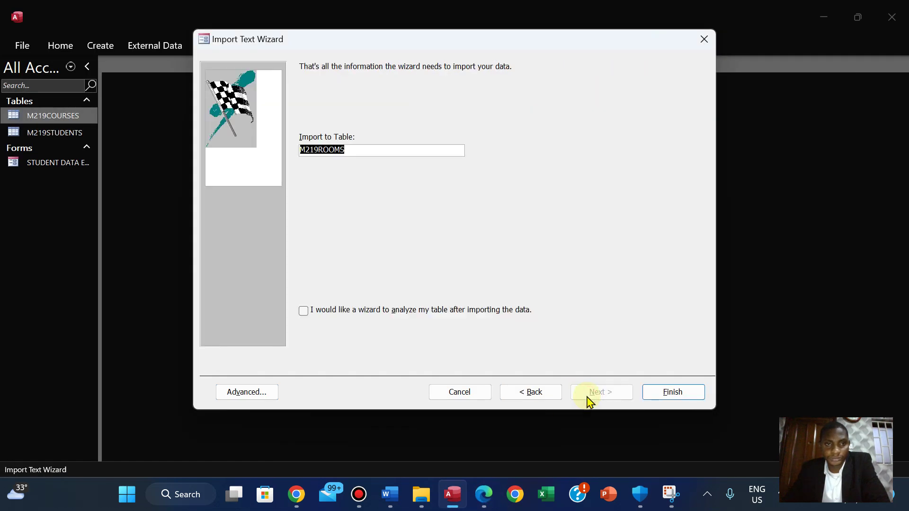
left_click(675, 392)
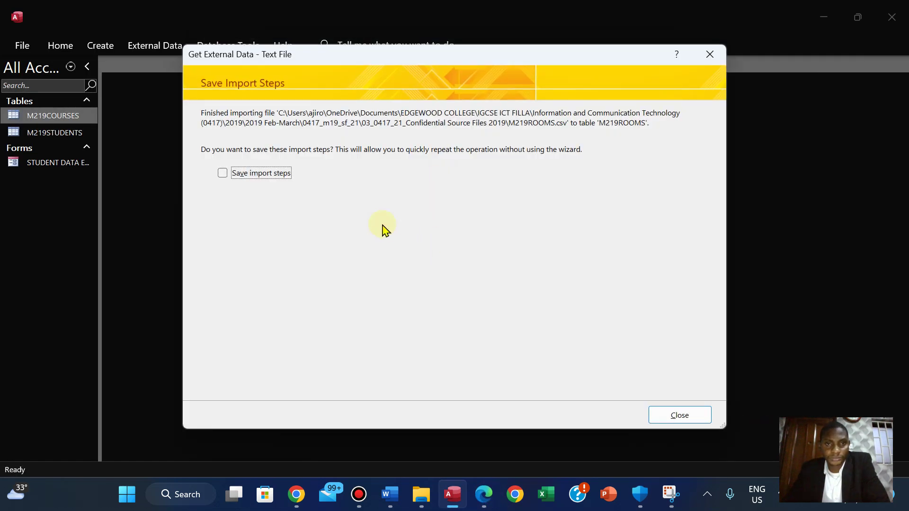
left_click(677, 415)
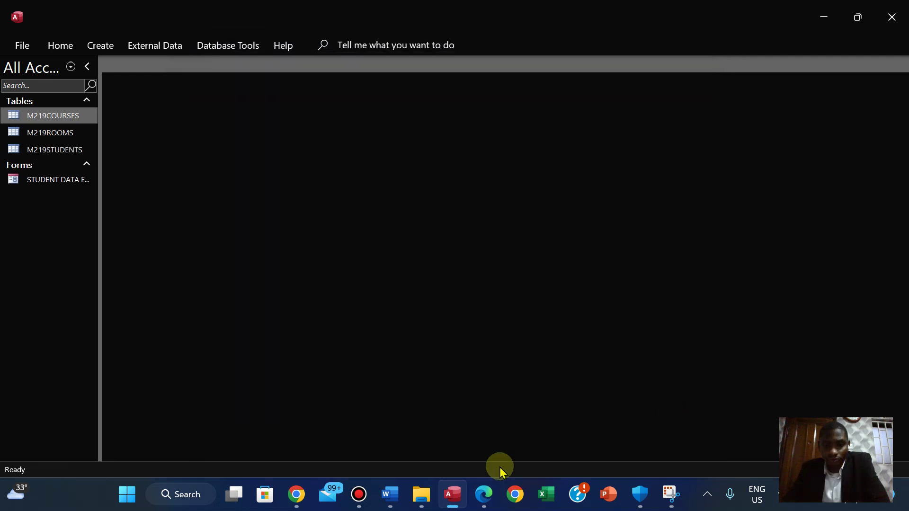
Switch to the exam paper PDF in Edge, highlight all of question 25 in green and read the Evidence 9 instructions.
left_click(484, 494)
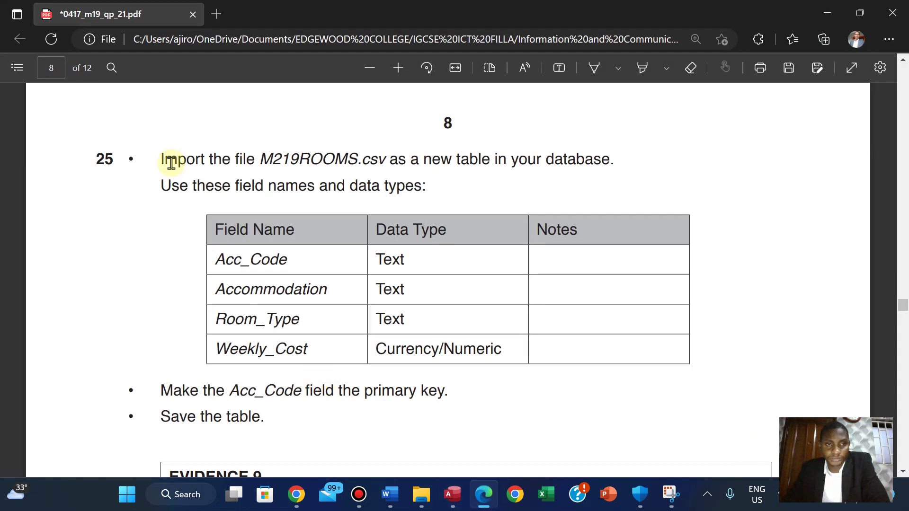
left_click_drag(161, 158, 805, 419)
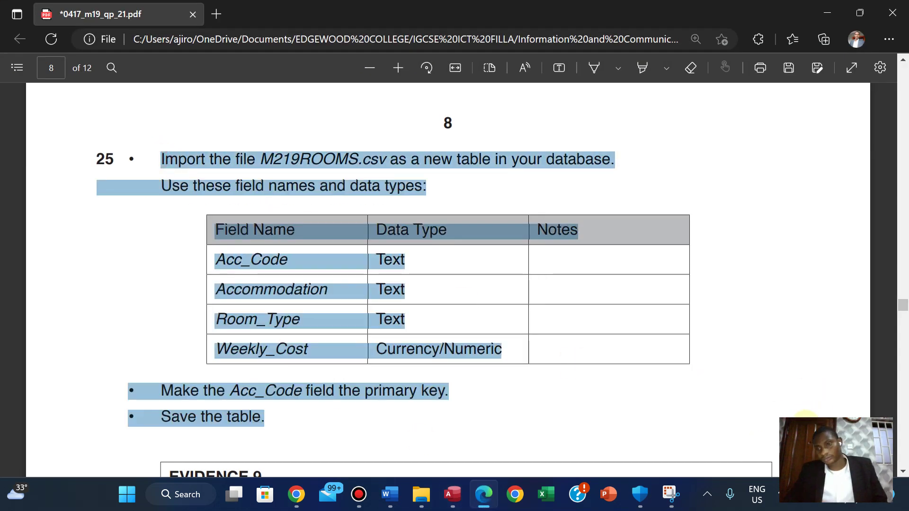
mouse_move(822, 355)
left_click(725, 375)
scroll(726, 377, "down", 6)
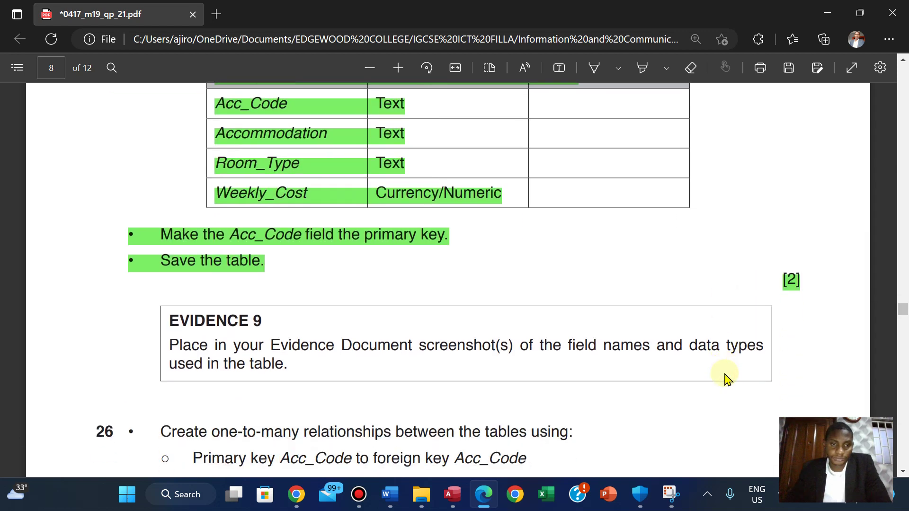
scroll(727, 377, "up", 1)
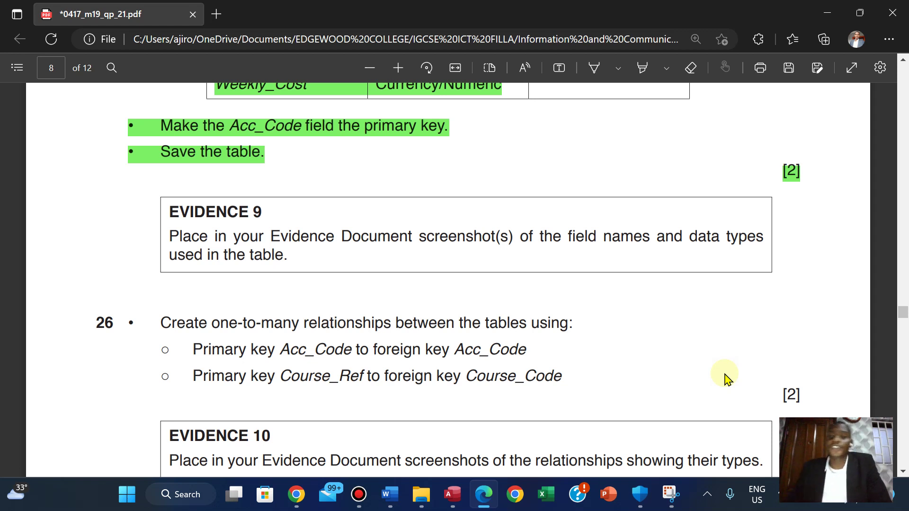
scroll(725, 377, "up", 3)
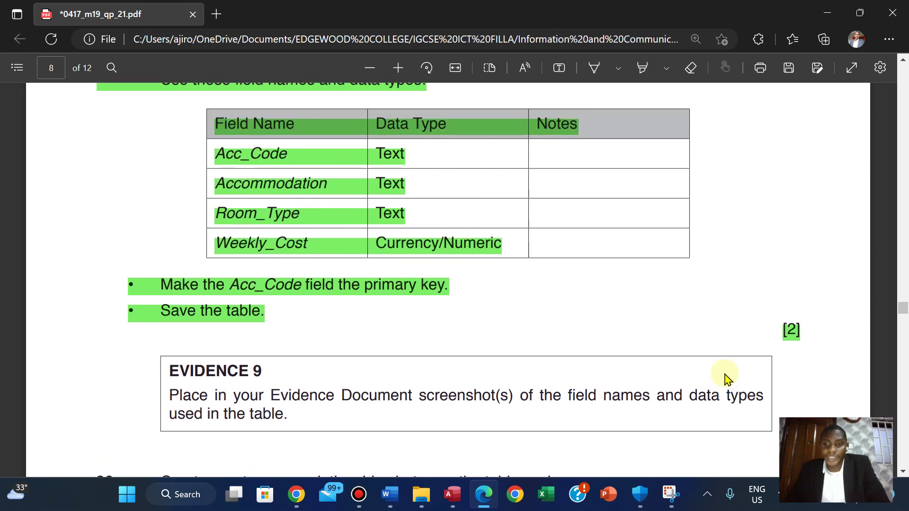
Switch to Access, open the M219ROOMS table and fit the Acc_Code, Accommodation, Room_Type and Weekly_Cost column widths to their contents.
left_click(458, 491)
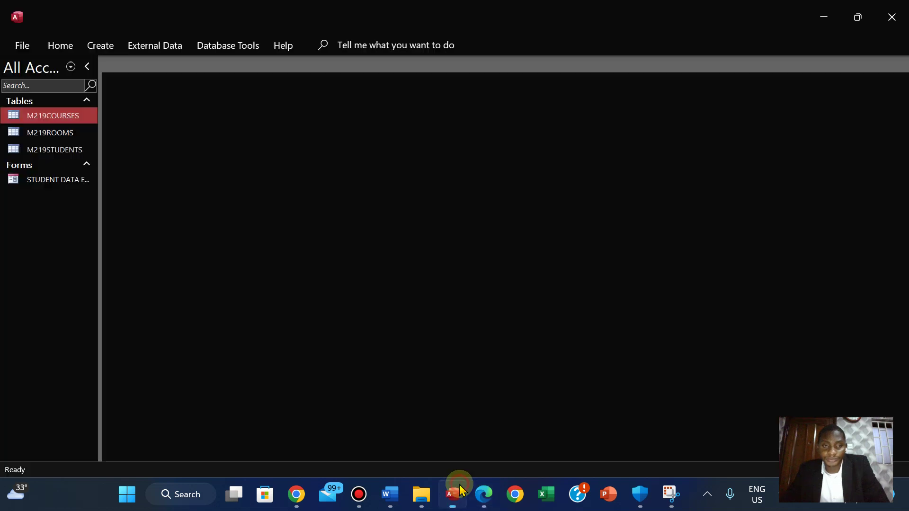
left_click(50, 131)
double_click(49, 133)
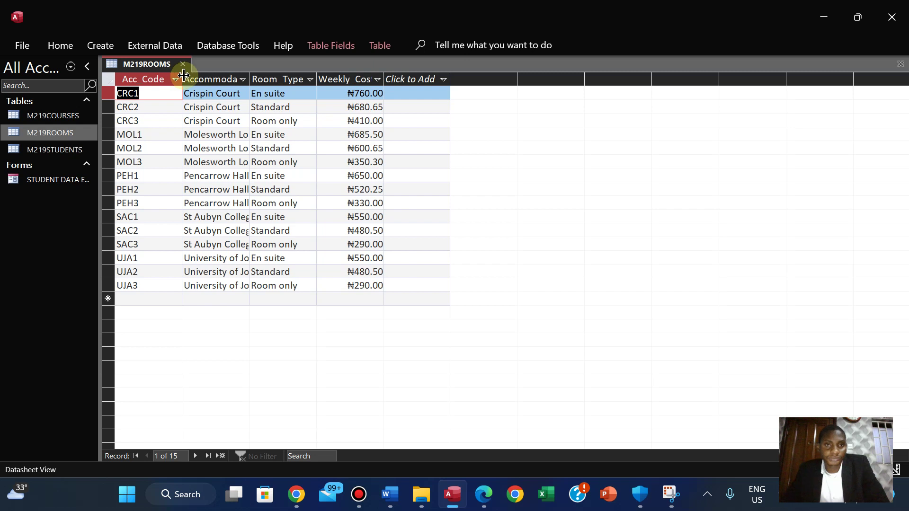
double_click(183, 74)
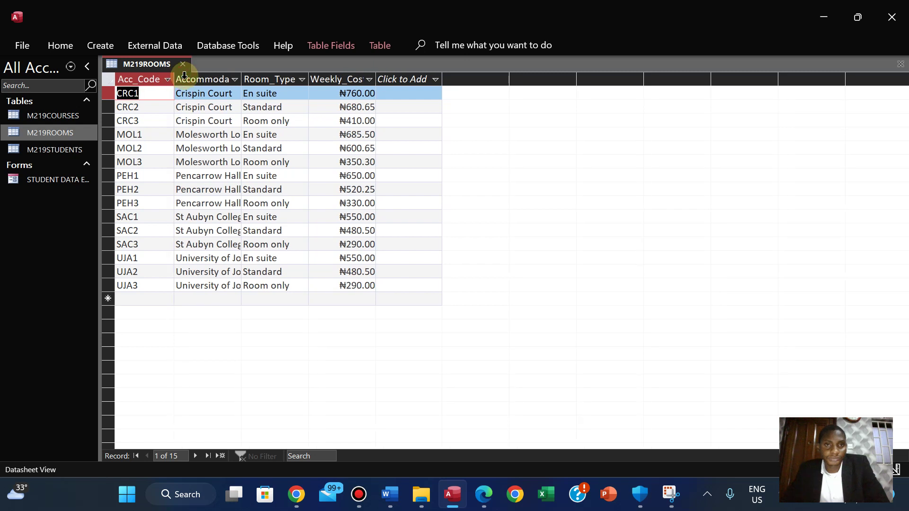
double_click(242, 78)
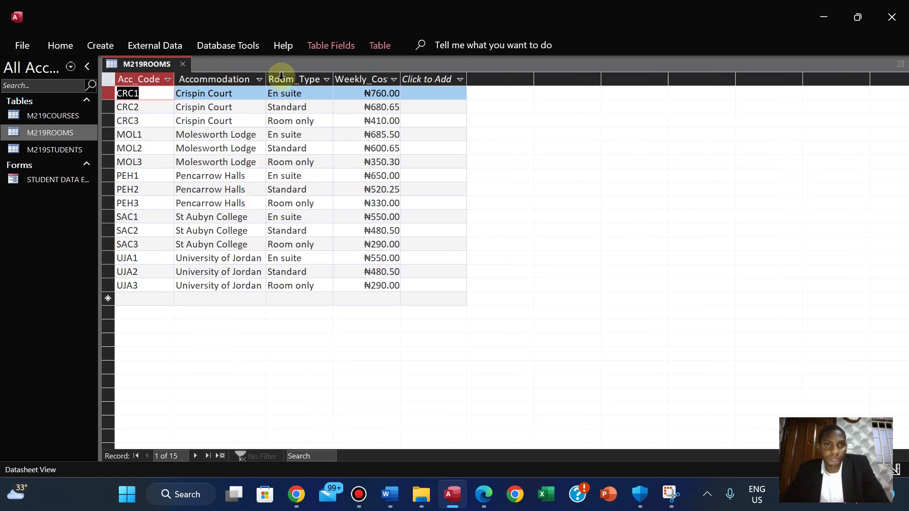
double_click(333, 72)
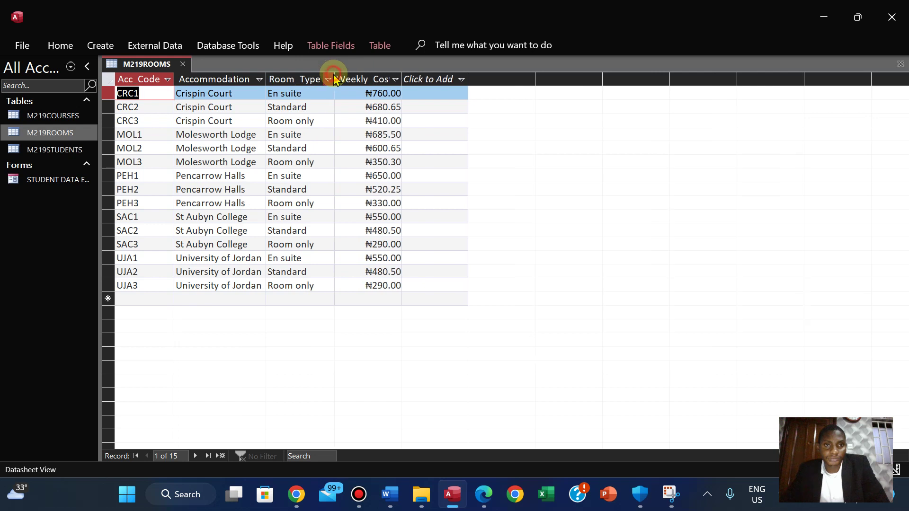
double_click(402, 74)
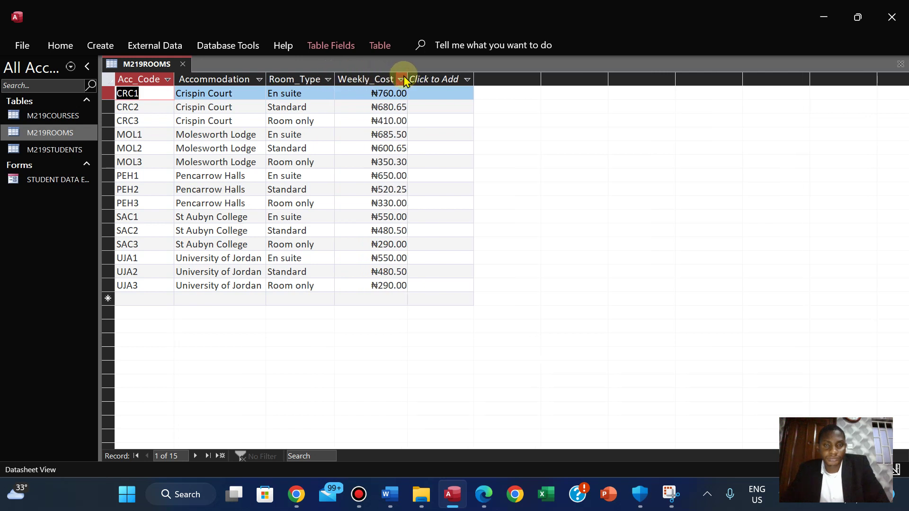
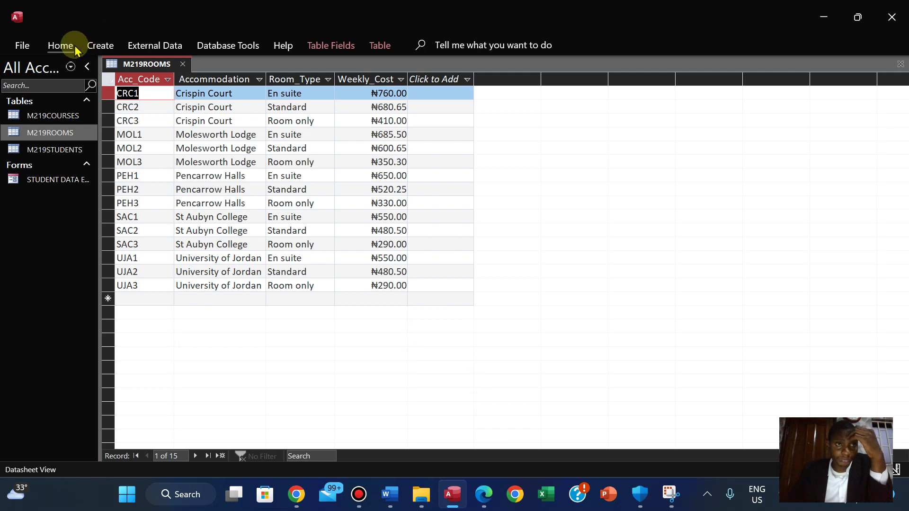
Open M219ROOMS in Design View and set the Weekly_Cost field's Decimal Places to 2.
right_click(131, 72)
key("Escape")
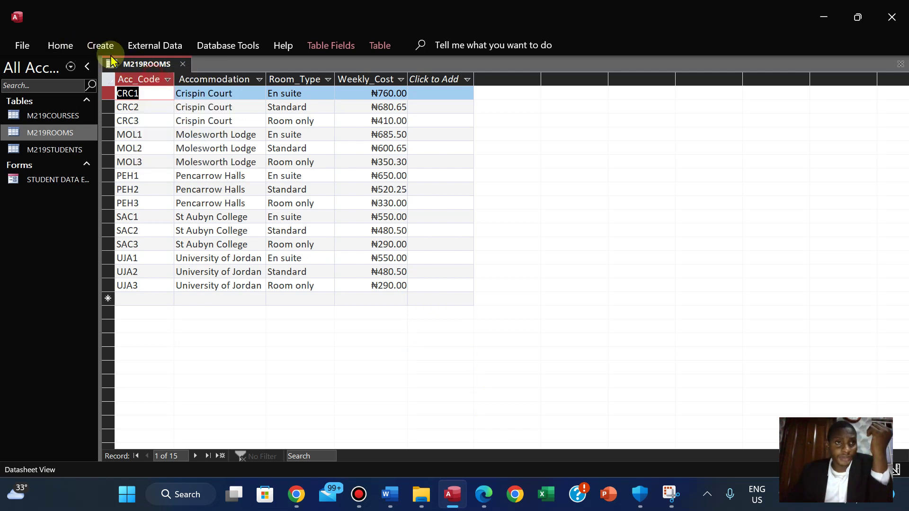
left_click(70, 46)
left_click(66, 95)
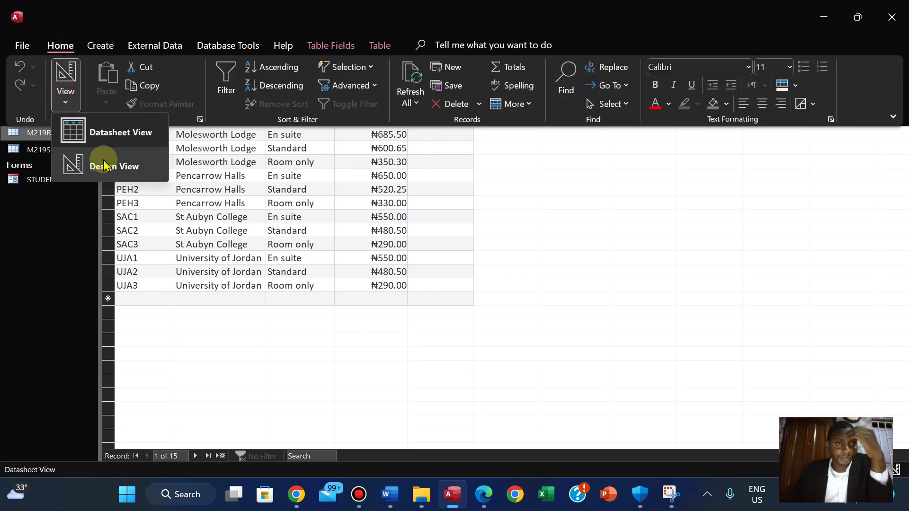
left_click(105, 168)
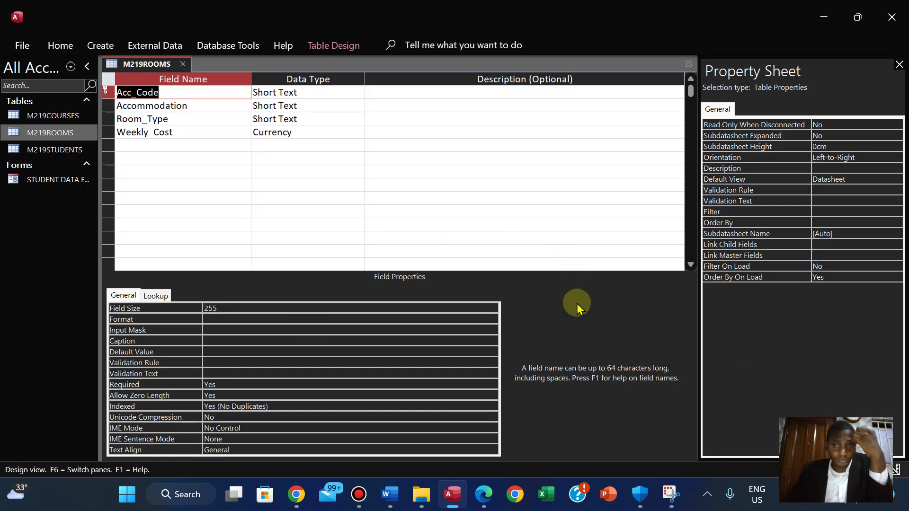
left_click(289, 137)
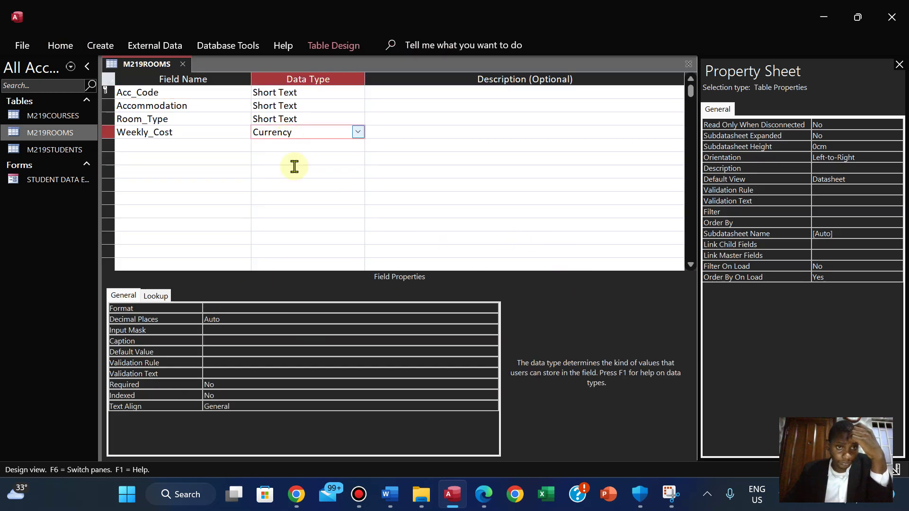
left_click(221, 319)
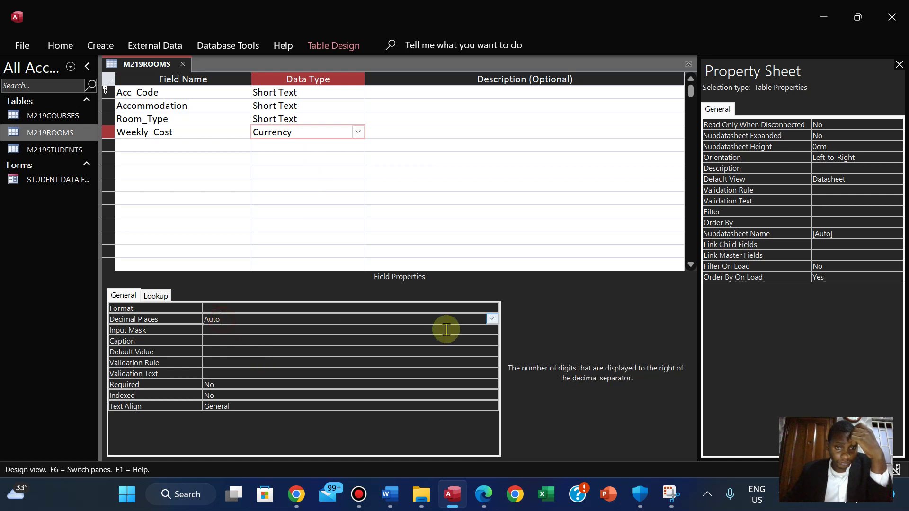
left_click(491, 320)
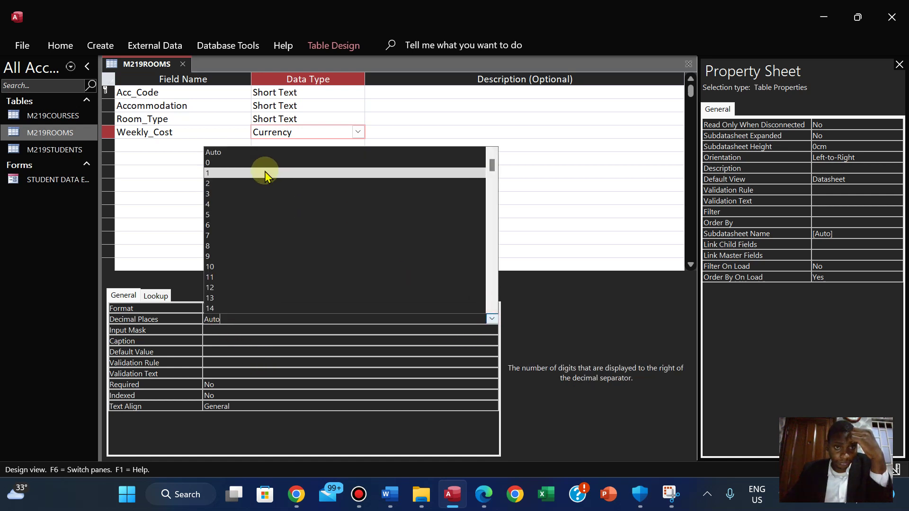
left_click(258, 190)
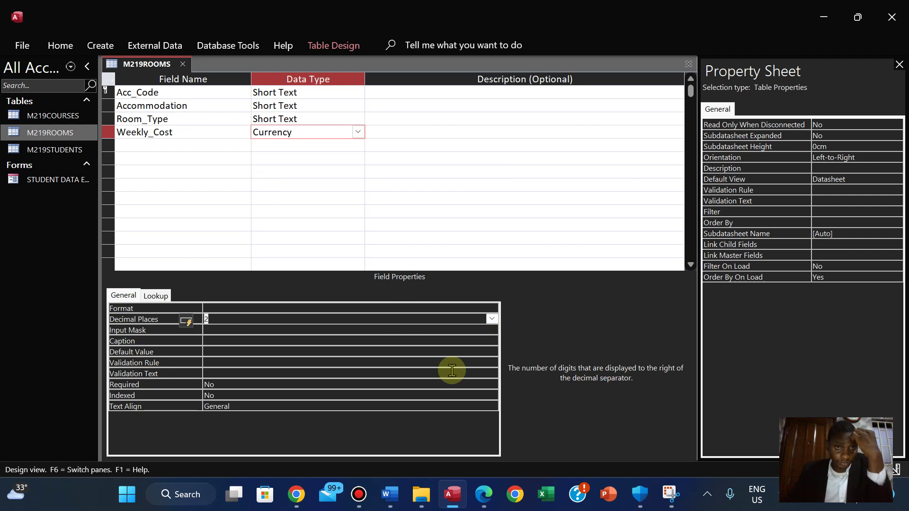
Switch the M219ROOMS table back to Datasheet View.
right_click(147, 70)
right_click(134, 64)
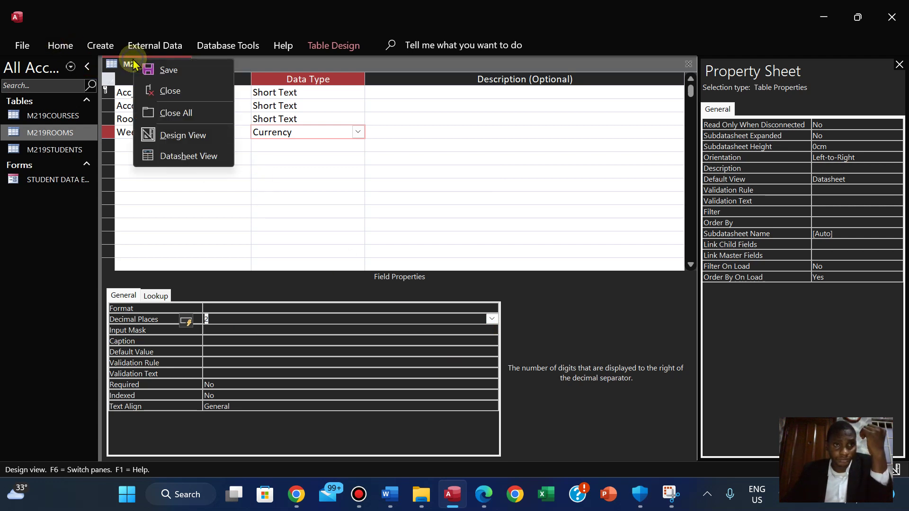
left_click(161, 154)
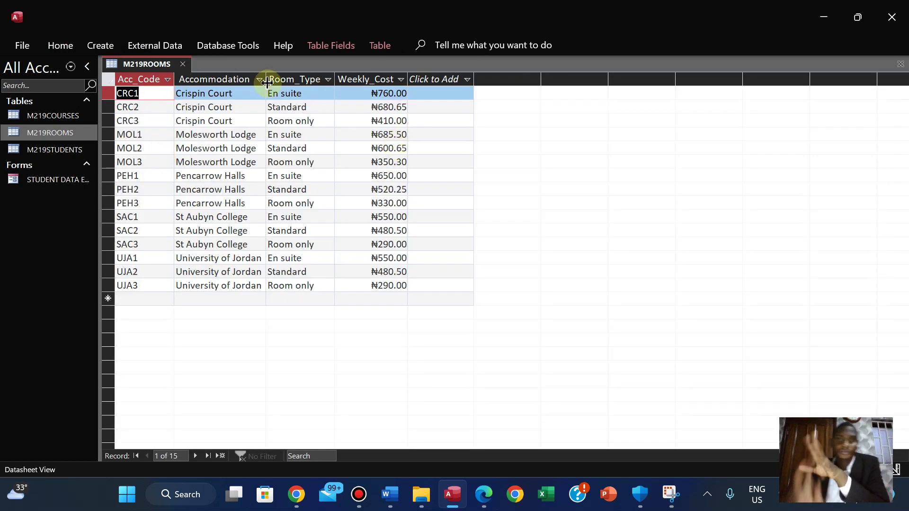
Switch the M219ROOMS table to Design View.
left_click(60, 47)
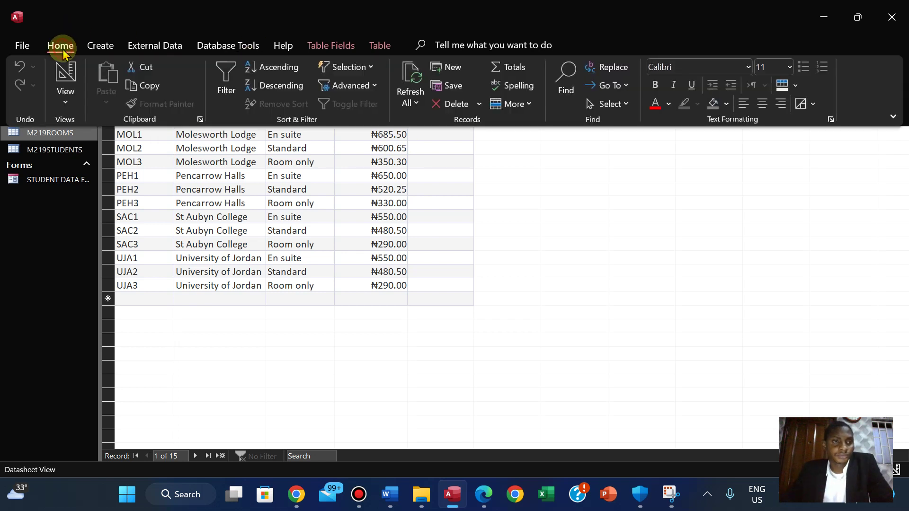
left_click(65, 98)
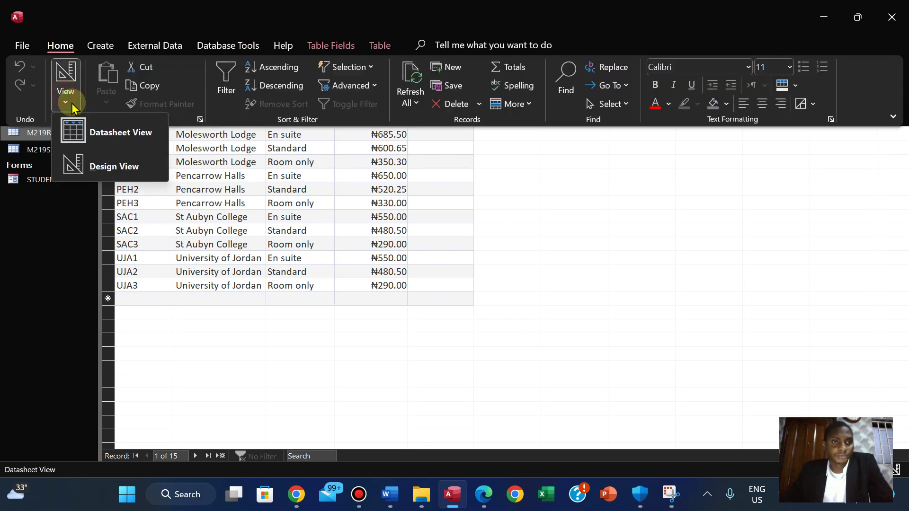
left_click(96, 168)
left_click(893, 116)
left_click(823, 189)
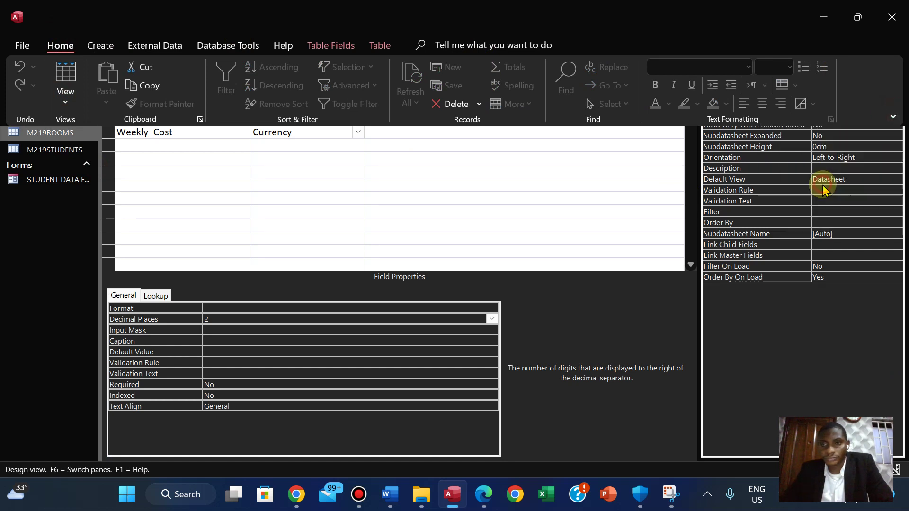
left_click(893, 116)
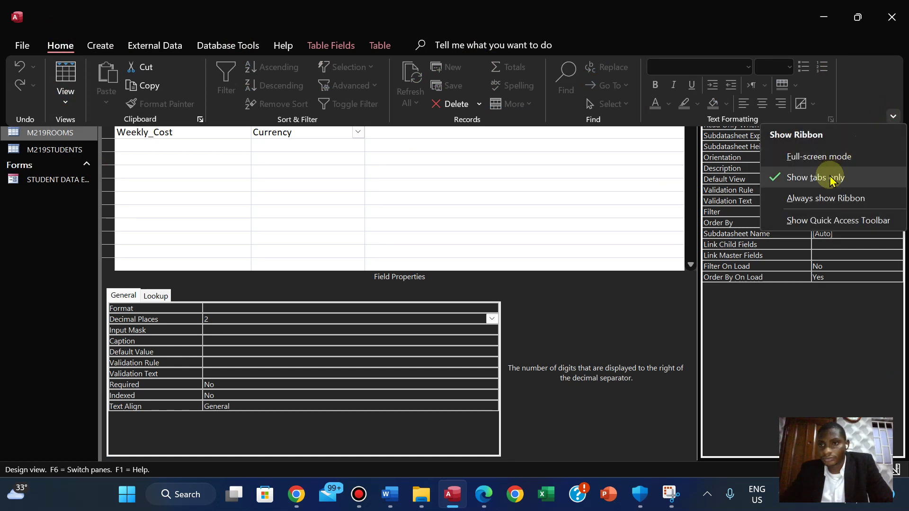
left_click(487, 203)
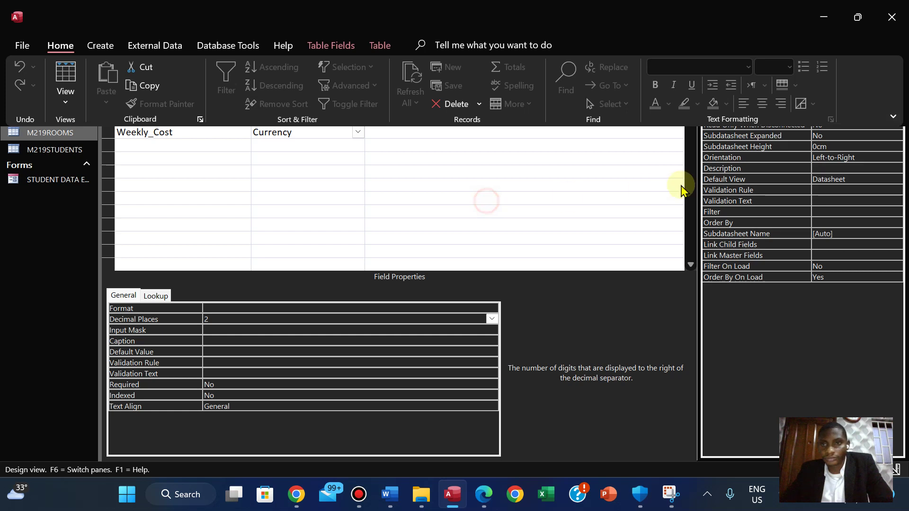
left_click(587, 183)
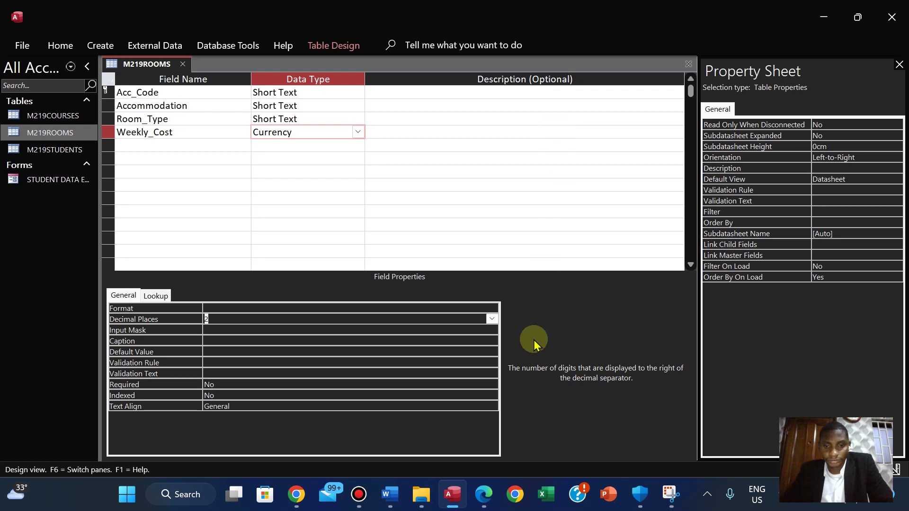
Recheck the Evidence 9 instructions in the exam paper and snip the M219ROOMS design grid with its field names and data types.
left_click(481, 497)
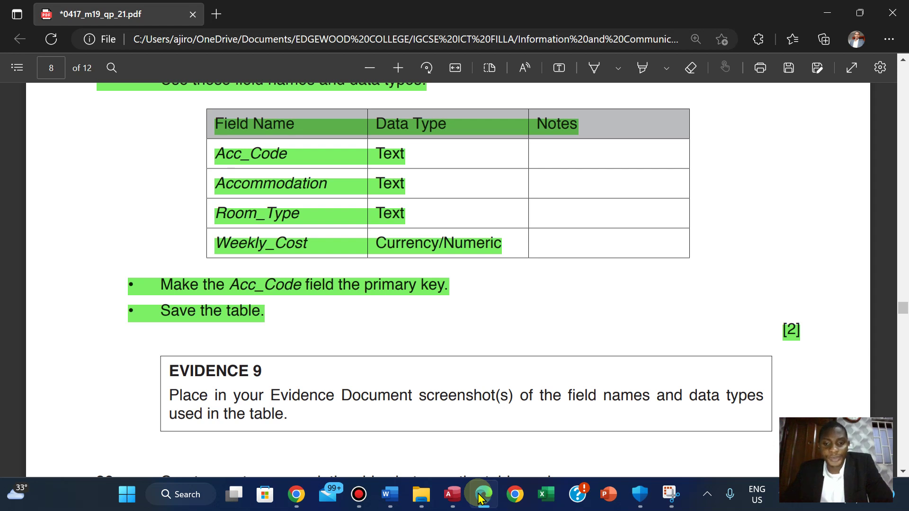
left_click(481, 497)
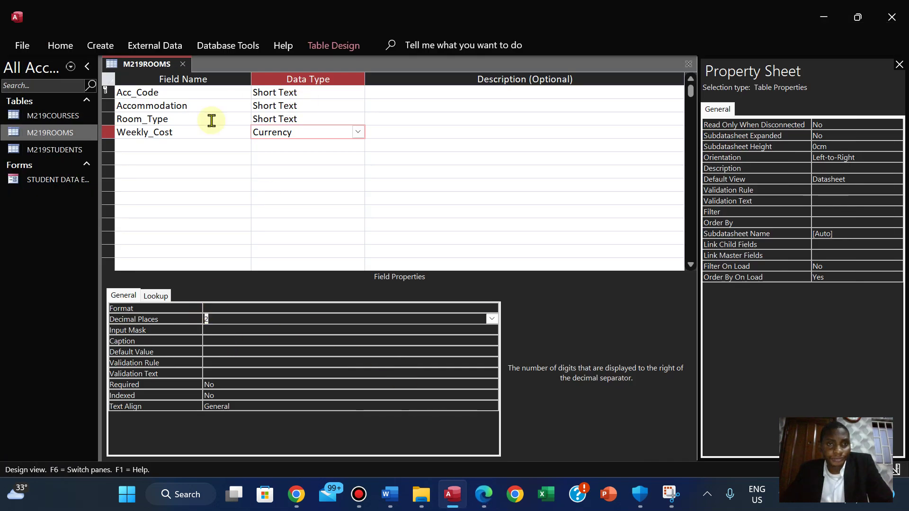
left_click(671, 495)
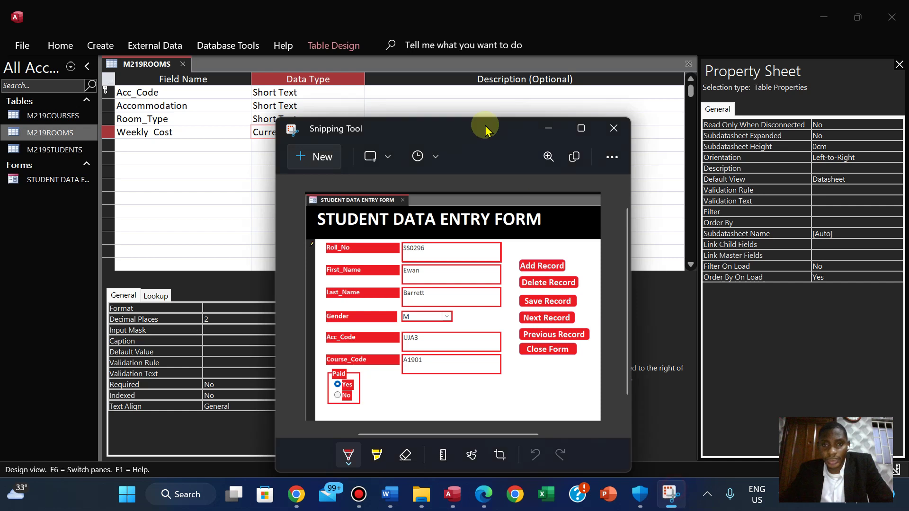
left_click(316, 161)
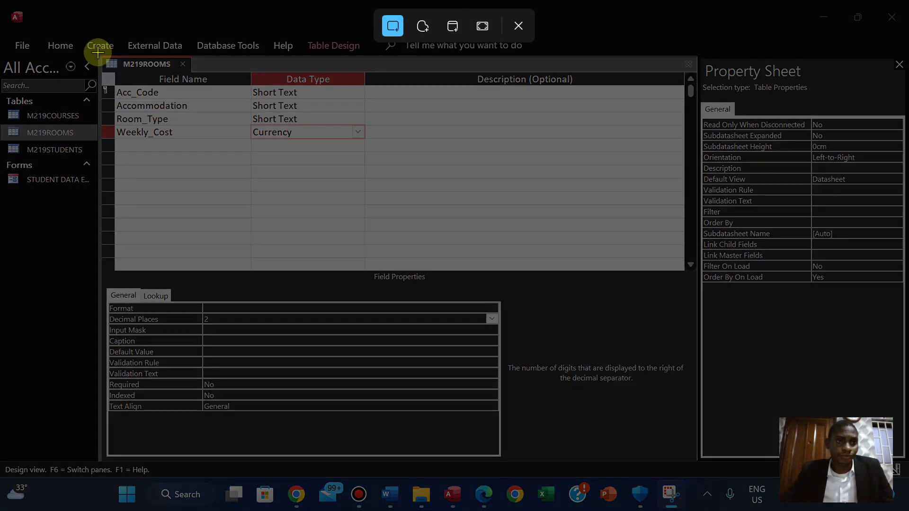
left_click_drag(98, 53, 371, 325)
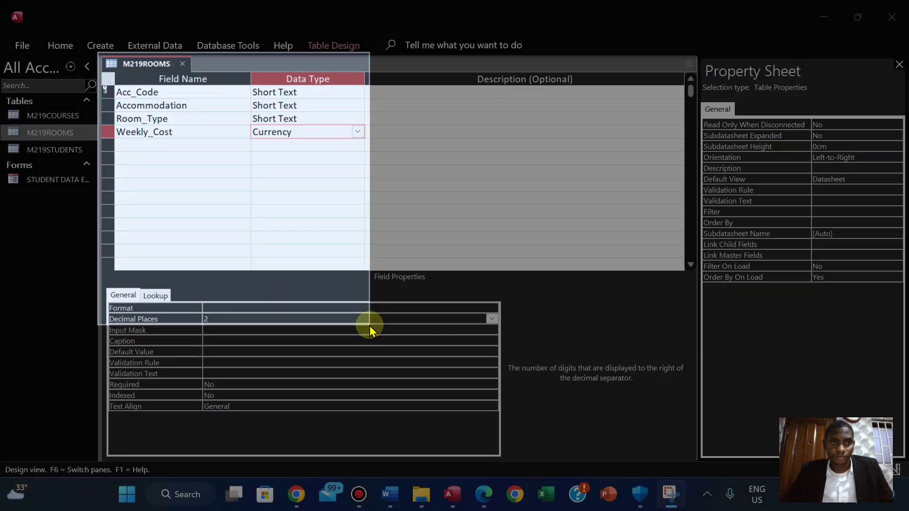
Switch to the M219EVIDENCE2023 document in Word and paste the M219ROOMS design screenshot beneath the Evidence 9 heading.
left_click(483, 492)
left_click(483, 492)
mouse_move(390, 494)
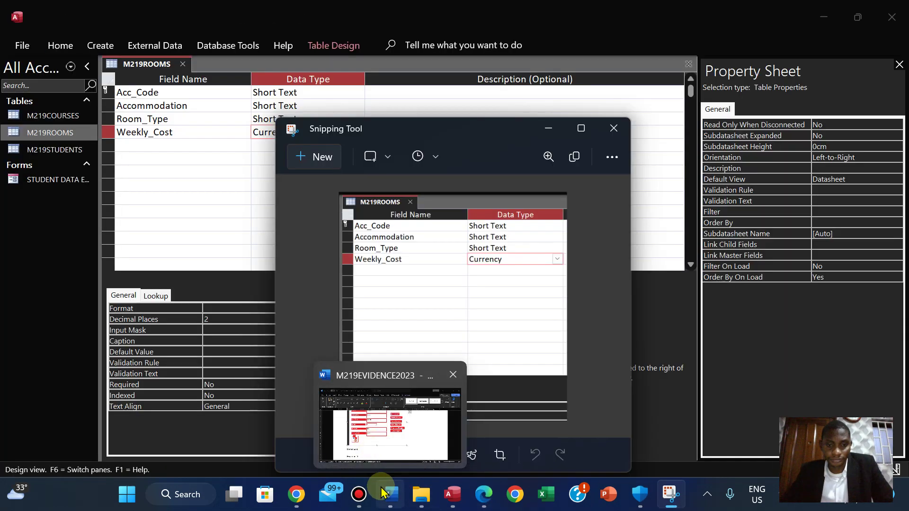
left_click(369, 449)
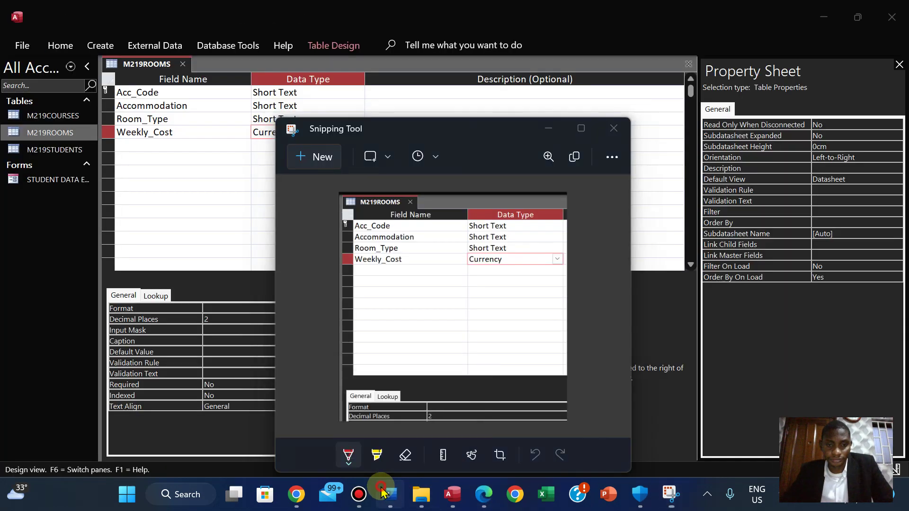
left_click(199, 411)
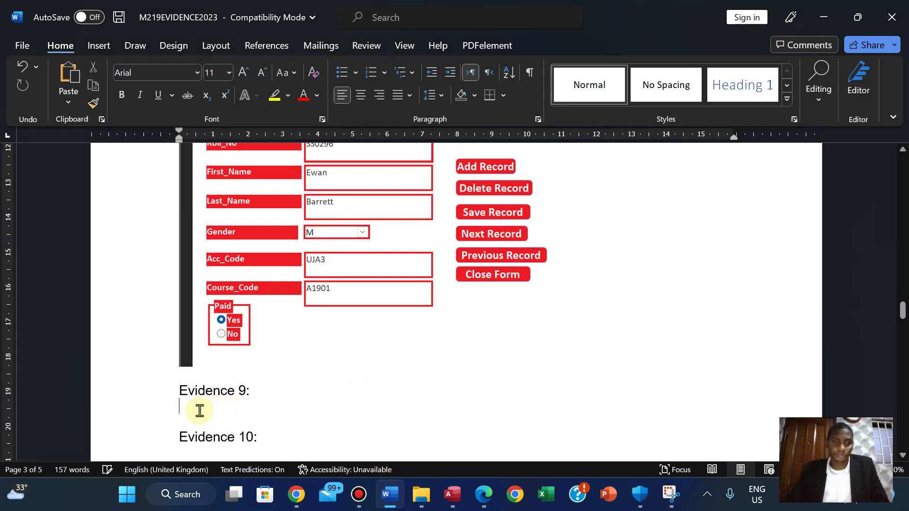
key("ctrl+v")
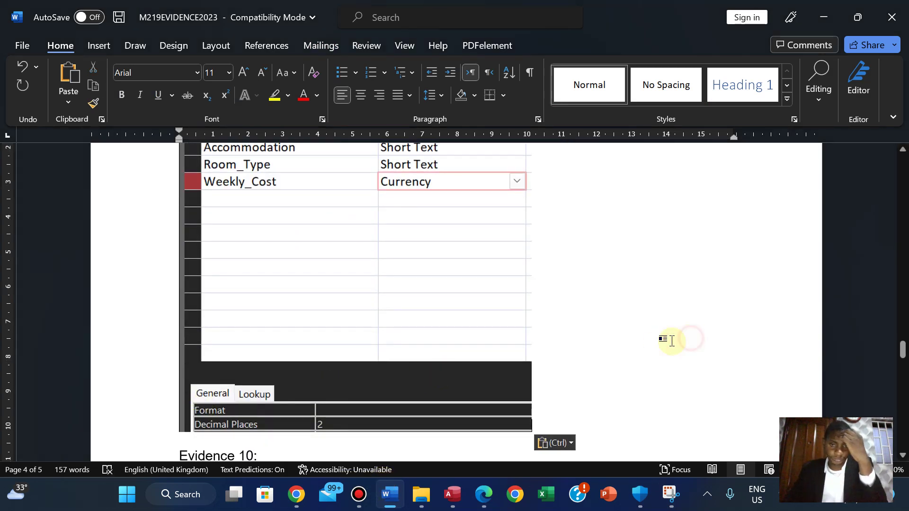
Shrink the pasted M219ROOMS screenshot proportionally to about 7.5 cm wide.
left_click(450, 371)
left_click_drag(531, 432, 440, 340)
left_click_drag(904, 353, 902, 313)
Shrink the STUDENT DATA ENTRY FORM screenshot above Evidence 9 proportionally to about 8.7 cm wide.
left_click(520, 405)
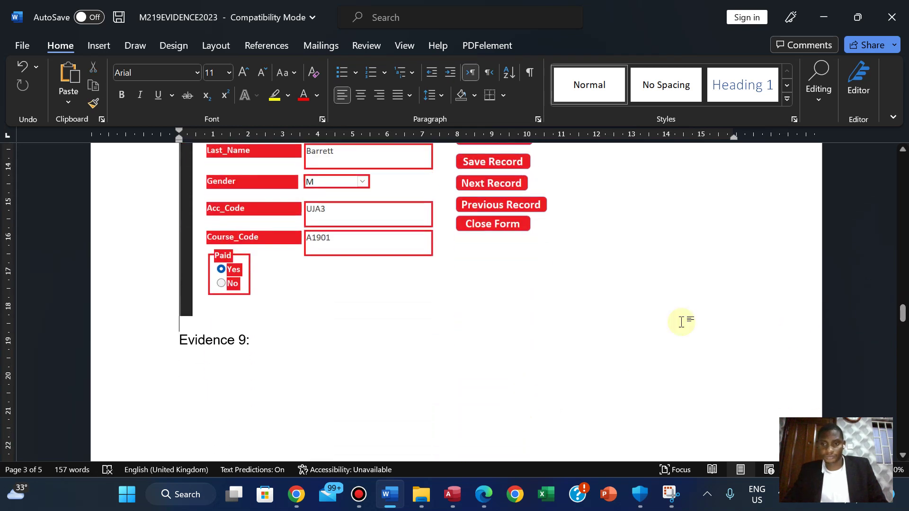
left_click(393, 308)
left_click_drag(562, 316, 501, 254)
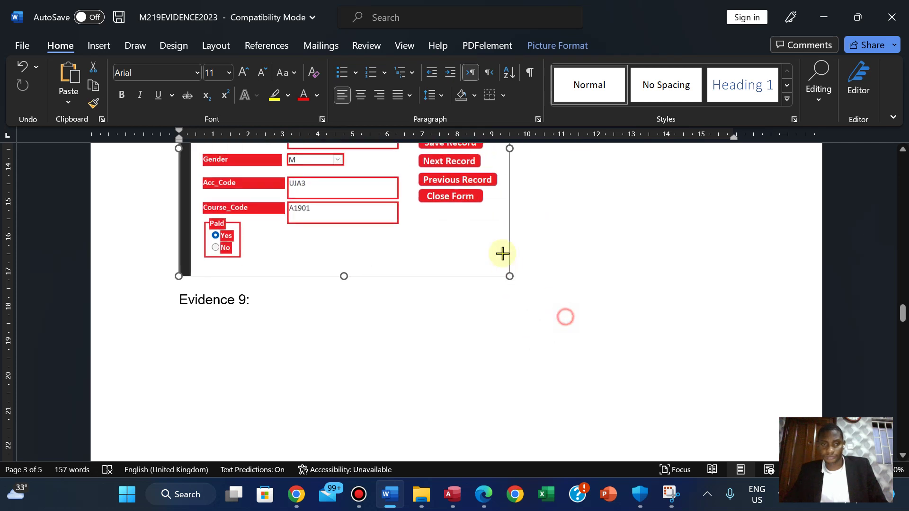
mouse_move(902, 303)
left_mouse_down()
mouse_move(903, 348)
mouse_move(901, 300)
left_mouse_up()
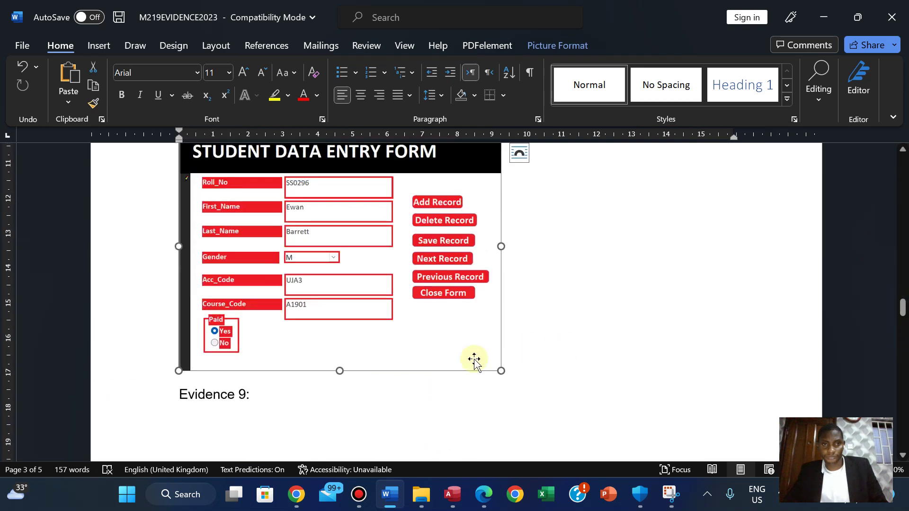
left_click_drag(499, 371, 483, 358)
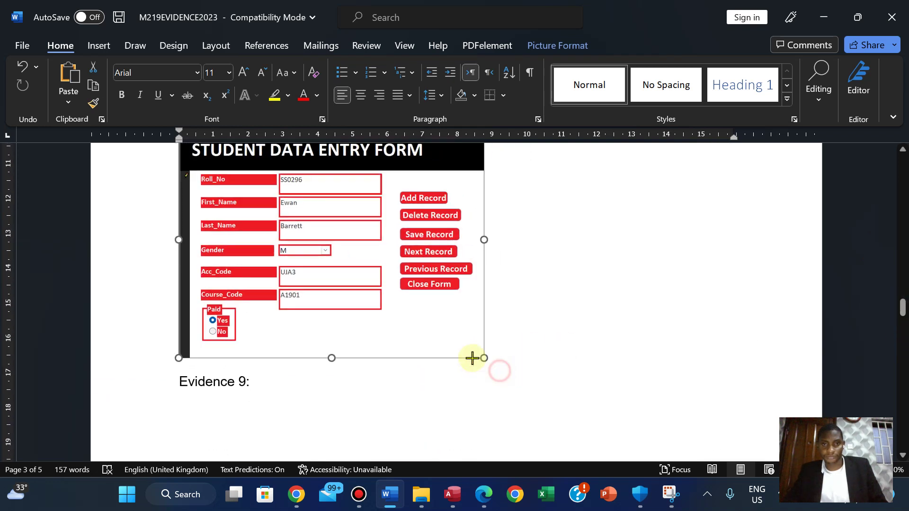
left_click_drag(901, 310, 901, 348)
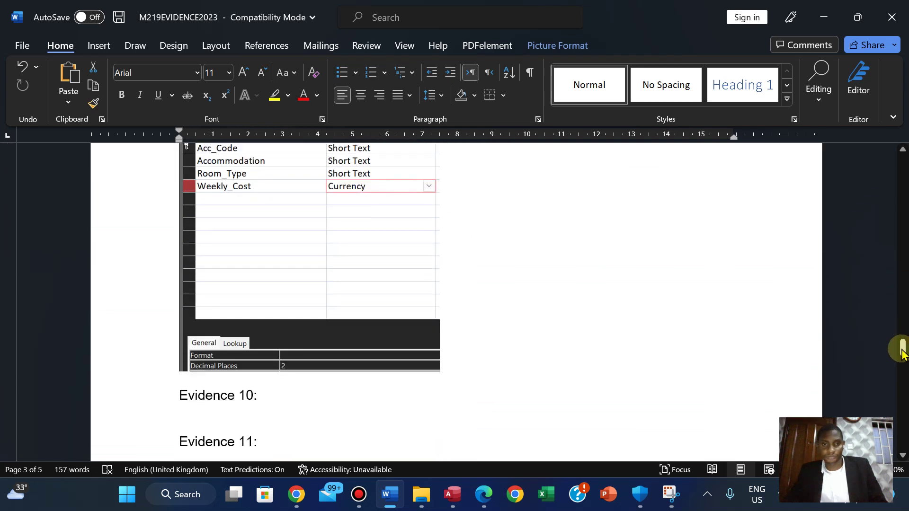
Reduce the M219ROOMS screenshot above the Evidence 10 heading a little further.
left_click(383, 344)
left_click_drag(437, 372, 399, 325)
left_click_drag(901, 323, 886, 362)
Switch to the exam paper PDF in Edge, highlight the Evidence 9 box text in green and read question 26.
left_click(479, 490)
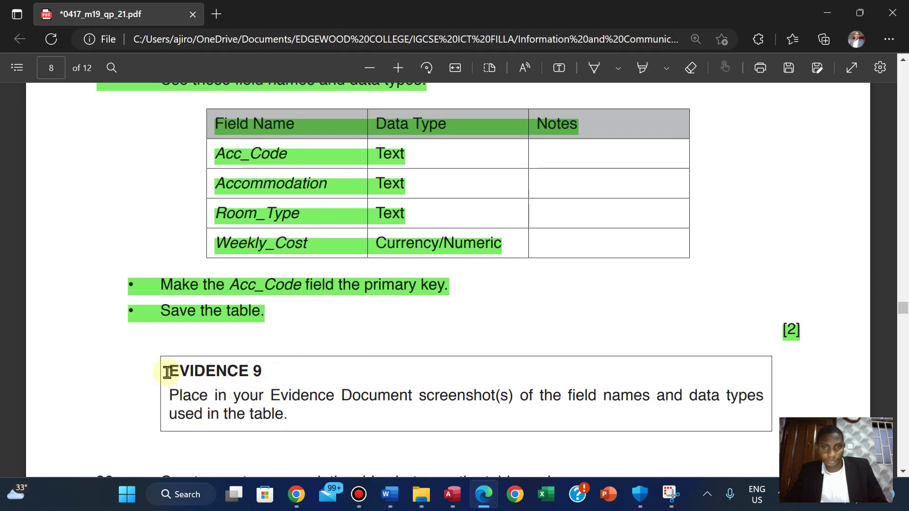
left_click_drag(167, 372, 312, 417)
right_click(287, 419)
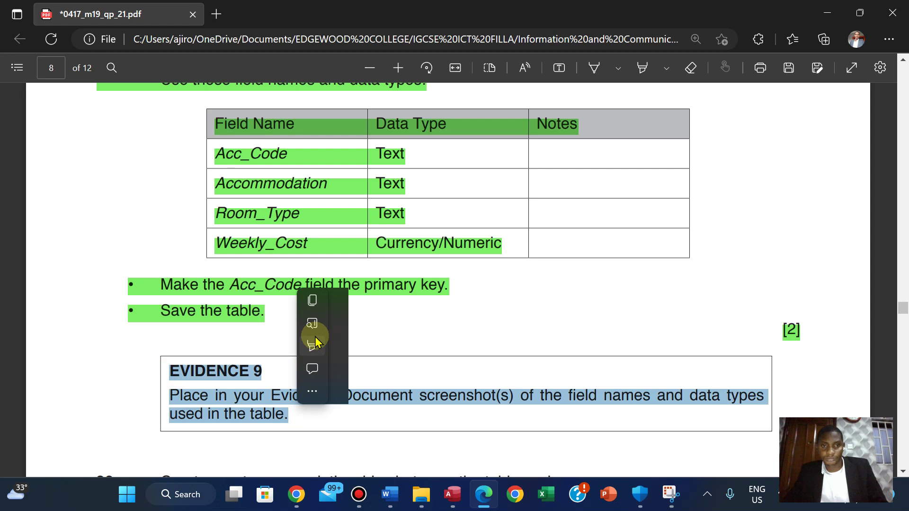
mouse_move(308, 346)
left_click(478, 369)
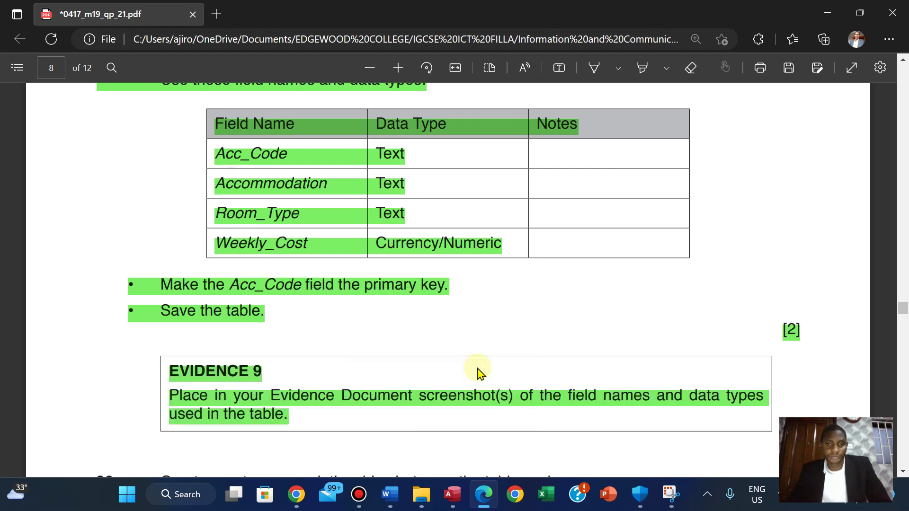
scroll(478, 371, "down", 5)
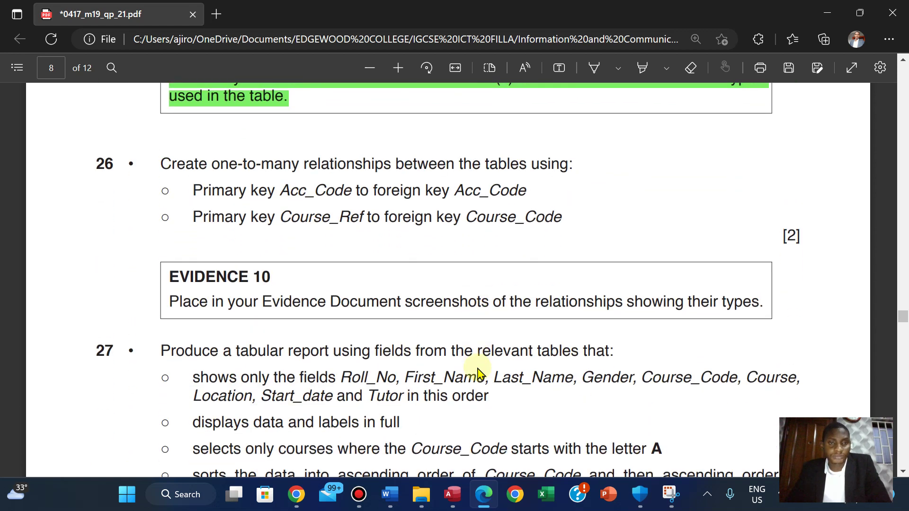
scroll(478, 371, "up", 1)
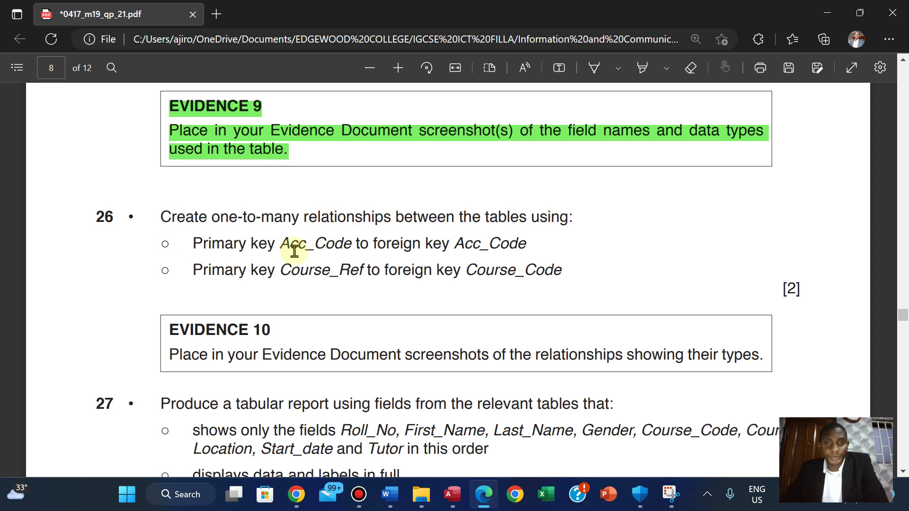
Switch to Access and close the M219ROOMS table.
left_click(449, 501)
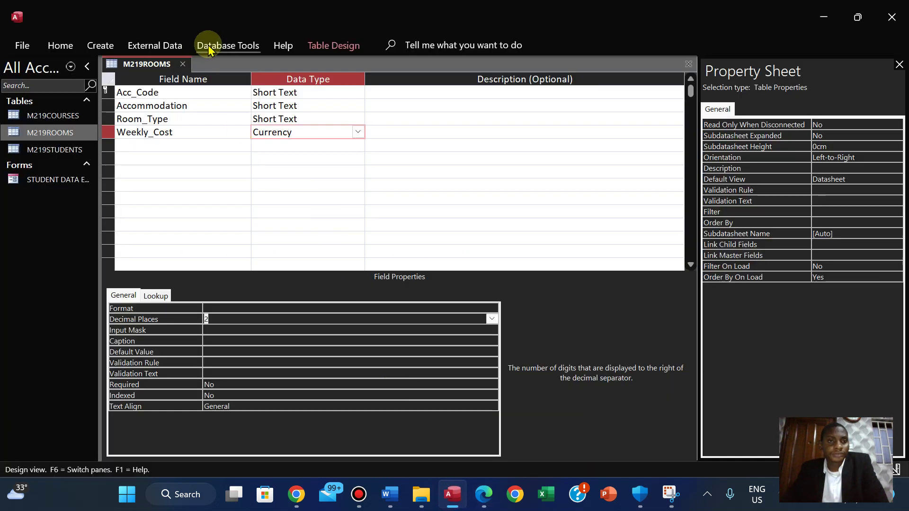
right_click(141, 64)
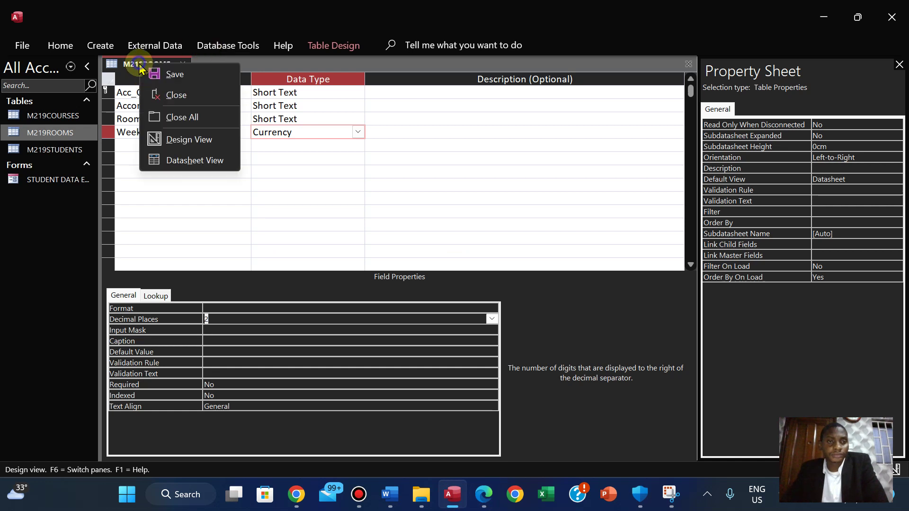
left_click(138, 72)
right_click(138, 71)
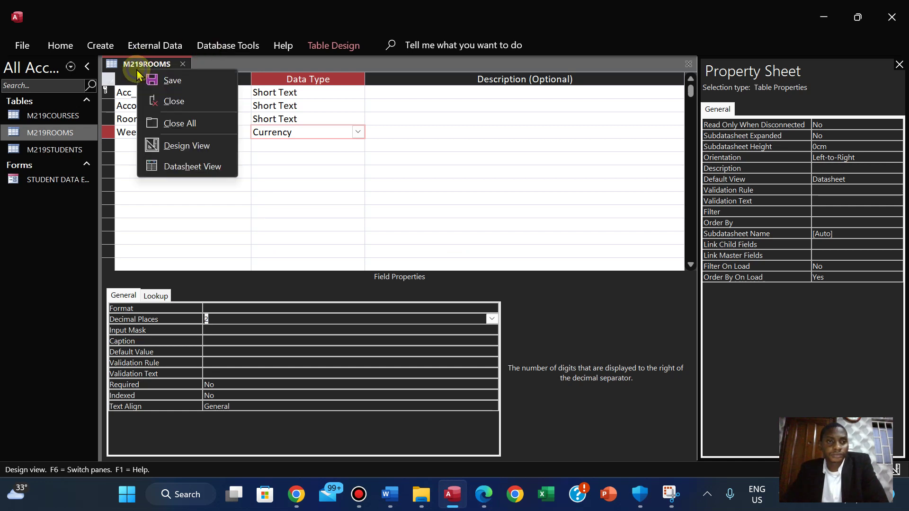
left_click(162, 105)
Add the M219COURSES, M219ROOMS and M219STUDENTS tables to the Relationships window and lengthen the M219STUDENTS box to show all its fields.
left_click(147, 50)
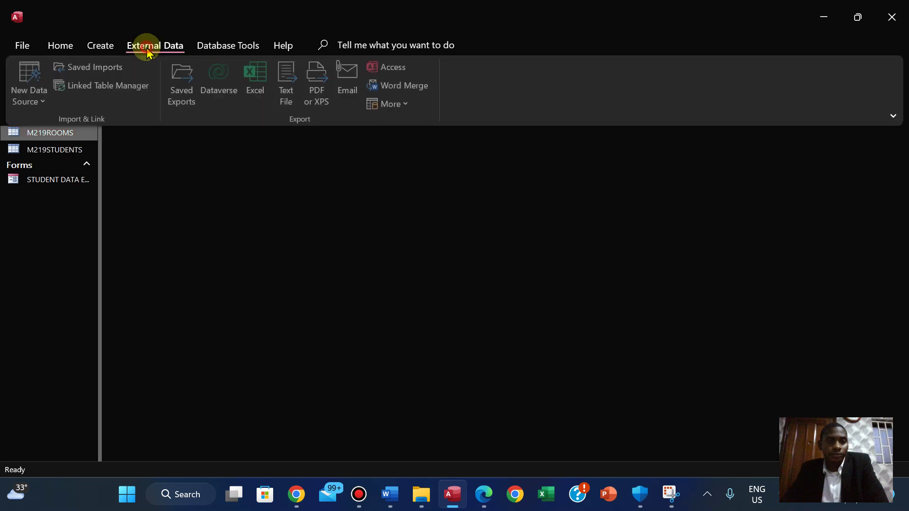
left_click(206, 49)
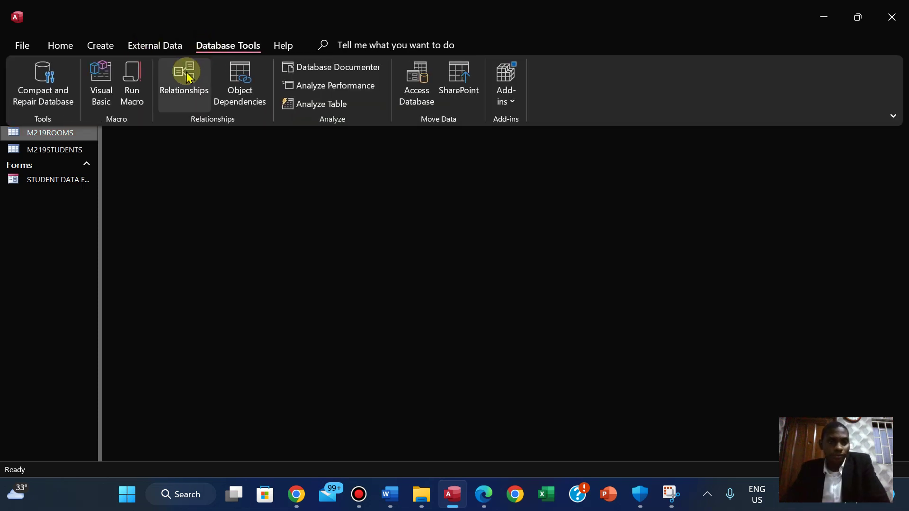
left_click(184, 72)
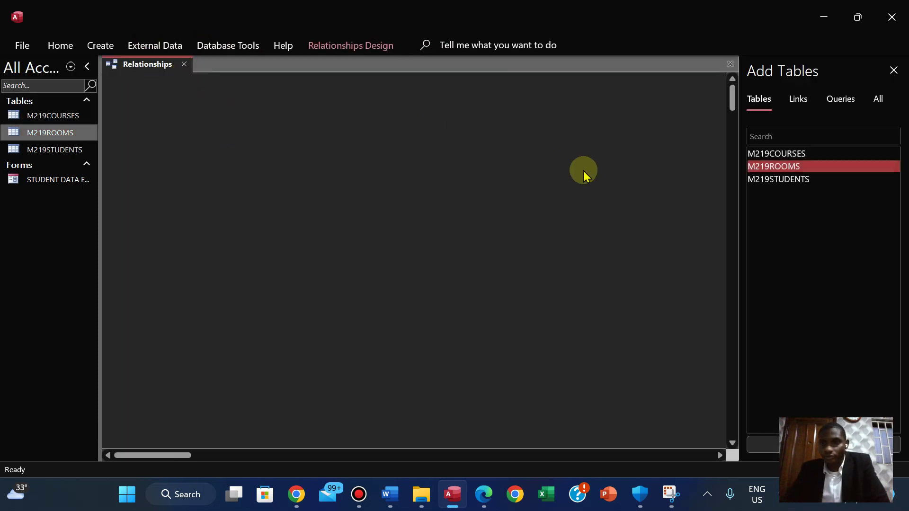
left_click(775, 154)
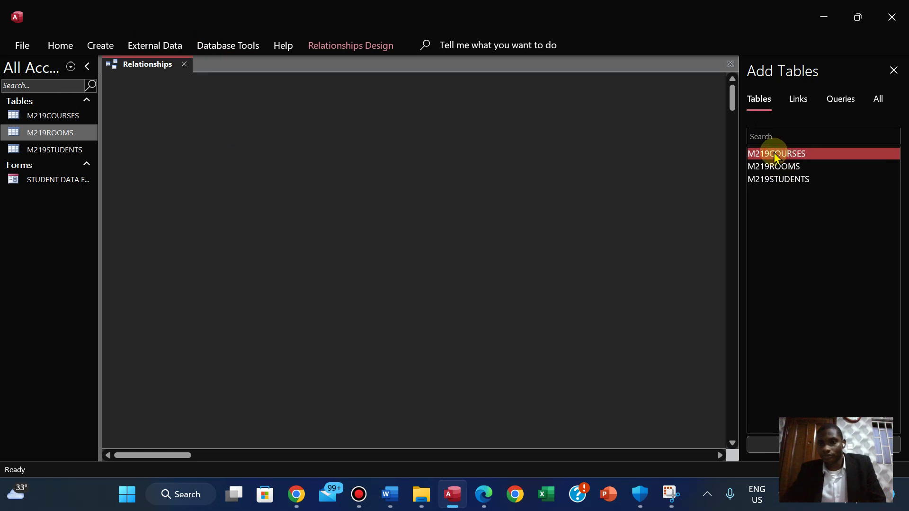
left_click(773, 166, "ctrl")
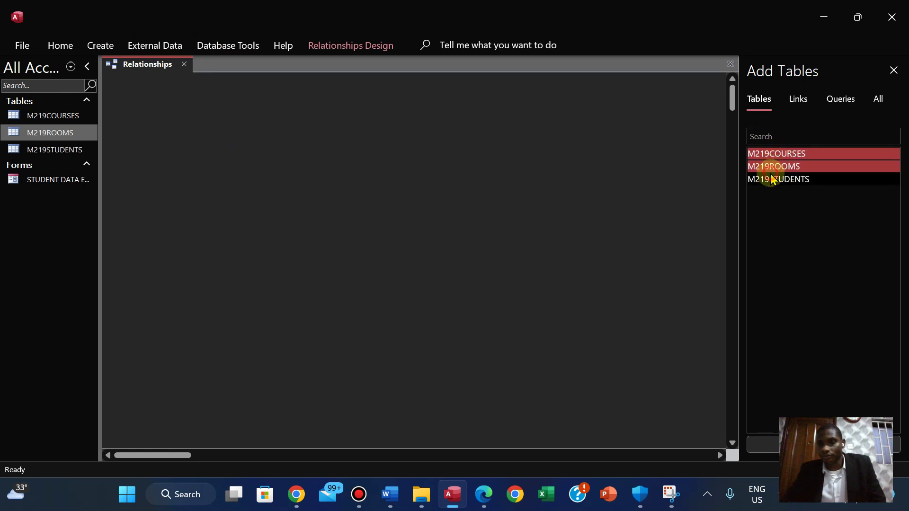
left_click(773, 179, "ctrl")
left_click(759, 444)
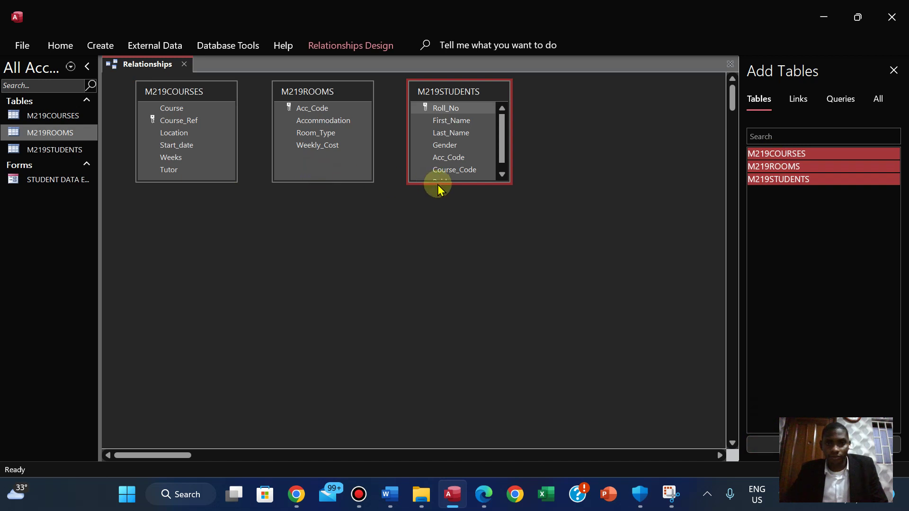
left_click_drag(440, 181, 440, 201)
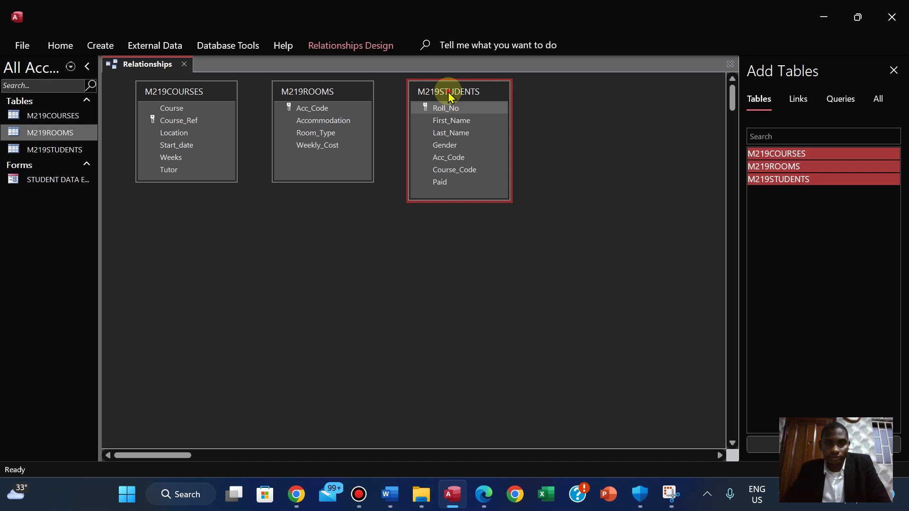
Move the M219STUDENTS box away from M219ROOMS, check question 26 and create a one-to-many relationship from M219ROOMS Acc_Code to M219STUDENTS Acc_Code.
left_click_drag(449, 96, 469, 96)
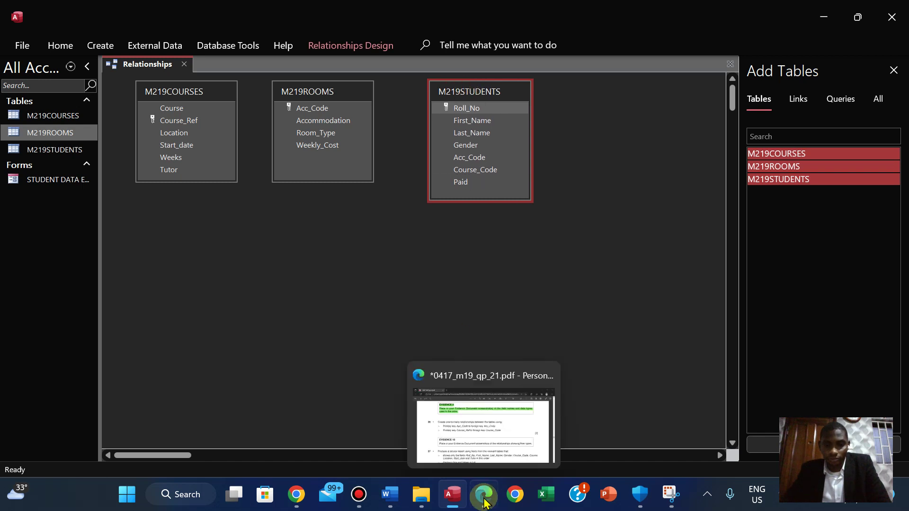
left_click(484, 495)
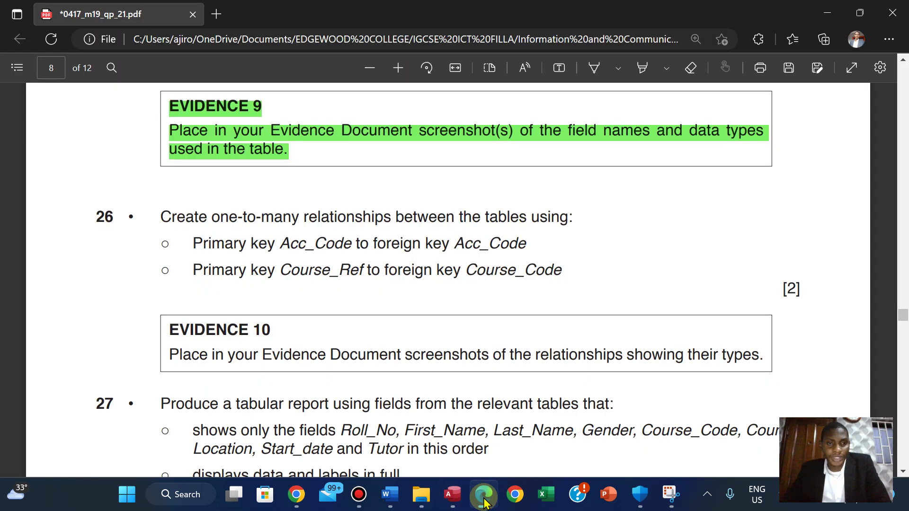
left_click(484, 501)
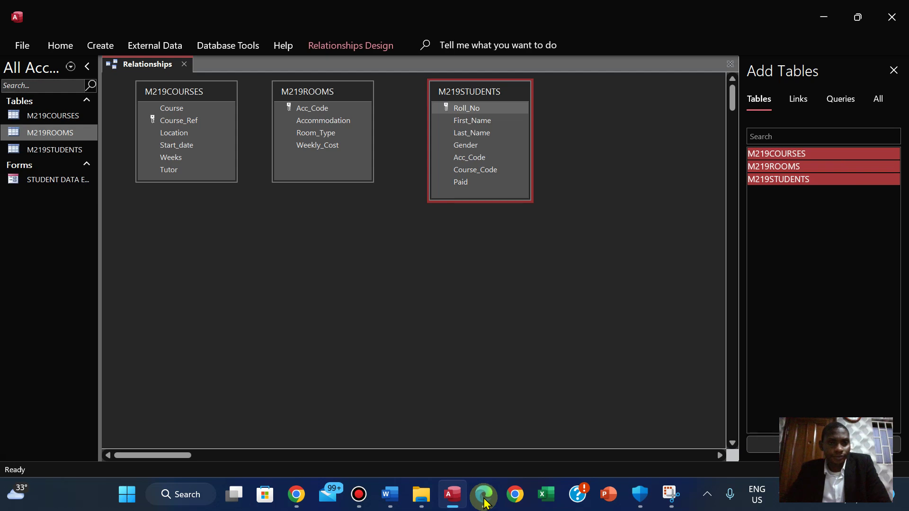
left_click(485, 501)
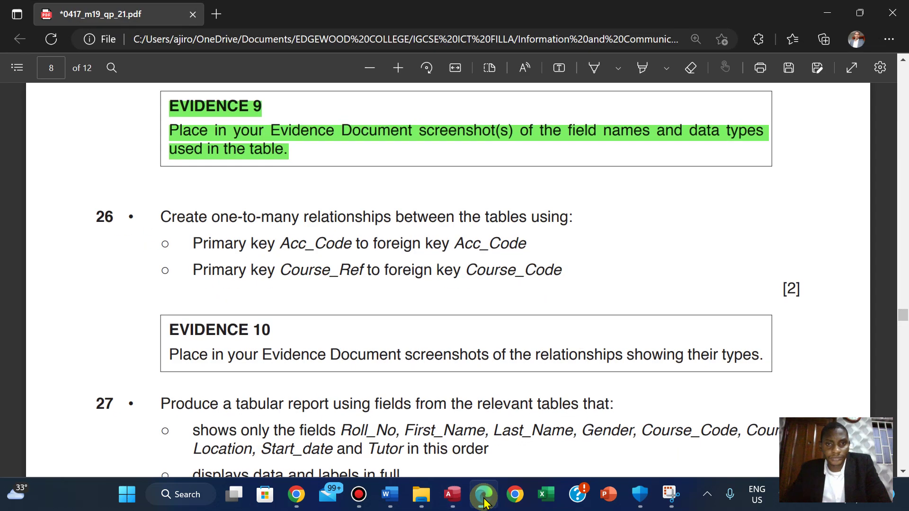
left_click(484, 501)
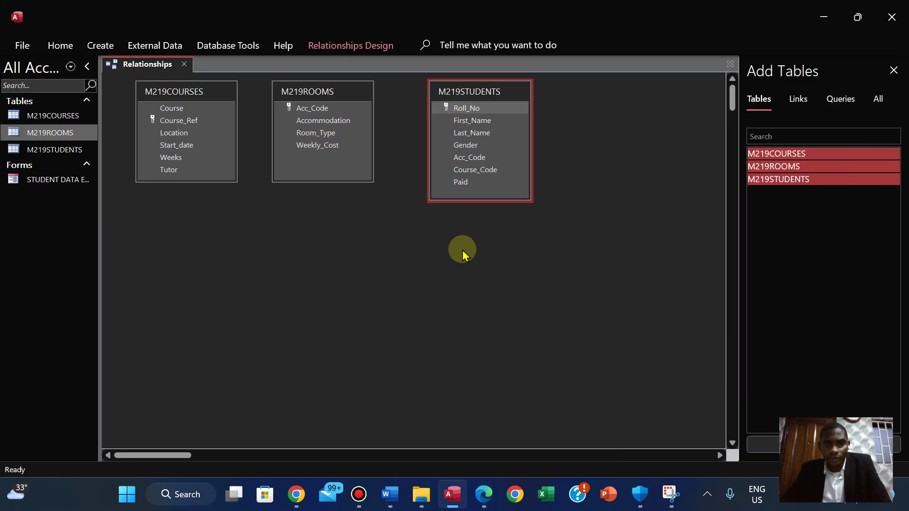
left_click_drag(325, 108, 461, 160)
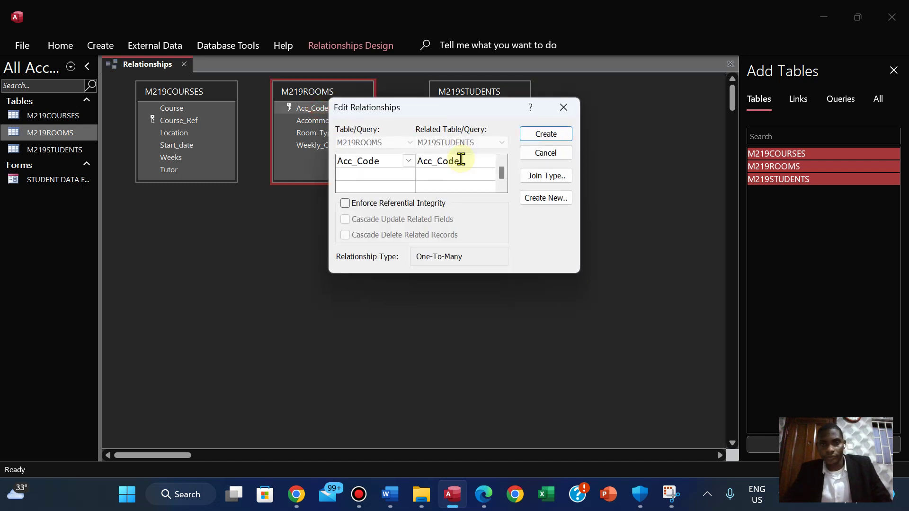
left_click(537, 135)
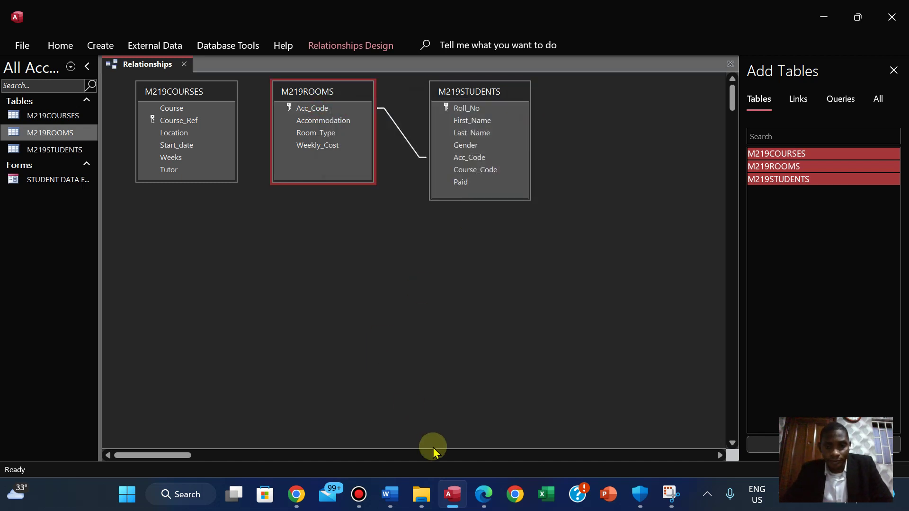
Check question 26 in the exam paper and create a one-to-many relationship from M219COURSES Course_Ref to M219STUDENTS Course_Code.
left_click(483, 496)
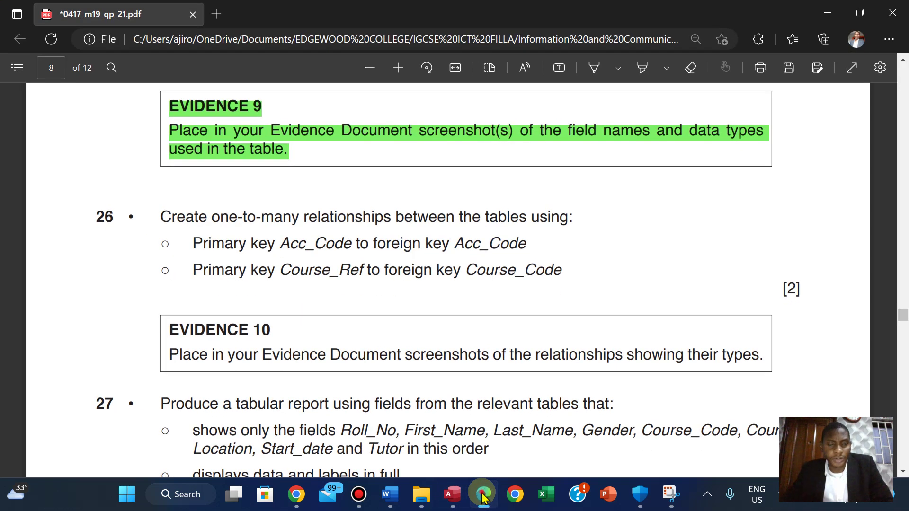
left_click(483, 495)
left_click(483, 496)
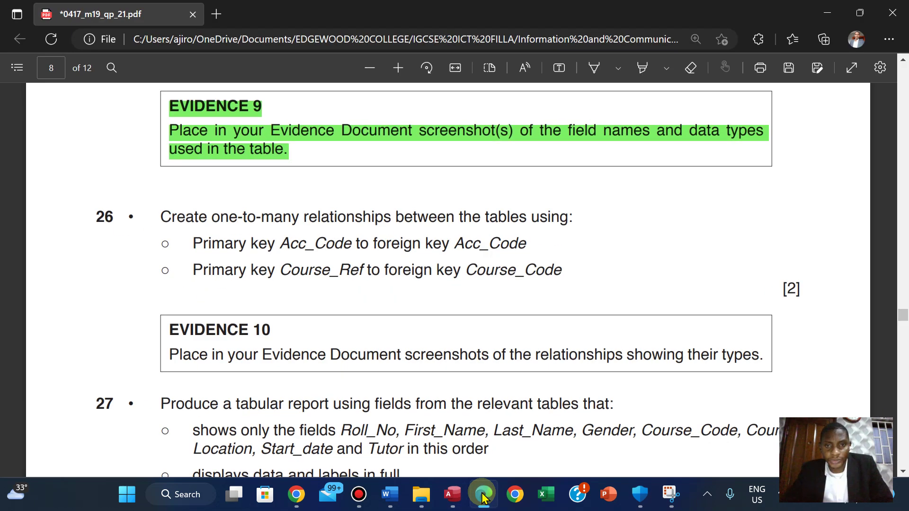
left_click(483, 495)
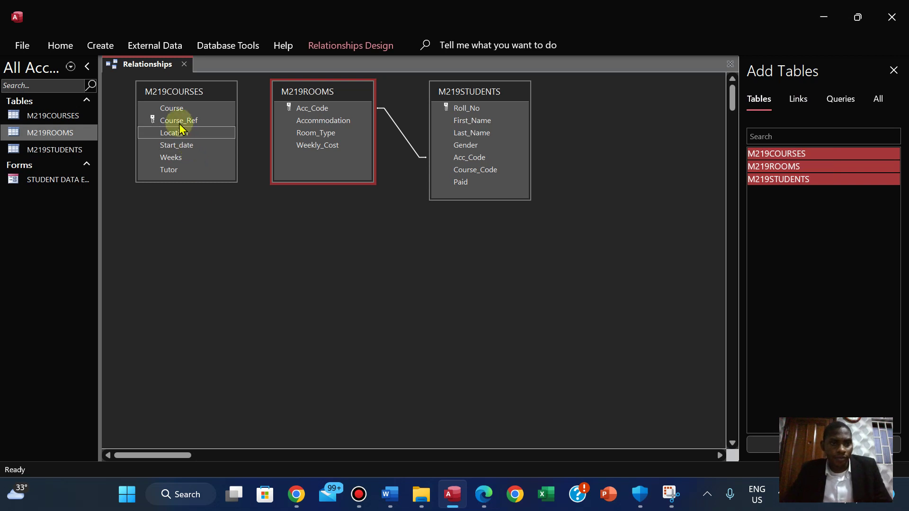
left_click_drag(177, 120, 216, 133)
left_click_drag(266, 166, 405, 188)
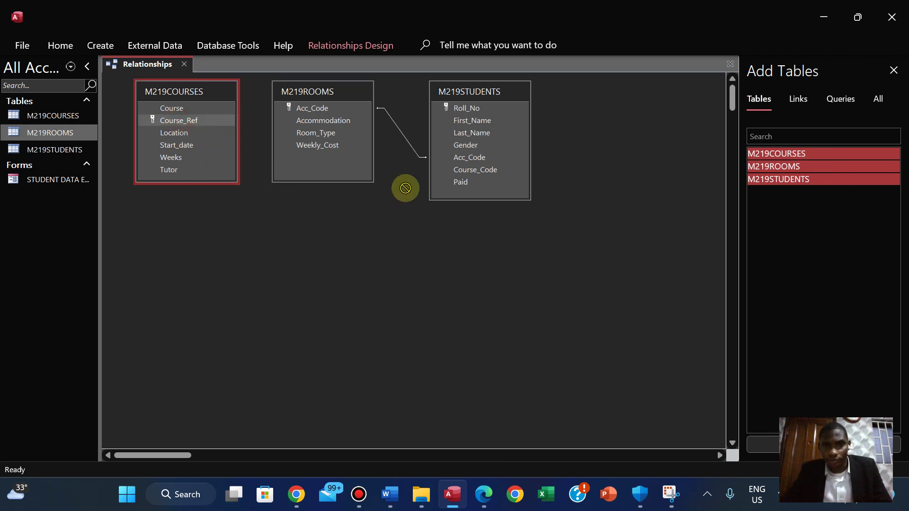
left_click_drag(465, 170, 464, 168)
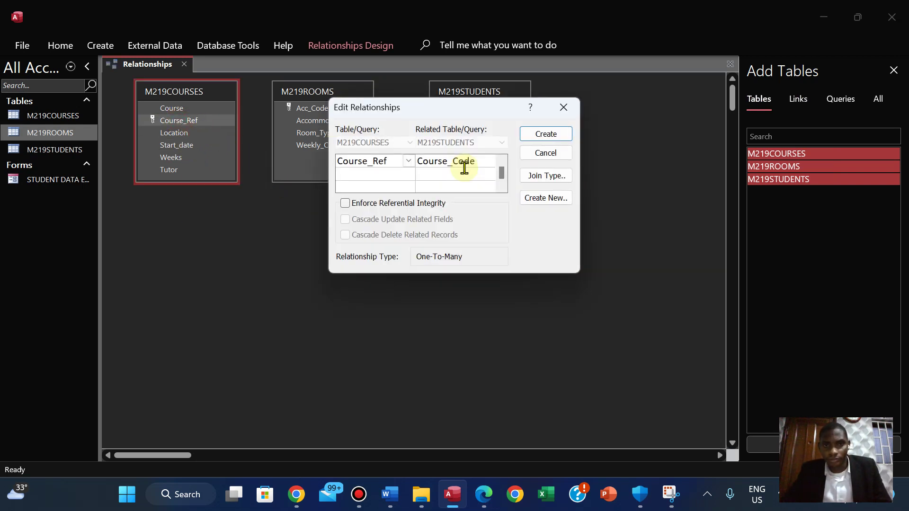
left_click(539, 135)
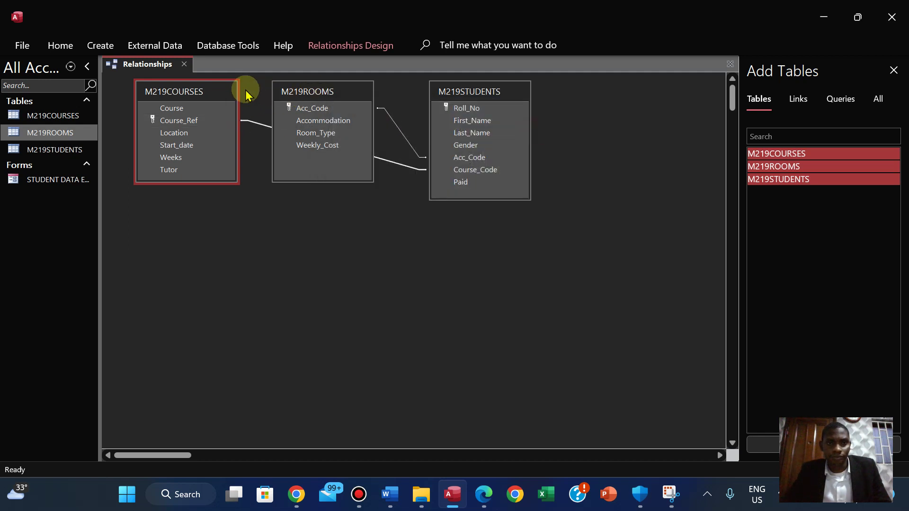
Rearrange the table boxes so M219STUDENTS sits between and below M219COURSES and M219ROOMS, with both relationship lines uncovered.
left_click_drag(304, 92, 593, 205)
left_click(497, 93)
left_click_drag(497, 93, 353, 99)
left_click_drag(182, 90, 164, 97)
left_click_drag(324, 95, 276, 171)
left_click_drag(609, 208, 402, 107)
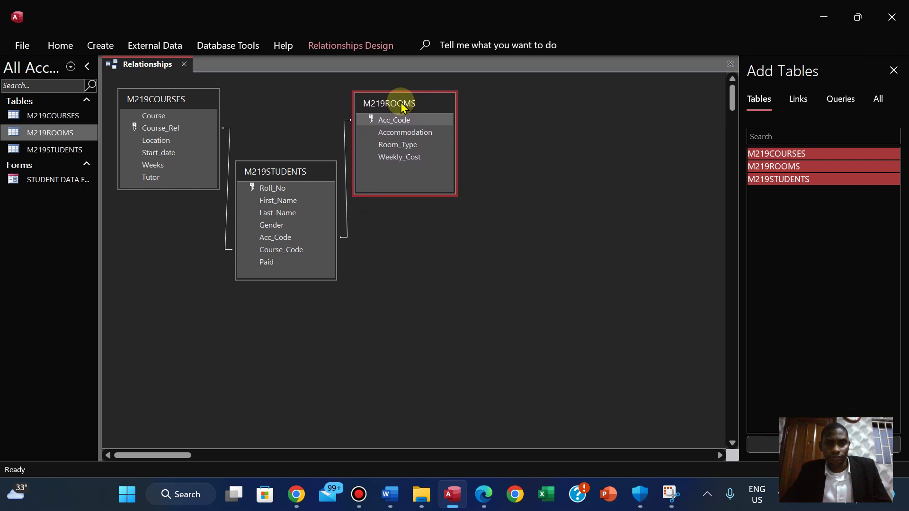
Read the Evidence 10 requirement in the exam paper PDF, switch back to Access and check the relationship type between M219COURSES and M219STUDENTS.
left_click(484, 488)
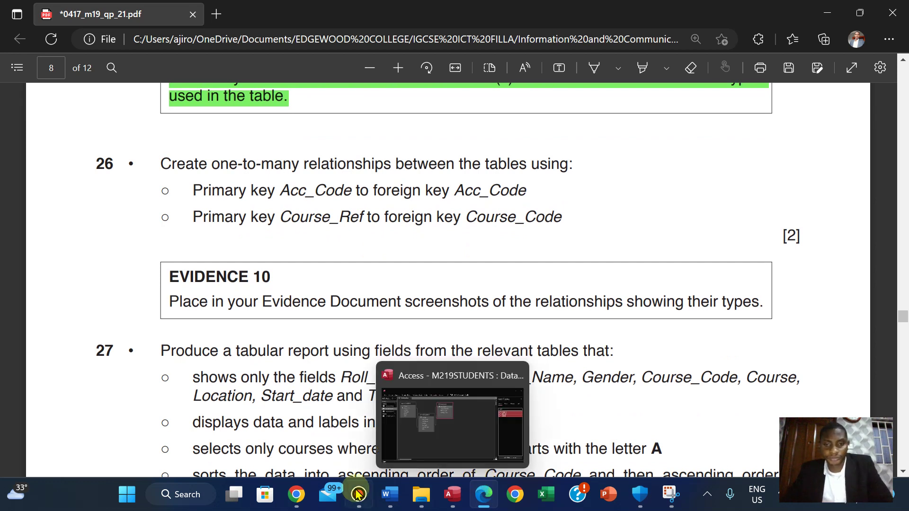
left_click(456, 493)
right_click(229, 143)
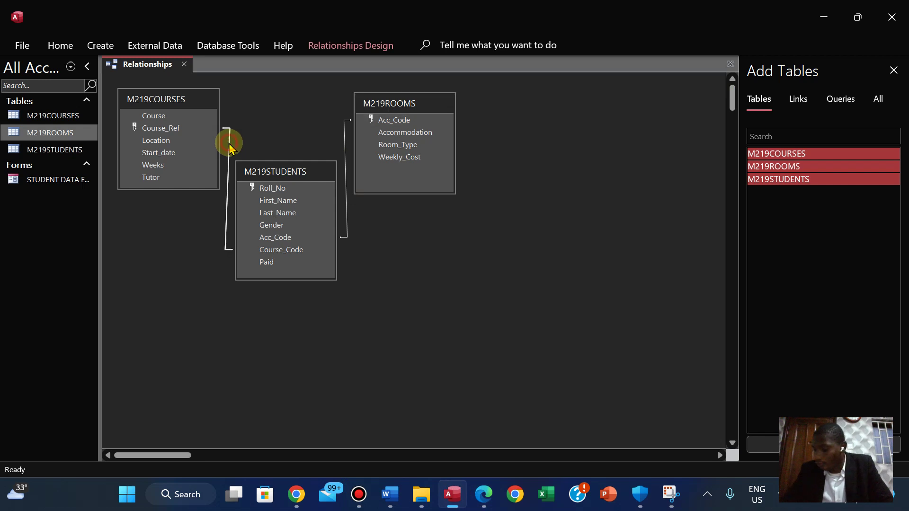
left_click(253, 154)
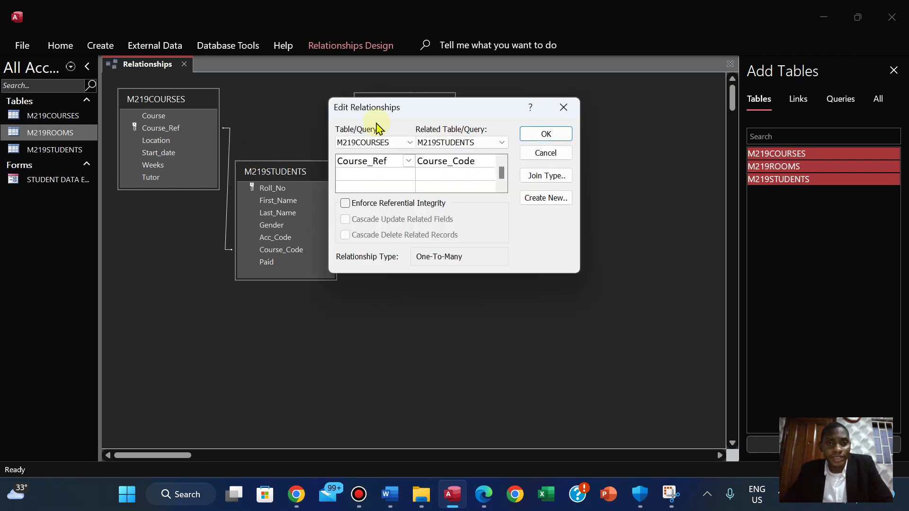
left_click_drag(465, 106, 552, 171)
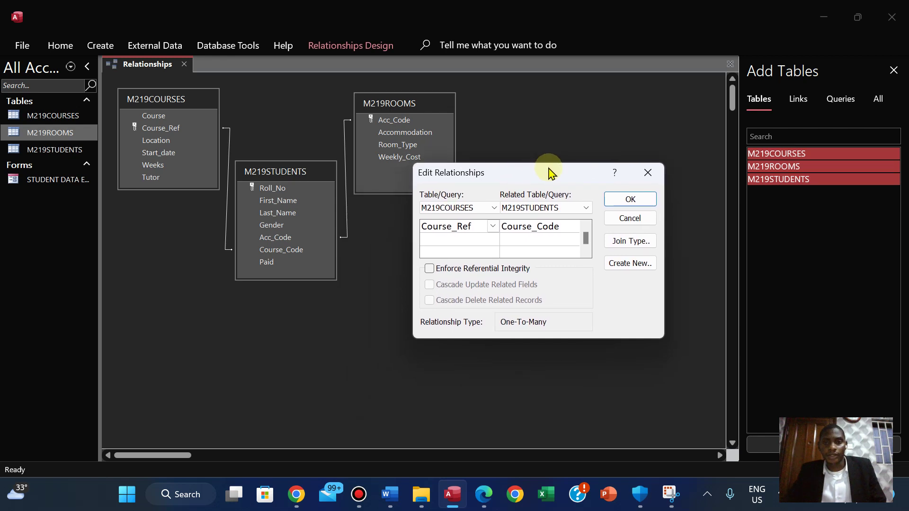
left_click(649, 173)
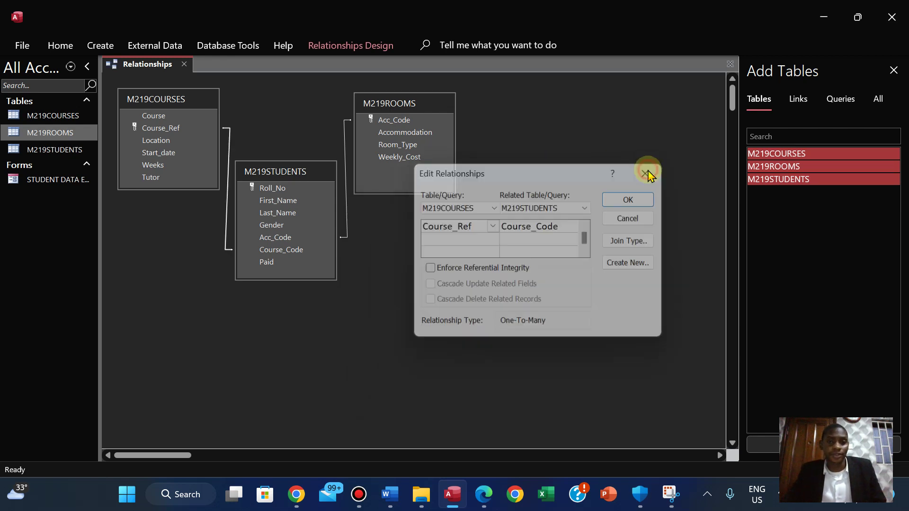
Capture the three linked tables in the Relationships window as a rectangular snip with the Snipping Tool.
left_click(670, 506)
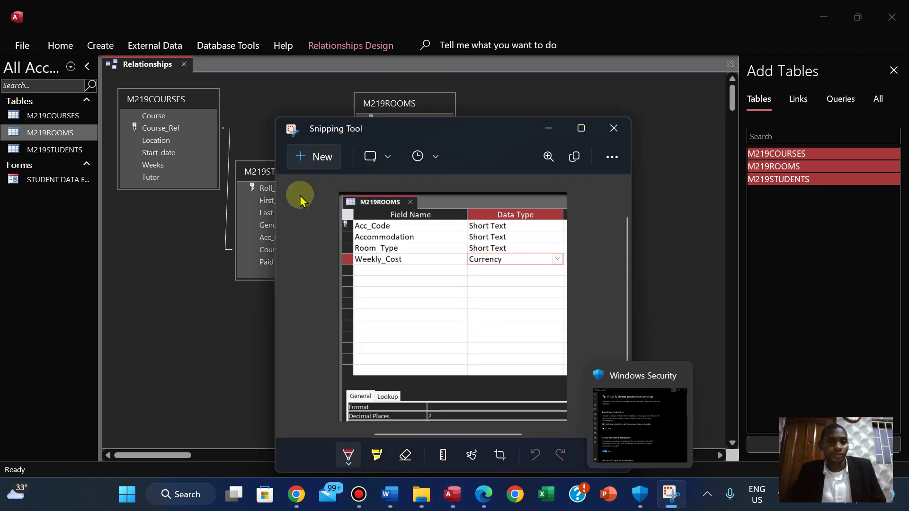
left_click(306, 164)
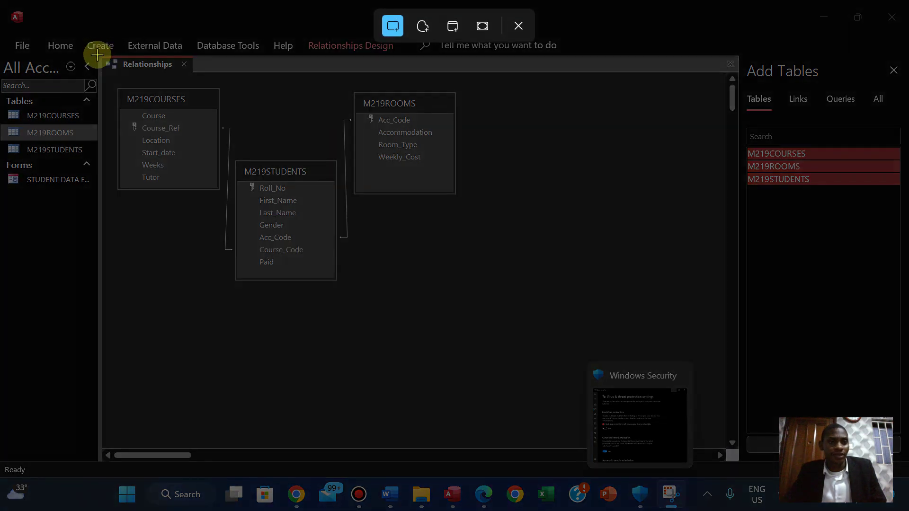
left_click_drag(98, 55, 475, 303)
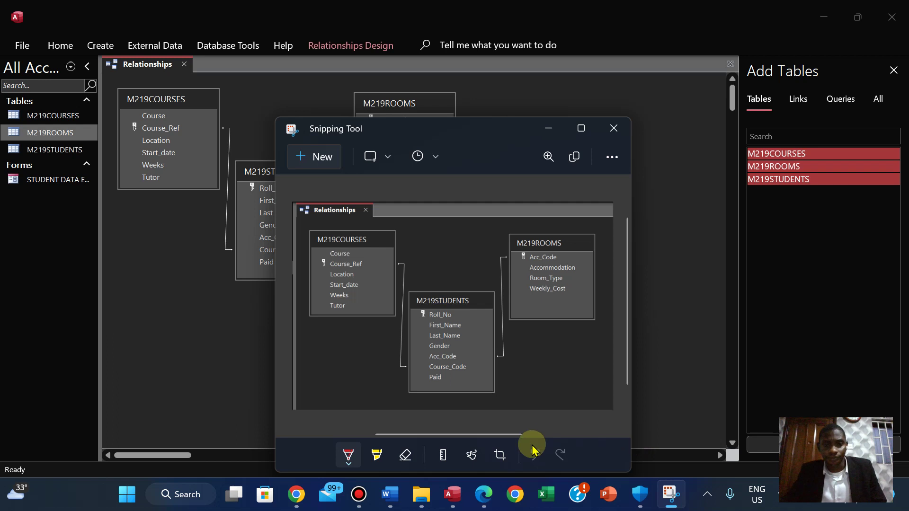
Switch to the M219EVIDENCE2023 document in Word, paste the relationships screenshot under the Evidence 10 heading and shrink it to about 7.5 cm wide.
left_click(484, 496)
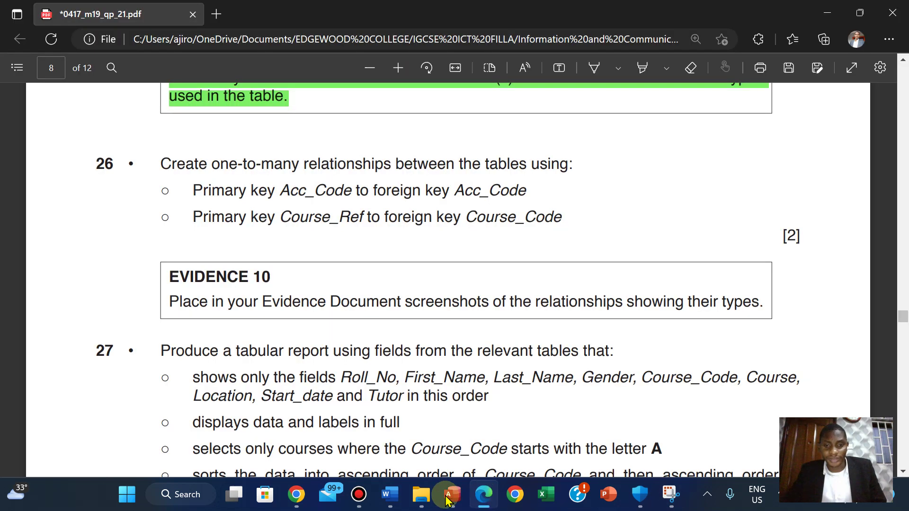
left_click(368, 435)
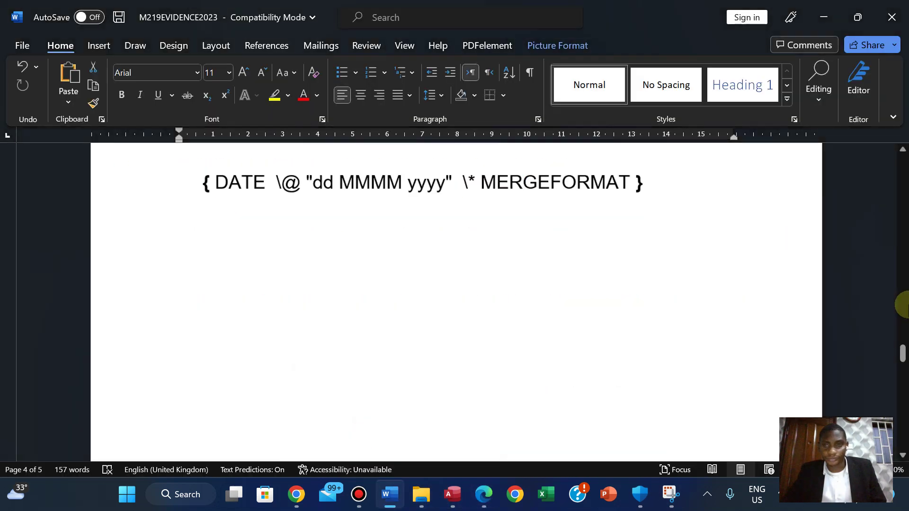
left_click_drag(902, 351, 900, 340)
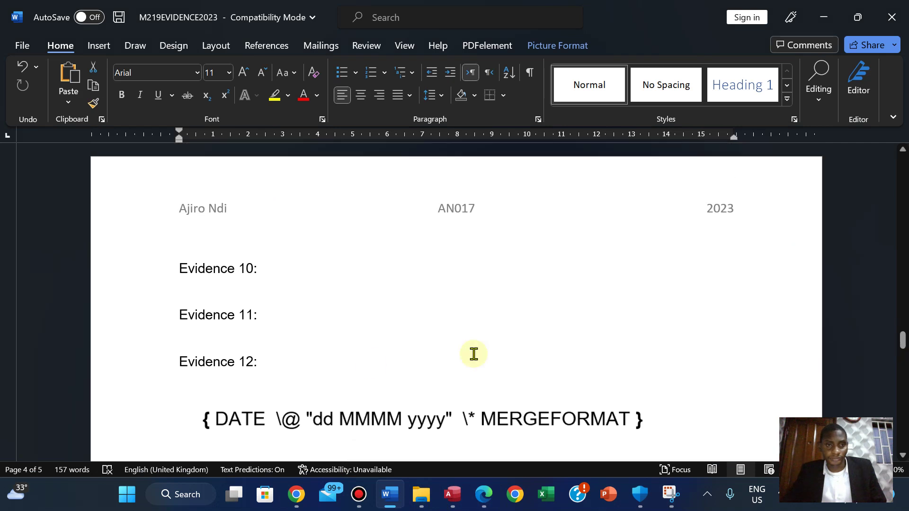
left_click(196, 290)
key("ctrl+v")
left_click(503, 357)
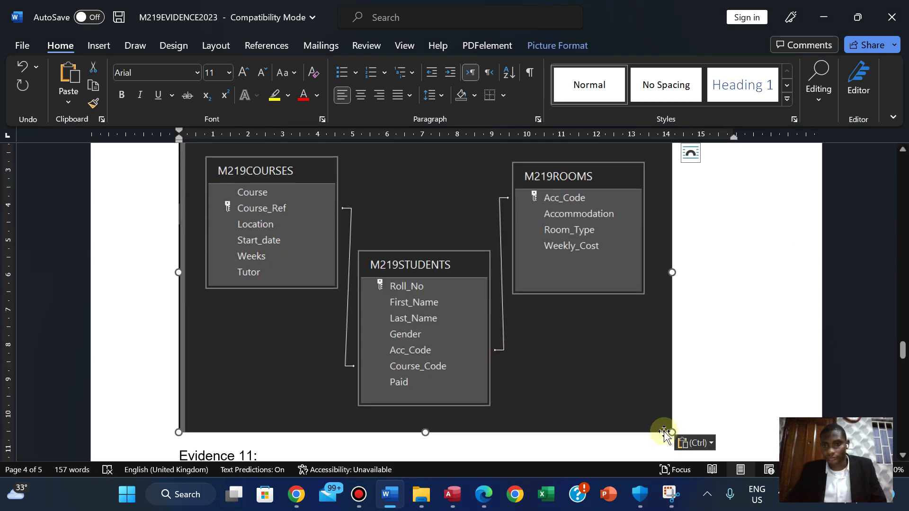
left_click_drag(668, 433, 443, 284)
left_click_drag(902, 348, 902, 339)
Switch to Access and open the relationship between M219COURSES and M219STUDENTS for editing.
mouse_move(496, 491)
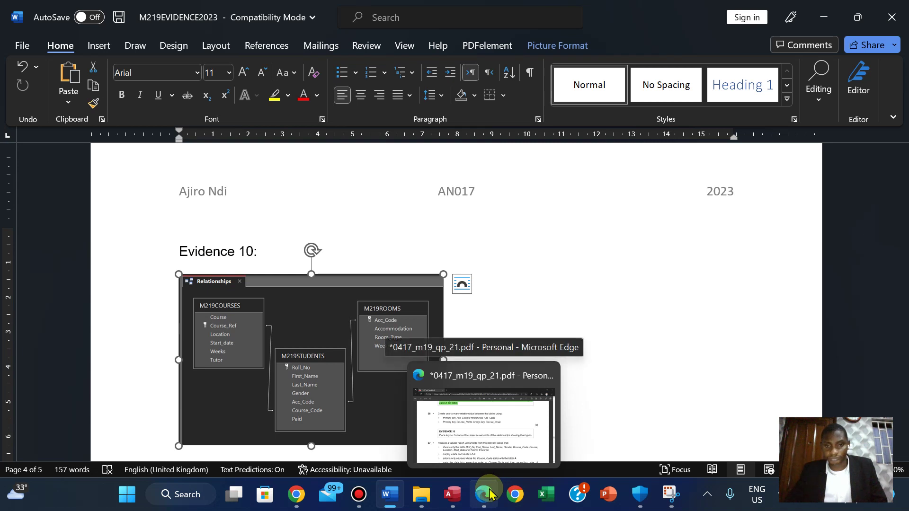
left_click(452, 495)
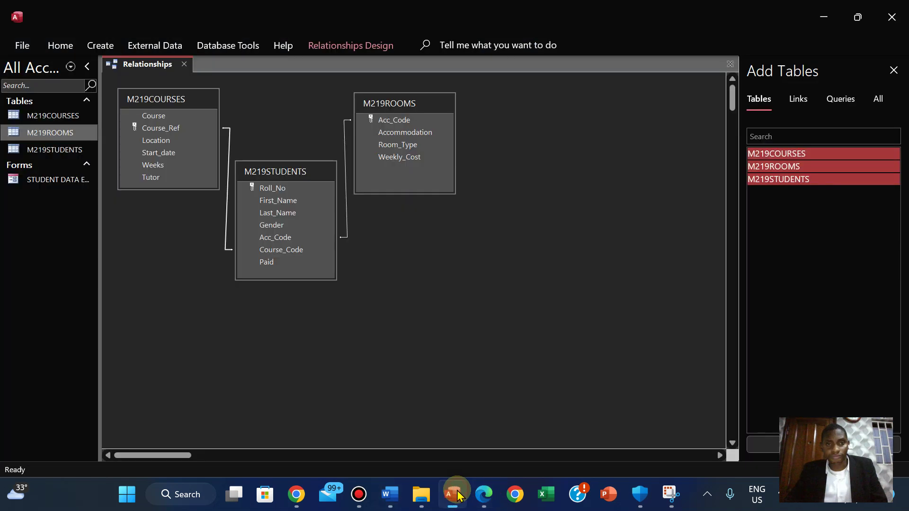
right_click(224, 200)
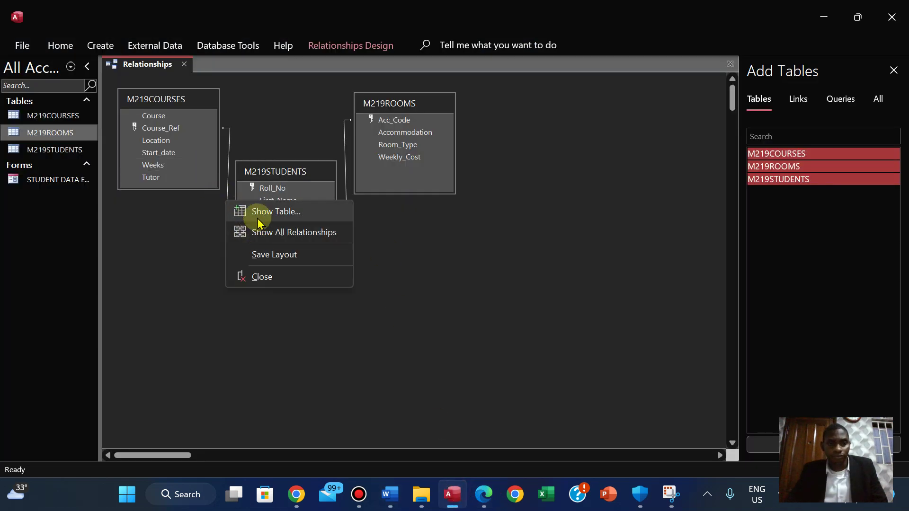
left_click(198, 229)
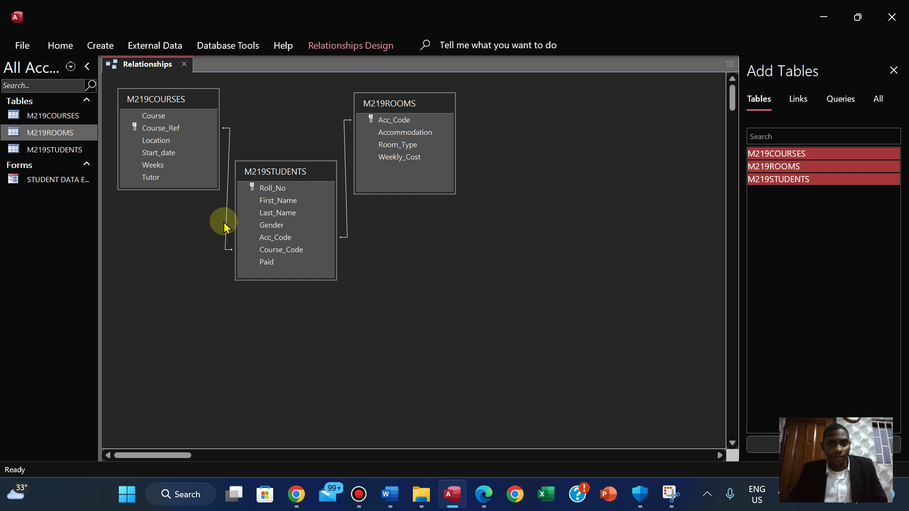
right_click(224, 222)
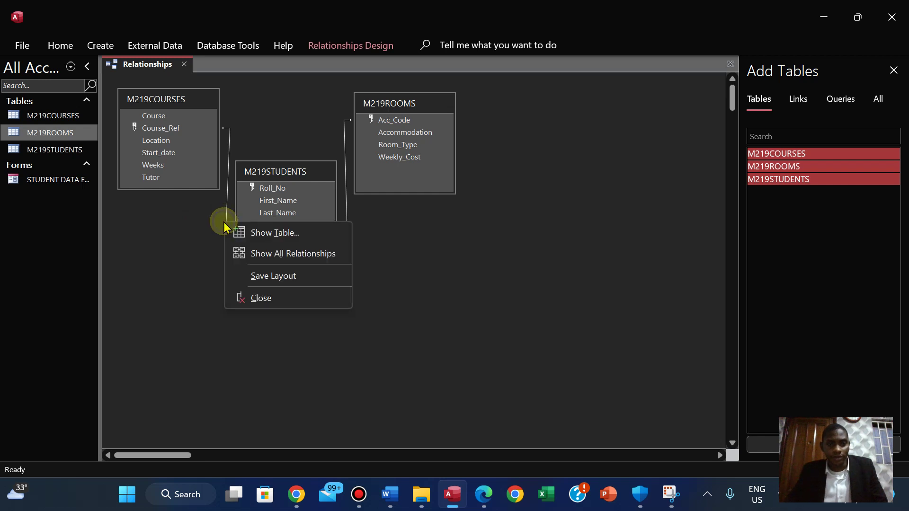
left_click(229, 157)
right_click(229, 157)
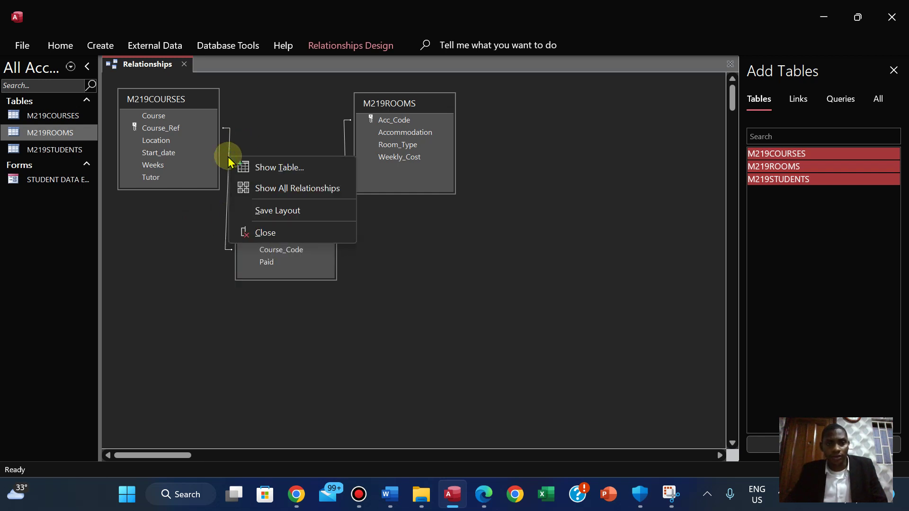
left_click(219, 227)
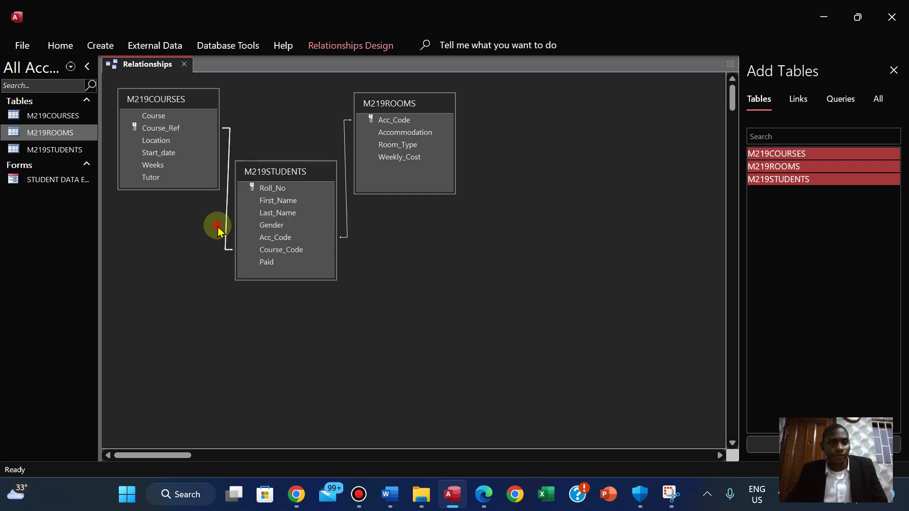
double_click(226, 196)
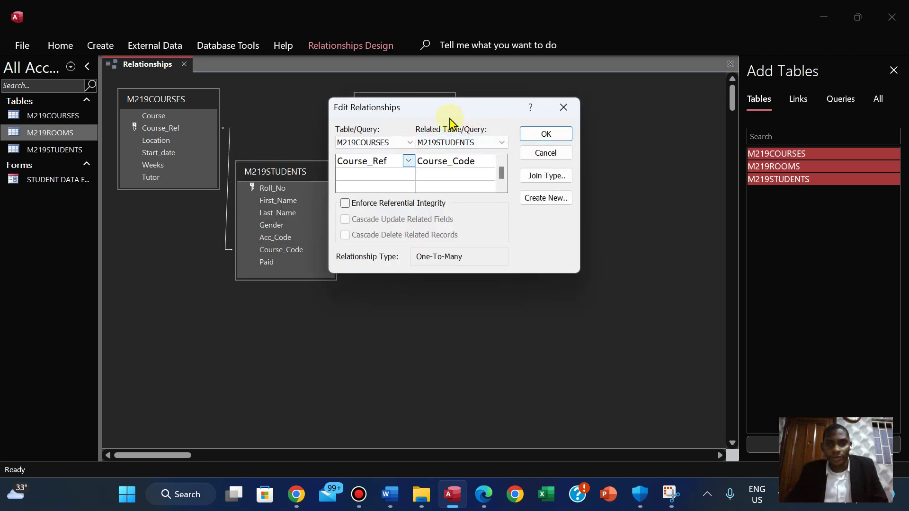
Capture the Edit Relationships dialog for M219COURSES and M219STUDENTS as a rectangular snip with the Snipping Tool.
left_click(671, 494)
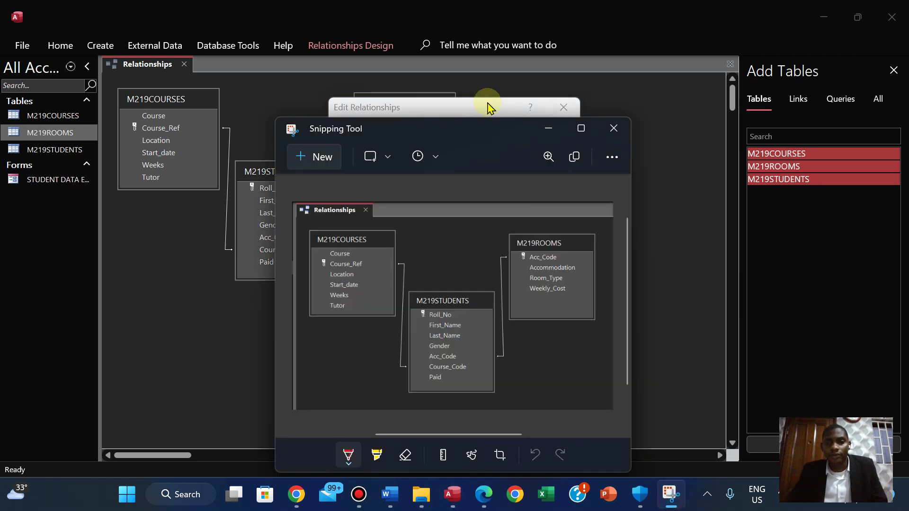
left_click(315, 154)
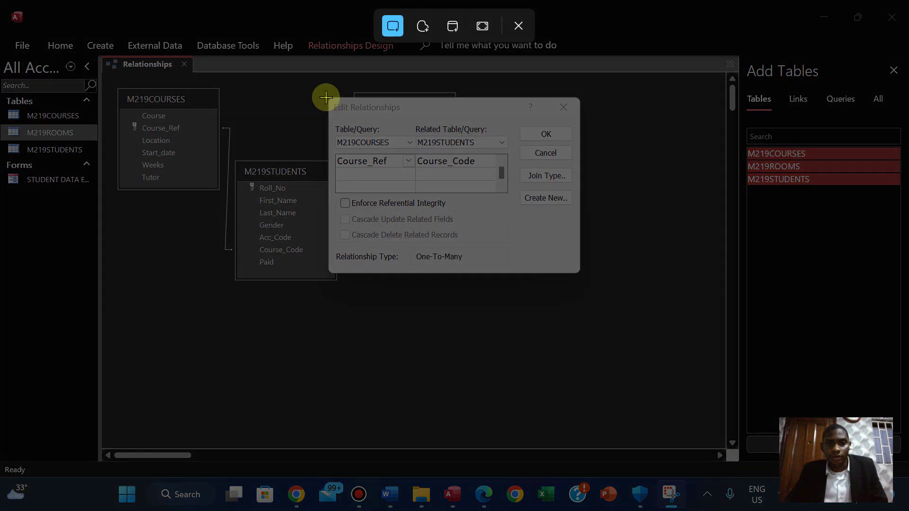
left_click_drag(328, 99, 578, 274)
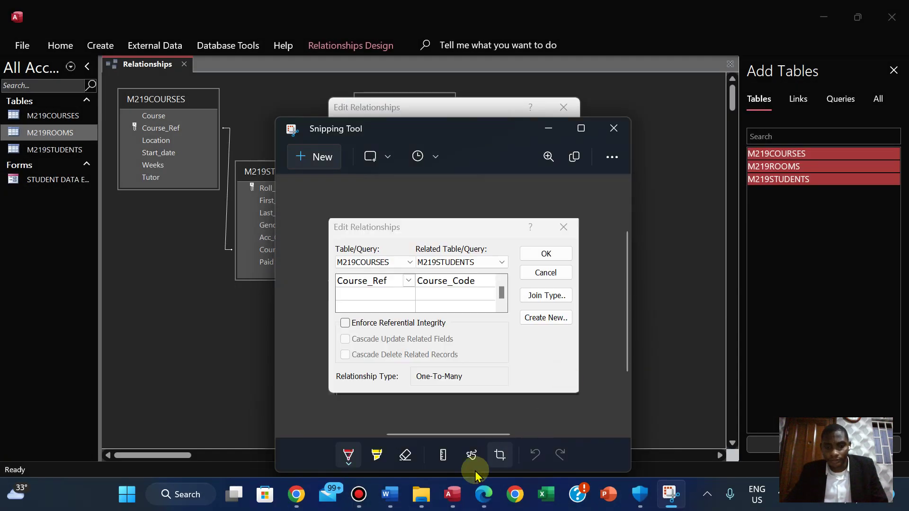
Switch to Word, paste the course relationship screenshot after the Relationships picture and shrink it to about 6.7 cm wide so both sit side by side.
left_click(392, 498)
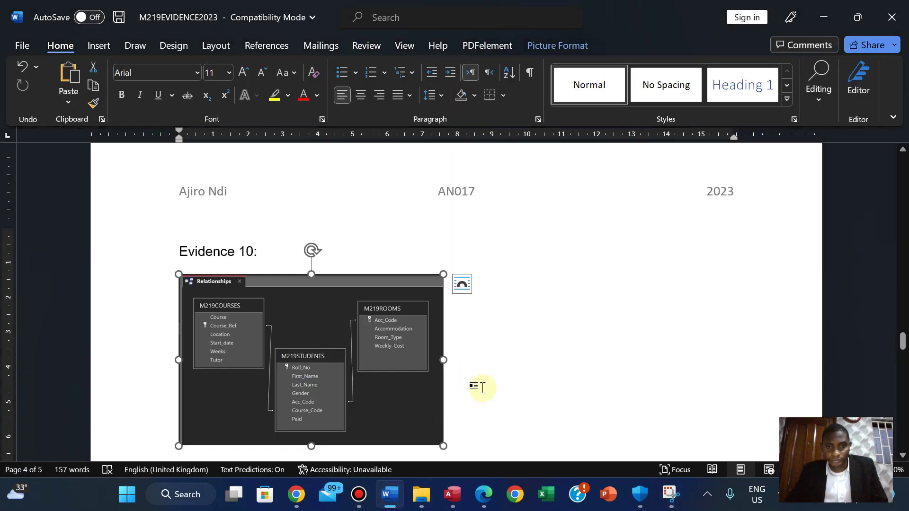
left_click(481, 387)
key("ctrl+v")
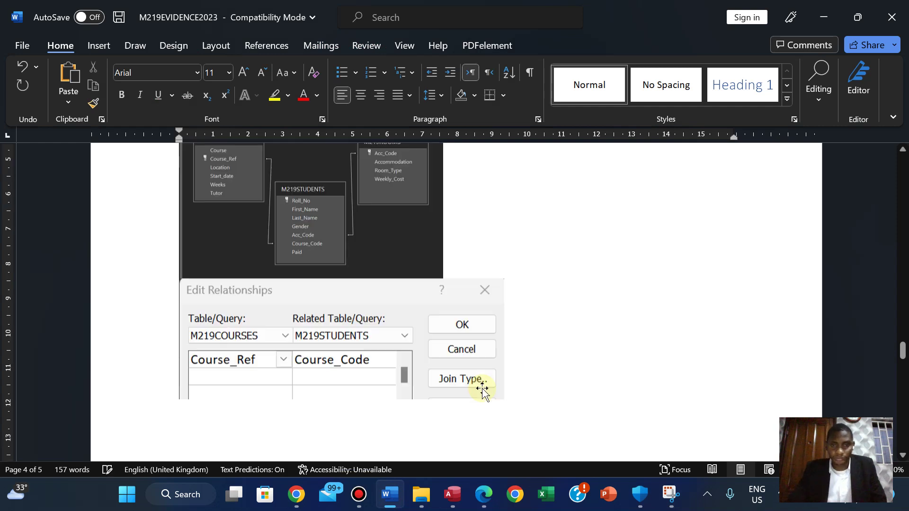
left_click(446, 356)
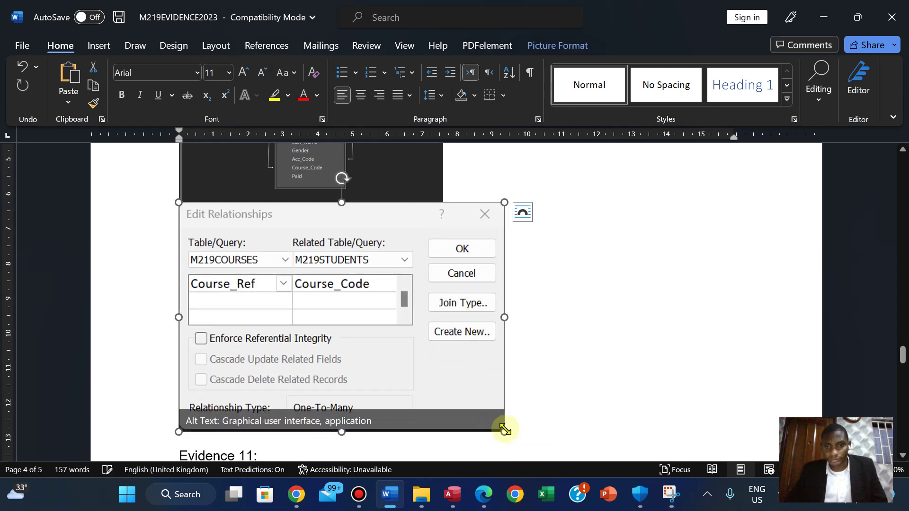
left_click_drag(505, 430, 415, 364)
scroll(412, 325, "up", 3)
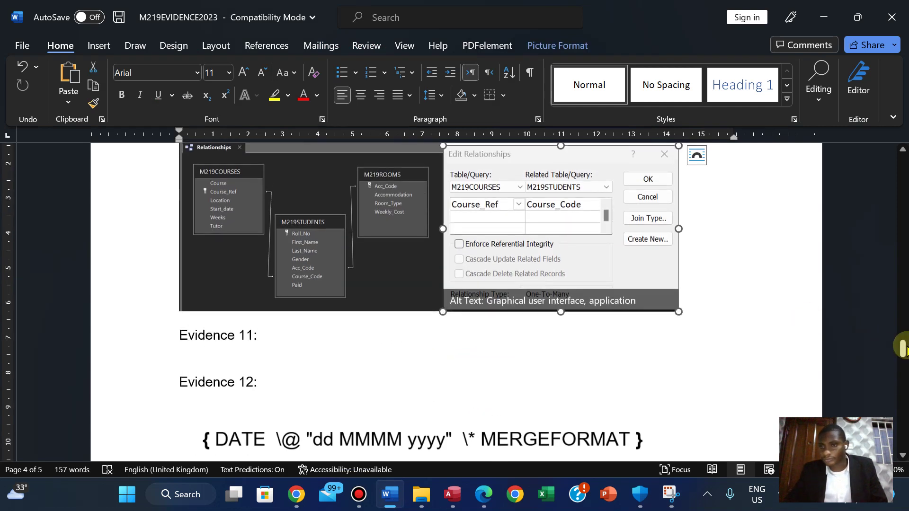
Shrink the three-table Relationships picture under Evidence 10 slightly, to about 7.4 cm wide.
mouse_move(904, 351)
left_mouse_down()
mouse_move(904, 337)
mouse_move(905, 346)
left_mouse_up()
left_click(427, 228)
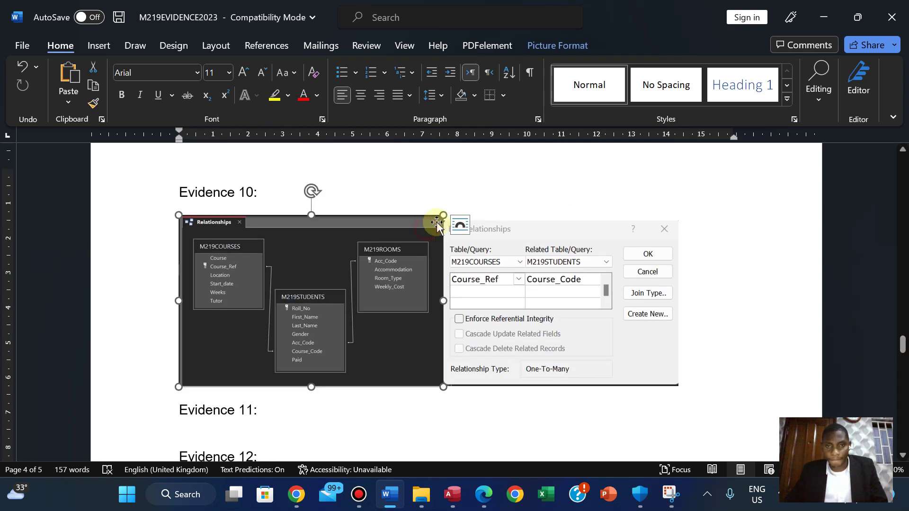
left_click_drag(442, 216, 437, 225)
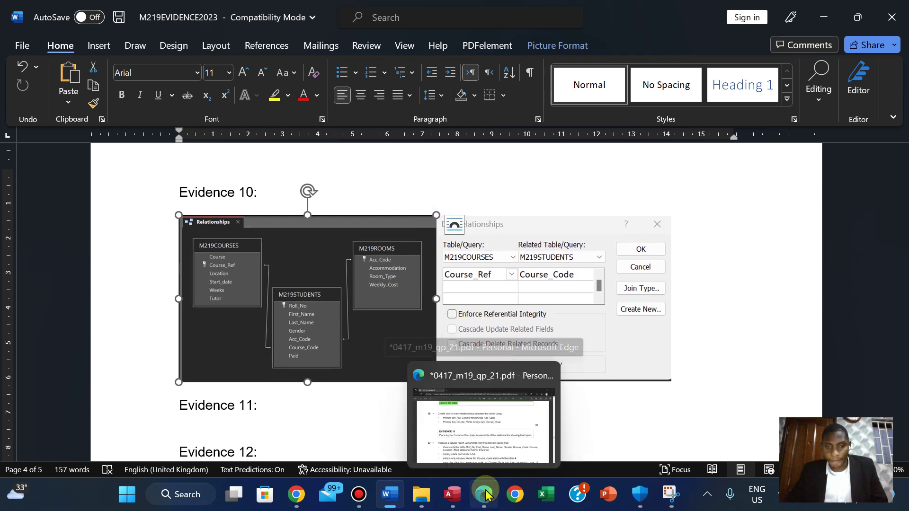
Switch to Access, close the course relationship dialog, snip the Edit Relationships dialog for M219ROOMS and M219STUDENTS, and close that dialog.
left_click(452, 494)
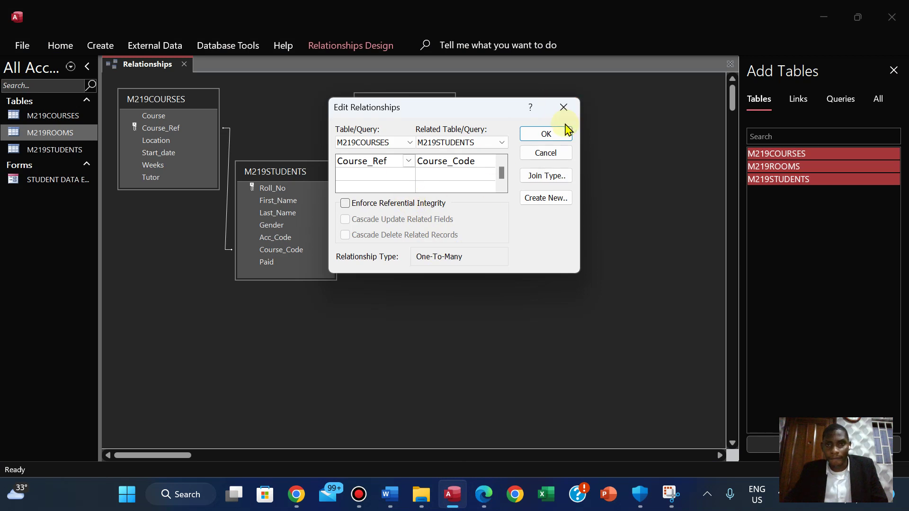
left_click(564, 108)
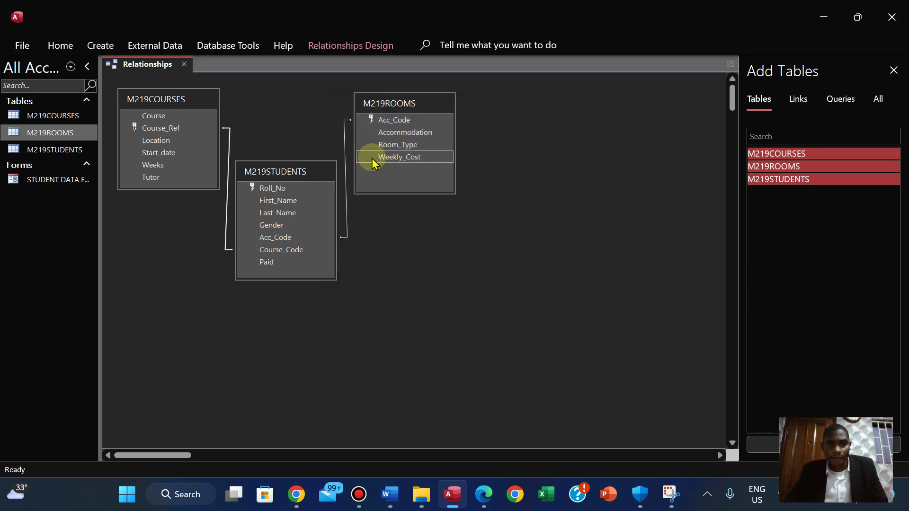
double_click(346, 178)
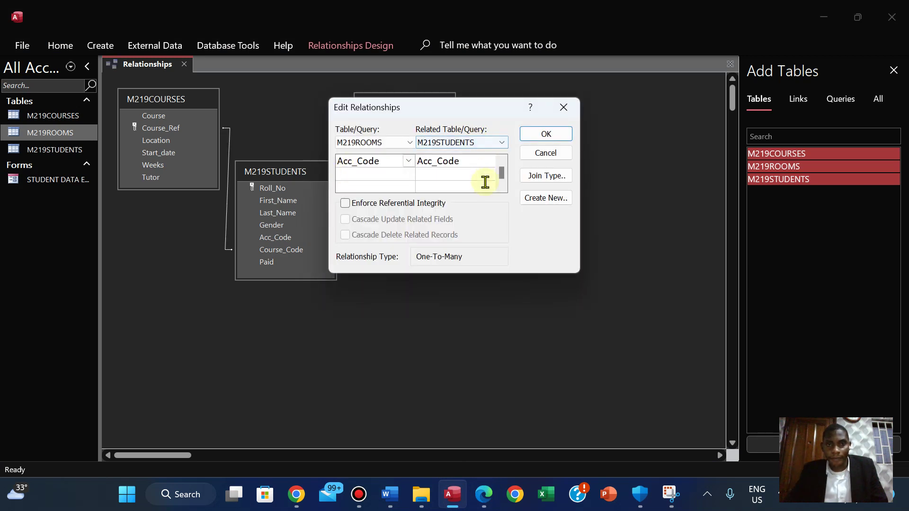
left_click(671, 494)
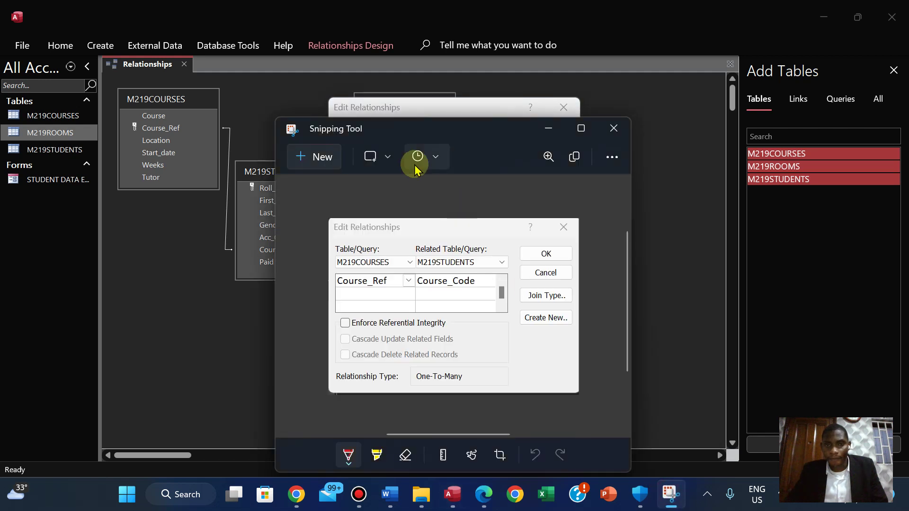
left_click(319, 161)
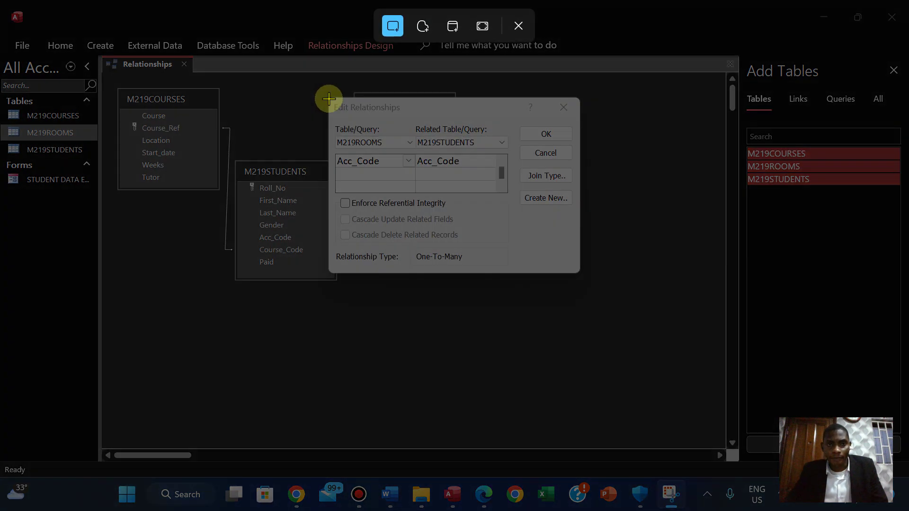
left_click_drag(329, 98, 583, 270)
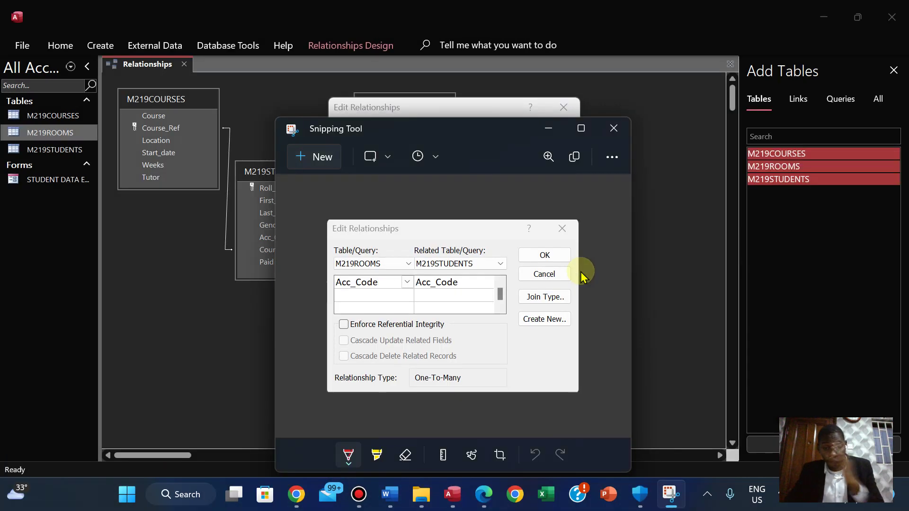
left_click(452, 494)
mouse_move(421, 495)
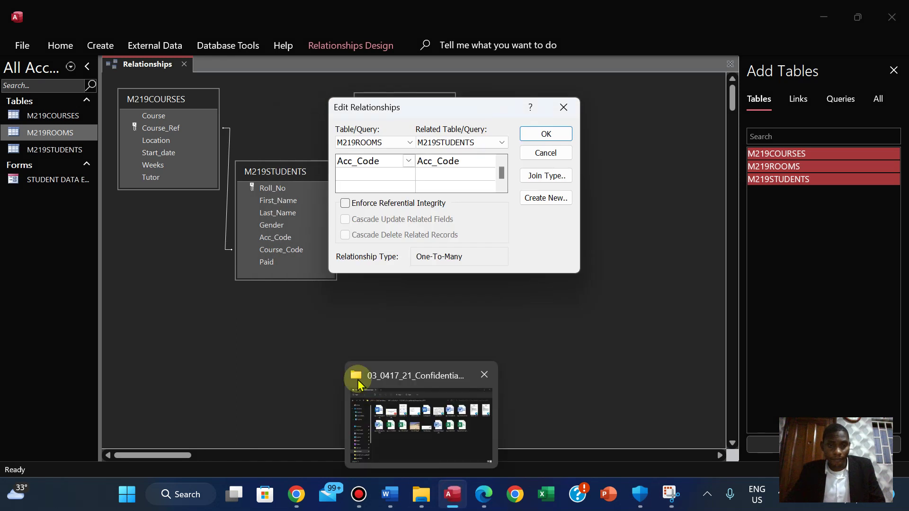
left_click(534, 135)
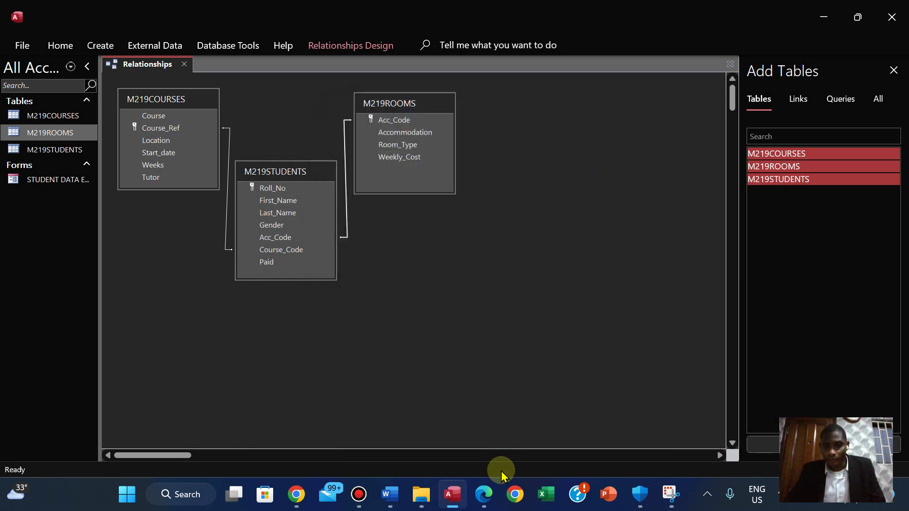
Switch to Word, paste the M219ROOMS relationship screenshot on a new line below the Evidence 10 pictures and shrink it to about 8 cm wide.
mouse_move(464, 501)
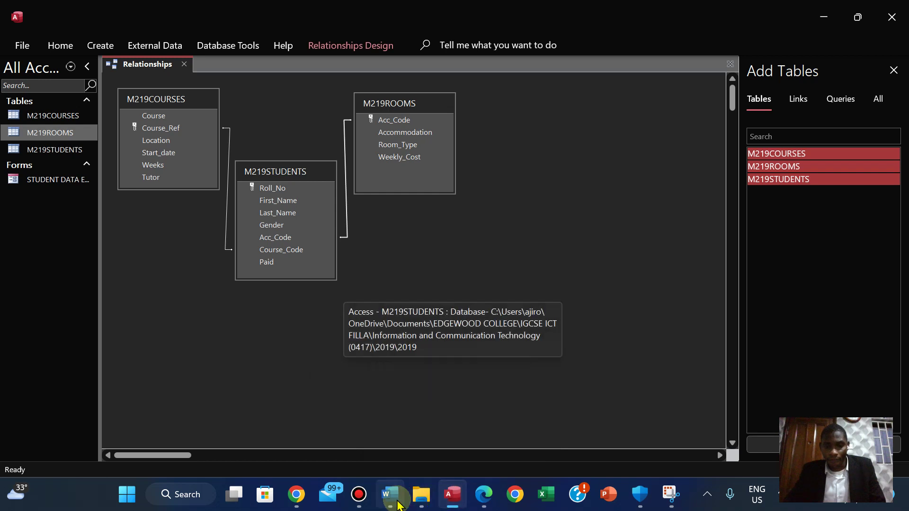
mouse_move(389, 495)
left_click(370, 422)
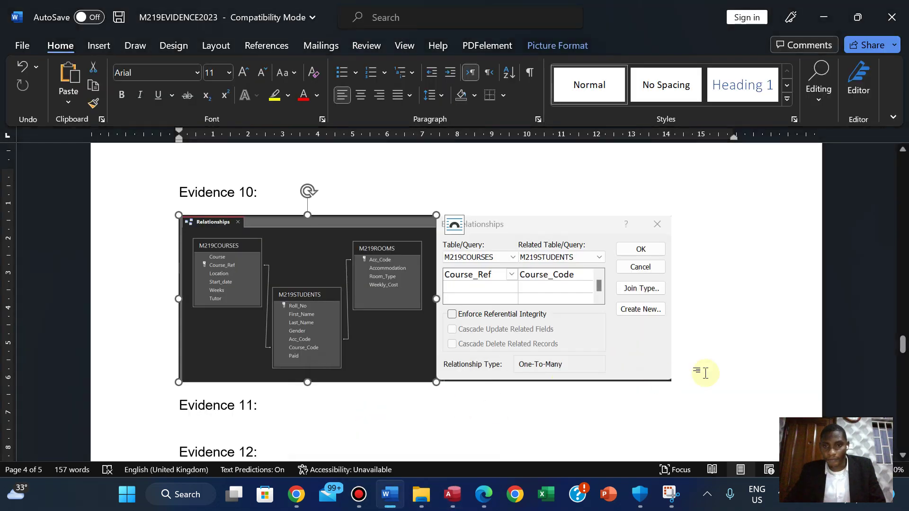
left_click(694, 374)
key("Return")
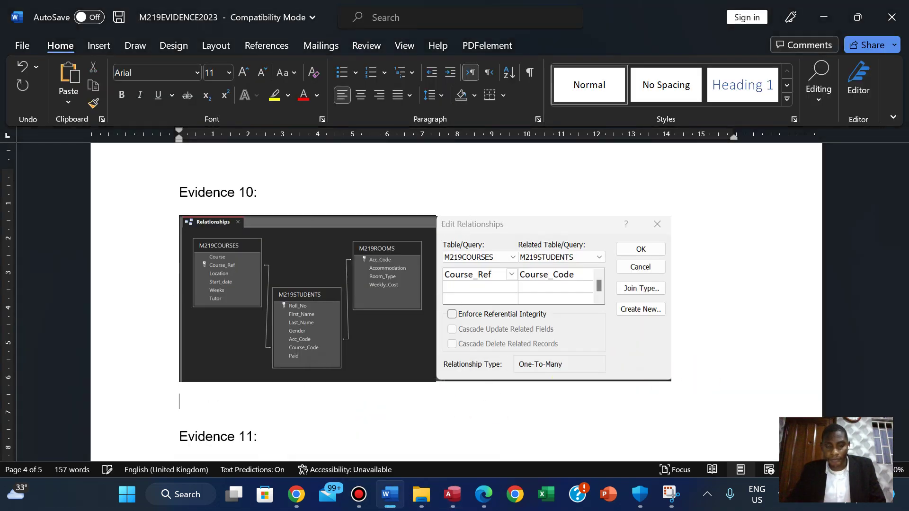
key("ctrl+v")
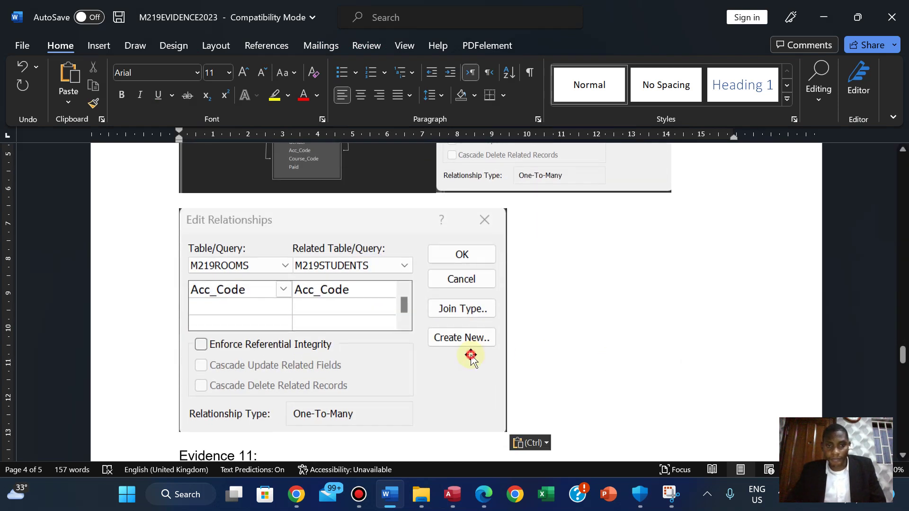
left_click(471, 357)
left_click_drag(508, 430, 460, 400)
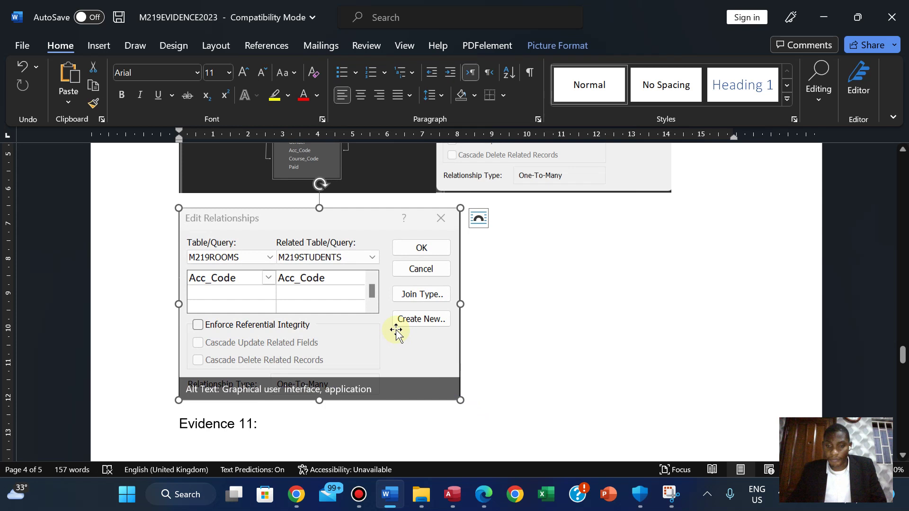
Reduce the font size of the blank line above the M219ROOMS relationship screenshot to 8 to narrow the gap between the pictures.
key("Up")
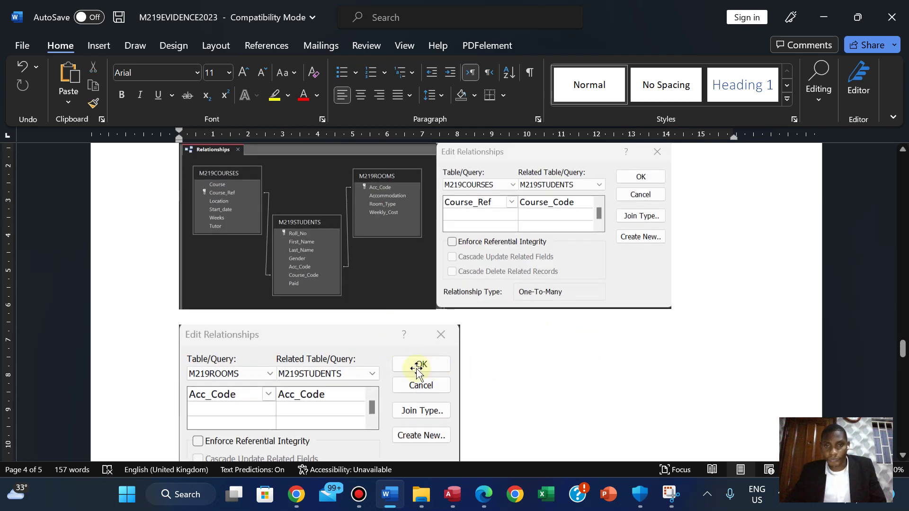
left_click(417, 373)
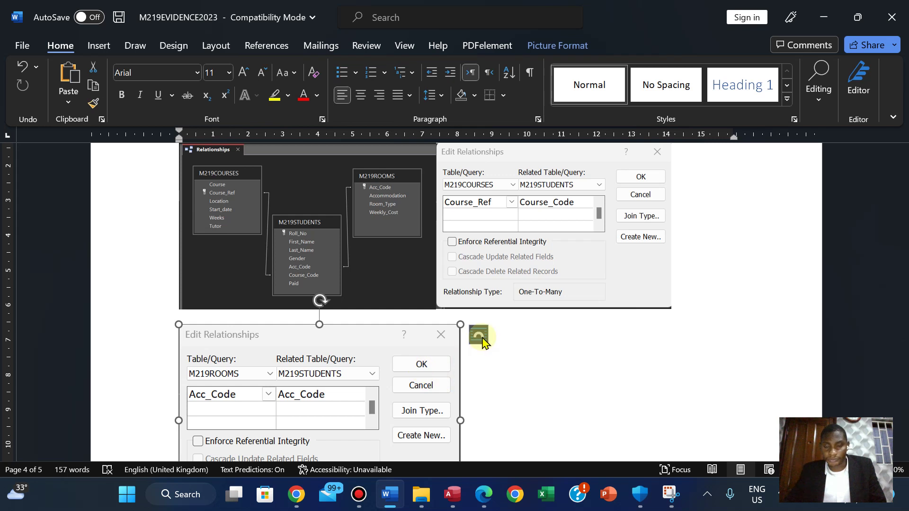
left_click_drag(903, 352, 904, 361)
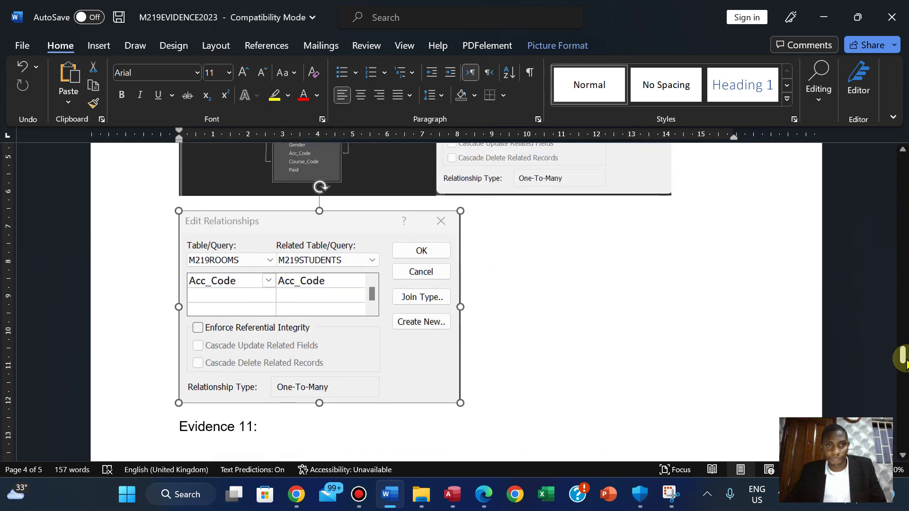
left_click(238, 203)
key("ctrl+bracketleft")
key("ctrl+bracketleft")
key("ctrl+bracketleft")
key("ctrl+bracketleft")
key("ctrl+bracketleft")
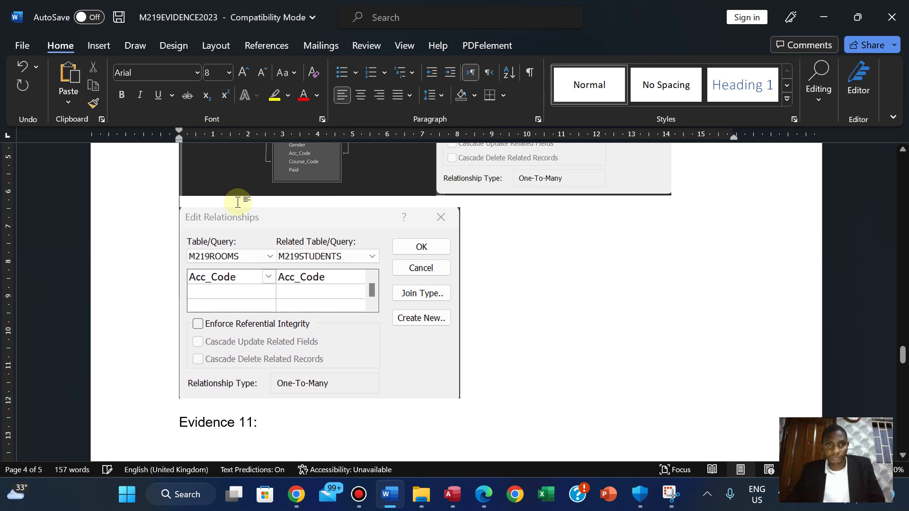
Switch to the exam paper in Edge and highlight question 26's text, including the Evidence 10 box, in green.
left_click(483, 497)
left_click(172, 154)
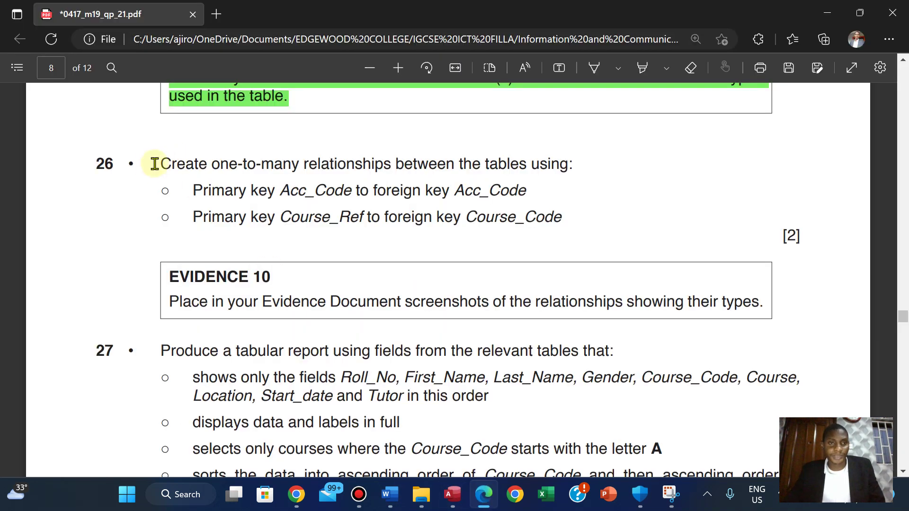
left_click_drag(161, 161, 768, 308)
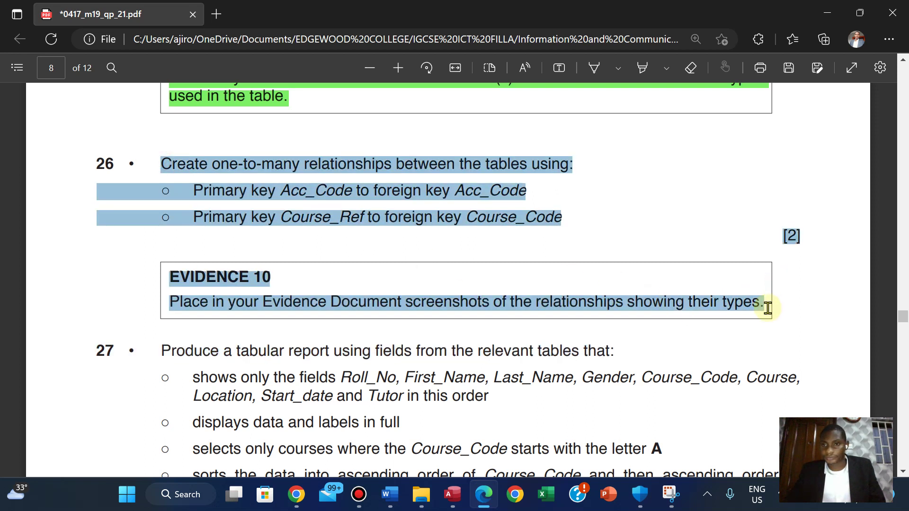
mouse_move(801, 226)
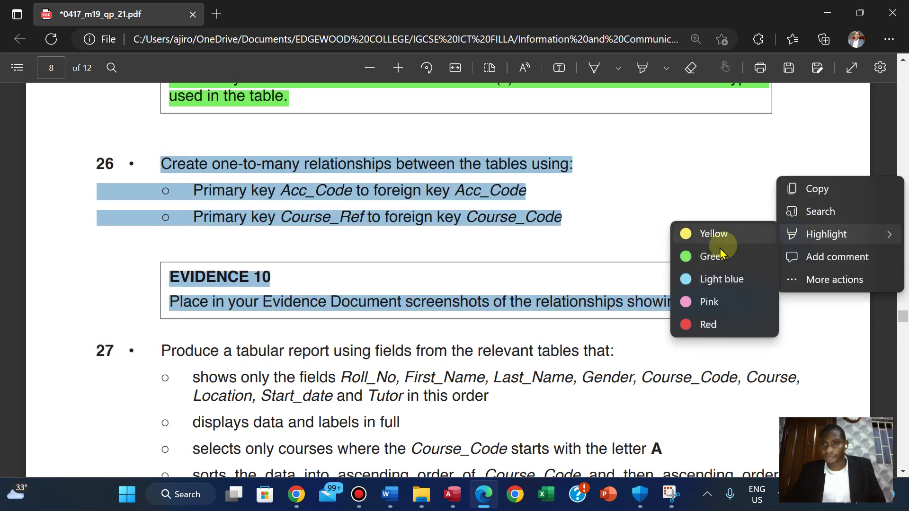
left_click(709, 257)
mouse_move(494, 7)
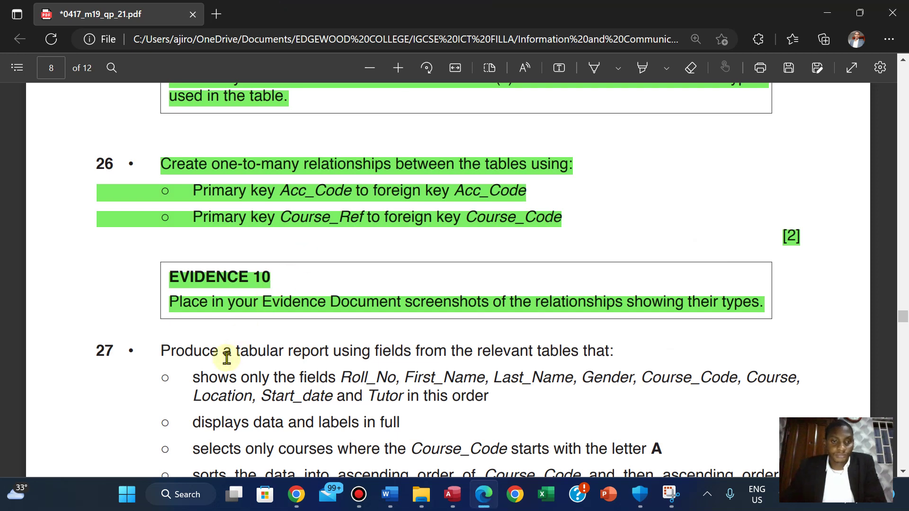
Read question 27's report requirements, switch to Access, and save and close the Relationships window.
scroll(227, 358, "down", 5)
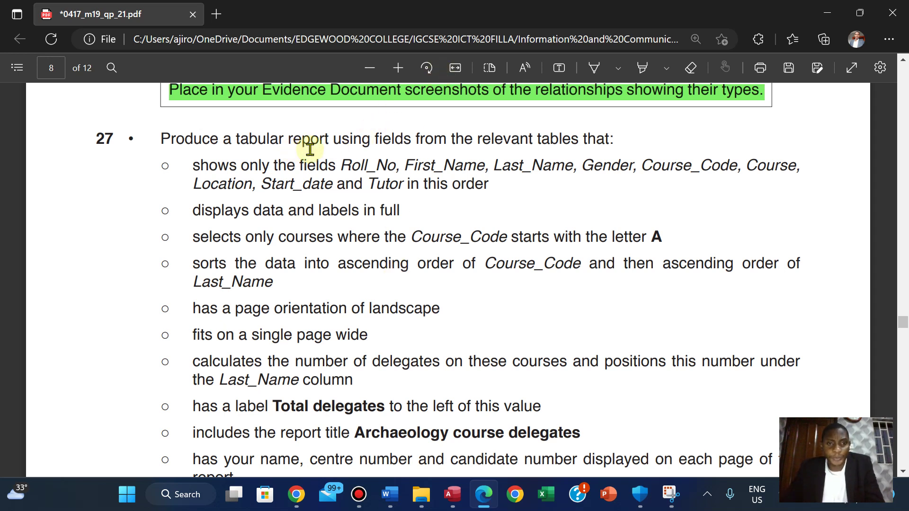
scroll(302, 255, "down", 1)
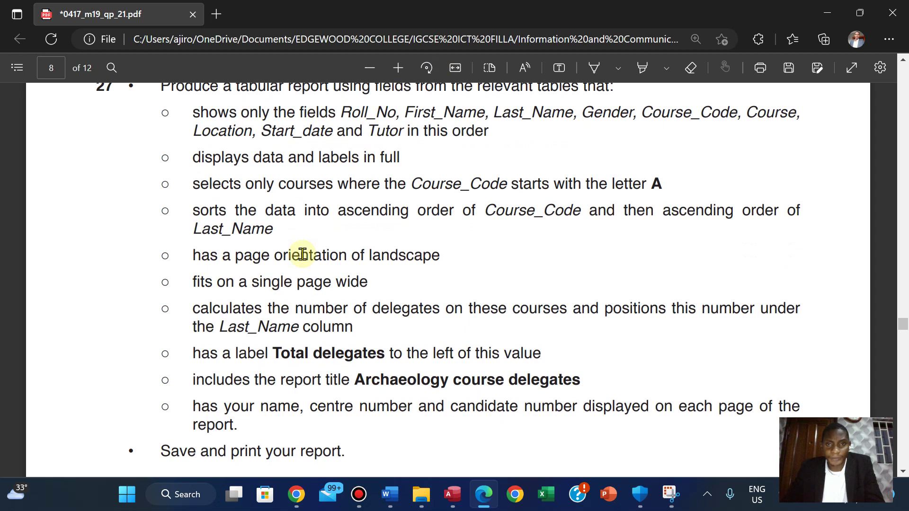
scroll(302, 254, "up", 1)
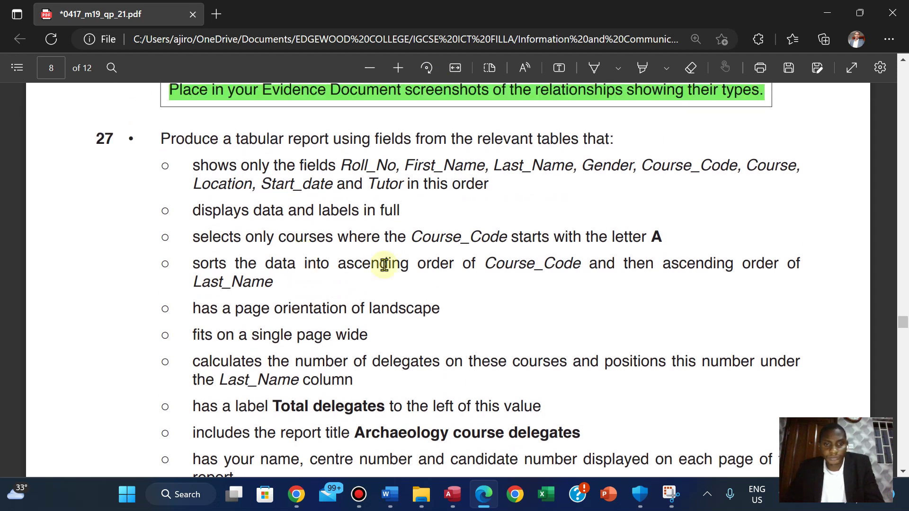
left_click(453, 494)
right_click(150, 66)
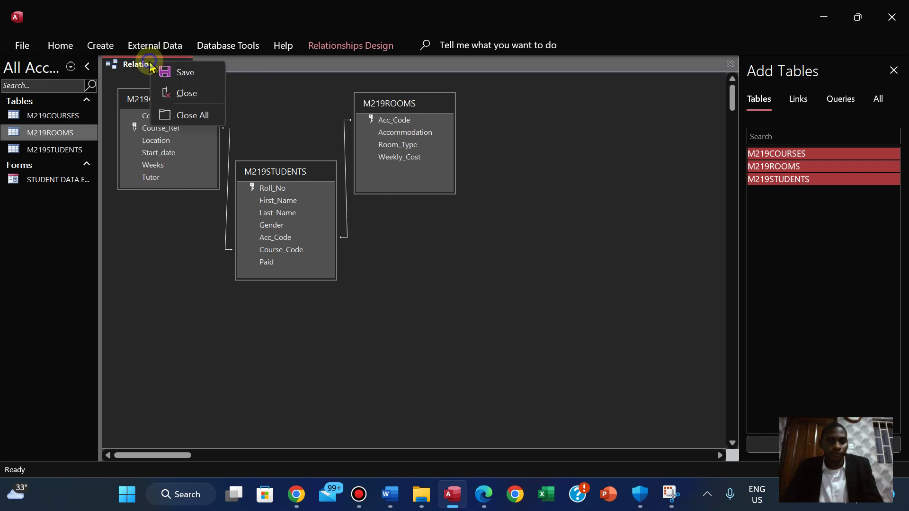
left_click(163, 71)
right_click(131, 71)
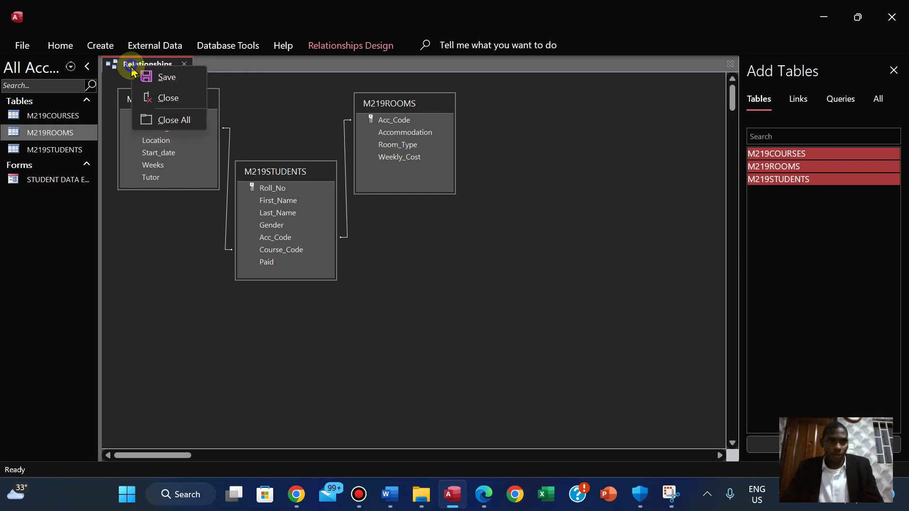
left_click(151, 96)
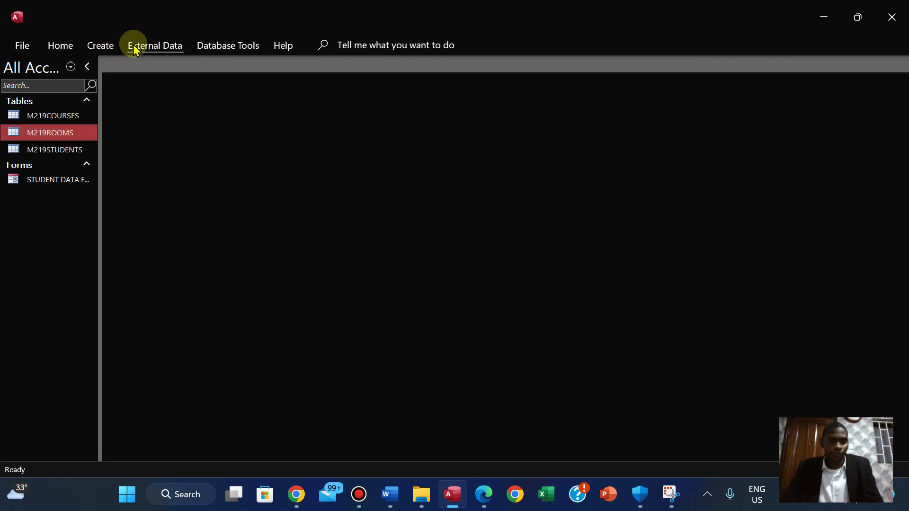
Start a query with the Simple Query Wizard, checking question 27 in Edge, and add Roll_No from the M219STUDENTS table.
left_click(100, 47)
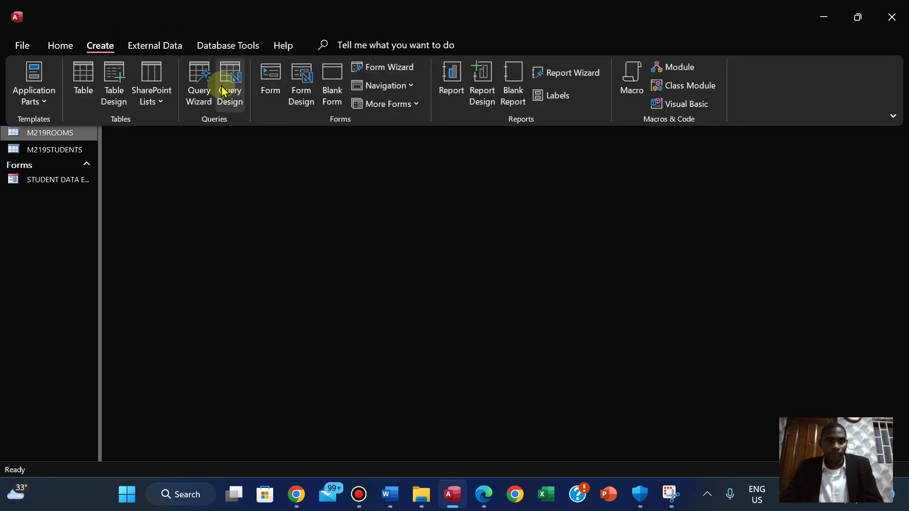
left_click(198, 81)
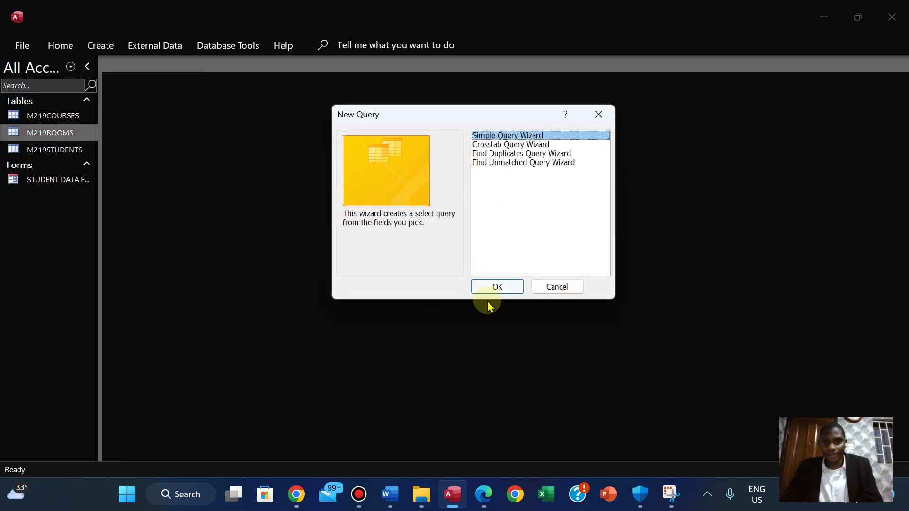
left_click(491, 284)
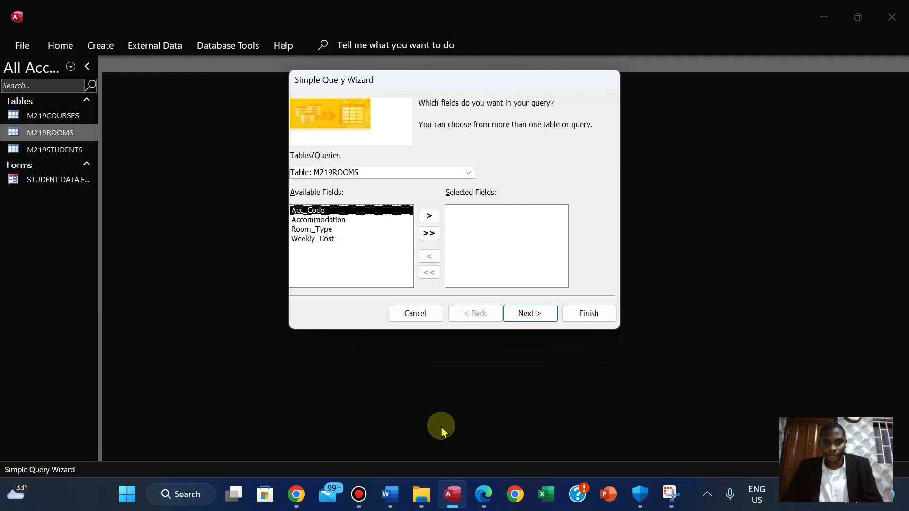
left_click(484, 495)
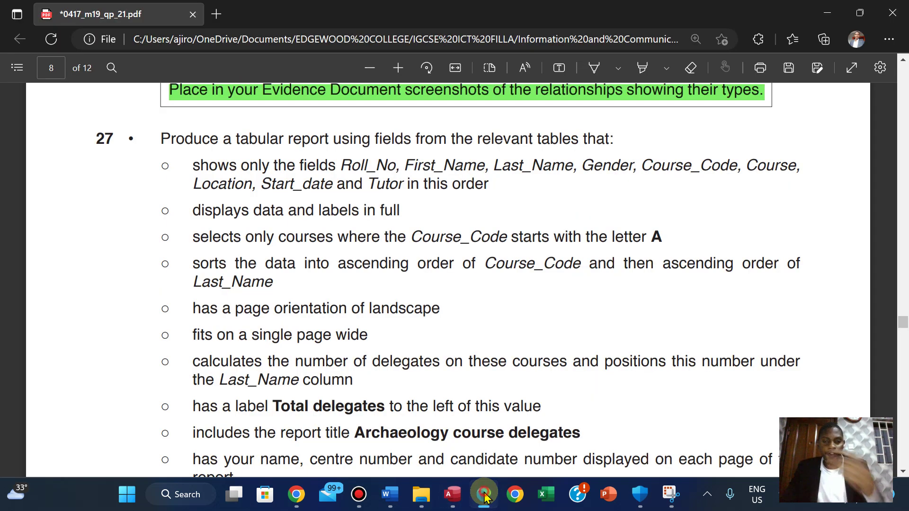
left_click(484, 495)
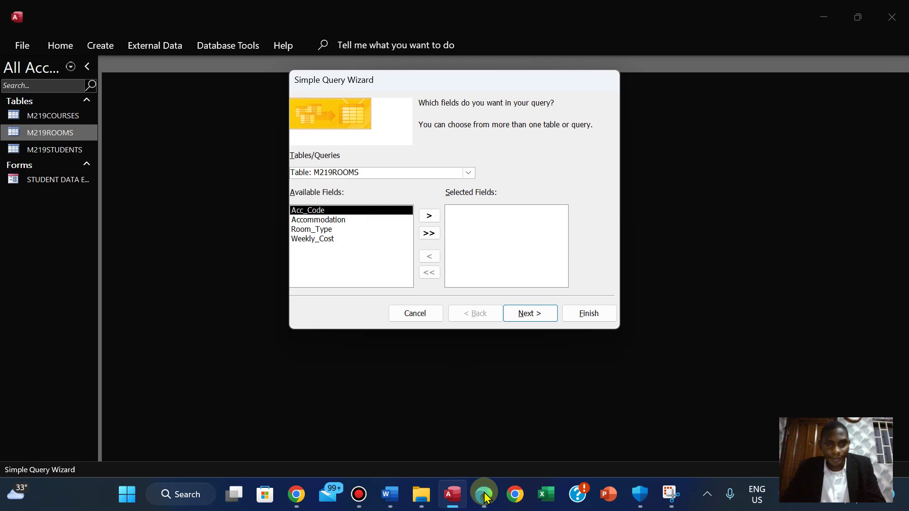
left_click(470, 173)
left_click(415, 204)
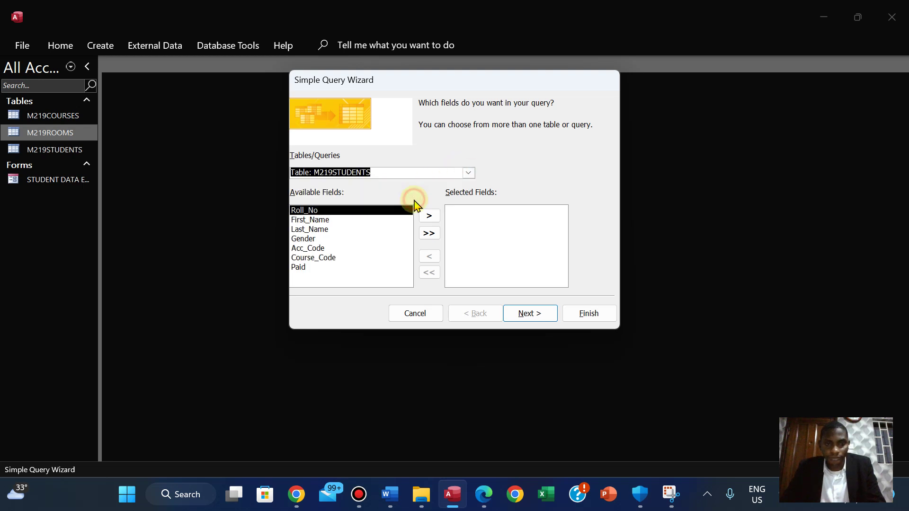
left_click(425, 217)
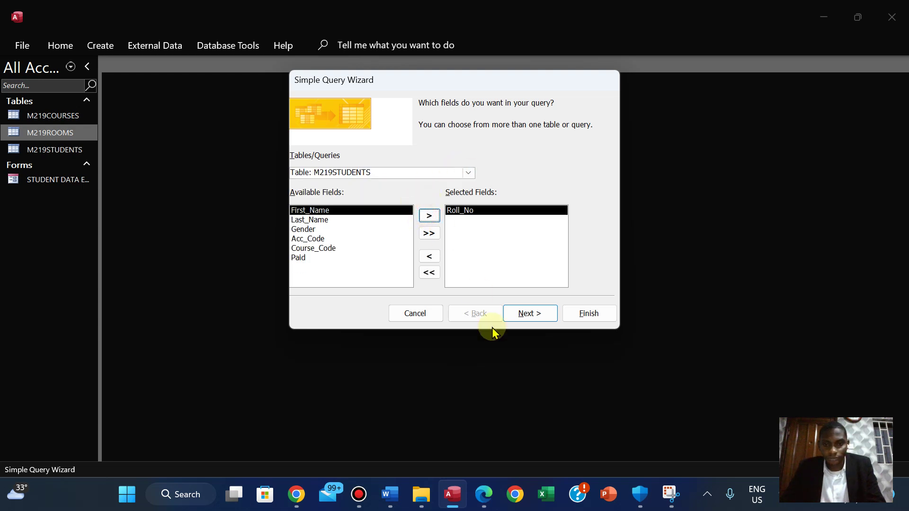
Add the First_Name and Last_Name fields to the query, checking the required field order in the exam paper before each.
left_click(482, 497)
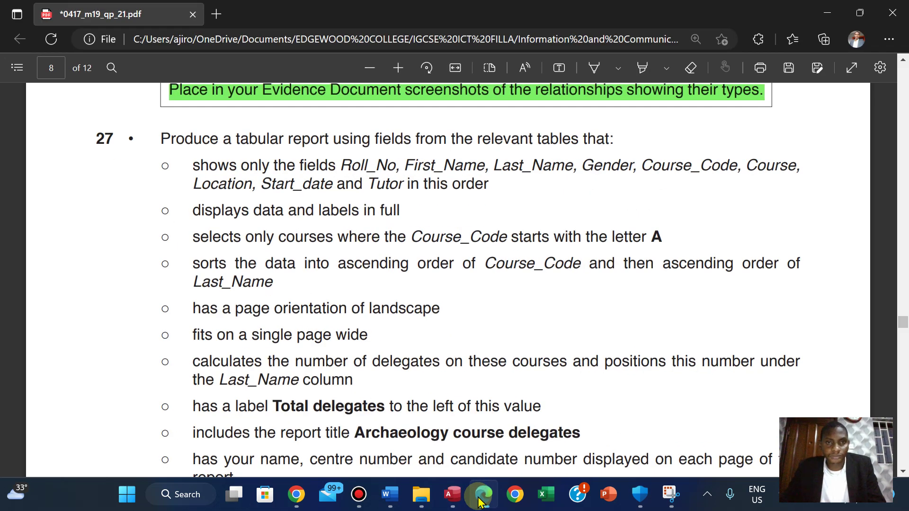
left_click(480, 497)
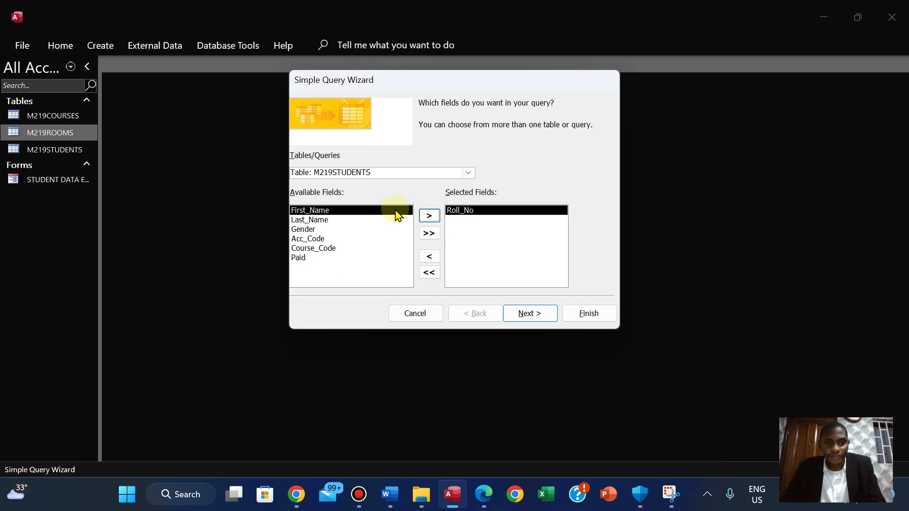
left_click(429, 216)
left_click(481, 503)
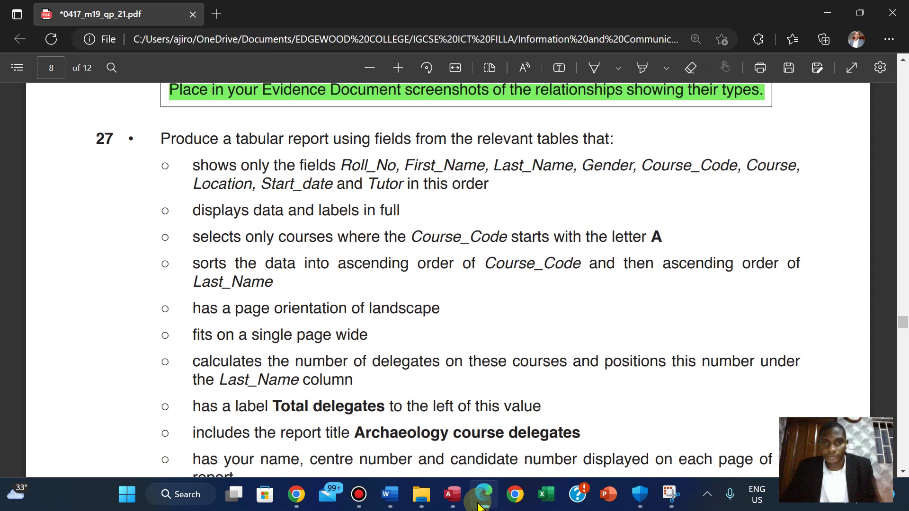
left_click(481, 497)
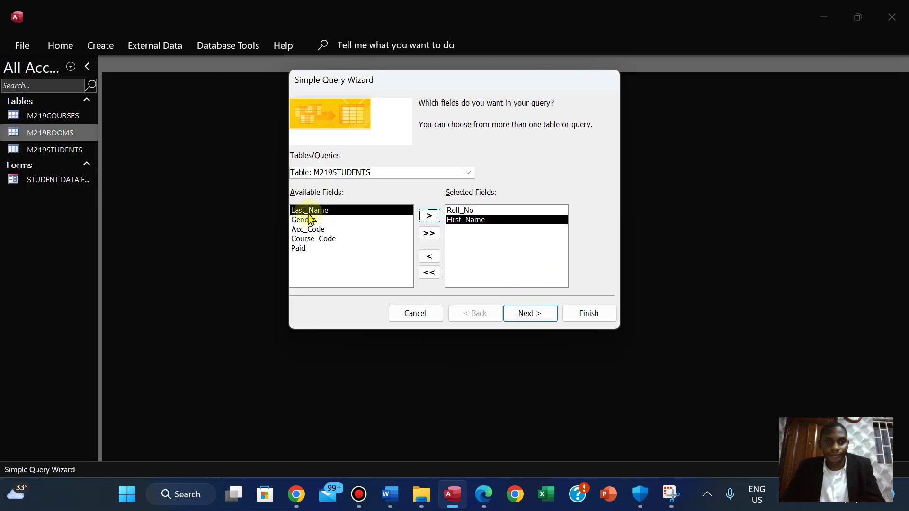
left_click(428, 217)
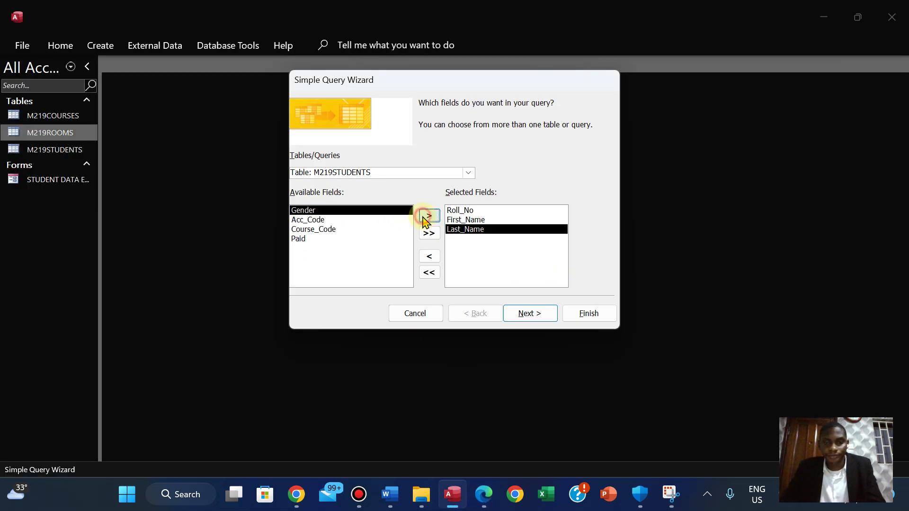
Add Gender and Course_Code from M219STUDENTS to the query, checking question 27's field list in Edge before each.
left_click(484, 495)
left_click(484, 494)
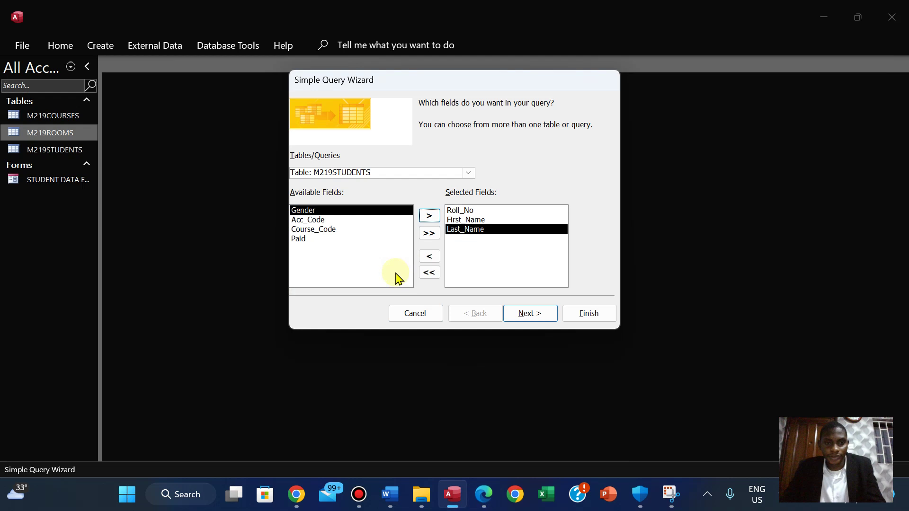
left_click(428, 217)
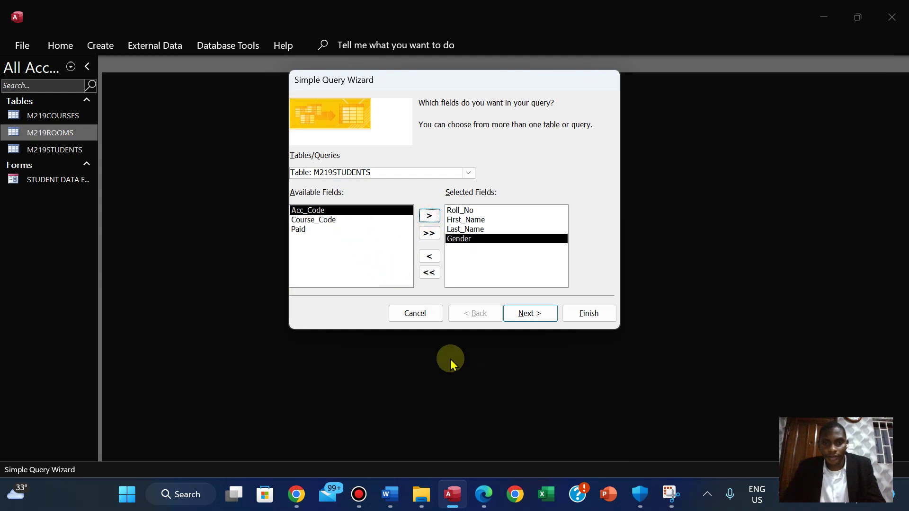
left_click(484, 495)
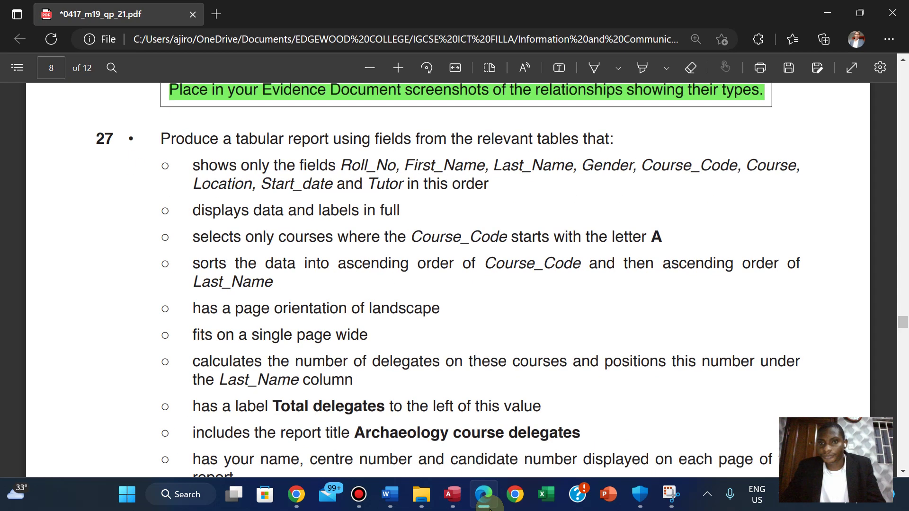
left_click(489, 508)
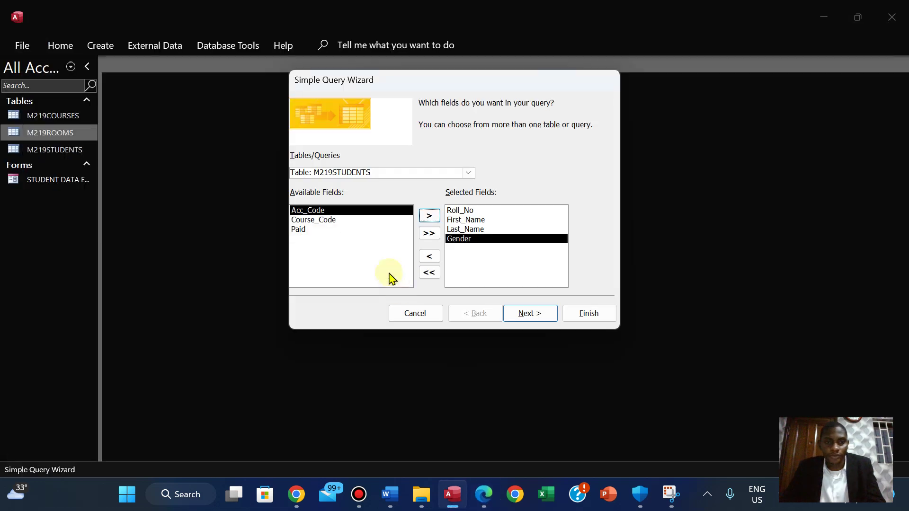
left_click(331, 221)
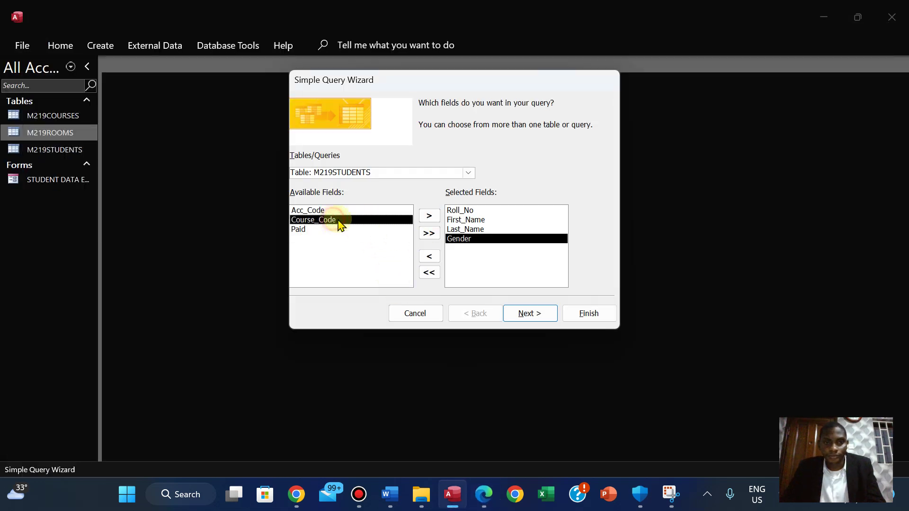
left_click(428, 216)
Choose M219COURSES as the source table, add its Location field to the query, and compare with question 27's field order in Edge.
left_click(483, 496)
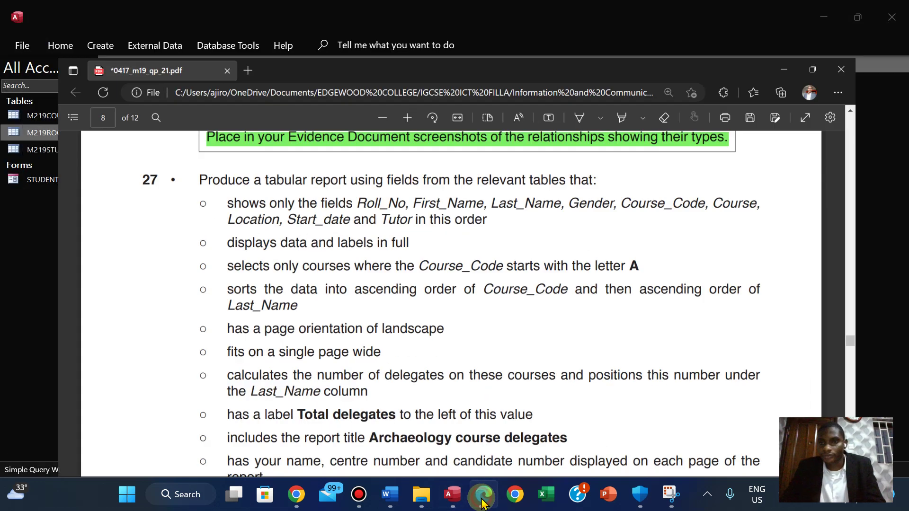
left_click(483, 497)
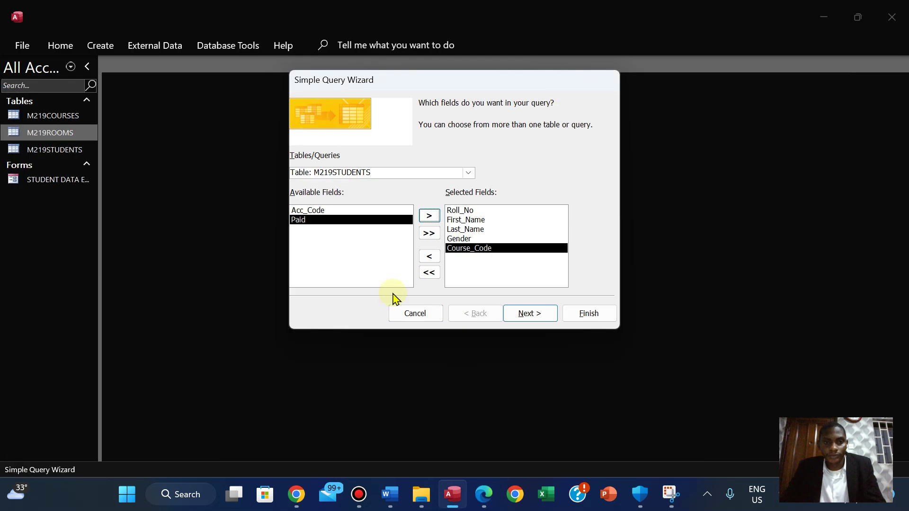
left_click(469, 173)
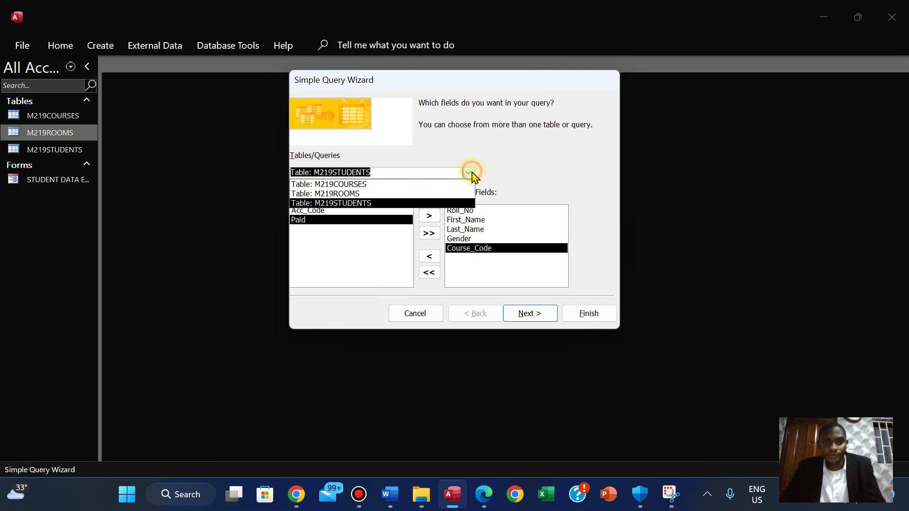
left_click(421, 194)
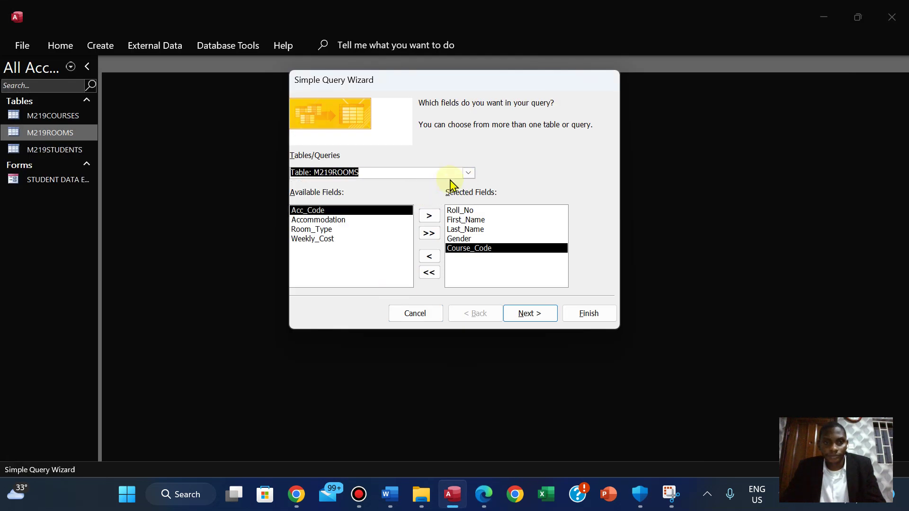
left_click(469, 172)
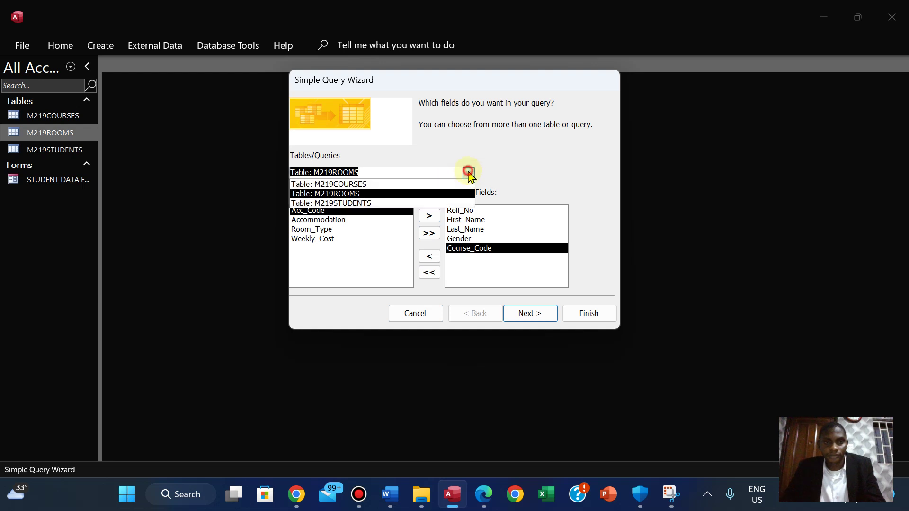
left_click(405, 182)
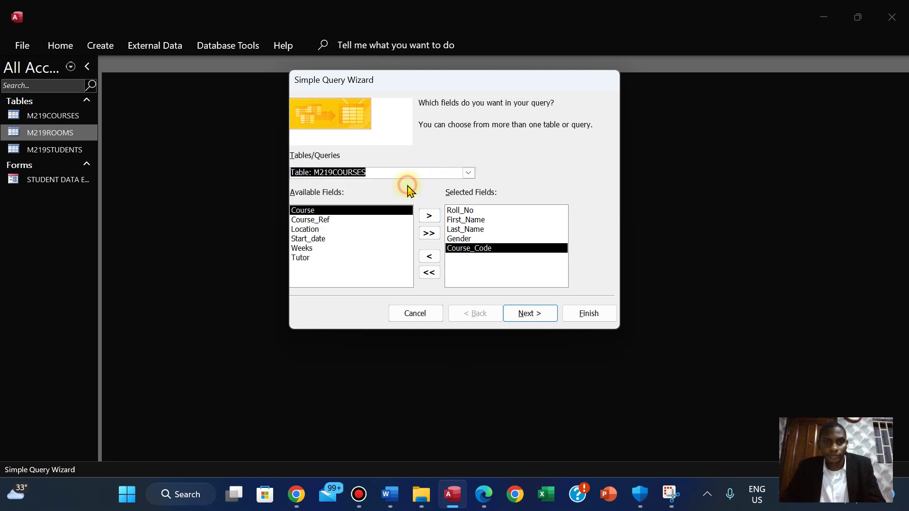
left_click(315, 230)
left_click(434, 216)
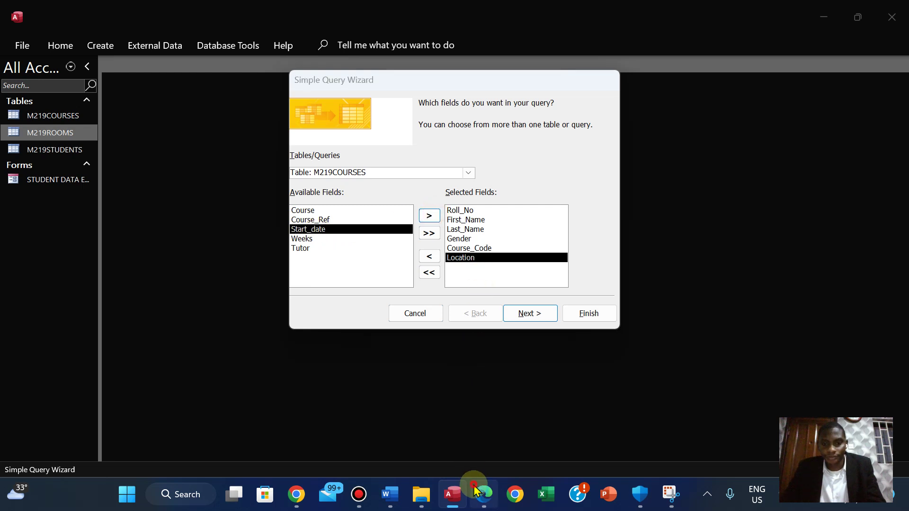
left_click(476, 491)
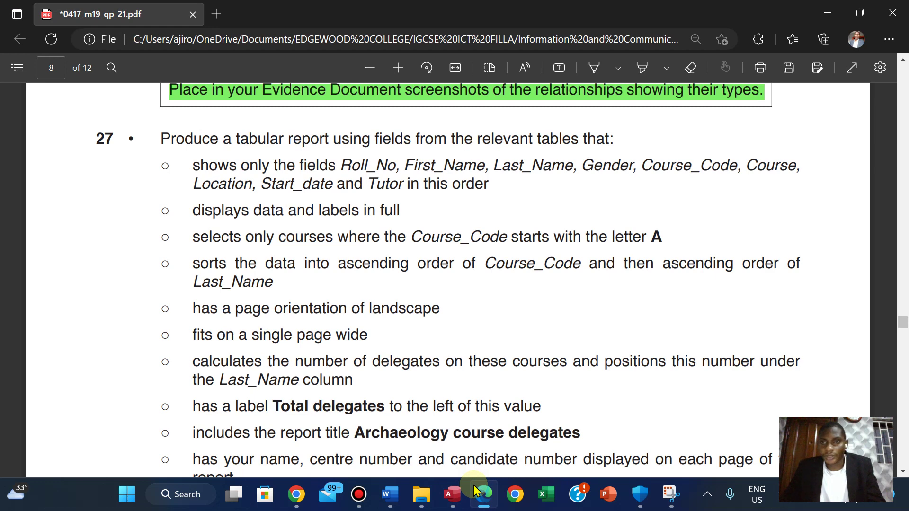
Recheck question 27's field order in Edge, remove Location from the selected query fields, and add Course followed by Location.
left_click(475, 491)
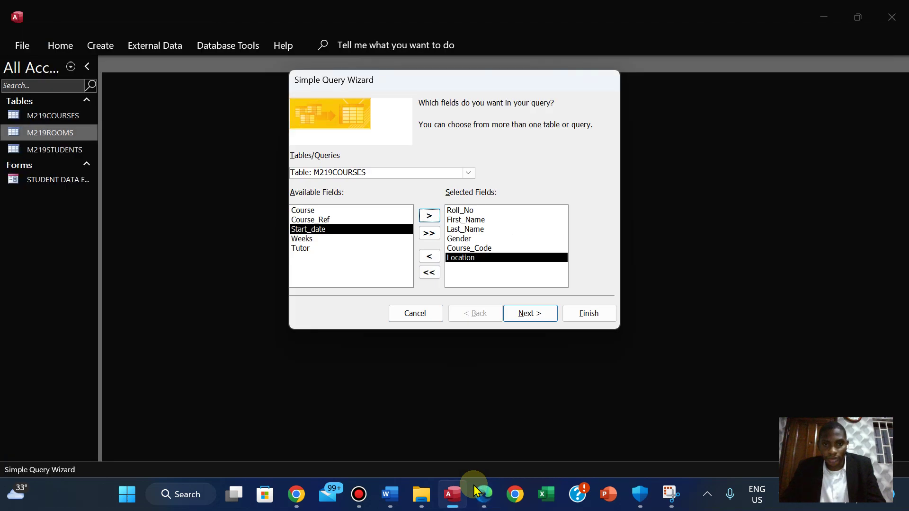
left_click(476, 491)
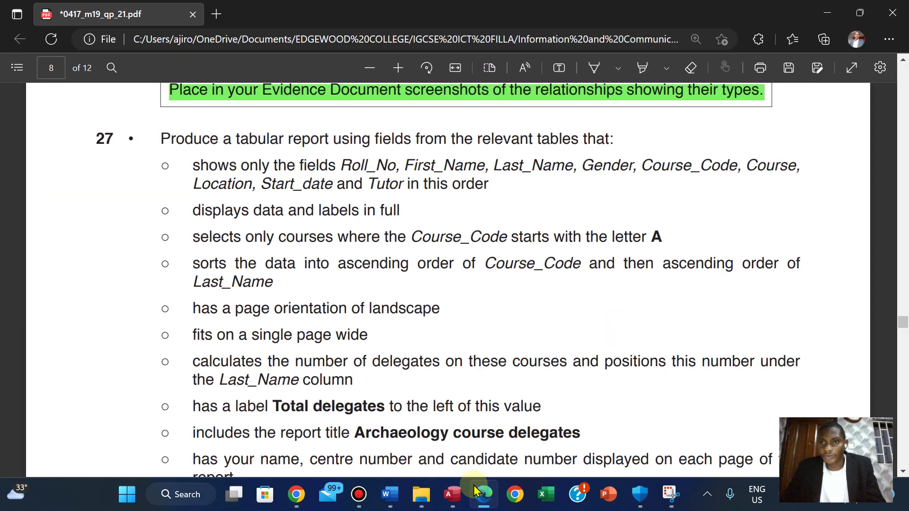
left_click(476, 491)
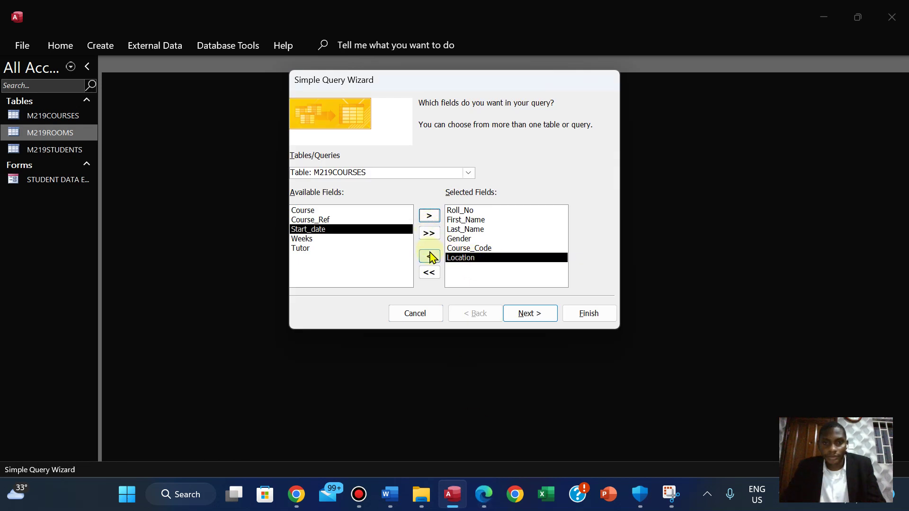
left_click(429, 256)
left_click(306, 212)
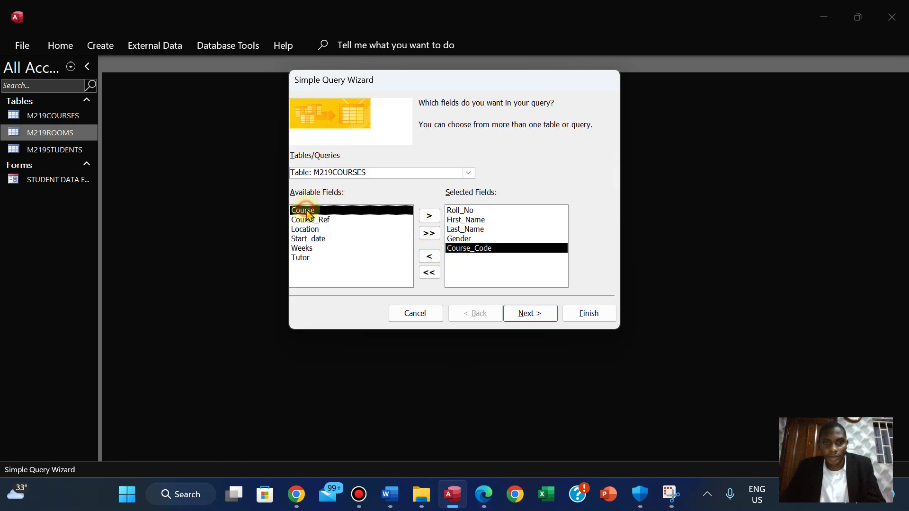
left_click(429, 216)
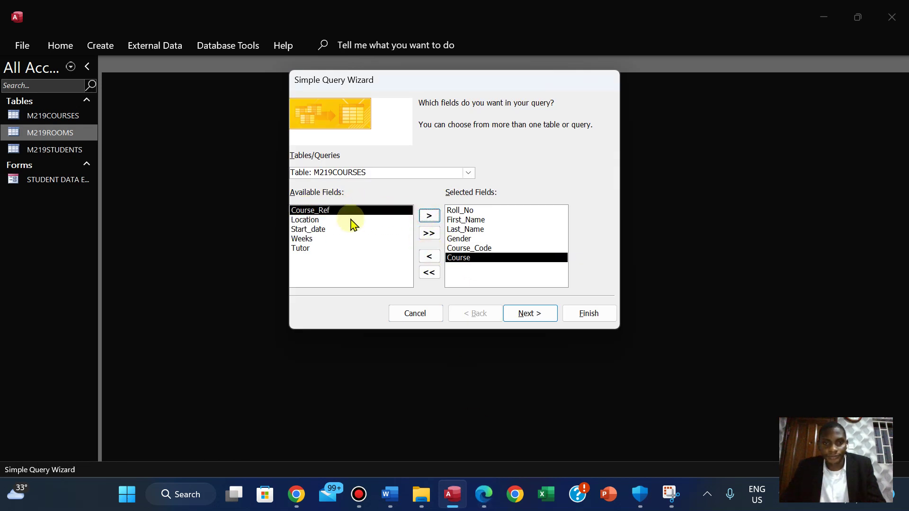
left_click(312, 220)
left_click(431, 216)
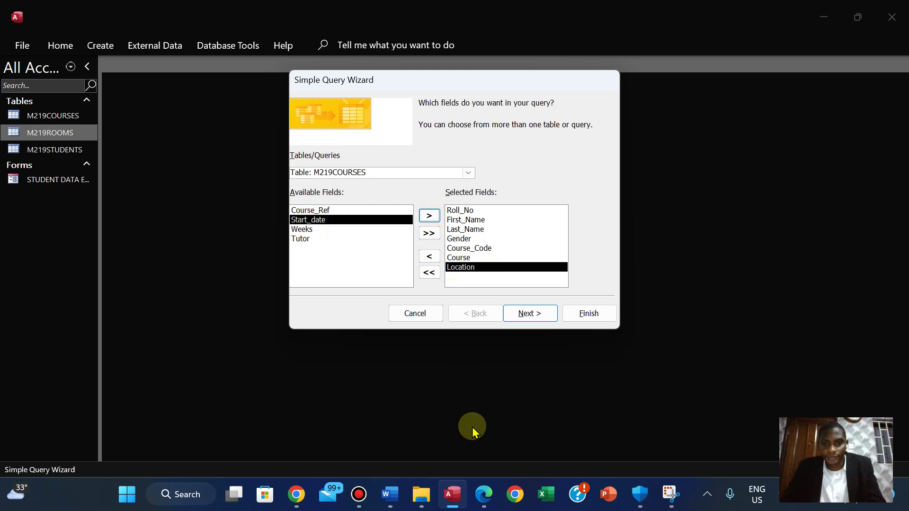
Check question 27's remaining fields in Edge, and add Start_date and Tutor from M219COURSES to the query.
left_click(482, 495)
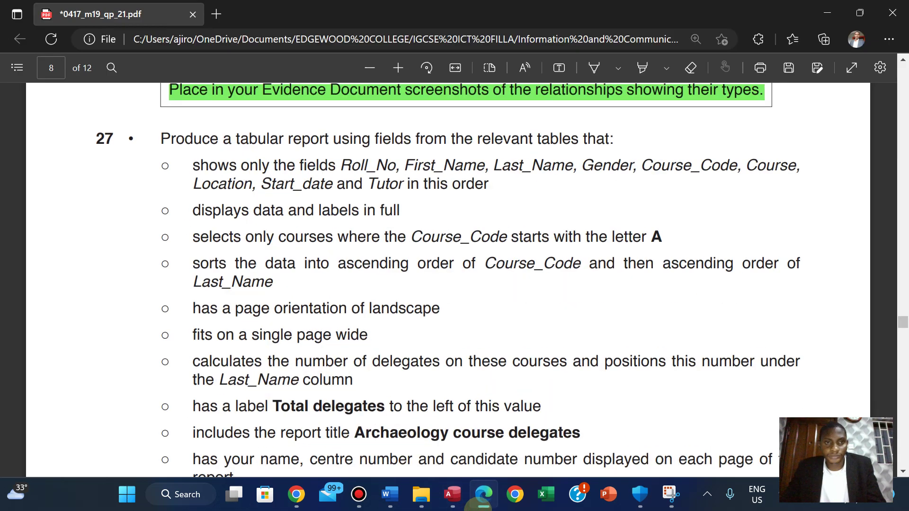
left_click(480, 503)
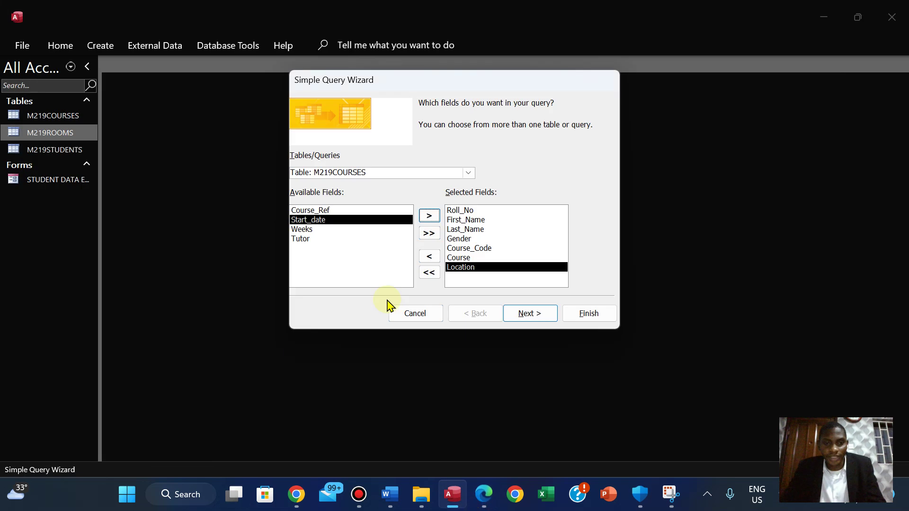
left_click(429, 217)
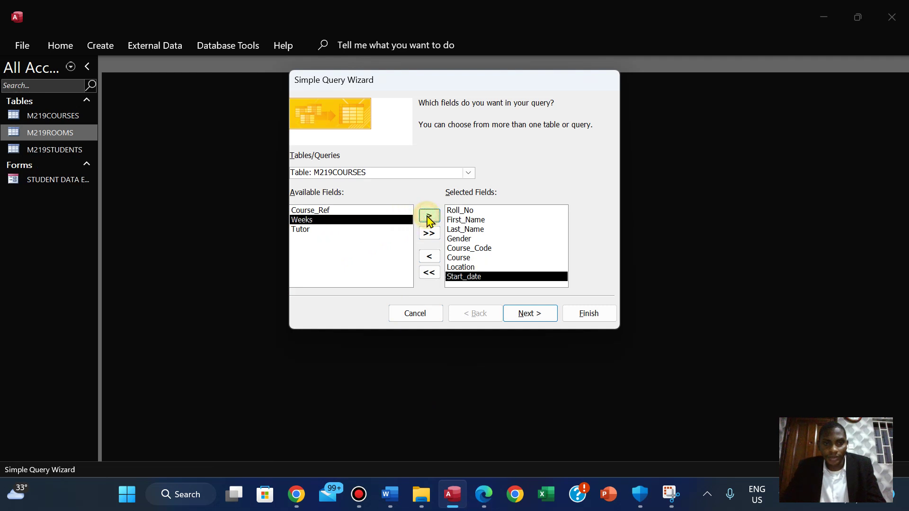
left_click(302, 230)
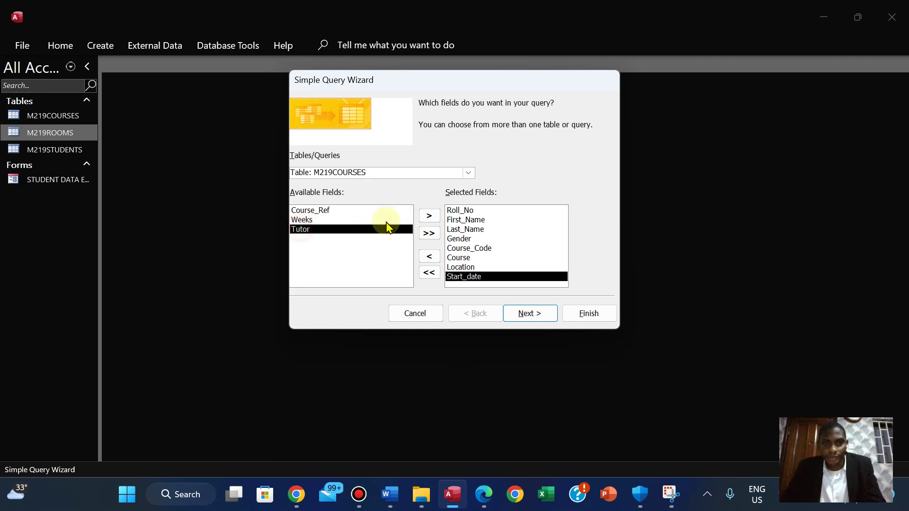
left_click(429, 216)
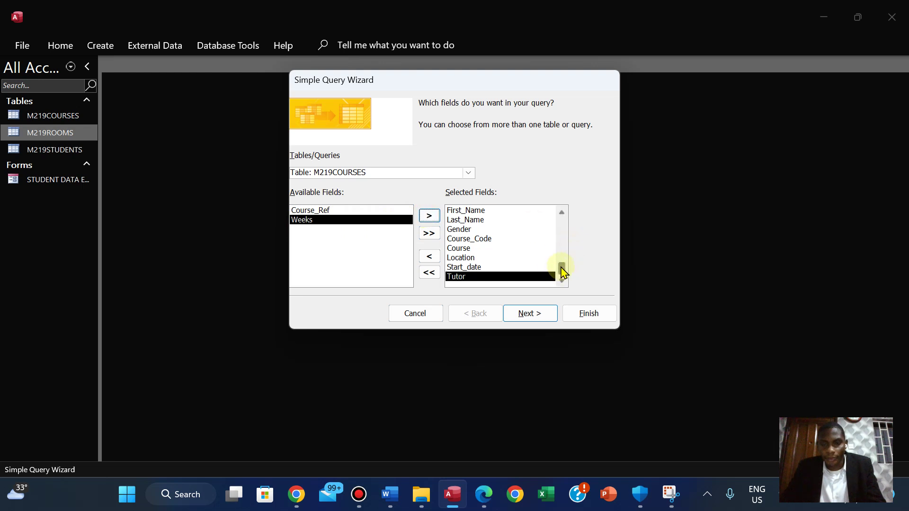
Review the order of the query's selected fields from Roll_No to Tutor and compare it with question 27 in Edge.
right_click(557, 232)
left_click(533, 221)
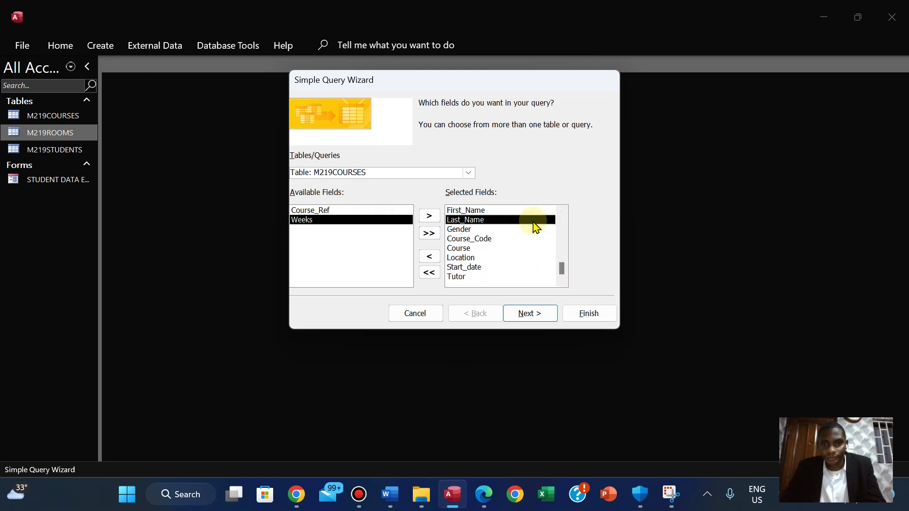
left_click(491, 210)
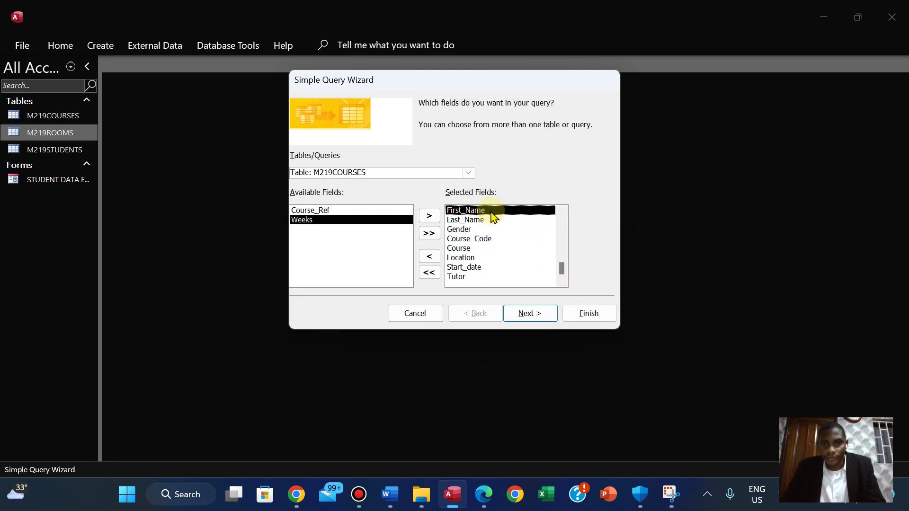
key("Up")
key("Down")
key("Down")
key("Down")
key("Down")
key("Down")
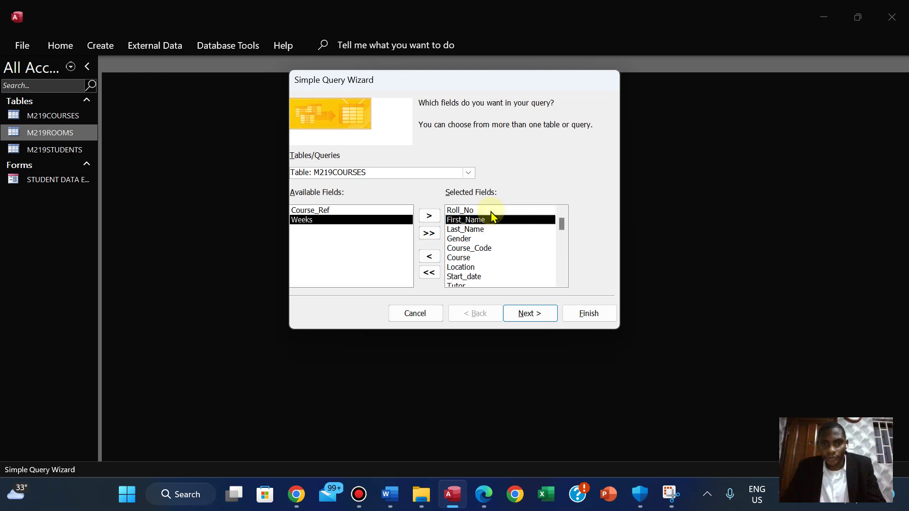
key("Down")
key("Down")
key("Down")
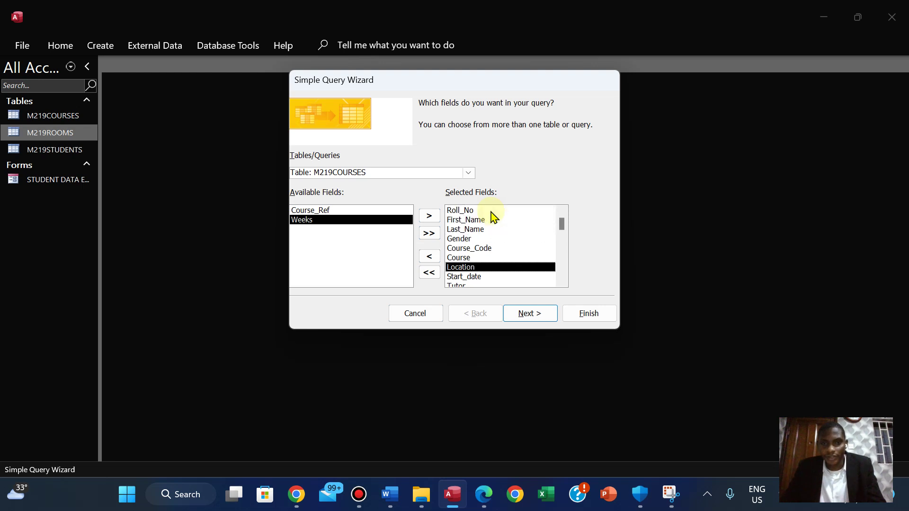
left_click(484, 495)
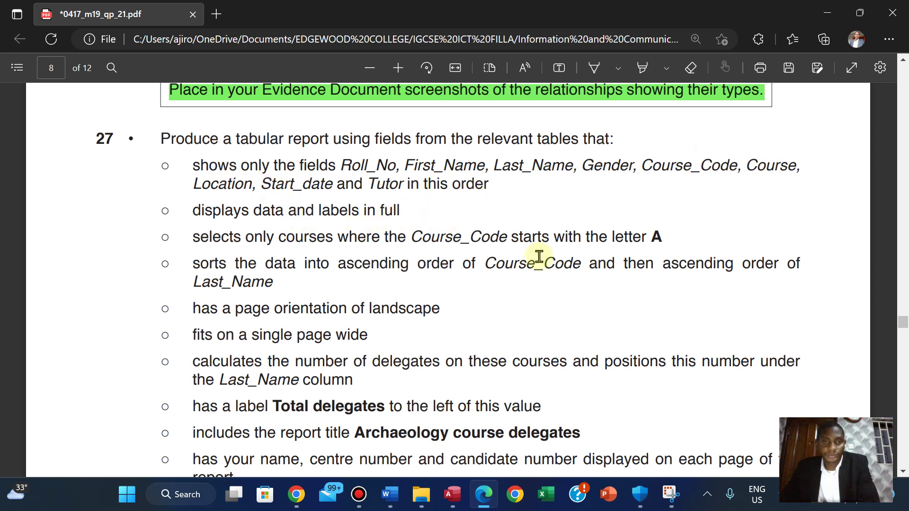
mouse_move(457, 496)
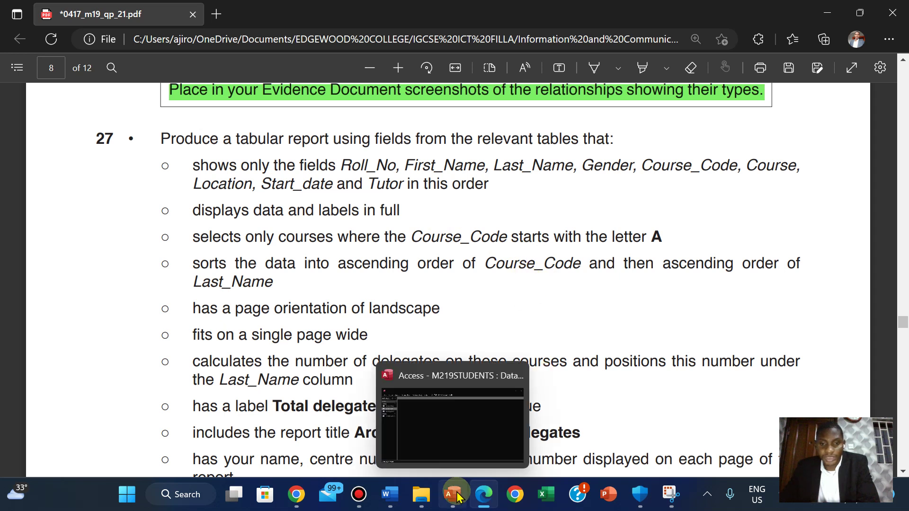
left_click(455, 455)
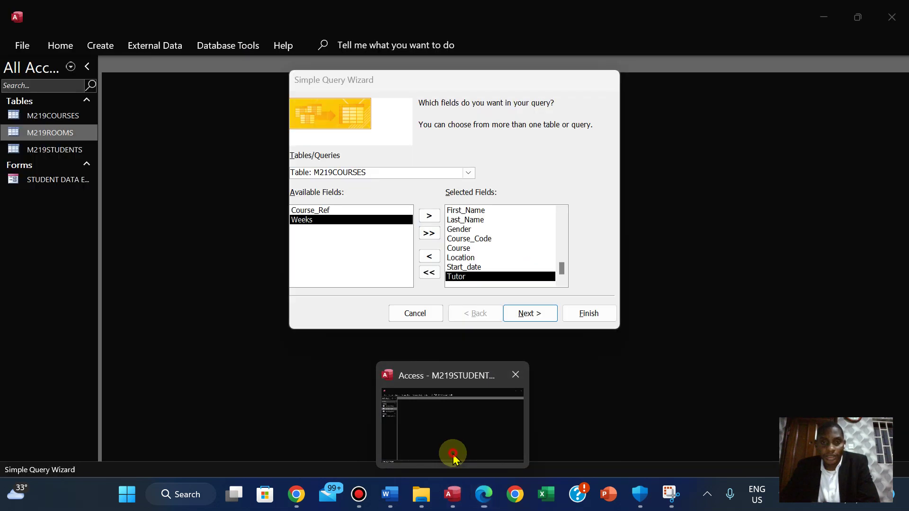
Title the query Total delegates using the label text copied from question 27 in Edge, and finish the wizard to open the query.
left_click(542, 318)
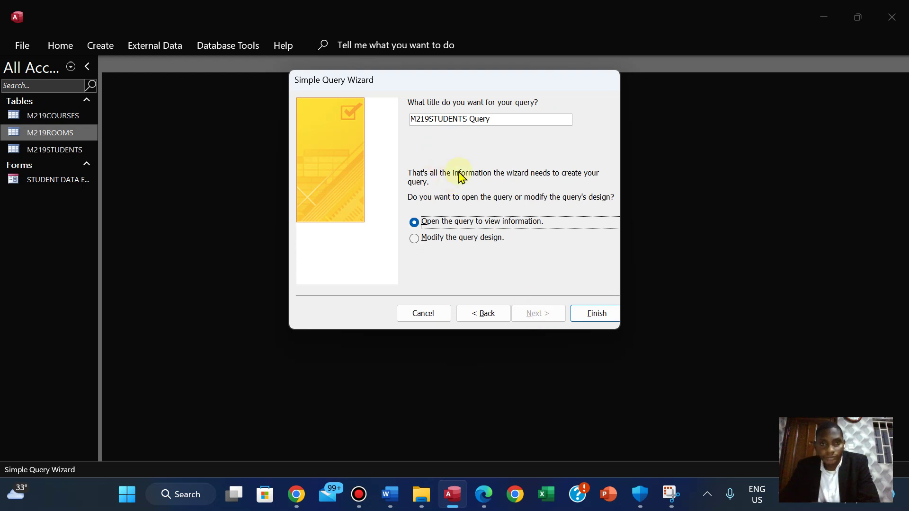
left_click(484, 494)
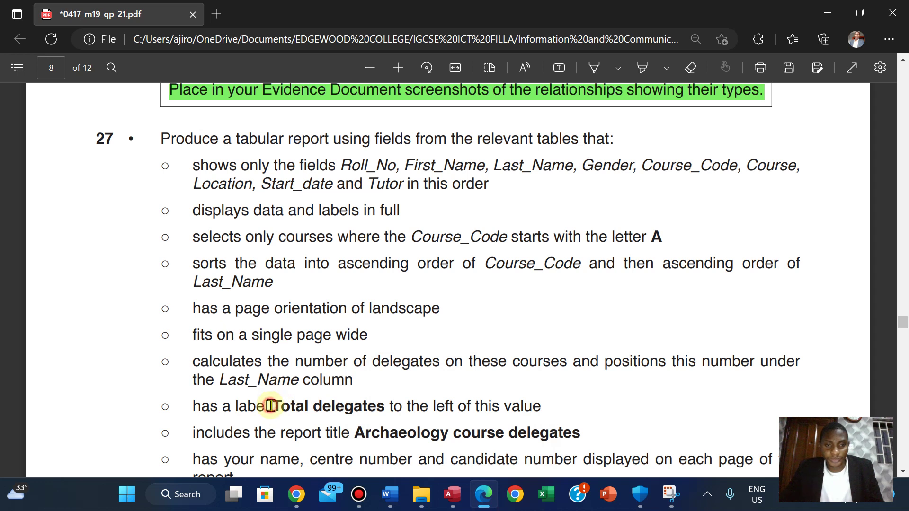
left_click_drag(275, 406, 393, 406)
left_click(415, 286)
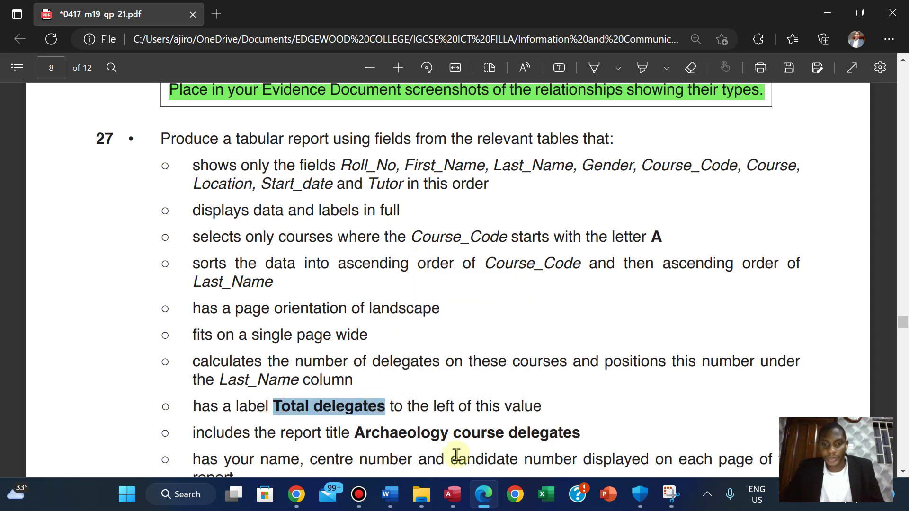
left_click(453, 494)
left_click(488, 121)
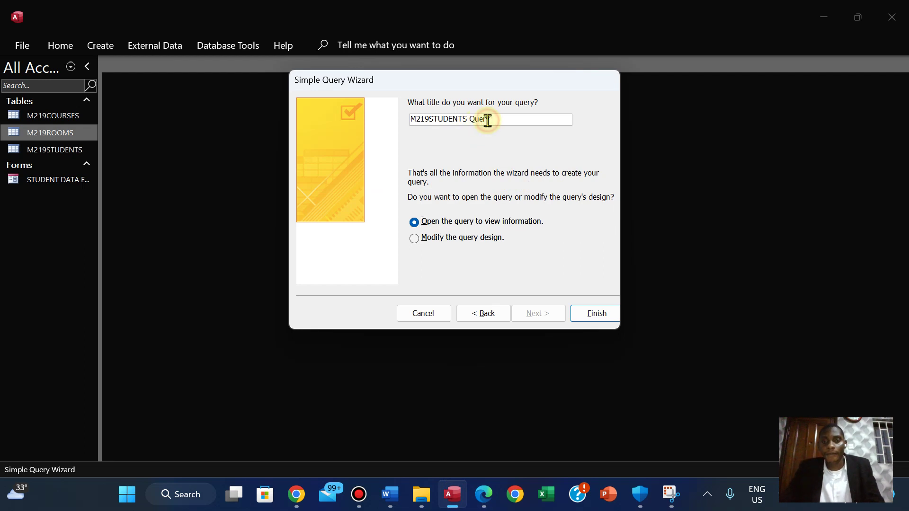
key("BackSpace")
key("BackSpace")
key("BackSpace")
key("BackSpace")
key("BackSpace")
key("BackSpace")
key("BackSpace")
key("BackSpace")
key("BackSpace")
key("BackSpace")
key("BackSpace")
key("BackSpace")
key("BackSpace")
key("BackSpace")
key("BackSpace")
key("BackSpace")
key("BackSpace")
key("BackSpace")
key("ctrl+v")
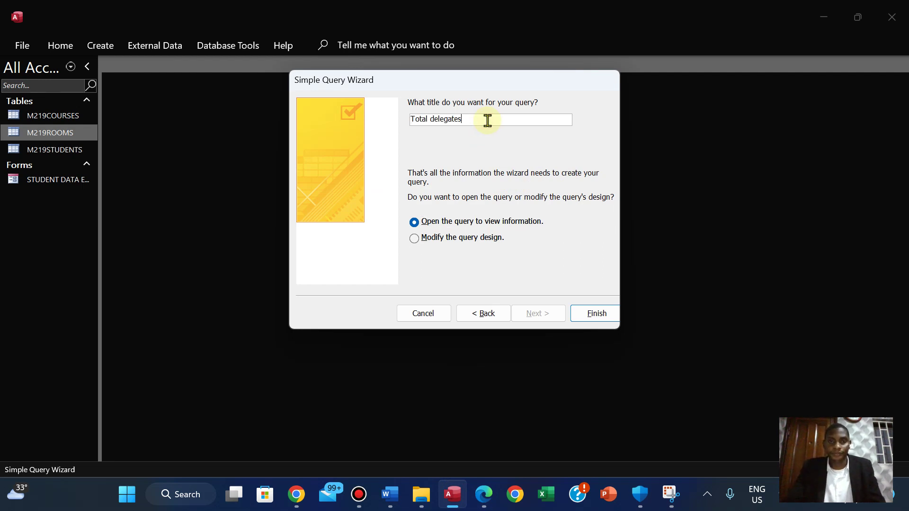
left_click(595, 314)
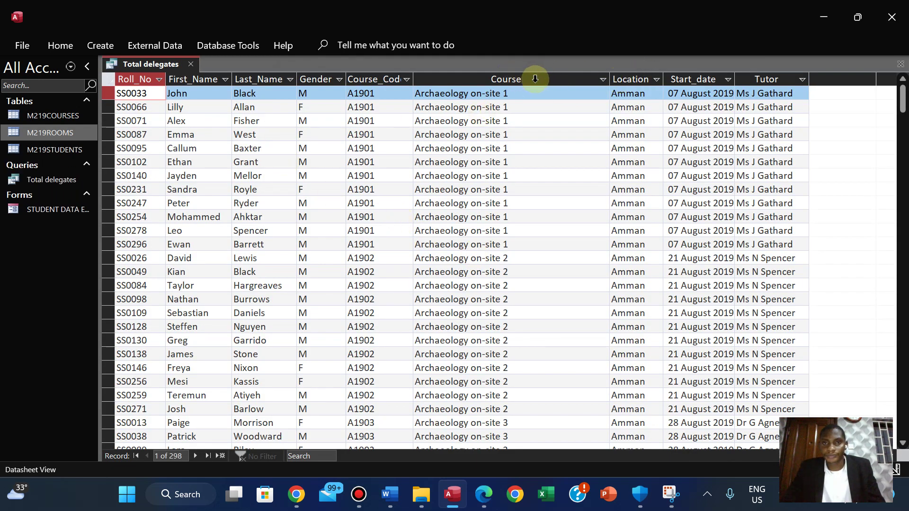
Fit the query datasheet's column widths to their contents, including the Course, Tutor and Course_Code columns.
double_click(609, 79)
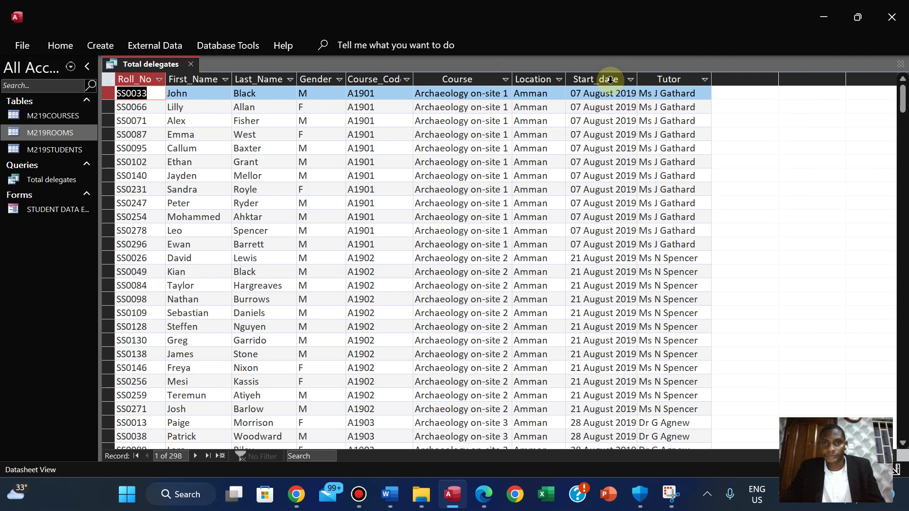
left_click_drag(568, 80, 567, 80)
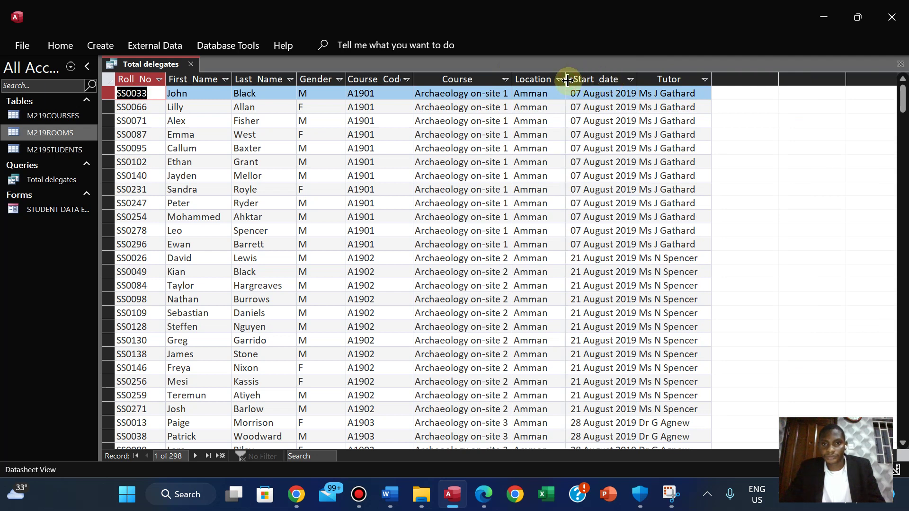
left_click(637, 80)
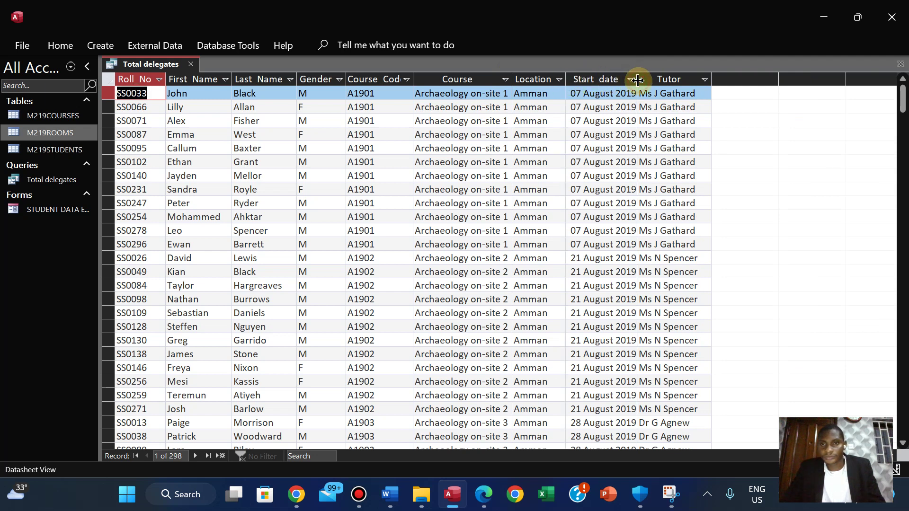
double_click(714, 76)
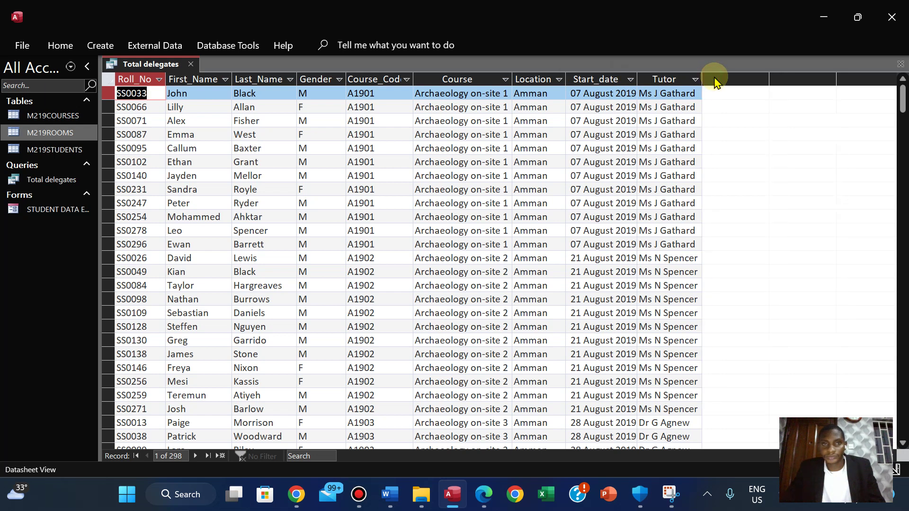
double_click(416, 78)
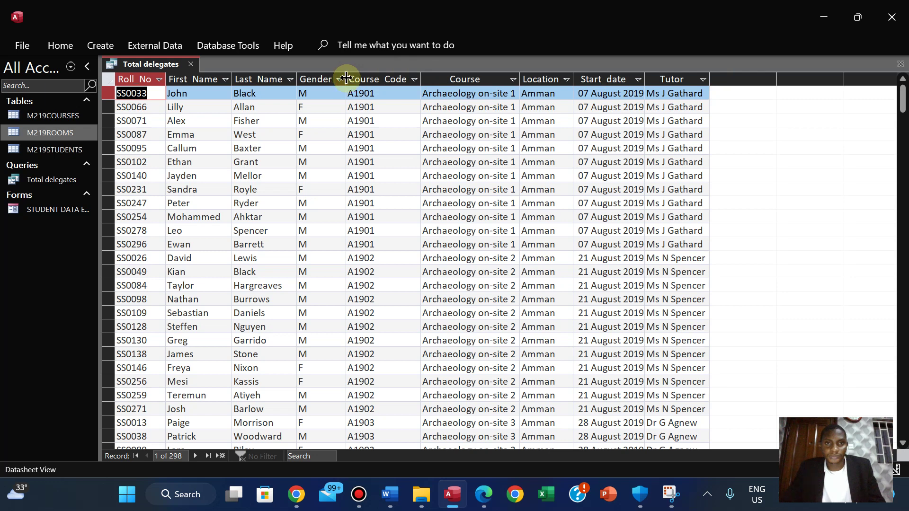
double_click(298, 73)
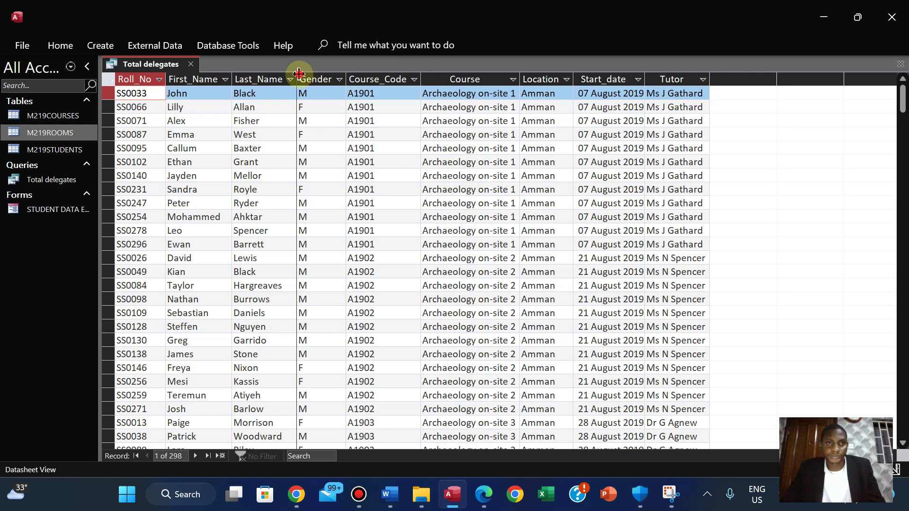
double_click(166, 79)
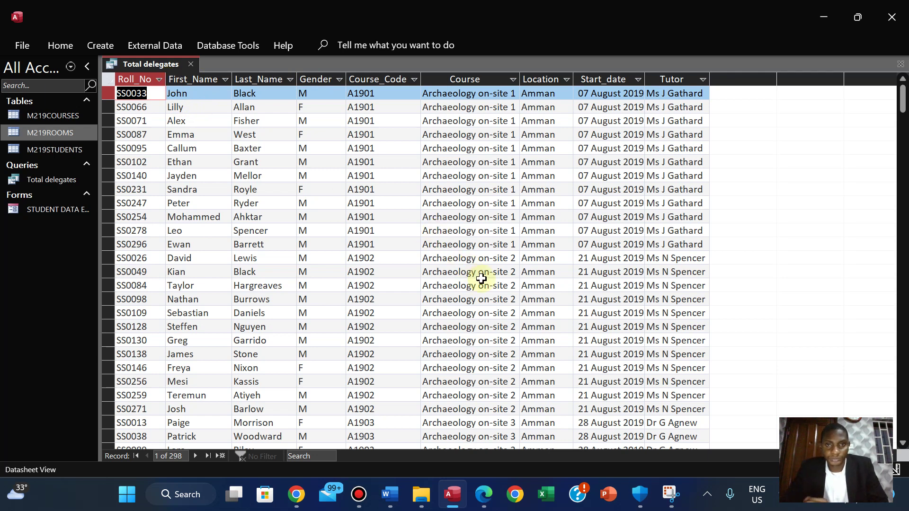
Read question 27's selection and sorting requirements in Edge and look through the first records of the Total delegates query in Access.
left_click(484, 495)
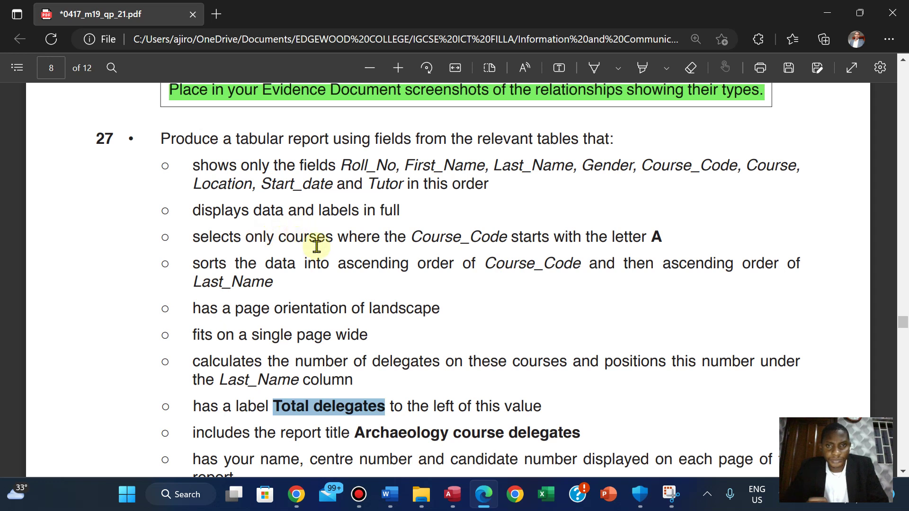
scroll(303, 244, "down", 1)
scroll(316, 246, "up", 1)
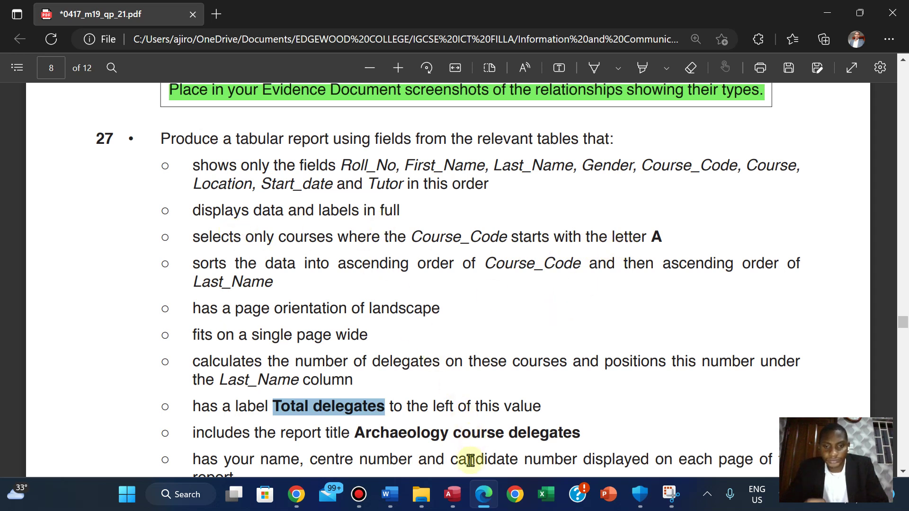
left_click(452, 494)
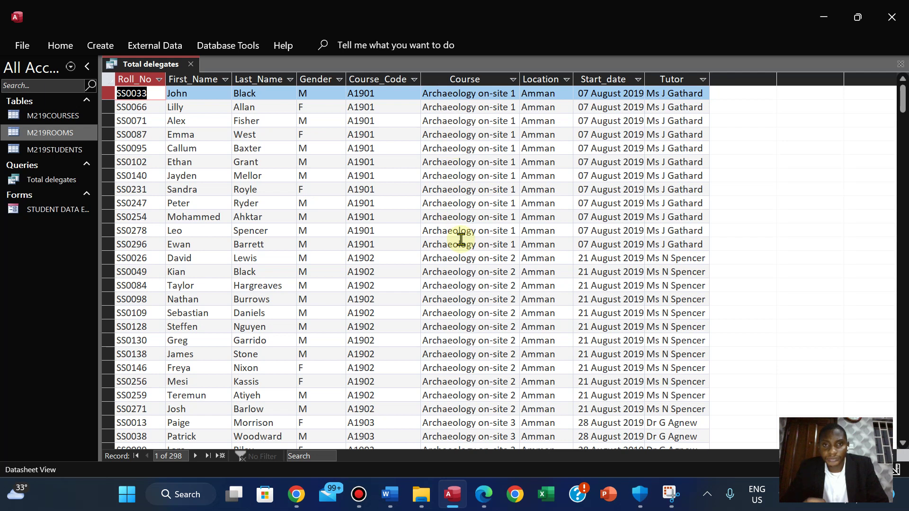
key("Down")
key("Down")
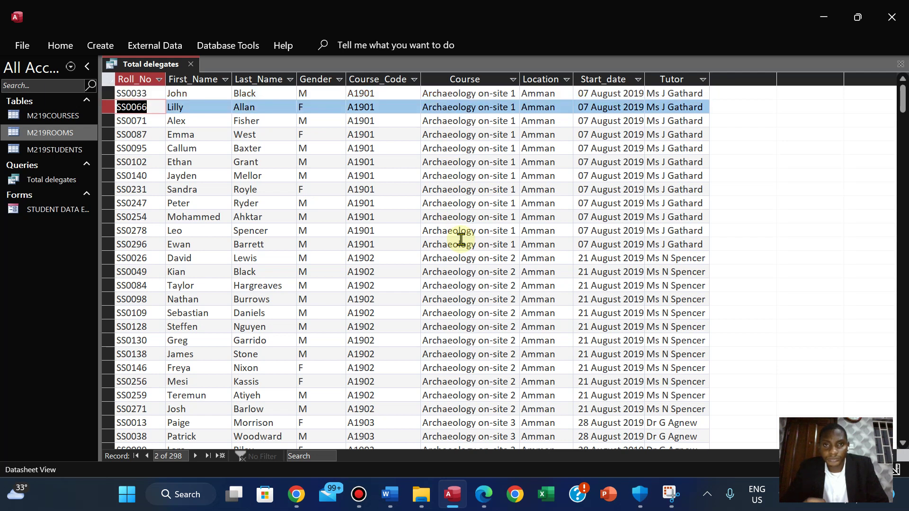
Return to the first record, open the Total delegates query in Design View, and close the Property Sheet.
key("Up")
key("Up")
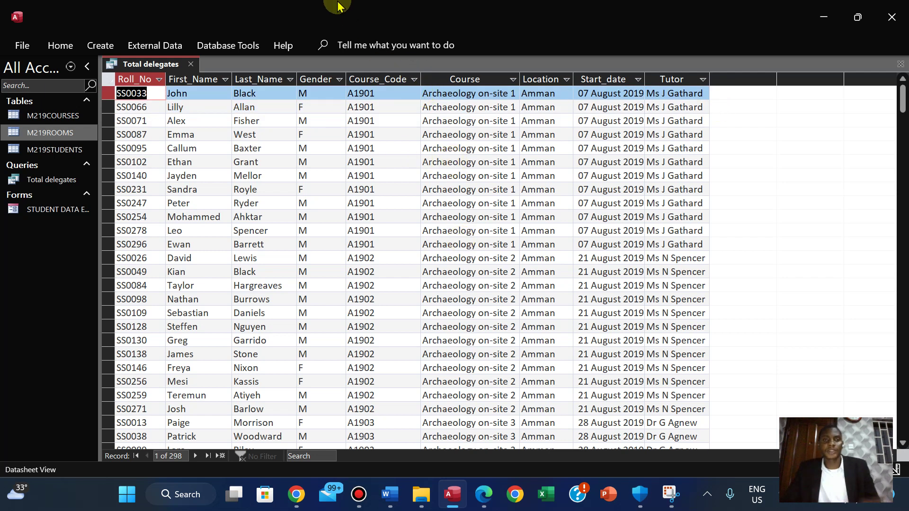
left_click(60, 45)
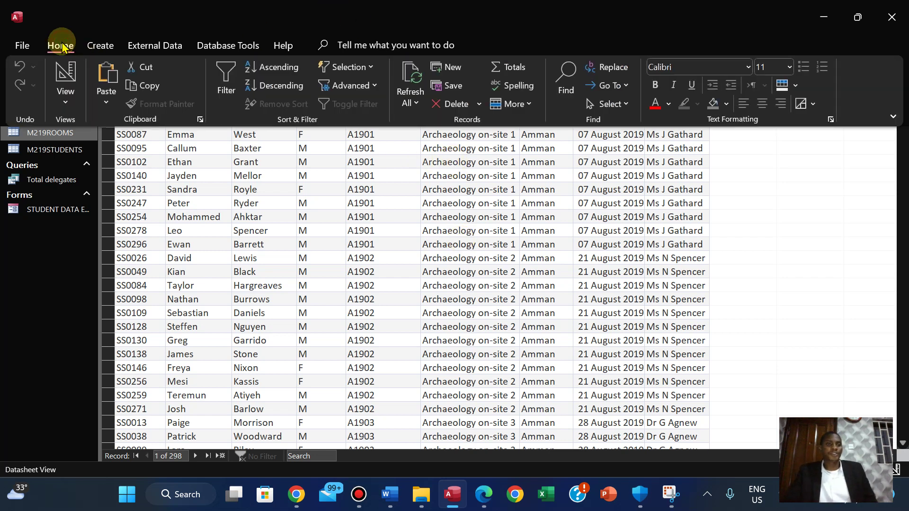
left_click(67, 99)
left_click(95, 199)
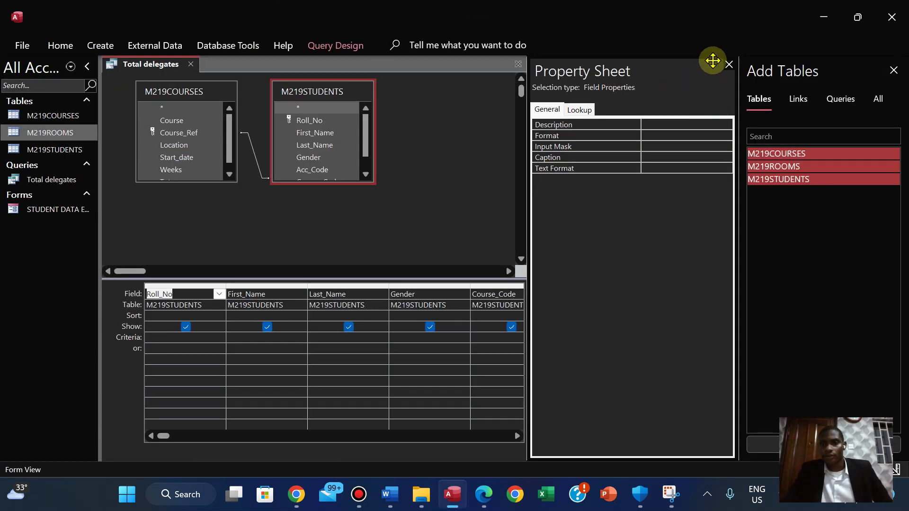
left_click(730, 65)
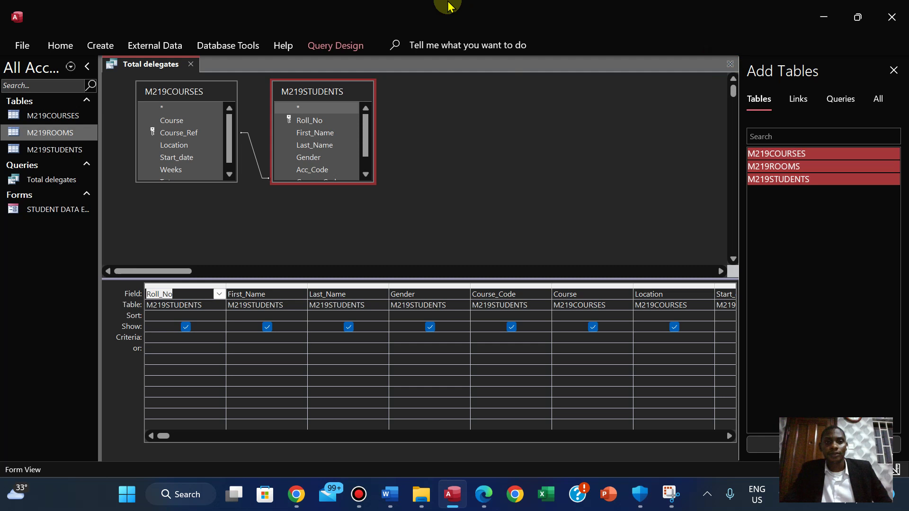
mouse_move(455, 6)
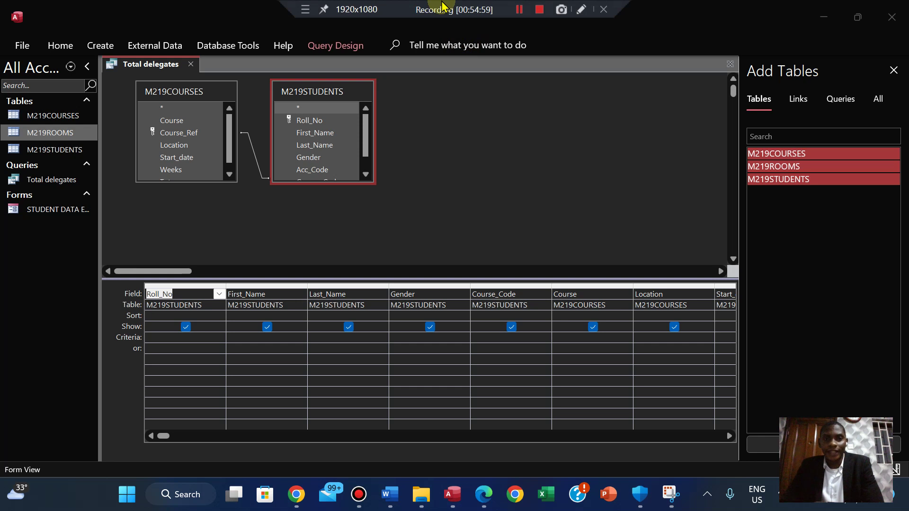
Switch to Edge, review the wildcard and comparison criteria on the Access lesson slide, and return to question 27.
left_click(486, 503)
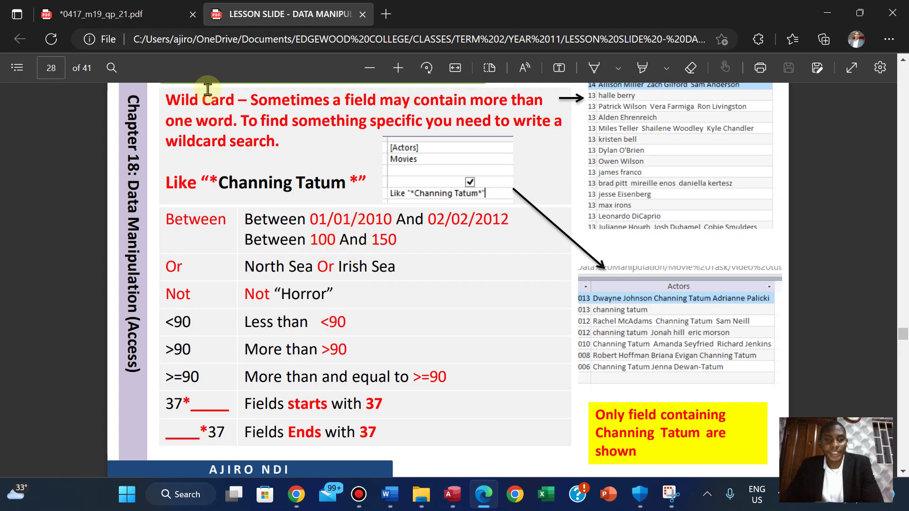
scroll(284, 255, "down", 2)
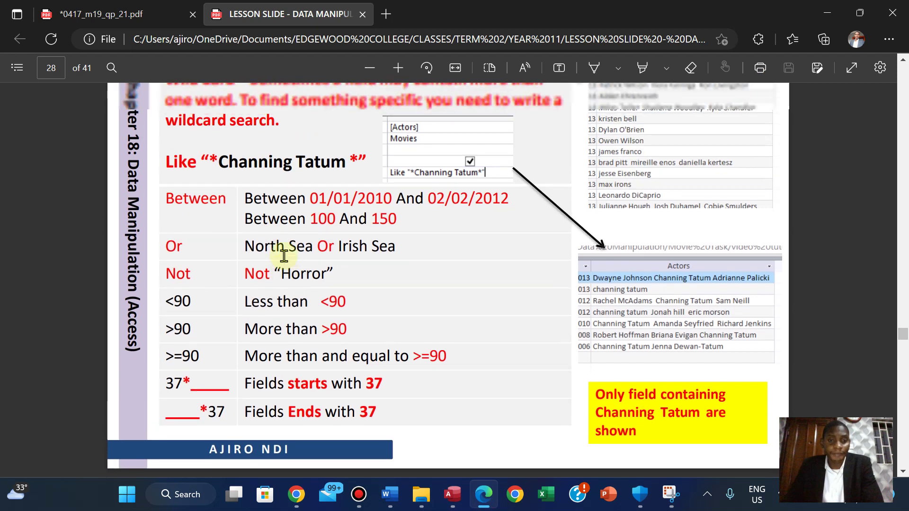
scroll(284, 255, "up", 2)
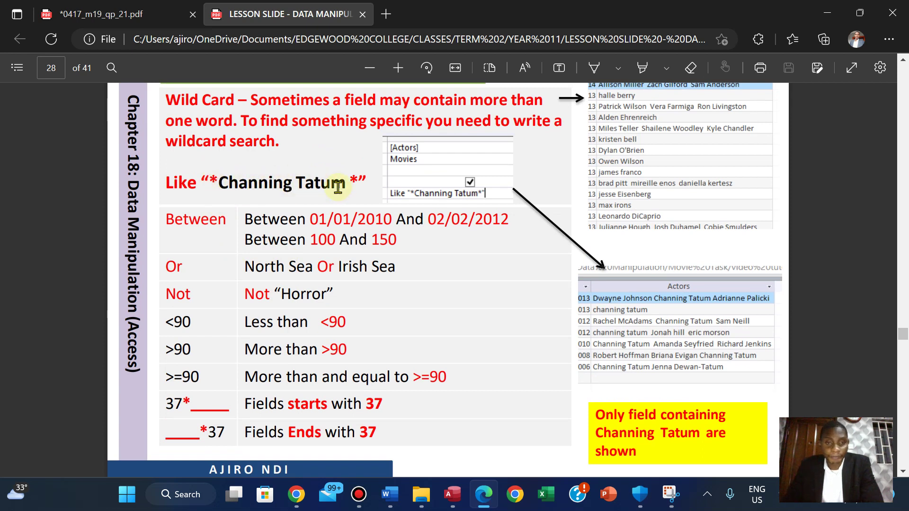
scroll(338, 188, "down", 2)
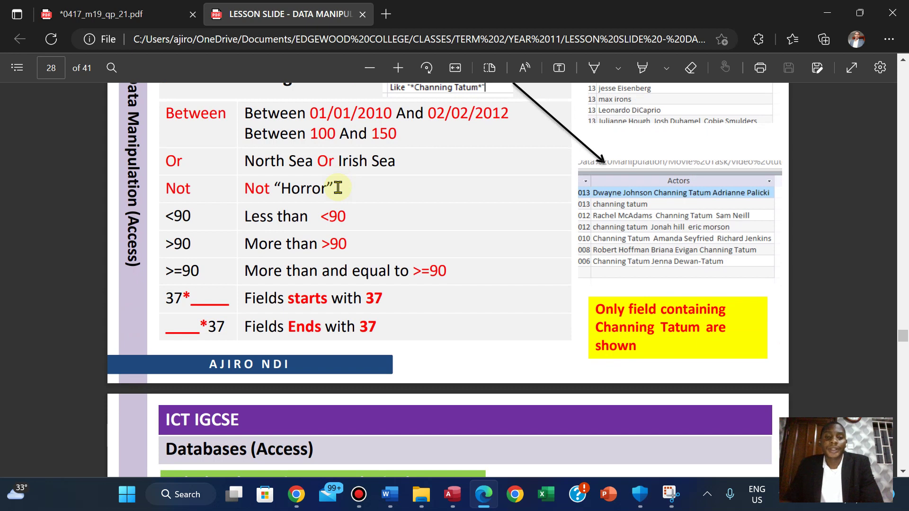
scroll(338, 187, "up", 1)
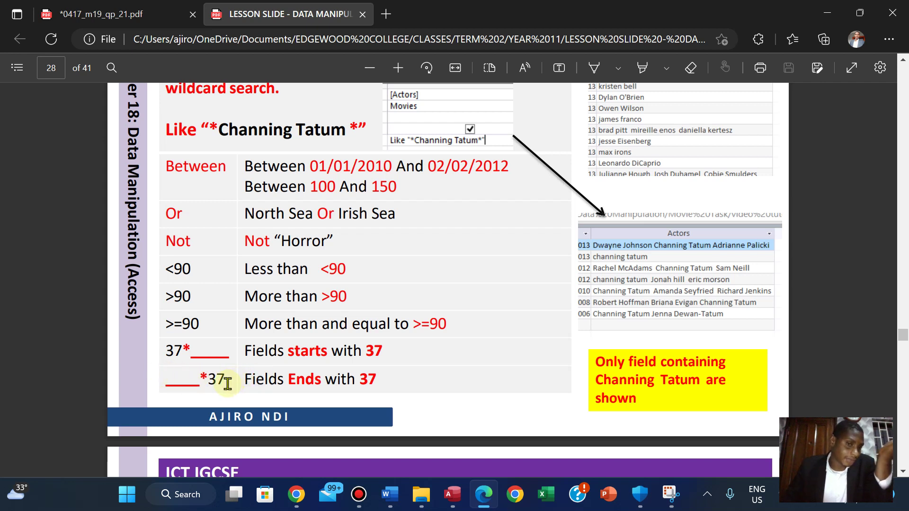
left_click(137, 13)
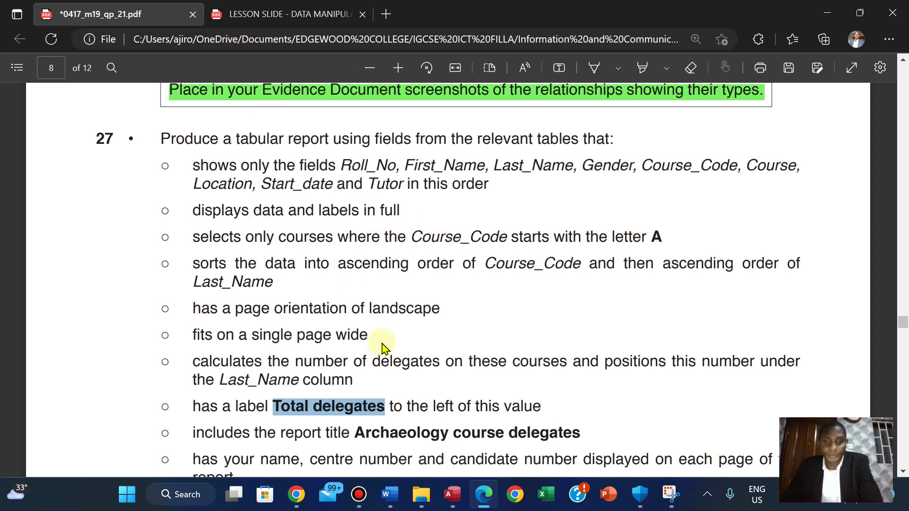
In Access, set the Course_Code criterion to A* and check it against the wildcard slide and question 27 in Edge.
left_click(452, 495)
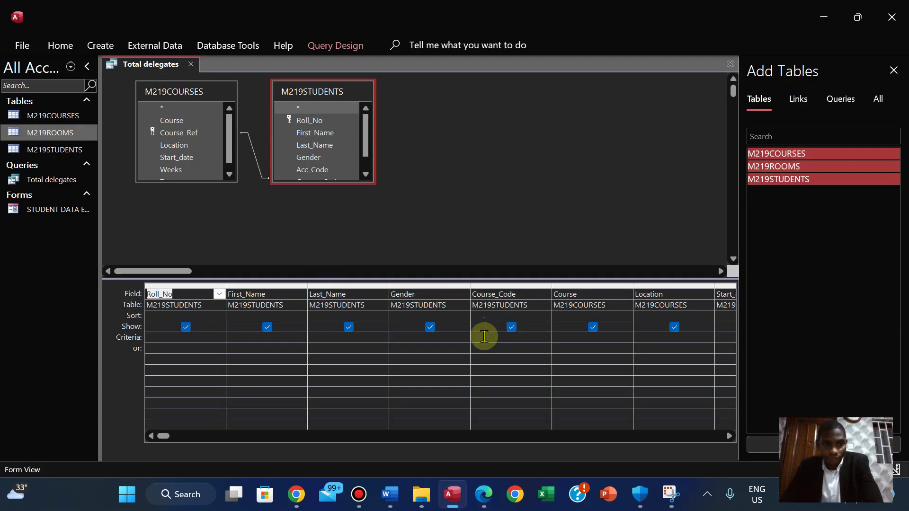
left_click(484, 336)
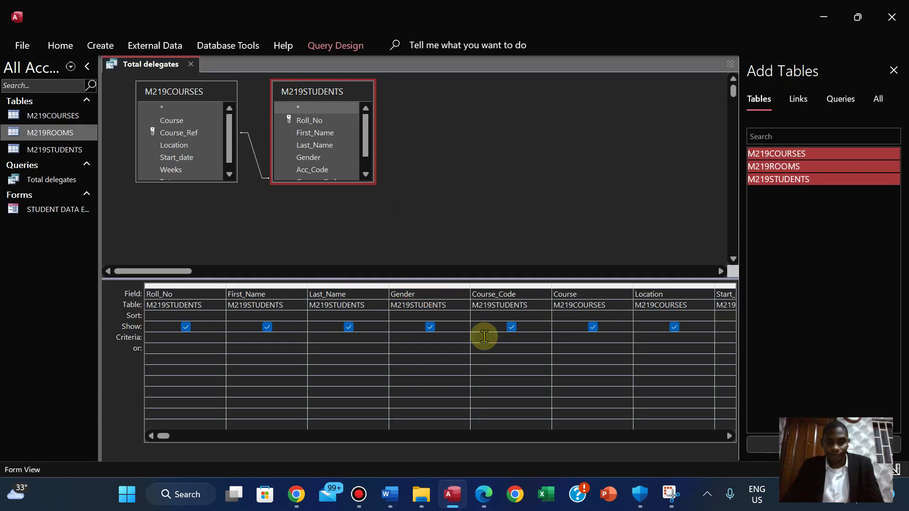
type("A")
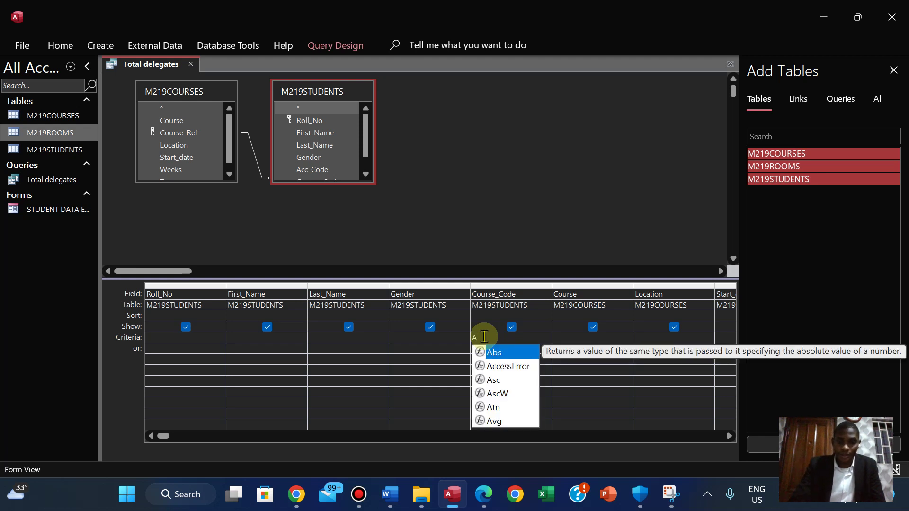
type("*")
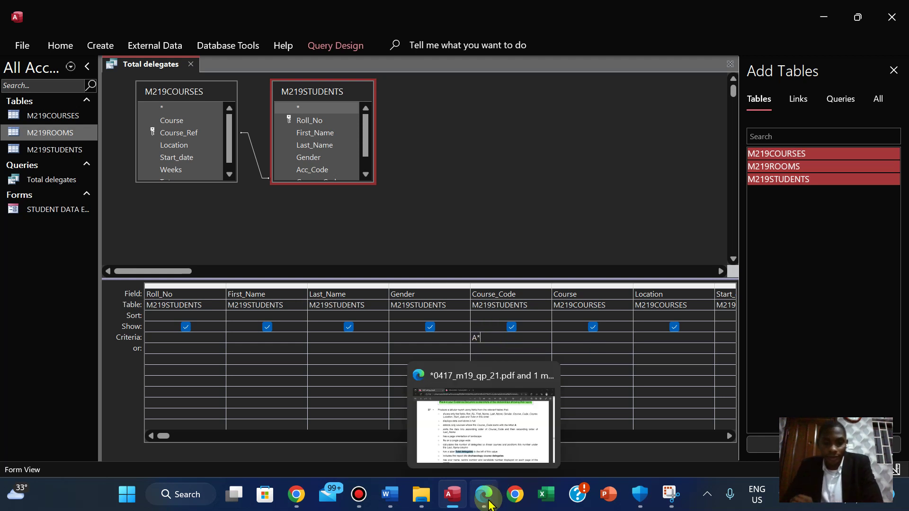
left_click(487, 497)
left_click(241, 13)
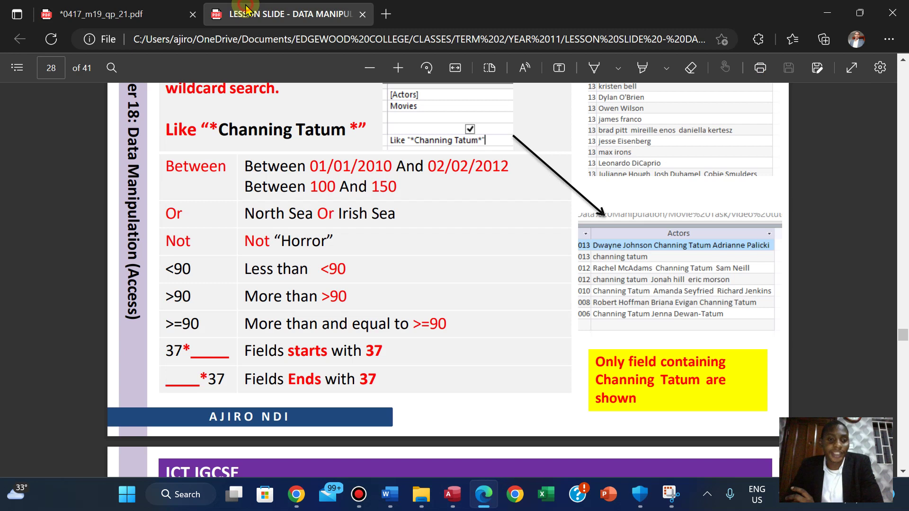
left_click(108, 7)
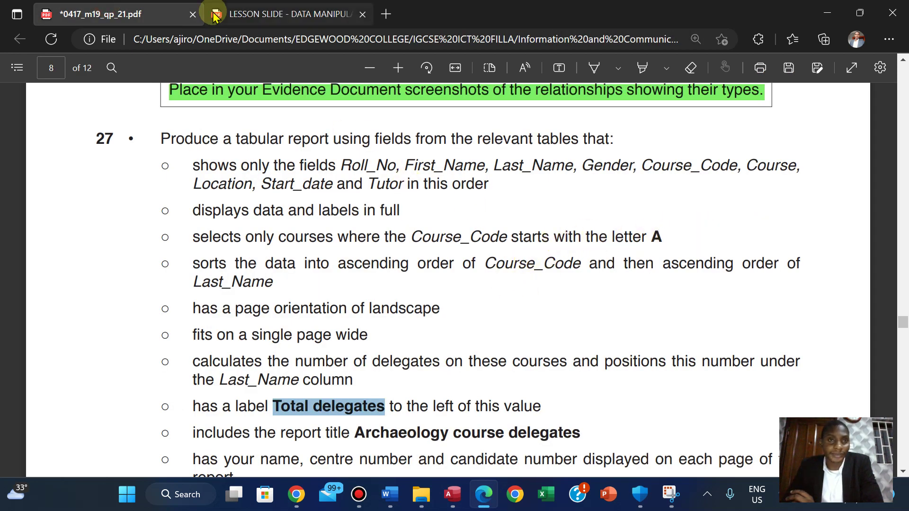
Back in Access, enlarge the M219COURSES and M219STUDENTS field lists to fit all their fields, and run the query.
left_click(467, 508)
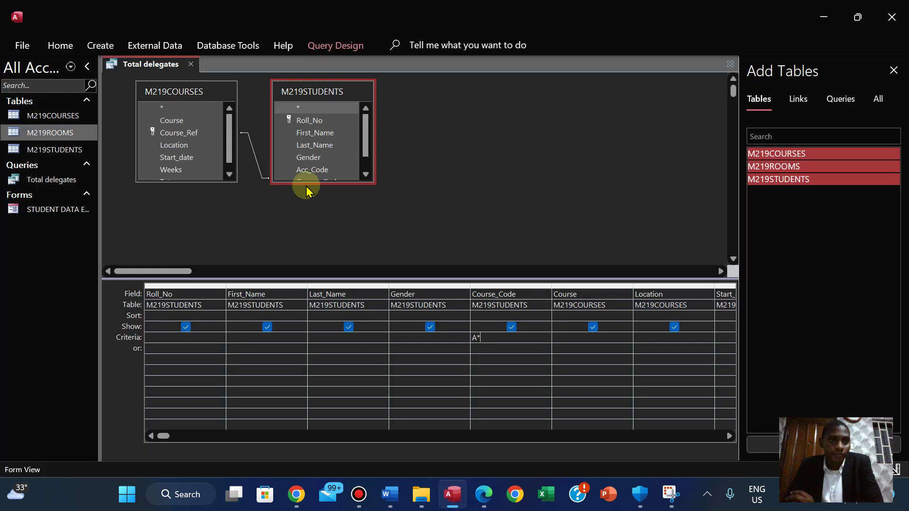
left_click(199, 182)
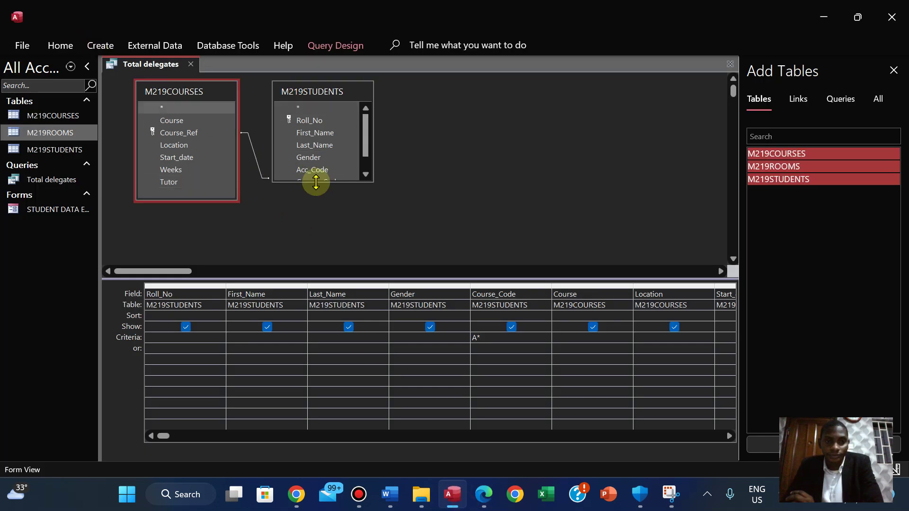
left_click(317, 184)
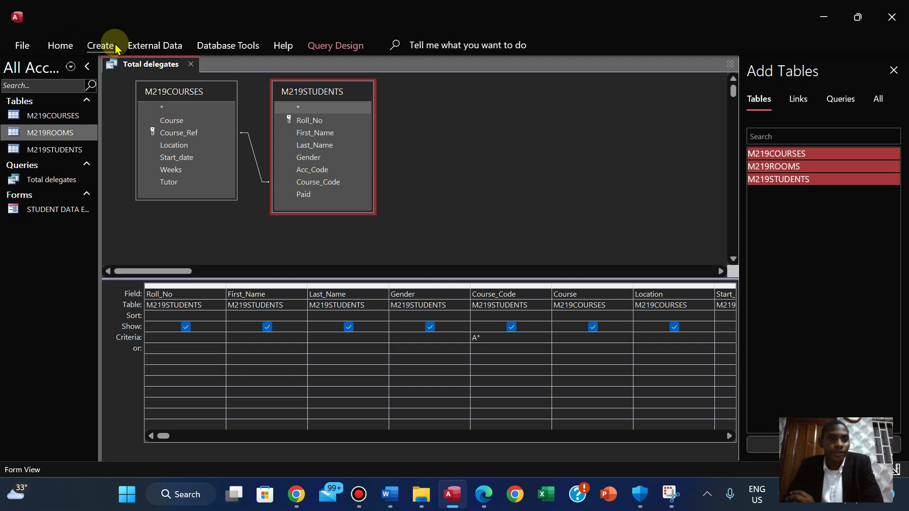
left_click(341, 47)
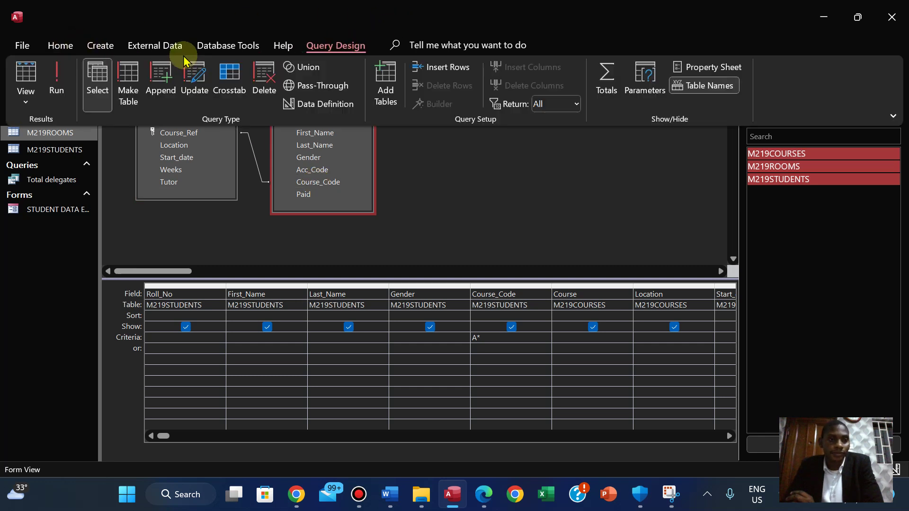
left_click(57, 85)
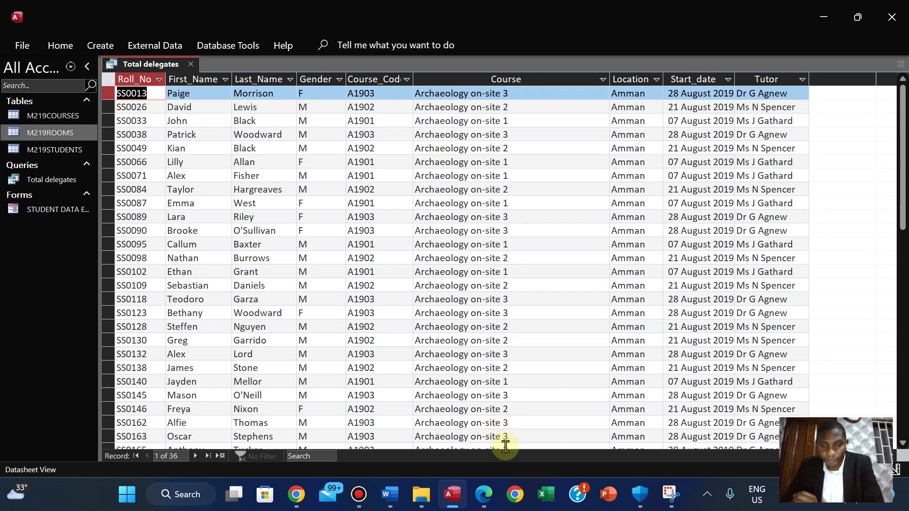
Switch to Edge and read through question 27's remaining requirements for sorting, page layout, delegate count, label and report title.
left_click(482, 496)
key("Down")
key("Down")
key("Down")
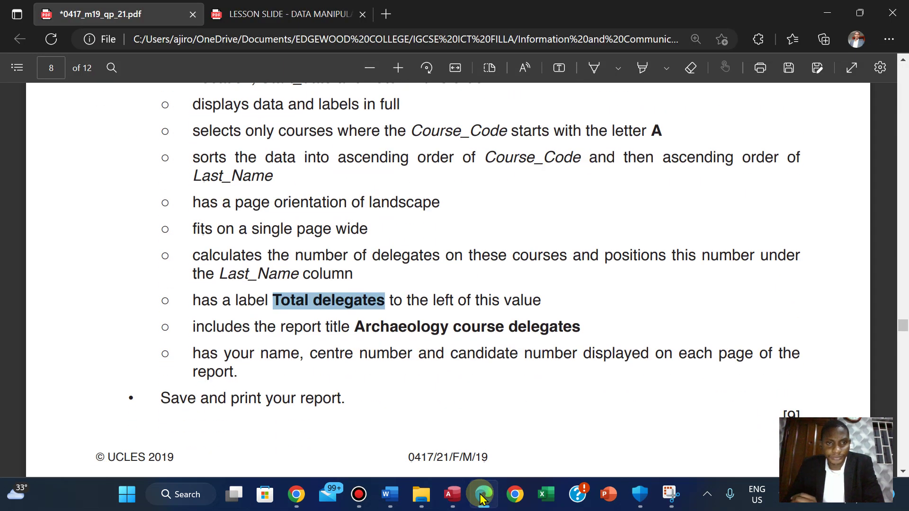
key("Up")
key("Up")
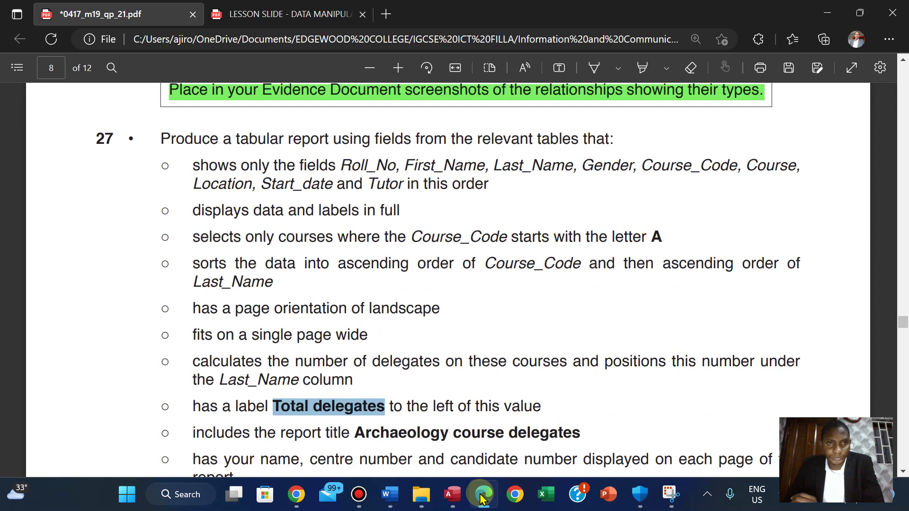
key("Down")
key("Down")
key("Down")
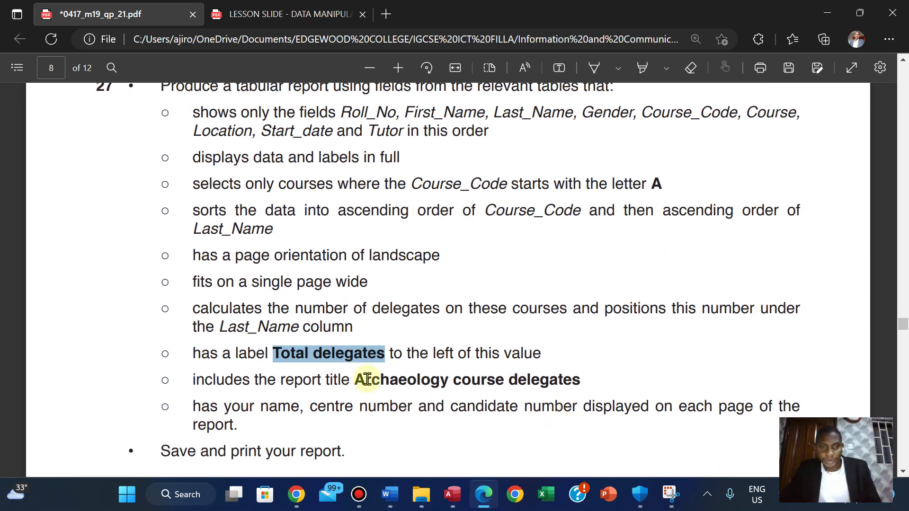
Copy the report title Archaeology course delegates from question 27.
left_click_drag(355, 382, 592, 383)
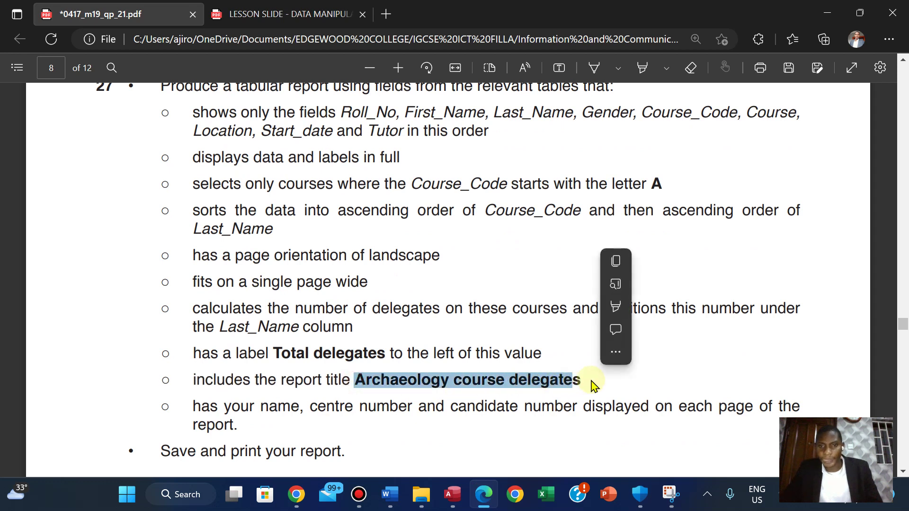
left_click(477, 386)
left_click_drag(358, 378, 584, 377)
left_click(617, 263)
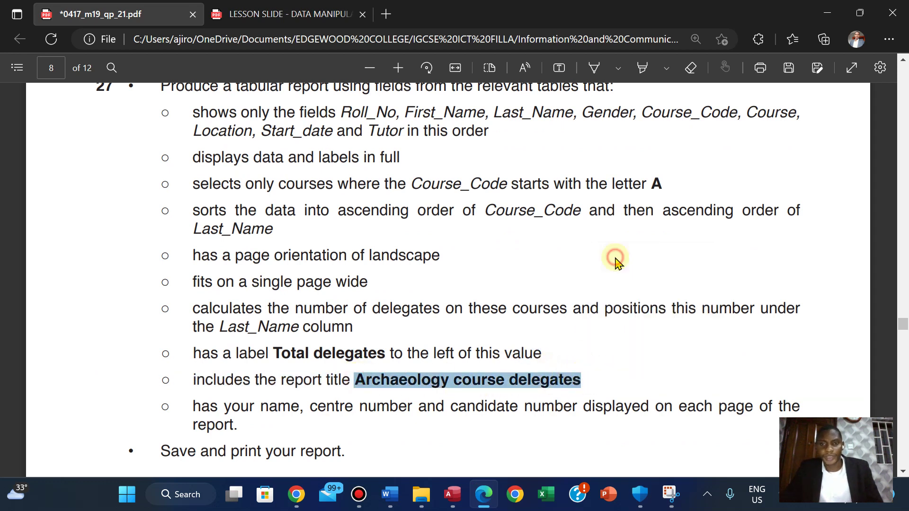
scroll(617, 263, "down", 1)
scroll(617, 263, "up", 1)
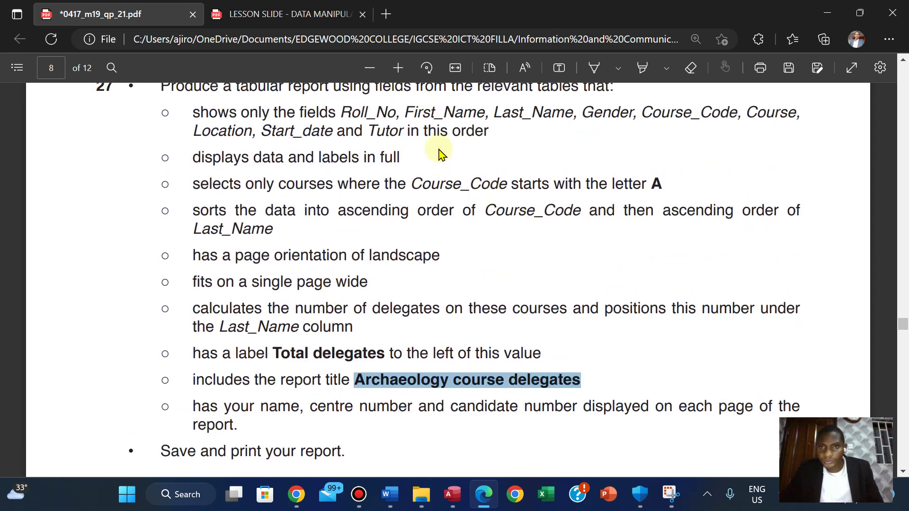
Highlight question 27's field-order requirement and its requirement that Course_Code starts with the letter A in yellow.
left_click_drag(194, 114, 490, 136)
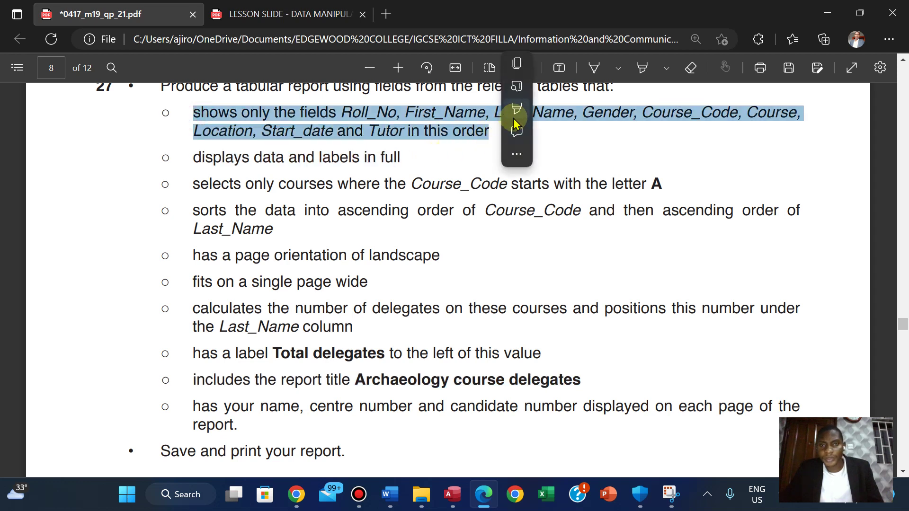
mouse_move(551, 109)
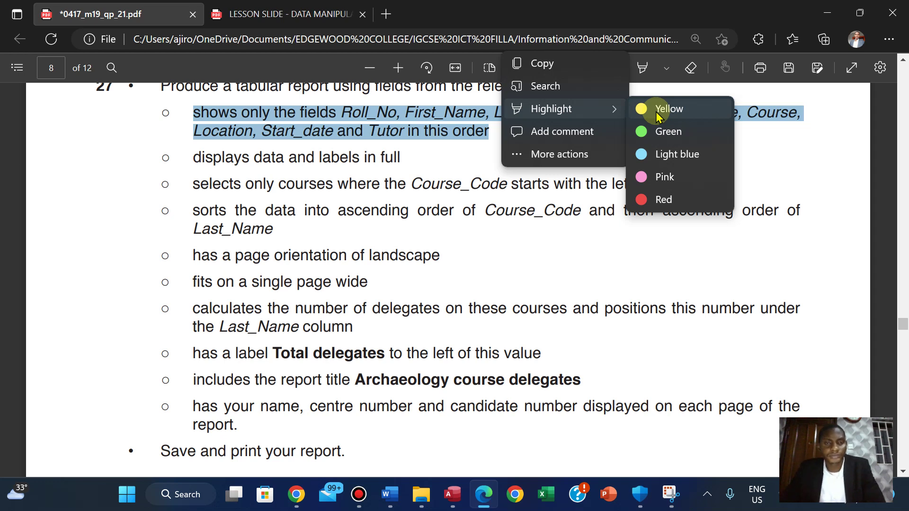
left_click(658, 111)
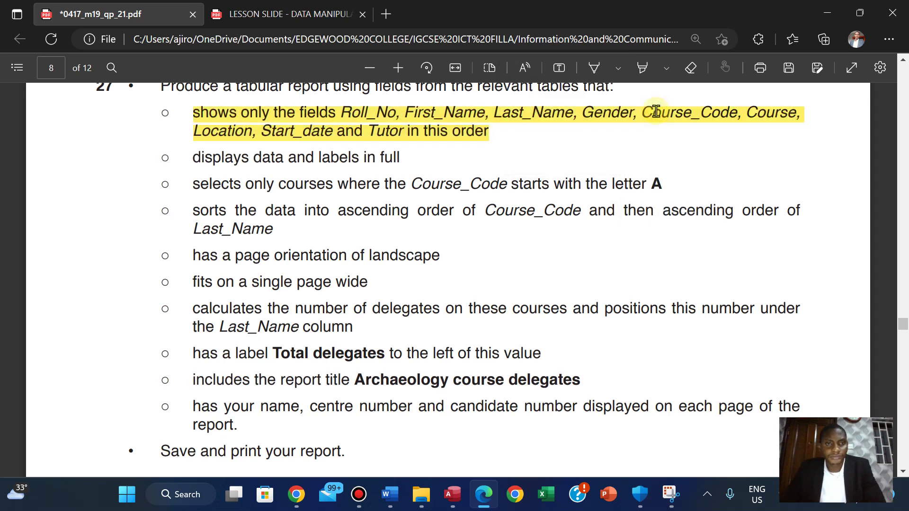
scroll(656, 112, "down", 1)
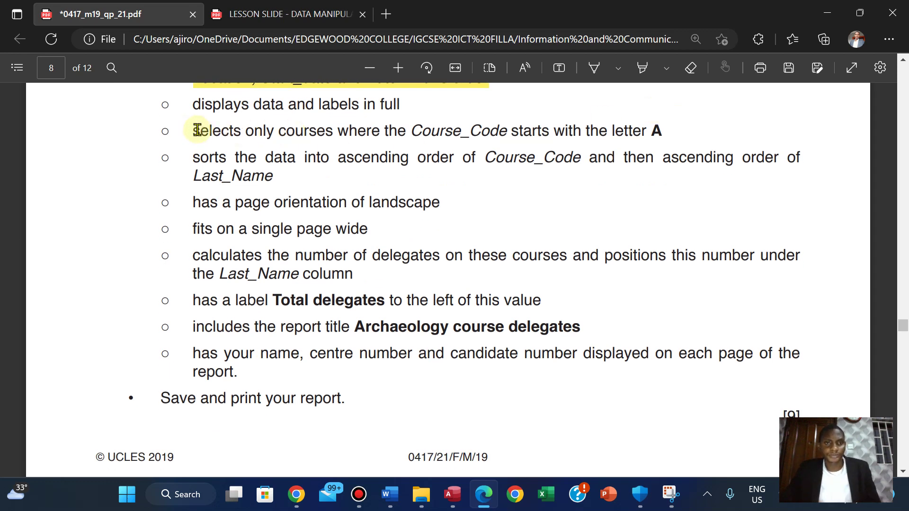
left_click_drag(193, 131, 672, 134)
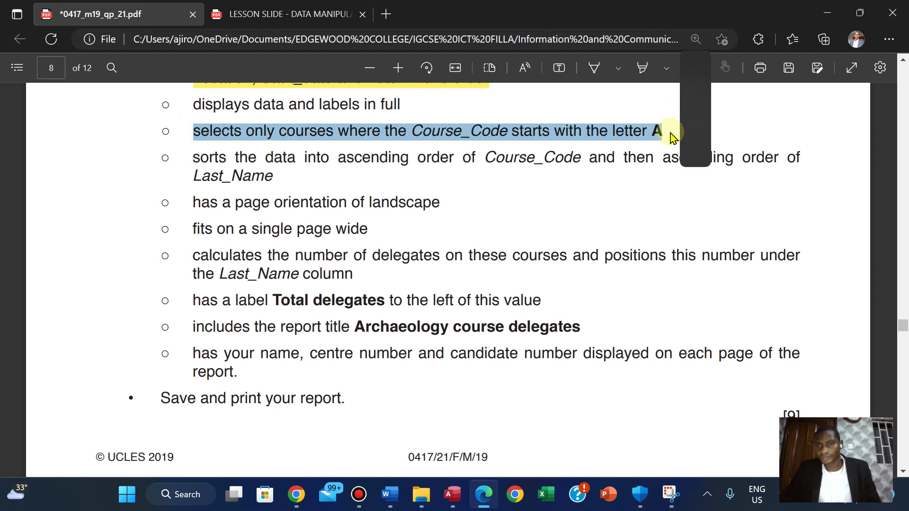
mouse_move(818, 109)
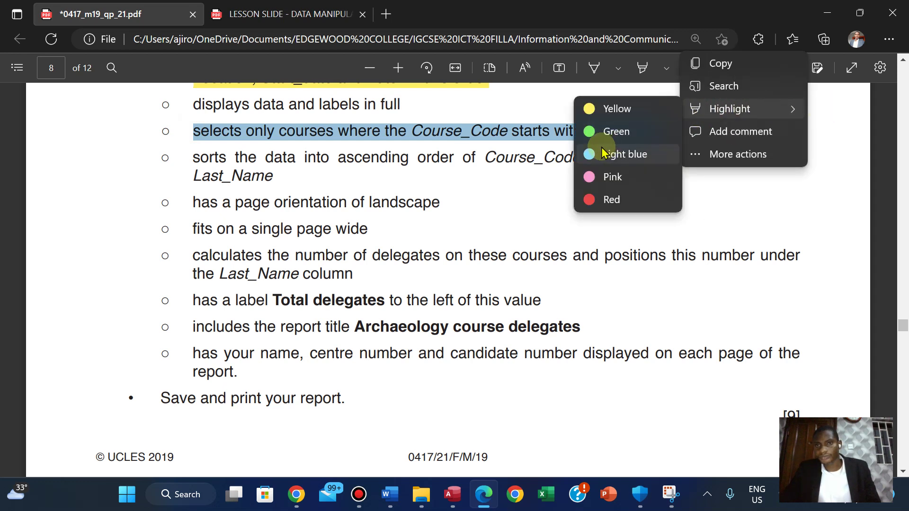
left_click(605, 108)
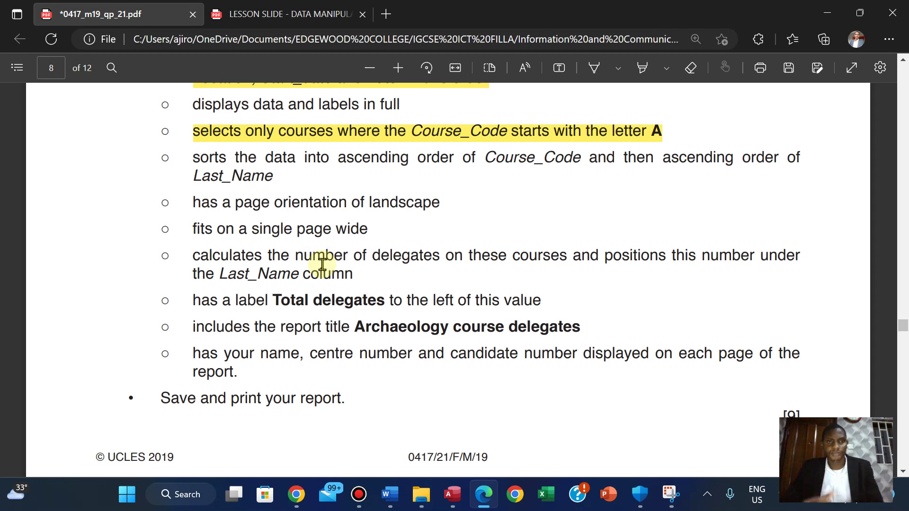
Switch to Access, close the Total delegates query and rename it Archaeology course delegates.
left_click(453, 502)
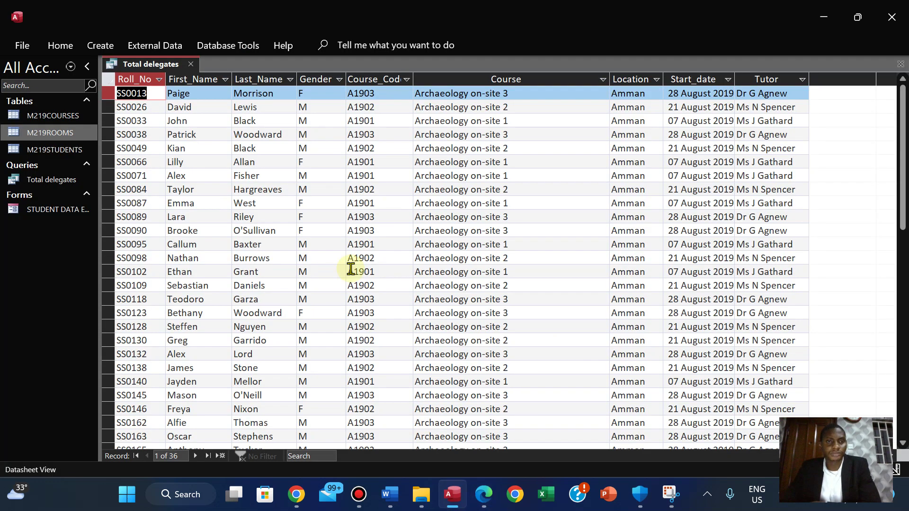
right_click(138, 67)
left_click(135, 71)
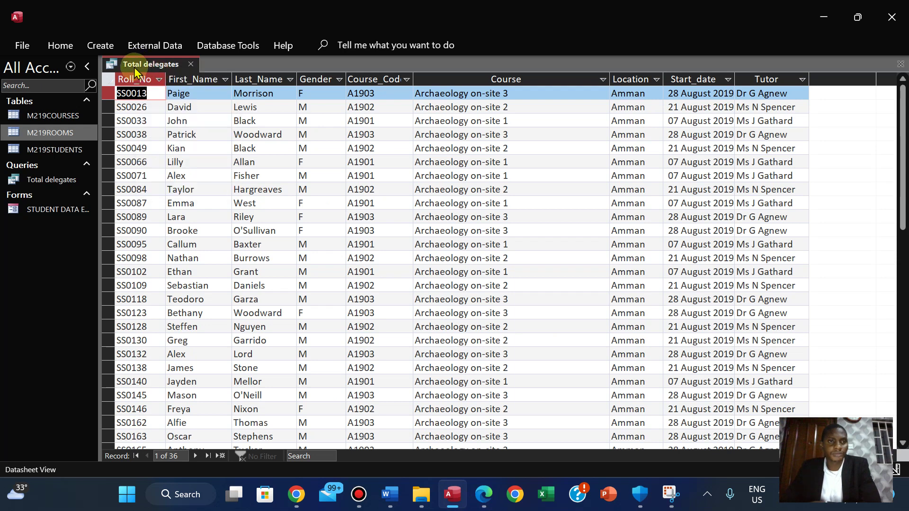
right_click(135, 71)
left_click(151, 97)
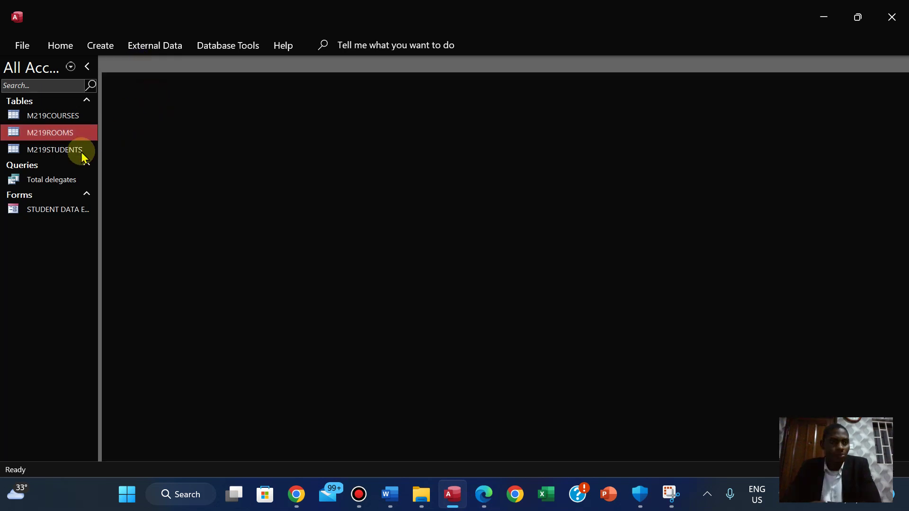
right_click(49, 180)
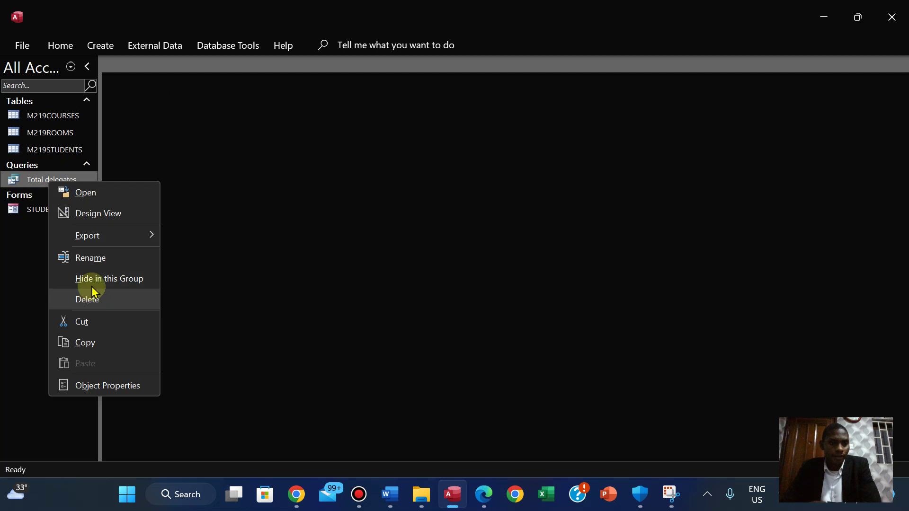
left_click(87, 259)
key("BackSpace")
type("Technology course delegates")
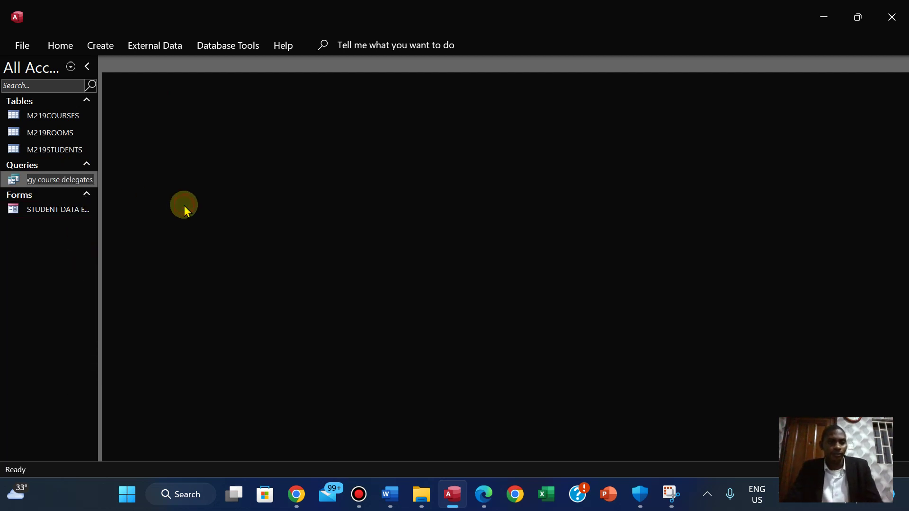
left_click(70, 233)
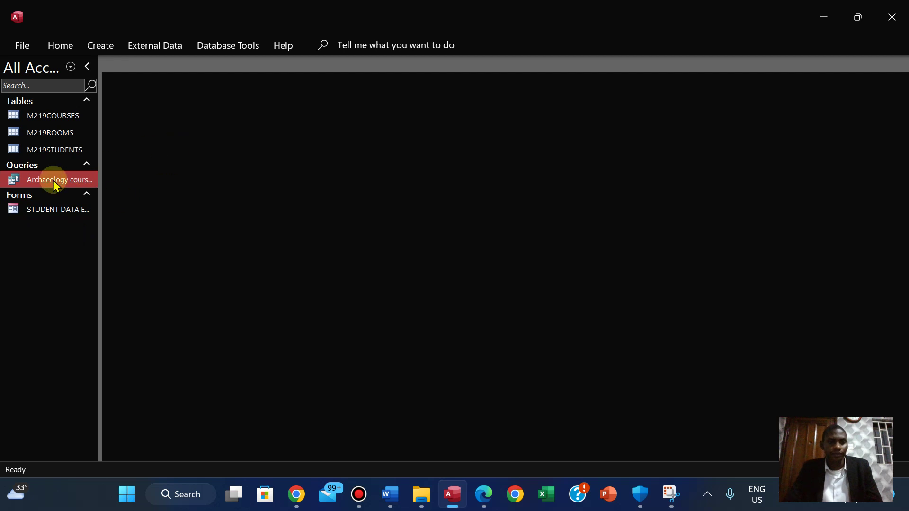
Start a Report Wizard report from the Archaeology course delegates query, including all its fields and viewing the data by M219STUDENTS.
left_click(108, 46)
left_click(572, 76)
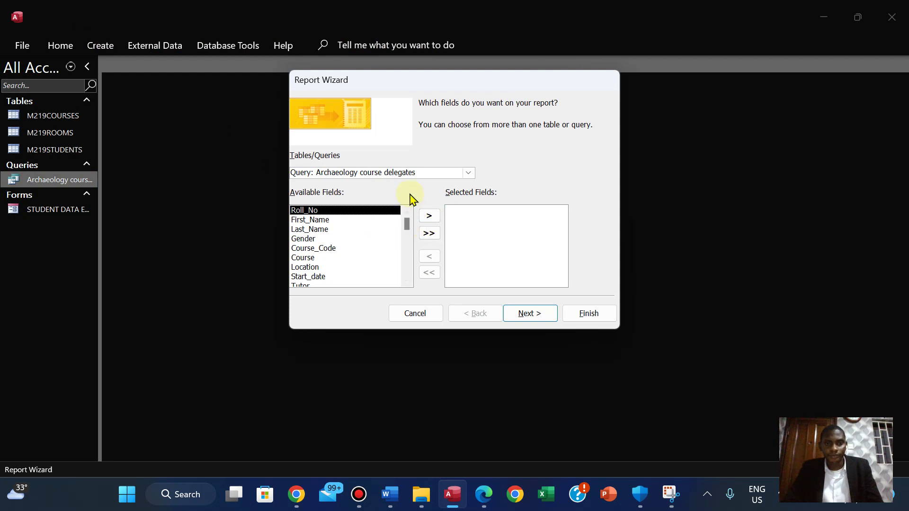
left_click(429, 233)
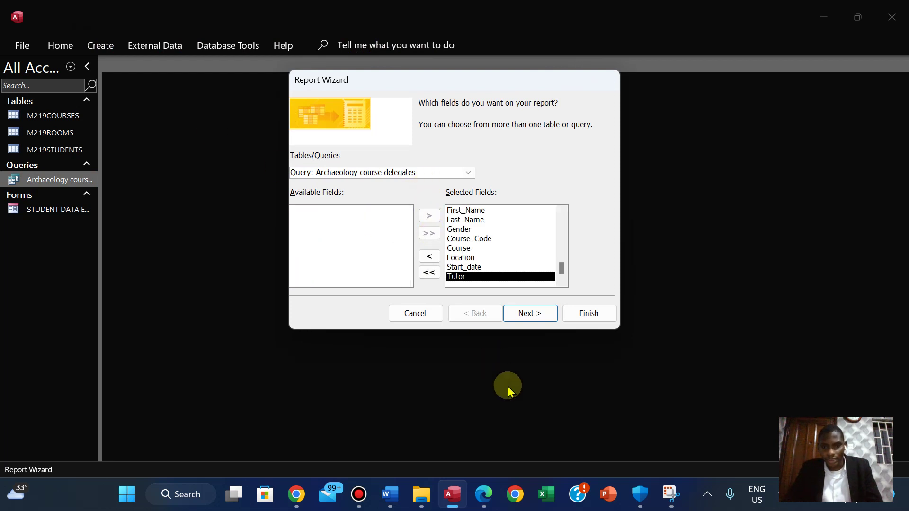
left_click(484, 494)
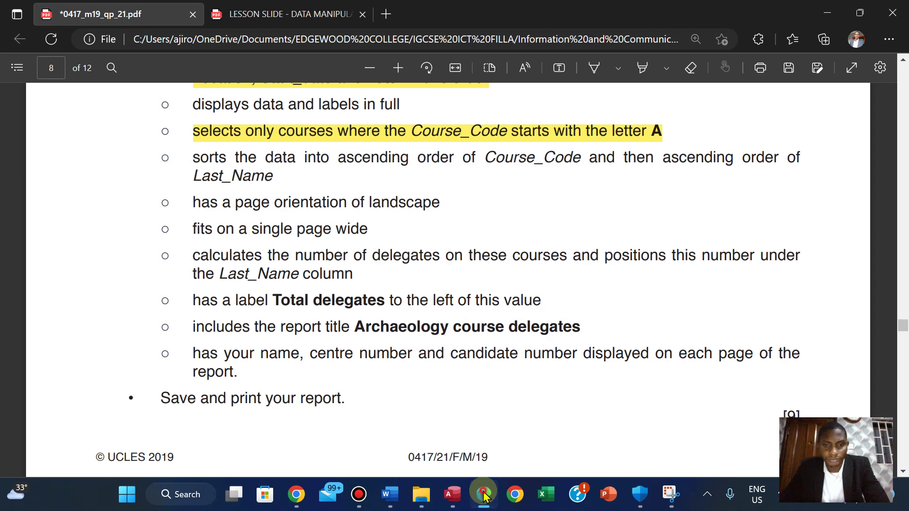
left_click(484, 495)
left_click(534, 317)
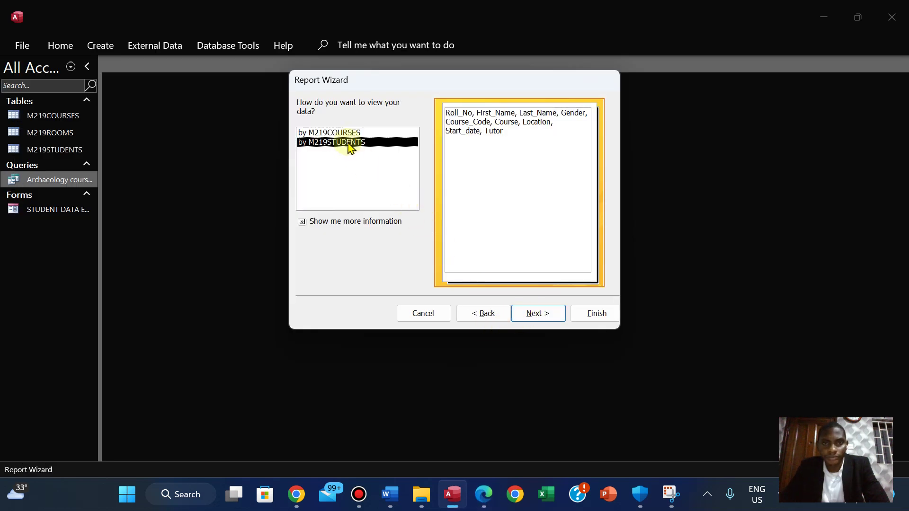
left_click(334, 133)
left_click(335, 142)
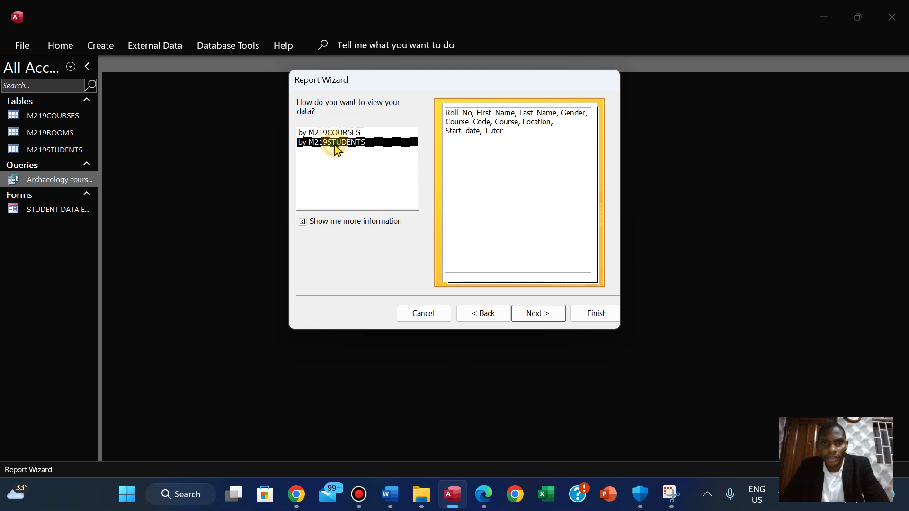
Switch to Edge and review question 27's field, sorting and layout requirements for the tabular report.
left_click(485, 494)
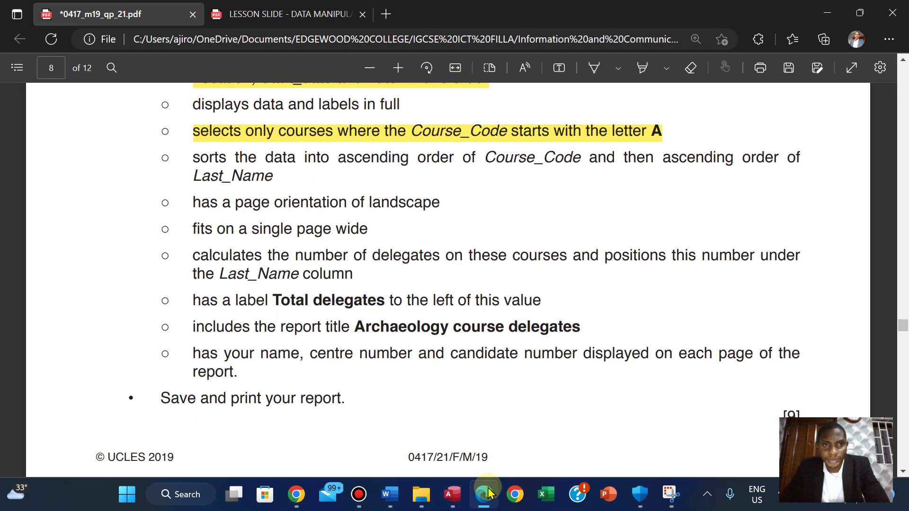
key("Up")
key("Up")
key("Up")
key("Up")
key("Down")
key("Down")
key("Down")
key("Down")
key("Up")
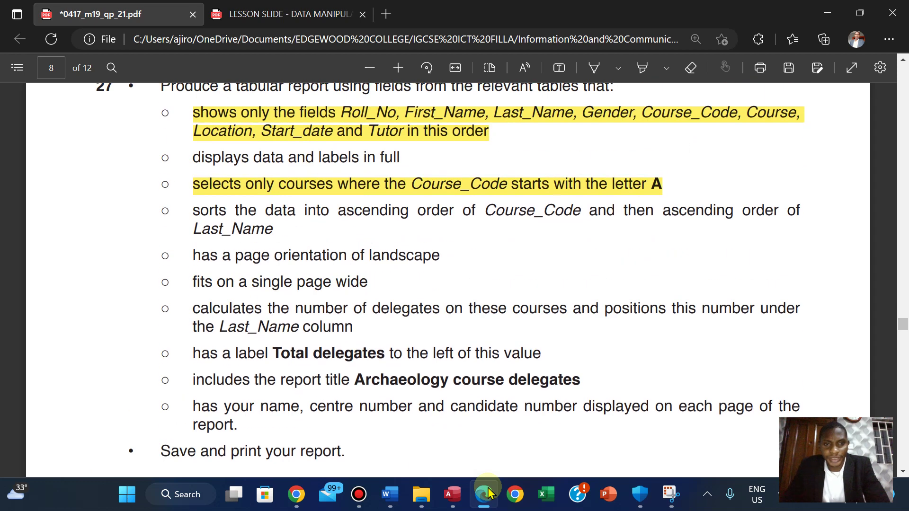
Switch back to Access and continue to the report's sort order without adding any grouping levels.
left_click(452, 494)
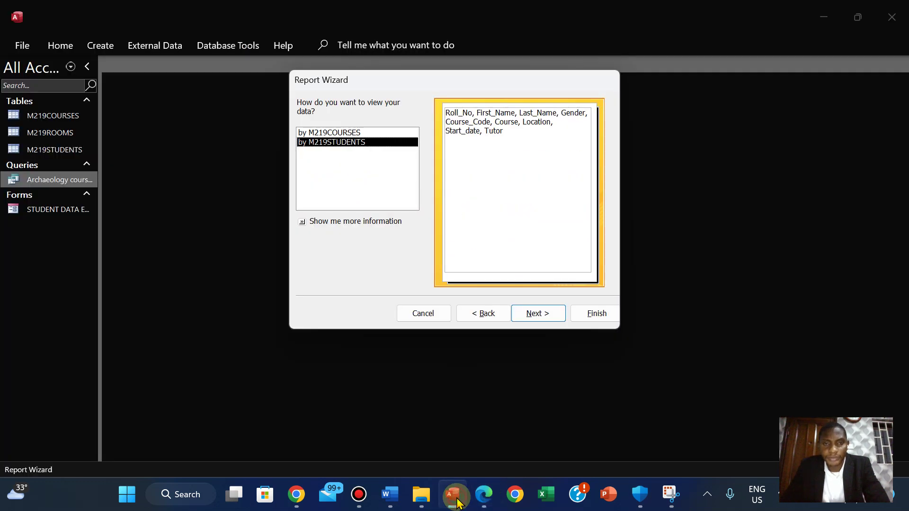
left_click(533, 315)
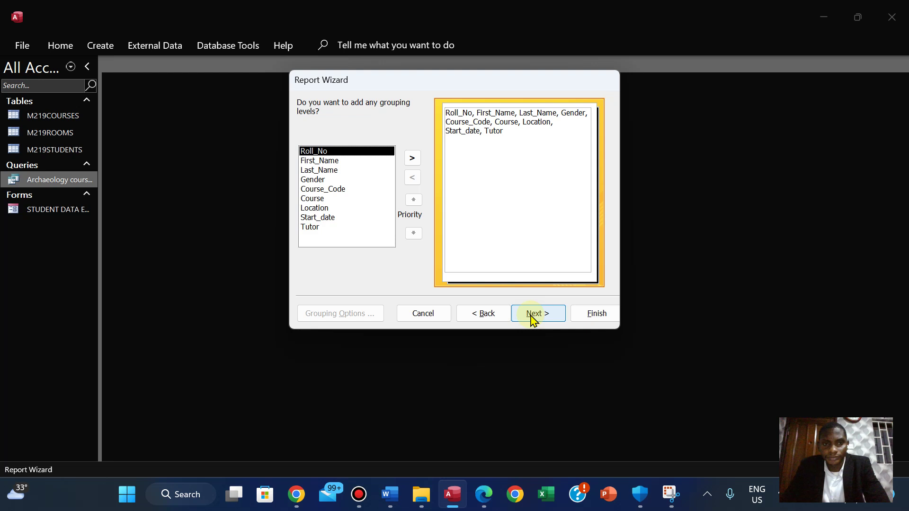
left_click(533, 315)
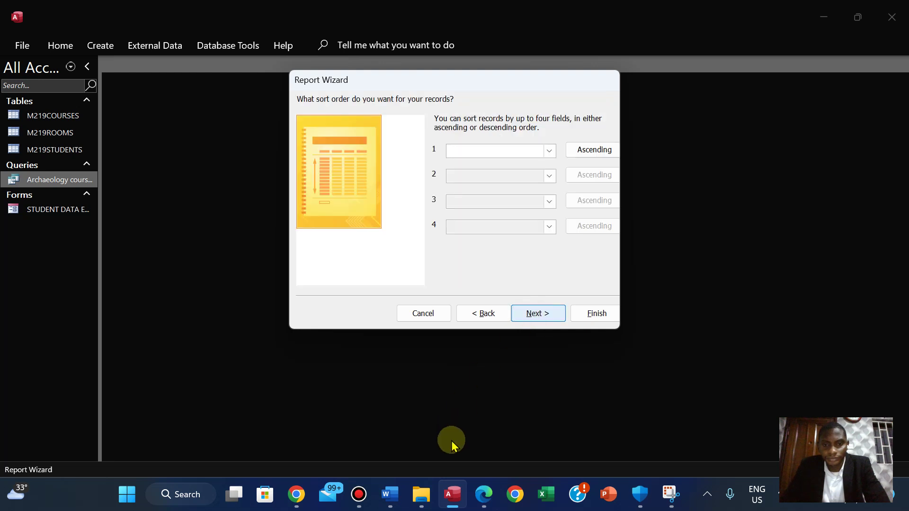
Check question 27's sort requirement in Edge, and back in Access set Course_Code as the report's first ascending sort field.
left_click(483, 493)
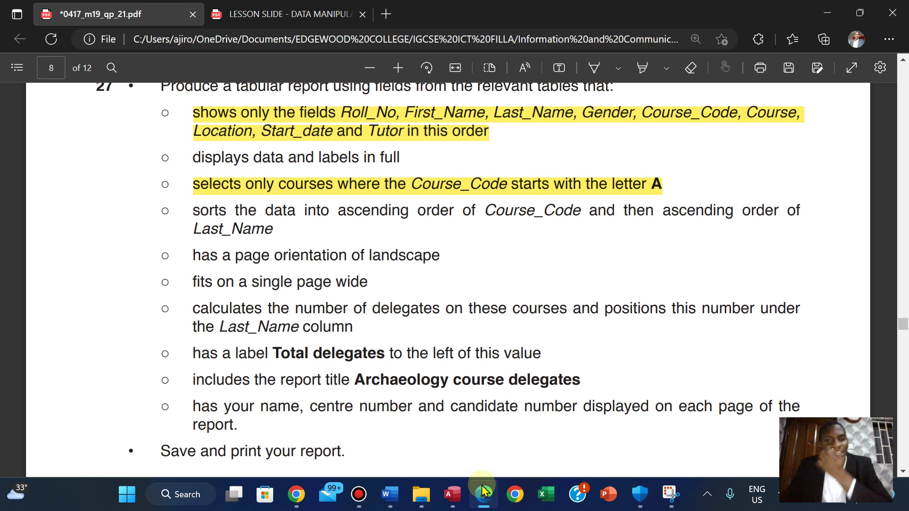
left_click(483, 492)
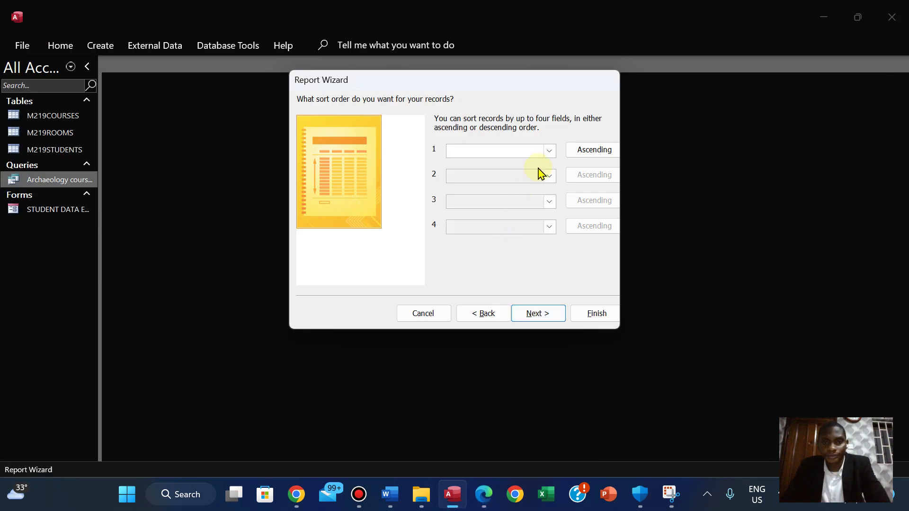
left_click(548, 151)
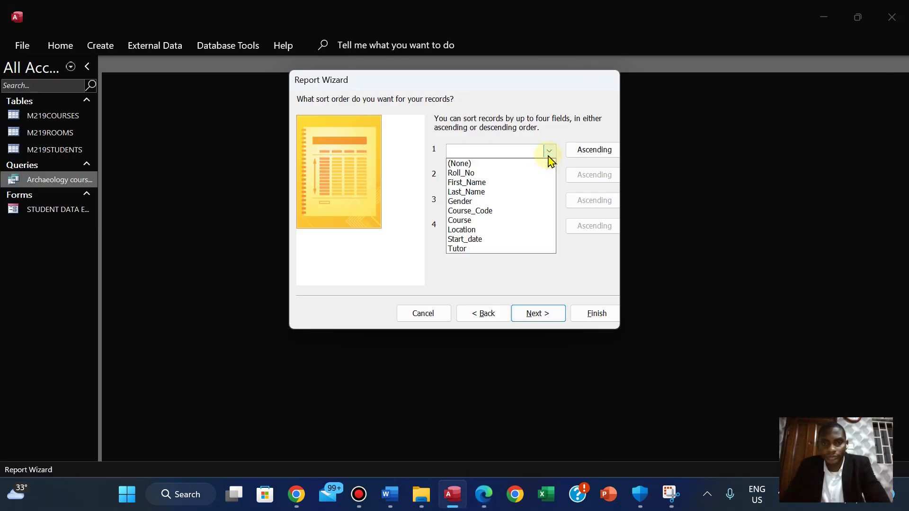
left_click(493, 212)
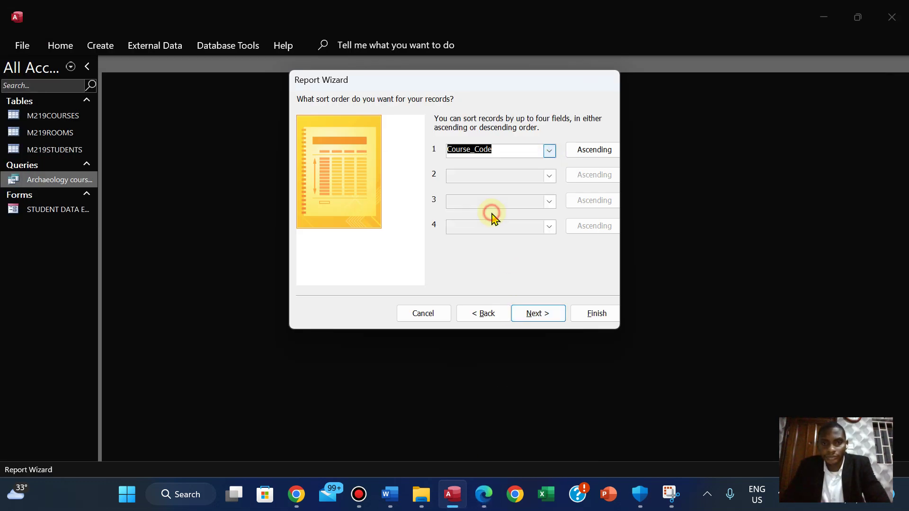
Recheck the sort requirement in Edge, and in Access add Last_Name as the second ascending sort field and continue to the layout options.
left_click(482, 494)
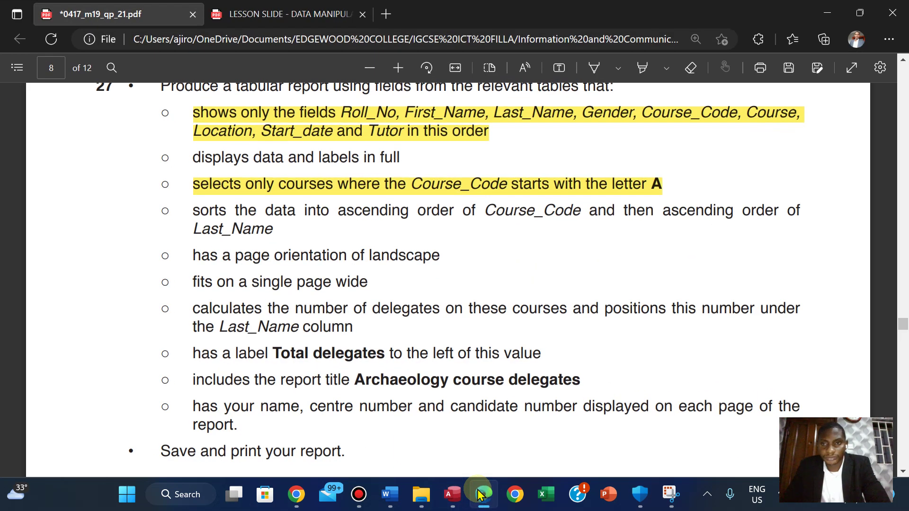
left_click(480, 495)
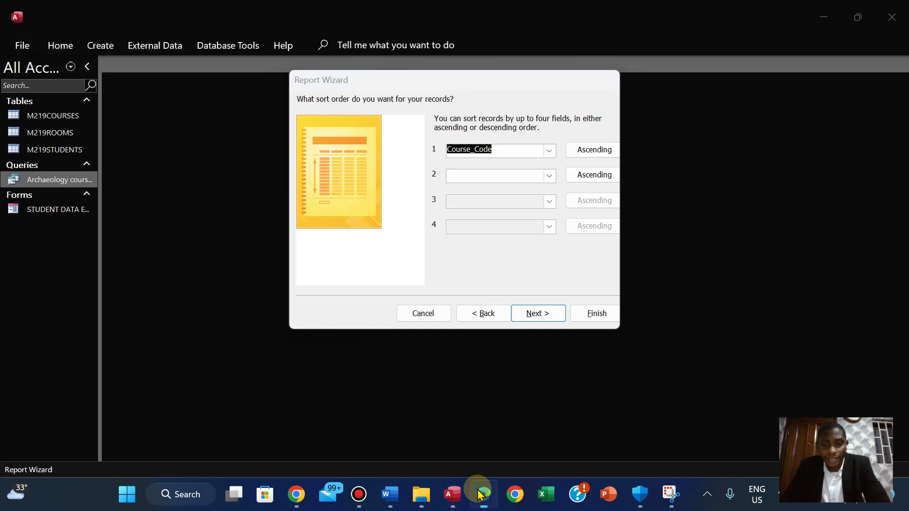
left_click(480, 495)
left_click(480, 495)
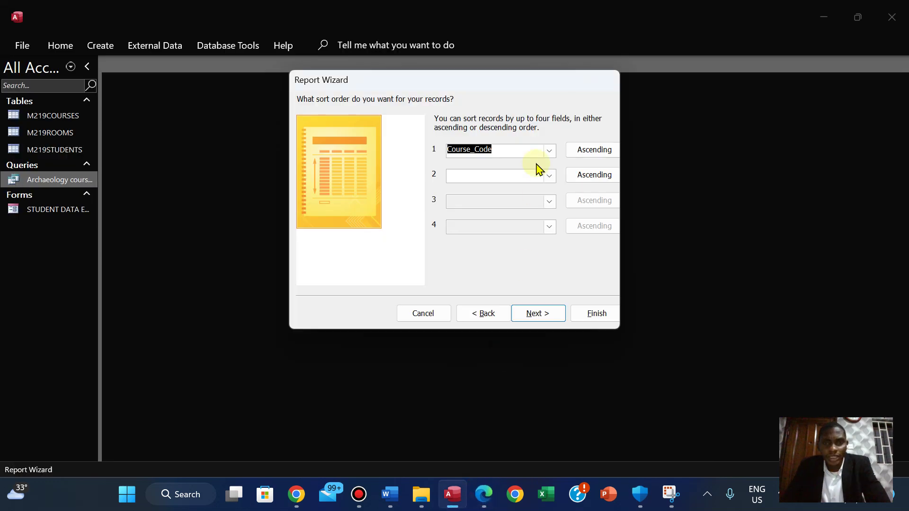
left_click(549, 177)
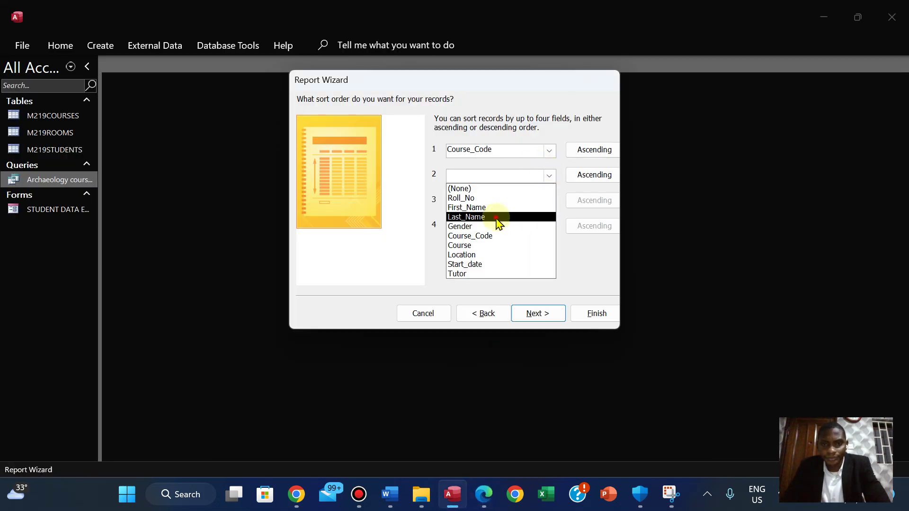
left_click(497, 219)
left_click(479, 503)
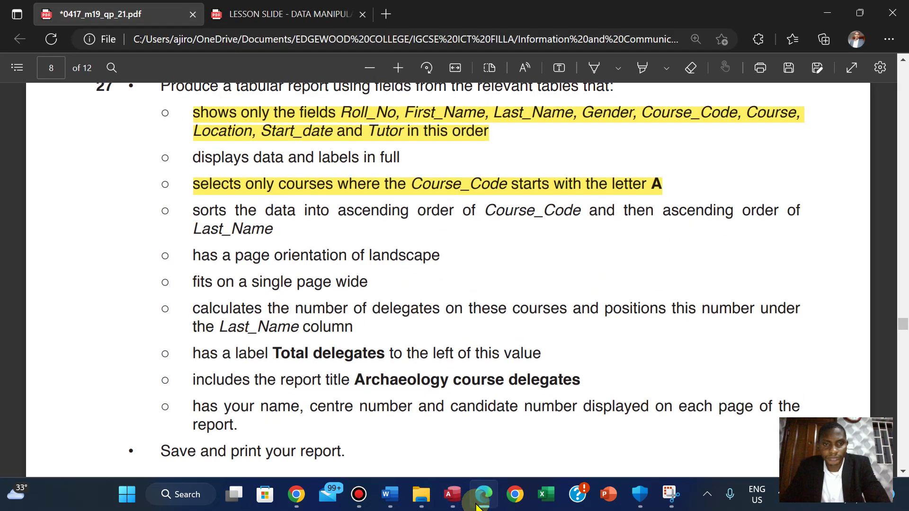
left_click(478, 506)
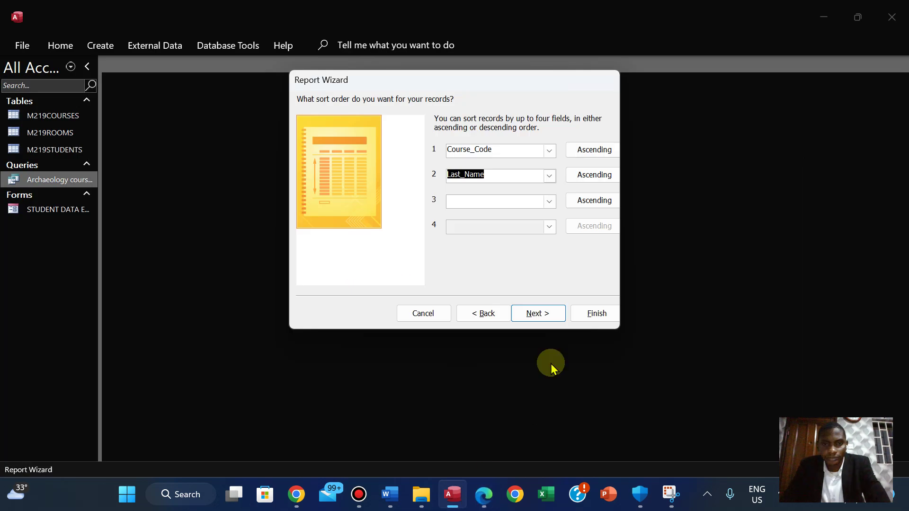
left_click(540, 313)
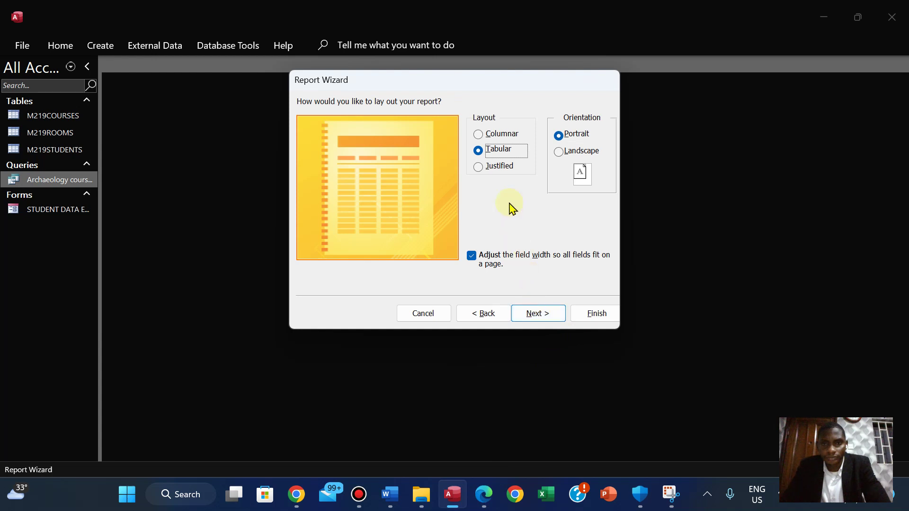
Check question 27's page requirements in Edge, and in Access set the tabular report to Landscape with field widths adjusted to fit a page.
left_click(484, 491)
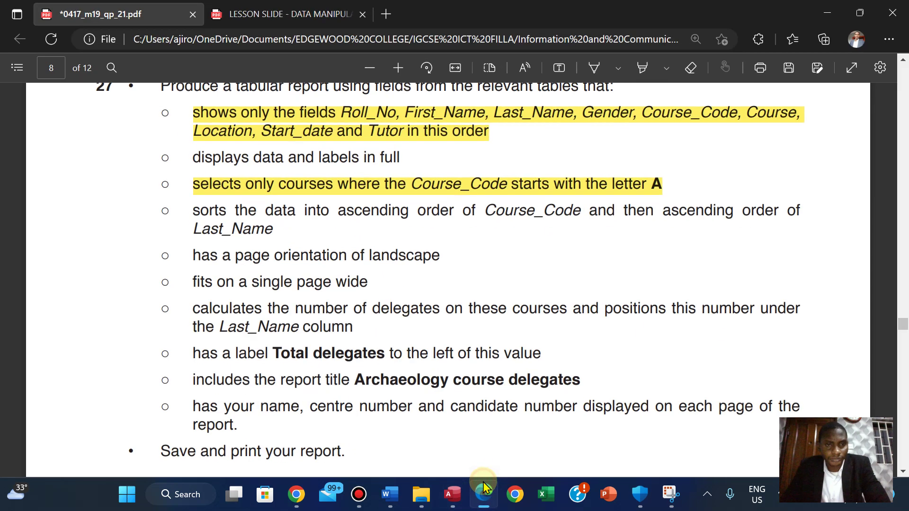
left_click(484, 491)
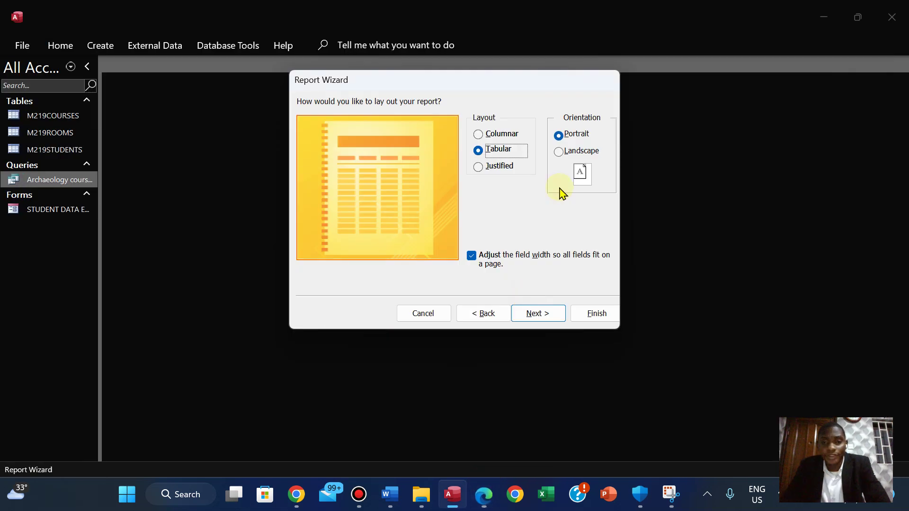
left_click(561, 154)
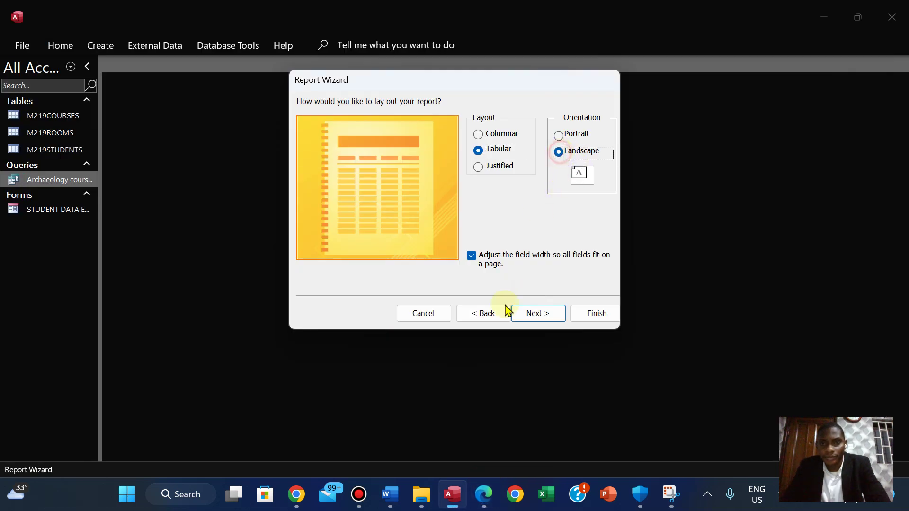
left_click(476, 497)
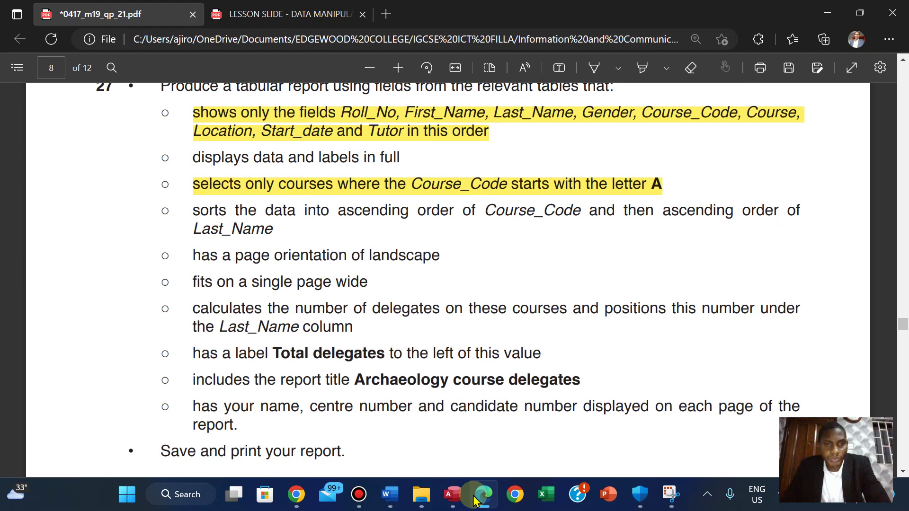
left_click(475, 500)
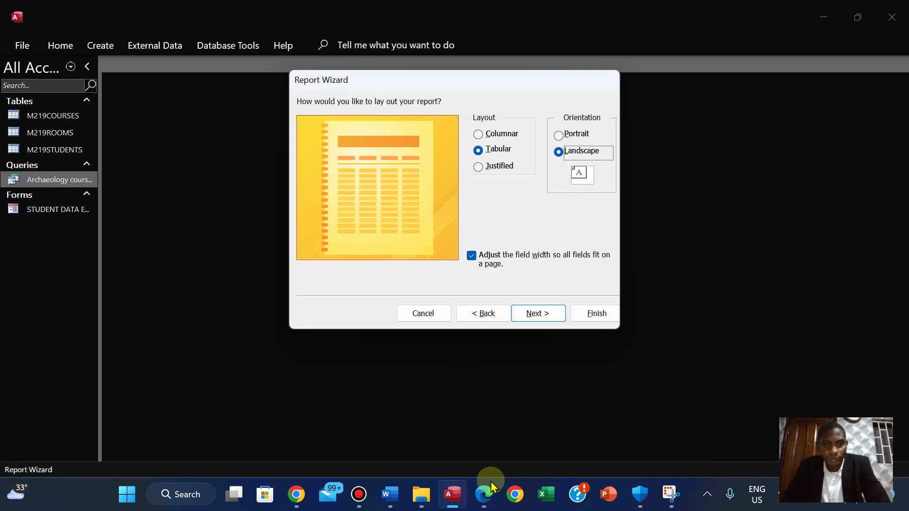
left_click(538, 314)
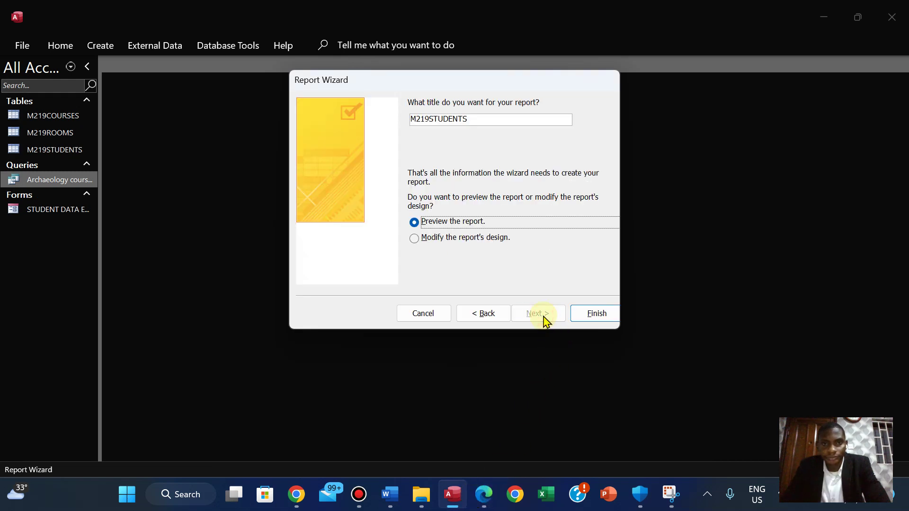
Set the report title to Archaeology course delegates and check it against question 27 in Edge.
double_click(475, 118)
key("BackSpace")
type("Archaeology course delegates")
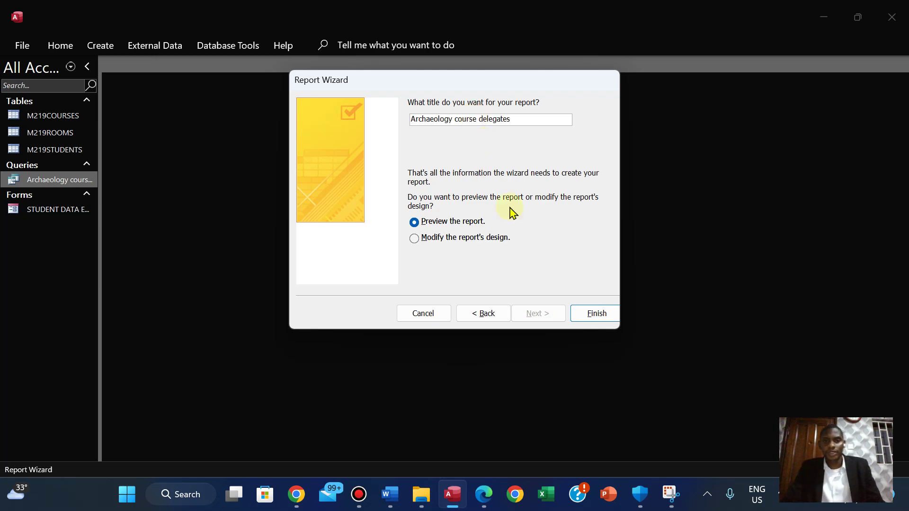
left_click(488, 495)
left_click(488, 495)
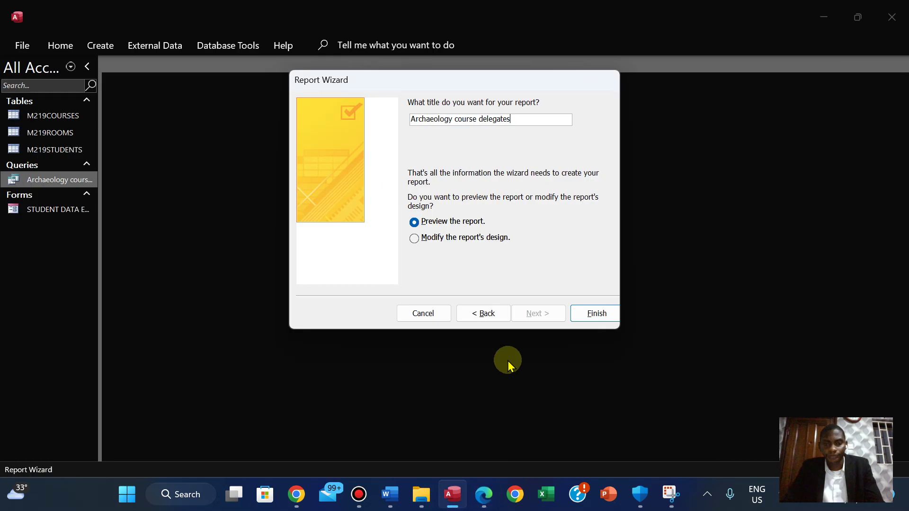
Finish the Archaeology course delegates report, close its print preview and open it in Layout View.
left_click(591, 313)
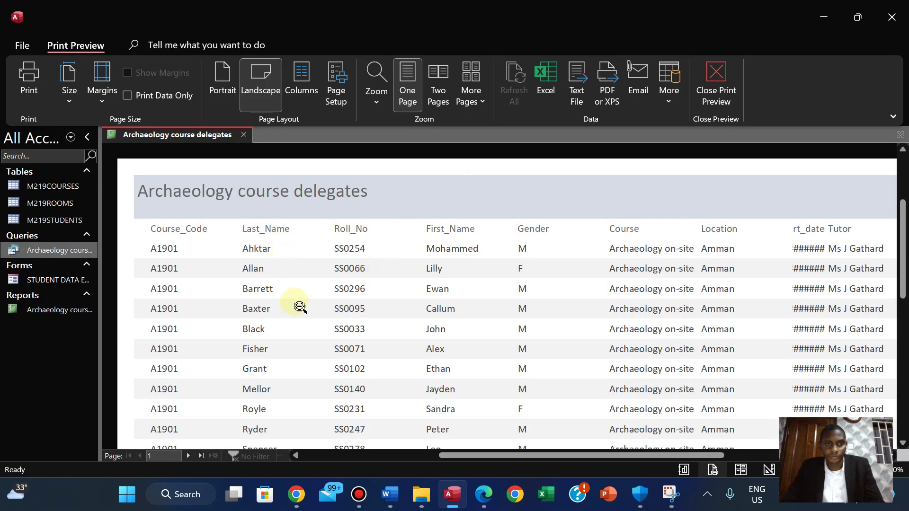
left_click(707, 80)
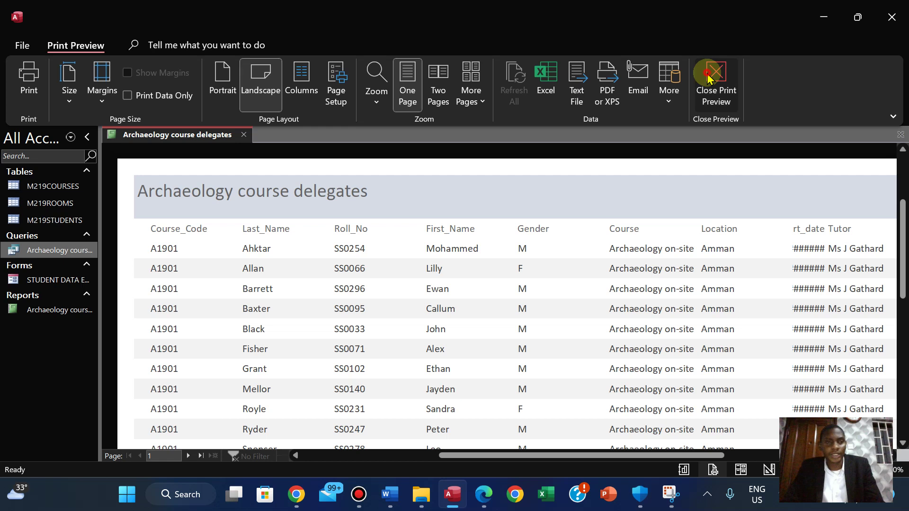
left_click(49, 52)
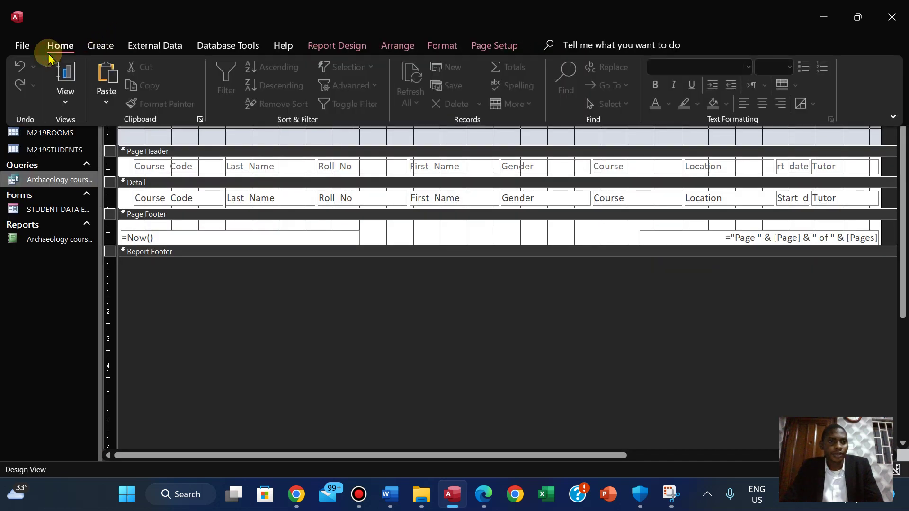
left_click(66, 94)
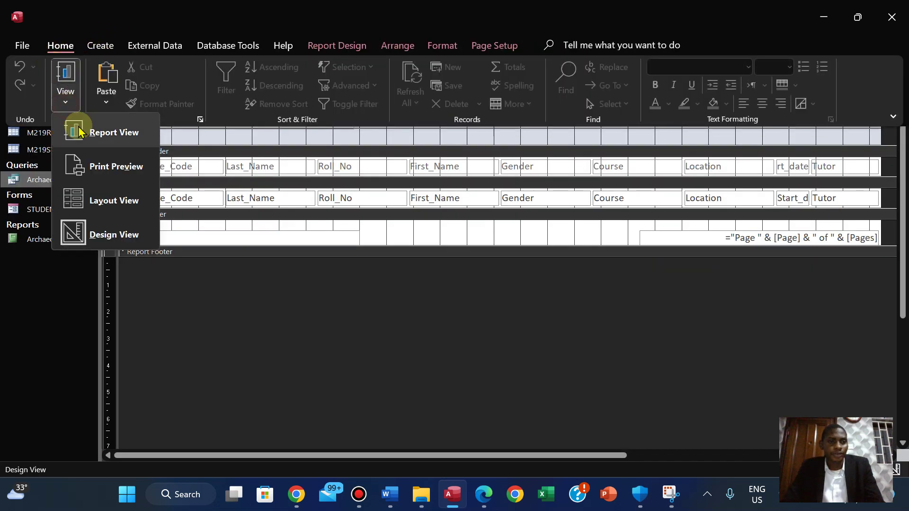
left_click(101, 199)
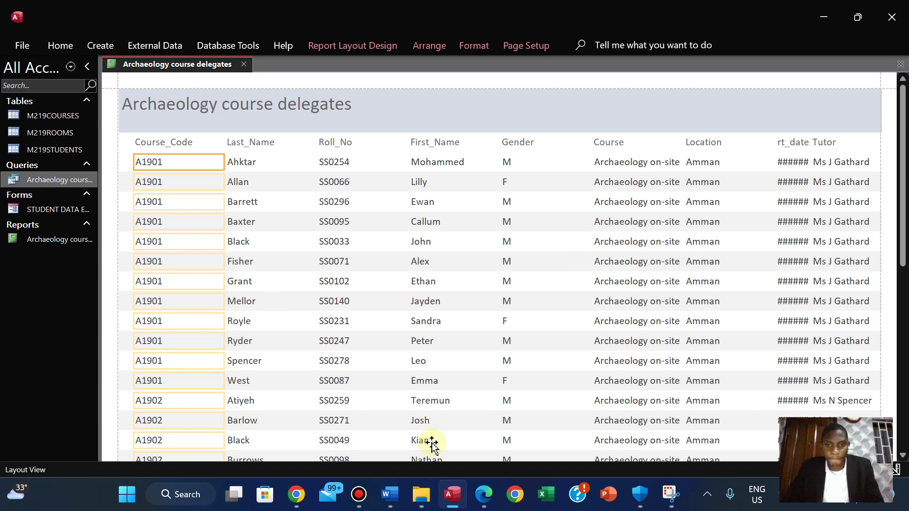
Check question 27's field order in Edge, and in Access move the Course_Code heading and data between Gender and Course.
left_click(480, 504)
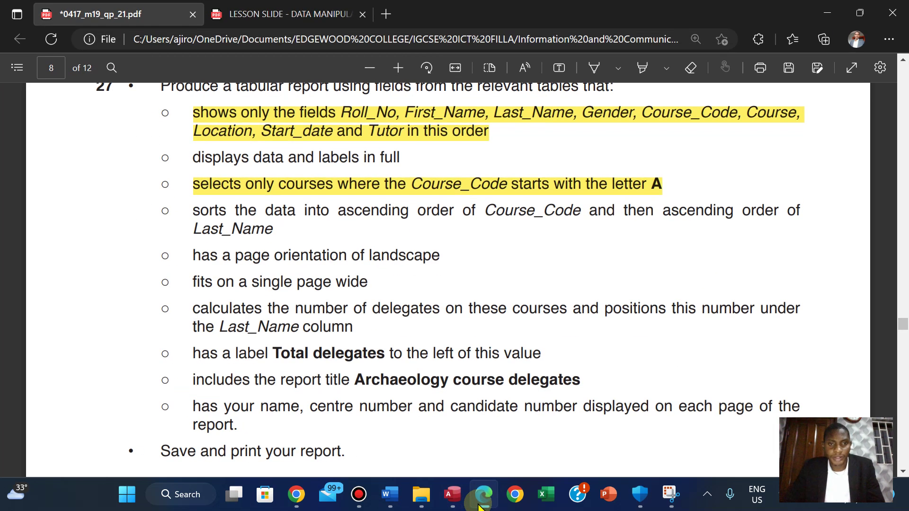
scroll(479, 505, "up", 1)
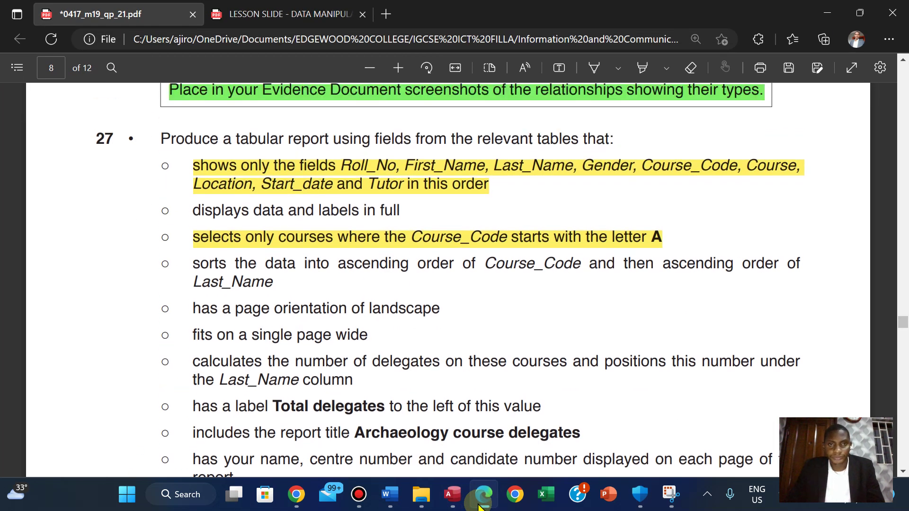
scroll(479, 506, "down", 1)
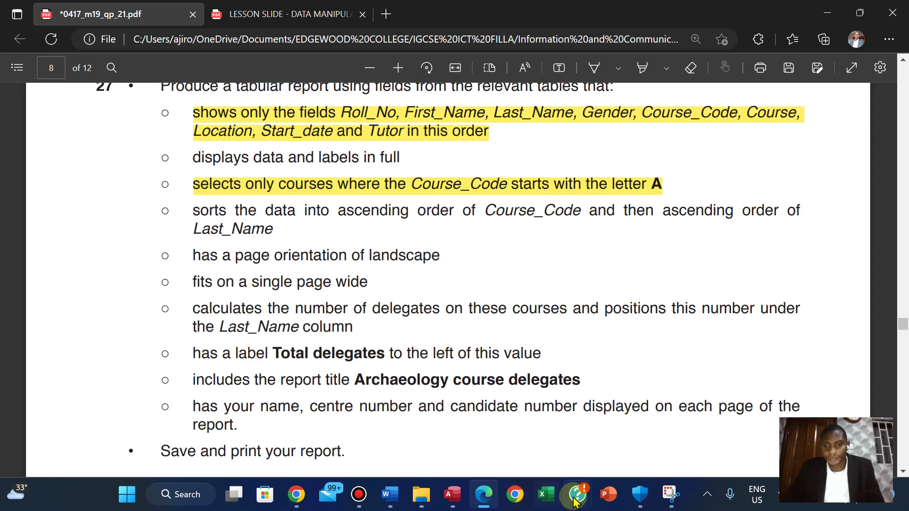
left_click(453, 496)
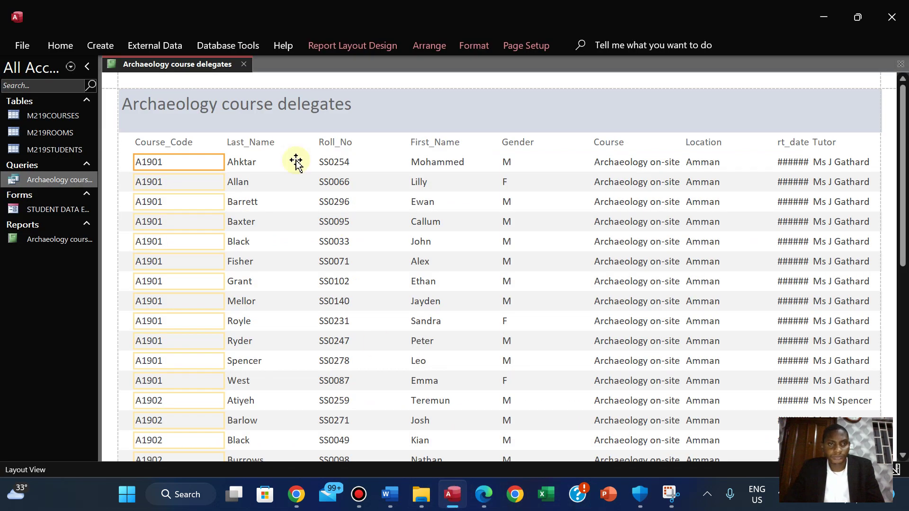
left_click(182, 146)
left_click(172, 162)
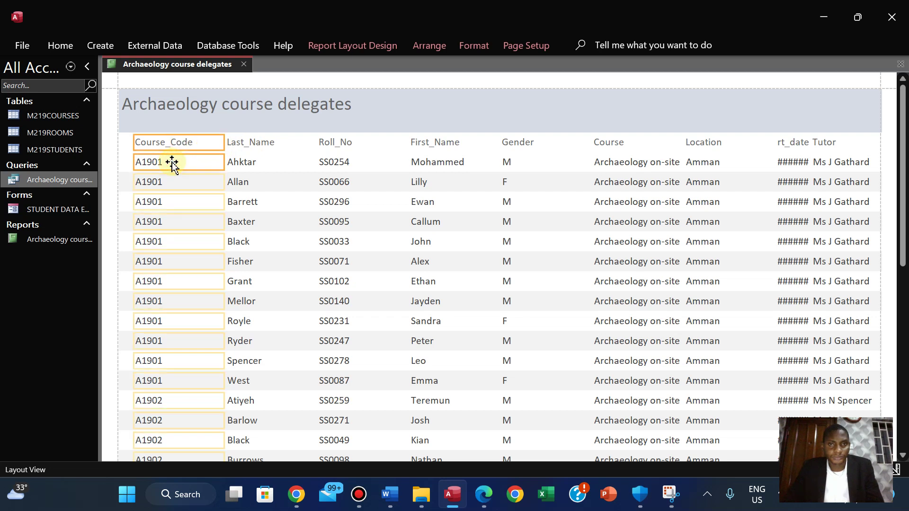
left_click_drag(172, 162, 557, 149)
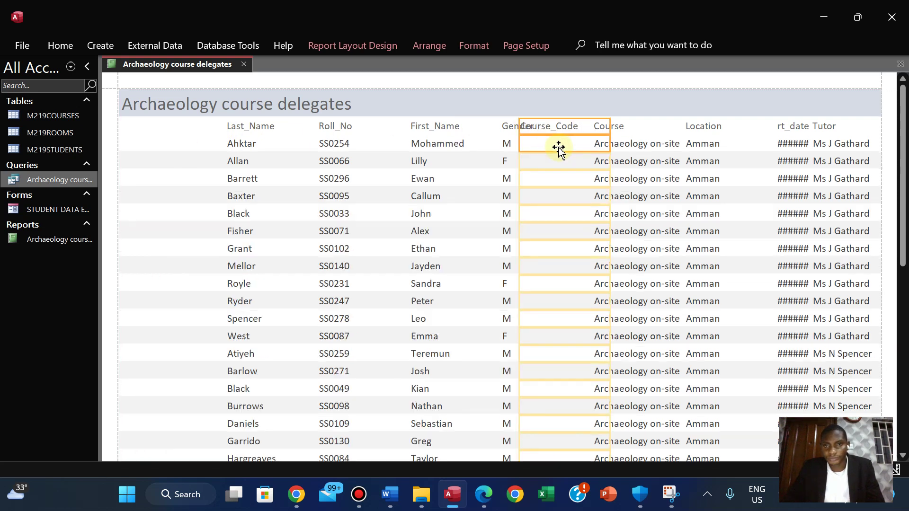
Move the Roll_No heading and data to the start of the report and narrow the column to fit its contents.
left_click(260, 127)
left_click(330, 120)
left_click(330, 126)
left_click(332, 145)
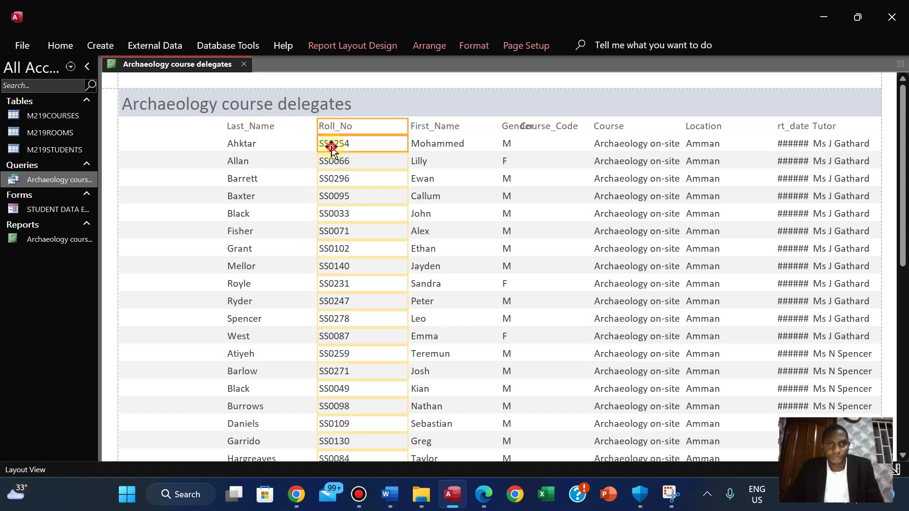
left_click_drag(332, 147, 135, 137)
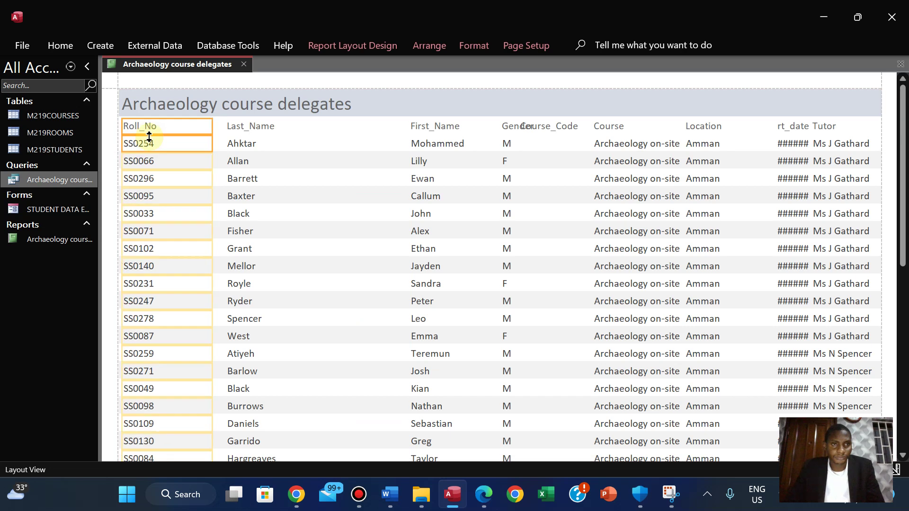
left_click_drag(213, 125, 169, 125)
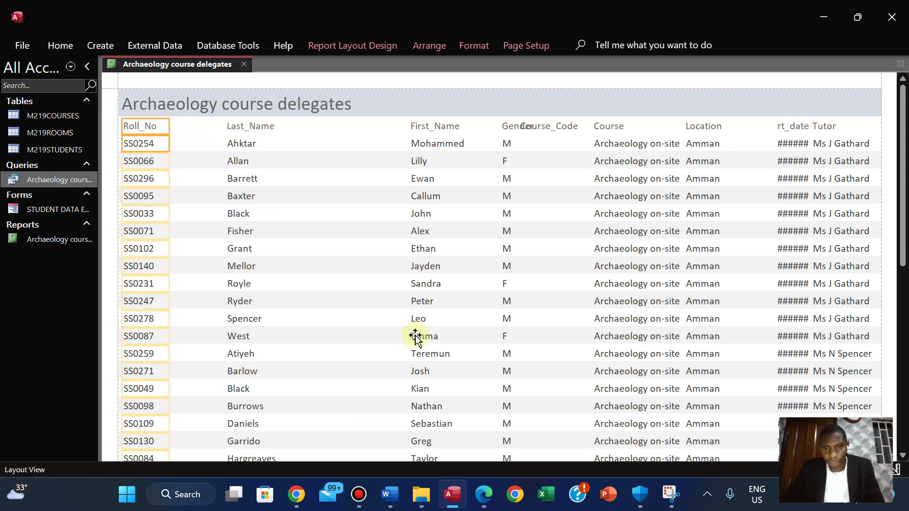
Recheck the field order in Edge, and in Access move the First_Name heading and data directly after Roll_No.
left_click(483, 496)
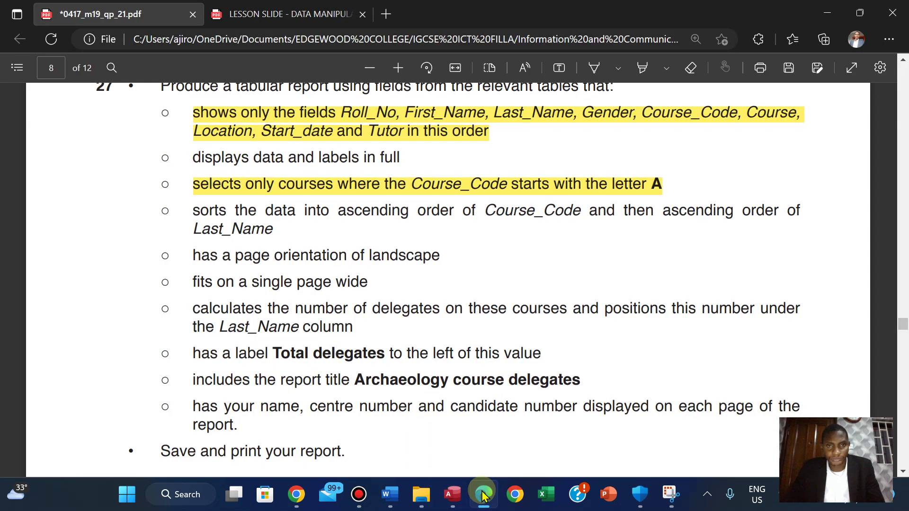
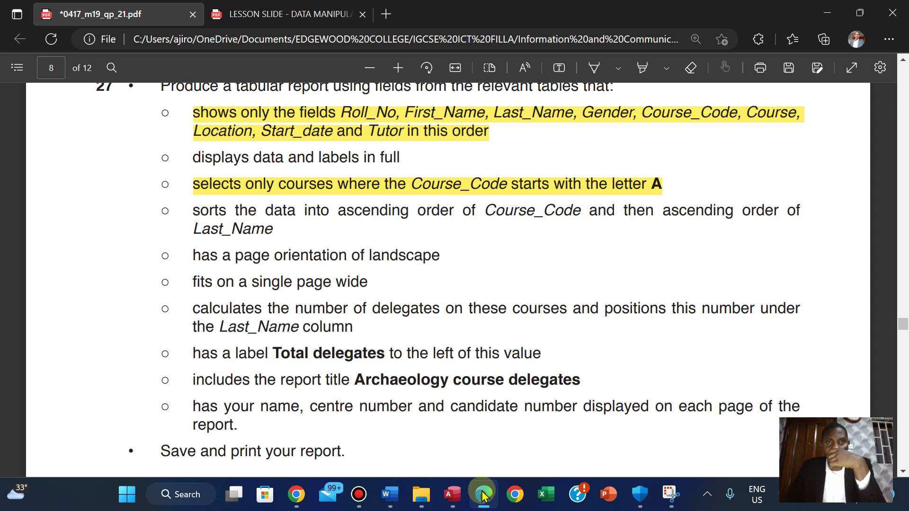
left_click(483, 495)
left_click(410, 126)
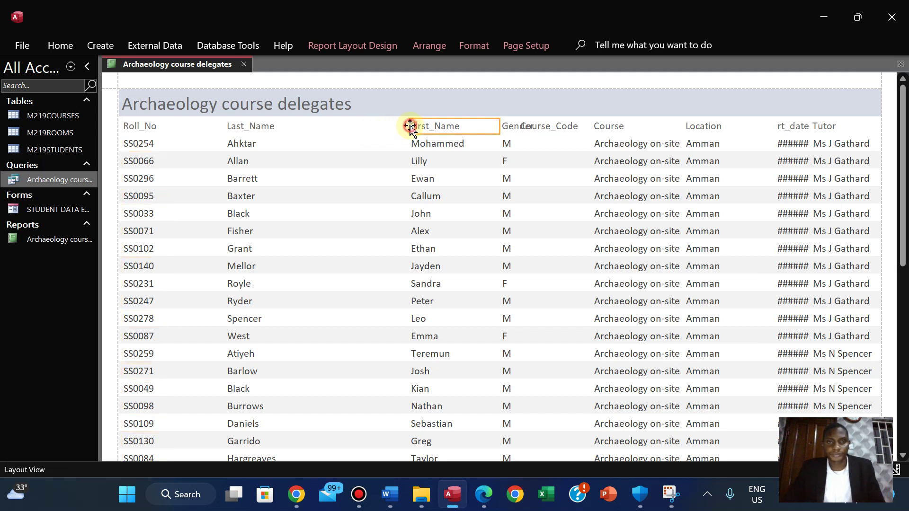
left_click(420, 143, "ctrl")
left_click_drag(421, 144, 421, 141)
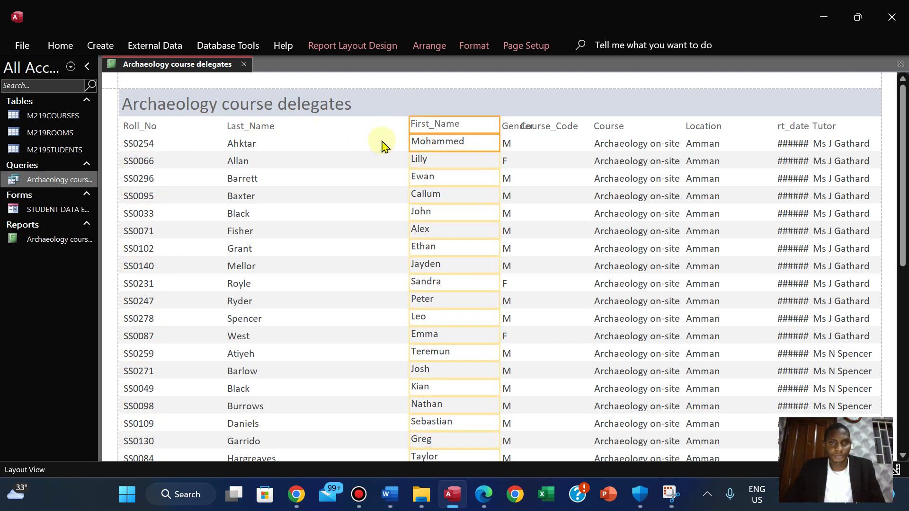
left_click_drag(439, 143, 194, 141)
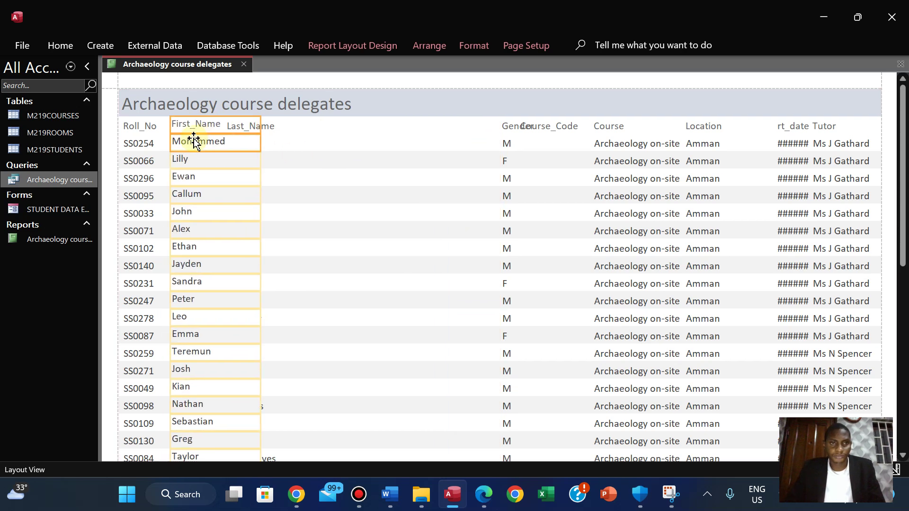
Move the Last_Name heading and data clear of First_Name, and narrow the First_Name column.
left_click(269, 127)
left_click(260, 142)
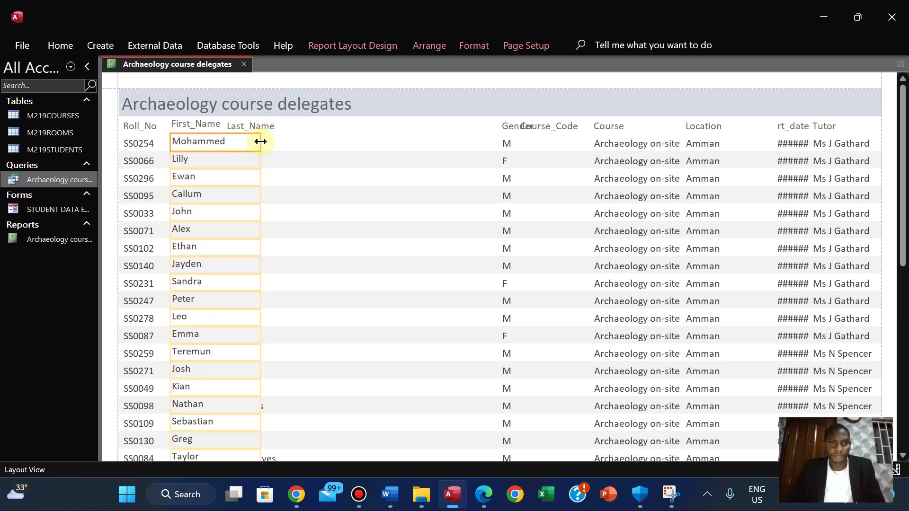
left_click(272, 129)
left_click(265, 143, "shift")
left_click_drag(265, 143, 263, 144)
left_click(206, 139)
left_click(202, 125, "shift")
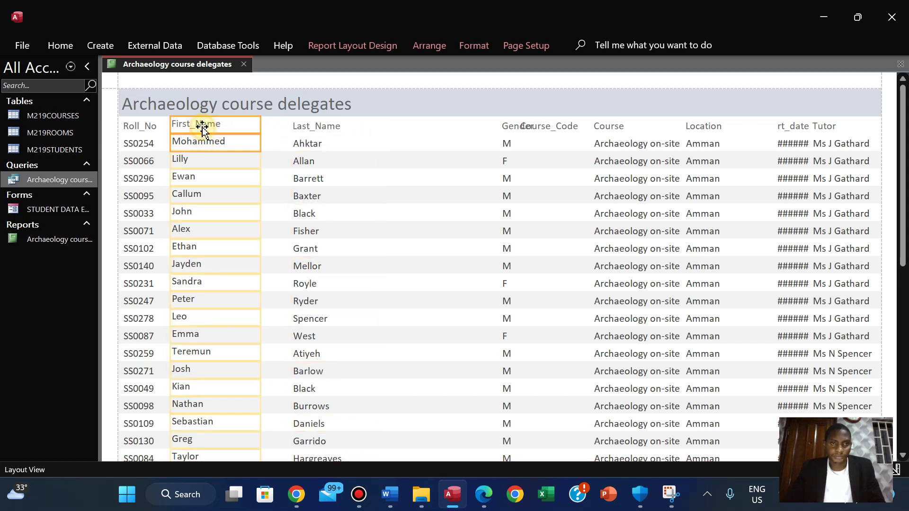
left_click_drag(261, 125, 244, 124)
Narrow the Last_Name column and shift it close to First_Name.
left_click(310, 127)
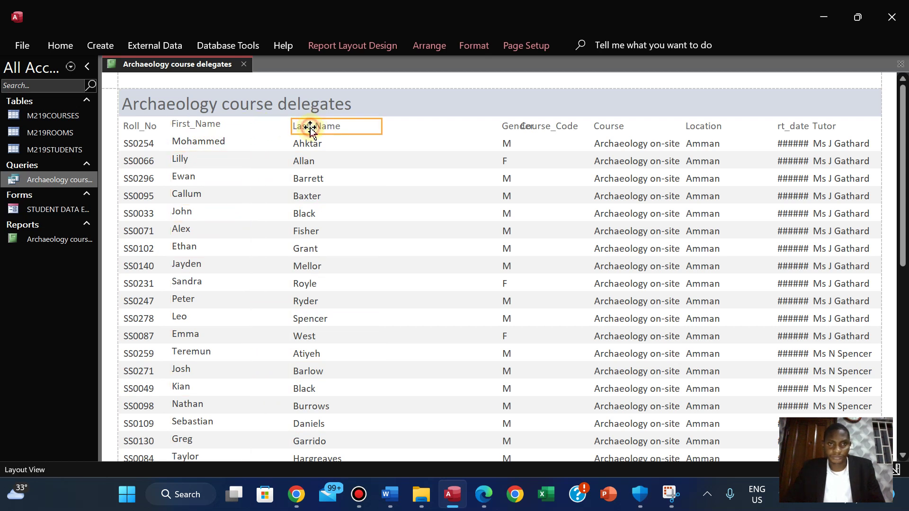
left_click(305, 142, "shift")
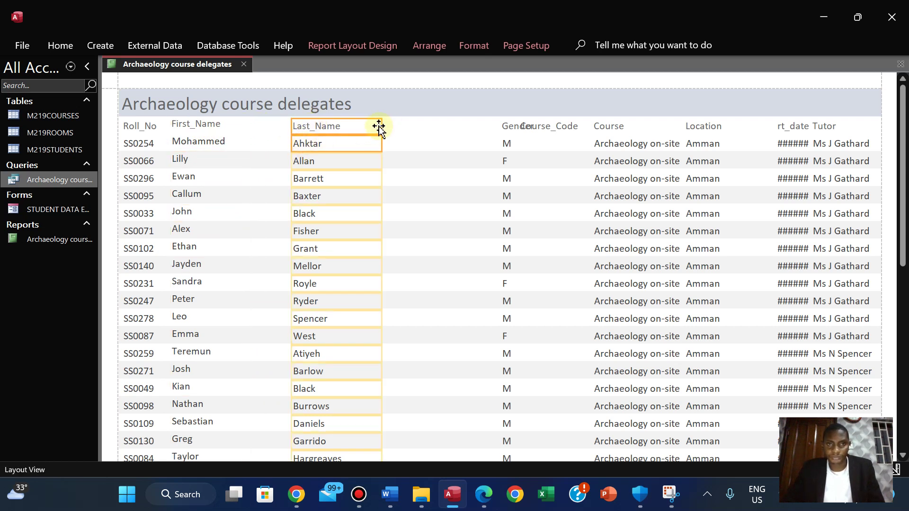
left_click_drag(380, 126, 359, 134)
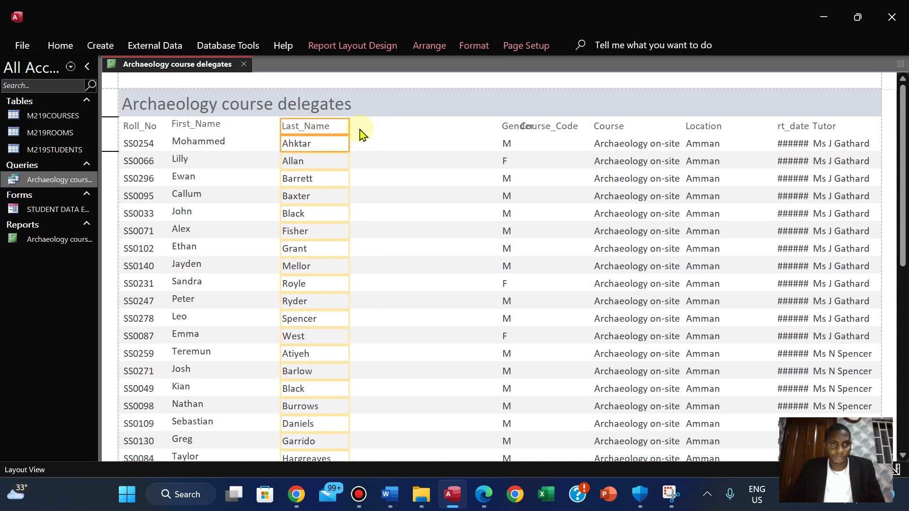
key("Left")
key("Left")
key("Left")
key("Left")
key("Left")
key("Left")
key("Left")
key("Left")
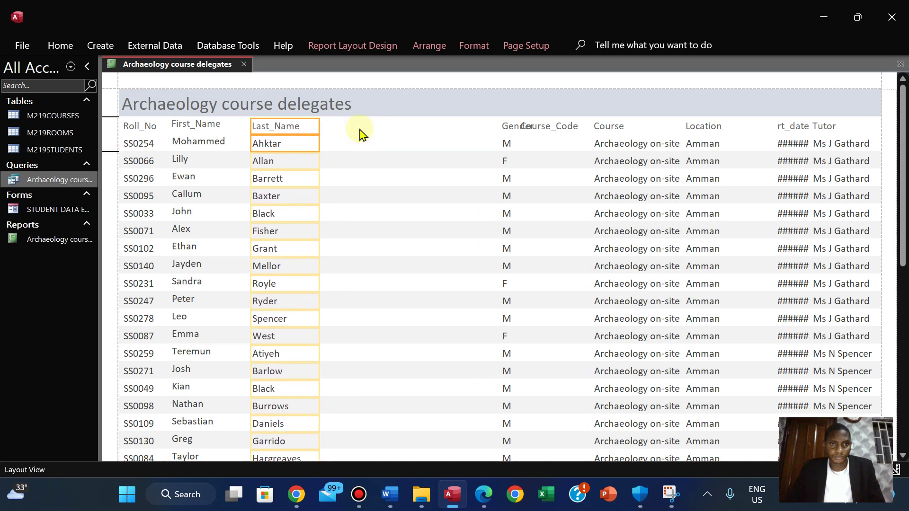
key("Left")
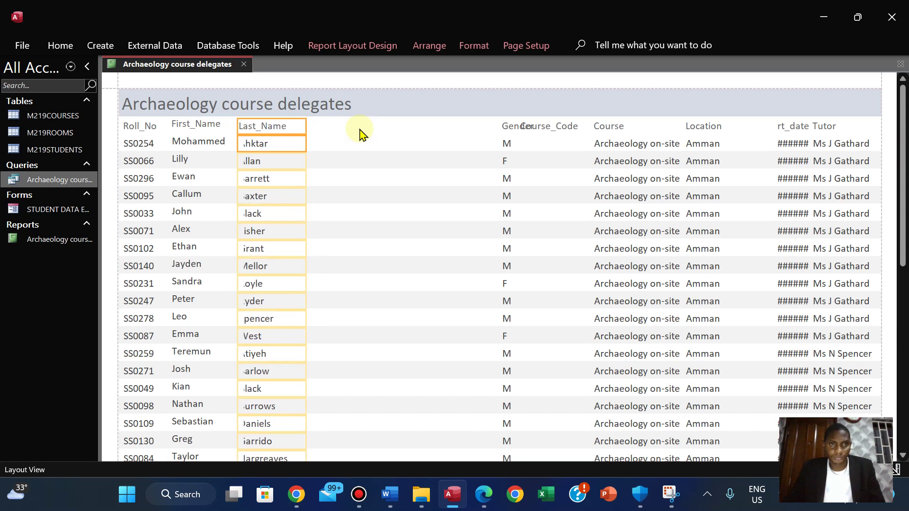
Check the next field in question 27 in Edge, and in Access move the Gender heading and data beside Last_Name.
left_click(484, 497)
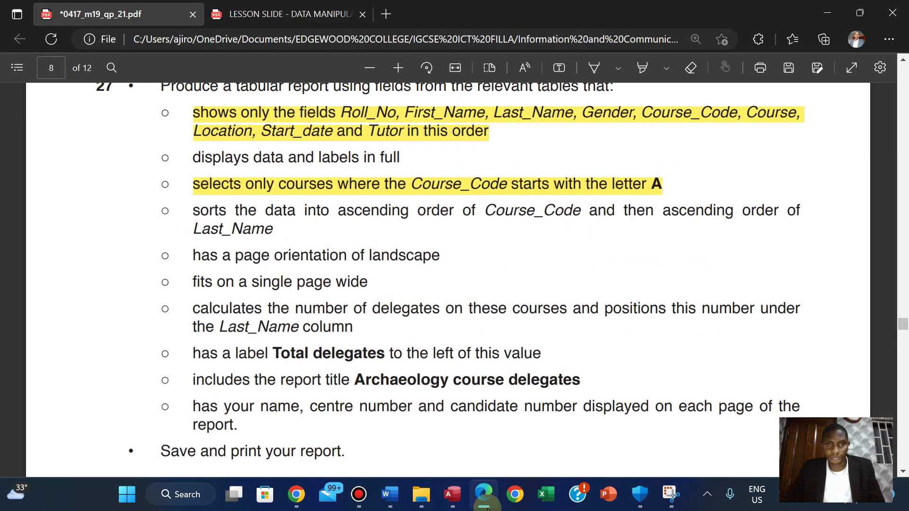
left_click(452, 494)
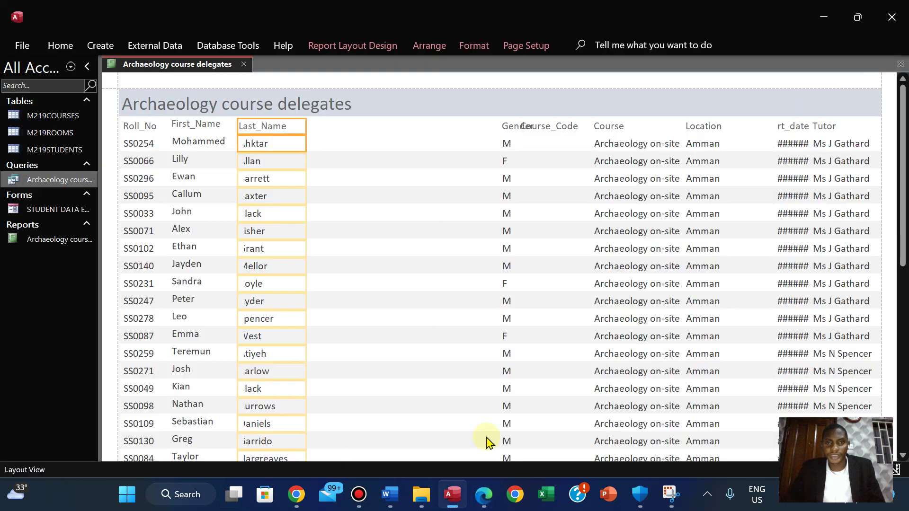
left_click(502, 132)
left_click(502, 143)
left_click_drag(503, 143, 503, 143)
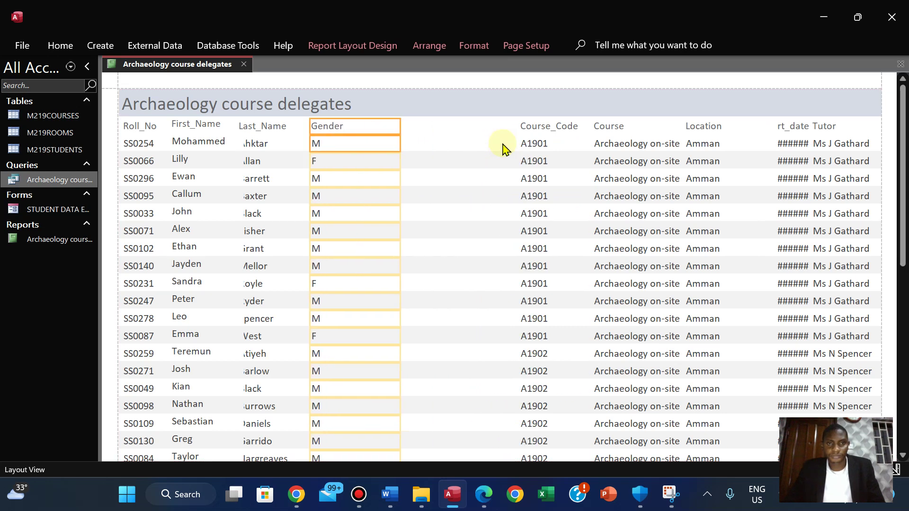
Shift the Last_Name and Gender columns away from First_Name so the surnames show in full, and narrow the Gender column.
left_click(263, 127)
left_click(256, 143)
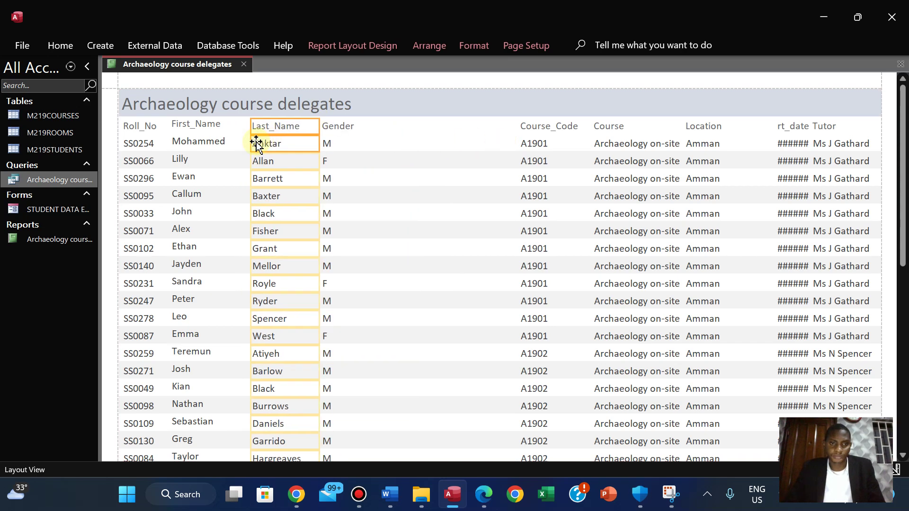
left_click(336, 126)
left_click(329, 143)
key("Right")
key("Right")
key("Right")
key("Right")
key("Right")
key("Right")
key("Right")
key("Right")
key("Right")
key("Right")
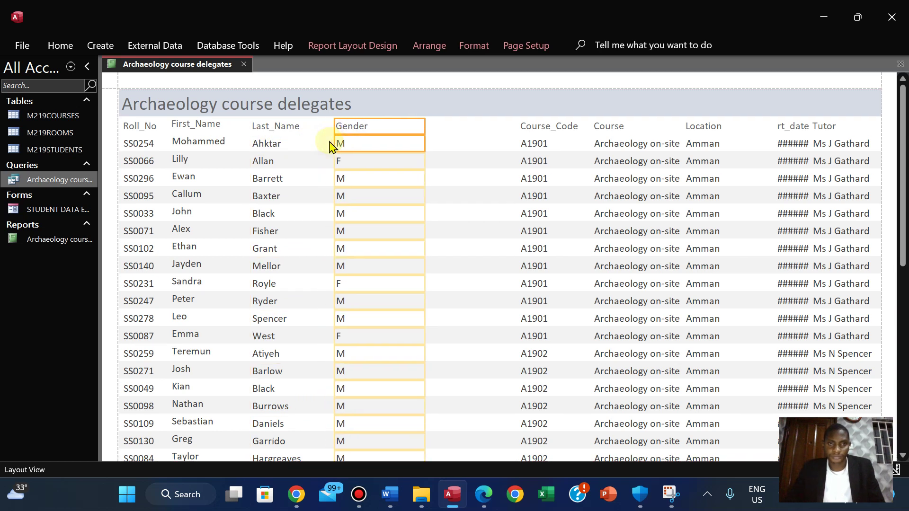
left_click_drag(425, 125, 384, 126)
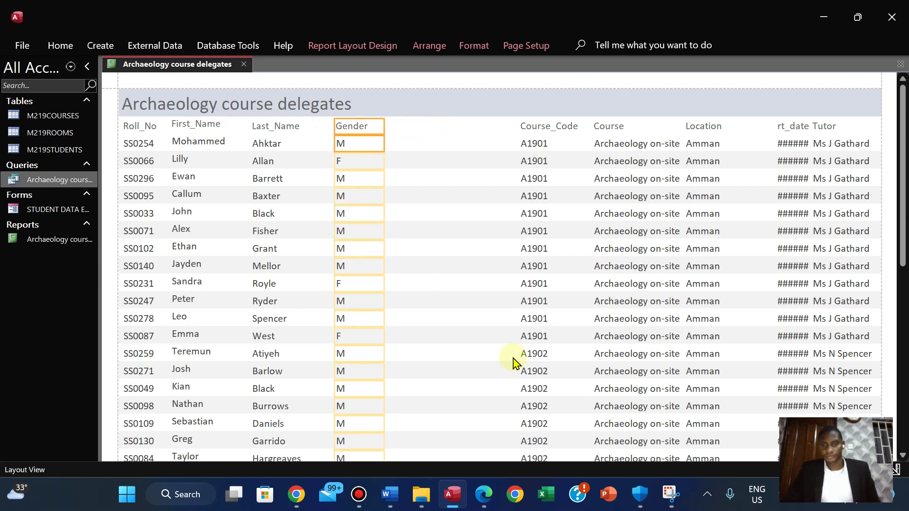
Check the next field in question 27 in Edge, and in Access move the Course_Code heading and data beside Gender and narrow the column.
left_click(484, 494)
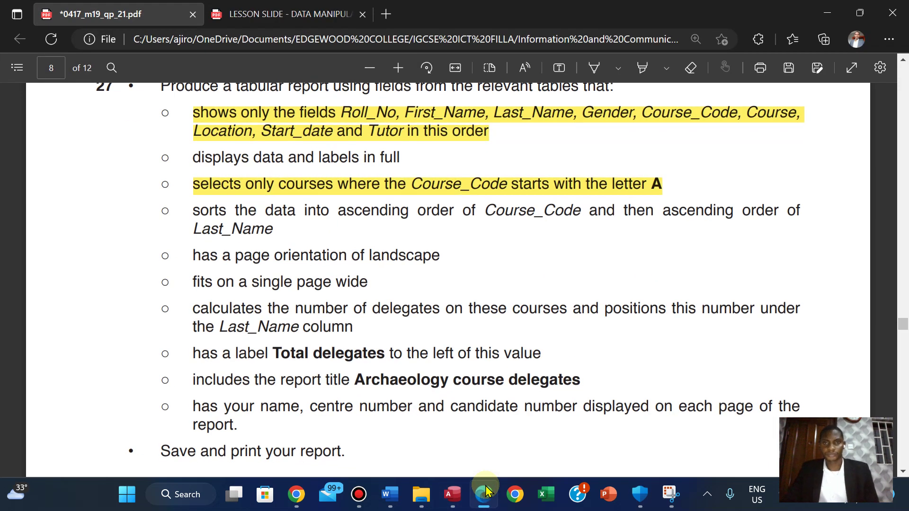
left_click(484, 494)
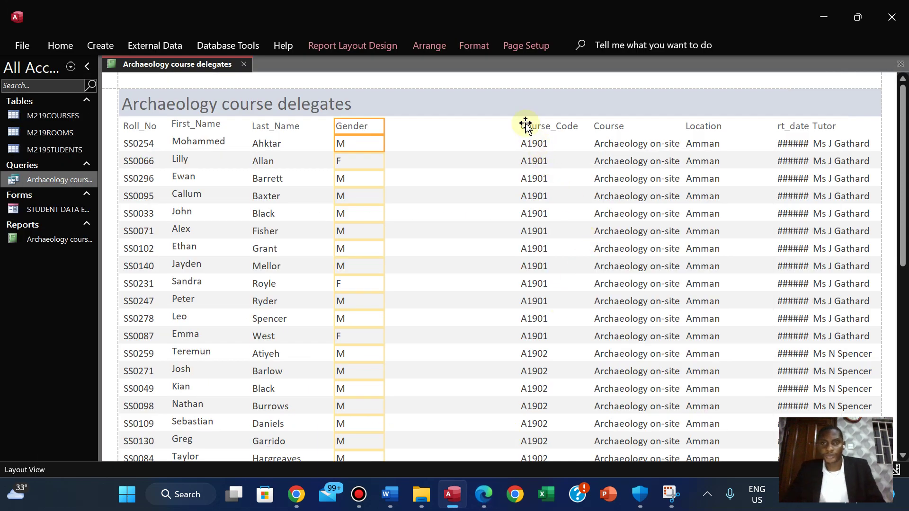
left_click(530, 127)
left_click(530, 144)
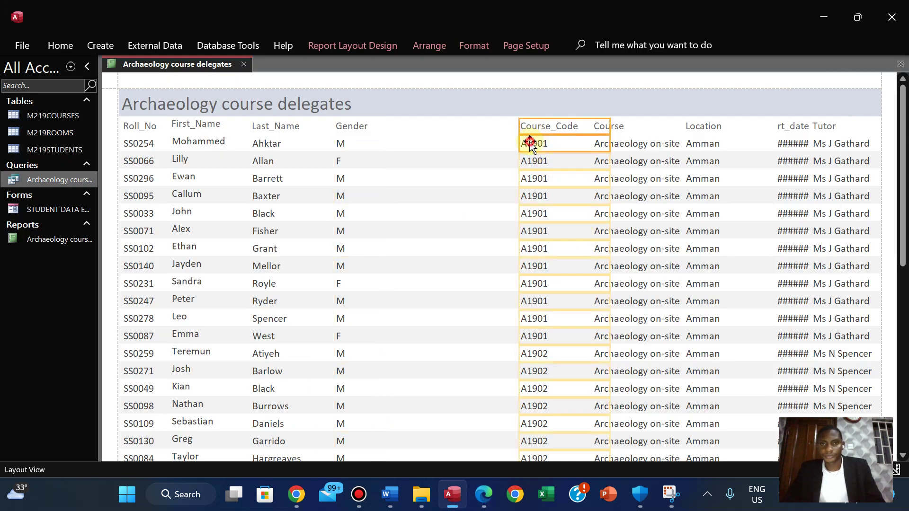
key("Left")
key("Left")
key("Left")
key("Left")
key("Left")
key("Left")
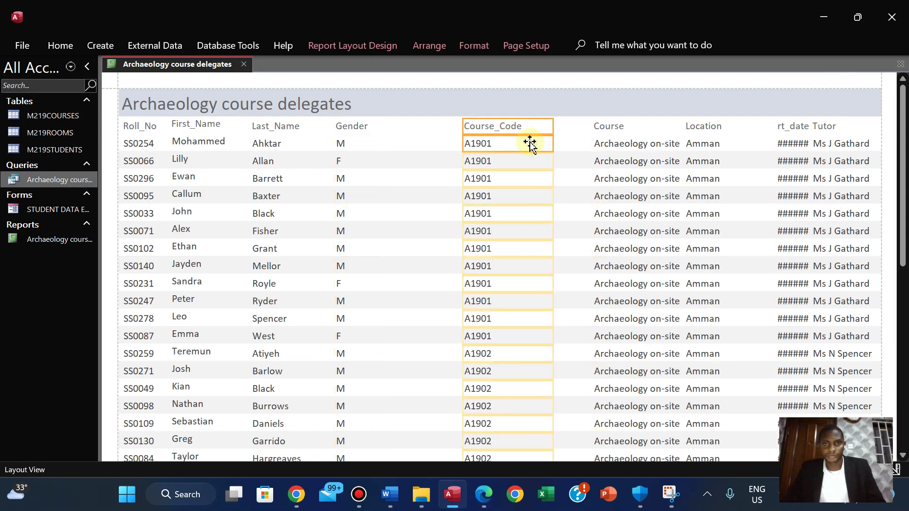
key("Left")
key("Left")
key("Left")
key("Left")
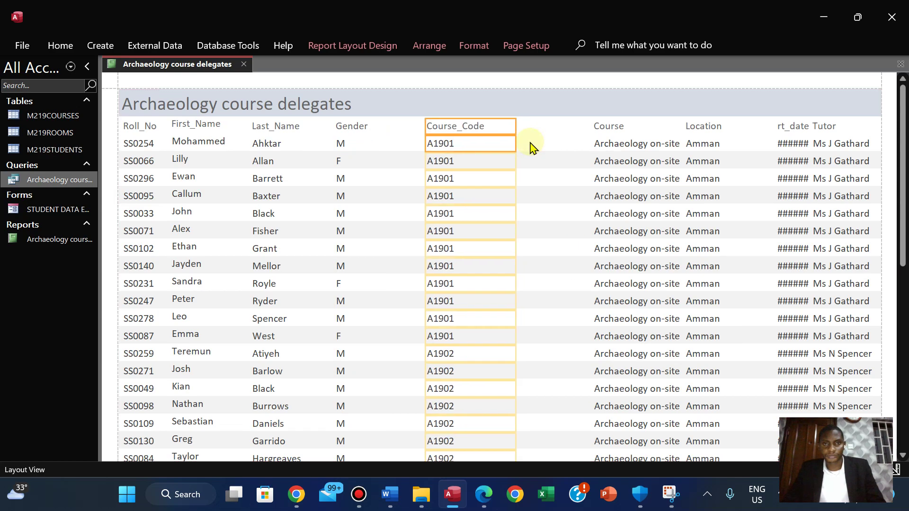
key("Left")
key("Left")
key("Left")
key("Left")
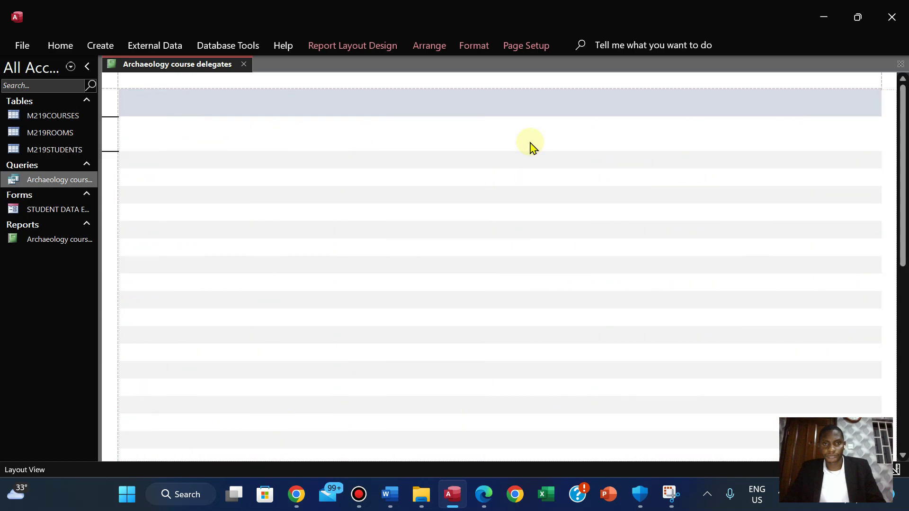
key("Left")
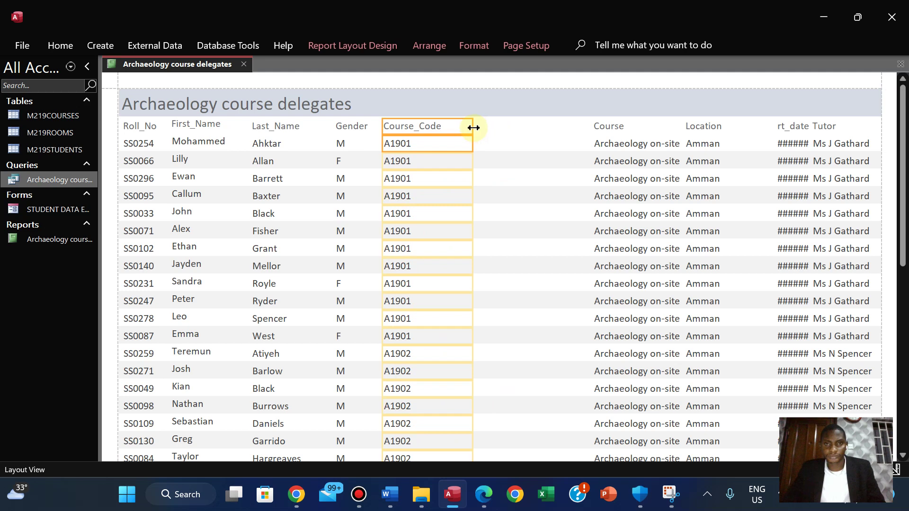
left_click_drag(473, 127, 455, 127)
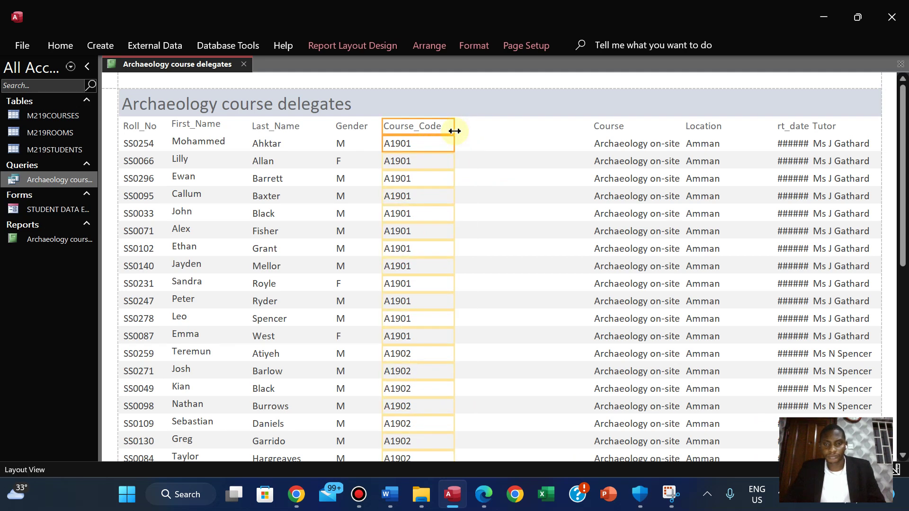
Consult question 27 in Edge, and in Access move the Course heading and data beside Course_Code, widening the column to fit the full course names.
left_click(482, 496)
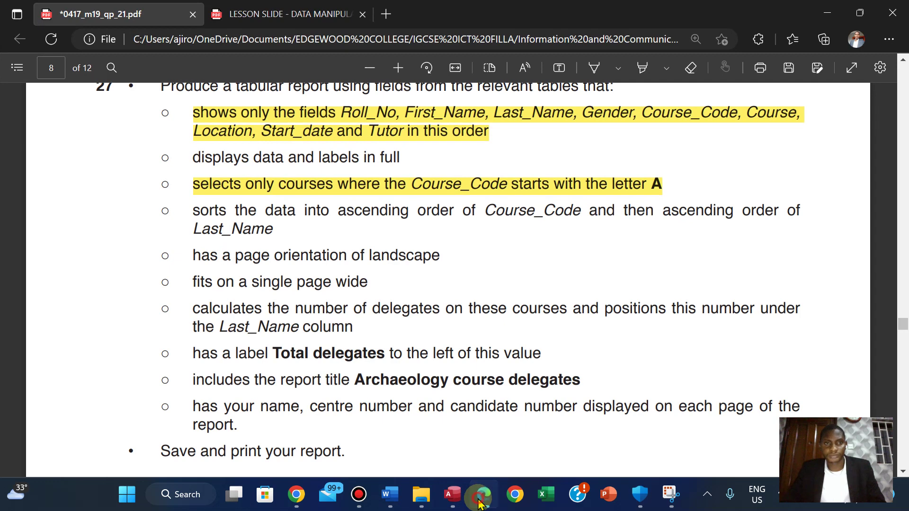
left_click(479, 502)
left_click(597, 127)
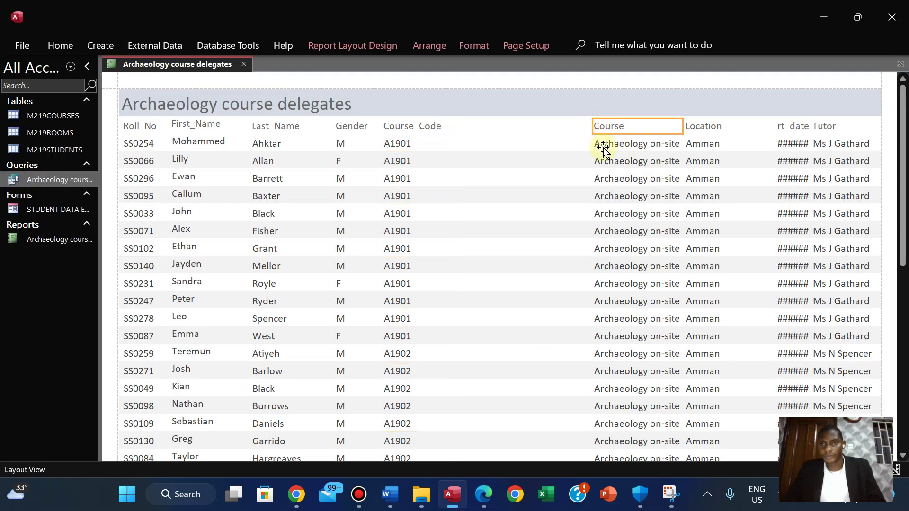
left_click(603, 144)
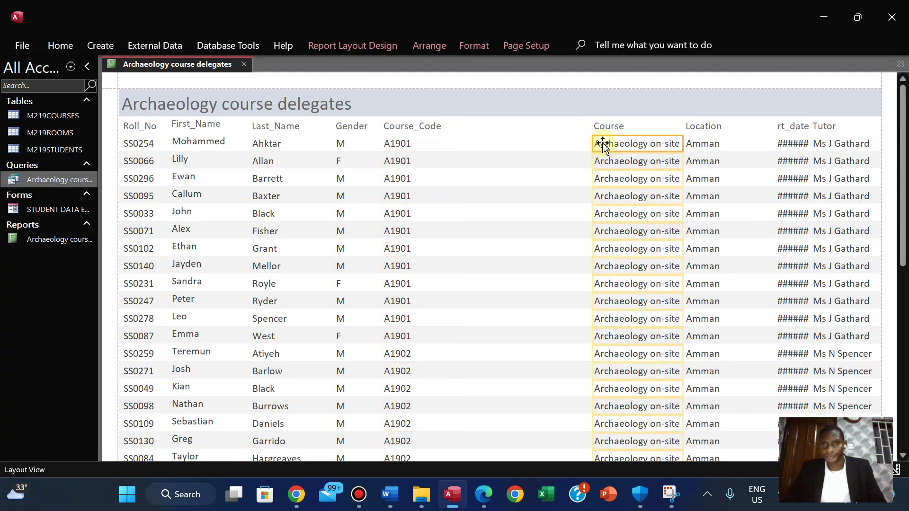
left_click(613, 127, "ctrl")
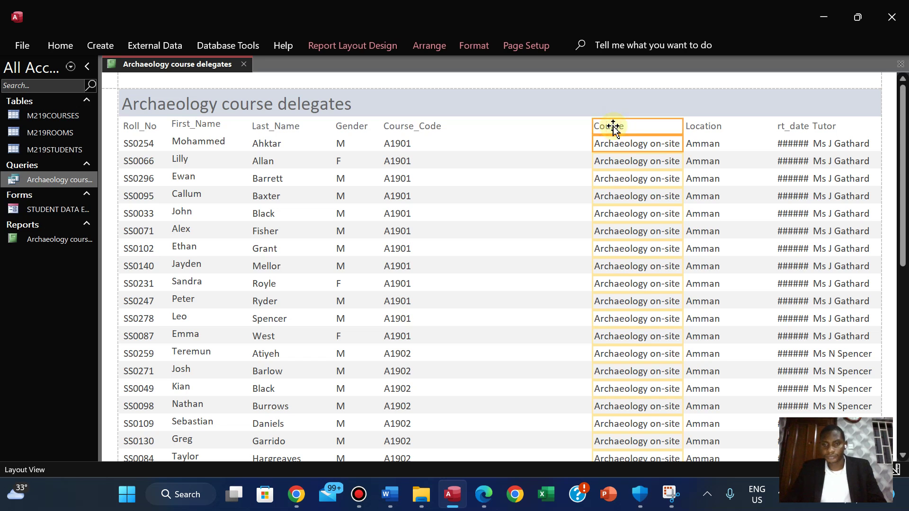
left_click_drag(613, 127, 613, 126)
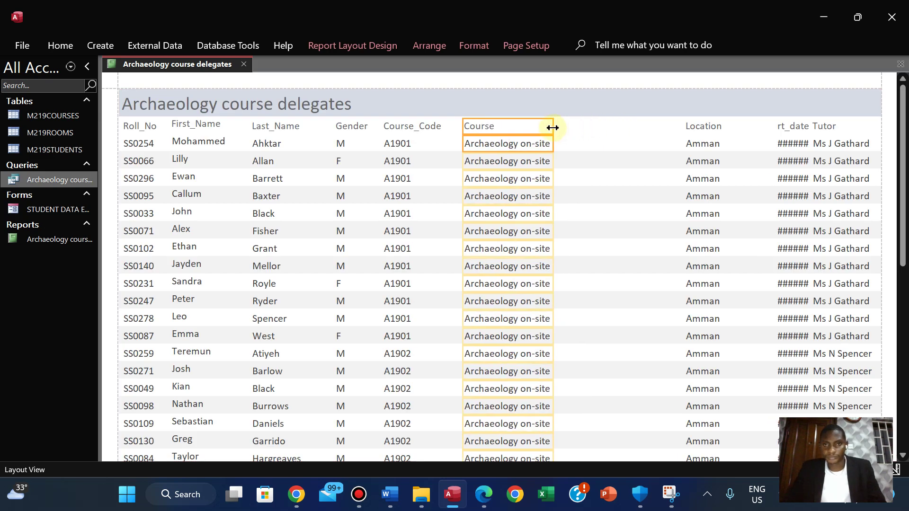
left_click_drag(552, 127, 564, 128)
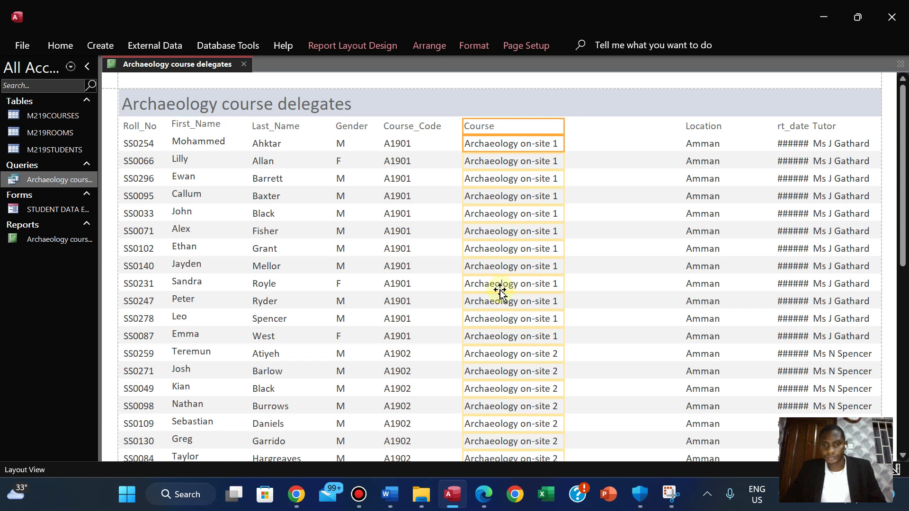
Check the field after Course in Edge, and in Access move the Location heading and data closer to Course and narrow the column.
left_click(482, 494)
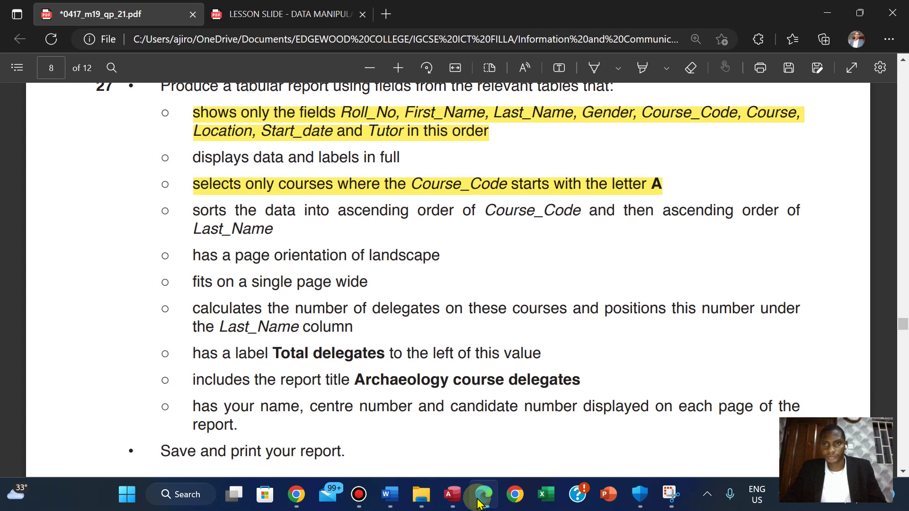
left_click(479, 502)
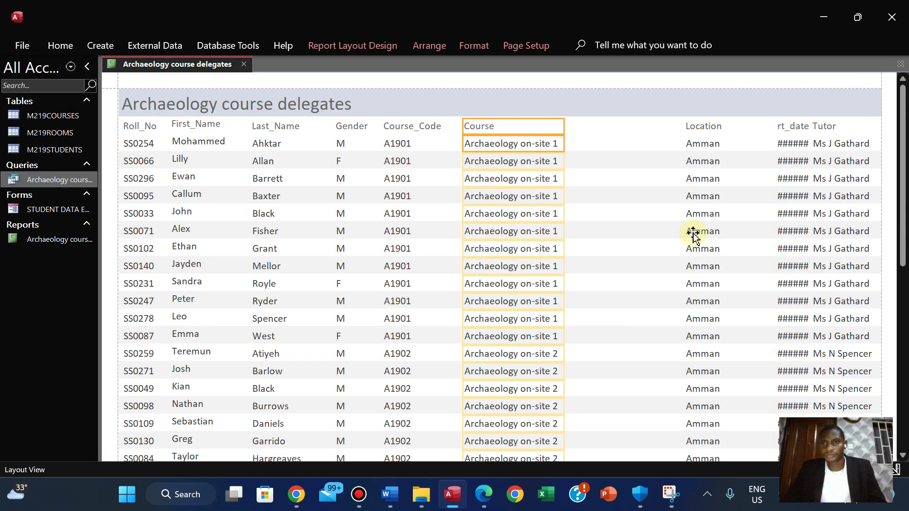
left_click(695, 129)
left_click(695, 143)
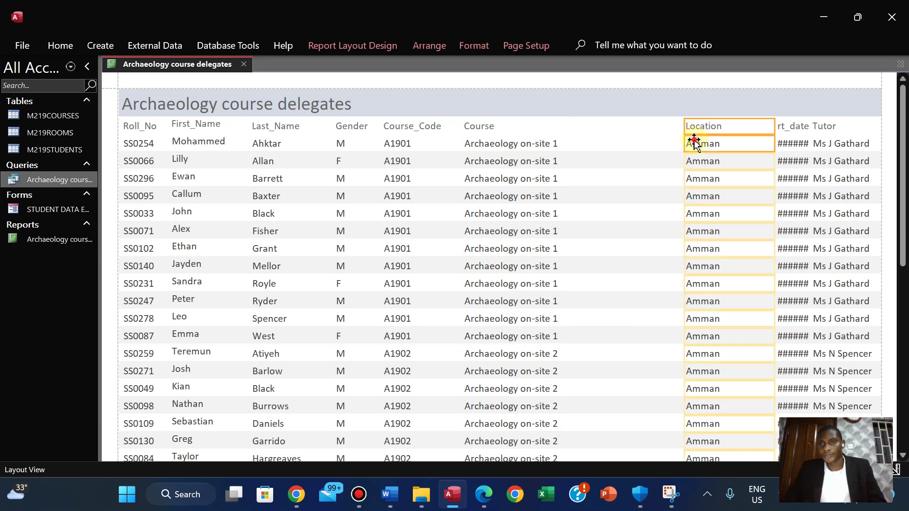
left_click_drag(694, 142, 695, 143)
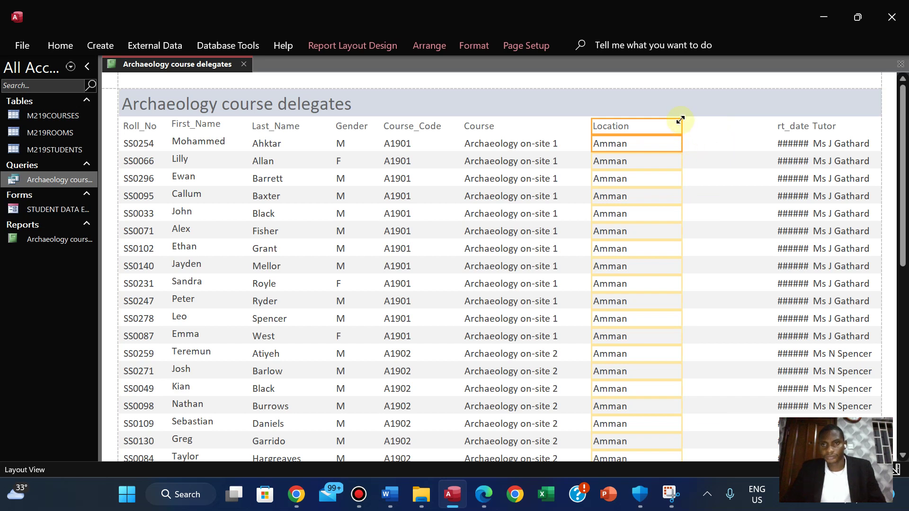
left_click_drag(681, 127, 650, 126)
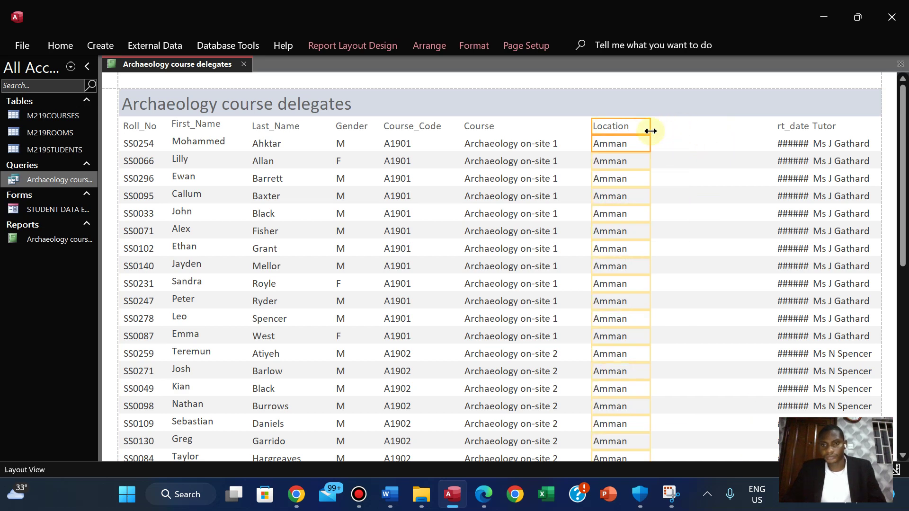
Check the field after Location in Edge, and in Access move the Start_date column beside Location, widening it to fit the heading and dates.
left_click(482, 495)
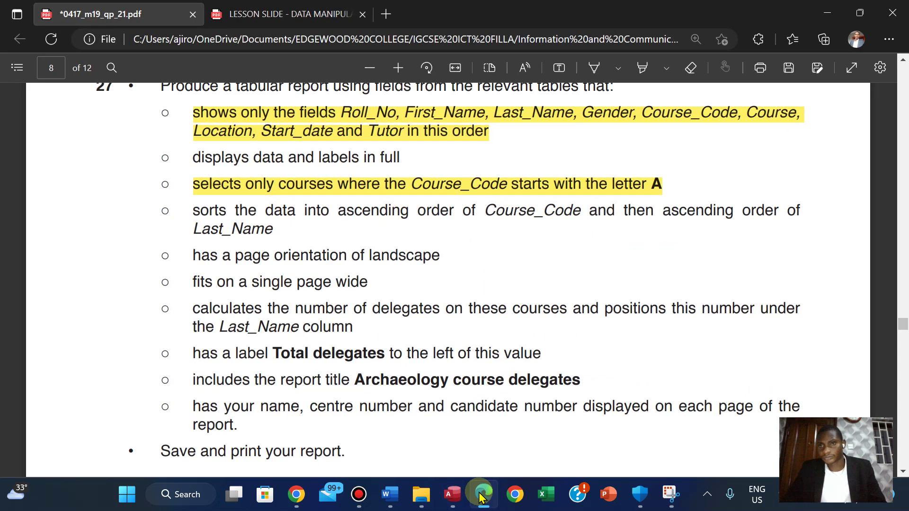
left_click(481, 496)
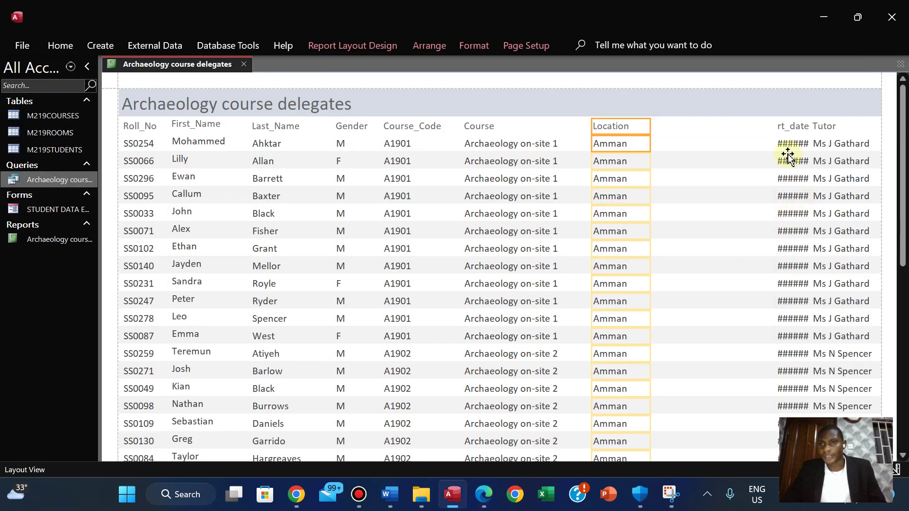
left_click(789, 128)
left_click(786, 143, "shift")
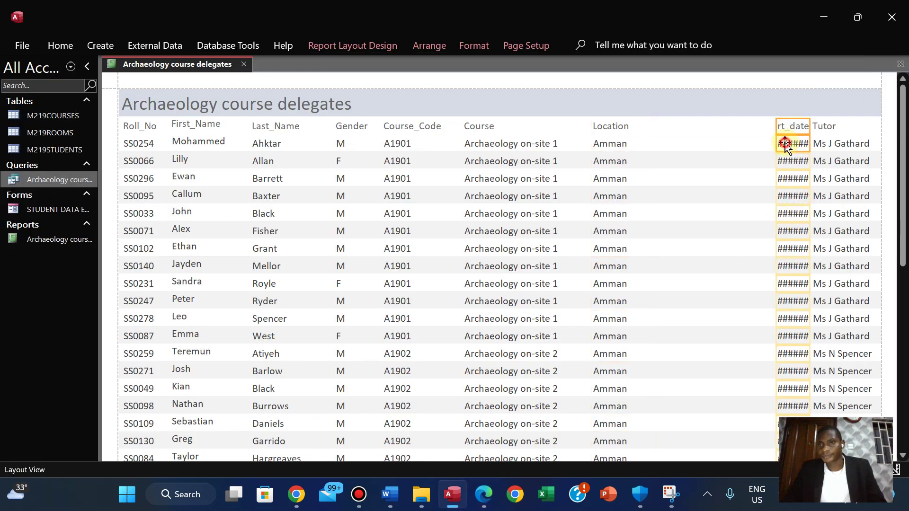
left_click_drag(785, 142, 786, 145)
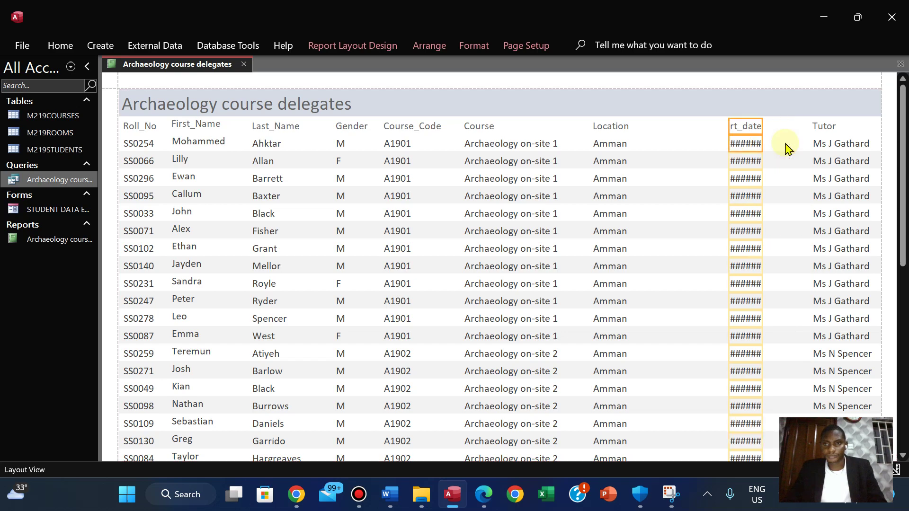
key("Left")
key("Left")
key("Left")
key("Left")
key("Left")
key("Left")
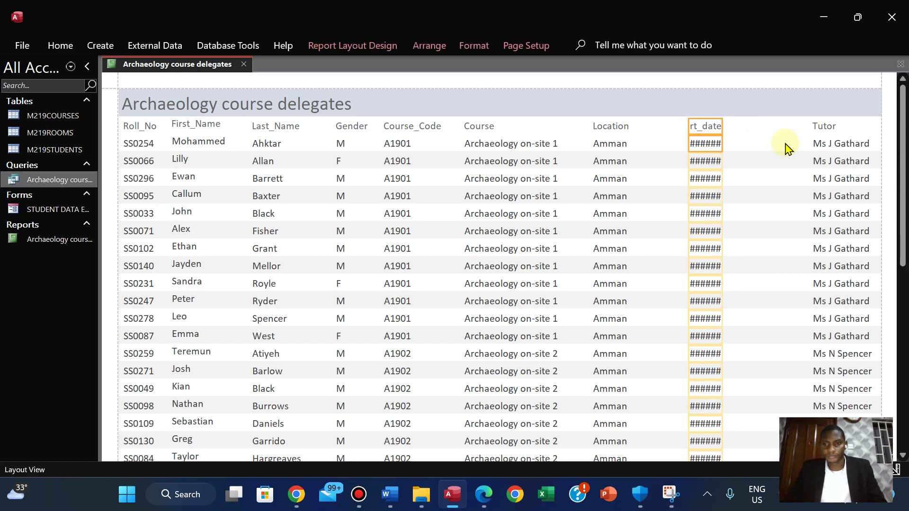
key("Left")
key("Left")
key("Left")
key("Left")
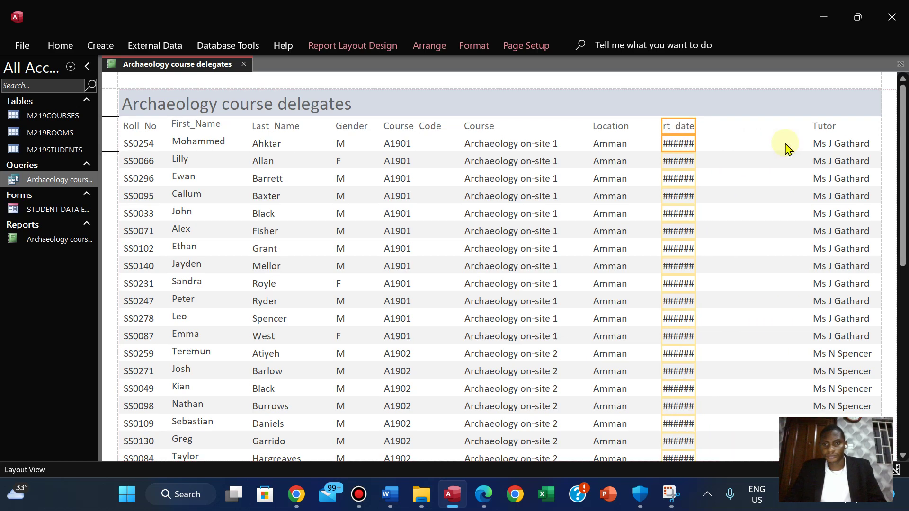
left_click_drag(688, 127, 740, 126)
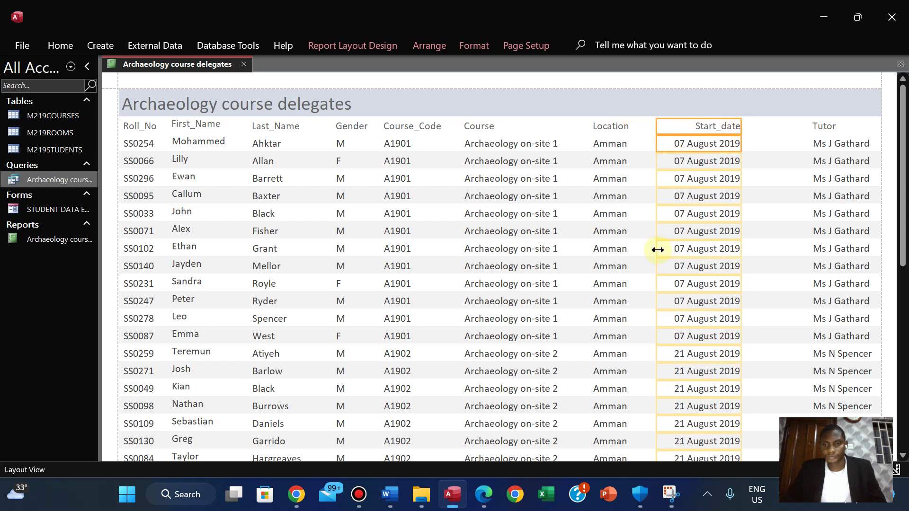
Check the last field in question 27 in Edge, and in Access move the Tutor heading and data closer to Start_date and widen the column slightly.
left_click(488, 492)
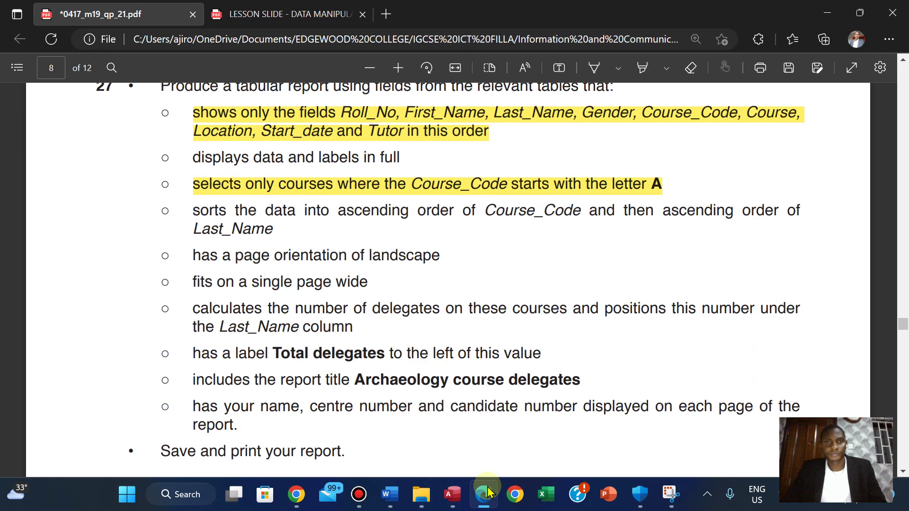
left_click(488, 493)
left_click(820, 130)
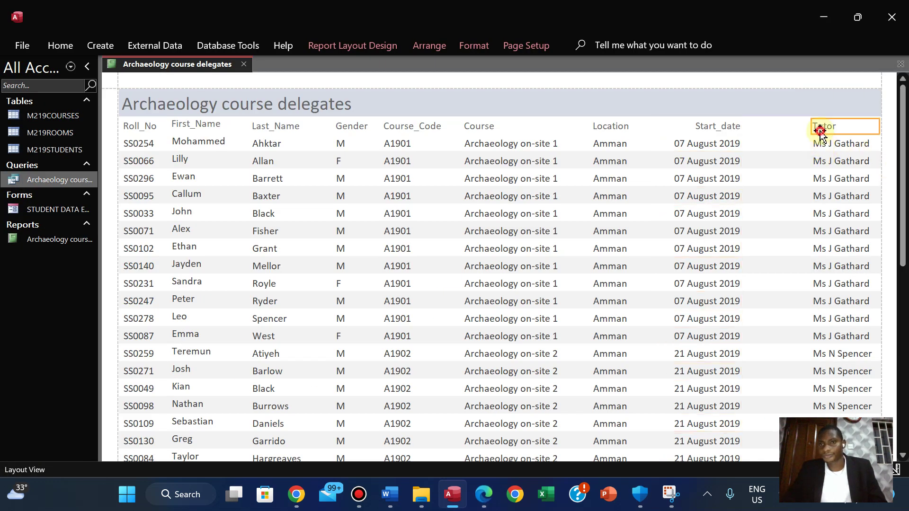
left_click(818, 147, "shift")
left_click_drag(818, 148, 818, 149)
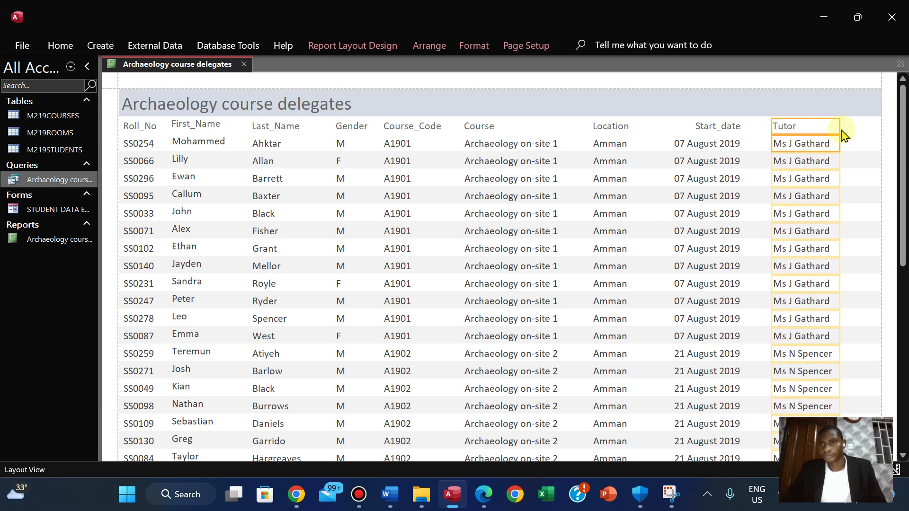
left_click_drag(840, 127, 848, 126)
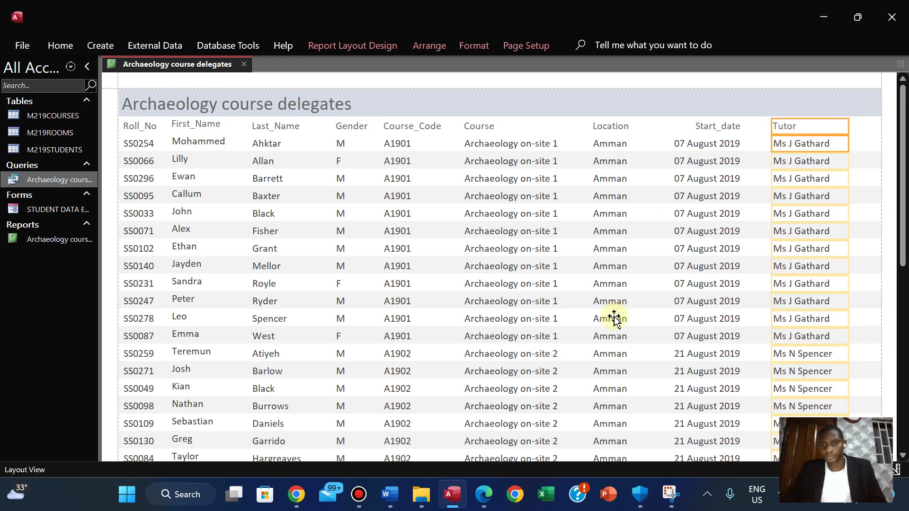
Review question 27's field requirements in Edge, and in Access left-align the Start_date heading and data.
left_click(484, 504)
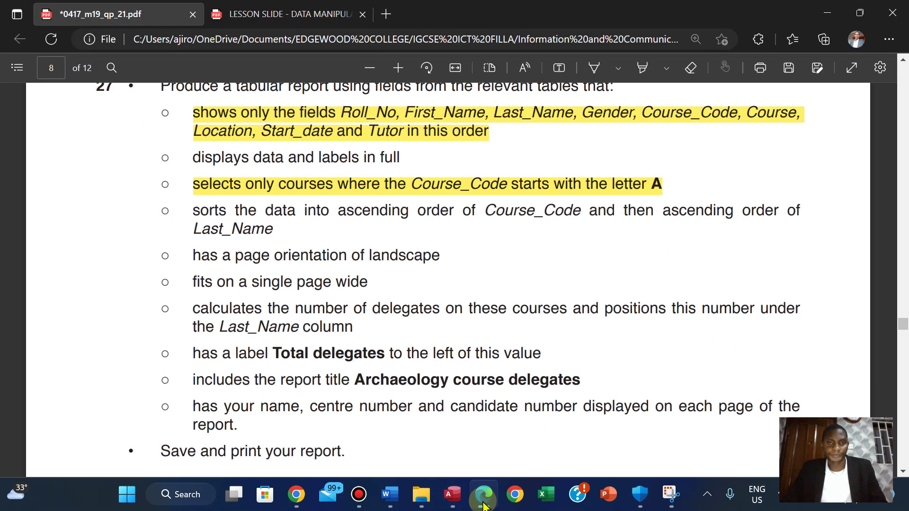
left_click(484, 504)
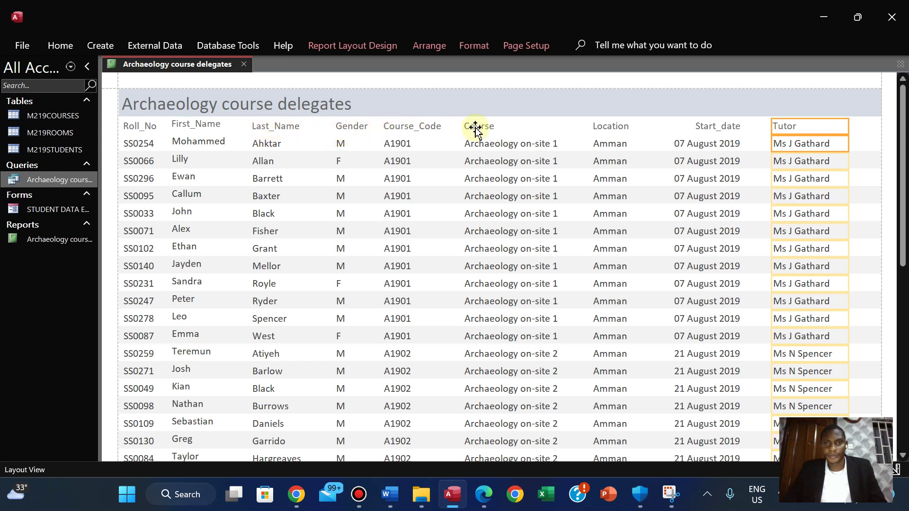
left_click(687, 127)
left_click(688, 143, "shift")
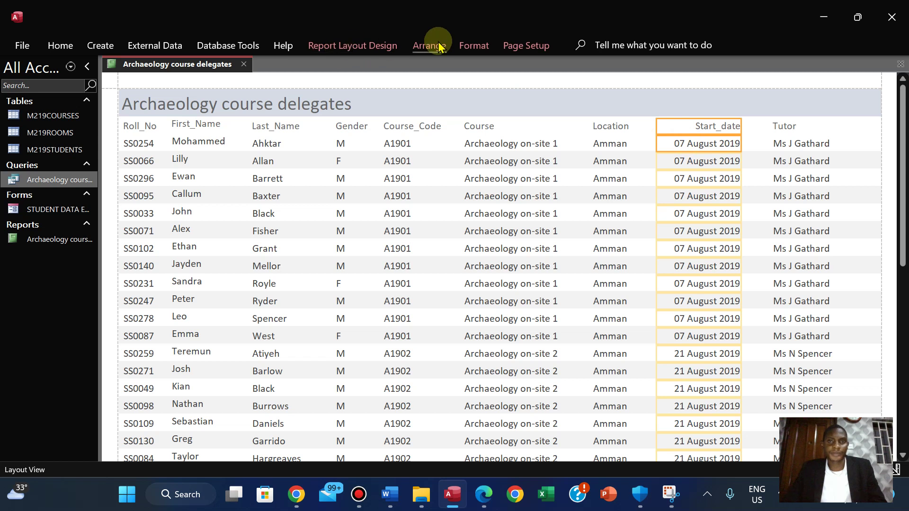
left_click(467, 46)
left_click(236, 101)
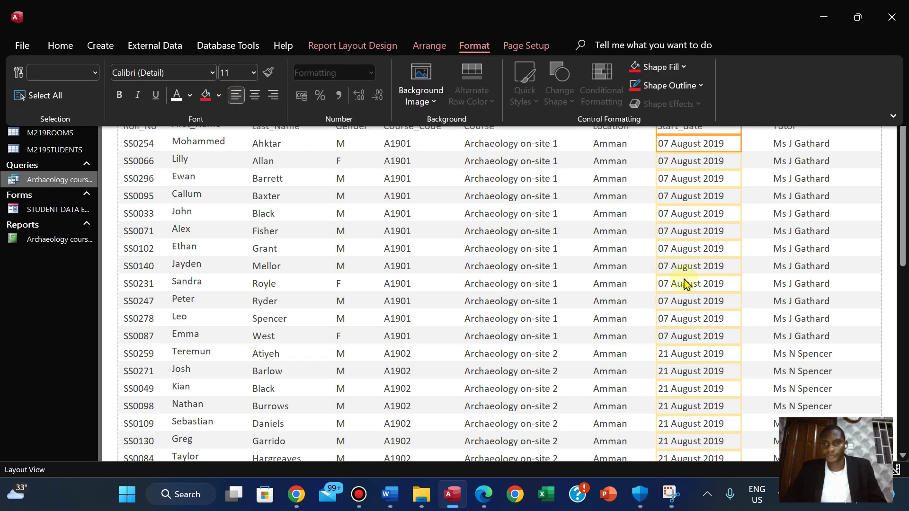
left_click(711, 269)
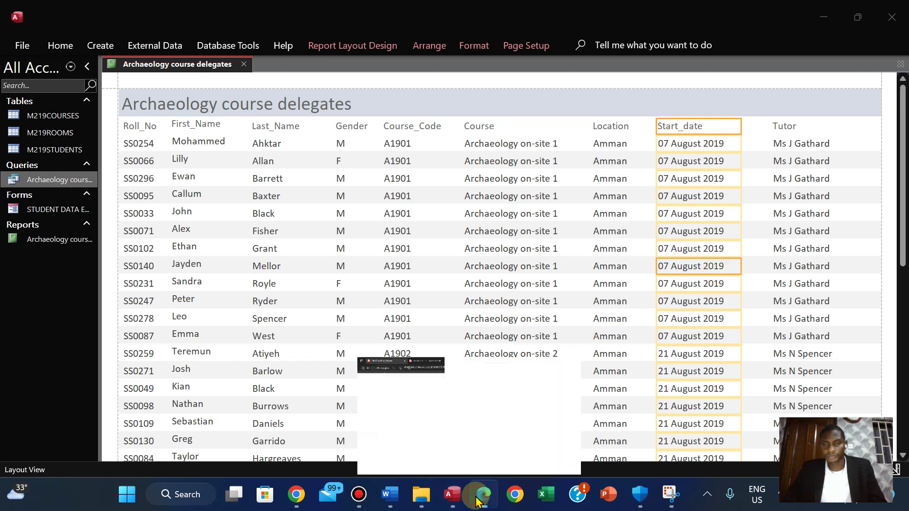
Review question 27's remaining requirements in Edge, and compare them with the Archaeology course delegates report in Access.
left_click(484, 494)
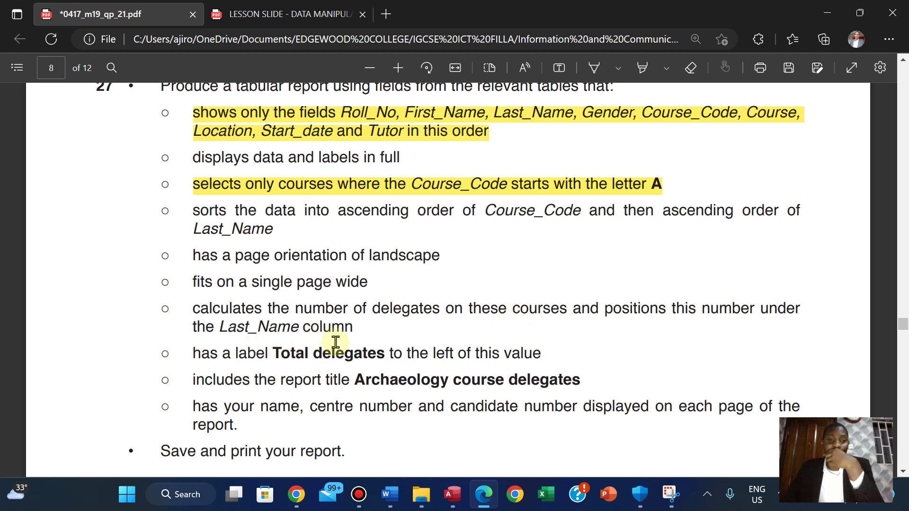
scroll(350, 346, "up", 1)
scroll(349, 346, "down", 2)
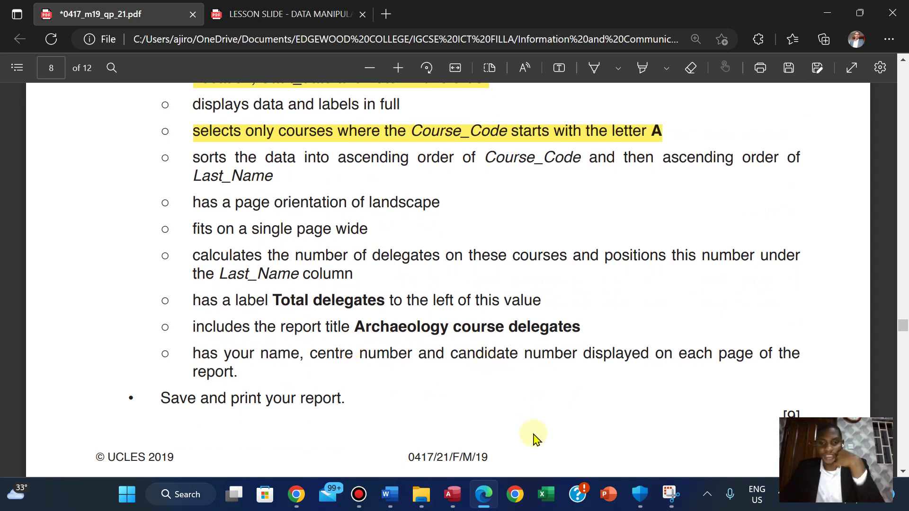
left_click(450, 496)
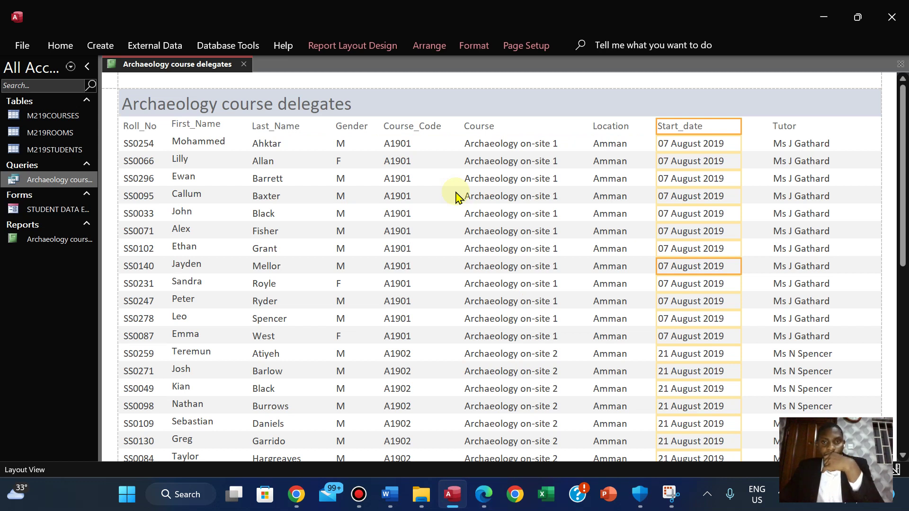
mouse_move(475, 489)
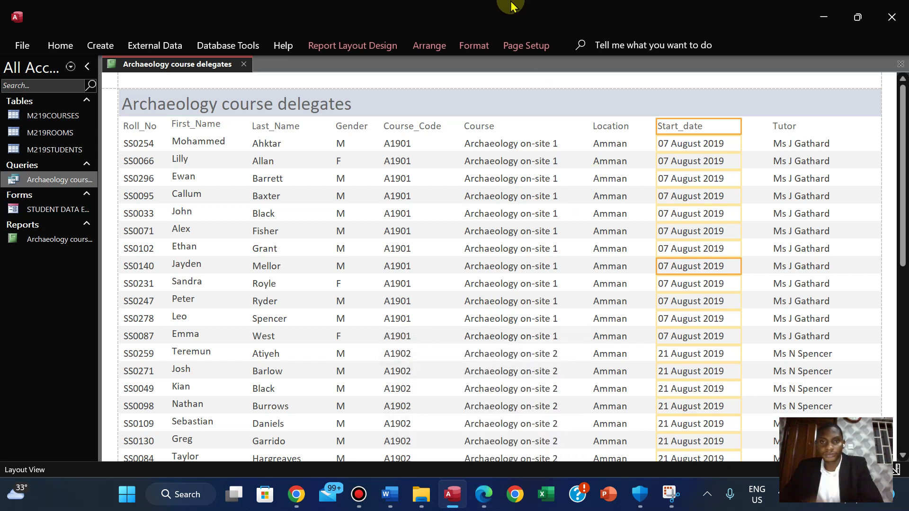
mouse_move(511, 6)
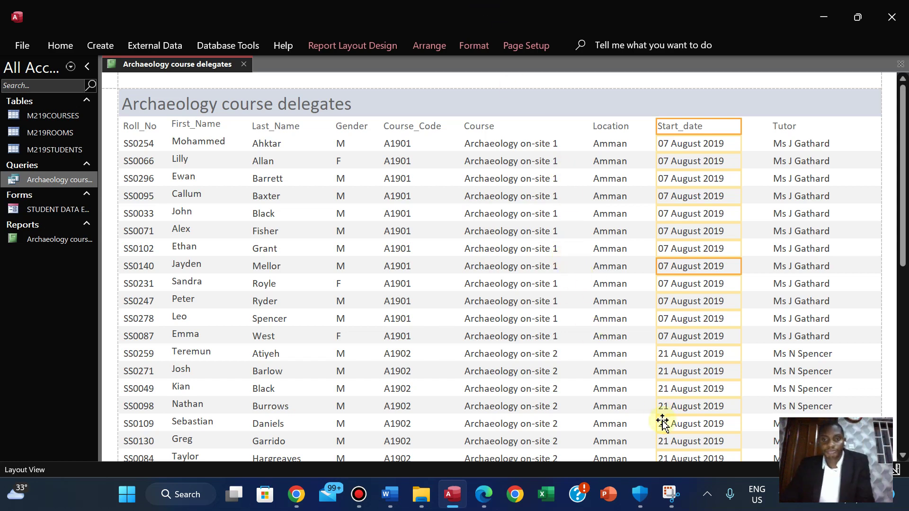
mouse_move(903, 169)
left_mouse_down()
mouse_move(903, 350)
mouse_move(903, 185)
left_mouse_up()
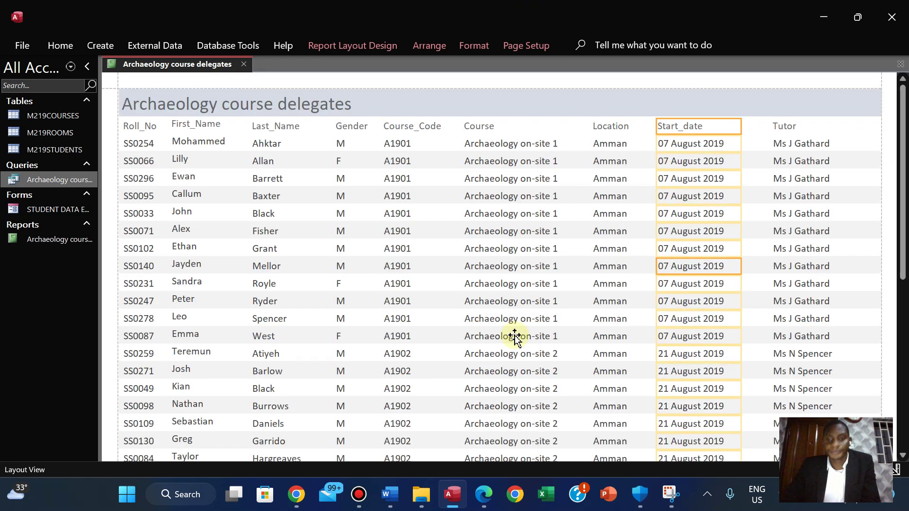
Check question 27's delegate count requirement in Edge, and in Access add a Count Records total under the Last_Name column.
left_click(483, 495)
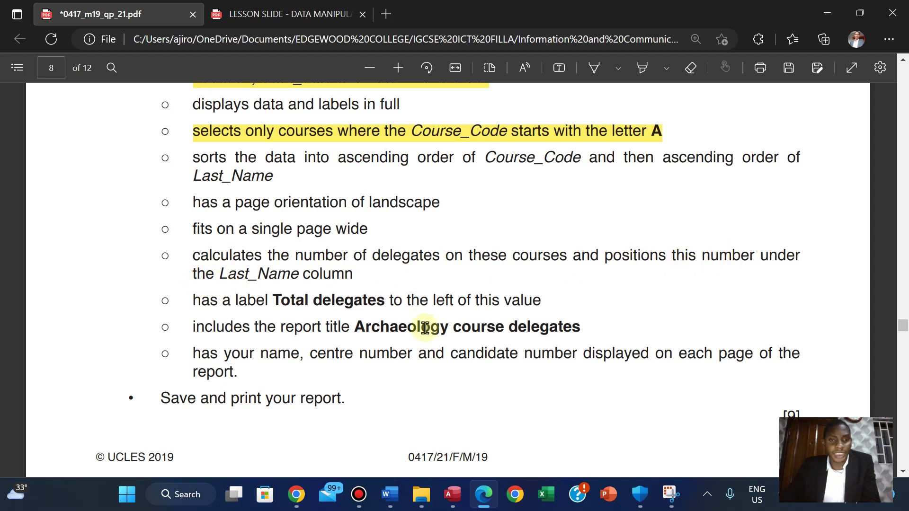
mouse_move(456, 498)
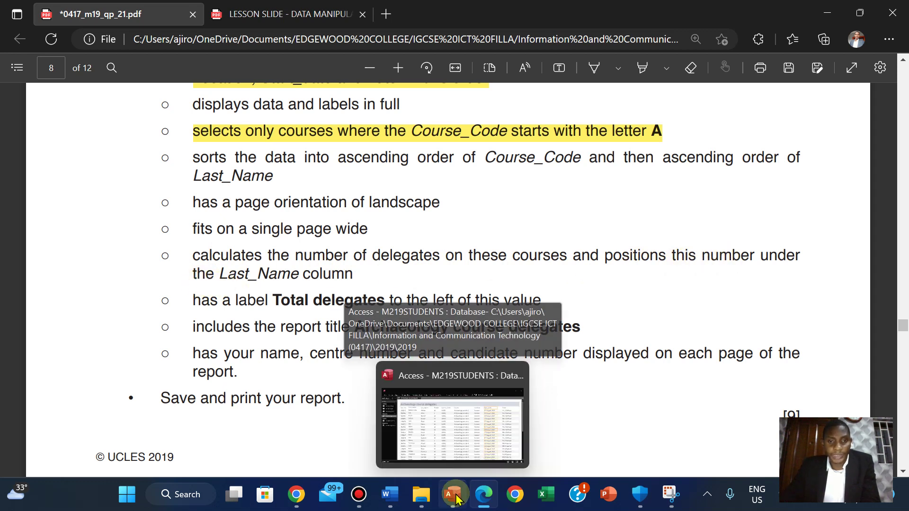
left_click(452, 421)
left_click(255, 144)
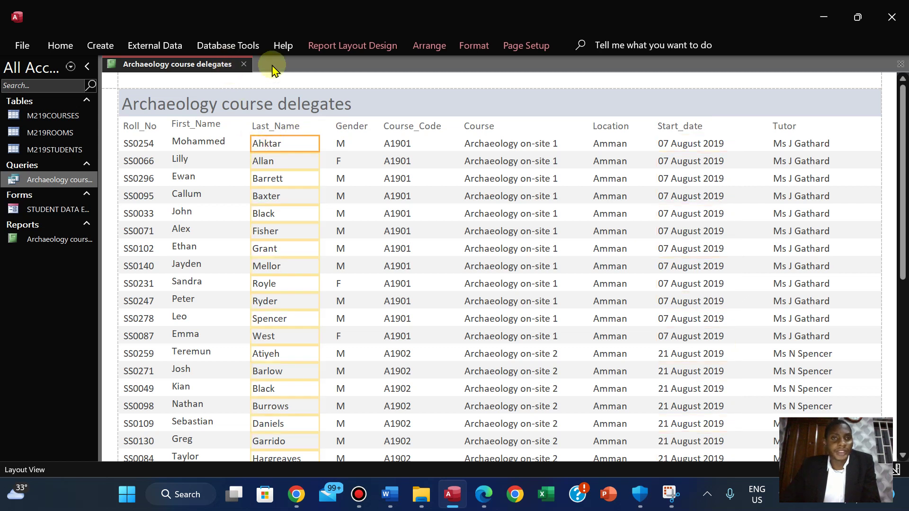
left_click(350, 45)
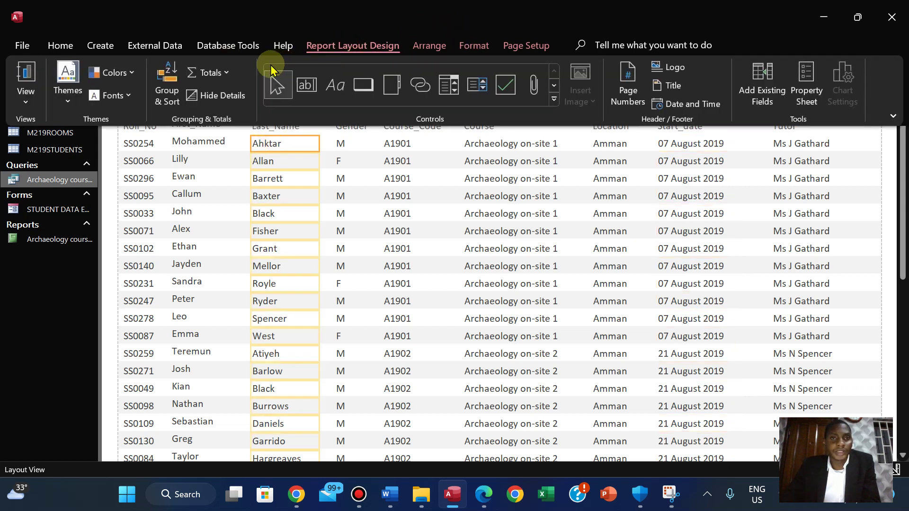
left_click(211, 73)
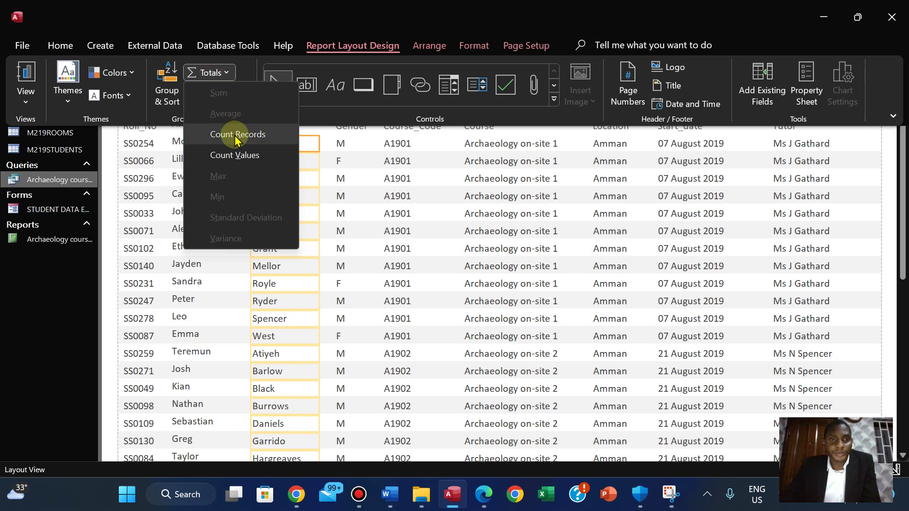
left_click(237, 135)
left_click(903, 212)
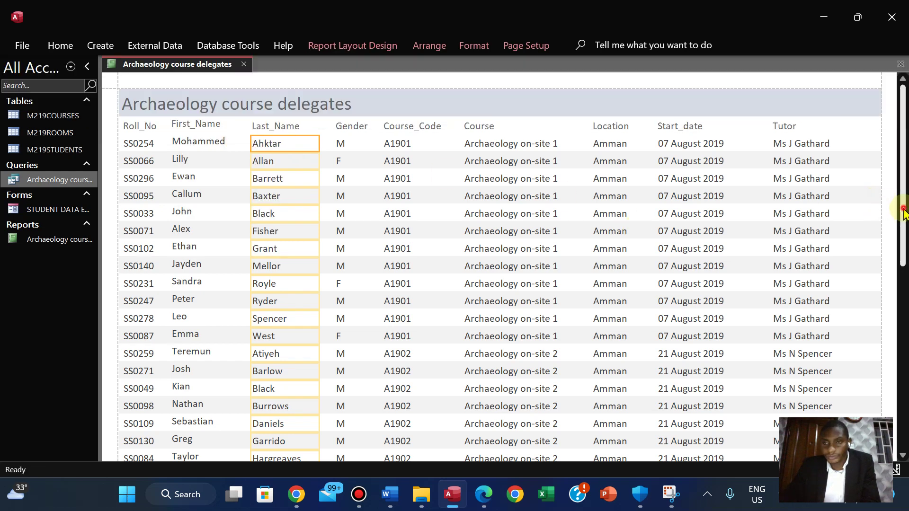
left_click_drag(904, 212, 904, 387)
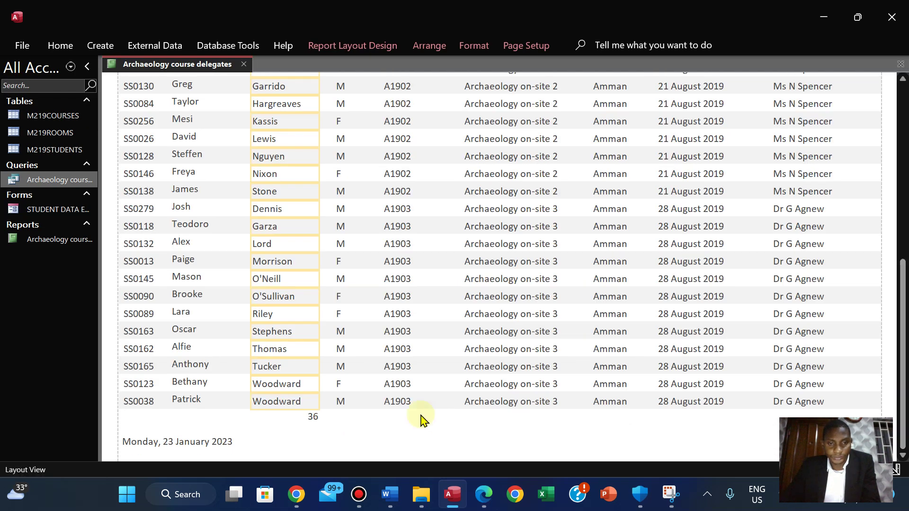
Select the label text "Total delegates" in question 27 in Edge, and in Access open the report in Design View.
left_click(483, 494)
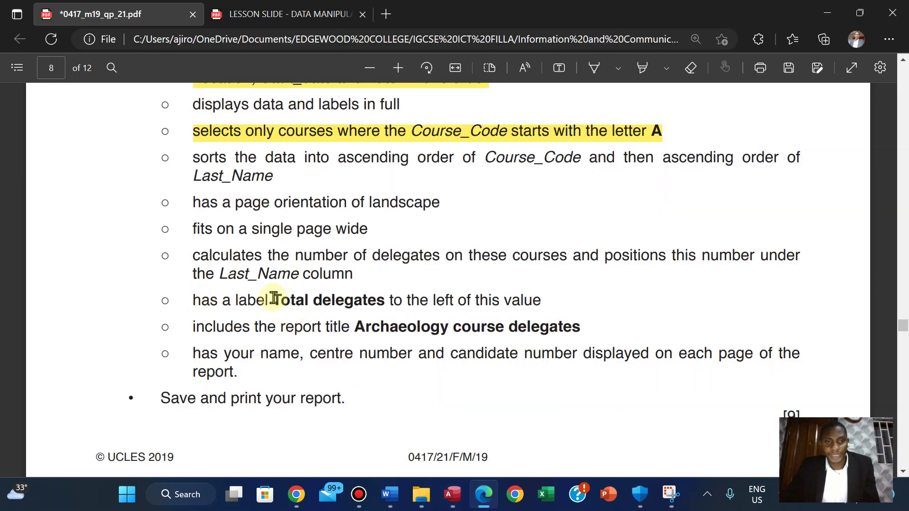
left_click_drag(276, 298, 385, 300)
left_click(409, 178)
left_click(452, 495)
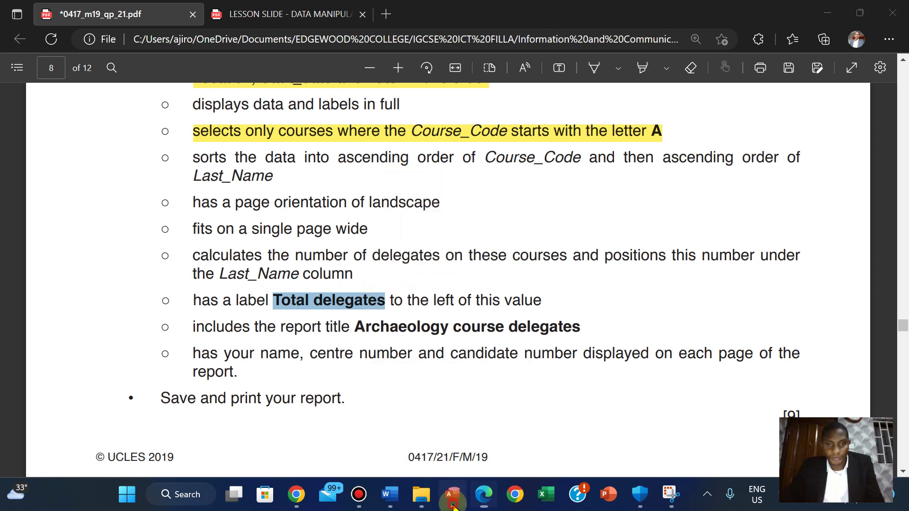
left_click(60, 46)
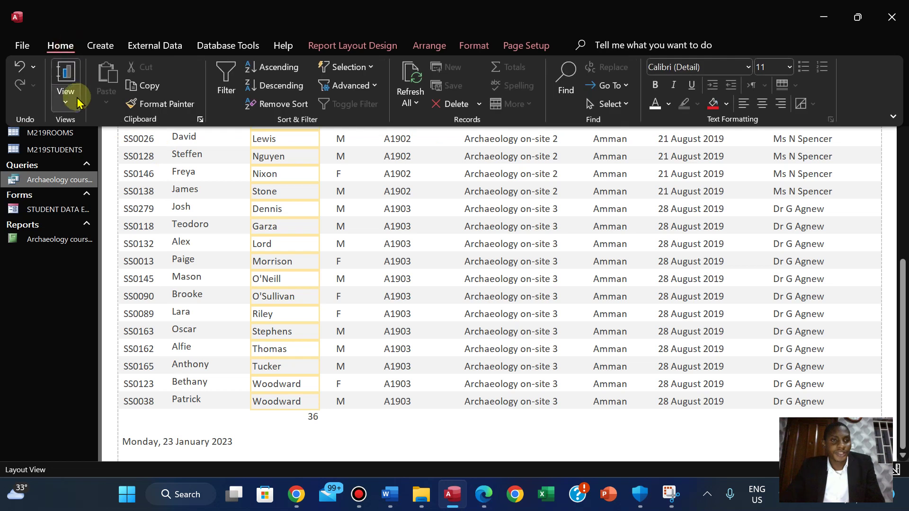
left_click(67, 97)
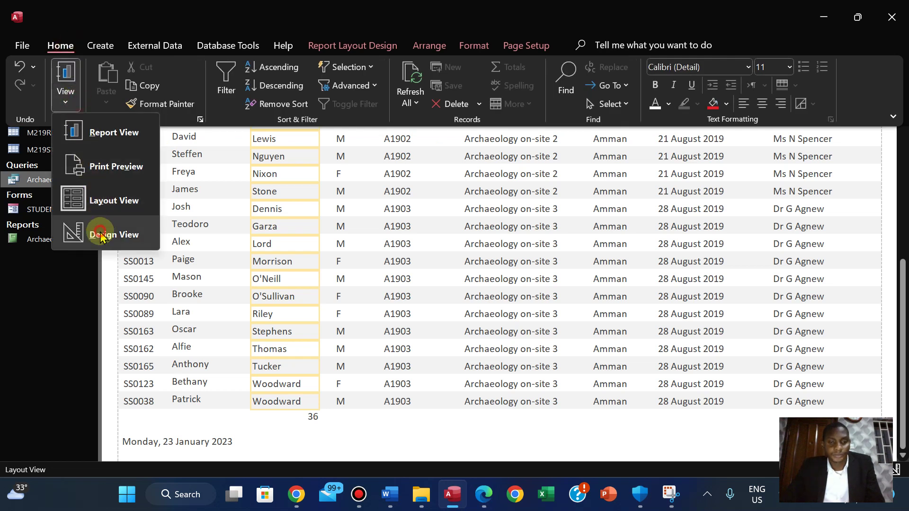
left_click(101, 236)
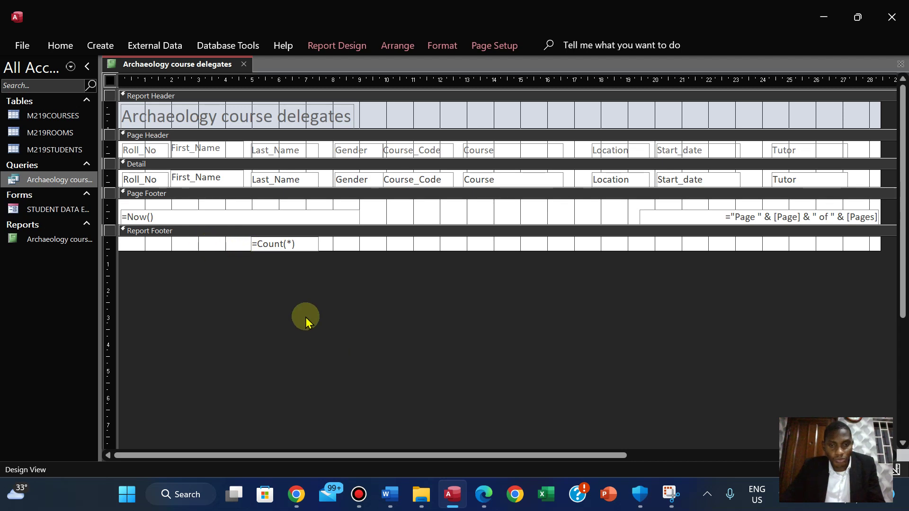
left_click(483, 500)
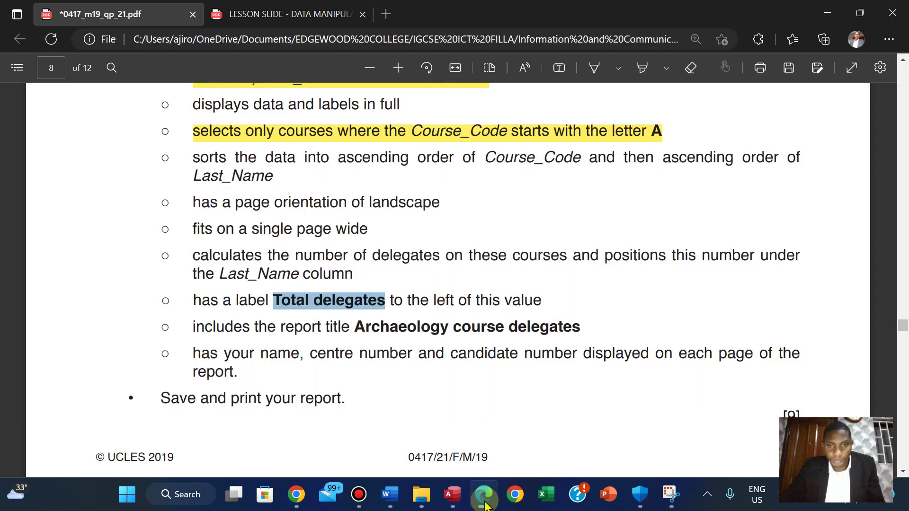
left_click(484, 504)
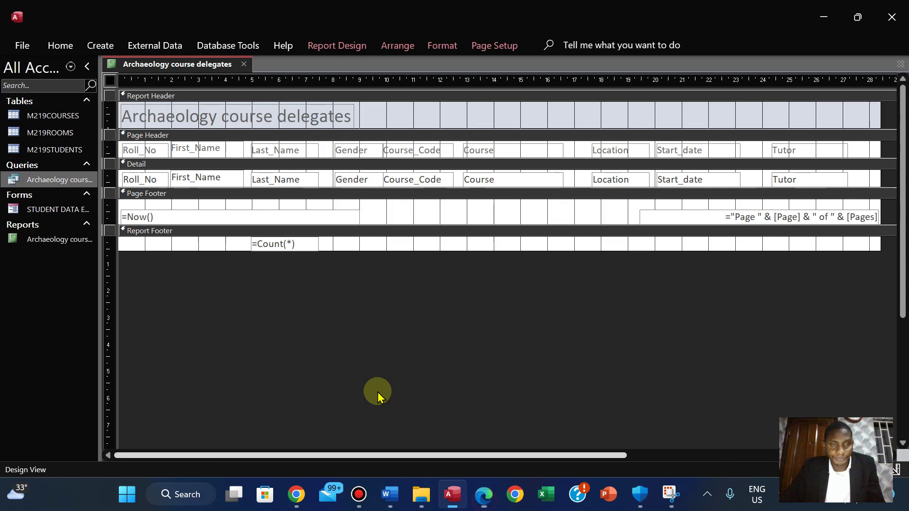
Add a label reading "Total delegates" in the Report Footer, to the left of the =Count(*) box.
left_click(327, 44)
left_click(281, 85)
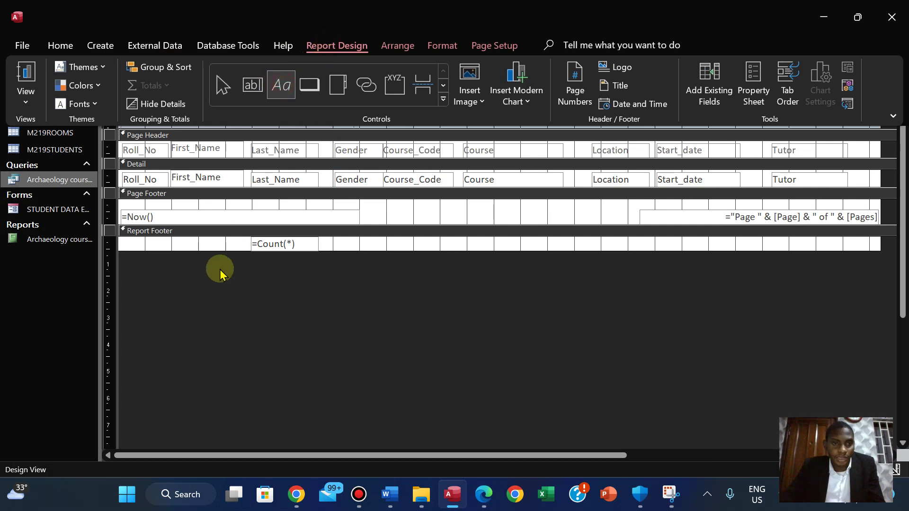
left_click(187, 244)
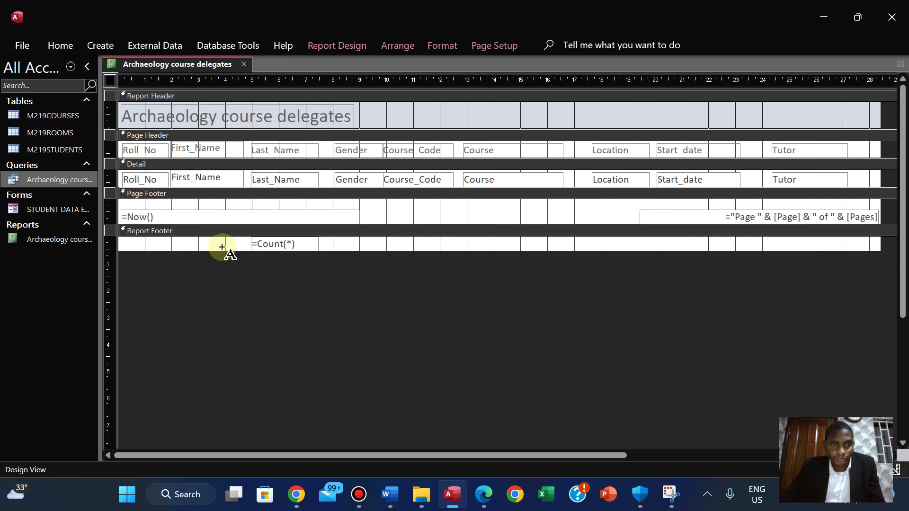
mouse_move(164, 242)
left_mouse_down()
mouse_move(217, 244)
mouse_move(236, 255)
left_mouse_up()
type("Total delegates")
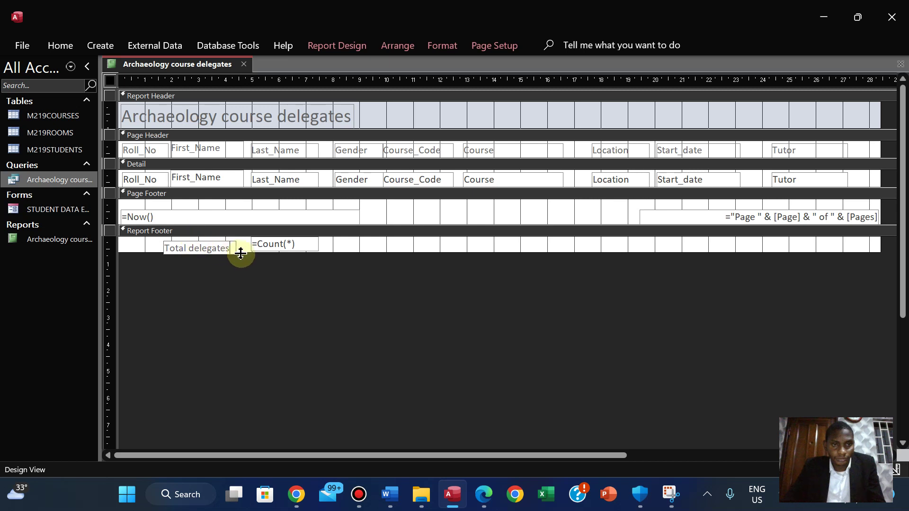
left_click(345, 248)
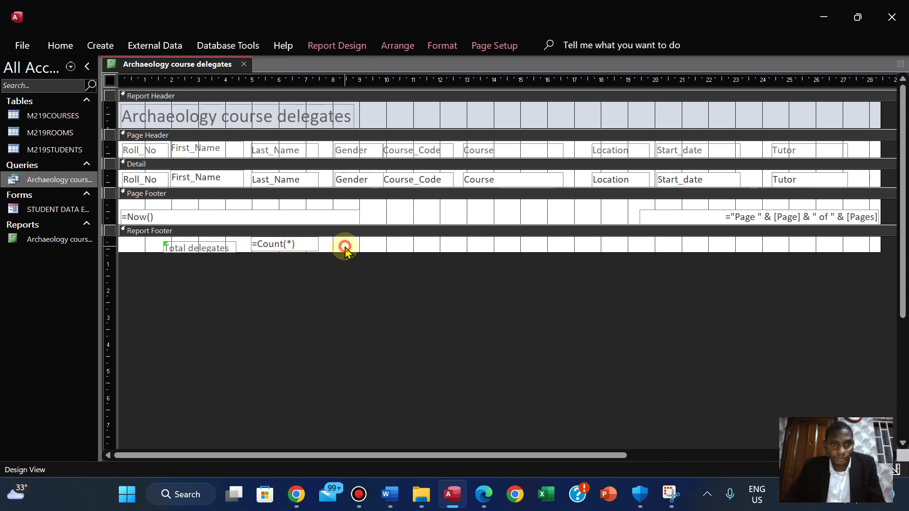
Adjust the Total delegates label's vertical position in the Report Footer to line up with the =Count(*) box.
left_click(220, 247)
left_click_drag(220, 248, 219, 243)
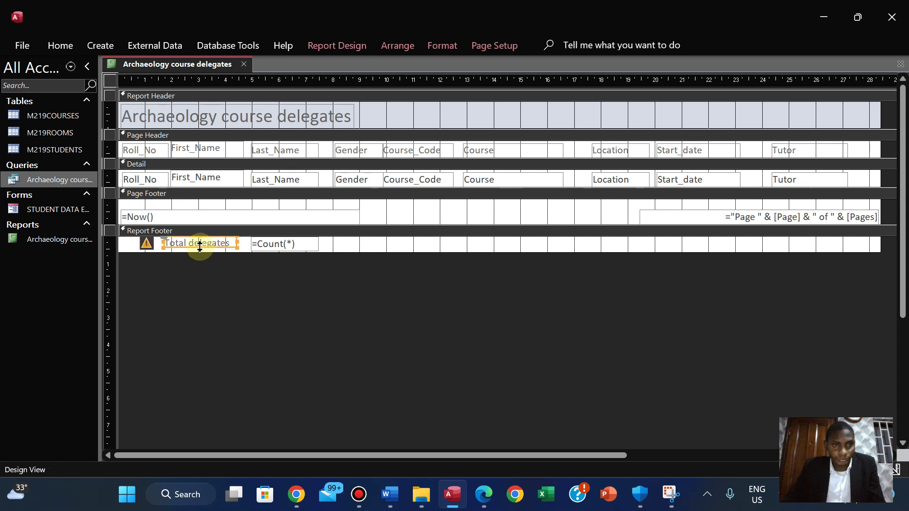
left_click(199, 245)
key("Escape")
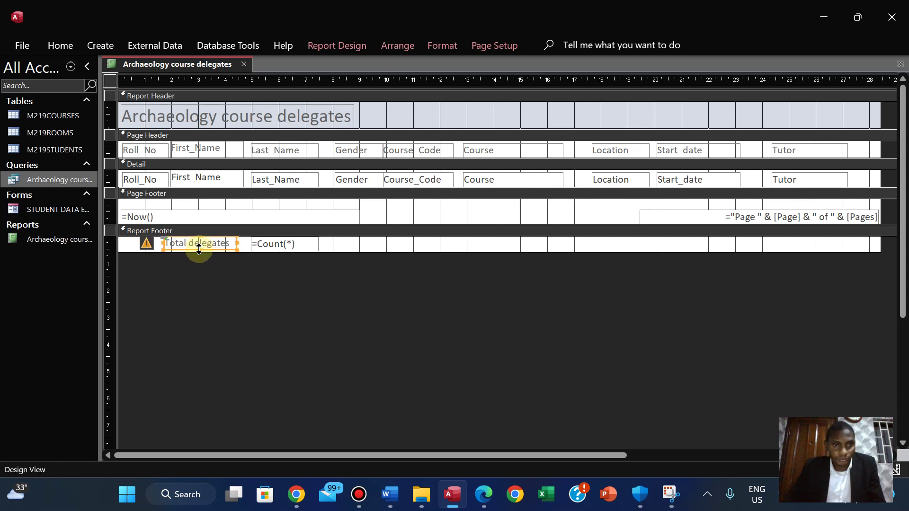
left_click(199, 246)
key("Escape")
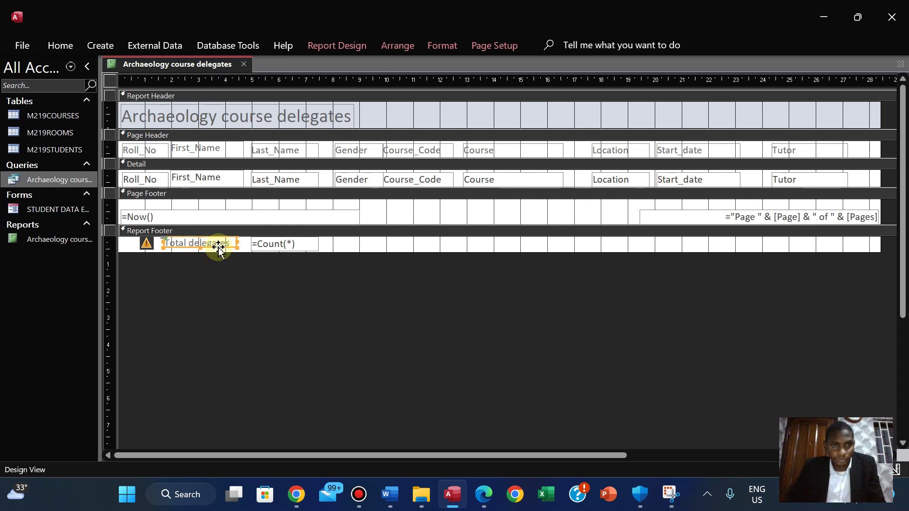
left_click_drag(227, 247, 229, 250)
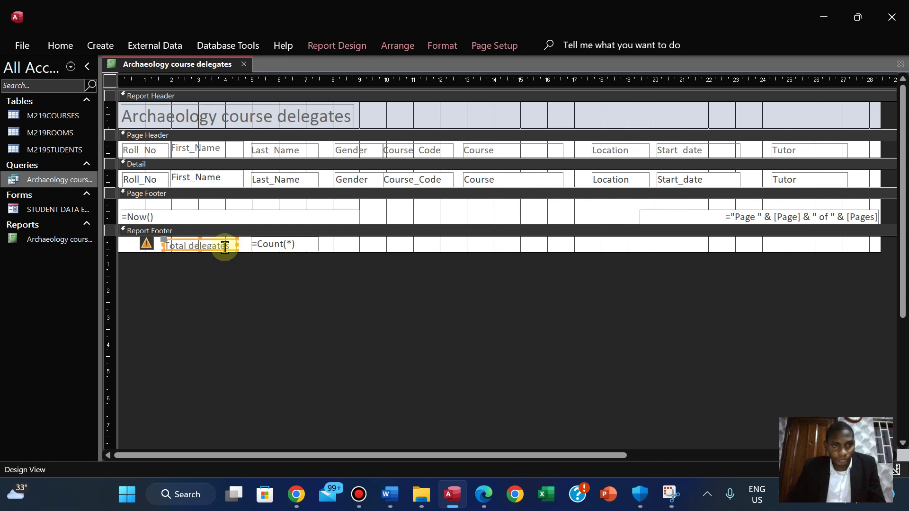
Move the Total delegates label right in small steps until it sits directly beside the =Count(*) box.
key("Right")
key("Right")
key("Right")
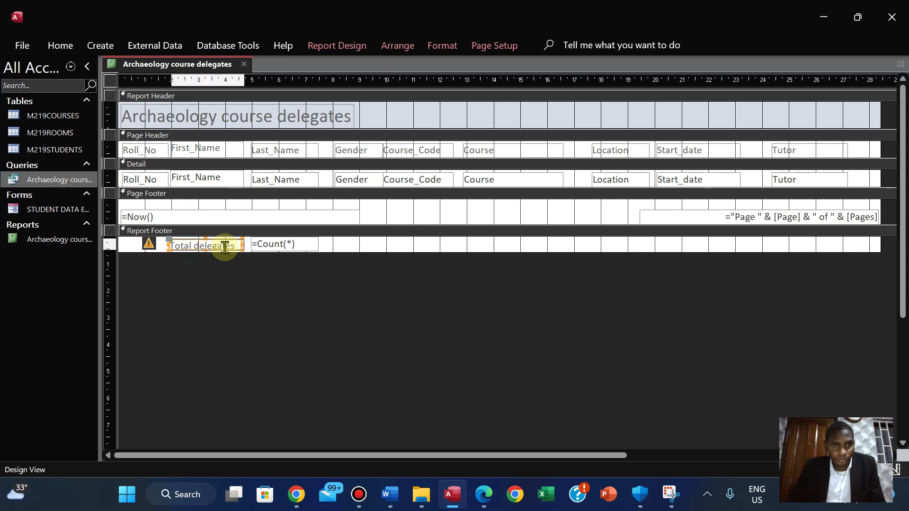
key("Right")
key("Right")
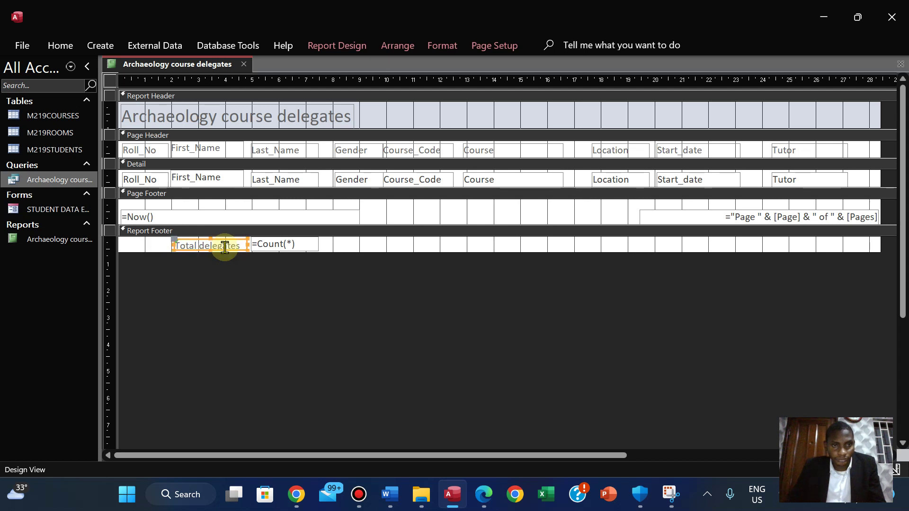
left_click(319, 249)
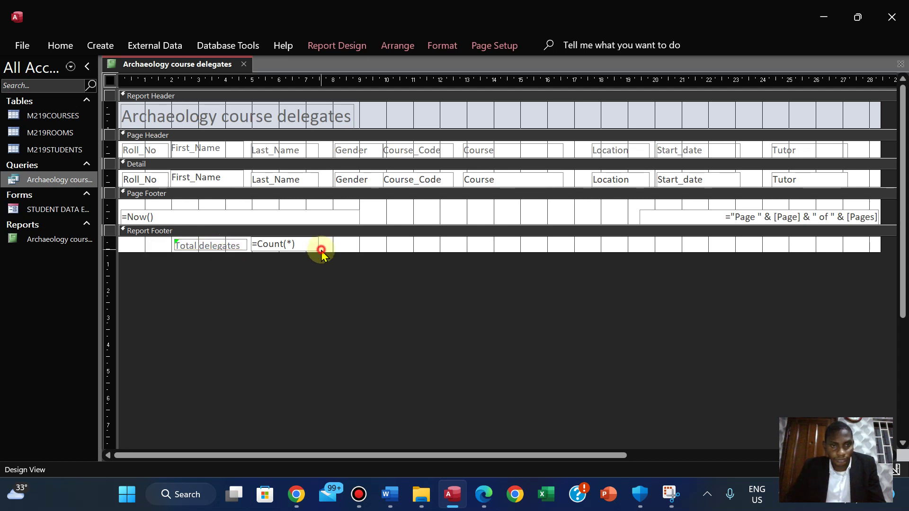
left_click(223, 245)
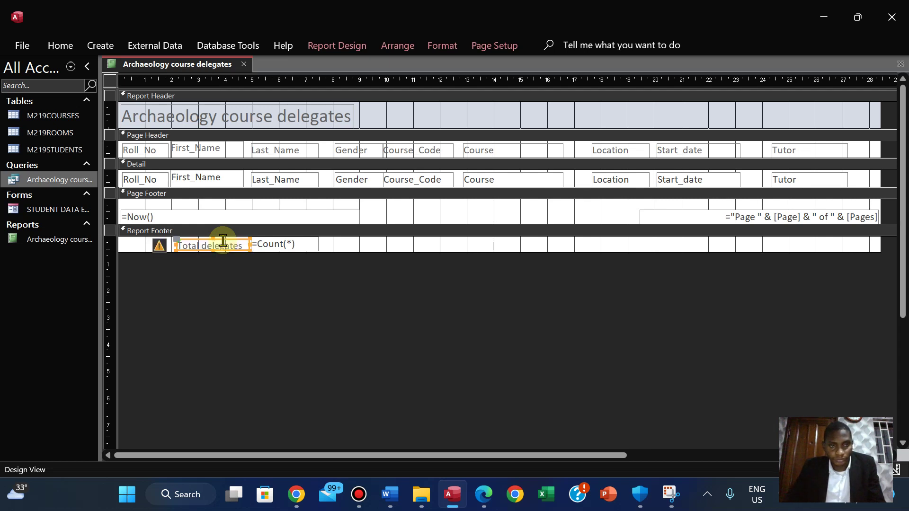
Align the Total delegates label vertically with the =Count(*) box in the Report Footer and shift it slightly left to leave a small gap.
left_click(312, 243)
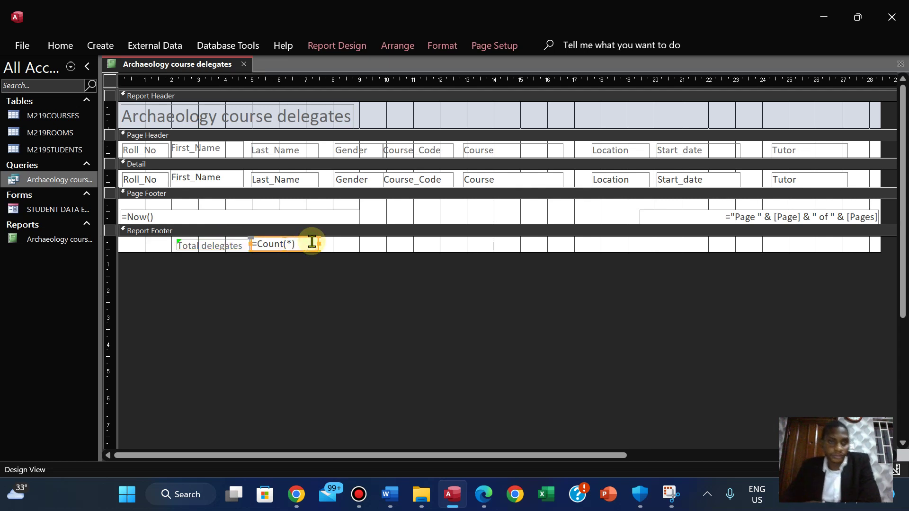
left_click(219, 241)
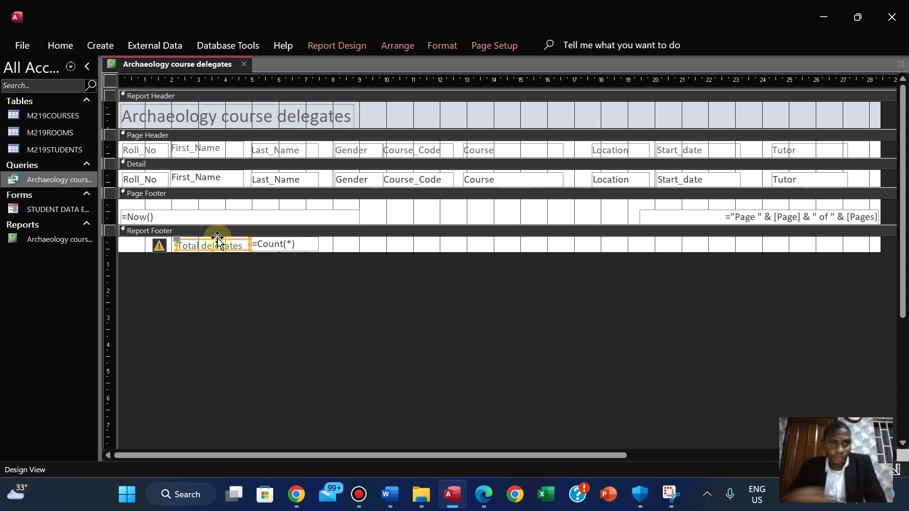
left_click(212, 238)
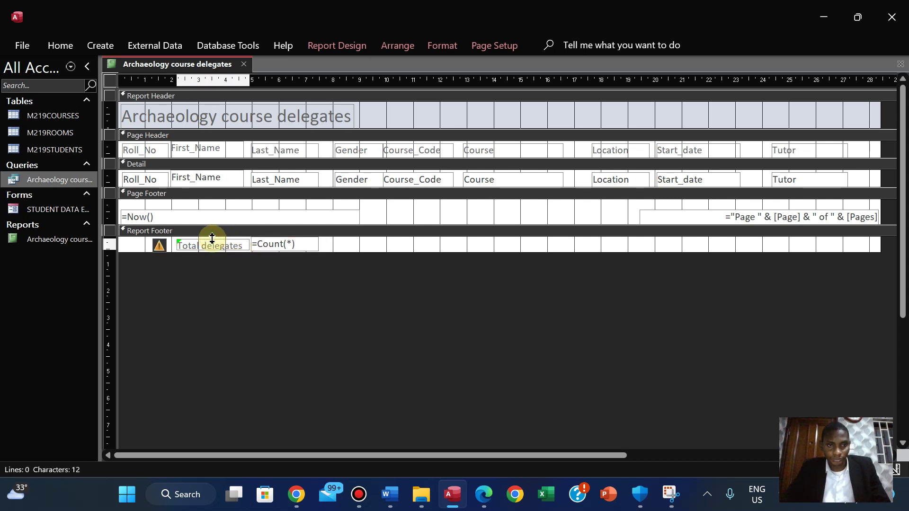
left_click(212, 234)
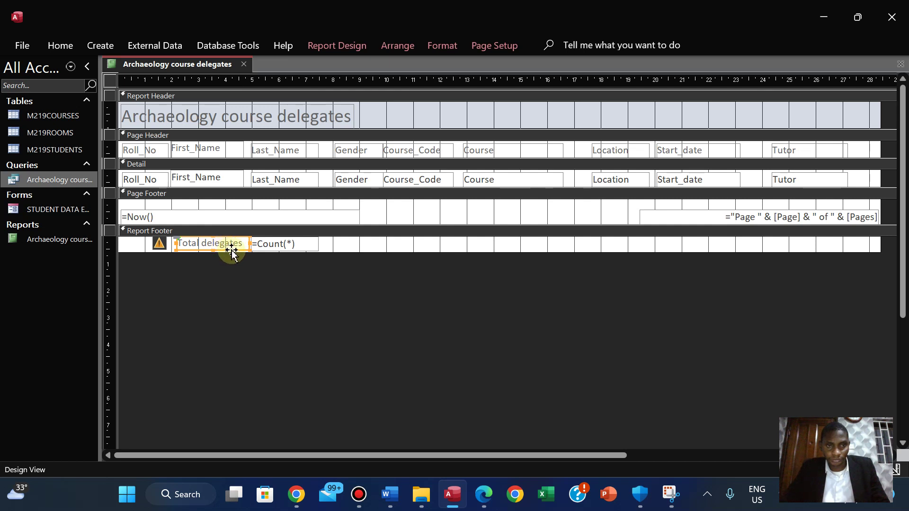
key("Left")
left_click(275, 284)
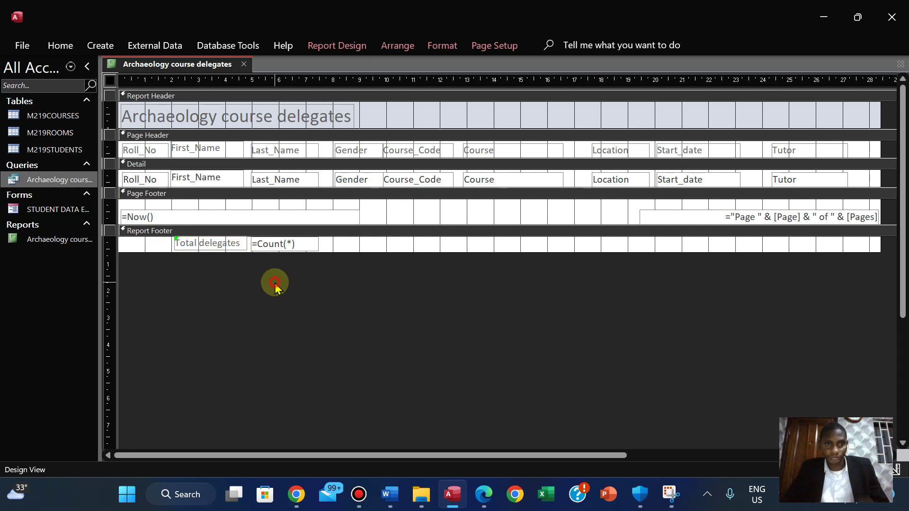
left_click(237, 250)
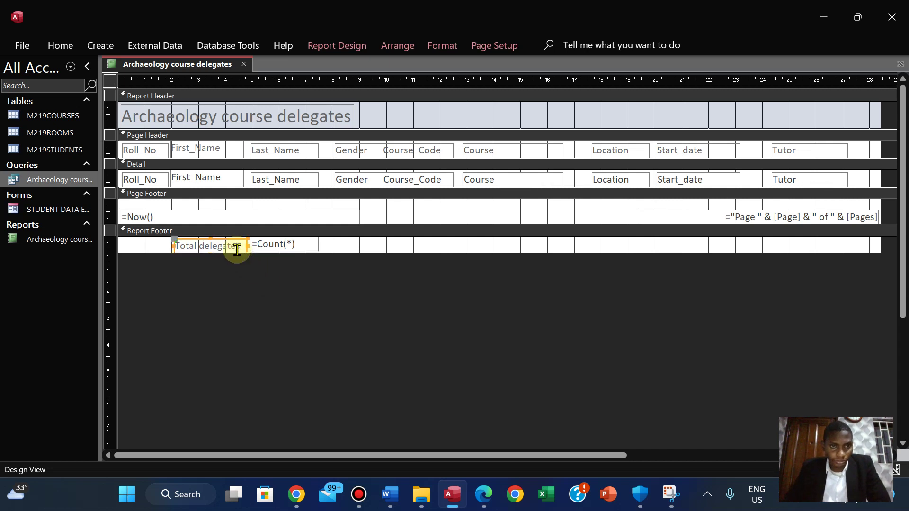
left_click(258, 266)
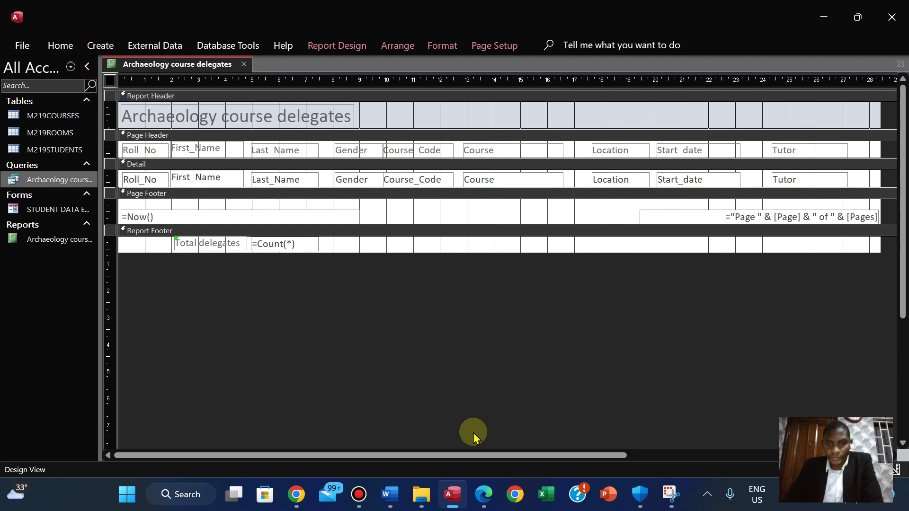
Check question 27's remaining report requirements in Edge, and in Access narrow the =Now() box in the Page Footer to about 7 cm wide.
left_click(484, 494)
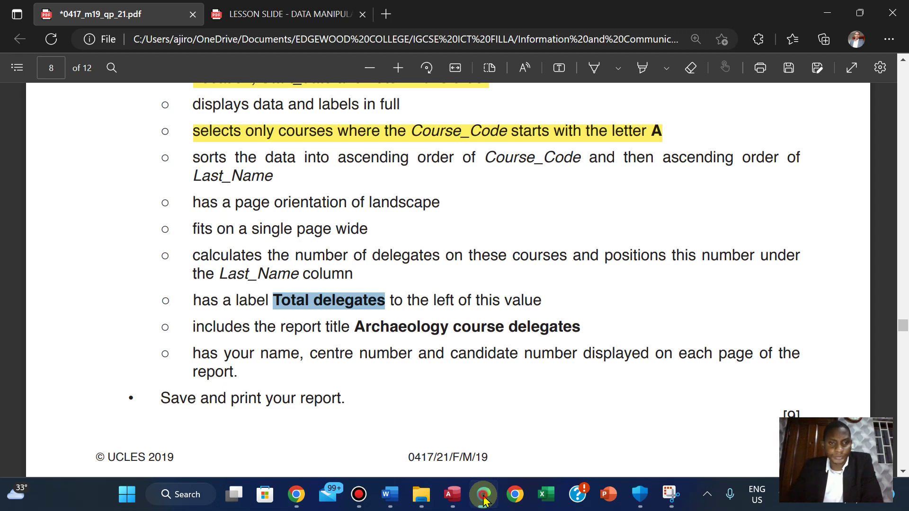
left_click(484, 494)
left_click(356, 216)
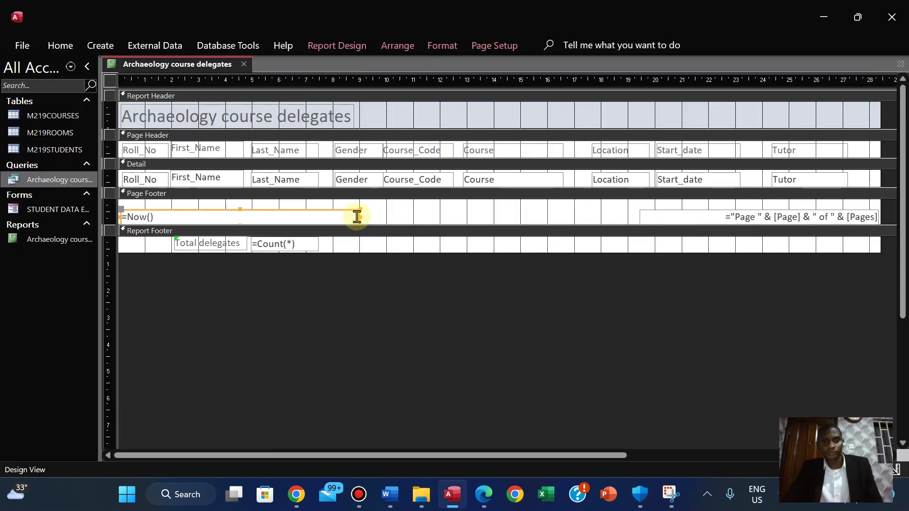
left_click_drag(359, 217, 303, 217)
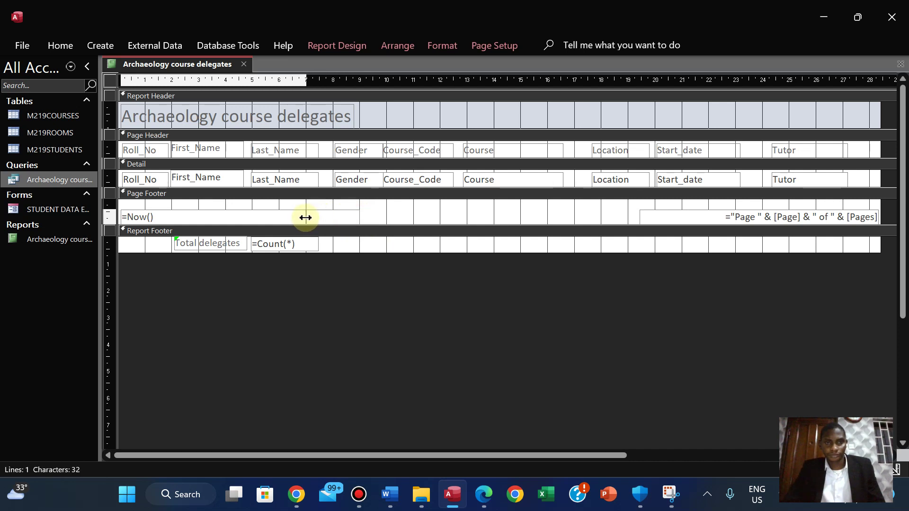
Narrow the page number box and add a label about 8.6 cm wide in the page footer with full name, centre number and candidate number.
left_click(640, 217)
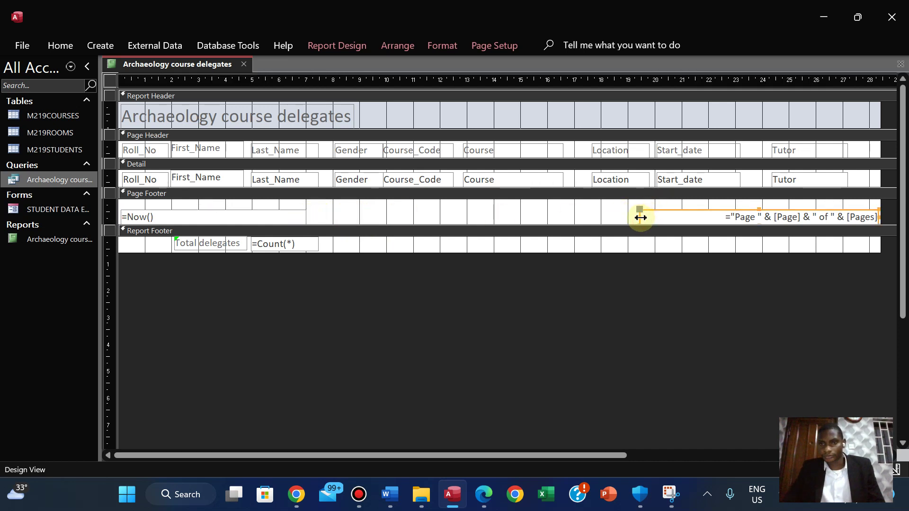
left_click_drag(640, 217, 681, 217)
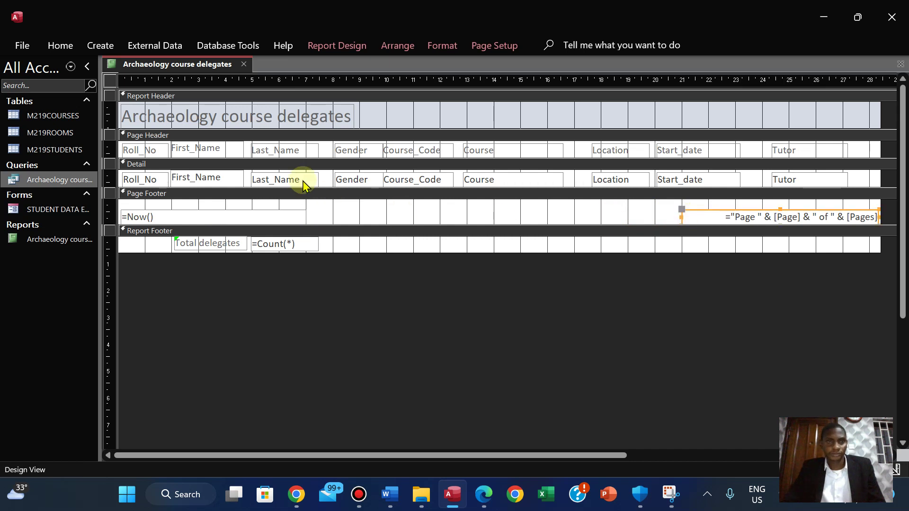
left_click(340, 45)
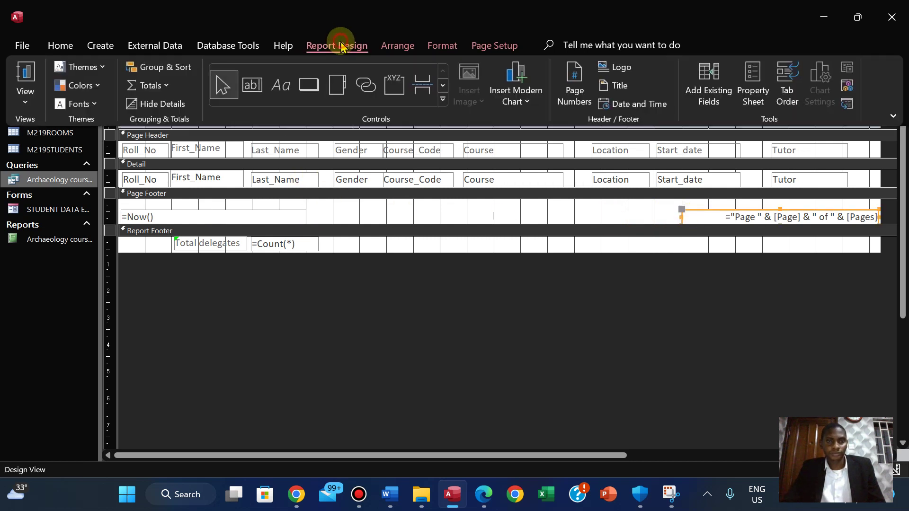
left_click(284, 85)
left_click(352, 208)
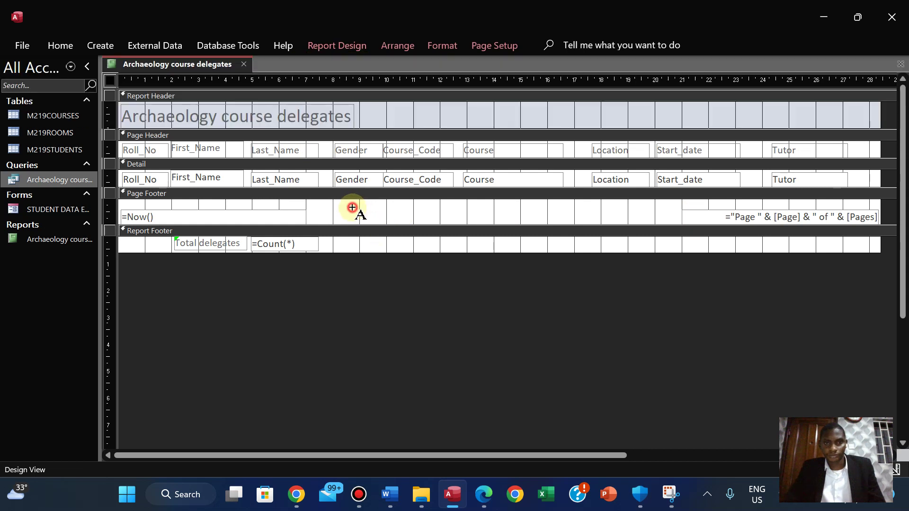
left_click_drag(352, 208, 583, 225)
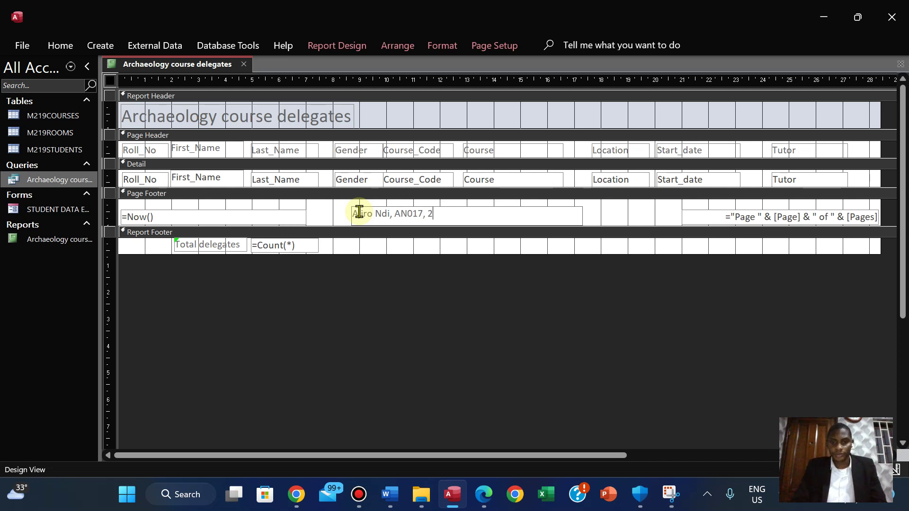
left_click(331, 280)
left_click(417, 215)
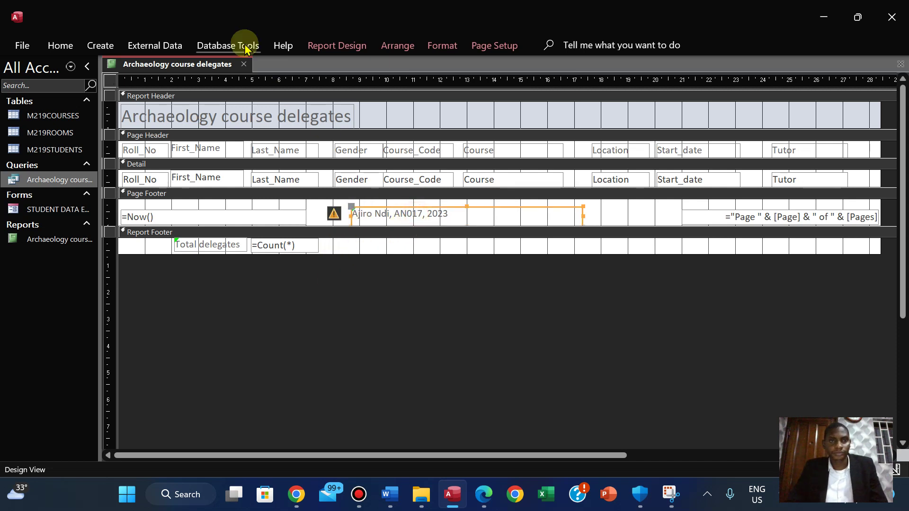
Centre the text inside the candidate details label in the page footer.
left_click(362, 46)
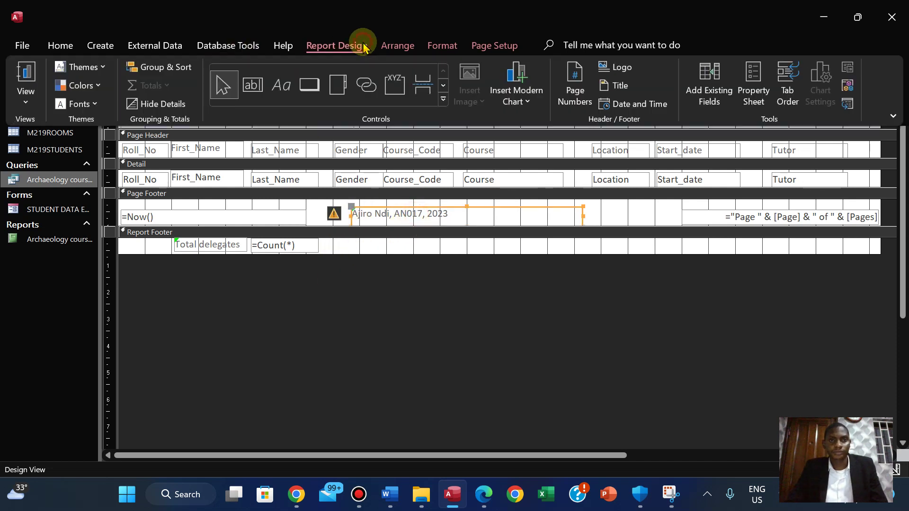
left_click(436, 45)
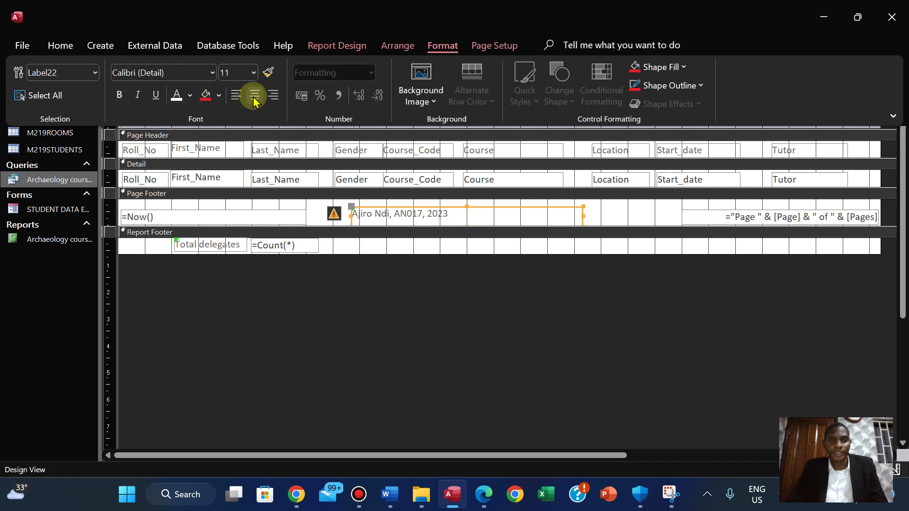
left_click(254, 97)
left_click(600, 223)
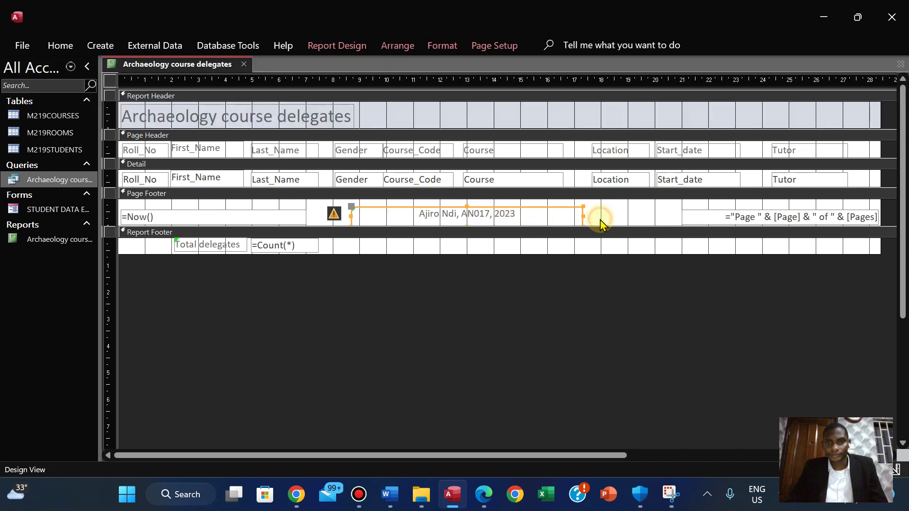
Reduce the height of the candidate details label and align it with the date and page number boxes in the page footer.
left_click(615, 217)
left_click(536, 215)
left_click_drag(533, 213, 534, 214)
left_click(534, 214)
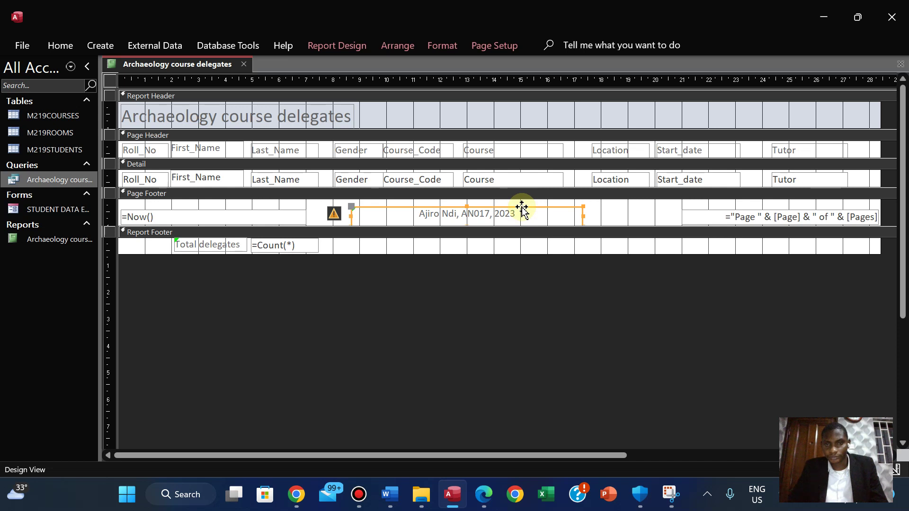
key("Up")
key("Up")
key("Up")
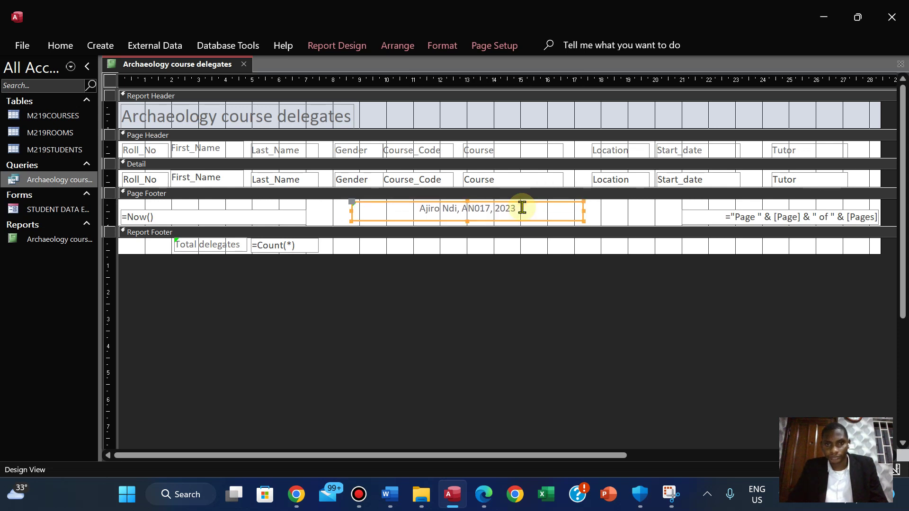
left_click_drag(468, 220, 470, 216)
key("Down")
key("Down")
key("Down")
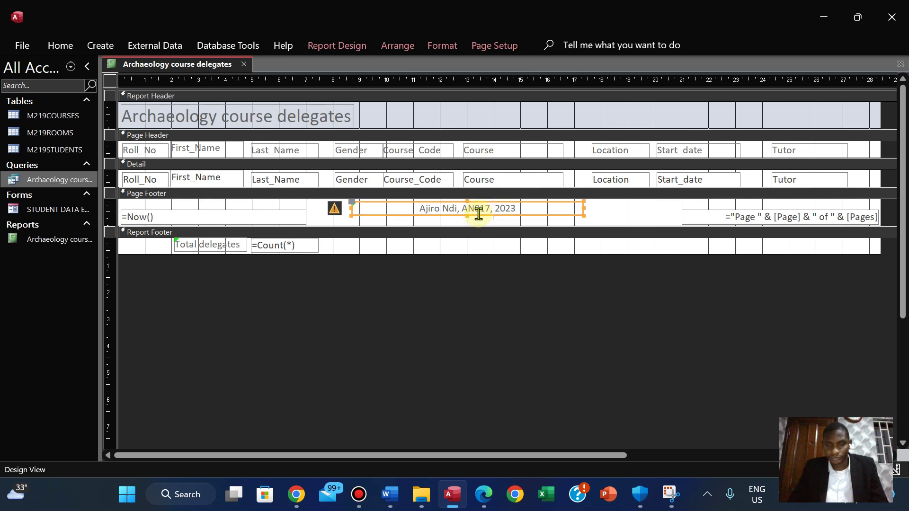
key("Down")
key("Right")
key("Right")
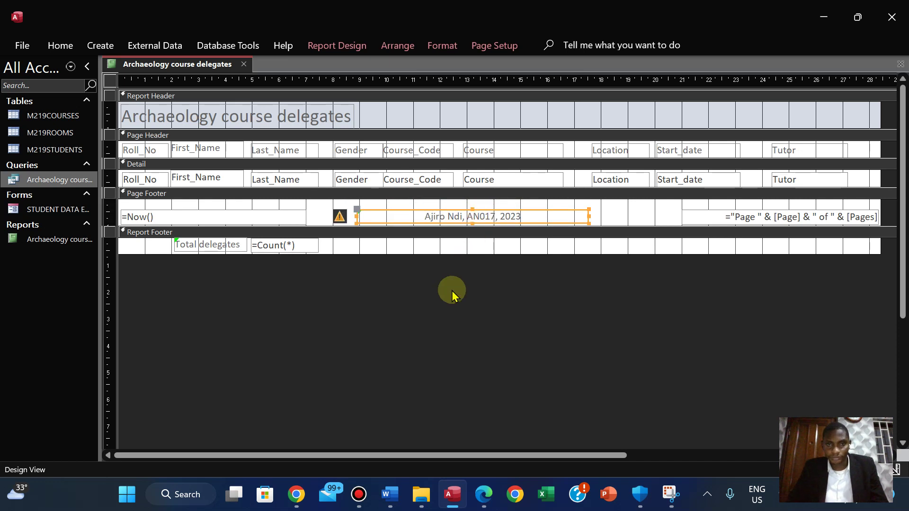
left_click(452, 297)
Format the candidate details label as black, bold text at font size 14.
left_click(497, 219)
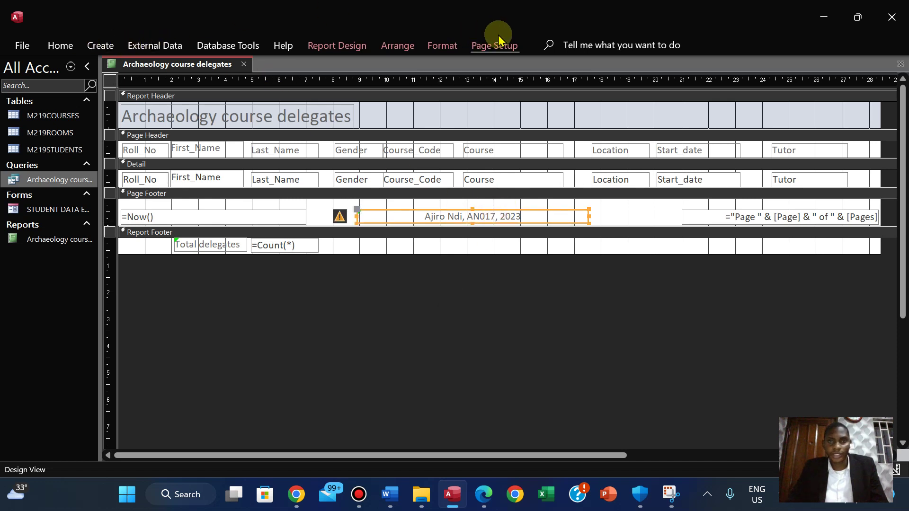
left_click(442, 46)
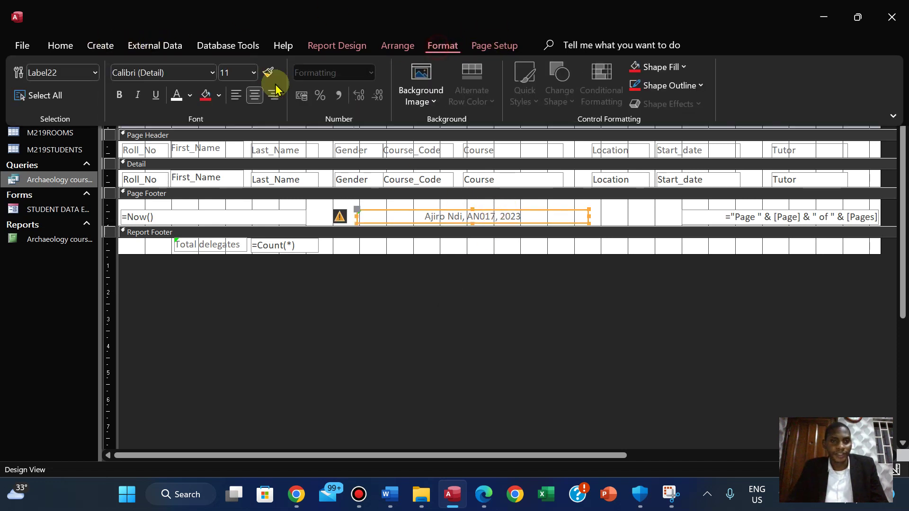
left_click(189, 97)
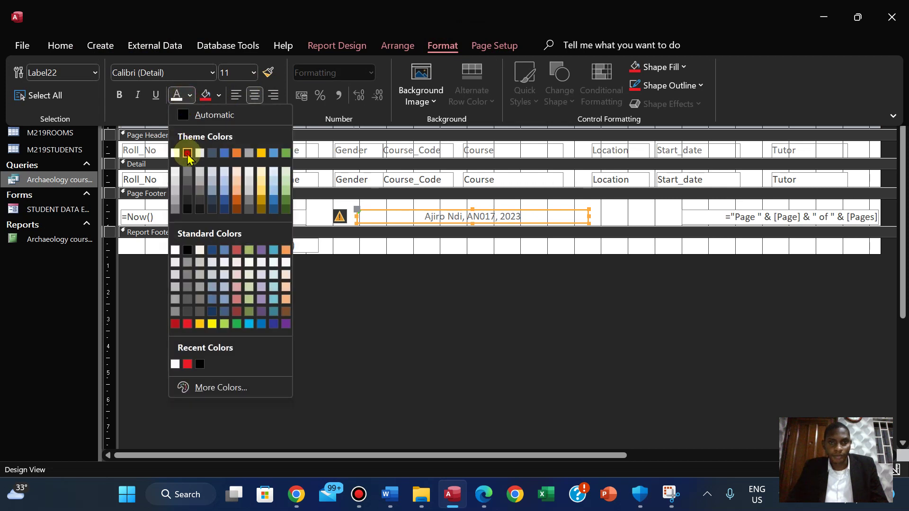
left_click(187, 153)
left_click(119, 95)
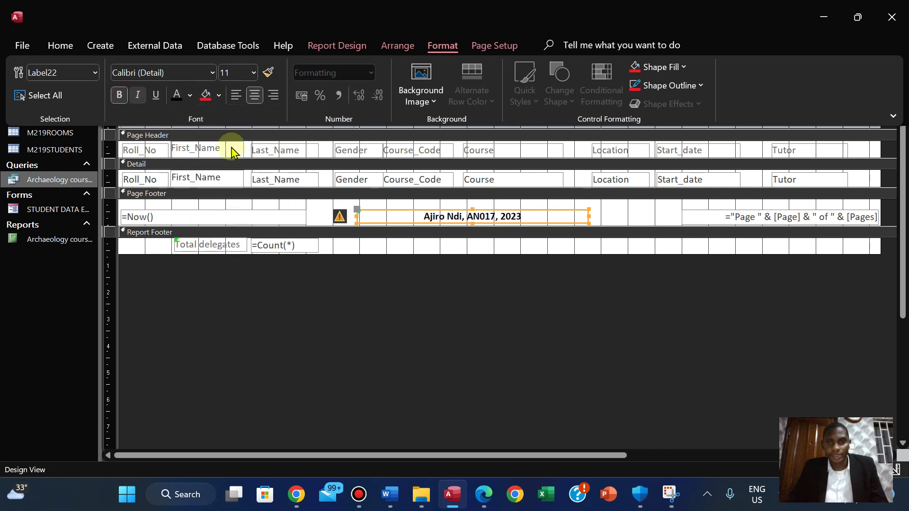
left_click(254, 73)
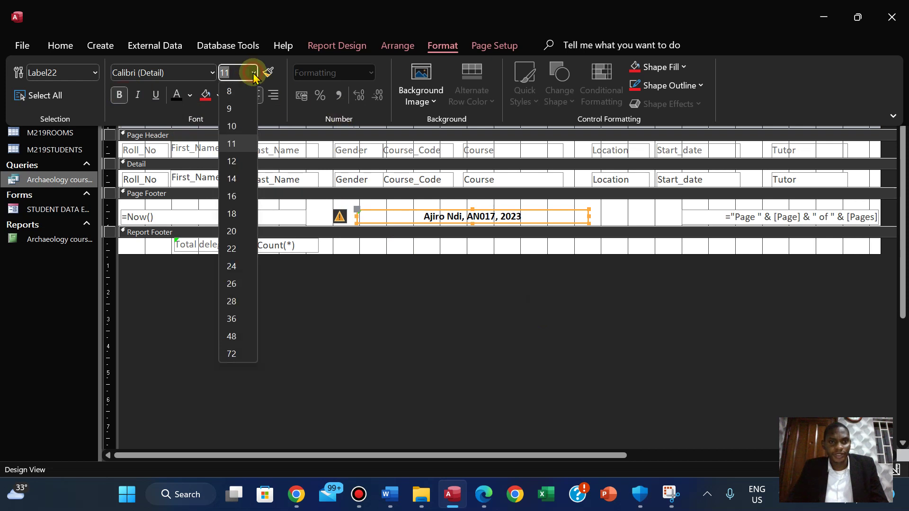
left_click(235, 179)
left_click(523, 306)
left_click(522, 306)
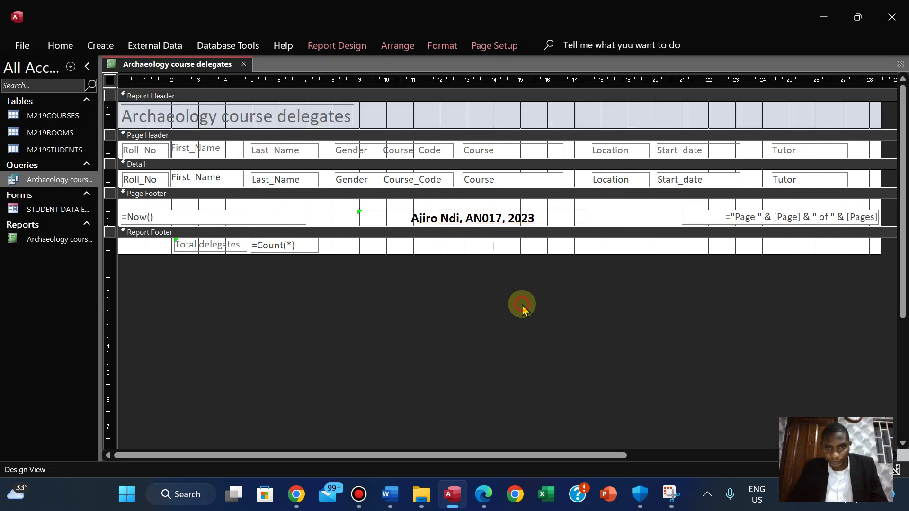
Extend the candidate details label slightly upward so its enlarged text fits in full.
left_click(505, 218)
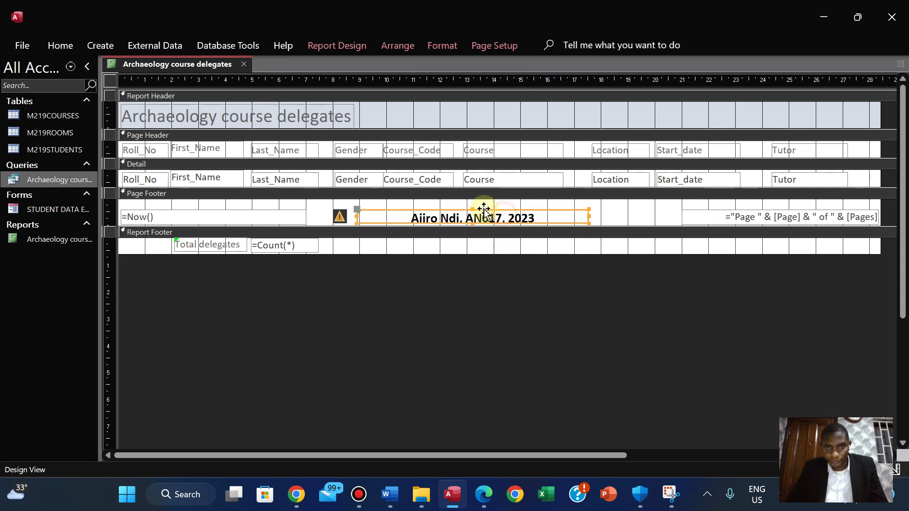
left_click_drag(473, 208, 473, 204)
left_click(499, 284)
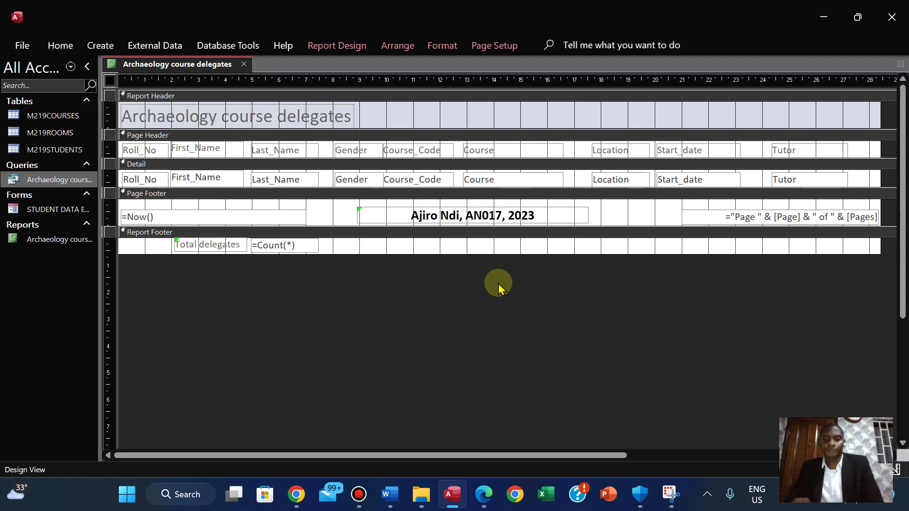
Check the report requirements in the question paper PDF in Edge, and return to the Access report.
left_click(482, 495)
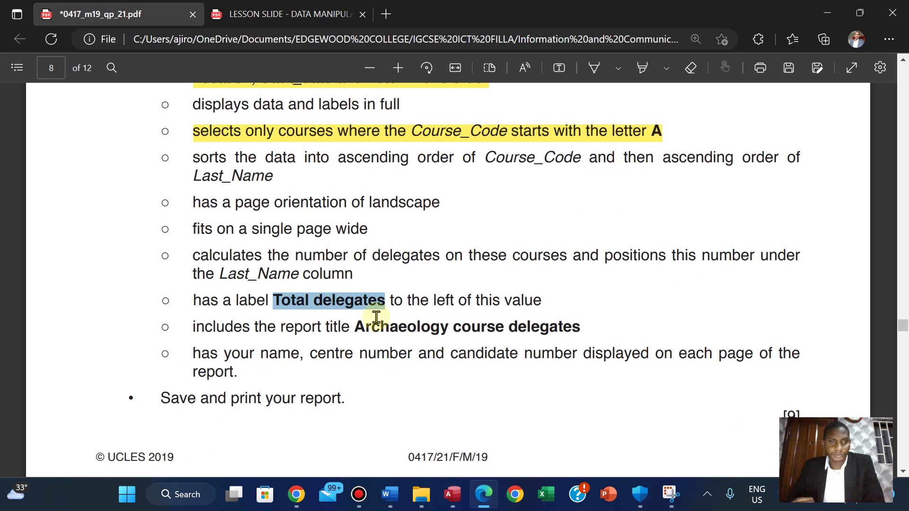
mouse_move(463, 501)
left_click(416, 381)
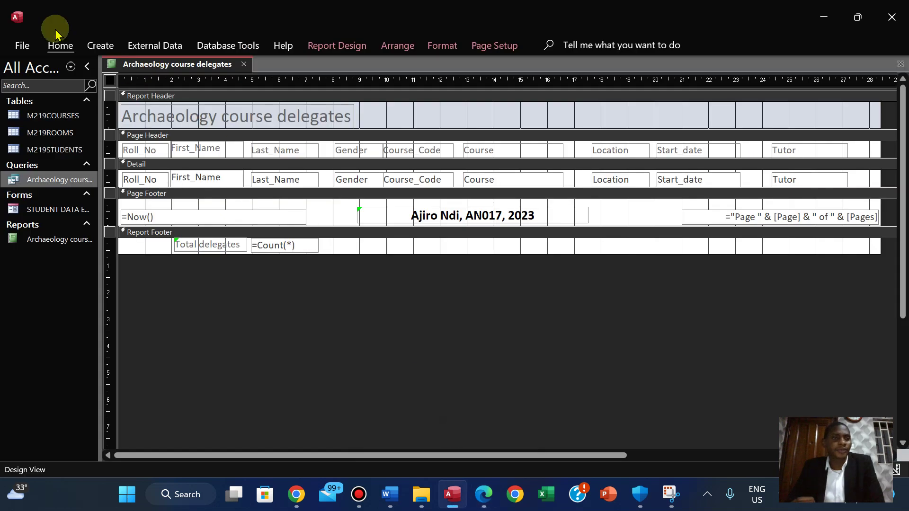
Show the report in Report View and review its records, delegate total and page footer.
left_click(59, 46)
left_click(66, 95)
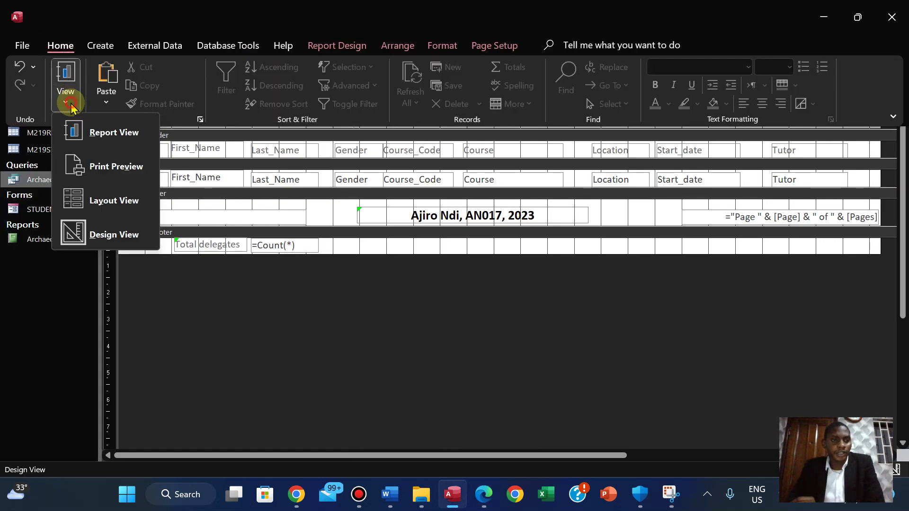
left_click(93, 134)
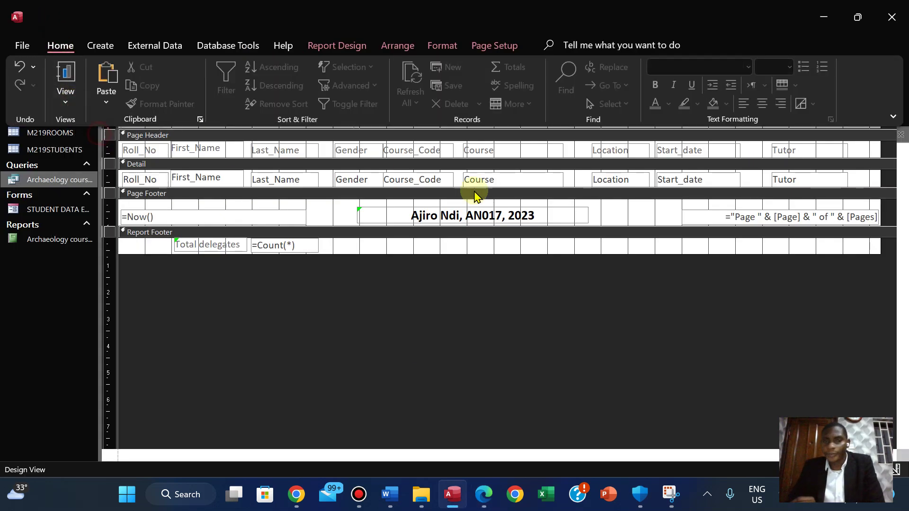
left_click_drag(902, 155, 905, 336)
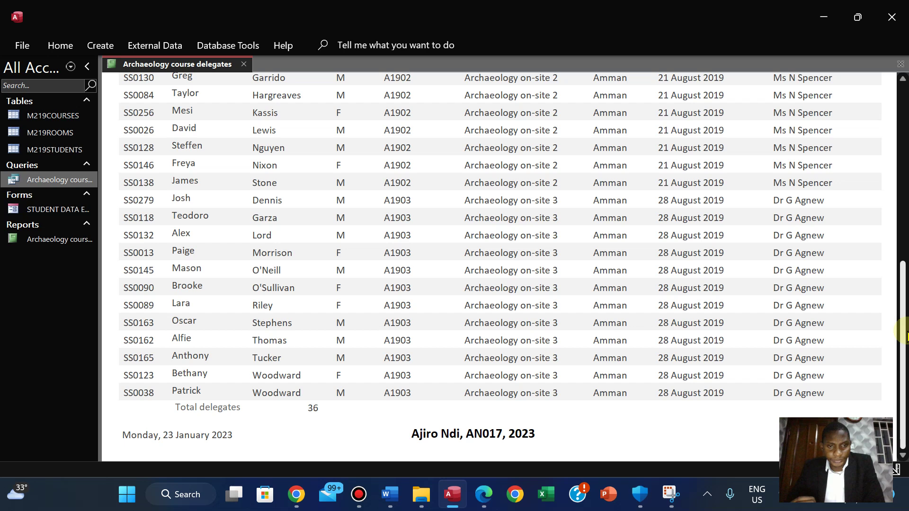
left_click_drag(906, 336, 904, 304)
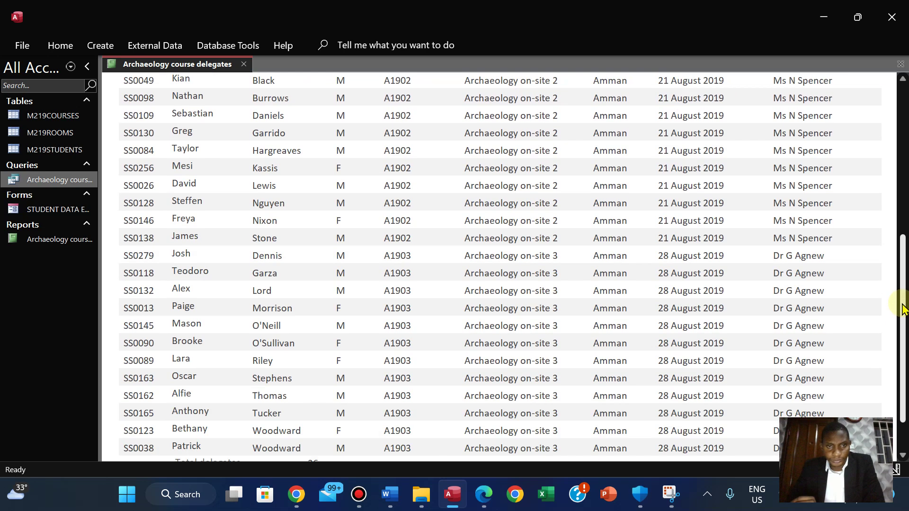
Left-align the total delegates count under the Last_Name column in Layout View.
left_click(60, 45)
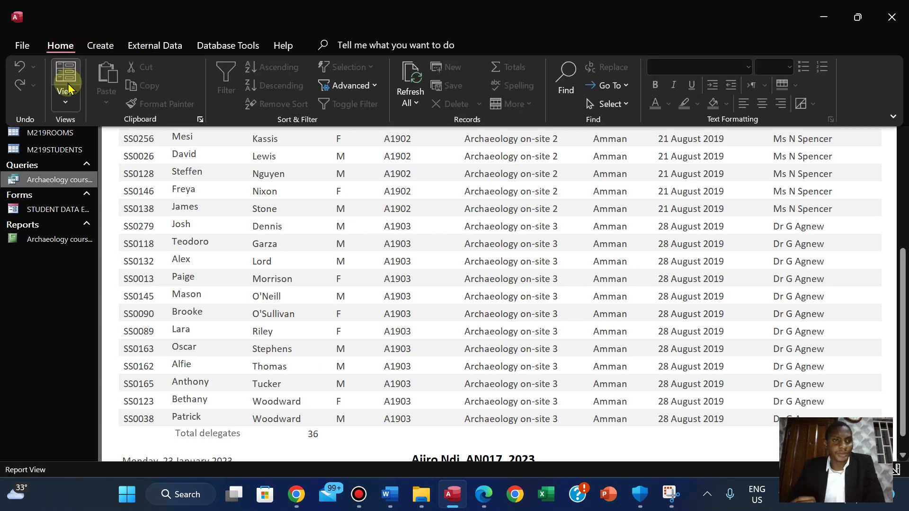
left_click(66, 99)
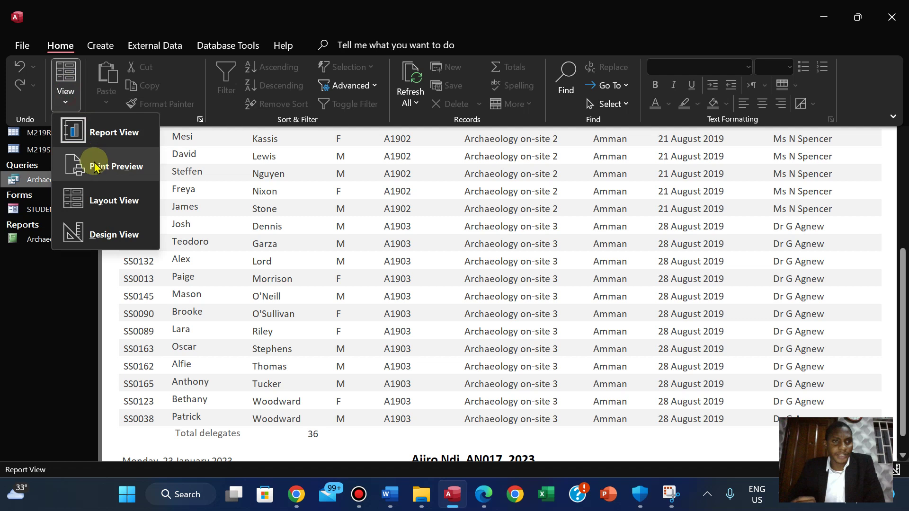
left_click(95, 200)
left_click(305, 435)
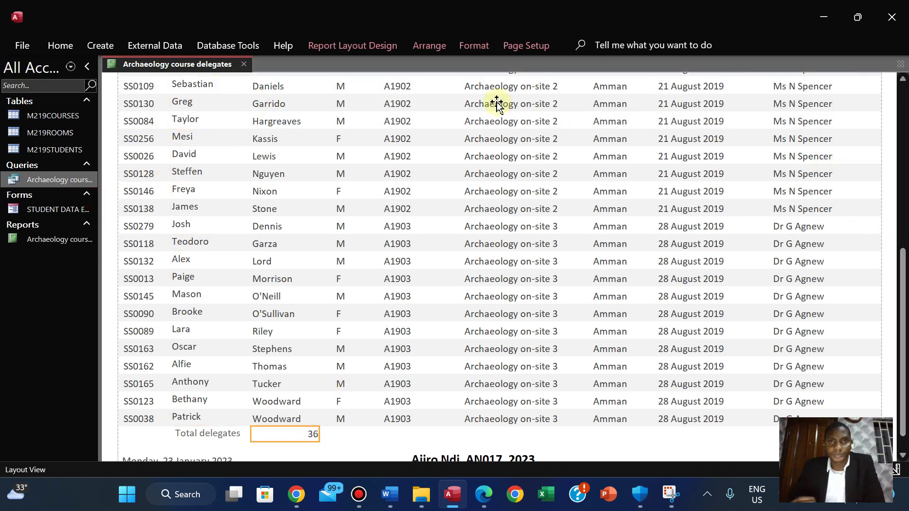
left_click(472, 48)
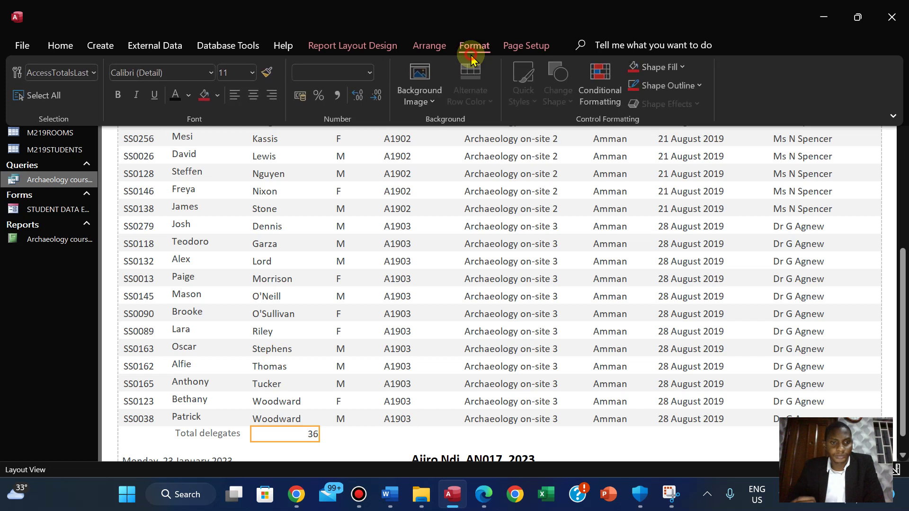
left_click(239, 105)
left_click(280, 412)
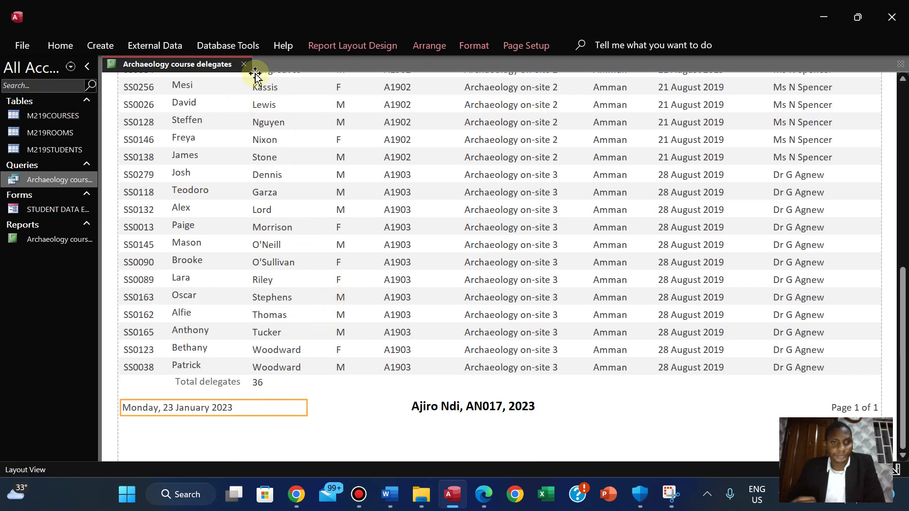
Show the report in Print Preview and examine the page layout.
left_click(60, 46)
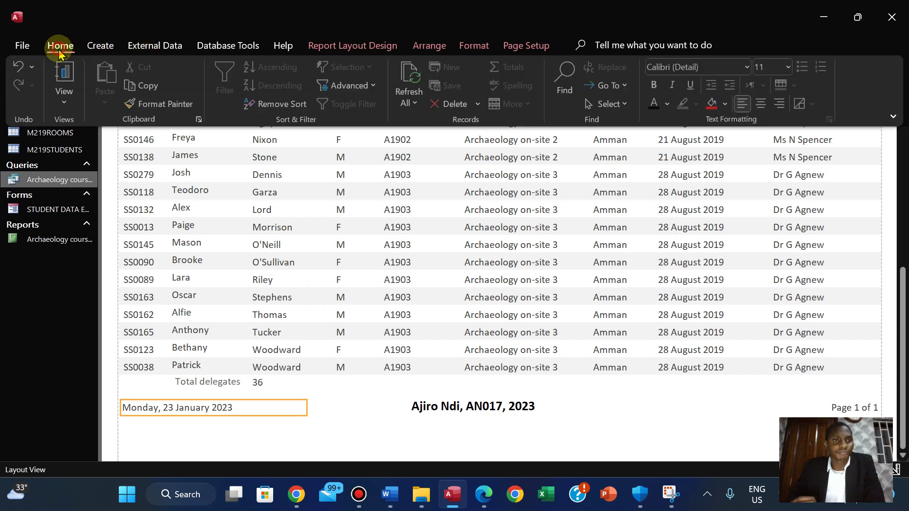
left_click(65, 93)
left_click(94, 166)
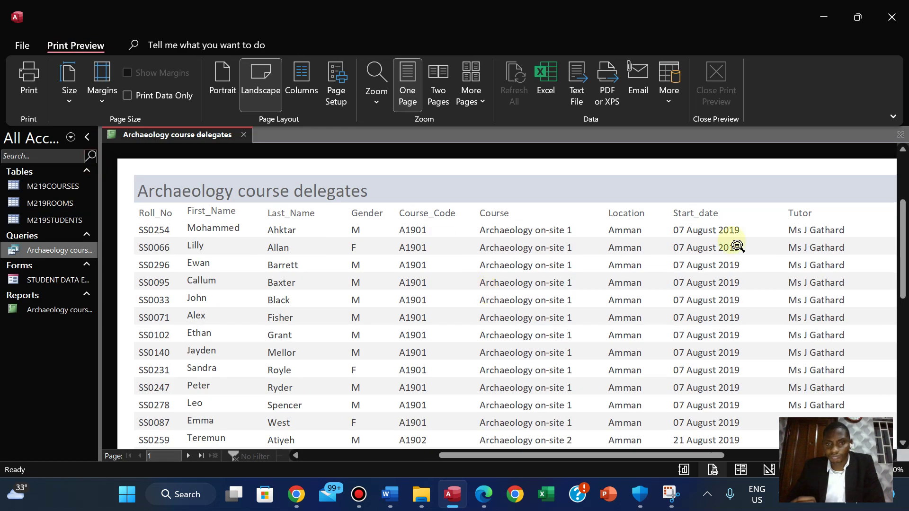
scroll(902, 223, "down", 2)
scroll(902, 227, "up", 2)
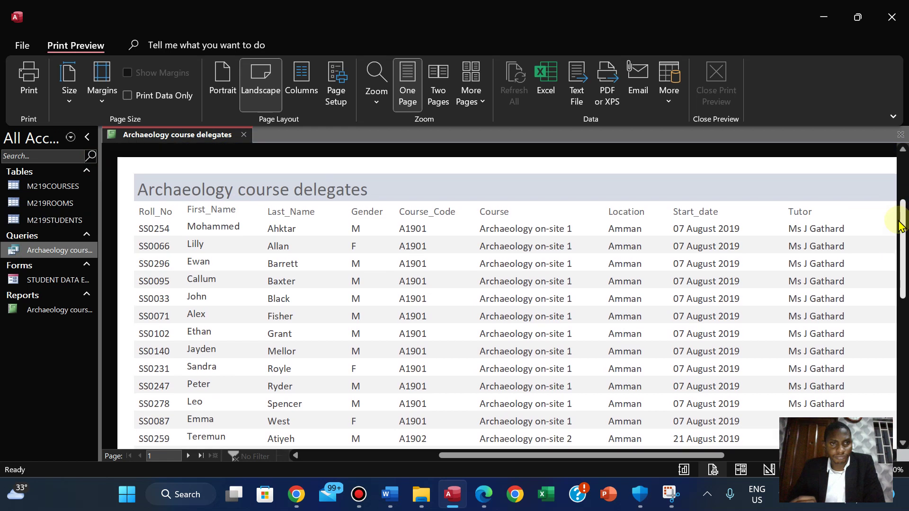
Examine both pages of the report in Print Preview, down to the page footer on each page.
scroll(899, 227, "down", 1)
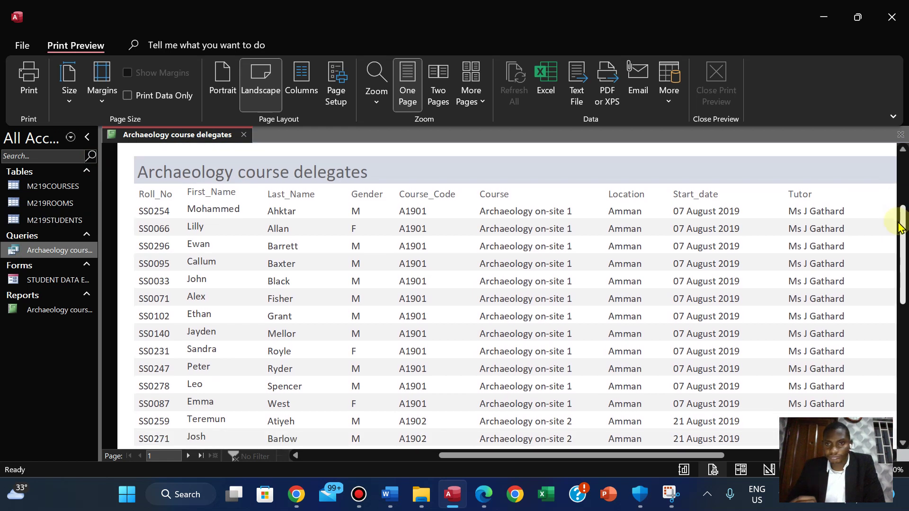
left_click_drag(899, 229, 901, 320)
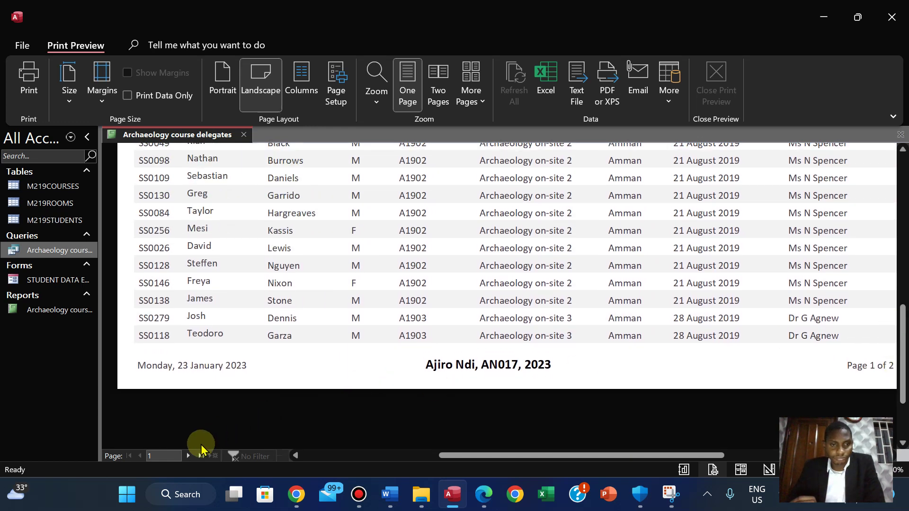
left_click(188, 457)
left_click_drag(901, 315, 899, 365)
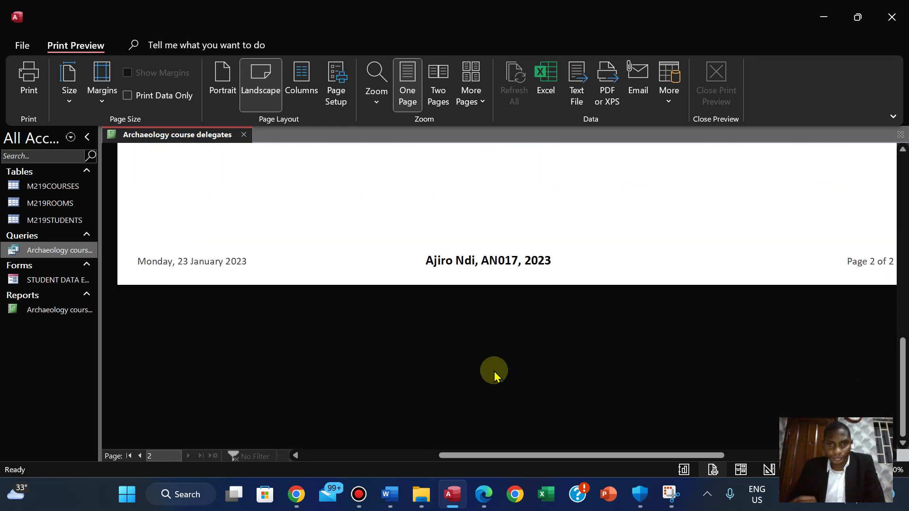
Copy the heading PRINTOUT 2 from page 9 of the question paper in Edge and return to the Access report.
left_click(483, 495)
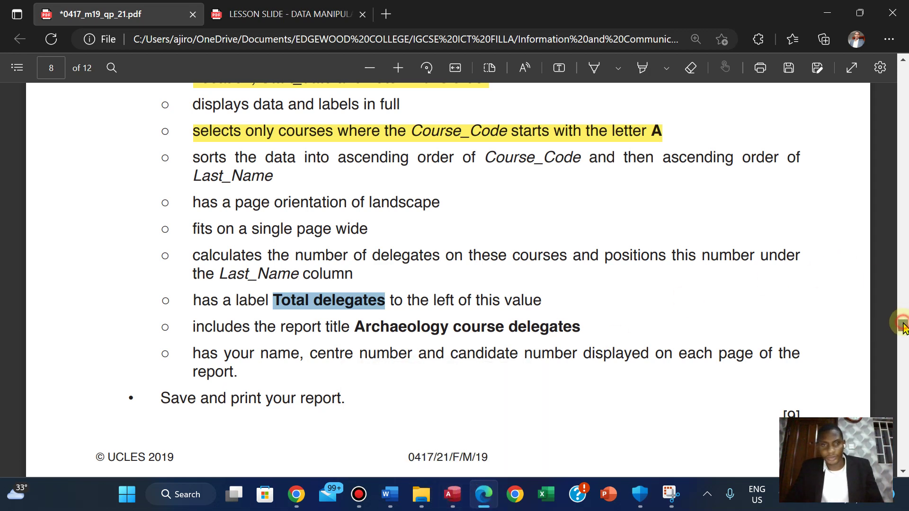
scroll(904, 327, "down", 5)
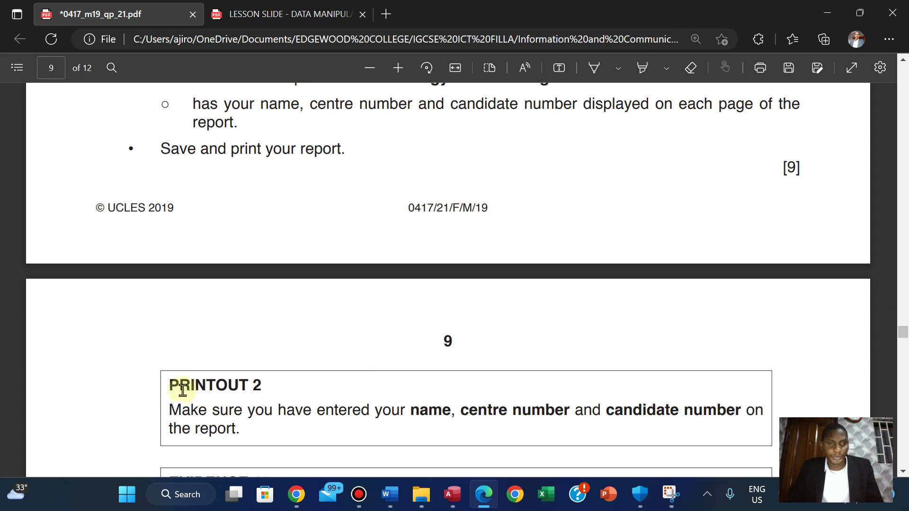
left_click_drag(168, 384, 264, 385)
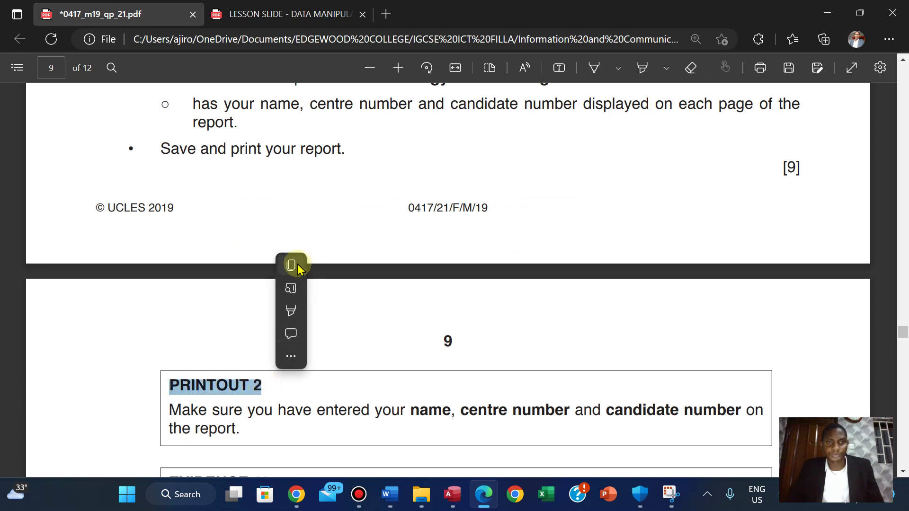
left_click(294, 266)
left_click(452, 494)
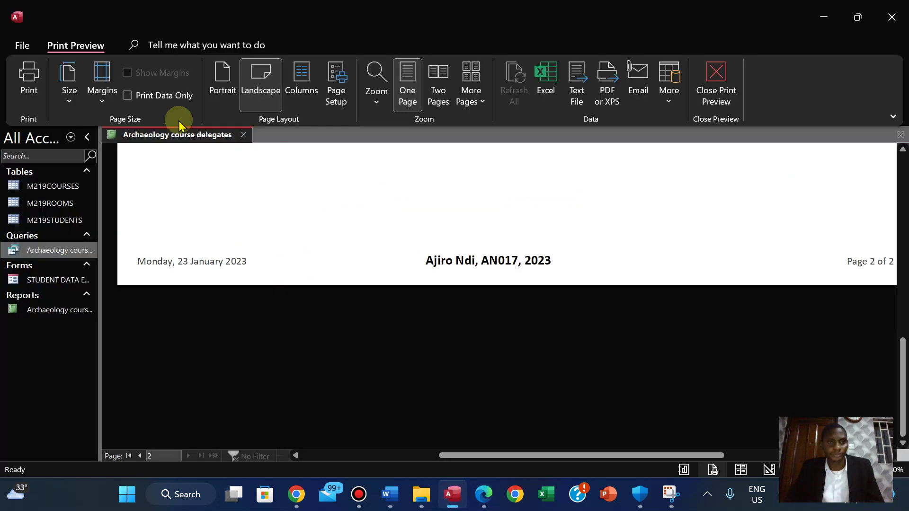
Close and reopen the report's Print Preview, and start printing the report to a PDF document.
left_click(729, 78)
left_click(53, 45)
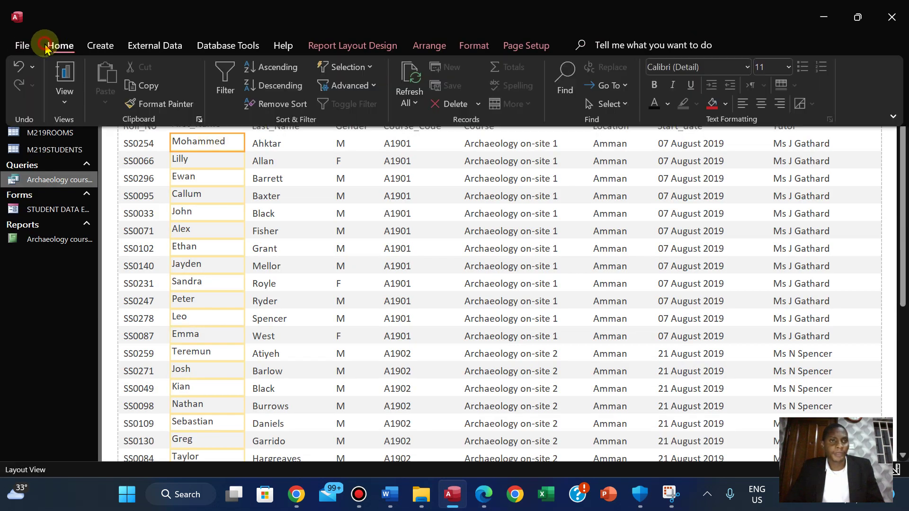
left_click(66, 95)
left_click(101, 169)
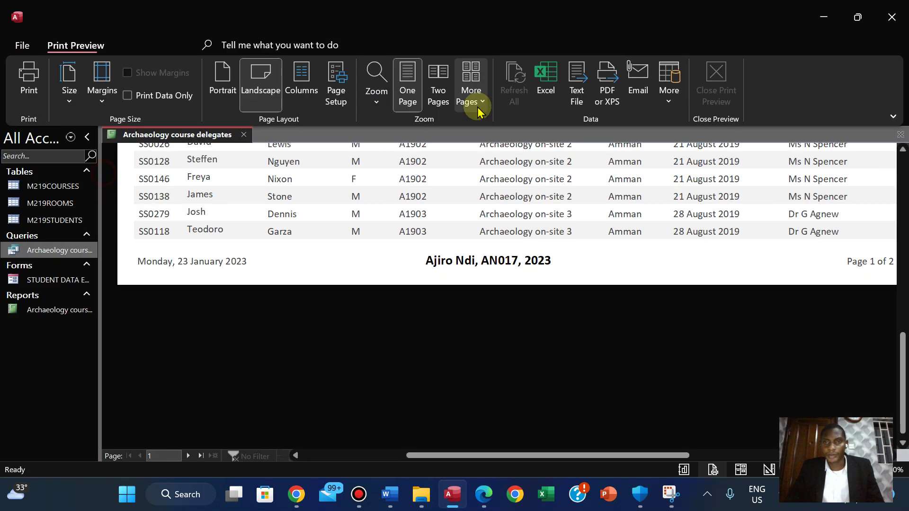
left_click(28, 78)
left_click(519, 291)
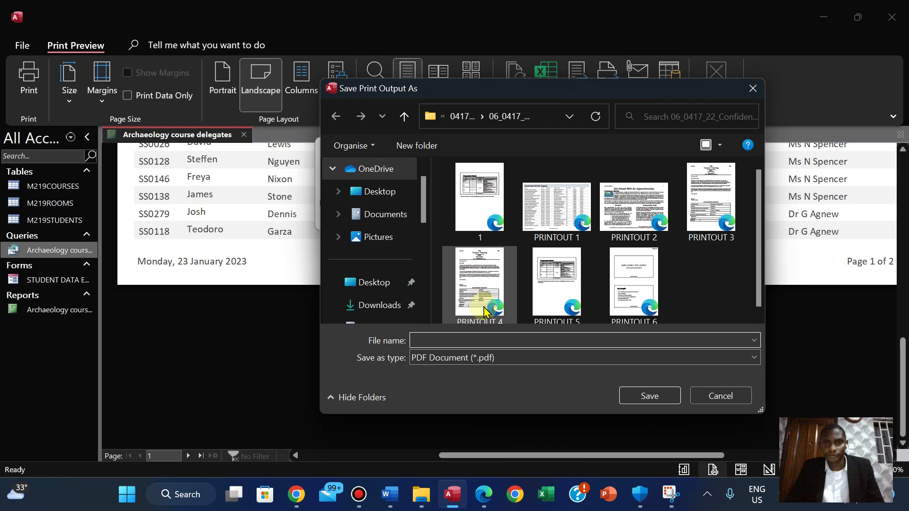
Save the print output as a PDF named PRINTOUT 2 in the source files under 2019, 2019 Feb-March, 0417_m19_sf_21.
left_click(457, 119)
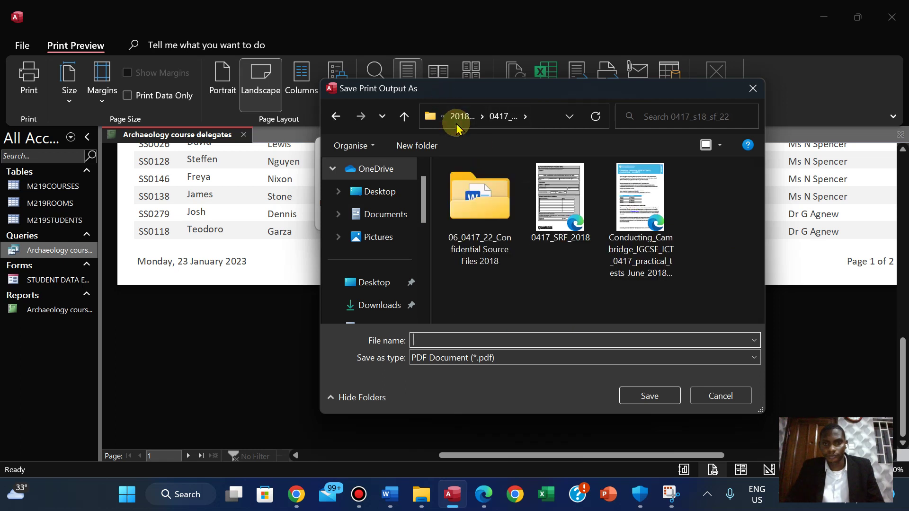
left_click(458, 122)
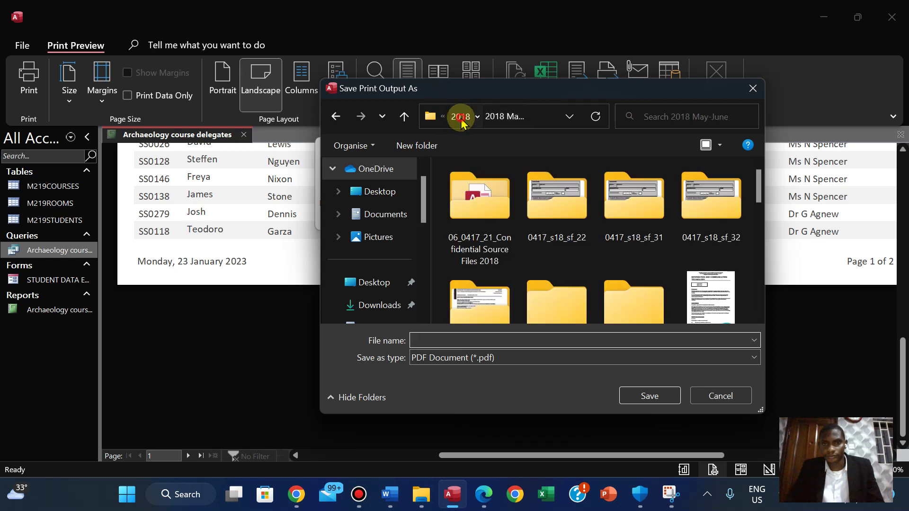
left_click(461, 120)
left_click(466, 118)
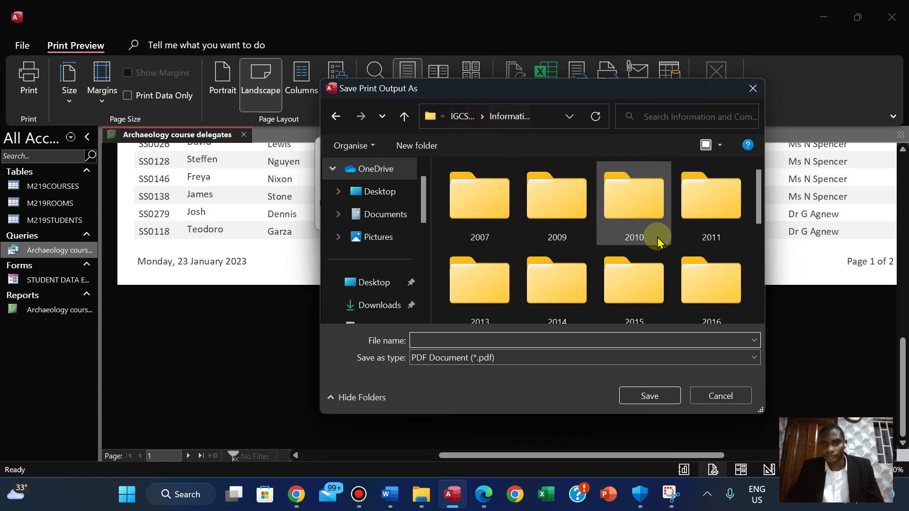
scroll(757, 256, "down", 1)
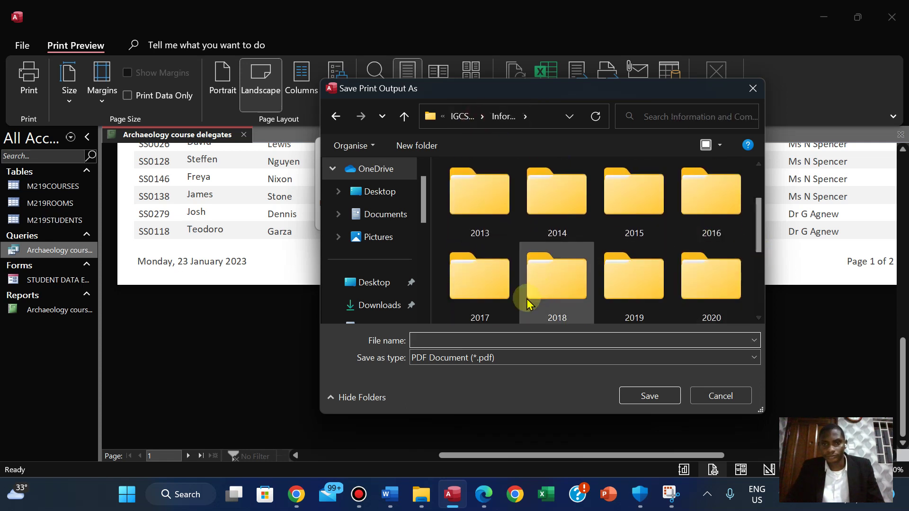
double_click(635, 284)
double_click(458, 209)
double_click(458, 210)
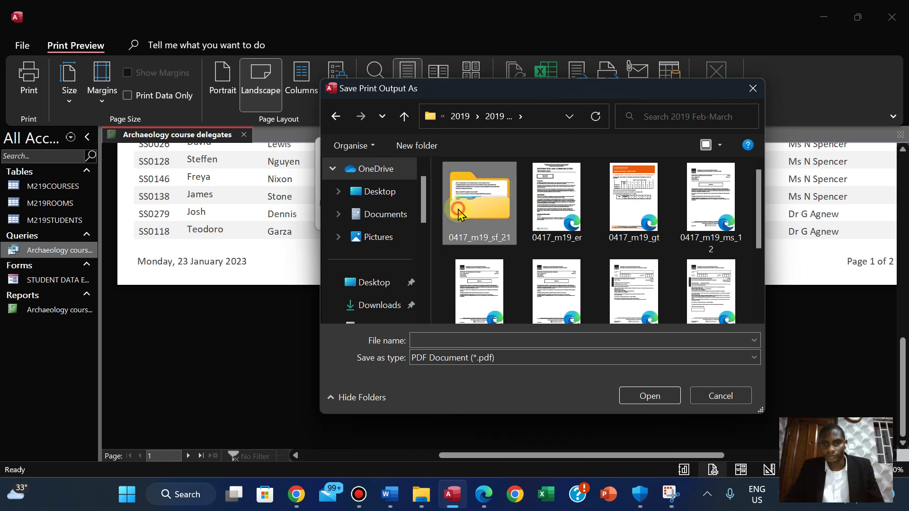
double_click(460, 204)
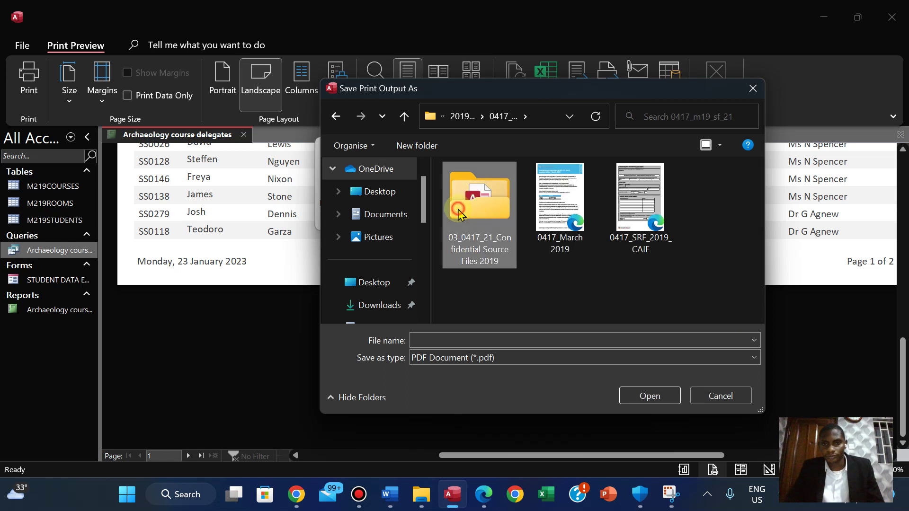
left_click(438, 338)
left_click(647, 399)
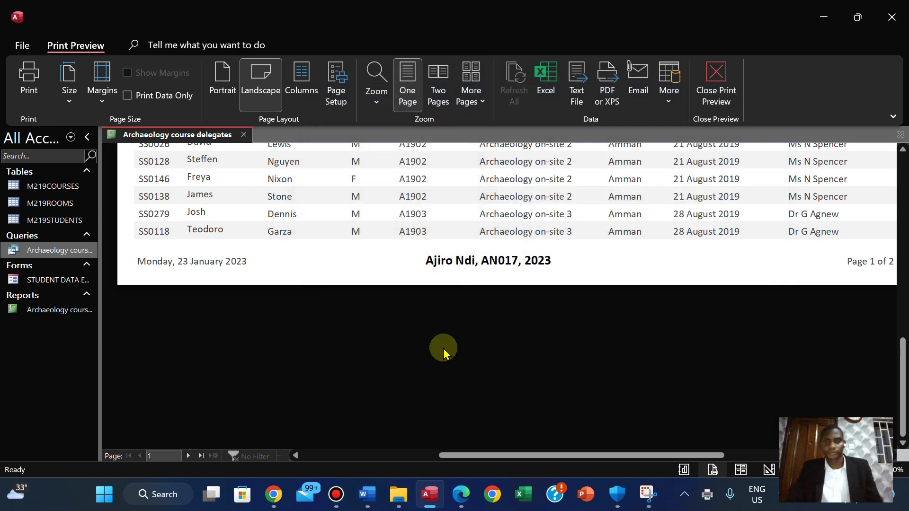
Switch to the question paper in Edge and read the Evidence 11 instruction and the start of question 28.
left_click(462, 495)
scroll(448, 284, "down", 5)
scroll(448, 284, "up", 1)
key("Down")
key("Down")
key("Down")
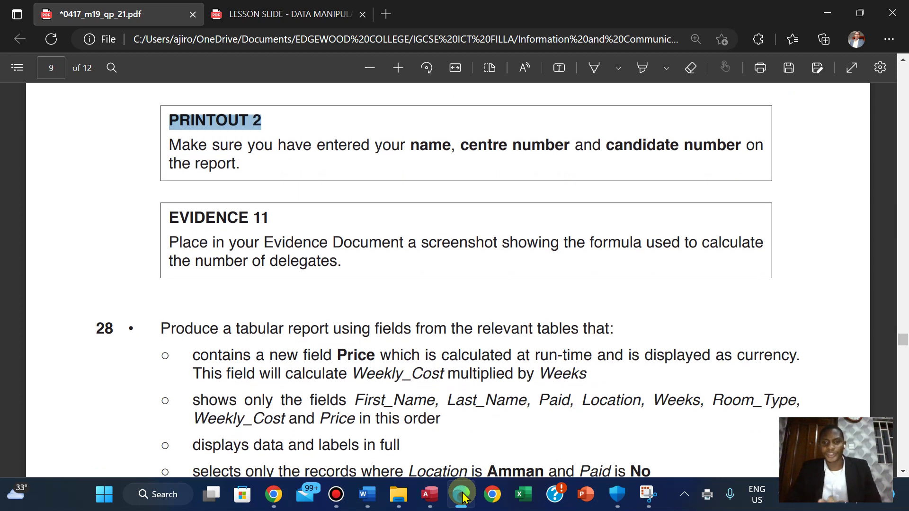
mouse_move(618, 495)
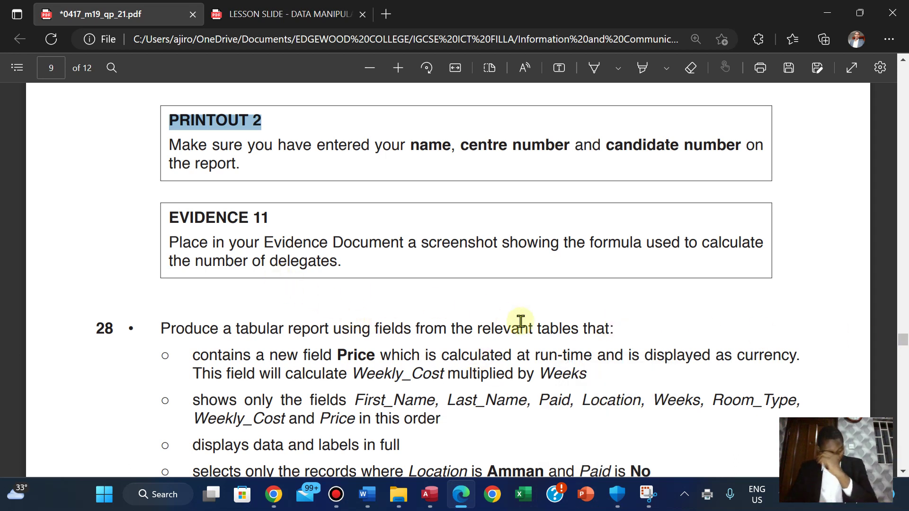
mouse_move(430, 495)
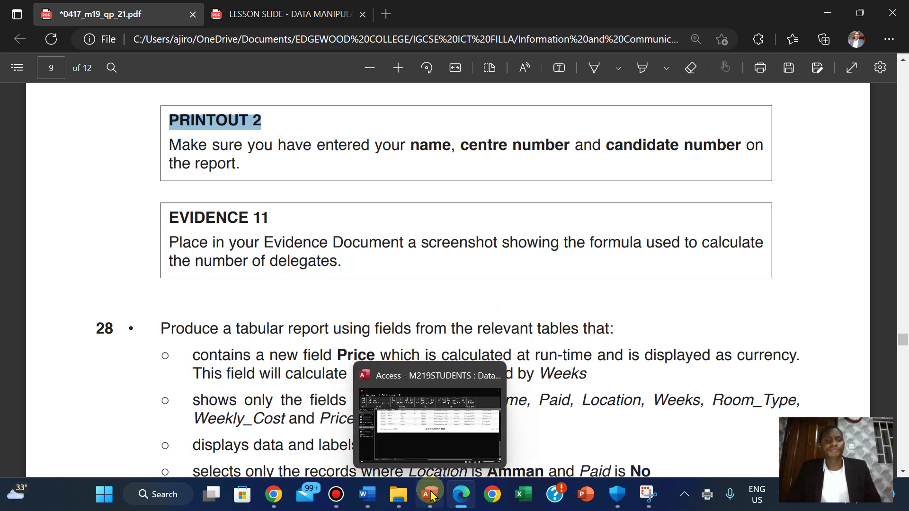
Return to Access, leave Print Preview and show the Archaeology course delegates report in Design View.
left_click(423, 424)
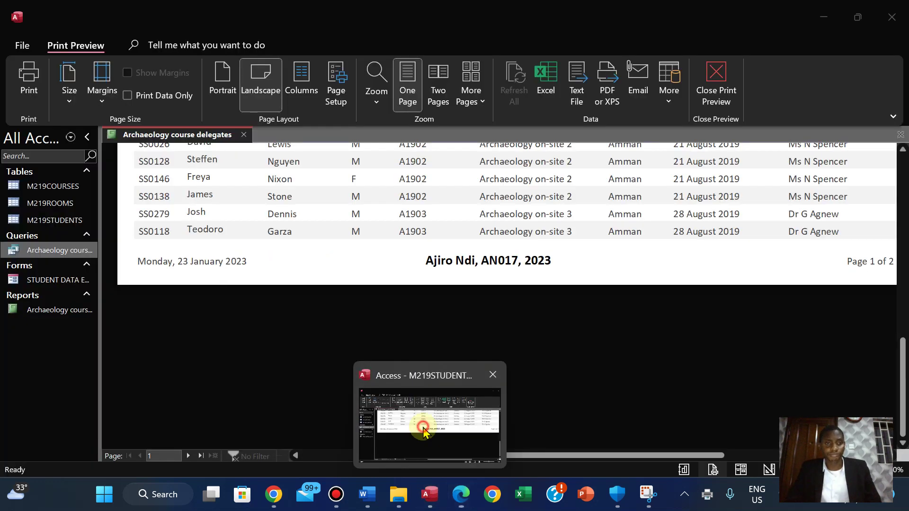
left_click(697, 91)
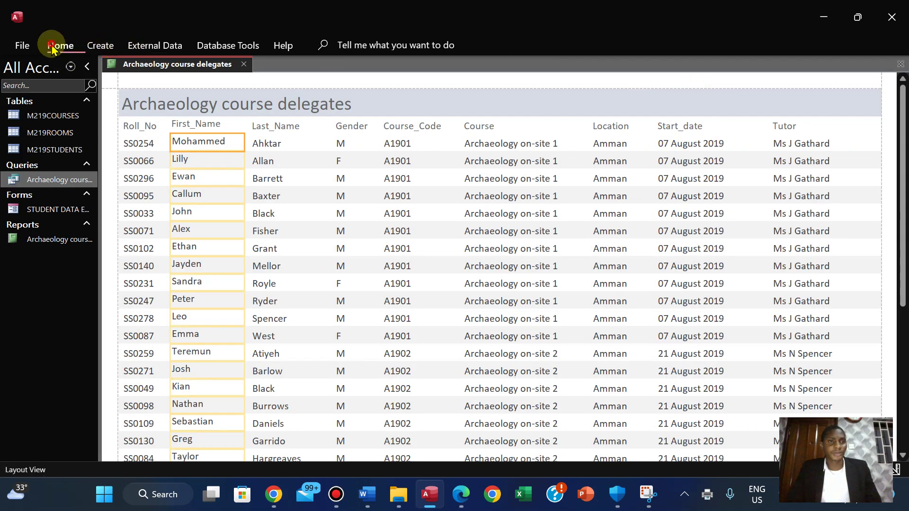
left_click(60, 45)
left_click(58, 105)
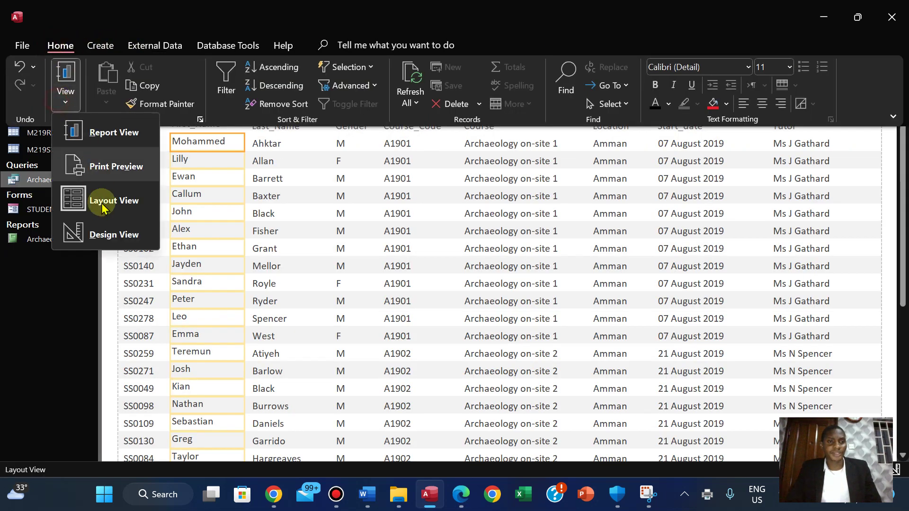
left_click(100, 237)
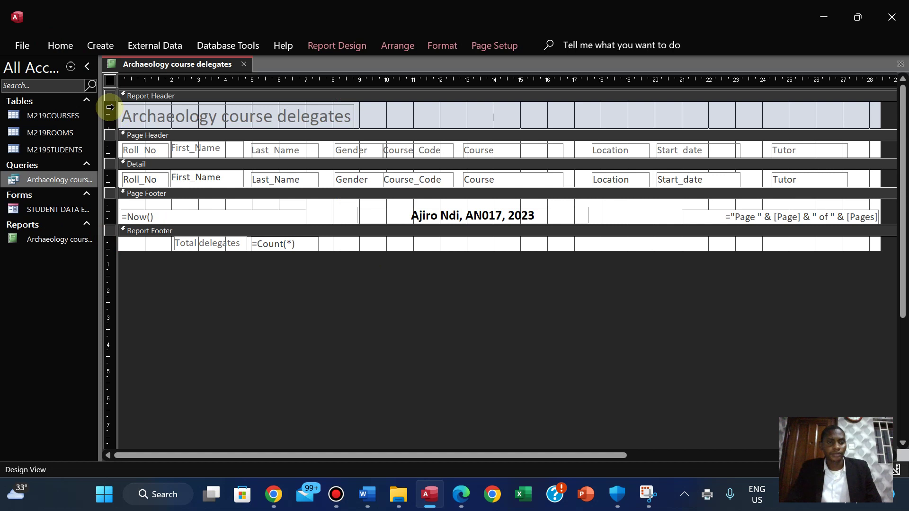
Capture the =Count(*) formula in the report footer with a rectangular snip in Snipping Tool, retaking it with a slightly larger area.
left_click(658, 494)
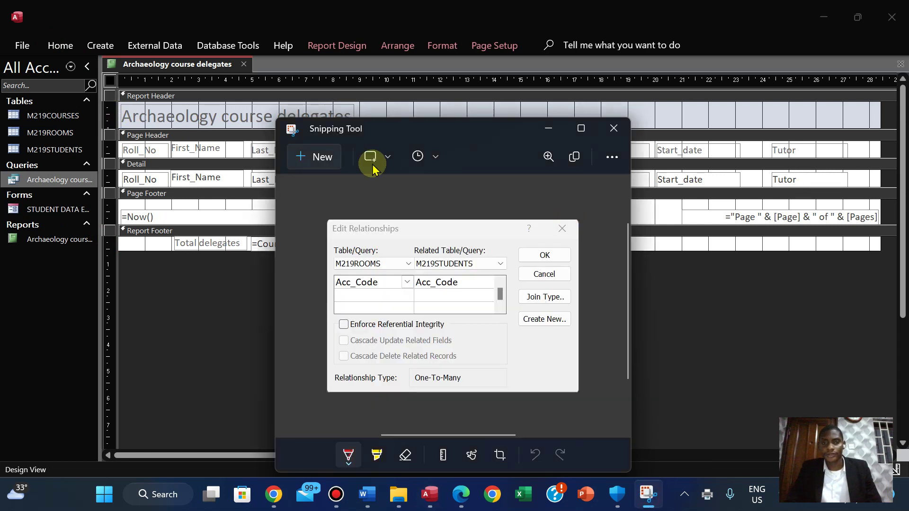
left_click(320, 160)
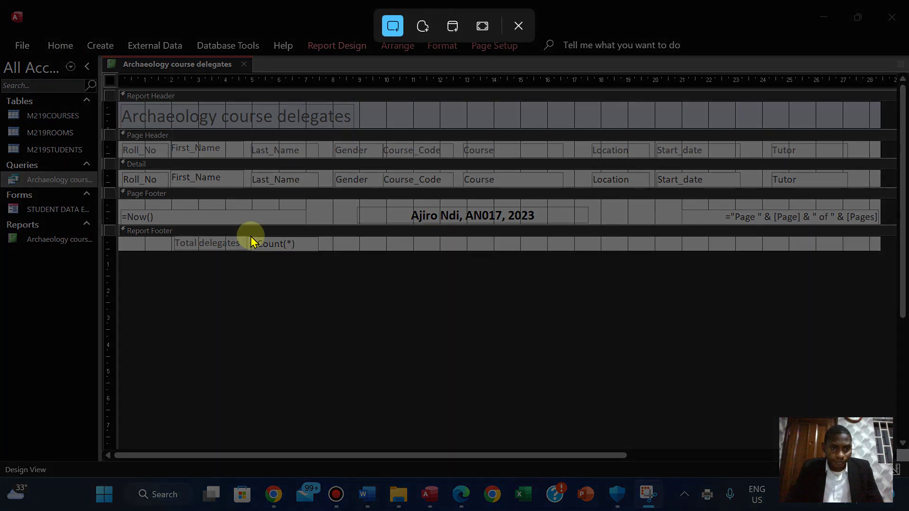
left_click_drag(251, 236, 310, 256)
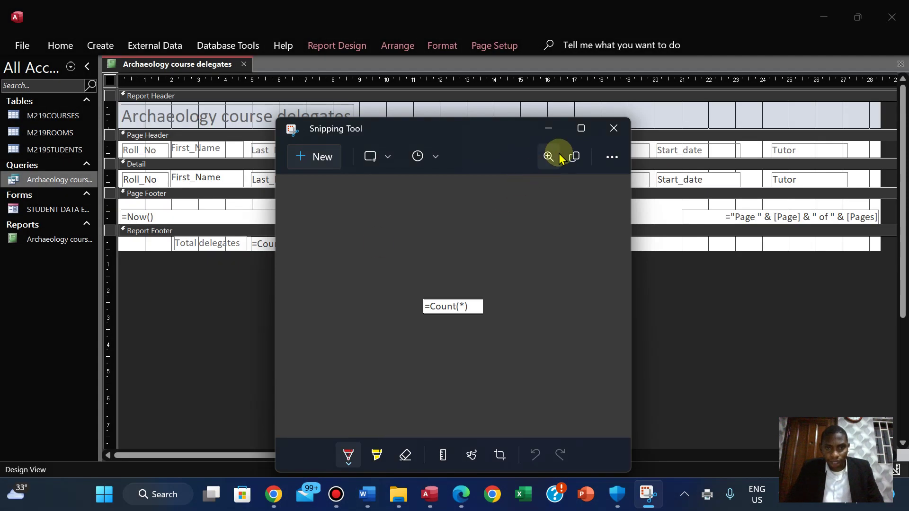
left_click(306, 163)
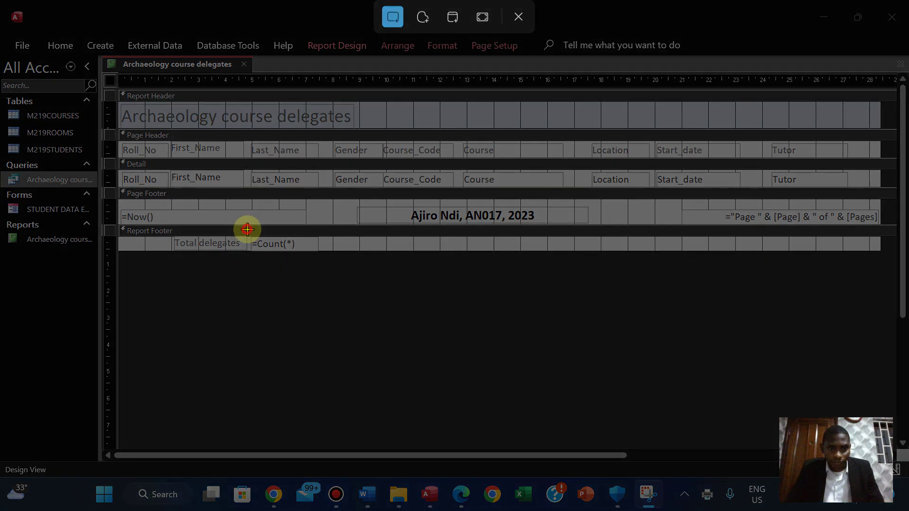
left_click_drag(247, 229, 314, 252)
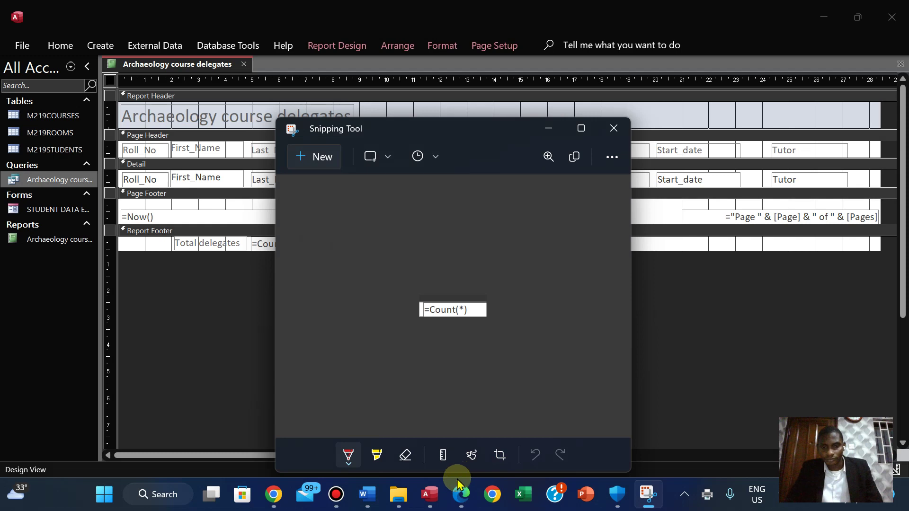
Paste the formula screenshot under Evidence 11 in the M219EVIDENCE2023 Word document and enlarge it to about 8 cm wide.
left_click(460, 495)
left_click(459, 495)
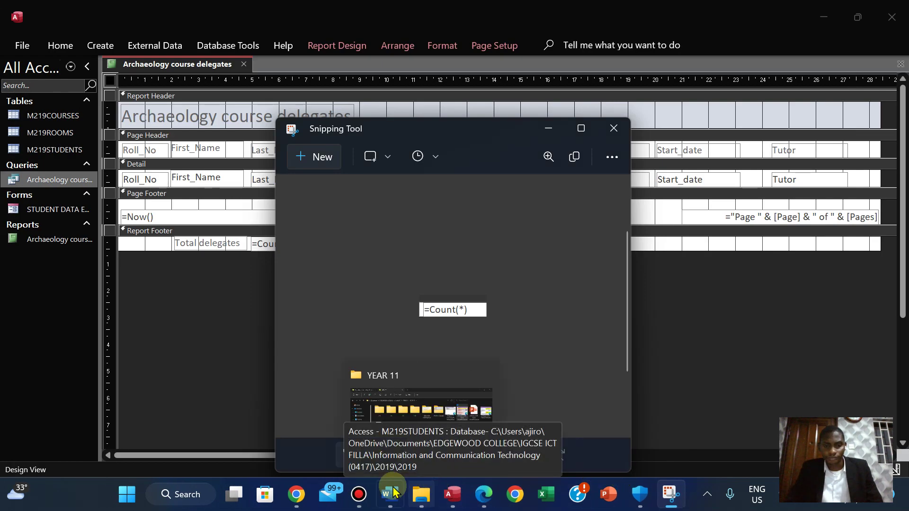
mouse_move(385, 492)
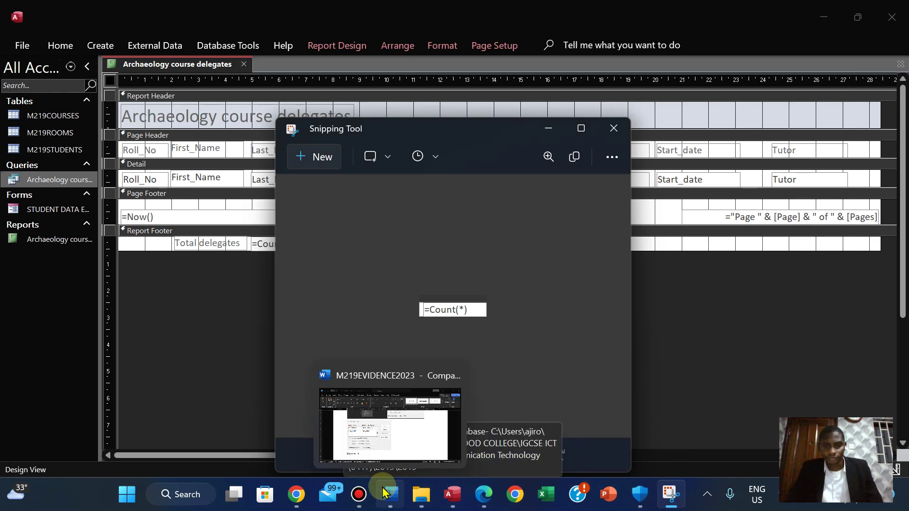
left_click(484, 495)
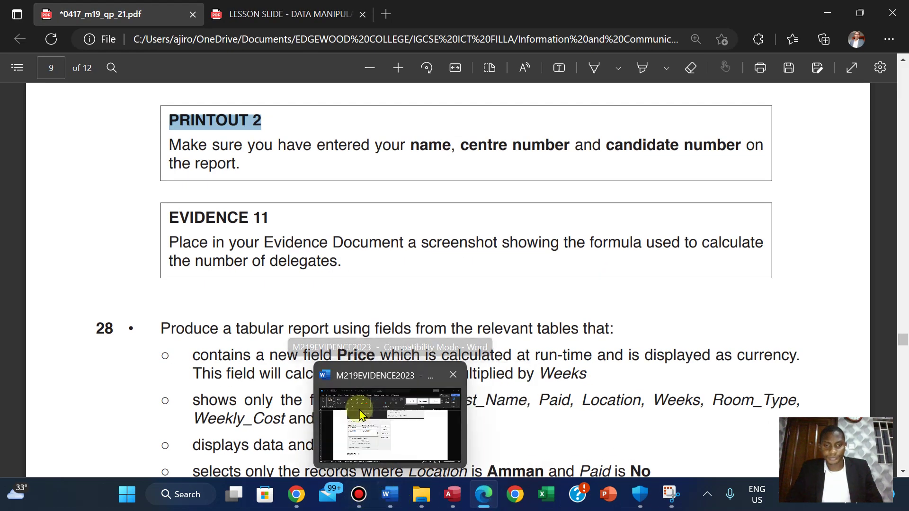
left_click(361, 411)
left_click_drag(903, 356, 903, 365)
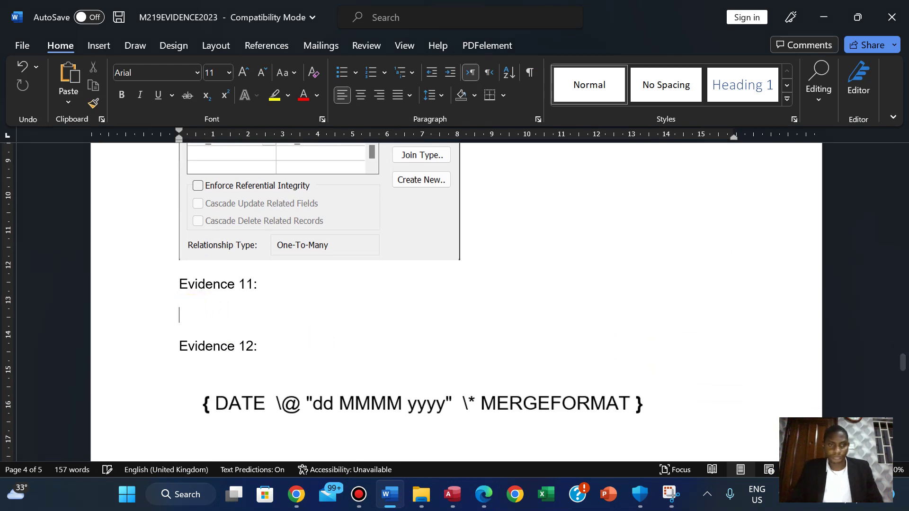
key("ctrl+v")
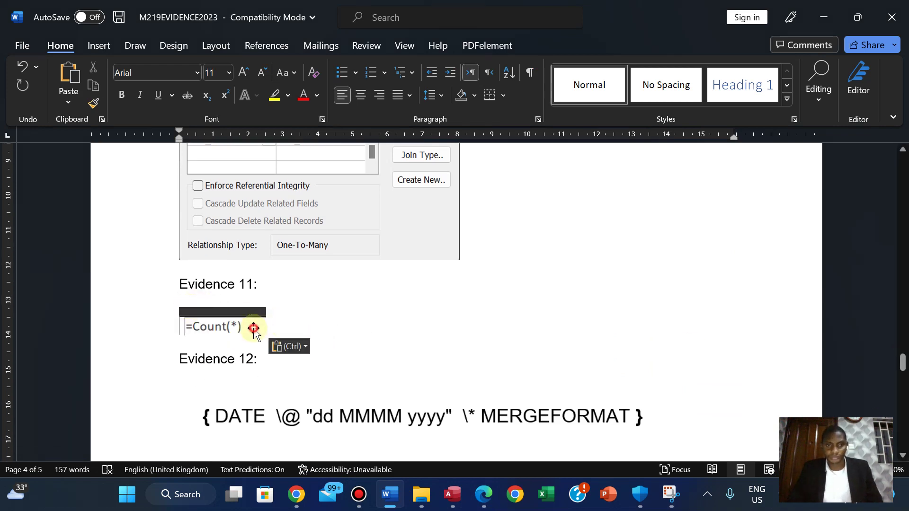
left_click(255, 328)
left_click_drag(261, 338, 453, 372)
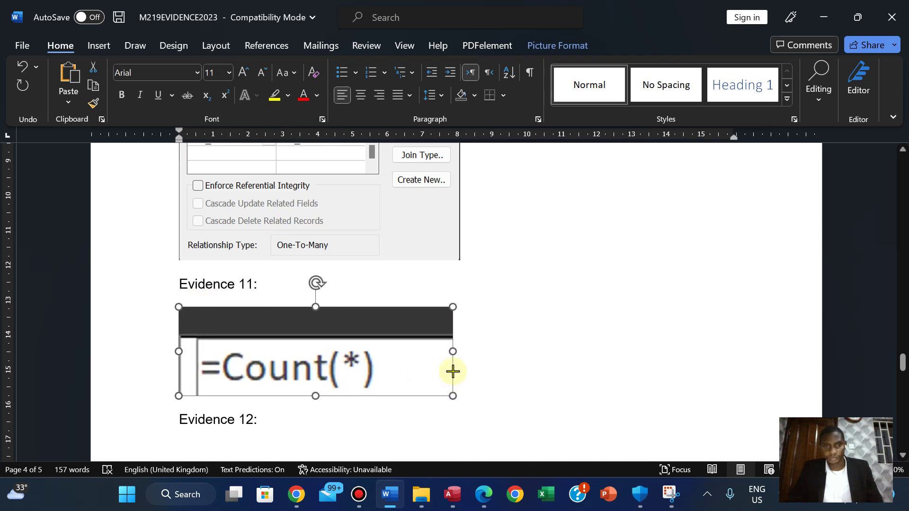
Switch to the question paper in Edge and highlight the PRINTOUT 2 and EVIDENCE 11 instructions in green.
left_click(561, 355)
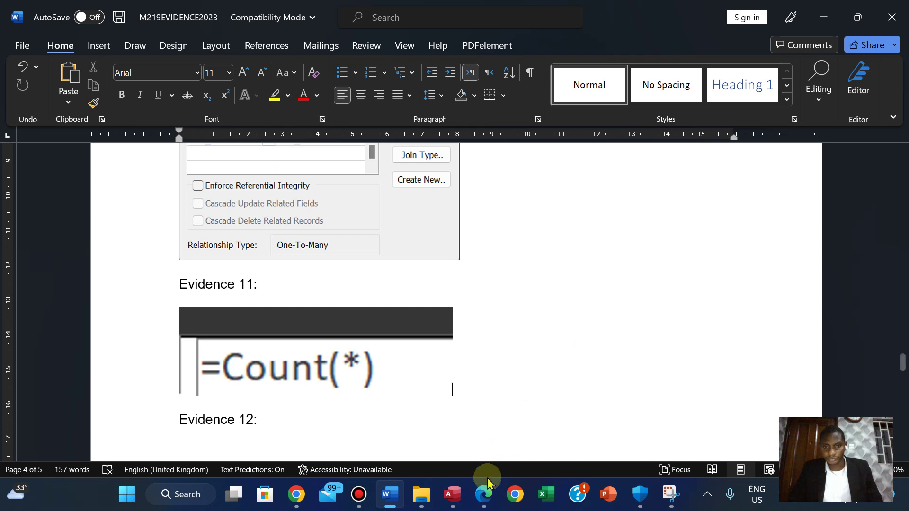
left_click(484, 493)
left_click_drag(174, 115, 349, 270)
mouse_move(371, 193)
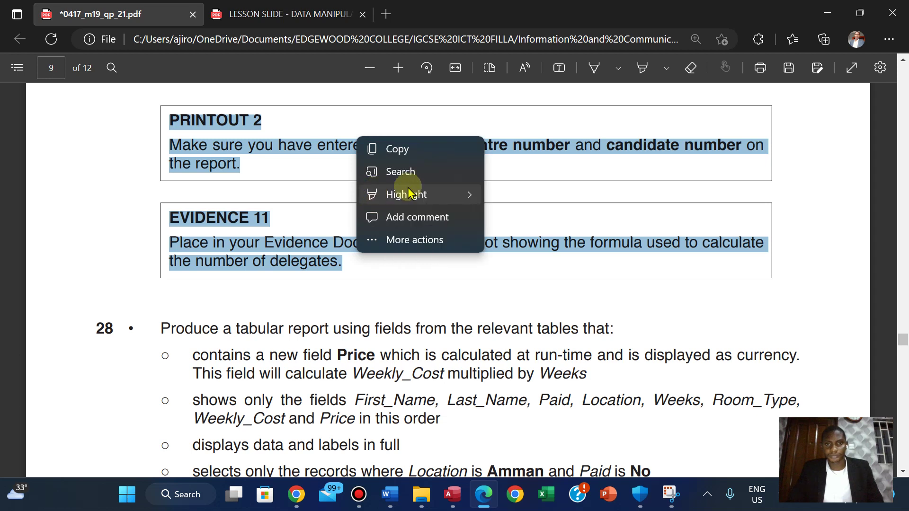
left_click(512, 216)
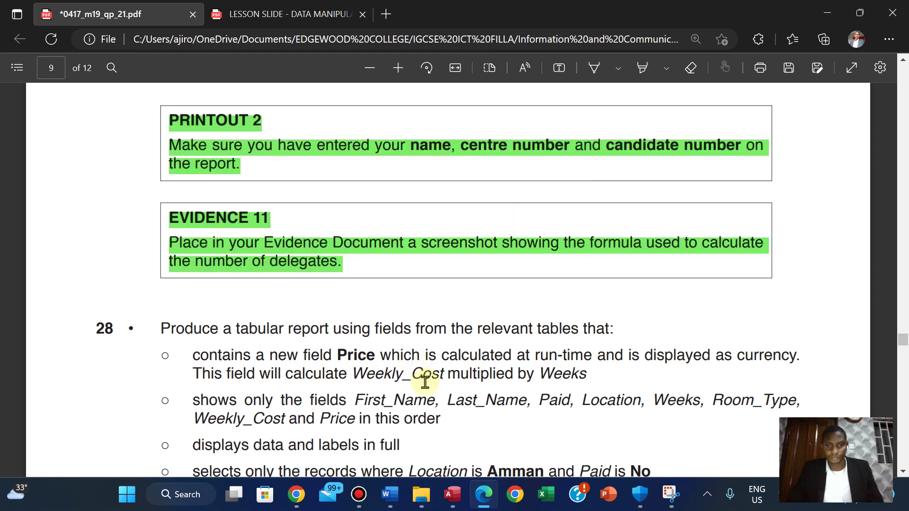
Return to Access, show the Archaeology course delegates report in Layout View, save it and close it.
left_click(453, 500)
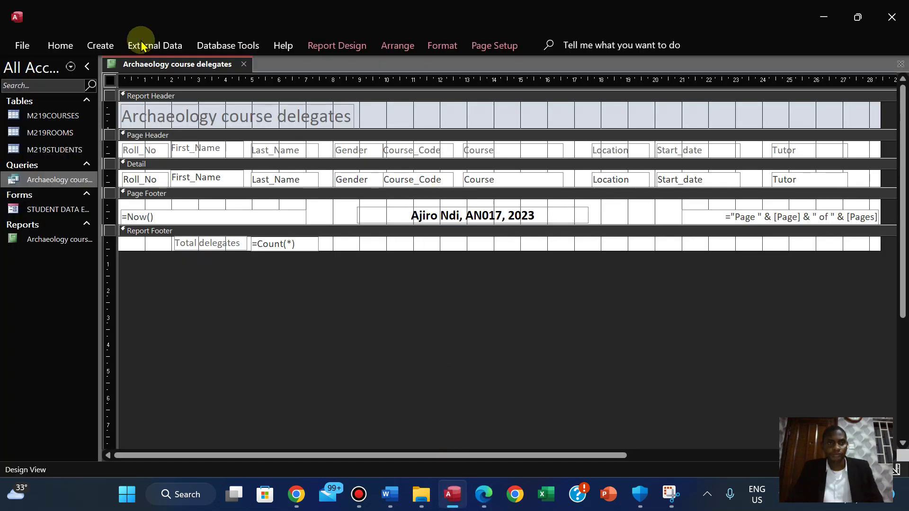
left_click(52, 47)
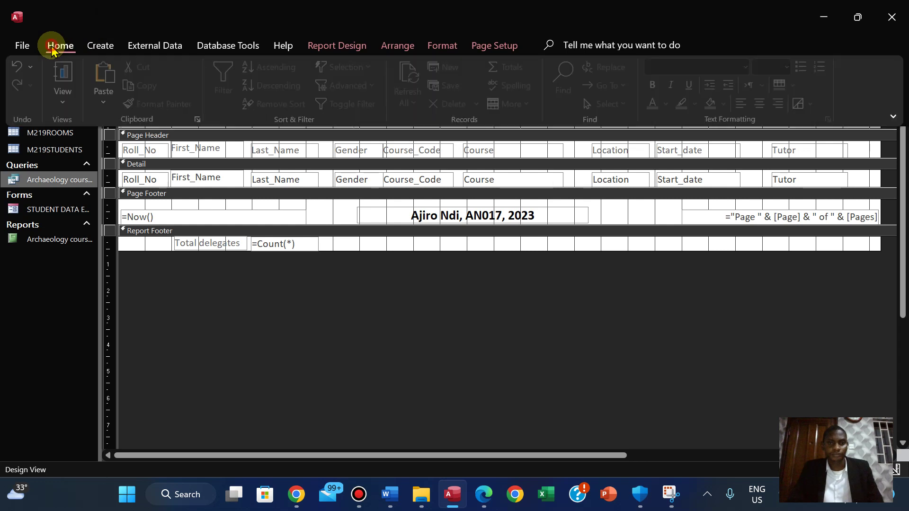
left_click(66, 101)
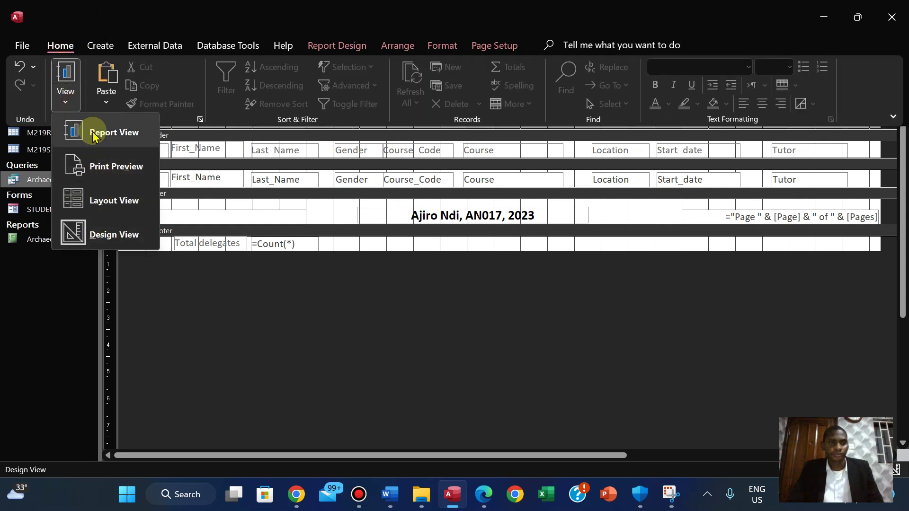
left_click(92, 198)
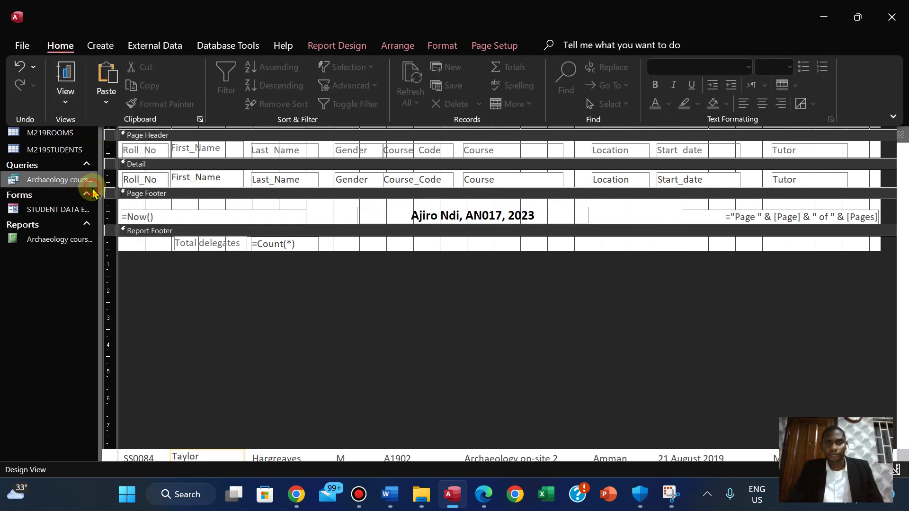
right_click(160, 69)
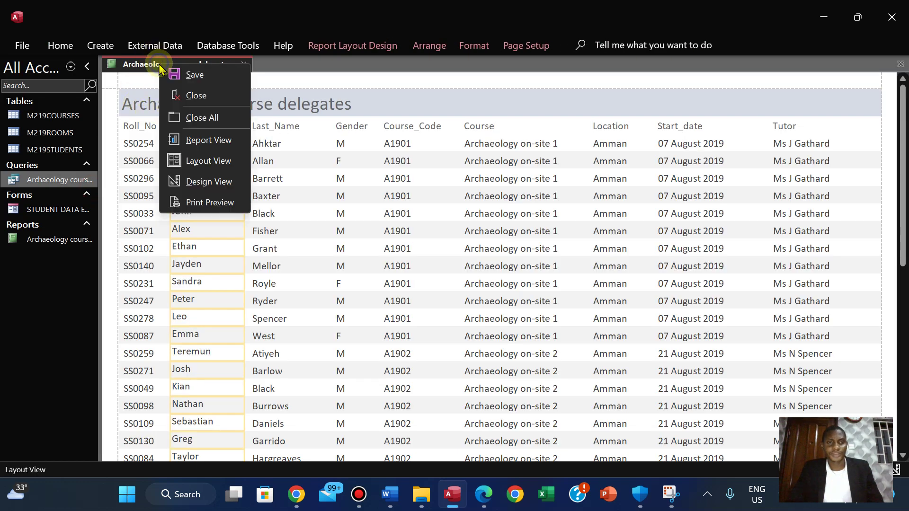
left_click(183, 80)
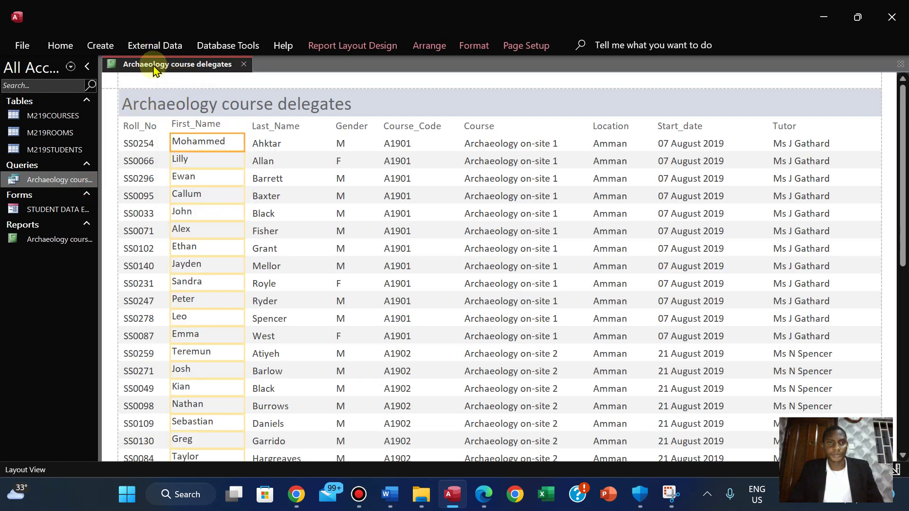
right_click(155, 69)
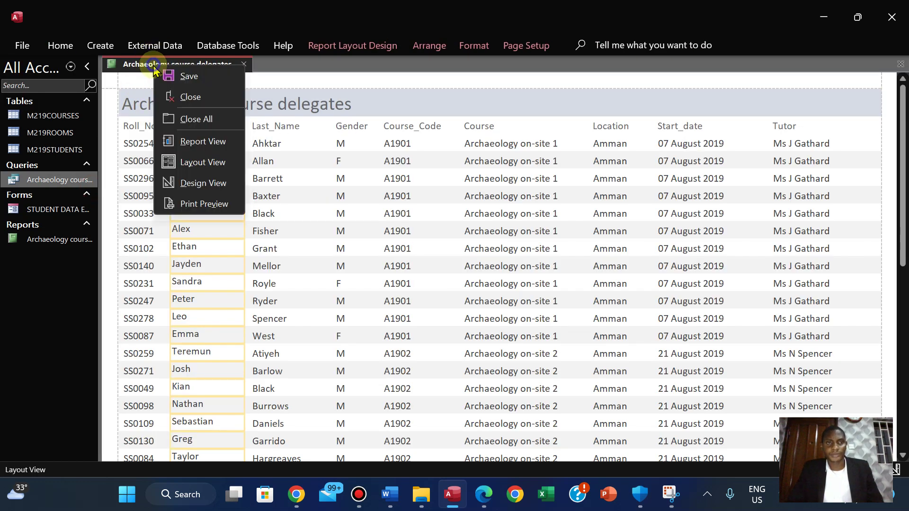
left_click(190, 98)
mouse_move(463, 8)
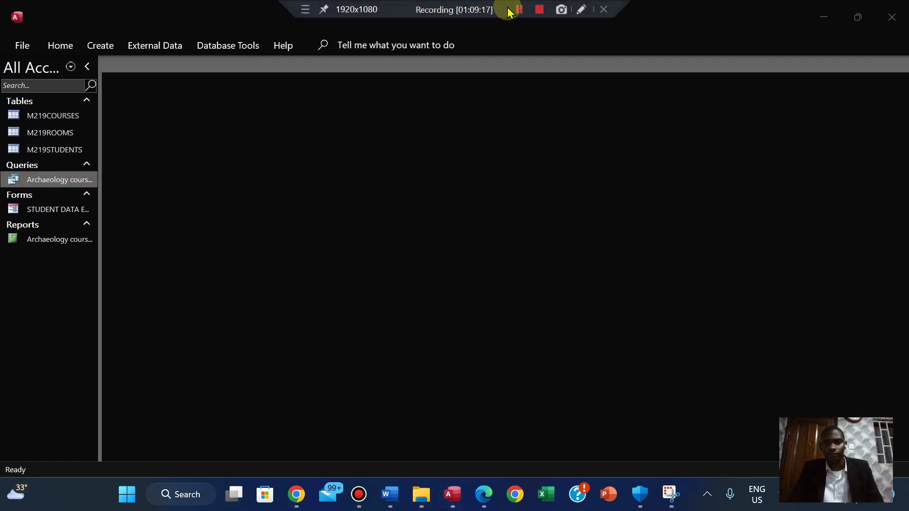
left_click(471, 81)
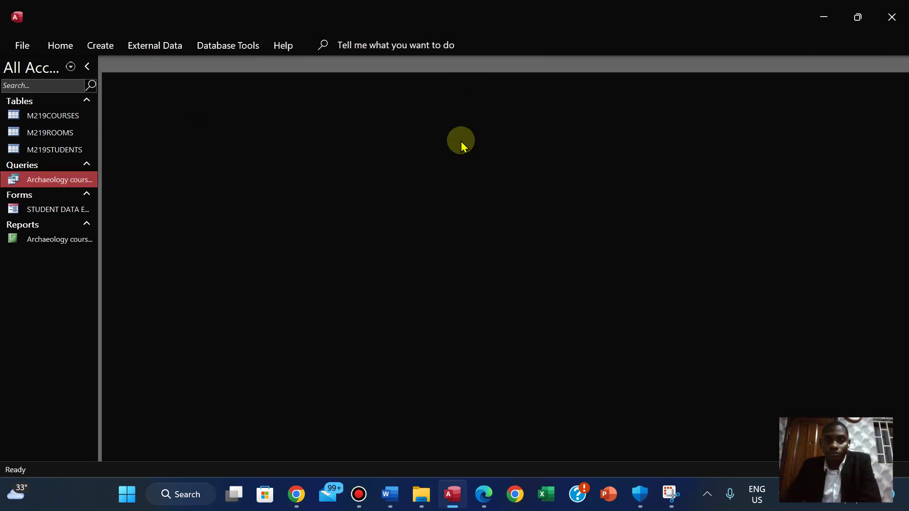
Switch to the question paper in Edge and read the report requirements of question 28.
left_click(484, 495)
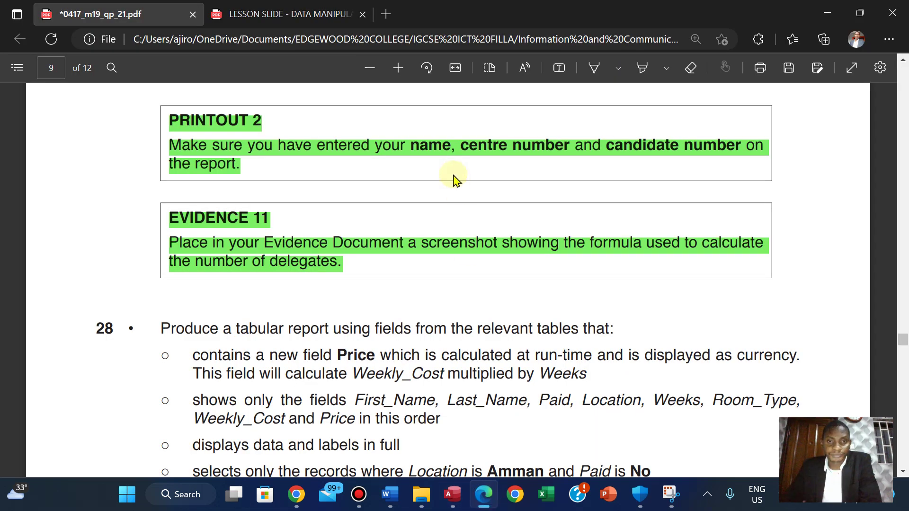
scroll(249, 313, "down", 4)
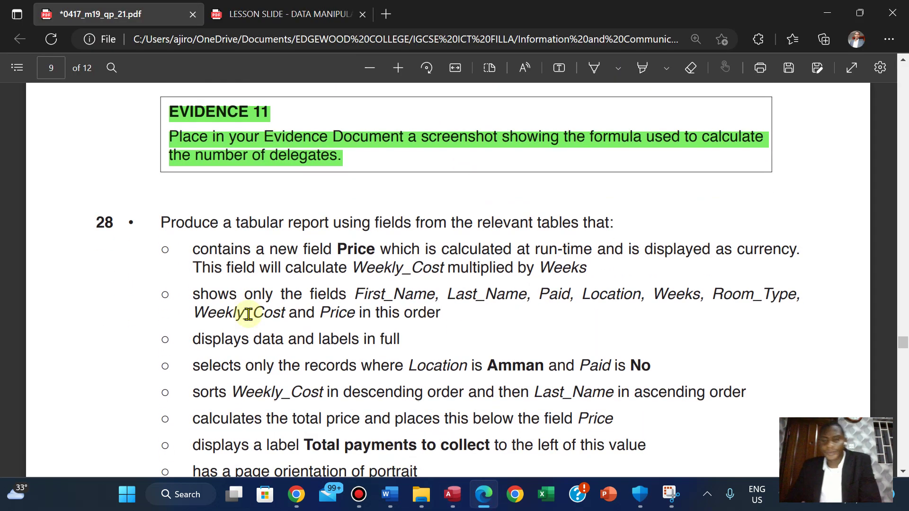
scroll(249, 314, "down", 1)
scroll(249, 314, "up", 1)
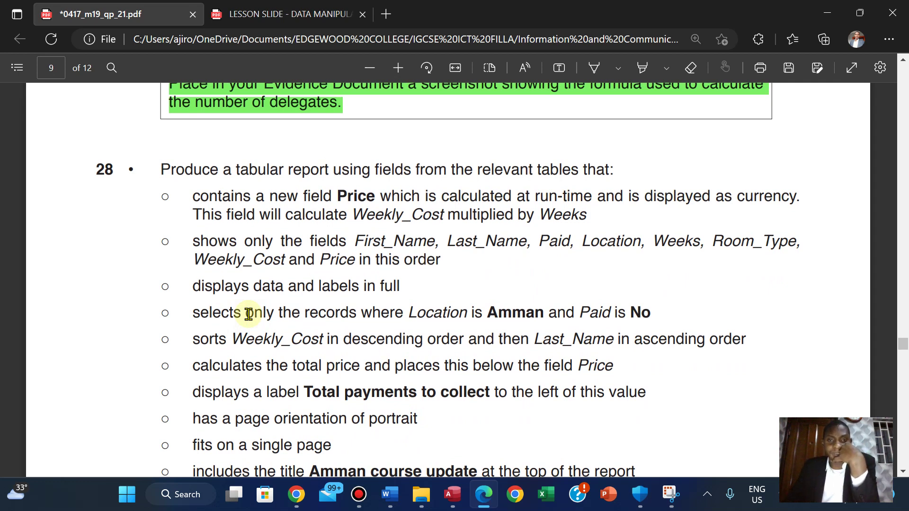
scroll(248, 314, "down", 1)
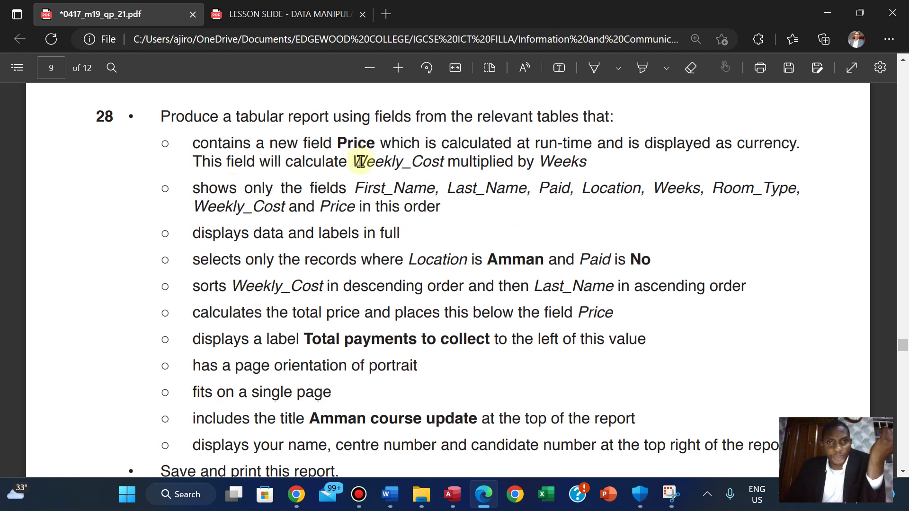
Return to Access and start a new query with the Simple Query Wizard.
left_click(452, 494)
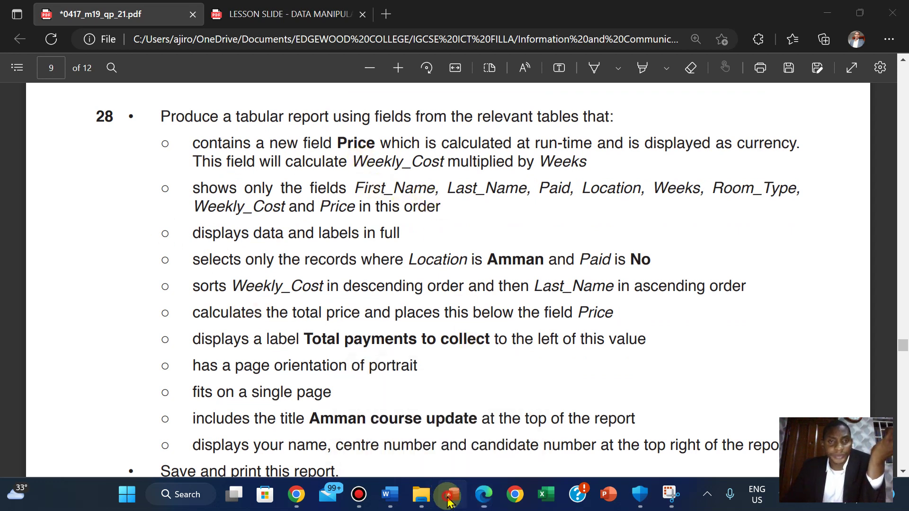
left_click(100, 45)
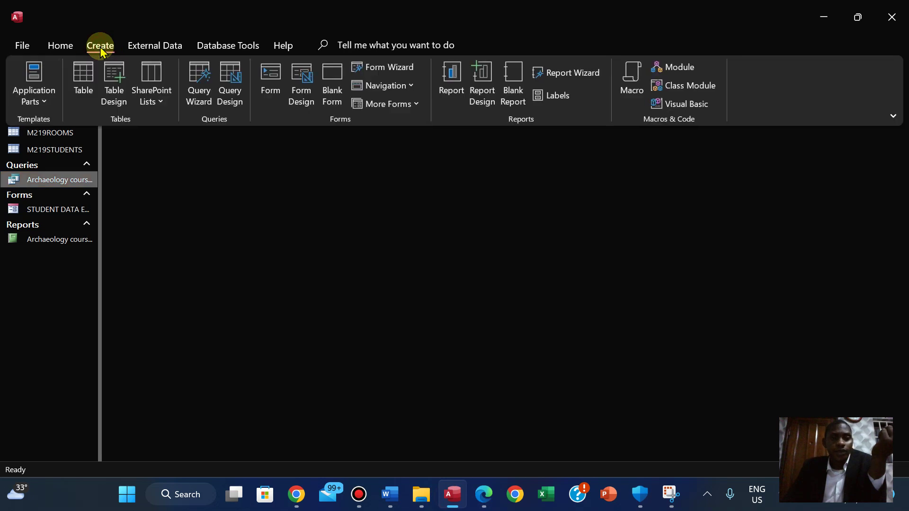
left_click(201, 88)
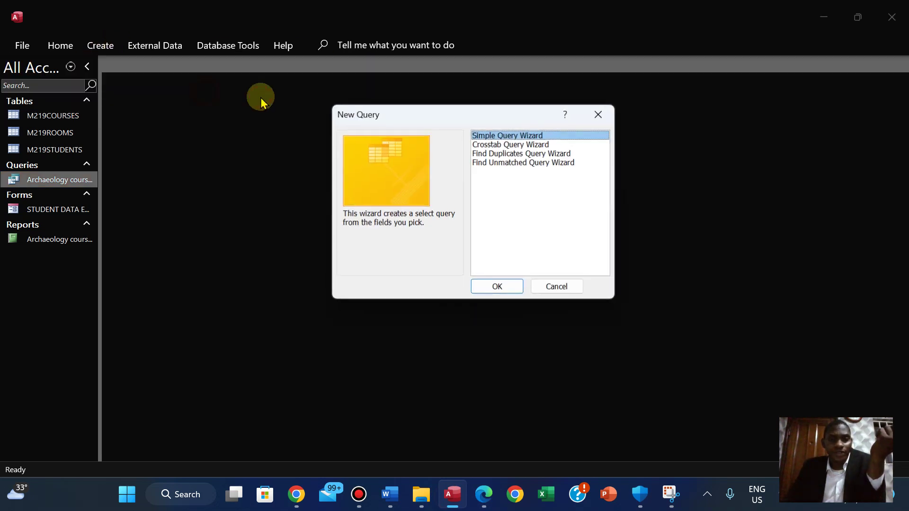
left_click(496, 287)
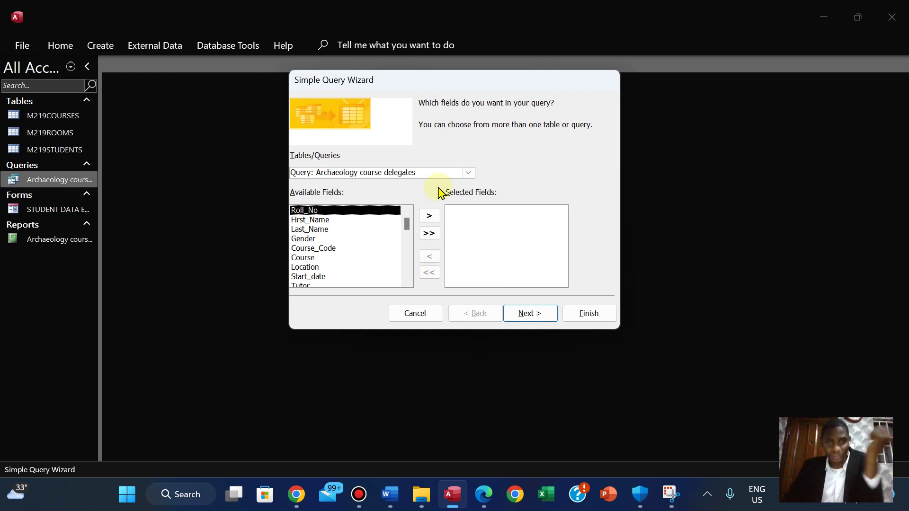
left_click(469, 173)
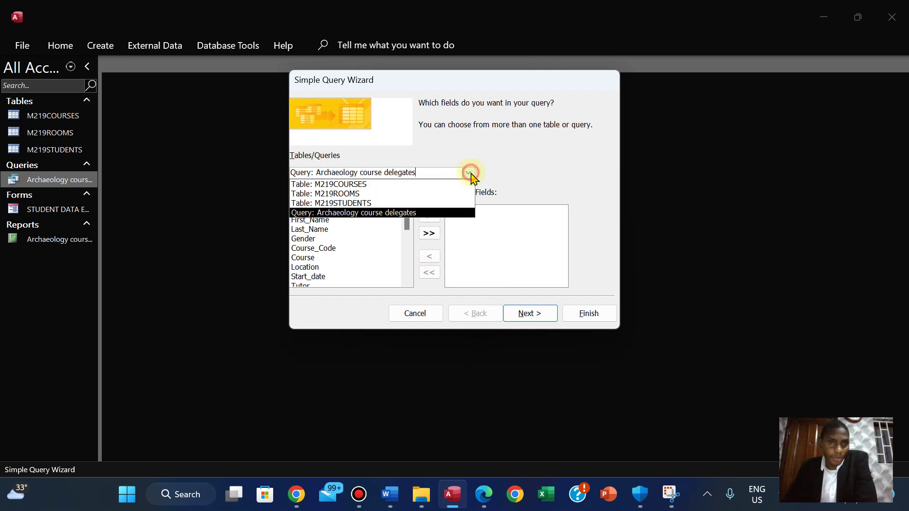
left_click(384, 186)
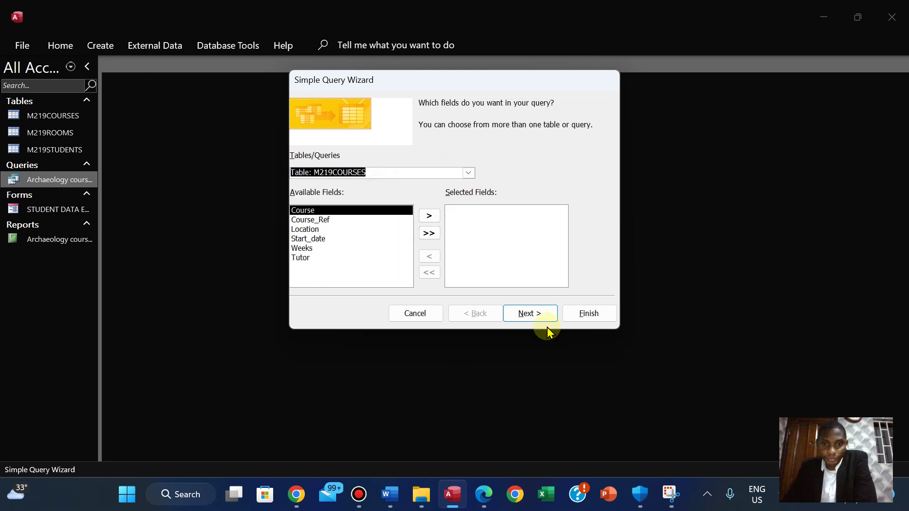
left_click(491, 495)
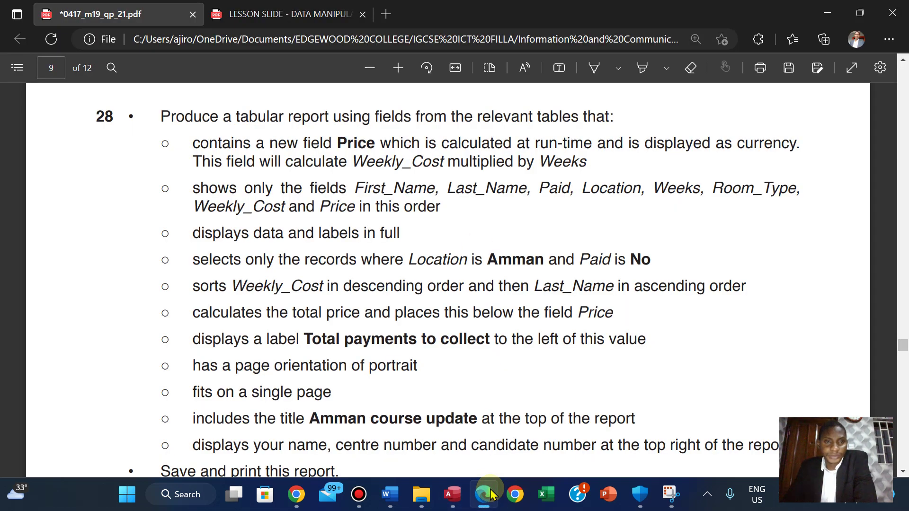
left_click(491, 495)
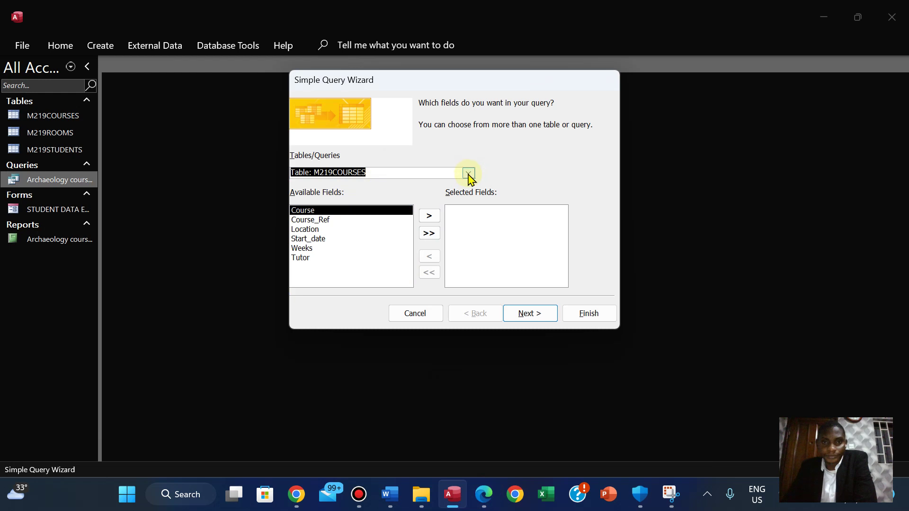
Add the First_Name, Last_Name and Paid fields from the M219STUDENTS table to the query, checking the field order against question 28.
left_click(469, 173)
left_click(384, 204)
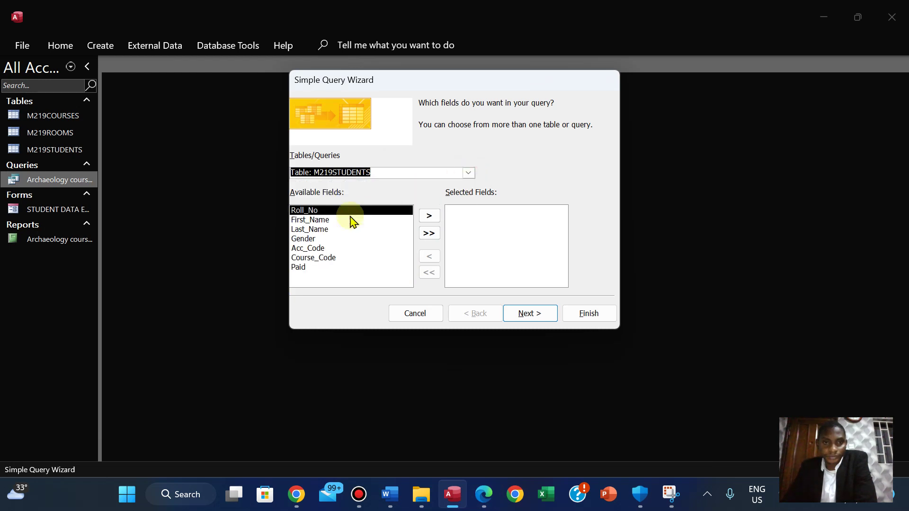
left_click(309, 220)
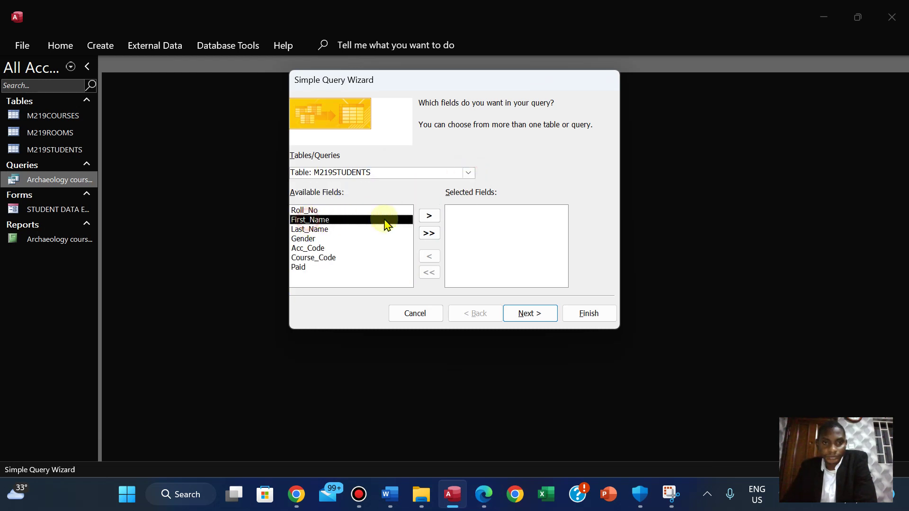
left_click(429, 216)
left_click(483, 497)
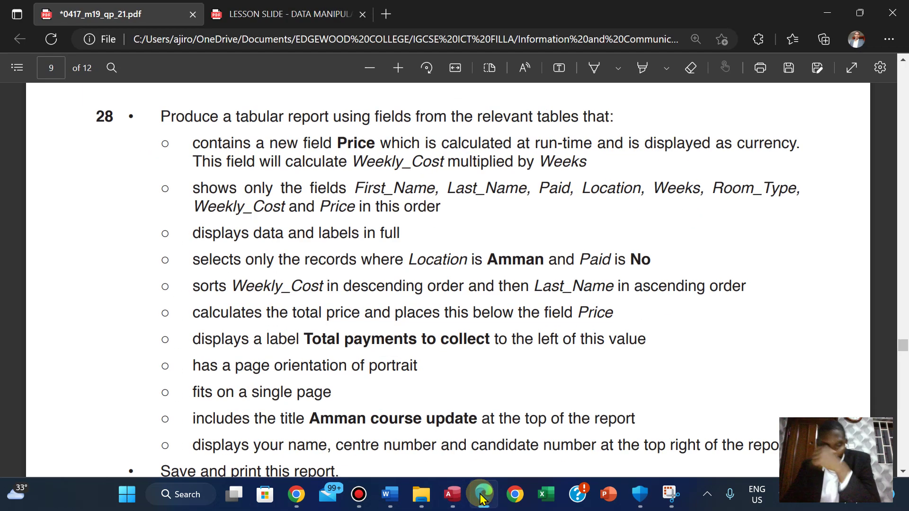
left_click(483, 497)
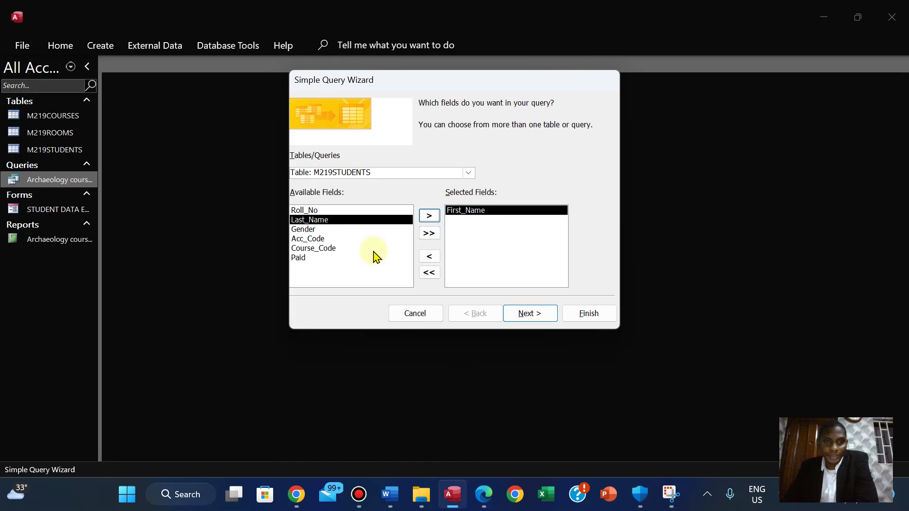
left_click(429, 216)
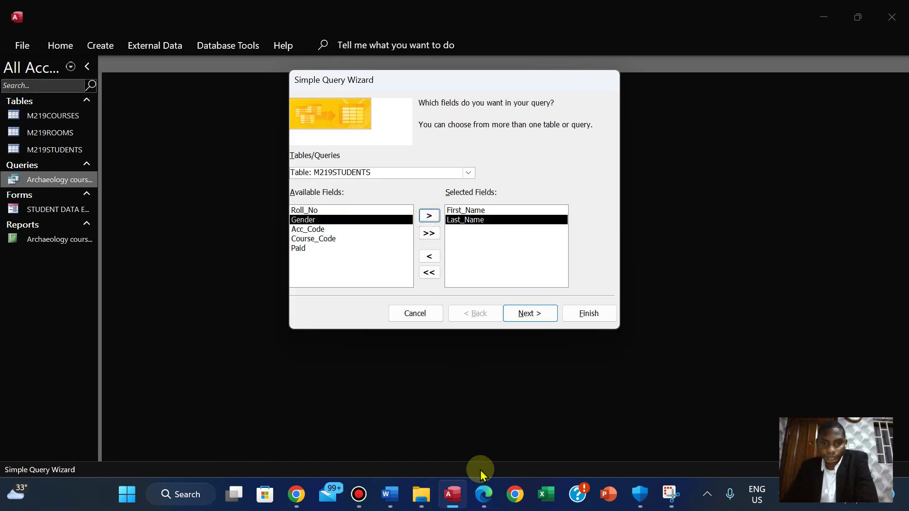
left_click(483, 495)
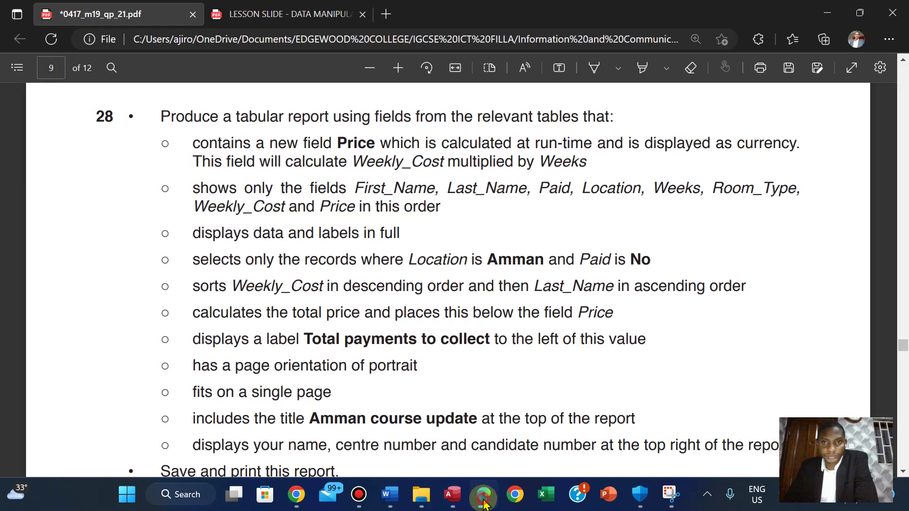
left_click(483, 497)
left_click(299, 248)
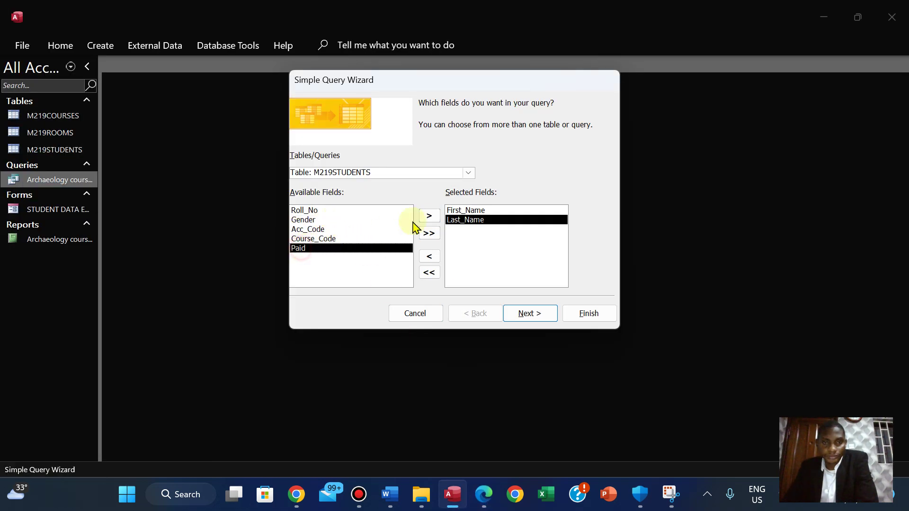
left_click(429, 215)
Add the Location and Weeks fields from the M219COURSES table to the query, checking the field order against question 28.
left_click(484, 497)
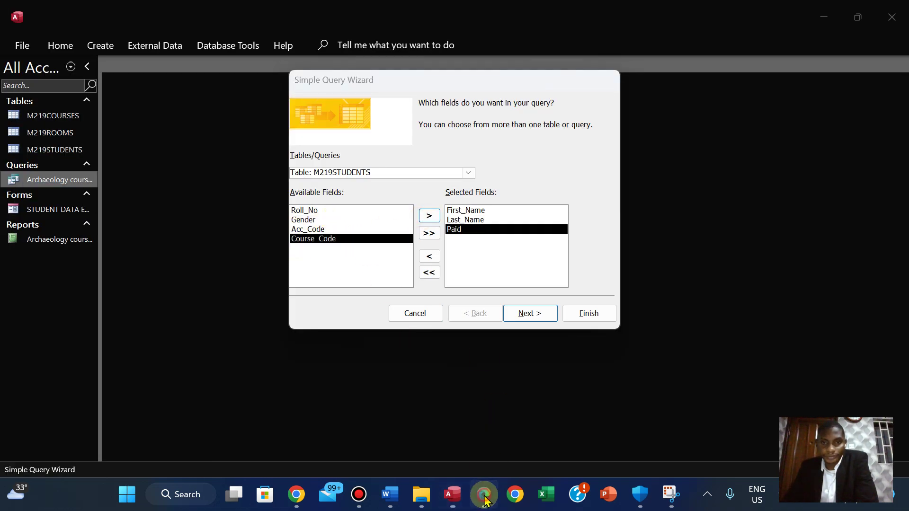
left_click(484, 497)
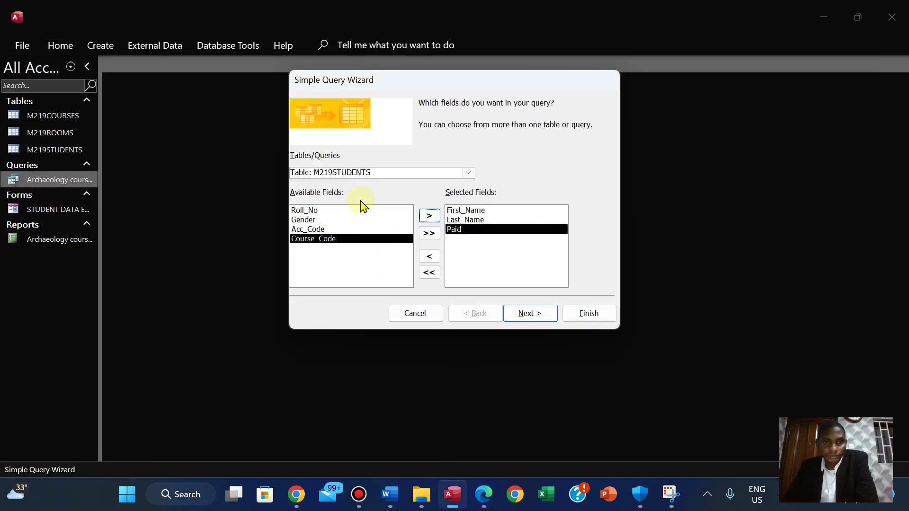
left_click(468, 173)
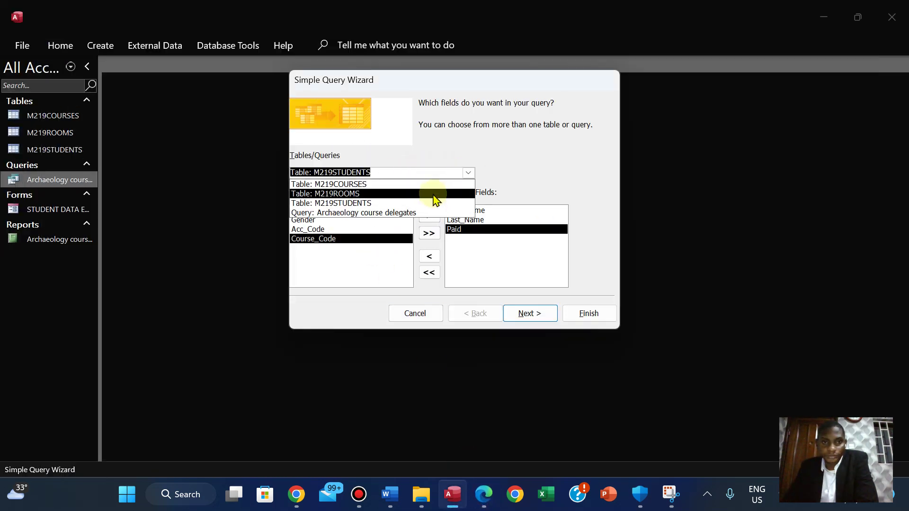
left_click(434, 194)
left_click(460, 174)
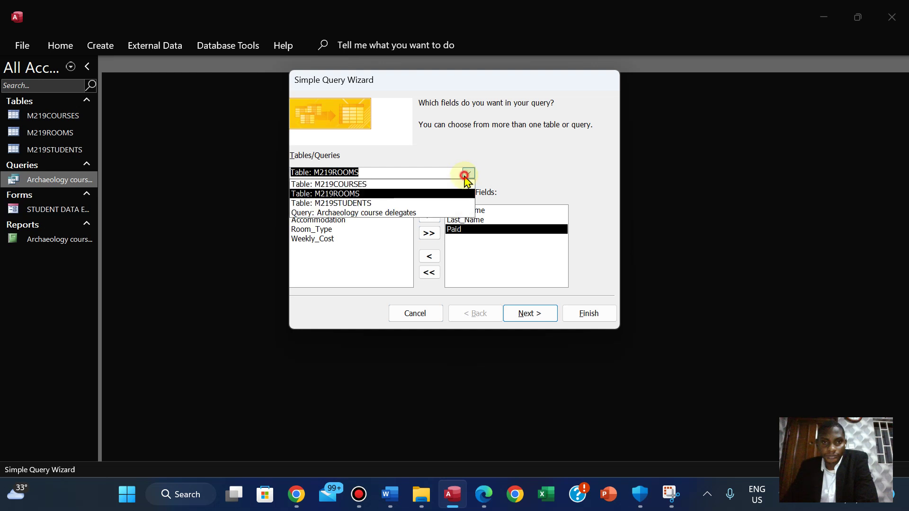
left_click(426, 186)
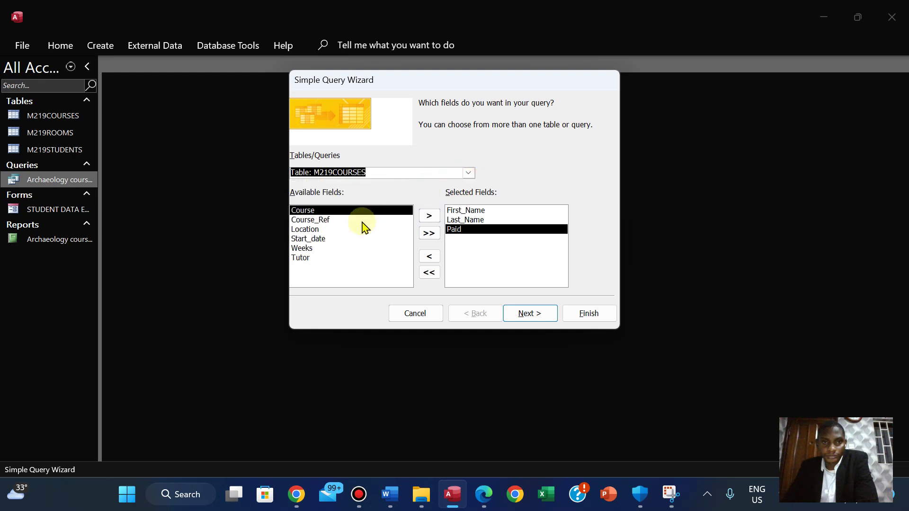
left_click(312, 231)
left_click(429, 216)
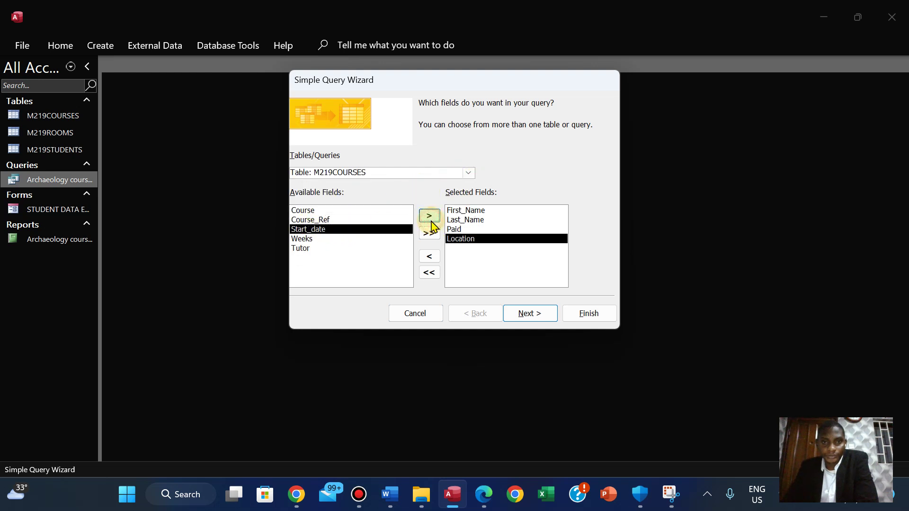
left_click(484, 495)
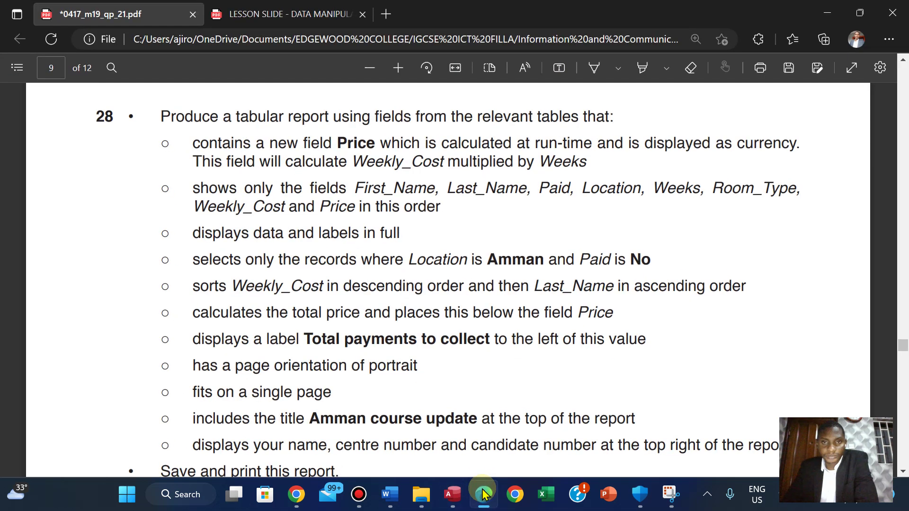
left_click(483, 495)
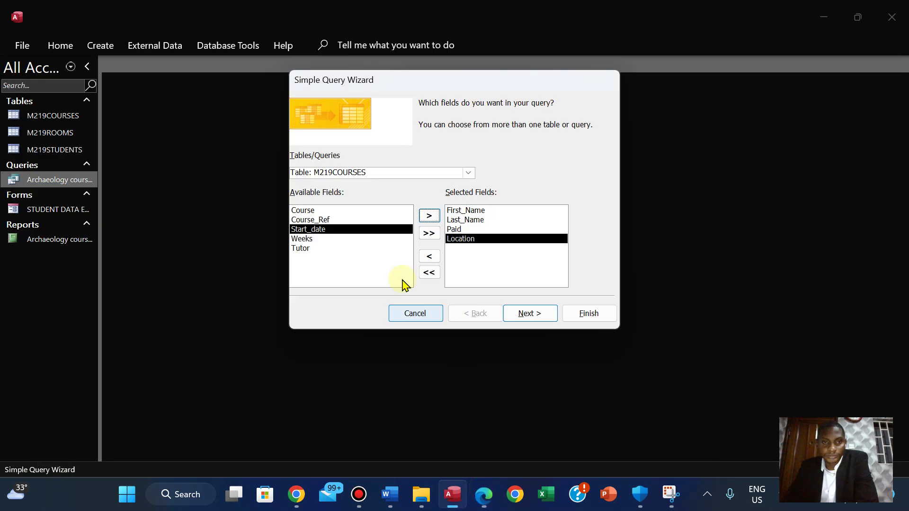
left_click(308, 239)
left_click(430, 215)
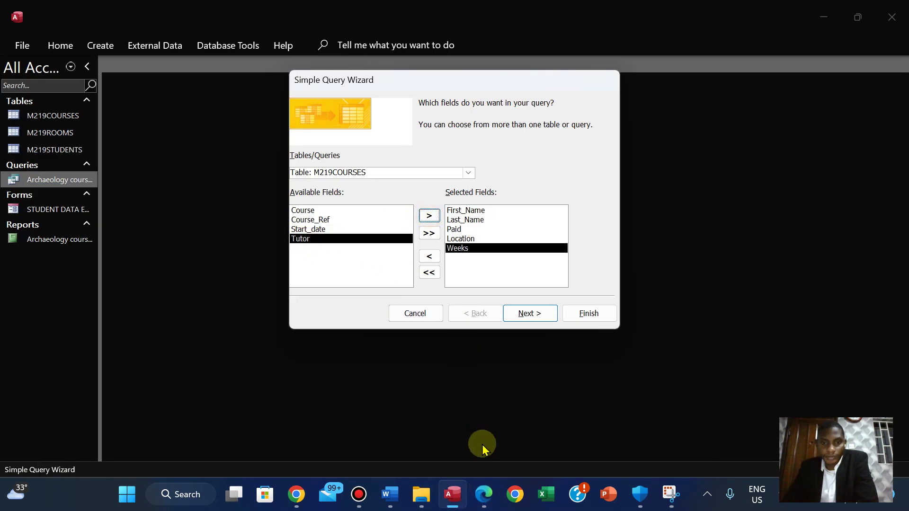
Add the Room_Type and Weekly_Cost fields from the M219ROOMS table to the query, following the field order in question 28.
left_click(483, 494)
left_click(484, 495)
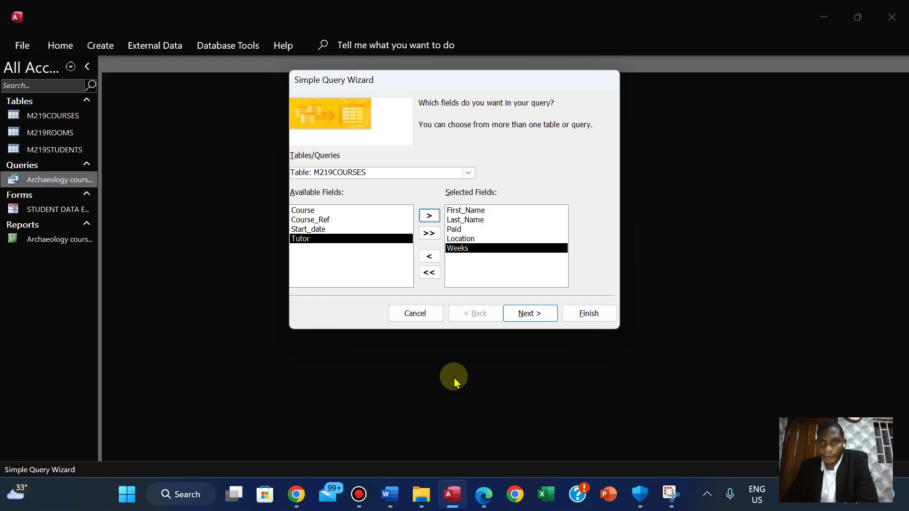
left_click(468, 173)
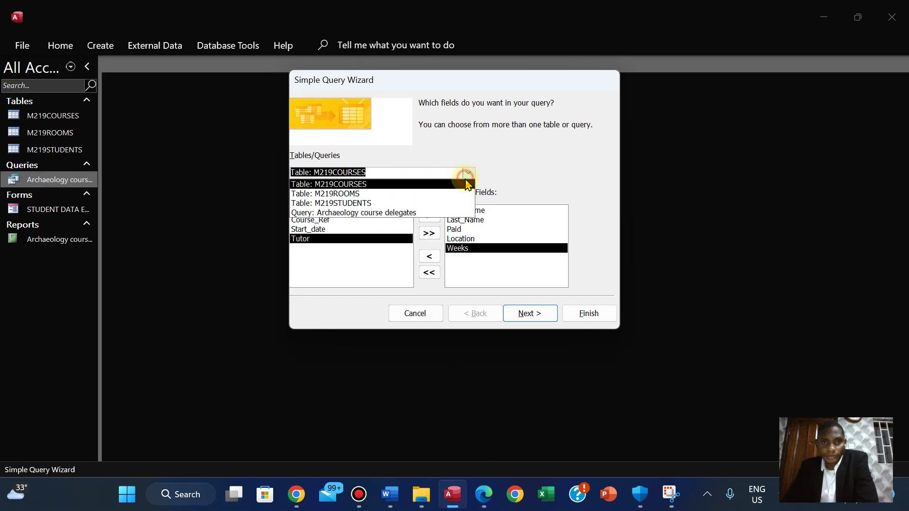
left_click(433, 184)
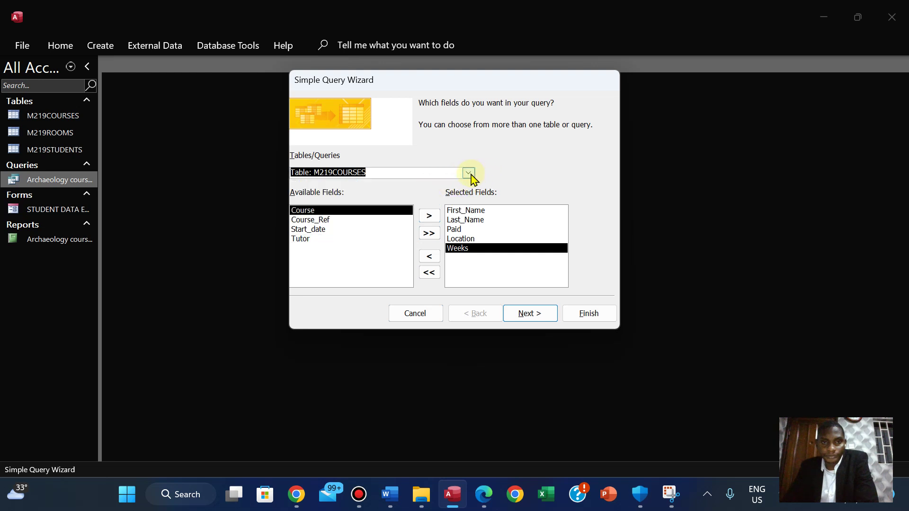
left_click(471, 173)
left_click(421, 196)
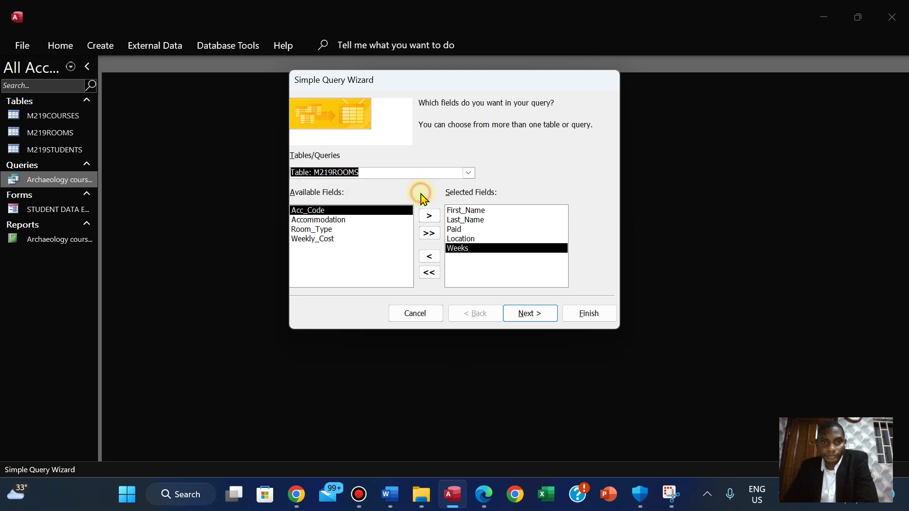
left_click(328, 230)
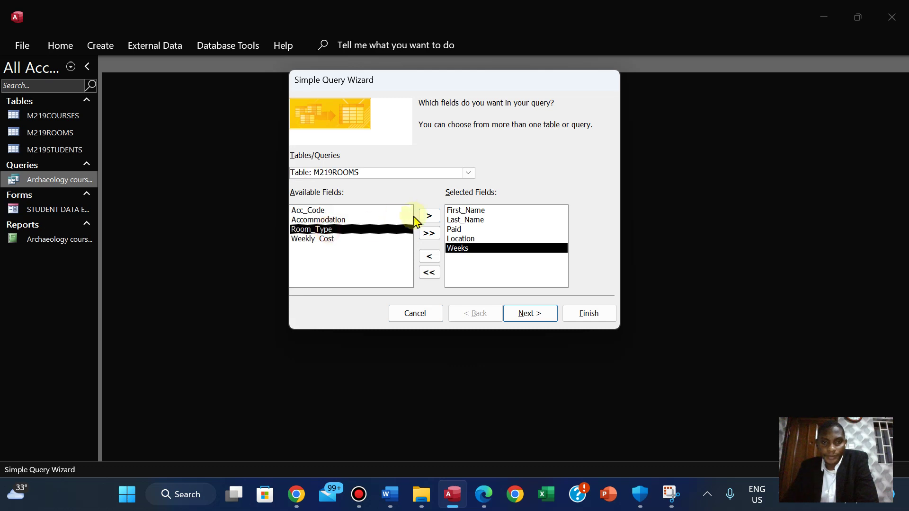
left_click(429, 216)
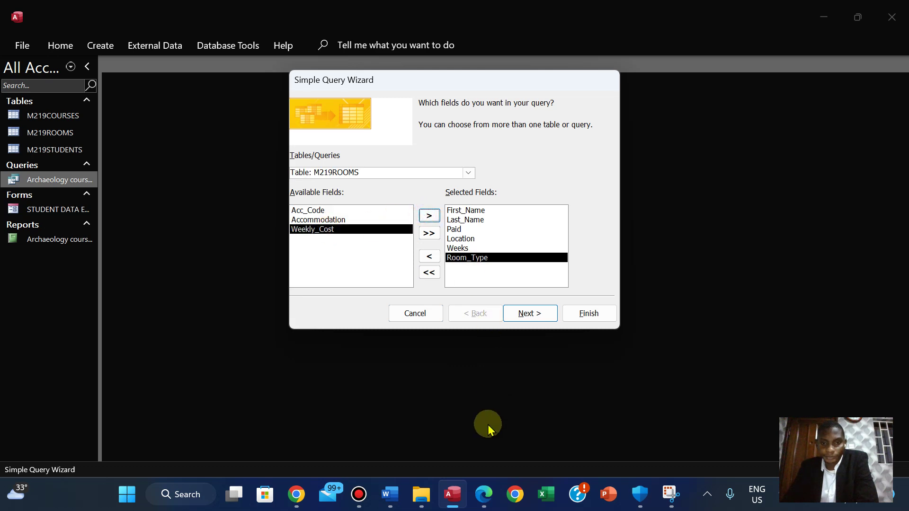
left_click(483, 495)
left_click(481, 497)
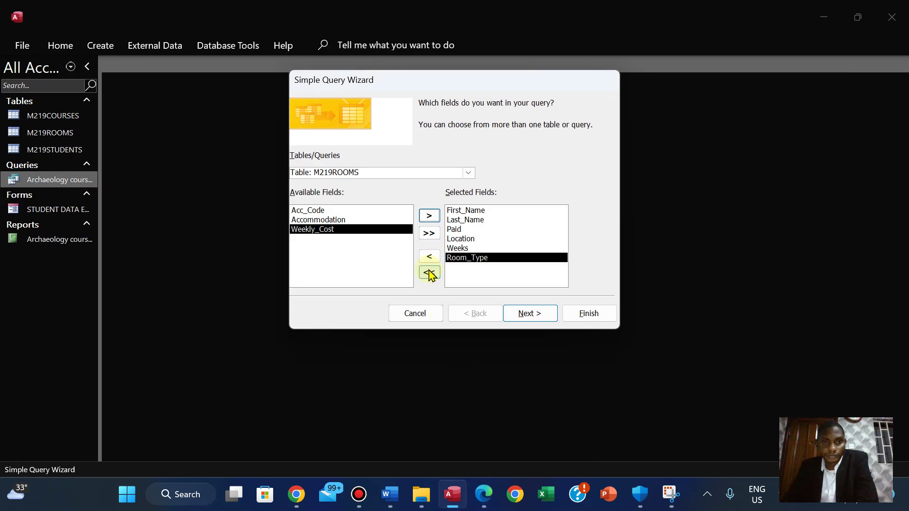
left_click(433, 217)
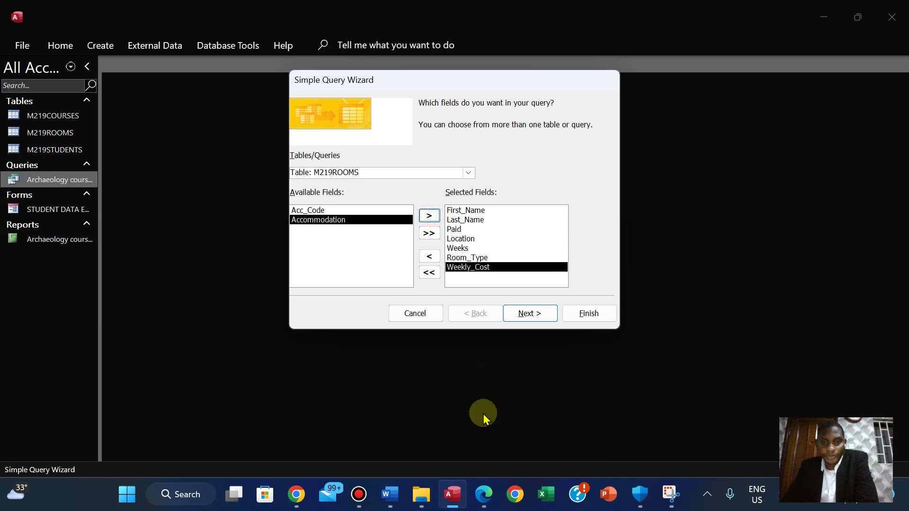
Check the selected fields against question 28, then accept them in the wizard and keep the Detail query option.
left_click(481, 496)
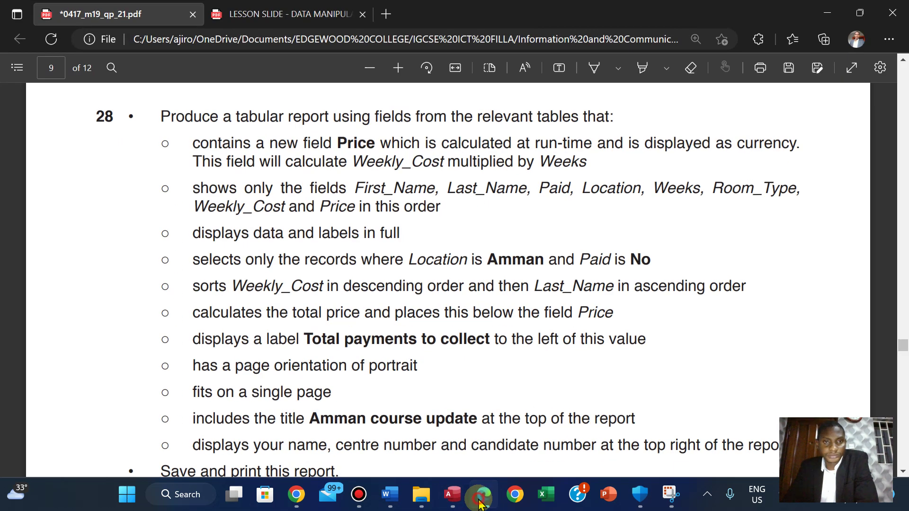
left_click(481, 499)
left_click(481, 500)
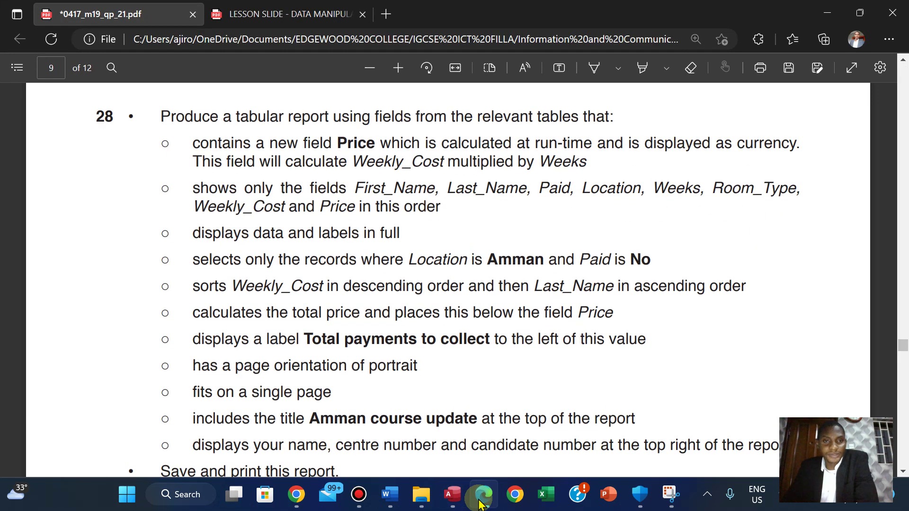
left_click(481, 500)
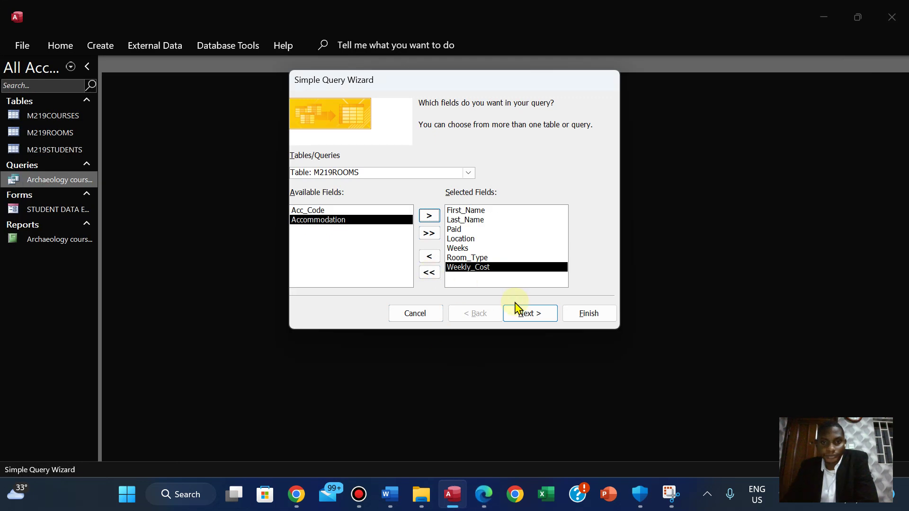
left_click(523, 317)
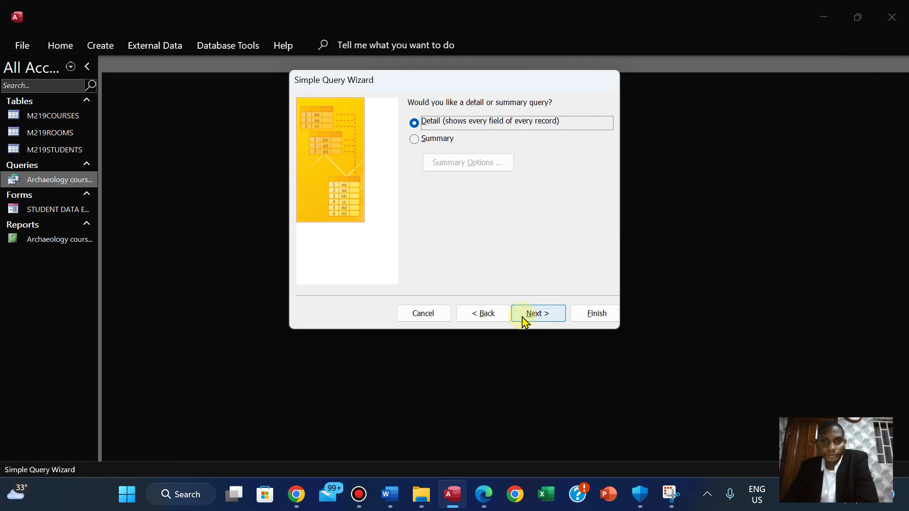
left_click(524, 318)
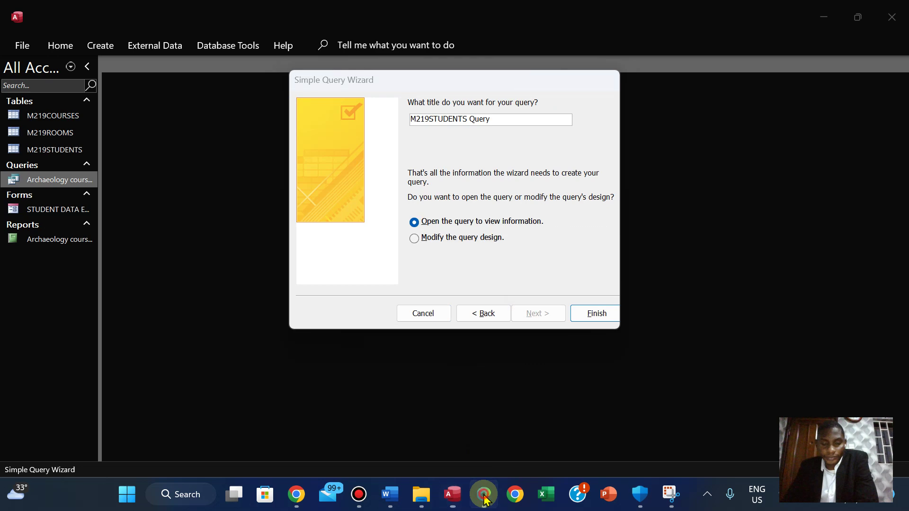
Copy the title from question 28, title the query "Amman course update" and finish the wizard with the query opened.
left_click(484, 496)
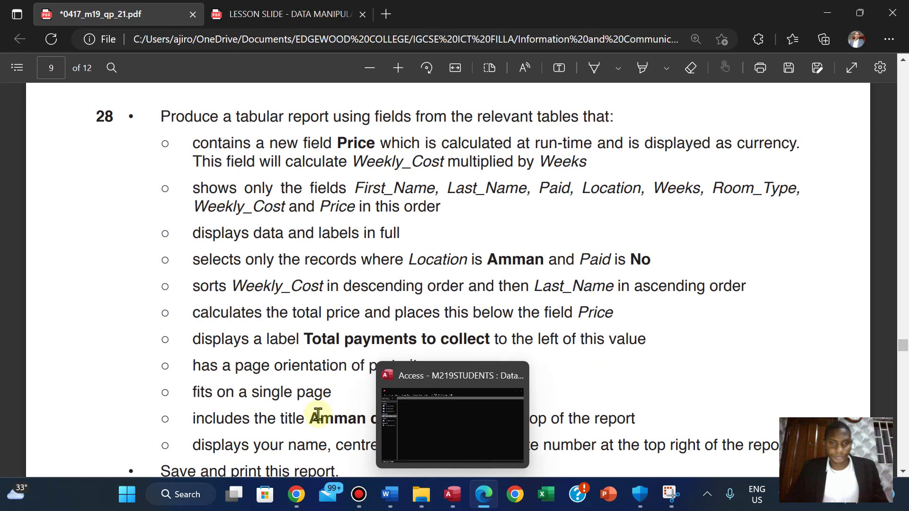
left_click_drag(313, 417, 477, 418)
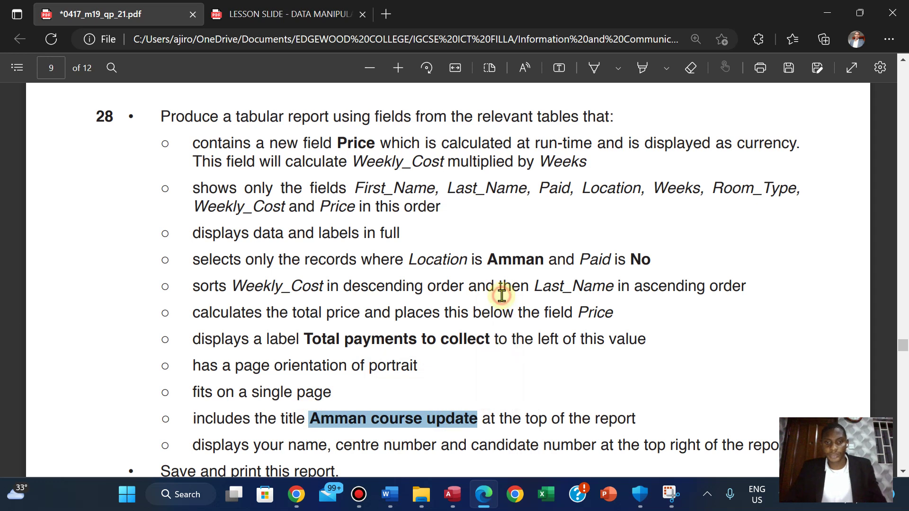
left_click(450, 506)
left_click(504, 125)
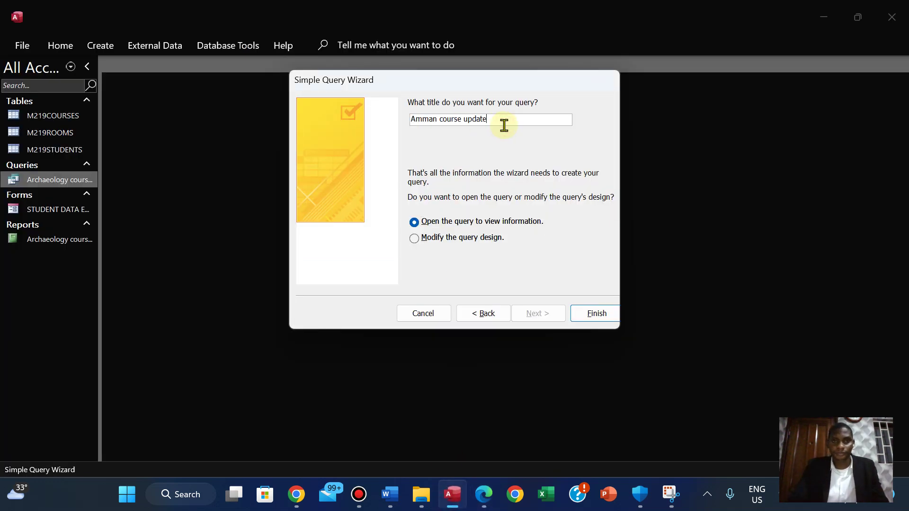
left_click(591, 315)
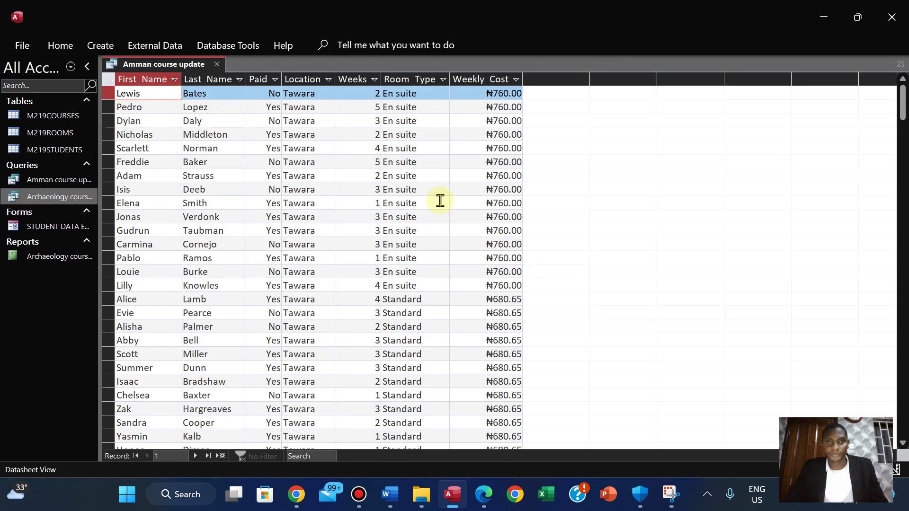
left_click(240, 80)
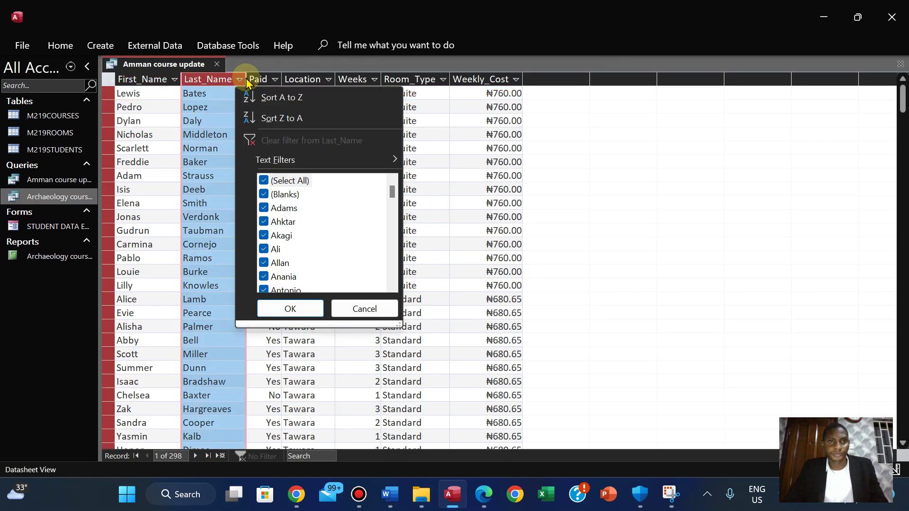
left_click(249, 79)
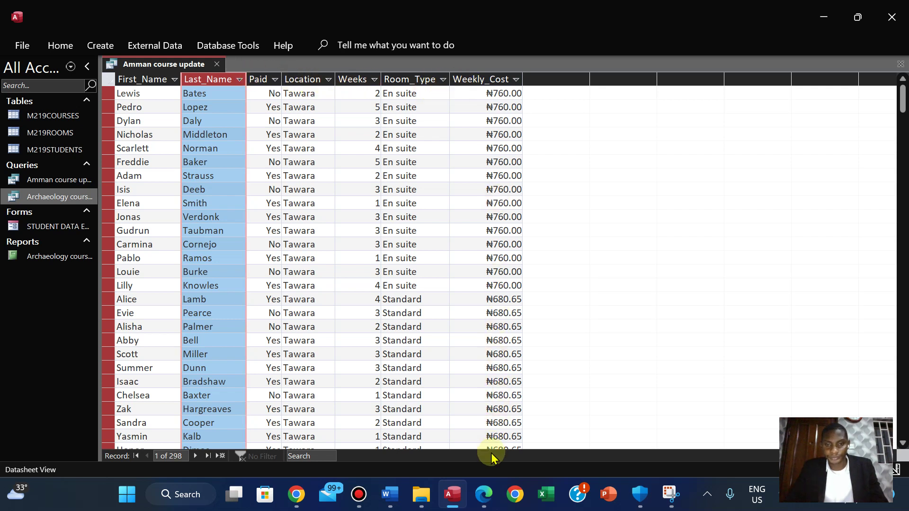
Switch to the question paper in Edge and copy the new field name Price from question 28.
left_click(485, 493)
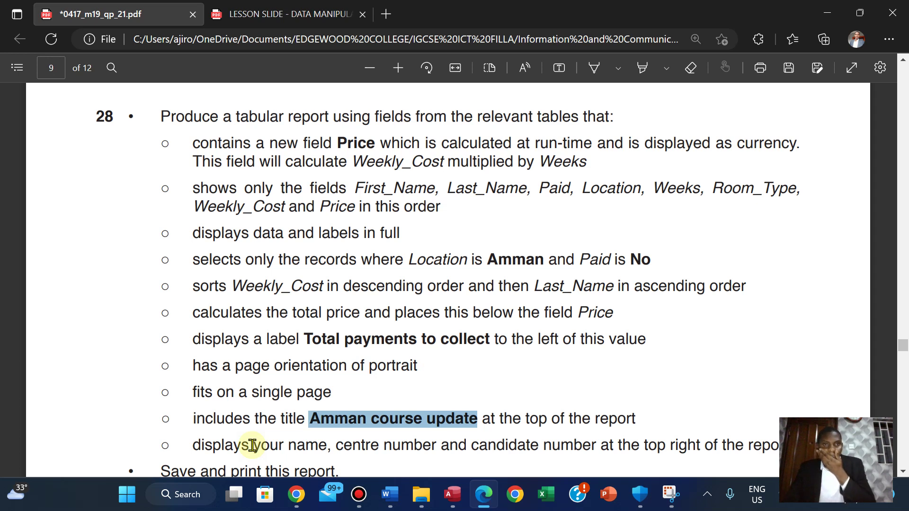
left_click_drag(337, 143, 375, 143)
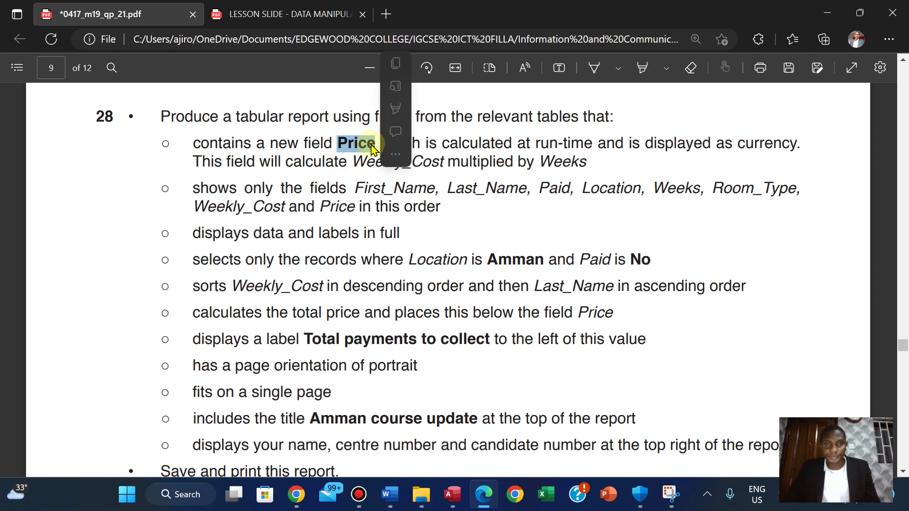
left_click(395, 62)
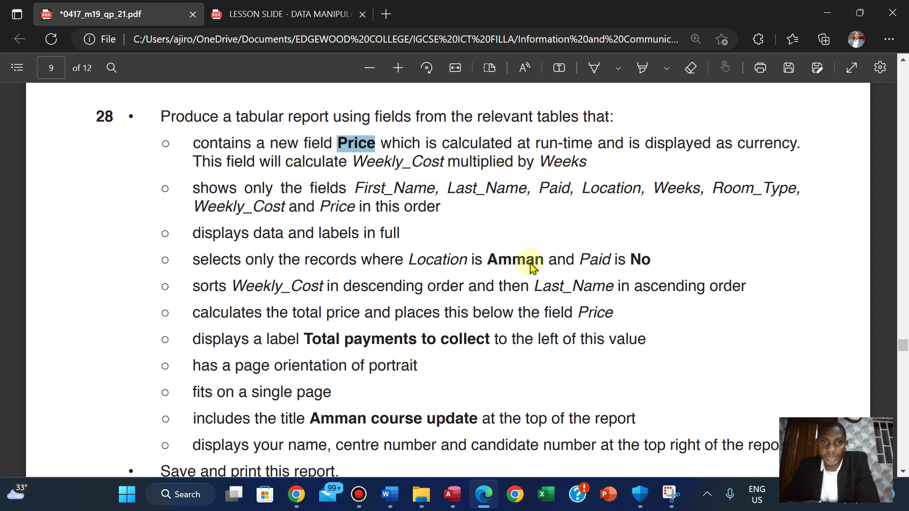
Return to Access and open the Amman course update query in Design View at the first empty field column.
left_click(452, 494)
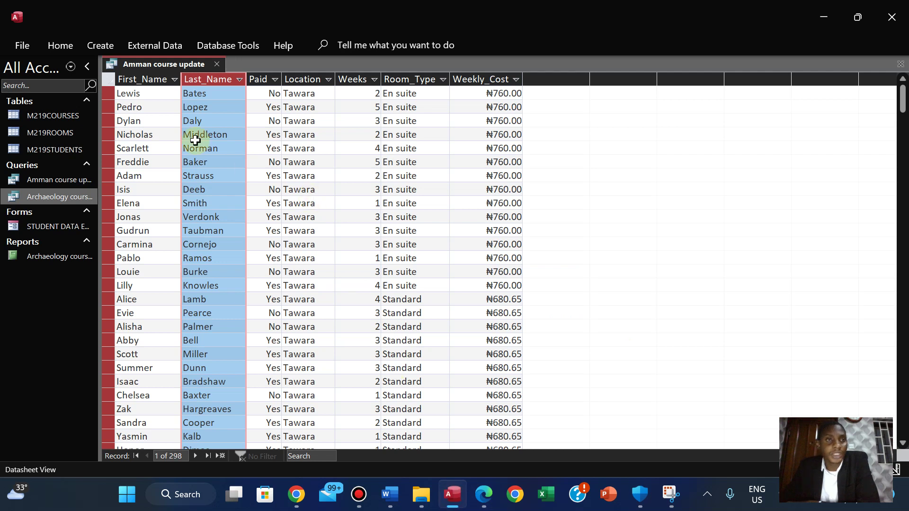
left_click(59, 45)
left_click(69, 105)
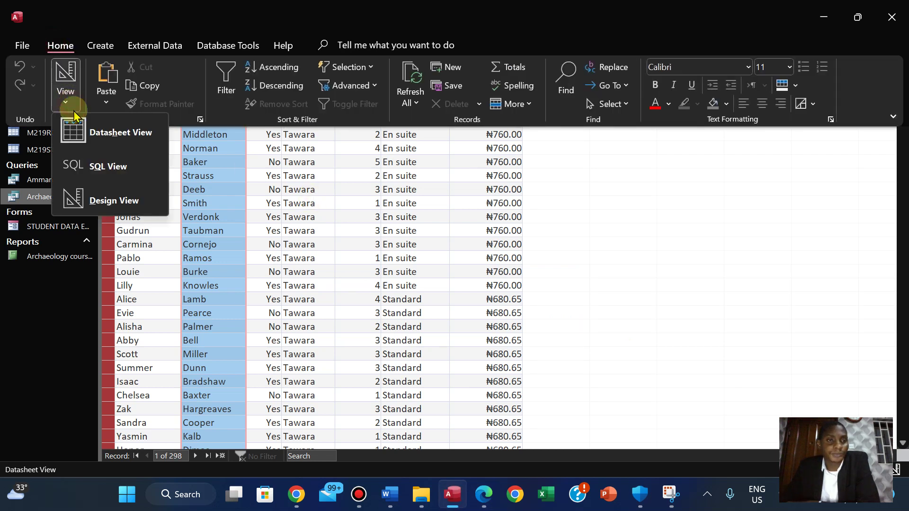
left_click(106, 202)
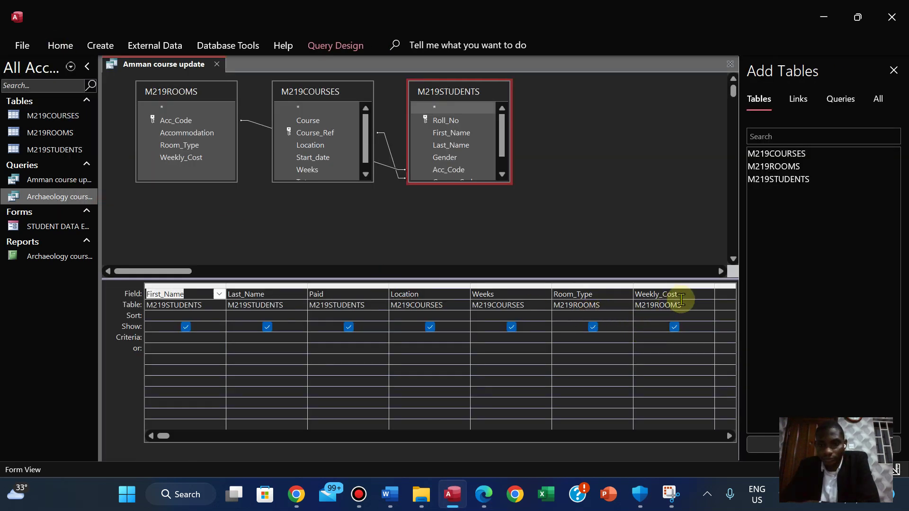
left_click(729, 438)
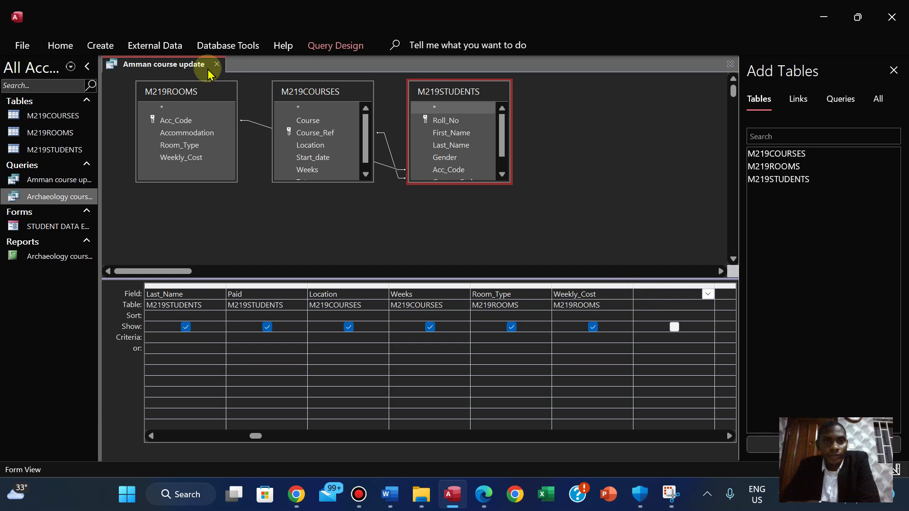
Build the calculated field Price in the empty column with the Expression Builder, multiplying [Weekly_Cost] by [Weeks].
left_click(334, 45)
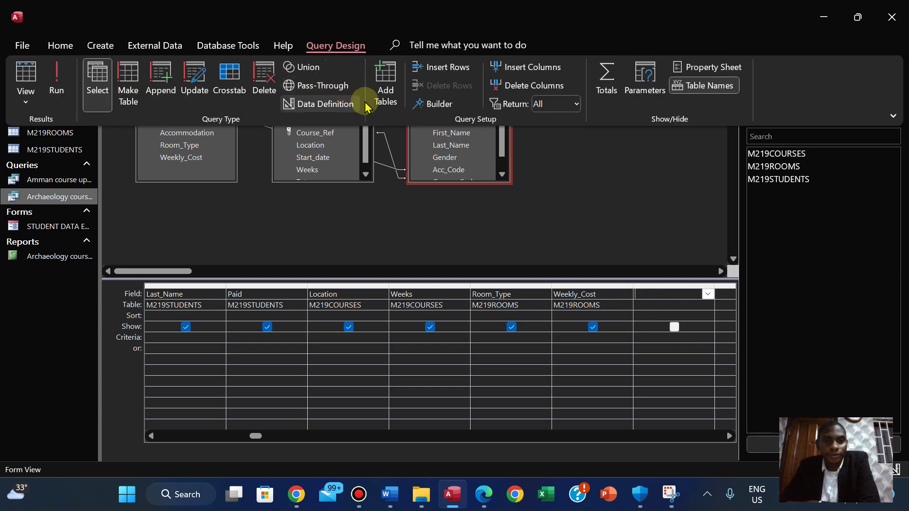
left_click(428, 104)
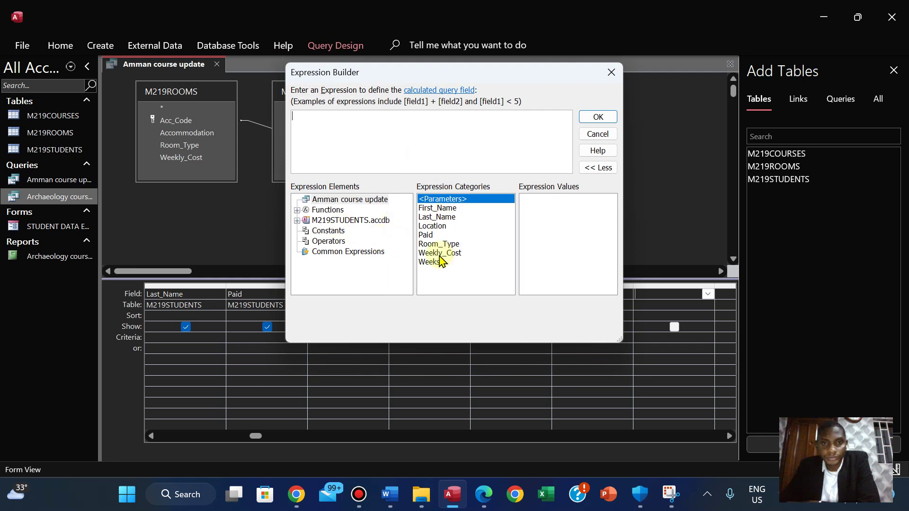
double_click(440, 253)
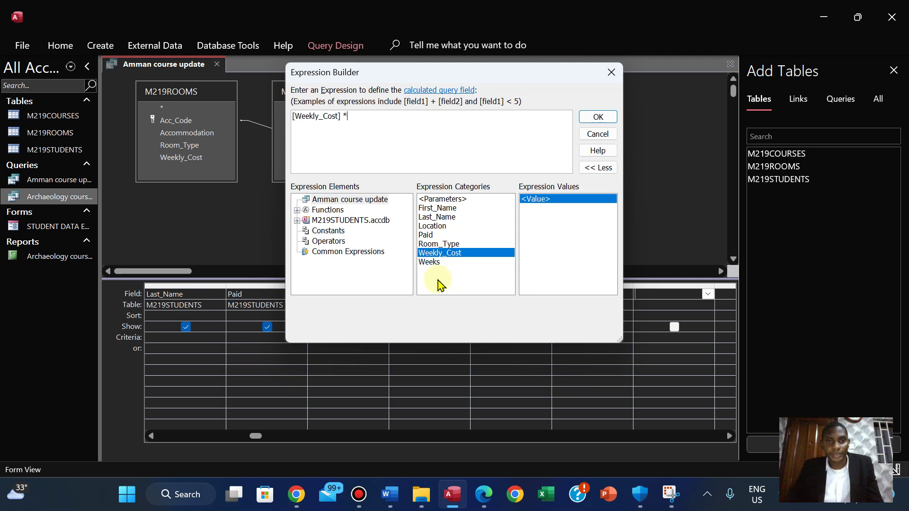
left_click(429, 263)
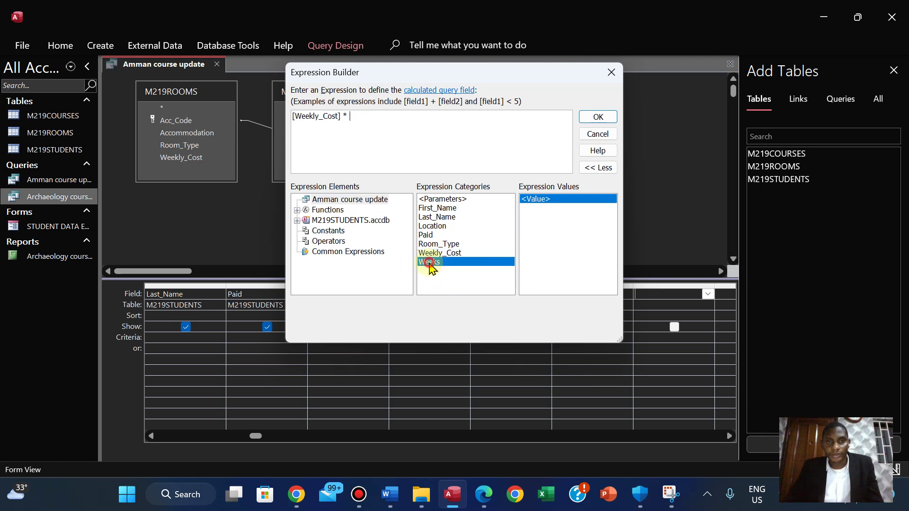
left_click(590, 118)
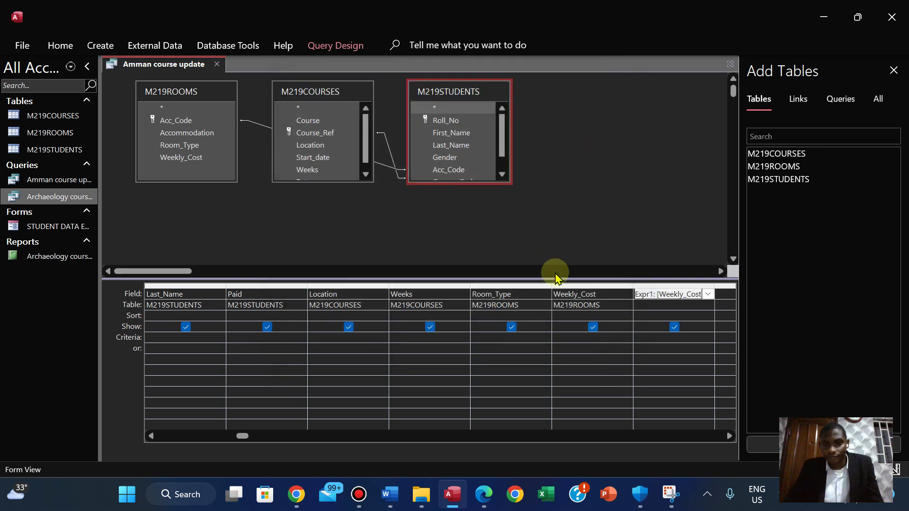
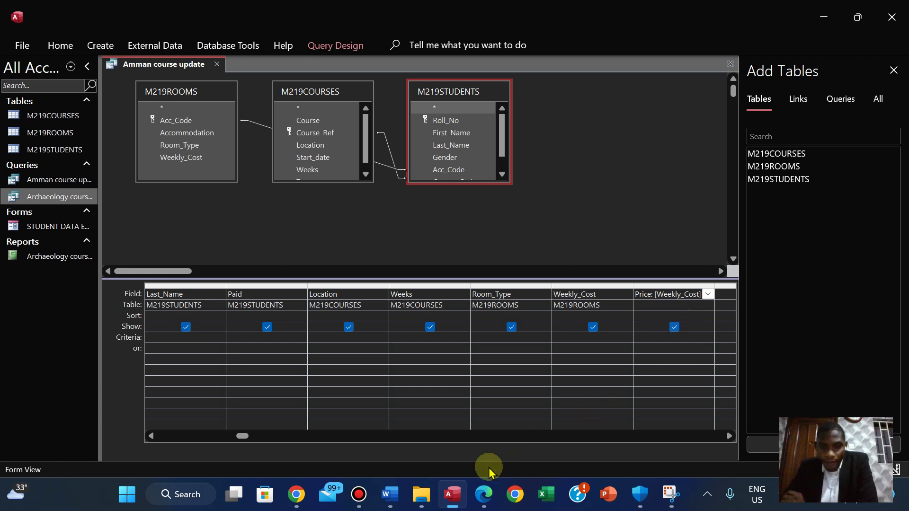
Check the Price requirements of question 28 in Edge, return to Access and set the ribbon to always show.
left_click(484, 494)
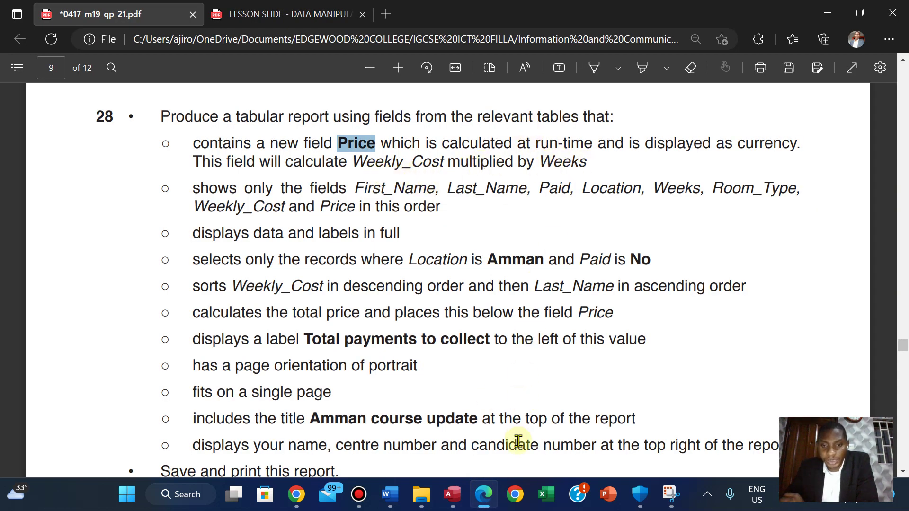
left_click(453, 495)
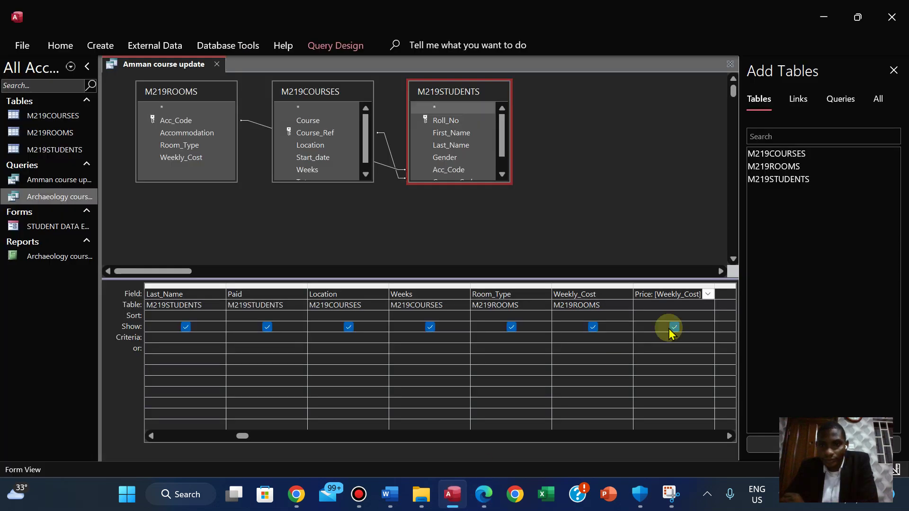
left_click(345, 43)
left_click(893, 116)
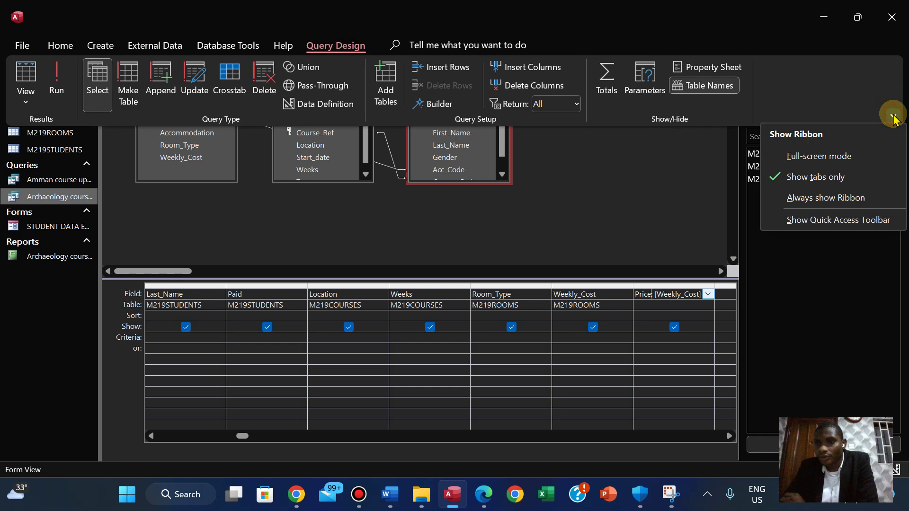
left_click(814, 199)
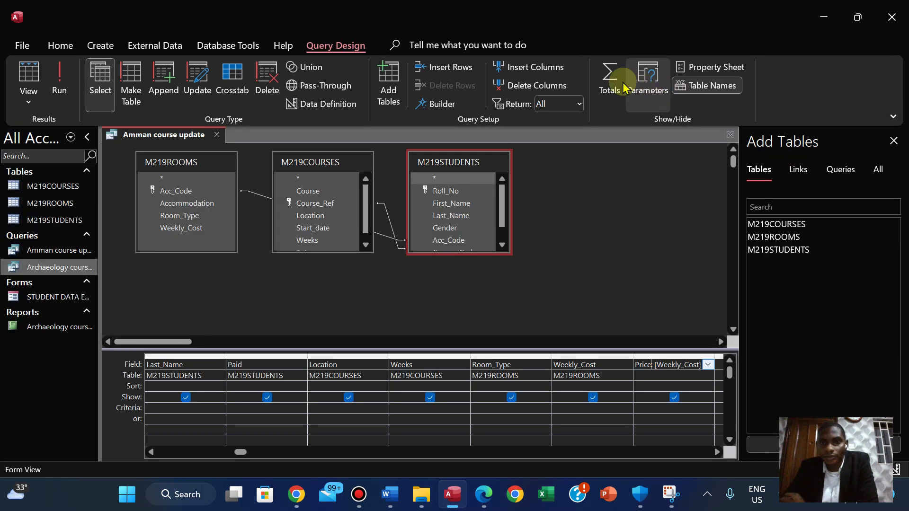
Set the Price field's format to Currency in its properties and display the query results.
left_click(715, 68)
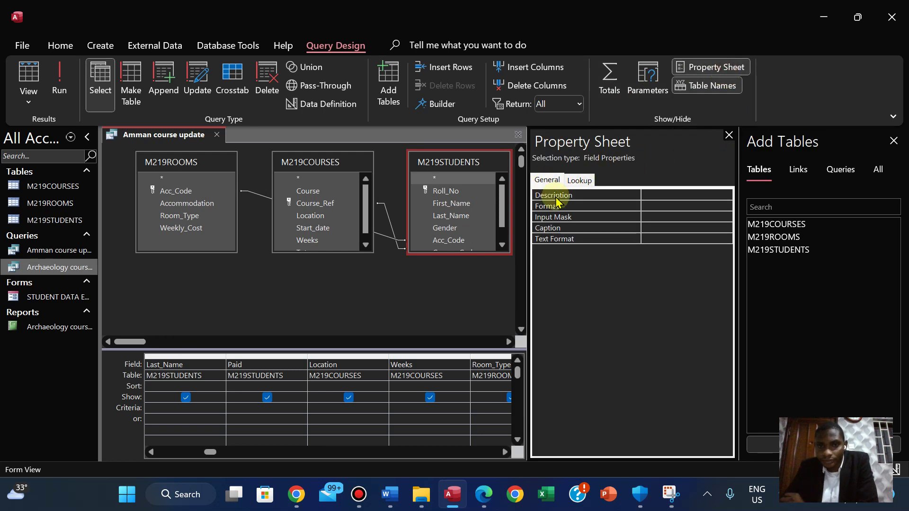
left_click(552, 208)
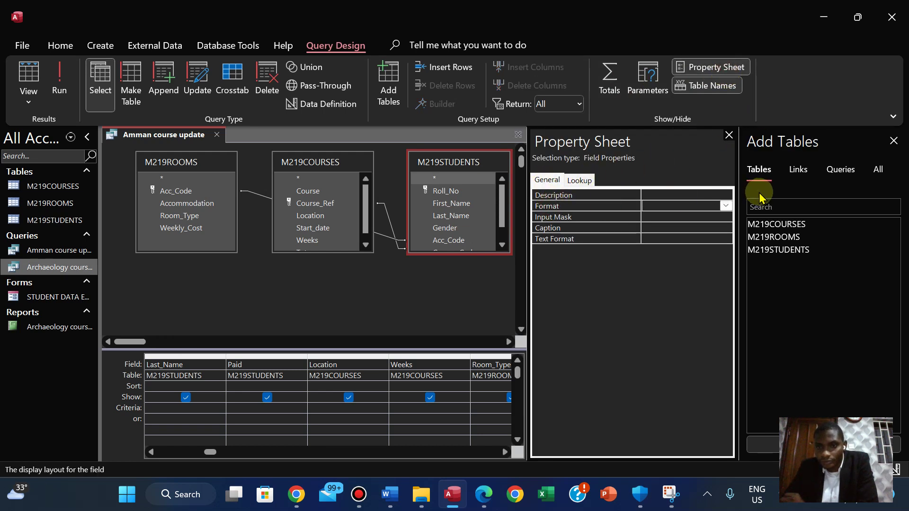
left_click(726, 206)
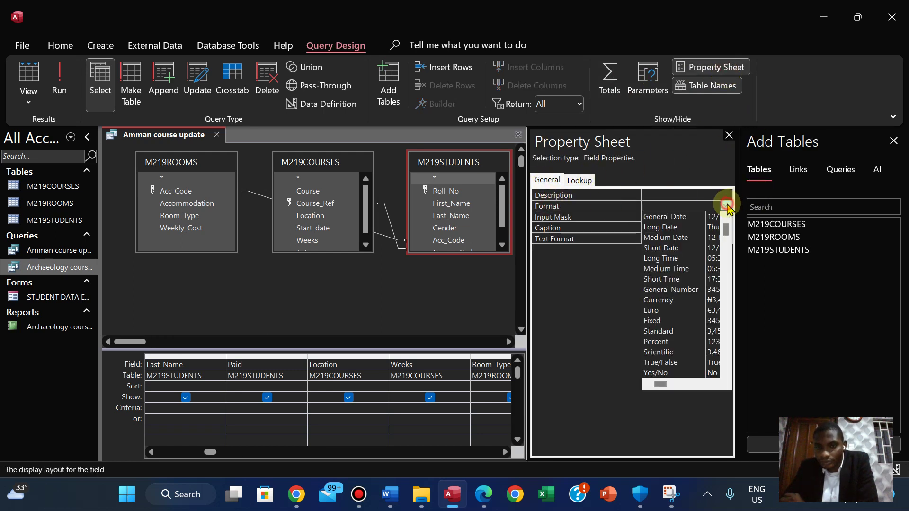
left_click(664, 302)
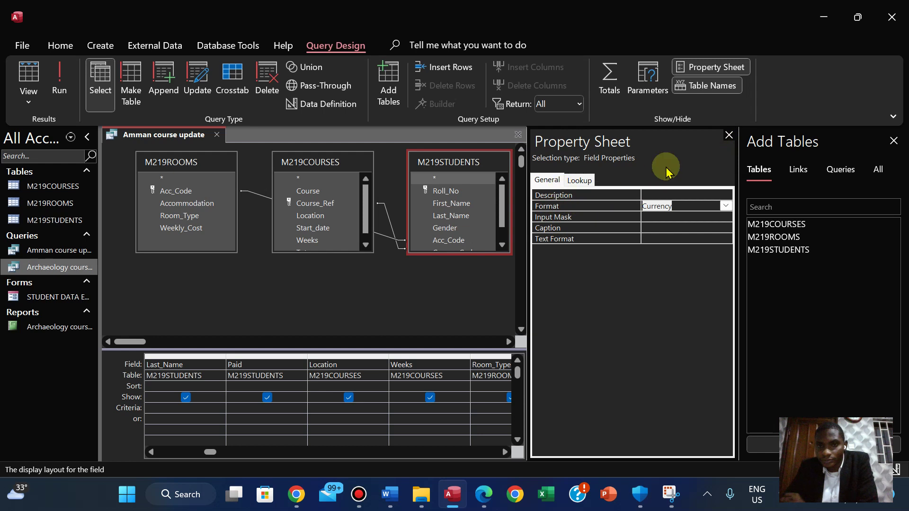
left_click(728, 136)
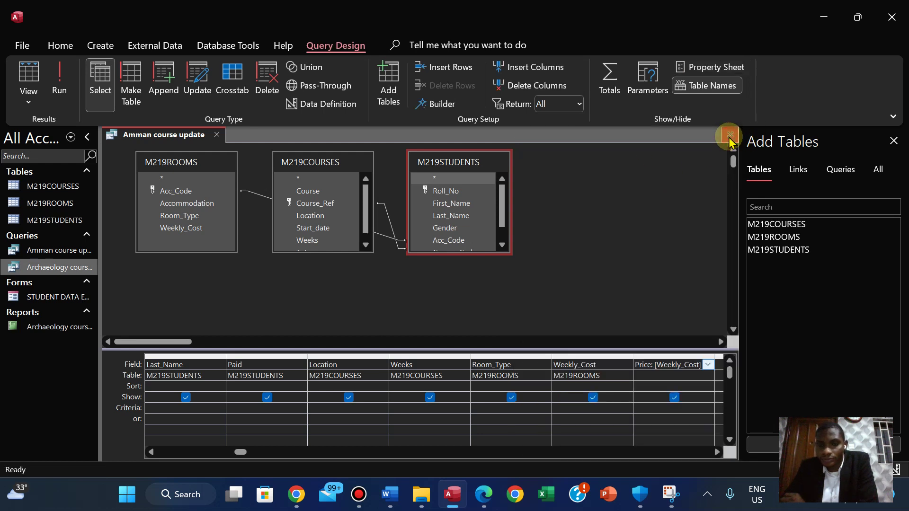
left_click(67, 70)
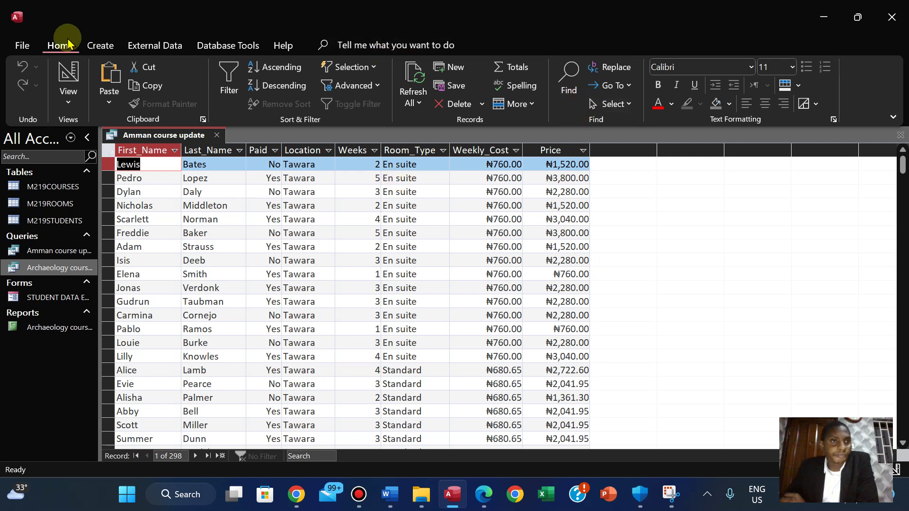
Reopen the query in Design View, set the Price field's decimal places to 2 and run the query.
left_click(69, 97)
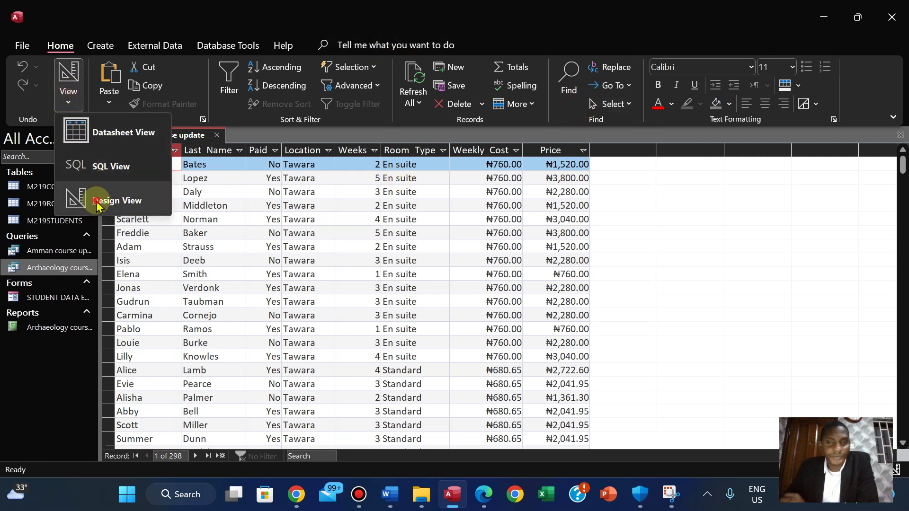
left_click(97, 205)
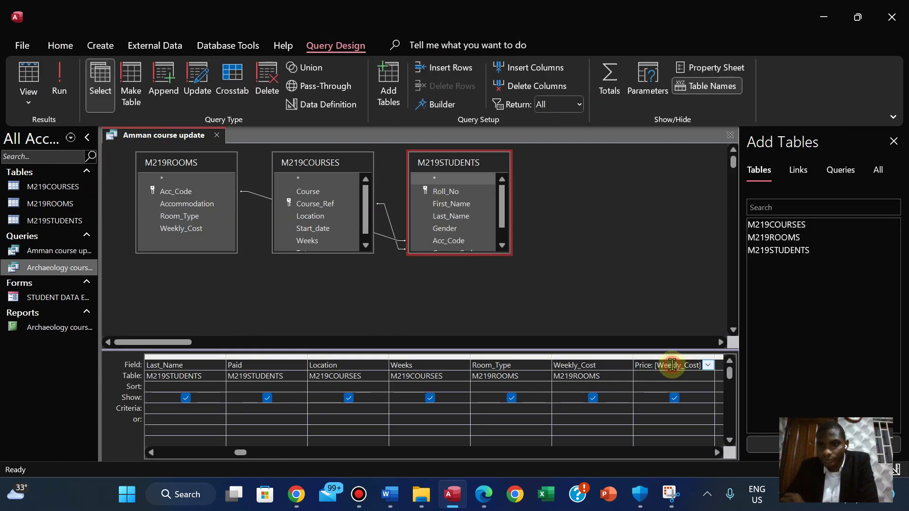
left_click(704, 75)
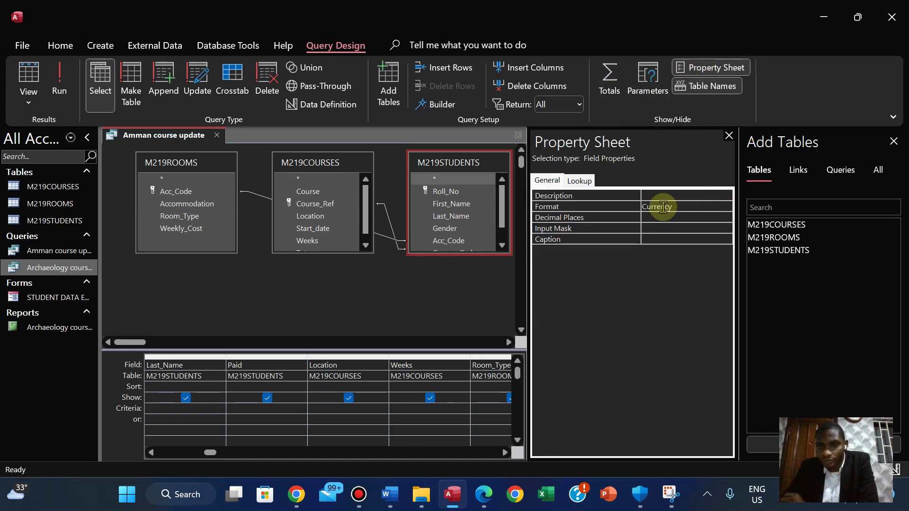
left_click(650, 217)
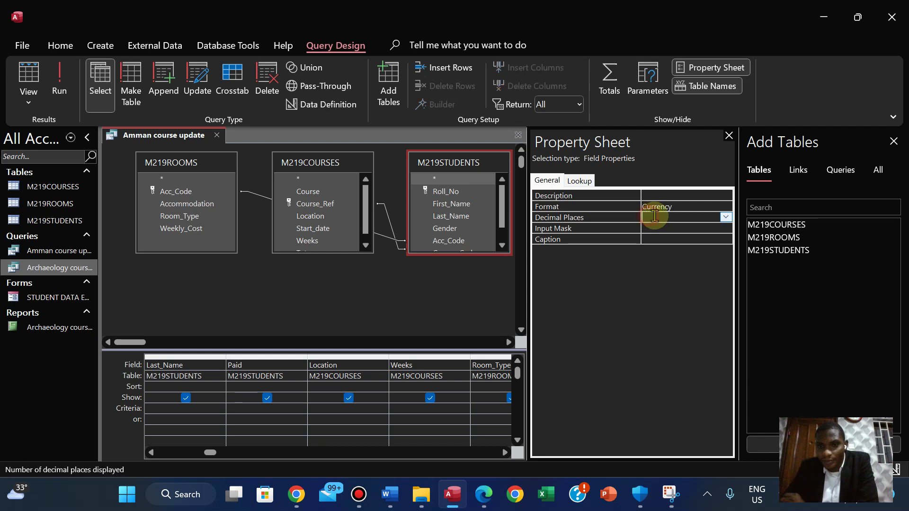
left_click(725, 217)
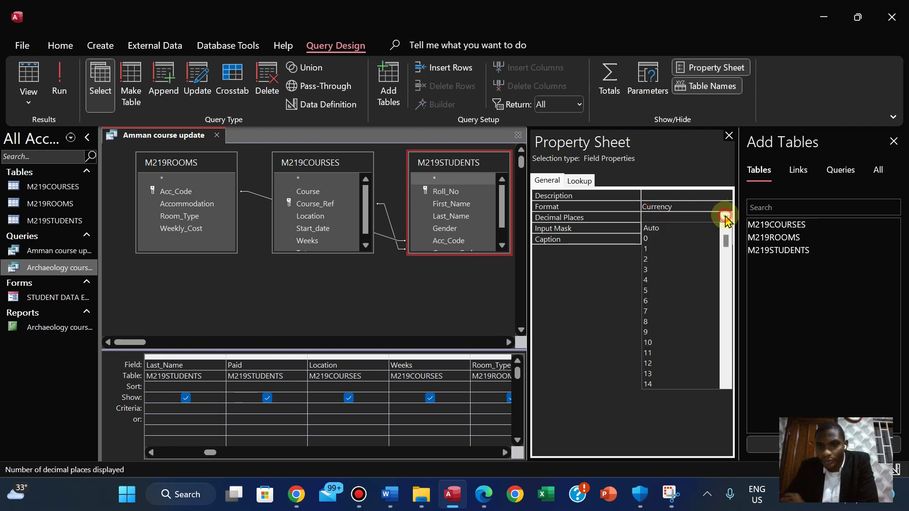
left_click(660, 259)
left_click(53, 84)
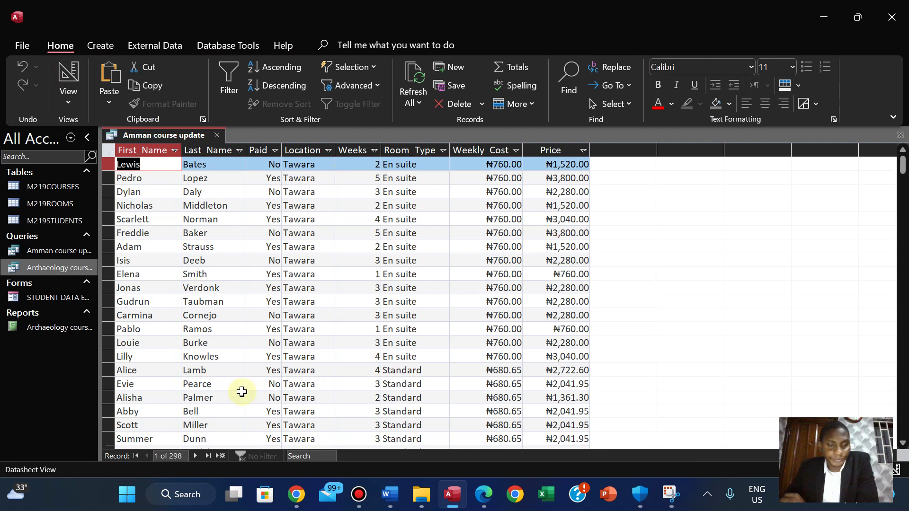
Switch to the question paper in Edge and copy the Location criterion Amman from question 28.
left_click(483, 494)
left_click(357, 188)
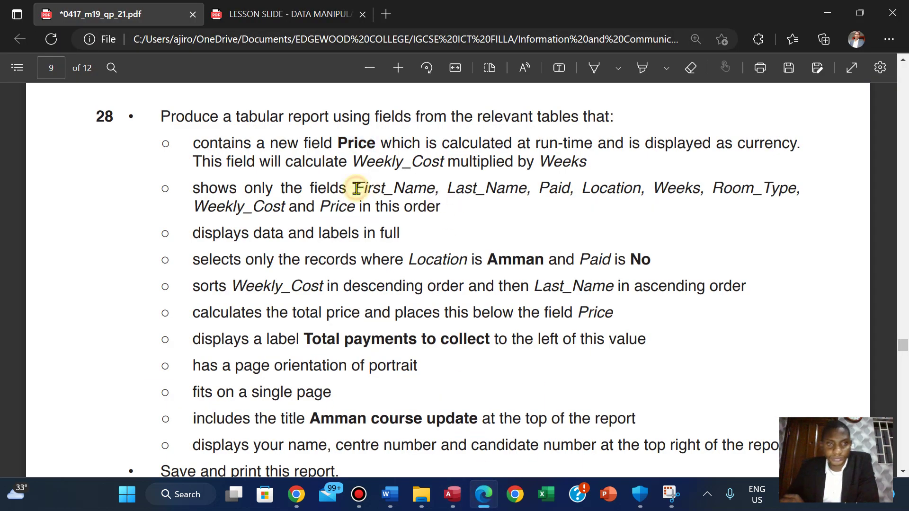
scroll(356, 189, "down", 1)
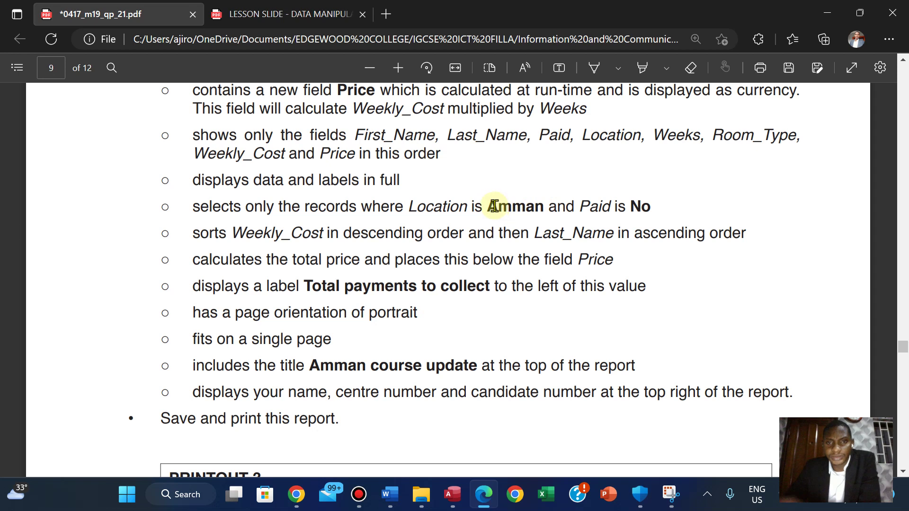
left_click_drag(492, 205, 544, 207)
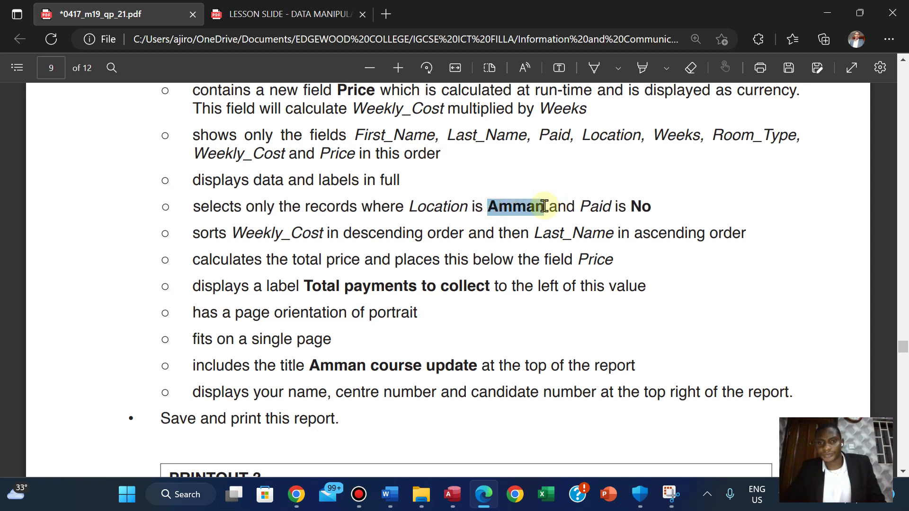
left_click(572, 89)
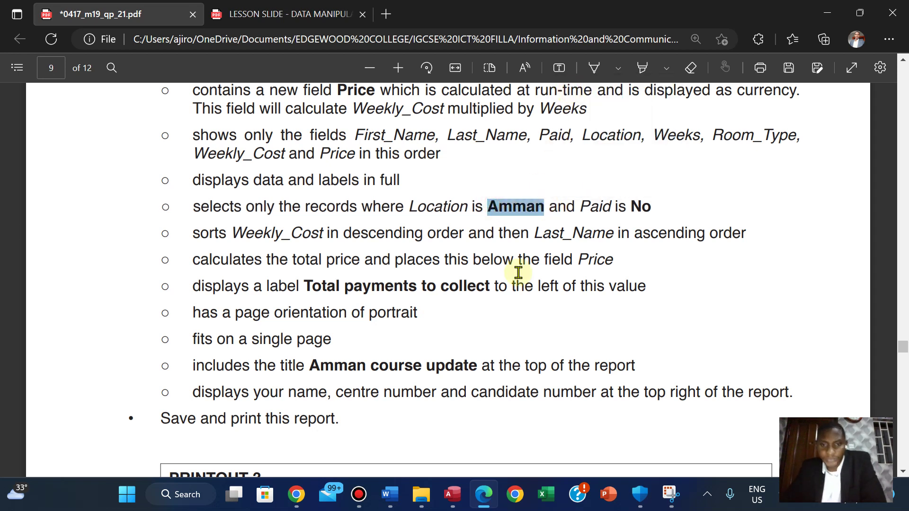
Return to Access, open the query in Design View and close the Property Sheet and Add Tables panes.
left_click(450, 503)
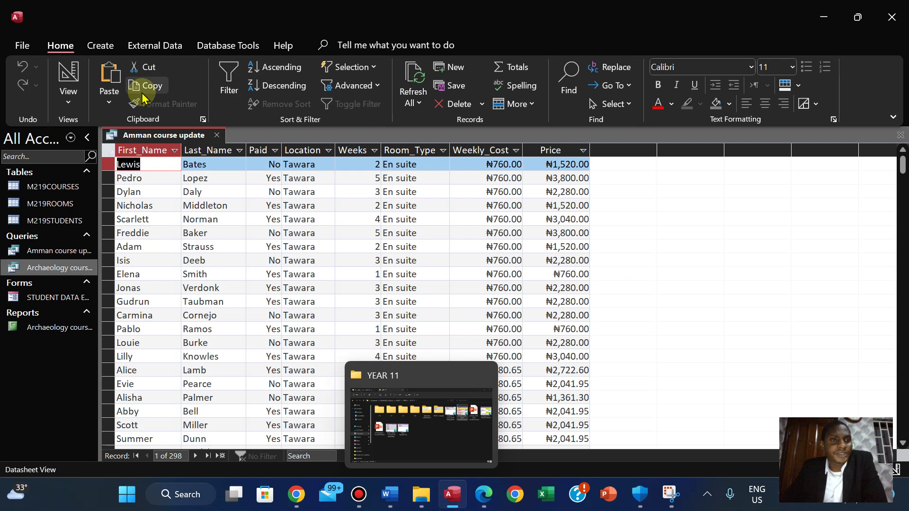
left_click(68, 97)
left_click(103, 200)
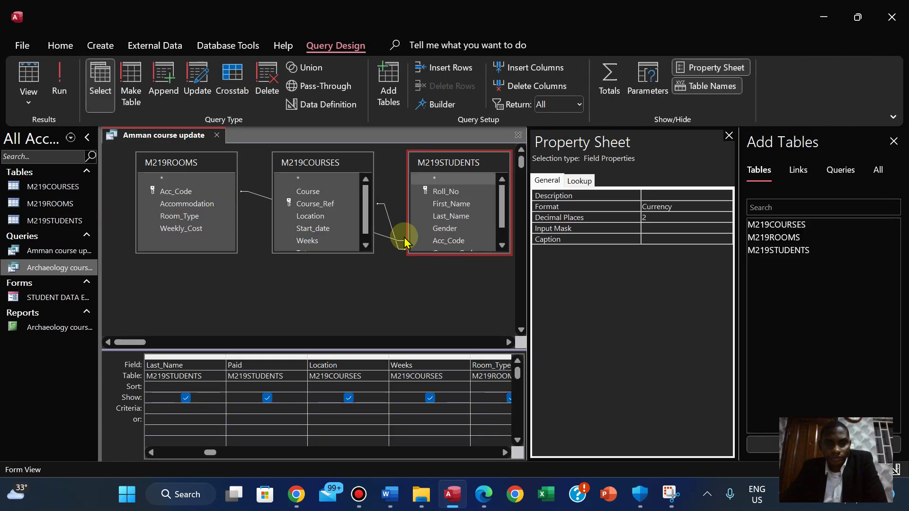
left_click(729, 136)
left_click(894, 141)
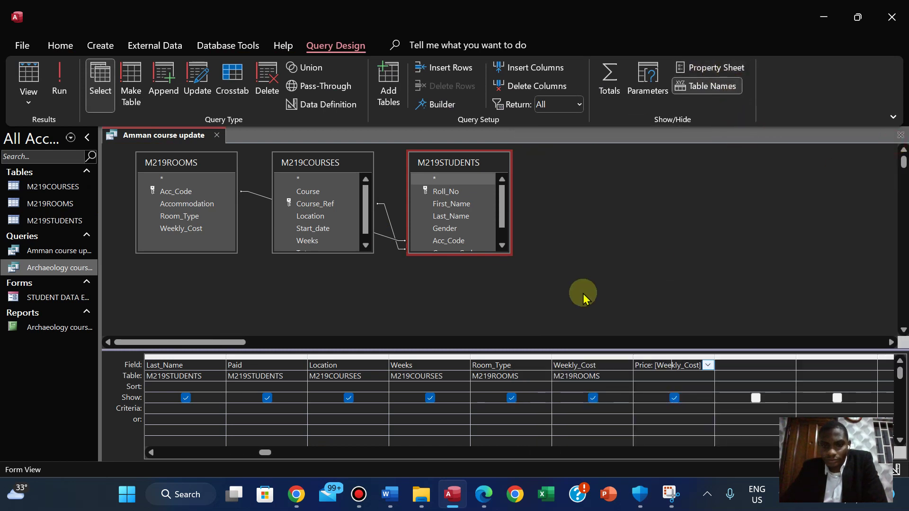
Enter Amman as the criterion for the Location field and run the query.
left_click(314, 410)
type("Amman")
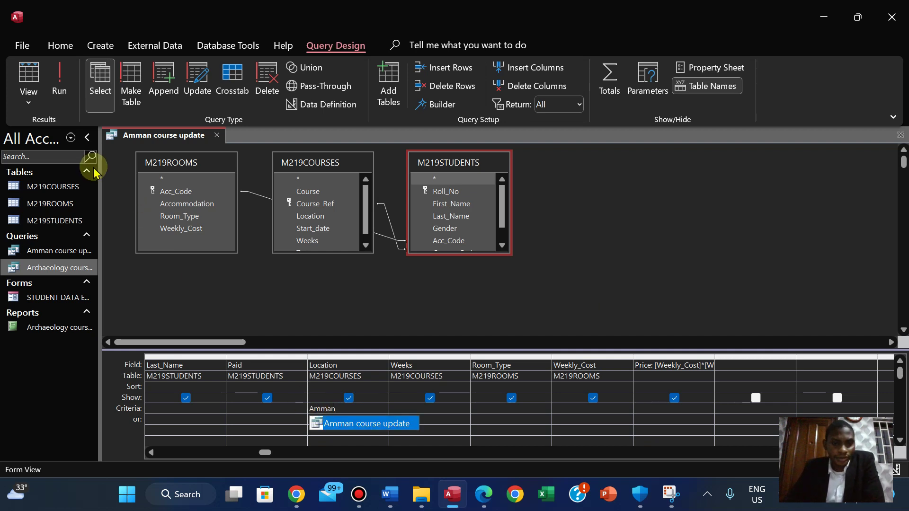
left_click(64, 90)
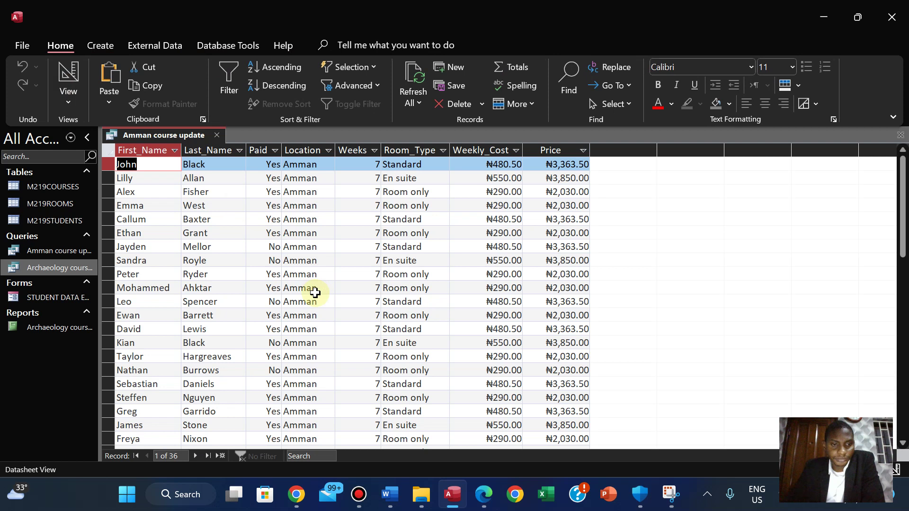
Copy the Paid criterion No from question 28 in Edge, and reopen the query in Design View in Access.
left_click(487, 503)
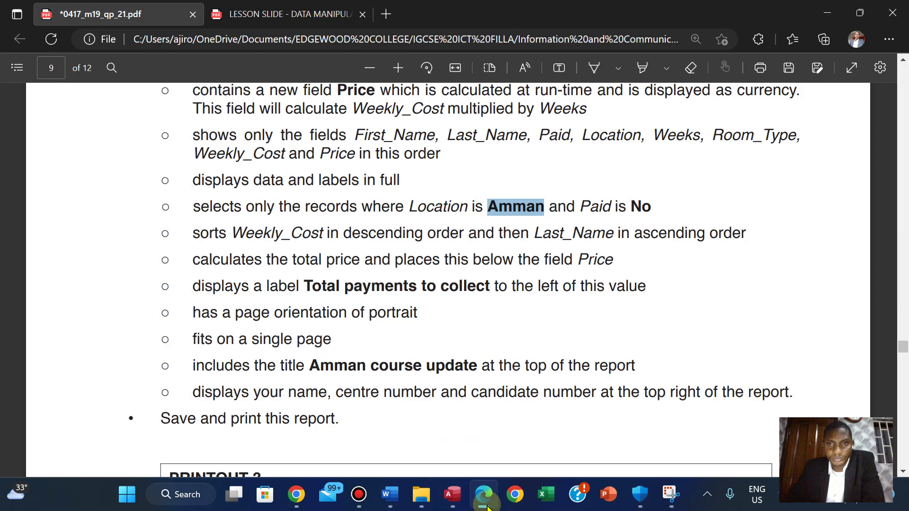
left_click_drag(631, 208, 645, 209)
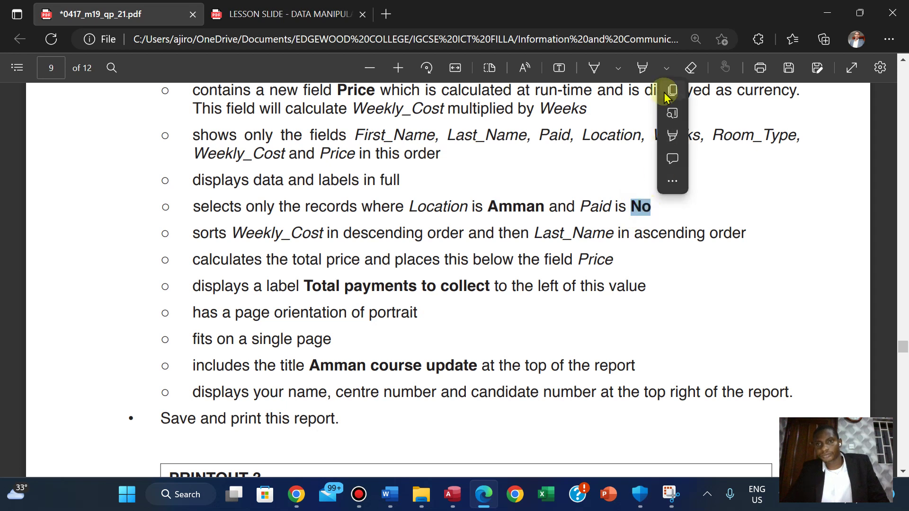
left_click(666, 91)
left_click(453, 494)
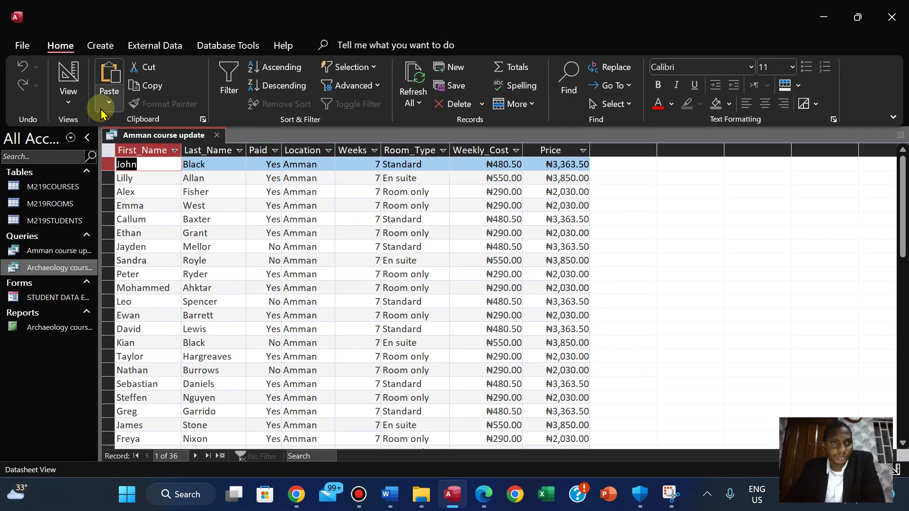
left_click(68, 101)
left_click(82, 199)
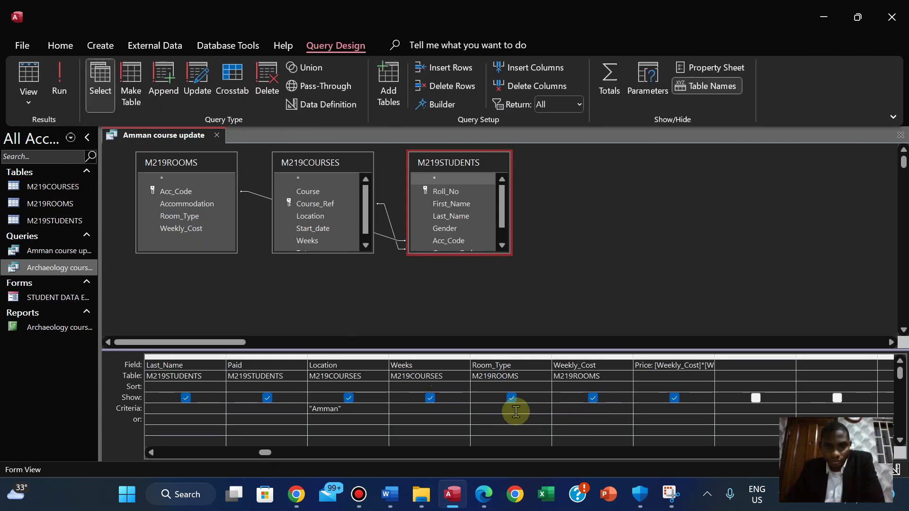
Enter No as the criterion for the Paid field and run the query.
left_click(236, 409)
type("No")
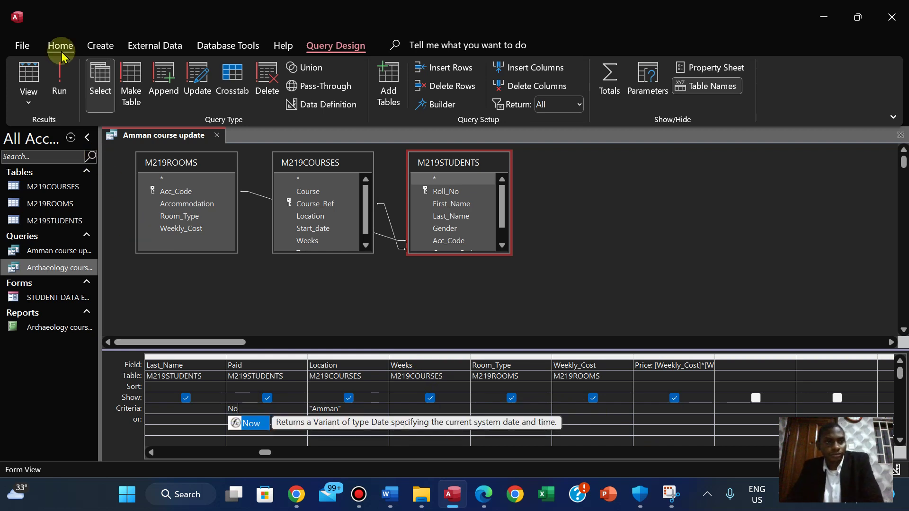
left_click(59, 78)
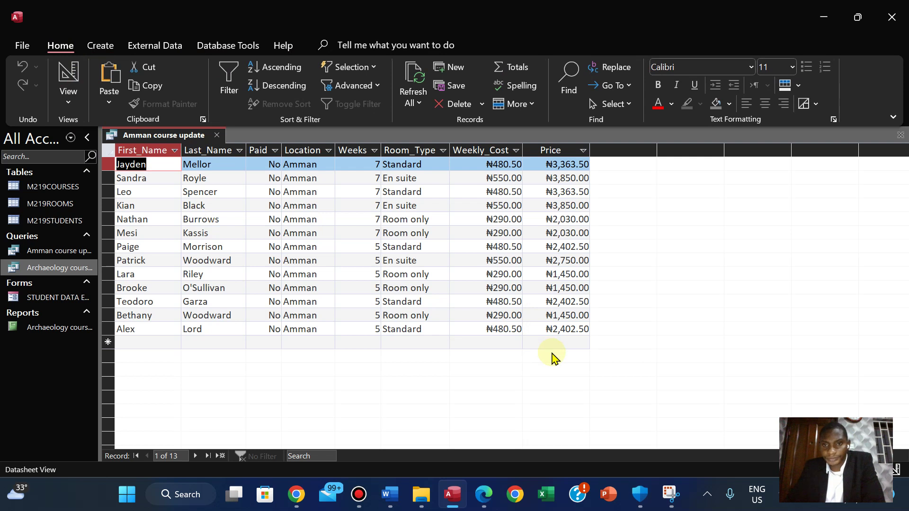
Switch to the question paper in Edge and review the remaining report requirements of question 28.
left_click(484, 494)
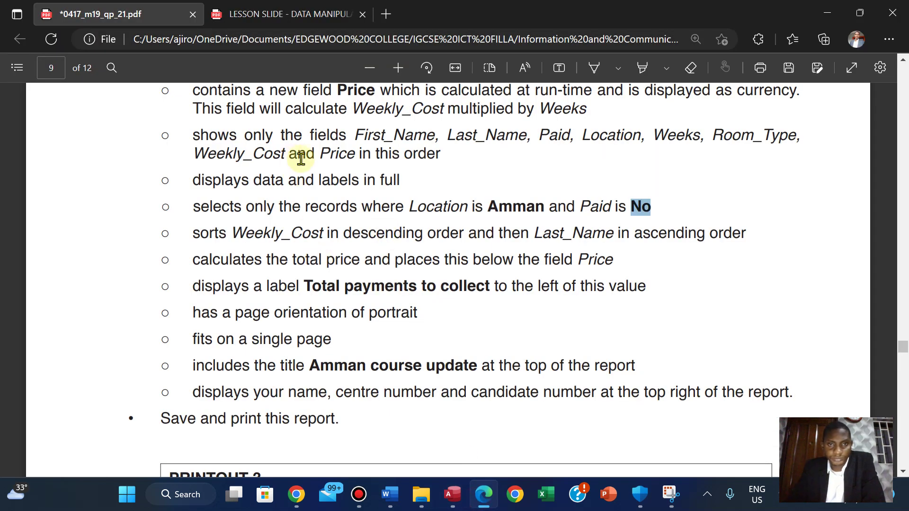
scroll(301, 159, "up", 1)
scroll(301, 158, "down", 1)
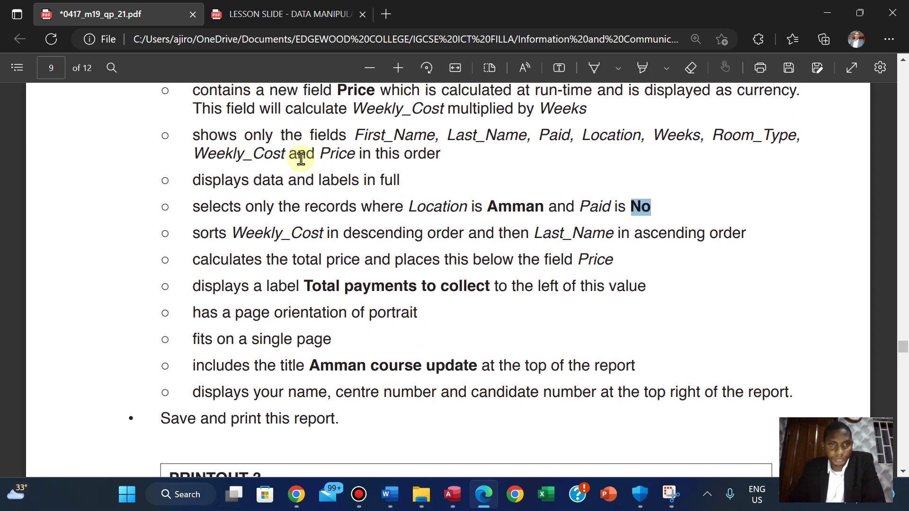
scroll(300, 159, "up", 1)
scroll(301, 159, "down", 5)
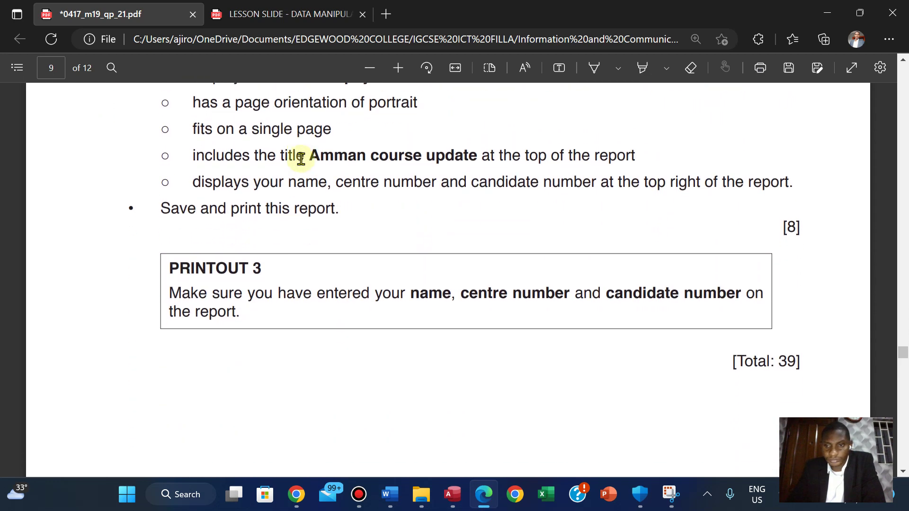
scroll(301, 159, "up", 6)
scroll(301, 158, "down", 1)
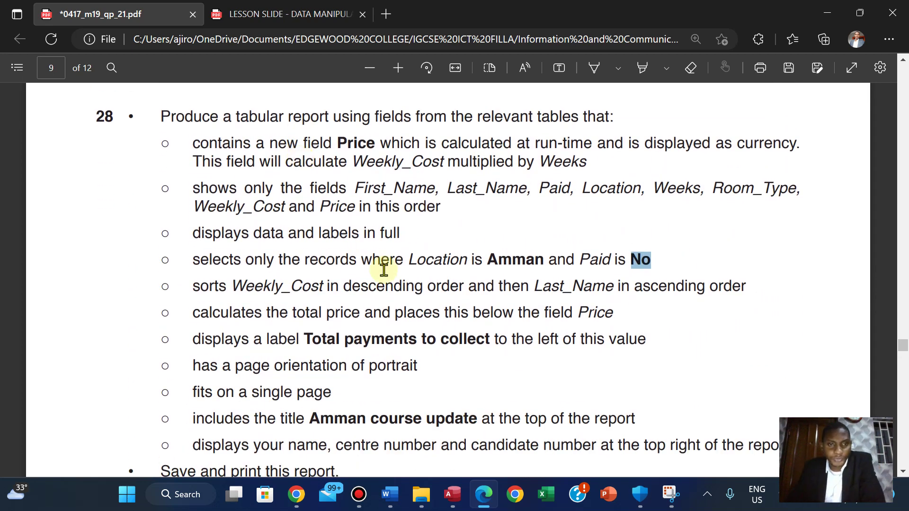
scroll(383, 270, "down", 1)
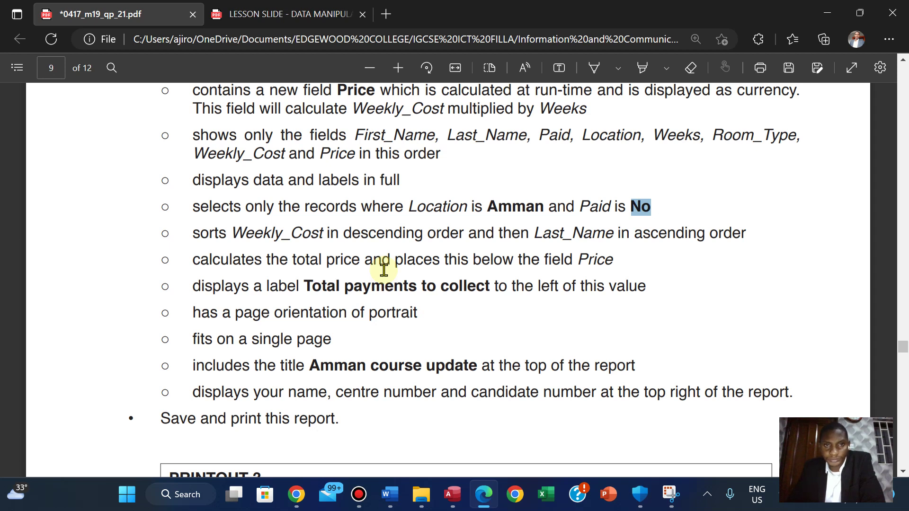
scroll(383, 270, "up", 1)
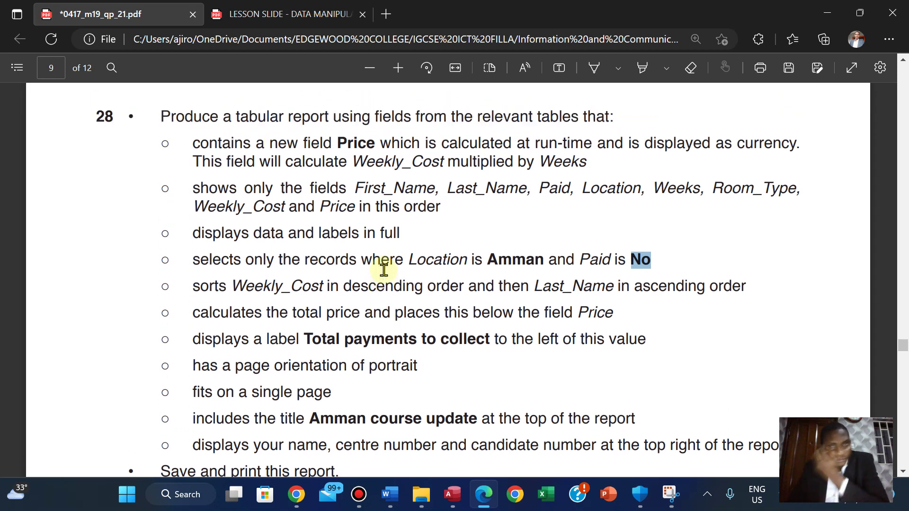
Highlight in yellow the question 28 requirements on the calculated Price field and on the Location and Paid record selection.
left_click_drag(193, 146, 589, 165)
mouse_move(632, 109)
left_click(759, 107)
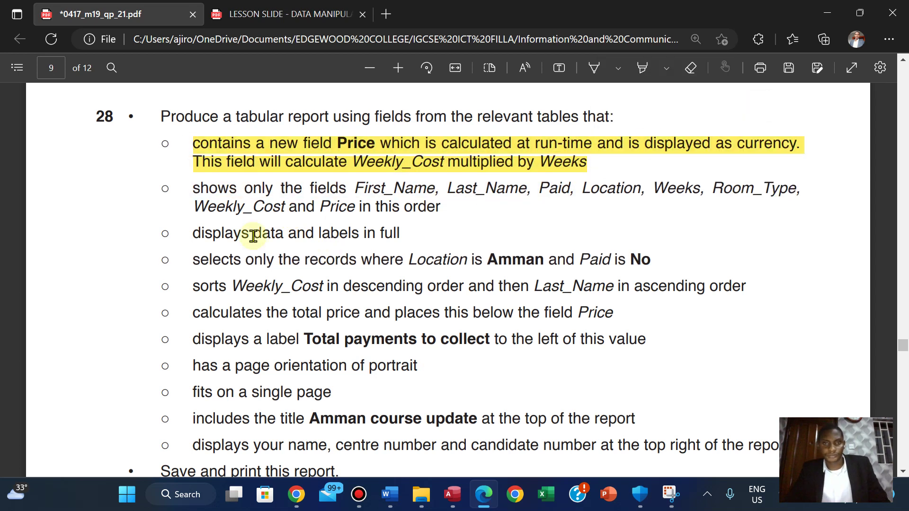
left_click_drag(196, 262, 666, 260)
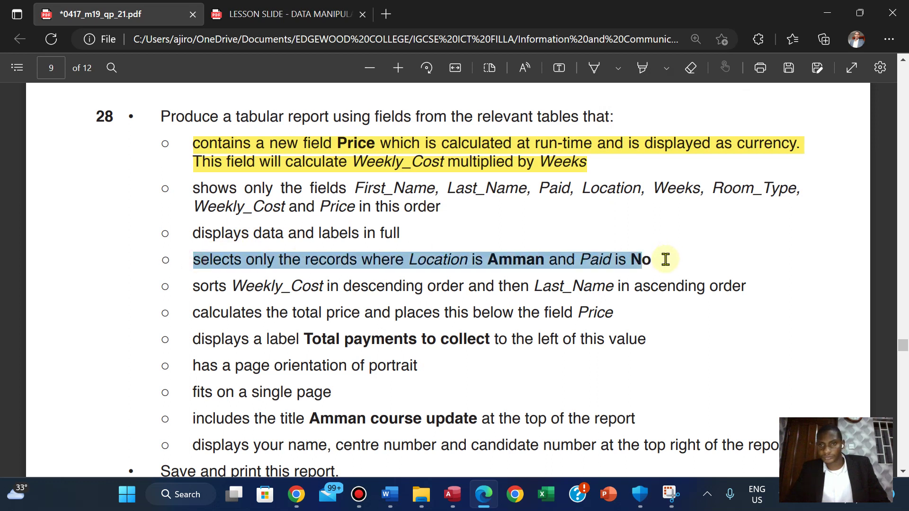
mouse_move(683, 189)
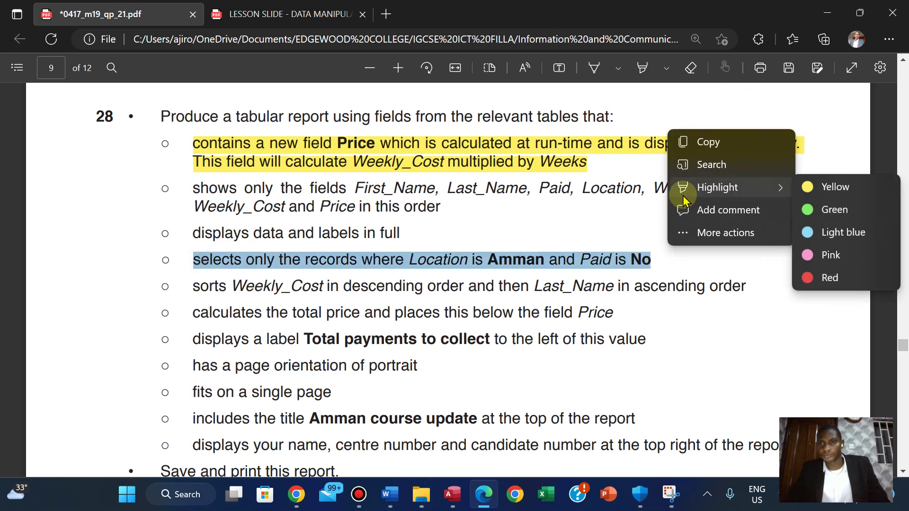
left_click(820, 189)
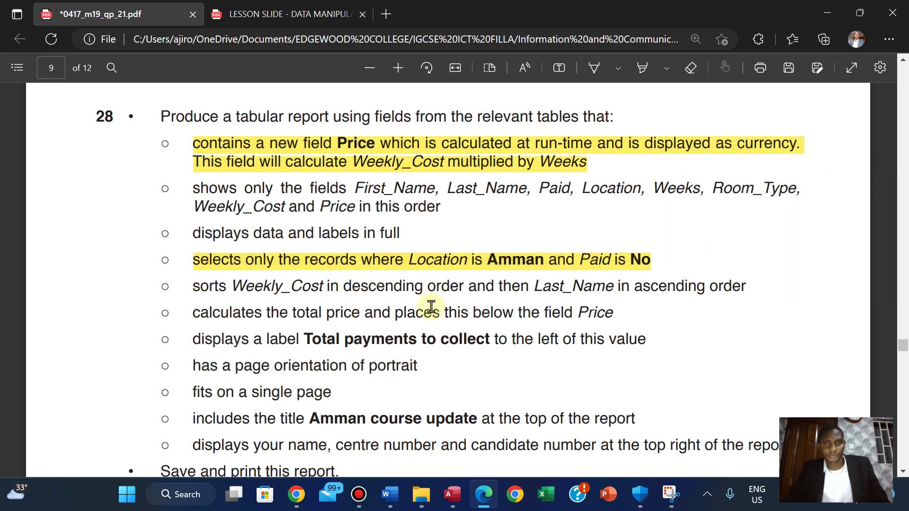
scroll(431, 307, "down", 1)
scroll(430, 307, "up", 1)
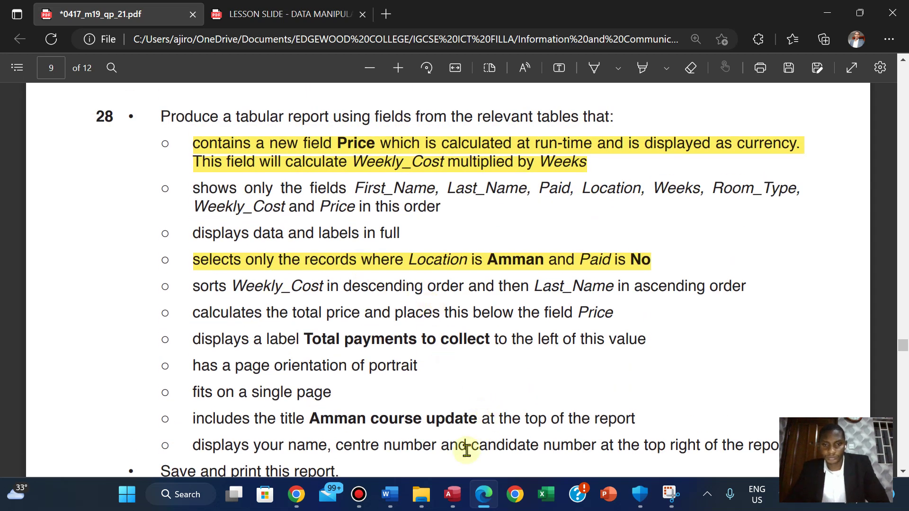
Return to Access, then save and close the Amman course update query.
left_click(452, 494)
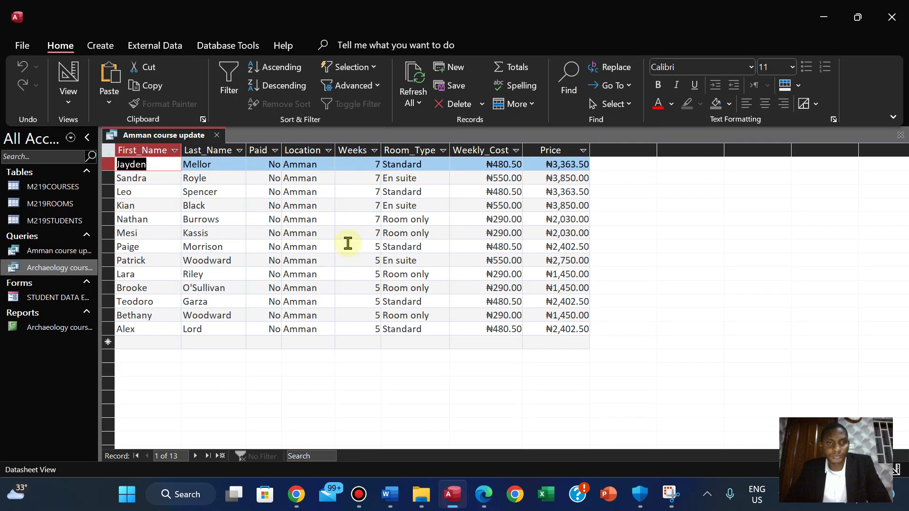
right_click(158, 136)
left_click(185, 149)
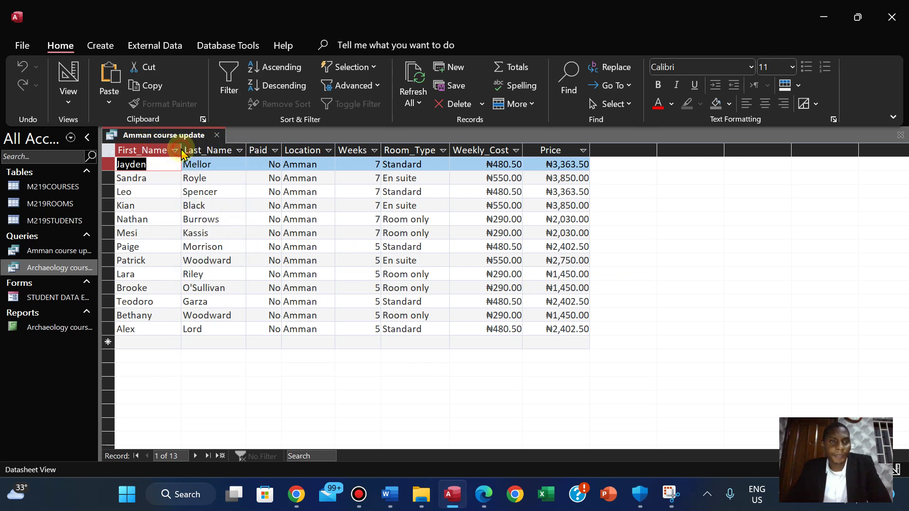
right_click(138, 136)
left_click(175, 164)
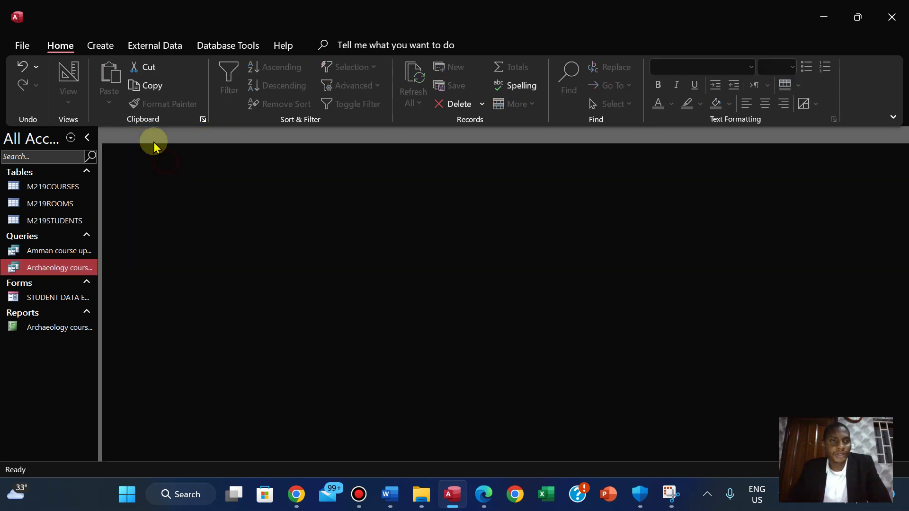
Start the Report Wizard and add all fields of the Amman course update query to the report.
left_click(100, 45)
left_click(566, 71)
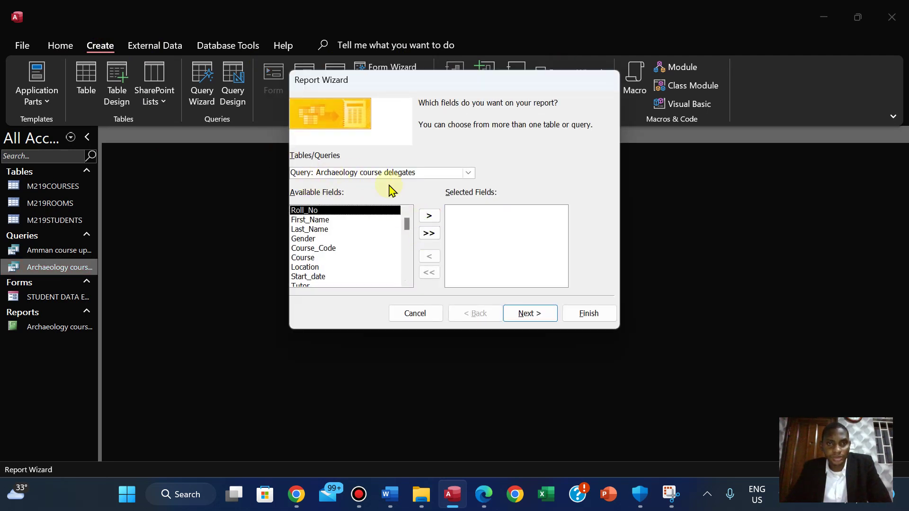
left_click(467, 173)
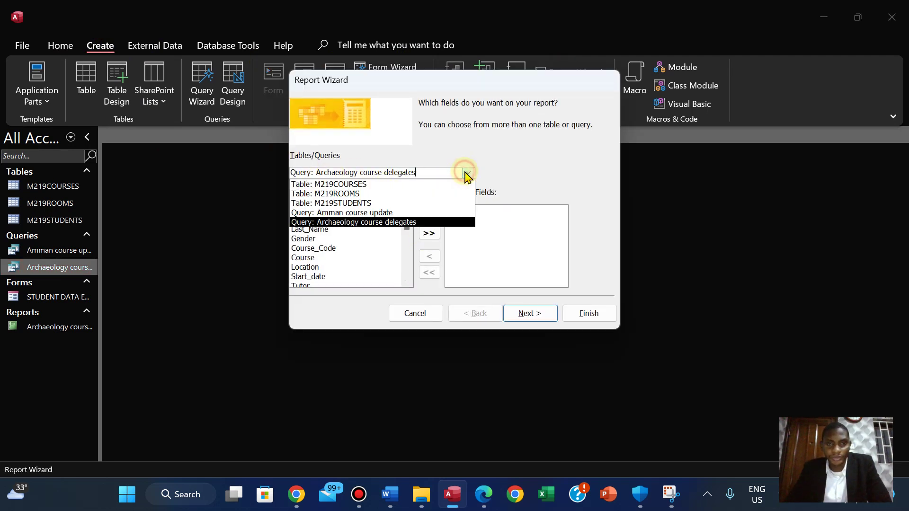
left_click(402, 211)
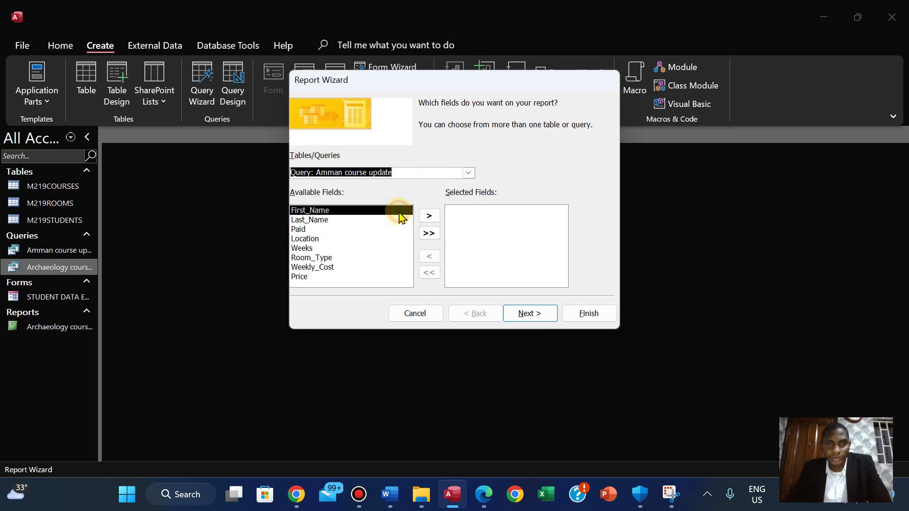
left_click(429, 233)
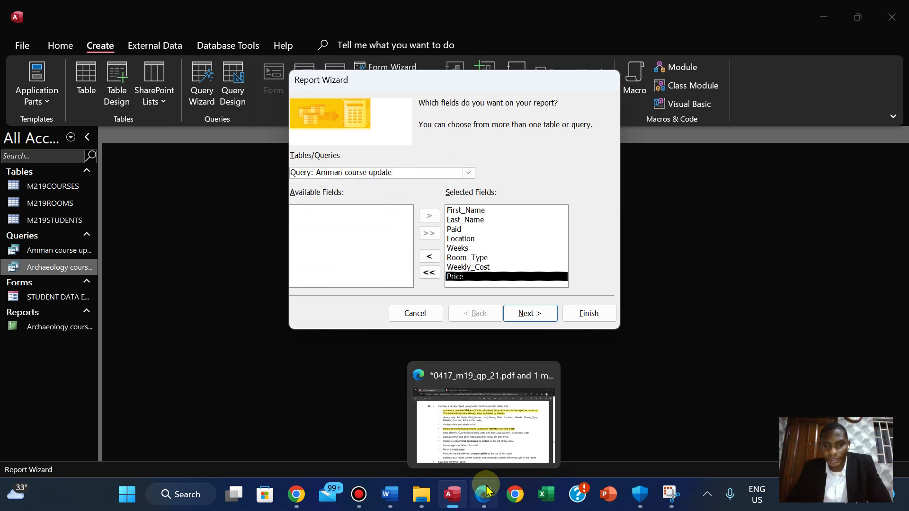
Check question 28 in Edge, return to Access and advance the Report Wizard to the sort order without adding grouping levels.
left_click(474, 384)
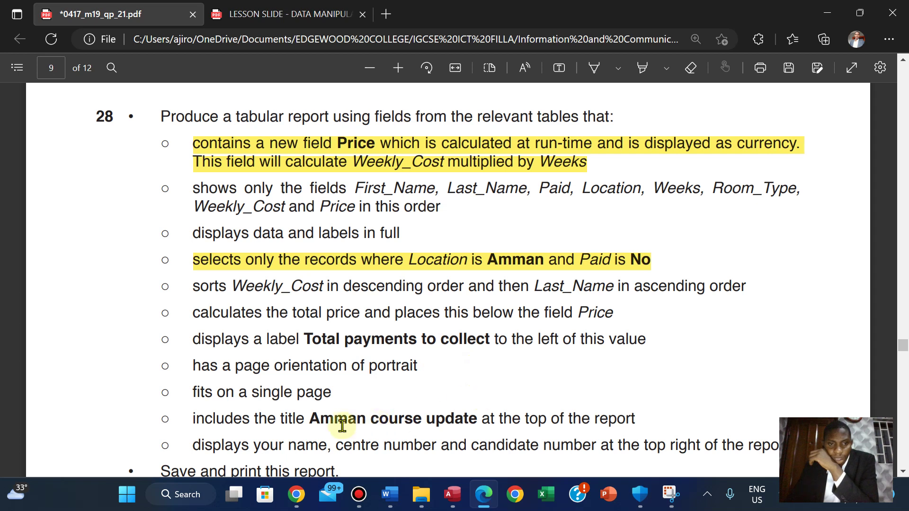
left_click(451, 501)
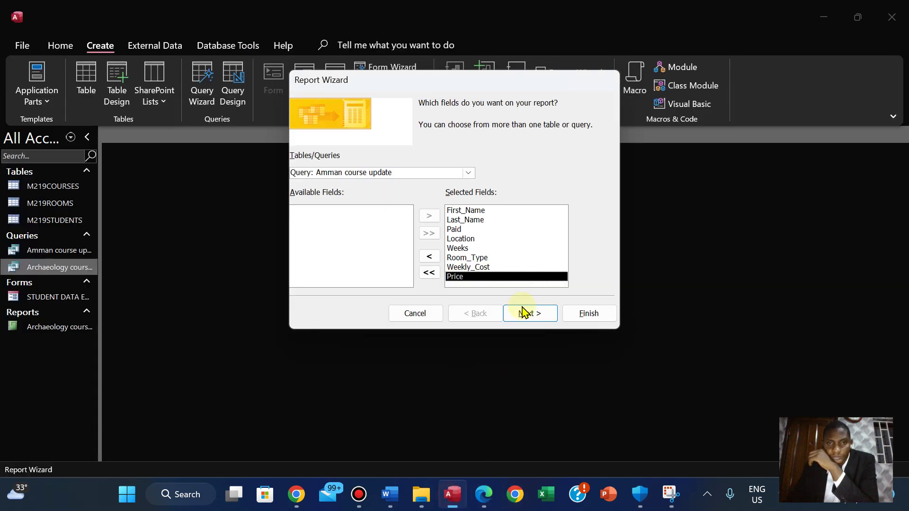
left_click(532, 317)
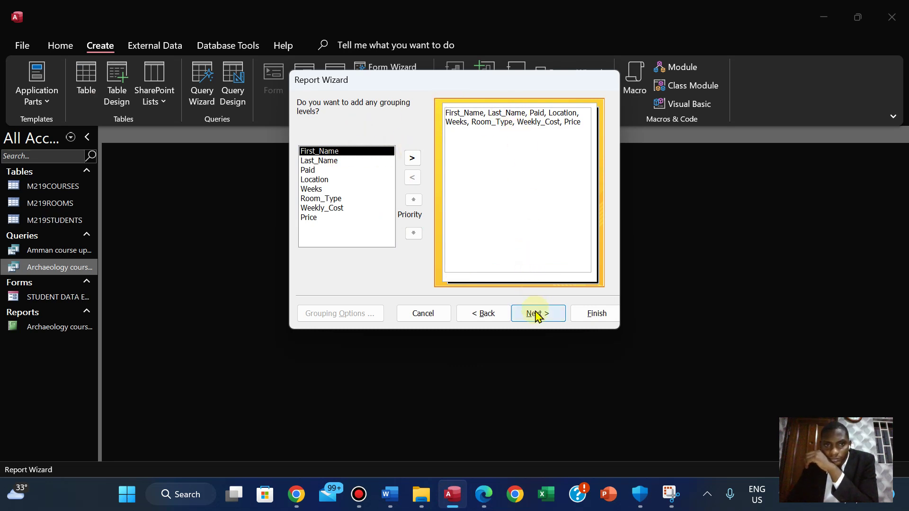
left_click(324, 161)
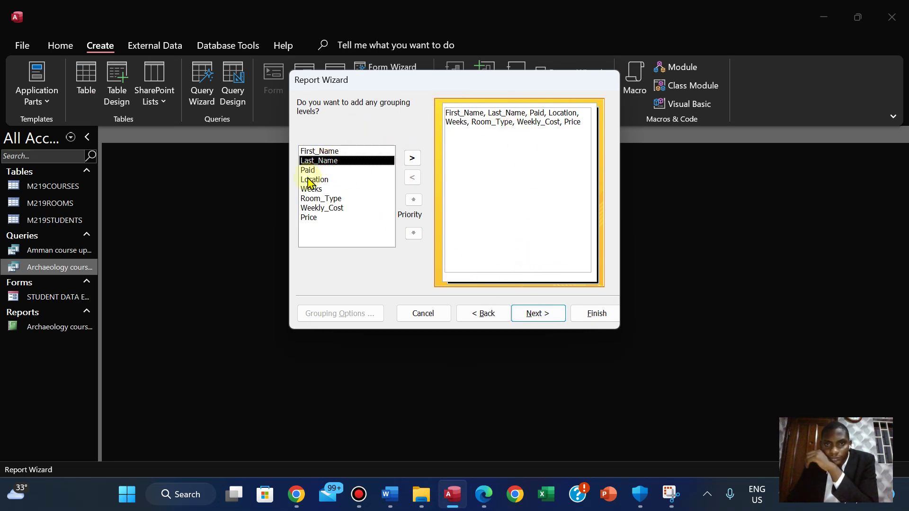
left_click(308, 180)
left_click(321, 151)
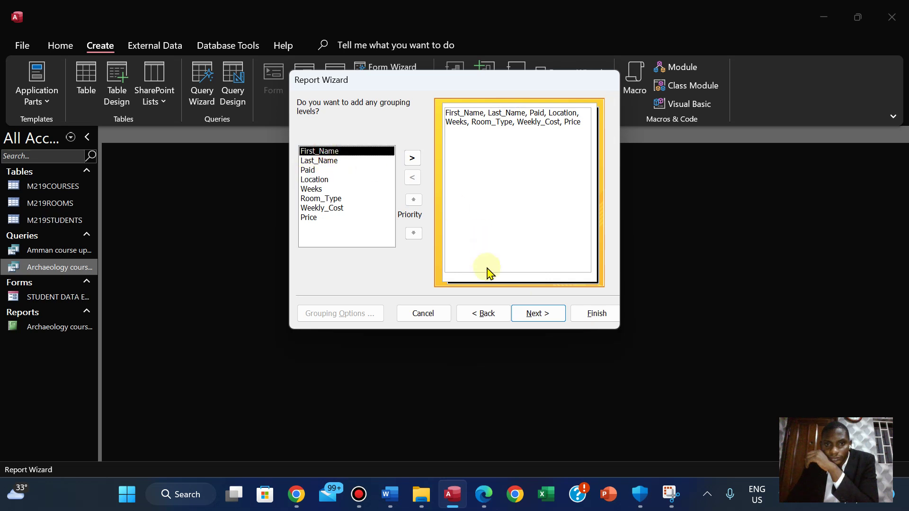
left_click(531, 314)
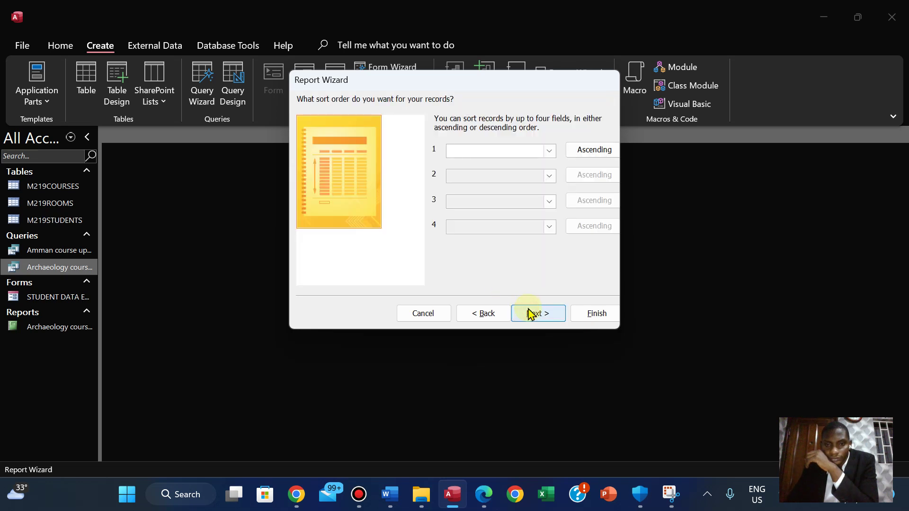
Check the sorting requirement in Edge, and in Access set the report's first sort field to Weekly_Cost in descending order.
left_click(483, 502)
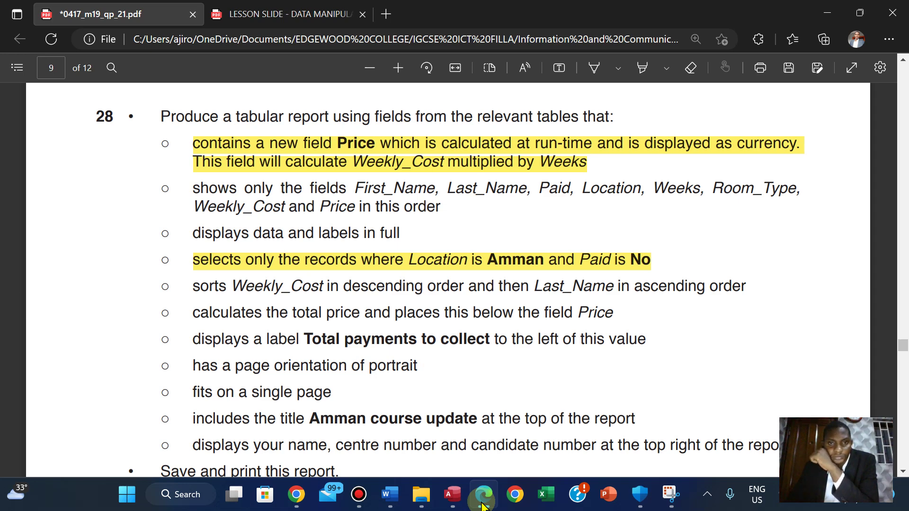
left_click(483, 502)
left_click(483, 502)
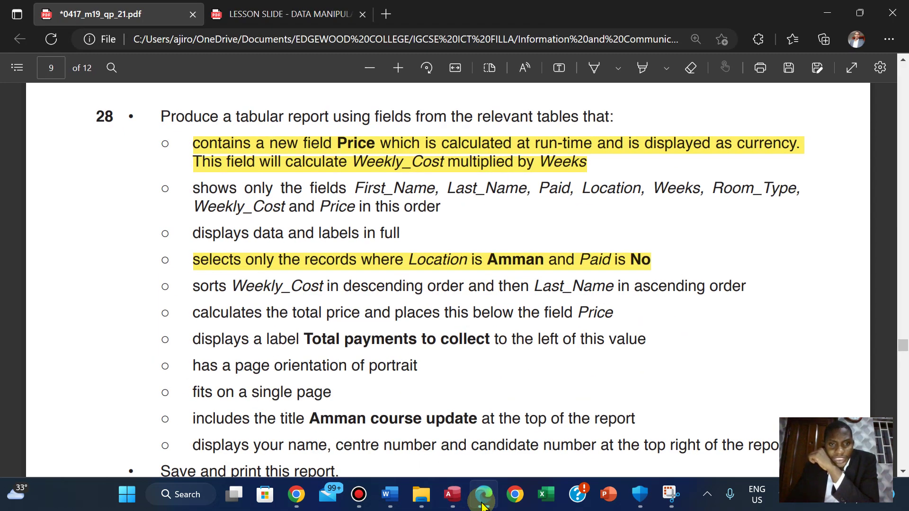
left_click(483, 502)
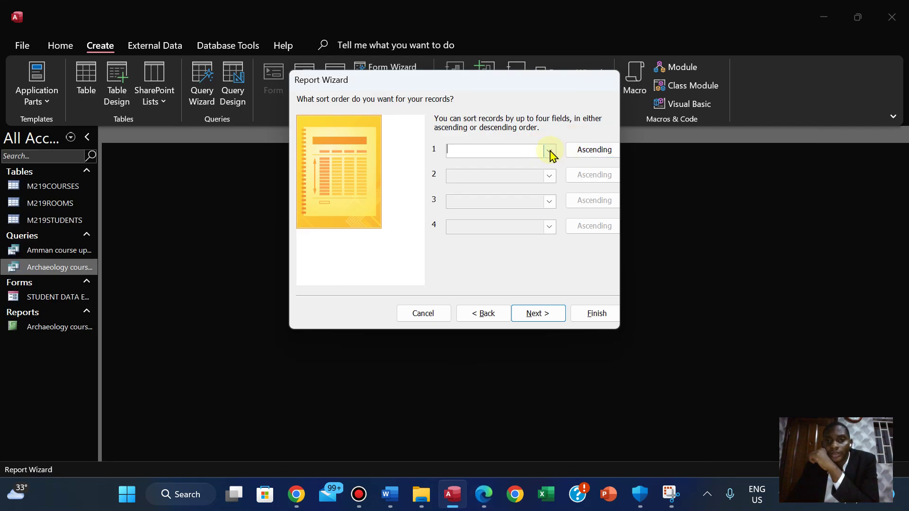
left_click(551, 151)
left_click(476, 230)
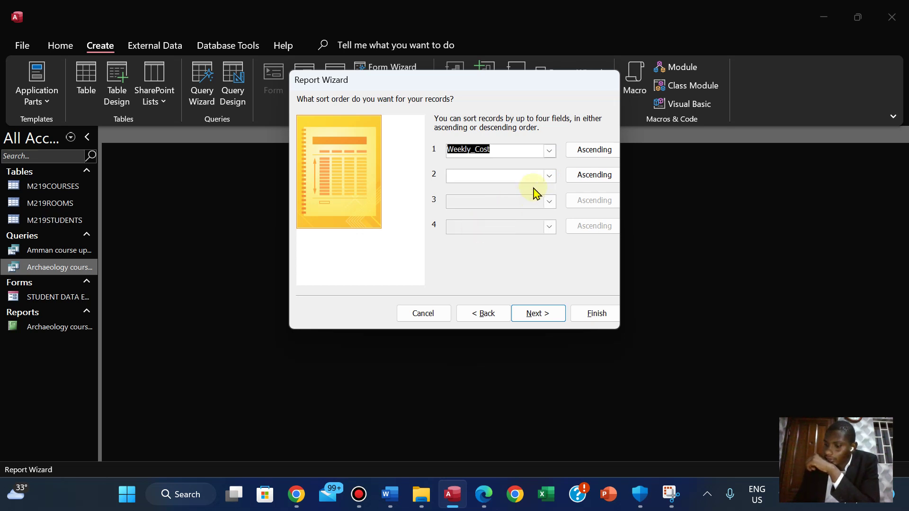
left_click(580, 149)
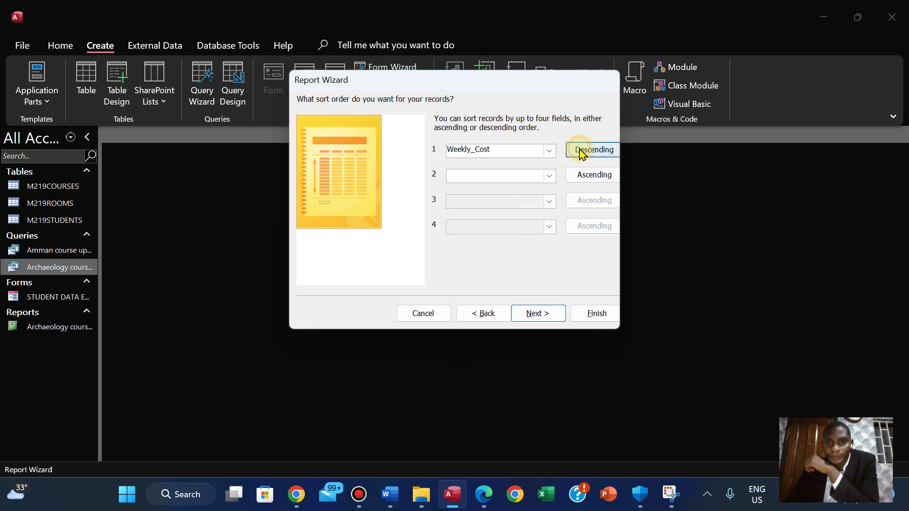
Recheck question 28 in Edge, and in Access set Last_Name in ascending order as the second sort field.
left_click(487, 494)
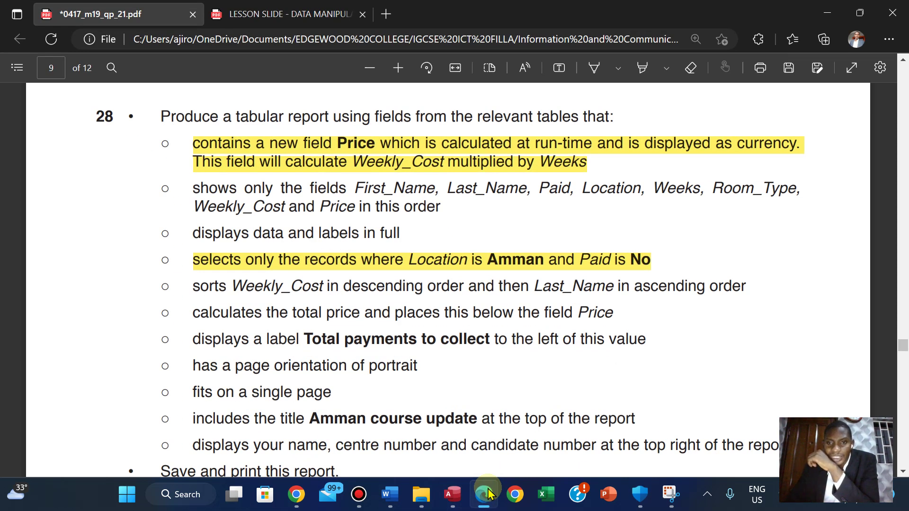
left_click(488, 494)
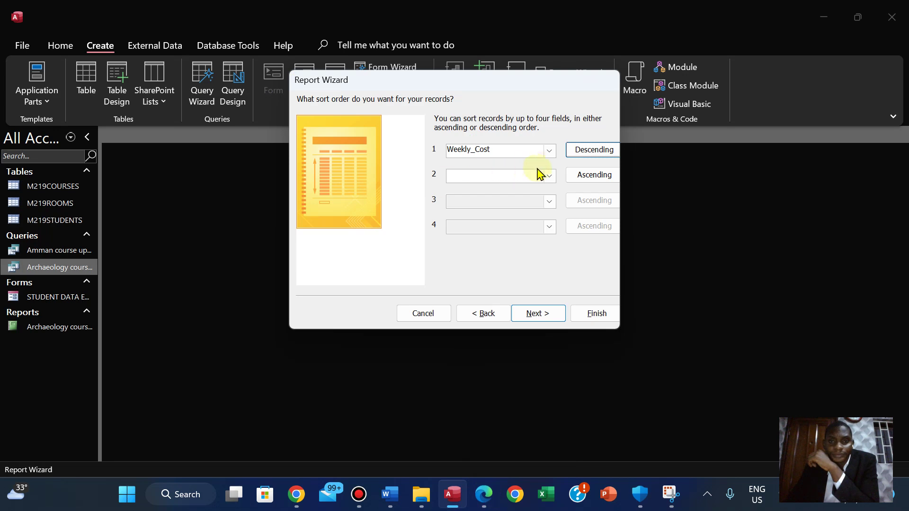
left_click(549, 177)
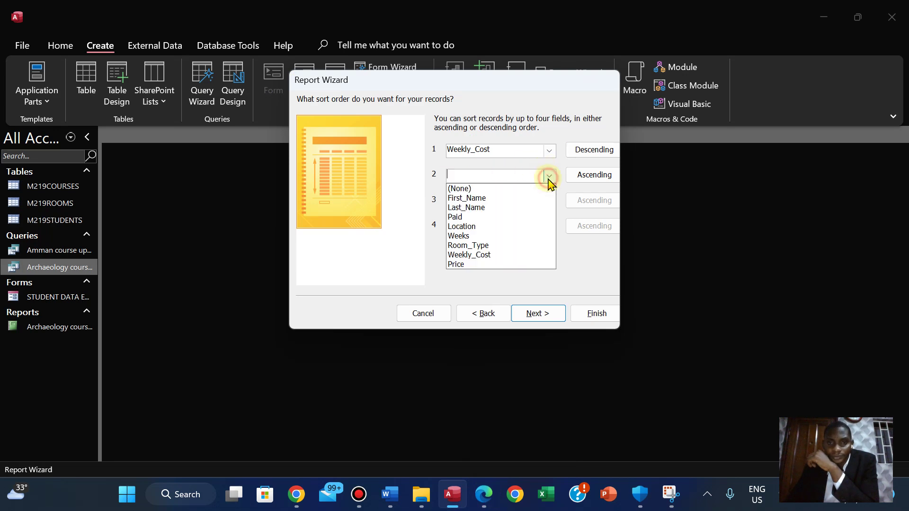
left_click(491, 212)
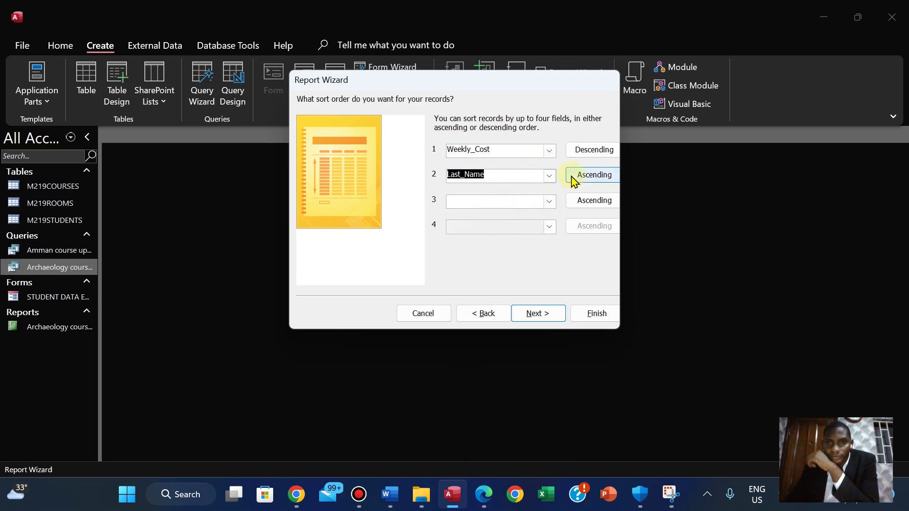
Compare the report's sort order with question 28 in Edge, and in Access advance the Report Wizard to the layout options.
left_click(490, 500)
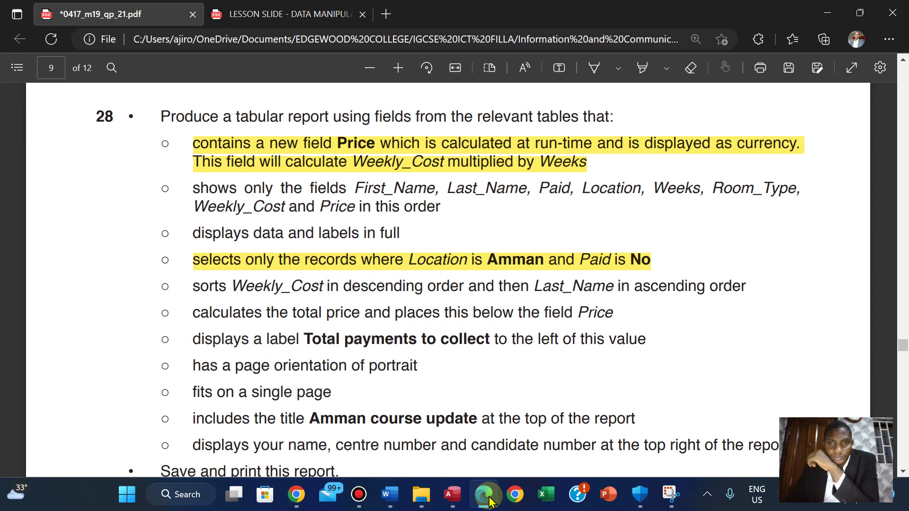
left_click(490, 501)
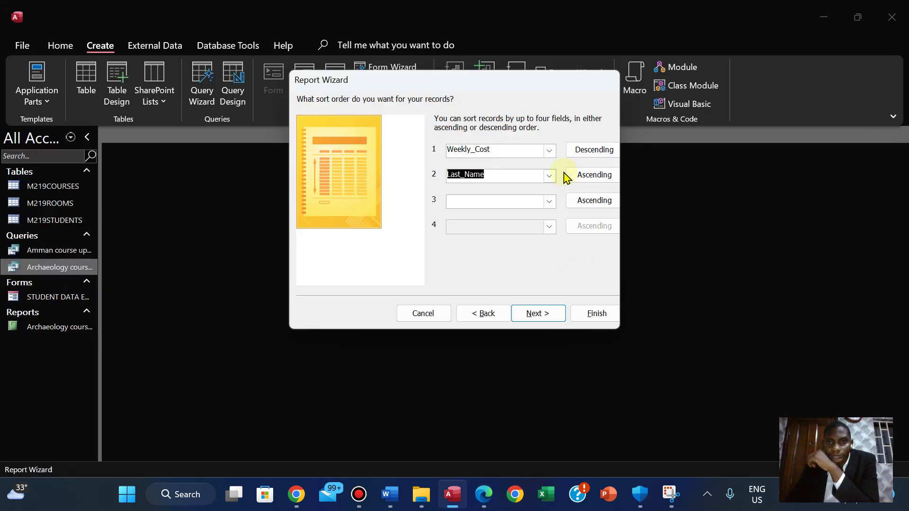
left_click(483, 498)
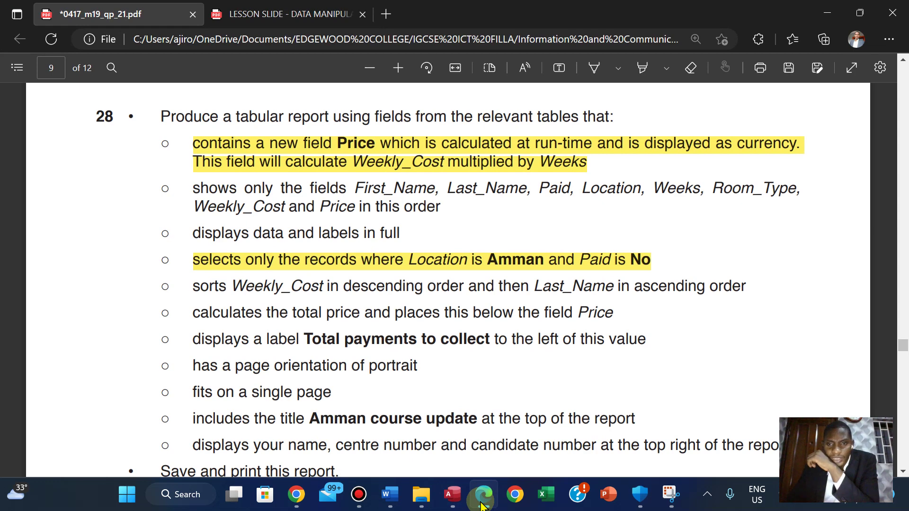
left_click(482, 501)
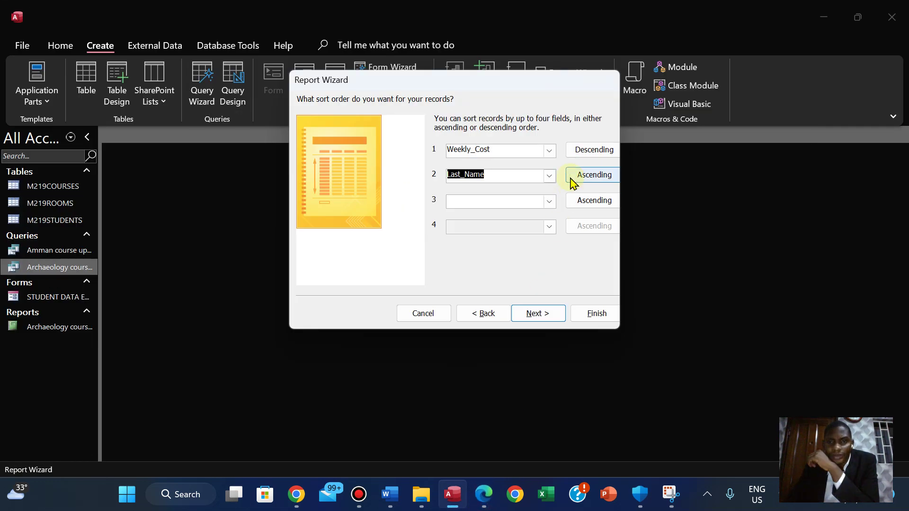
left_click(529, 323)
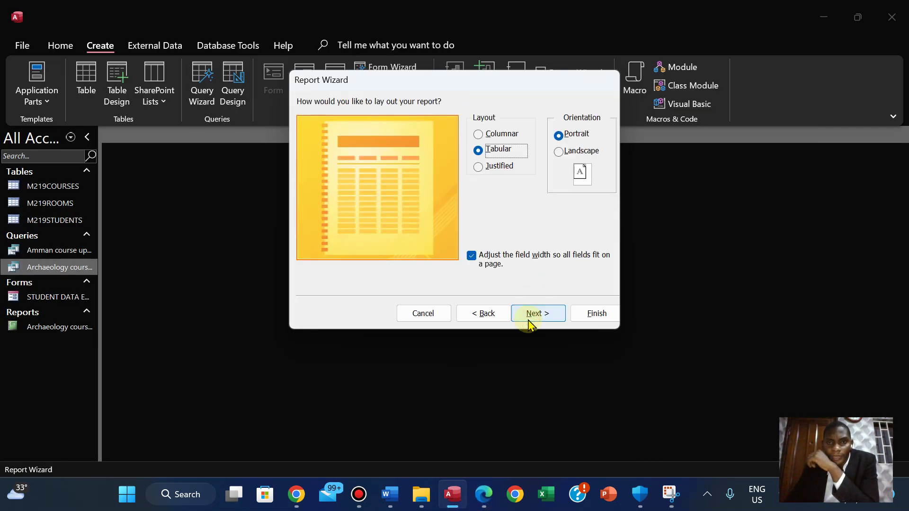
Check question 28 in Edge, and in Access create the report in tabular layout and portrait orientation with the title Amman course update.
left_click(480, 488)
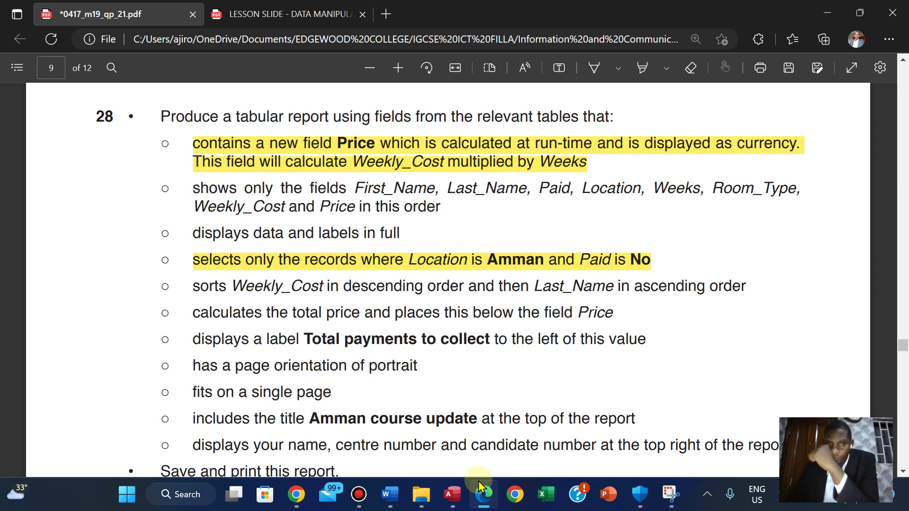
left_click(480, 488)
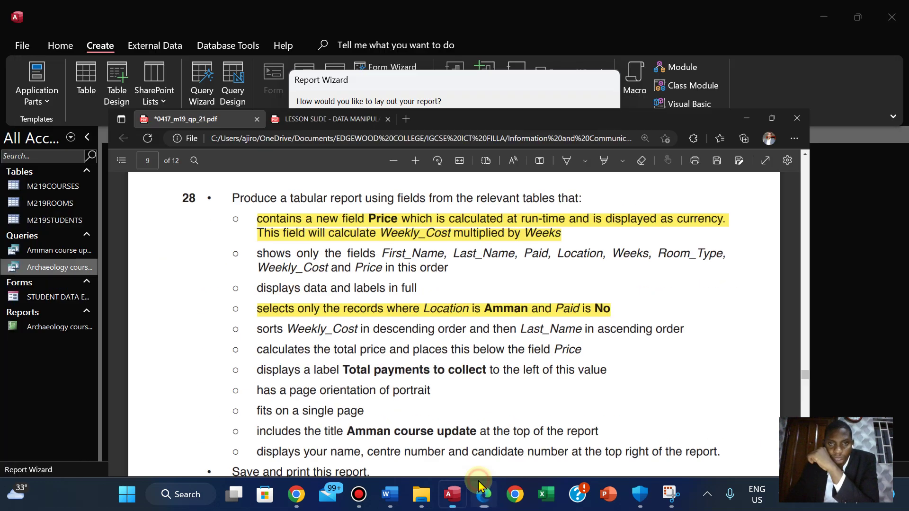
left_click(542, 316)
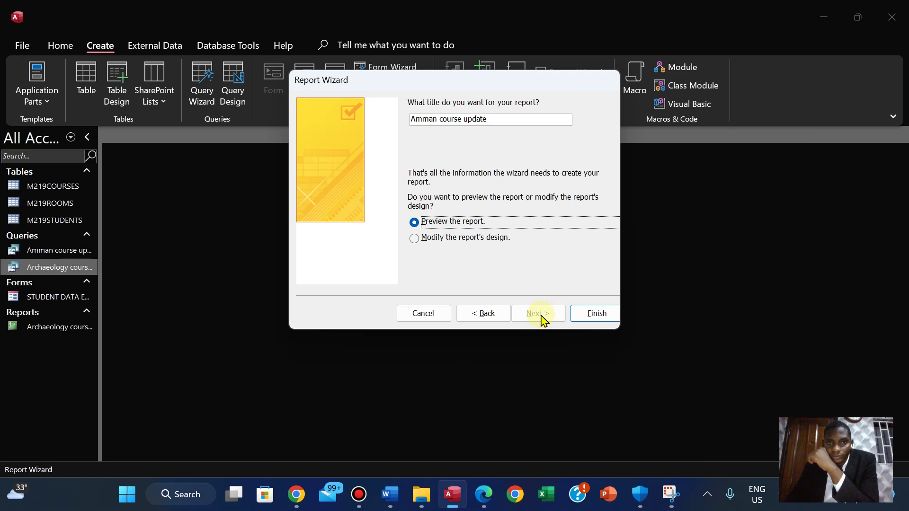
left_click(592, 315)
Recheck question 28 in Edge, and in Access close the print preview and switch the report to Layout View.
left_click(484, 497)
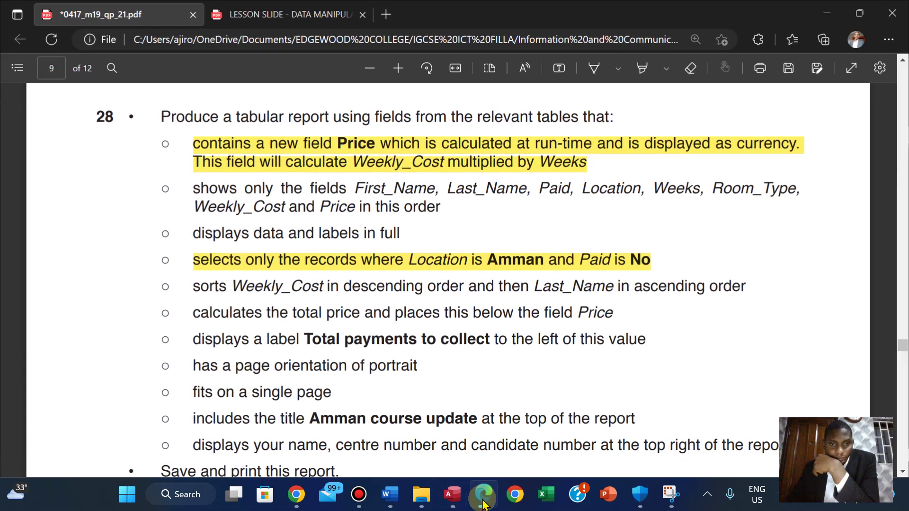
left_click(484, 497)
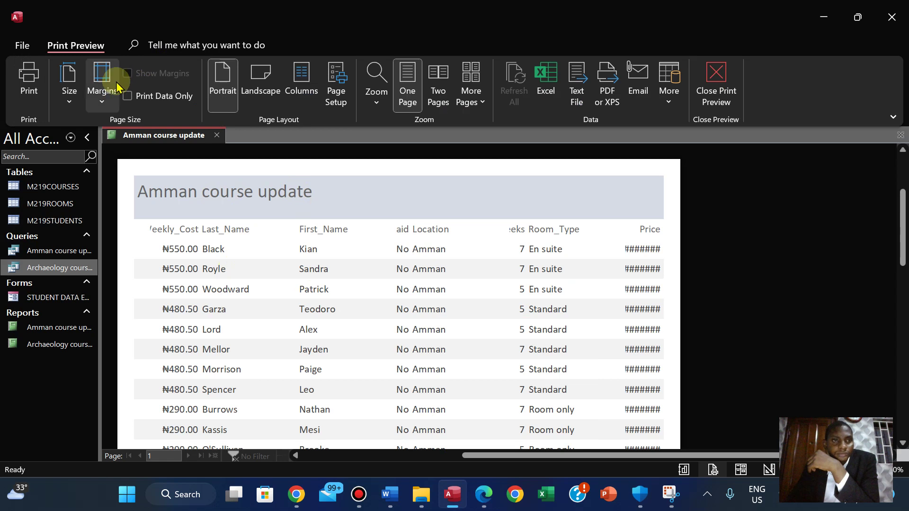
left_click(716, 78)
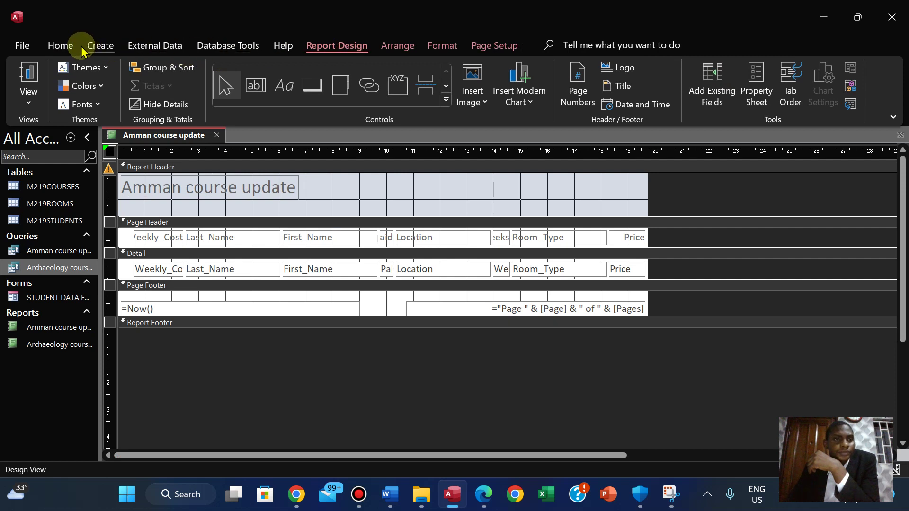
left_click(64, 44)
left_click(70, 87)
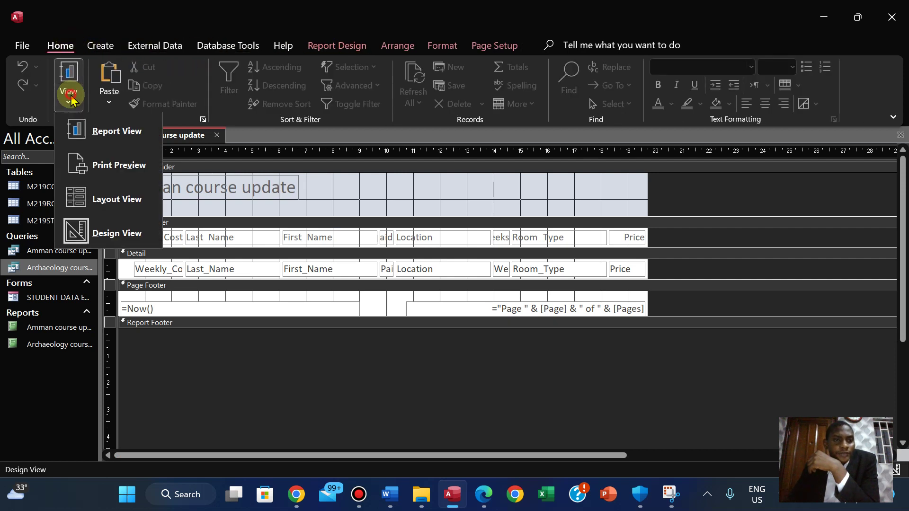
left_click(89, 200)
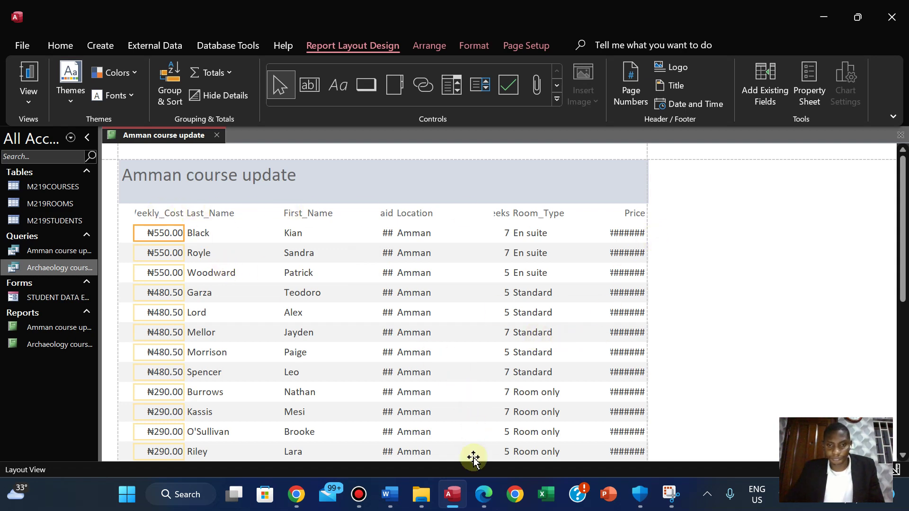
Check the required field order in Edge, and in Access move the Weekly_Cost column between Location and Weeks, narrowing it to fit.
left_click(483, 496)
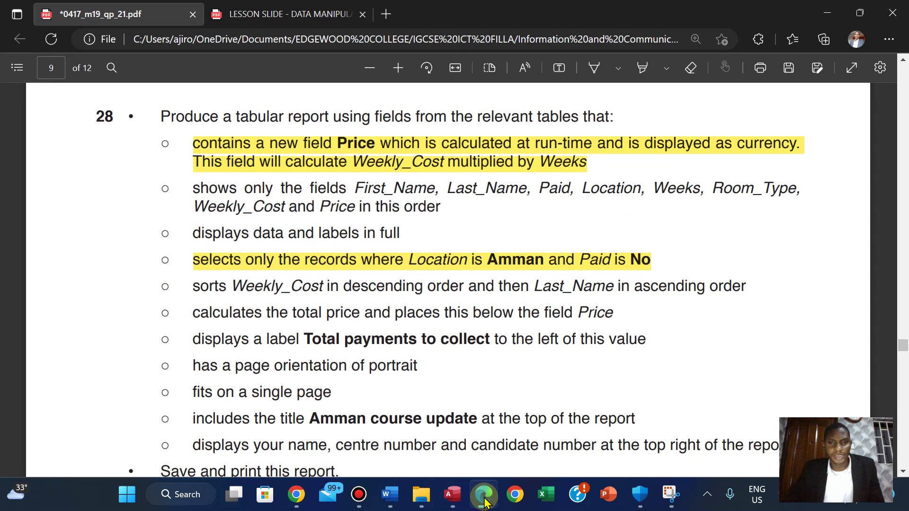
left_click(484, 496)
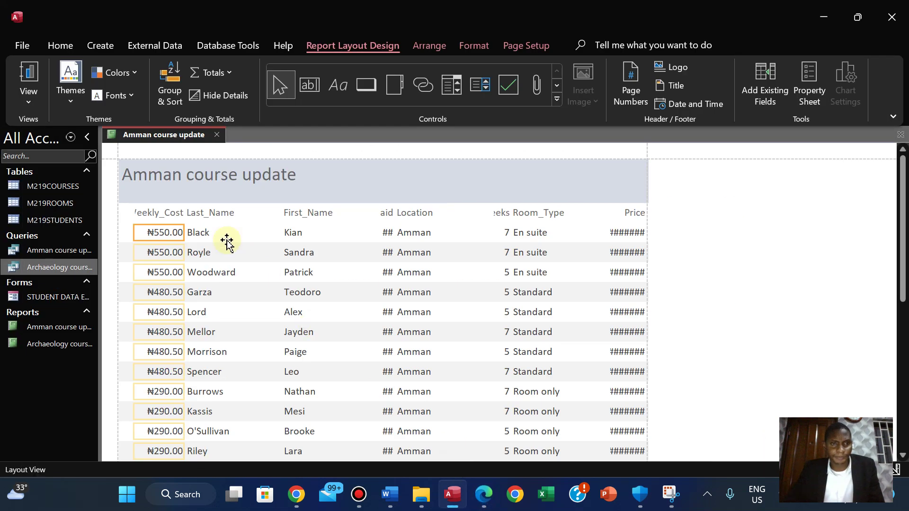
left_click(163, 213)
left_click(155, 231, "shift")
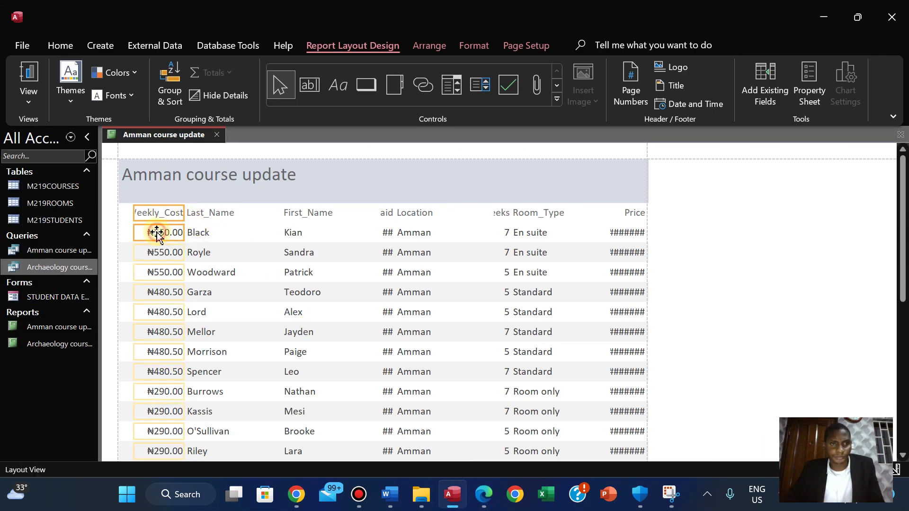
left_click_drag(183, 213, 477, 222)
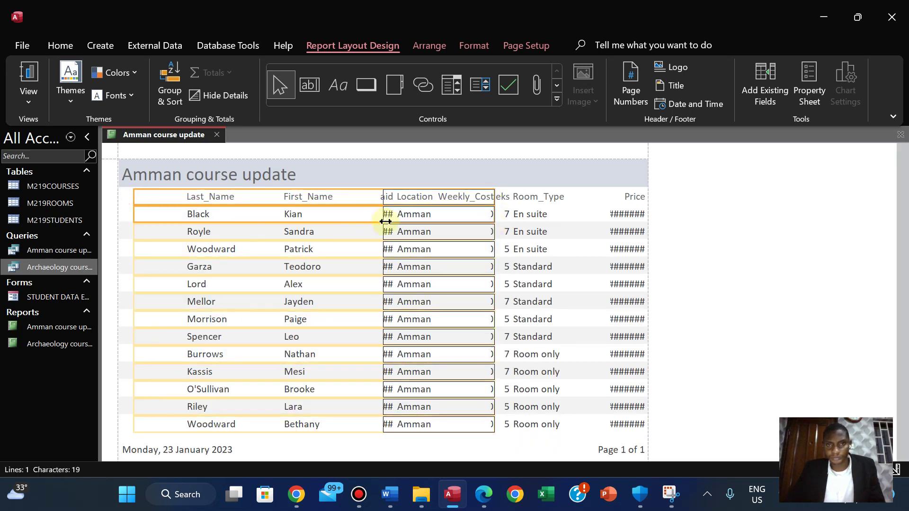
left_click(437, 221)
left_click(437, 221)
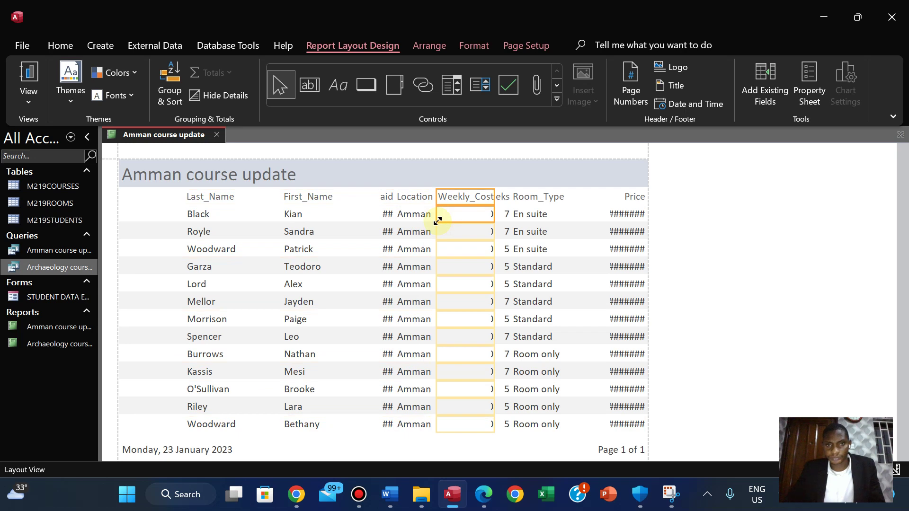
Recheck the field order in Edge, and in Access move the First_Name column before Last_Name, narrowing it to fit.
left_click(194, 201)
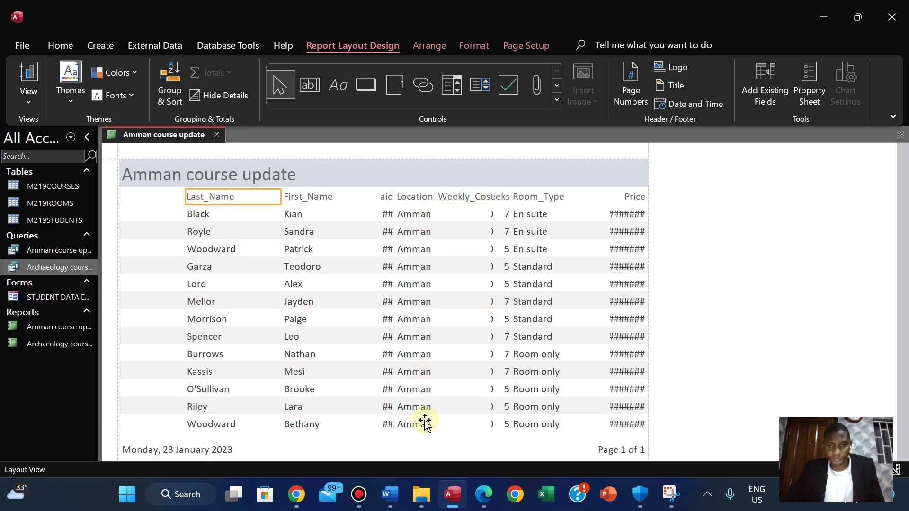
left_click(485, 498)
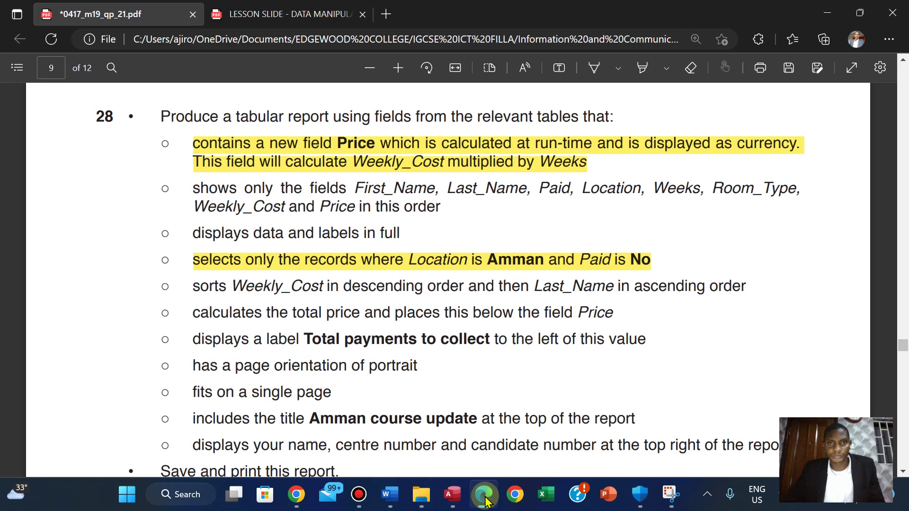
left_click(485, 498)
left_click(306, 200)
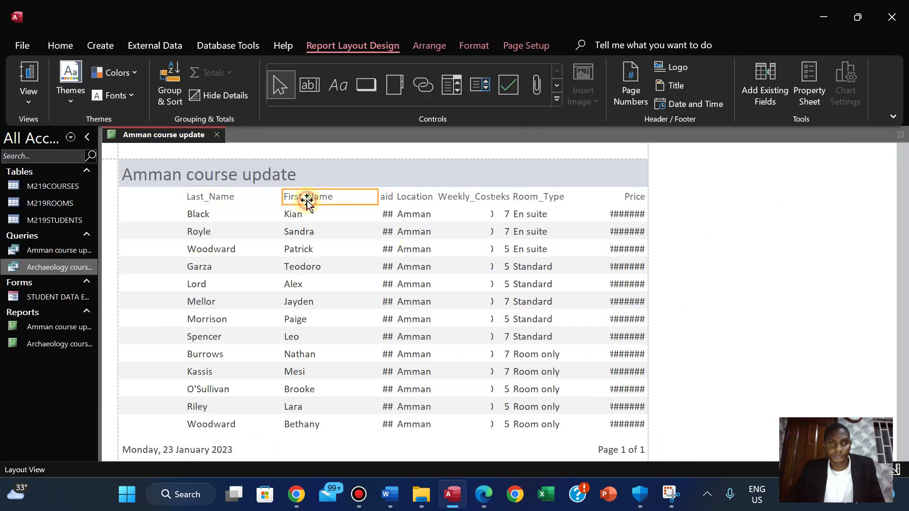
left_click(298, 216)
left_click(291, 199, "ctrl")
left_click_drag(282, 199, 124, 199)
left_click_drag(378, 197, 183, 202)
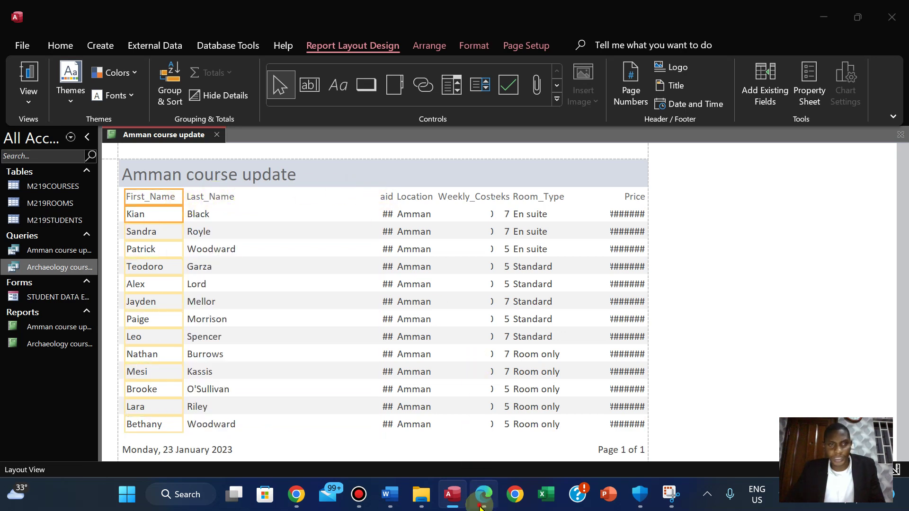
Consult question 28 in Edge, and in Access place the Paid column directly after Last_Name, wide enough for its label, and left-align it.
left_click(481, 503)
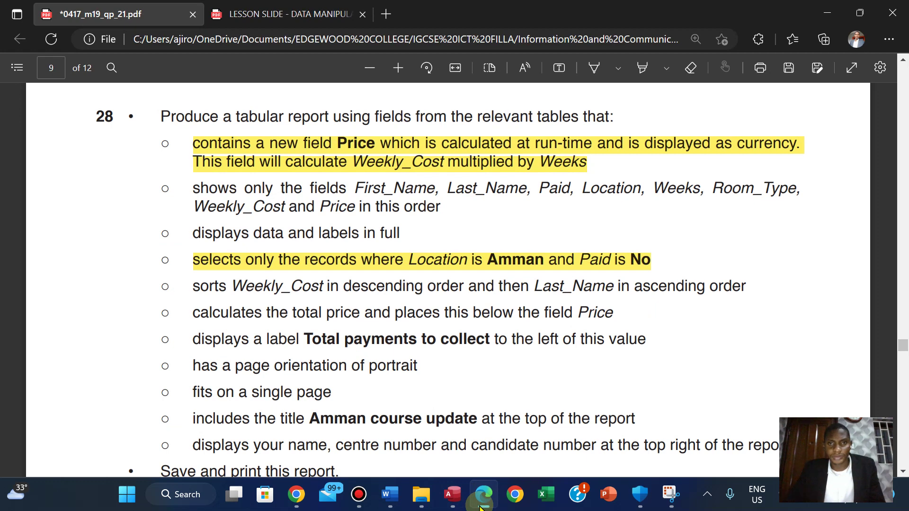
left_click(481, 505)
left_click(382, 197)
left_click(386, 213)
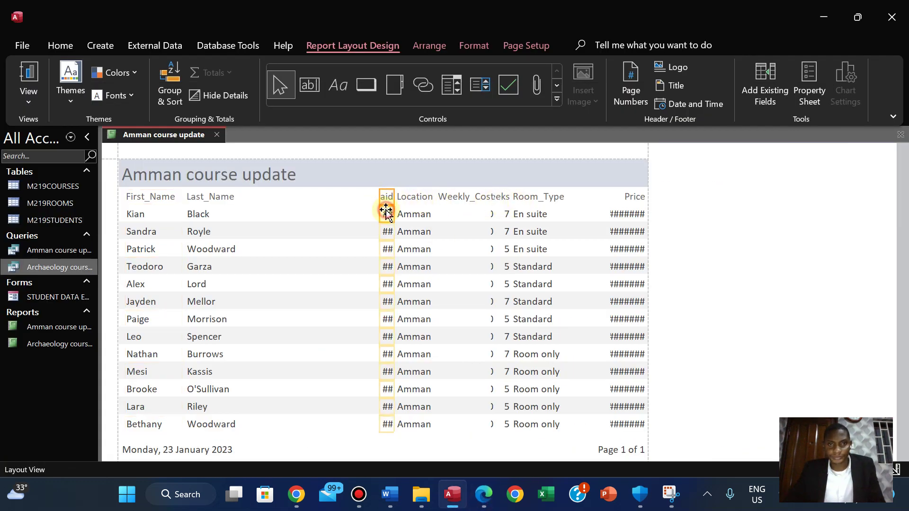
left_click_drag(381, 193, 248, 195)
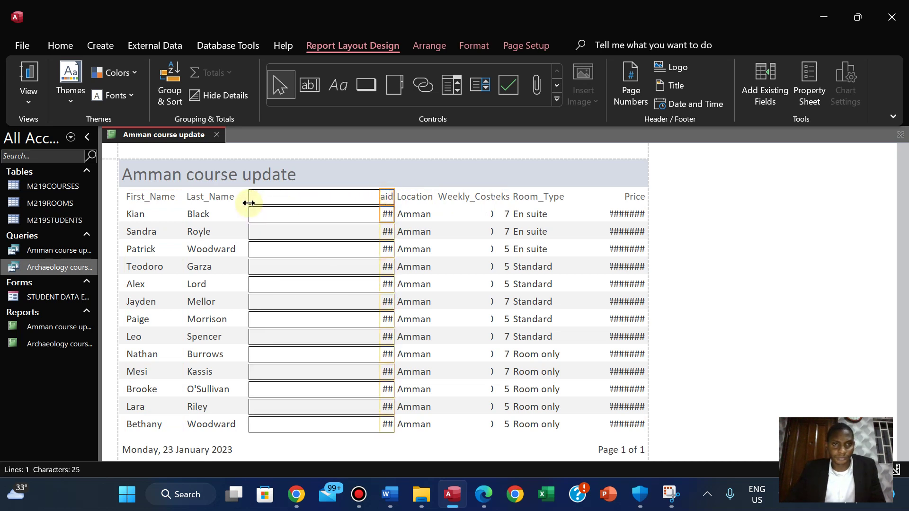
left_click_drag(391, 196, 289, 200)
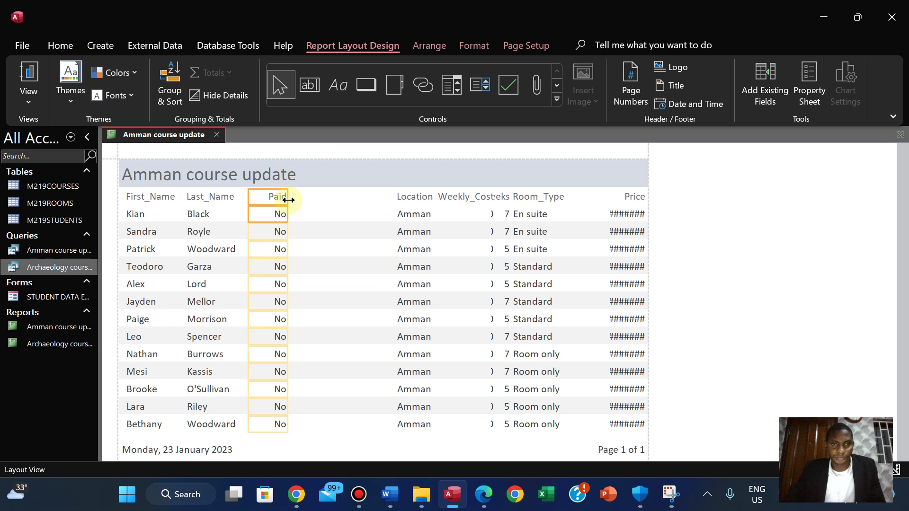
left_click(474, 47)
left_click(238, 95)
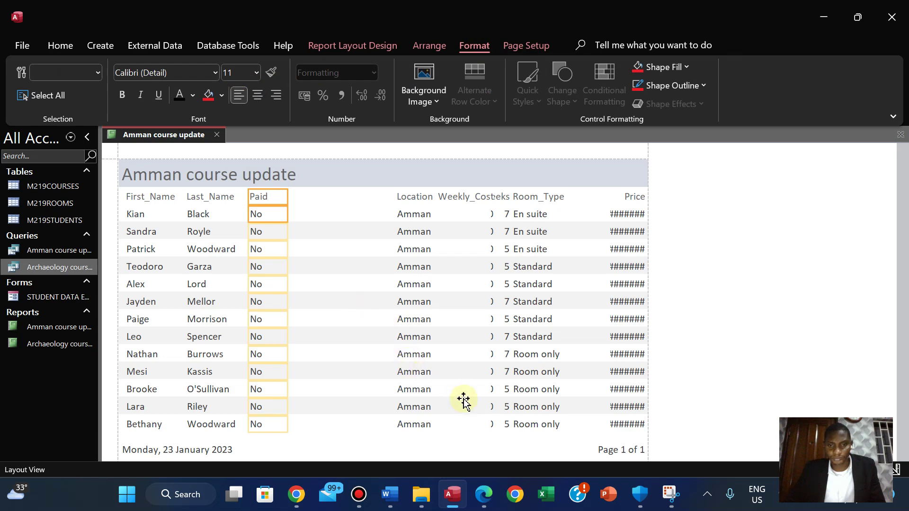
Check the next required field in Edge, and in Access place the Location column directly after Paid and narrow it.
left_click(484, 497)
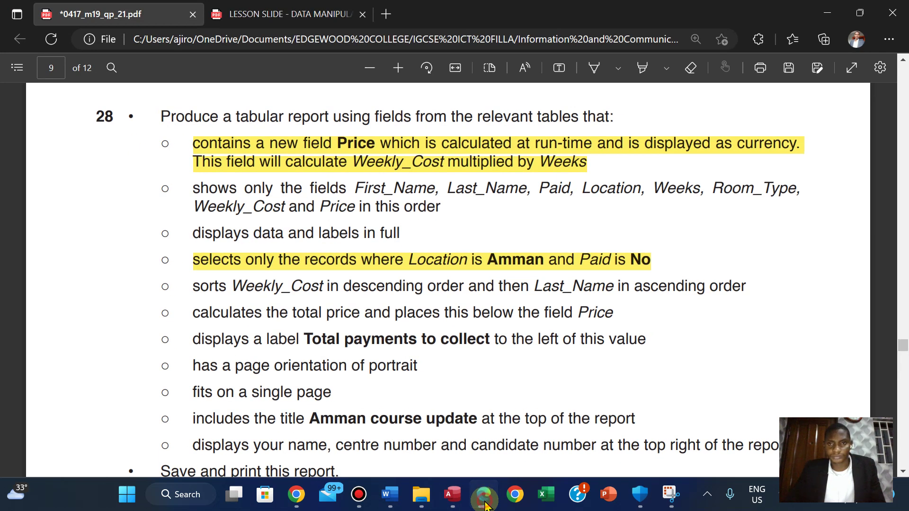
left_click(486, 506)
left_click(414, 200)
left_click(412, 217)
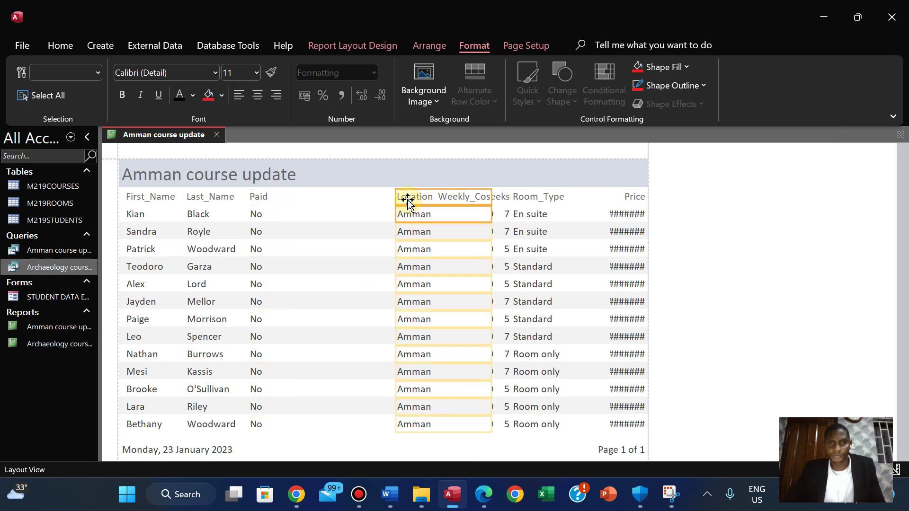
left_click_drag(396, 196, 289, 192)
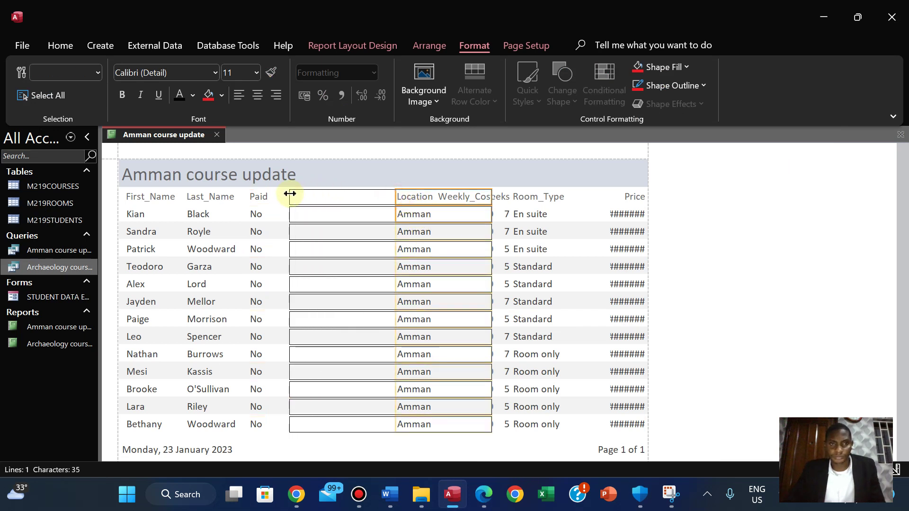
left_click_drag(490, 194, 347, 196)
Glance at question 28 in Edge, in Access place the narrowed Weekly_Cost column directly after Location, and recheck the field order in Edge.
left_click(485, 496)
left_click(486, 496)
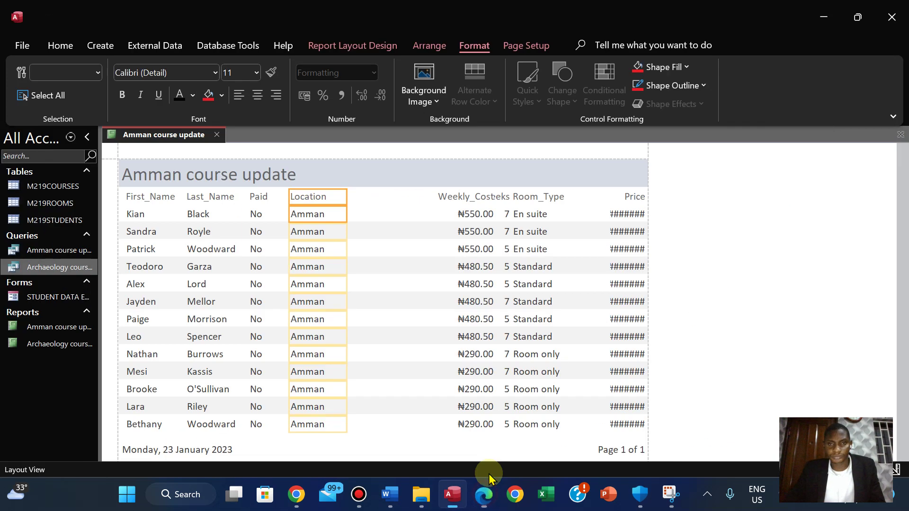
left_click(452, 199)
left_click(468, 213, "shift")
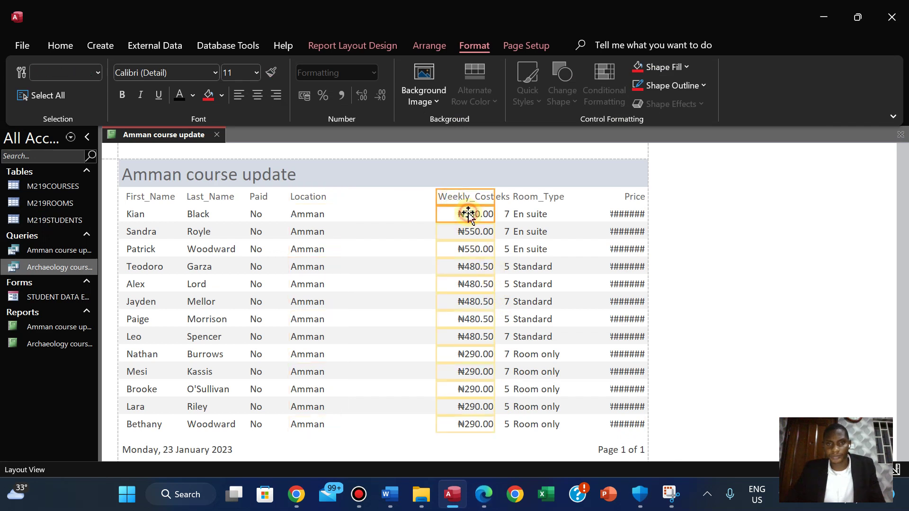
left_click_drag(435, 196, 342, 197)
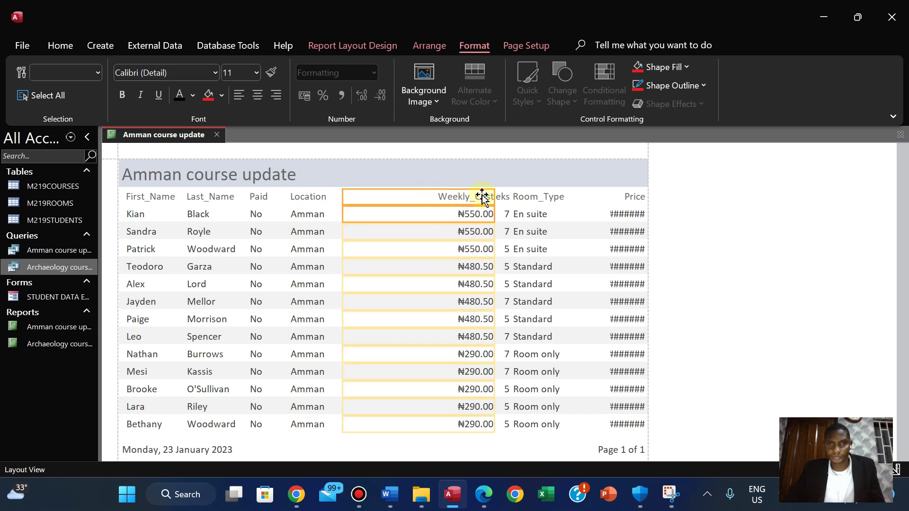
left_click_drag(495, 195, 409, 197)
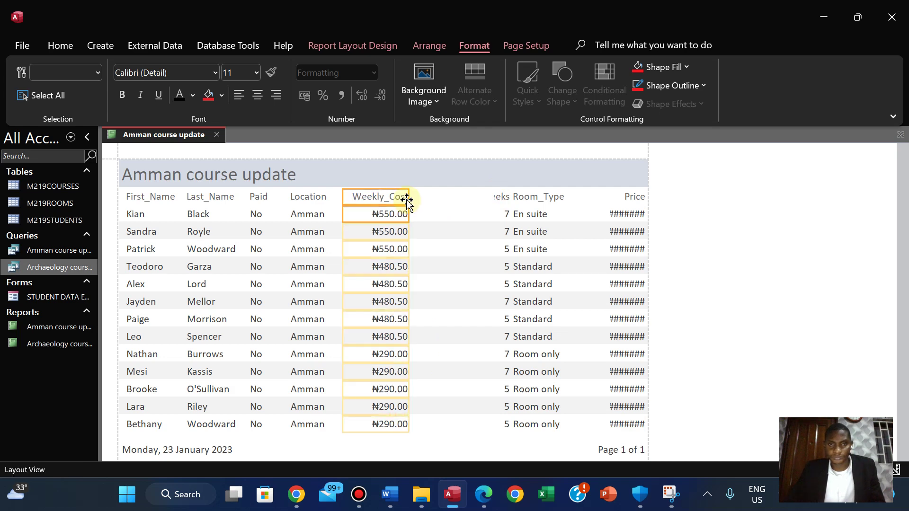
left_click(484, 503)
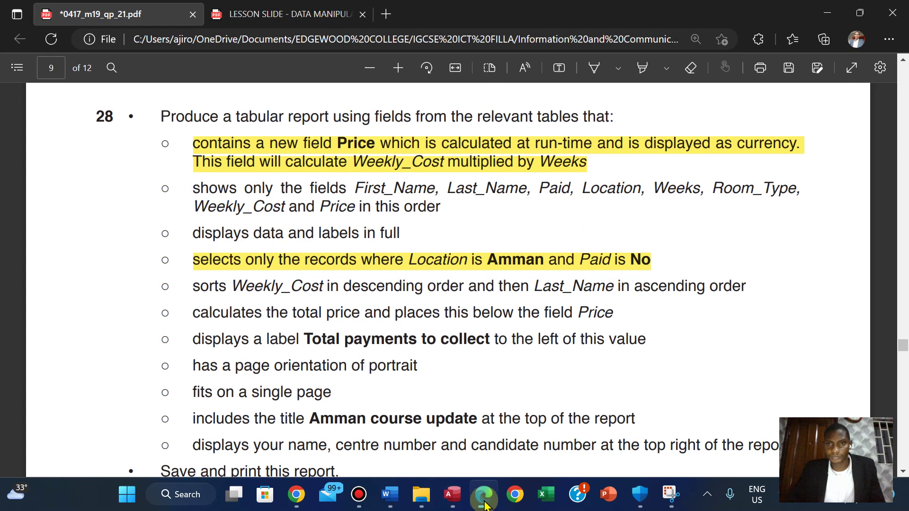
Back in Access, place the Room_Type column directly after Weekly_Cost and narrow it to fit its text.
left_click(483, 505)
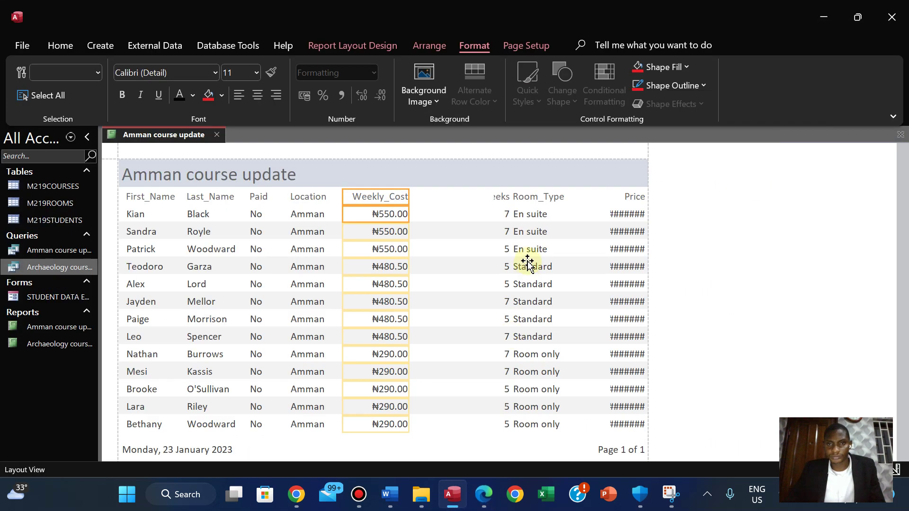
left_click(529, 197)
left_click(525, 216, "shift")
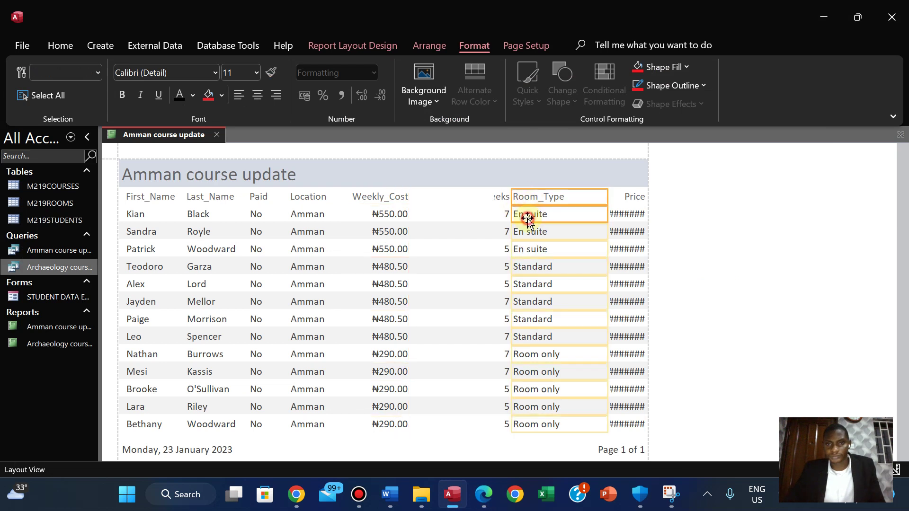
left_click_drag(513, 200, 426, 196)
left_click_drag(607, 196, 488, 206)
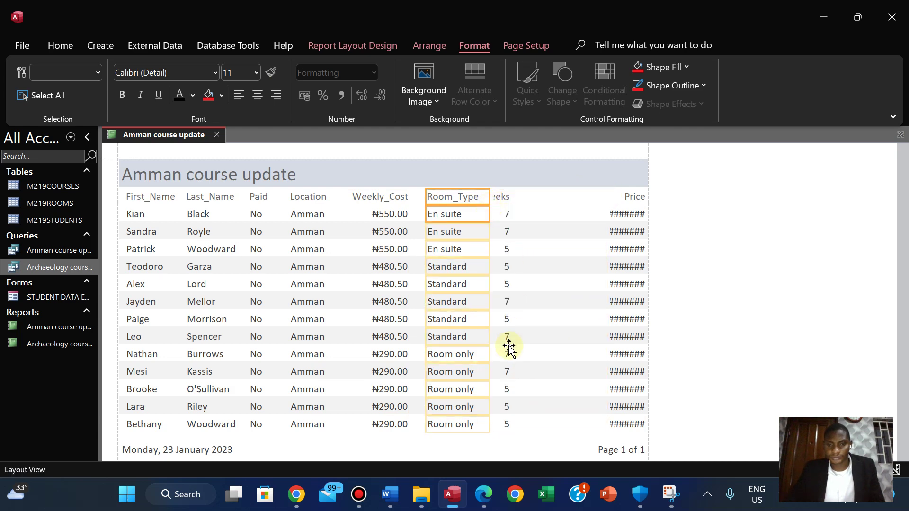
Recheck the field order in Edge, and in Access widen the Weeks column until its label shows in full.
left_click(484, 493)
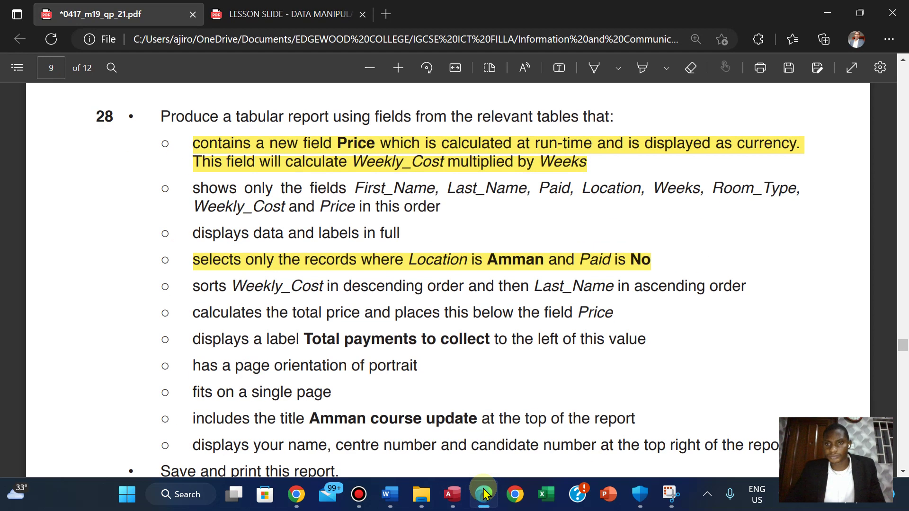
left_click(484, 494)
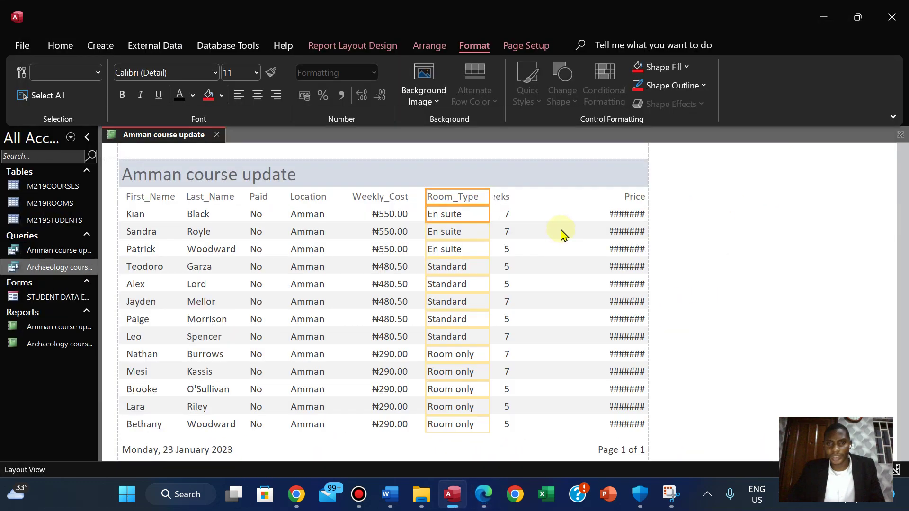
left_click(503, 198)
left_click(505, 215)
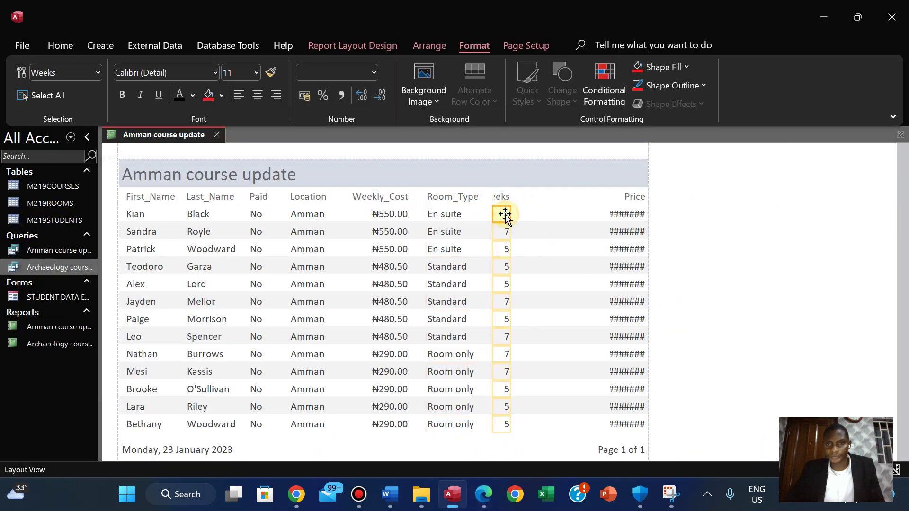
left_click(501, 198, "shift")
left_click_drag(510, 195, 535, 195)
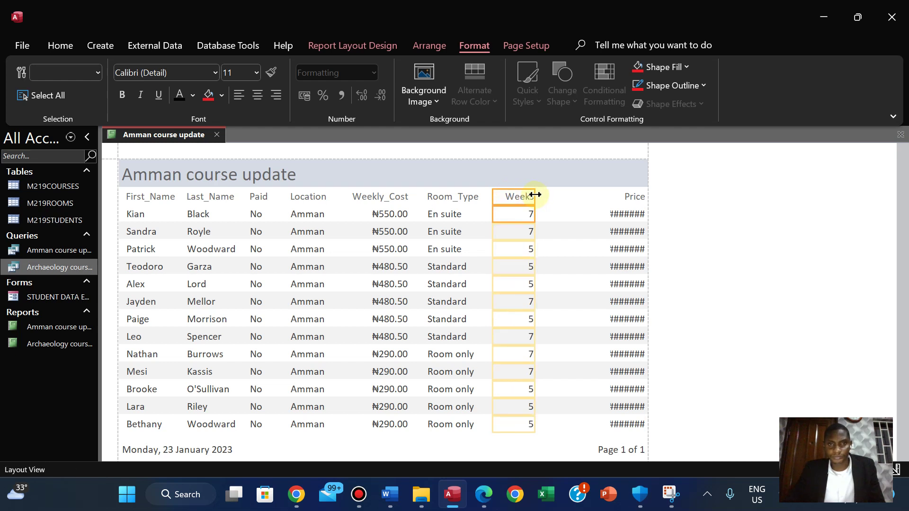
Consult question 28 in Edge, and in Access move the Weekly_Cost column between Weeks and Price.
left_click(483, 496)
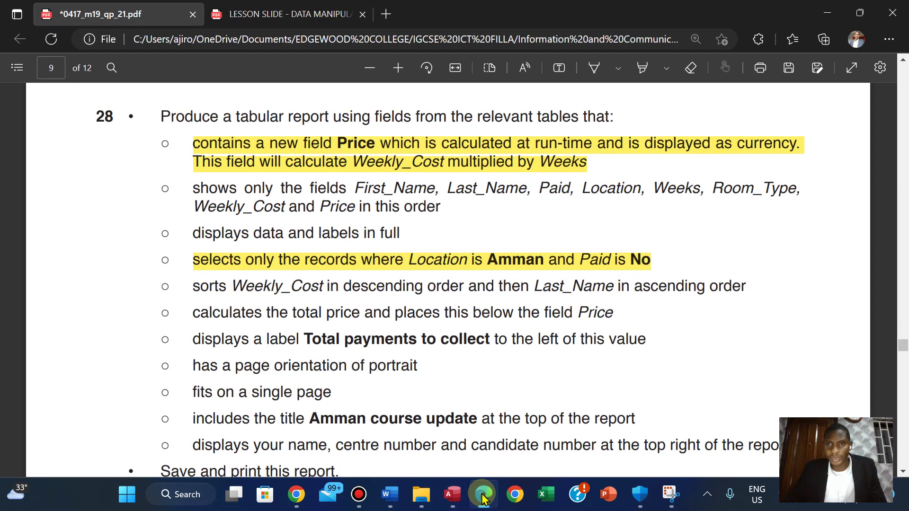
left_click(483, 495)
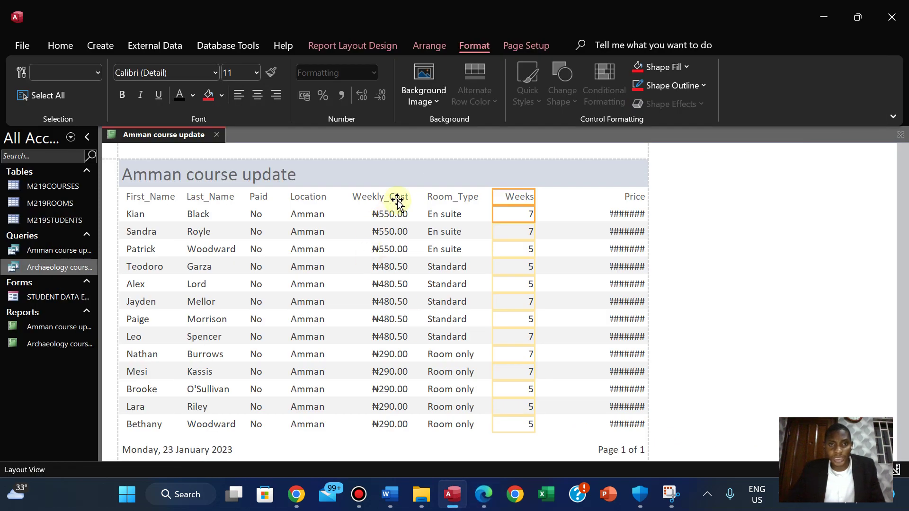
left_click(397, 201)
left_click(394, 215)
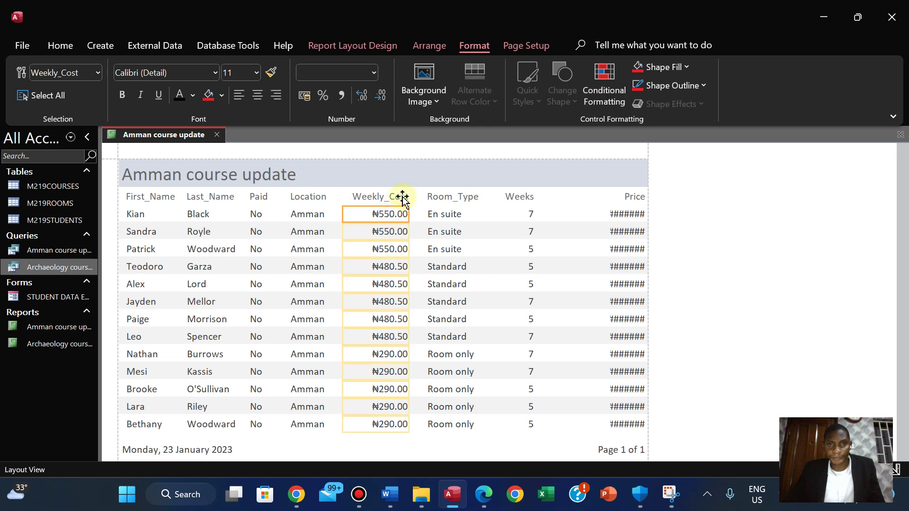
left_click(397, 197)
left_click(392, 214, "shift")
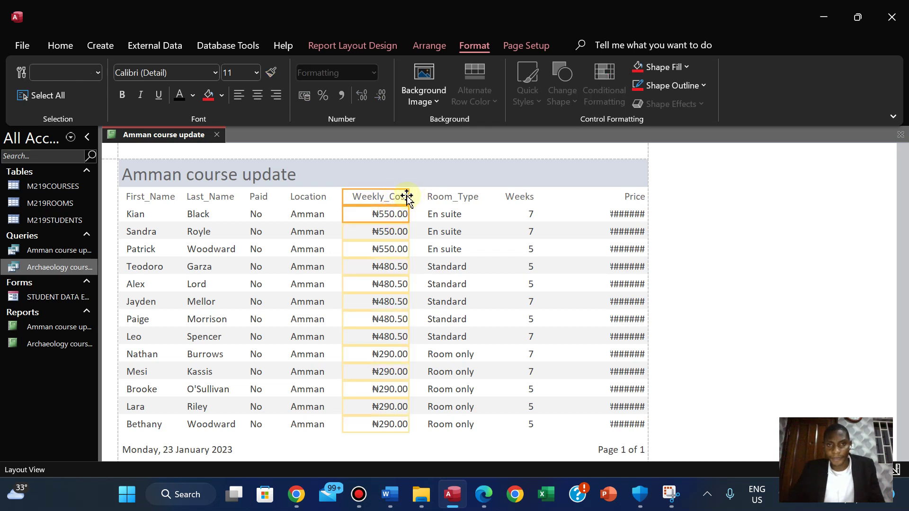
left_click_drag(409, 196, 599, 195)
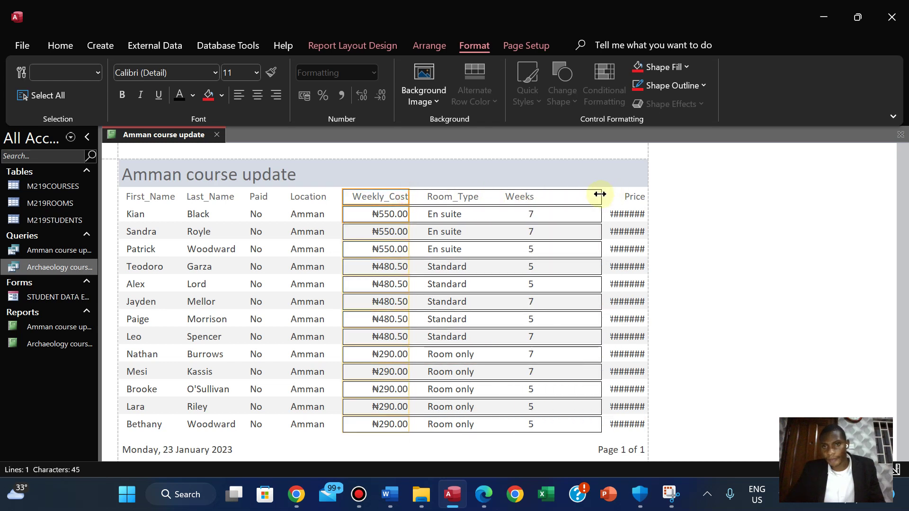
left_click_drag(342, 197, 546, 205)
Move the Weeks column into the gap between Location and Room_Type, keeping it narrow.
left_click(521, 198)
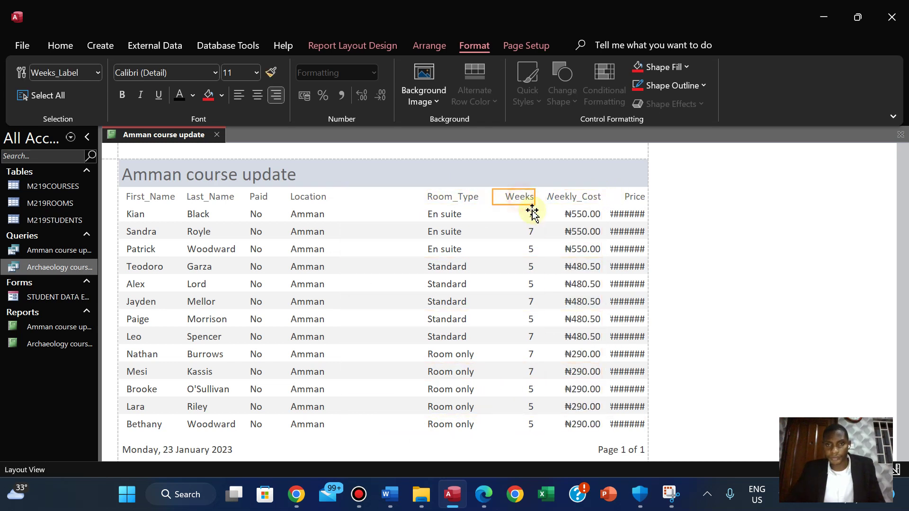
left_click(536, 219)
left_click(525, 200)
left_click(530, 214)
left_click(515, 196, "shift")
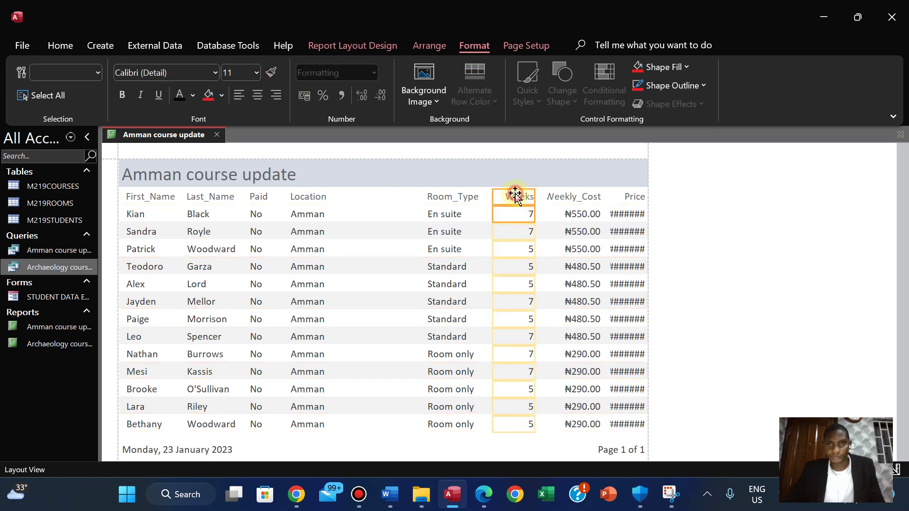
left_click_drag(493, 196, 339, 197)
left_click_drag(534, 199, 395, 207)
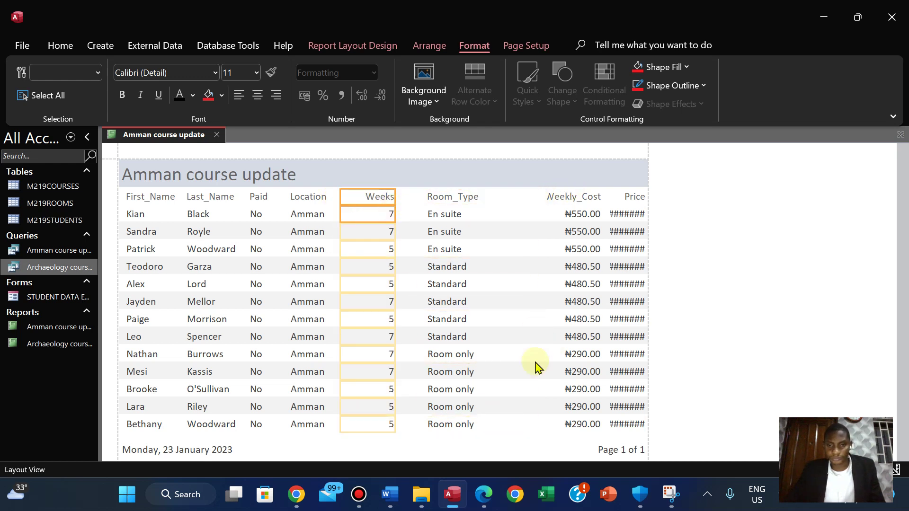
Check the required order in Edge, and in Access place Weekly_Cost directly after Room_Type, wide enough for its full label.
left_click(483, 497)
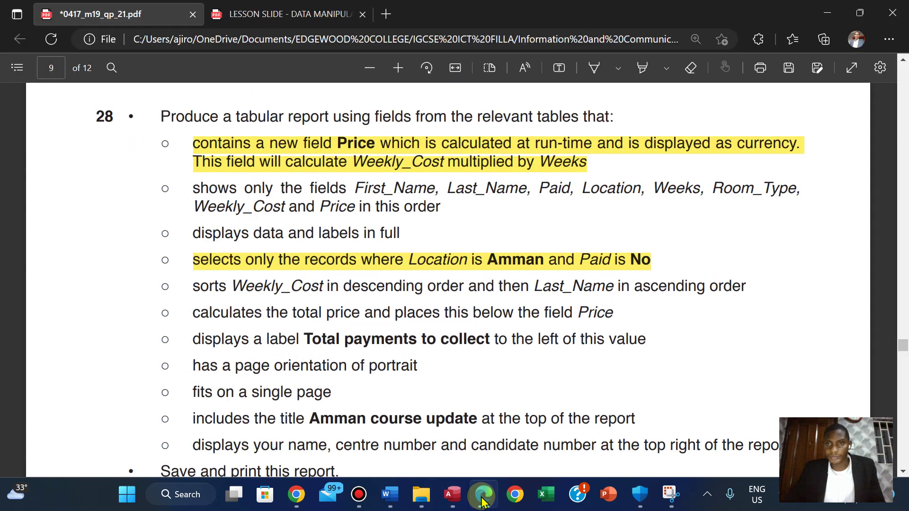
left_click(482, 497)
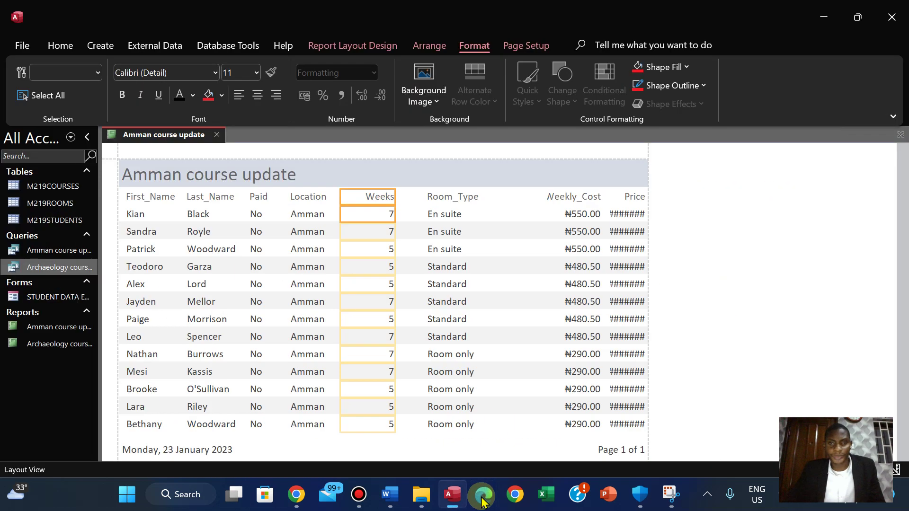
left_click(568, 199)
left_click(570, 214, "shift")
left_click_drag(547, 197, 496, 197)
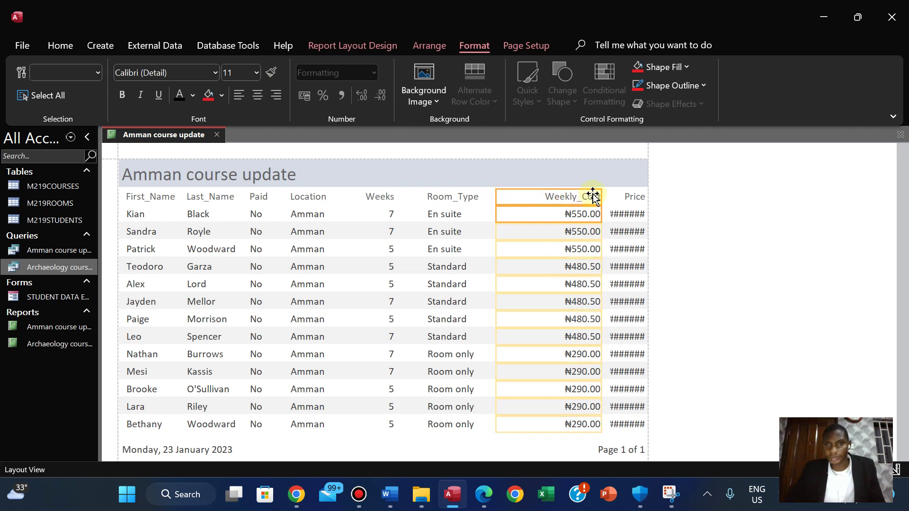
left_click_drag(602, 196, 562, 197)
Widen the Price column to display its amounts in full, and compare the report's columns with question 28 in Edge.
left_click(624, 194)
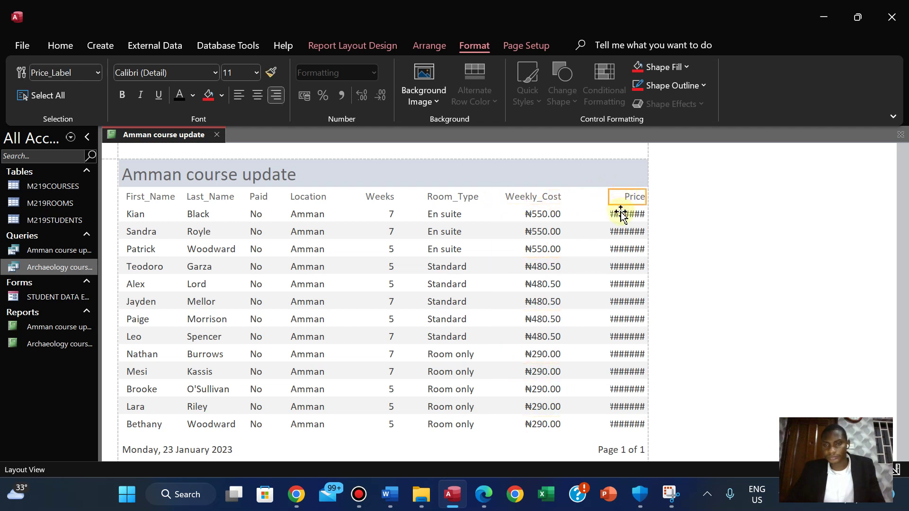
left_click(621, 214, "shift")
left_click_drag(609, 196, 571, 196)
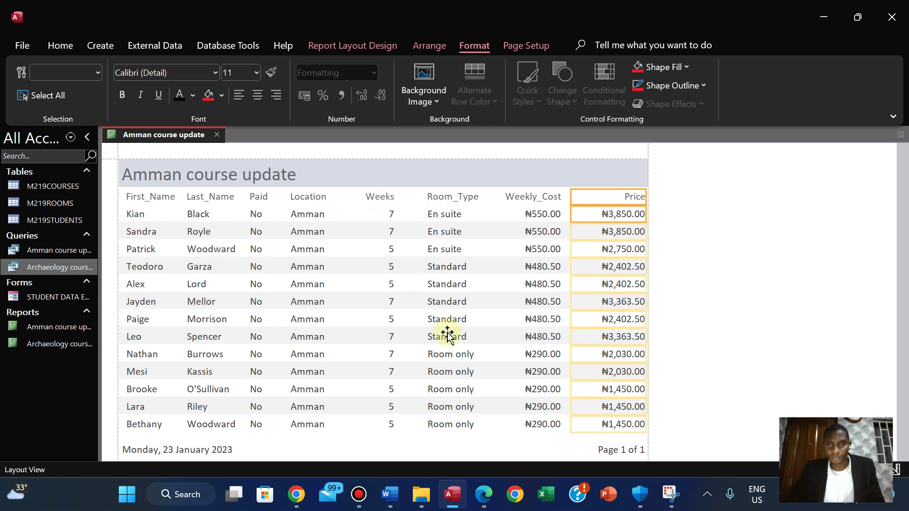
left_click(485, 496)
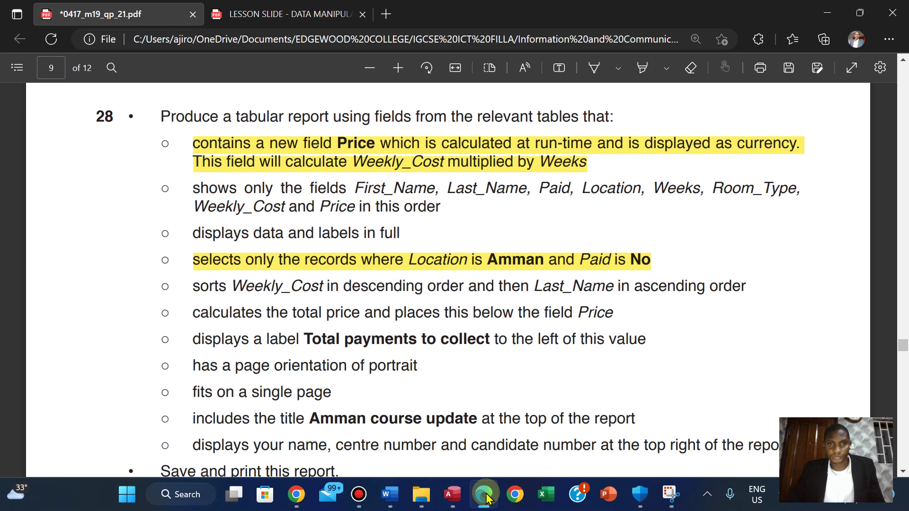
left_click(485, 495)
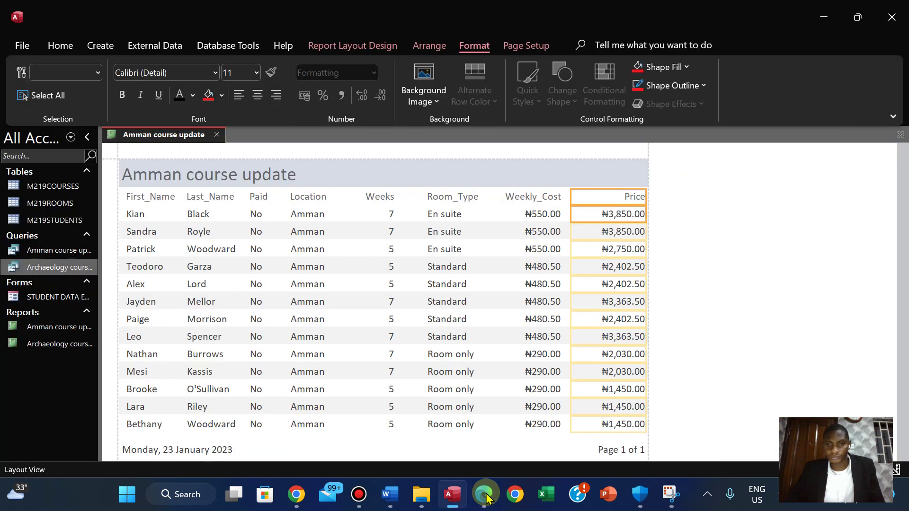
left_click(485, 495)
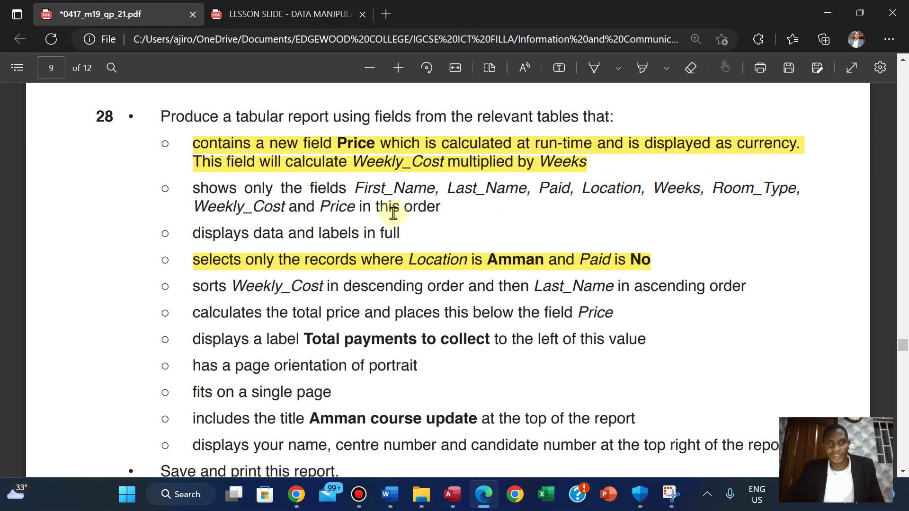
left_click(453, 495)
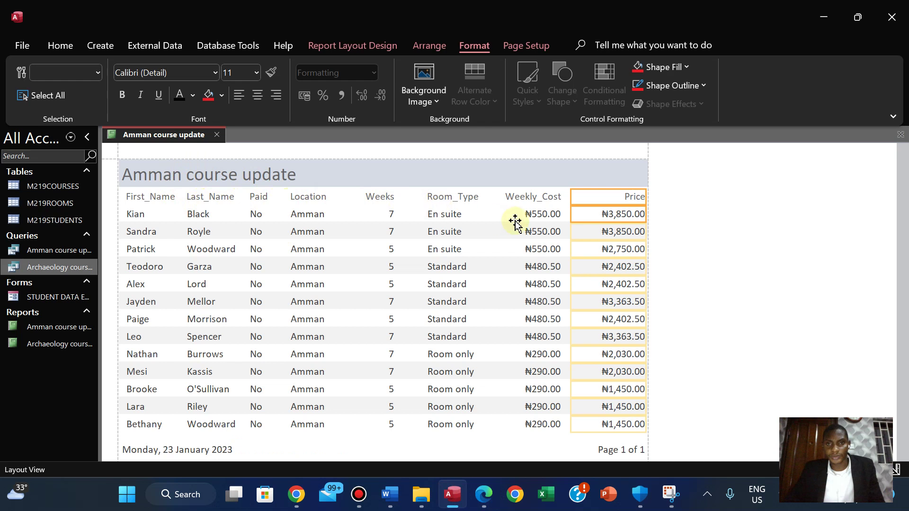
left_click(483, 495)
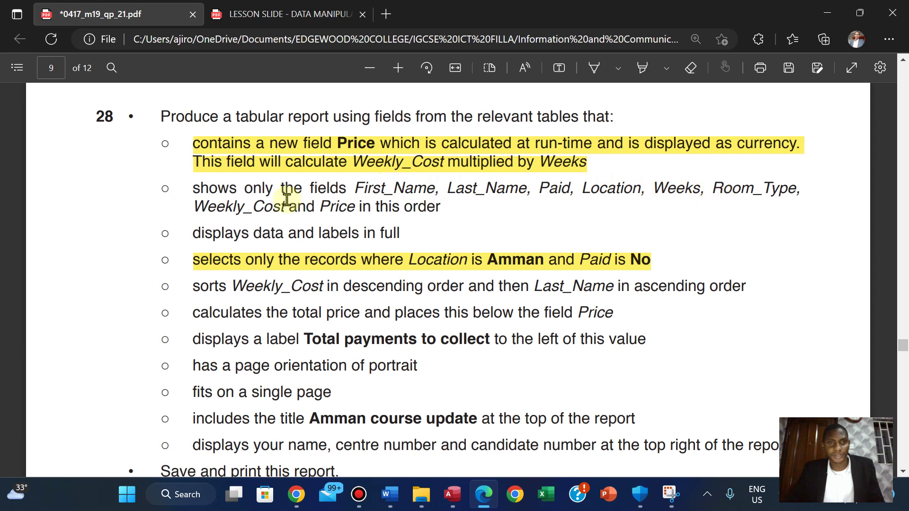
left_click(453, 500)
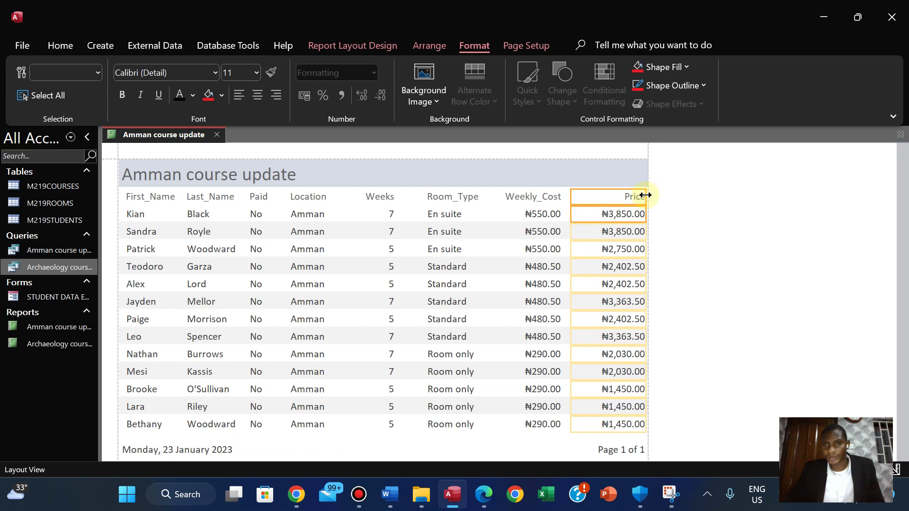
Narrow the Price column slightly, and left-align the labels and data of the Price and Weekly_Cost columns.
left_click_drag(646, 195, 634, 197)
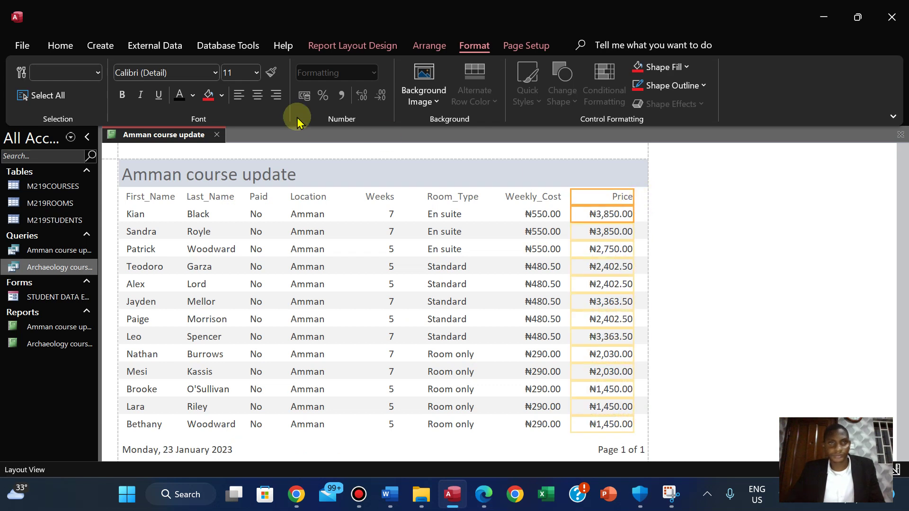
left_click(242, 94)
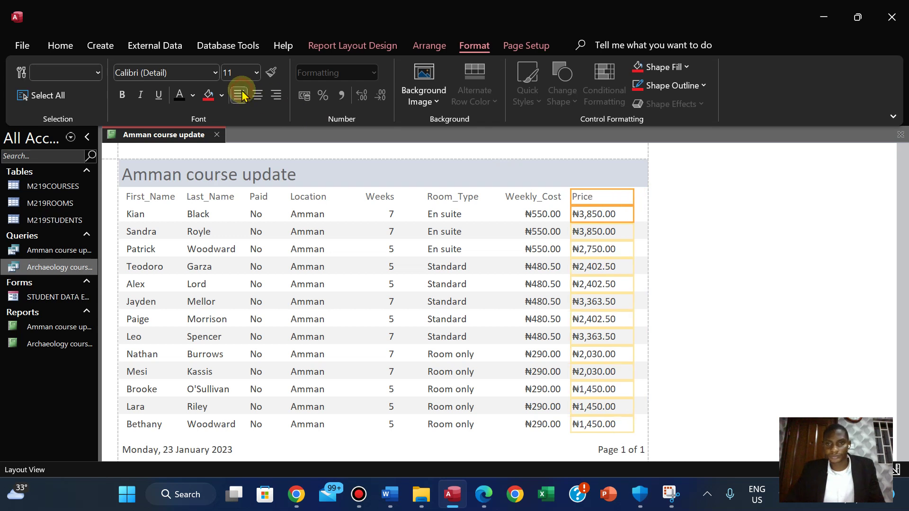
left_click(538, 198)
left_click(537, 215, "shift")
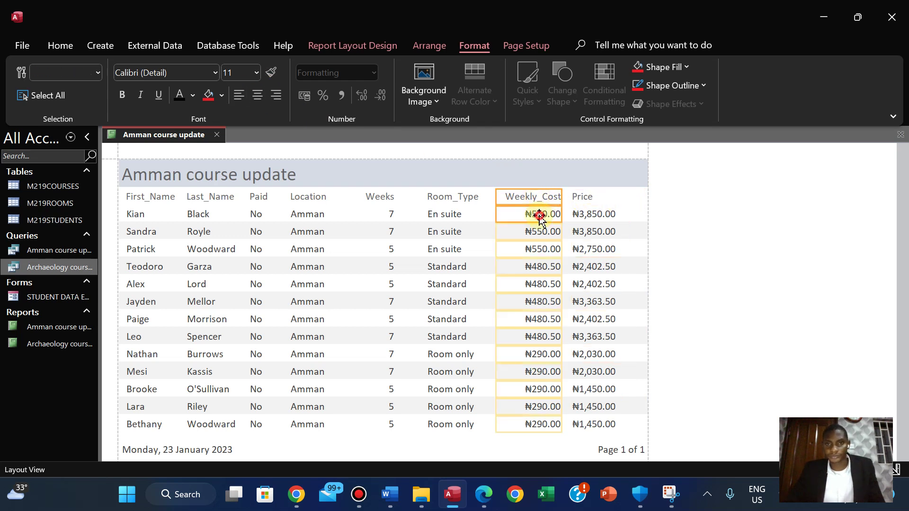
left_click(238, 97)
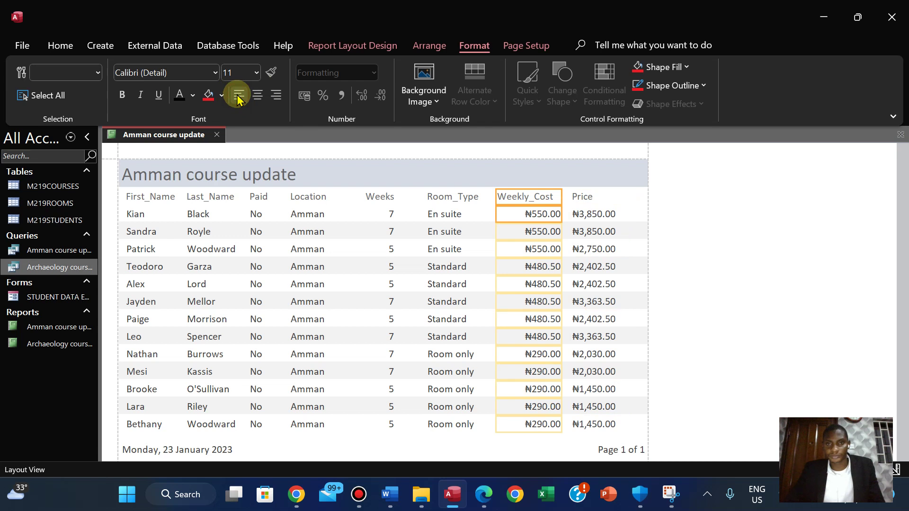
Left-align the label and data of the Weeks column.
left_click_drag(376, 197, 394, 215)
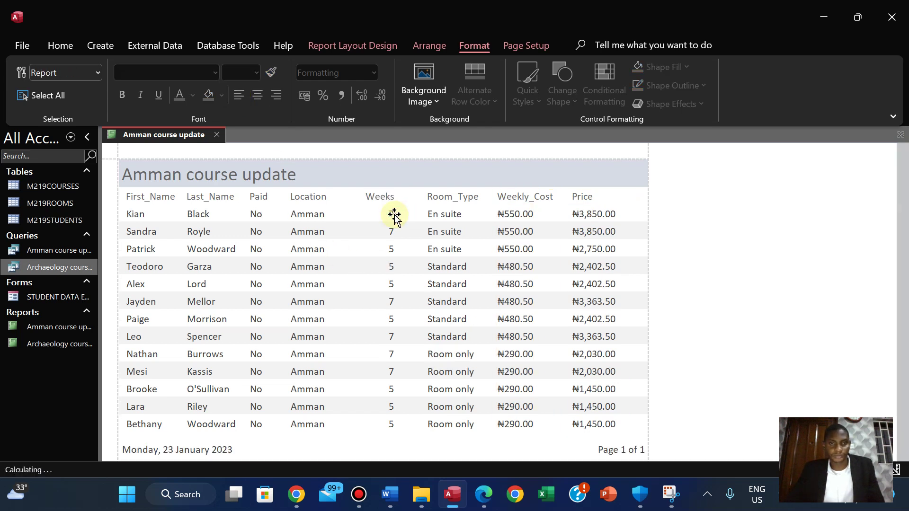
left_click(388, 214)
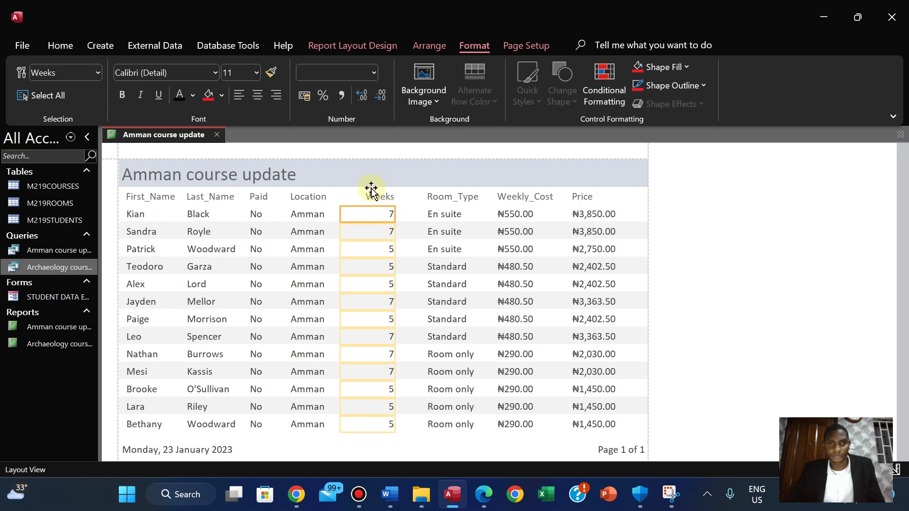
left_click(371, 195, "ctrl")
left_click(239, 96)
left_click(391, 220)
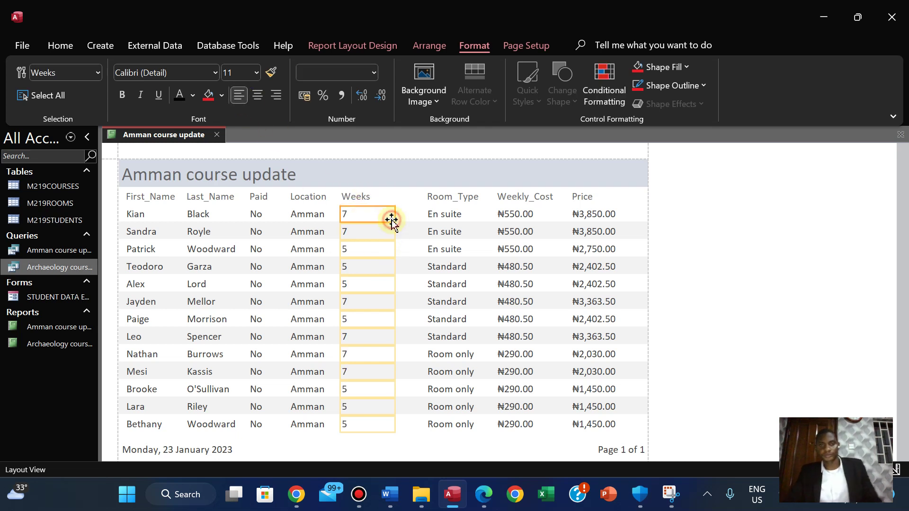
Start the Room_Type column's label and data just after Weeks, and narrow the column to fit its contents.
left_click(425, 197)
left_click(443, 198)
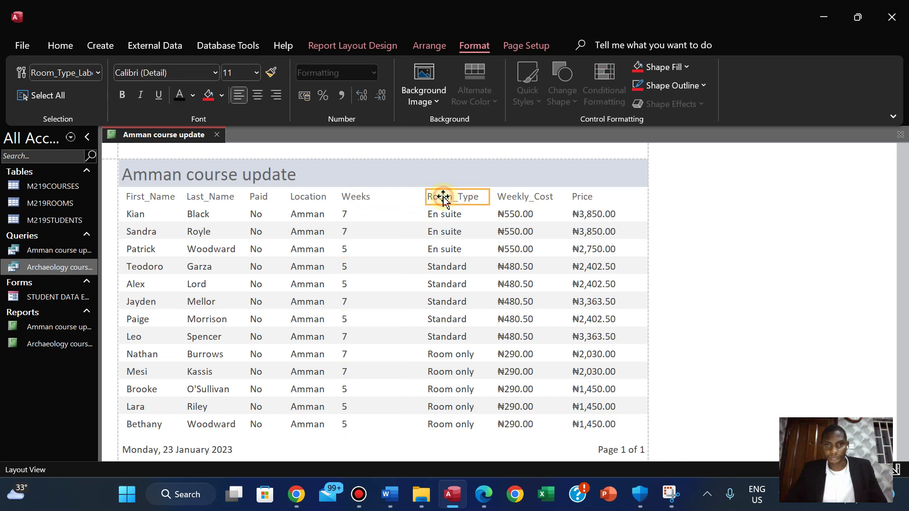
left_click(440, 216)
left_click(440, 196, "shift")
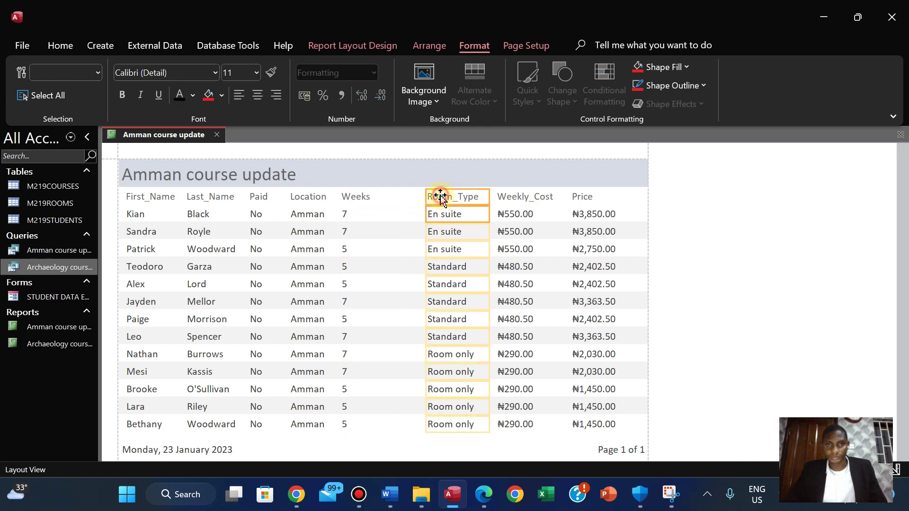
left_click_drag(425, 198, 396, 198)
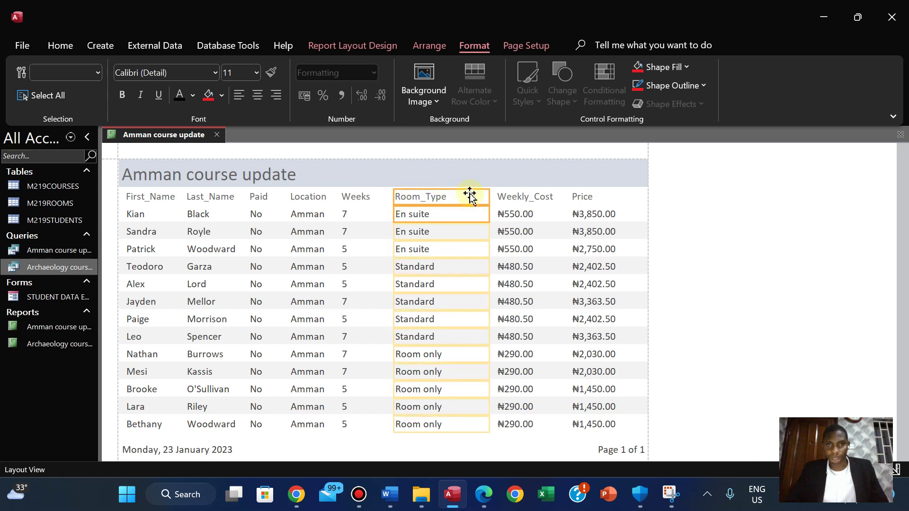
left_click_drag(489, 194, 463, 199)
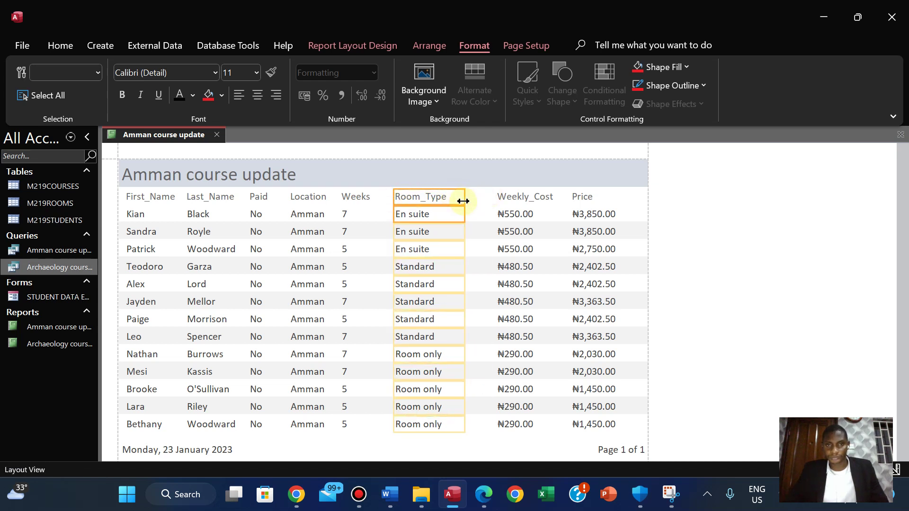
Shift the Weekly_Cost label and data together closer to the Room_Type column.
left_click(511, 199)
left_click(509, 209, "ctrl")
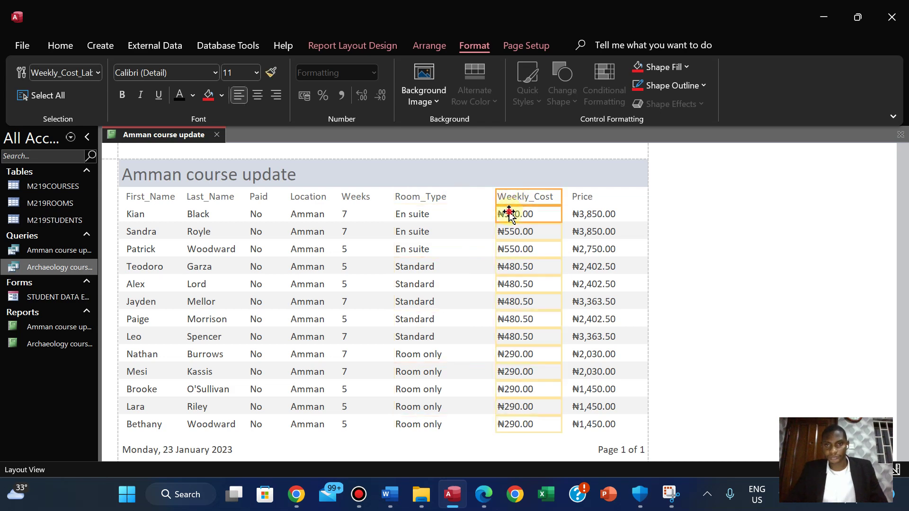
key("Left")
key("Left")
key("Left")
key("Left")
key("Left")
key("Left")
key("Left")
key("Left")
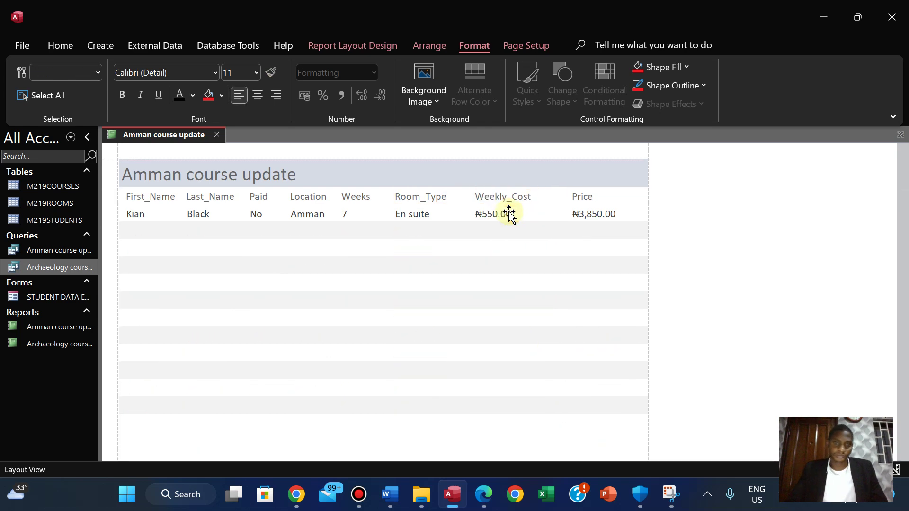
Shift the Price label and data together until they sit just beside the Weekly_Cost column.
left_click(580, 202)
left_click(581, 216, "ctrl")
key("Left")
key("Left")
key("Left")
key("Left")
key("Left")
key("Left")
key("Left")
key("Left")
key("Left")
key("Left")
key("Left")
key("Left")
key("Left")
key("Left")
key("Left")
key("Left")
key("Left")
key("Left")
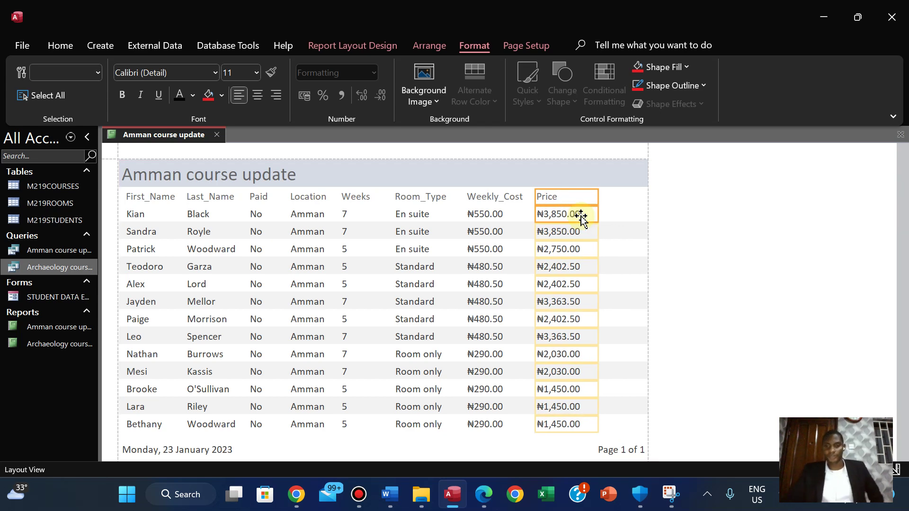
Check the total price requirement of question 28 in Edge, and in Access add a Sum total below the Price column.
left_click(483, 495)
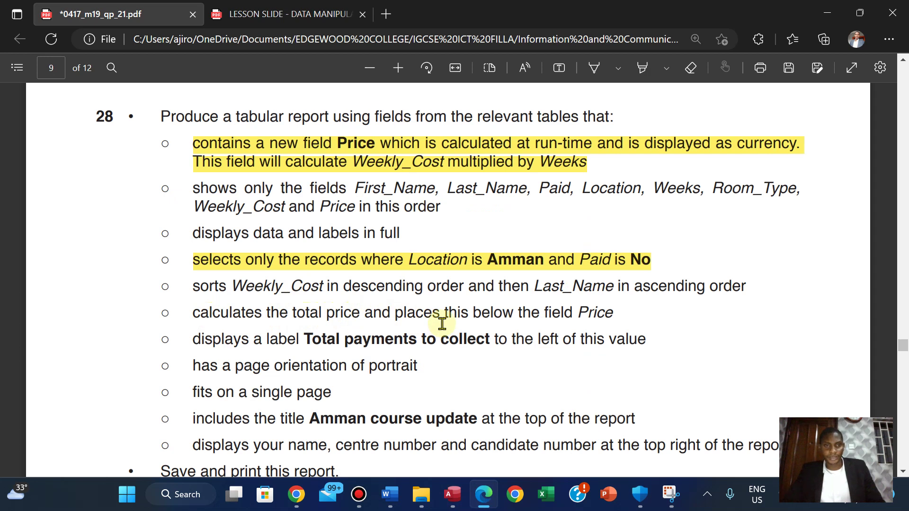
scroll(442, 324, "down", 1)
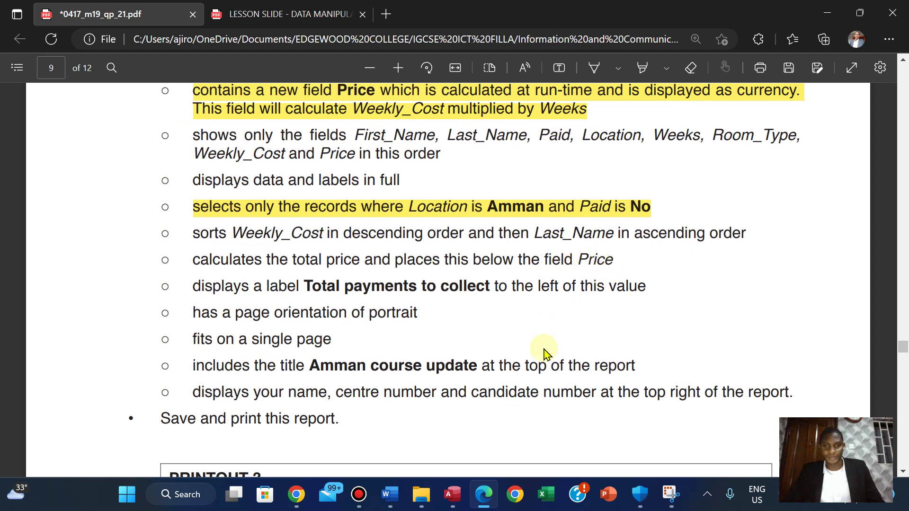
left_click(446, 495)
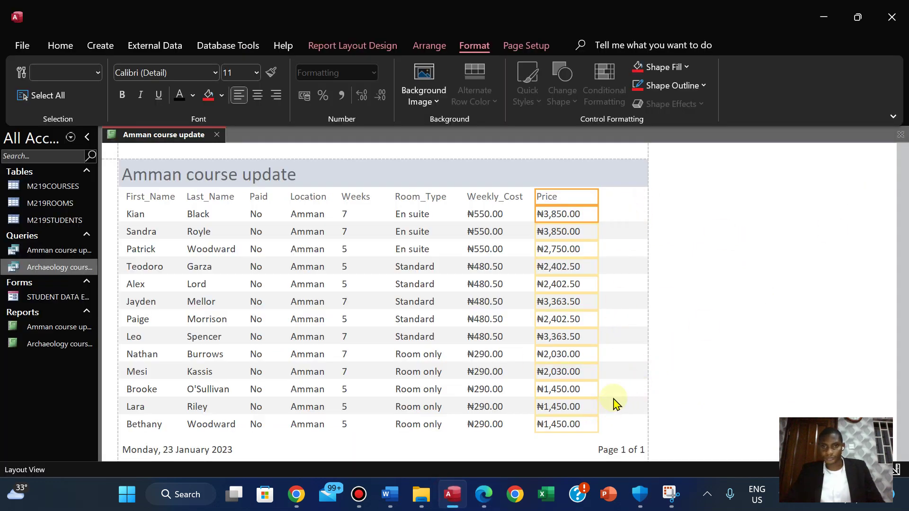
left_click(563, 215)
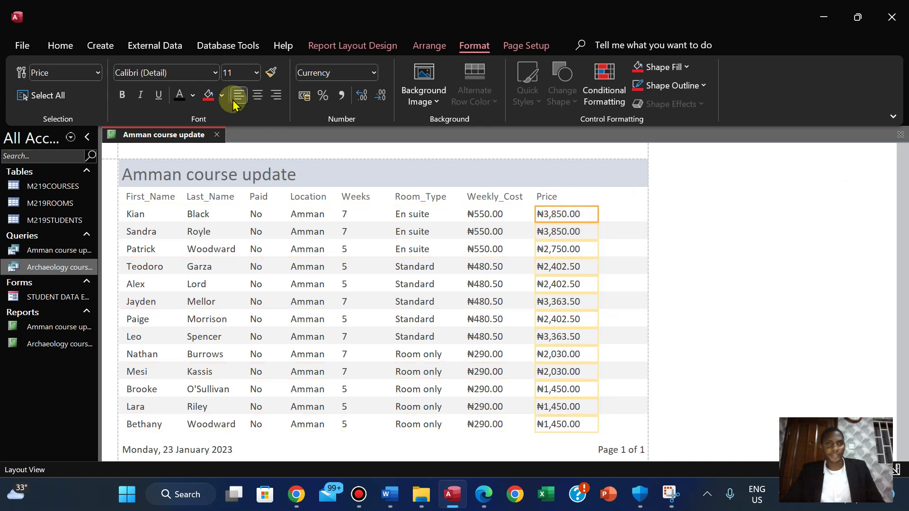
left_click(365, 45)
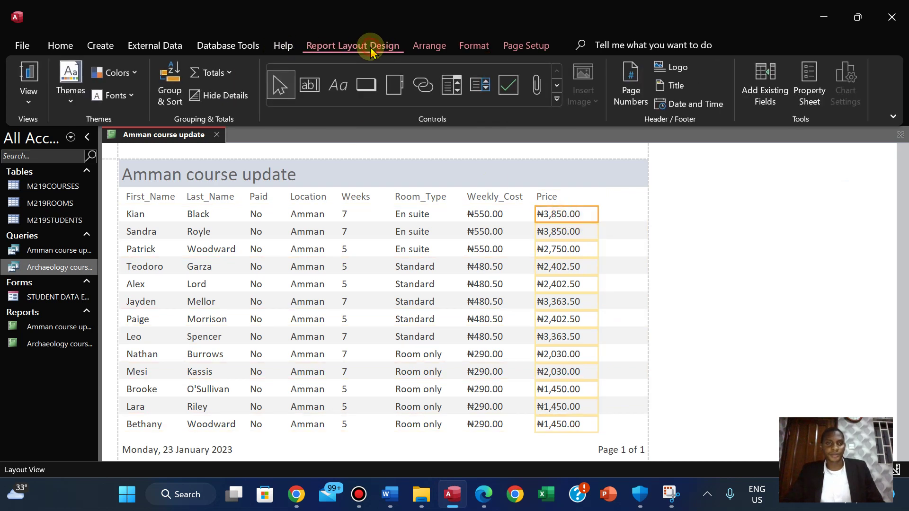
left_click(194, 77)
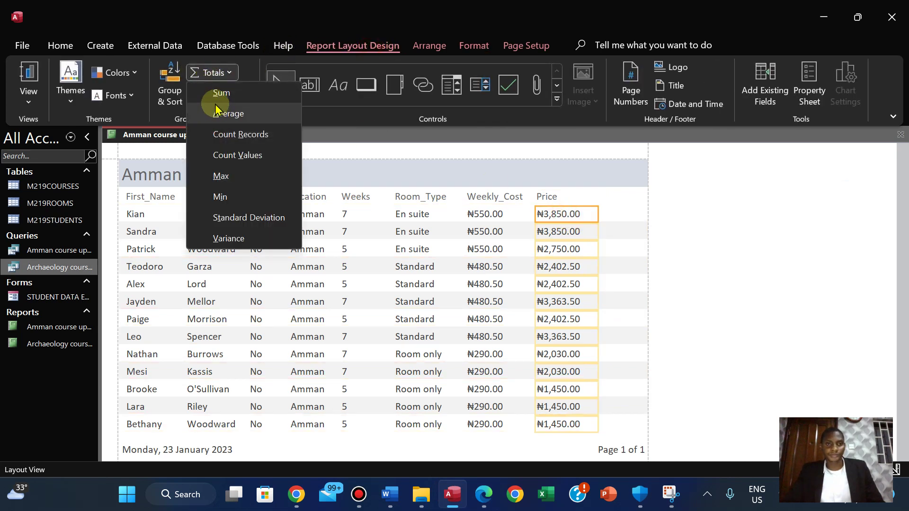
left_click(217, 95)
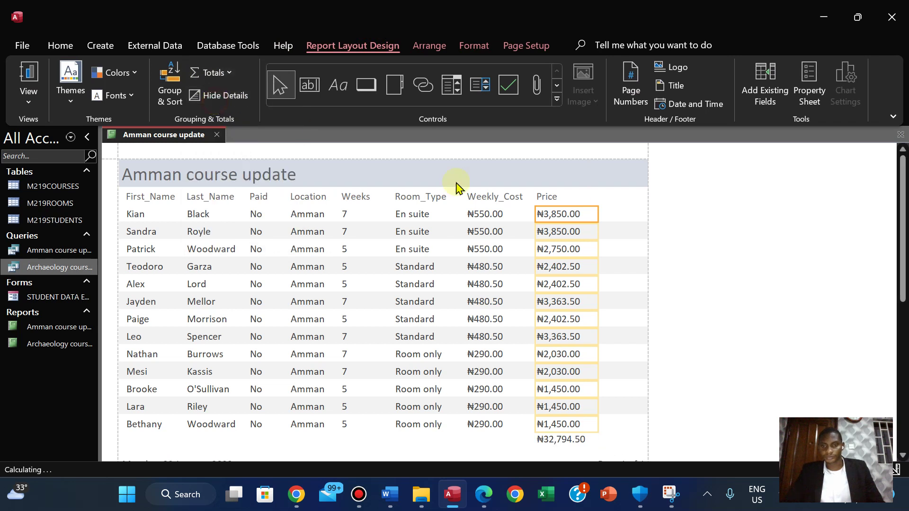
Copy the label text "Total payments to collect" from question 28 in Edge and return to Access.
left_click(492, 497)
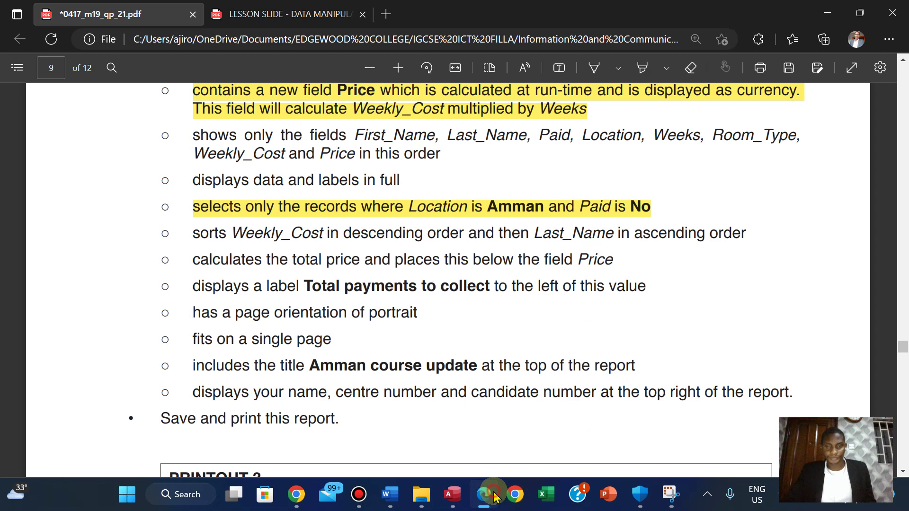
left_click(493, 497)
left_click(493, 497)
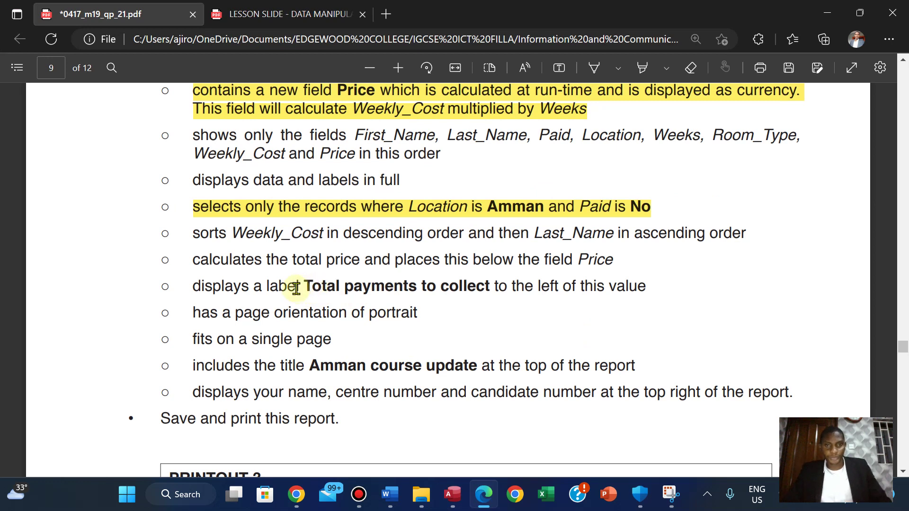
left_click_drag(306, 287, 490, 286)
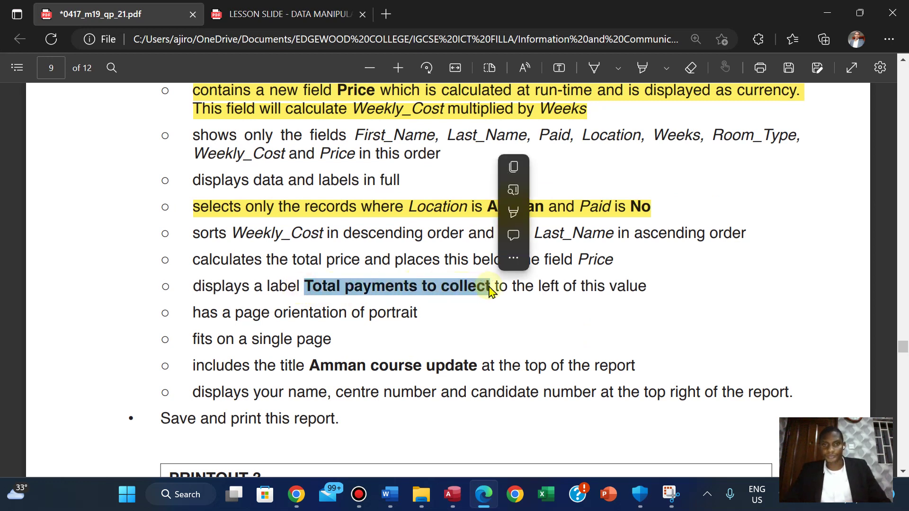
left_click(518, 166)
left_click(452, 495)
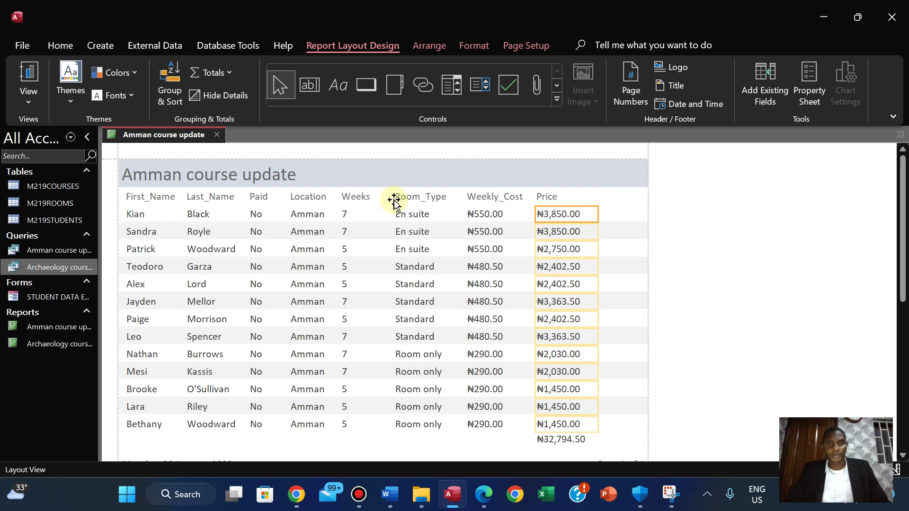
In the report's Design View, add a "Total payments to collect" label in the Report Footer, to the left of the Price sum.
left_click(346, 444)
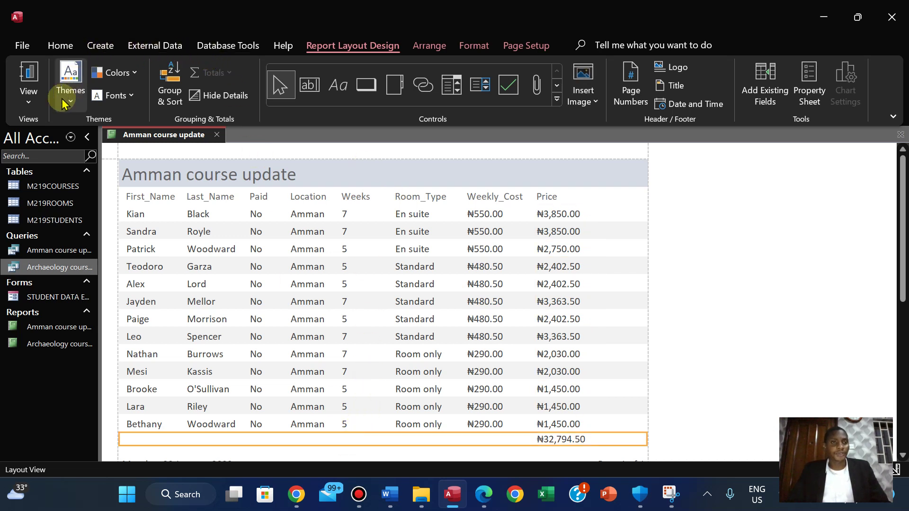
left_click(29, 94)
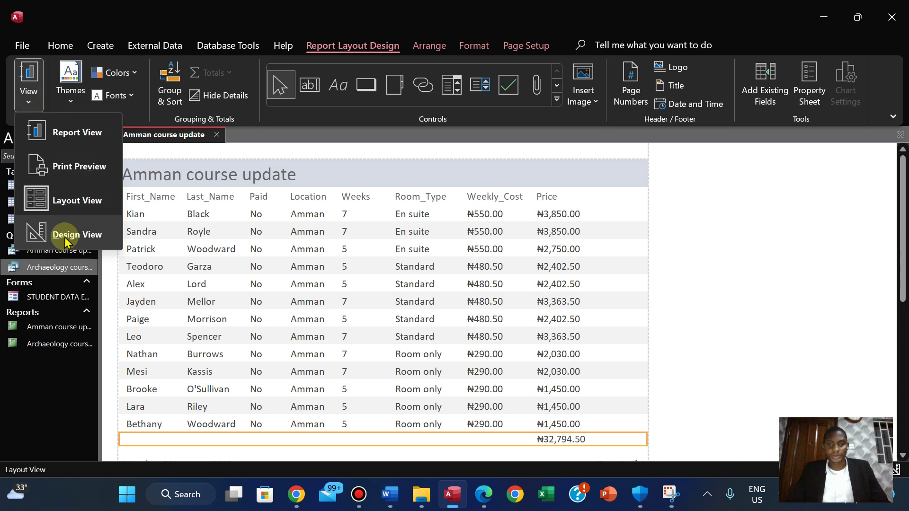
left_click(66, 237)
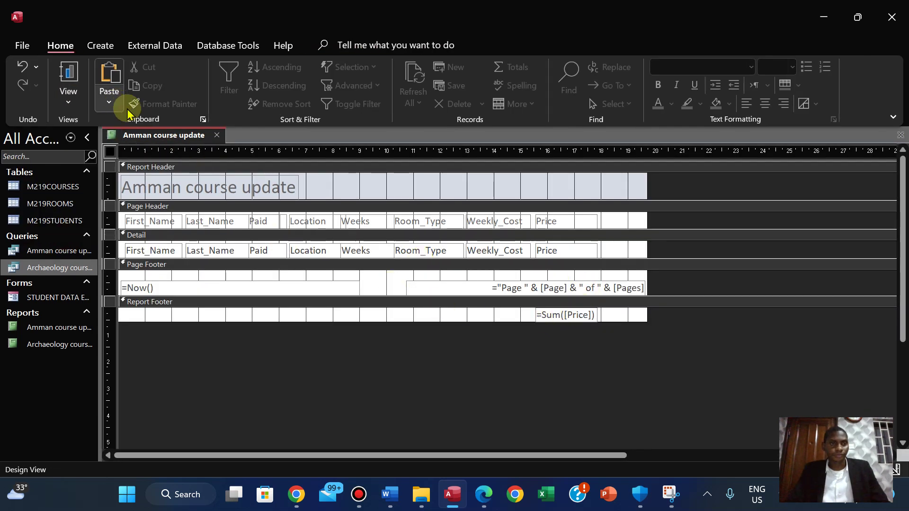
left_click(109, 46)
left_click(171, 46)
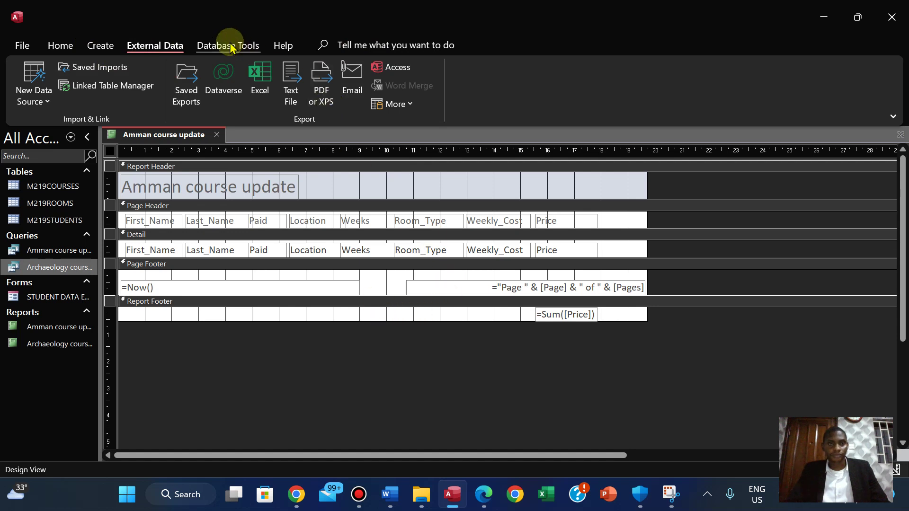
left_click(311, 317)
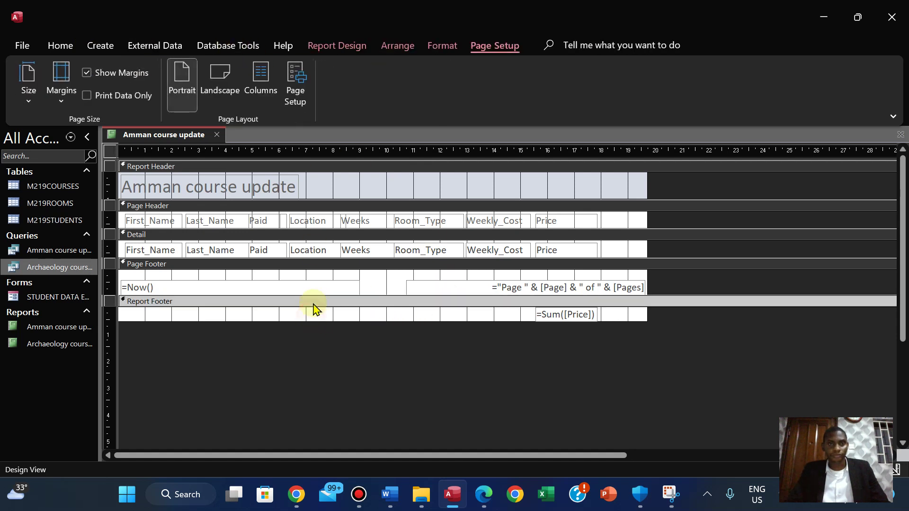
left_click(343, 45)
left_click(284, 85)
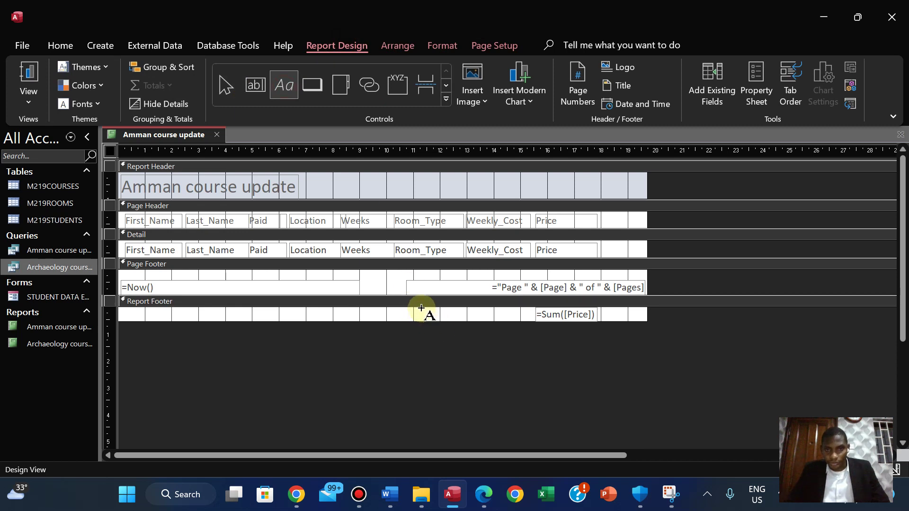
left_click_drag(421, 308, 504, 323)
type("Total payments to collect")
left_click(374, 345)
left_click(471, 319)
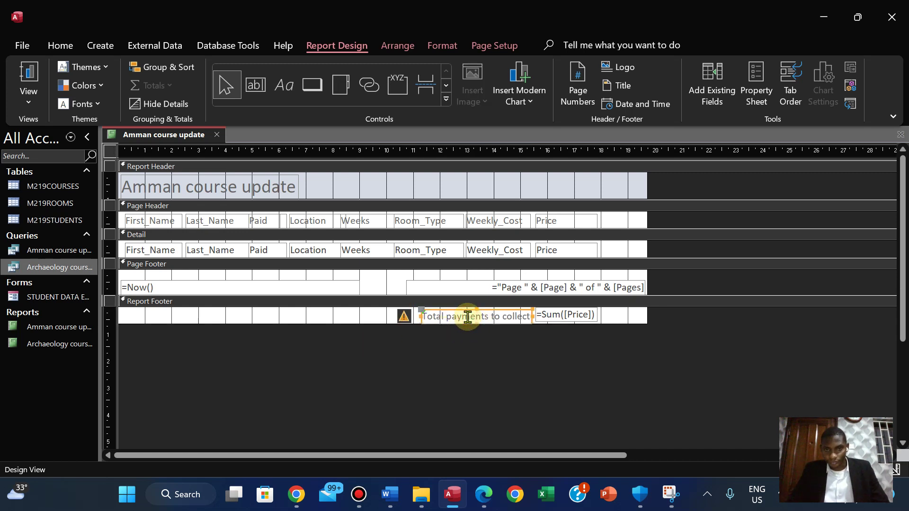
Widen the "Total payments to collect" label, right-align its text, and nudge it level with and right beside the Price sum.
left_click_drag(422, 316, 409, 316)
left_click_drag(409, 317, 415, 316)
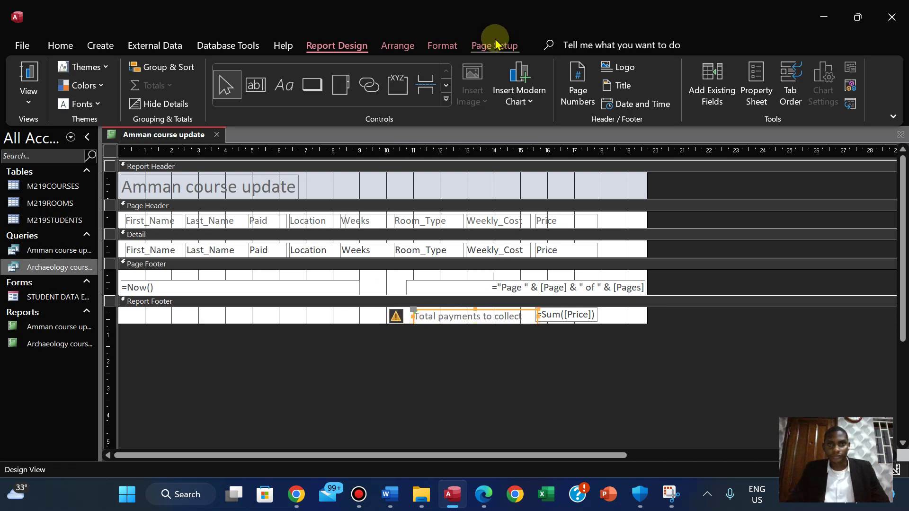
left_click(442, 45)
left_click(272, 101)
key("Left")
key("Left")
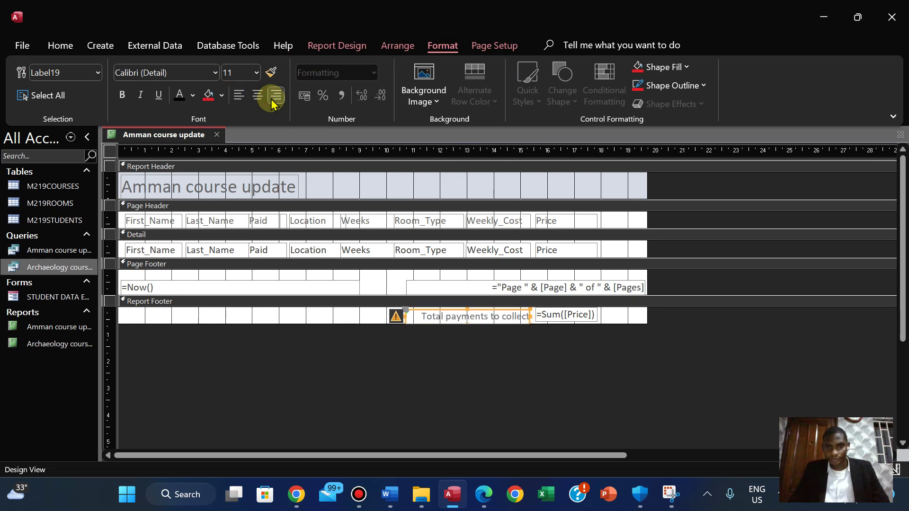
key("Up")
key("Right")
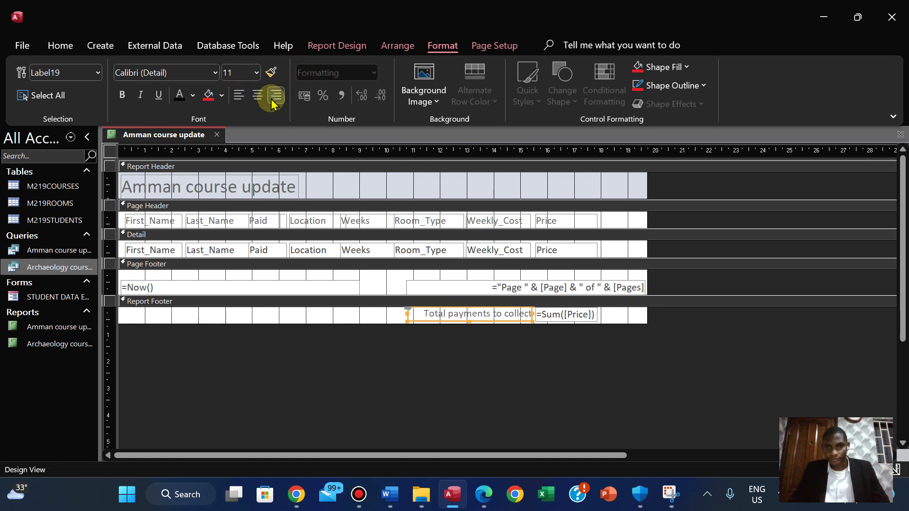
left_click(374, 349)
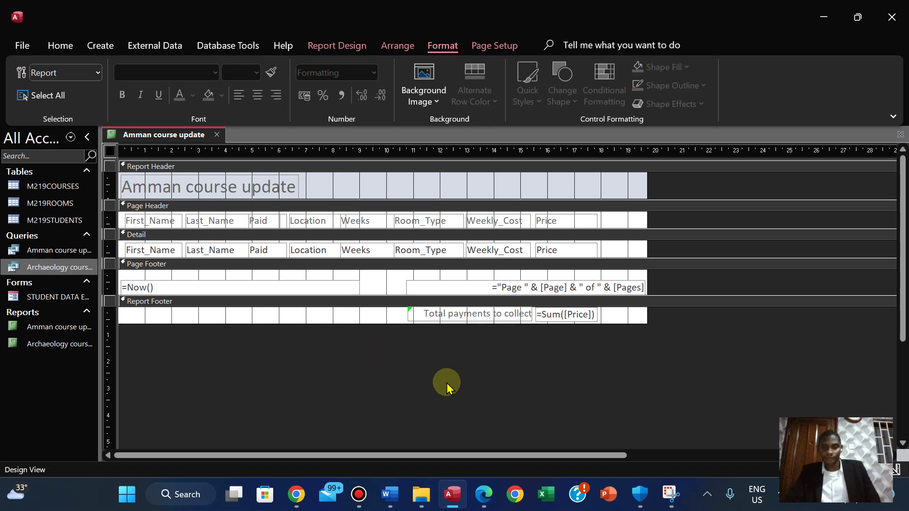
Review the remaining requirements in Edge, and in Access add a Report Header label at the right with the candidate's name, centre number and candidate number.
left_click(485, 497)
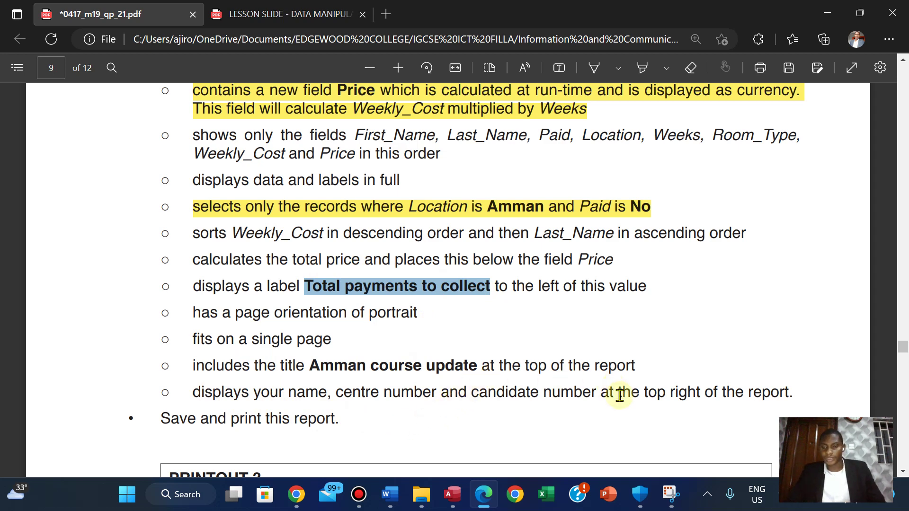
mouse_move(904, 349)
left_mouse_down()
mouse_move(902, 323)
mouse_move(903, 330)
left_mouse_up()
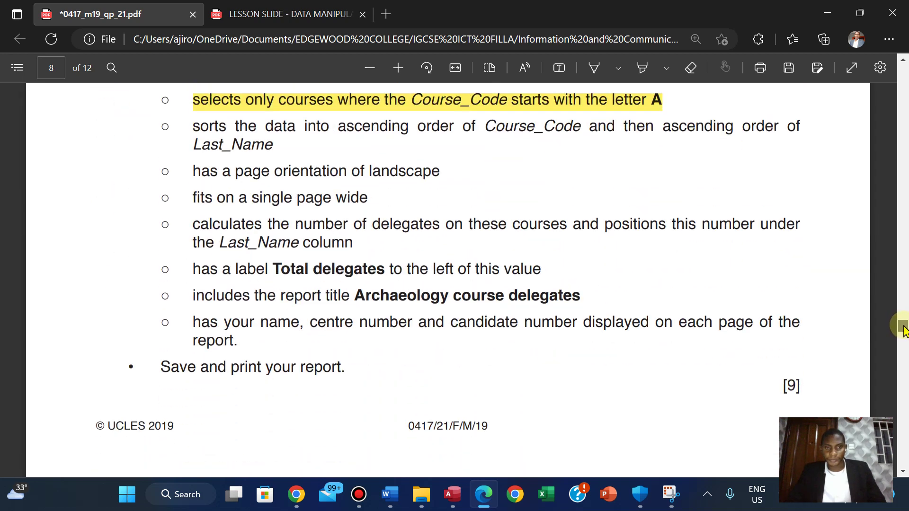
left_click_drag(904, 330, 903, 356)
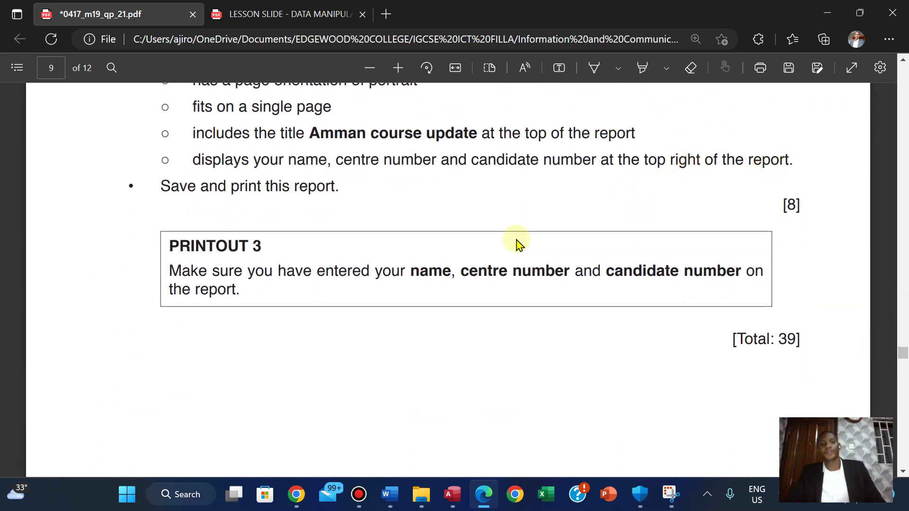
left_click(452, 493)
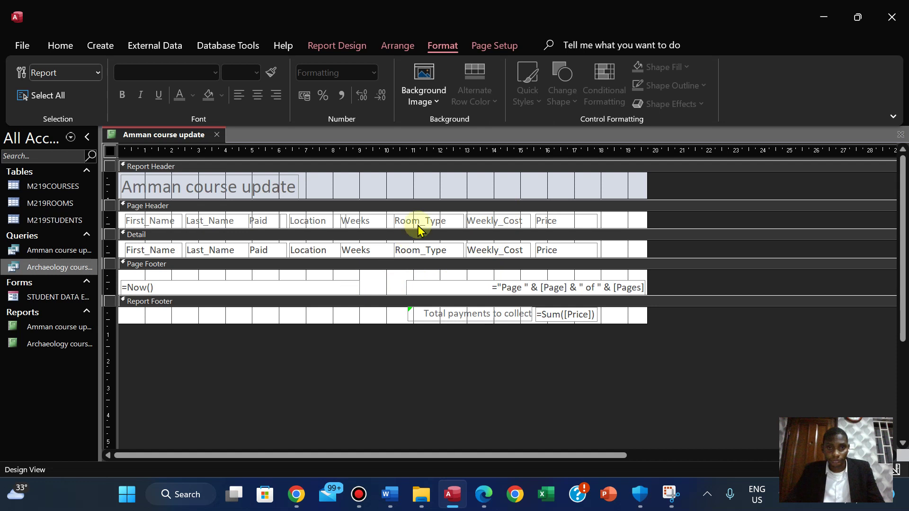
left_click(335, 45)
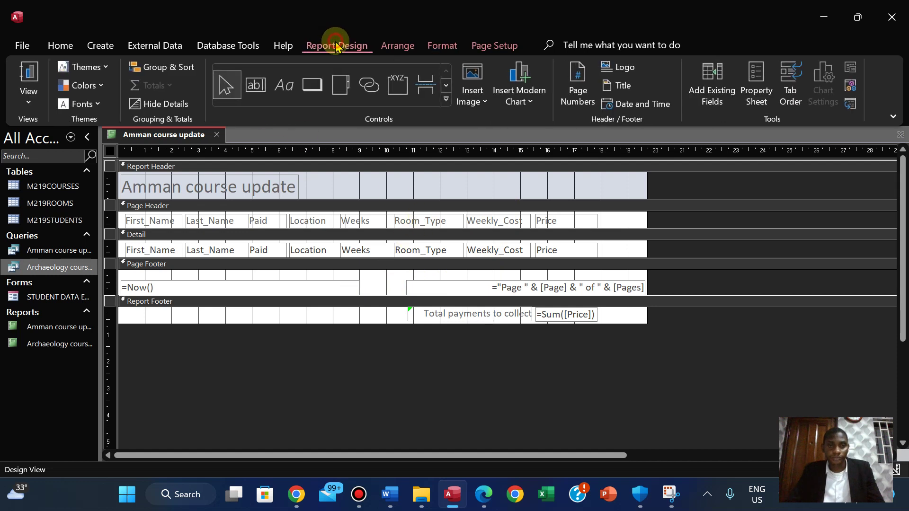
left_click(288, 93)
left_click_drag(465, 178, 595, 194)
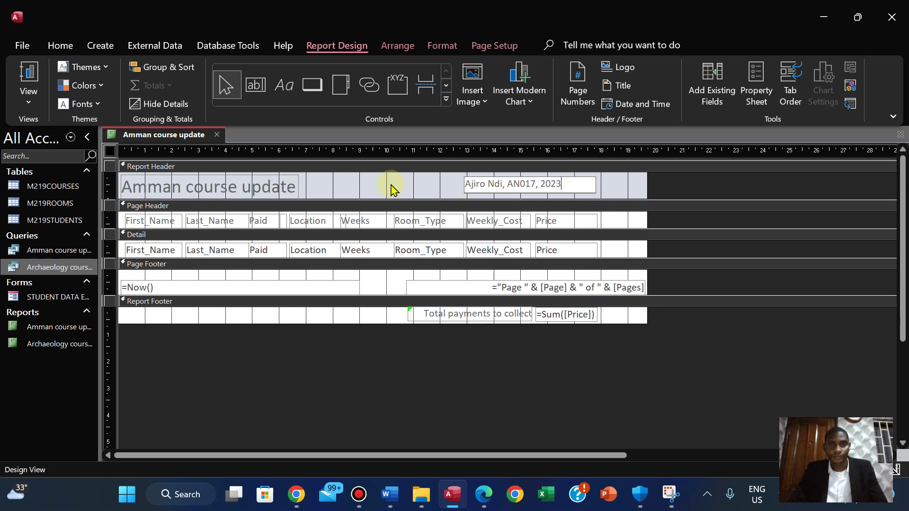
Right-align the candidate details label in the Report Header and nudge it across to the report's right edge.
left_click(414, 368)
left_click(542, 185)
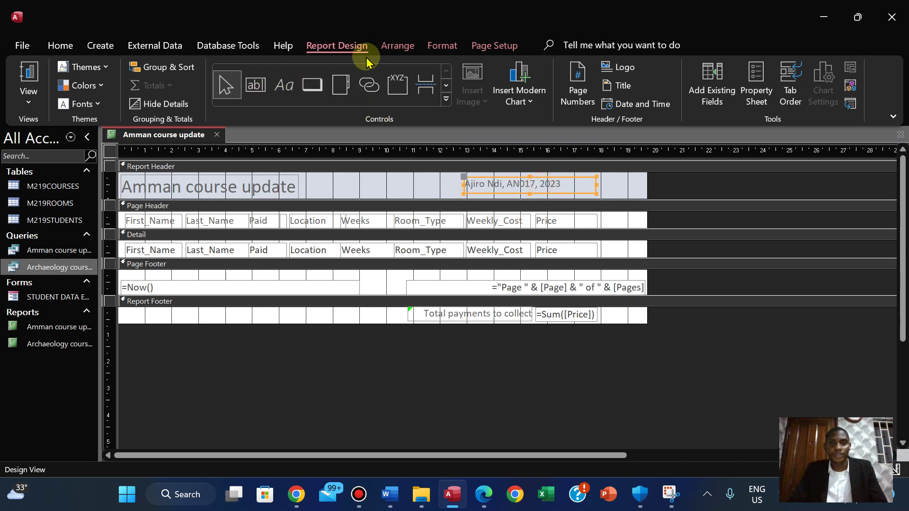
left_click(443, 45)
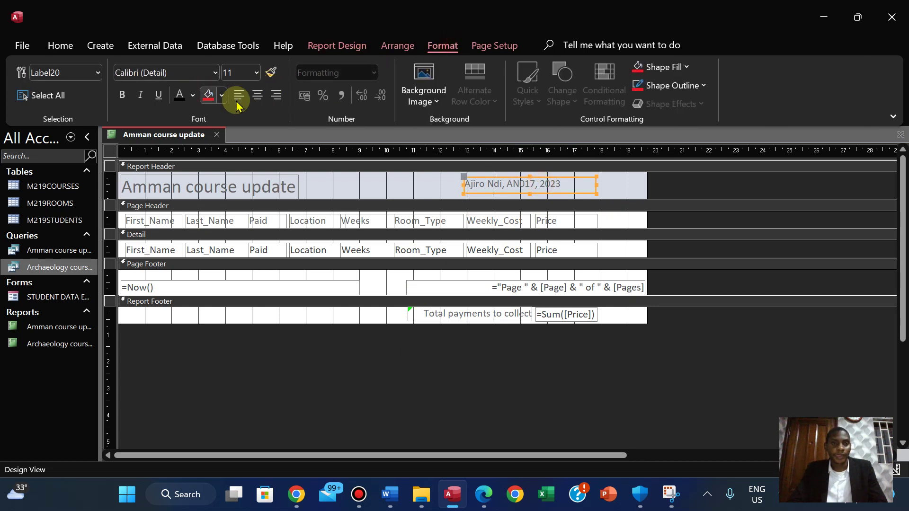
left_click(277, 95)
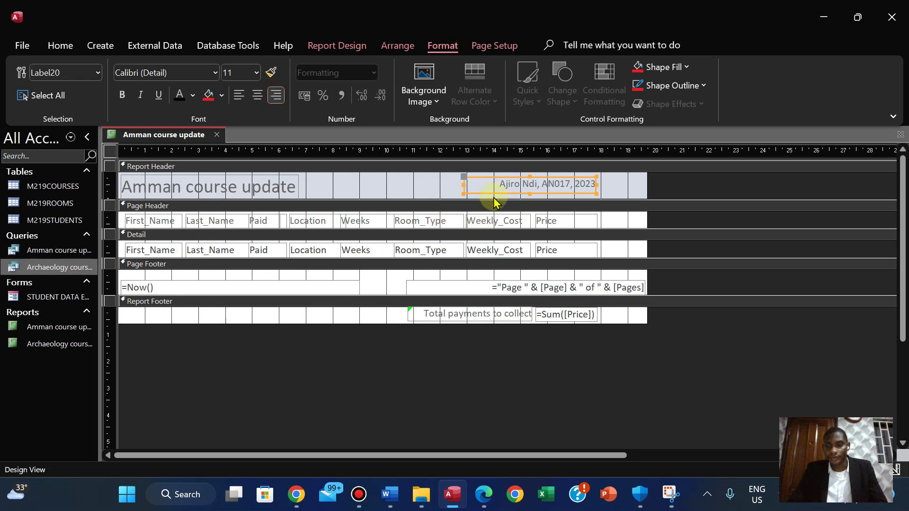
key("Right")
key("Right")
key("Right")
key("Right")
key("Right")
key("Right")
key("Right")
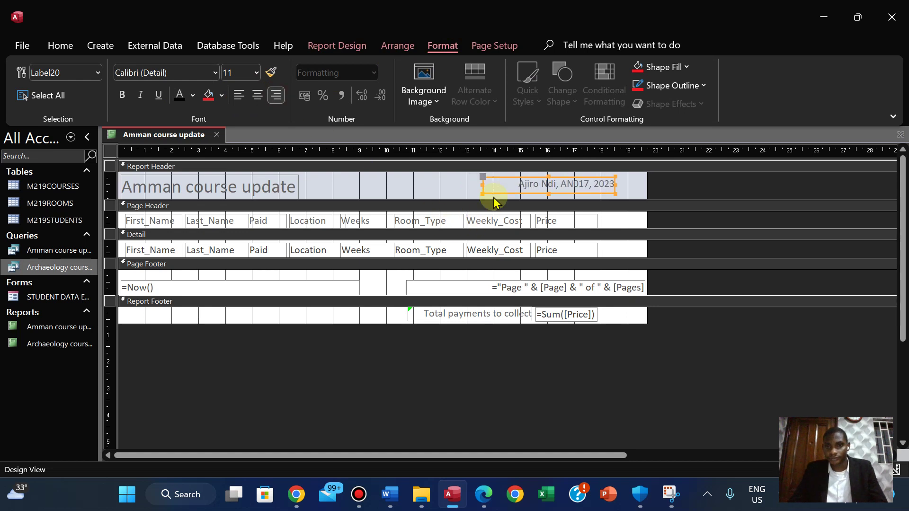
key("Right")
key("Right")
key("Right")
key("Right")
key("Right")
key("Right")
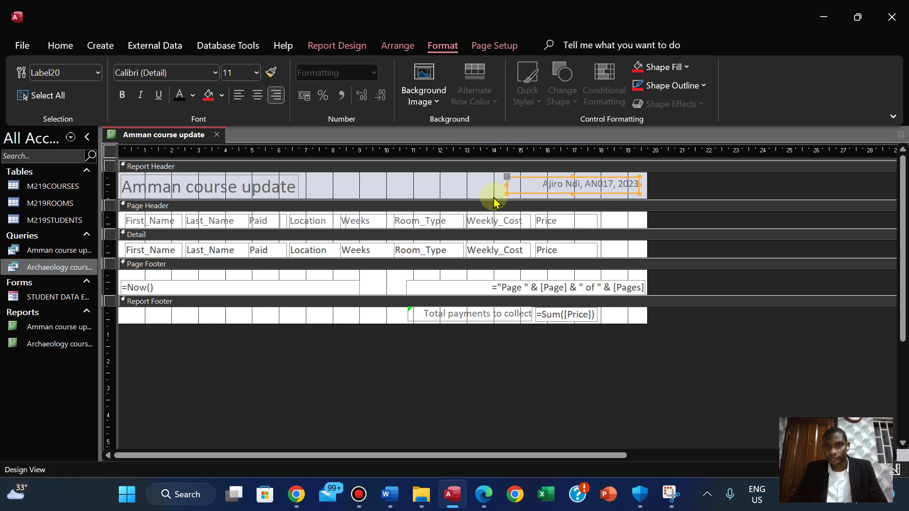
Format the candidate details label in the Report Header as black, bold, 14-point text.
left_click(541, 185)
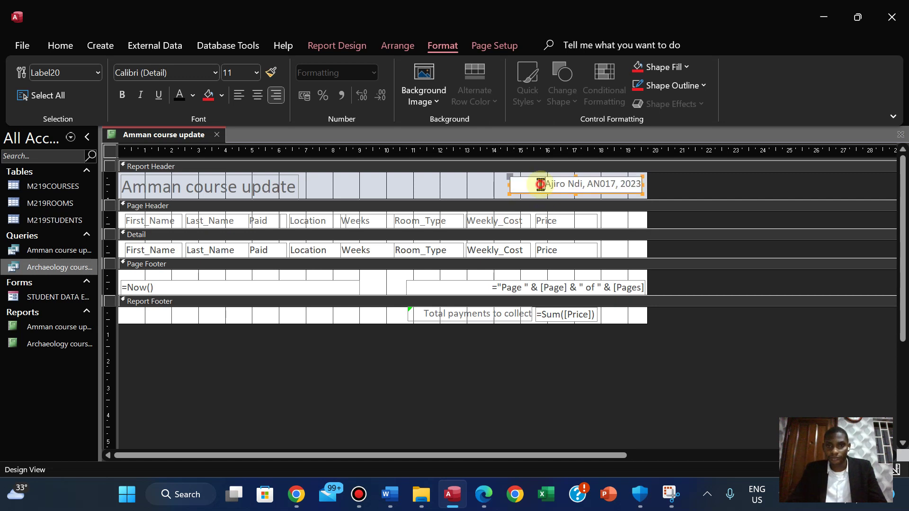
left_click(459, 189)
left_click(516, 182)
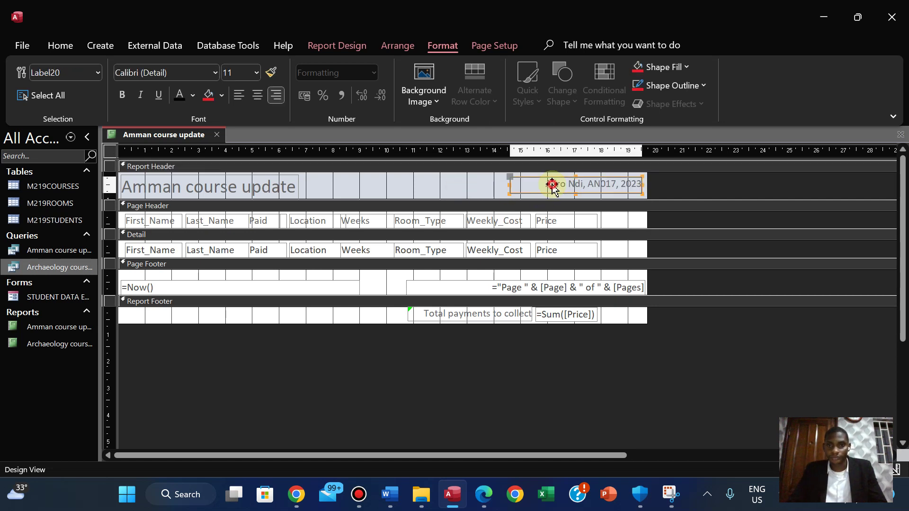
left_click(182, 97)
left_click(122, 97)
left_click(256, 73)
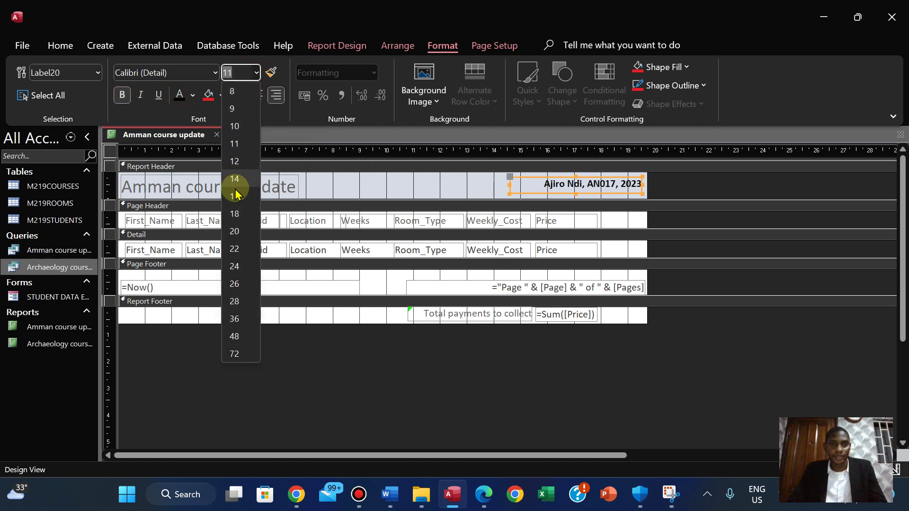
left_click(237, 179)
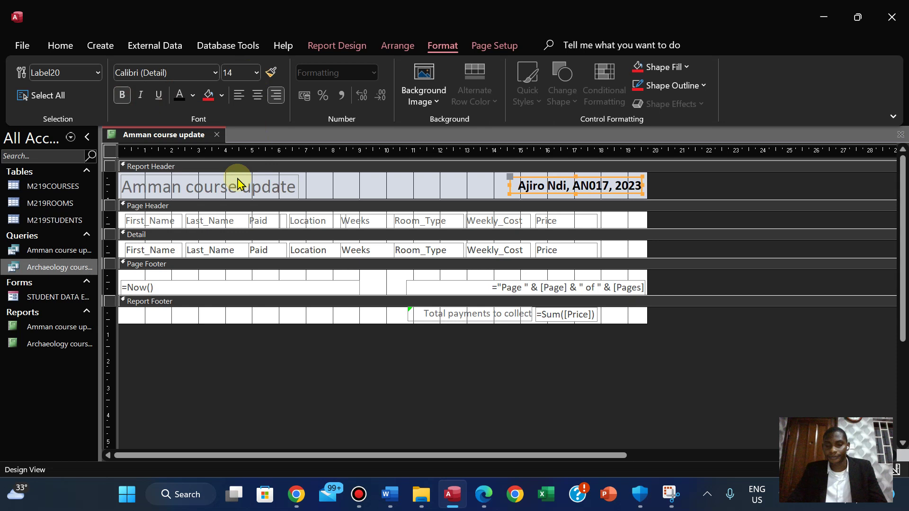
left_click(310, 400)
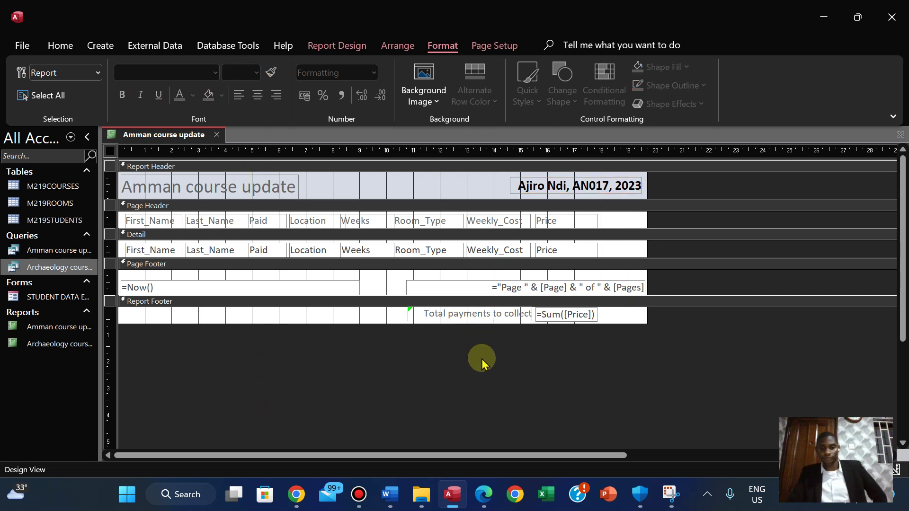
Review the remaining question 28 report requirements in the Edge PDF and return to Access.
left_click(484, 495)
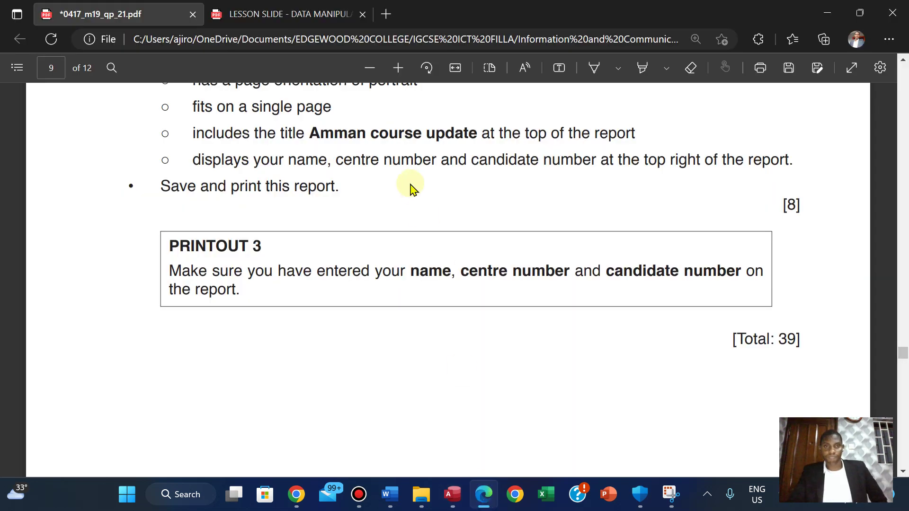
scroll(368, 171, "up", 3)
scroll(369, 172, "down", 3)
scroll(369, 172, "up", 1)
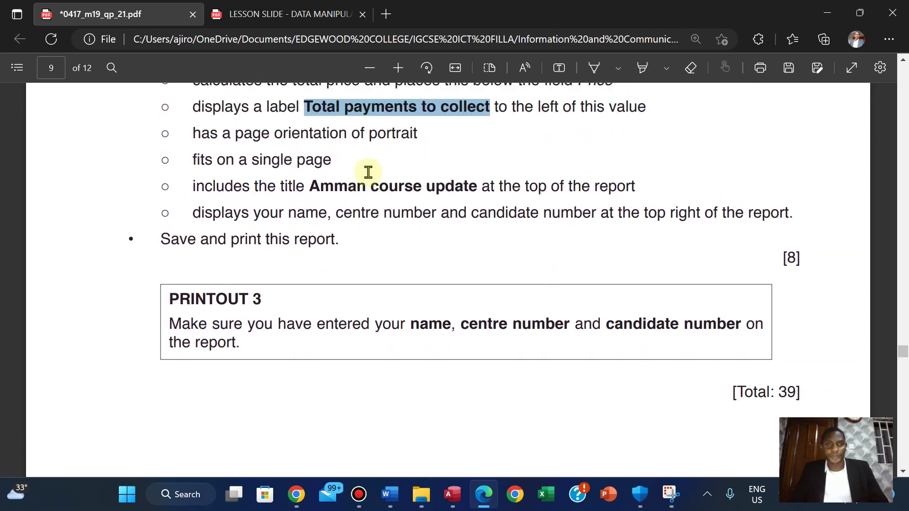
scroll(369, 172, "up", 1)
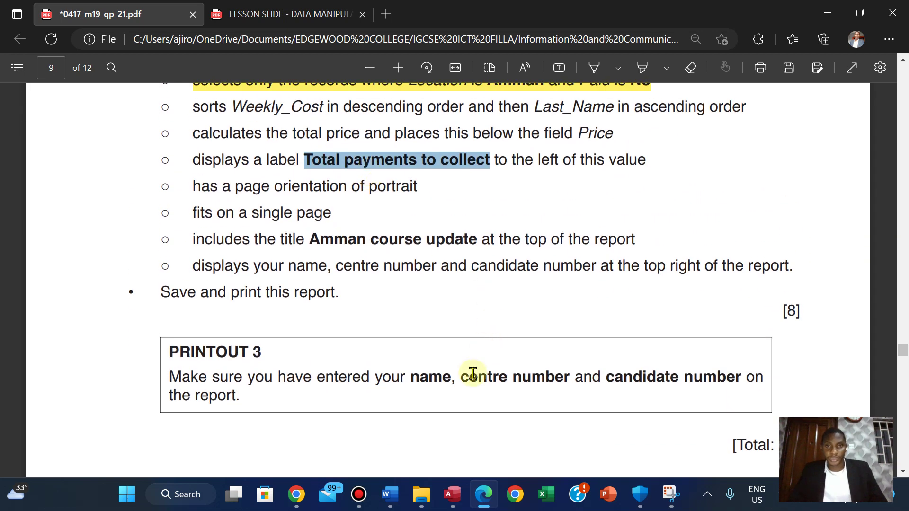
left_click(452, 494)
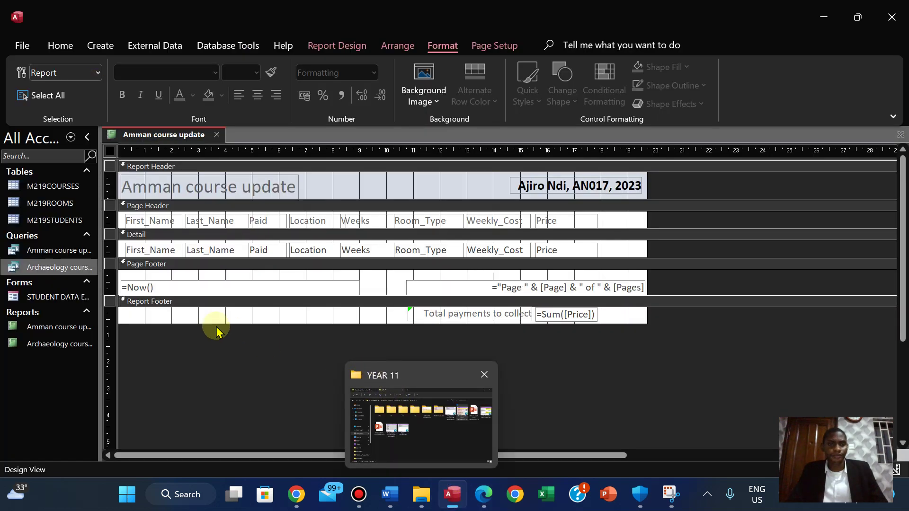
mouse_move(415, 500)
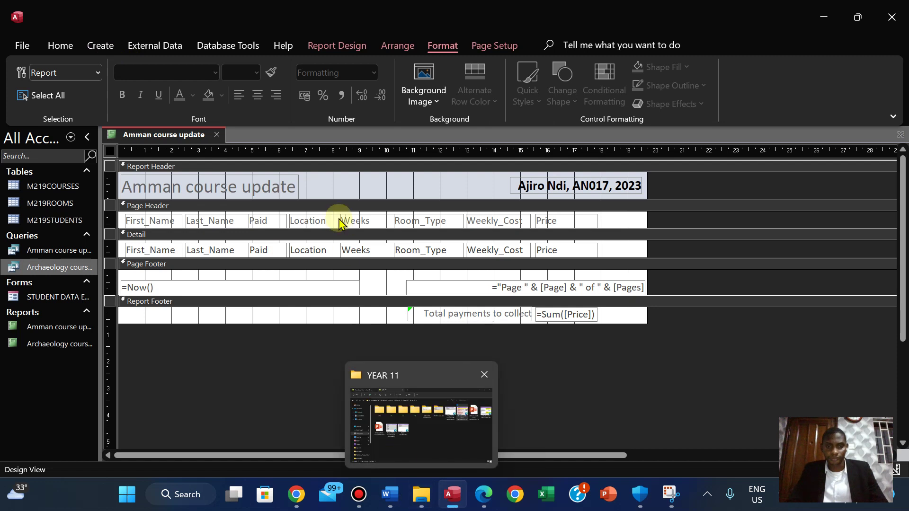
Show the report in Layout View and make its "Amman course update" title black and bold.
left_click(59, 46)
left_click(67, 99)
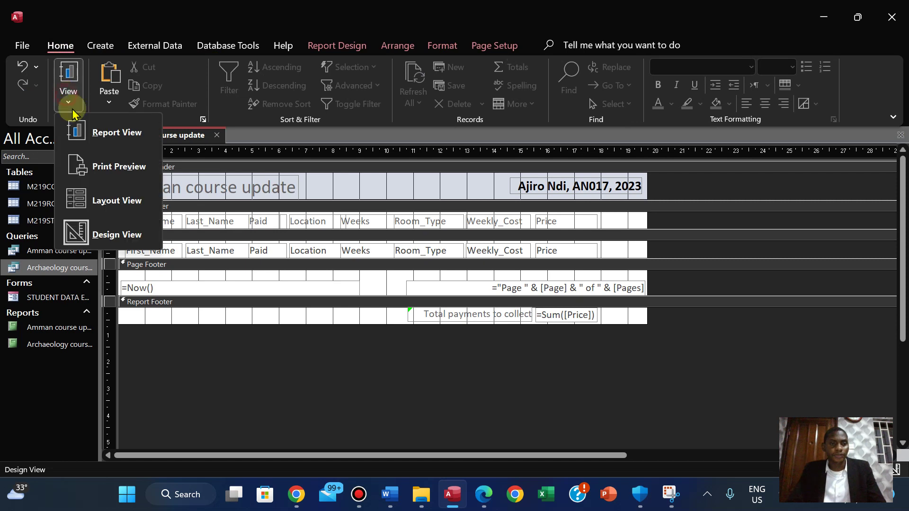
left_click(90, 209)
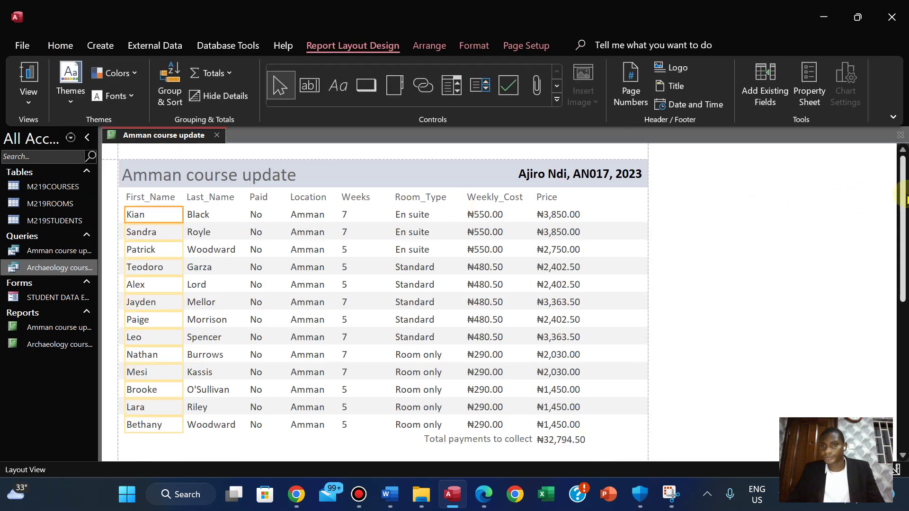
left_click(902, 204)
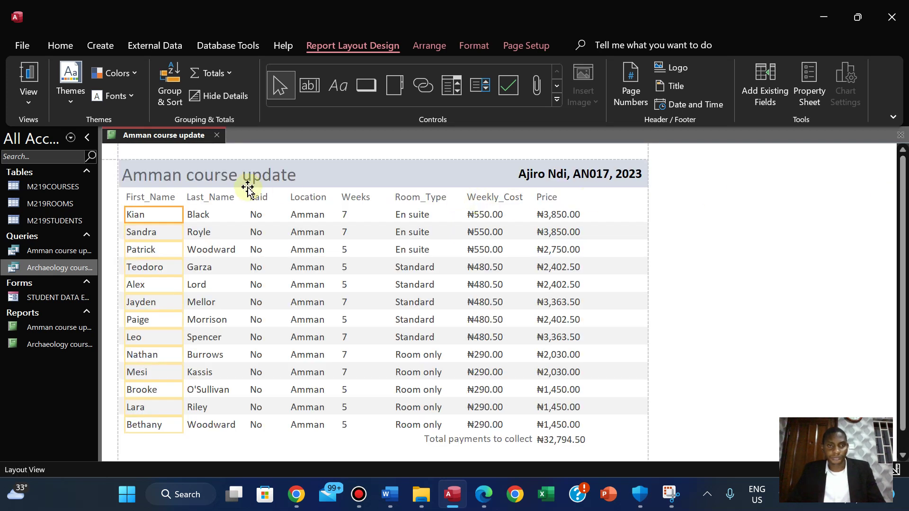
left_click(245, 176)
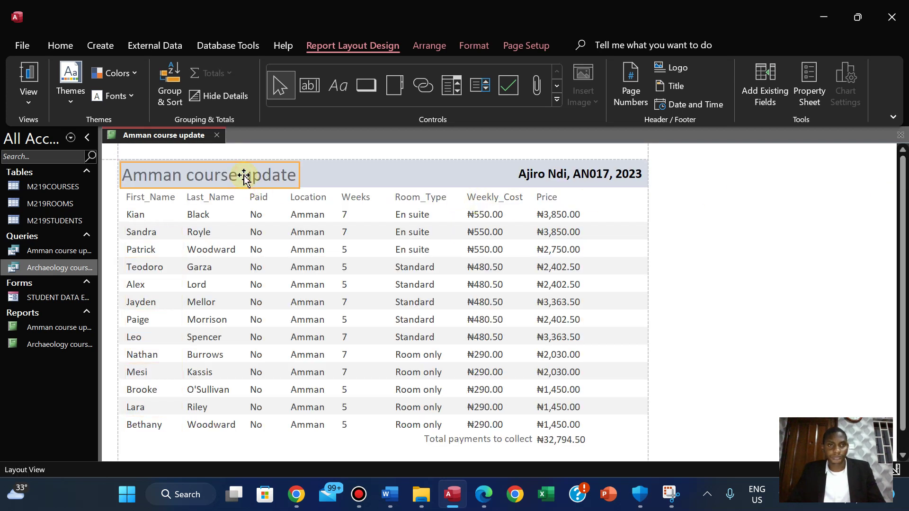
left_click(475, 46)
left_click(181, 97)
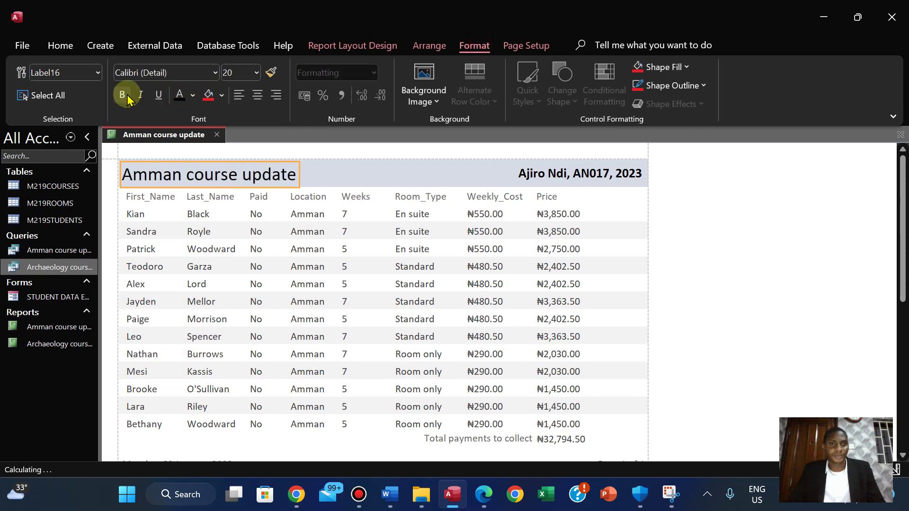
left_click(122, 97)
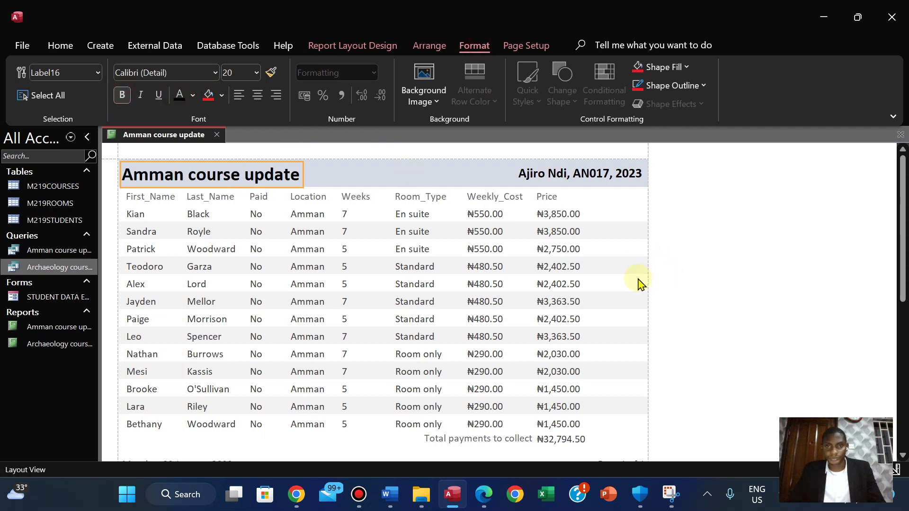
Recheck the requirements in Edge, and in Access shift the "Total payments to collect" label and Price total slightly down, level with each other.
left_click(484, 494)
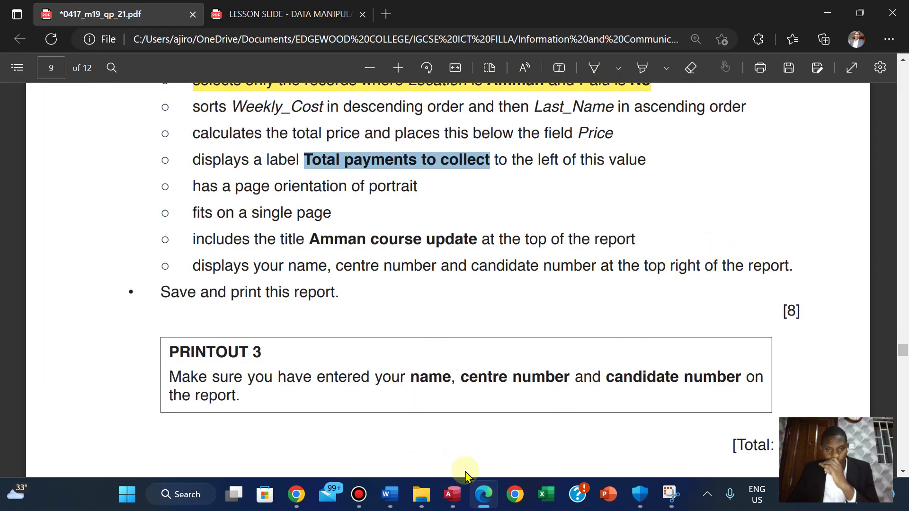
left_click(447, 490)
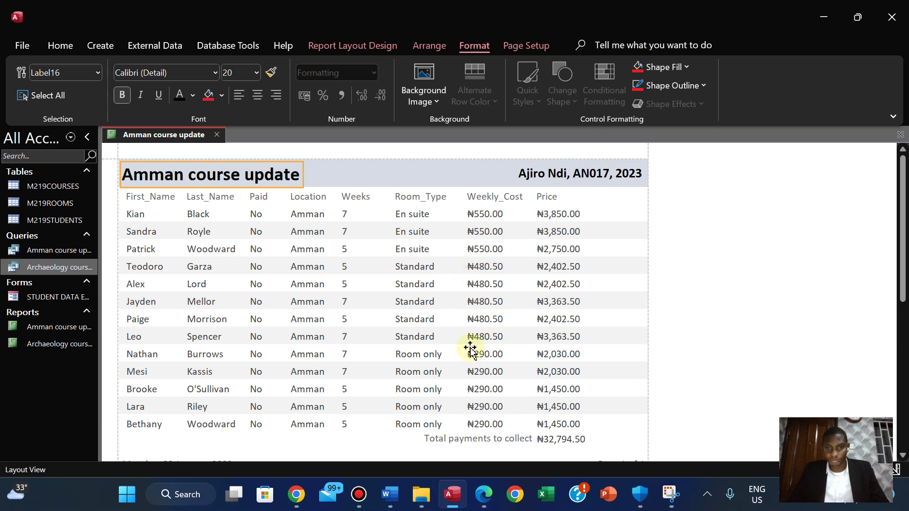
left_click(490, 440)
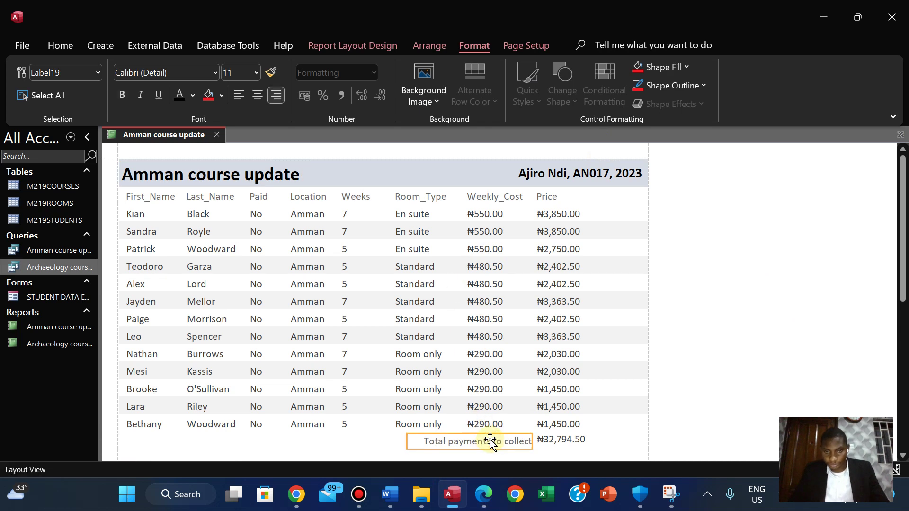
left_click_drag(490, 441, 490, 442)
left_click(721, 379)
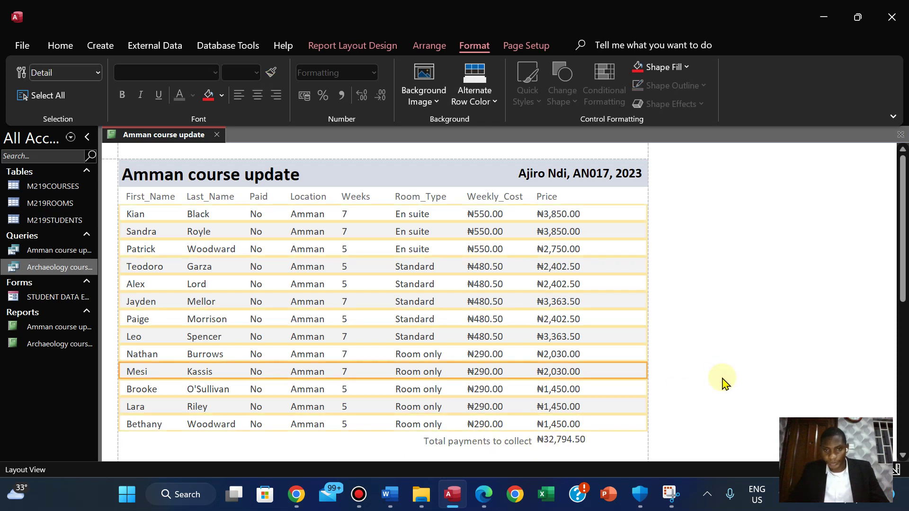
left_click(487, 441)
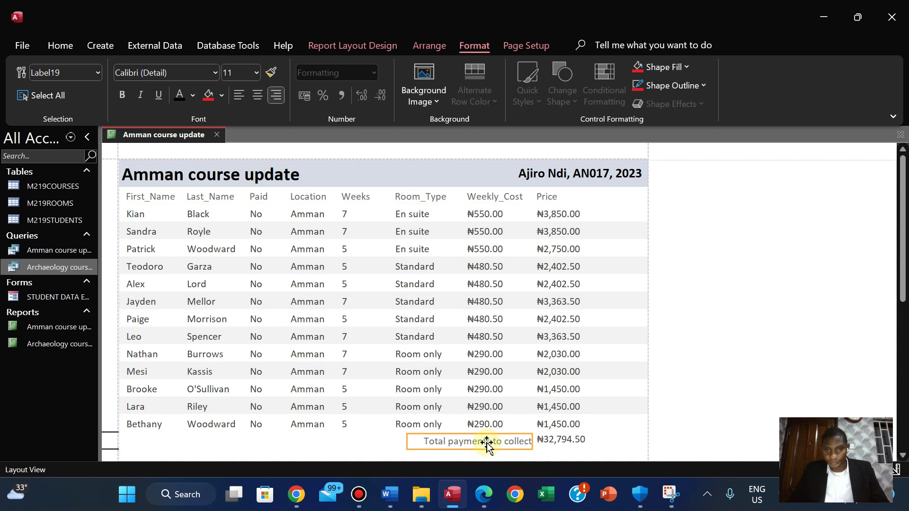
left_click(806, 386)
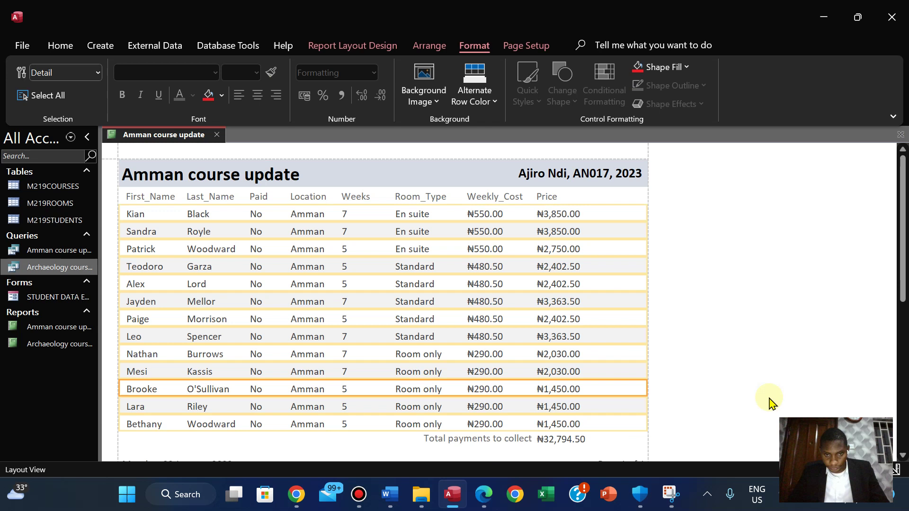
left_click(455, 443)
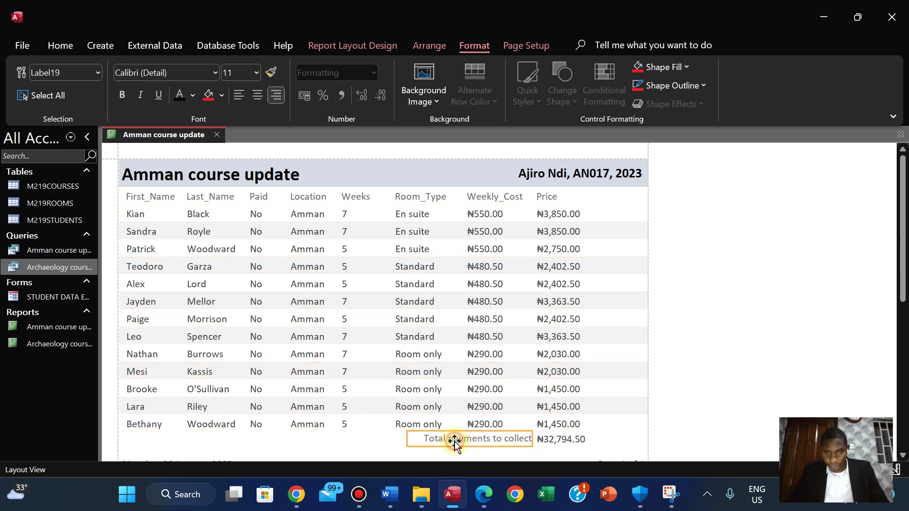
left_click(747, 409)
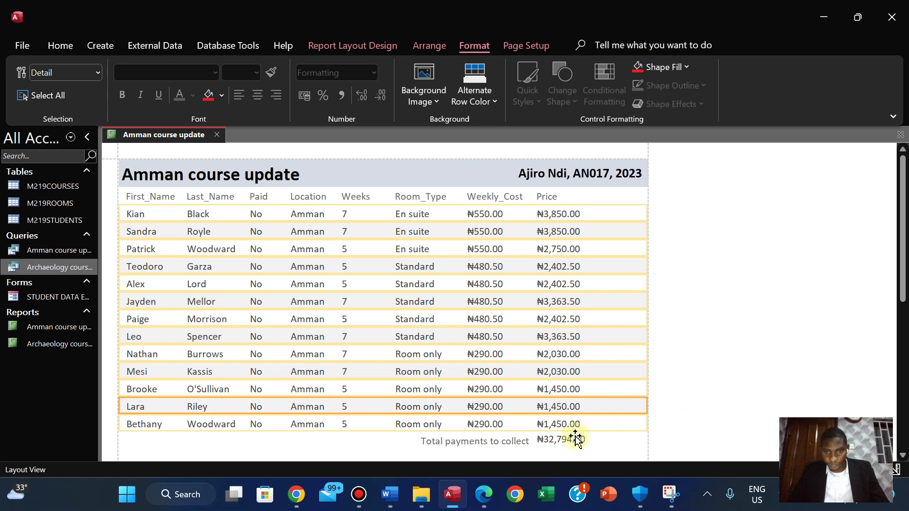
left_click(557, 445)
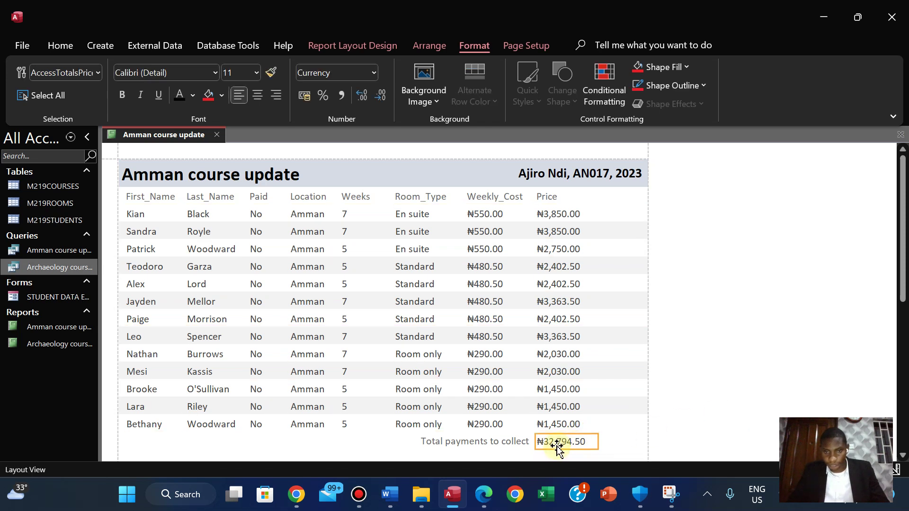
left_click(799, 336)
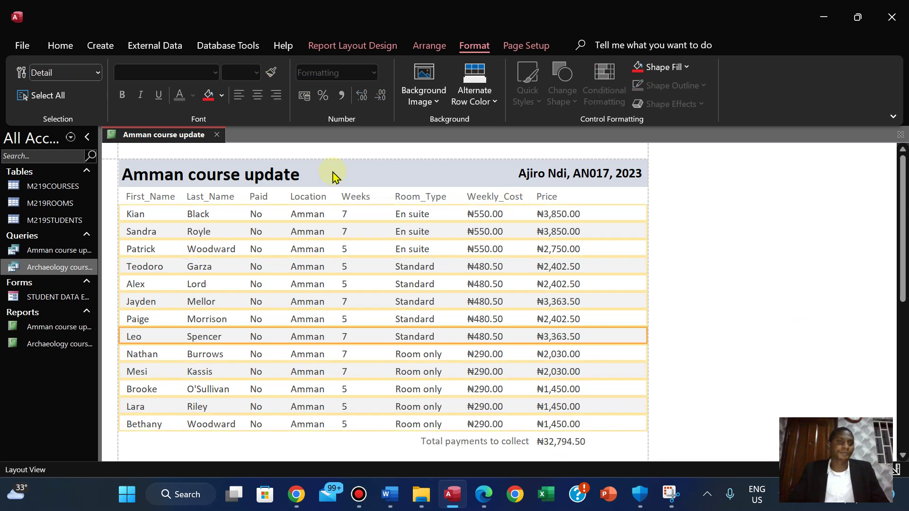
Check the save instruction in Edge and save the Amman course update report in Access.
left_click(486, 505)
left_click(486, 506)
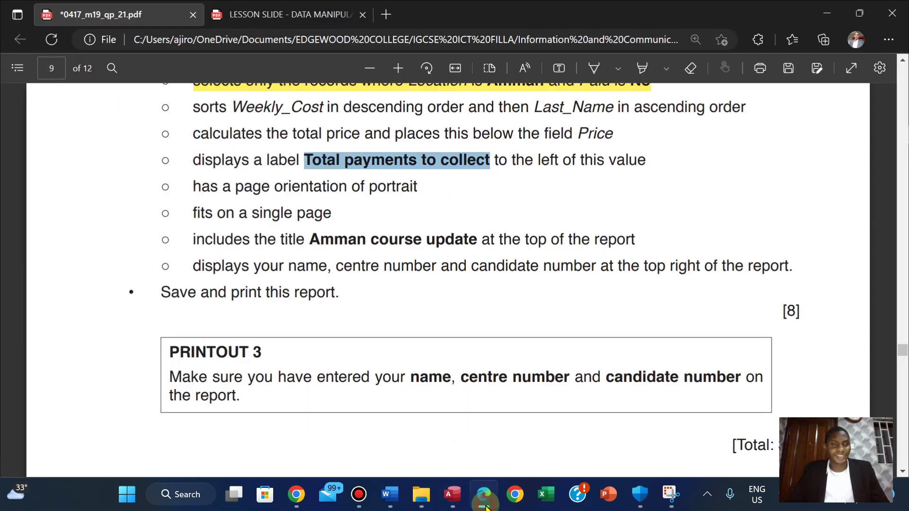
right_click(145, 138)
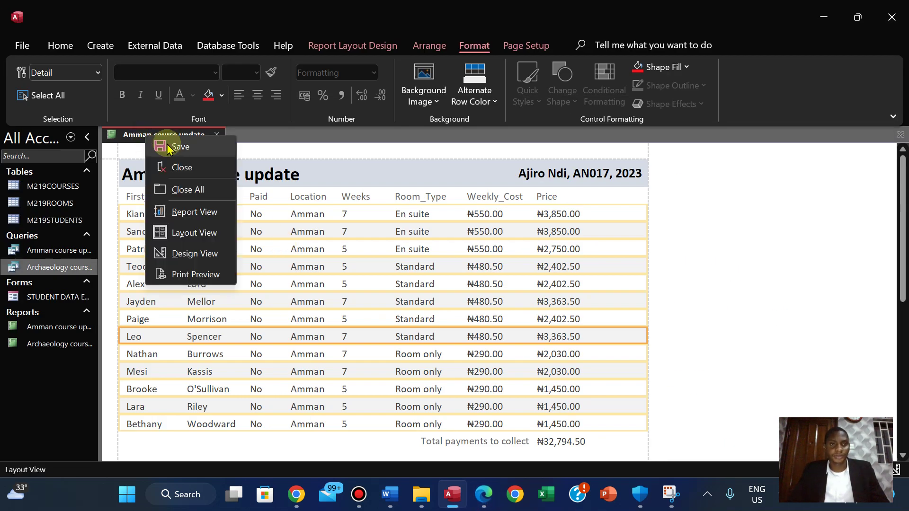
left_click(177, 147)
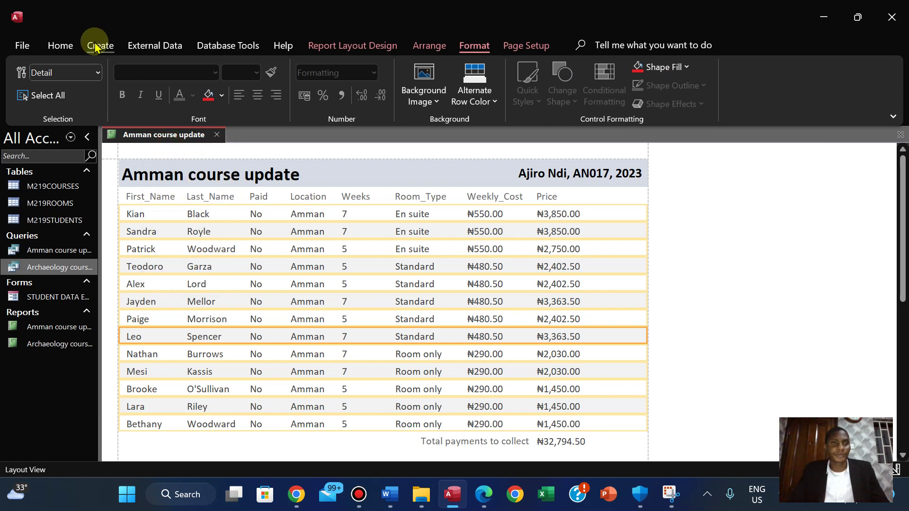
Check the Amman course update report in Print Preview down to its price total, and close the preview.
left_click(61, 44)
left_click(68, 97)
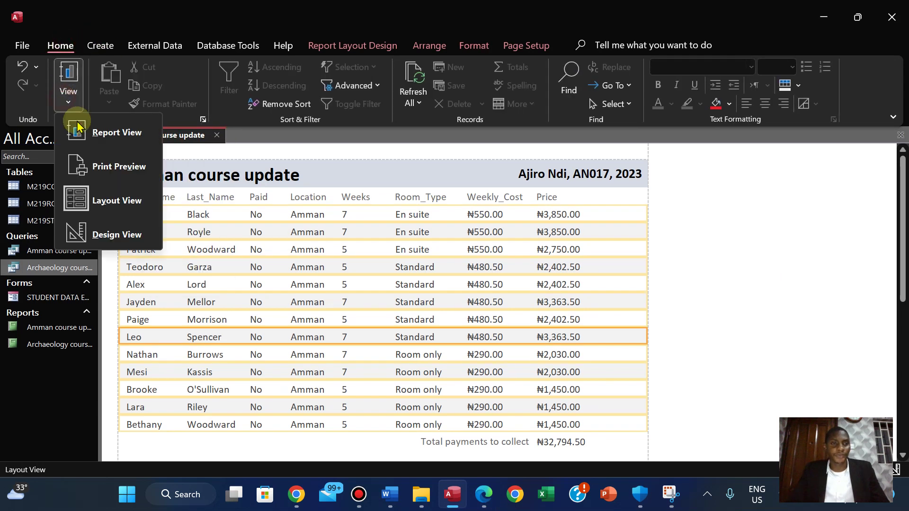
left_click(97, 164)
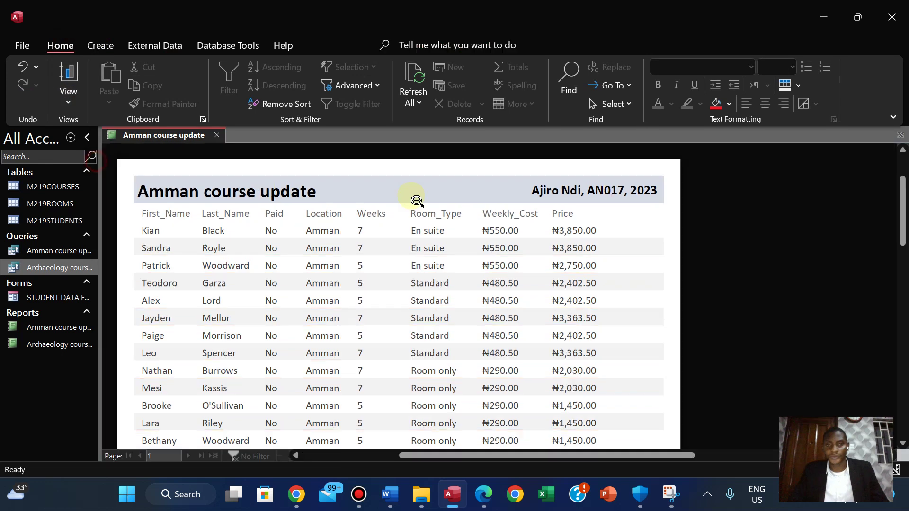
left_click_drag(902, 209, 904, 231)
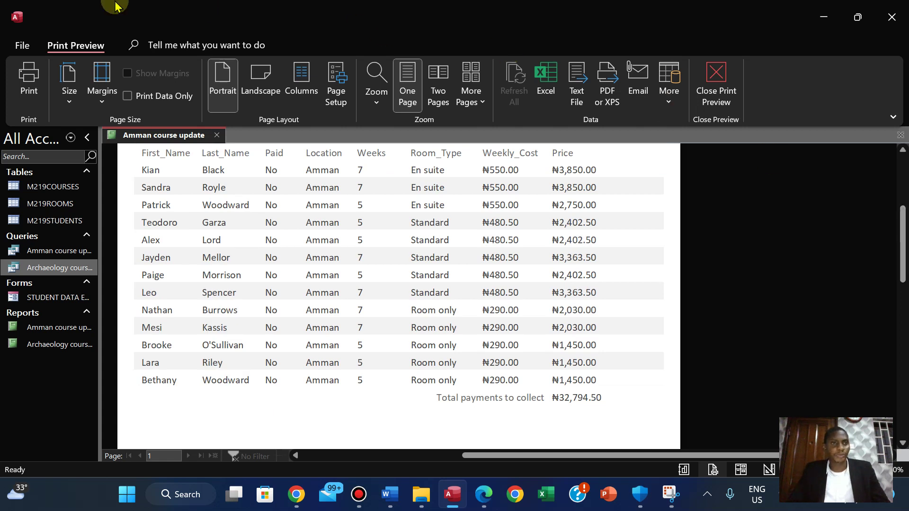
left_click(696, 86)
Shift the Price total and the "Total payments to collect" label slightly left, and save the report.
left_click(549, 443)
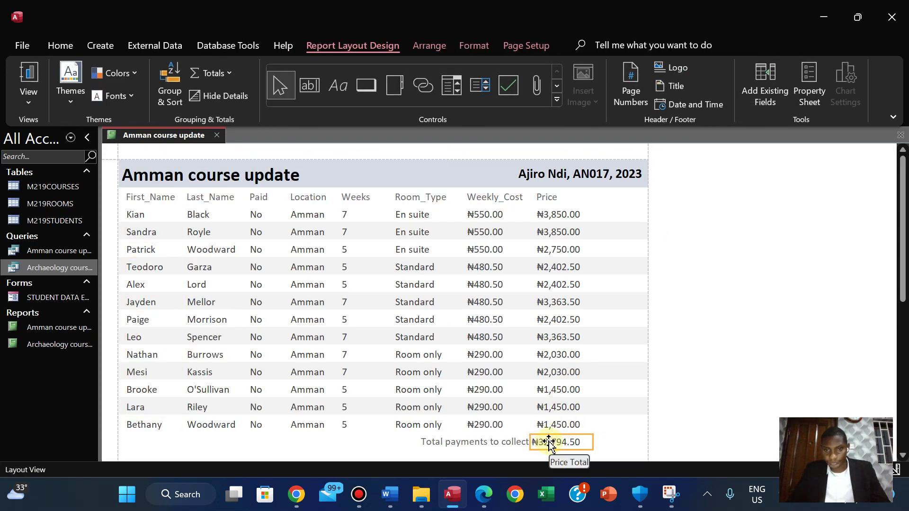
left_click(720, 402)
left_click(485, 443)
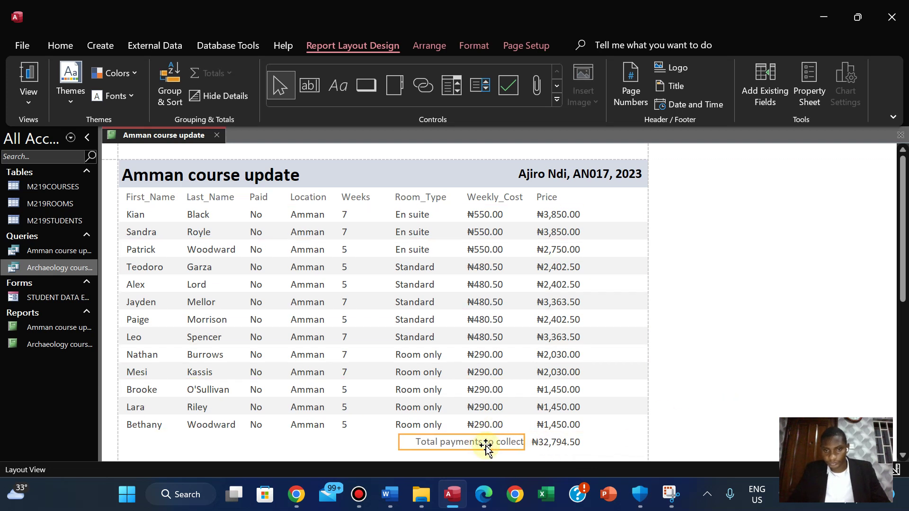
left_click(770, 371)
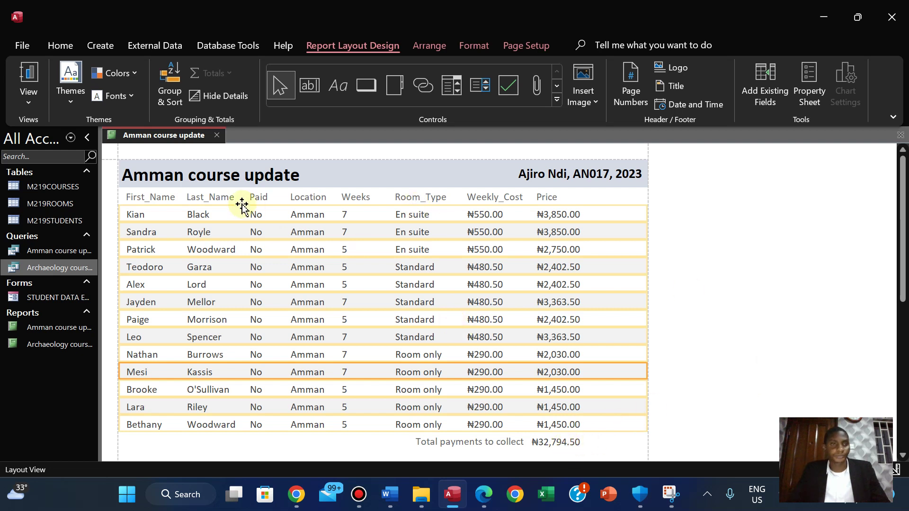
right_click(132, 137)
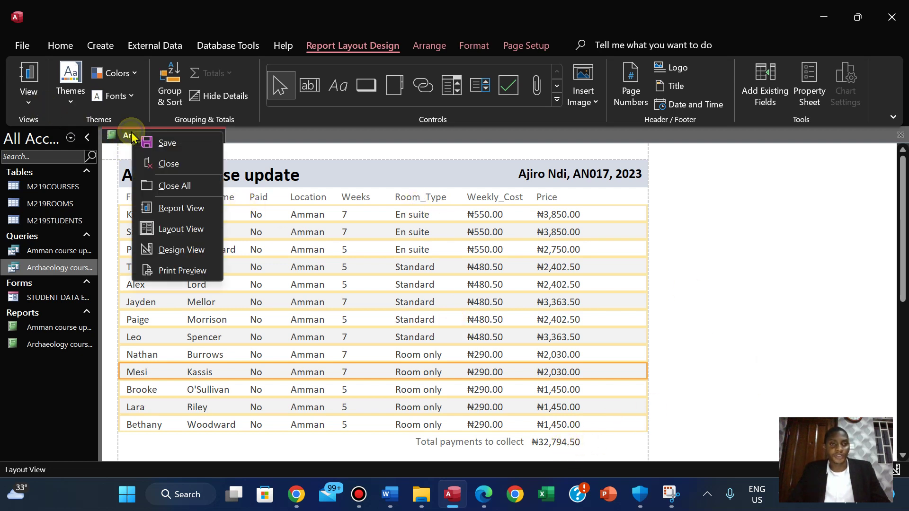
left_click(145, 142)
Show the report in Report View, briefly collapse the Navigation Pane and restore it, and save the report again.
left_click(27, 102)
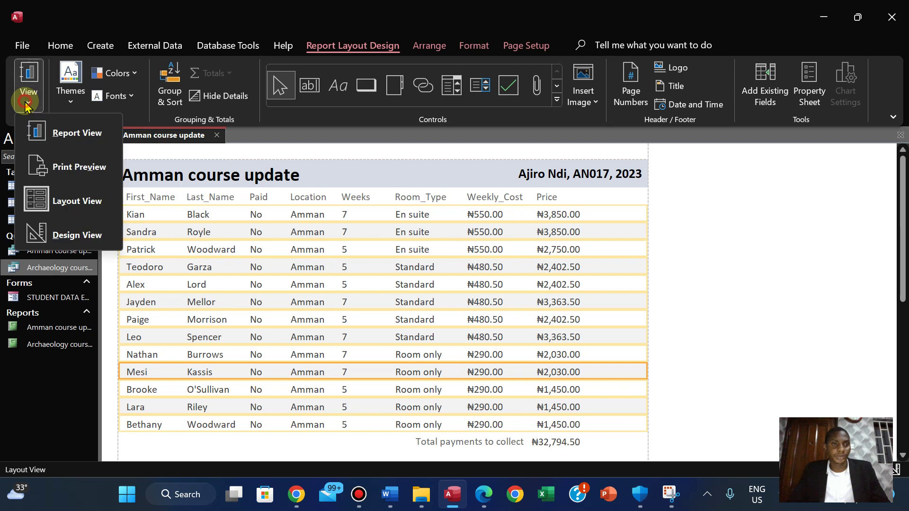
left_click(67, 134)
left_click(87, 137)
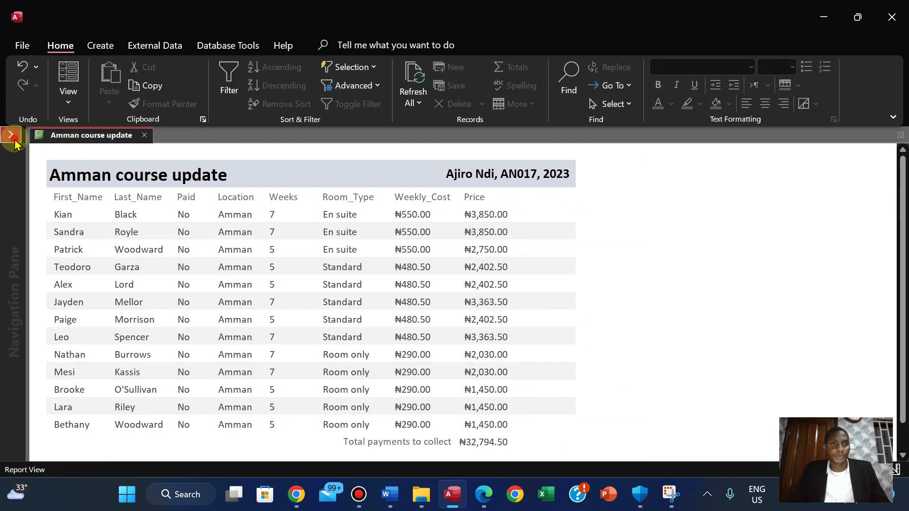
left_click(11, 135)
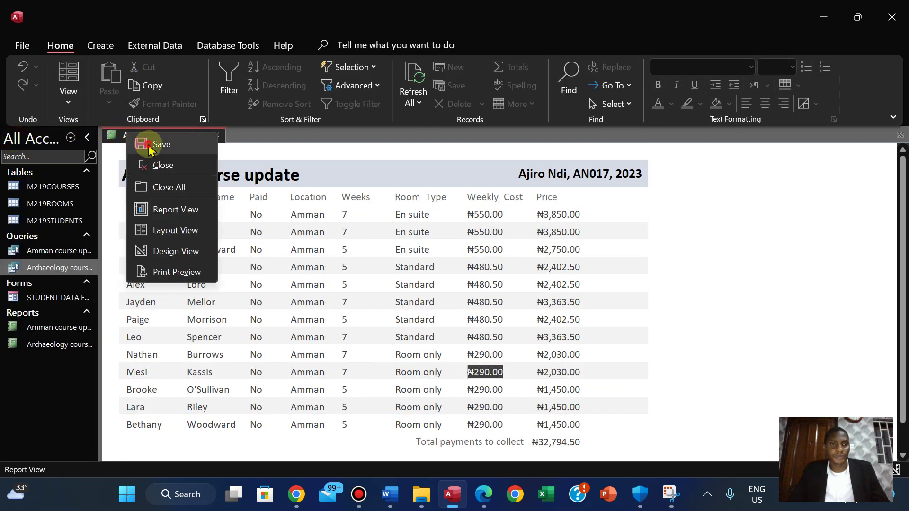
Show the report in Print Preview and copy the printout name "PRINTOUT 3" from the question paper in Edge.
left_click(69, 97)
left_click(68, 97)
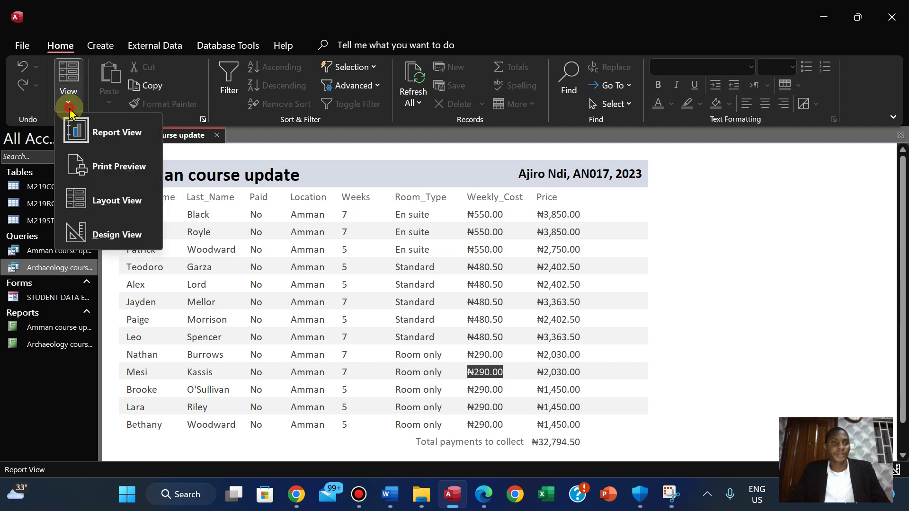
left_click(96, 167)
left_click(479, 493)
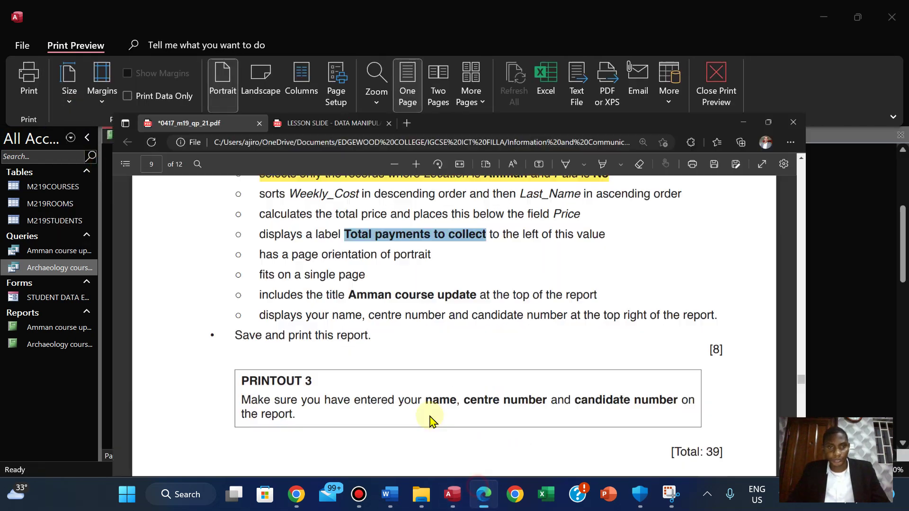
left_click_drag(171, 348, 269, 356)
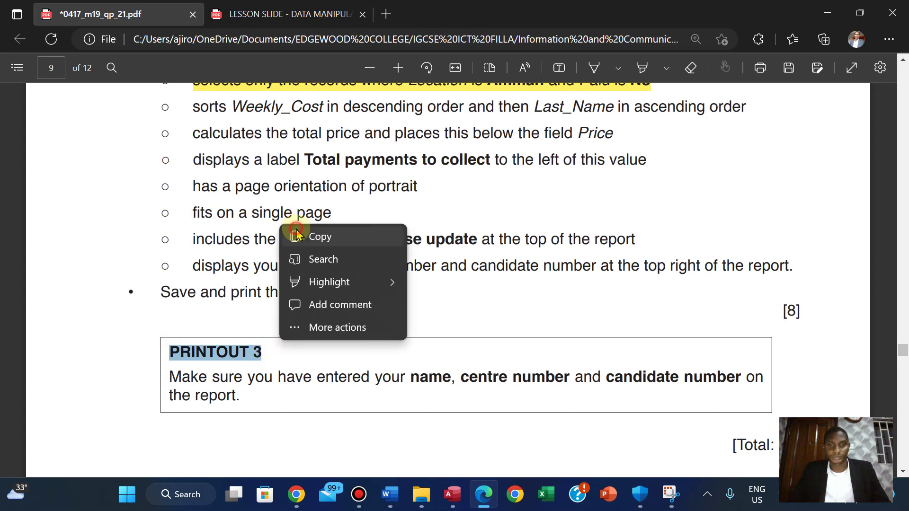
Return to Access and print the report with Microsoft Print to PDF as PRINTOUT 3 in the source files folder.
left_click(452, 494)
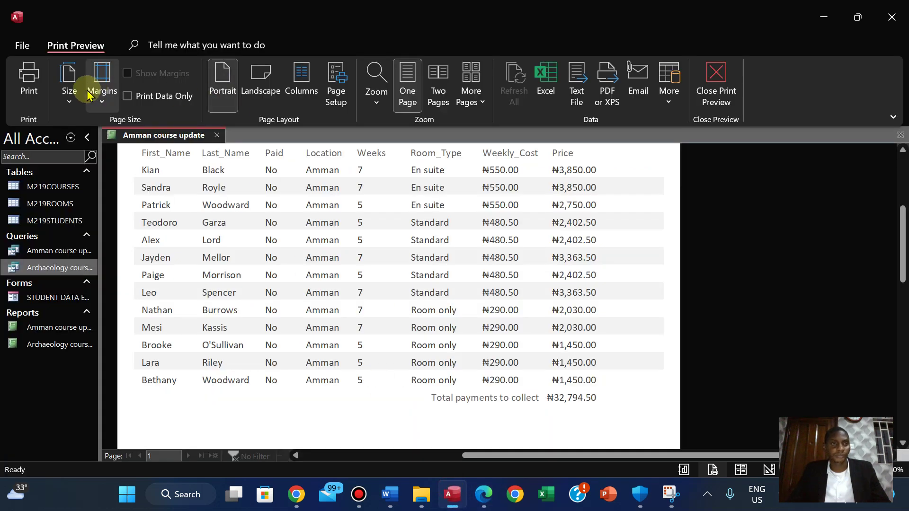
left_click(30, 78)
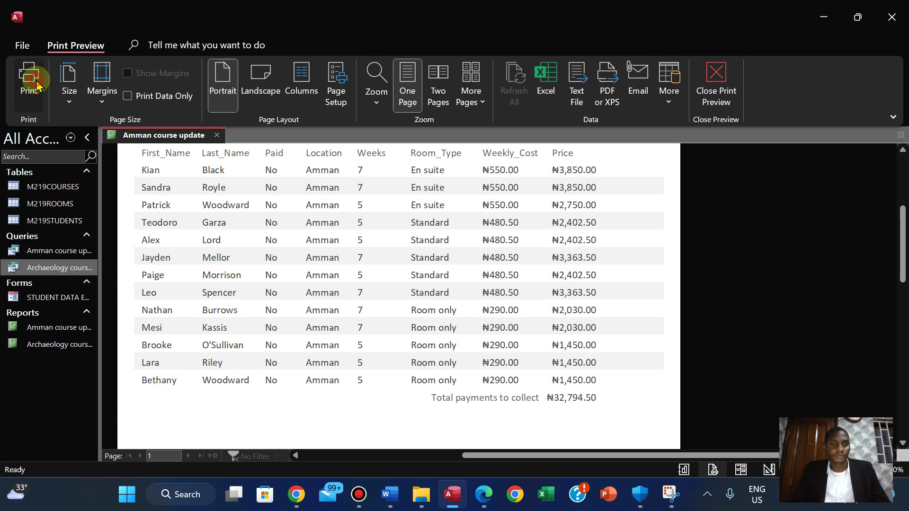
left_click(520, 289)
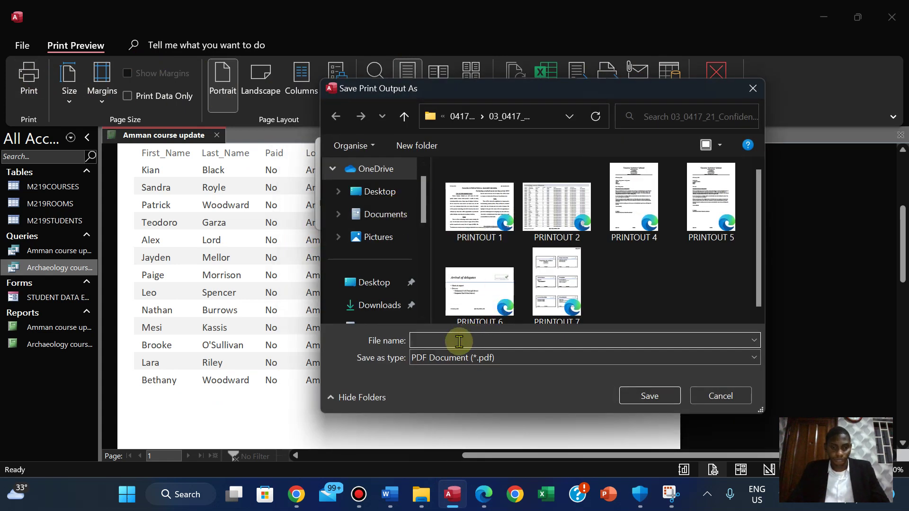
left_click(650, 396)
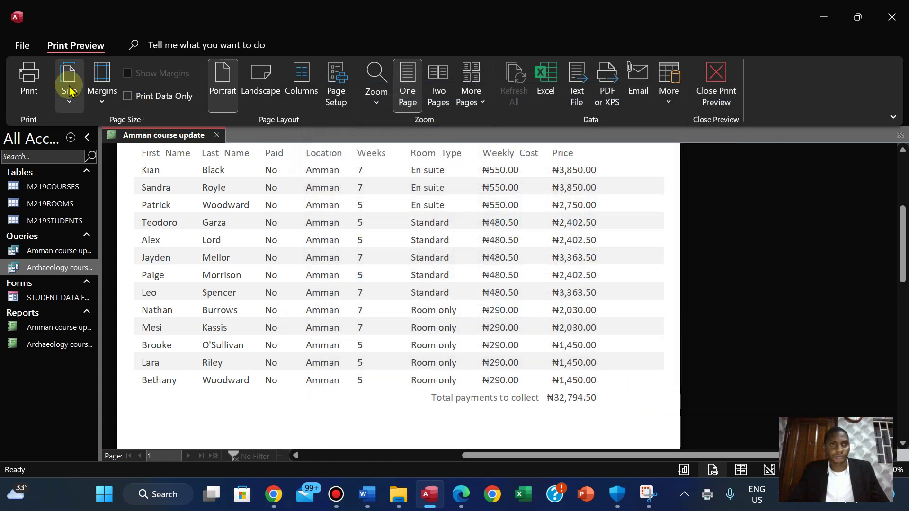
left_click(27, 79)
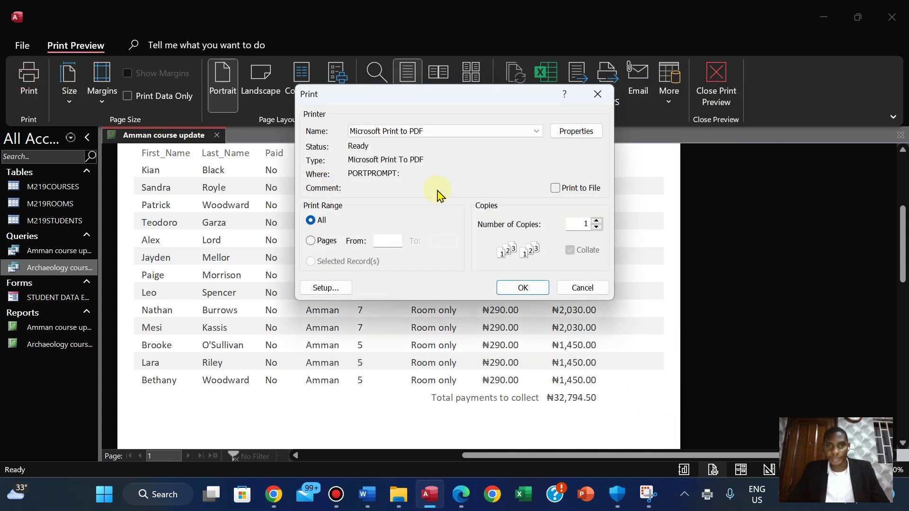
left_click(526, 289)
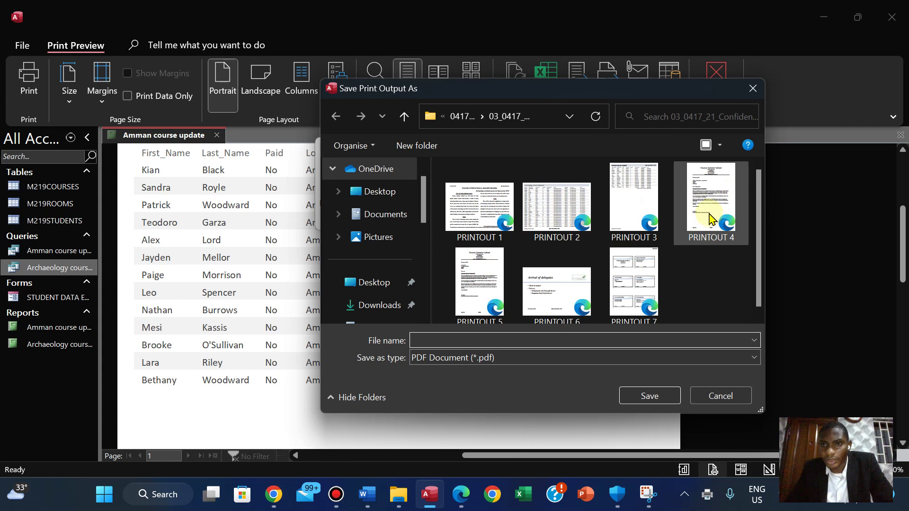
left_click(703, 396)
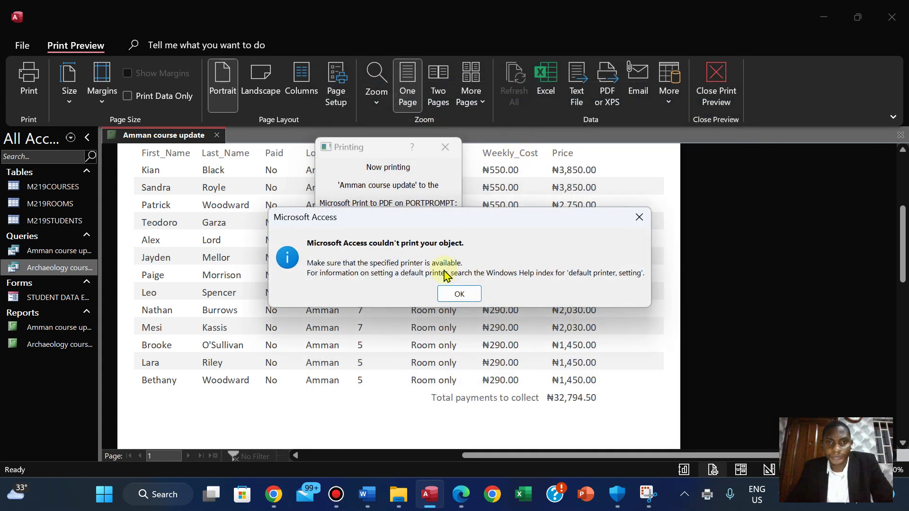
left_click(455, 295)
Leave Print Preview and close the Amman course update report.
left_click(716, 82)
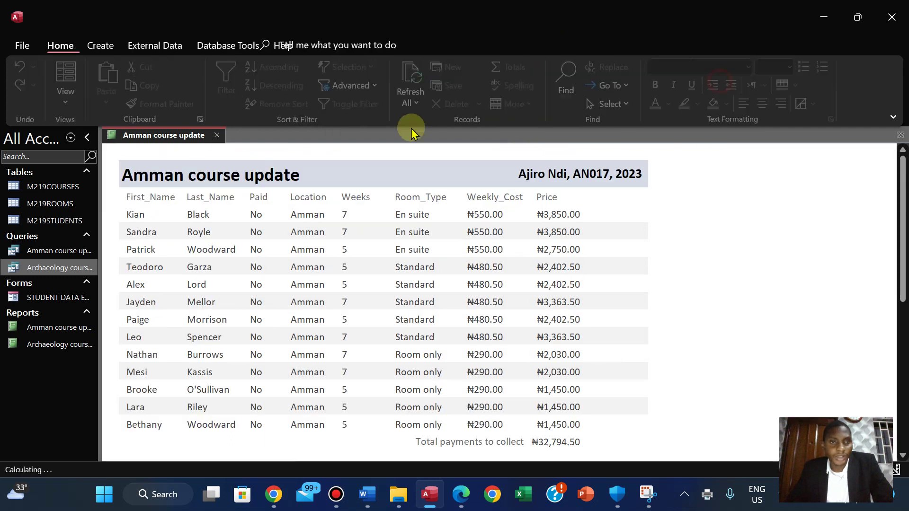
right_click(179, 136)
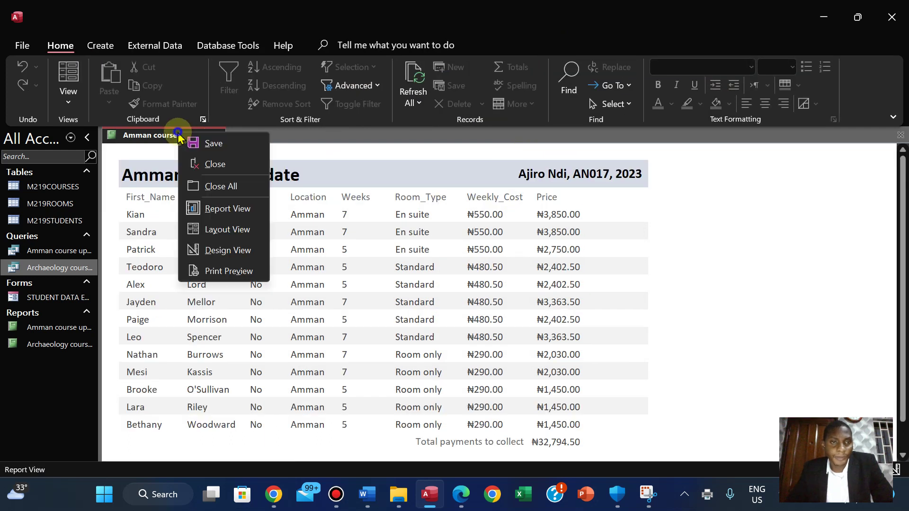
left_click(205, 164)
Review the question 28 requirements and the PRINTOUT 3 instruction in the Edge question paper.
left_click(460, 494)
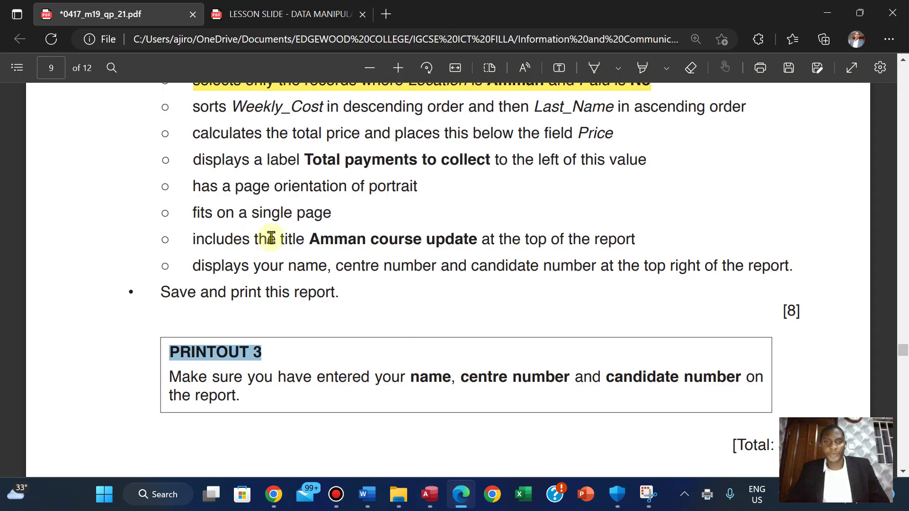
scroll(288, 236, "up", 5)
scroll(288, 236, "down", 3)
scroll(288, 236, "down", 2)
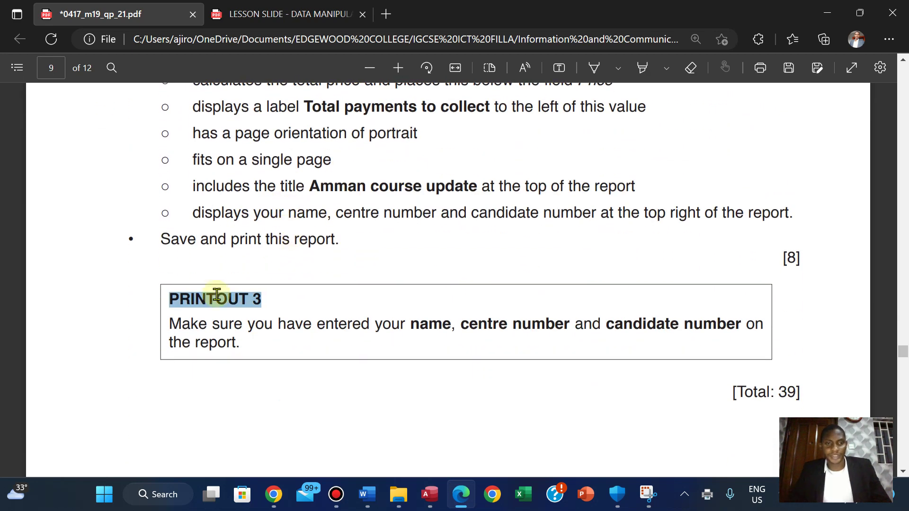
left_click(357, 379)
Switch to File Explorer, show the 03_0417_21_Confidential Source Files 2019 folder, and close the YEAR 11 folder.
left_click(402, 499)
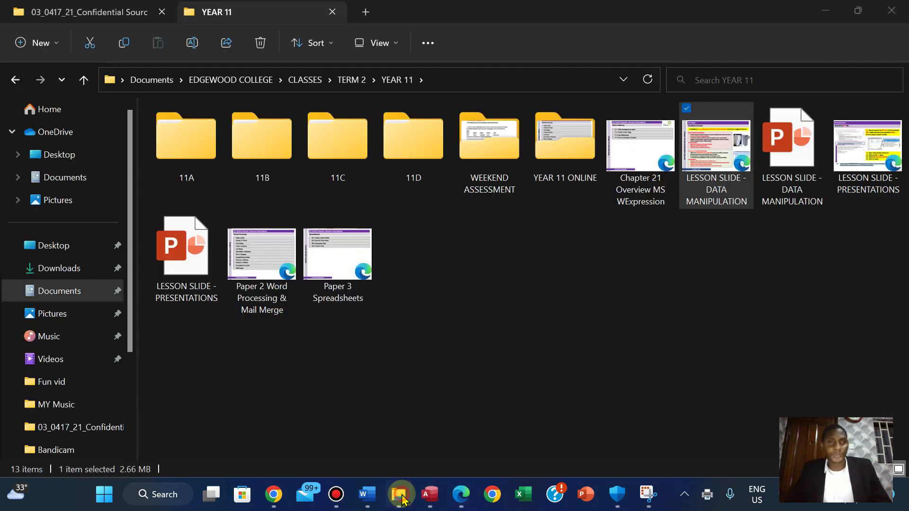
left_click(136, 19)
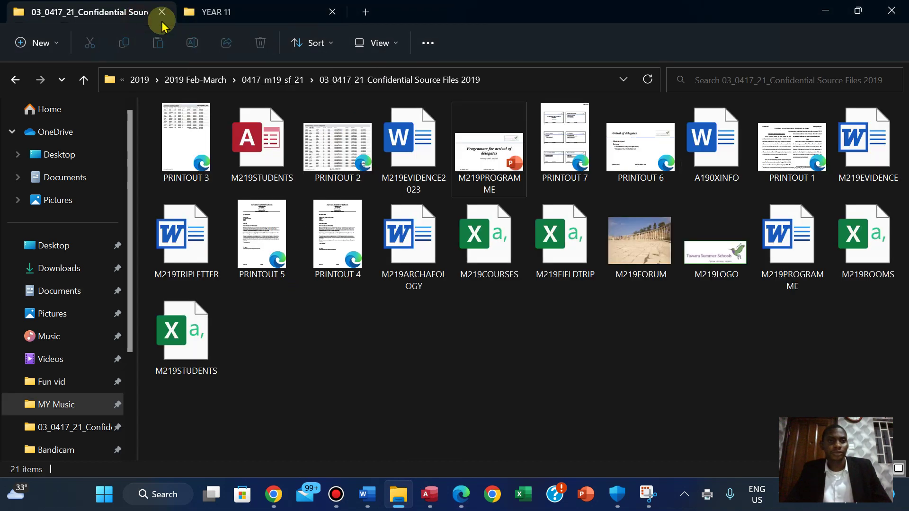
left_click(331, 13)
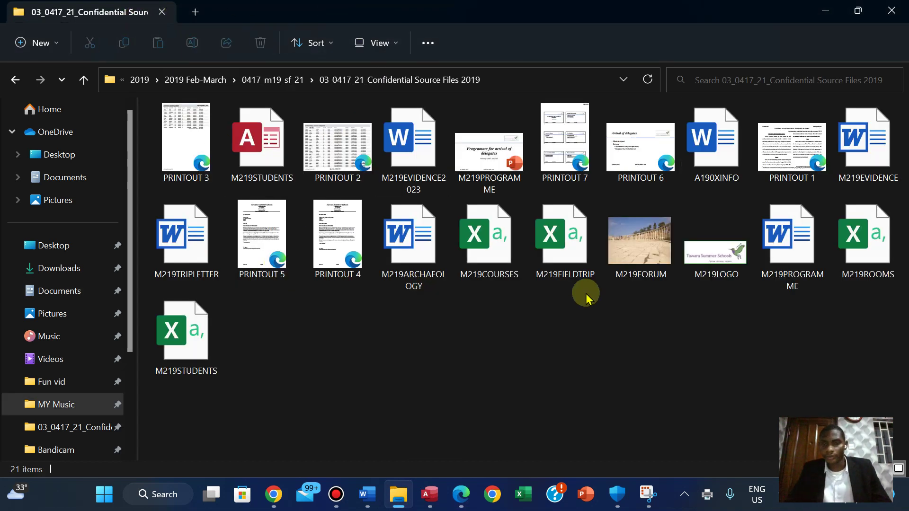
Open the PRINTOUT 2 PDF and look through both pages of the Archaeology course delegates report.
double_click(347, 160)
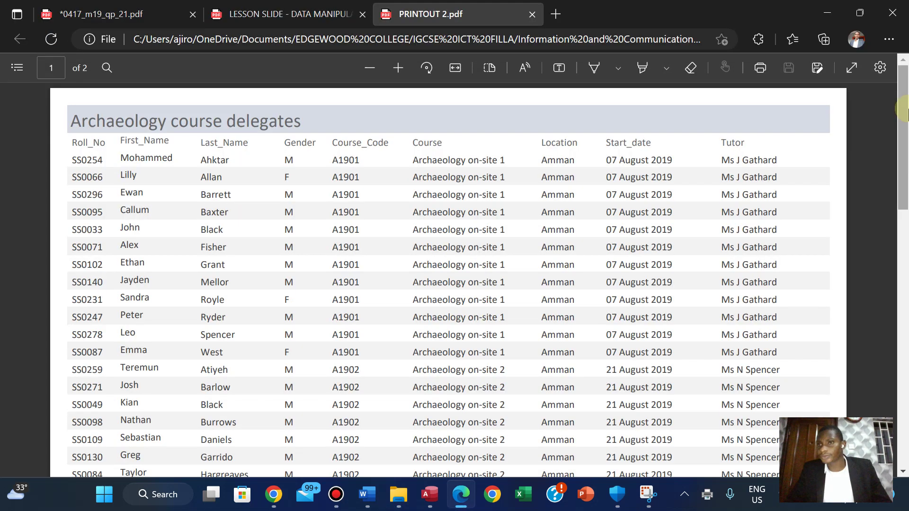
left_click_drag(903, 118, 884, 80)
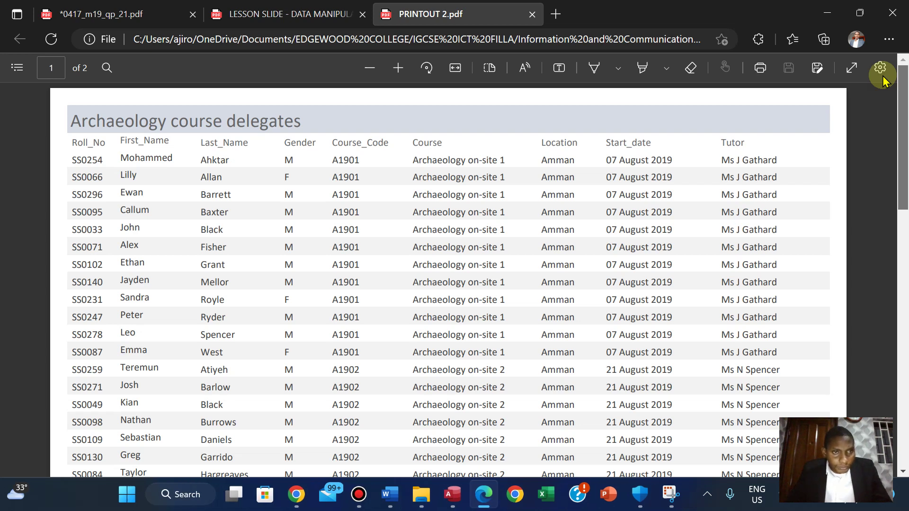
left_click_drag(883, 80, 888, 288)
scroll(888, 288, "down", 1)
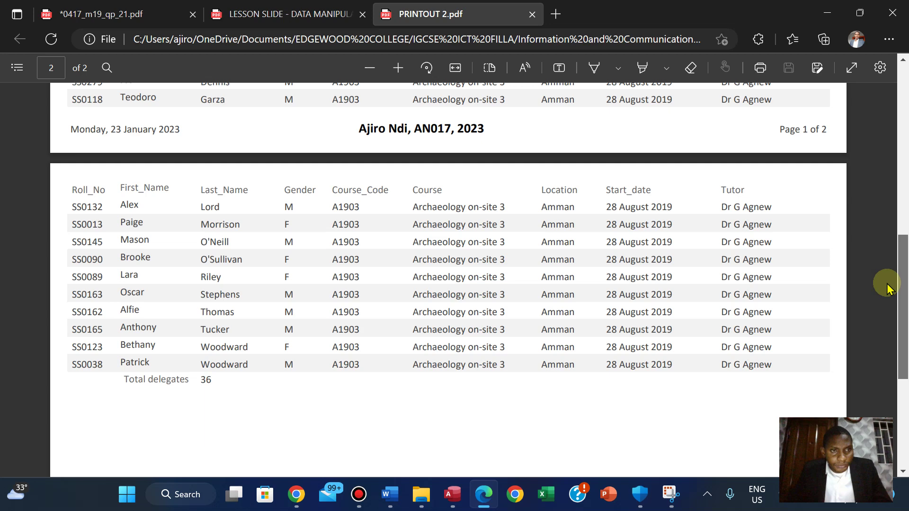
left_click_drag(887, 288, 874, 14)
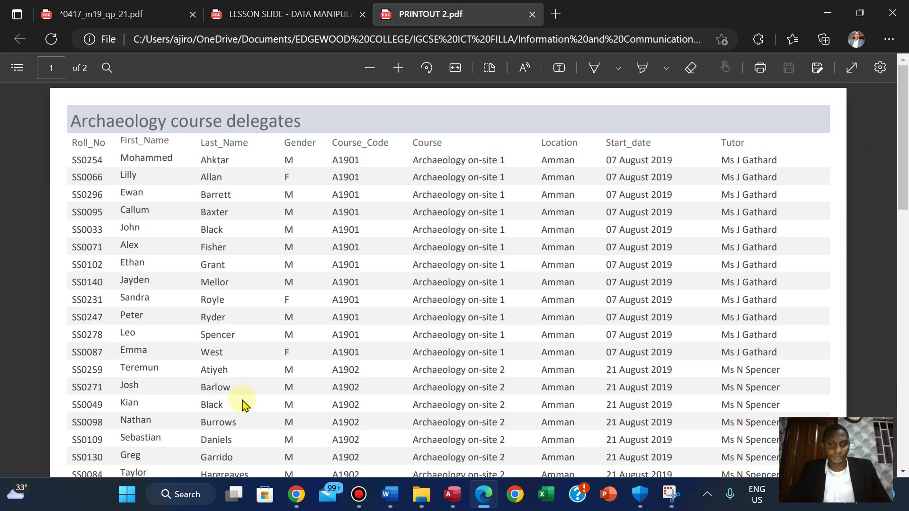
Open the PRINTOUT 3 PDF from File Explorer, check the Amman course update report, and return to the 0417_m19_qp_21 question paper.
left_click(421, 494)
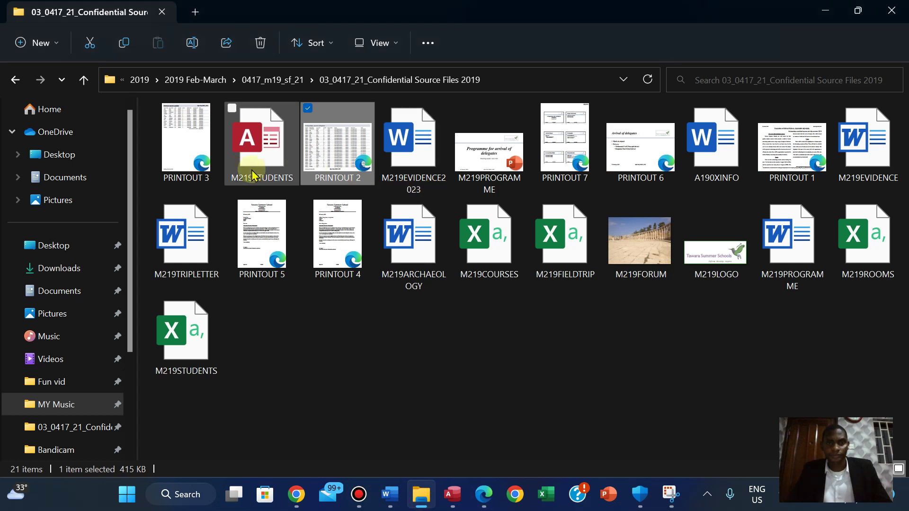
double_click(198, 168)
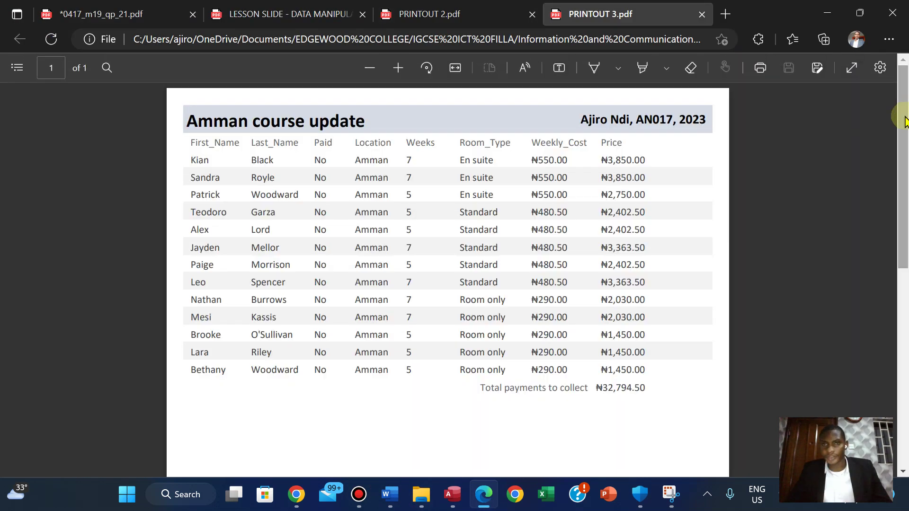
left_click_drag(901, 117, 877, 67)
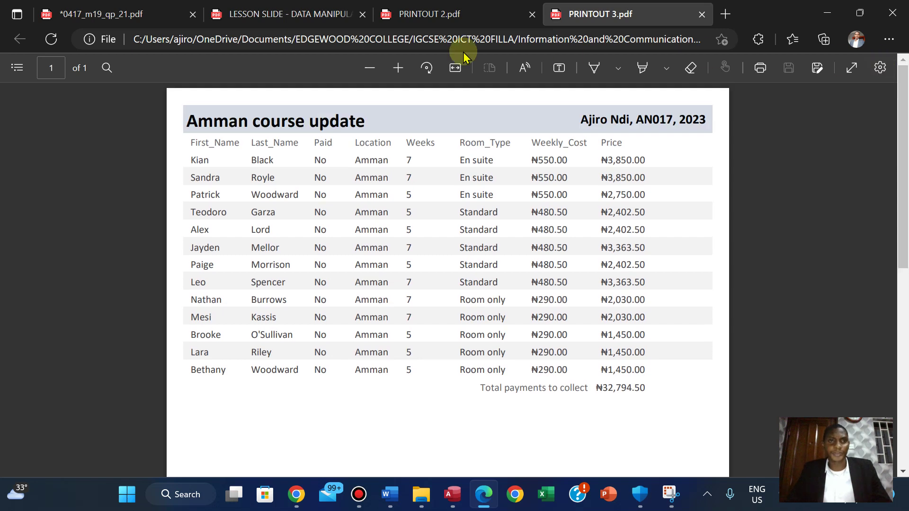
left_click(119, 15)
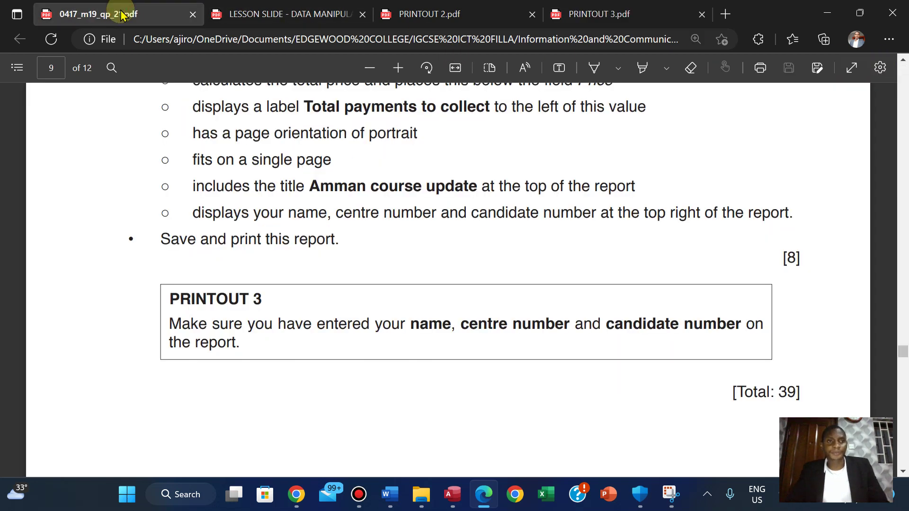